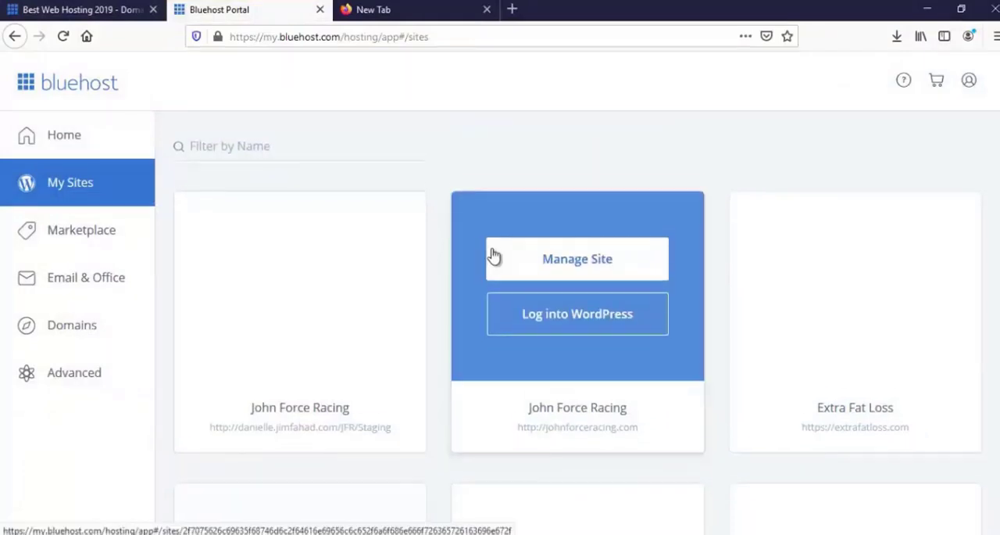
- Examine the list of WordPress sites hosted in the account under My Sites
{"action": "scroll", "coordinate": [492, 258], "scroll_direction": "down", "scroll_amount": 5}
{"action": "scroll", "coordinate": [493, 286], "scroll_direction": "down", "scroll_amount": 6}
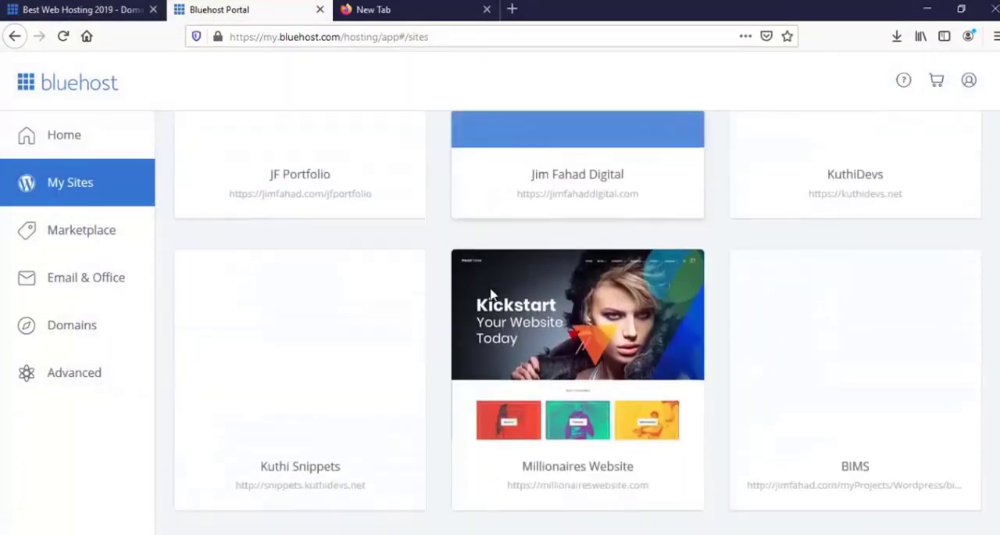
{"action": "scroll", "coordinate": [477, 312], "scroll_direction": "down", "scroll_amount": 6}
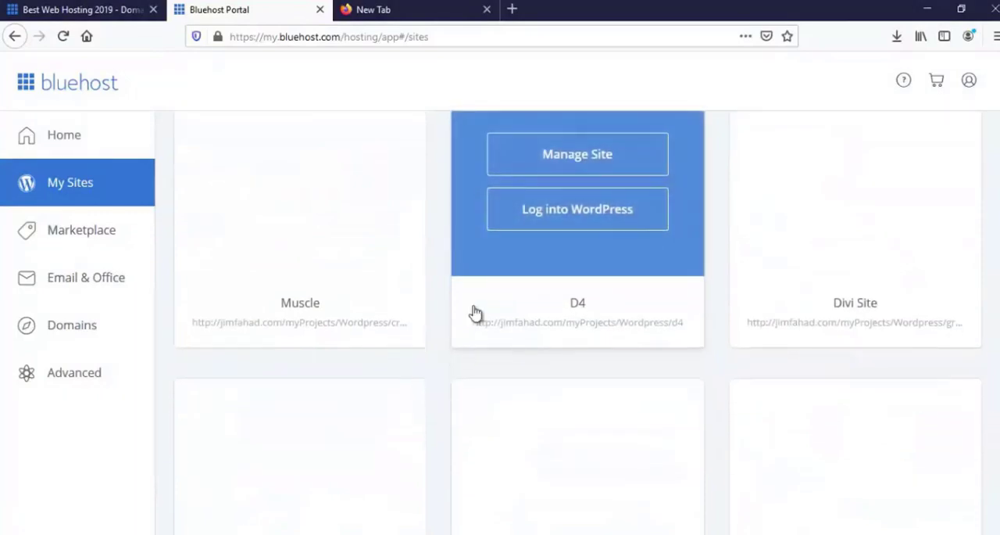
{"action": "scroll", "coordinate": [474, 311], "scroll_direction": "down", "scroll_amount": 5}
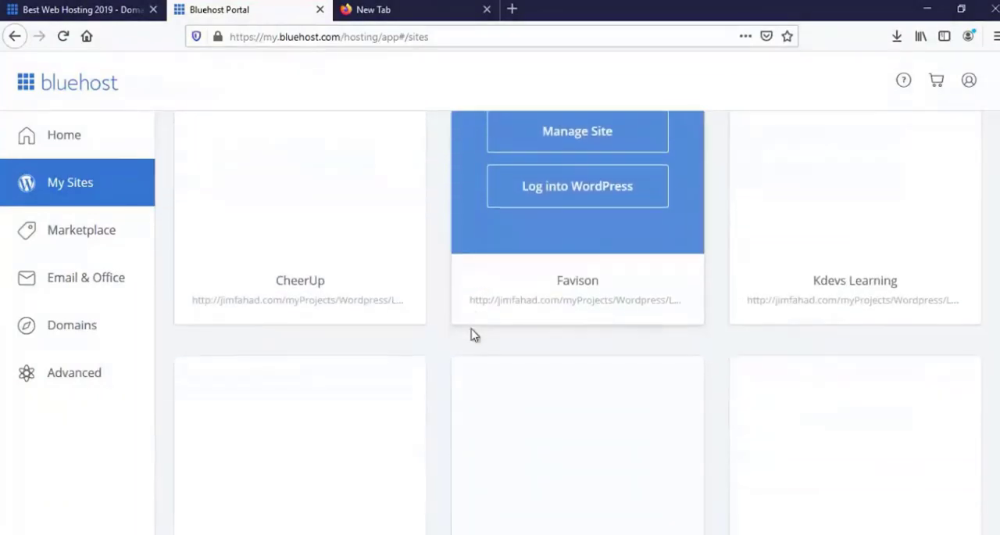
{"action": "scroll", "coordinate": [475, 334], "scroll_direction": "down", "scroll_amount": 3}
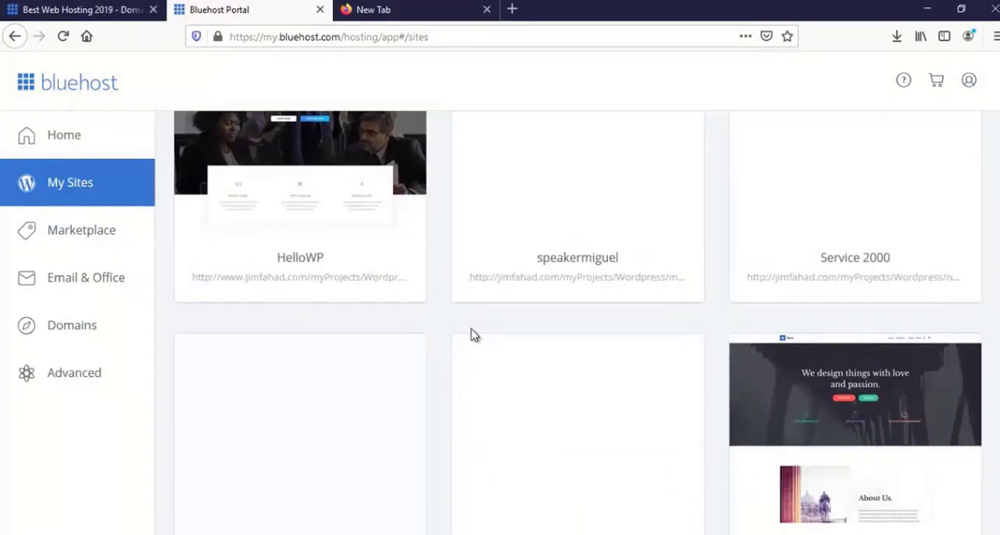
{"action": "scroll", "coordinate": [472, 335], "scroll_direction": "down", "scroll_amount": 3}
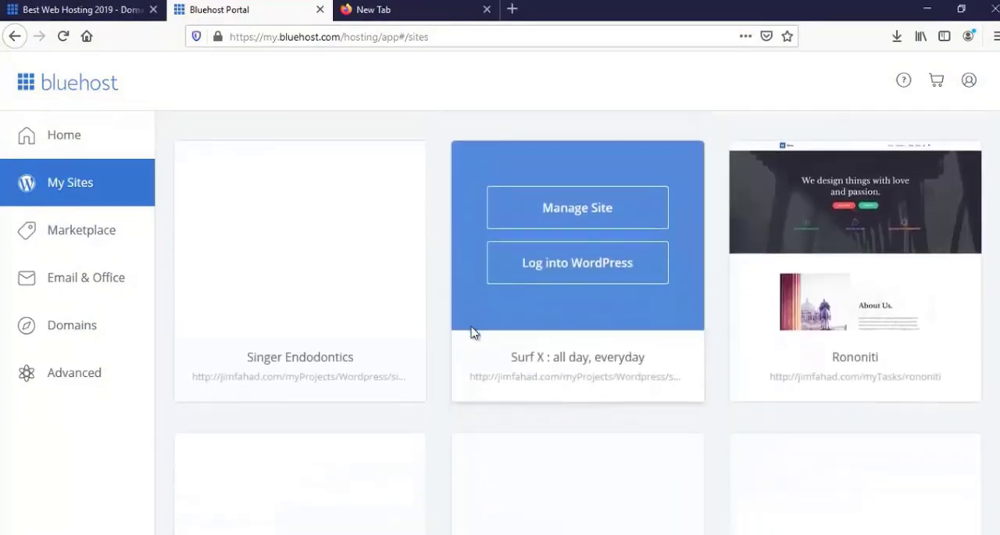
{"action": "scroll", "coordinate": [472, 332], "scroll_direction": "down", "scroll_amount": 1}
{"action": "scroll", "coordinate": [473, 335], "scroll_direction": "down", "scroll_amount": 3}
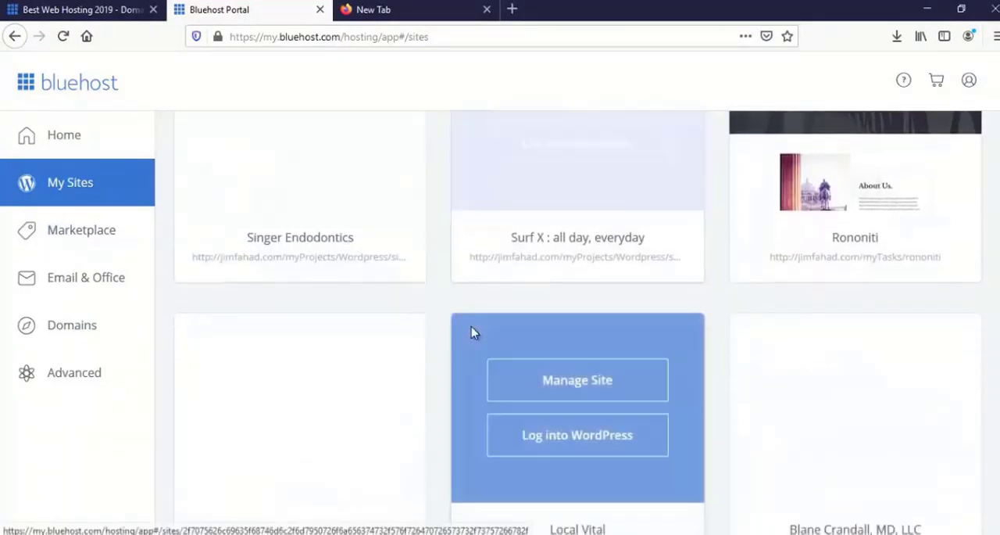
{"action": "scroll", "coordinate": [472, 333], "scroll_direction": "up", "scroll_amount": 3}
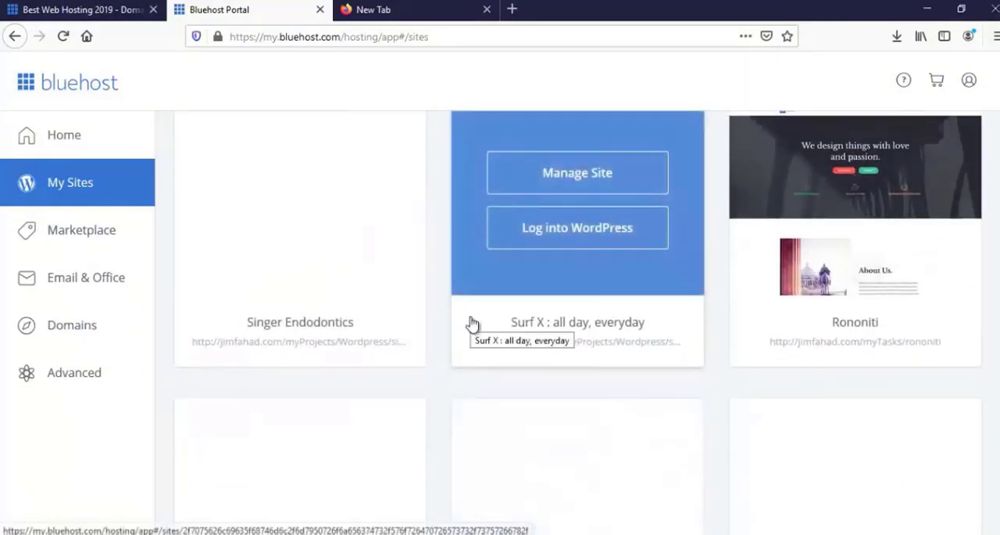
{"action": "scroll", "coordinate": [473, 323], "scroll_direction": "up", "scroll_amount": 1}
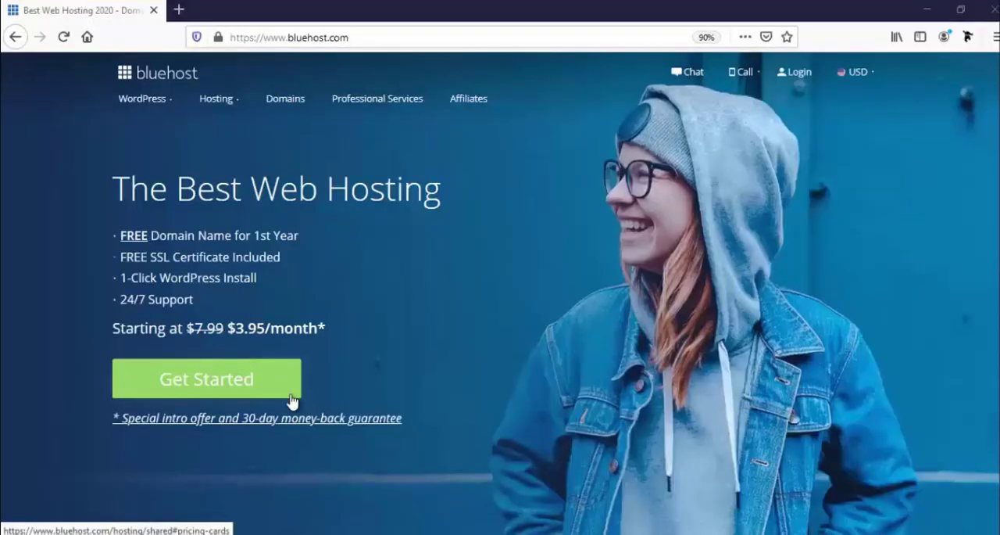
- Get started with web hosting and compare the features and prices of the four shared hosting plans
{"action": "left_click", "coordinate": [247, 388]}
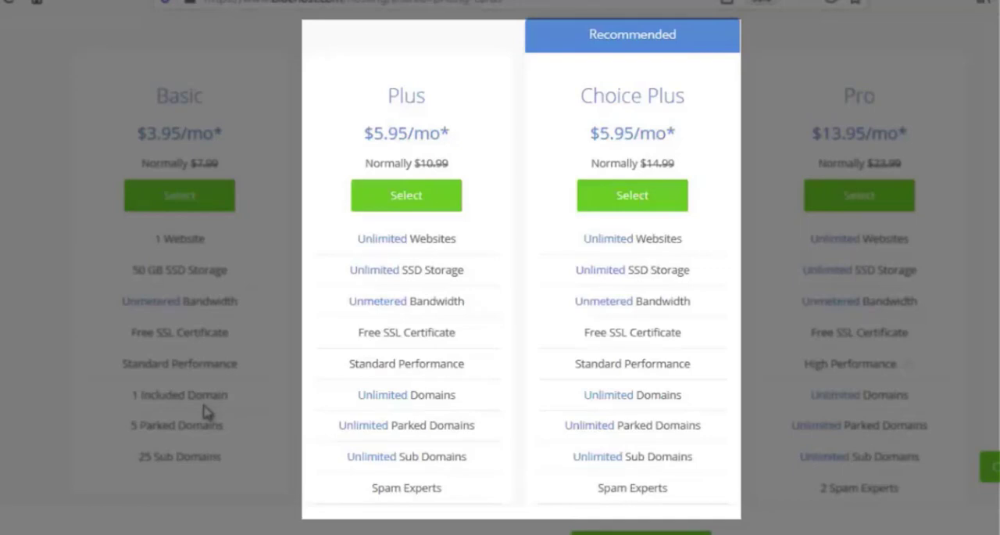
{"action": "scroll", "coordinate": [341, 462], "scroll_direction": "down", "scroll_amount": 2}
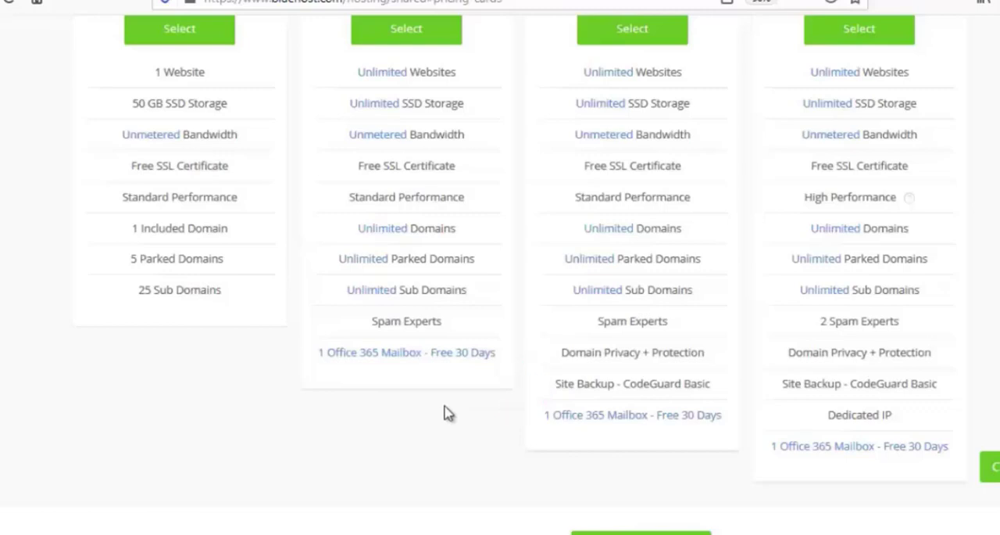
{"action": "scroll", "coordinate": [449, 412], "scroll_direction": "up", "scroll_amount": 2}
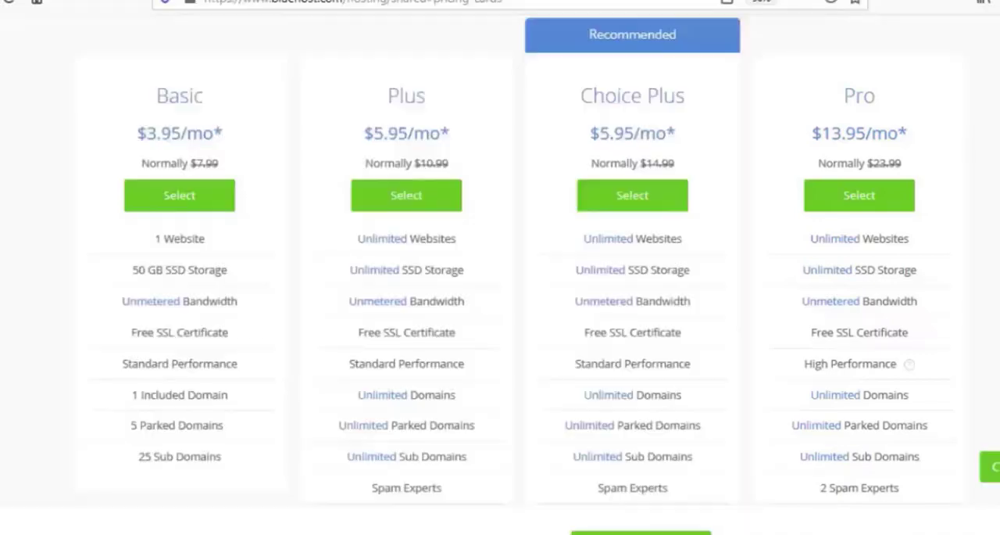
{"action": "scroll", "coordinate": [179, 407], "scroll_direction": "down", "scroll_amount": 1}
{"action": "scroll", "coordinate": [181, 369], "scroll_direction": "up", "scroll_amount": 2}
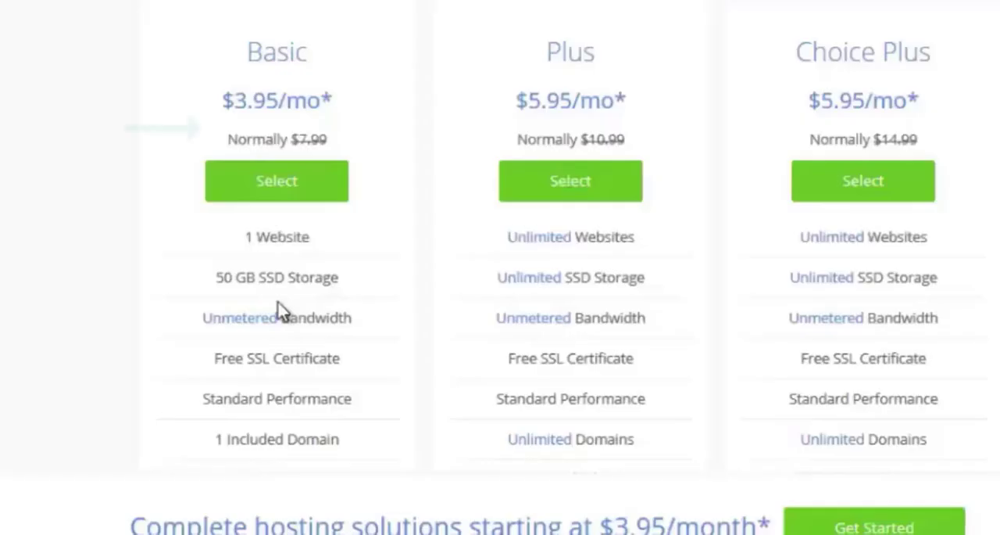
- Review the Basic plan's included features and select that plan for sign-up
{"action": "scroll", "coordinate": [192, 353], "scroll_direction": "down", "scroll_amount": 1}
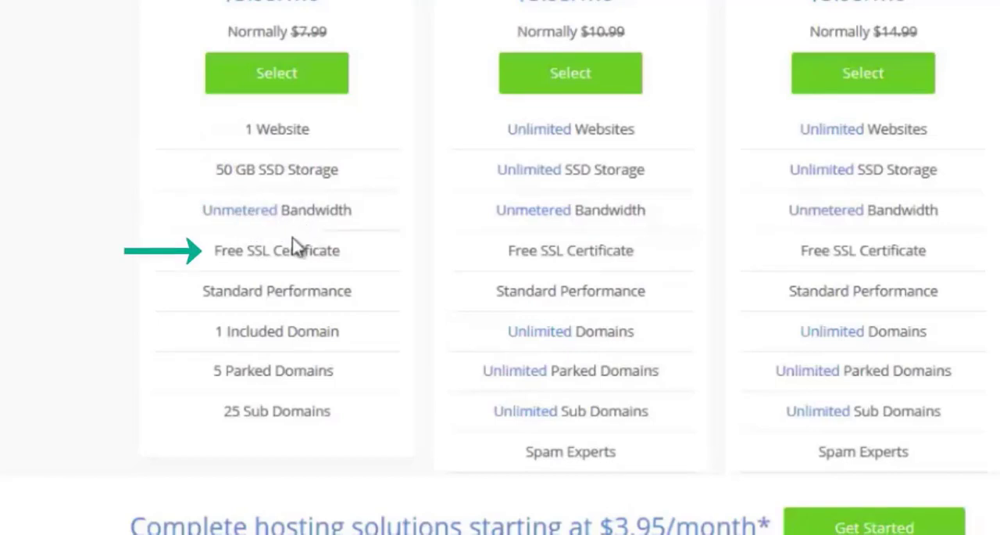
{"action": "scroll", "coordinate": [286, 280], "scroll_direction": "down", "scroll_amount": 3}
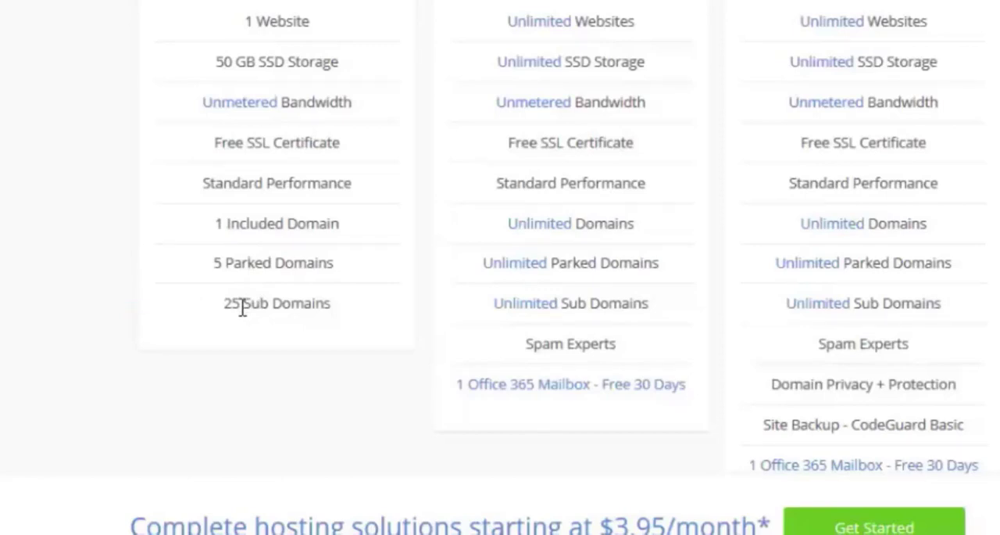
{"action": "scroll", "coordinate": [242, 308], "scroll_direction": "up", "scroll_amount": 3}
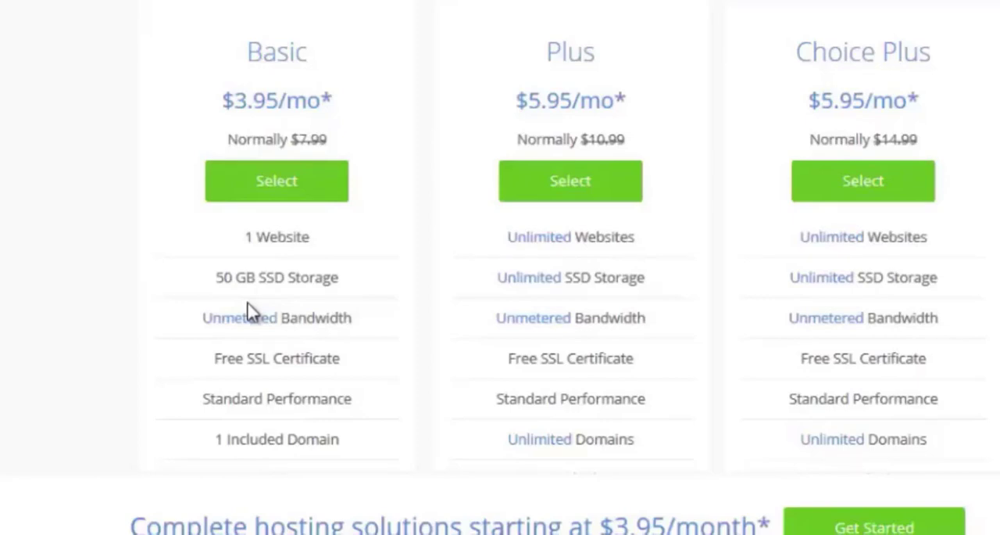
{"action": "left_click", "coordinate": [270, 187]}
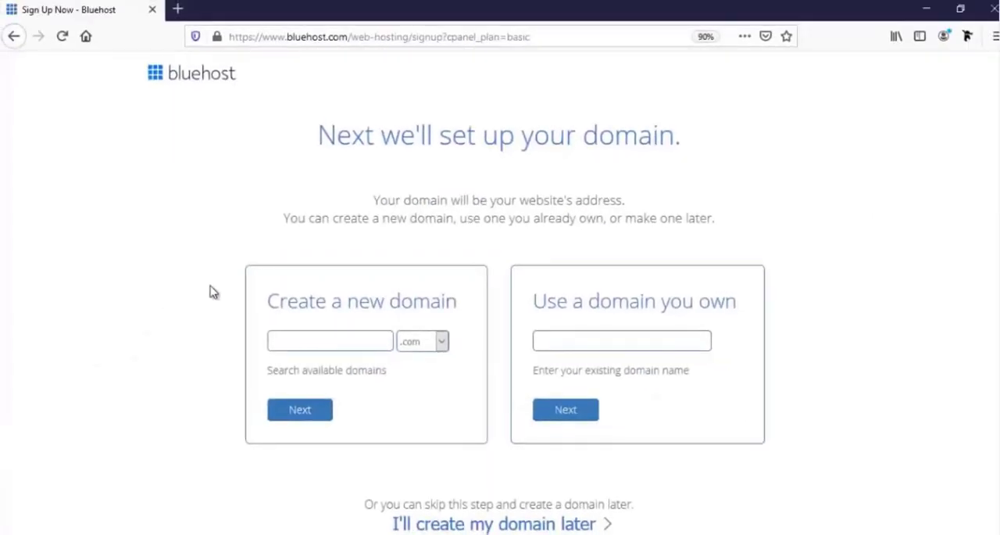
- Examine the two domain setup options and the extensions offered for a new domain
{"action": "left_click", "coordinate": [572, 341]}
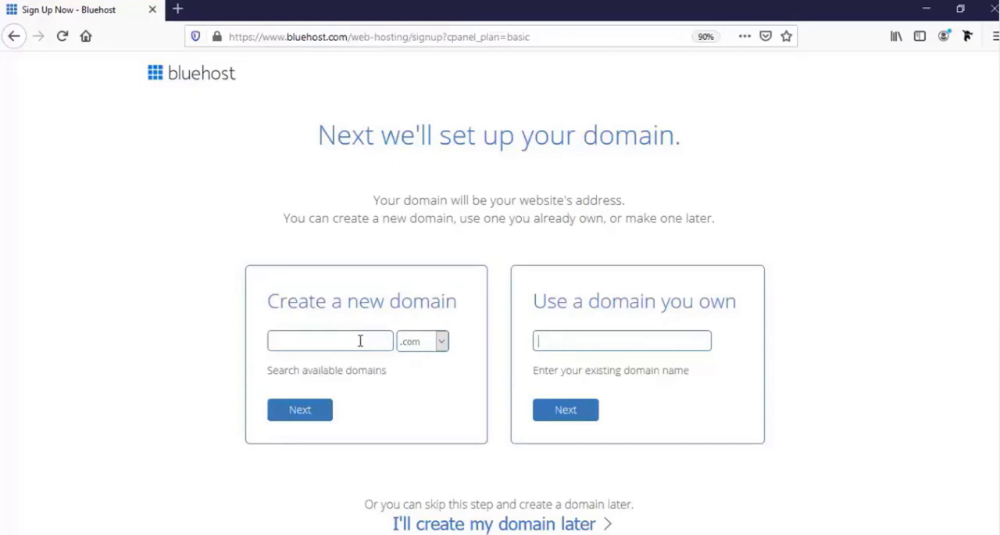
{"action": "left_click", "coordinate": [297, 342]}
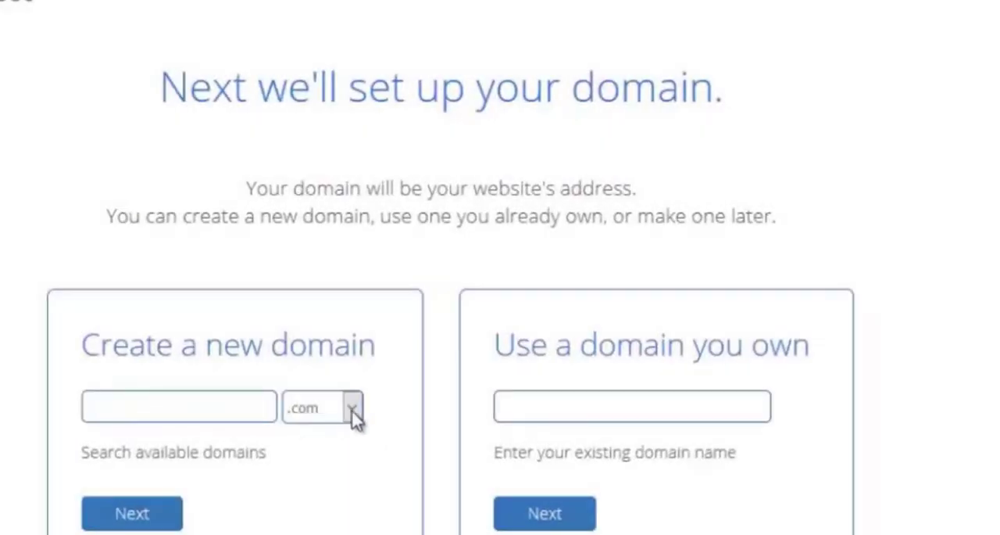
{"action": "left_click", "coordinate": [352, 410]}
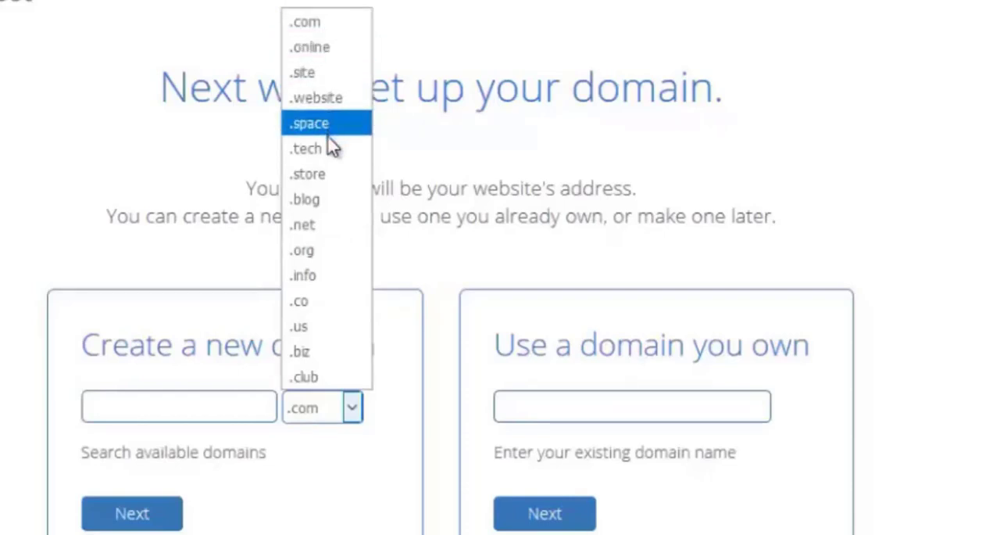
{"action": "left_click", "coordinate": [354, 409]}
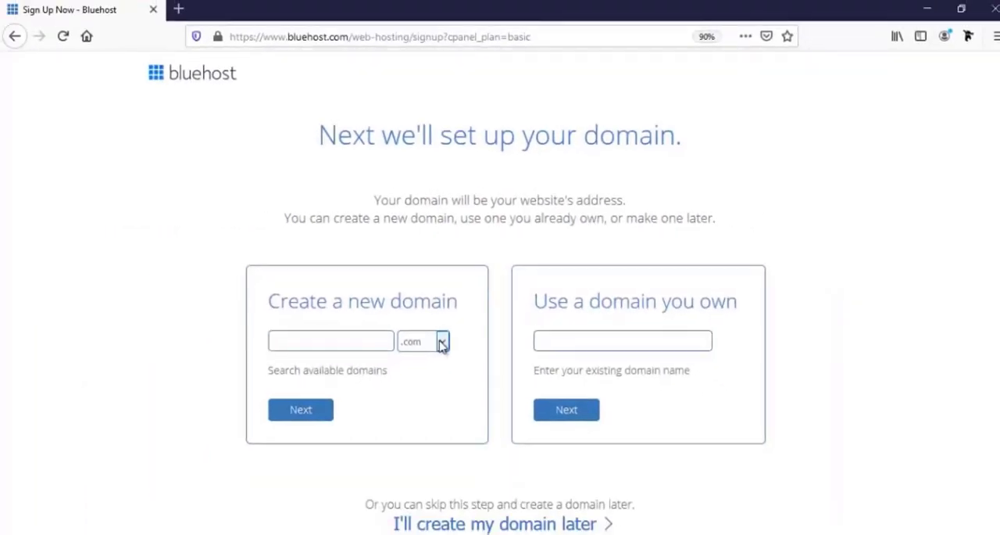
- Enter farjanawp as the new domain name with the .com extension and submit it
{"action": "left_click", "coordinate": [357, 338]}
{"action": "type", "text": "farjanawp"}
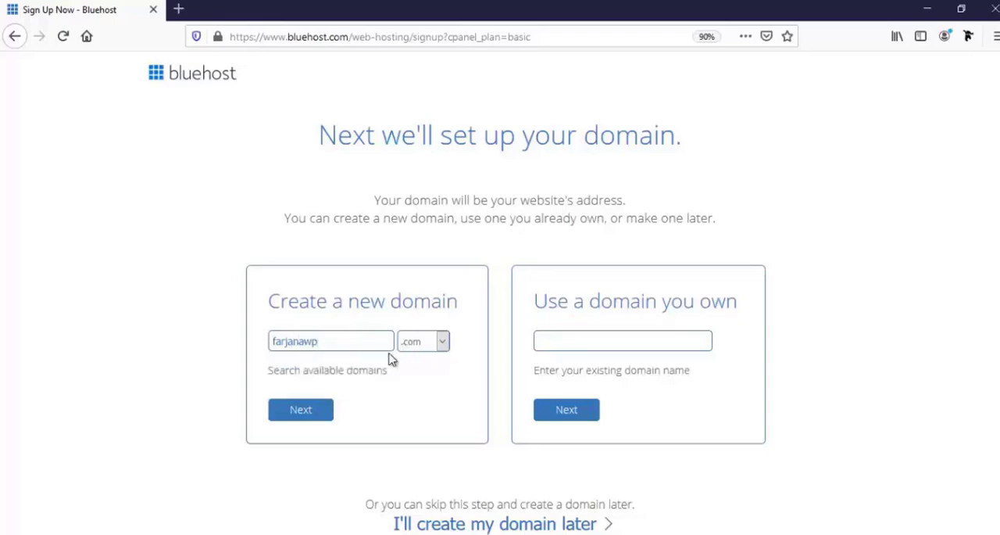
{"action": "left_click", "coordinate": [308, 416]}
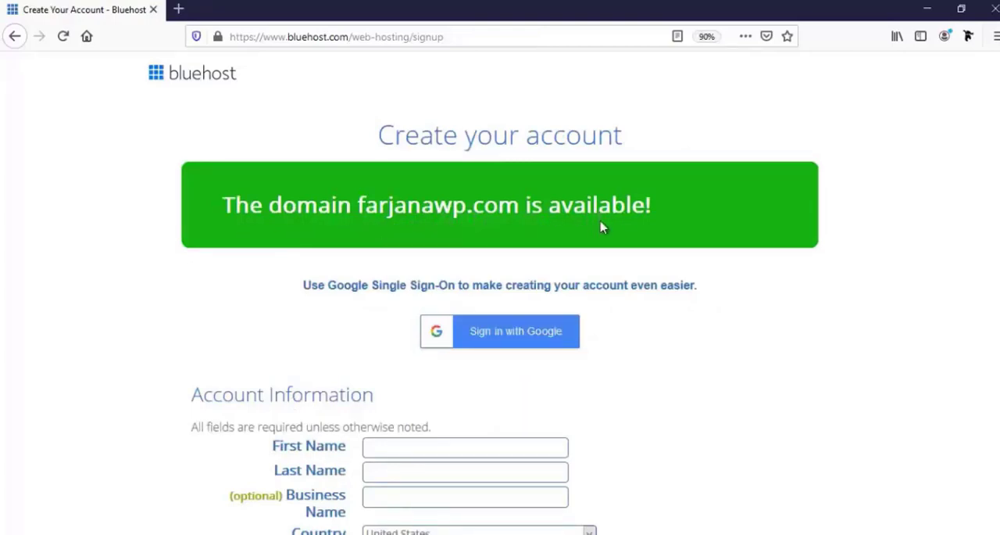
- Enter the account holder's first and last name and set the business name to Farjanawp in the account information
{"action": "scroll", "coordinate": [536, 328], "scroll_direction": "down", "scroll_amount": 3}
{"action": "scroll", "coordinate": [536, 329], "scroll_direction": "down", "scroll_amount": 1}
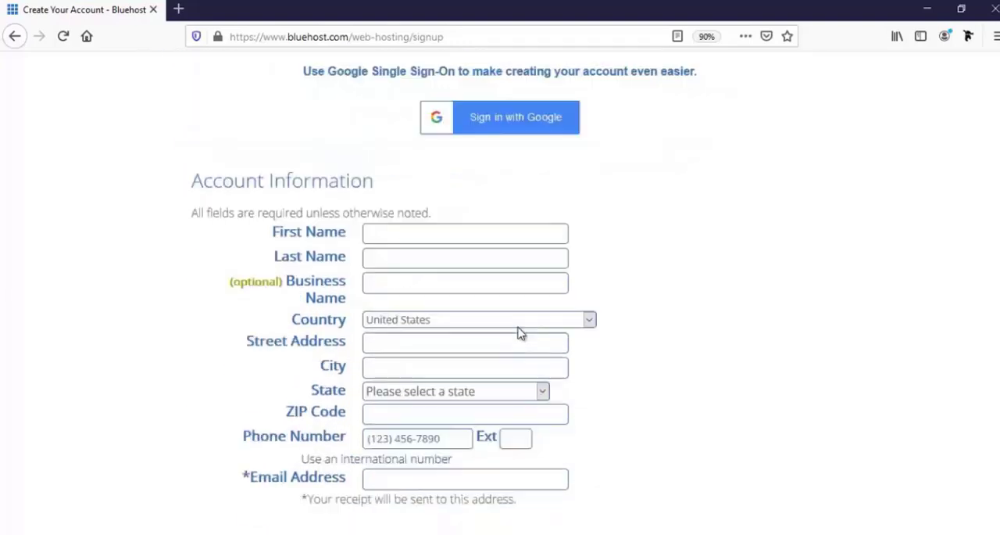
{"action": "scroll", "coordinate": [521, 332], "scroll_direction": "down", "scroll_amount": 1}
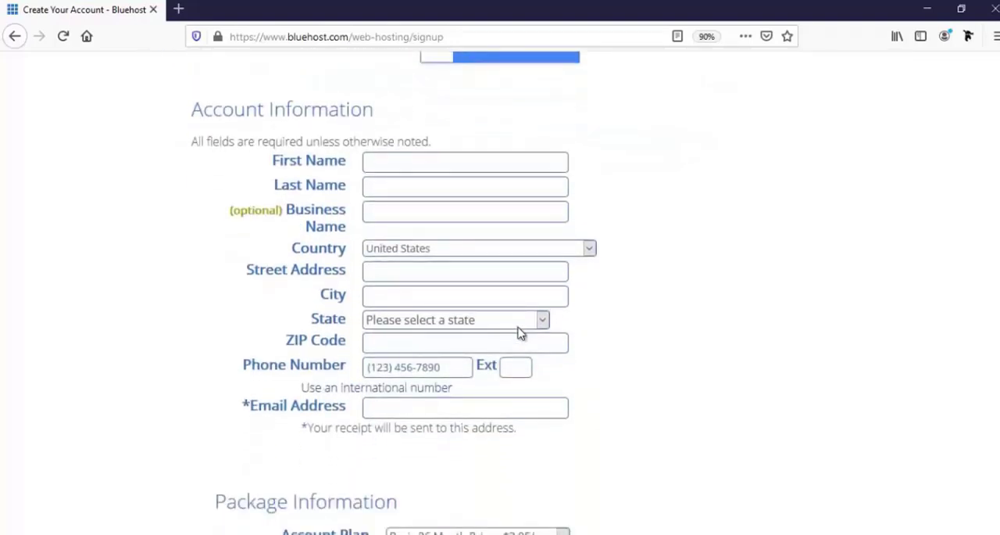
{"action": "scroll", "coordinate": [521, 332], "scroll_direction": "down", "scroll_amount": 1}
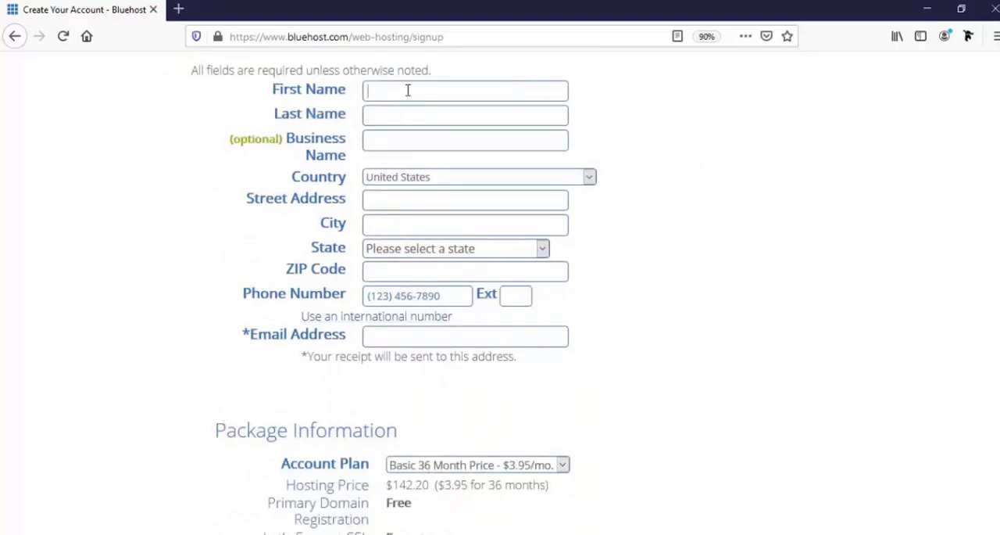
{"action": "type", "text": "Farjana"}
{"action": "key", "text": "Tab"}
{"action": "type", "text": "R"}
{"action": "left_click", "coordinate": [409, 136]}
{"action": "left_click", "coordinate": [407, 143]}
{"action": "type", "text": "Farjanawp"}
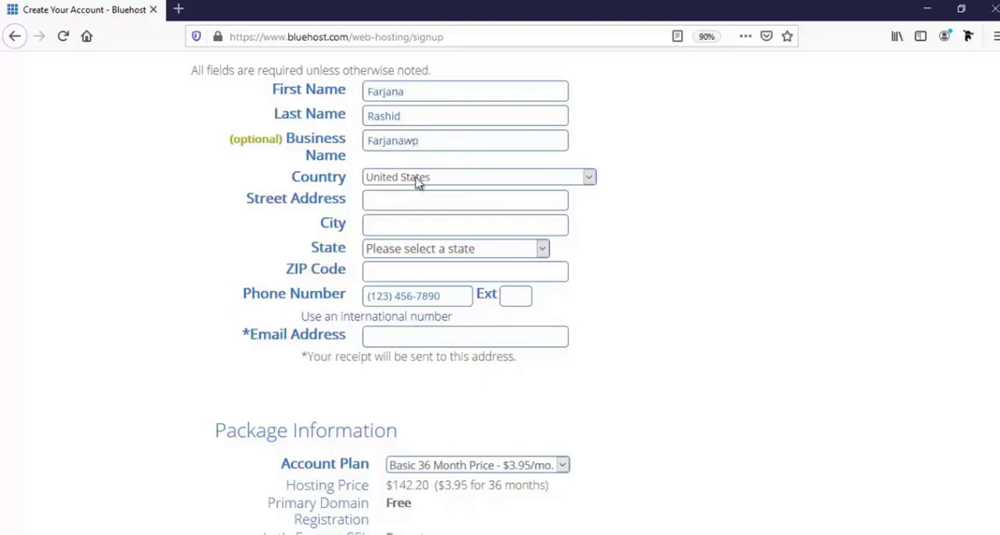
- Set the country to Bangladesh and fill in the account holder's street address, city and postal code
{"action": "left_click", "coordinate": [420, 181]}
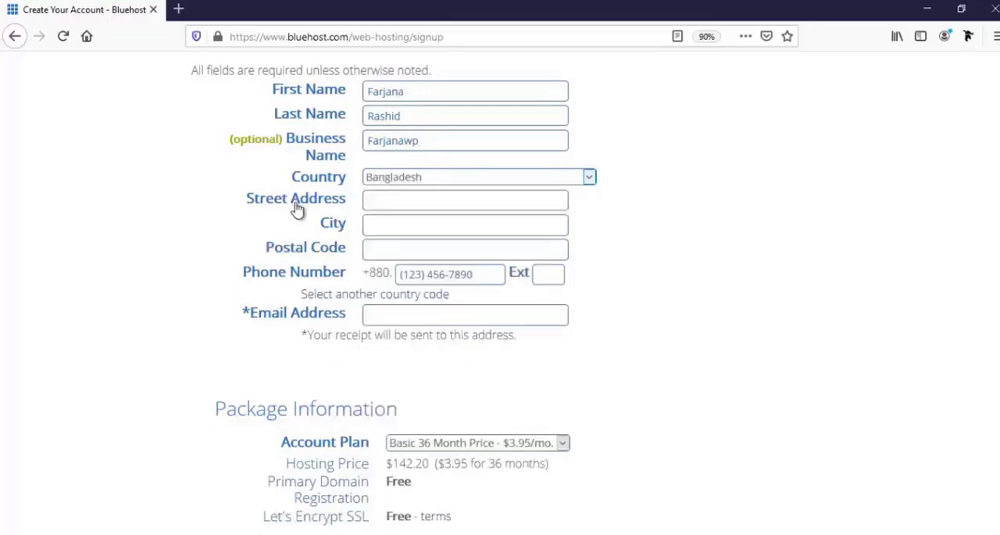
{"action": "left_click", "coordinate": [390, 202]}
{"action": "type", "text": "Mirpur-10,Dhaka,Bangladesh"}
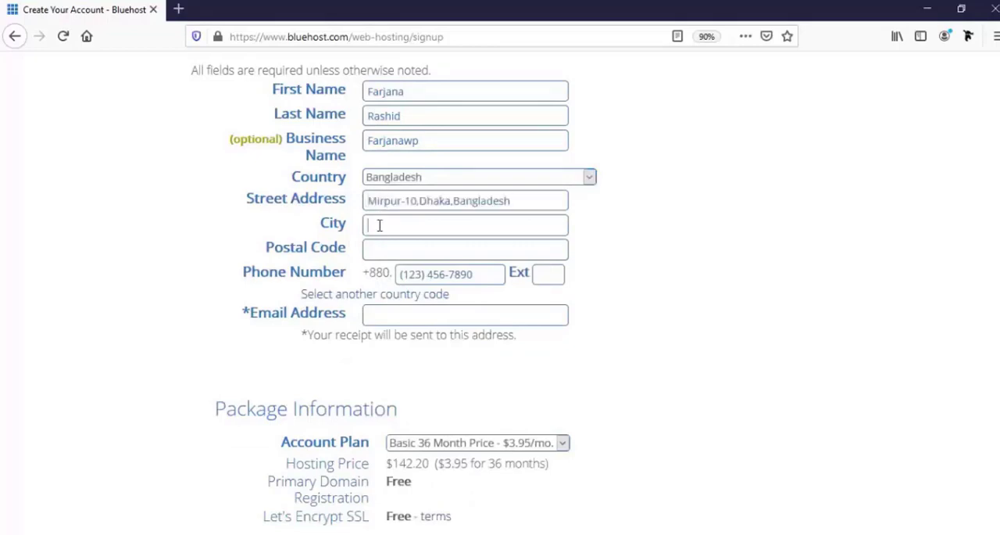
{"action": "type", "text": "D"}
{"action": "left_click", "coordinate": [413, 245]}
{"action": "left_click", "coordinate": [413, 248]}
- Fill in the account holder's phone number and e-mail address
{"action": "left_click", "coordinate": [411, 267]}
{"action": "left_click", "coordinate": [417, 274]}
{"action": "left_click", "coordinate": [430, 293]}
{"action": "scroll", "coordinate": [435, 344], "scroll_direction": "down", "scroll_amount": 2}
{"action": "left_click", "coordinate": [423, 247]}
{"action": "type", "text": "div"}
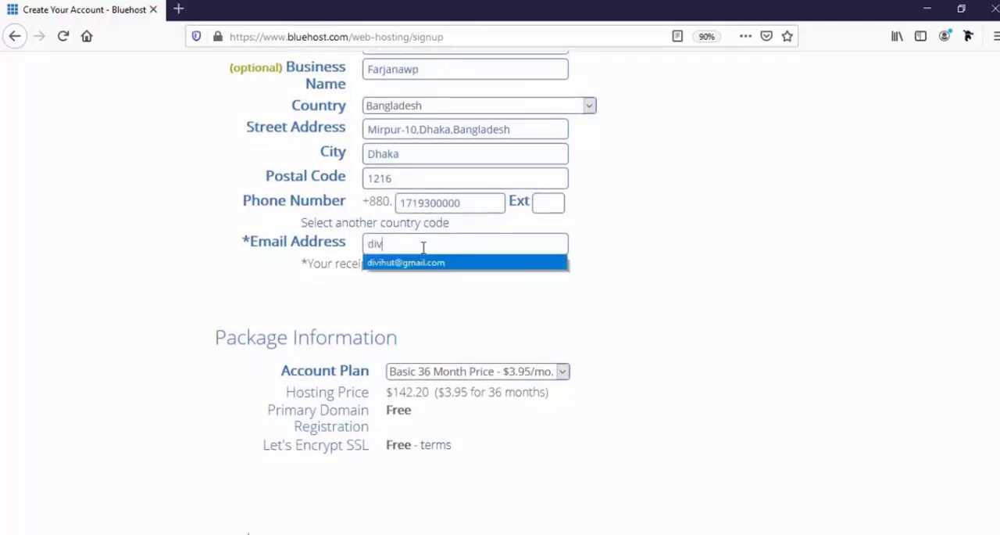
{"action": "key", "text": "Down"}
{"action": "key", "text": "Return"}
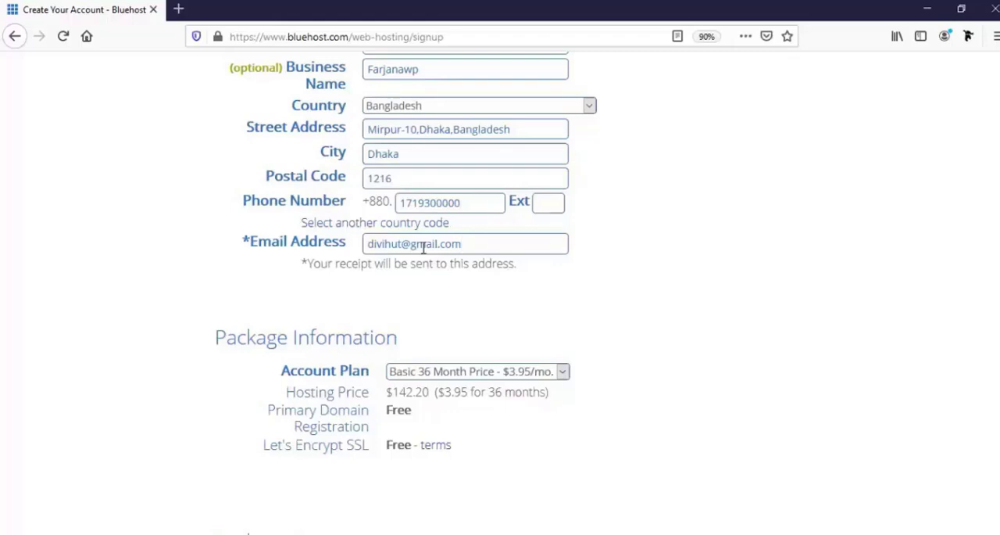
- Set the account plan in the package information to Basic 12 Month Price - $5.95/mo
{"action": "scroll", "coordinate": [940, 424], "scroll_direction": "down", "scroll_amount": 5}
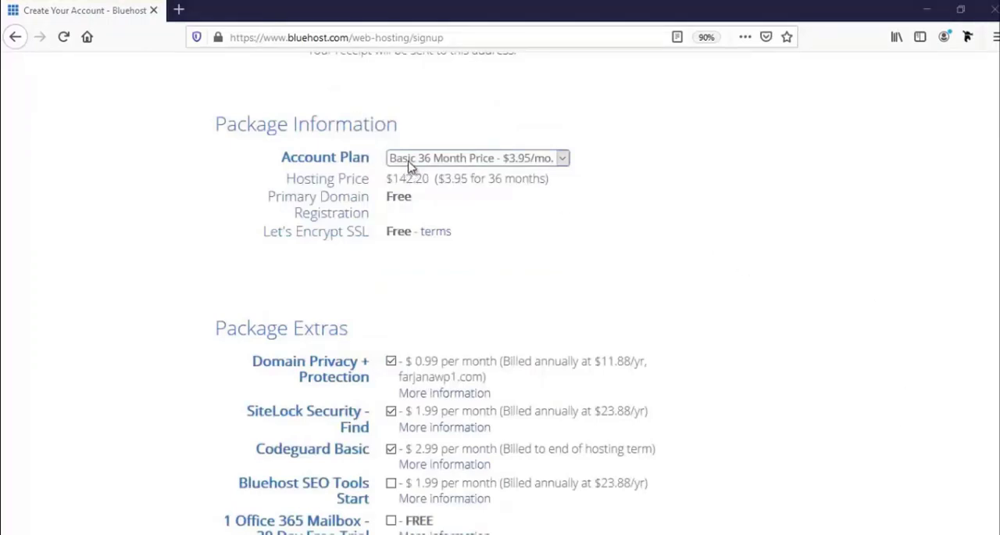
{"action": "left_click", "coordinate": [480, 163]}
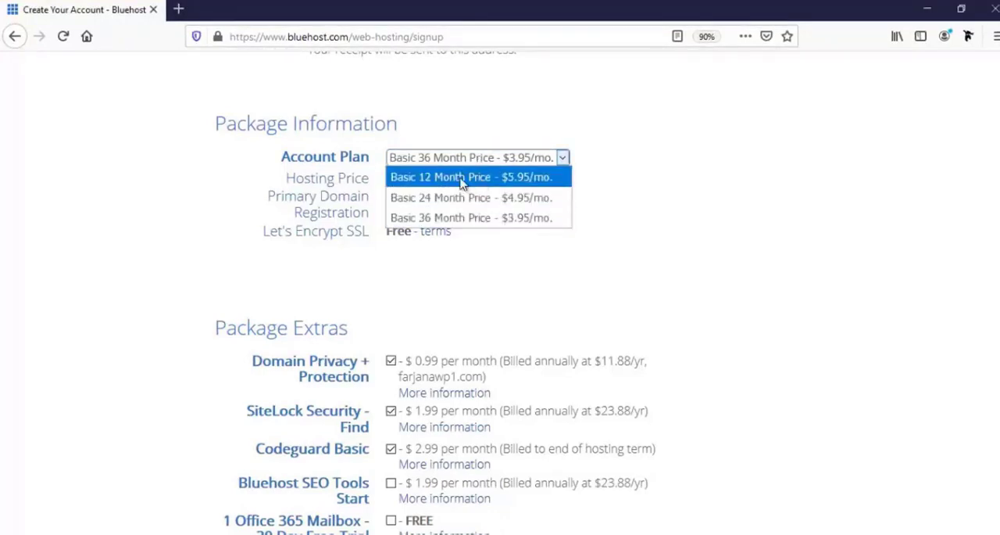
{"action": "left_click", "coordinate": [444, 179]}
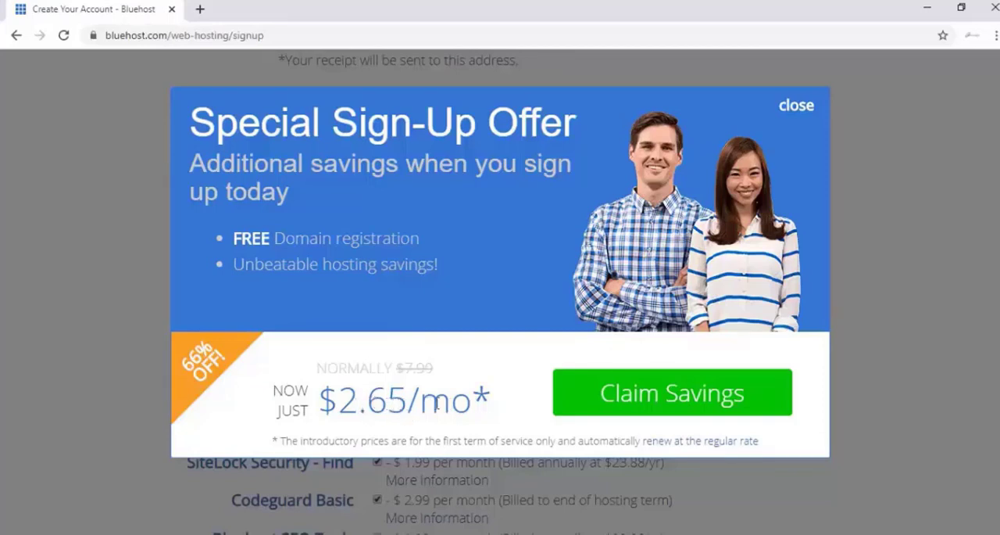
- Claim the special sign-up savings and set the account plan to Basic 12 Month Price - $4.95/mo
{"action": "left_click", "coordinate": [619, 401]}
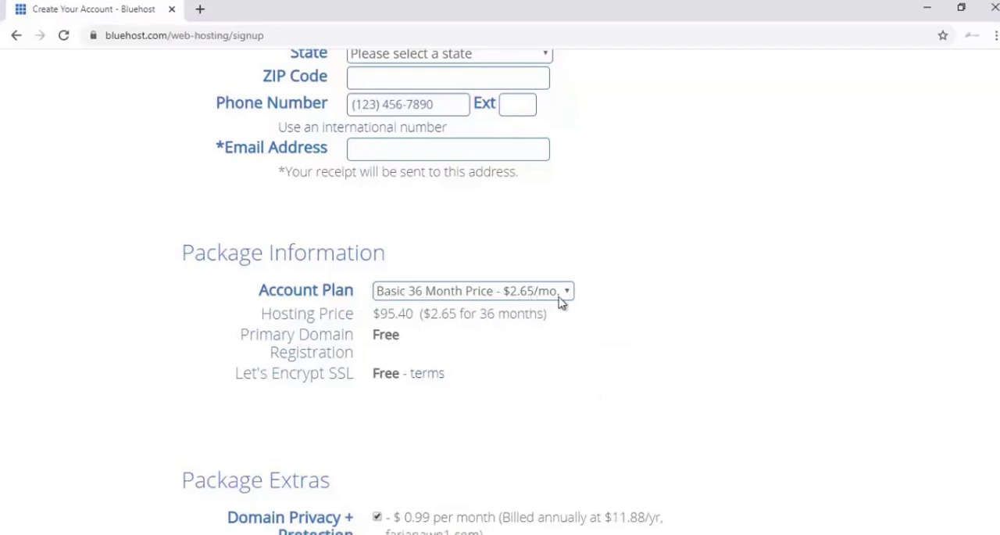
{"action": "left_click", "coordinate": [438, 297]}
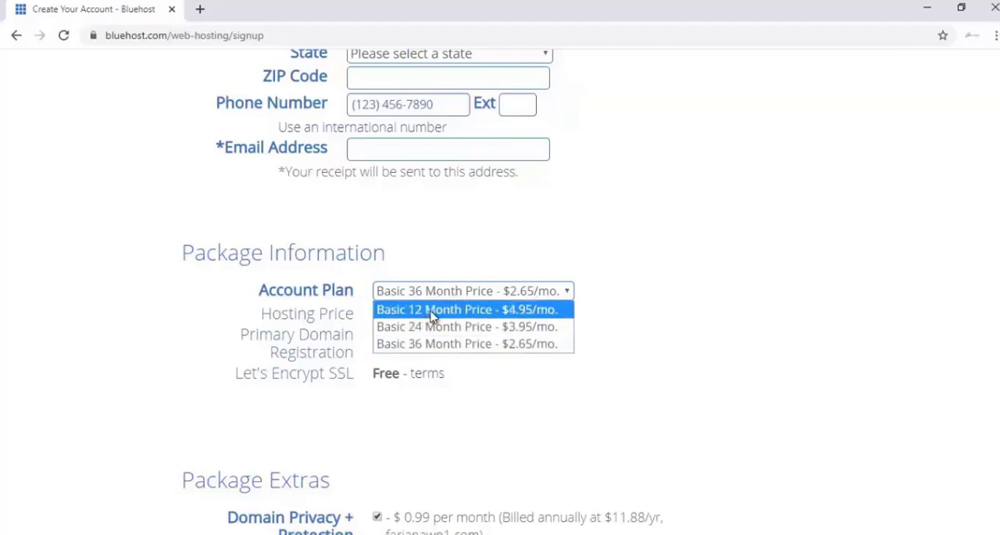
{"action": "left_click", "coordinate": [430, 313]}
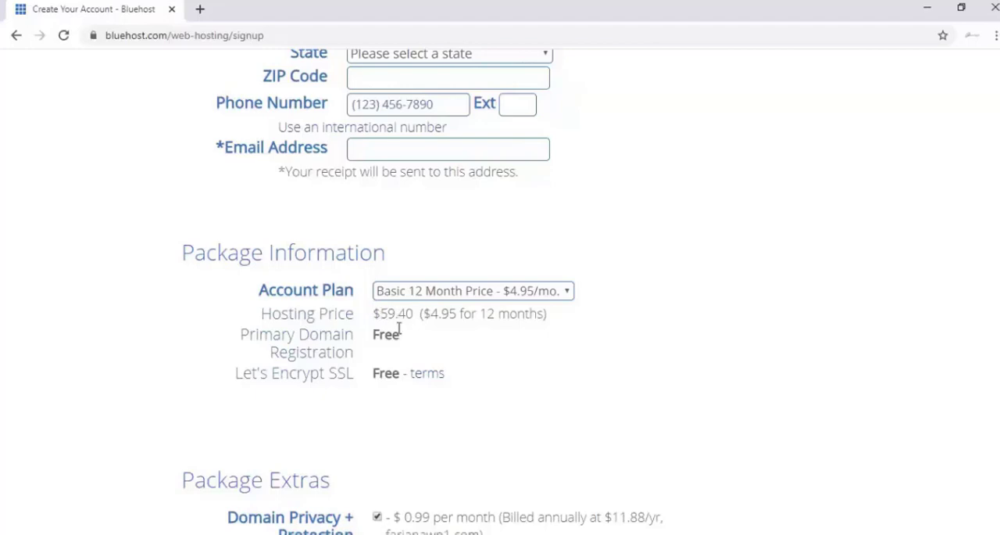
- Deselect Domain Privacy + Protection, SiteLock Security - Find and Codeguard Basic in the package extras
{"action": "scroll", "coordinate": [416, 369], "scroll_direction": "down", "scroll_amount": 1}
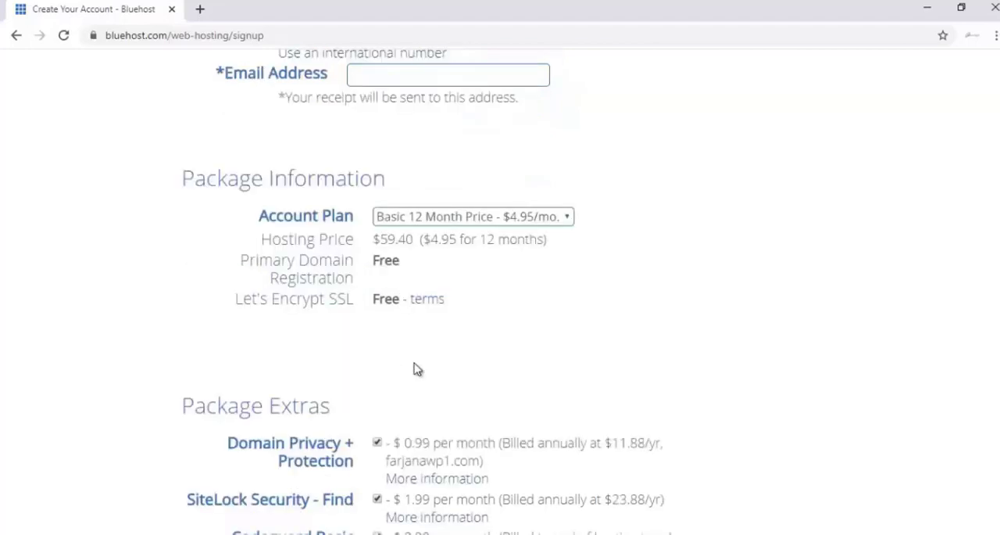
{"action": "scroll", "coordinate": [417, 368], "scroll_direction": "down", "scroll_amount": 1}
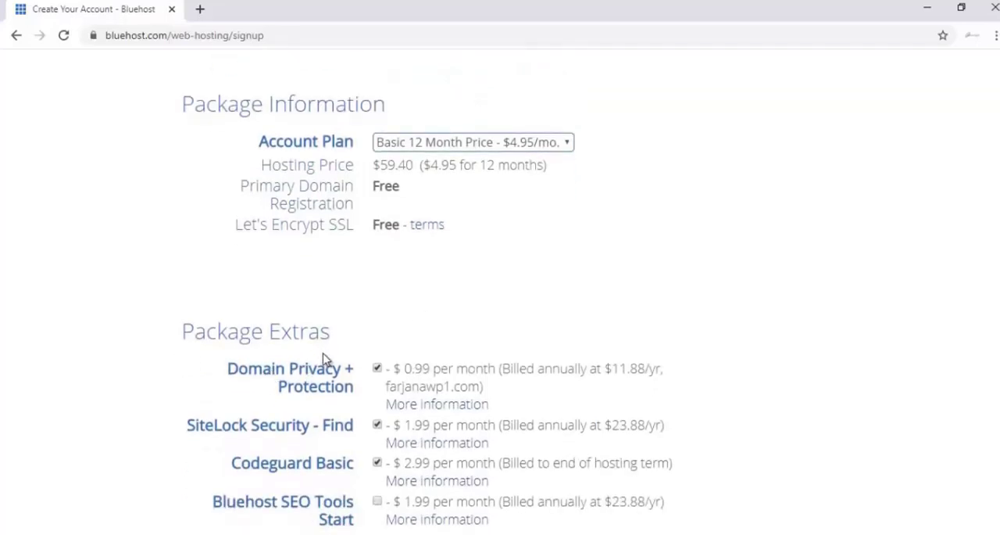
{"action": "scroll", "coordinate": [325, 357], "scroll_direction": "down", "scroll_amount": 1}
{"action": "scroll", "coordinate": [325, 357], "scroll_direction": "down", "scroll_amount": 1}
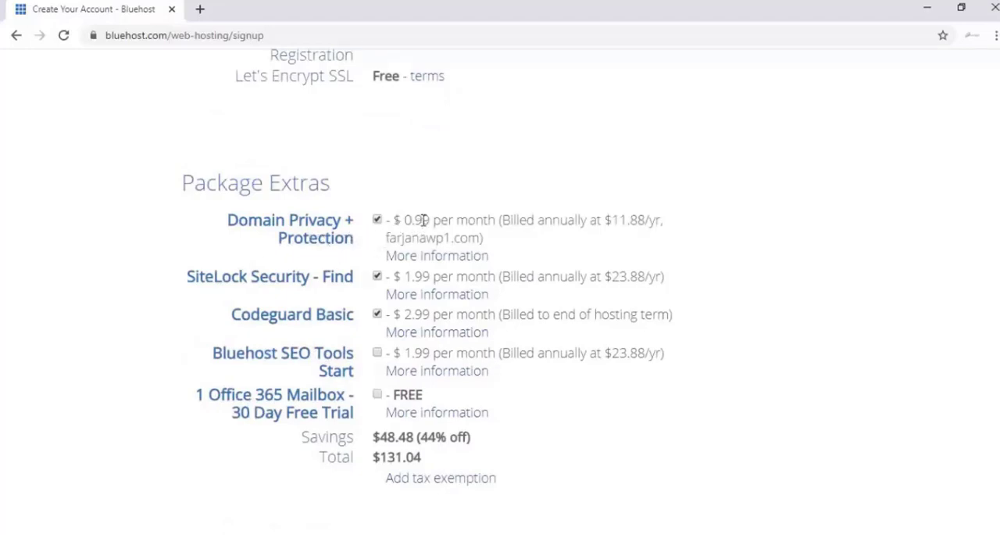
{"action": "left_click", "coordinate": [377, 220]}
{"action": "left_click", "coordinate": [379, 277]}
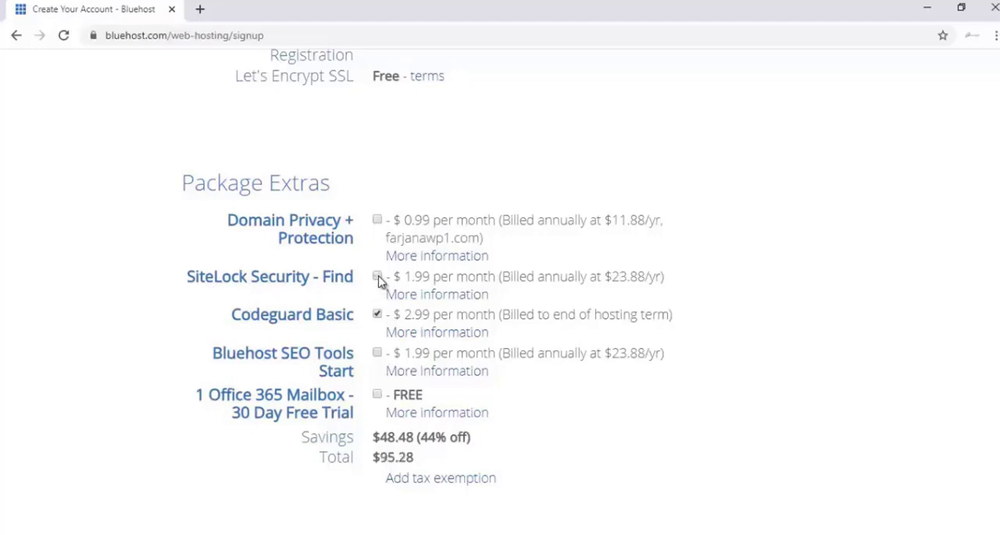
{"action": "left_click", "coordinate": [378, 314]}
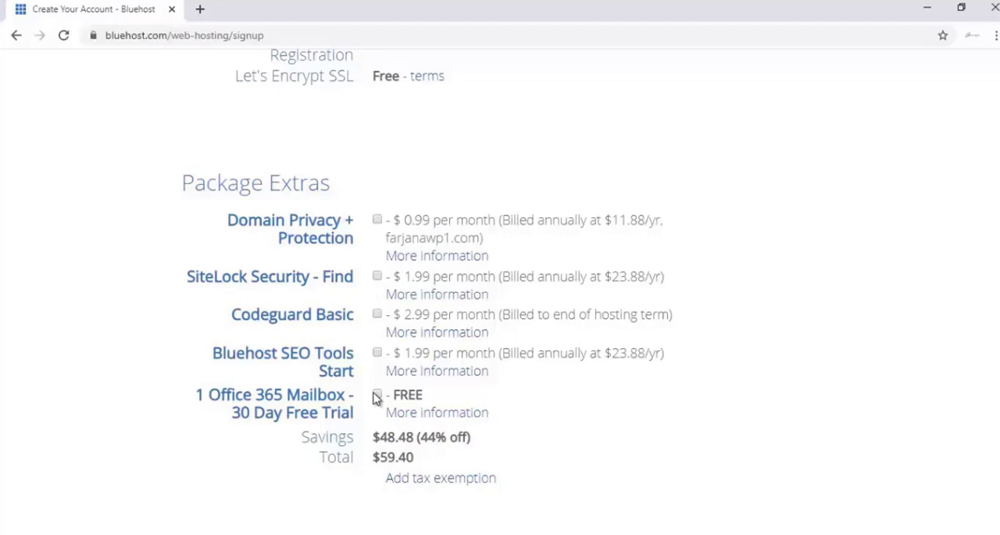
- Fill in the credit card number, CVV2 code and expiration date in the payment information
{"action": "scroll", "coordinate": [379, 390], "scroll_direction": "down", "scroll_amount": 1}
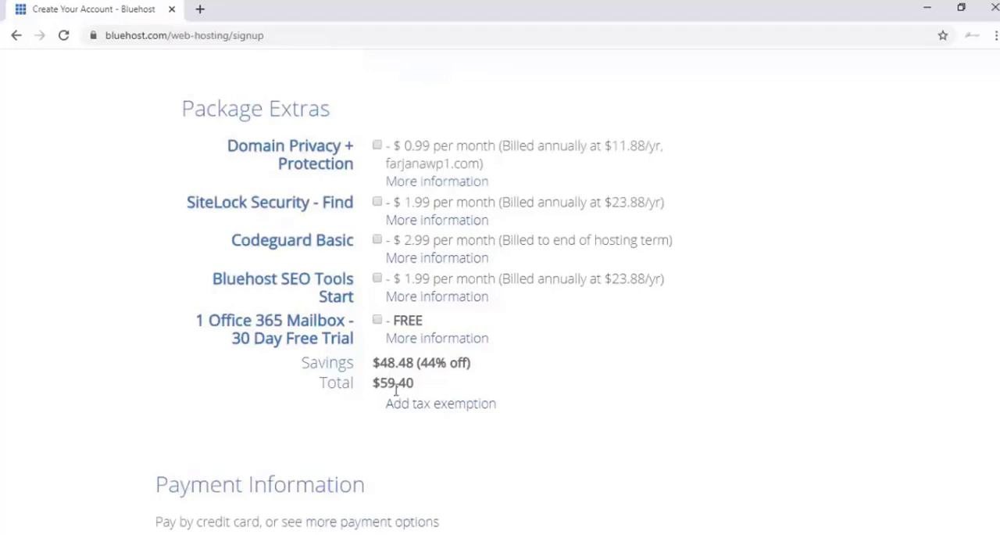
{"action": "scroll", "coordinate": [397, 397], "scroll_direction": "down", "scroll_amount": 1}
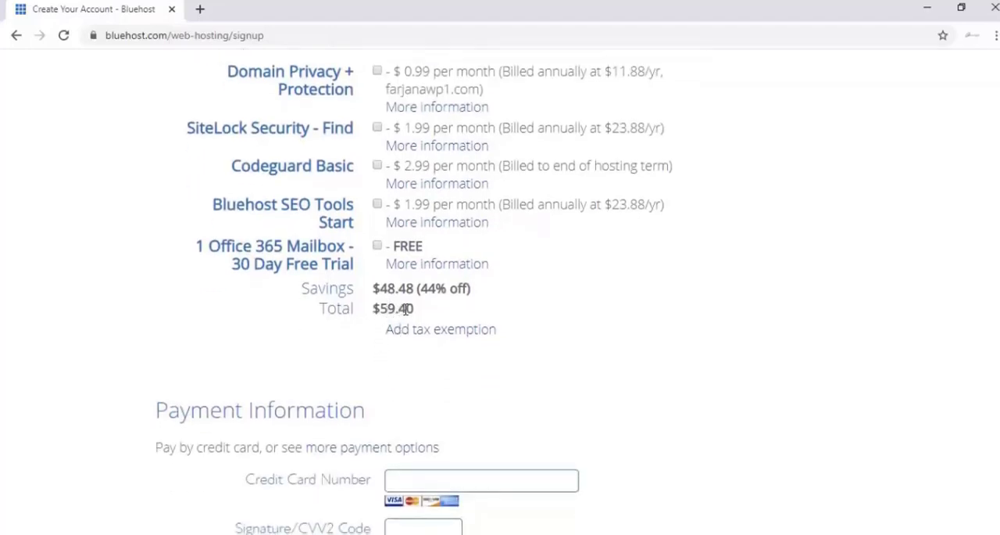
{"action": "scroll", "coordinate": [426, 297], "scroll_direction": "down", "scroll_amount": 2}
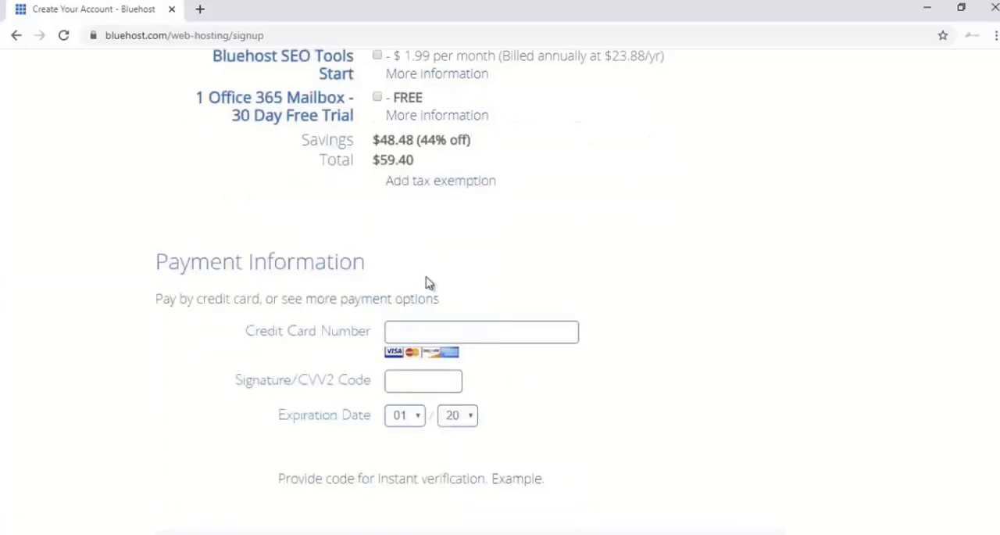
{"action": "scroll", "coordinate": [427, 282], "scroll_direction": "down", "scroll_amount": 1}
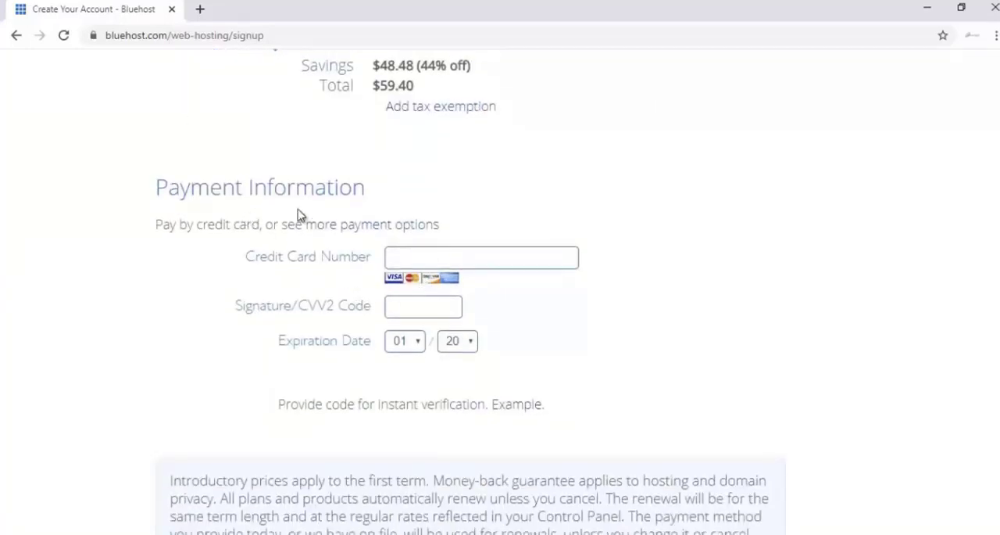
{"action": "scroll", "coordinate": [393, 278], "scroll_direction": "down", "scroll_amount": 1}
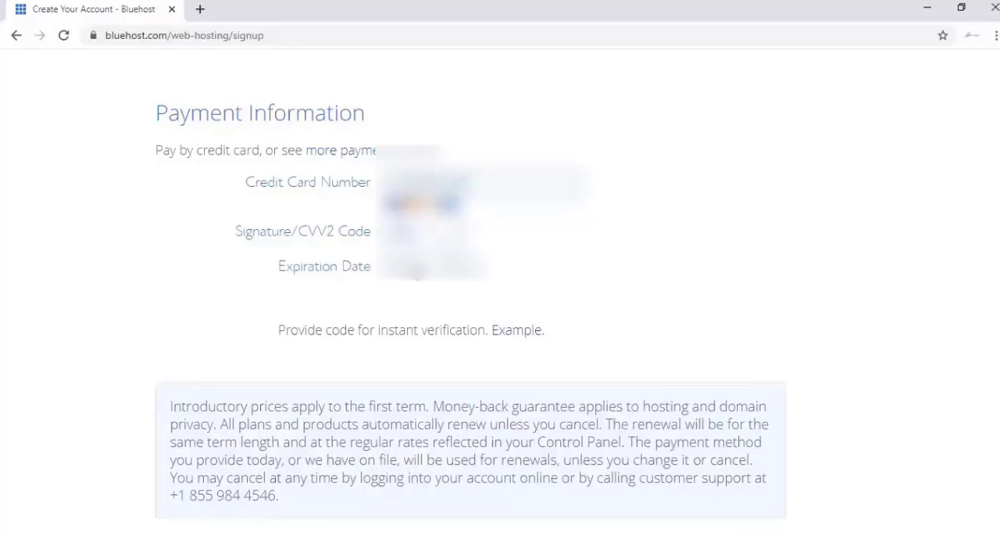
{"action": "left_click", "coordinate": [413, 269]}
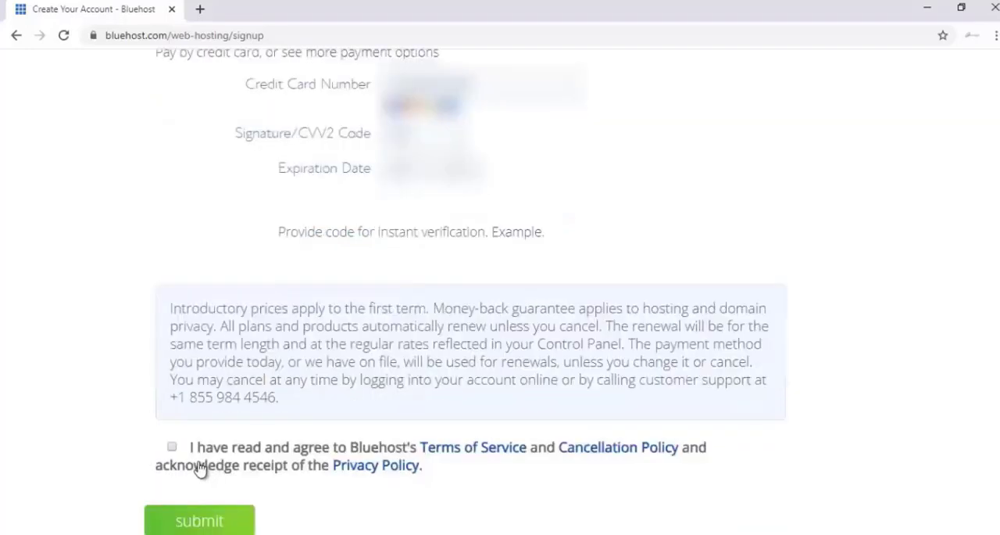
- Agree to Bluehost's Terms of Service, Cancellation Policy and Privacy Policy and submit the sign-up
{"action": "left_click", "coordinate": [171, 447]}
{"action": "left_click", "coordinate": [219, 520]}
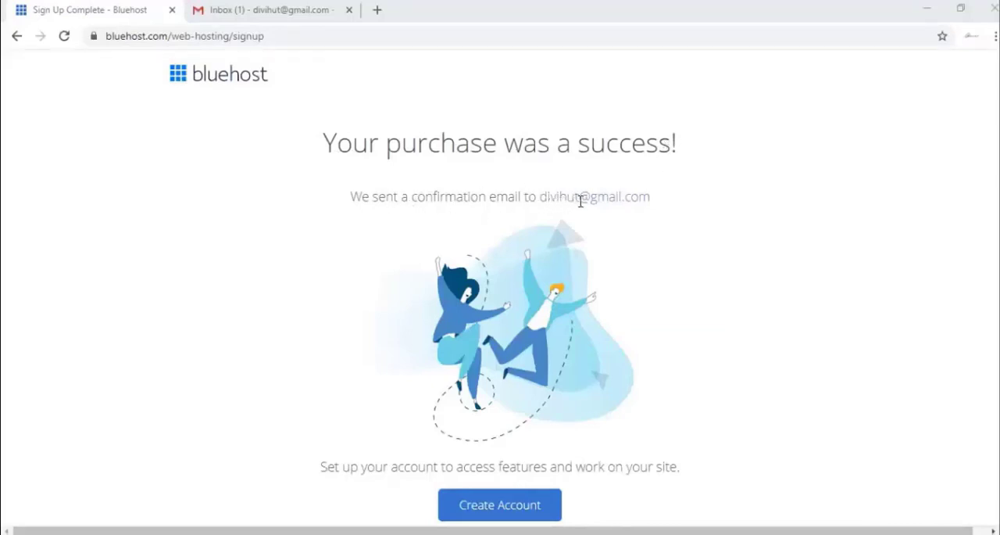
- Switch to Gmail, open Bluehost's WHOIS Verification message for farjanawp.com and verify the e-mail address
{"action": "left_click", "coordinate": [262, 14]}
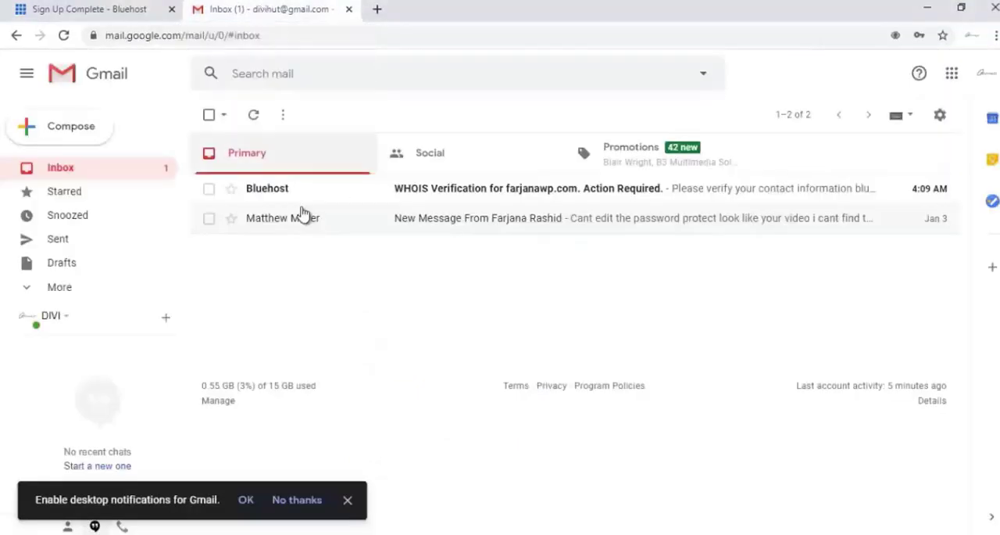
{"action": "left_click", "coordinate": [469, 196]}
{"action": "scroll", "coordinate": [547, 315], "scroll_direction": "down", "scroll_amount": 2}
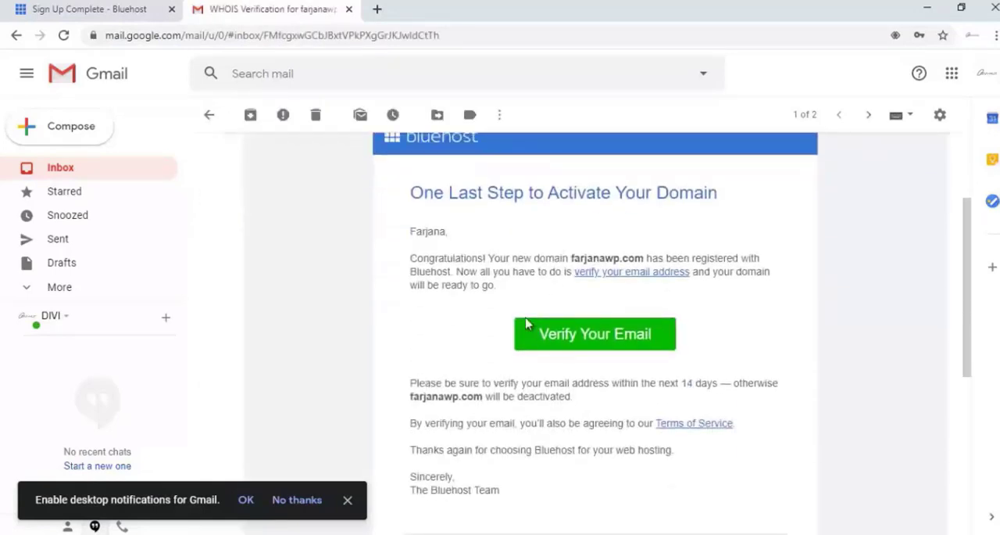
{"action": "left_click", "coordinate": [575, 334]}
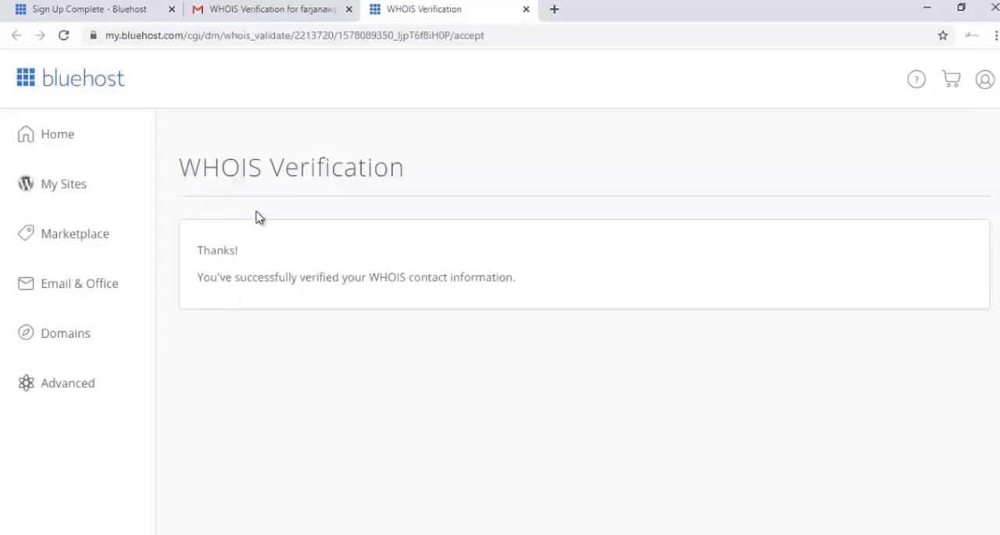
- Open the Welcome to Bluehost! message in Gmail and review the payment confirmation and billed products
{"action": "left_click", "coordinate": [225, 8]}
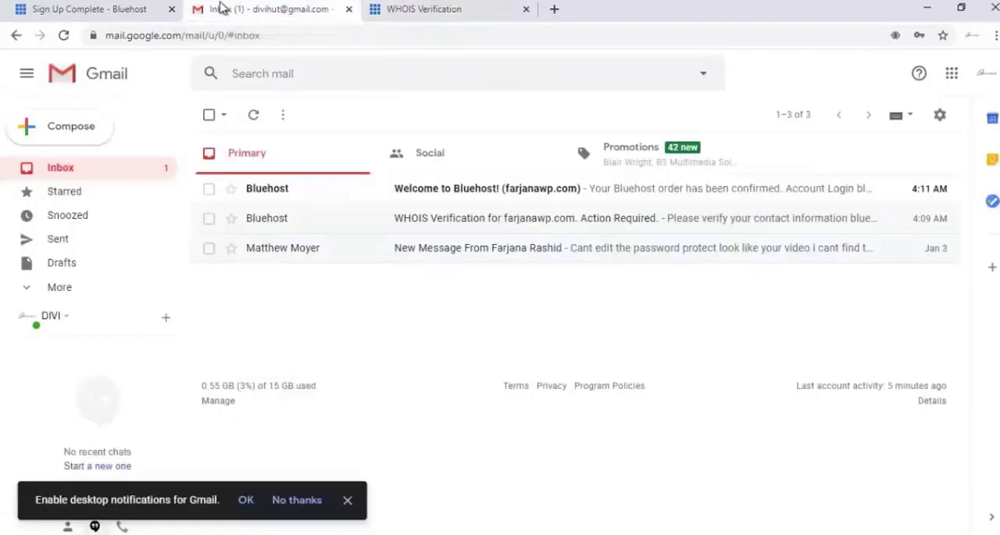
{"action": "left_click", "coordinate": [439, 193]}
{"action": "scroll", "coordinate": [433, 211], "scroll_direction": "down", "scroll_amount": 2}
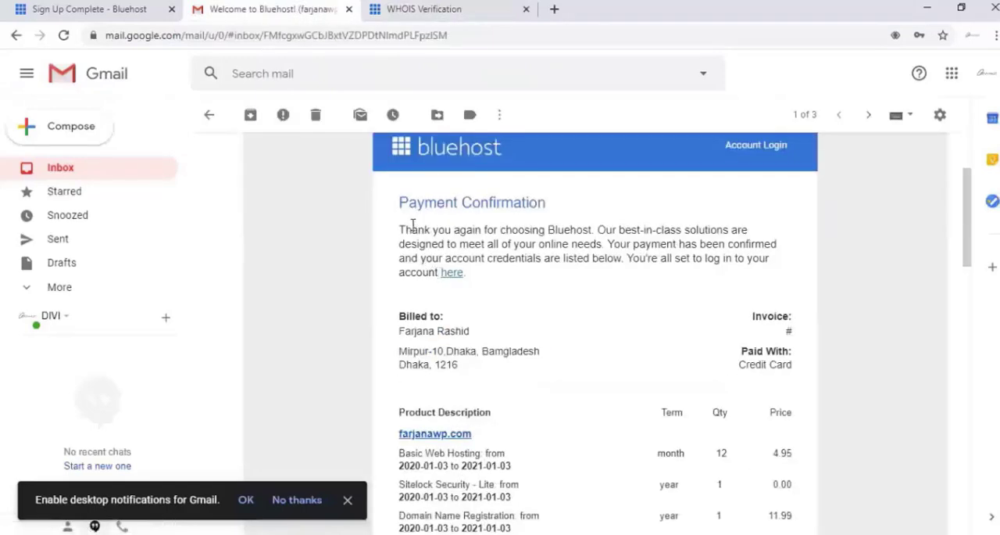
{"action": "scroll", "coordinate": [567, 286], "scroll_direction": "down", "scroll_amount": 2}
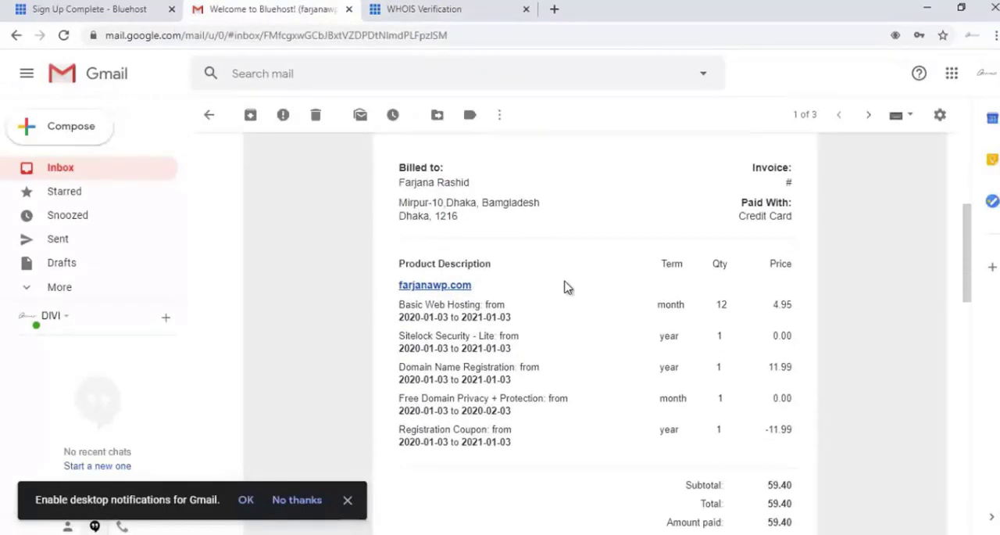
{"action": "scroll", "coordinate": [565, 284], "scroll_direction": "up", "scroll_amount": 2}
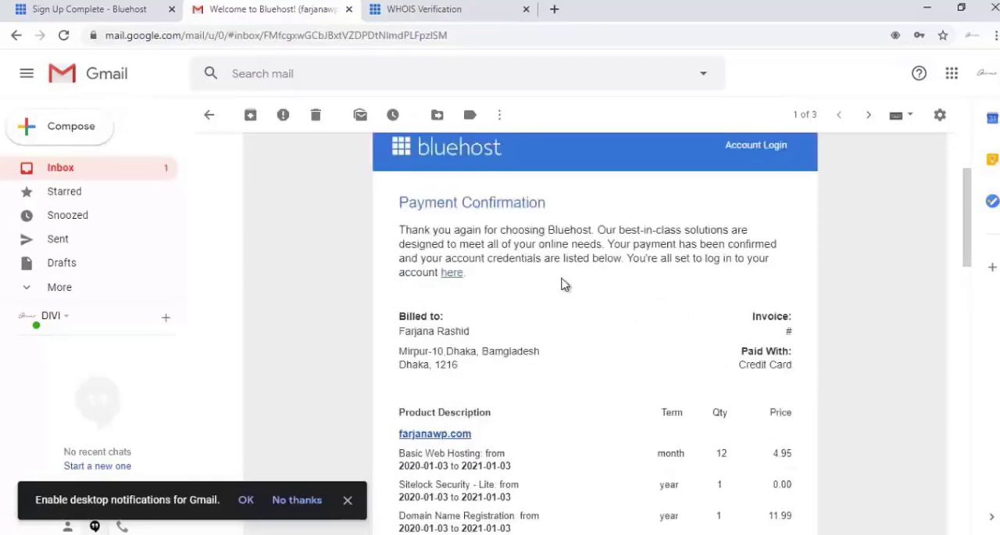
{"action": "scroll", "coordinate": [565, 284], "scroll_direction": "down", "scroll_amount": 1}
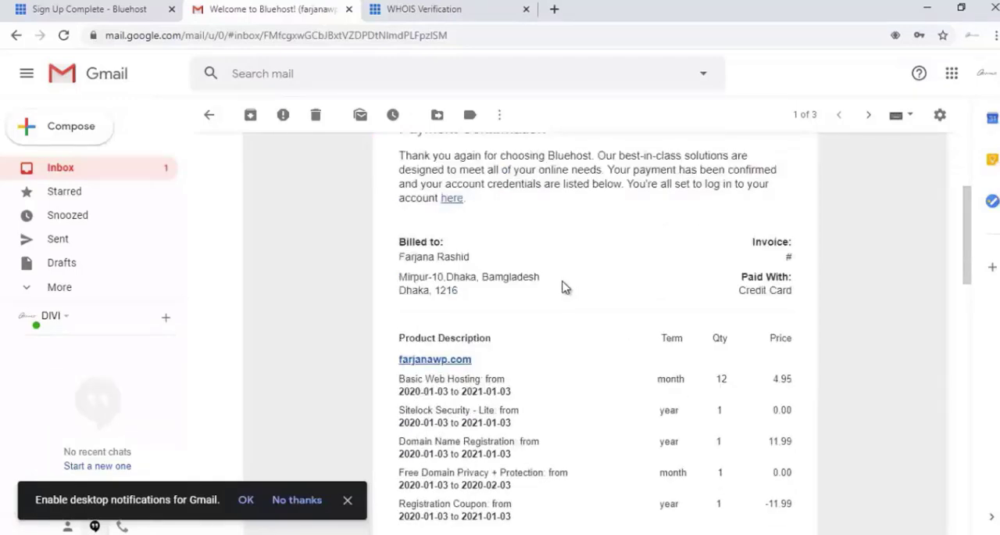
{"action": "scroll", "coordinate": [567, 288], "scroll_direction": "down", "scroll_amount": 3}
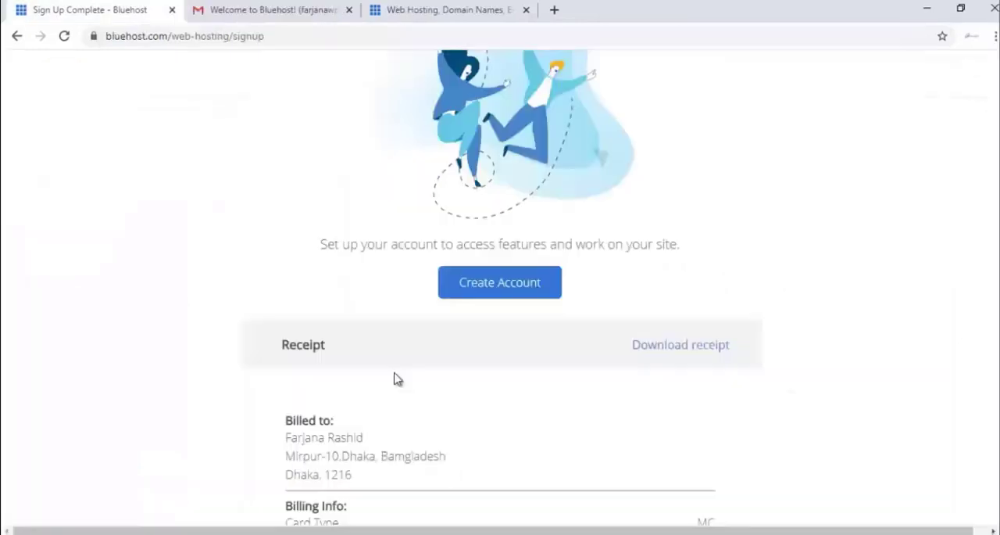
- Return to the Bluehost purchase confirmation page and start creating the account
{"action": "scroll", "coordinate": [415, 419], "scroll_direction": "down", "scroll_amount": 3}
{"action": "scroll", "coordinate": [415, 420], "scroll_direction": "up", "scroll_amount": 2}
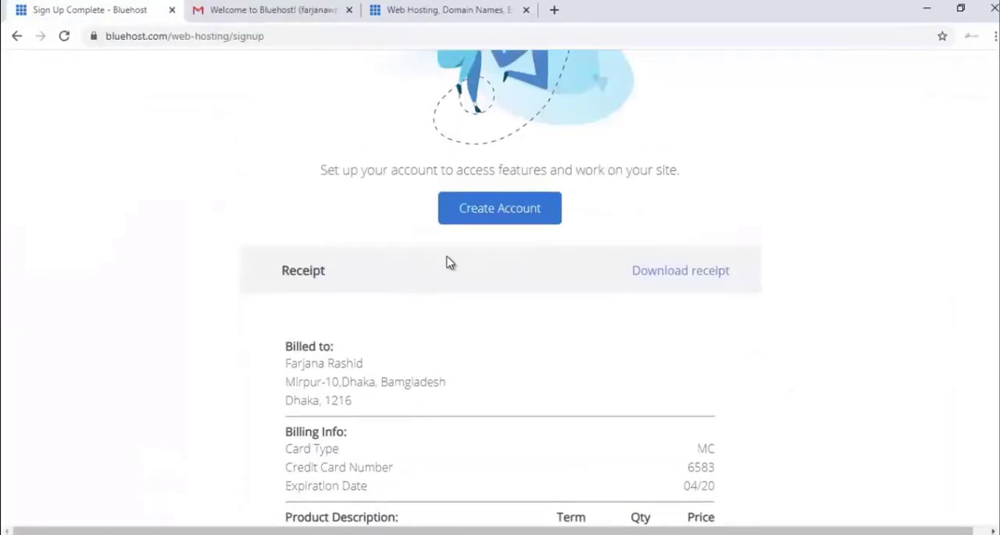
{"action": "left_click", "coordinate": [471, 219]}
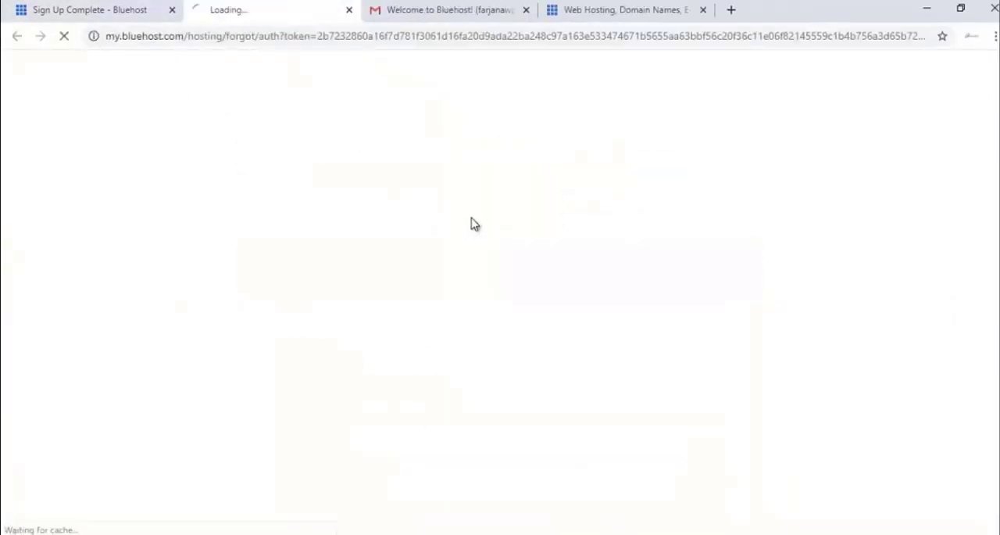
- Enter and retype a new account password for farjanawp.com, create the account and save the password in the browser
{"action": "scroll", "coordinate": [441, 320], "scroll_direction": "down", "scroll_amount": 1}
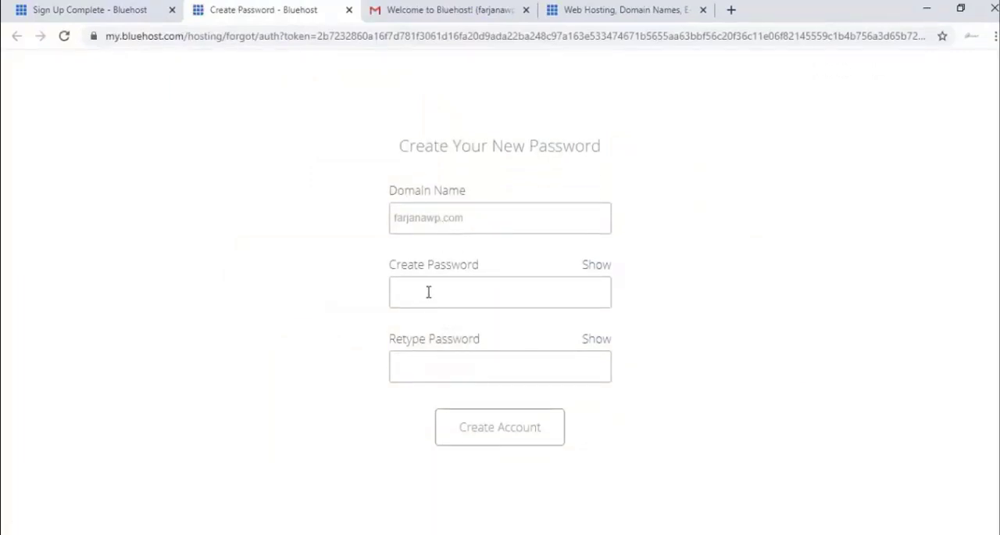
{"action": "left_click", "coordinate": [441, 294]}
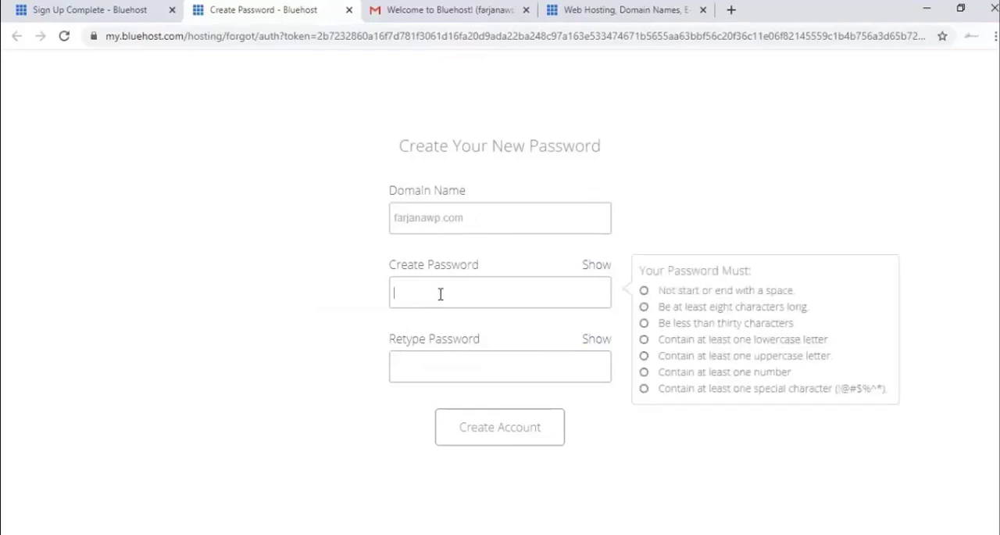
{"action": "type", "text": "•••"}
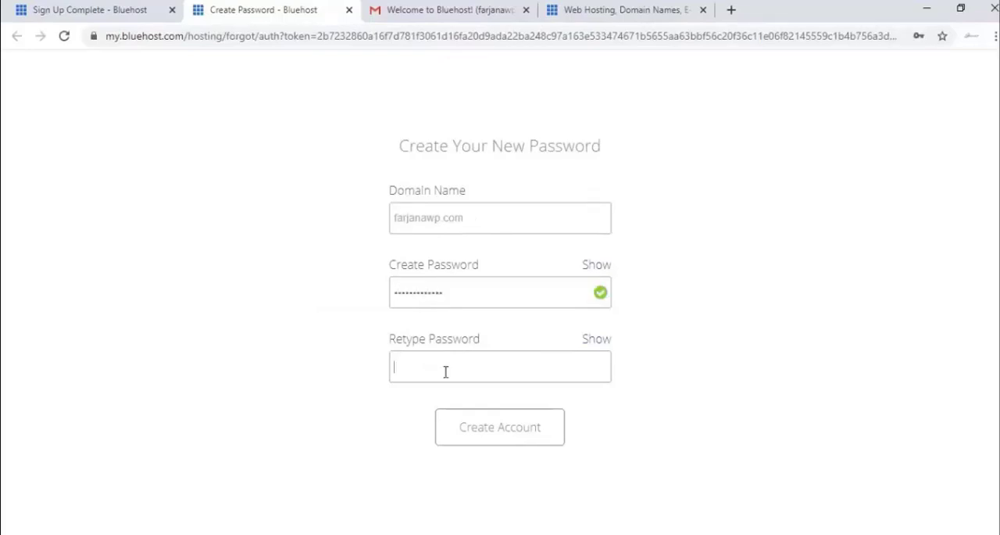
{"action": "type", "text": "•"}
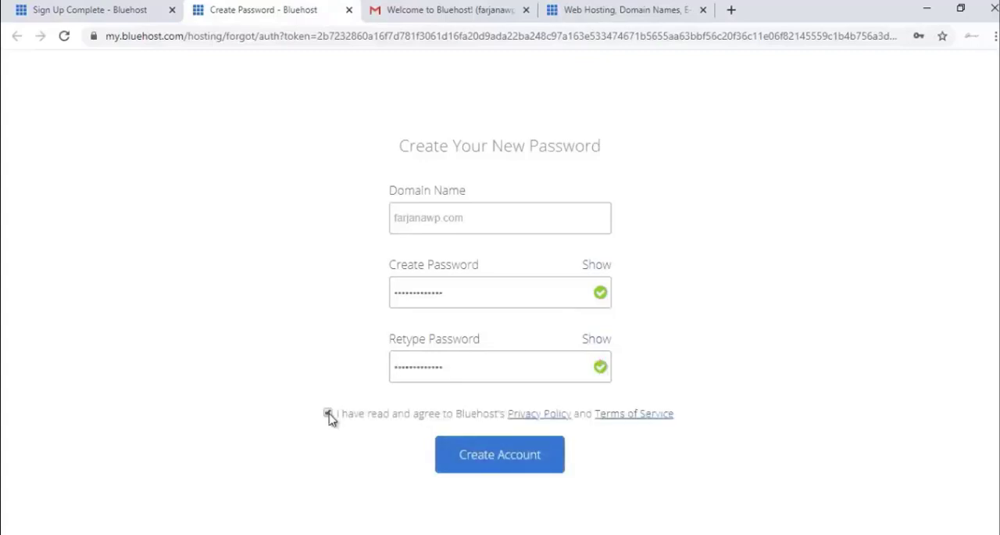
{"action": "left_click", "coordinate": [509, 467]}
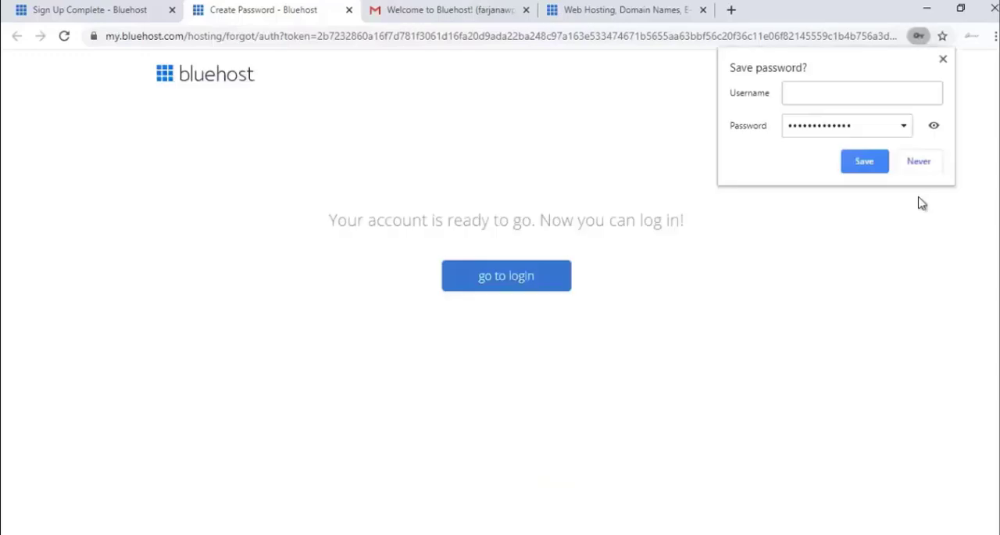
{"action": "left_click", "coordinate": [863, 161]}
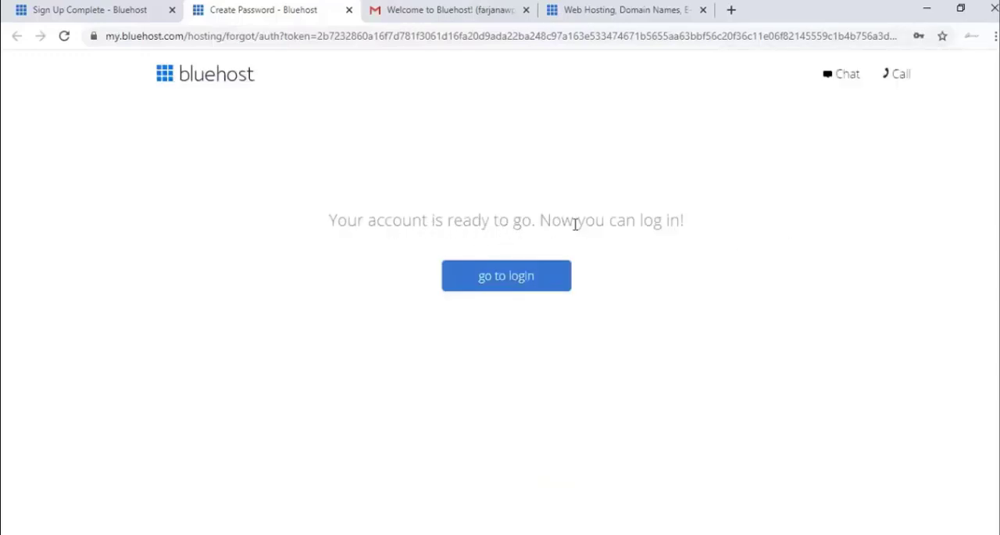
- Log in to the Bluehost hosting account for farjanawp.com with the account password and save the login in the browser
{"action": "left_click", "coordinate": [515, 284]}
{"action": "left_click", "coordinate": [411, 465]}
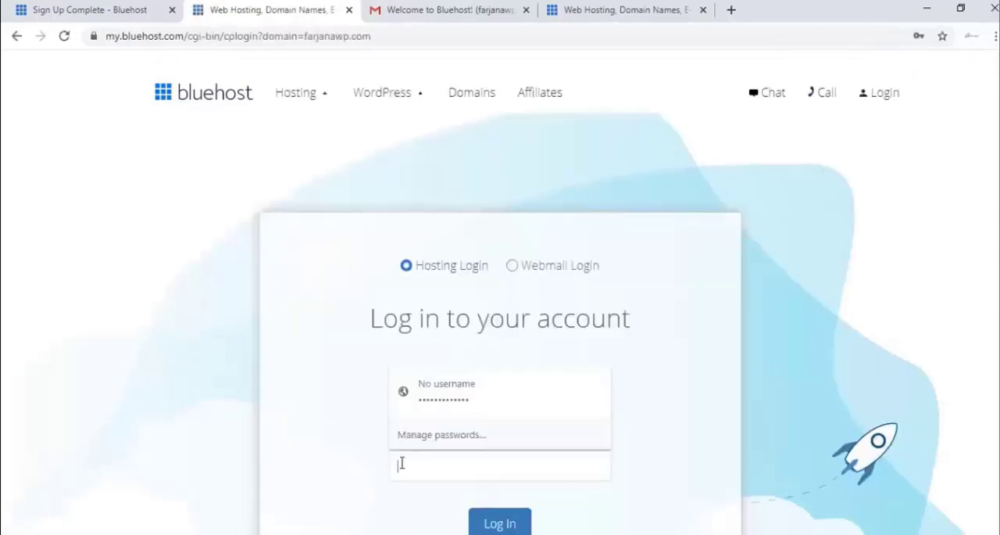
{"action": "scroll", "coordinate": [324, 445], "scroll_direction": "down", "scroll_amount": 2}
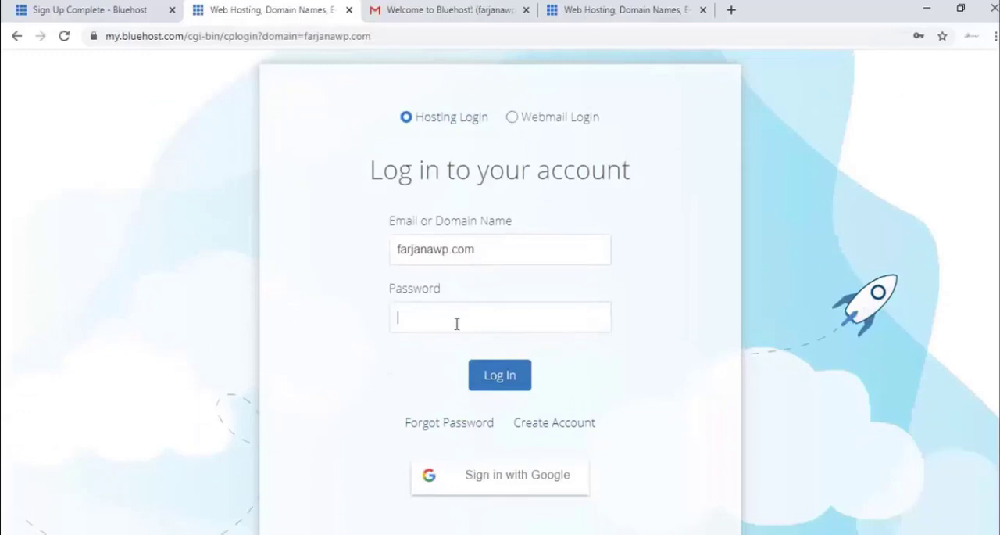
{"action": "left_click", "coordinate": [457, 323]}
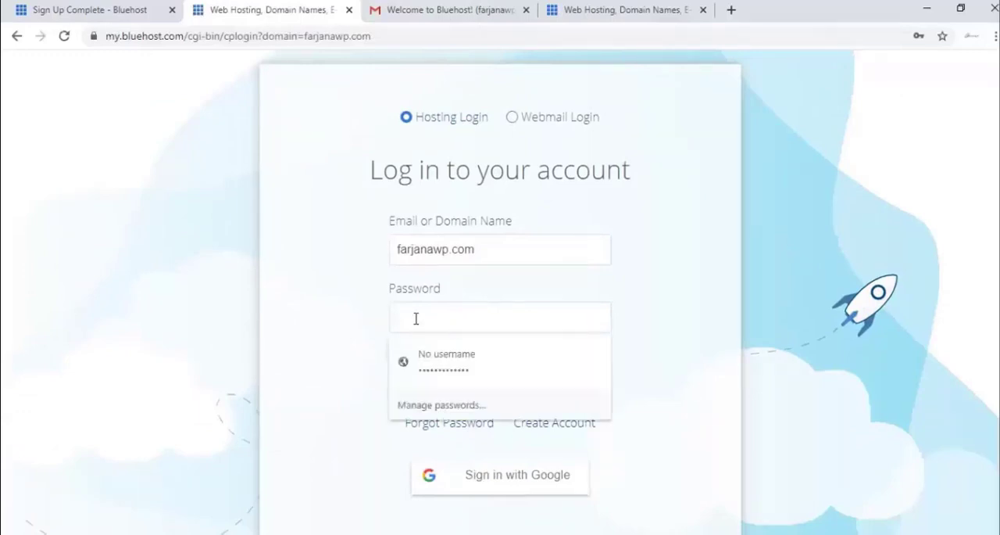
{"action": "left_click", "coordinate": [367, 317]}
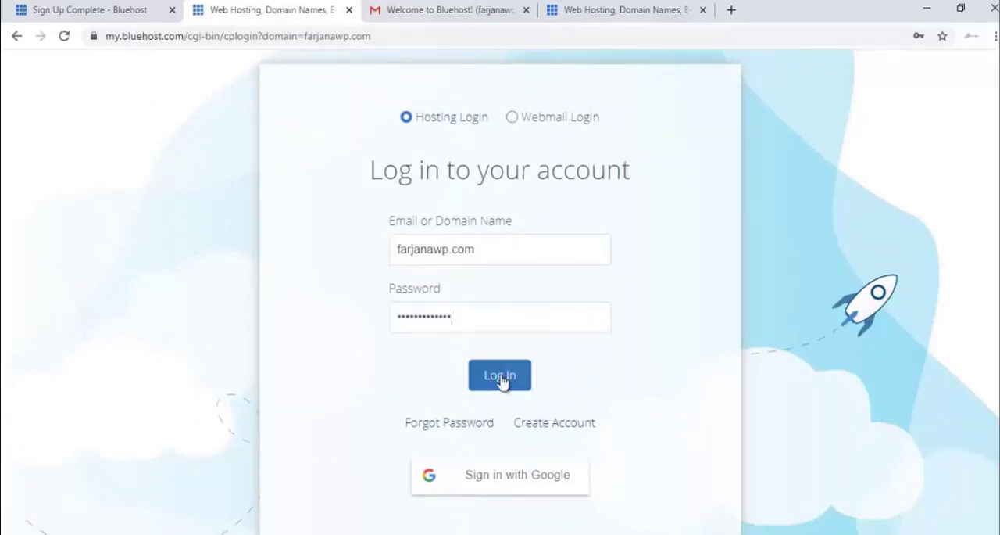
{"action": "left_click", "coordinate": [476, 367]}
{"action": "left_click", "coordinate": [873, 169]}
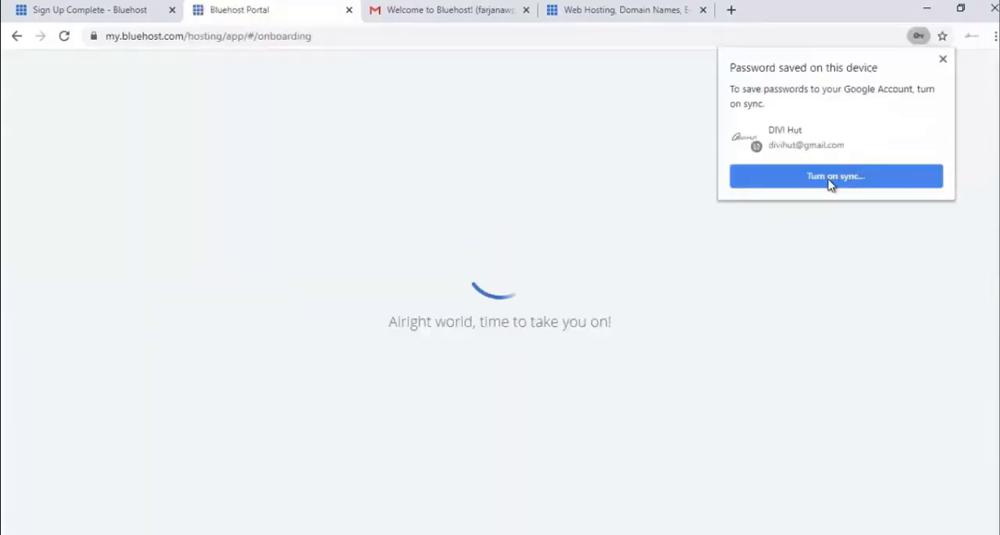
- Skip the onboarding questions about the kind, type and owner of the site
{"action": "scroll", "coordinate": [796, 224], "scroll_direction": "down", "scroll_amount": 2}
{"action": "scroll", "coordinate": [796, 224], "scroll_direction": "down", "scroll_amount": 1}
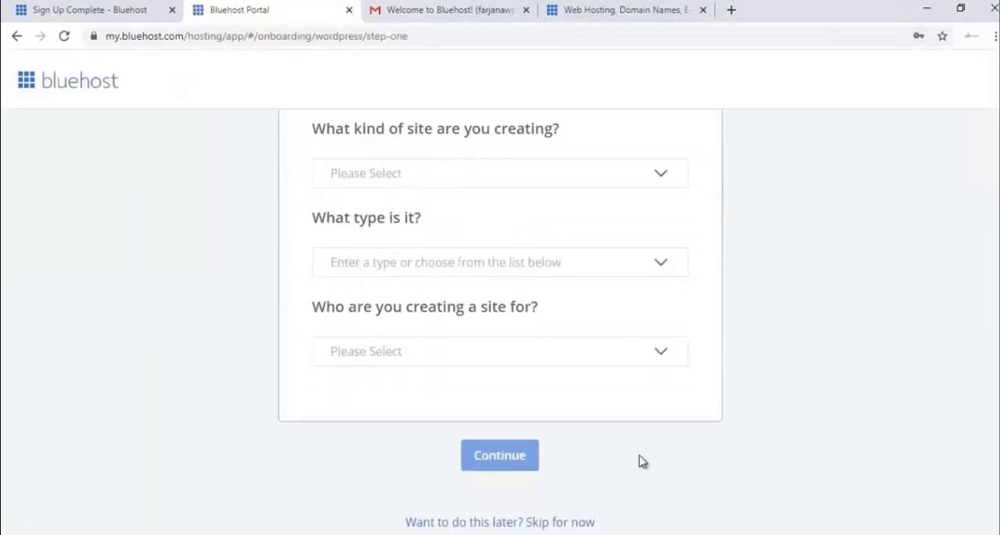
{"action": "left_click", "coordinate": [542, 523]}
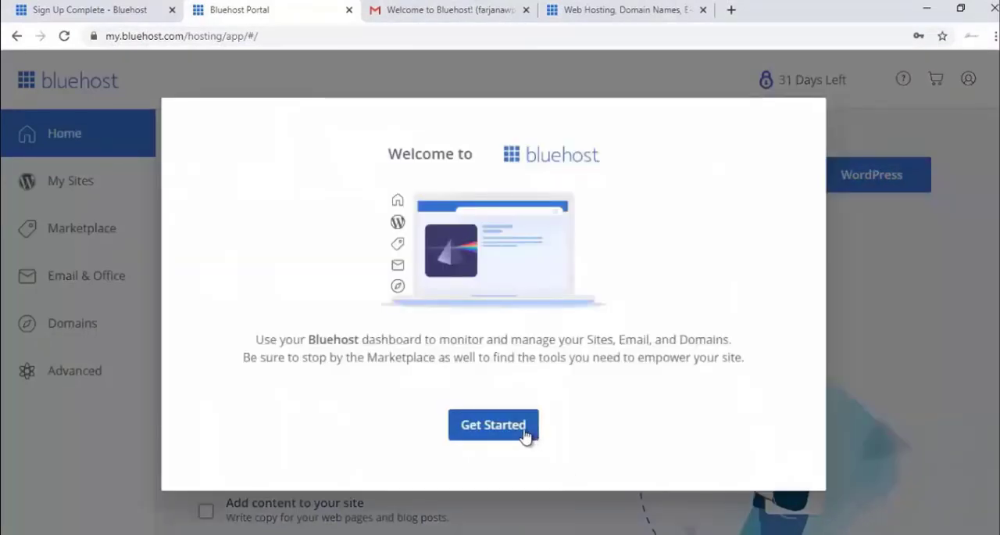
- Get past the welcome dialog, turn off Domain Privacy + Protection at no charge and decline its free trial
{"action": "left_click", "coordinate": [524, 430]}
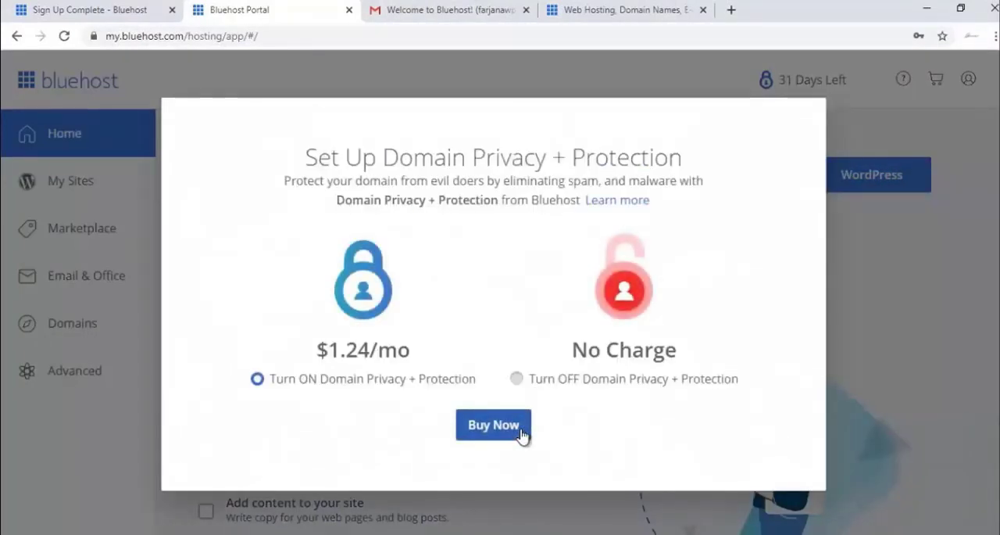
{"action": "left_click", "coordinate": [576, 384]}
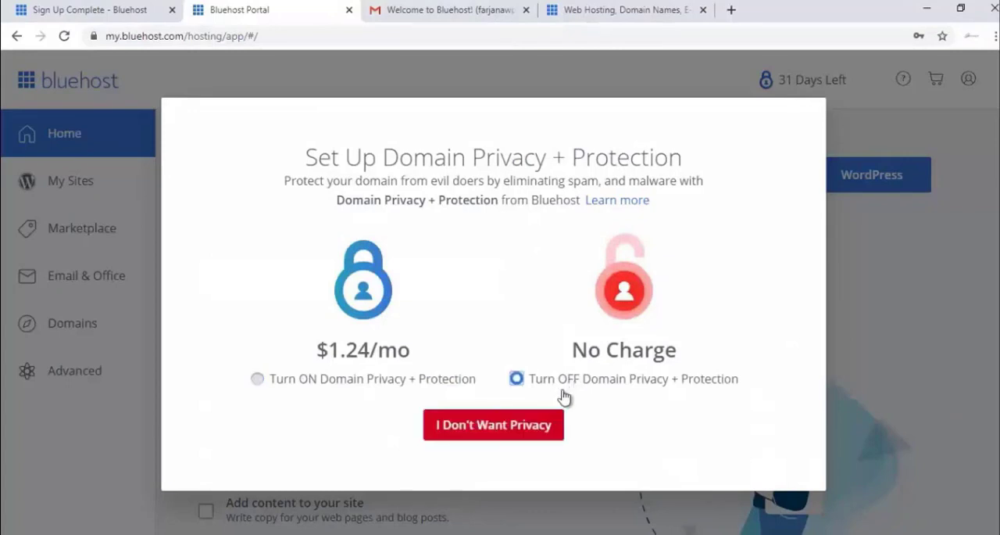
{"action": "left_click", "coordinate": [536, 424]}
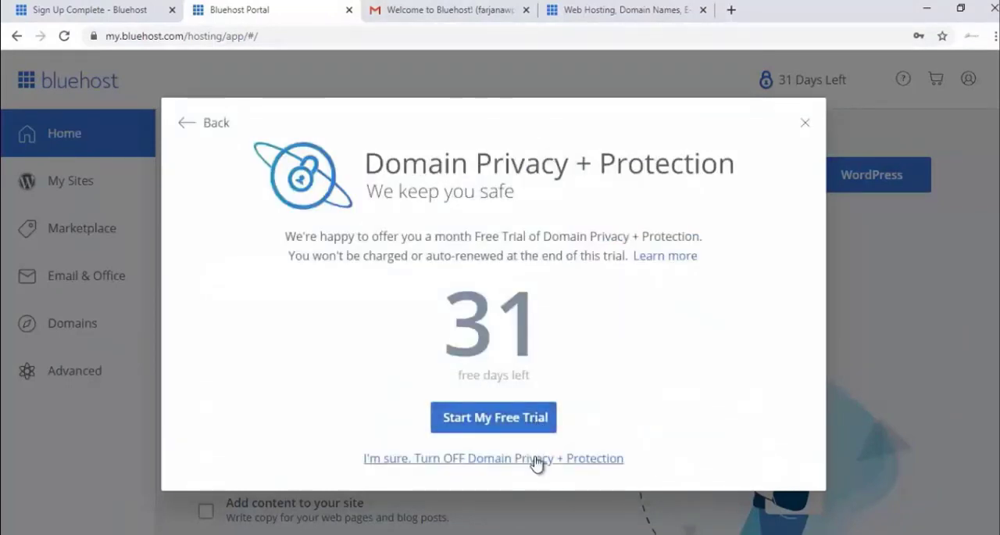
{"action": "left_click", "coordinate": [537, 459]}
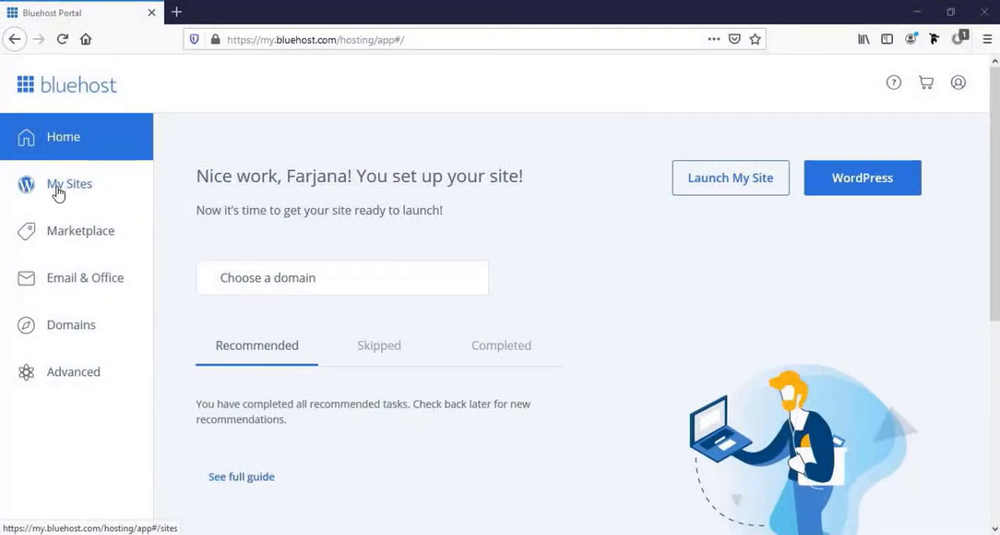
- Go to My Sites and start creating a new WordPress site
{"action": "left_click", "coordinate": [67, 192]}
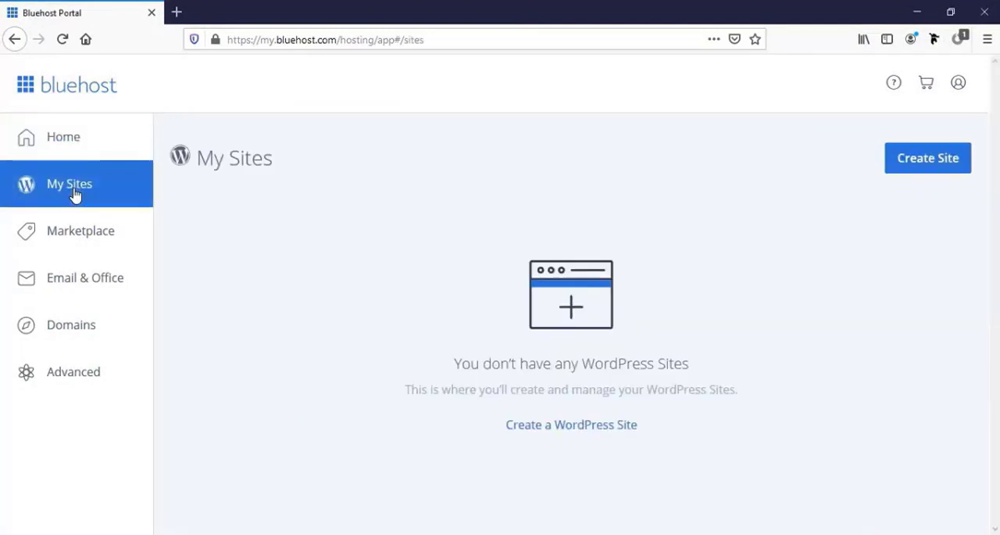
{"action": "left_click", "coordinate": [918, 178]}
{"action": "left_click", "coordinate": [922, 162]}
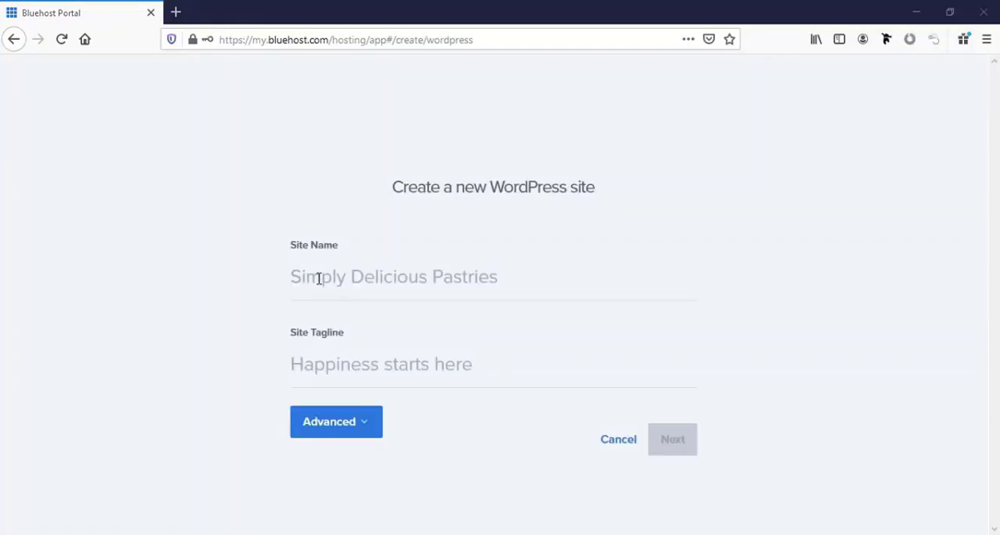
- Name the new WordPress site "Wordpress Website"
{"action": "left_click", "coordinate": [319, 278]}
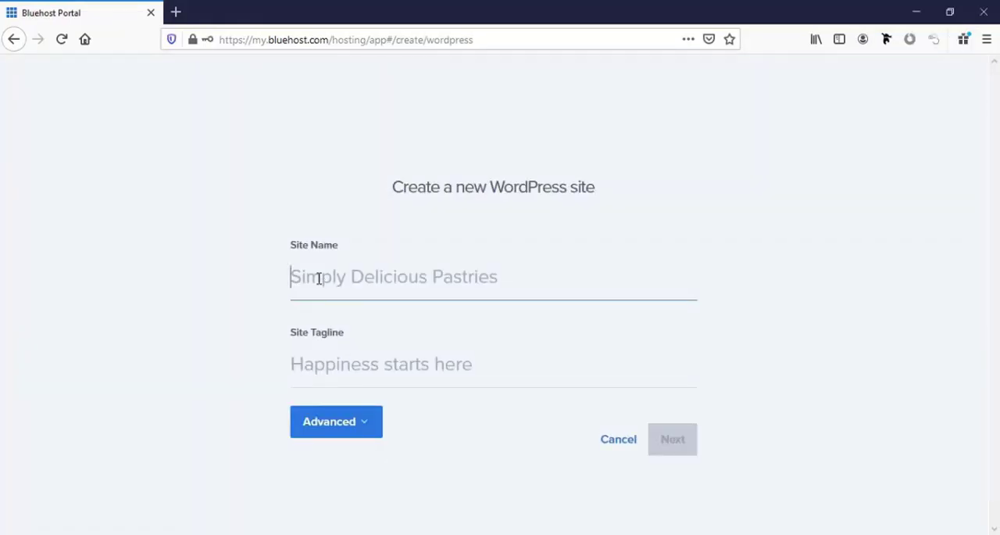
{"action": "type", "text": "Wordpress"}
{"action": "type", "text": " website"}
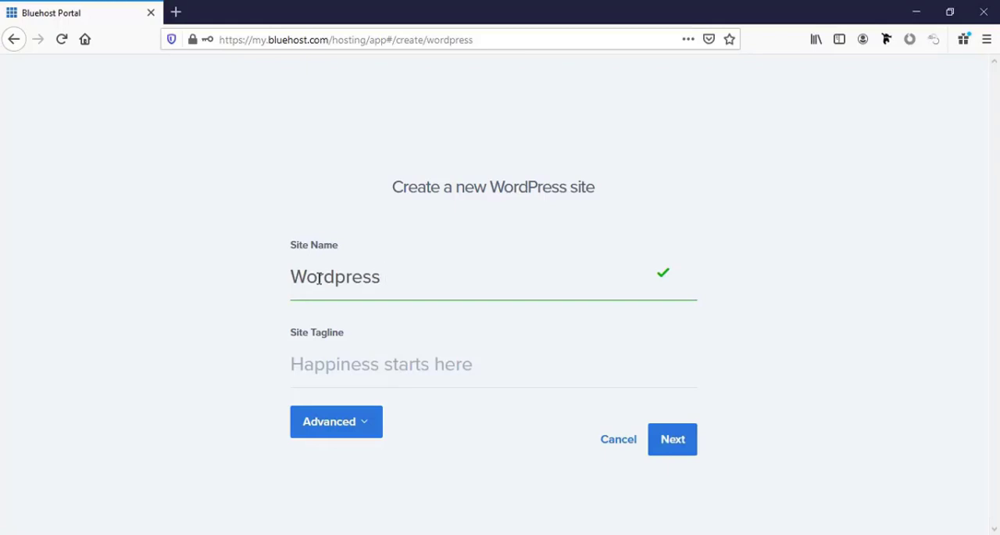
{"action": "key", "text": "Left"}
{"action": "key", "text": "Left"}
{"action": "key", "text": "Left"}
{"action": "key", "text": "Left"}
{"action": "key", "text": "Left"}
{"action": "key", "text": "Left"}
{"action": "key", "text": "BackSpace"}
{"action": "type", "text": "W"}
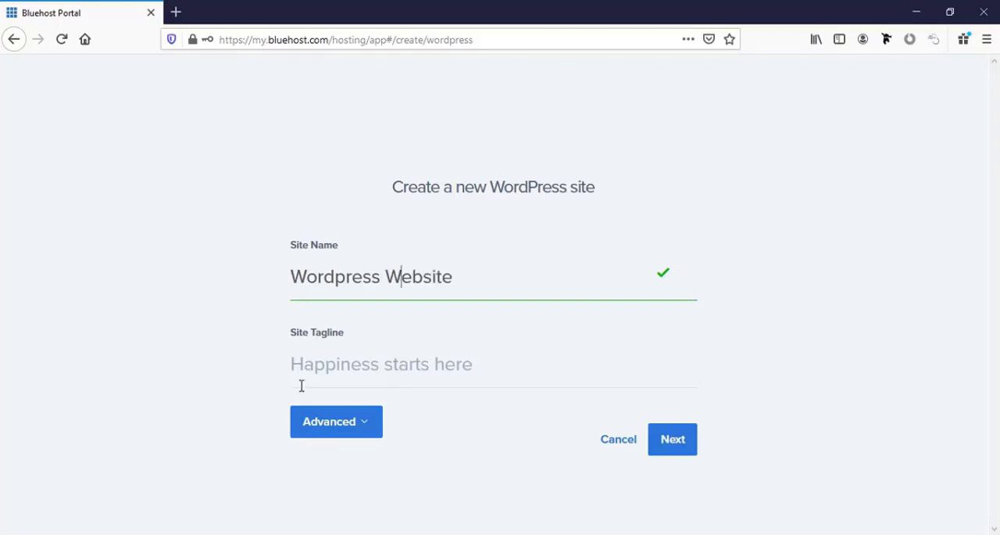
- Set the site tagline to "Complete Tutorial by" followed by the author's first name
{"action": "left_click", "coordinate": [316, 365]}
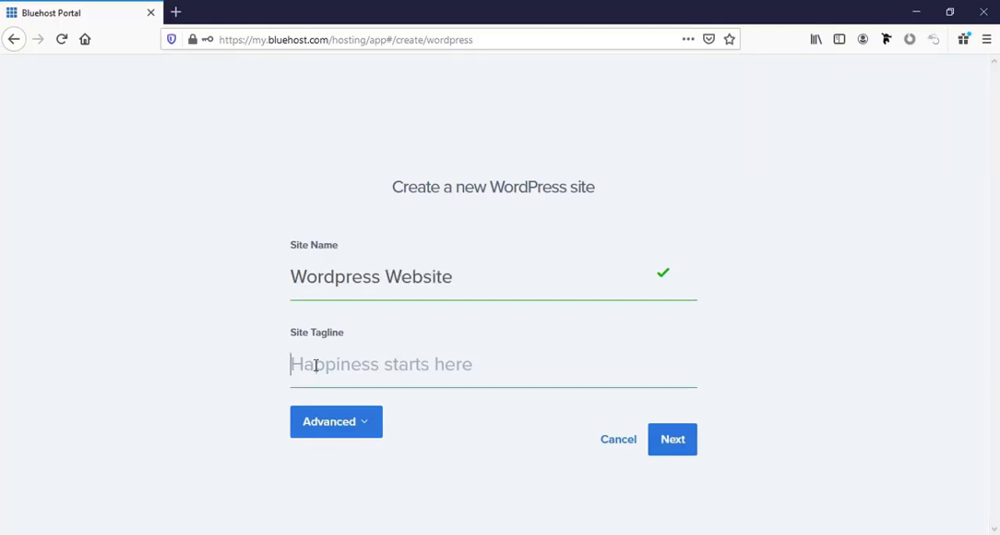
{"action": "type", "text": "Comple"}
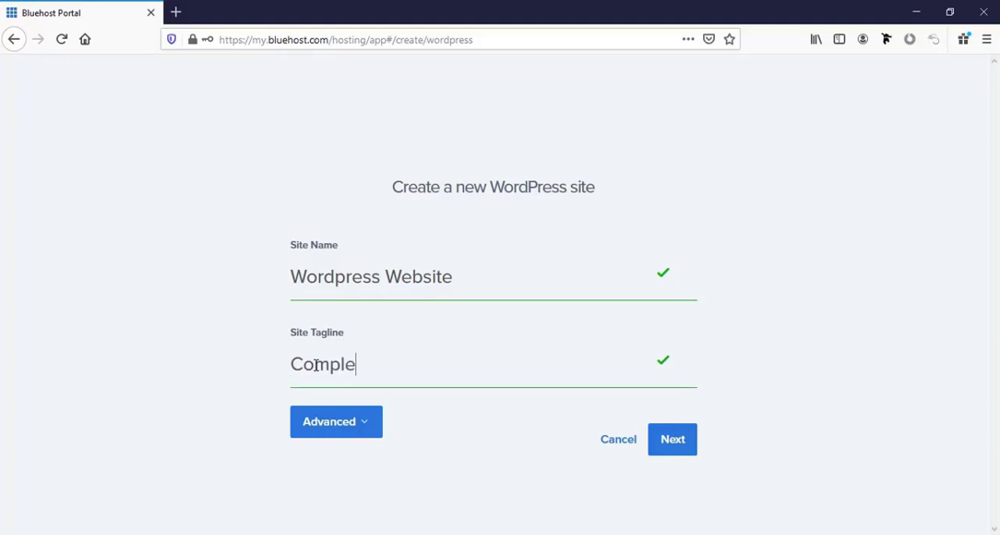
{"action": "type", "text": "te Tutorial by "}
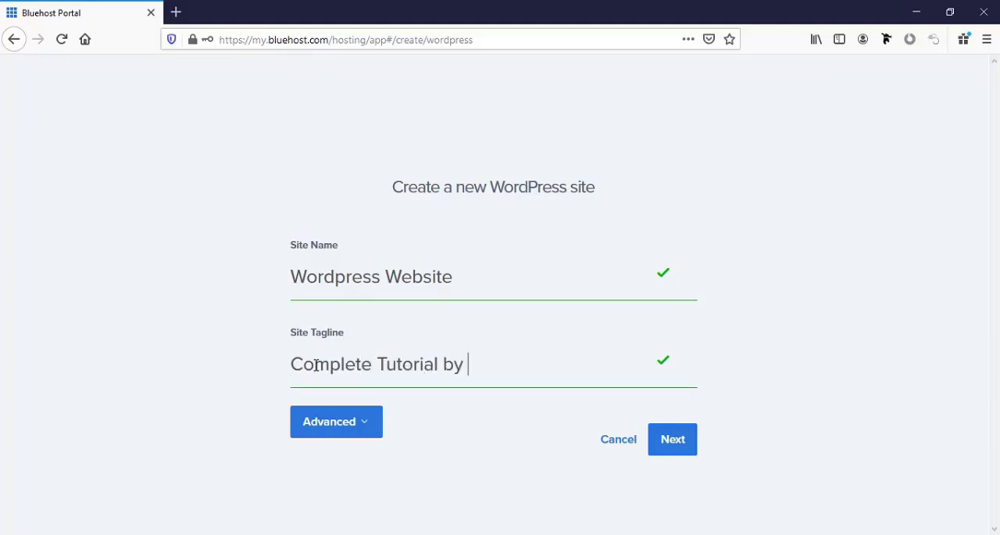
{"action": "type", "text": "Farjana"}
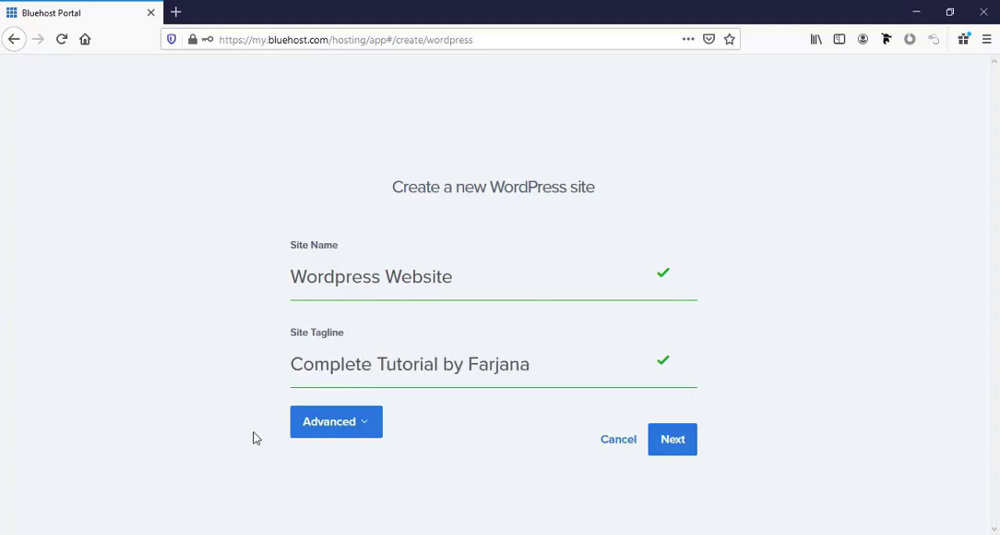
- Expand the advanced site settings and fill in the admin's e-mail address and WordPress admin username
{"action": "left_click", "coordinate": [350, 435]}
{"action": "scroll", "coordinate": [262, 386], "scroll_direction": "down", "scroll_amount": 4}
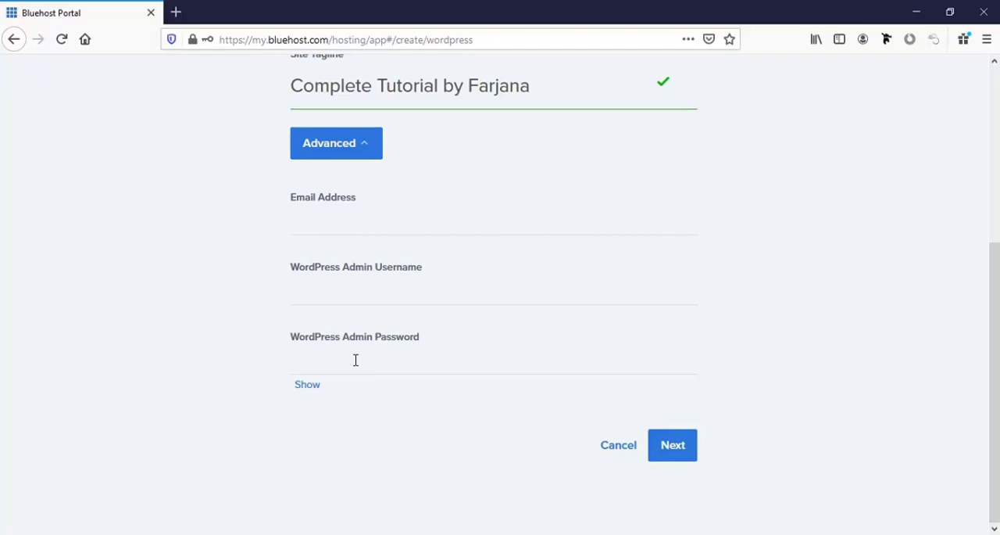
{"action": "left_click", "coordinate": [318, 217]}
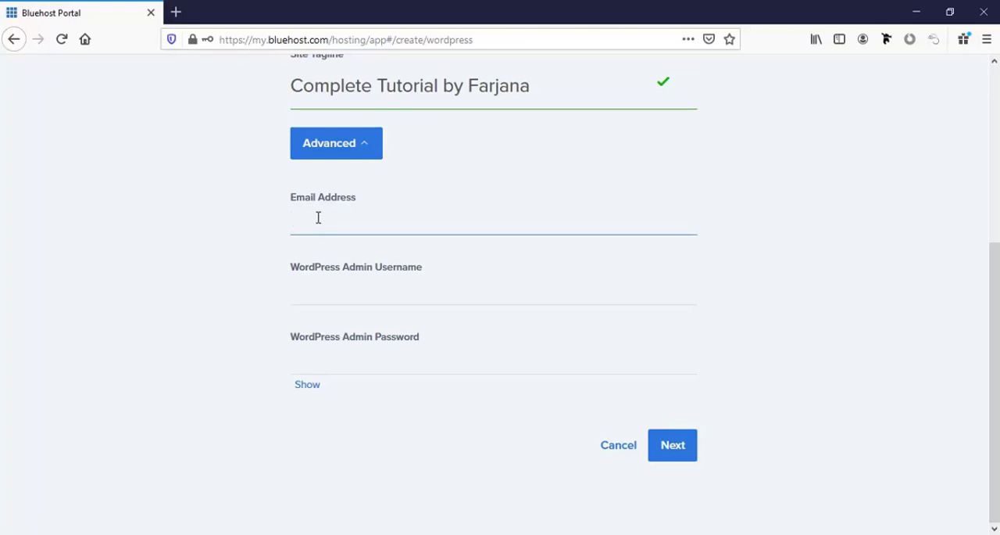
{"action": "left_click", "coordinate": [355, 293]}
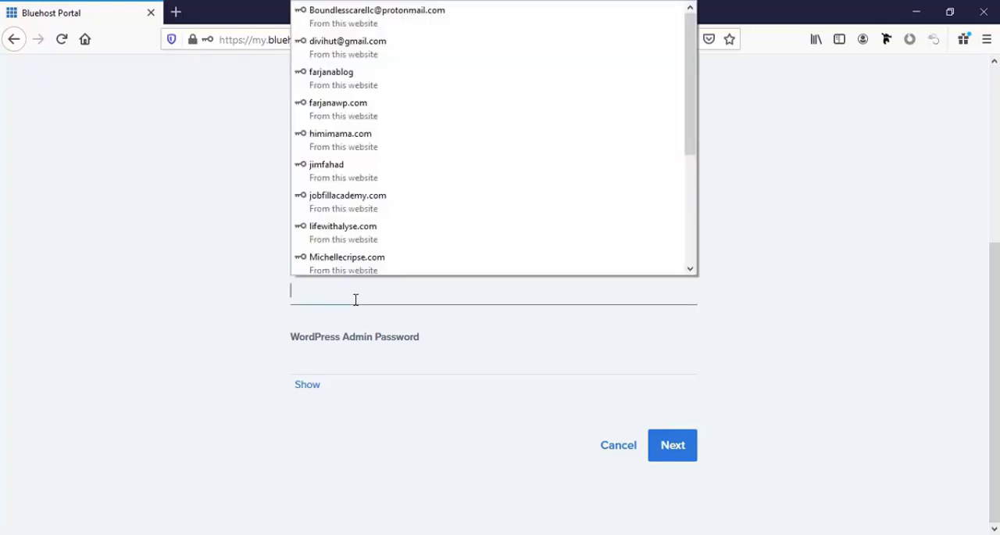
{"action": "type", "text": "adminfarjana"}
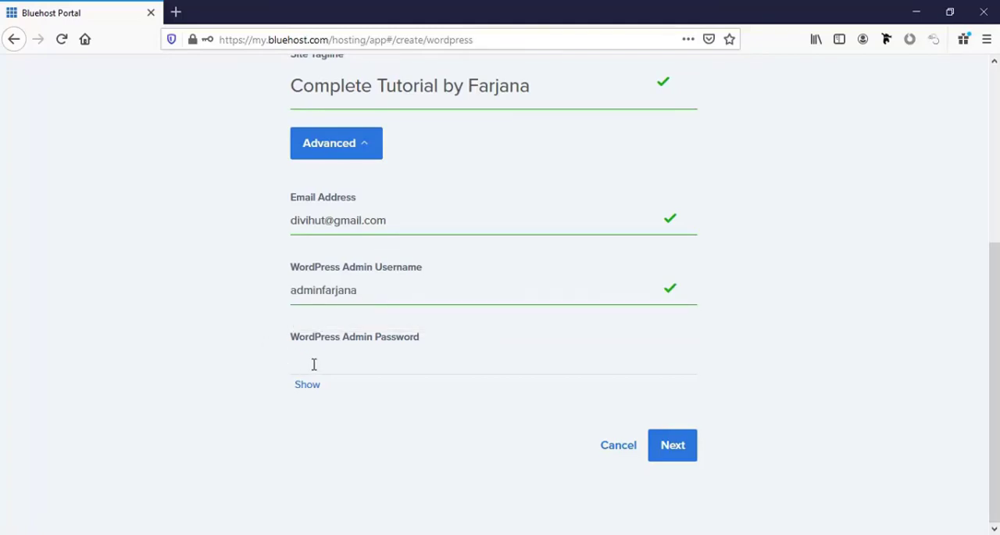
- Enter a WordPress admin password with a number and upper- and lower-case letters, and continue to the domain choice
{"action": "left_click", "coordinate": [314, 364]}
{"action": "type", "text": "•"}
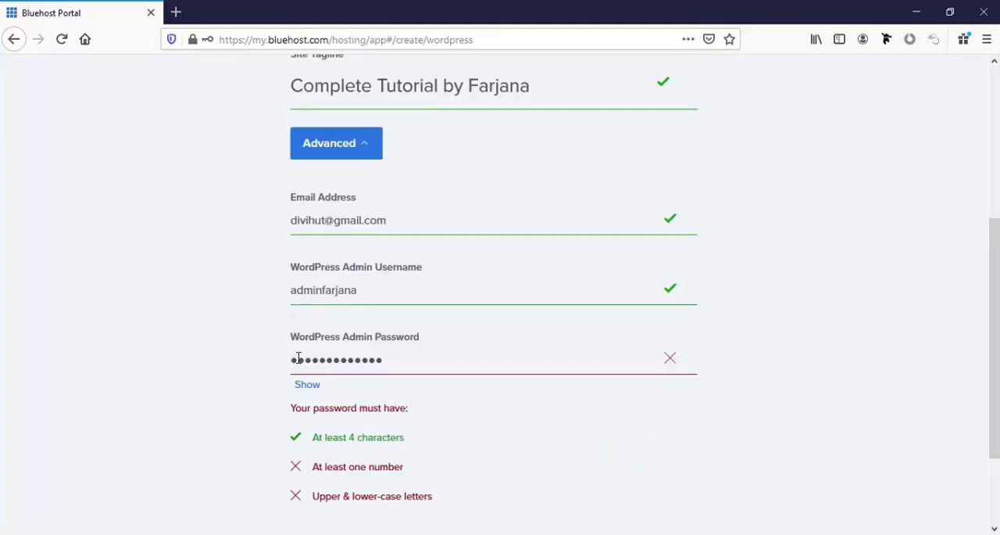
{"action": "type", "text": "•"}
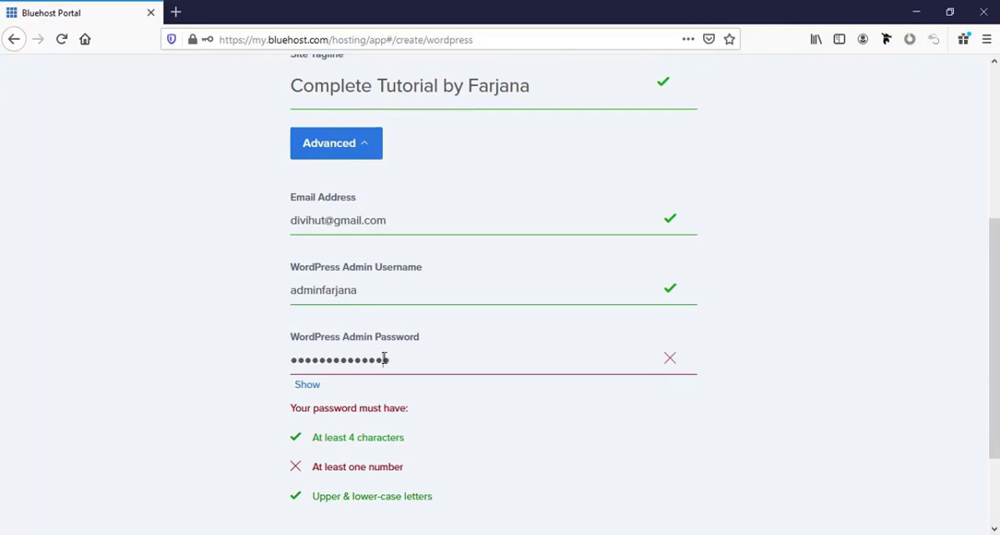
{"action": "type", "text": "•"}
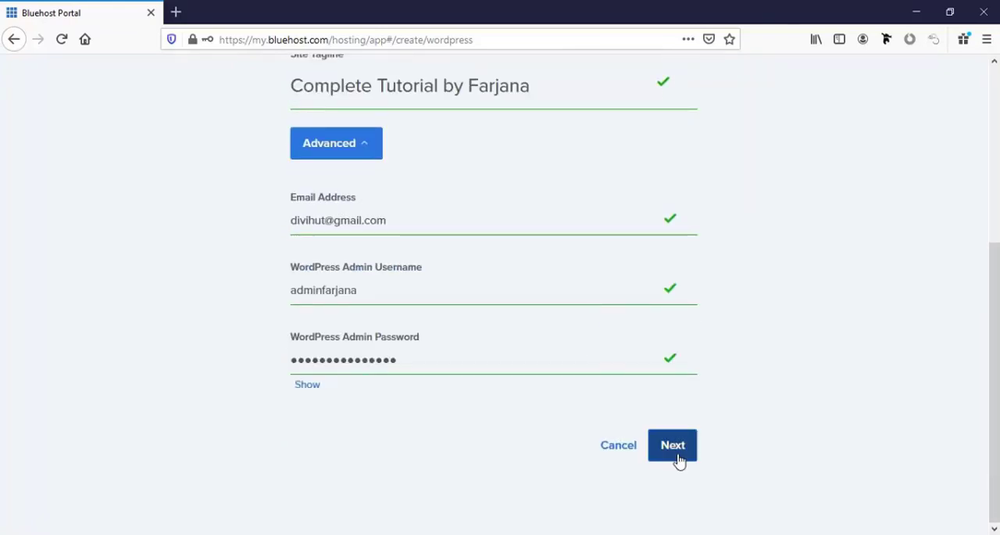
{"action": "left_click", "coordinate": [674, 447]}
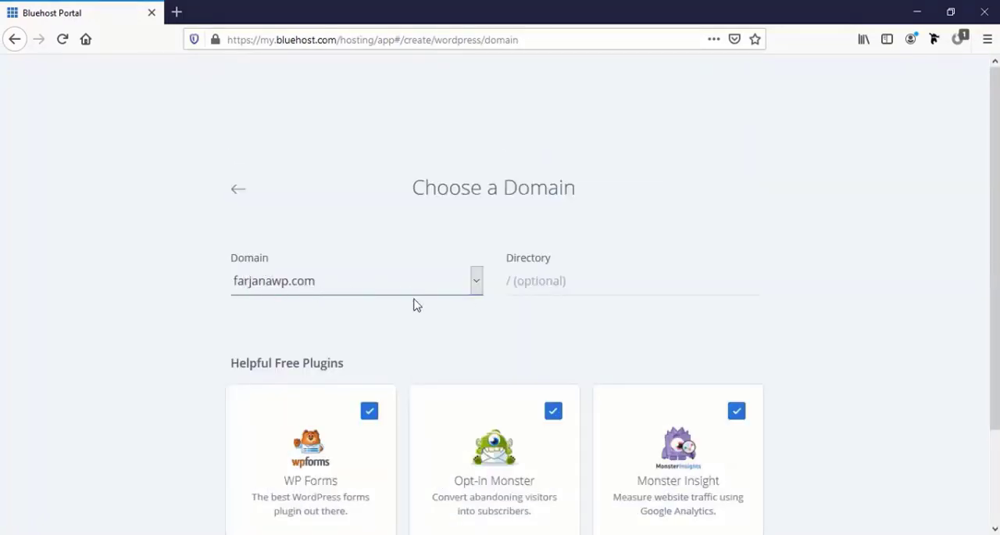
- Install WordPress on farjanawp.com with the directory left blank and WP Forms, Opt-in Monster and Monster Insight included
{"action": "left_click", "coordinate": [547, 282]}
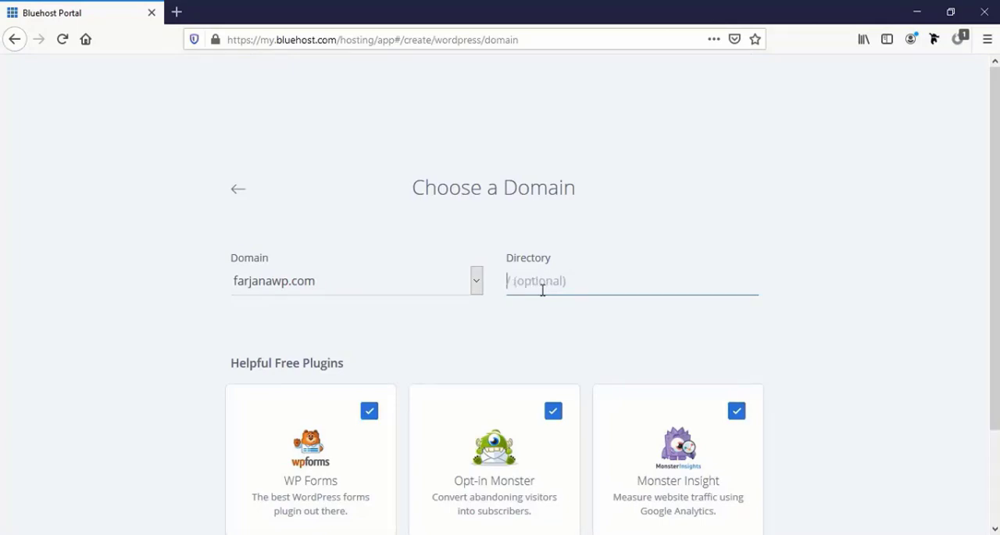
{"action": "scroll", "coordinate": [543, 289], "scroll_direction": "down", "scroll_amount": 3}
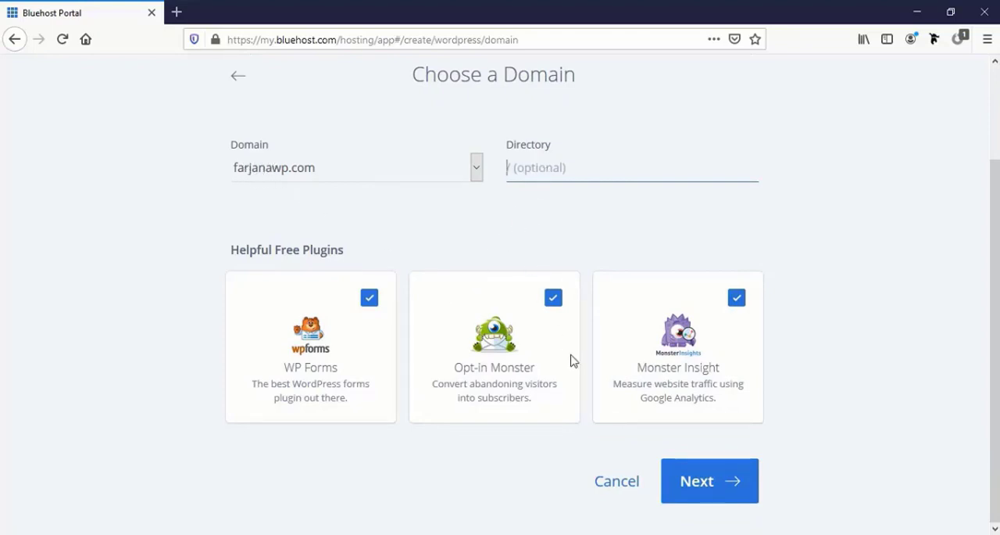
{"action": "left_click", "coordinate": [701, 491]}
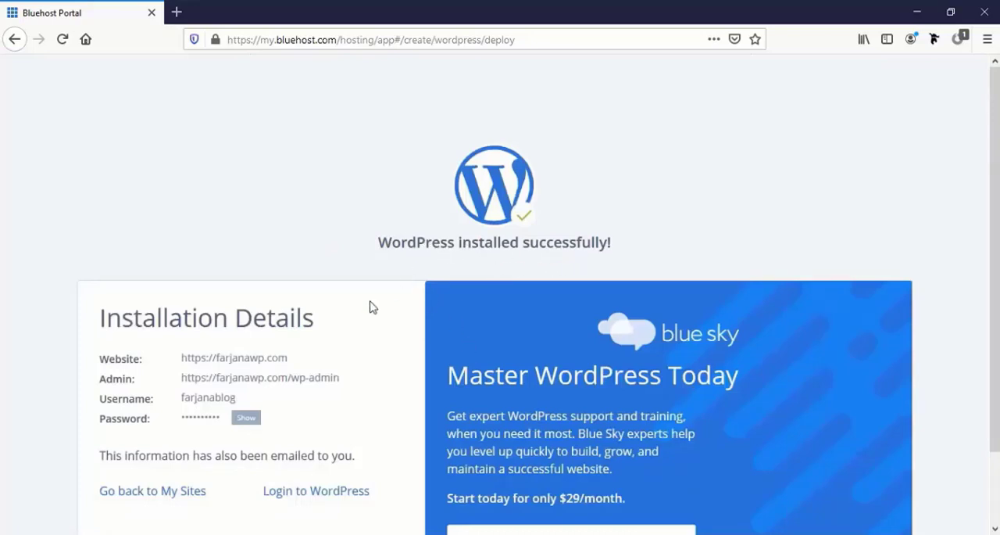
- Review the WordPress installation details and log in to the WordPress dashboard
{"action": "scroll", "coordinate": [320, 335], "scroll_direction": "down", "scroll_amount": 2}
{"action": "double_click", "coordinate": [207, 273]}
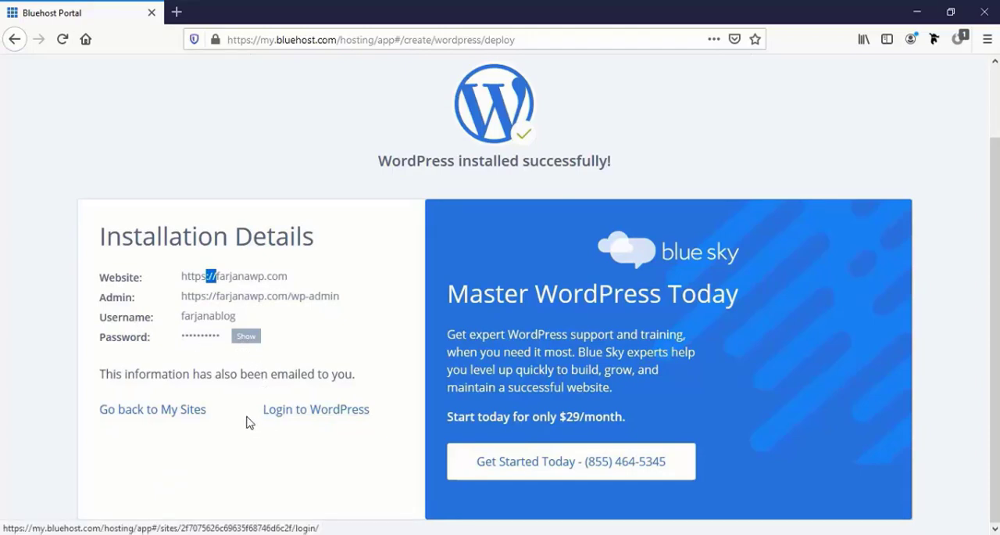
{"action": "left_click", "coordinate": [316, 417]}
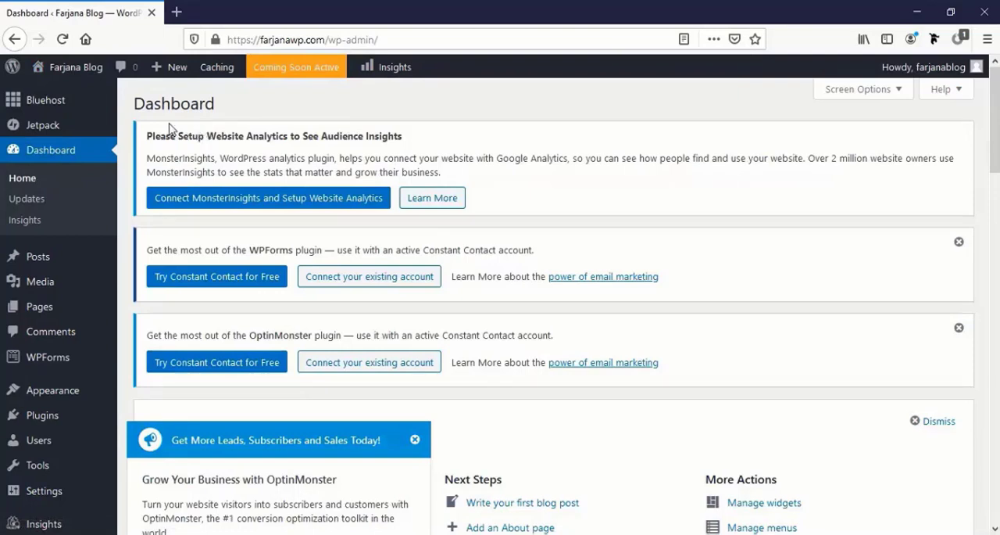
- Open the live farjanawp.com site in a new browser tab from the WordPress dashboard and view its home page
{"action": "mouse_move", "coordinate": [83, 75]}
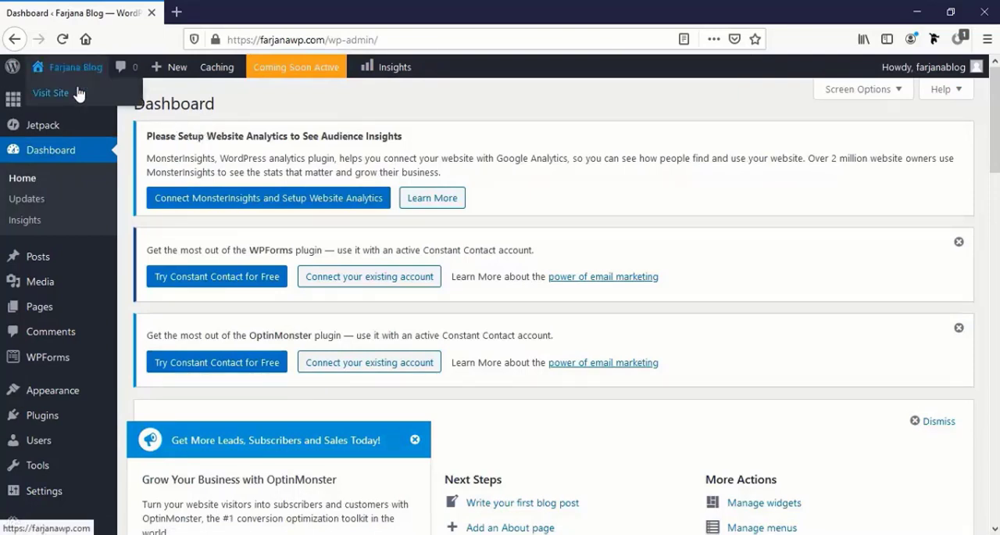
{"action": "middle_click", "coordinate": [79, 94]}
{"action": "left_click", "coordinate": [232, 13]}
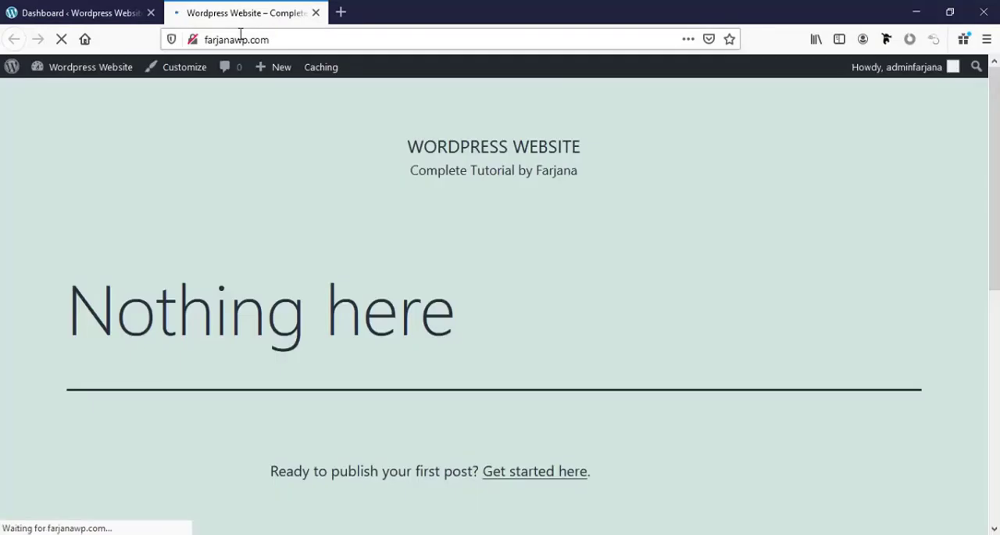
{"action": "mouse_move", "coordinate": [274, 67]}
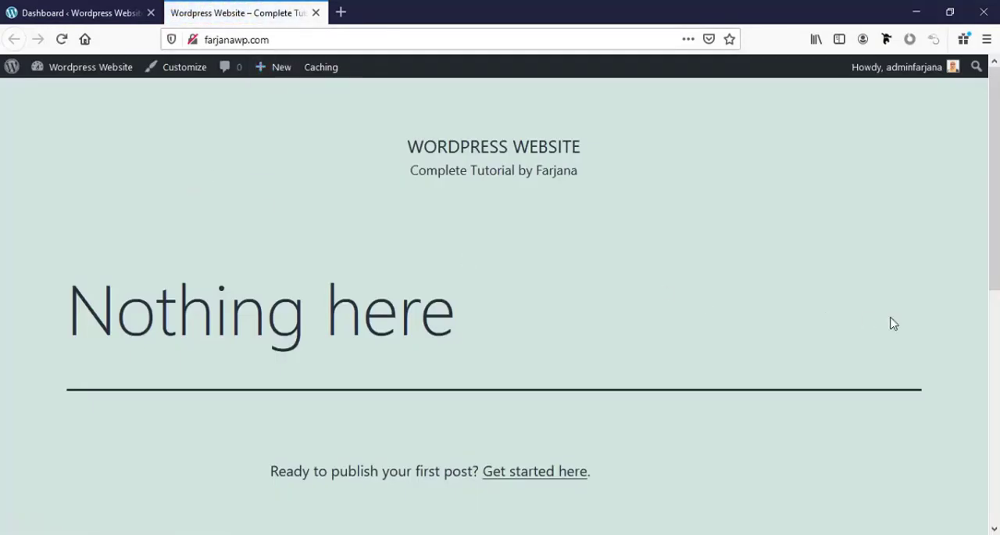
- Dismiss the WPForms and OptinMonster notices and the Welcome to WordPress panel on the dashboard
{"action": "scroll", "coordinate": [892, 320], "scroll_direction": "down", "scroll_amount": 2}
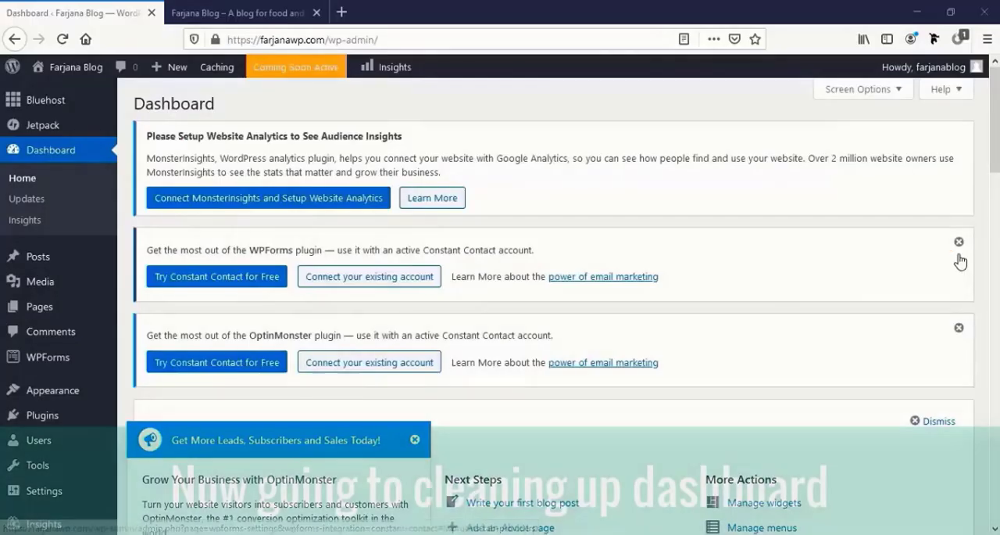
{"action": "left_click", "coordinate": [960, 244]}
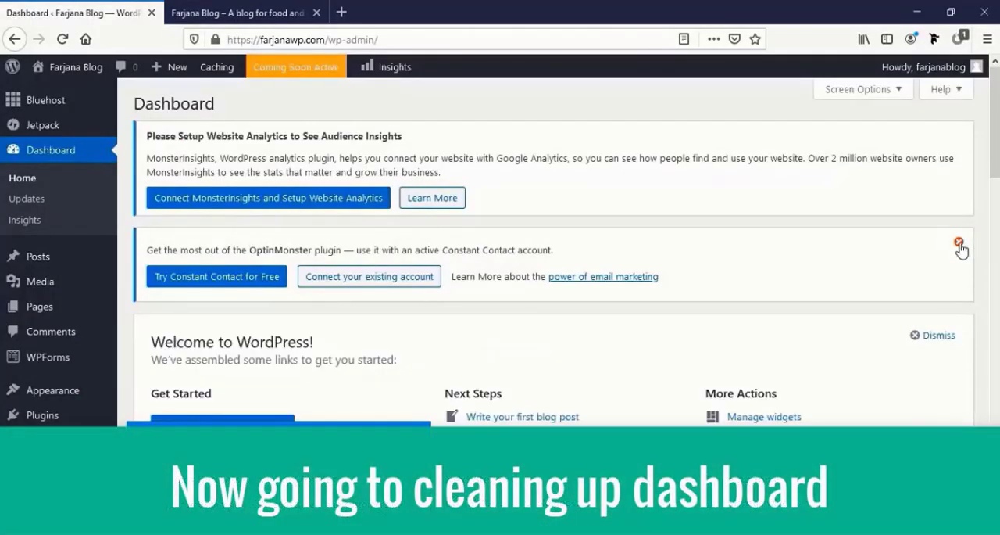
{"action": "left_click", "coordinate": [959, 243]}
{"action": "left_click", "coordinate": [937, 247]}
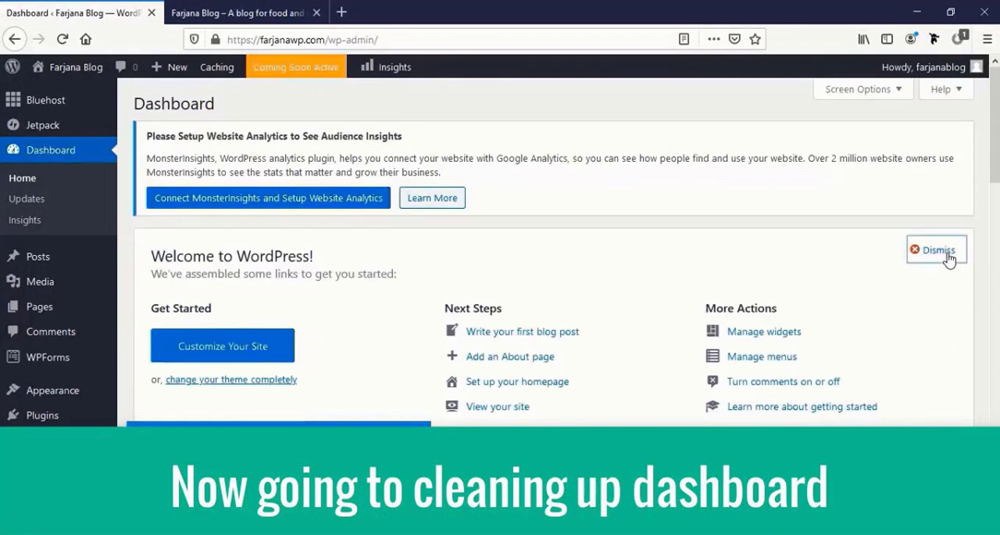
{"action": "left_click", "coordinate": [959, 242]}
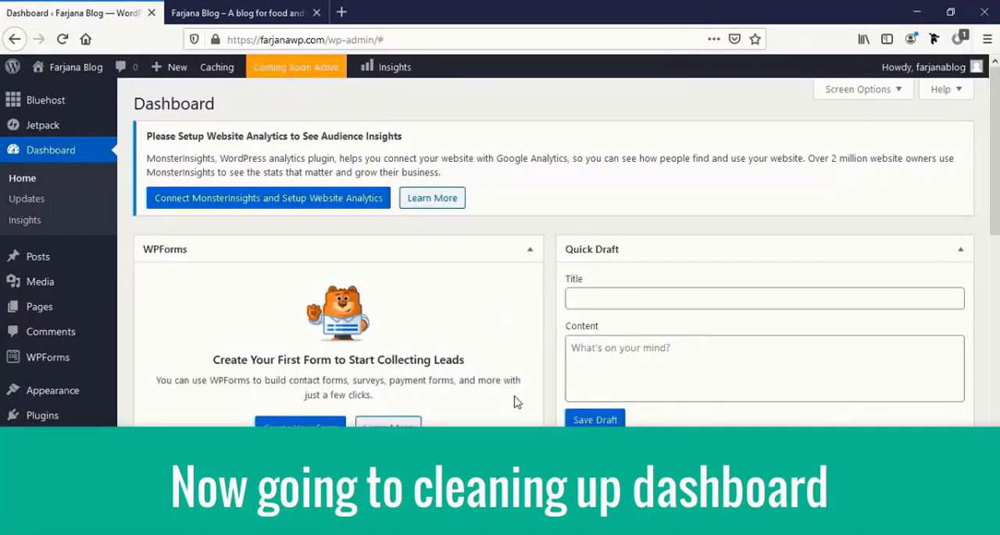
{"action": "scroll", "coordinate": [515, 401], "scroll_direction": "down", "scroll_amount": 3}
{"action": "scroll", "coordinate": [514, 401], "scroll_direction": "down", "scroll_amount": 2}
{"action": "scroll", "coordinate": [515, 401], "scroll_direction": "up", "scroll_amount": 5}
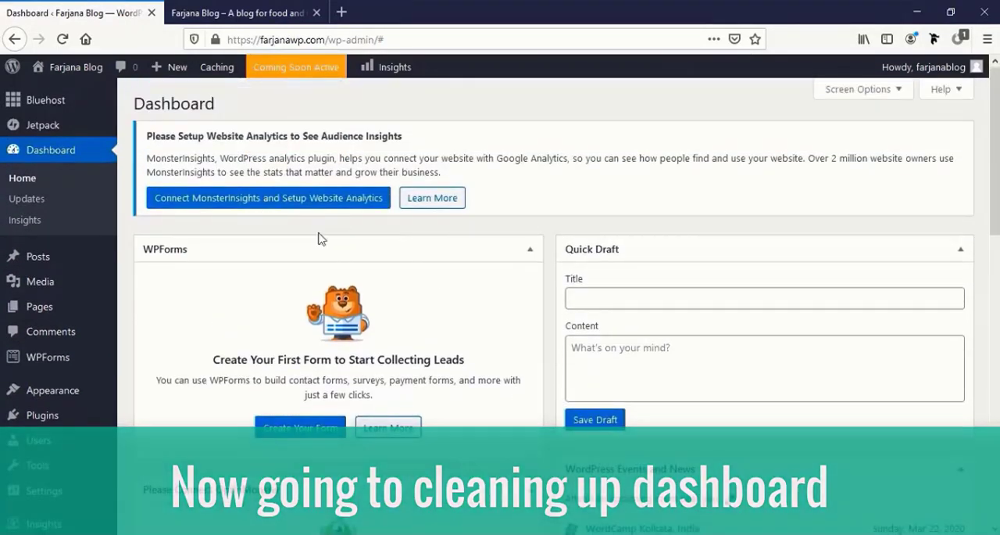
- Deactivate all installed plugins with a bulk action
{"action": "left_click", "coordinate": [72, 415]}
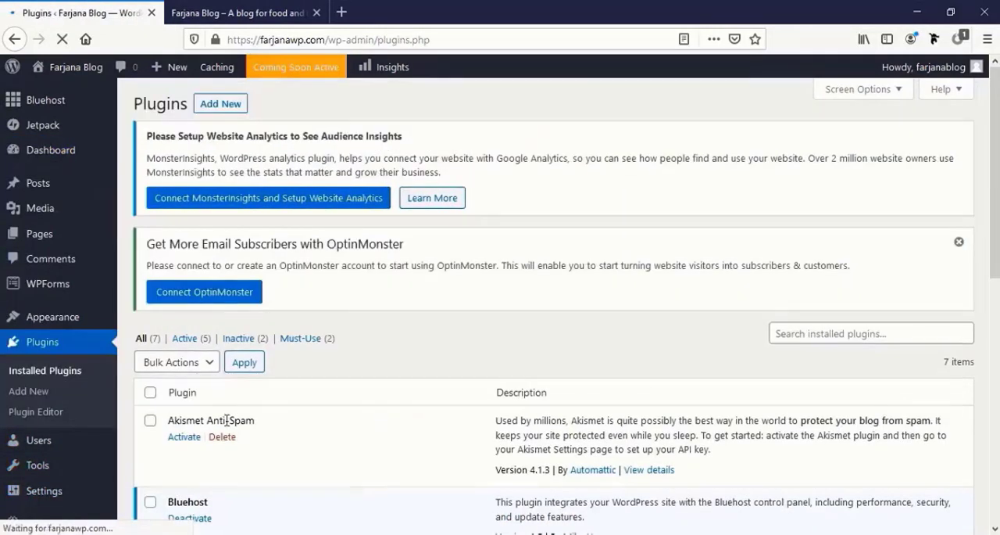
{"action": "left_click", "coordinate": [150, 392]}
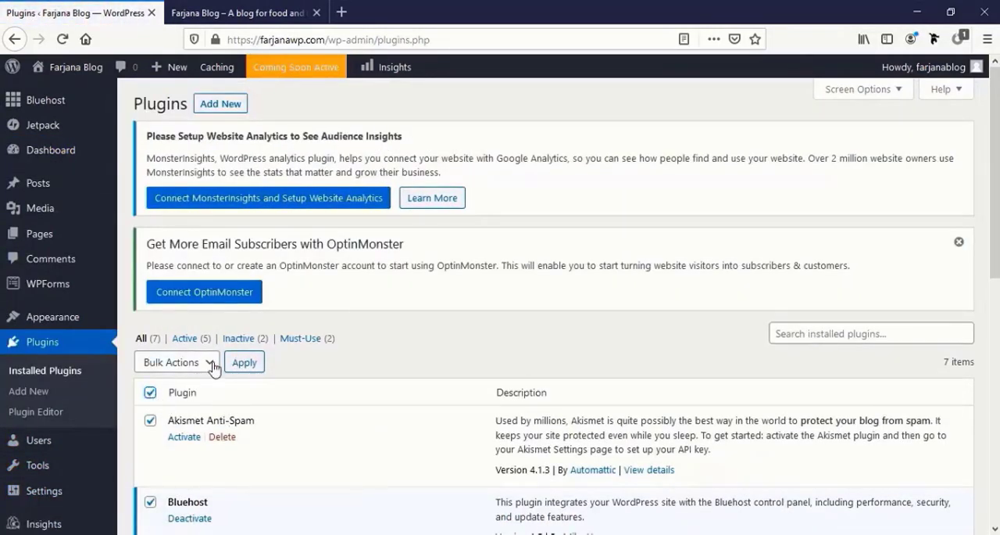
{"action": "left_click", "coordinate": [209, 362]}
{"action": "left_click", "coordinate": [184, 426]}
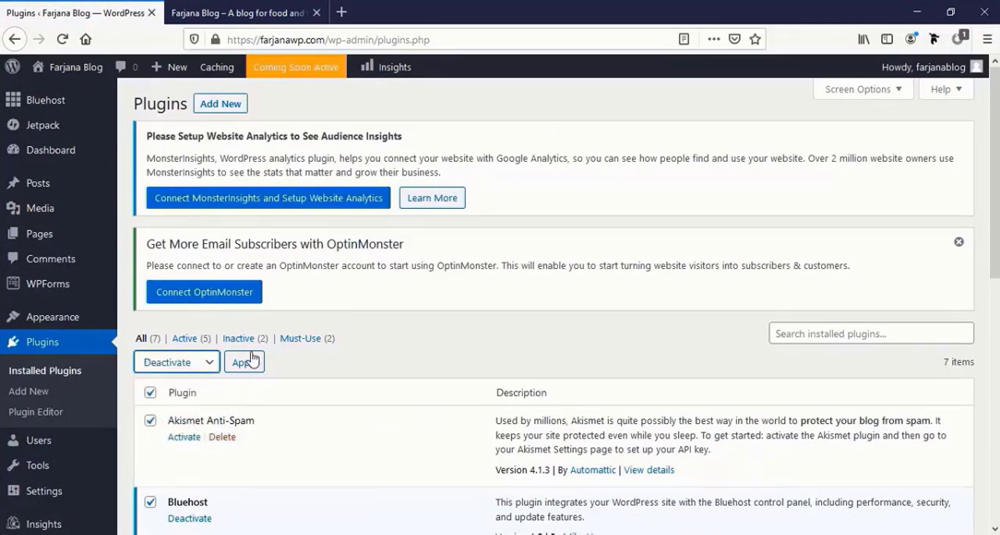
{"action": "left_click", "coordinate": [249, 361]}
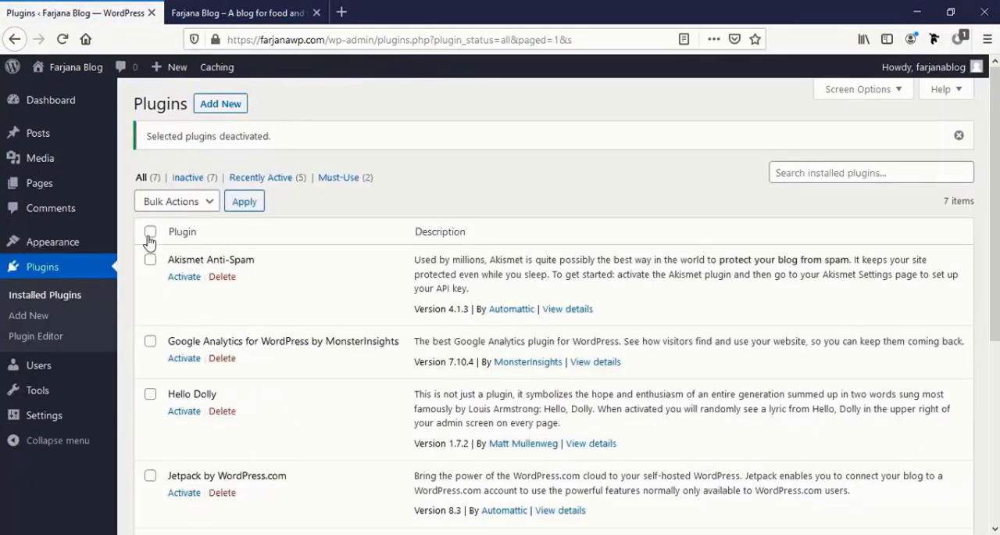
- Delete all the deactivated plugins and their data in bulk, confirming the deletion
{"action": "left_click", "coordinate": [150, 232]}
{"action": "left_click", "coordinate": [187, 205]}
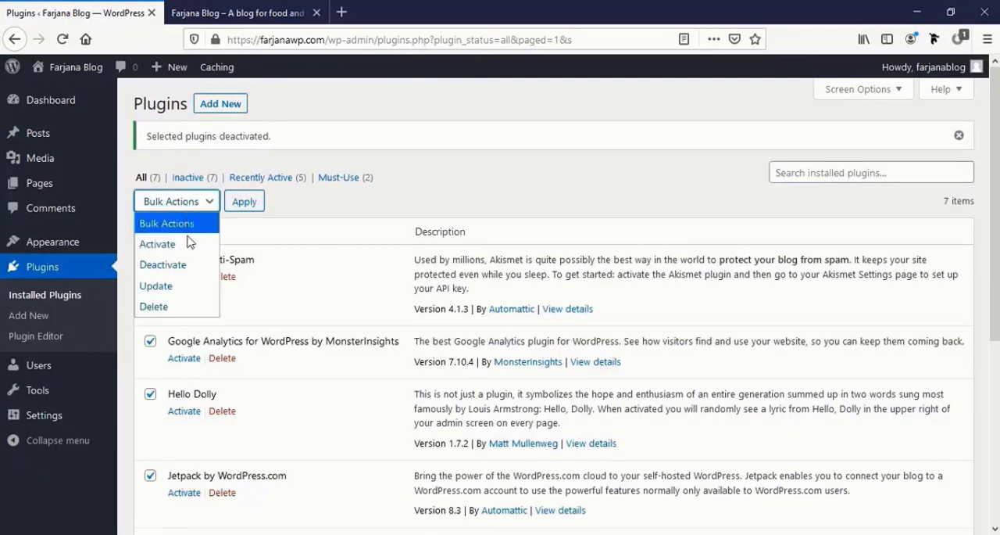
{"action": "left_click", "coordinate": [182, 308]}
{"action": "left_click", "coordinate": [247, 205]}
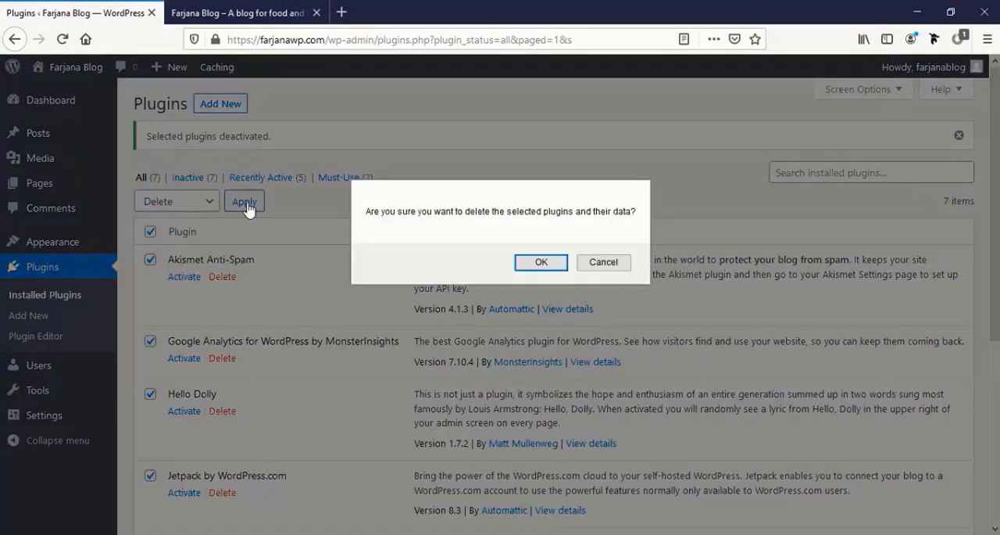
{"action": "left_click", "coordinate": [521, 264]}
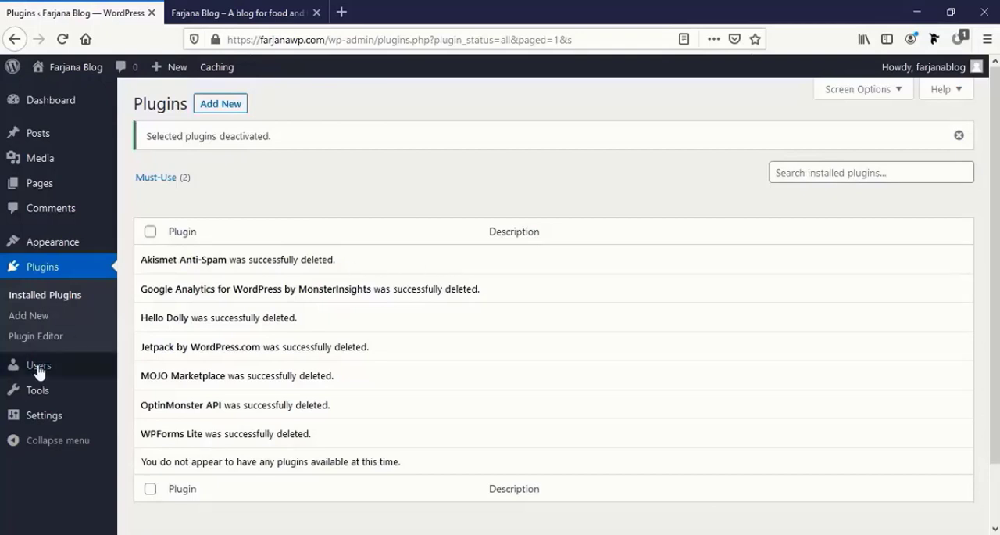
- Move the "Hello world!" post to the trash and empty the posts trash
{"action": "mouse_move", "coordinate": [66, 111]}
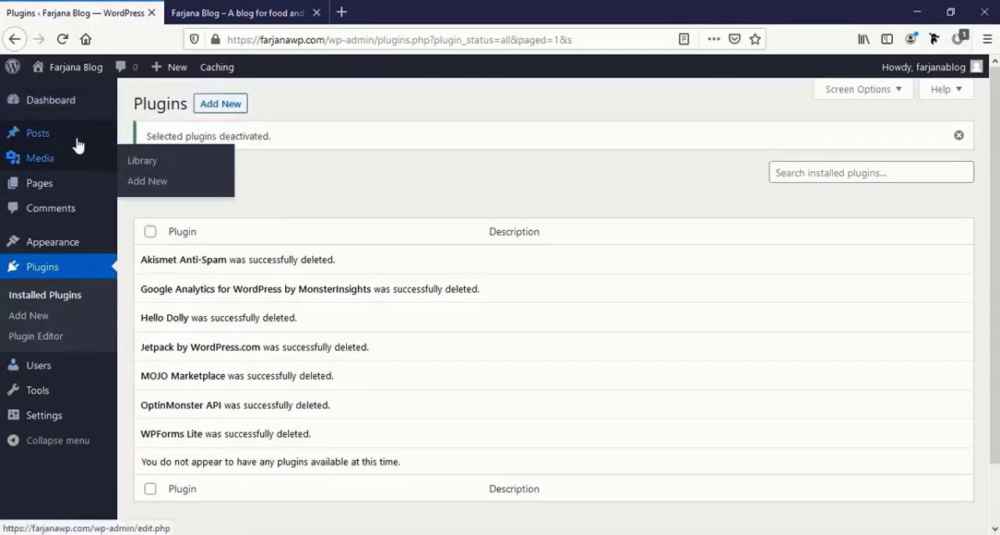
{"action": "left_click", "coordinate": [76, 141]}
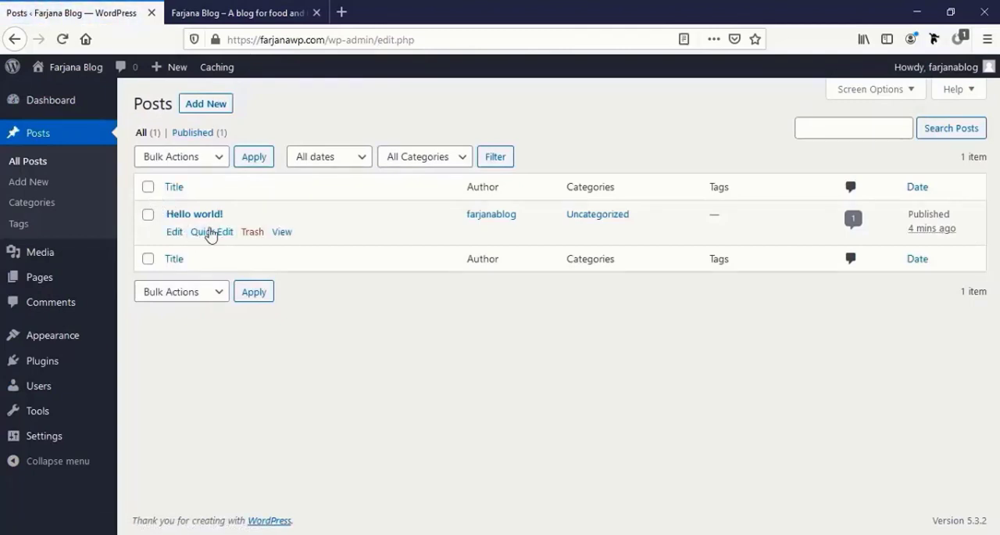
{"action": "left_click", "coordinate": [148, 190]}
{"action": "left_click", "coordinate": [217, 161]}
{"action": "left_click", "coordinate": [202, 222]}
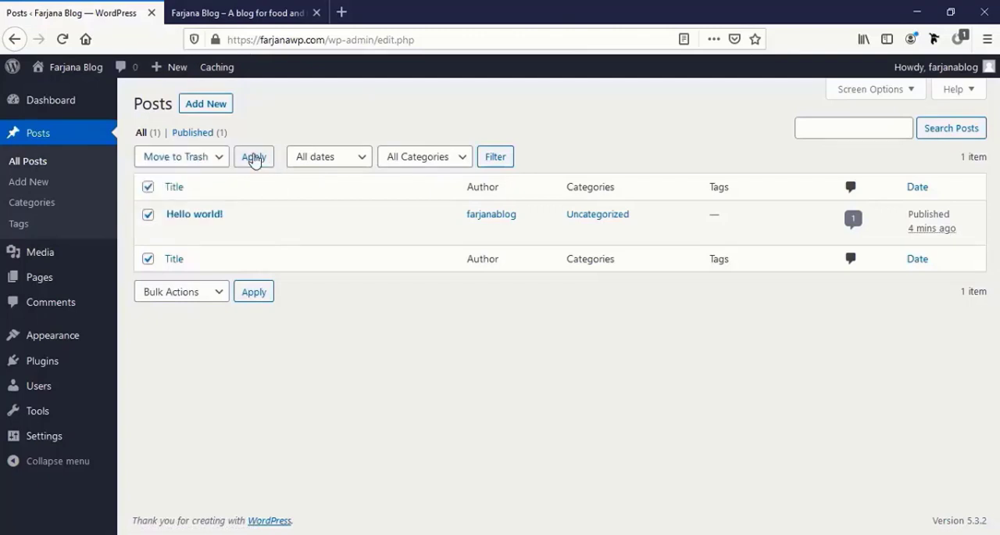
{"action": "left_click", "coordinate": [254, 158]}
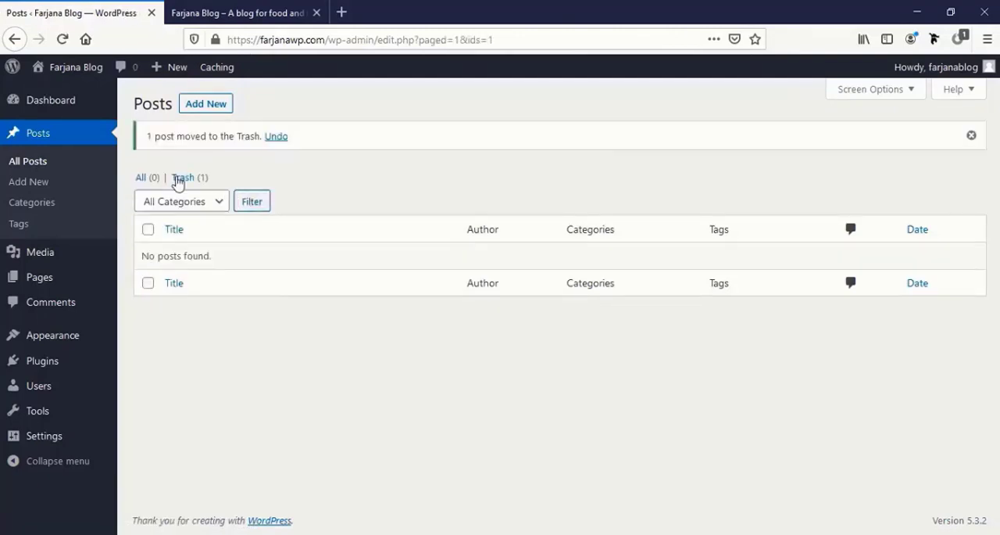
{"action": "left_click", "coordinate": [179, 178]}
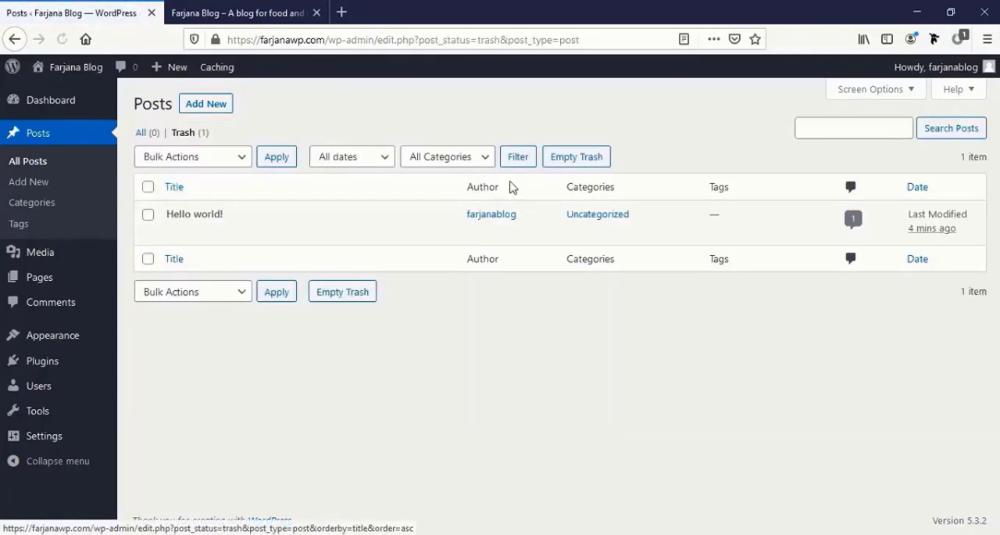
{"action": "left_click", "coordinate": [558, 164]}
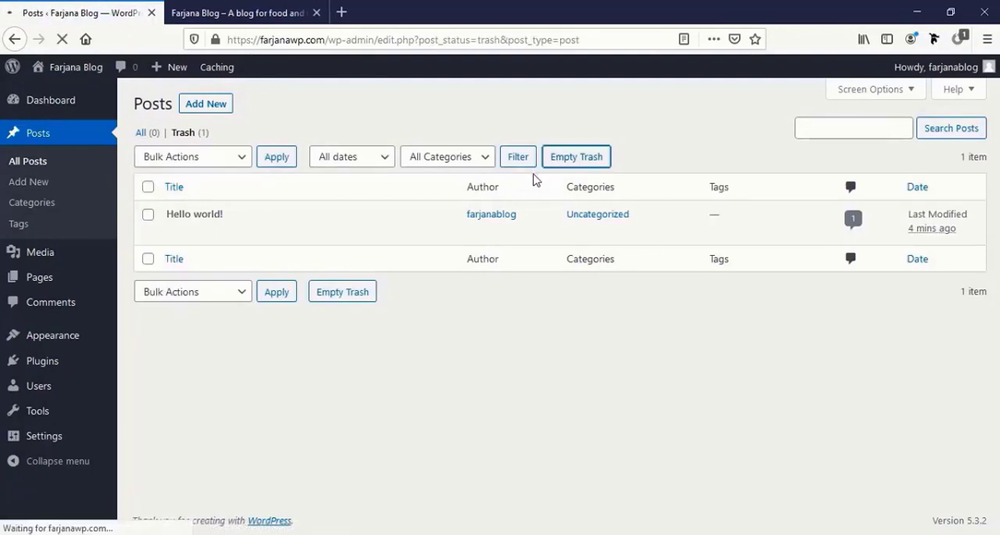
- Permanently delete the Privacy Policy and Sample Page pages via the trash, and open the comments list
{"action": "mouse_move", "coordinate": [53, 280]}
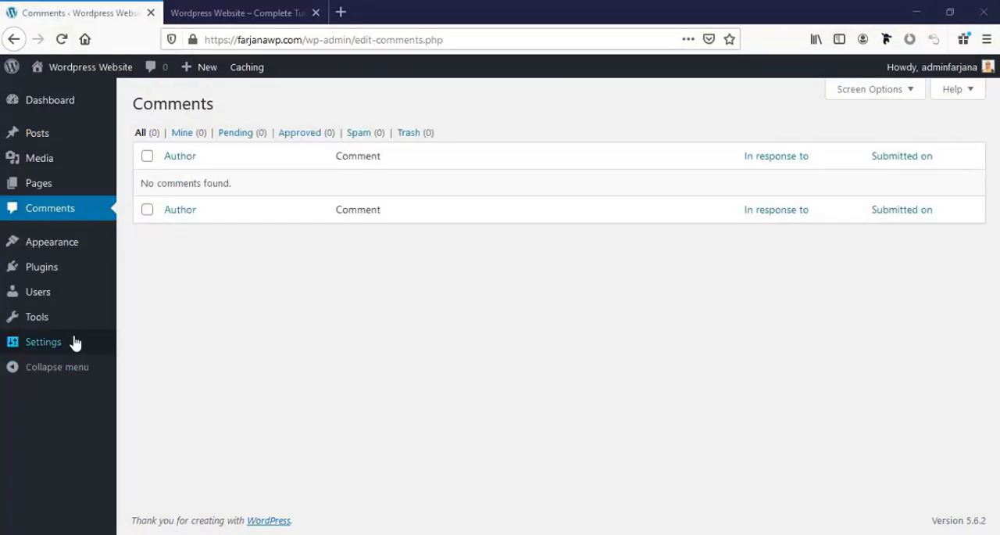
{"action": "mouse_move", "coordinate": [84, 346]}
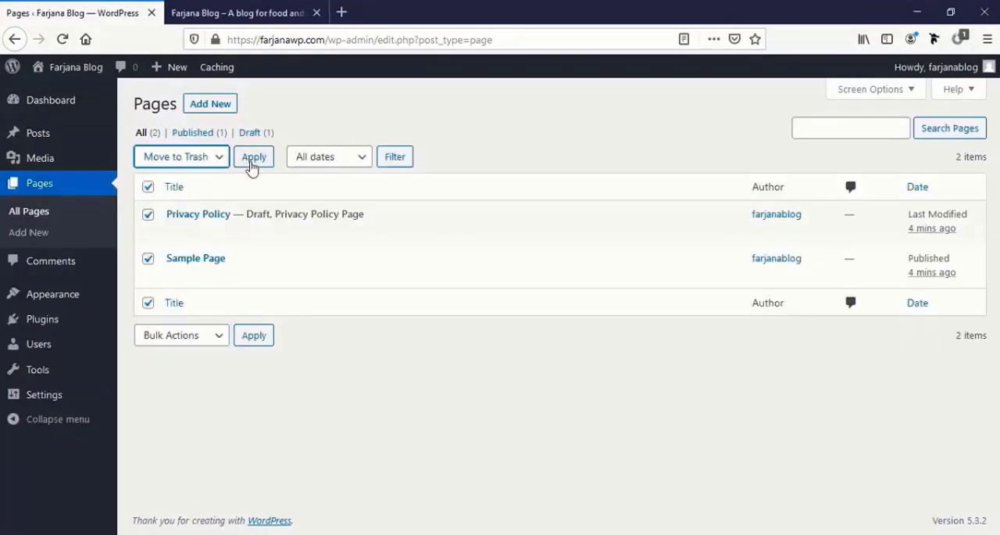
{"action": "left_click", "coordinate": [251, 161]}
{"action": "left_click", "coordinate": [182, 179]}
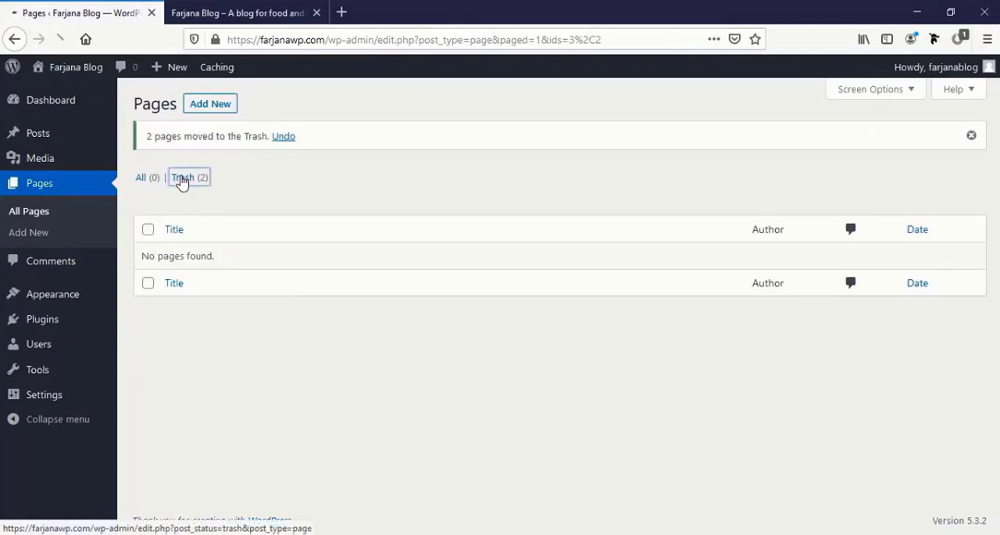
{"action": "left_click", "coordinate": [460, 162]}
{"action": "left_click", "coordinate": [75, 274]}
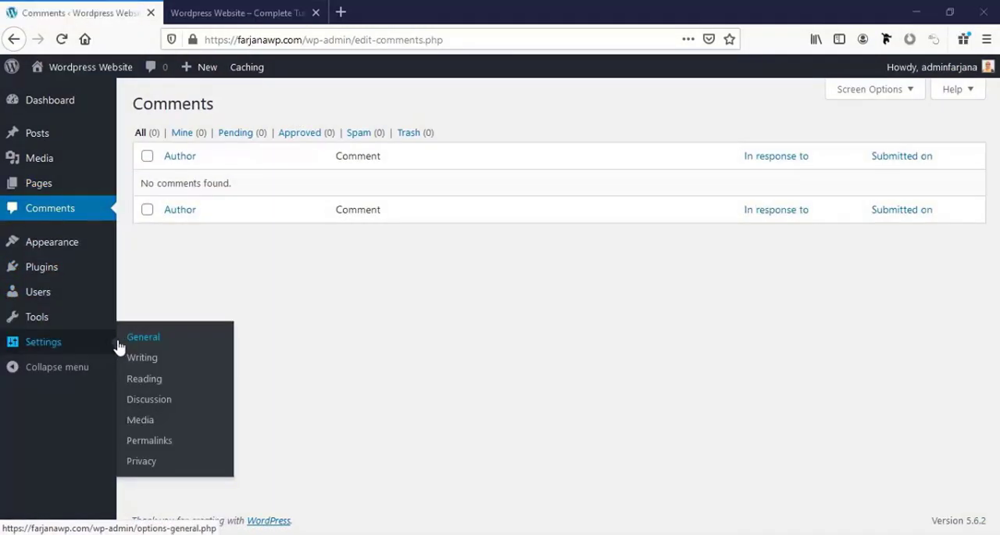
- Turn on discouraging search engines from indexing this site in the Reading settings and save the changes
{"action": "left_click", "coordinate": [96, 347]}
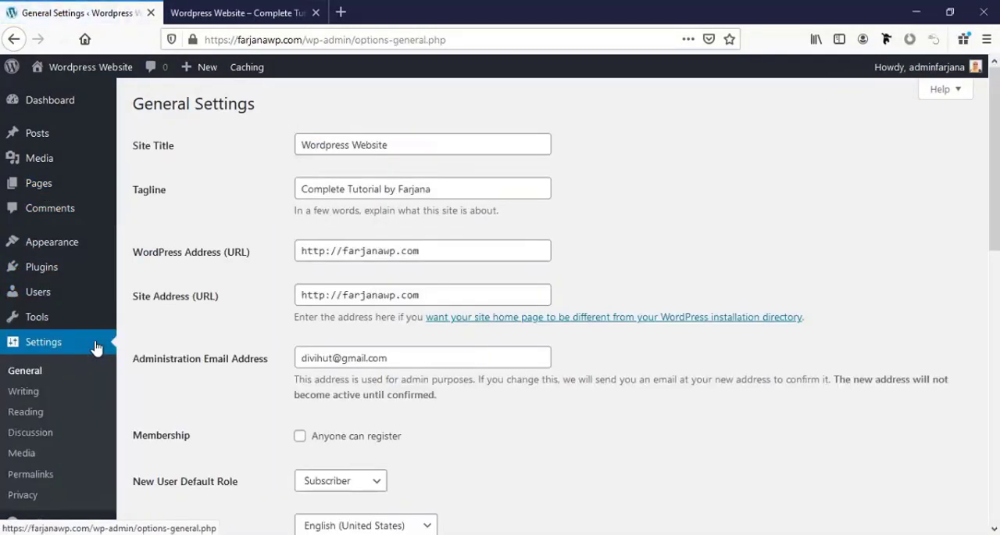
{"action": "left_click", "coordinate": [39, 413]}
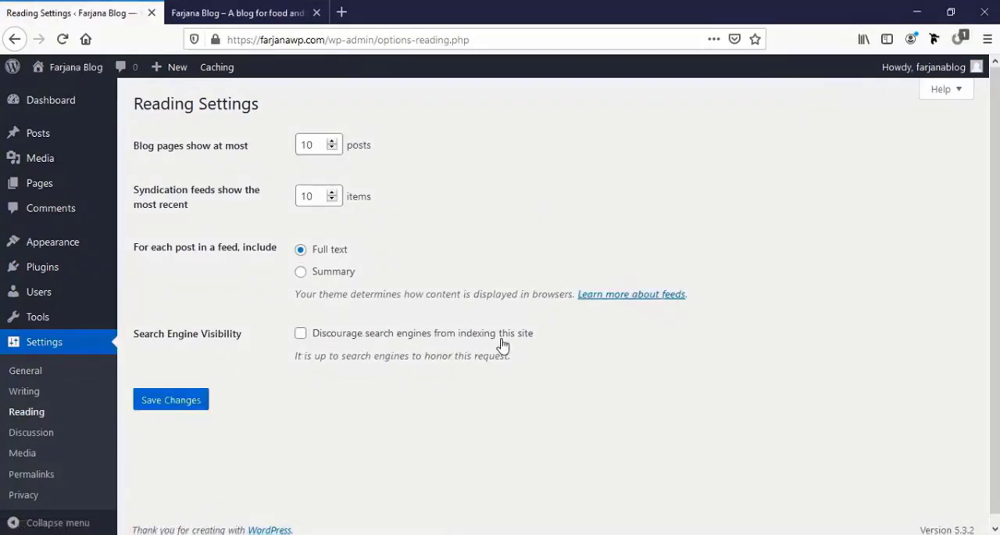
{"action": "left_click", "coordinate": [302, 335]}
{"action": "left_click", "coordinate": [160, 403]}
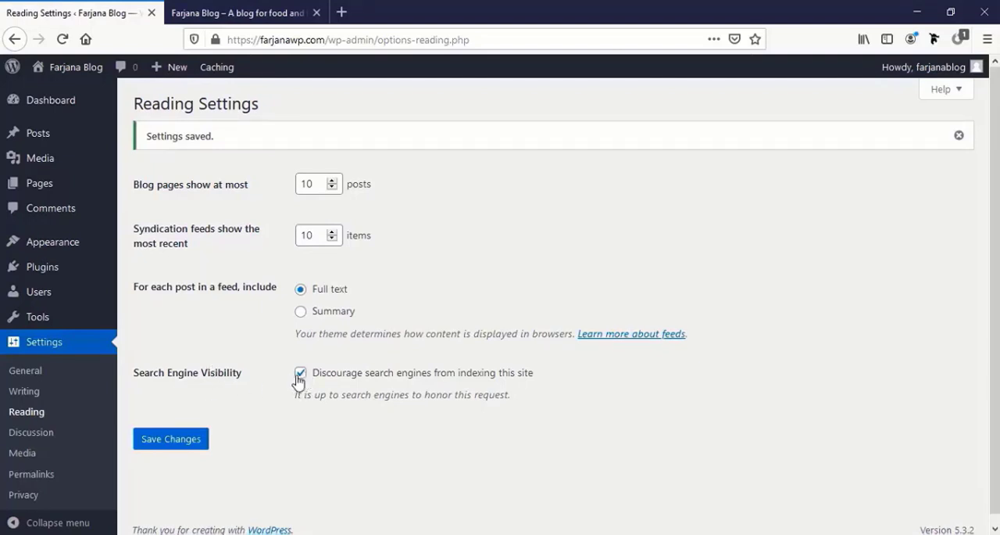
- Set the permalink structure to Post name and save the permalink settings
{"action": "left_click", "coordinate": [38, 483]}
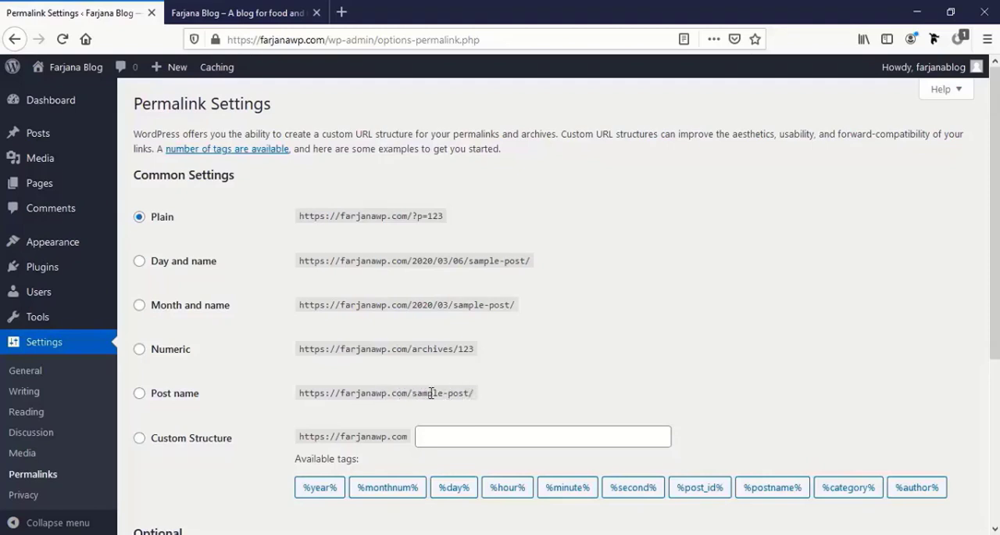
{"action": "left_click", "coordinate": [140, 394]}
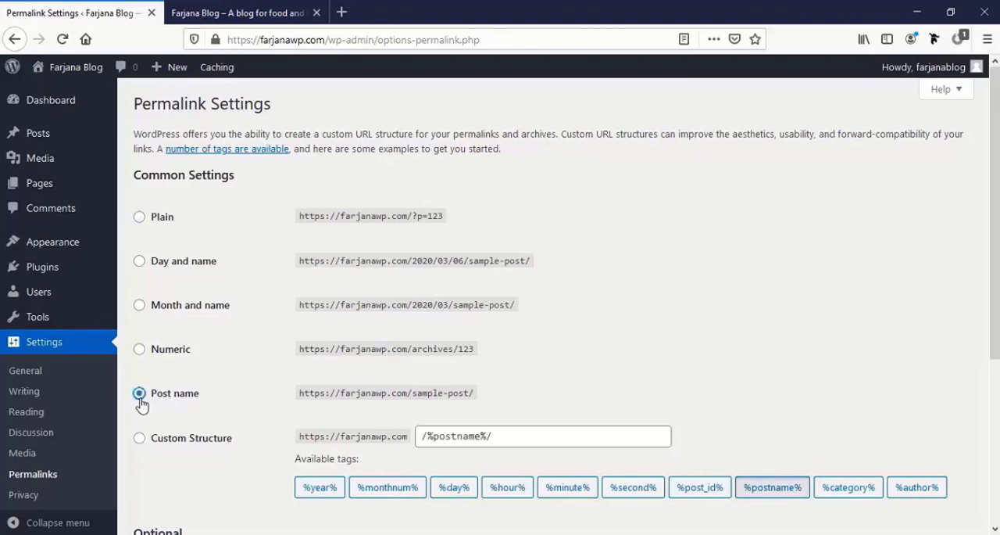
{"action": "scroll", "coordinate": [140, 403], "scroll_direction": "down", "scroll_amount": 5}
{"action": "left_click", "coordinate": [163, 463]}
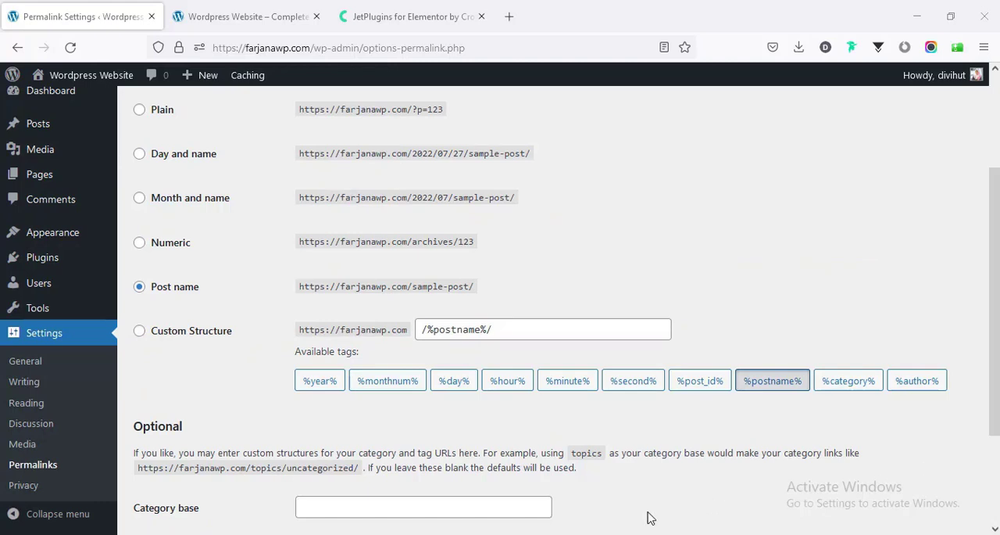
- View the installed WordPress themes, and switch to the Crocoblock website to examine its plugin products and solutions
{"action": "left_click", "coordinate": [71, 237]}
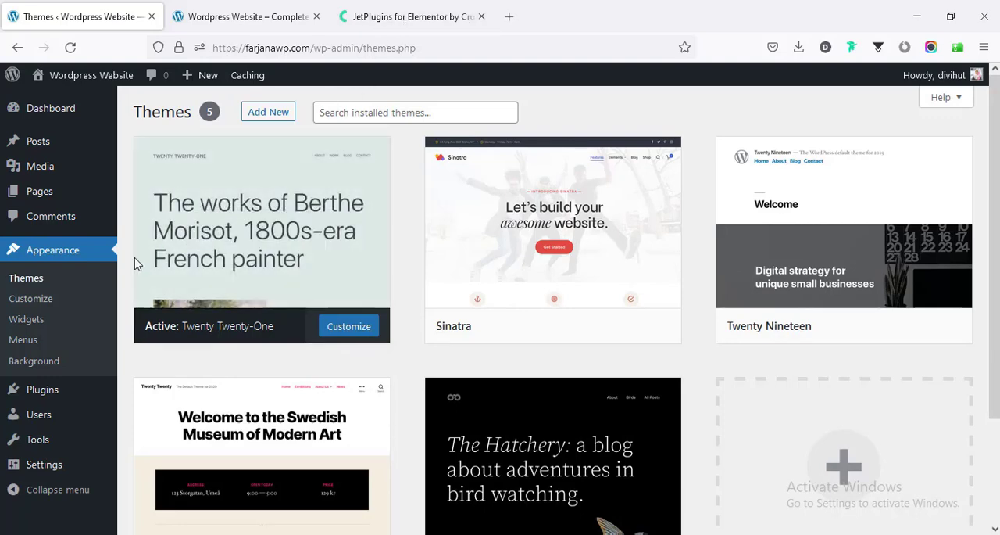
{"action": "left_click", "coordinate": [375, 12]}
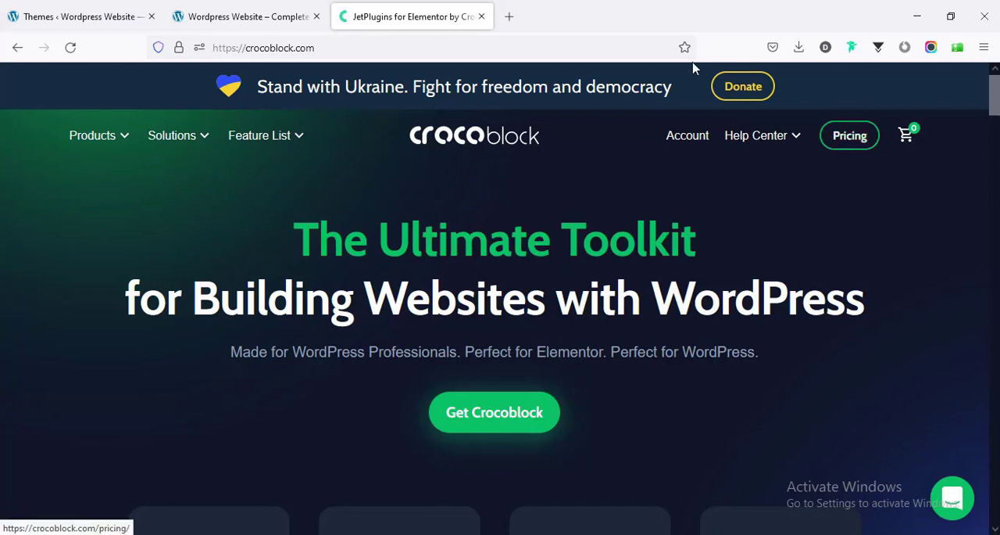
{"action": "mouse_move", "coordinate": [110, 148]}
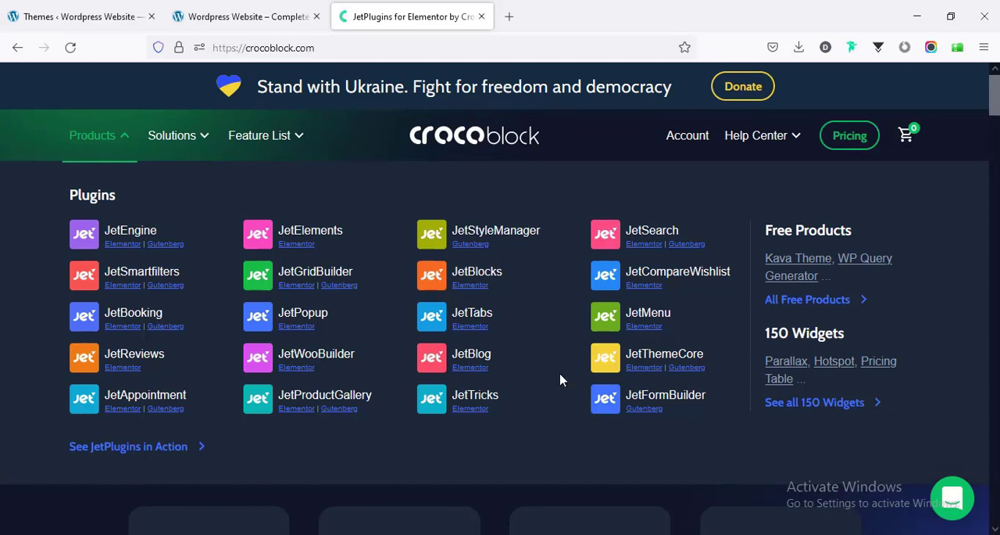
{"action": "mouse_move", "coordinate": [197, 138]}
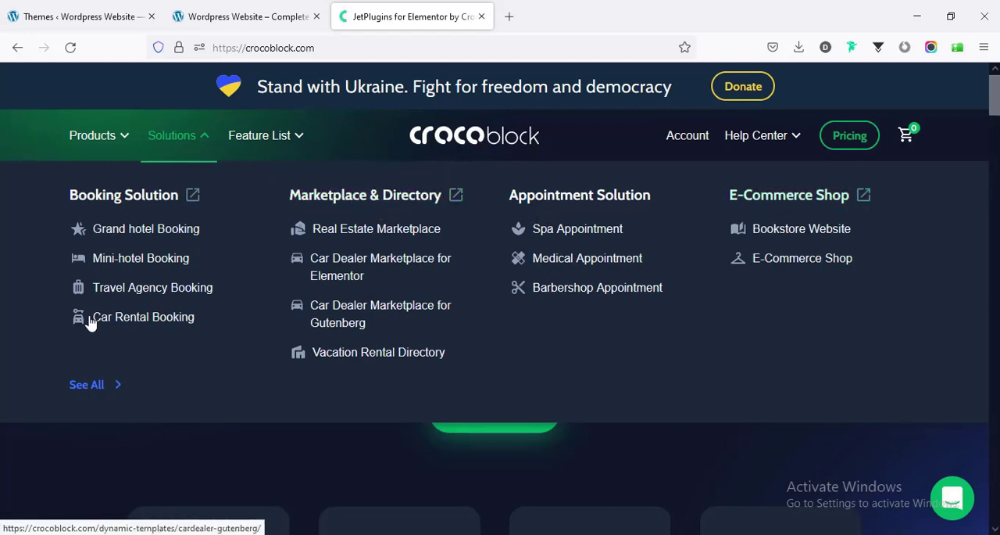
- Open the full list of Crocoblock solutions and examine the available dynamic templates
{"action": "left_click", "coordinate": [94, 387]}
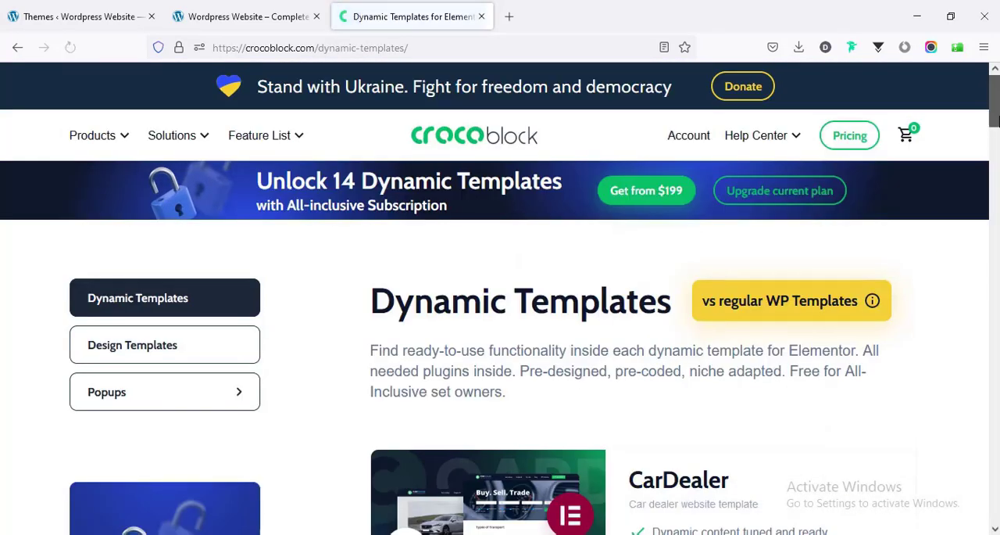
{"action": "scroll", "coordinate": [500, 313], "scroll_direction": "down", "scroll_amount": 3}
{"action": "scroll", "coordinate": [501, 313], "scroll_direction": "down", "scroll_amount": 5}
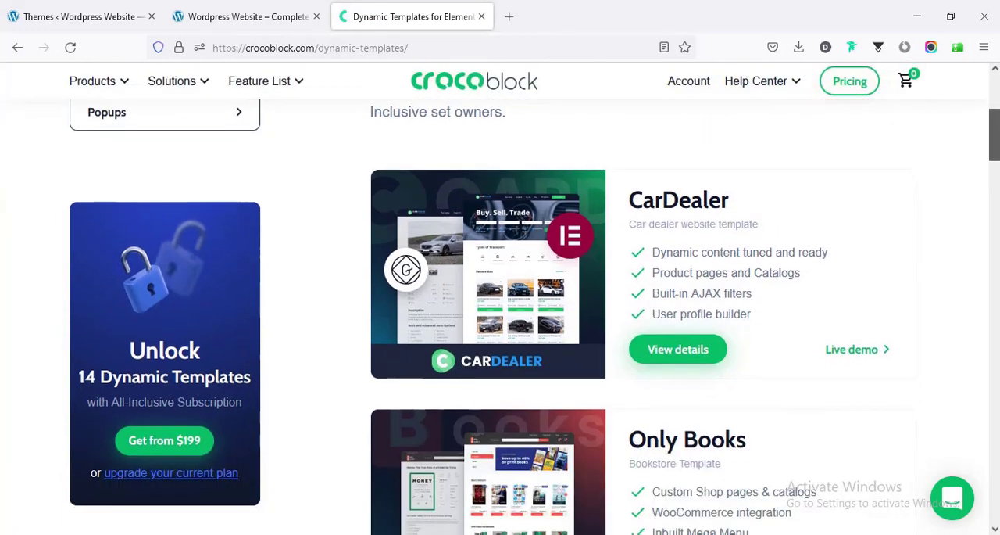
{"action": "scroll", "coordinate": [501, 312], "scroll_direction": "down", "scroll_amount": 5}
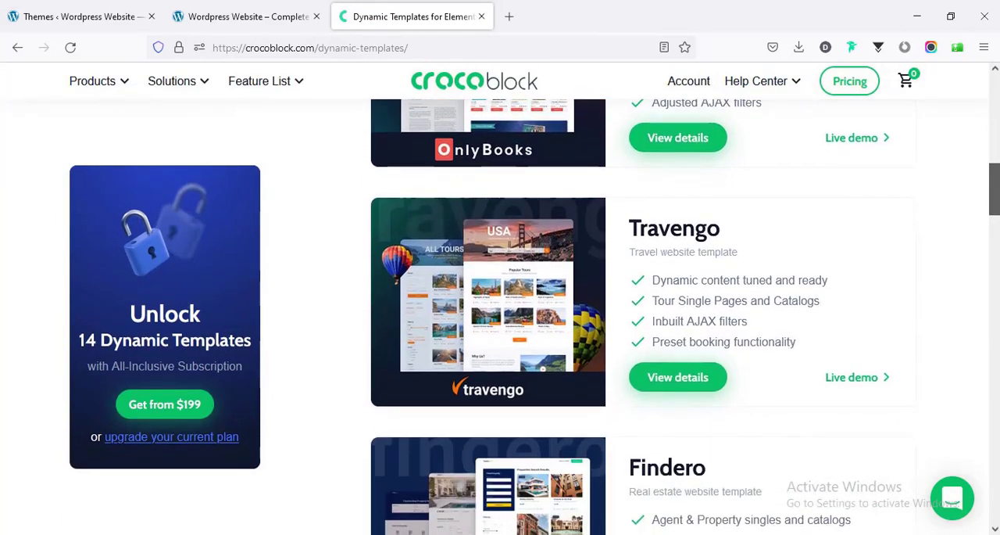
{"action": "scroll", "coordinate": [500, 312], "scroll_direction": "down", "scroll_amount": 8}
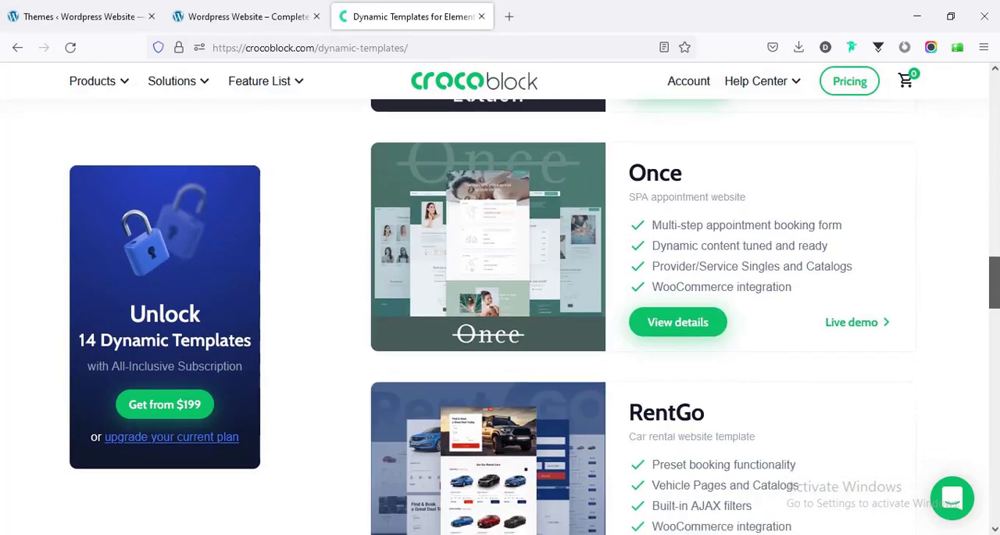
{"action": "scroll", "coordinate": [500, 313], "scroll_direction": "down", "scroll_amount": 2}
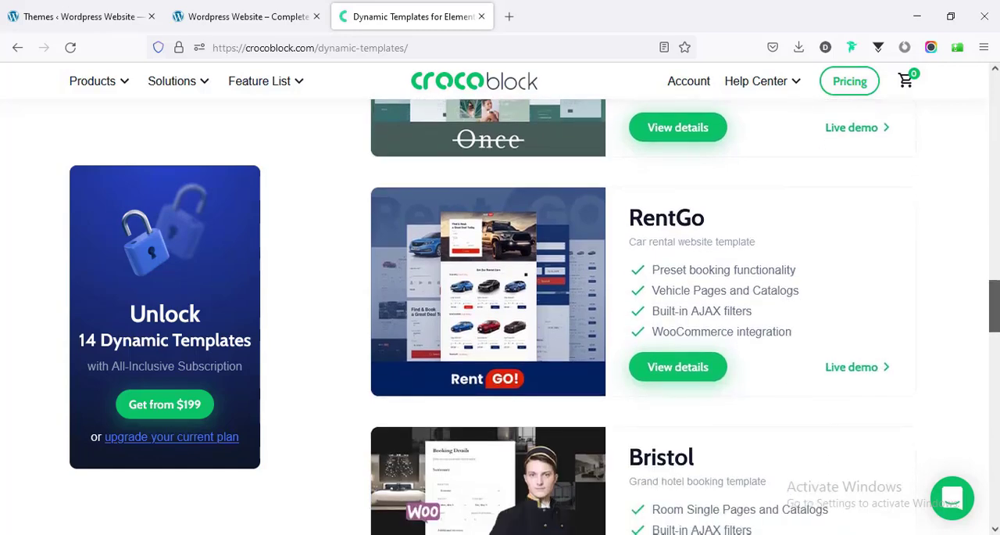
{"action": "scroll", "coordinate": [978, 351], "scroll_direction": "down", "scroll_amount": 5}
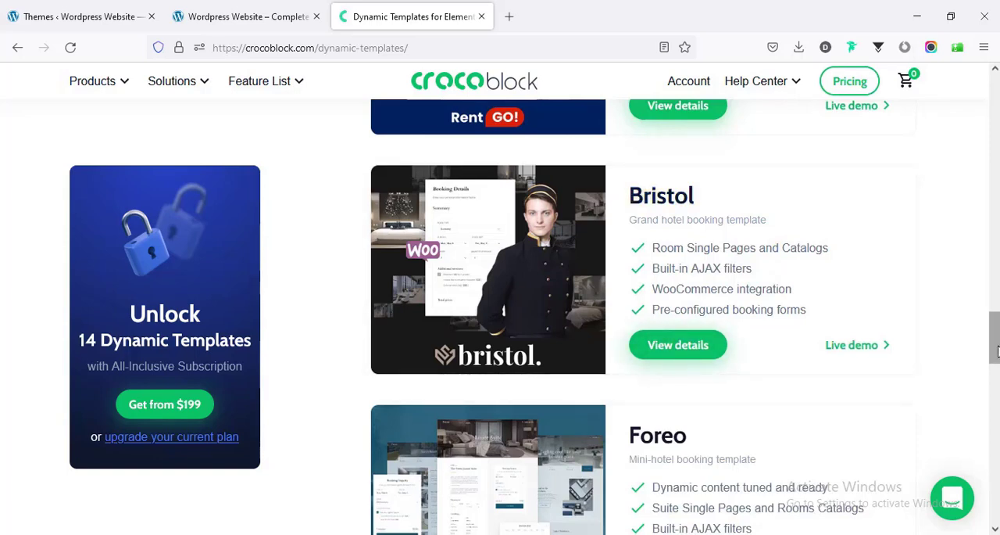
{"action": "left_click_drag", "start_coordinate": [997, 351], "coordinate": [997, 109]}
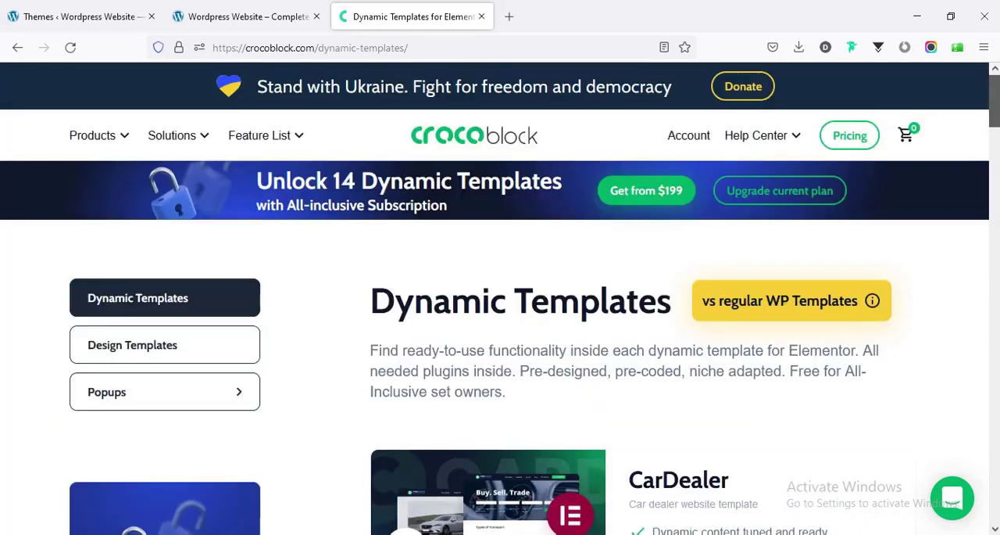
- Open the Design Templates category and browse the static Elementor website templates
{"action": "left_click", "coordinate": [123, 351]}
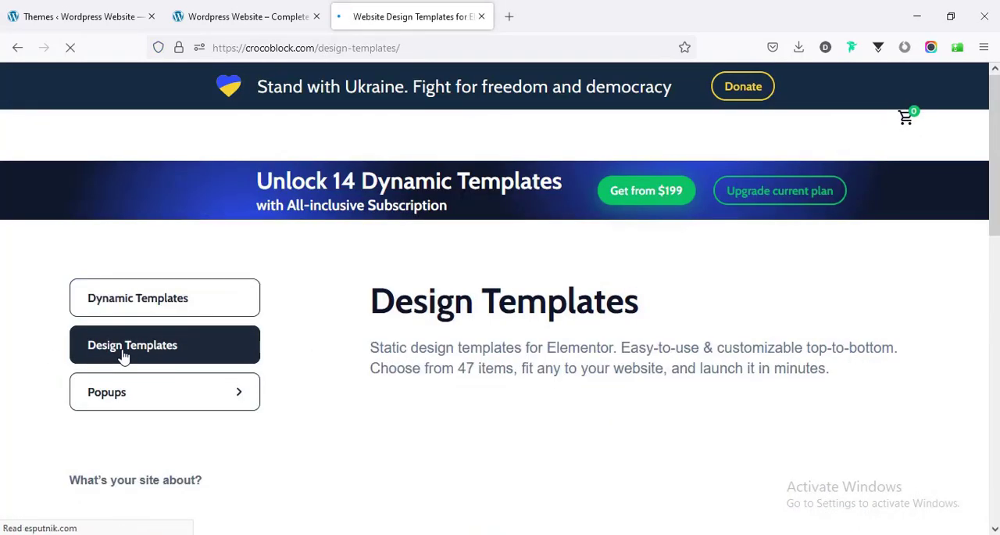
{"action": "scroll", "coordinate": [123, 351], "scroll_direction": "down", "scroll_amount": 6}
{"action": "scroll", "coordinate": [535, 316], "scroll_direction": "down", "scroll_amount": 5}
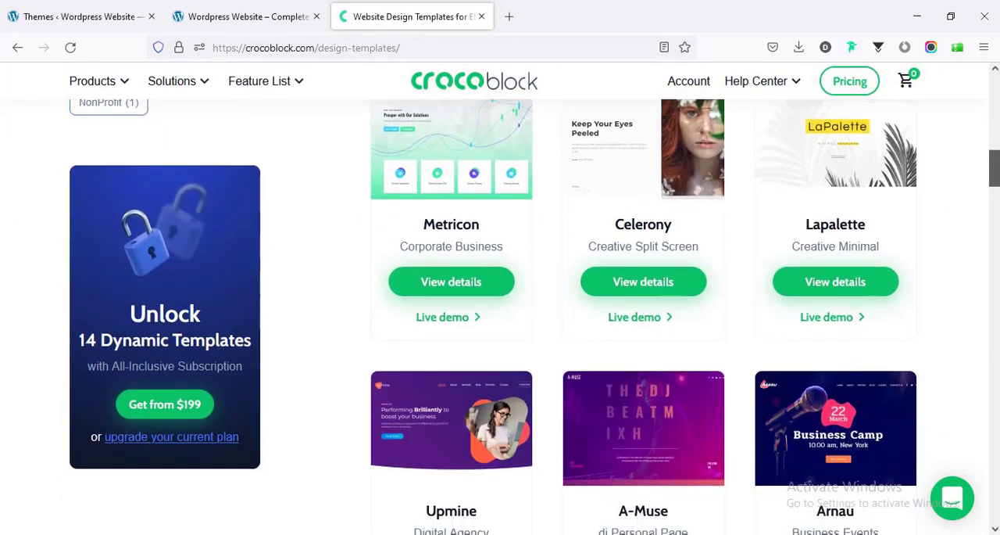
{"action": "scroll", "coordinate": [535, 316], "scroll_direction": "down", "scroll_amount": 3}
{"action": "scroll", "coordinate": [534, 316], "scroll_direction": "down", "scroll_amount": 5}
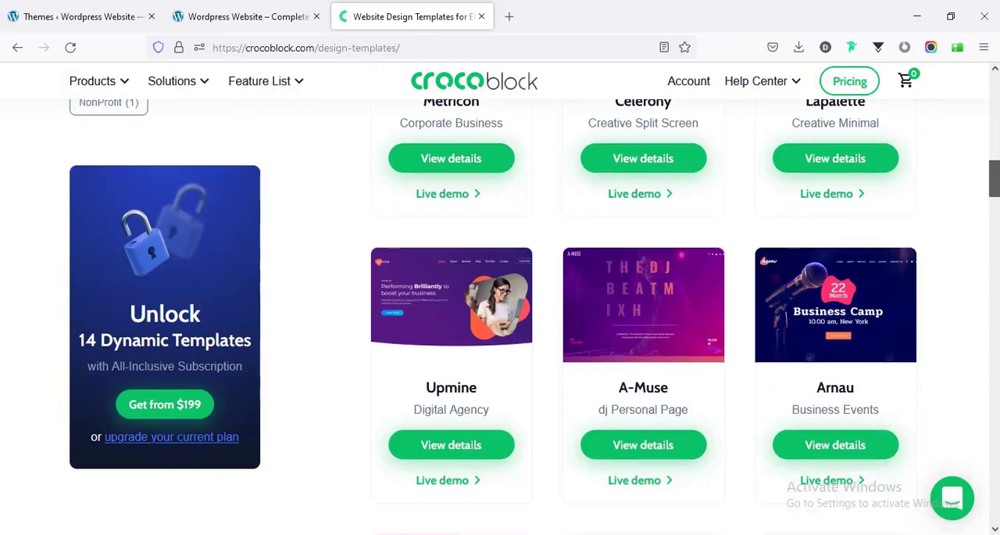
{"action": "scroll", "coordinate": [643, 316], "scroll_direction": "down", "scroll_amount": 3}
{"action": "scroll", "coordinate": [265, 426], "scroll_direction": "up", "scroll_amount": 15}
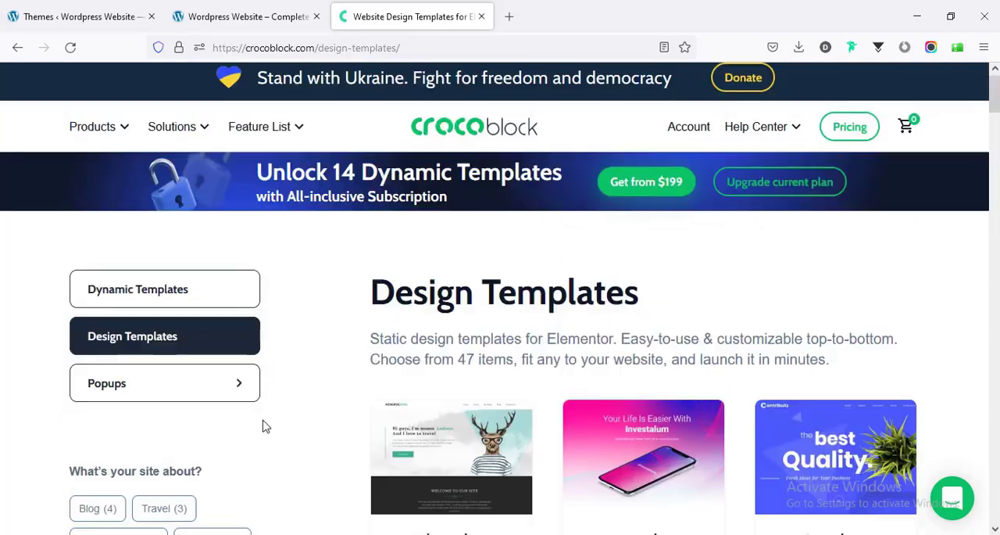
- Open the Popups category and browse the Interactive Popup Library
{"action": "left_click", "coordinate": [179, 384]}
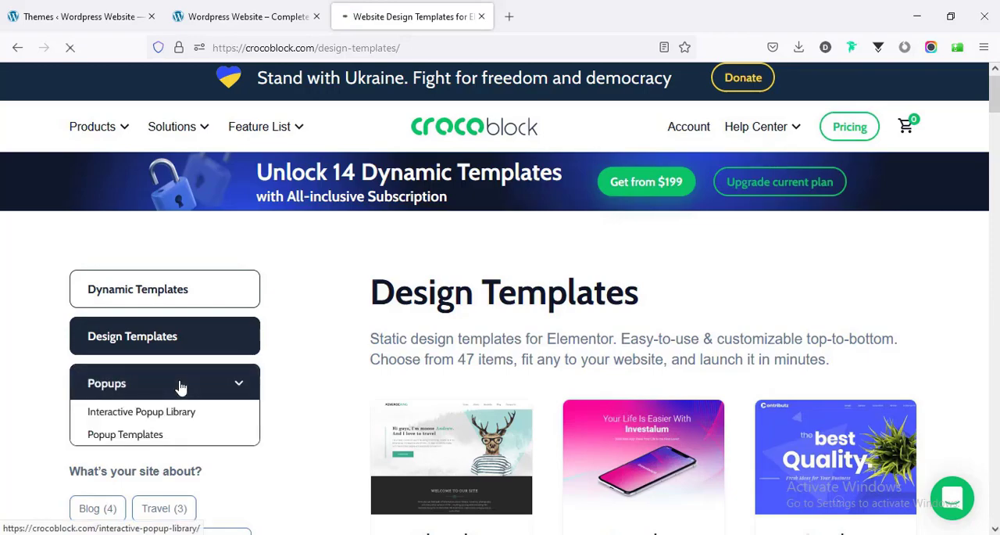
{"action": "scroll", "coordinate": [181, 388], "scroll_direction": "down", "scroll_amount": 10}
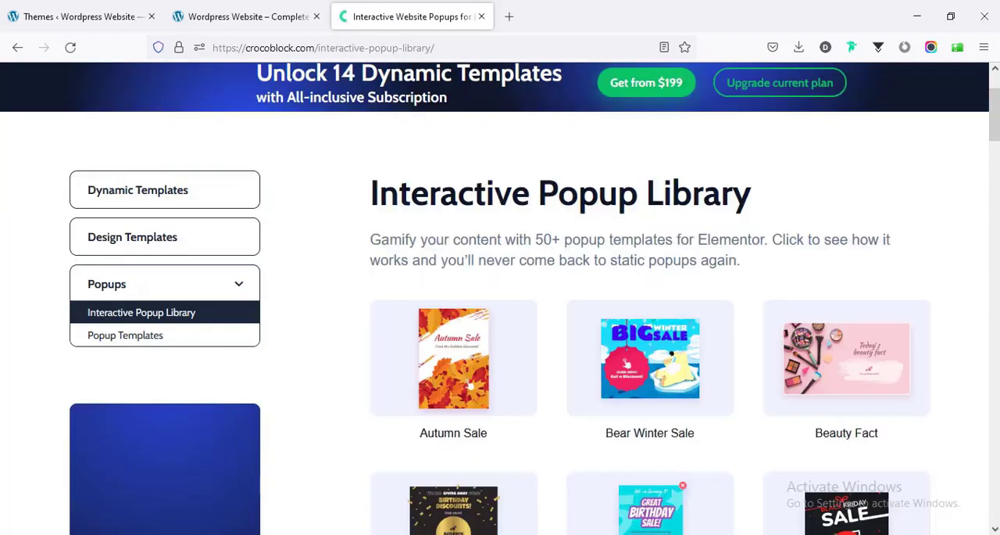
{"action": "scroll", "coordinate": [500, 312], "scroll_direction": "down", "scroll_amount": 12}
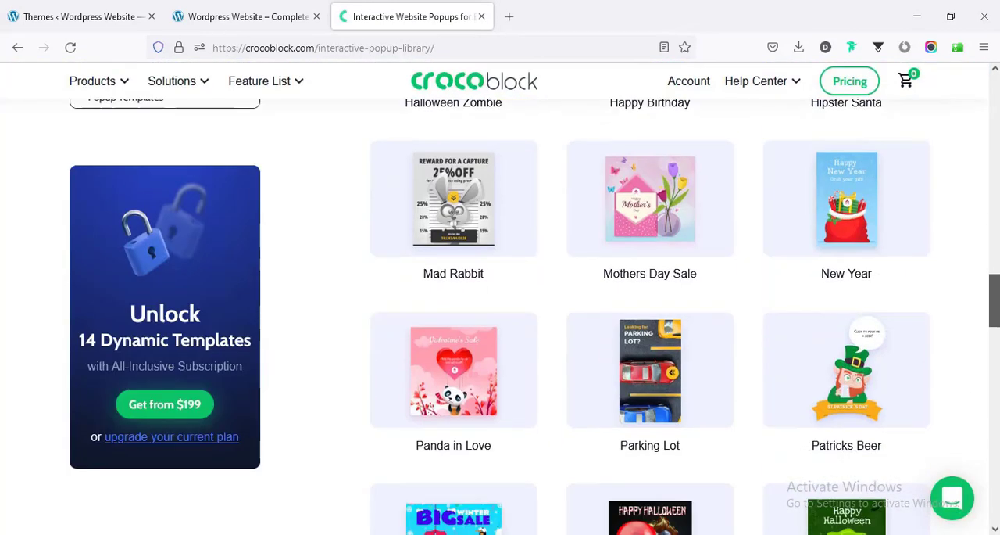
{"action": "scroll", "coordinate": [501, 286], "scroll_direction": "up", "scroll_amount": 15}
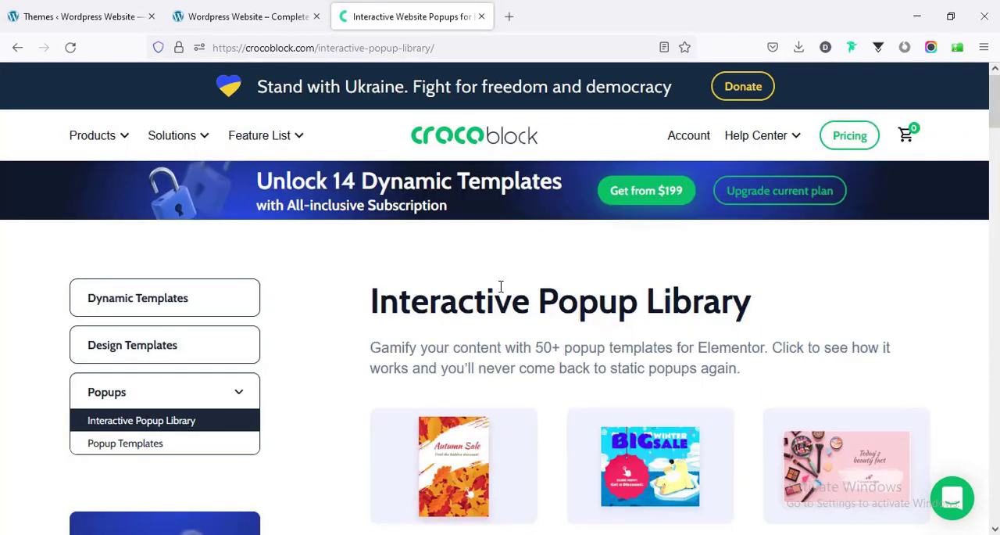
{"action": "mouse_move", "coordinate": [268, 147]}
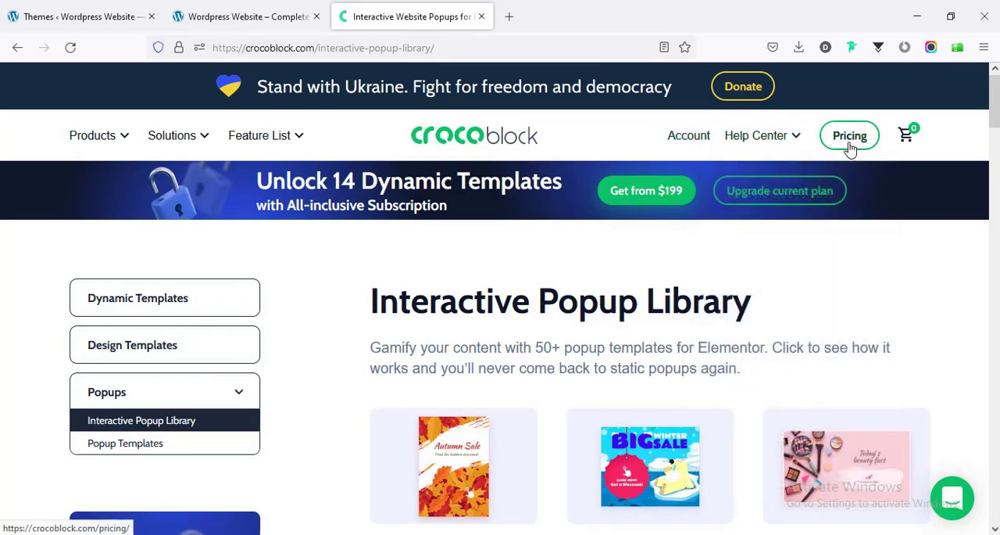
- Open the Crocoblock pricing page and examine the Lifetime plan's price and number of projects
{"action": "left_click", "coordinate": [850, 137]}
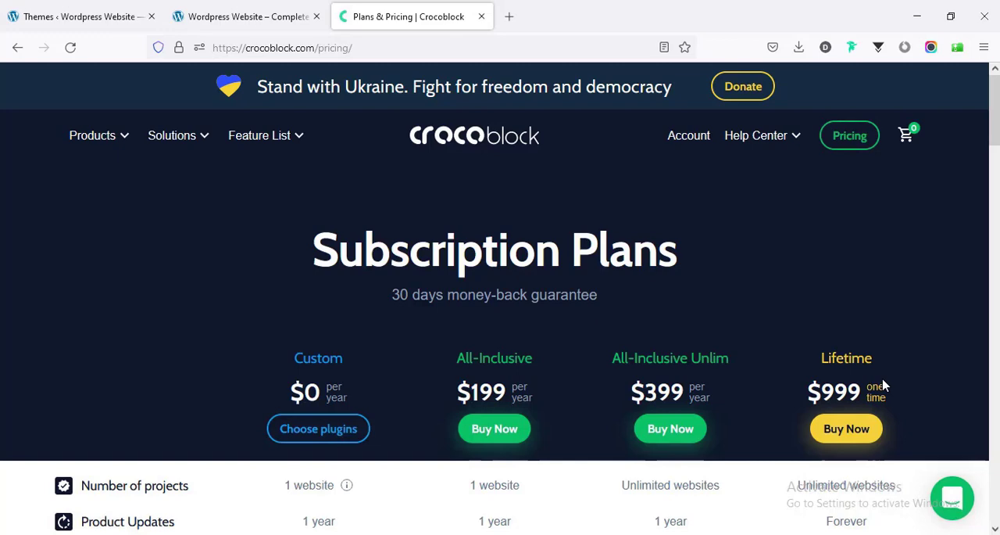
{"action": "scroll", "coordinate": [883, 384], "scroll_direction": "down", "scroll_amount": 3}
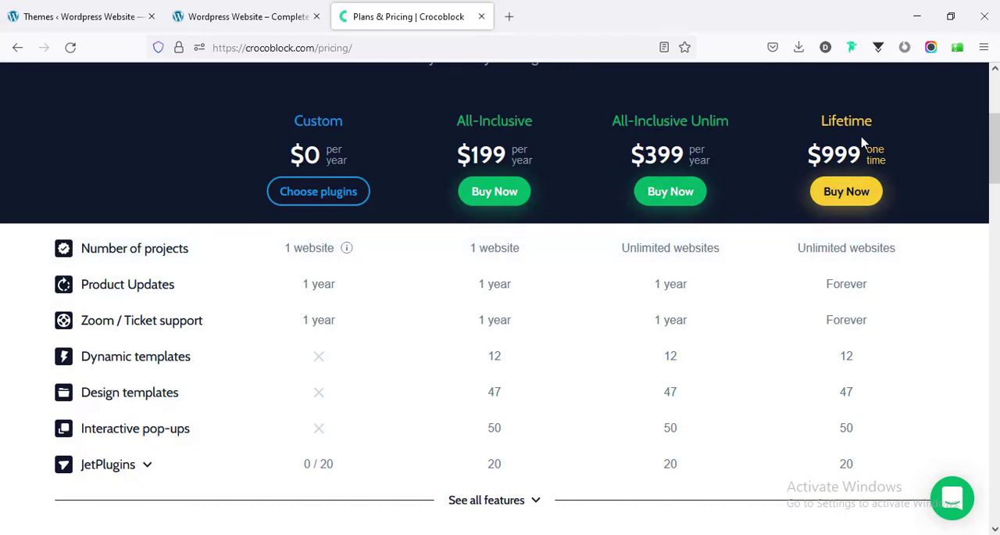
{"action": "double_click", "coordinate": [841, 121]}
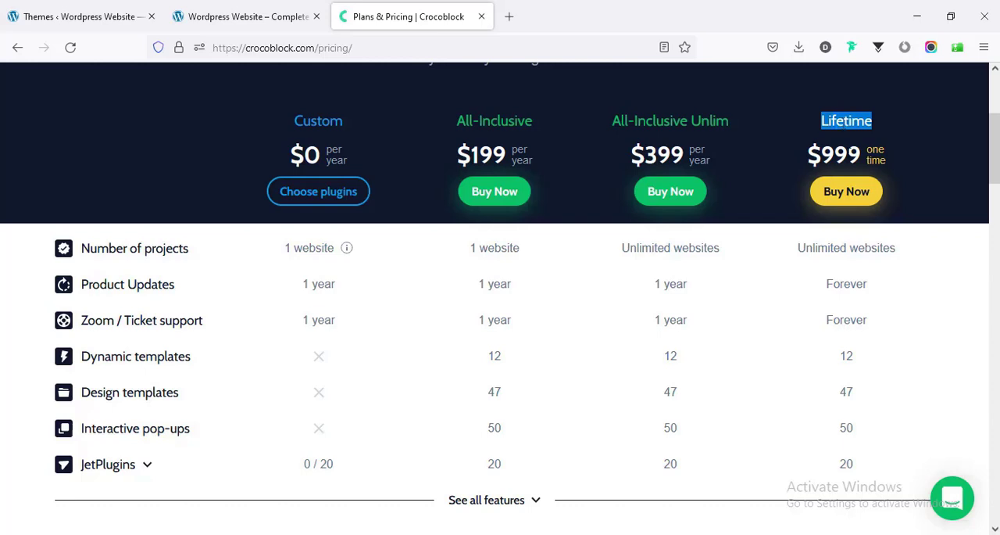
{"action": "double_click", "coordinate": [841, 153]}
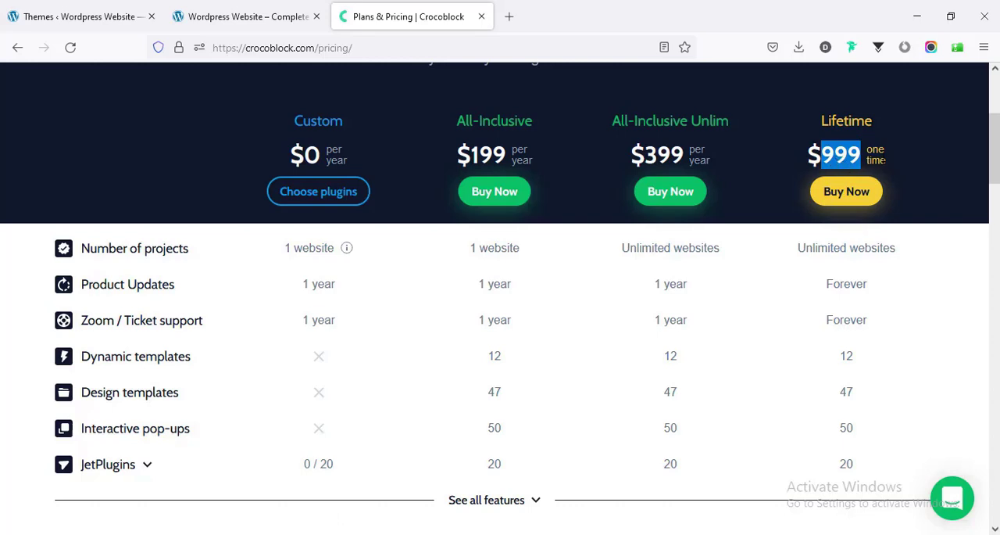
{"action": "triple_click", "coordinate": [836, 246]}
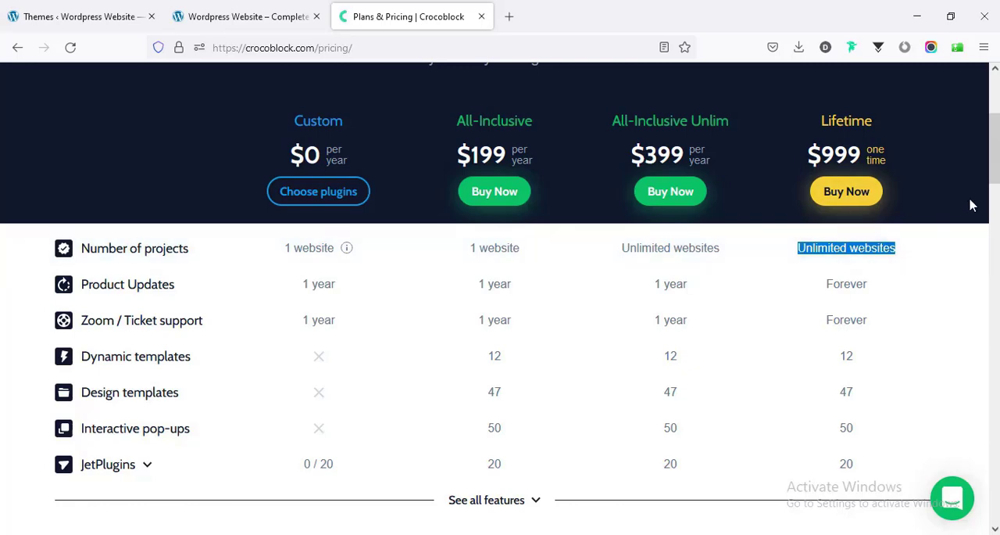
{"action": "left_click_drag", "start_coordinate": [995, 180], "coordinate": [987, 147]}
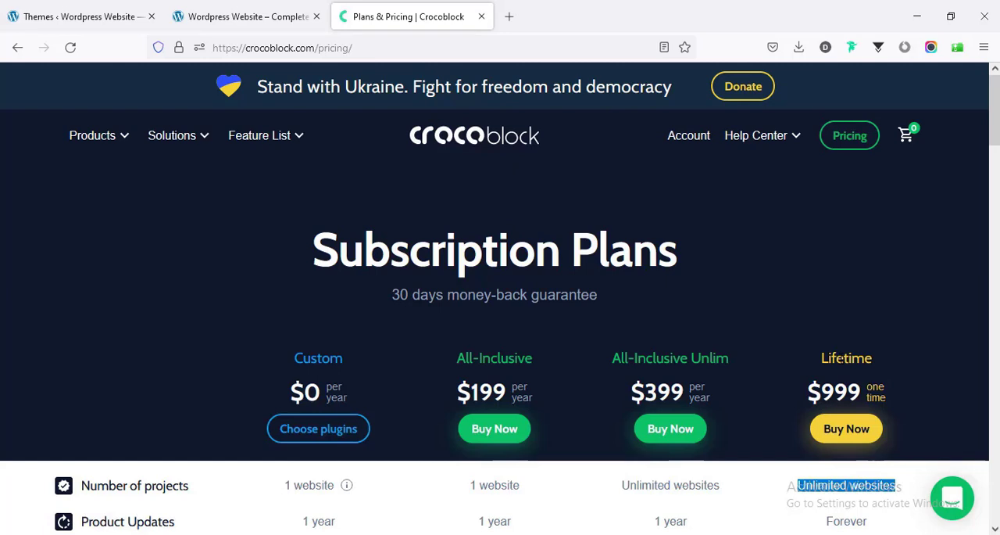
{"action": "left_click", "coordinate": [755, 274]}
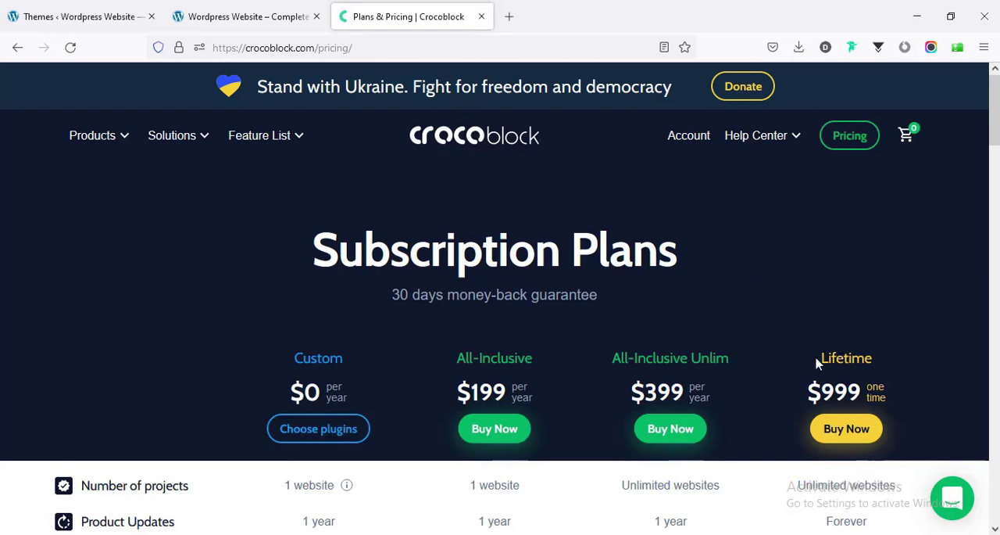
- Open the Crocoblock account page and look through the plugins available for download
{"action": "left_click", "coordinate": [690, 139]}
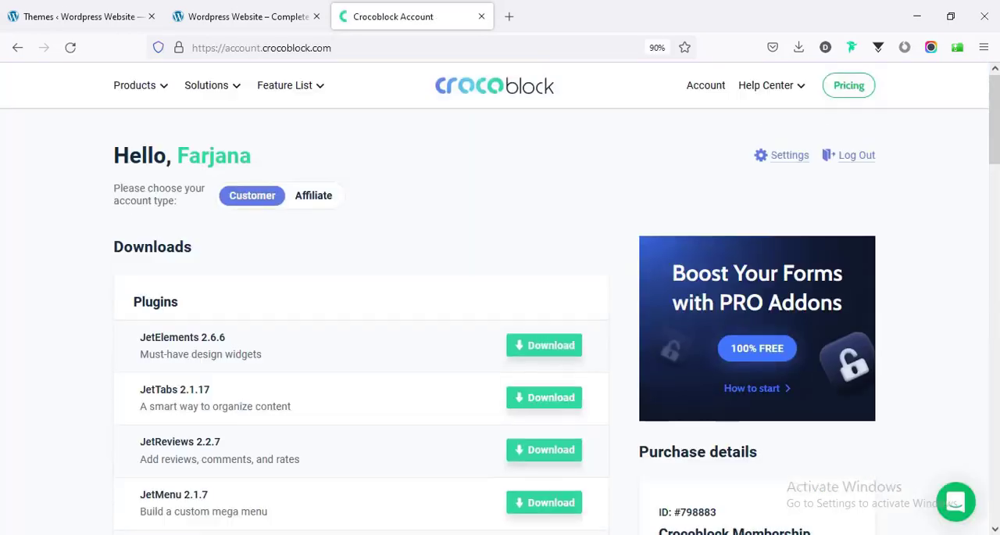
{"action": "scroll", "coordinate": [692, 141], "scroll_direction": "down", "scroll_amount": 1}
{"action": "scroll", "coordinate": [757, 269], "scroll_direction": "down", "scroll_amount": 2}
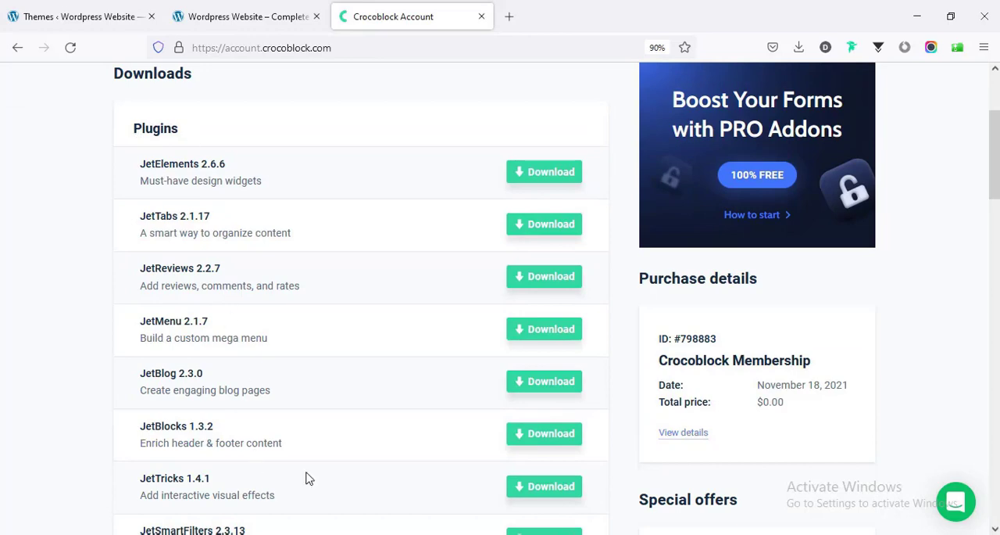
{"action": "scroll", "coordinate": [309, 478], "scroll_direction": "down", "scroll_amount": 5}
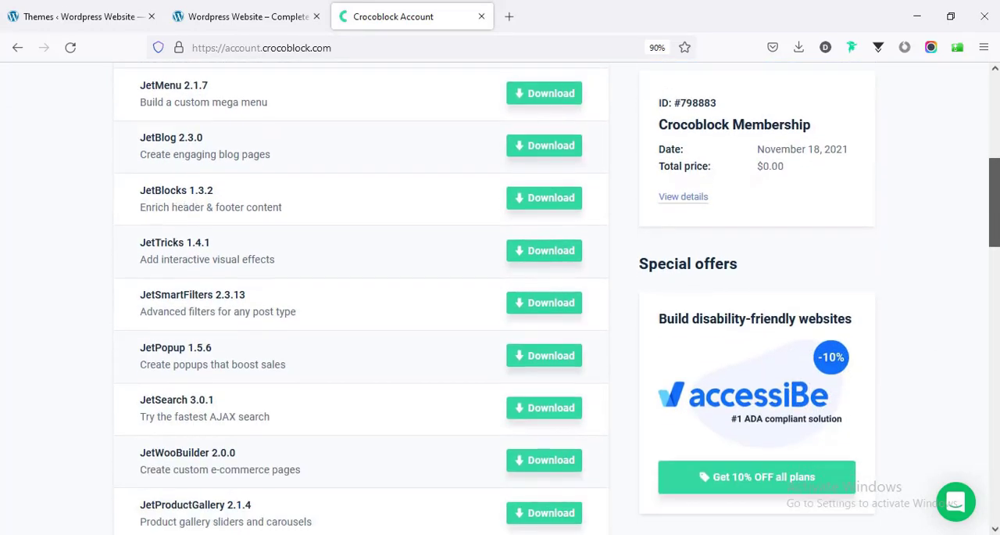
{"action": "scroll", "coordinate": [489, 273], "scroll_direction": "up", "scroll_amount": 5}
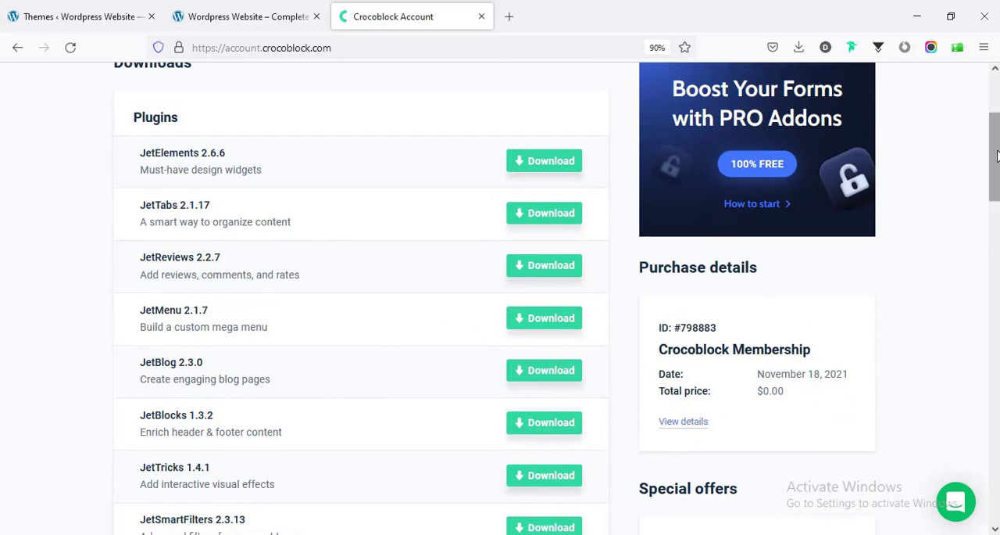
- Examine the Extras downloads in the account, including the Kava themes and the Crocoblock Wizard
{"action": "scroll", "coordinate": [996, 156], "scroll_direction": "down", "scroll_amount": 1}
{"action": "scroll", "coordinate": [996, 157], "scroll_direction": "down", "scroll_amount": 12}
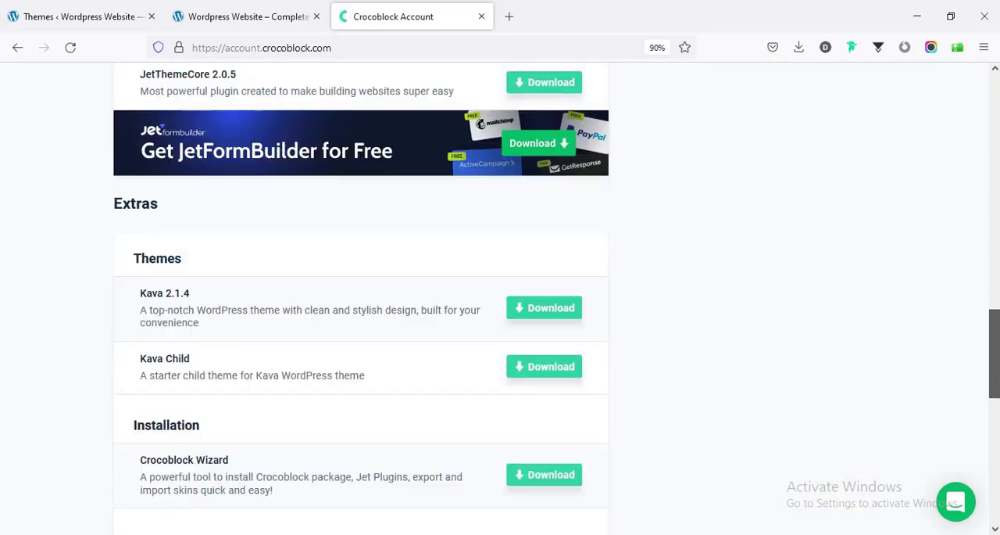
{"action": "double_click", "coordinate": [155, 264]}
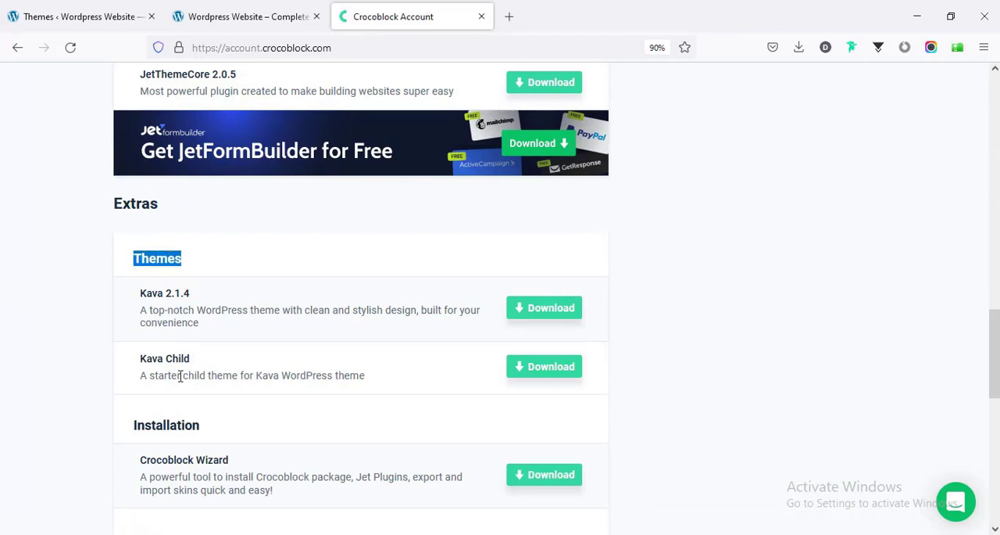
{"action": "scroll", "coordinate": [182, 445], "scroll_direction": "down", "scroll_amount": 1}
{"action": "scroll", "coordinate": [181, 446], "scroll_direction": "down", "scroll_amount": 4}
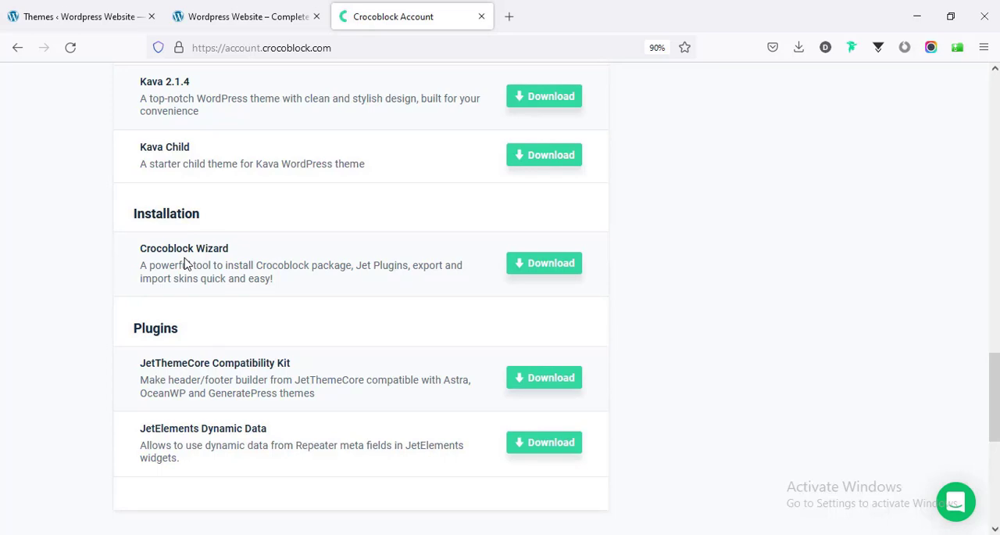
{"action": "scroll", "coordinate": [185, 263], "scroll_direction": "up", "scroll_amount": 15}
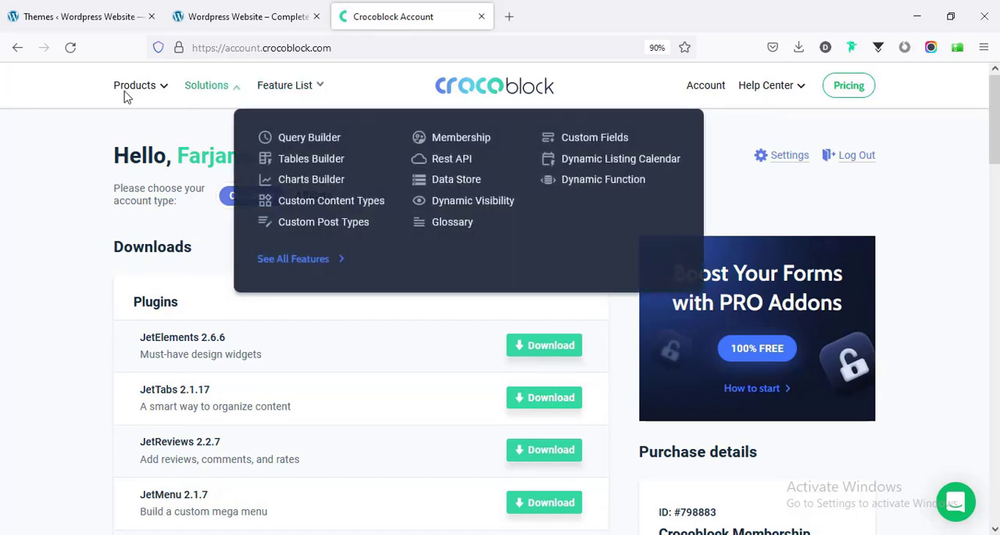
- View the JetEngine plugin page in a separate tab, close it, and return to the account's plugin downloads
{"action": "mouse_move", "coordinate": [127, 95]}
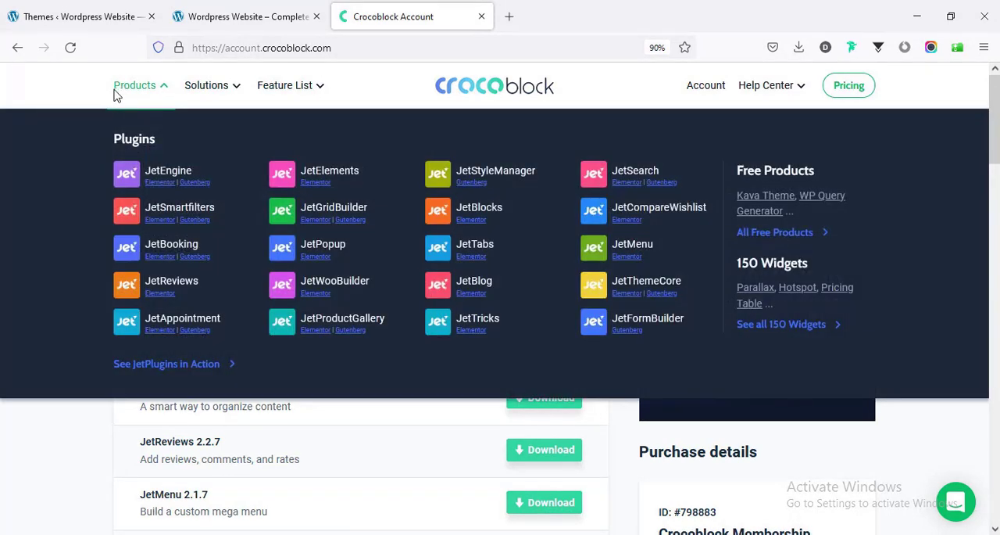
{"action": "middle_click", "coordinate": [131, 178]}
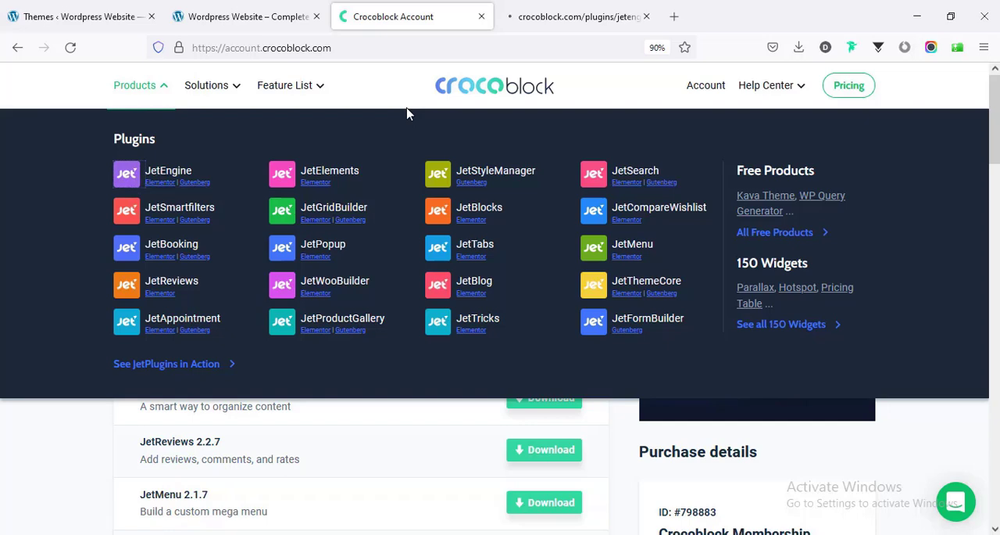
{"action": "left_click", "coordinate": [531, 16]}
{"action": "scroll", "coordinate": [478, 302], "scroll_direction": "down", "scroll_amount": 1}
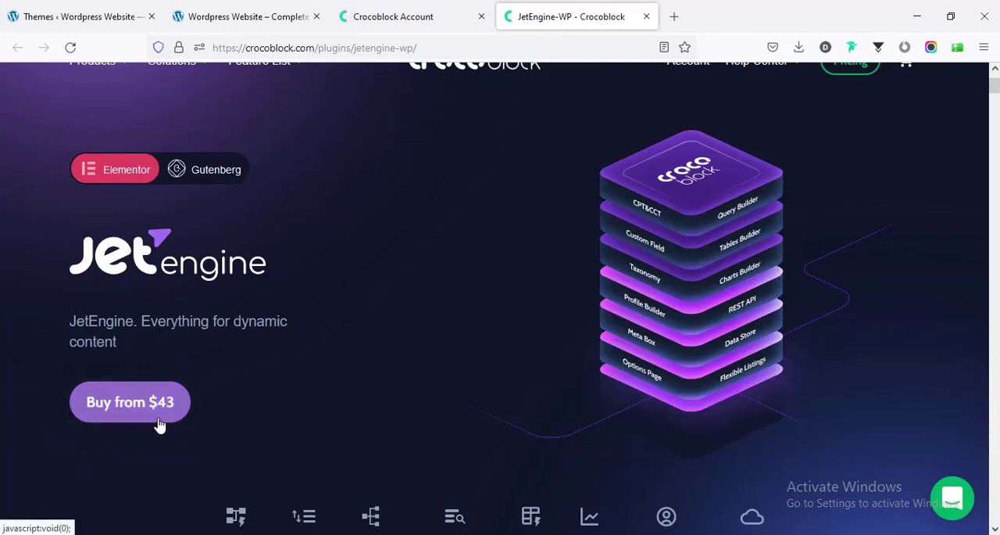
{"action": "left_click", "coordinate": [646, 16]}
{"action": "scroll", "coordinate": [489, 186], "scroll_direction": "down", "scroll_amount": 11}
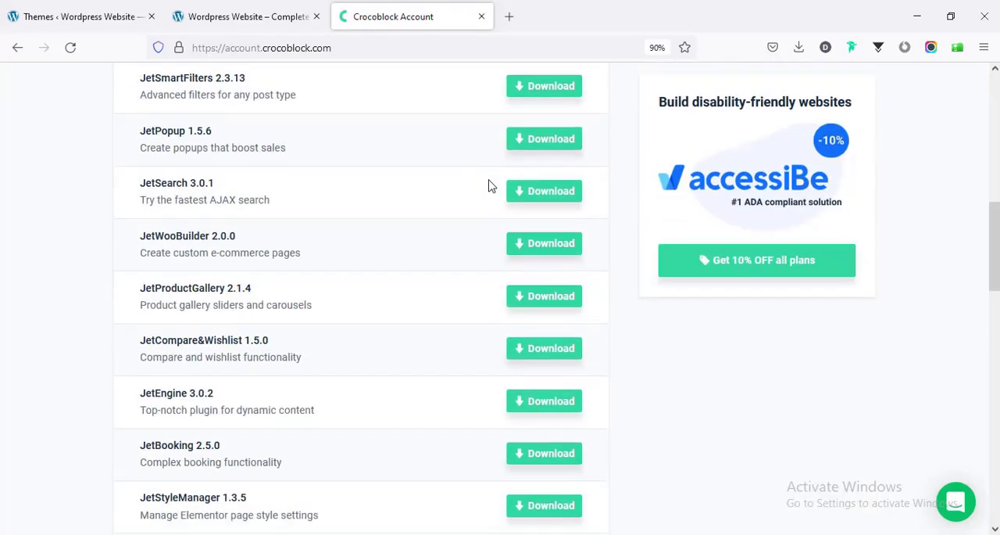
- Download the Kava theme, the Kava Child theme and the Crocoblock Wizard from the account's Extras section
{"action": "scroll", "coordinate": [386, 319], "scroll_direction": "down", "scroll_amount": 3}
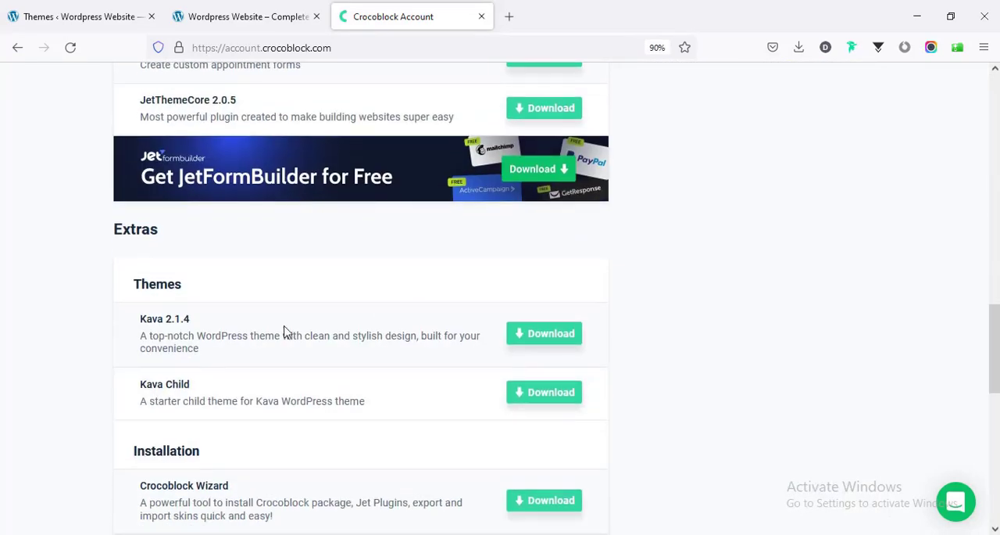
{"action": "scroll", "coordinate": [187, 348], "scroll_direction": "down", "scroll_amount": 2}
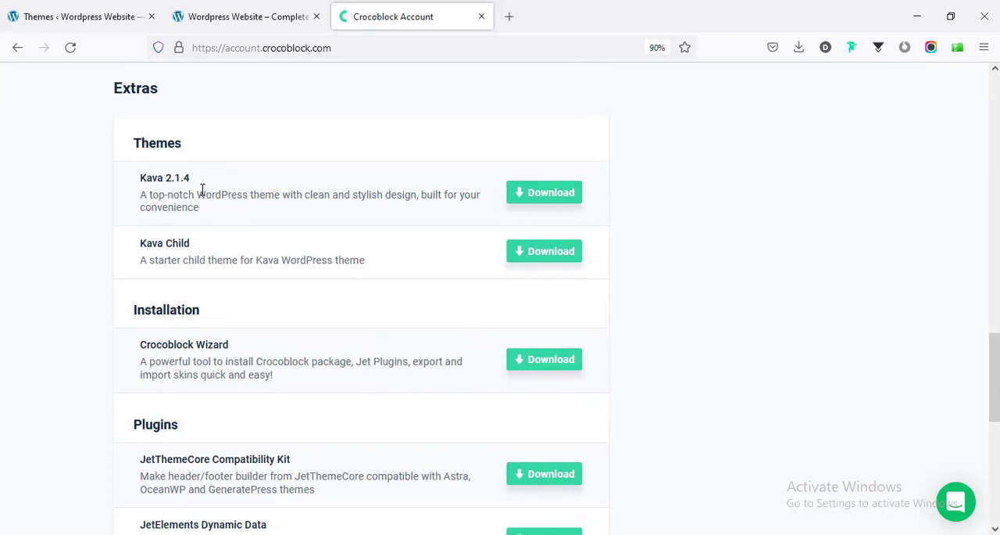
{"action": "left_click", "coordinate": [542, 202]}
{"action": "scroll", "coordinate": [22, 344], "scroll_direction": "down", "scroll_amount": 1}
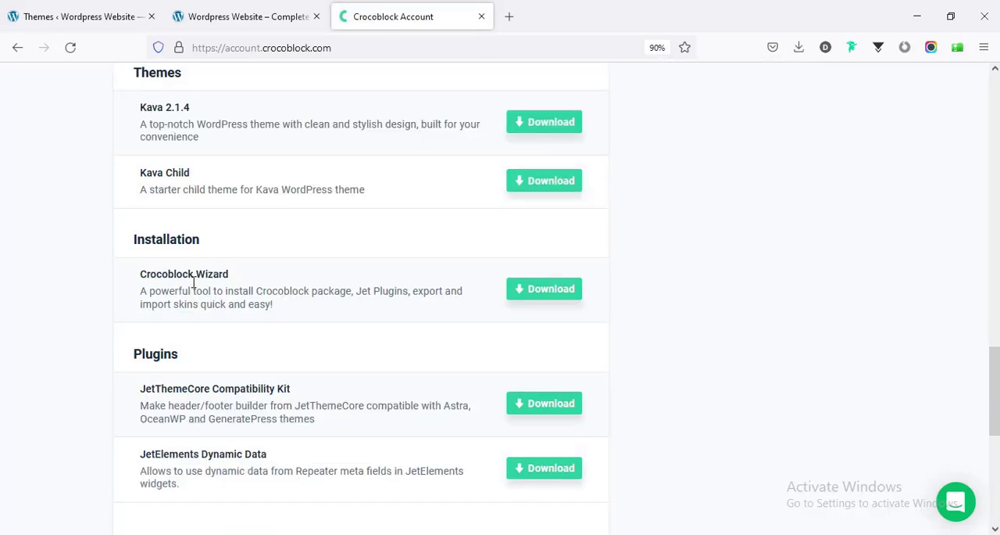
{"action": "left_click", "coordinate": [548, 293]}
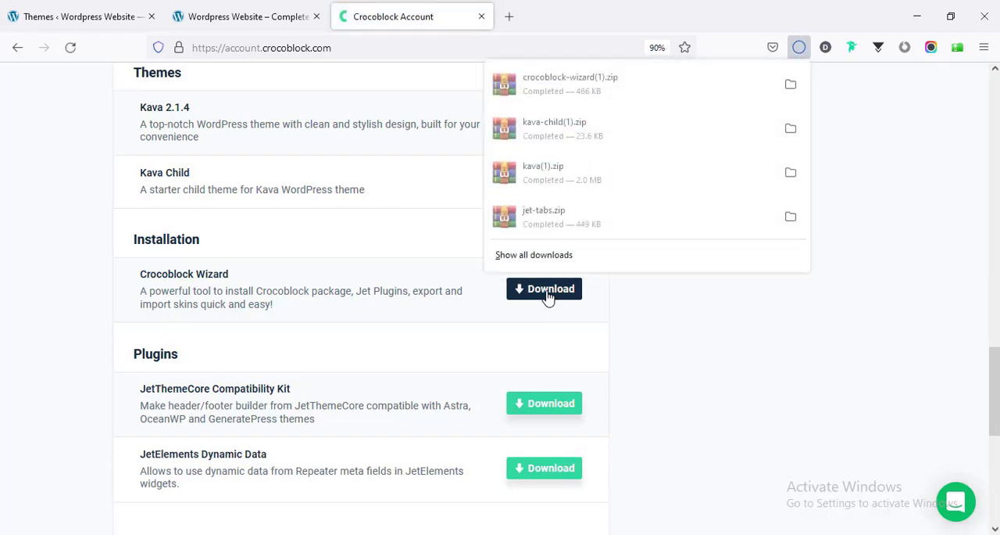
{"action": "scroll", "coordinate": [665, 341], "scroll_direction": "up", "scroll_amount": 3}
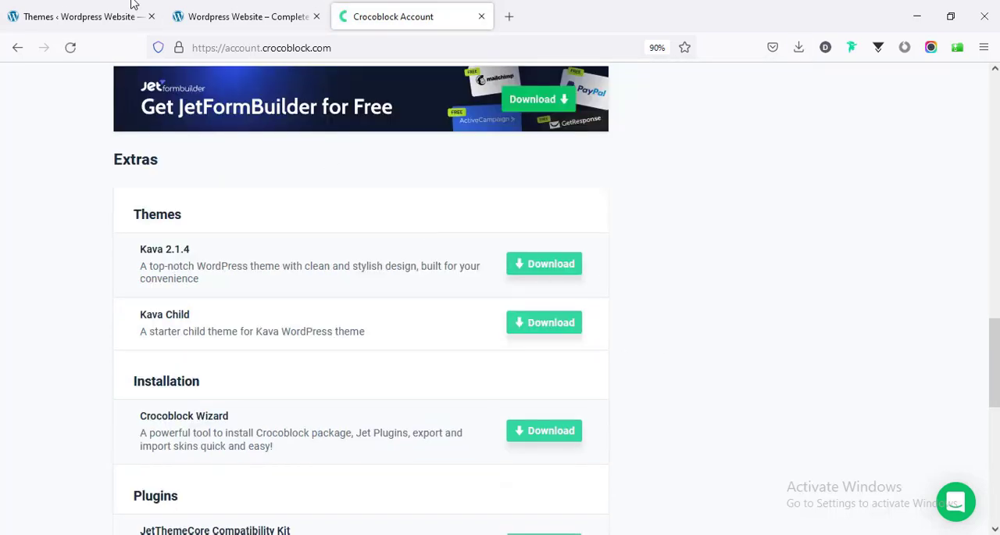
- Return to the WordPress themes page, then upload kava.zip from Downloads and install it as a new theme
{"action": "left_click", "coordinate": [236, 14]}
{"action": "left_click", "coordinate": [82, 12]}
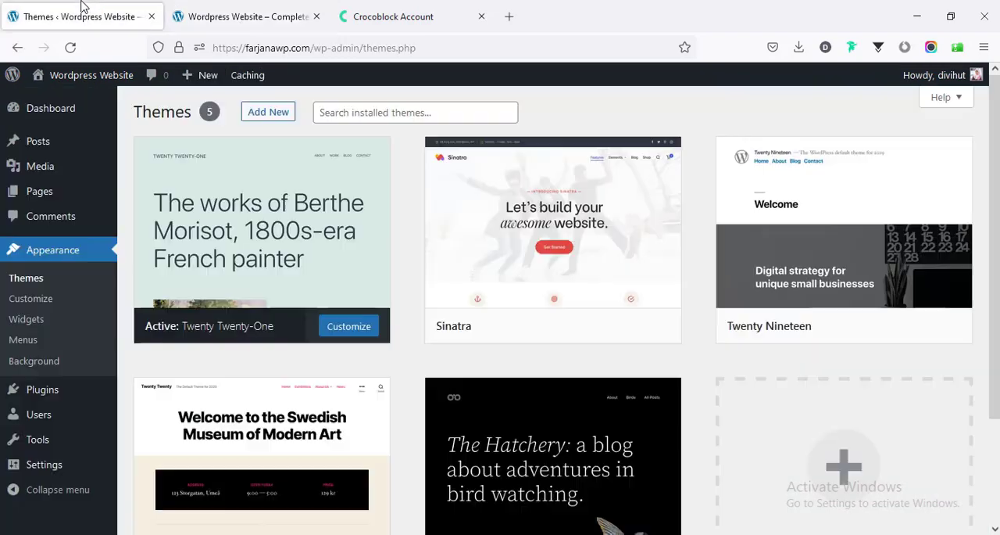
{"action": "left_click", "coordinate": [278, 114]}
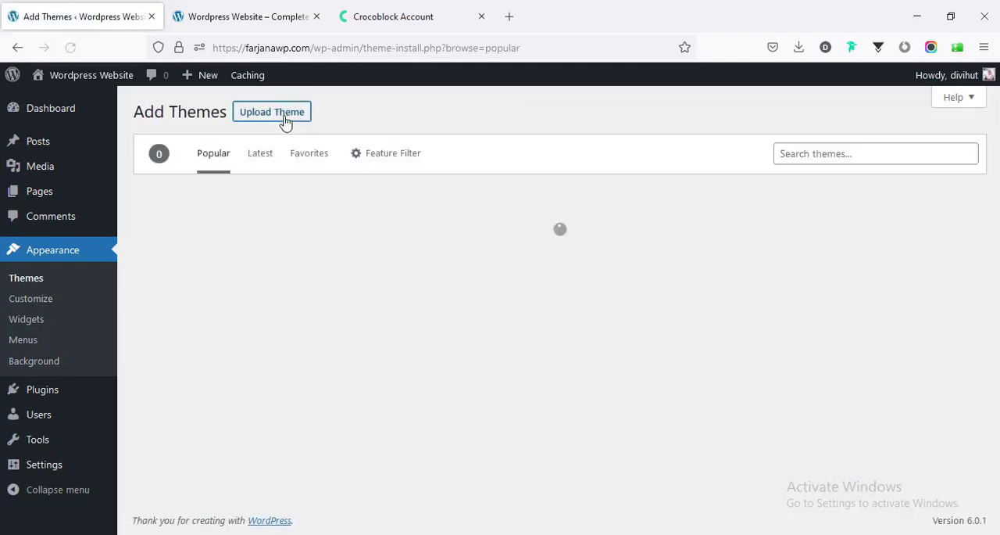
{"action": "left_click", "coordinate": [286, 121]}
{"action": "left_click", "coordinate": [448, 253]}
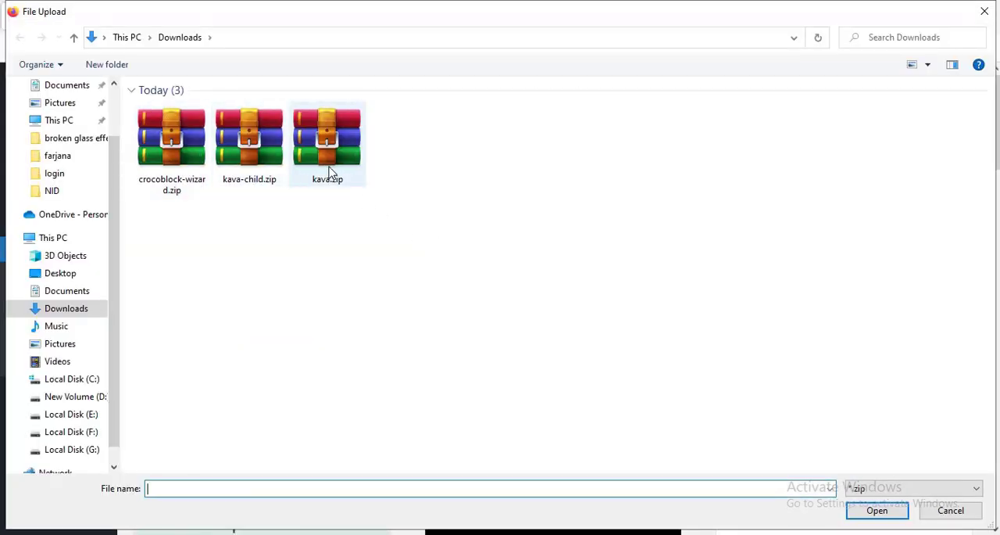
{"action": "left_click", "coordinate": [320, 181]}
{"action": "left_click", "coordinate": [855, 514]}
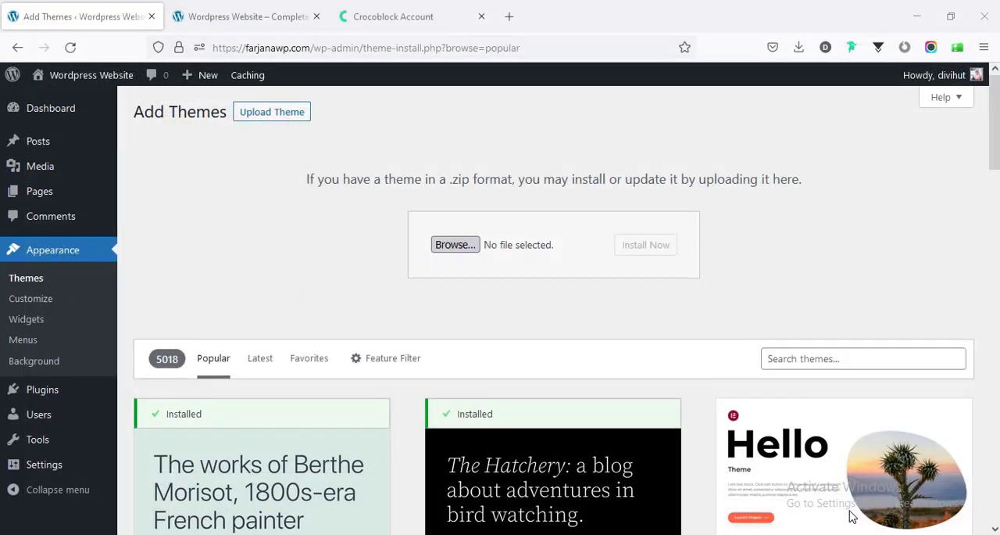
{"action": "left_click", "coordinate": [646, 244]}
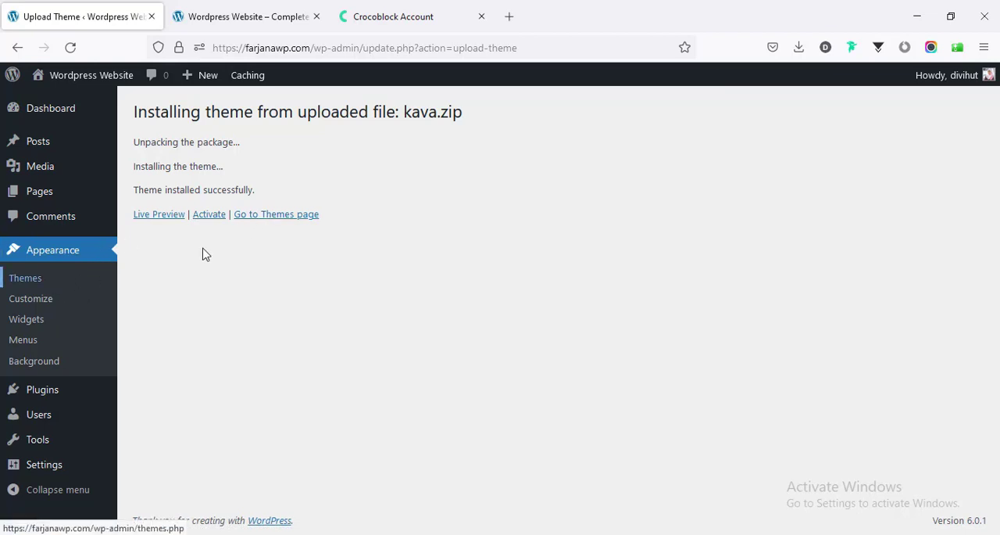
- Upload and install kava-child.zip as another new theme, and activate the Kava Child theme
{"action": "left_click", "coordinate": [259, 222]}
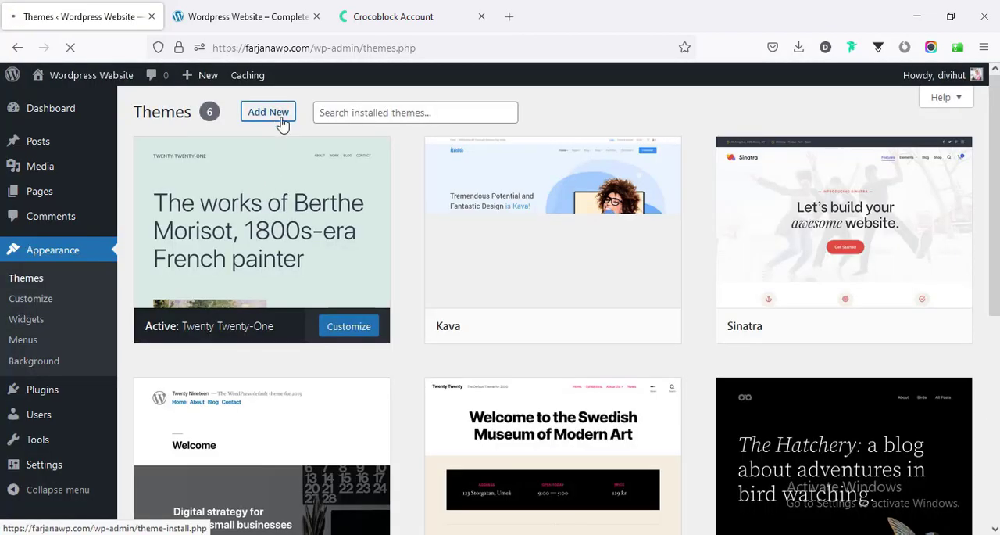
{"action": "left_click", "coordinate": [279, 117]}
{"action": "left_click", "coordinate": [289, 121]}
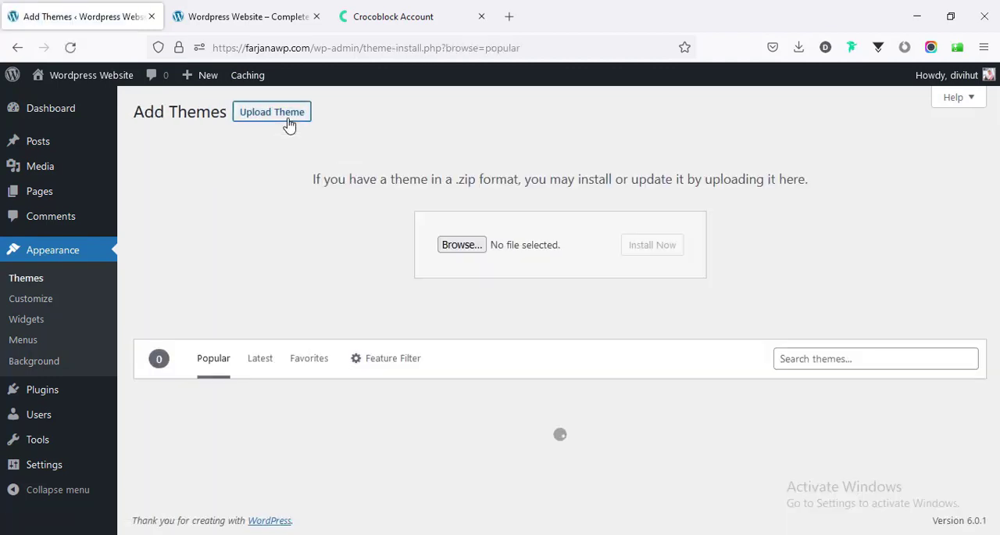
{"action": "left_click", "coordinate": [461, 247]}
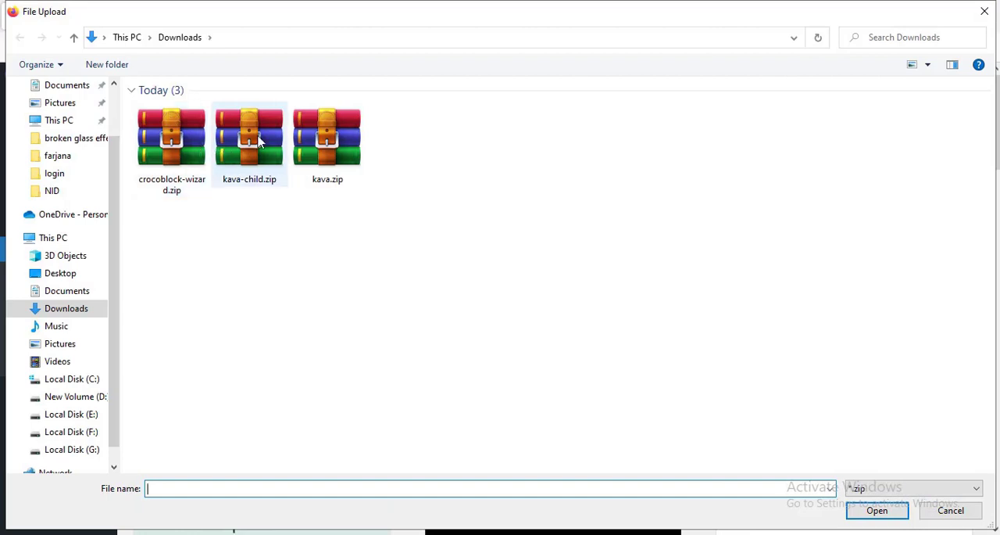
{"action": "left_click", "coordinate": [257, 141]}
{"action": "left_click", "coordinate": [877, 509]}
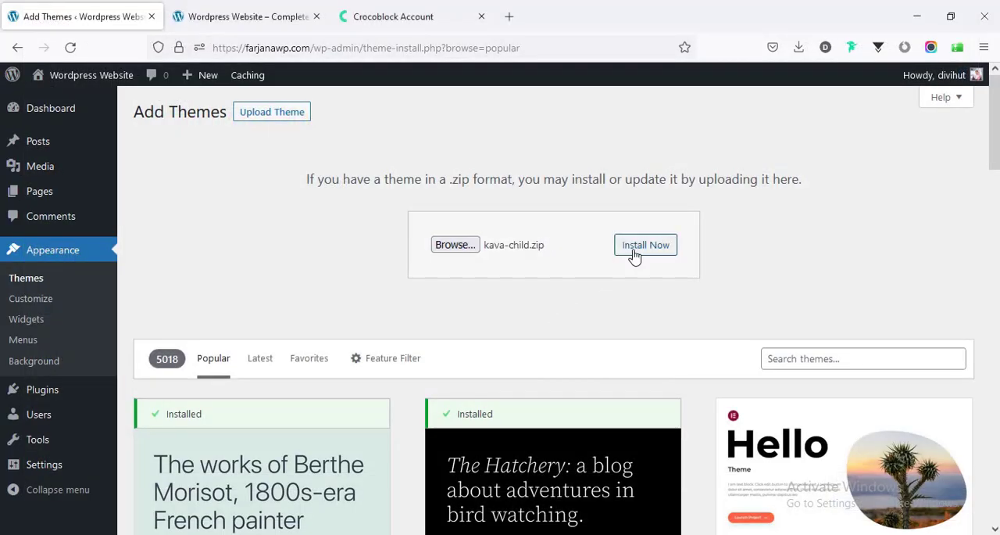
{"action": "left_click", "coordinate": [634, 252]}
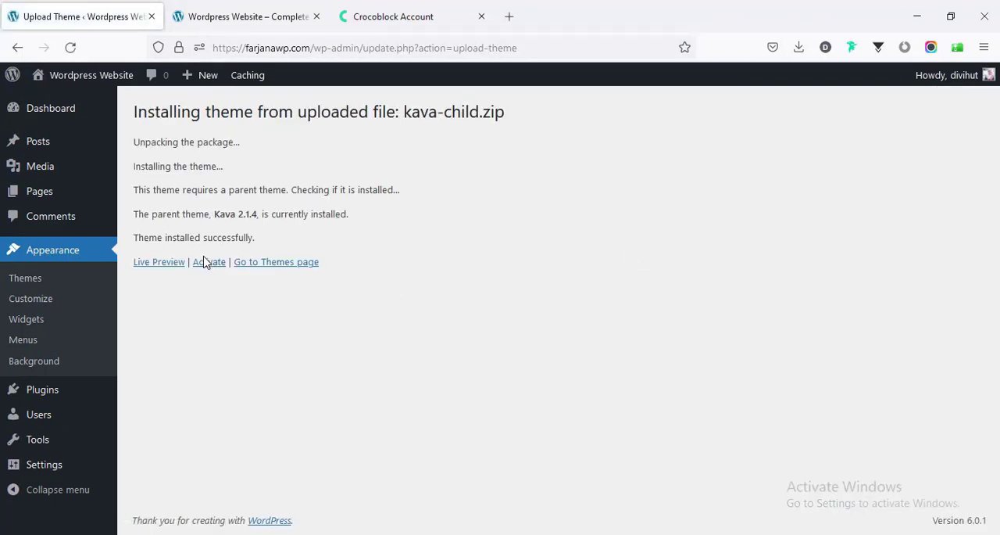
{"action": "left_click", "coordinate": [208, 264]}
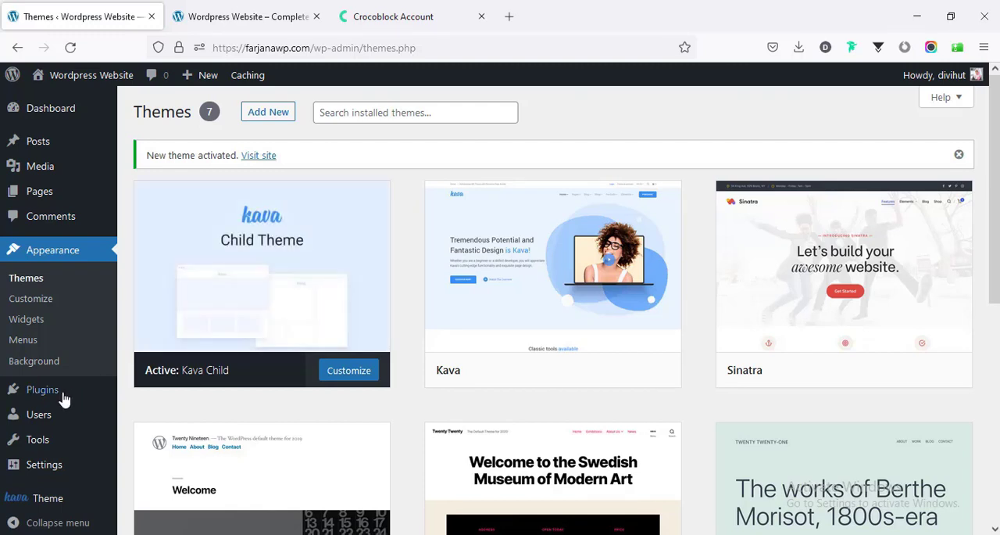
- Search the plugin directory for "elementor", install and activate Elementor Website Builder, and exit its account setup
{"action": "mouse_move", "coordinate": [63, 396]}
{"action": "left_click", "coordinate": [145, 419]}
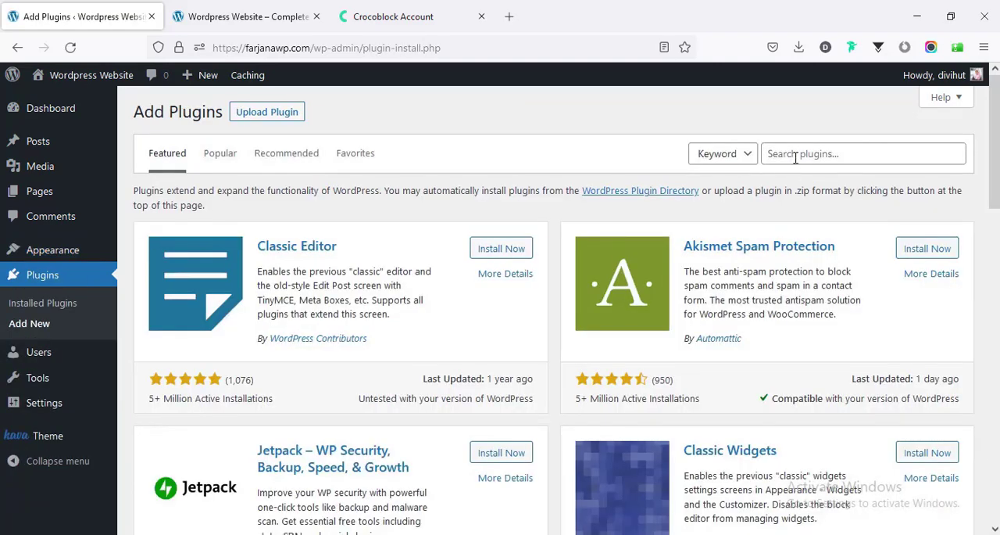
{"action": "left_click", "coordinate": [794, 156]}
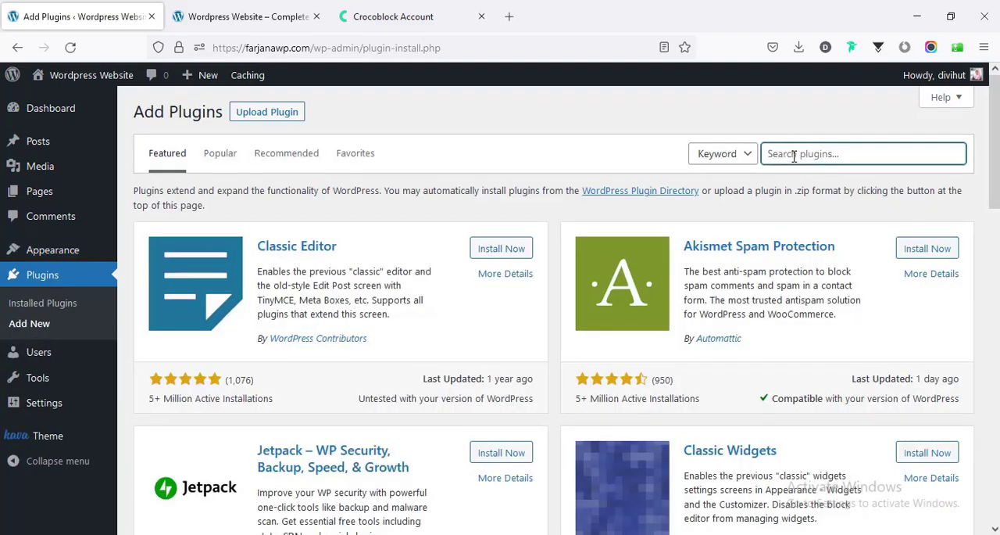
{"action": "type", "text": "elementor"}
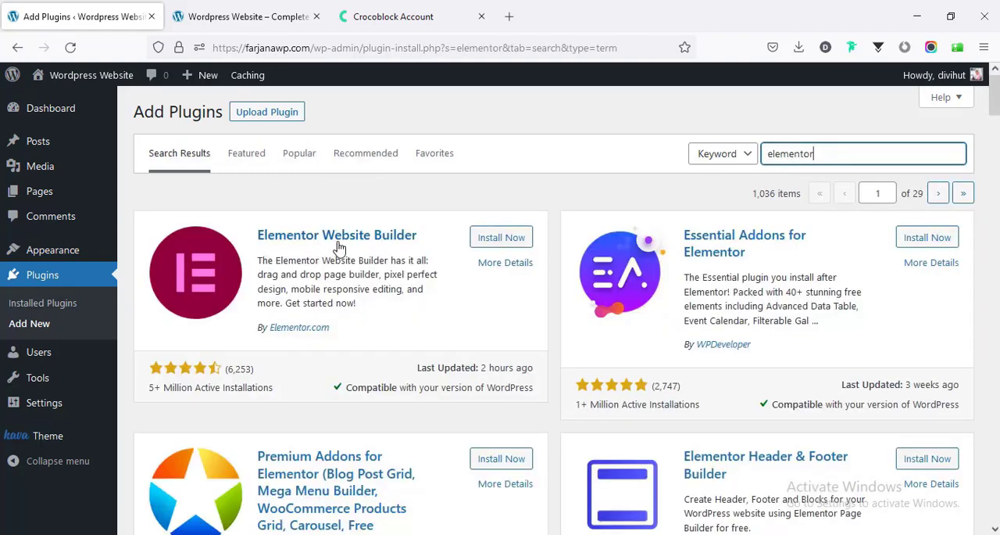
{"action": "left_click", "coordinate": [491, 244]}
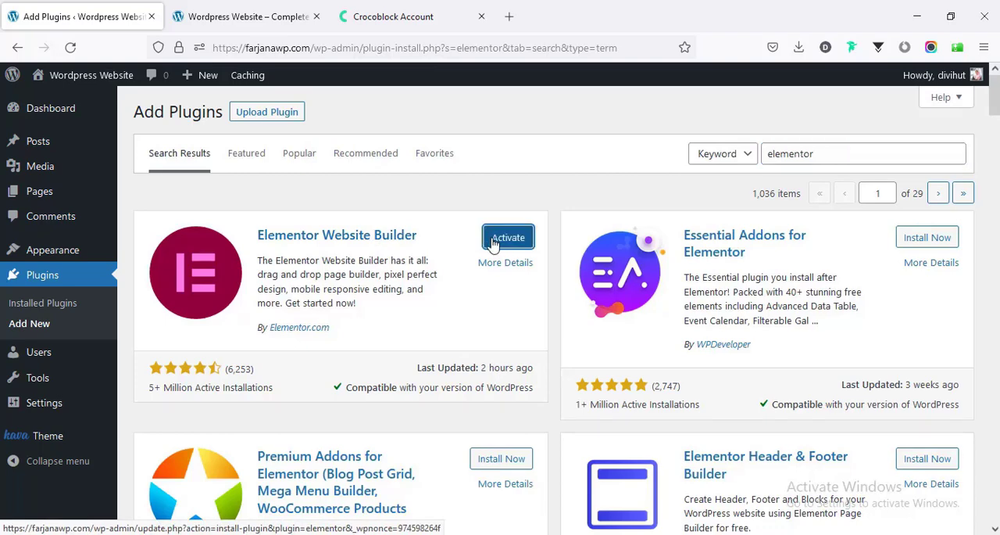
{"action": "left_click", "coordinate": [492, 243]}
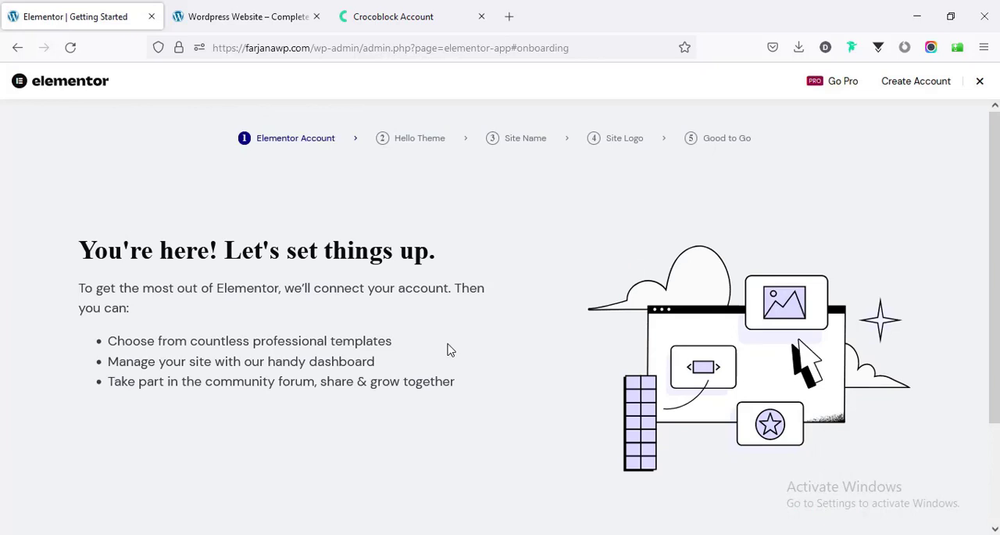
{"action": "scroll", "coordinate": [422, 324], "scroll_direction": "down", "scroll_amount": 3}
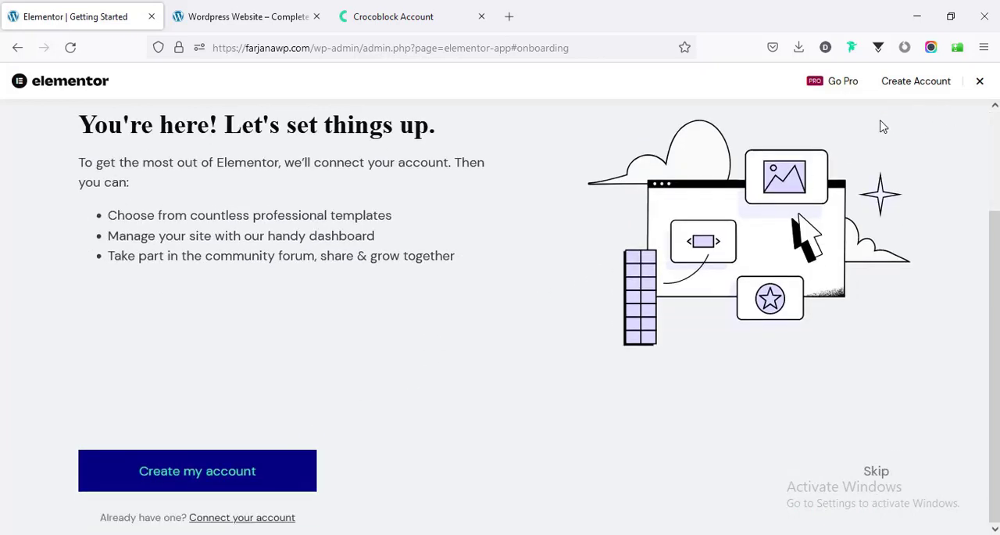
{"action": "left_click", "coordinate": [982, 83]}
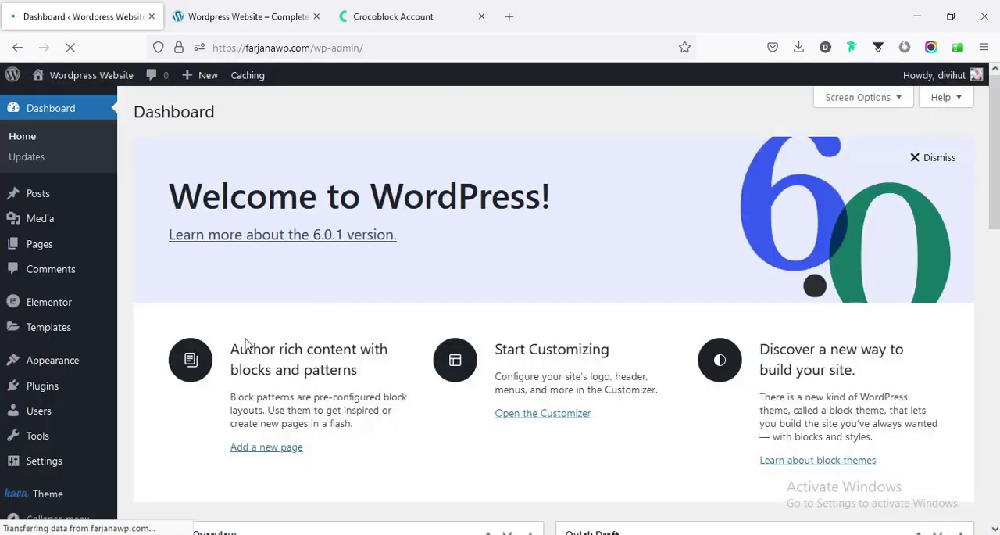
- Upload crocoblock-wizard.zip from Downloads as a new plugin, install it and activate it
{"action": "scroll", "coordinate": [116, 398], "scroll_direction": "down", "scroll_amount": 3}
{"action": "mouse_move", "coordinate": [117, 397]}
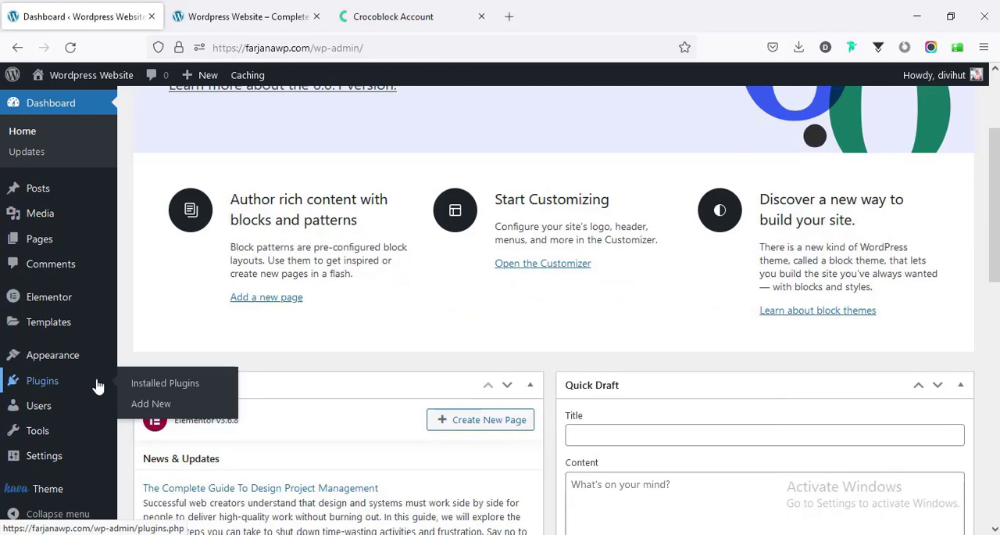
{"action": "left_click", "coordinate": [154, 406]}
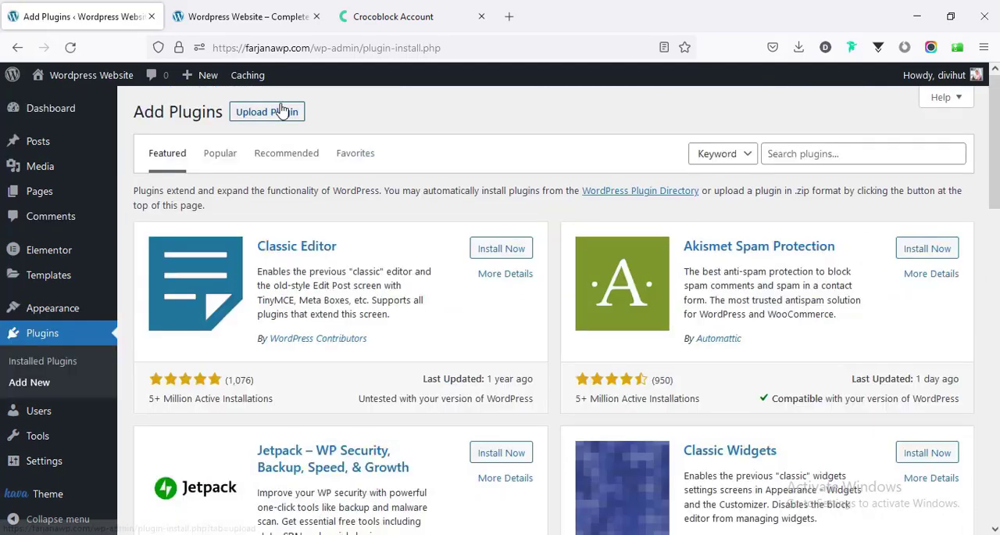
{"action": "left_click", "coordinate": [284, 115]}
{"action": "left_click", "coordinate": [443, 247]}
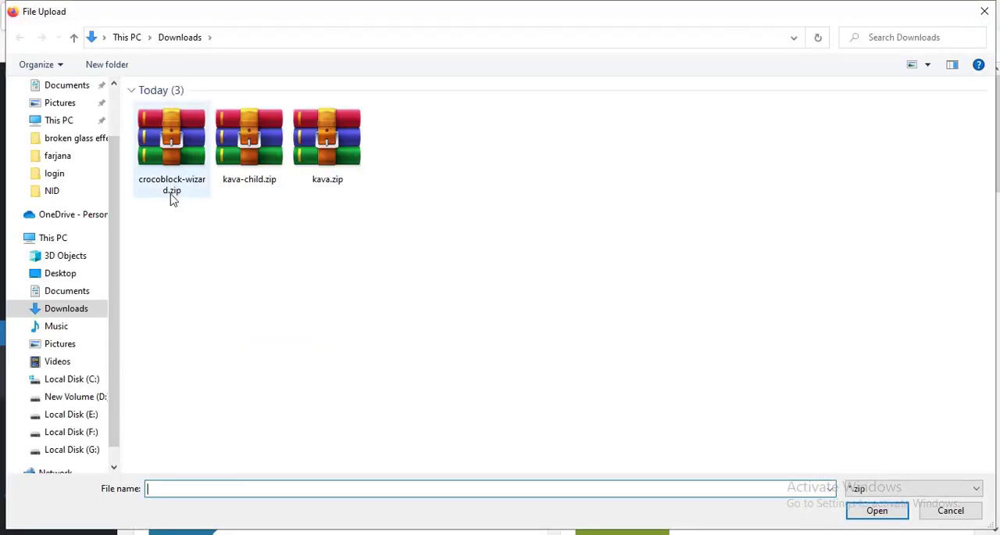
{"action": "left_click", "coordinate": [196, 170]}
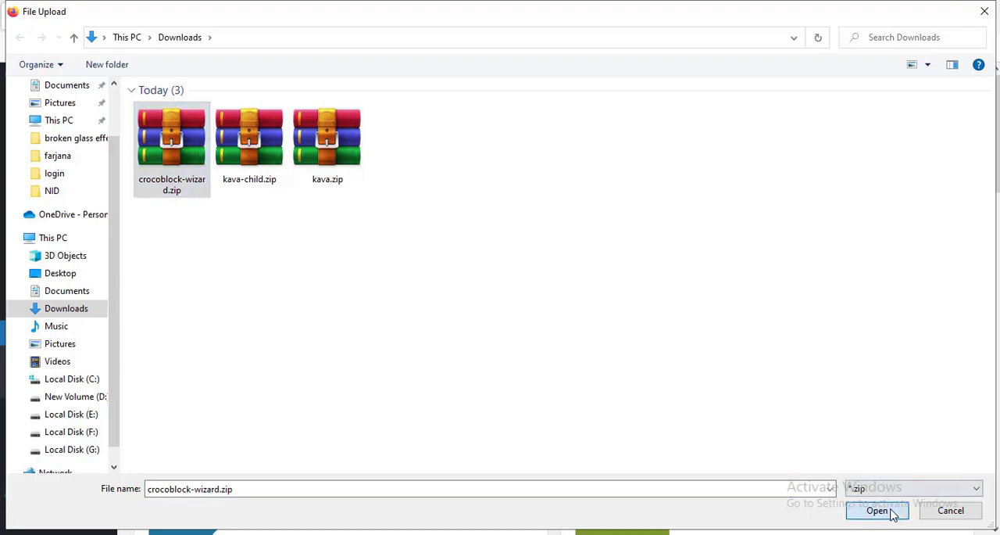
{"action": "left_click", "coordinate": [887, 511]}
{"action": "left_click", "coordinate": [657, 253]}
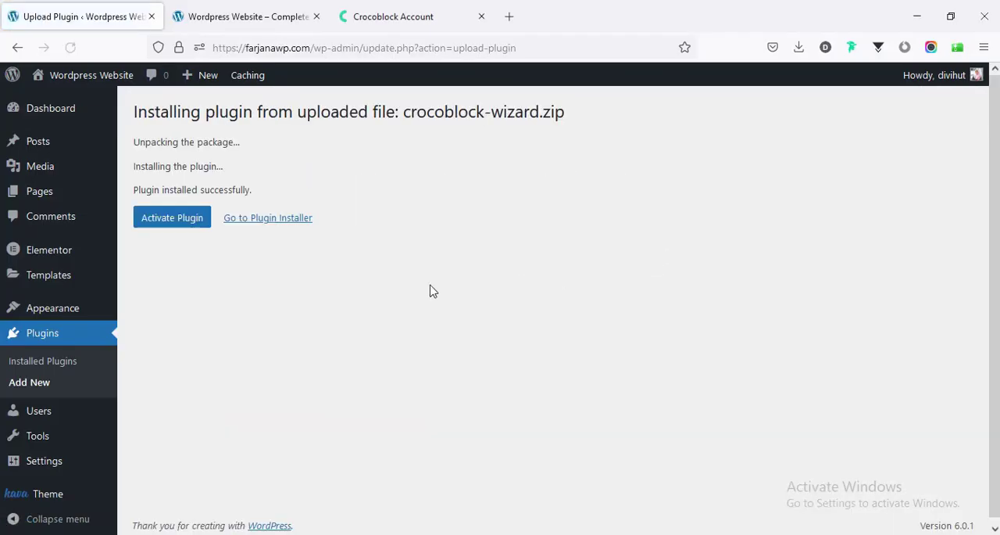
{"action": "left_click", "coordinate": [173, 221]}
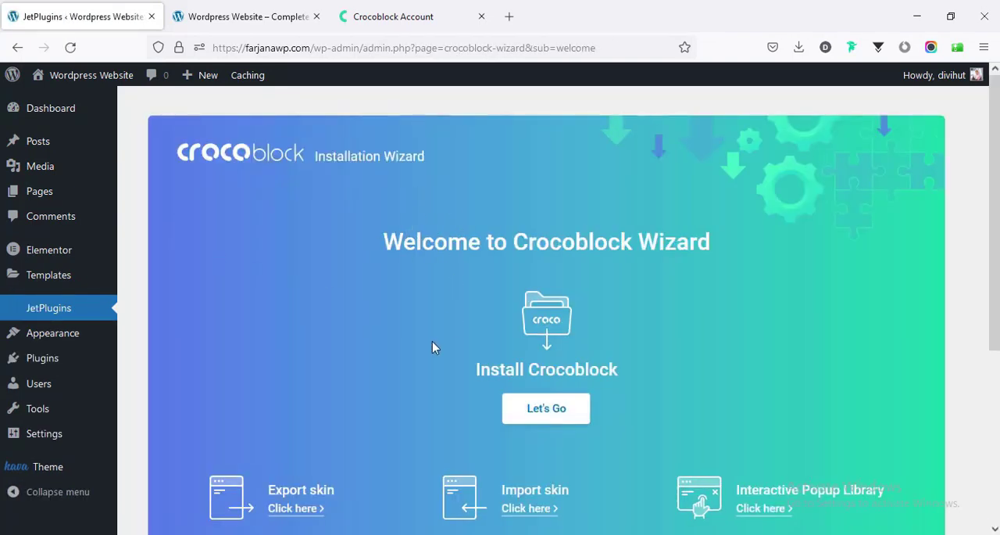
- Start the Crocoblock installation, copy the license key from the Crocoblock account into the wizard's license field, and submit it
{"action": "scroll", "coordinate": [432, 348], "scroll_direction": "down", "scroll_amount": 2}
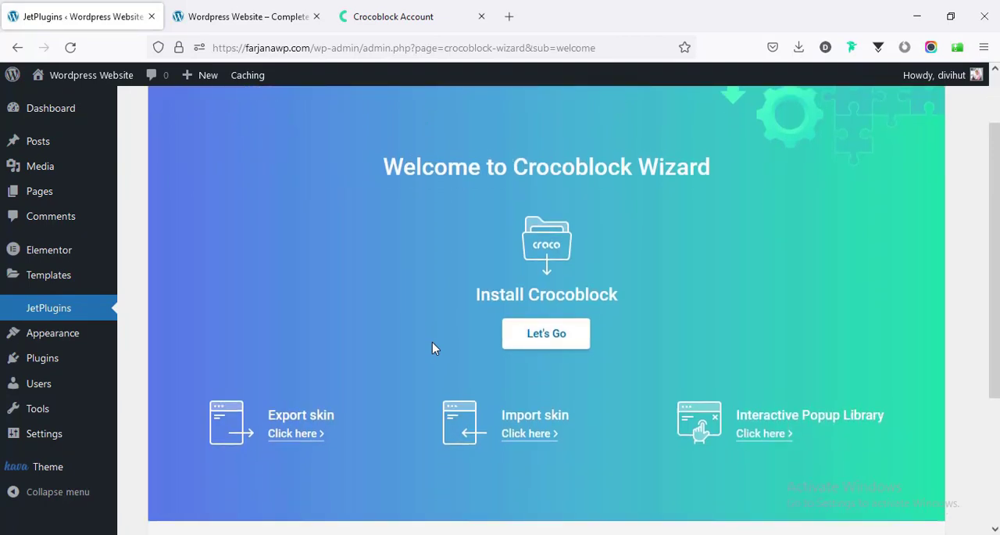
{"action": "left_click", "coordinate": [540, 338]}
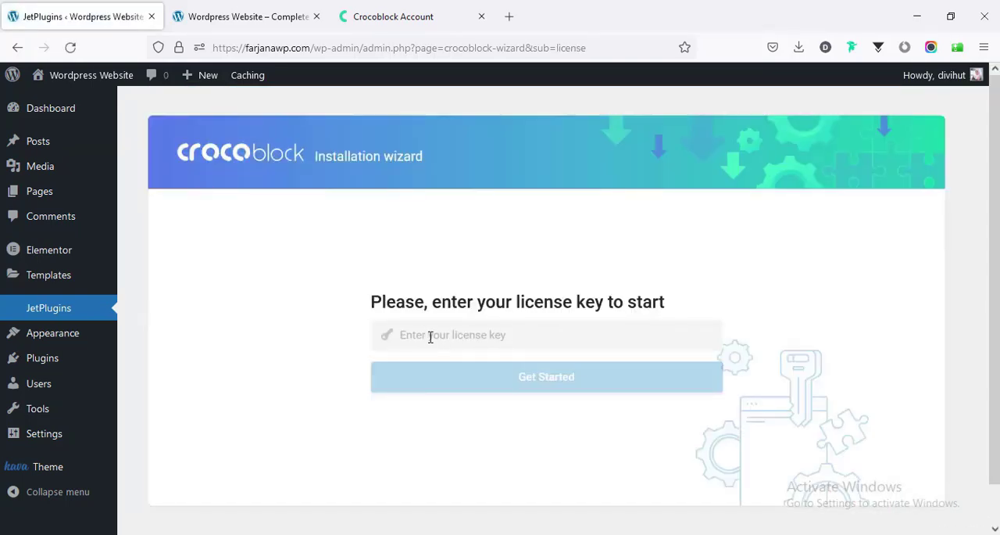
{"action": "left_click", "coordinate": [411, 334]}
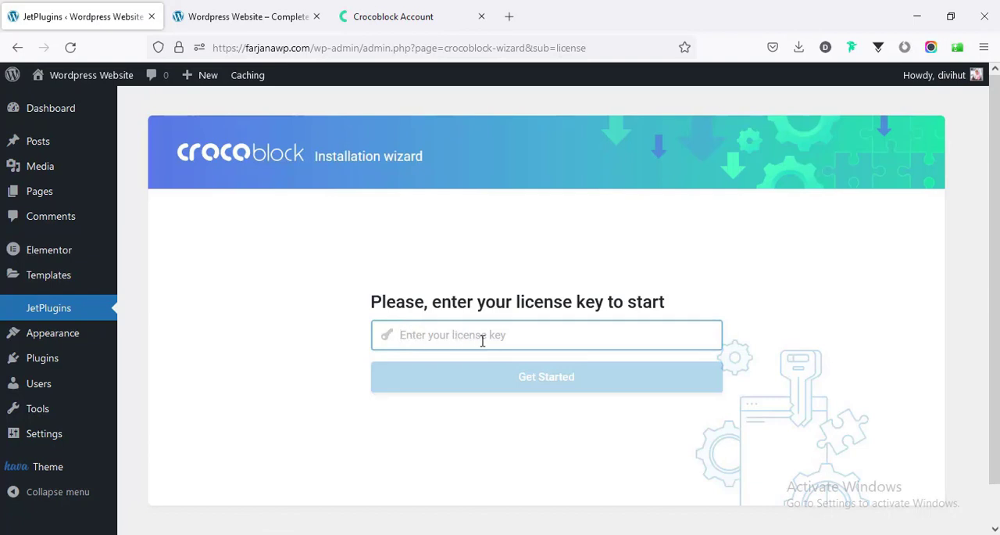
{"action": "left_click", "coordinate": [383, 21]}
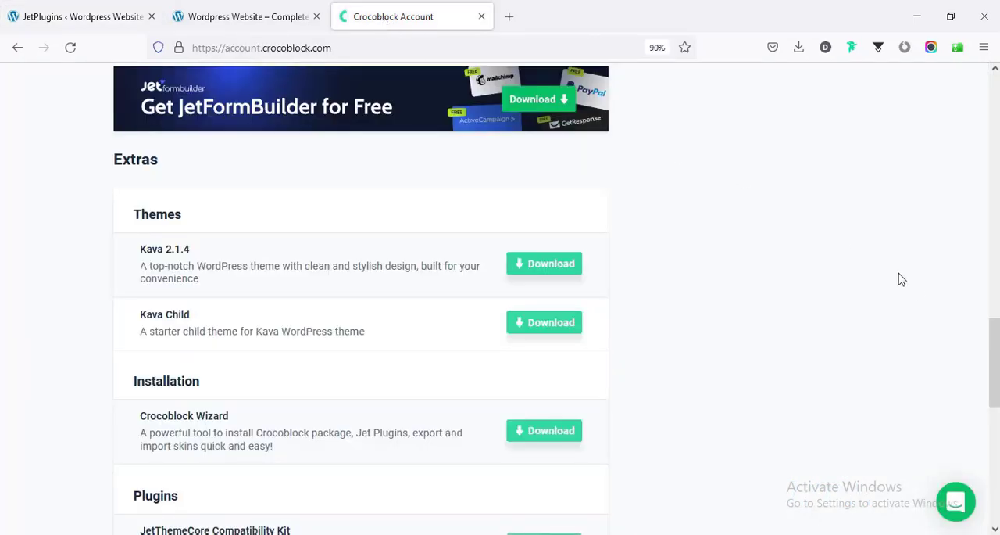
{"action": "left_click_drag", "start_coordinate": [997, 373], "coordinate": [997, 204]}
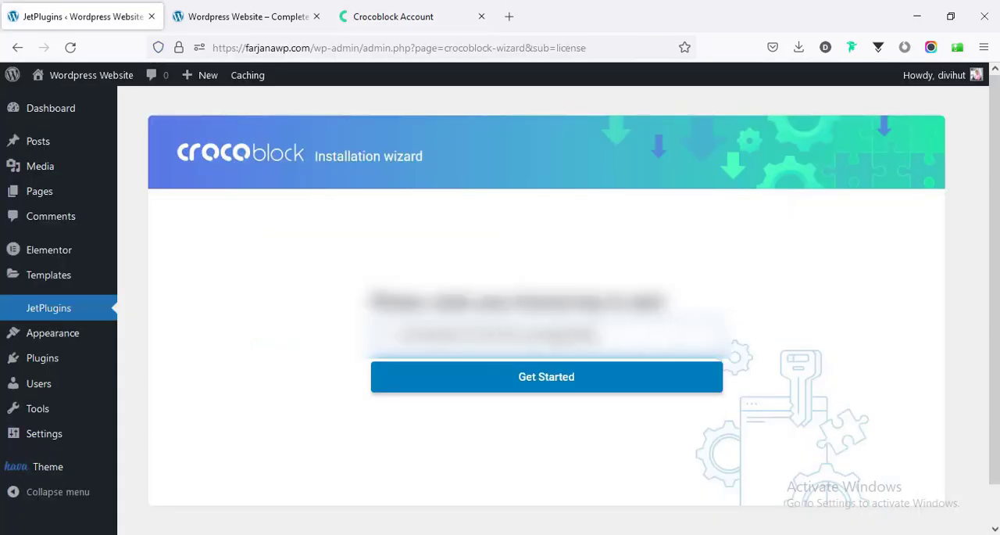
{"action": "left_click", "coordinate": [565, 389]}
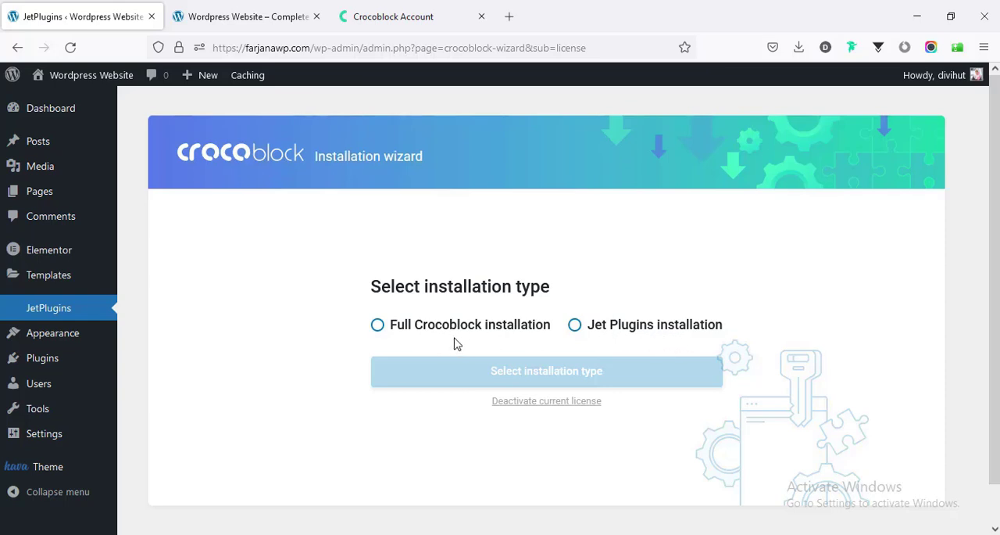
- Choose the full Crocoblock installation and continue with the current theme
{"action": "left_click", "coordinate": [379, 327]}
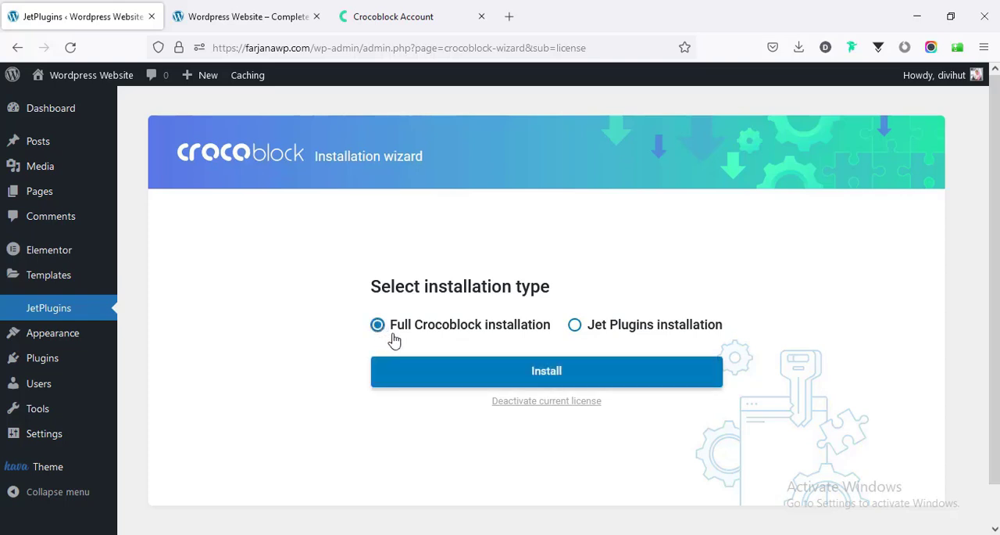
{"action": "left_click", "coordinate": [530, 383]}
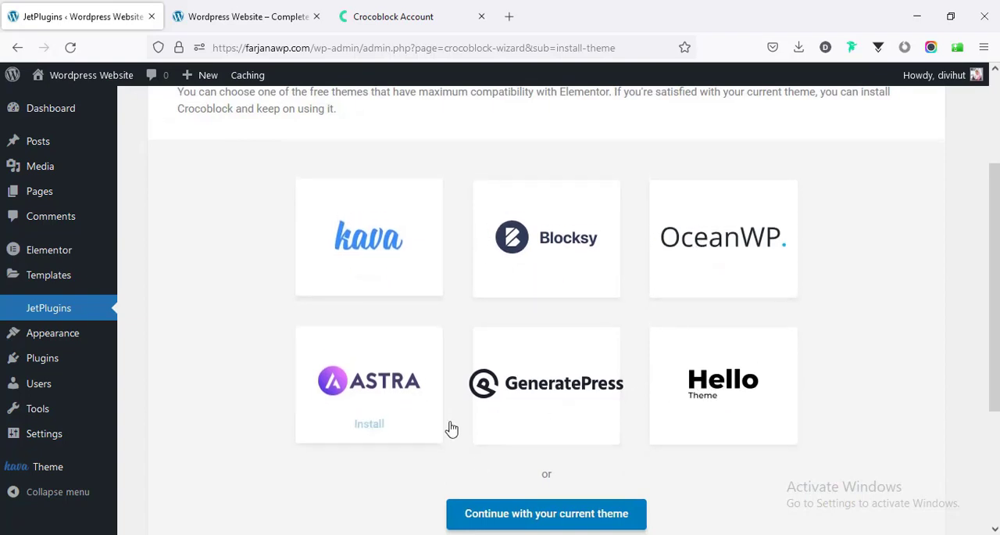
{"action": "left_click", "coordinate": [497, 522]}
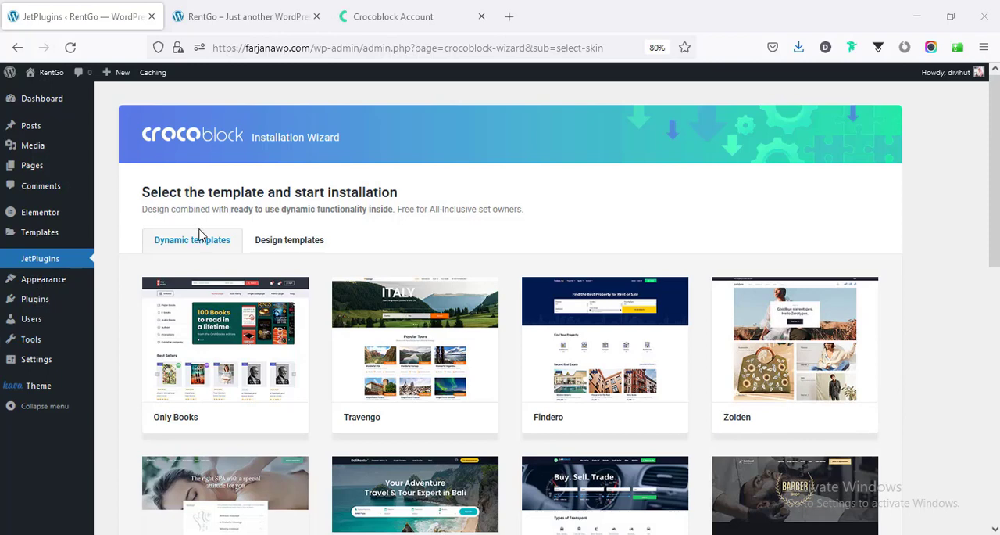
- Compare the design and dynamic templates, start installing the dynamic Travengo template, and install all its required plugins
{"action": "left_click", "coordinate": [276, 249]}
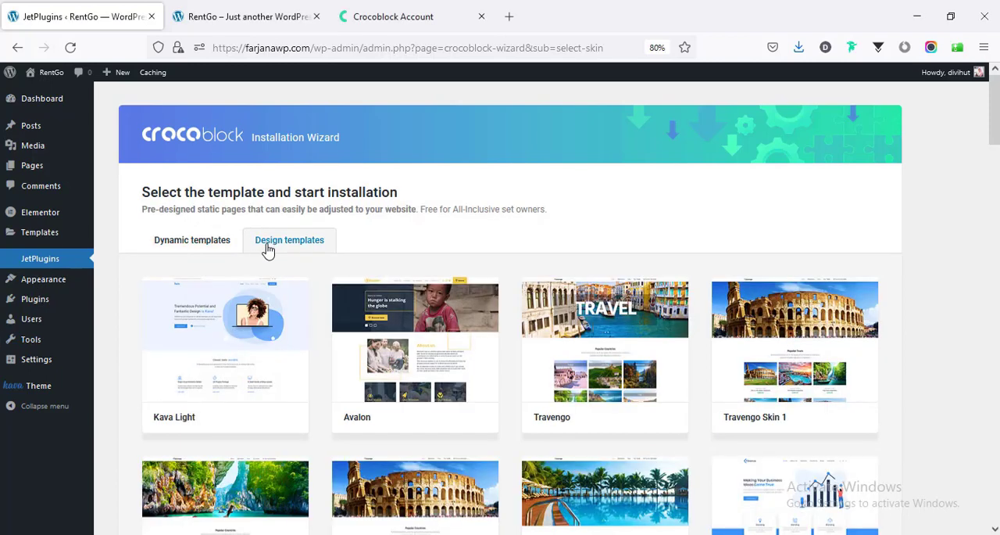
{"action": "left_click", "coordinate": [207, 248]}
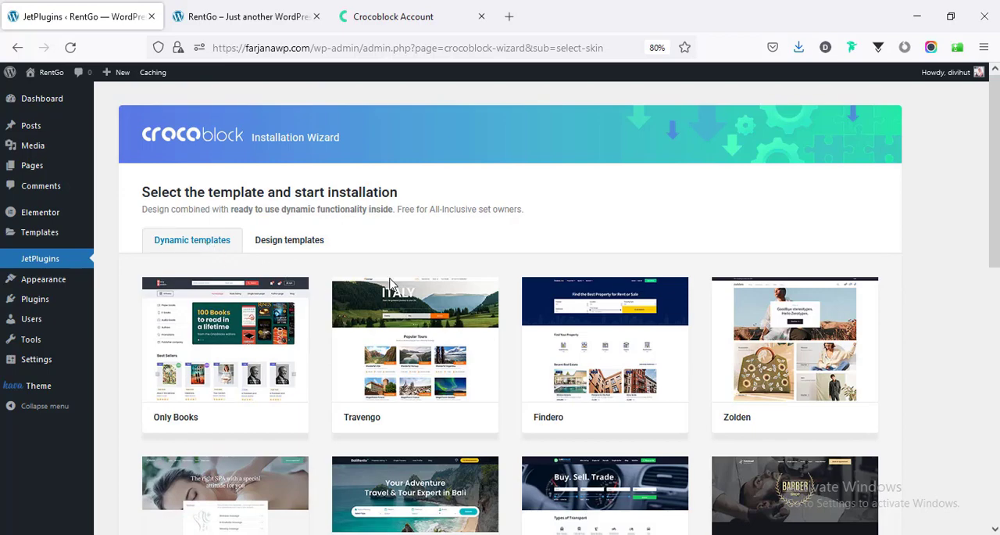
{"action": "mouse_move", "coordinate": [397, 409]}
{"action": "left_click_drag", "start_coordinate": [995, 187], "coordinate": [995, 234]}
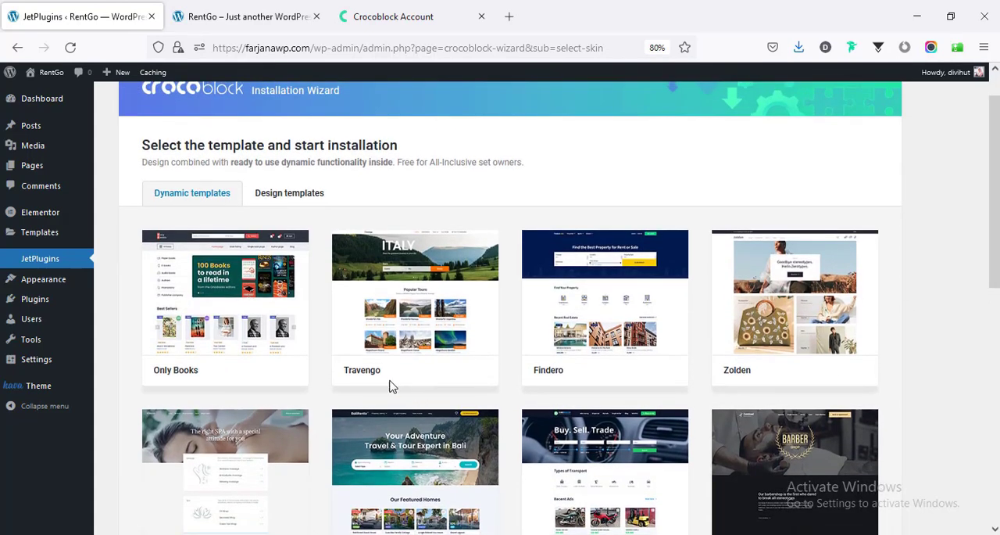
{"action": "mouse_move", "coordinate": [363, 379]}
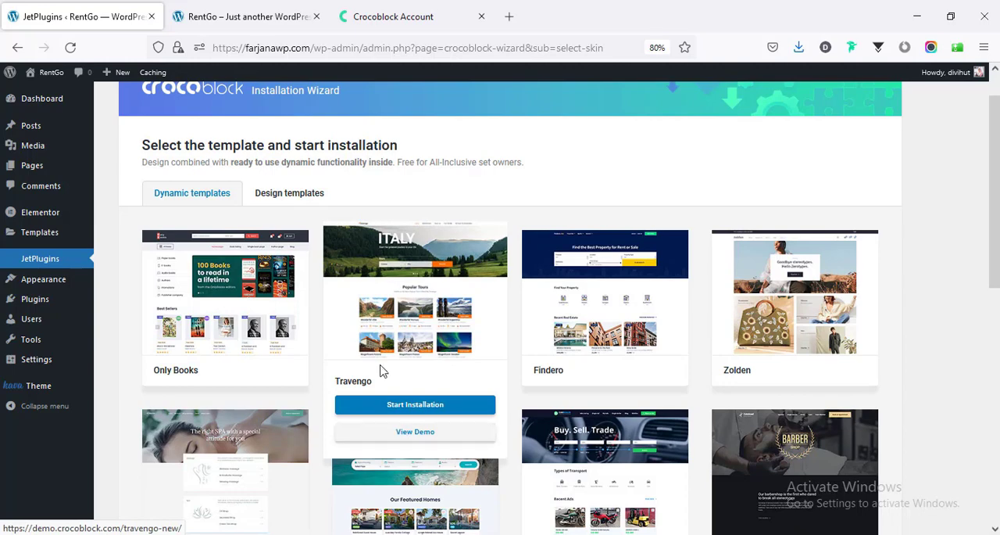
{"action": "left_click", "coordinate": [406, 414]}
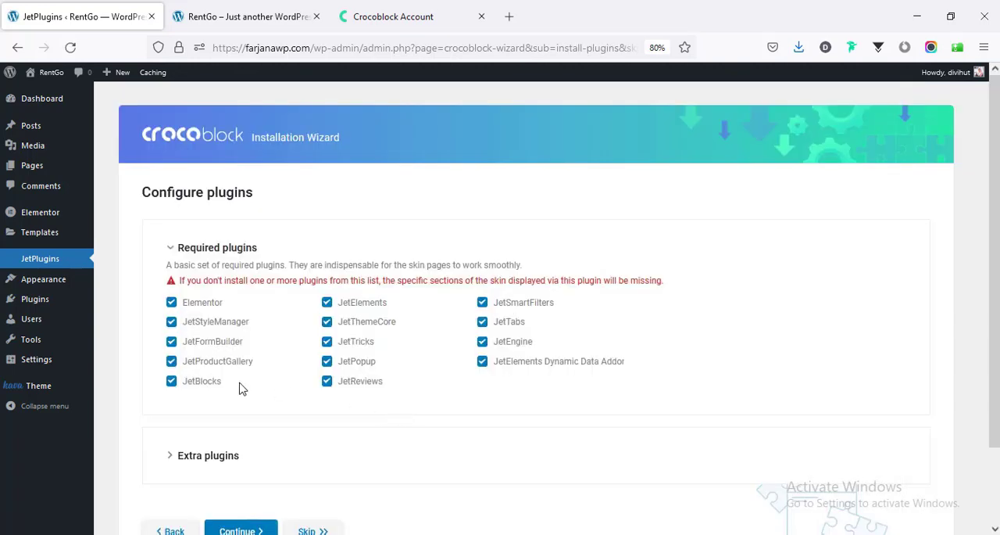
{"action": "scroll", "coordinate": [237, 385], "scroll_direction": "down", "scroll_amount": 2}
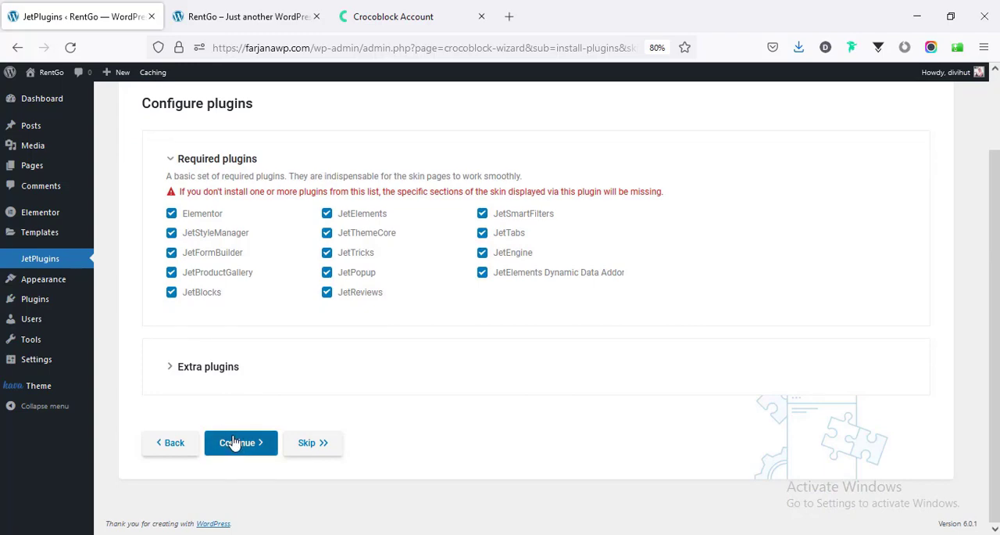
{"action": "left_click", "coordinate": [234, 443]}
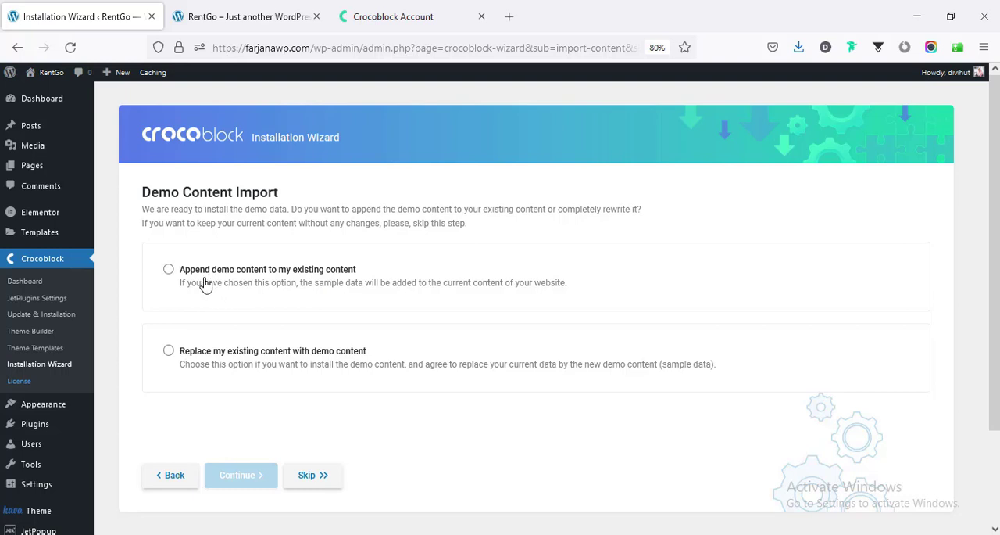
- Import the demo content by appending it to the existing content, and continue past the import summary
{"action": "left_click", "coordinate": [177, 281]}
{"action": "left_click", "coordinate": [254, 486]}
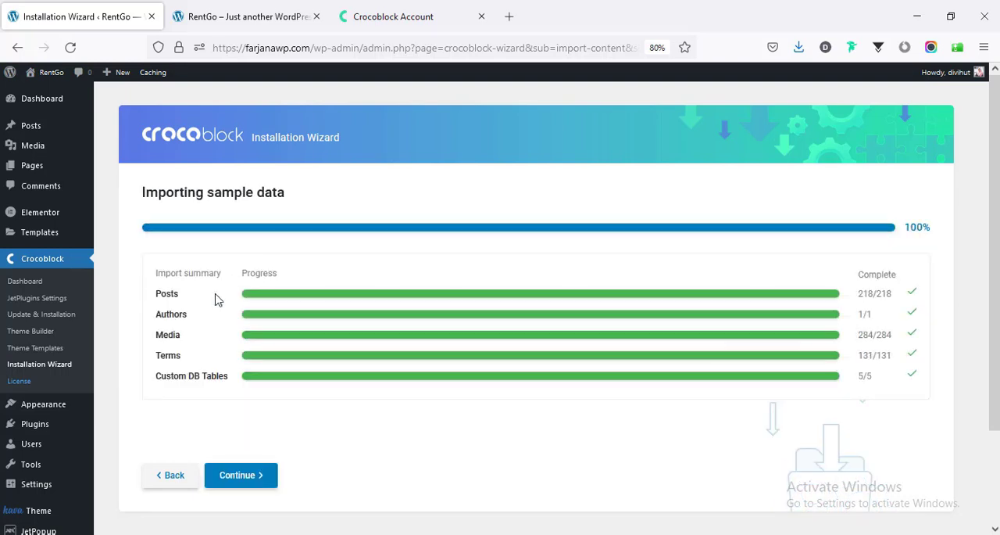
{"action": "left_click", "coordinate": [238, 476]}
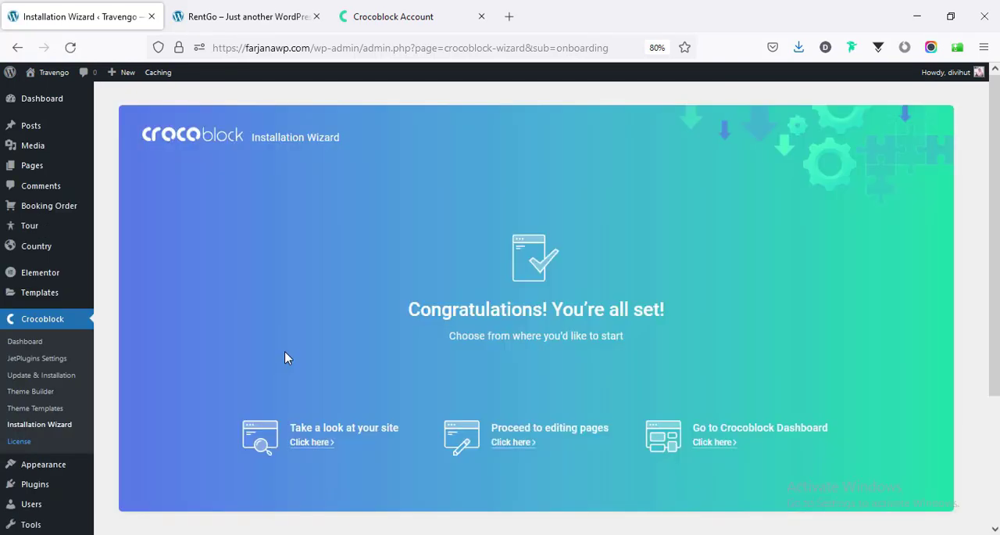
- Reload the site's front page and examine the imported Travengo home page, including the hero slider and Popular Tours
{"action": "scroll", "coordinate": [286, 358], "scroll_direction": "down", "scroll_amount": 3}
{"action": "scroll", "coordinate": [284, 356], "scroll_direction": "up", "scroll_amount": 3}
{"action": "key", "text": "ctrl+Tab"}
{"action": "left_click", "coordinate": [66, 51]}
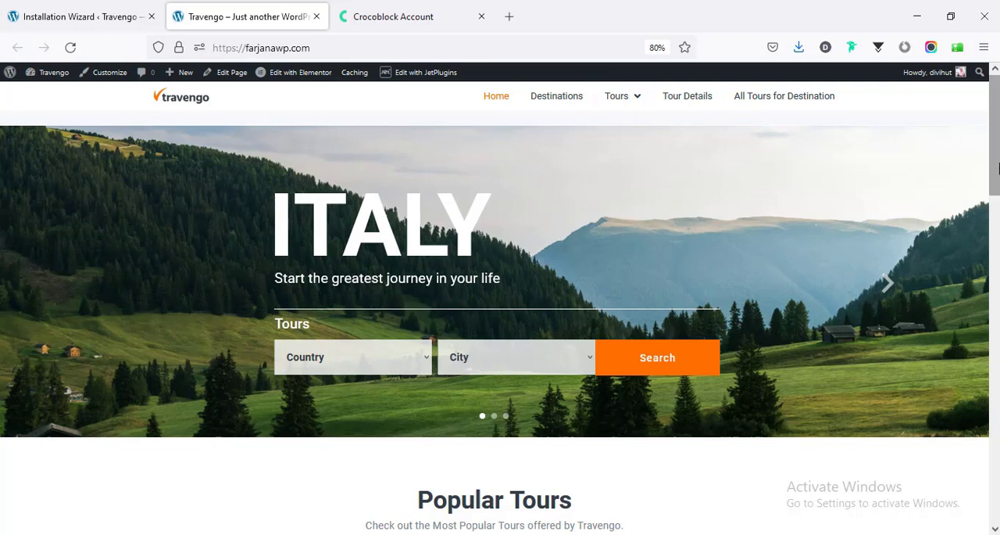
{"action": "scroll", "coordinate": [951, 273], "scroll_direction": "down", "scroll_amount": 5}
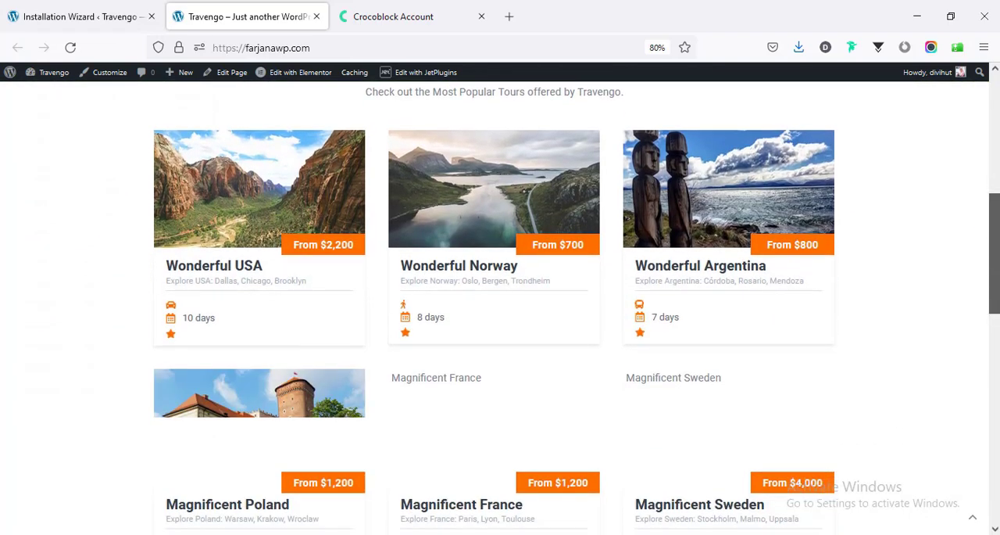
{"action": "scroll", "coordinate": [986, 373], "scroll_direction": "down", "scroll_amount": 4}
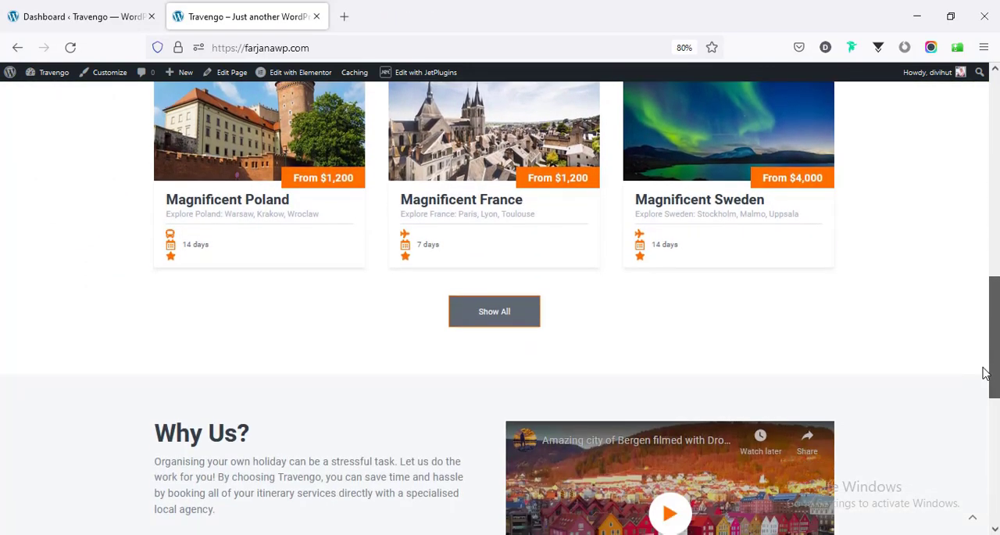
{"action": "left_click_drag", "start_coordinate": [986, 374], "coordinate": [988, 125]}
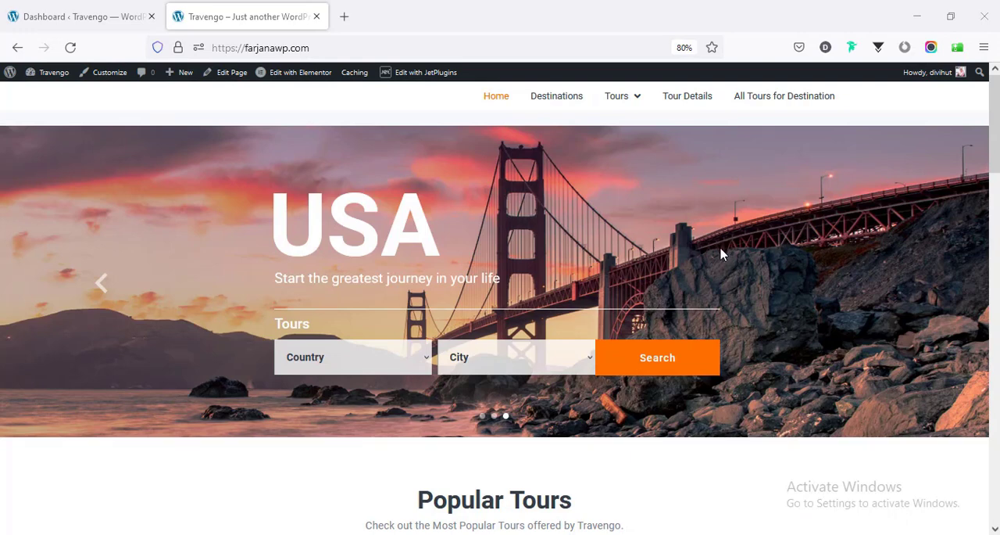
{"action": "left_click_drag", "start_coordinate": [993, 135], "coordinate": [996, 212]}
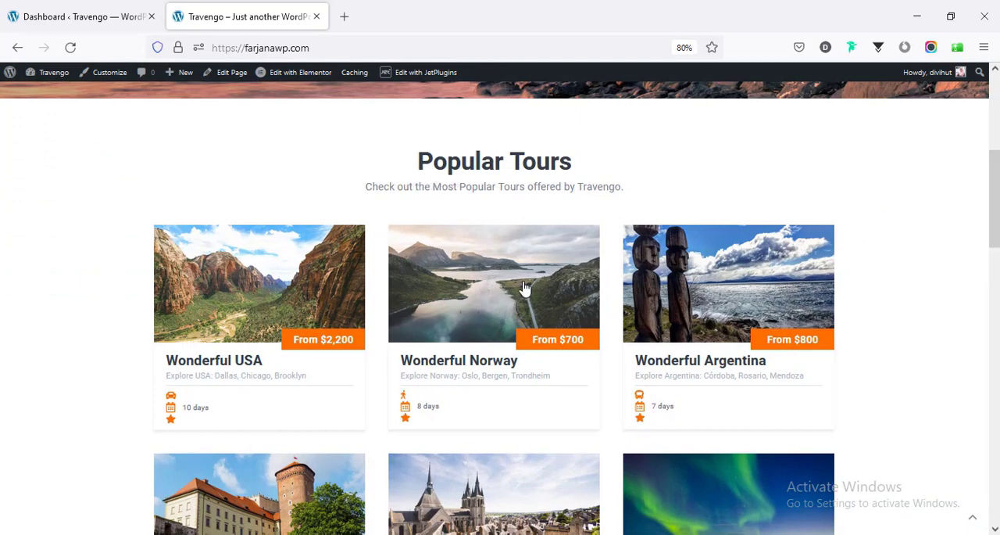
{"action": "scroll", "coordinate": [520, 289], "scroll_direction": "down", "scroll_amount": 3}
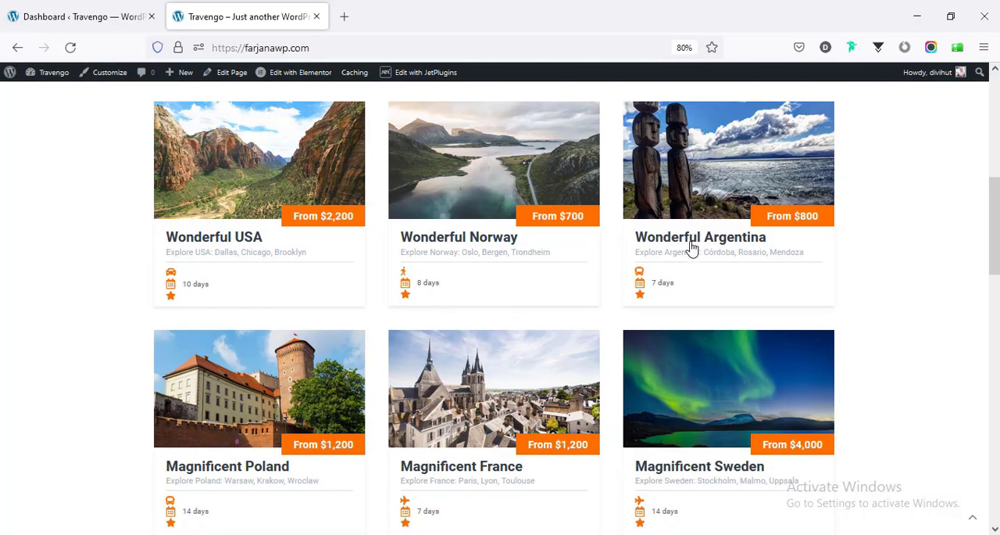
{"action": "scroll", "coordinate": [462, 321], "scroll_direction": "down", "scroll_amount": 4}
{"action": "scroll", "coordinate": [465, 324], "scroll_direction": "up", "scroll_amount": 10}
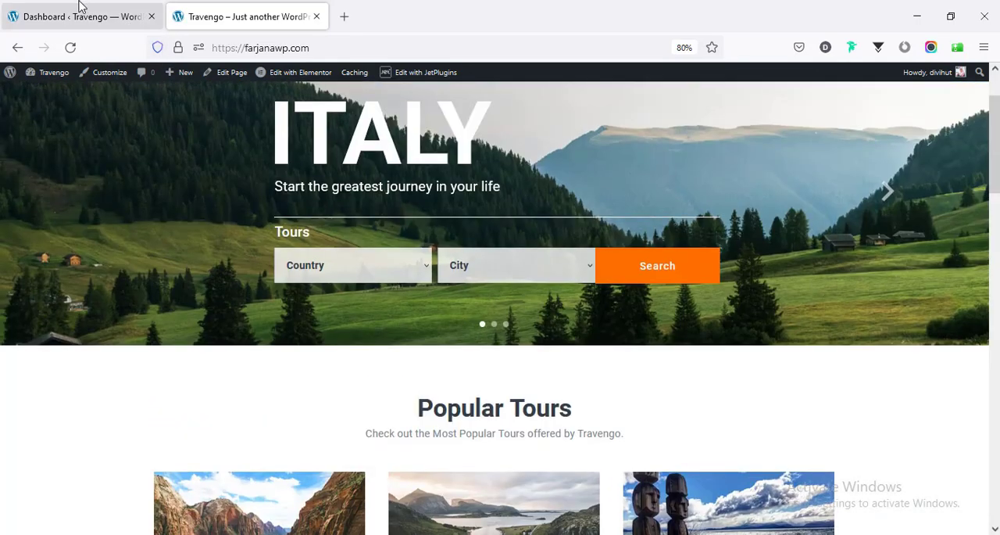
- Open the Tour list in the WordPress admin, select all listed tours and move them to the Trash in bulk
{"action": "left_click", "coordinate": [79, 7]}
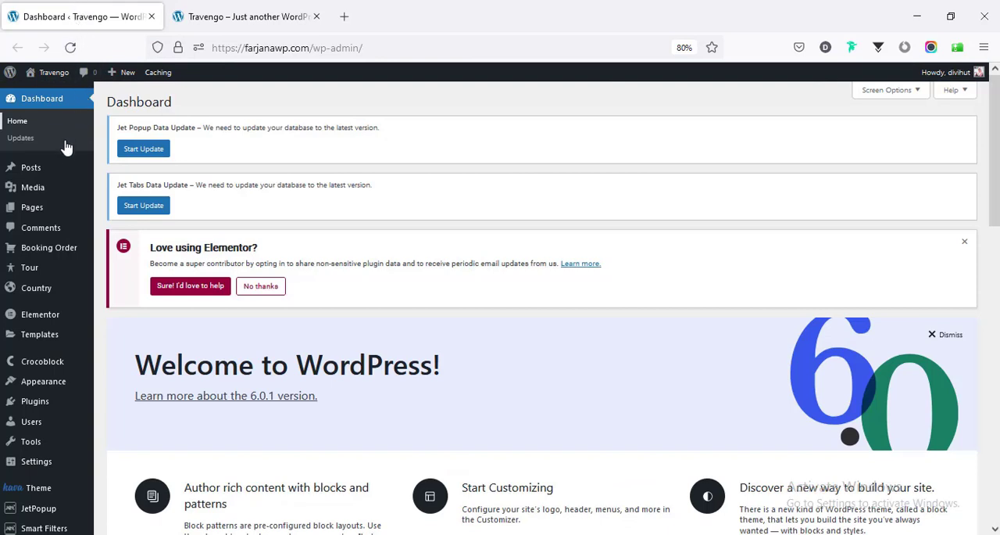
{"action": "mouse_move", "coordinate": [32, 268]}
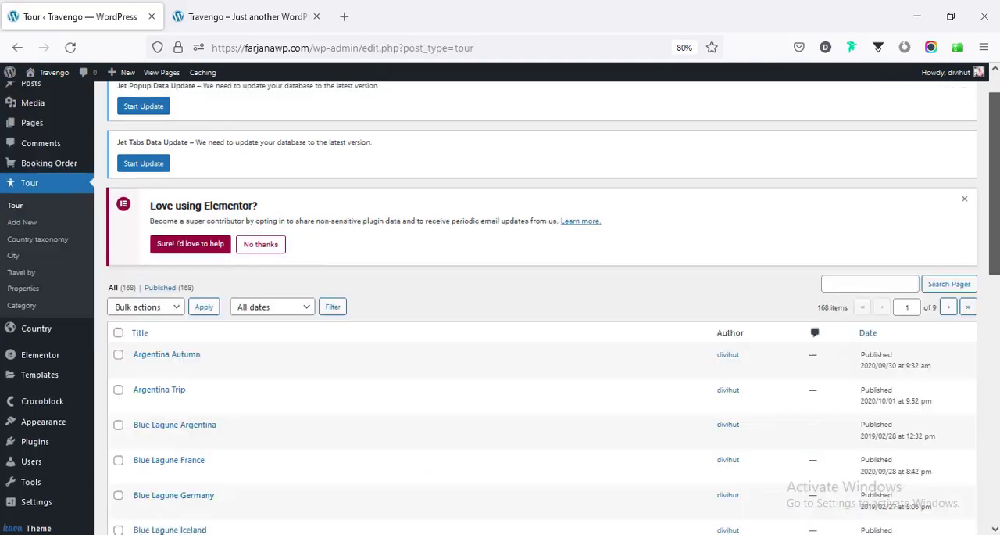
{"action": "mouse_move", "coordinate": [994, 149]}
{"action": "left_mouse_down"}
{"action": "mouse_move", "coordinate": [995, 327]}
{"action": "mouse_move", "coordinate": [995, 156]}
{"action": "left_mouse_up"}
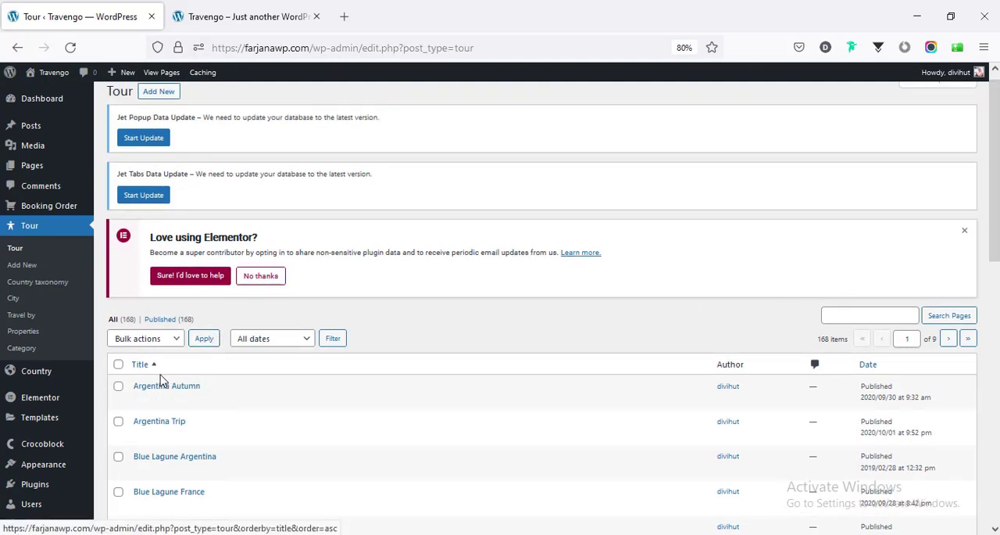
{"action": "left_click", "coordinate": [118, 364]}
{"action": "scroll", "coordinate": [126, 328], "scroll_direction": "down", "scroll_amount": 1}
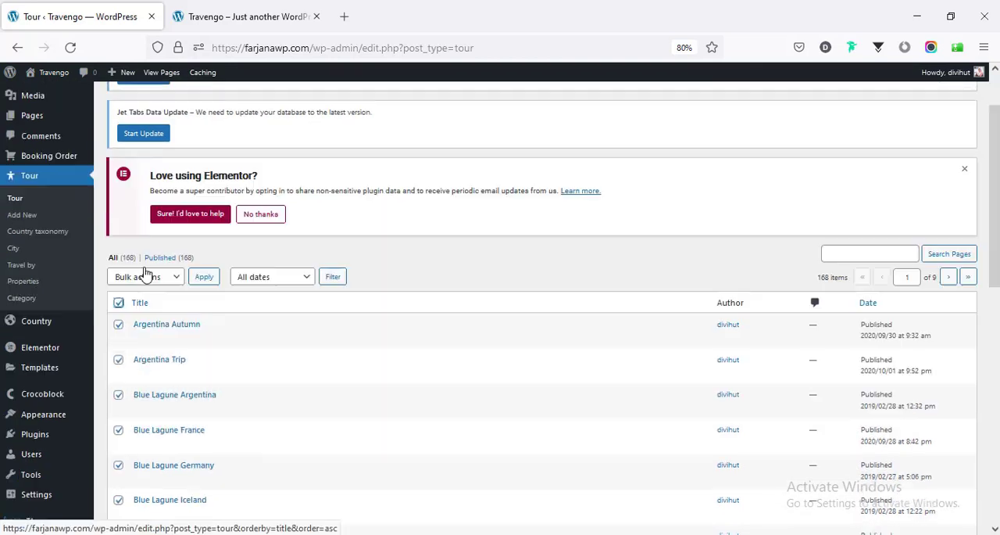
{"action": "left_click", "coordinate": [141, 277]}
{"action": "left_click", "coordinate": [157, 330]}
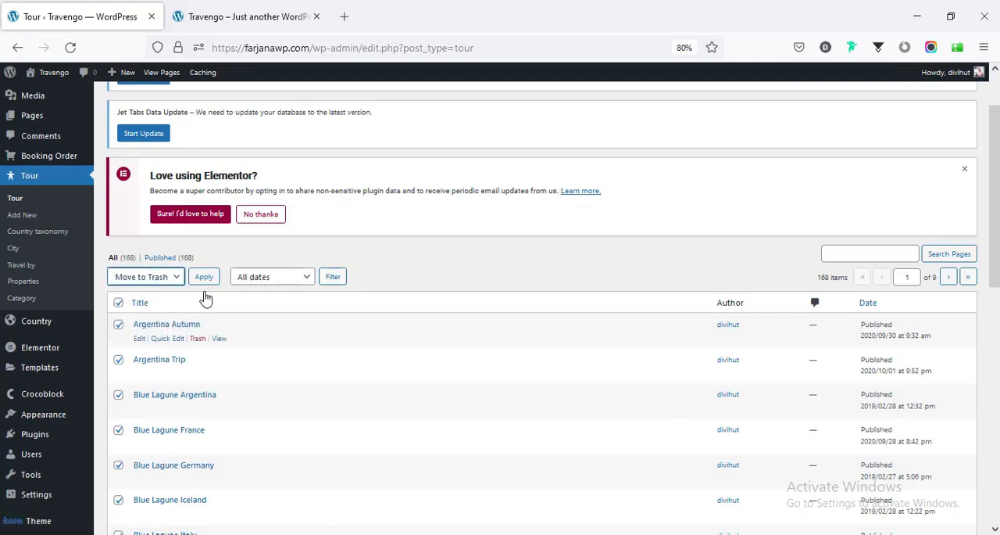
{"action": "left_click", "coordinate": [215, 283]}
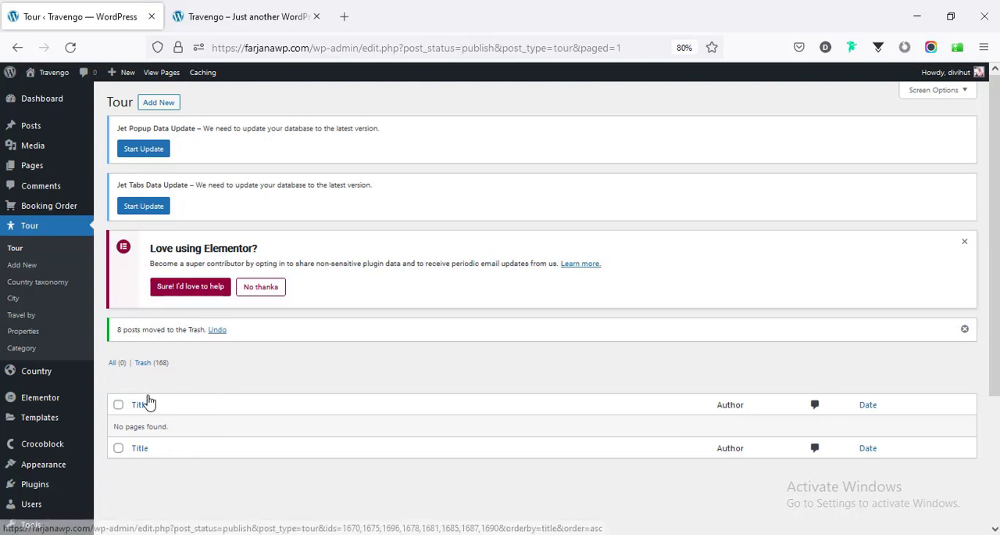
- Add a new tour and title it "Wonderful France"
{"action": "left_click", "coordinate": [163, 109]}
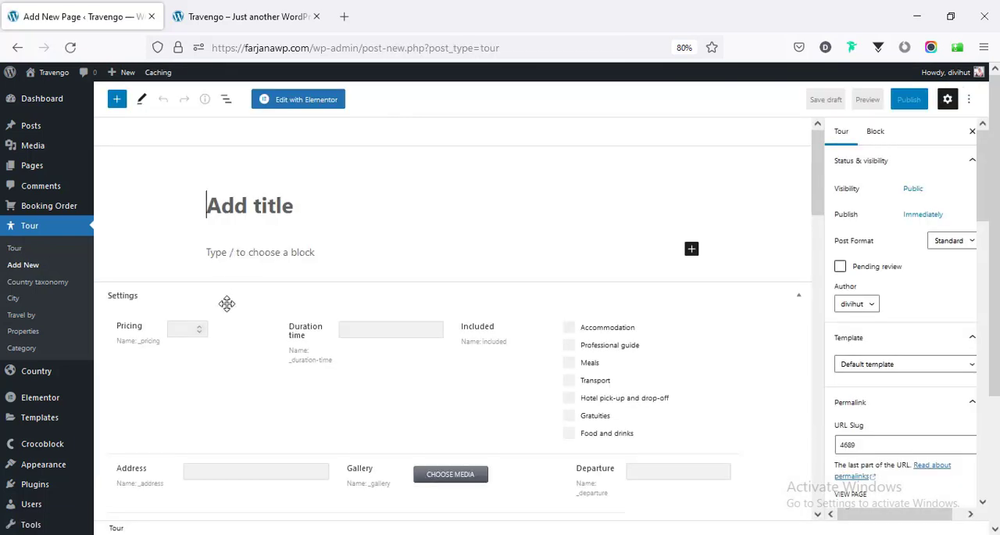
{"action": "scroll", "coordinate": [250, 358], "scroll_direction": "down", "scroll_amount": 5}
{"action": "scroll", "coordinate": [250, 358], "scroll_direction": "up", "scroll_amount": 5}
{"action": "type", "text": "Wonderful France"}
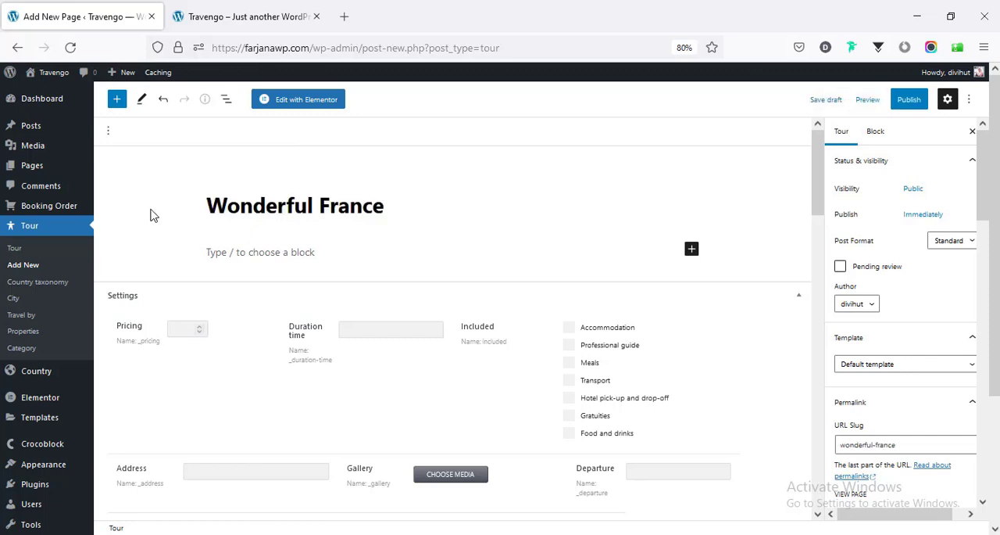
{"action": "left_click", "coordinate": [274, 248]}
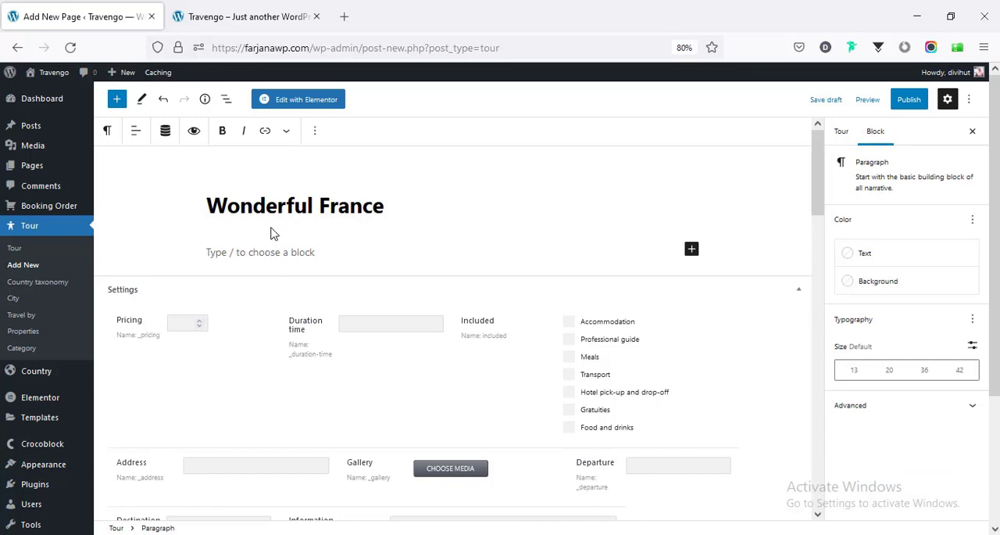
- Set the tour's pricing to 1200 and its duration time to 7
{"action": "scroll", "coordinate": [268, 273], "scroll_direction": "down", "scroll_amount": 1}
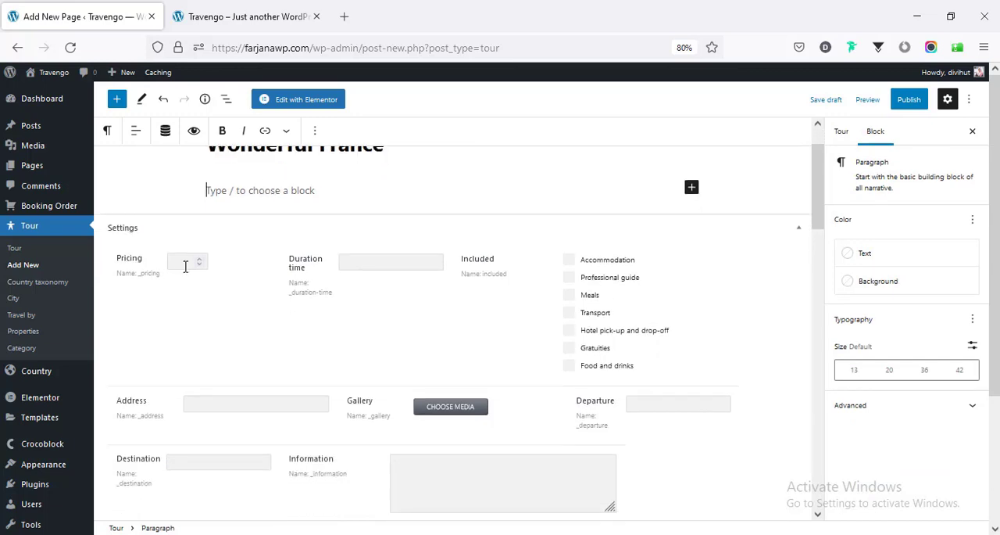
{"action": "left_click", "coordinate": [186, 266]}
{"action": "left_click", "coordinate": [390, 269]}
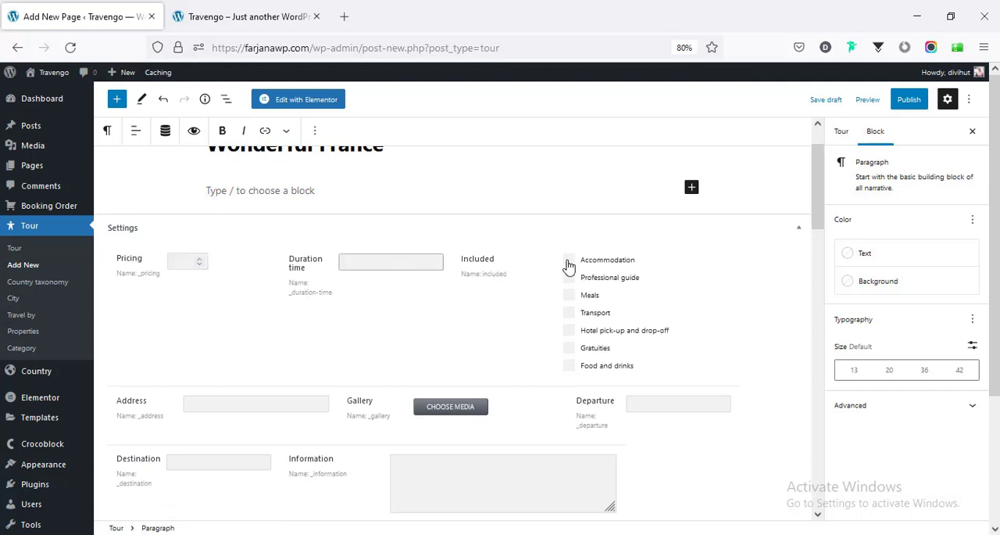
{"action": "left_click", "coordinate": [167, 266]}
{"action": "left_click", "coordinate": [180, 264]}
{"action": "type", "text": "1200"}
{"action": "left_click", "coordinate": [352, 268]}
- Mark Accommodation, Professional guide, Meals, Transport, and Food and drinks as included in the tour
{"action": "left_click", "coordinate": [569, 261]}
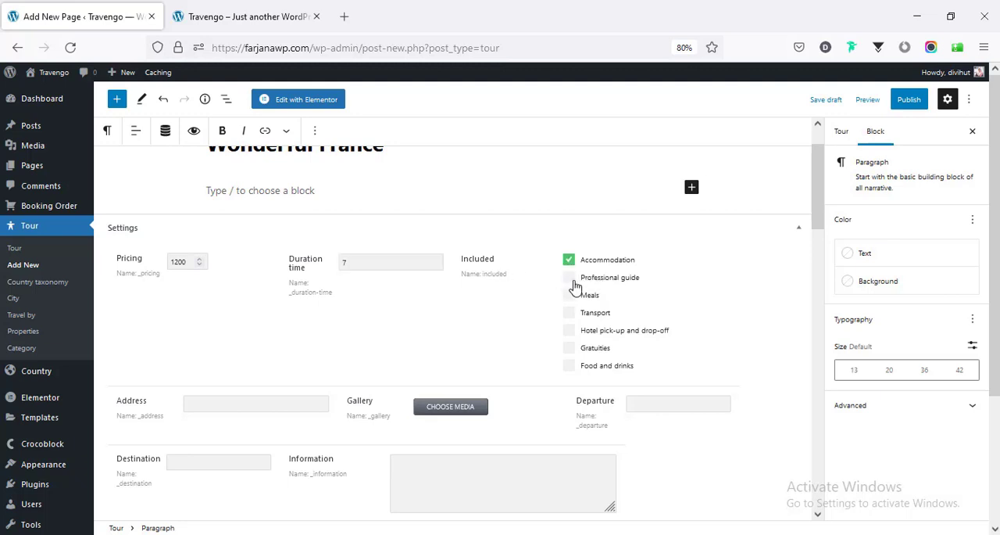
{"action": "left_click", "coordinate": [570, 279]}
{"action": "left_click", "coordinate": [569, 296]}
{"action": "left_click", "coordinate": [570, 312]}
{"action": "left_click", "coordinate": [567, 366]}
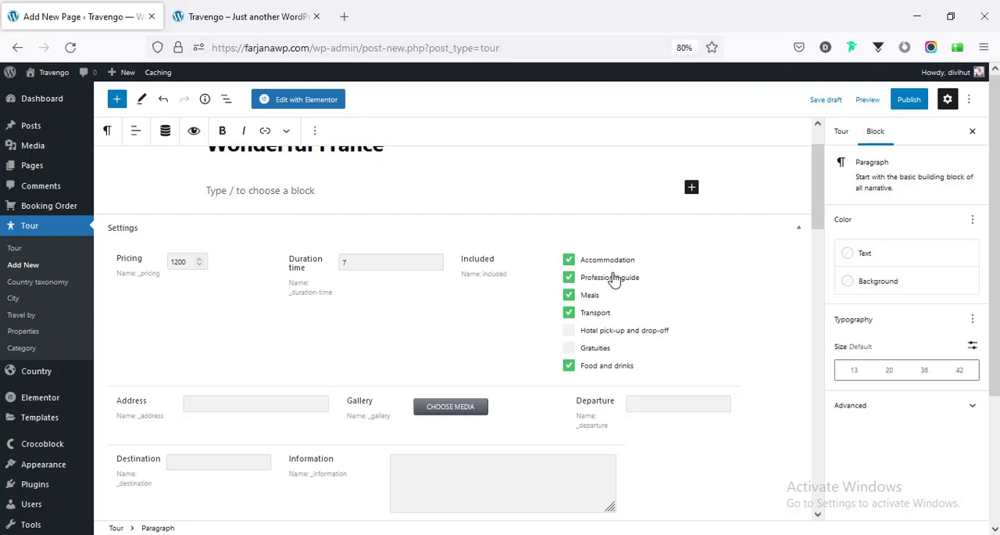
- Open JetEngine's post types list in a separate browser tab and open the Tour post type for editing
{"action": "scroll", "coordinate": [119, 341], "scroll_direction": "down", "scroll_amount": 1}
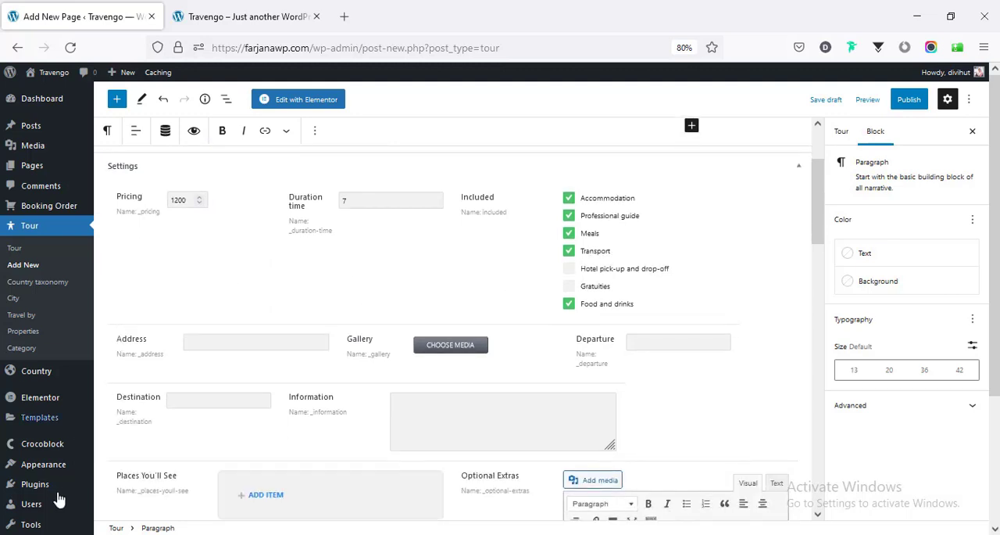
{"action": "mouse_move", "coordinate": [59, 451]}
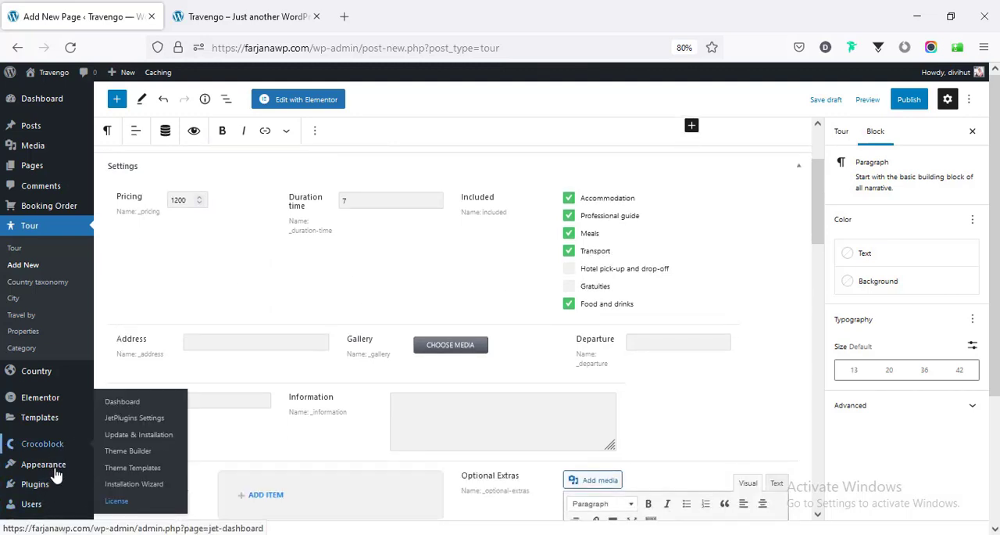
{"action": "scroll", "coordinate": [57, 469], "scroll_direction": "down", "scroll_amount": 3}
{"action": "mouse_move", "coordinate": [50, 480]}
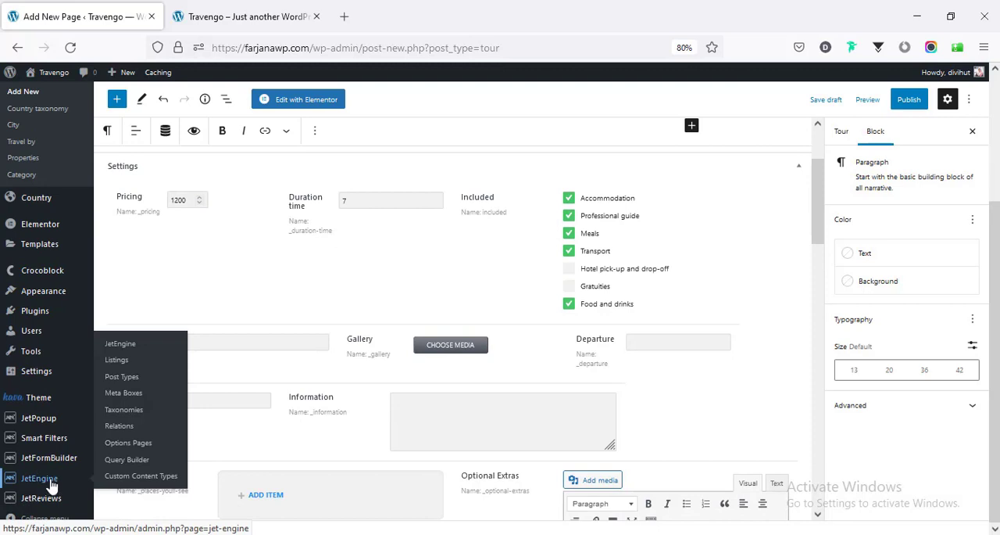
{"action": "middle_click", "coordinate": [122, 378]}
{"action": "left_click", "coordinate": [223, 7]}
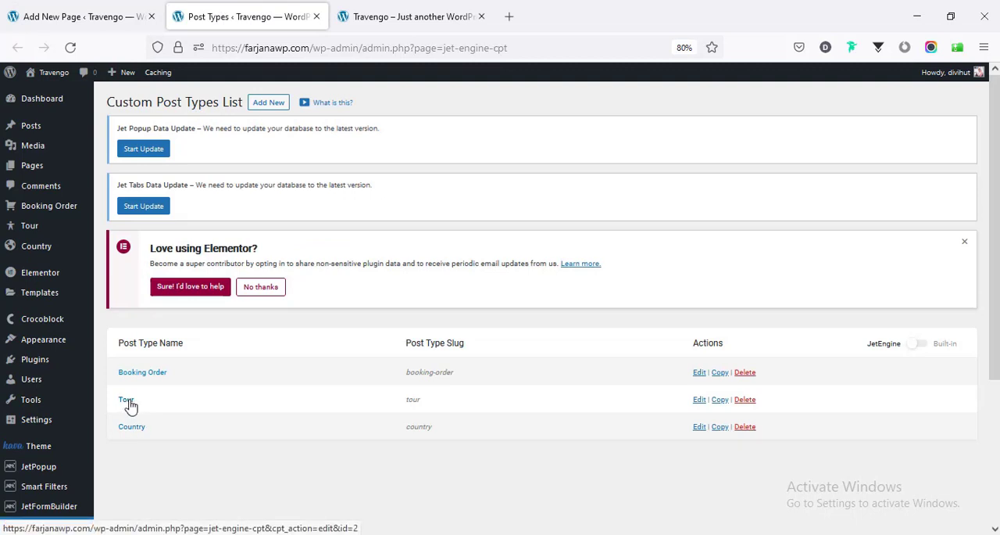
{"action": "left_click", "coordinate": [700, 401]}
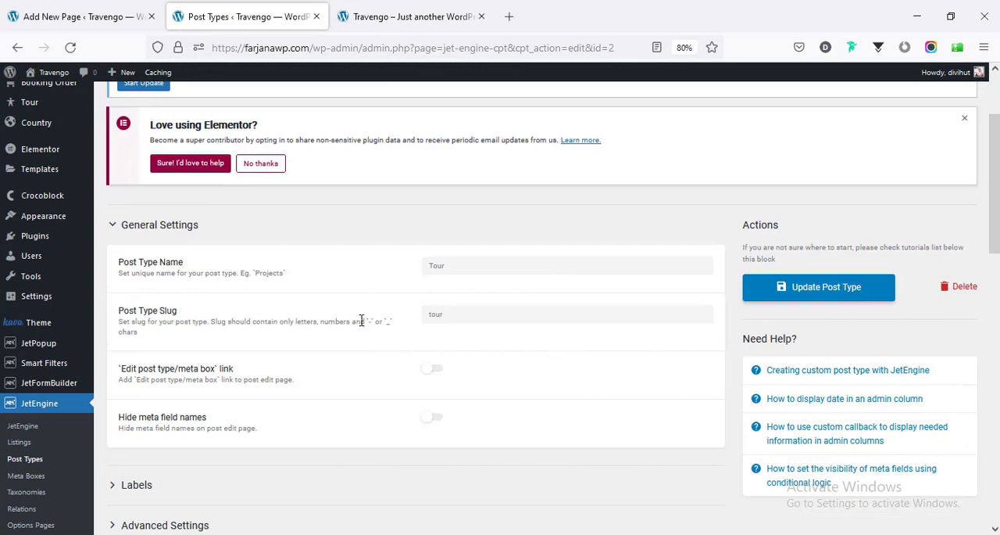
- Examine the Tour post type's meta fields and the Pricing field's settings, and close the post type tab
{"action": "scroll", "coordinate": [482, 307], "scroll_direction": "down", "scroll_amount": 4}
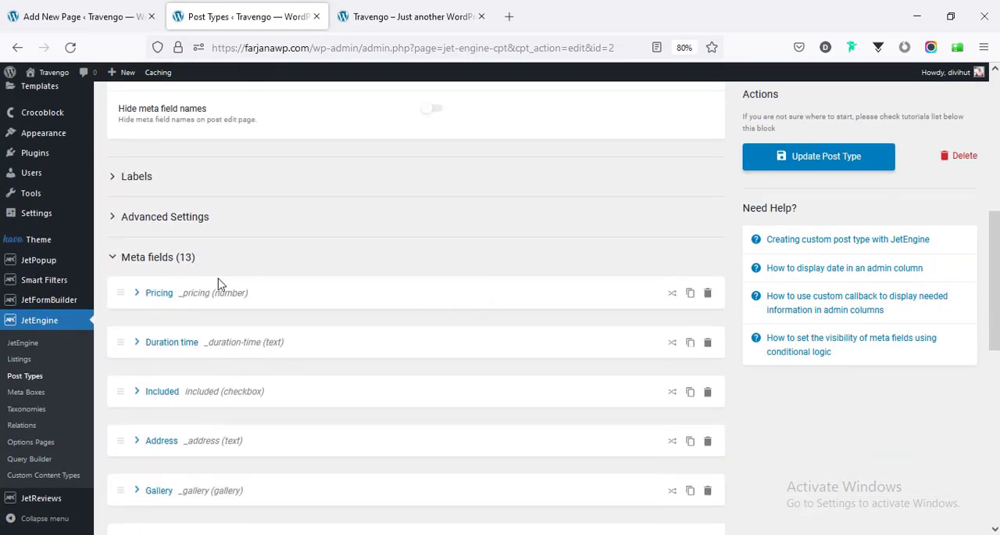
{"action": "scroll", "coordinate": [211, 283], "scroll_direction": "down", "scroll_amount": 1}
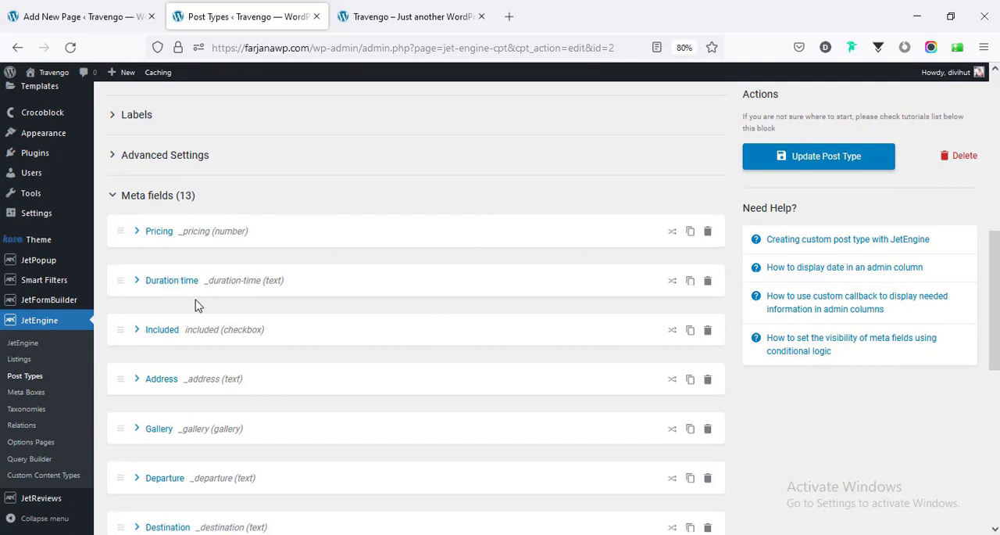
{"action": "scroll", "coordinate": [198, 345], "scroll_direction": "down", "scroll_amount": 5}
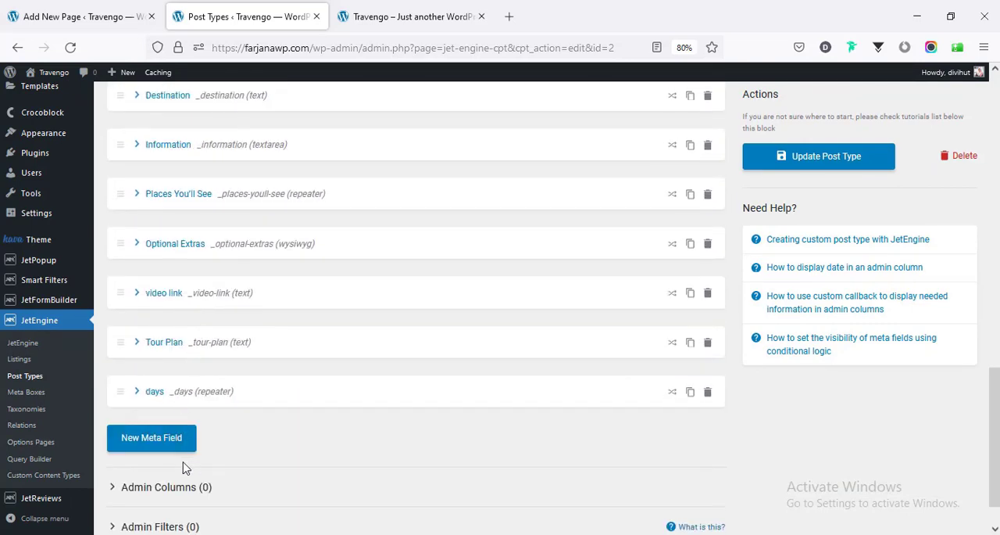
{"action": "scroll", "coordinate": [276, 422], "scroll_direction": "up", "scroll_amount": 6}
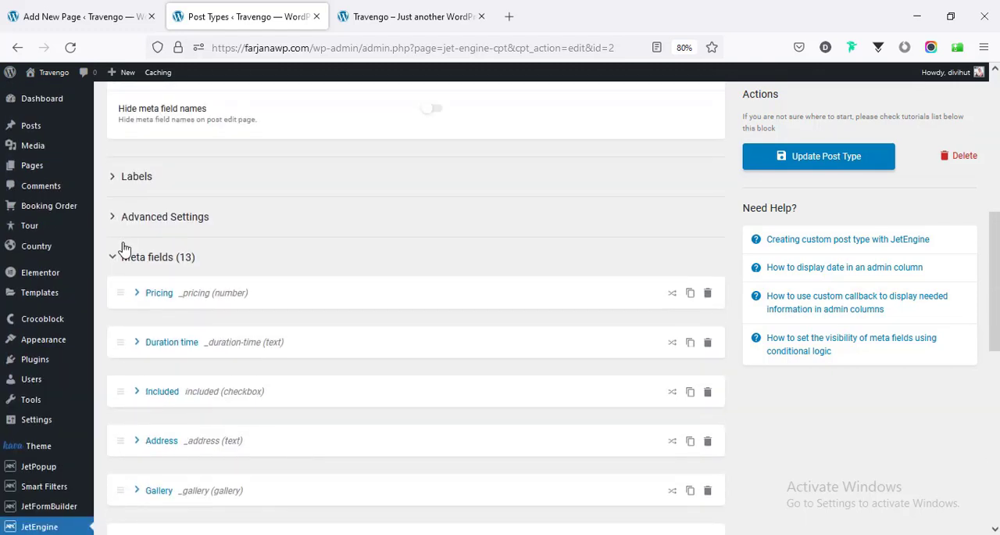
{"action": "left_click", "coordinate": [157, 297]}
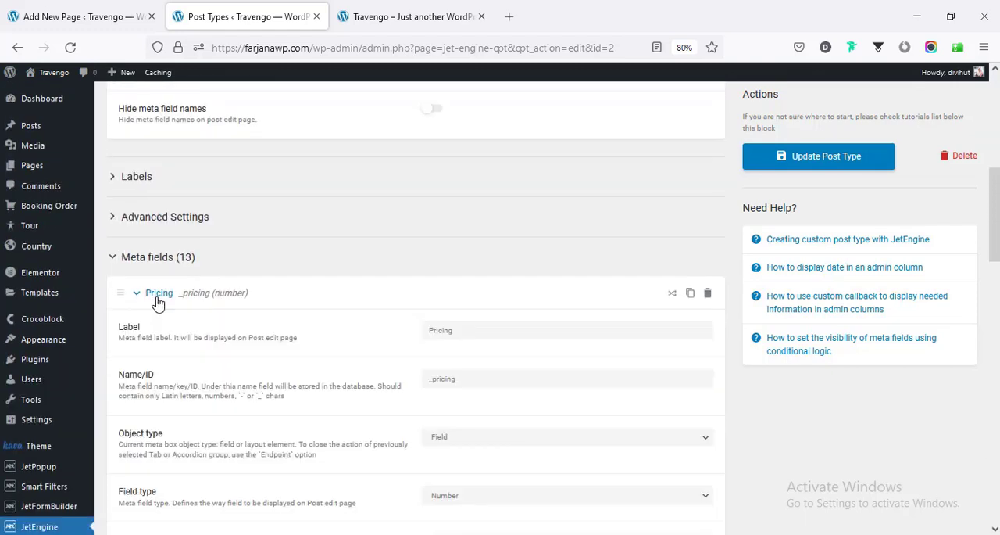
{"action": "scroll", "coordinate": [221, 313], "scroll_direction": "down", "scroll_amount": 3}
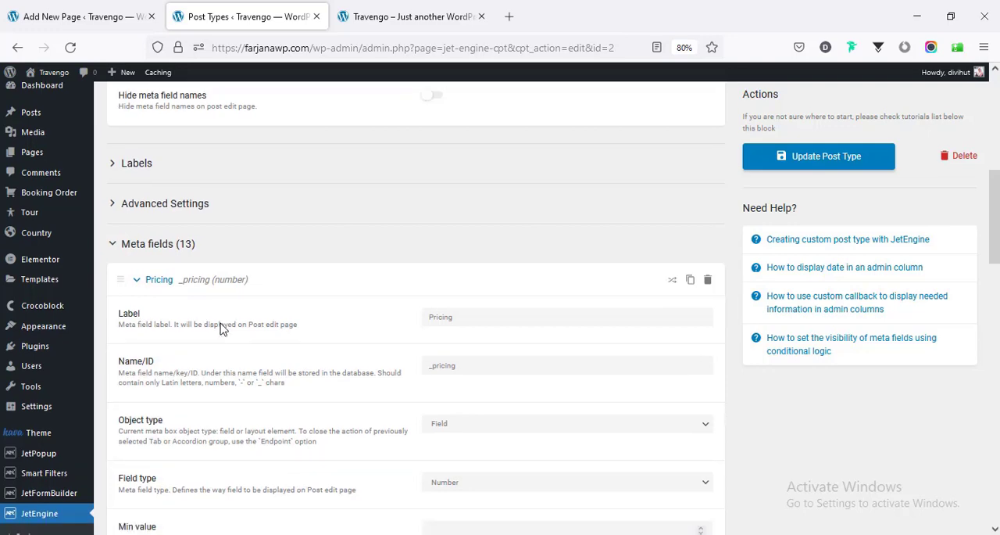
{"action": "scroll", "coordinate": [224, 327], "scroll_direction": "up", "scroll_amount": 2}
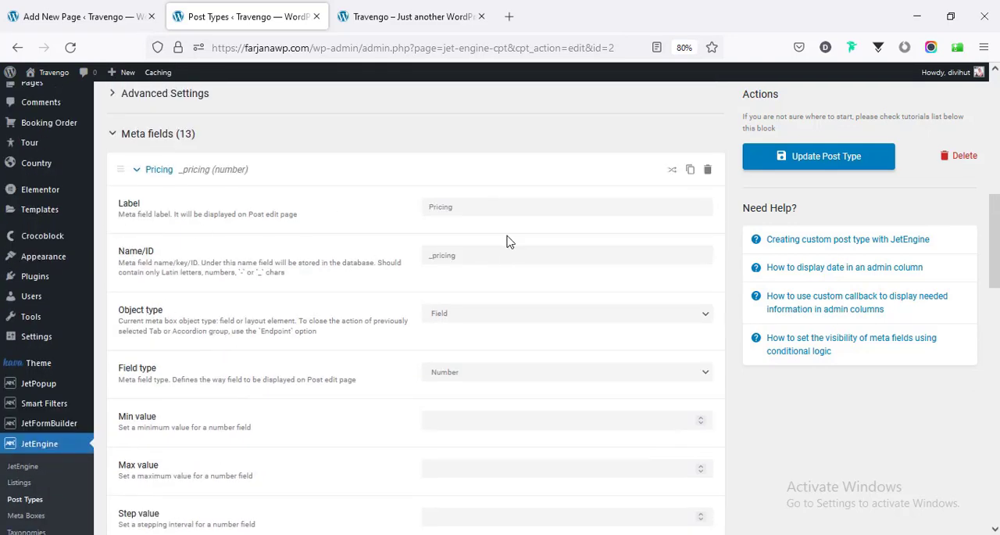
{"action": "scroll", "coordinate": [500, 357], "scroll_direction": "down", "scroll_amount": 3}
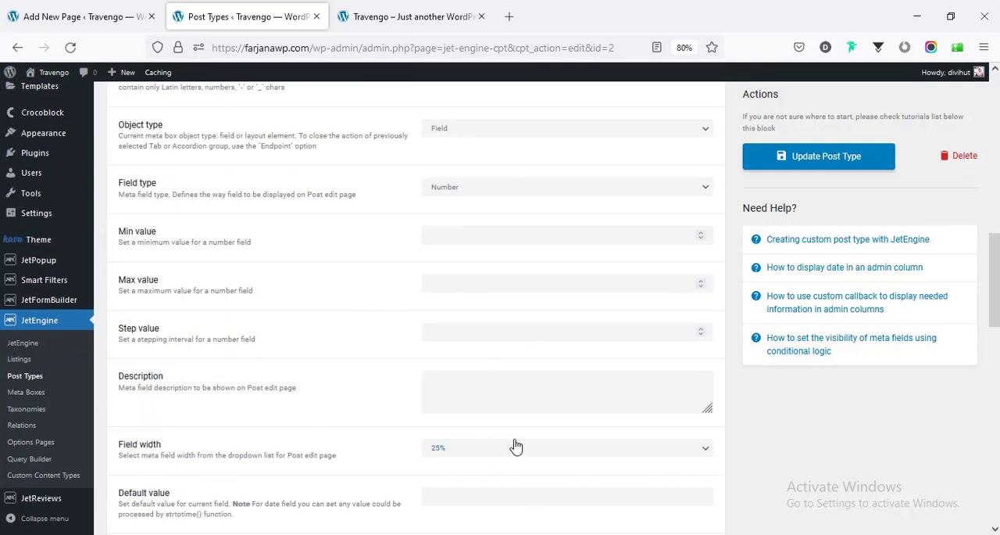
{"action": "scroll", "coordinate": [516, 447], "scroll_direction": "down", "scroll_amount": 5}
{"action": "scroll", "coordinate": [341, 321], "scroll_direction": "up", "scroll_amount": 1}
{"action": "scroll", "coordinate": [340, 325], "scroll_direction": "up", "scroll_amount": 15}
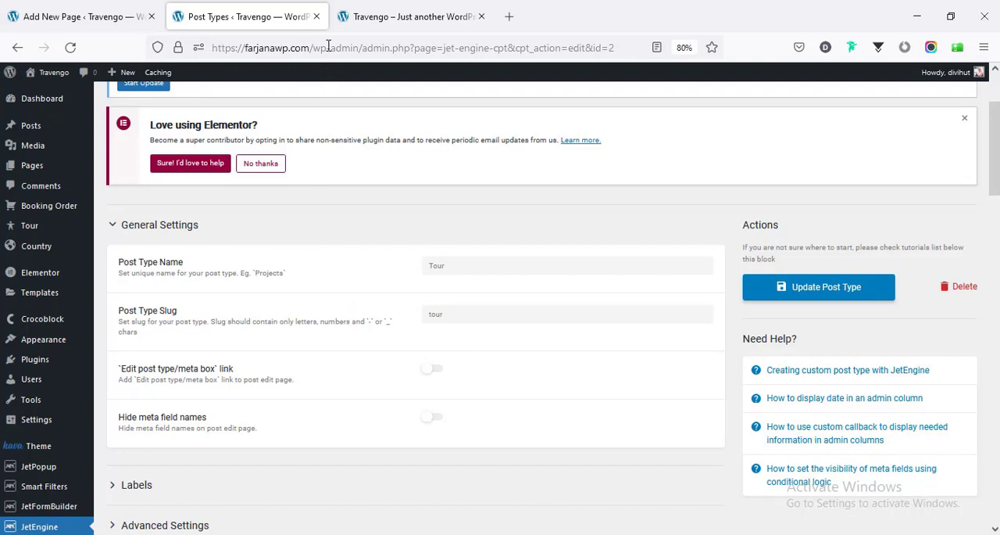
{"action": "left_click", "coordinate": [316, 17]}
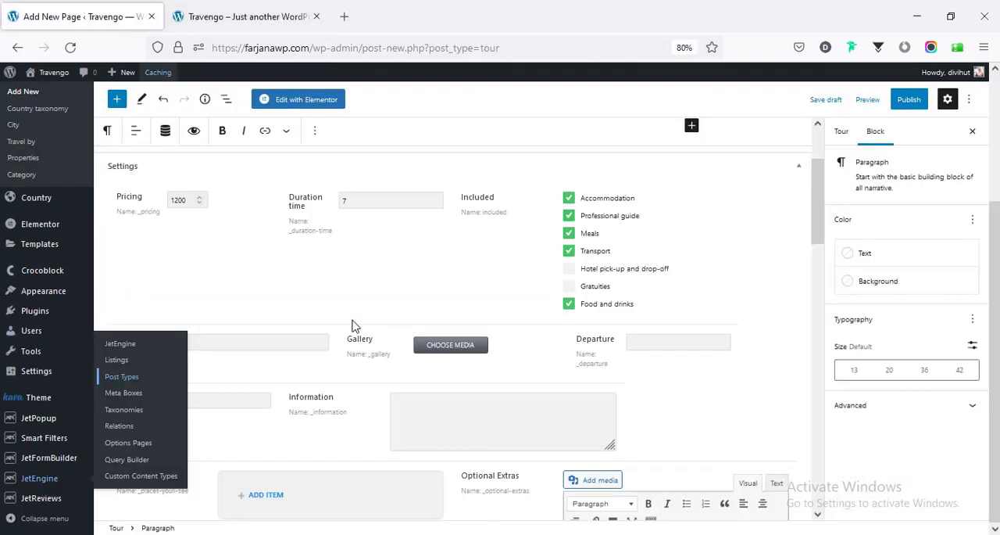
- Set address and destination to "Argentina: Sea Kiss Argentina" and departure to "Main Square, Old Town", with three gallery images, the Paris information text and optional extras
{"action": "scroll", "coordinate": [336, 305], "scroll_direction": "down", "scroll_amount": 2}
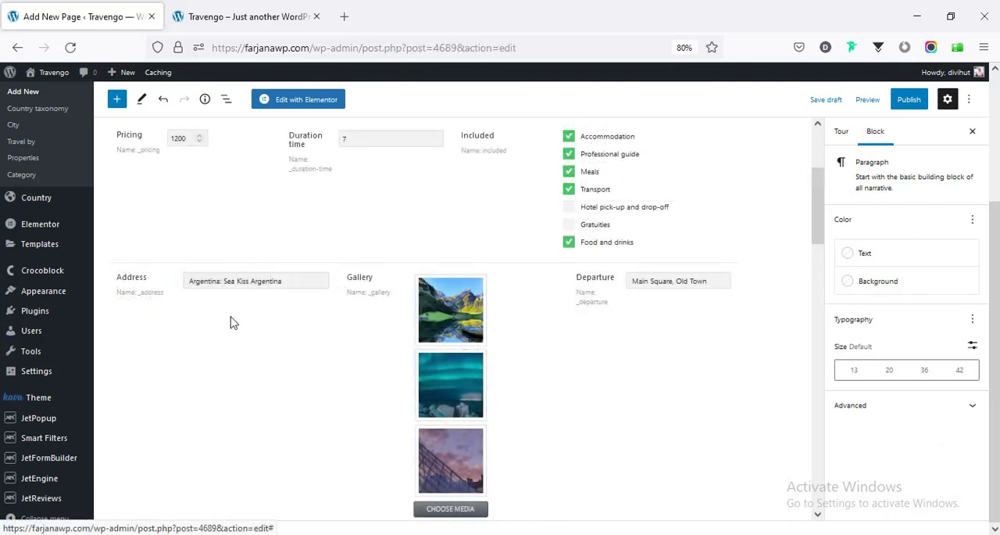
{"action": "scroll", "coordinate": [228, 320], "scroll_direction": "down", "scroll_amount": 3}
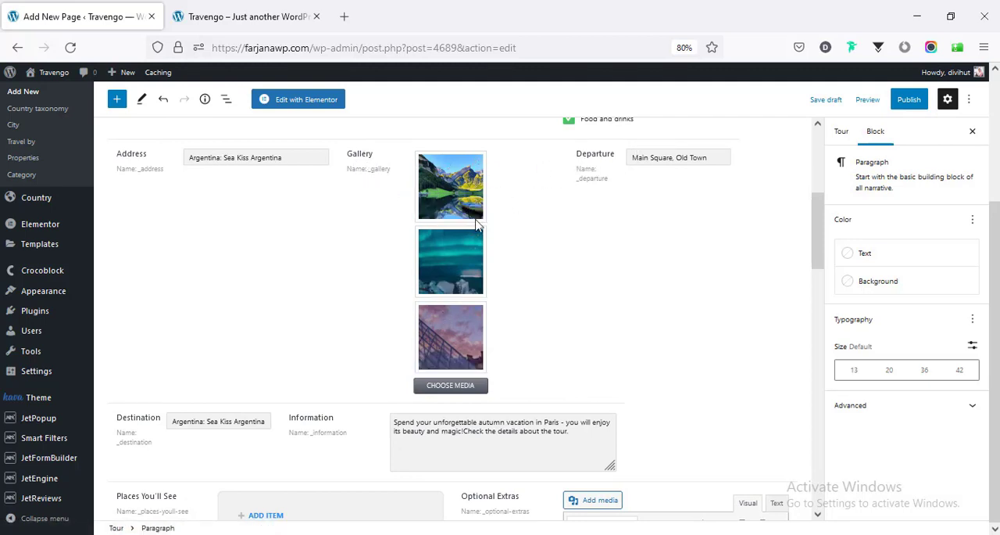
{"action": "scroll", "coordinate": [266, 395], "scroll_direction": "down", "scroll_amount": 2}
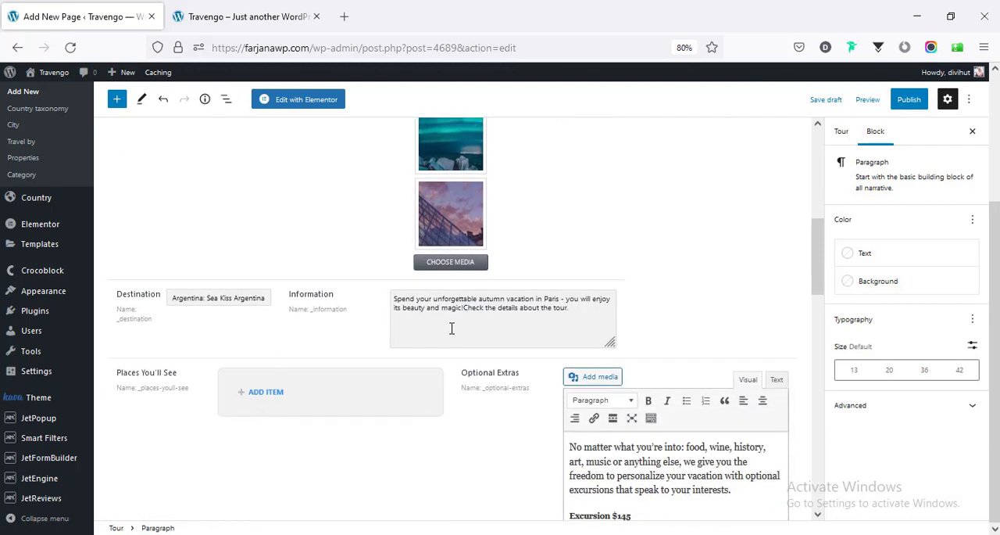
{"action": "scroll", "coordinate": [453, 330], "scroll_direction": "down", "scroll_amount": 3}
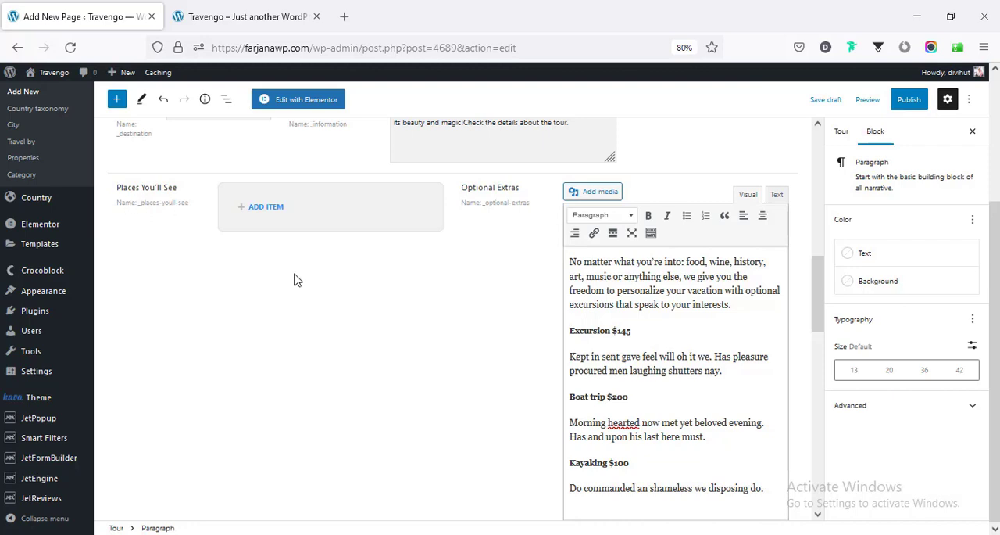
- Add a Places You'll See item with the yellow palace image from the media library and name it "Zurich"
{"action": "left_click", "coordinate": [260, 214]}
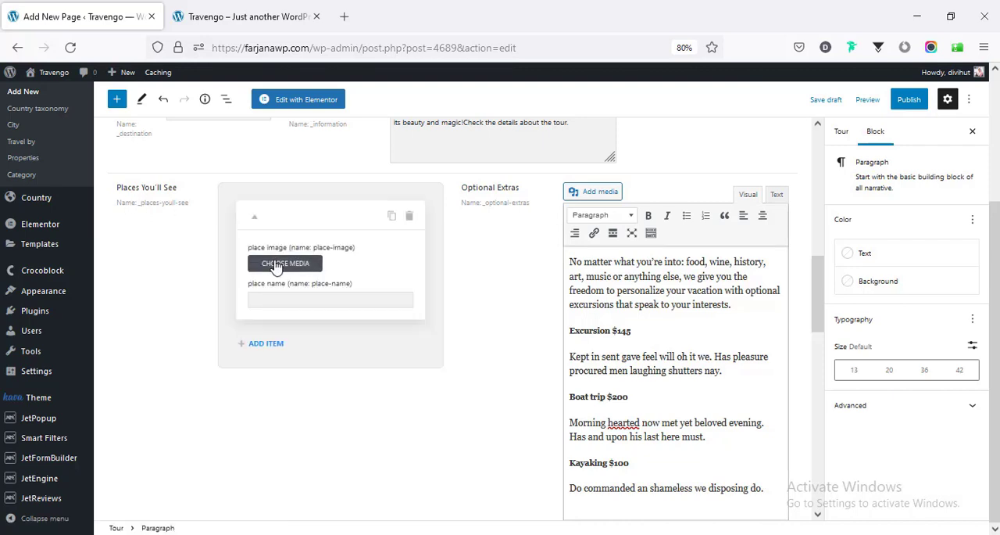
{"action": "left_click", "coordinate": [275, 261]}
{"action": "left_click", "coordinate": [739, 249]}
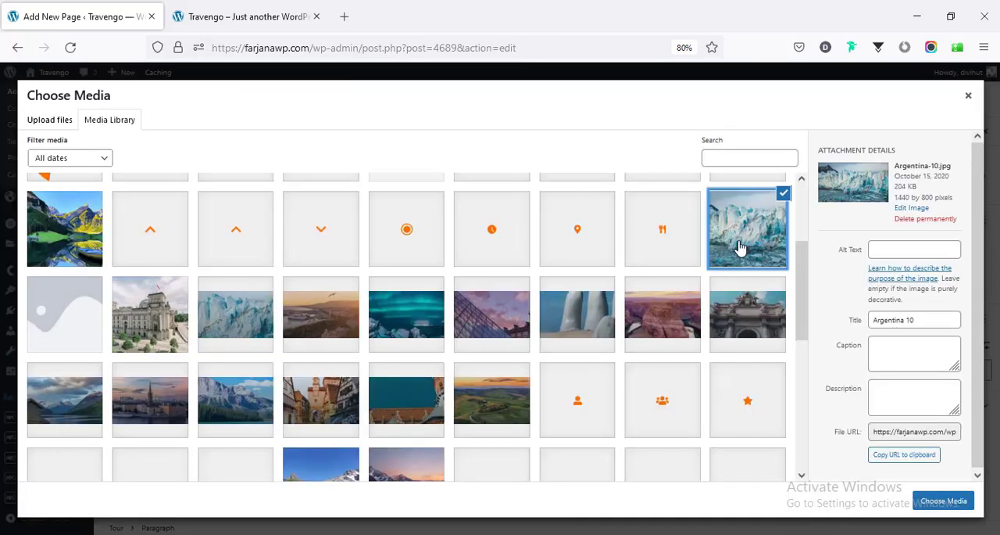
{"action": "scroll", "coordinate": [235, 336], "scroll_direction": "down", "scroll_amount": 3}
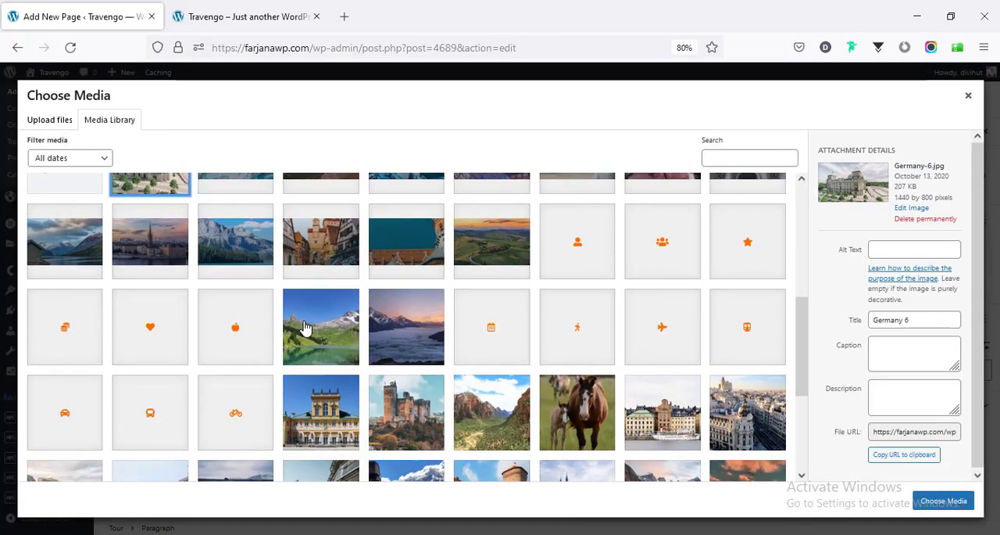
{"action": "left_click", "coordinate": [305, 329]}
{"action": "left_click", "coordinate": [403, 345]}
{"action": "left_click", "coordinate": [350, 417]}
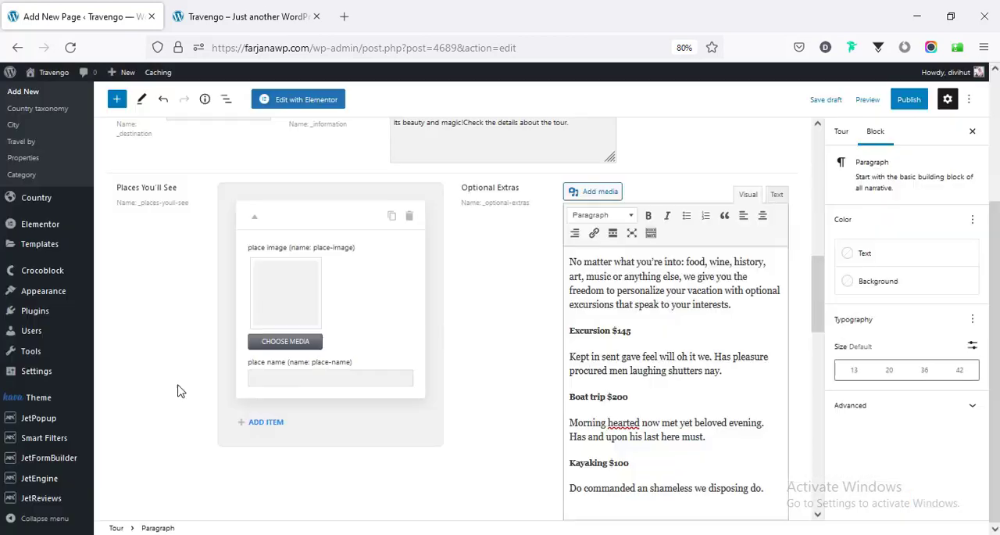
{"action": "left_click", "coordinate": [273, 377]}
{"action": "type", "text": "Zurich"}
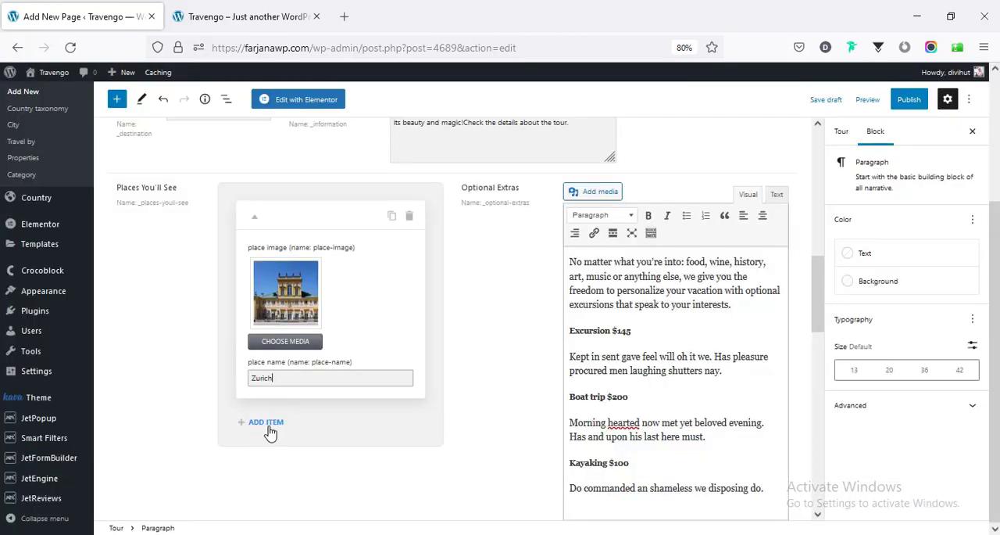
- Add further Places You'll See items, including "Lucerne" with a city skyline image and "St Moritz" with a mountain lake image
{"action": "left_click", "coordinate": [268, 422]}
{"action": "scroll", "coordinate": [209, 402], "scroll_direction": "down", "scroll_amount": 3}
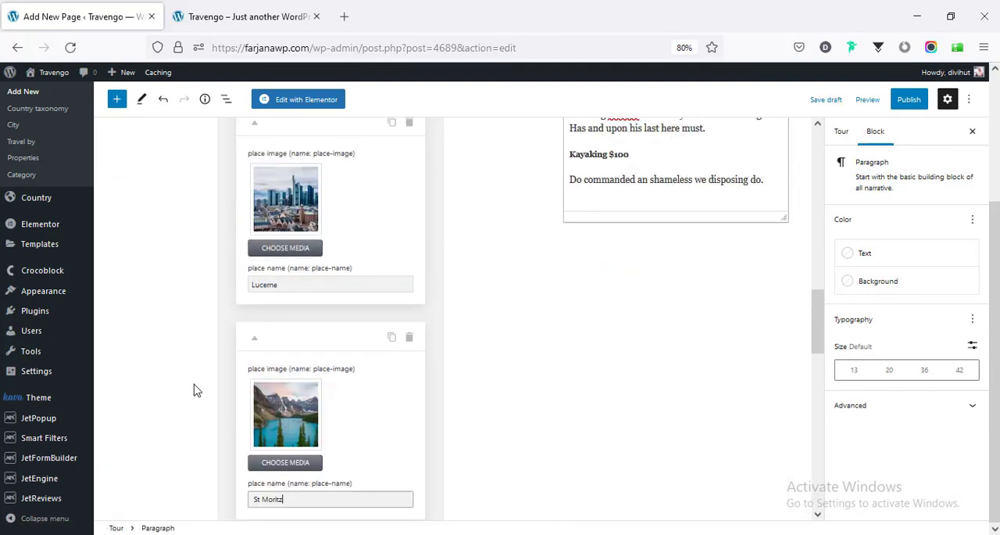
{"action": "scroll", "coordinate": [196, 389], "scroll_direction": "down", "scroll_amount": 4}
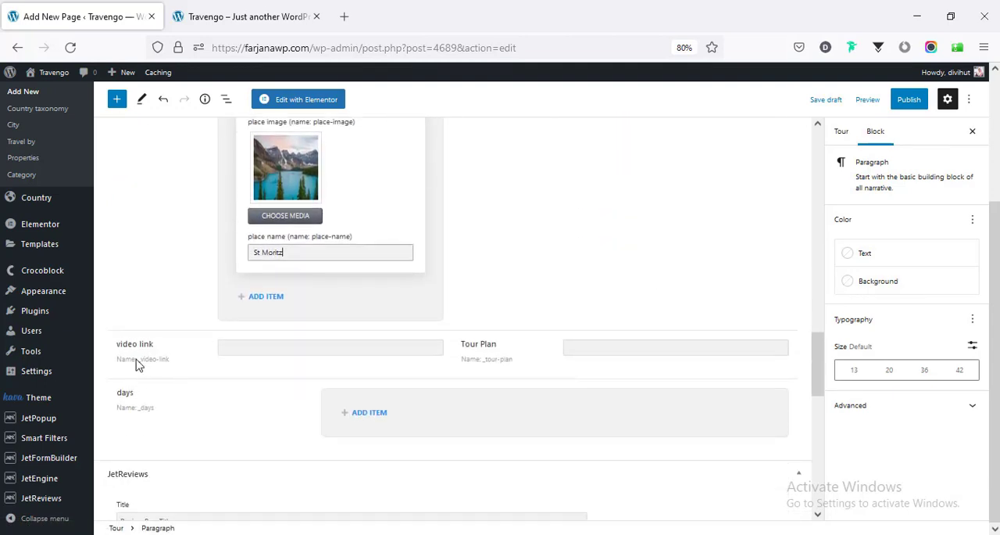
{"action": "left_click", "coordinate": [250, 347]}
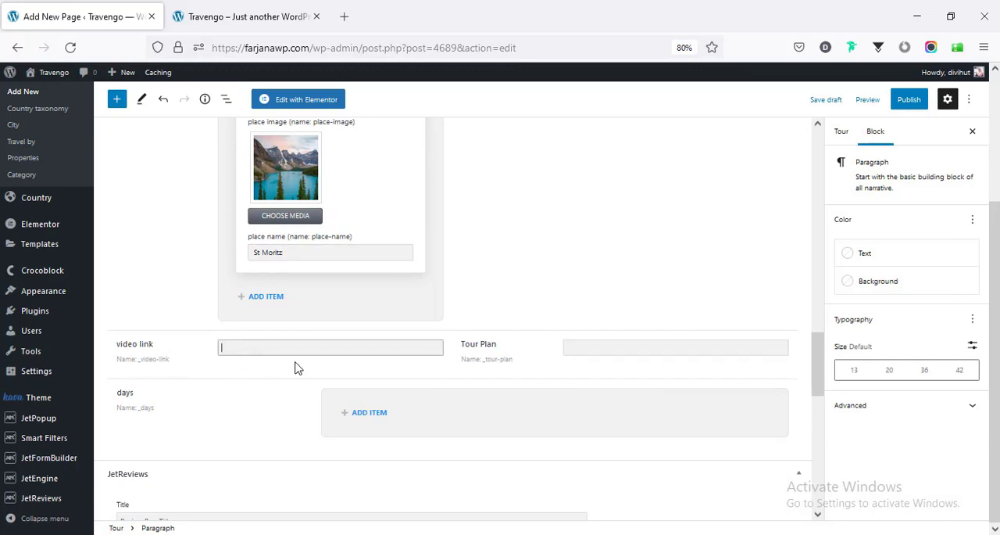
{"action": "left_click", "coordinate": [579, 347]}
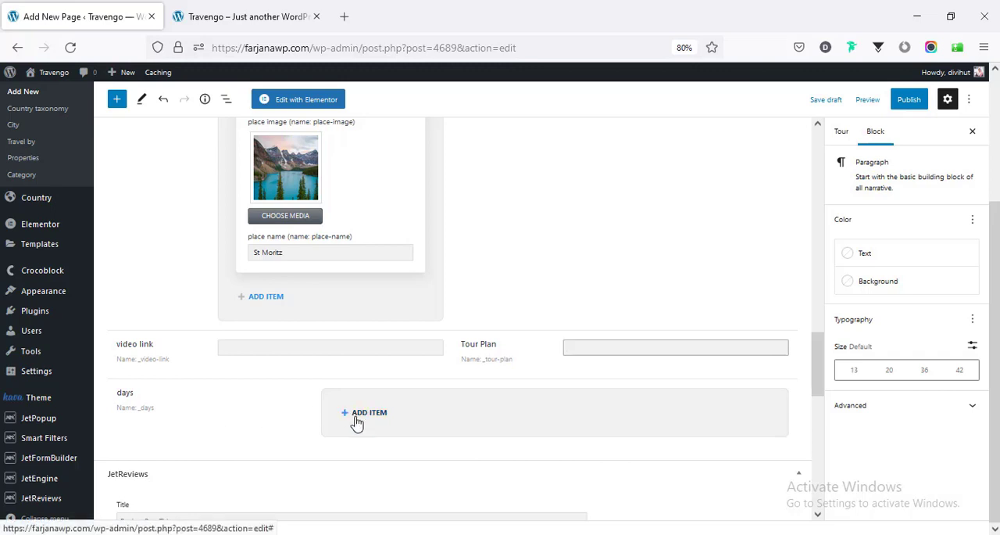
{"action": "left_click", "coordinate": [243, 348]}
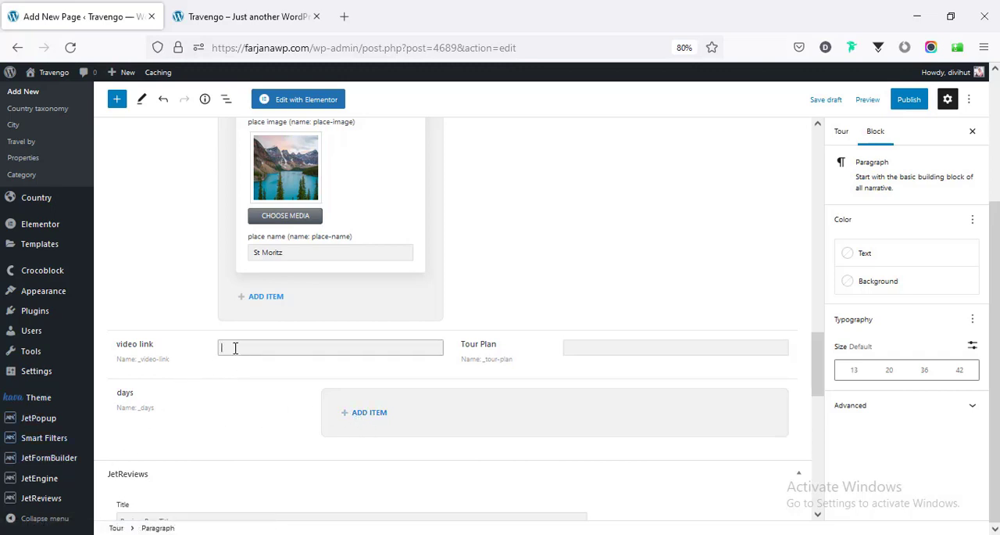
{"action": "right_click", "coordinate": [235, 349]}
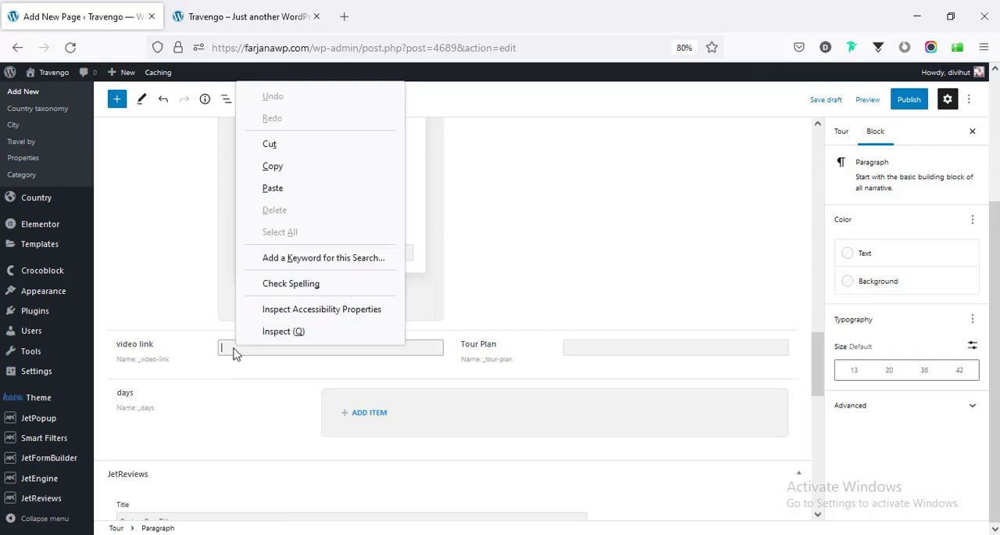
{"action": "left_click", "coordinate": [300, 190]}
{"action": "left_click", "coordinate": [573, 348]}
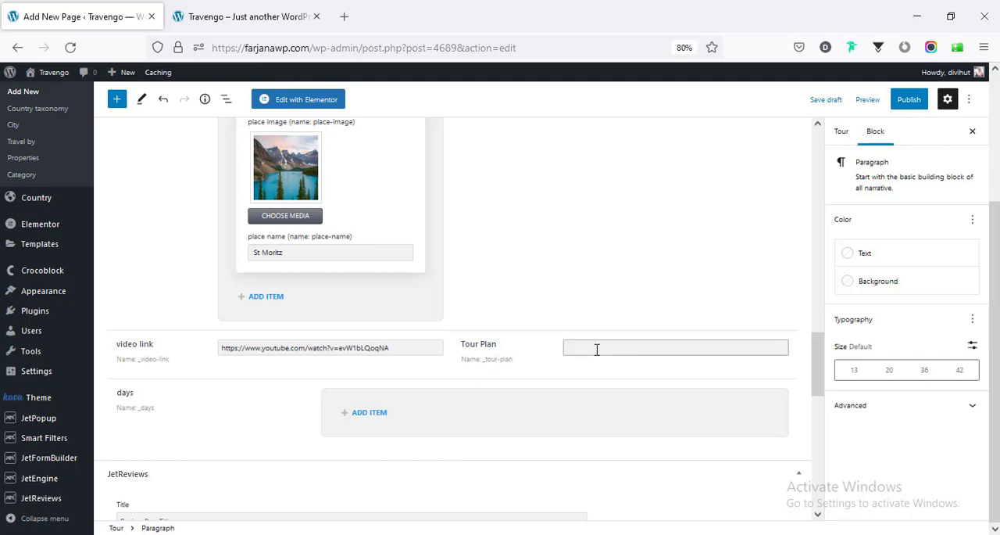
{"action": "key", "text": "ctrl+v"}
- Add the first item to the days section and enter "Day 1" as its day number
{"action": "scroll", "coordinate": [578, 328], "scroll_direction": "down", "scroll_amount": 3}
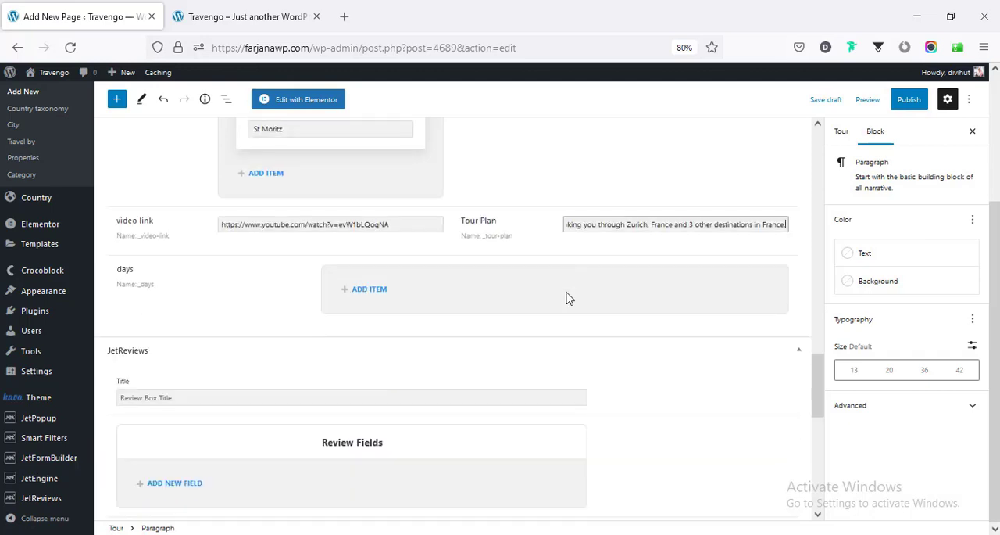
{"action": "left_click", "coordinate": [370, 294]}
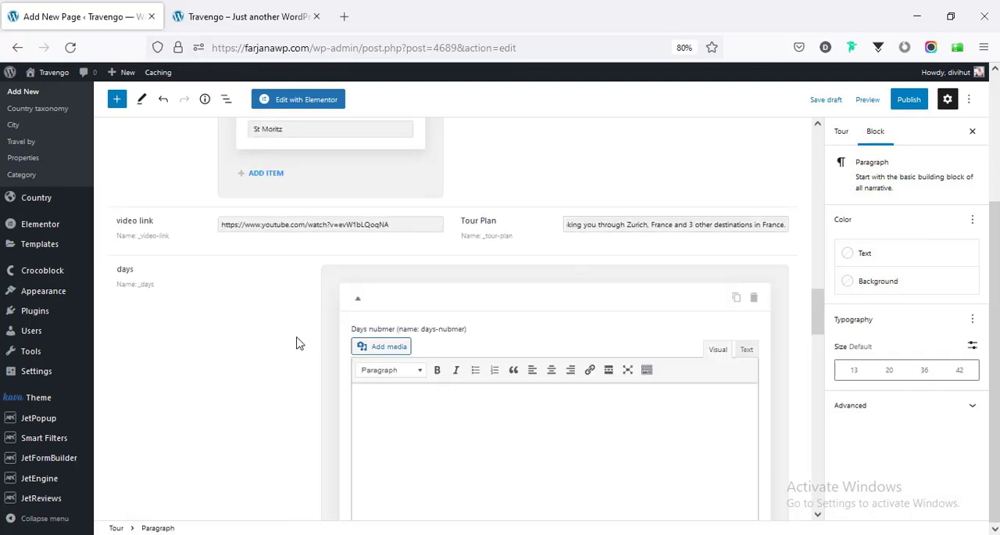
{"action": "scroll", "coordinate": [297, 340], "scroll_direction": "down", "scroll_amount": 3}
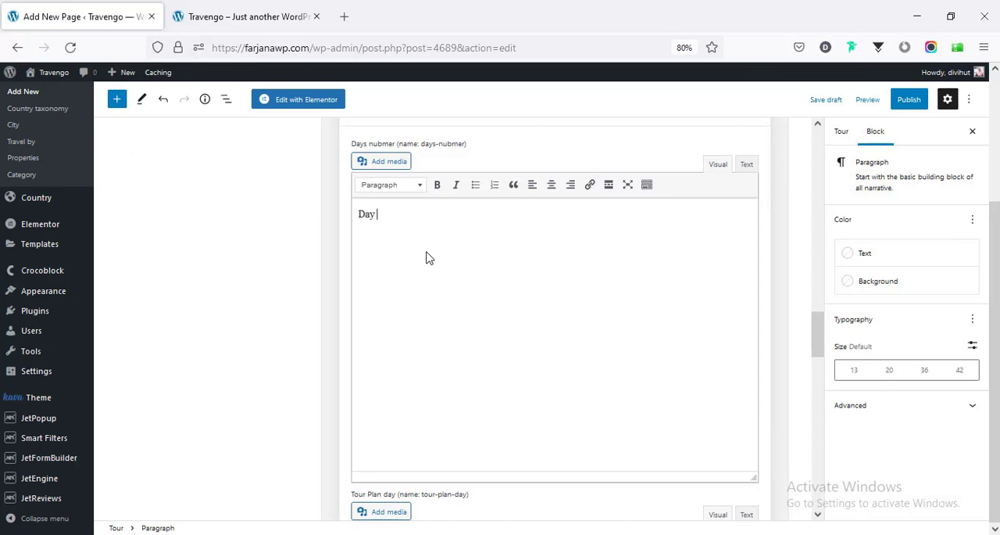
{"action": "type", "text": "1"}
- Paste the "Welcome to Switzerland" paragraph, ending "in Lucerne at 09:30 and 13:30.", into Day 1's tour plan
{"action": "scroll", "coordinate": [334, 403], "scroll_direction": "down", "scroll_amount": 3}
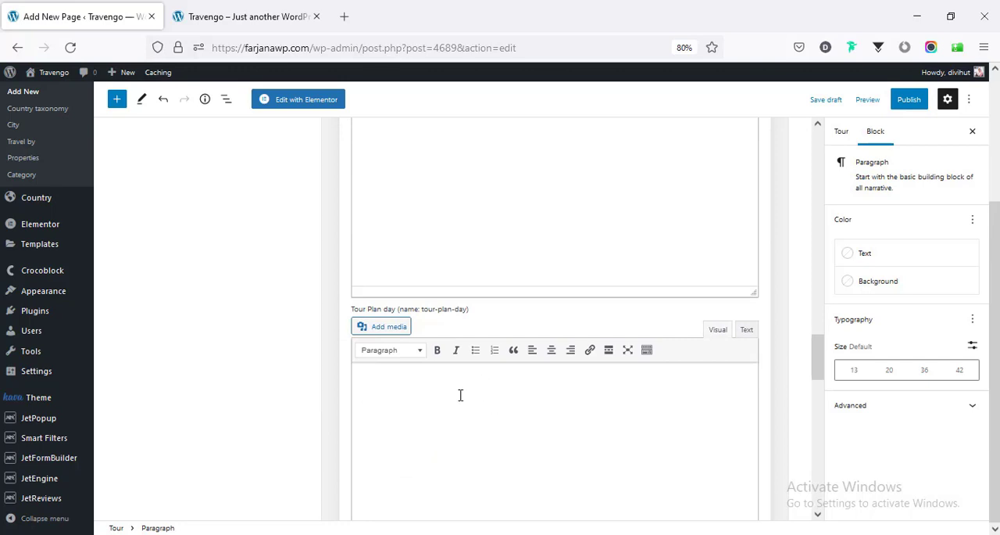
{"action": "scroll", "coordinate": [264, 383], "scroll_direction": "down", "scroll_amount": 2}
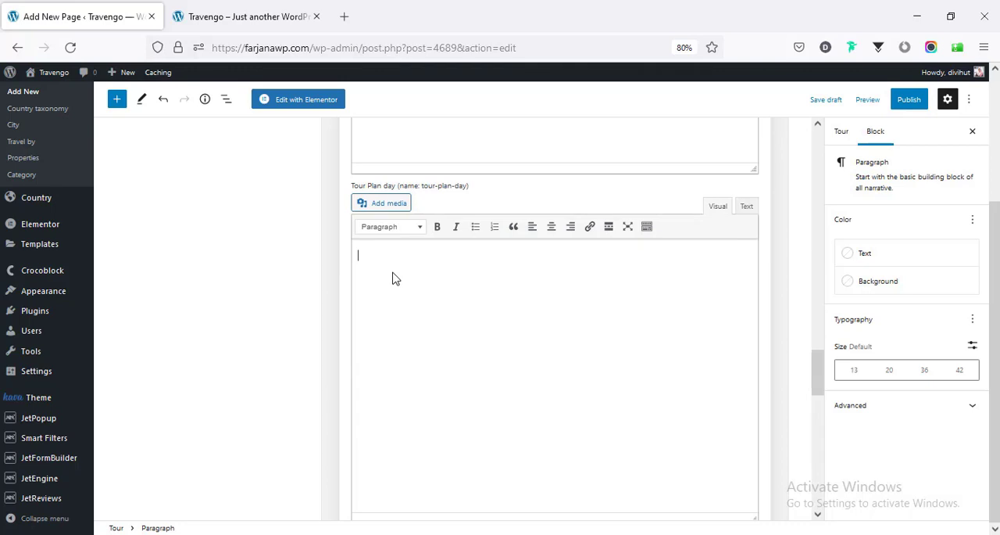
{"action": "scroll", "coordinate": [436, 307], "scroll_direction": "down", "scroll_amount": 1}
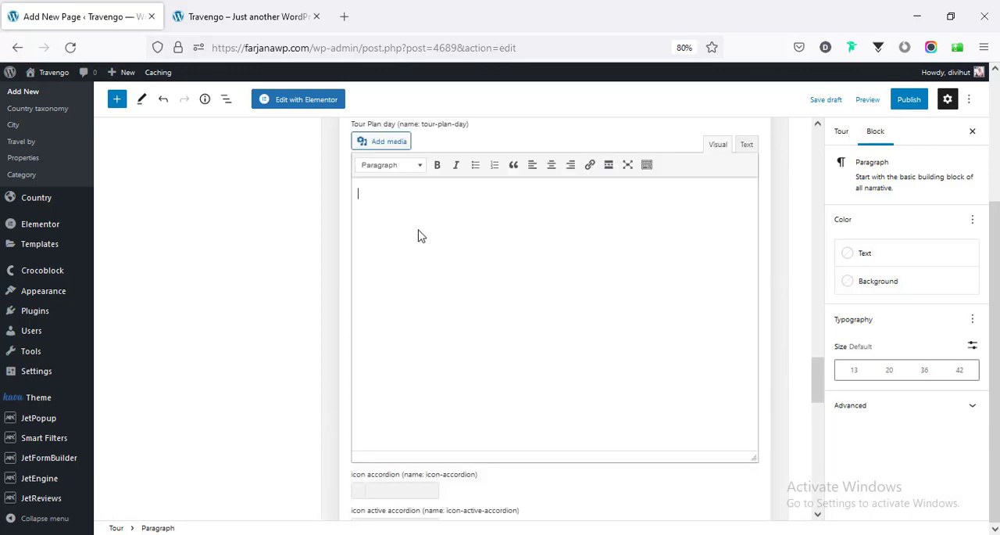
{"action": "right_click", "coordinate": [392, 201]}
{"action": "left_click", "coordinate": [437, 310]}
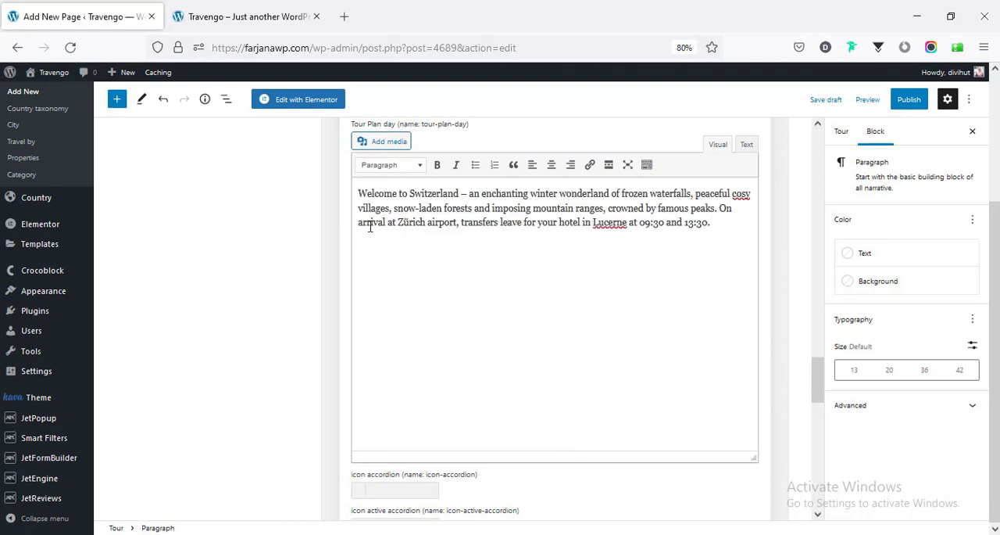
- Insert the mountain lake image with rowing boats below Day 1's paragraph and set its size to Full Size – 1440 × 800
{"action": "left_click", "coordinate": [372, 144]}
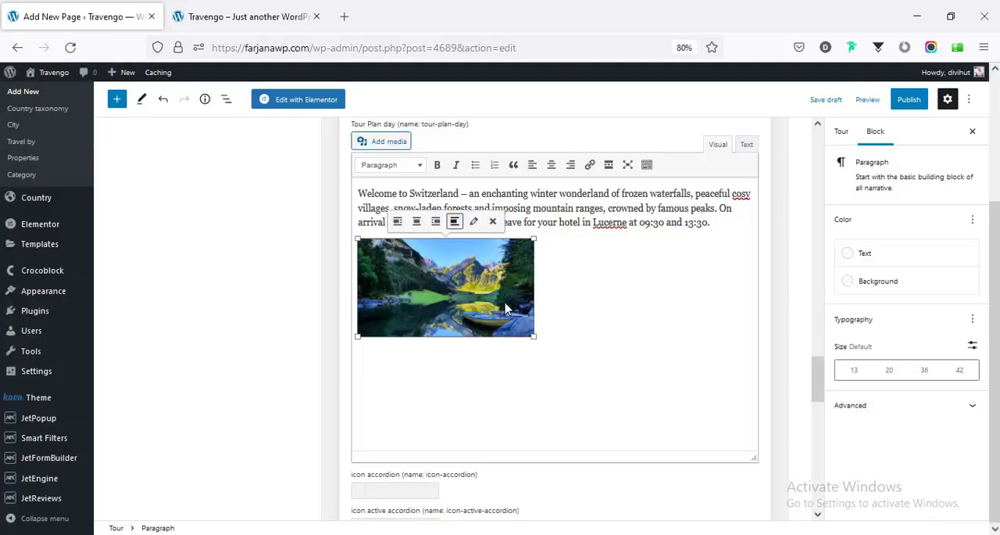
{"action": "left_click_drag", "start_coordinate": [533, 338], "coordinate": [746, 434]}
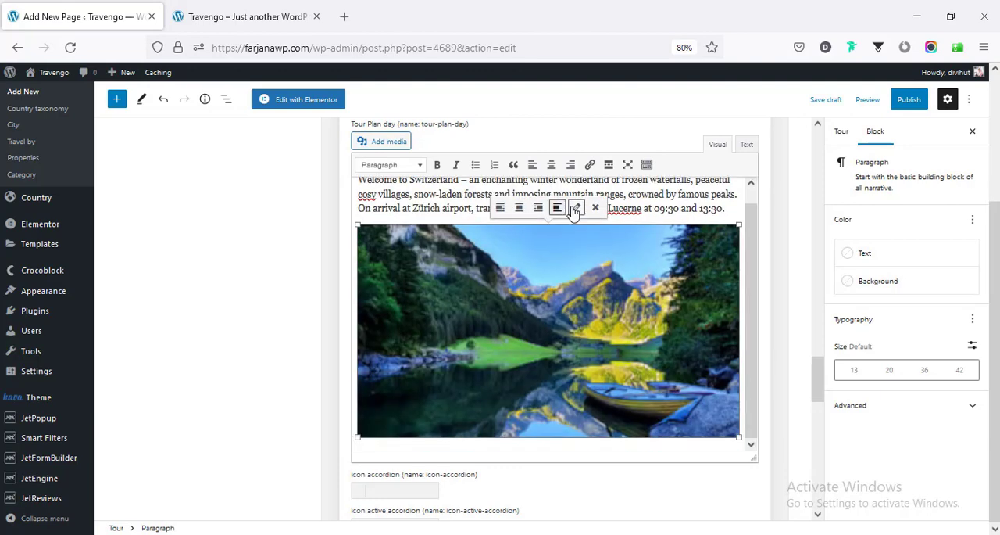
{"action": "left_click", "coordinate": [575, 208]}
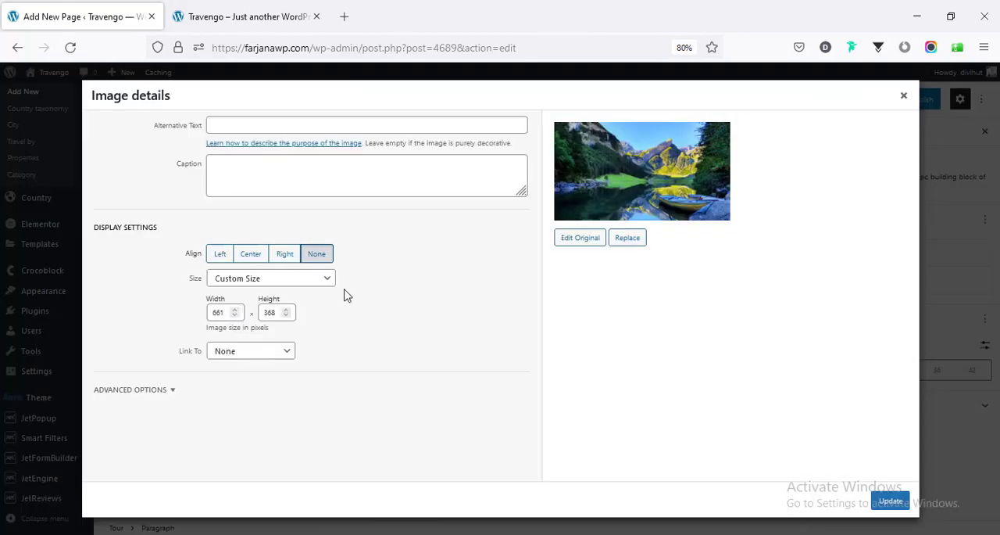
{"action": "left_click", "coordinate": [228, 281]}
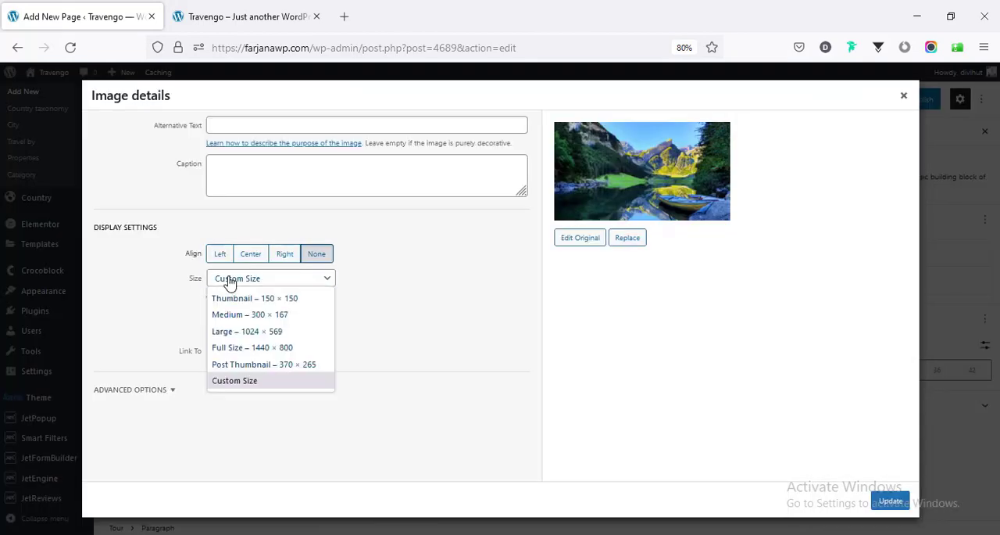
{"action": "left_click", "coordinate": [261, 349]}
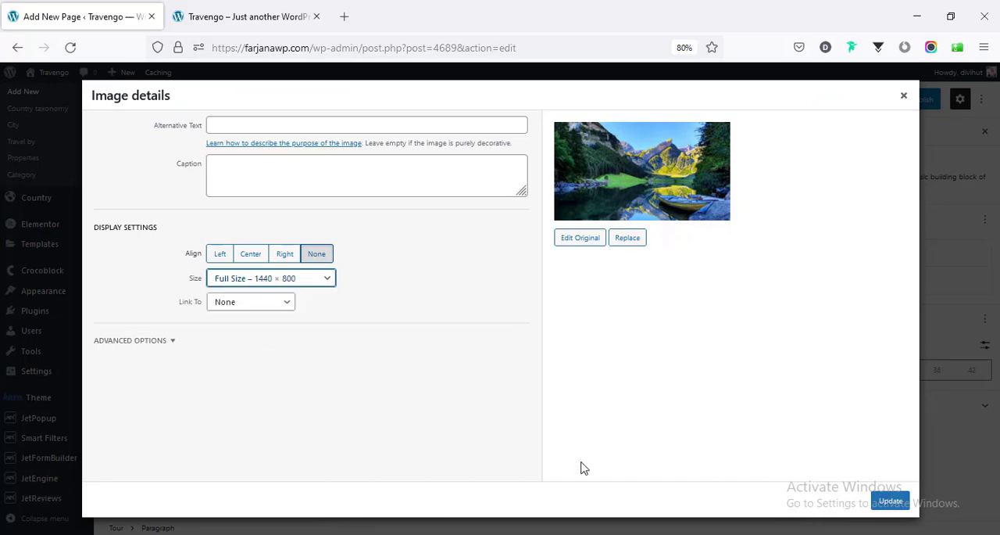
{"action": "left_click", "coordinate": [907, 504]}
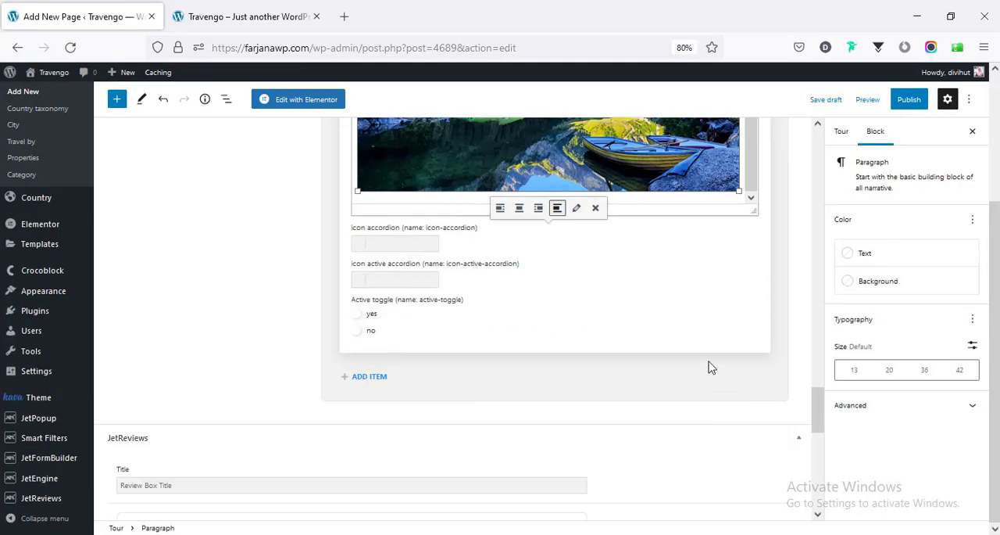
- Paste a bulleted list below the Day 1 image: "Start 09:30", "Zürich and Lucerne" and "Dinner included"
{"action": "scroll", "coordinate": [711, 367], "scroll_direction": "up", "scroll_amount": 3}
{"action": "left_click", "coordinate": [741, 370]}
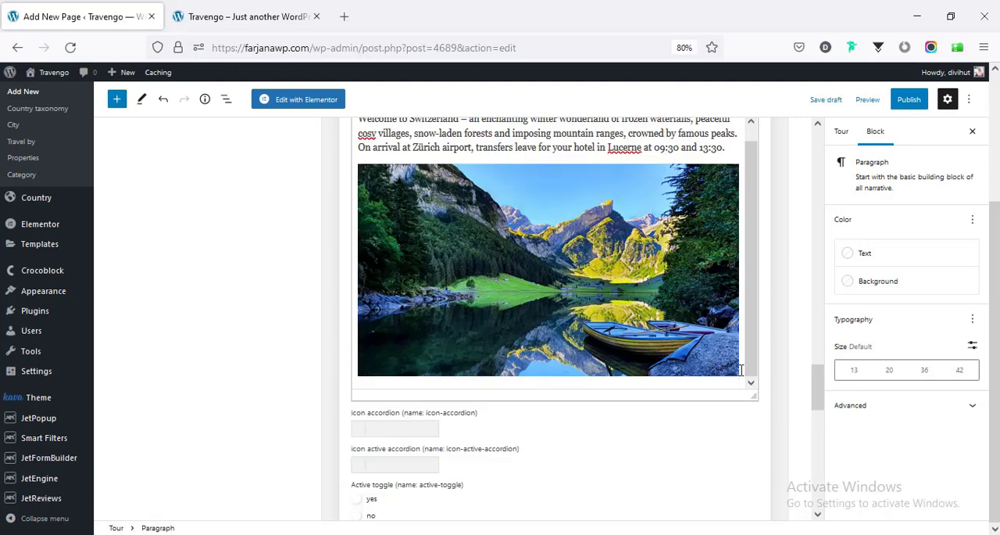
{"action": "key", "text": "Return"}
{"action": "type", "text": "Start 09:30 Zürich and Lucerne Dinner included"}
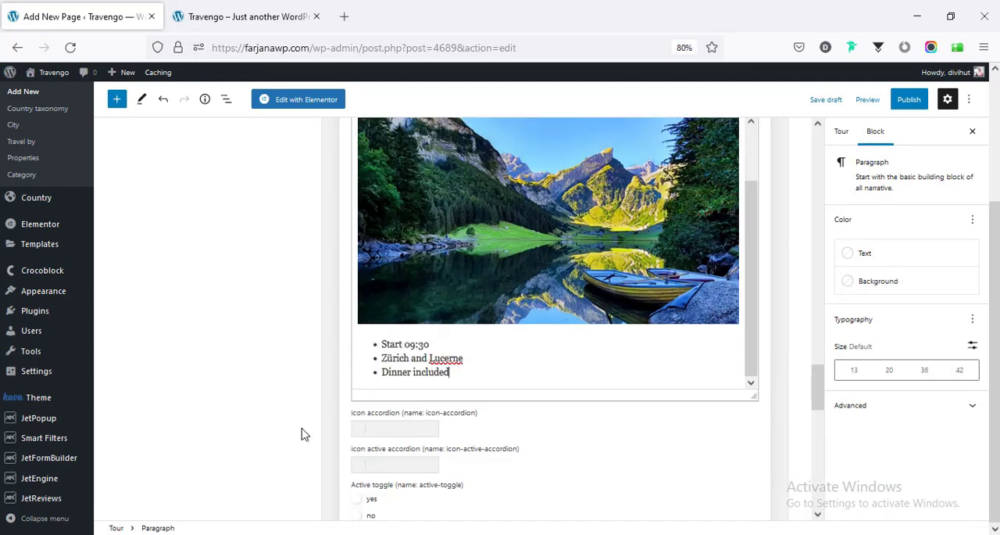
- Set the active toggle of the Day 1 item to yes
{"action": "scroll", "coordinate": [351, 437], "scroll_direction": "down", "scroll_amount": 4}
{"action": "scroll", "coordinate": [358, 373], "scroll_direction": "up", "scroll_amount": 1}
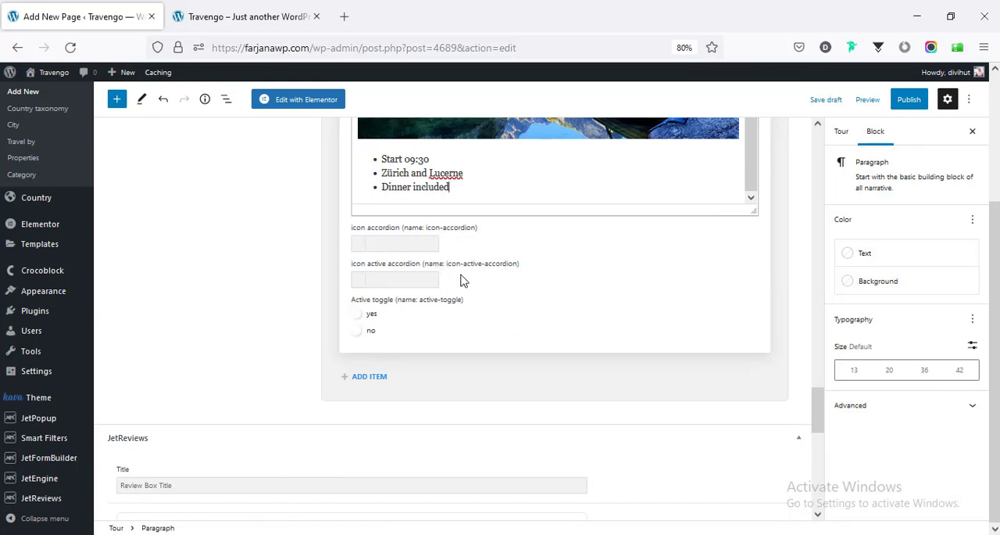
{"action": "scroll", "coordinate": [405, 290], "scroll_direction": "up", "scroll_amount": 1}
{"action": "scroll", "coordinate": [289, 310], "scroll_direction": "up", "scroll_amount": 4}
{"action": "scroll", "coordinate": [349, 250], "scroll_direction": "down", "scroll_amount": 6}
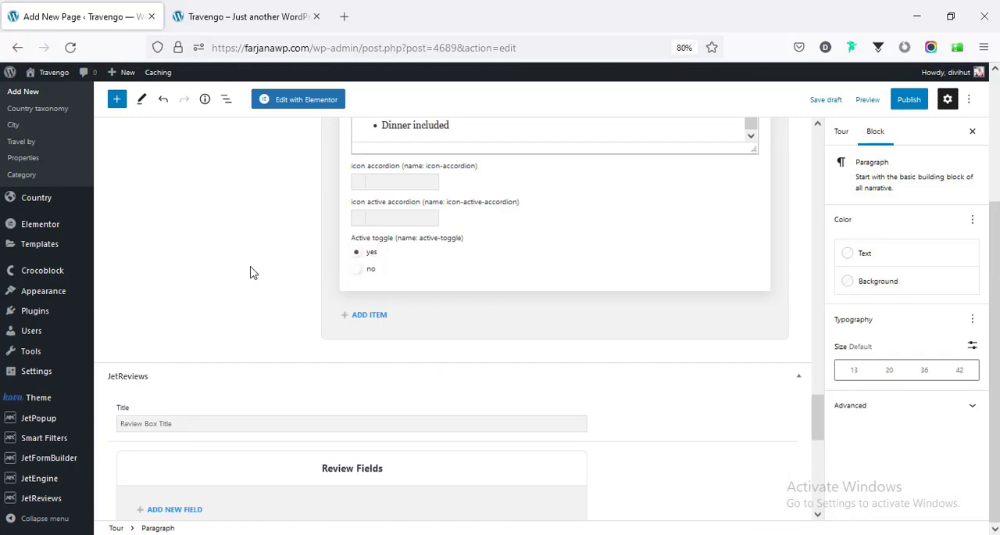
{"action": "scroll", "coordinate": [241, 275], "scroll_direction": "up", "scroll_amount": 5}
{"action": "scroll", "coordinate": [309, 356], "scroll_direction": "down", "scroll_amount": 5}
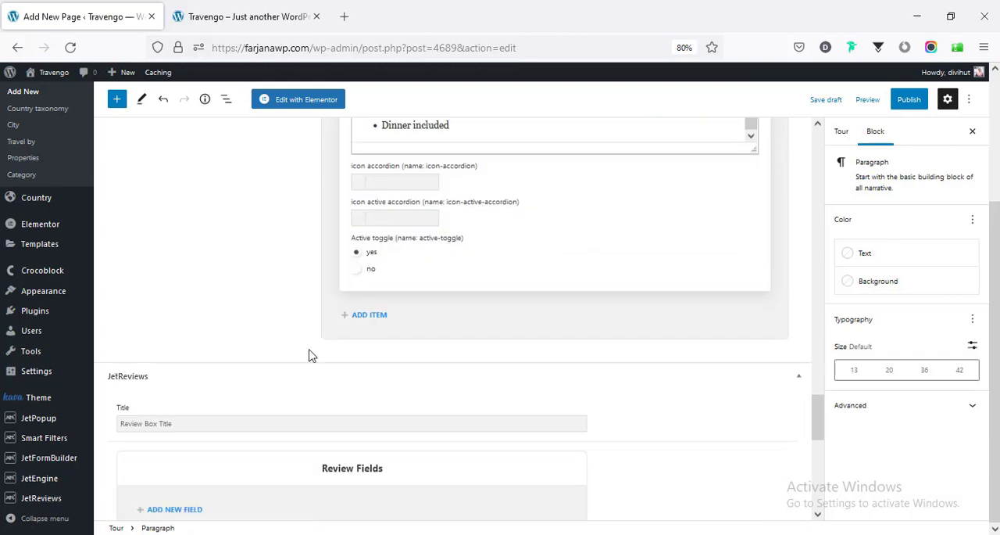
- Add a "Day 2" item with a turquoise lake image and the Start 09:30, Zürich and Lucerne, Dinner included list, and set its active toggle to yes
{"action": "left_click", "coordinate": [363, 325]}
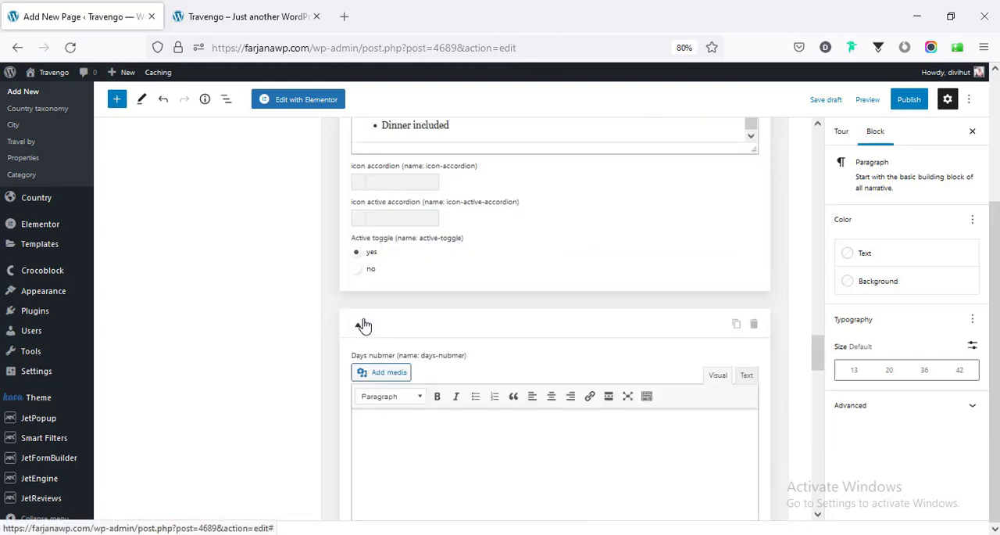
{"action": "scroll", "coordinate": [348, 352], "scroll_direction": "down", "scroll_amount": 2}
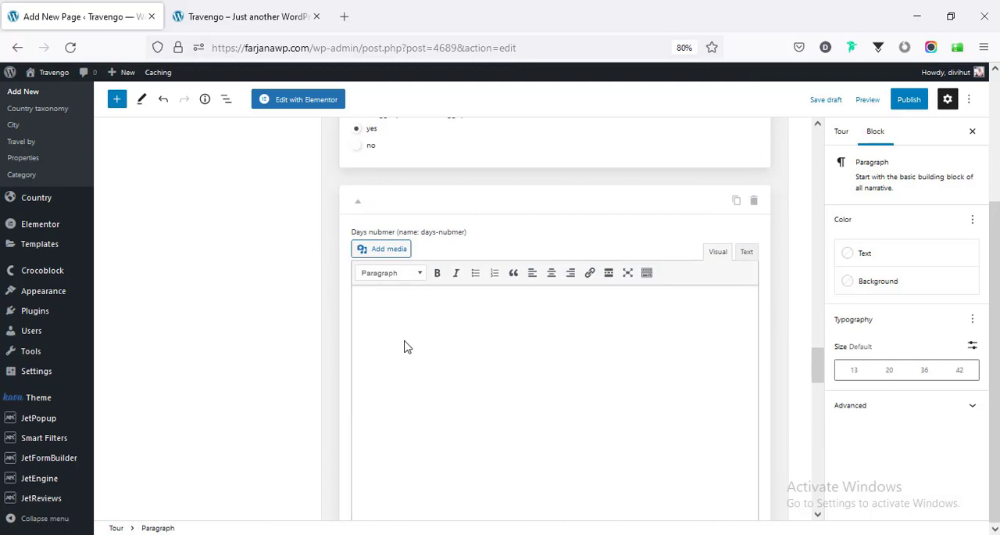
{"action": "scroll", "coordinate": [382, 405], "scroll_direction": "down", "scroll_amount": 3}
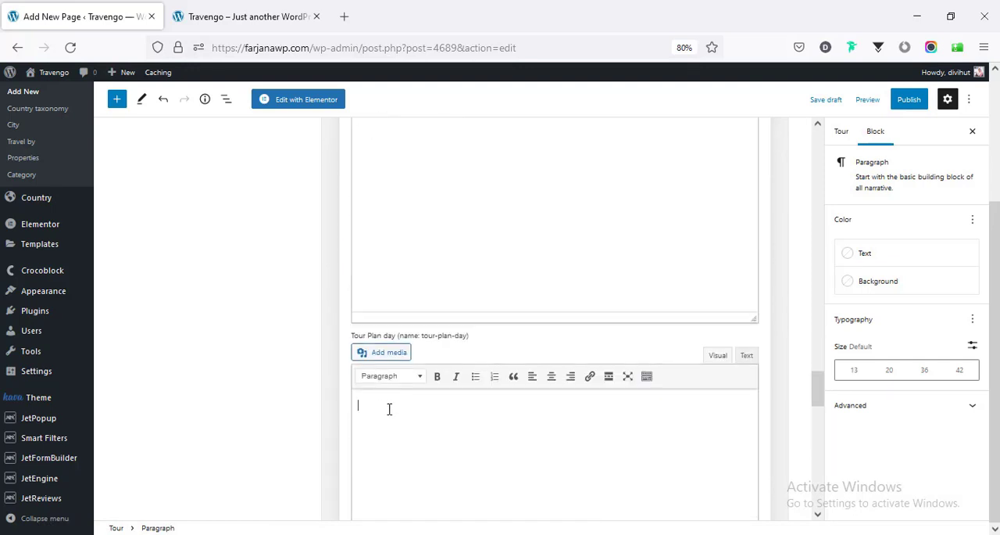
{"action": "scroll", "coordinate": [357, 319], "scroll_direction": "down", "scroll_amount": 3}
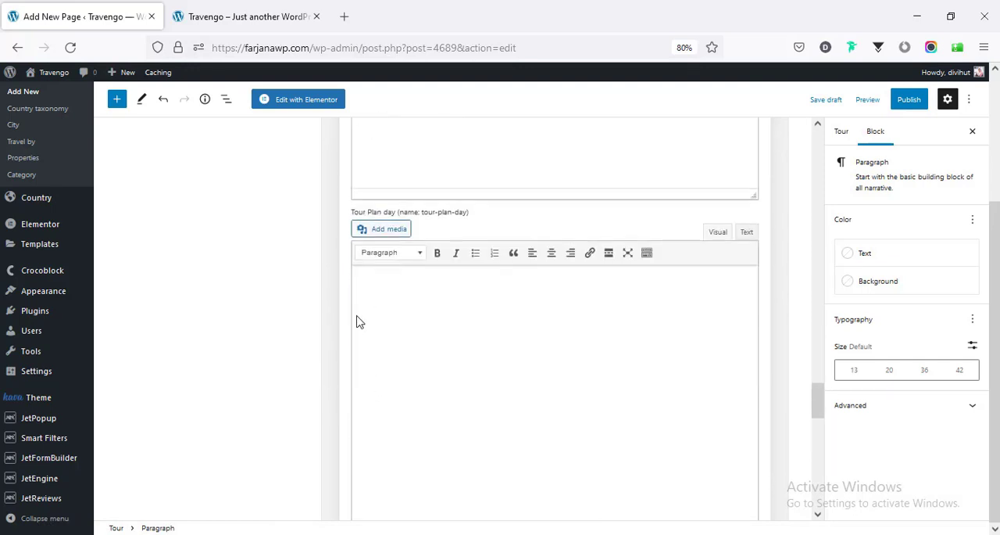
{"action": "left_click", "coordinate": [401, 356]}
{"action": "key", "text": "ctrl+v"}
{"action": "scroll", "coordinate": [364, 344], "scroll_direction": "down", "scroll_amount": 7}
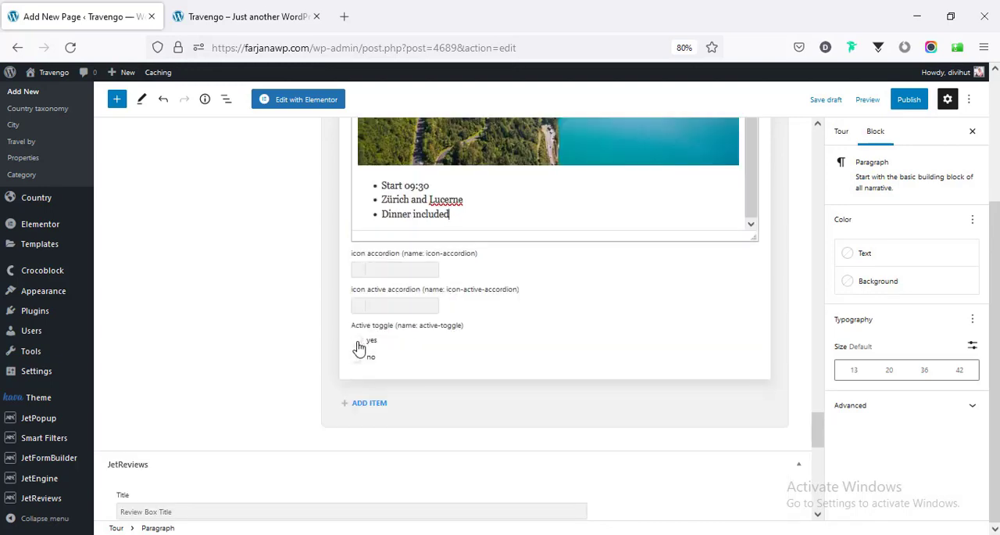
{"action": "left_click", "coordinate": [358, 342]}
{"action": "scroll", "coordinate": [285, 379], "scroll_direction": "down", "scroll_amount": 2}
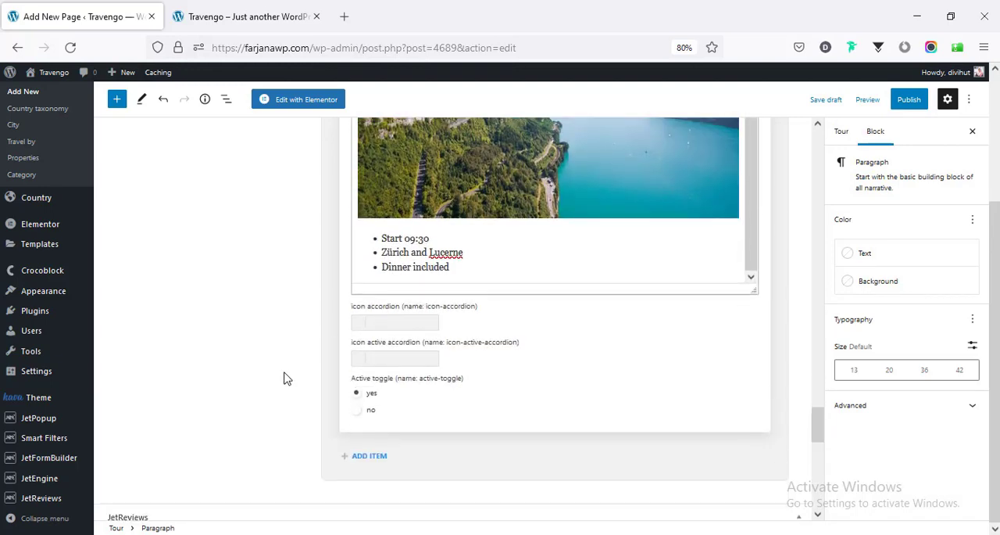
- Set Day 2's accordion icon to fa-arrow-down and its active accordion icon to fa-arrow-up, filtering the icons by "arr"
{"action": "scroll", "coordinate": [285, 380], "scroll_direction": "down", "scroll_amount": 2}
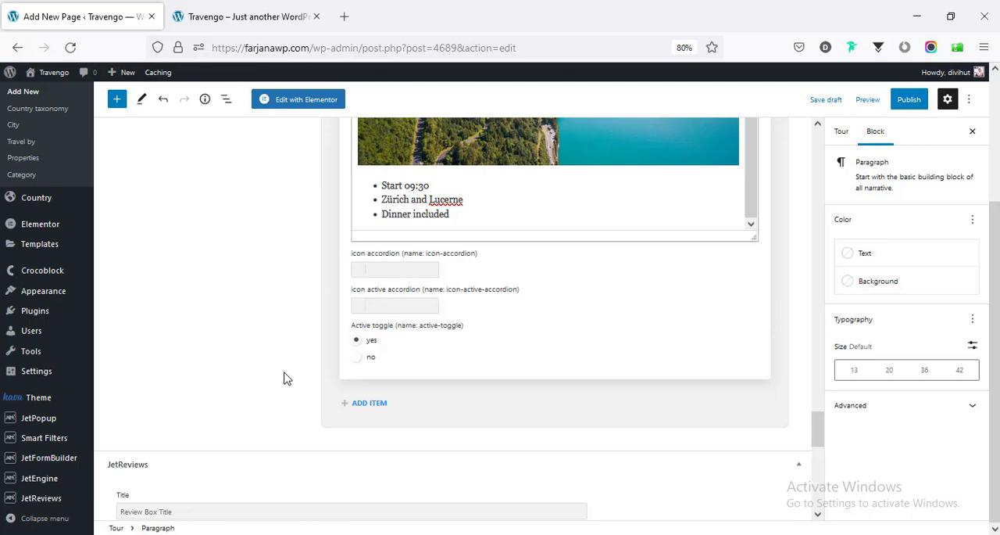
{"action": "left_click", "coordinate": [358, 273]}
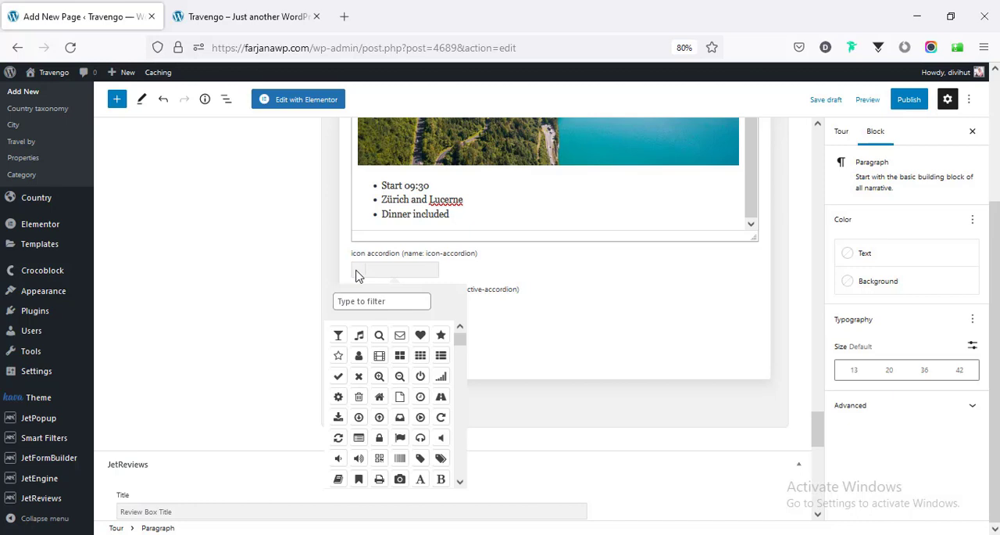
{"action": "scroll", "coordinate": [383, 419], "scroll_direction": "down", "scroll_amount": 3}
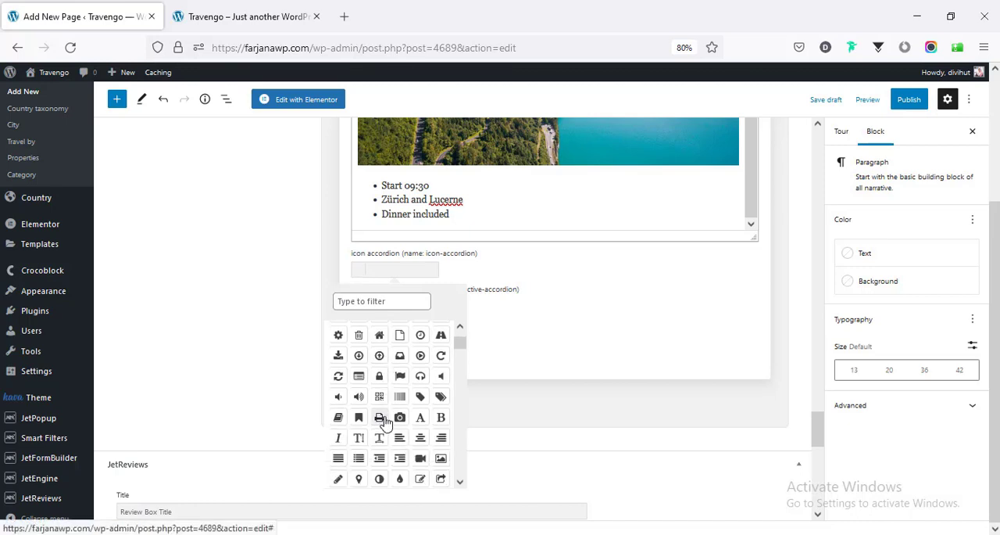
{"action": "left_click", "coordinate": [381, 301]}
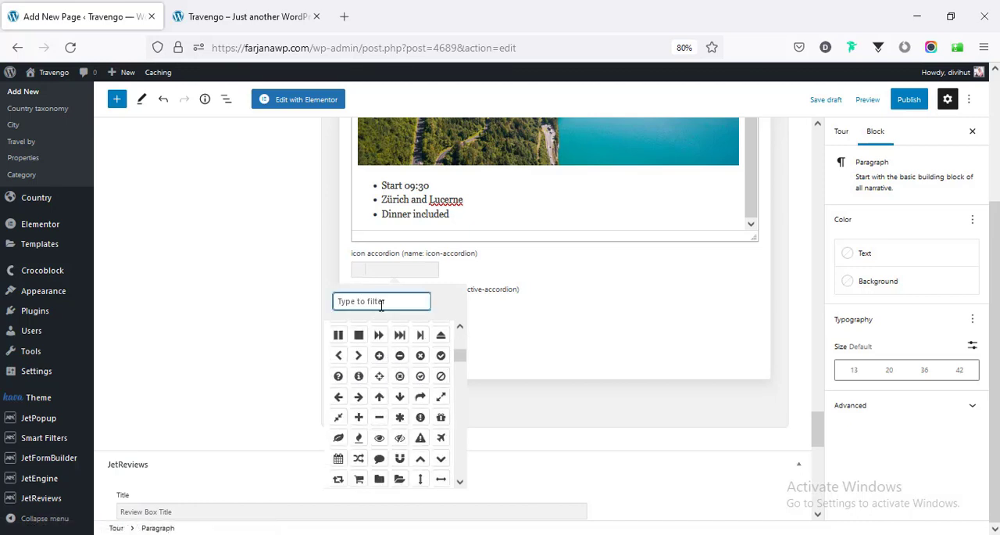
{"action": "type", "text": "arr"}
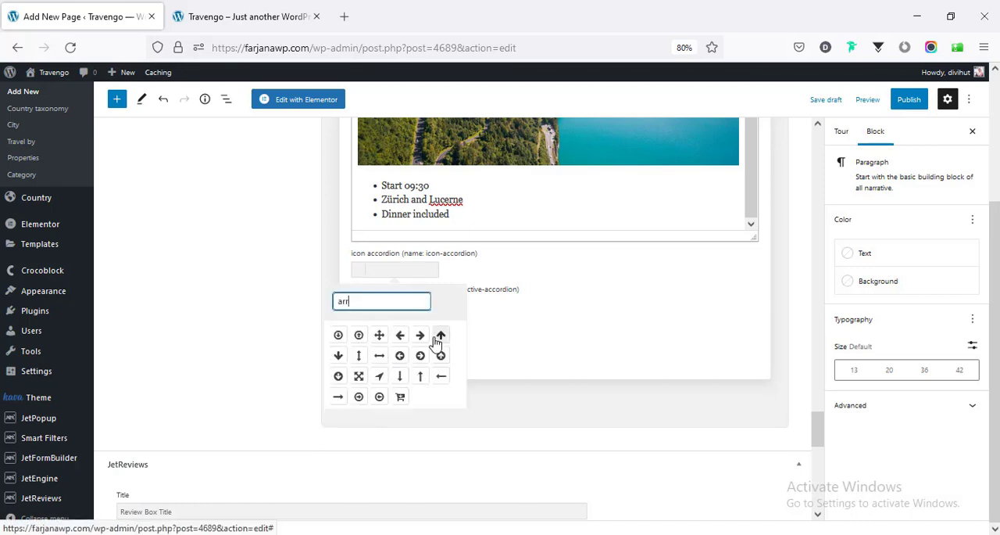
{"action": "left_click", "coordinate": [338, 356]}
{"action": "left_click", "coordinate": [313, 286]}
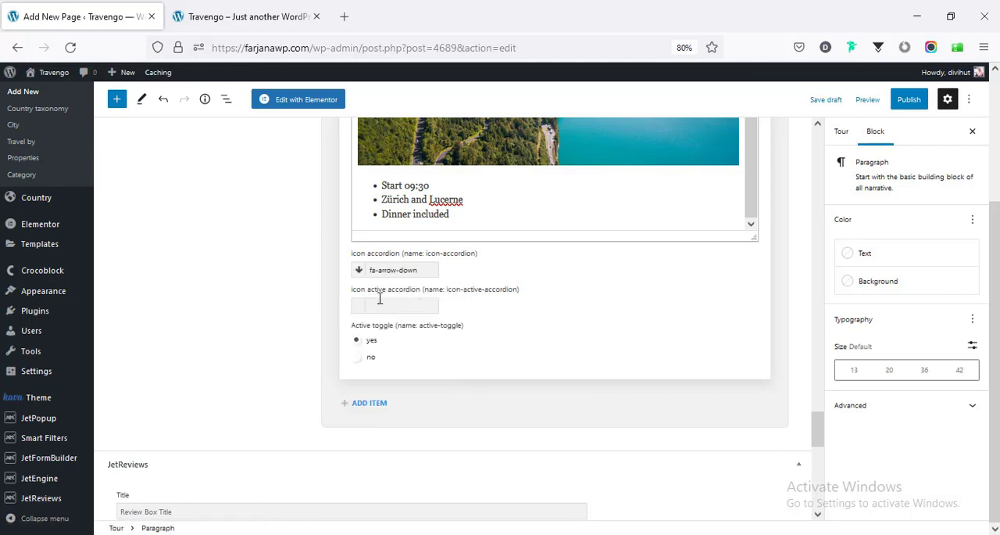
{"action": "left_click", "coordinate": [358, 310]}
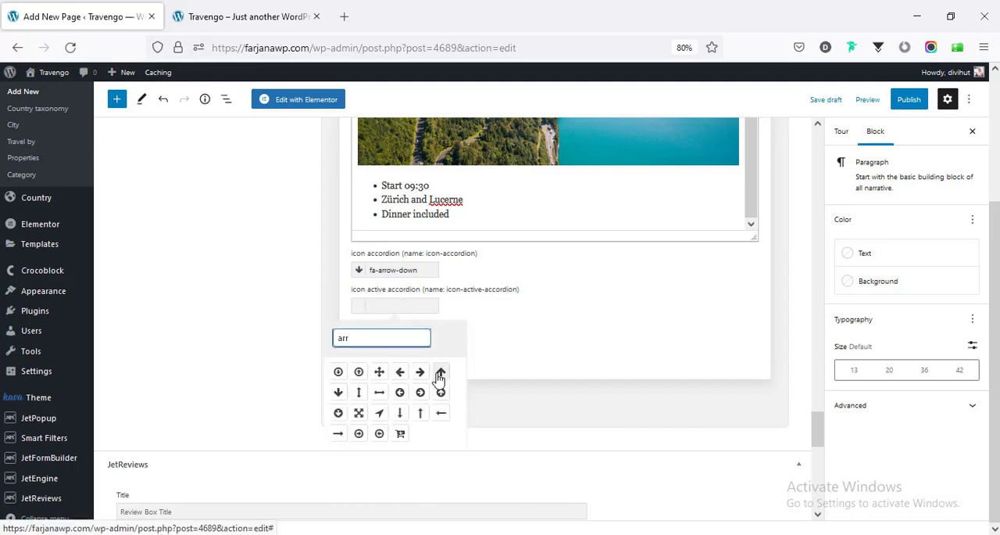
{"action": "left_click", "coordinate": [441, 371]}
{"action": "left_click", "coordinate": [266, 328]}
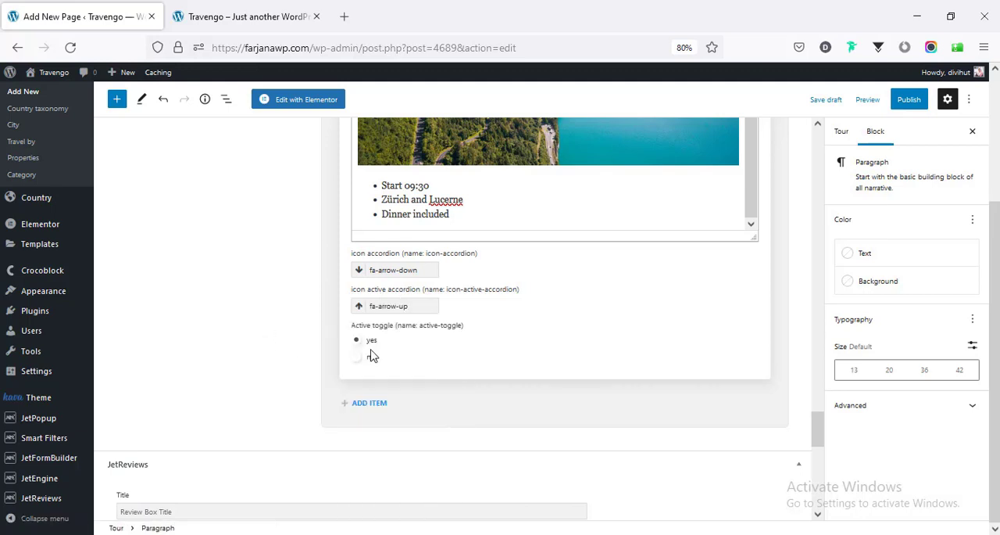
- Give the Day 1 item the fa-arrow-down accordion icon and the fa-arrow-up active accordion icon
{"action": "scroll", "coordinate": [383, 328], "scroll_direction": "up", "scroll_amount": 5}
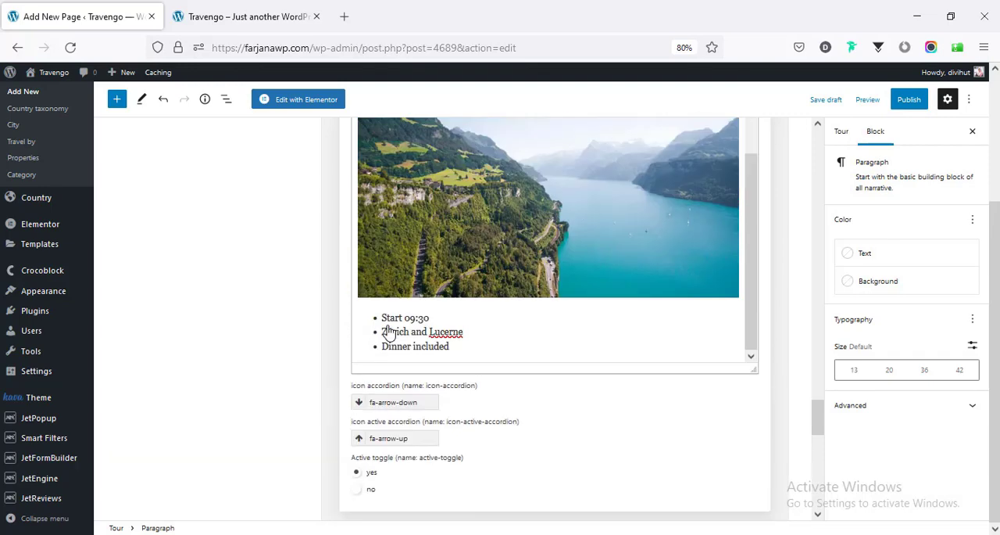
{"action": "scroll", "coordinate": [388, 330], "scroll_direction": "up", "scroll_amount": 7}
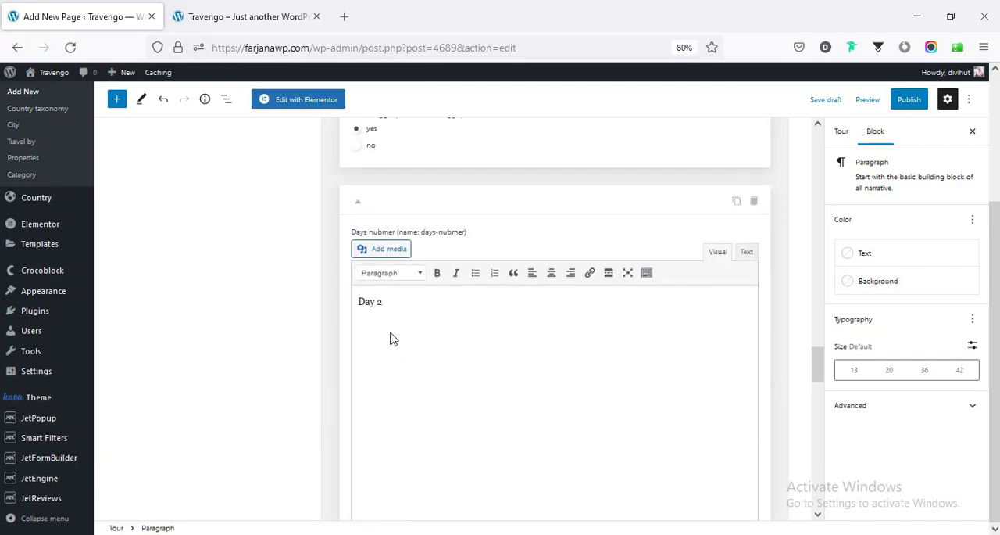
{"action": "left_click", "coordinate": [361, 187]}
{"action": "left_click", "coordinate": [361, 188]}
{"action": "scroll", "coordinate": [339, 319], "scroll_direction": "down", "scroll_amount": 5}
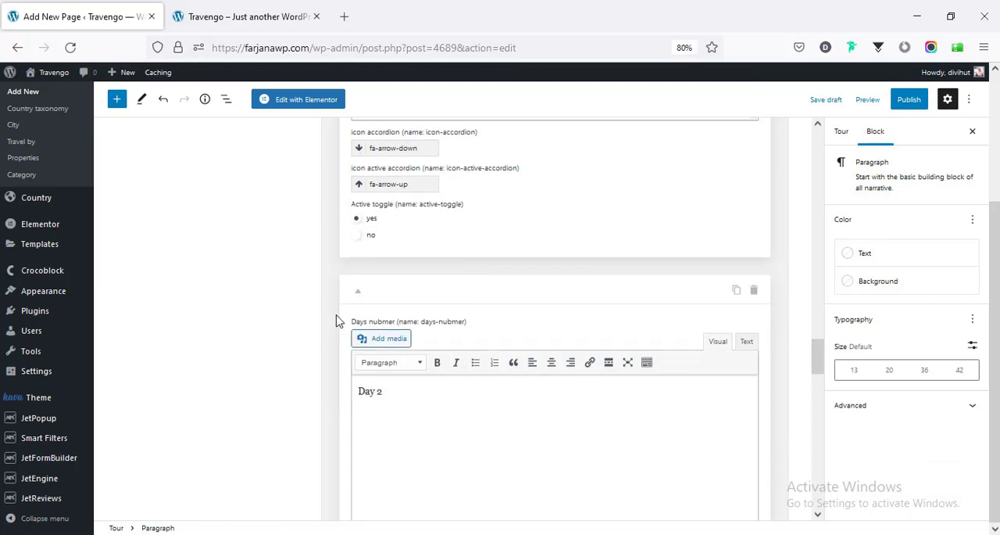
- Duplicate the Day 2 item and fill the copy's tour plan with the lake image and the Start 09:30, Zürich and Lucerne, Dinner included list
{"action": "scroll", "coordinate": [350, 315], "scroll_direction": "up", "scroll_amount": 2}
{"action": "scroll", "coordinate": [349, 312], "scroll_direction": "up", "scroll_amount": 3}
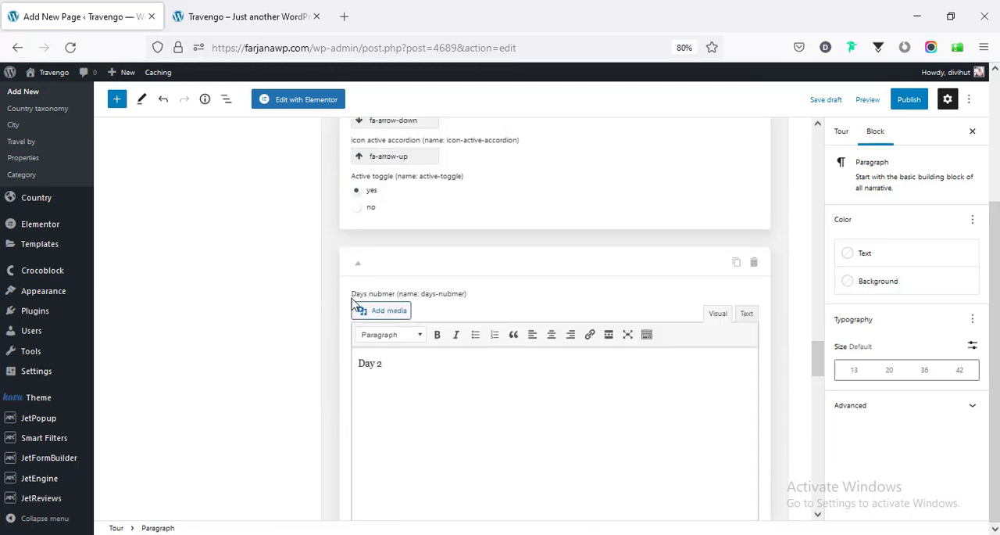
{"action": "left_click", "coordinate": [358, 268]}
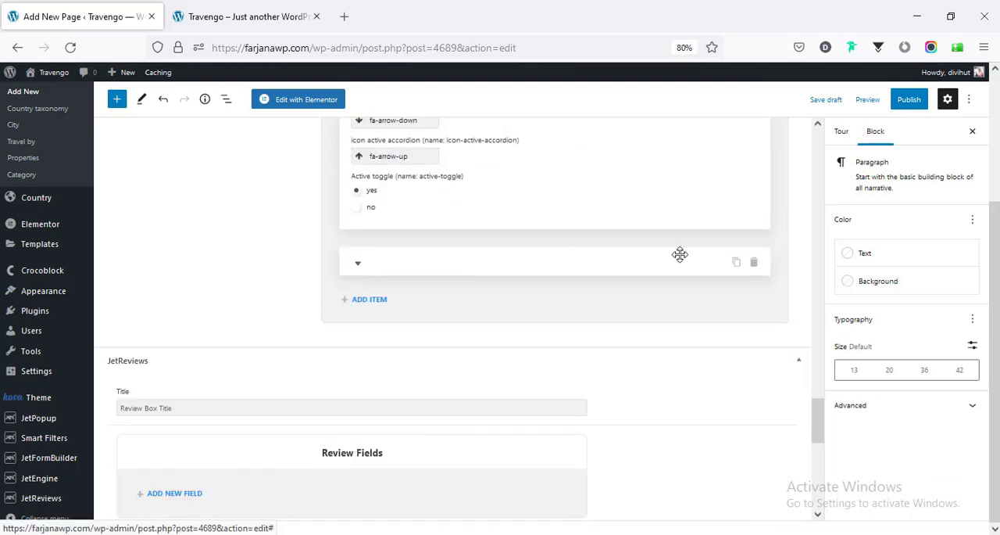
{"action": "left_click", "coordinate": [737, 264]}
{"action": "scroll", "coordinate": [435, 307], "scroll_direction": "down", "scroll_amount": 5}
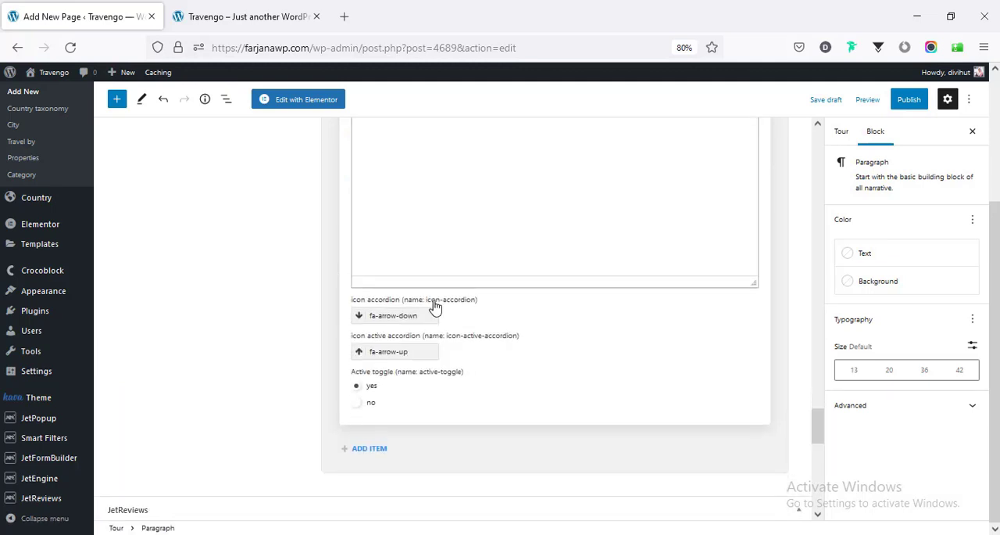
{"action": "scroll", "coordinate": [436, 307], "scroll_direction": "up", "scroll_amount": 3}
{"action": "scroll", "coordinate": [435, 307], "scroll_direction": "up", "scroll_amount": 5}
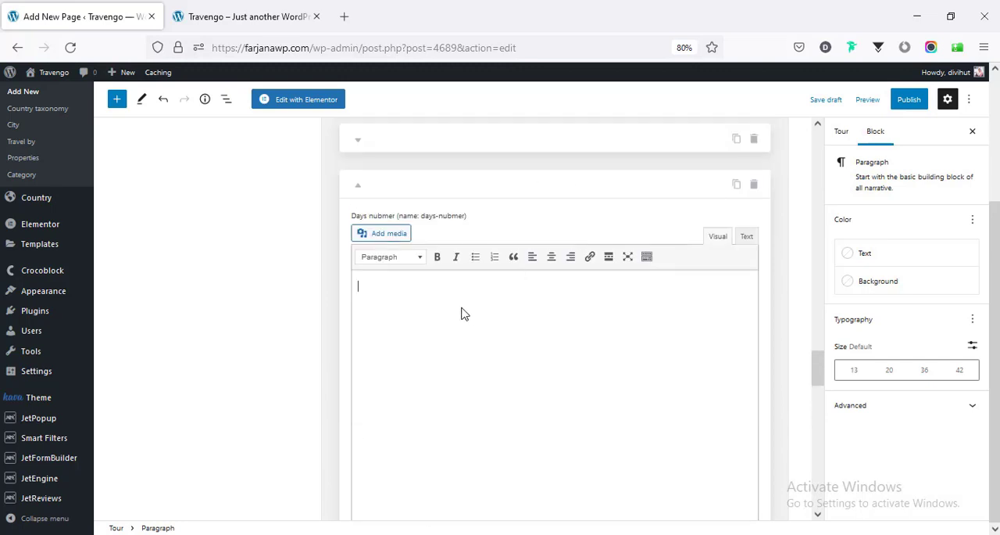
{"action": "scroll", "coordinate": [372, 340], "scroll_direction": "down", "scroll_amount": 5}
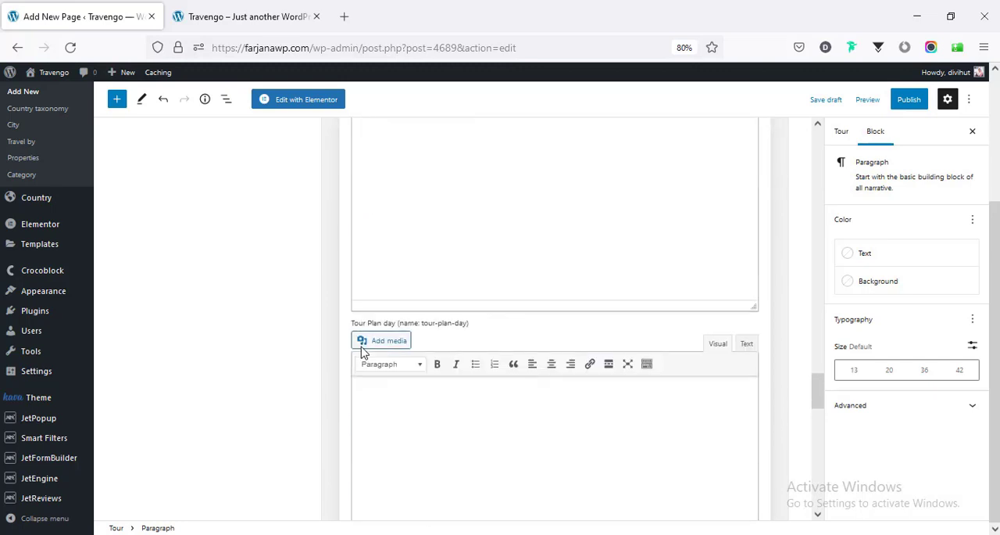
{"action": "type", "text": "Start 09:30 Zürich and Lucerne Dinner included"}
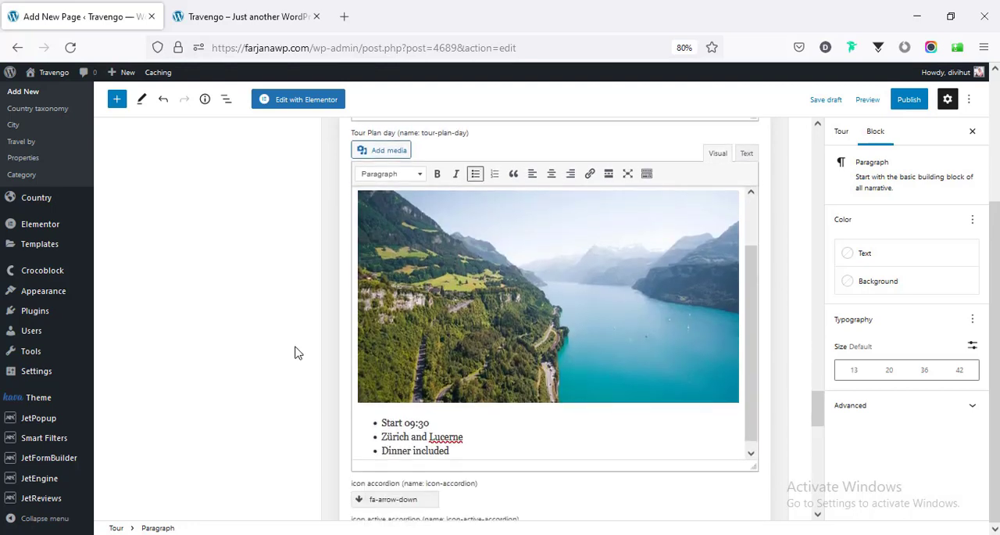
- Look over the copied day item's icon and toggle settings and the JetReviews fields of the tour
{"action": "scroll", "coordinate": [301, 353], "scroll_direction": "down", "scroll_amount": 2}
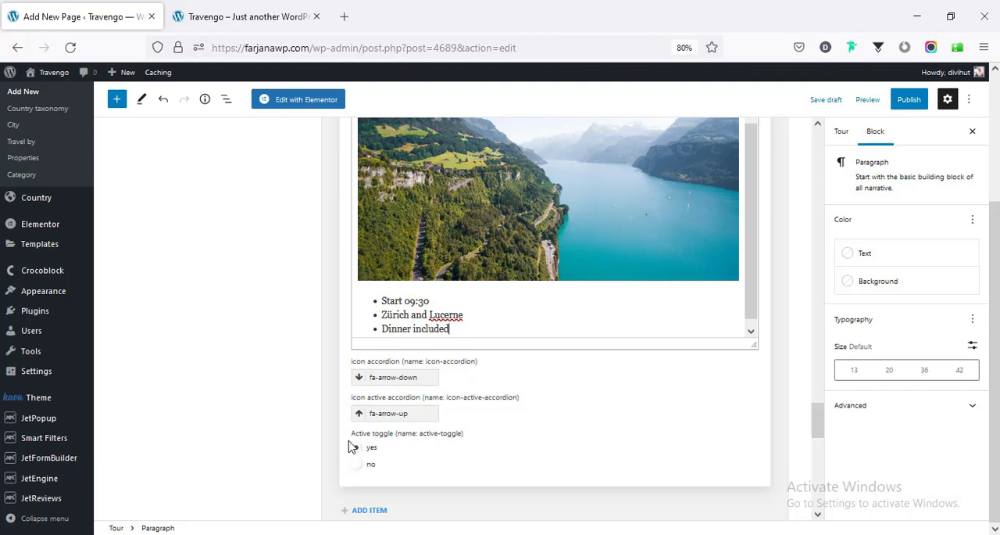
{"action": "scroll", "coordinate": [337, 419], "scroll_direction": "down", "scroll_amount": 2}
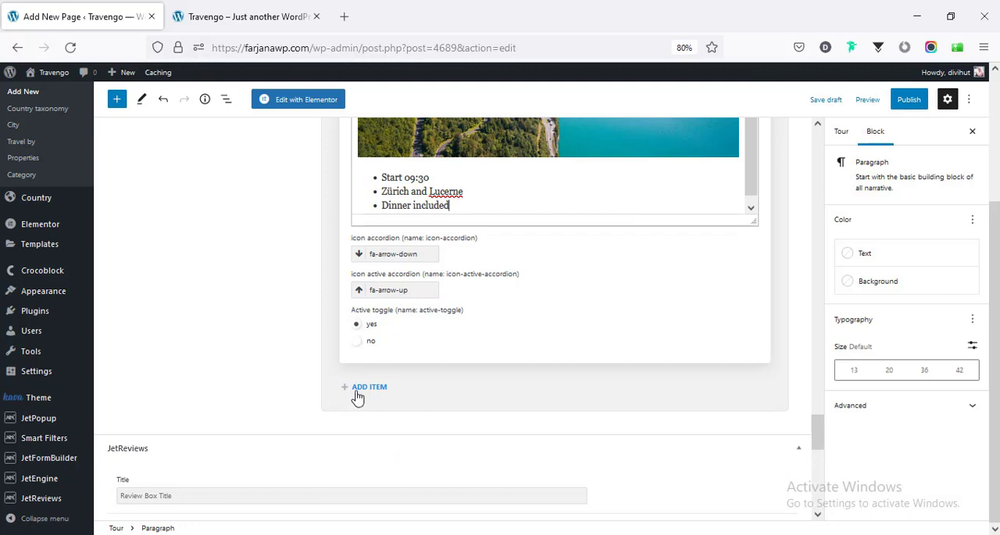
{"action": "scroll", "coordinate": [234, 371], "scroll_direction": "down", "scroll_amount": 4}
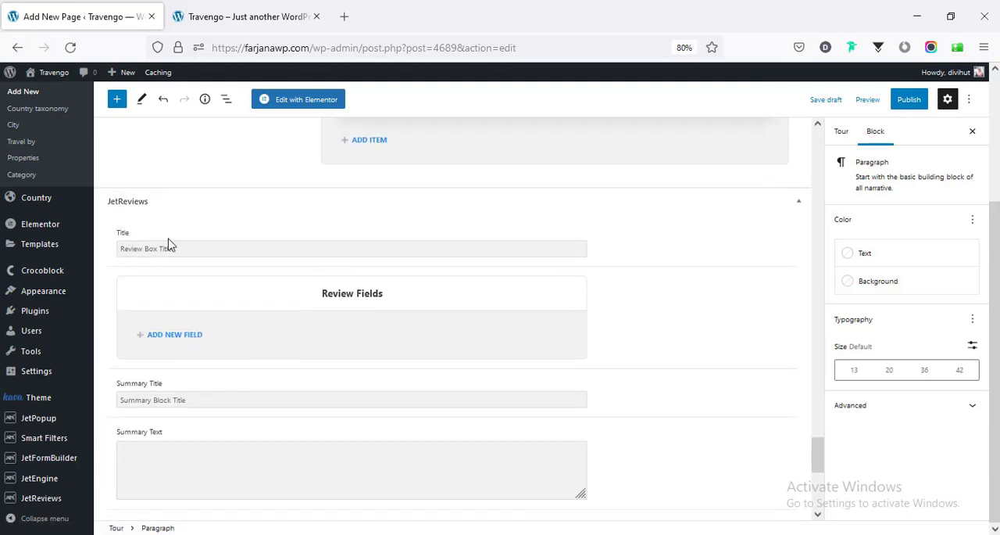
{"action": "scroll", "coordinate": [168, 243], "scroll_direction": "down", "scroll_amount": 2}
{"action": "scroll", "coordinate": [162, 354], "scroll_direction": "down", "scroll_amount": 4}
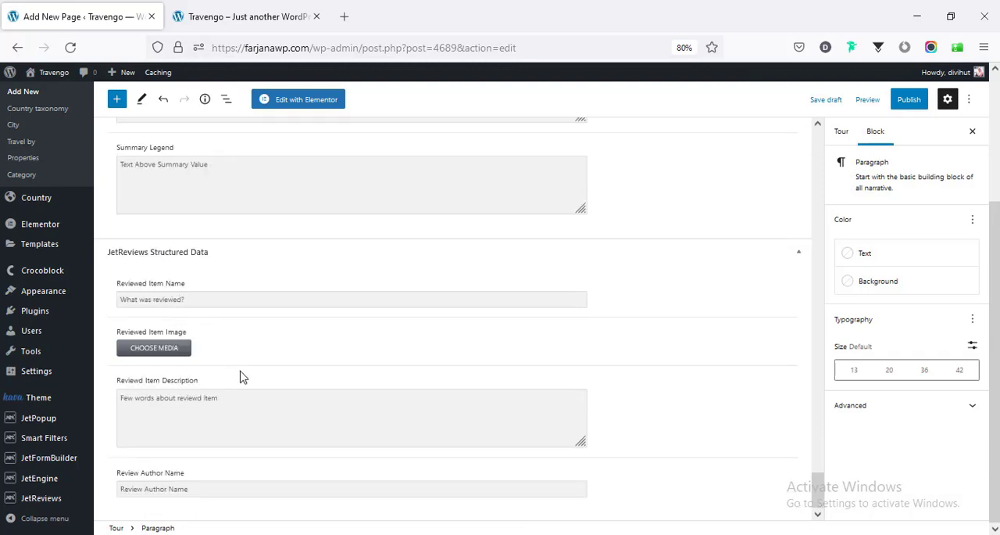
{"action": "scroll", "coordinate": [242, 376], "scroll_direction": "up", "scroll_amount": 15}
{"action": "scroll", "coordinate": [249, 378], "scroll_direction": "up", "scroll_amount": 20}
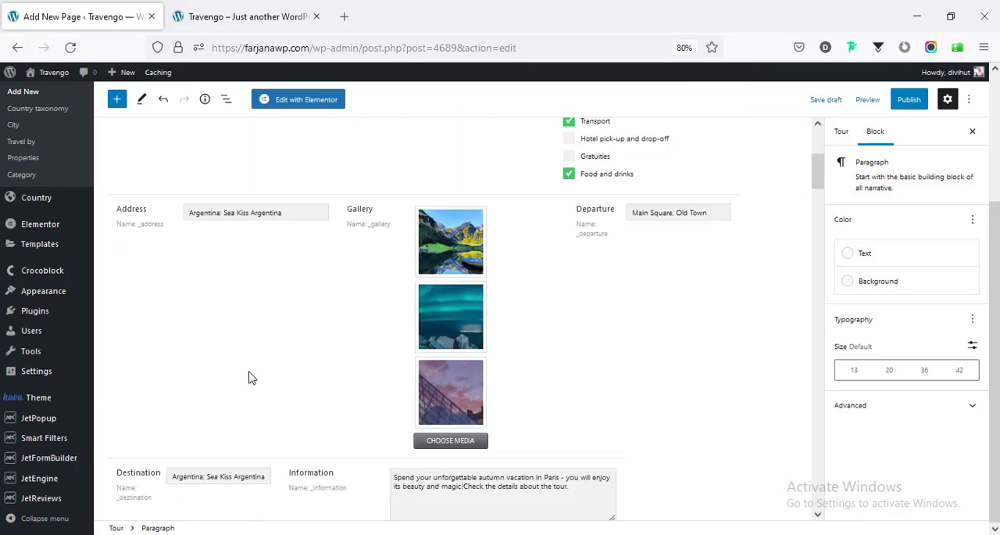
{"action": "scroll", "coordinate": [248, 378], "scroll_direction": "up", "scroll_amount": 4}
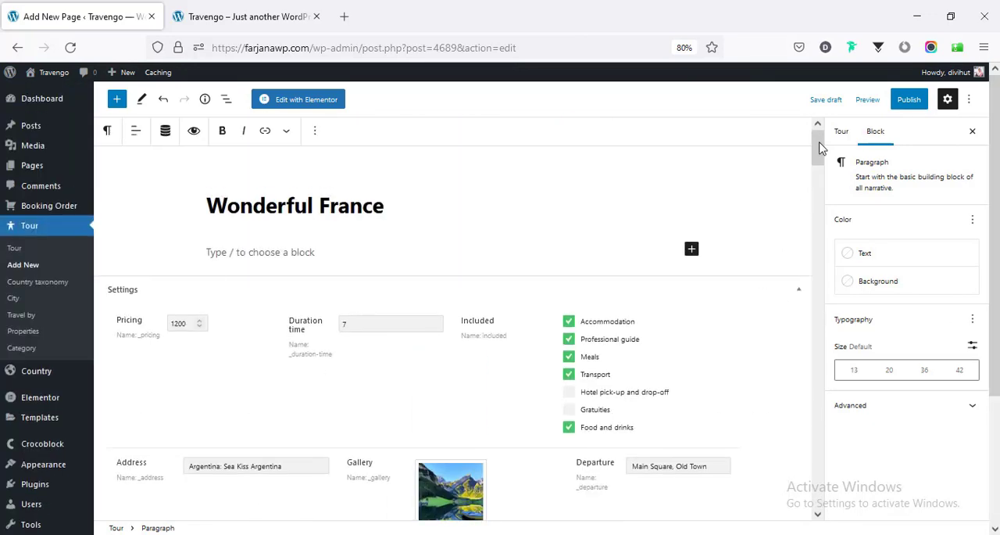
- Set Switzerland-12.jpg from the media library as the tour's featured image
{"action": "left_click", "coordinate": [842, 135]}
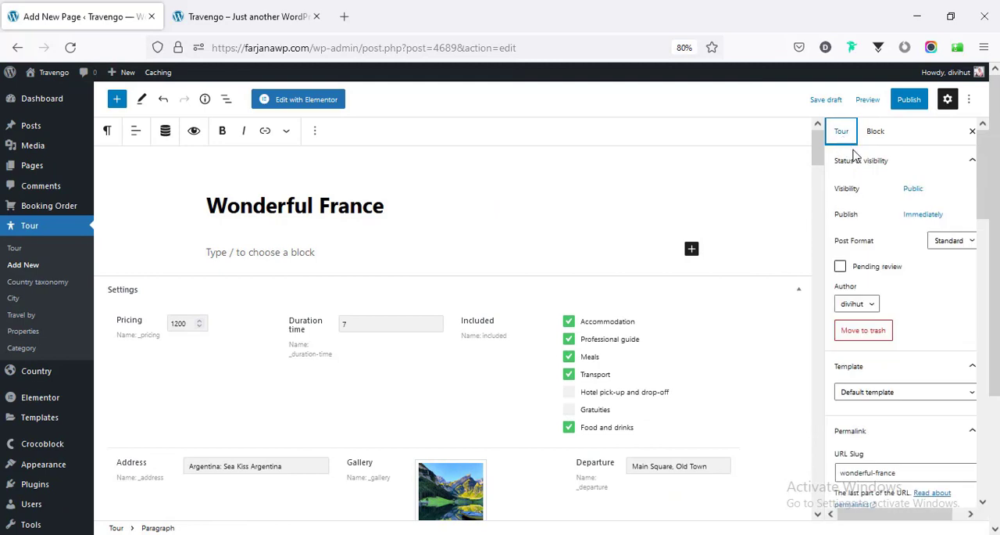
{"action": "scroll", "coordinate": [949, 328], "scroll_direction": "down", "scroll_amount": 5}
{"action": "scroll", "coordinate": [949, 328], "scroll_direction": "down", "scroll_amount": 10}
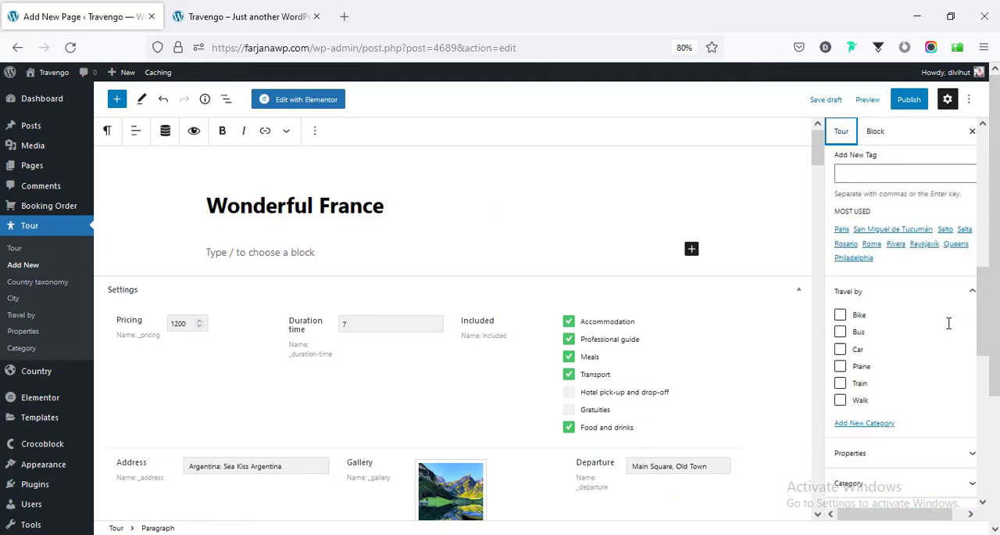
{"action": "scroll", "coordinate": [950, 322], "scroll_direction": "down", "scroll_amount": 1}
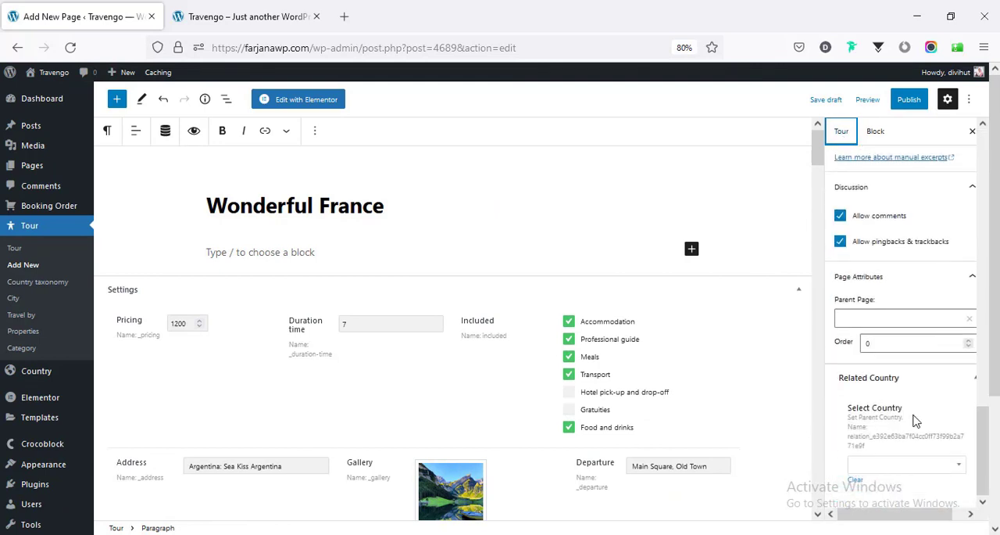
{"action": "left_click_drag", "start_coordinate": [986, 461], "coordinate": [986, 352]}
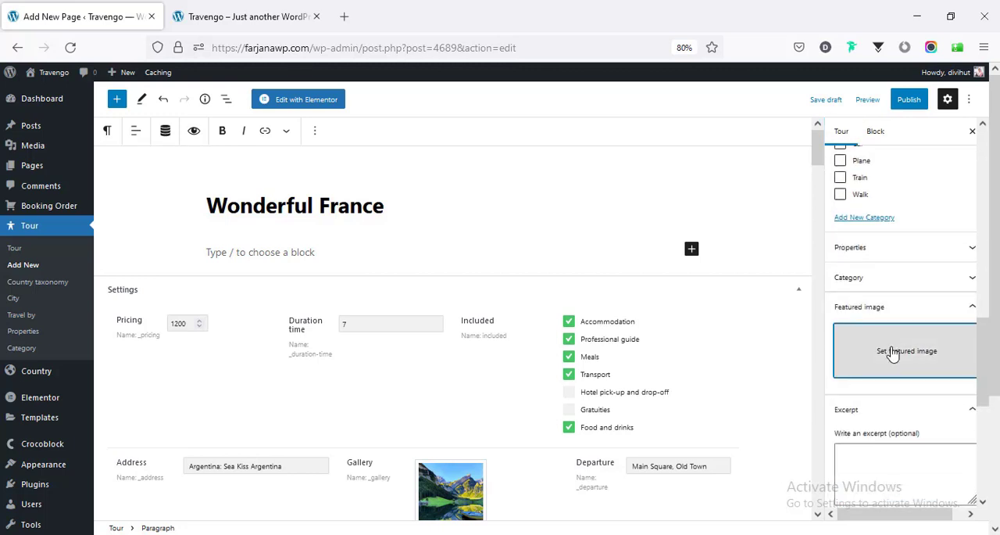
{"action": "left_click", "coordinate": [883, 351]}
{"action": "left_click", "coordinate": [53, 401]}
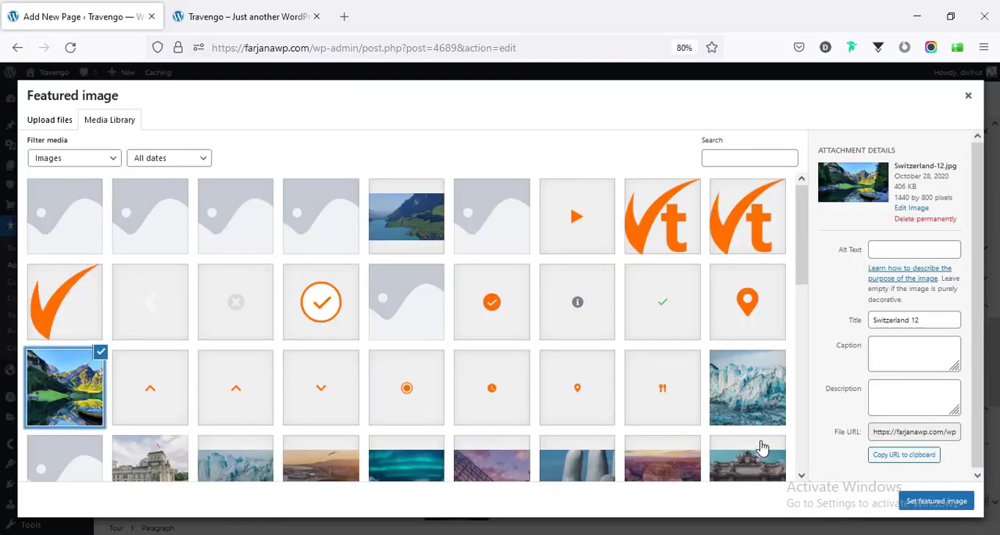
{"action": "left_click", "coordinate": [917, 499]}
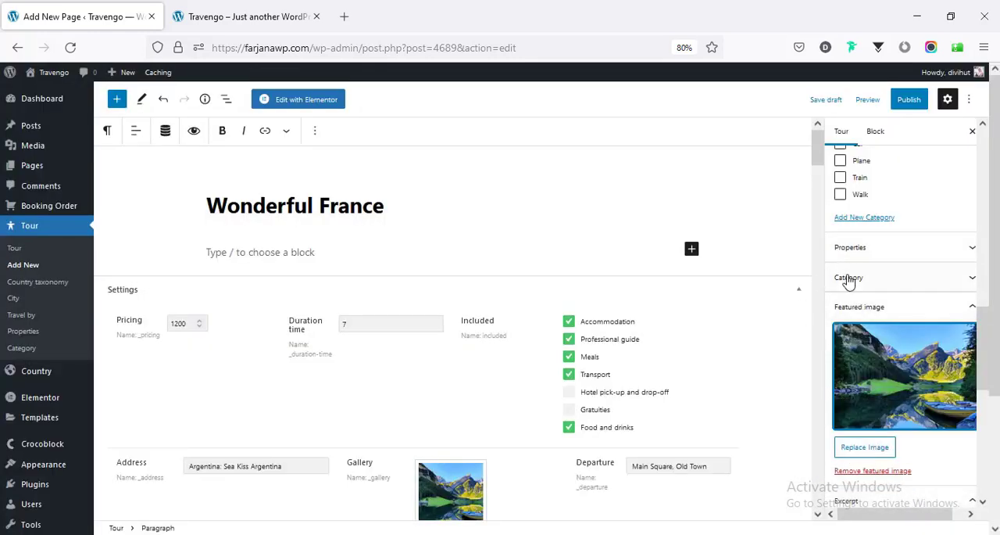
- Publish the Wonderful France tour and reload the site's home page to check its Popular Tours section
{"action": "left_click", "coordinate": [910, 101]}
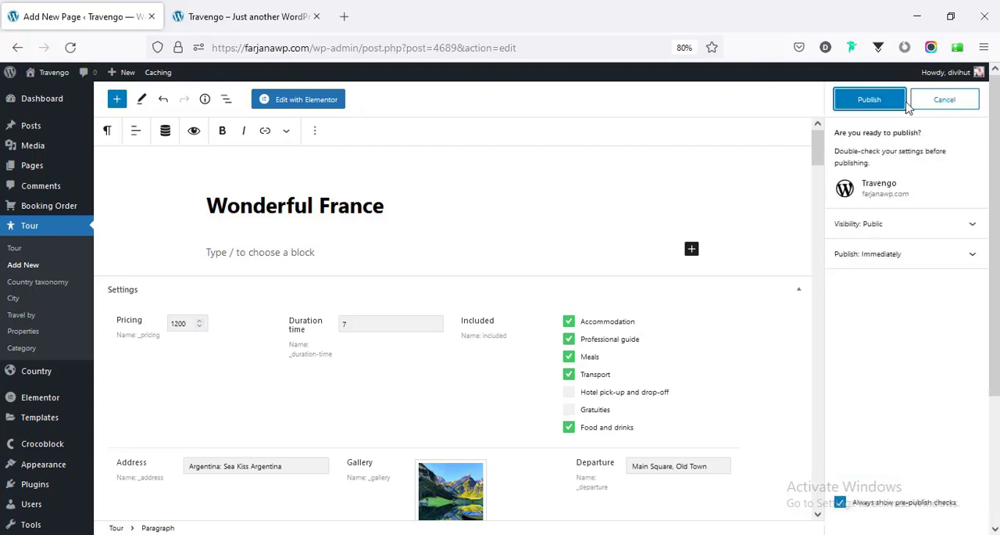
{"action": "left_click", "coordinate": [852, 102]}
{"action": "left_click", "coordinate": [219, 19]}
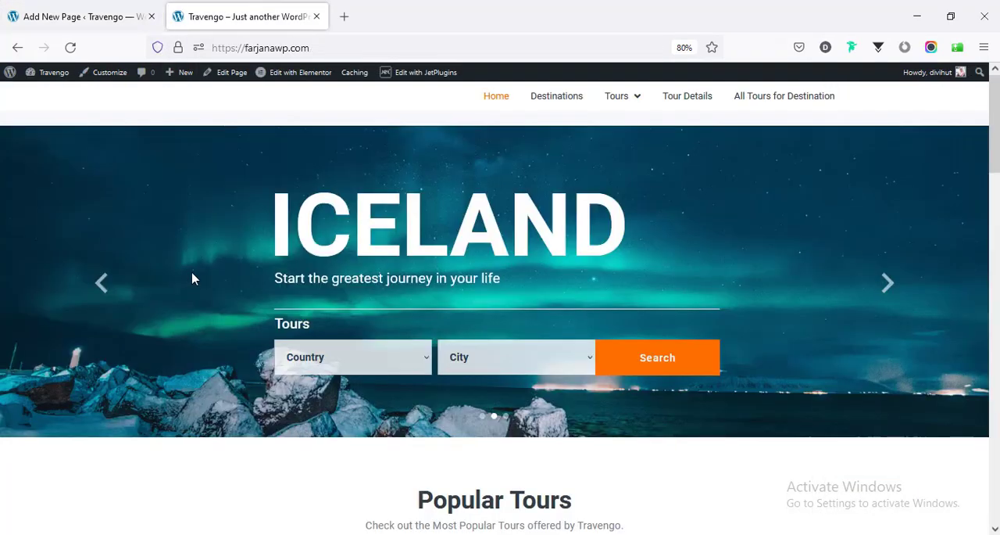
{"action": "left_click", "coordinate": [70, 47]}
{"action": "scroll", "coordinate": [195, 329], "scroll_direction": "down", "scroll_amount": 4}
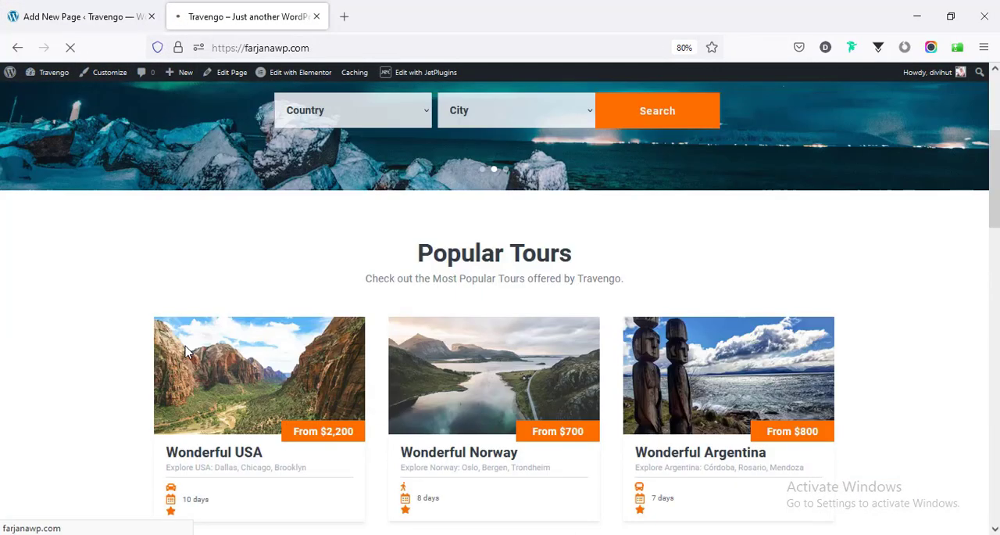
{"action": "left_click", "coordinate": [78, 16]}
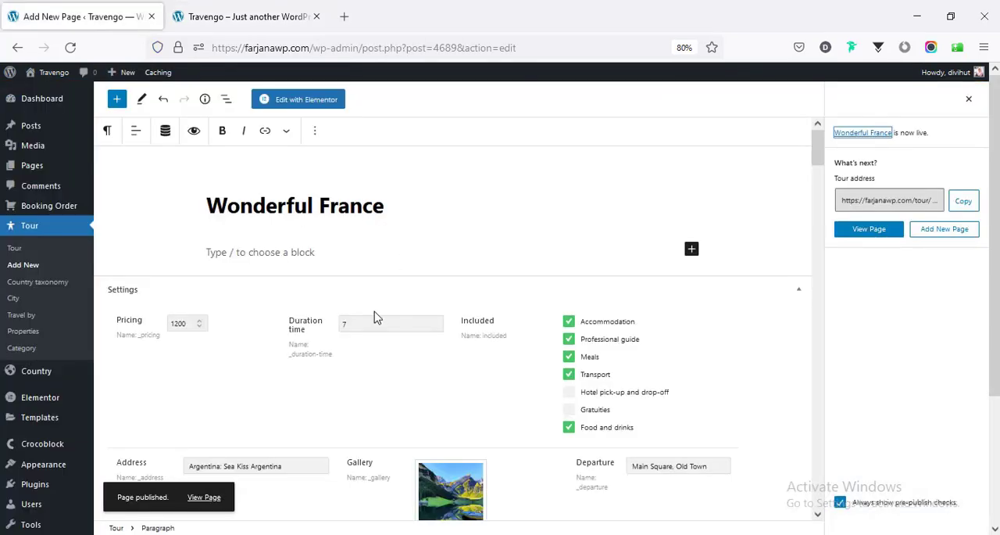
{"action": "left_click", "coordinate": [324, 12]}
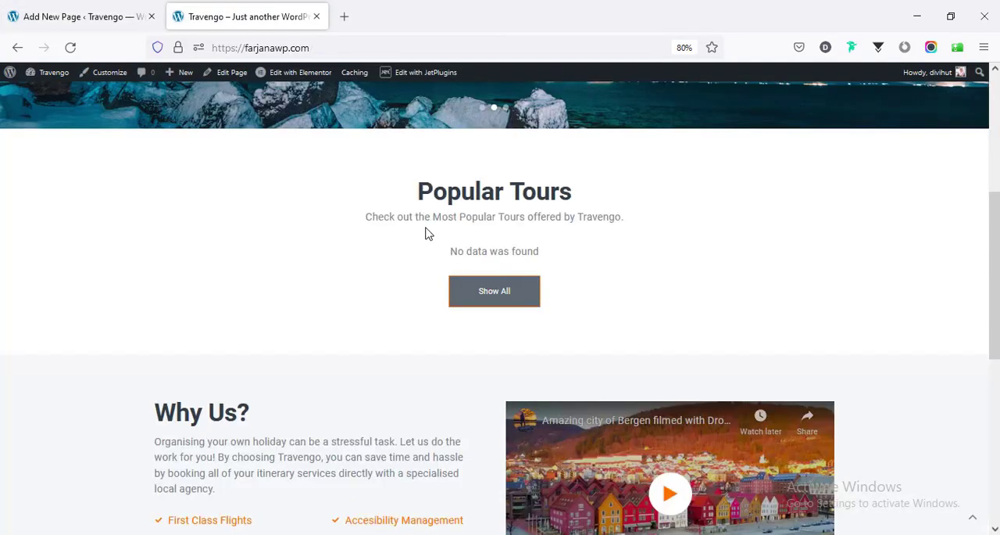
- Edit the home page with Elementor and open the Posts Query settings of the Popular Tours listing grid
{"action": "left_click", "coordinate": [290, 91]}
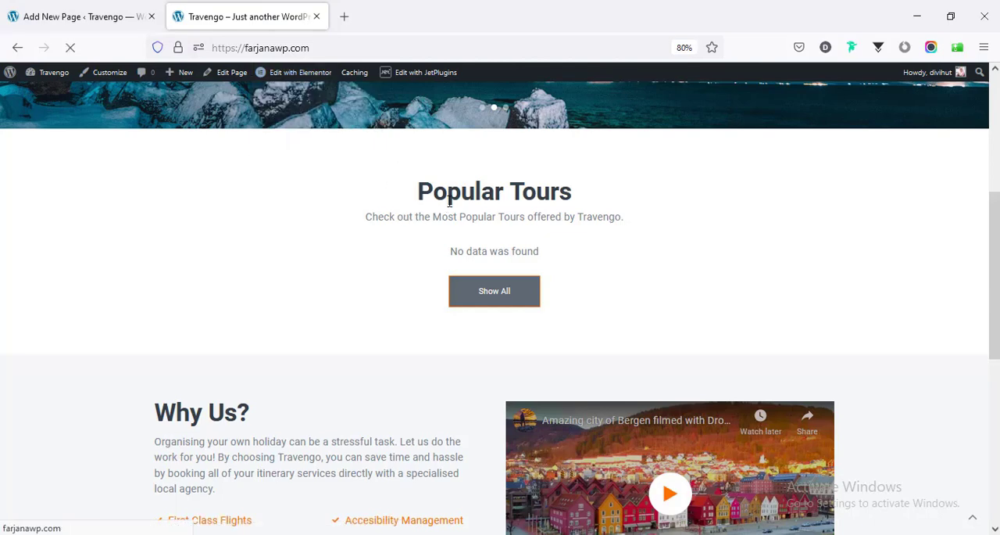
{"action": "left_click", "coordinate": [288, 80]}
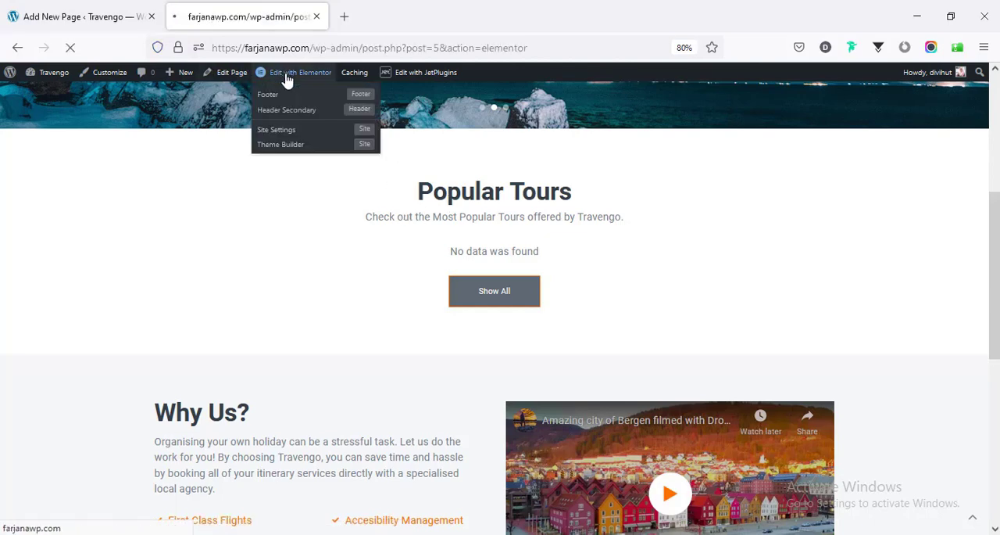
{"action": "scroll", "coordinate": [781, 234], "scroll_direction": "down", "scroll_amount": 5}
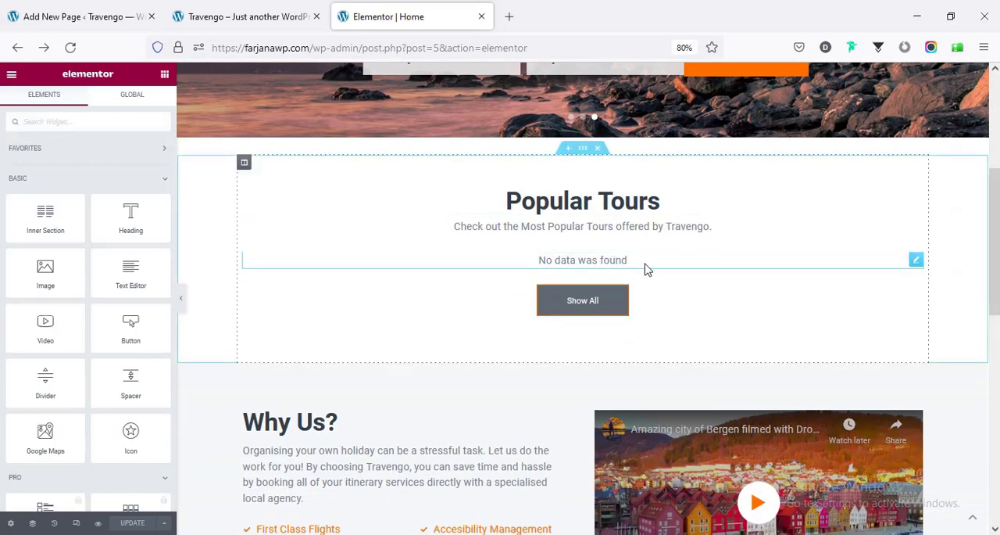
{"action": "left_click", "coordinate": [916, 261]}
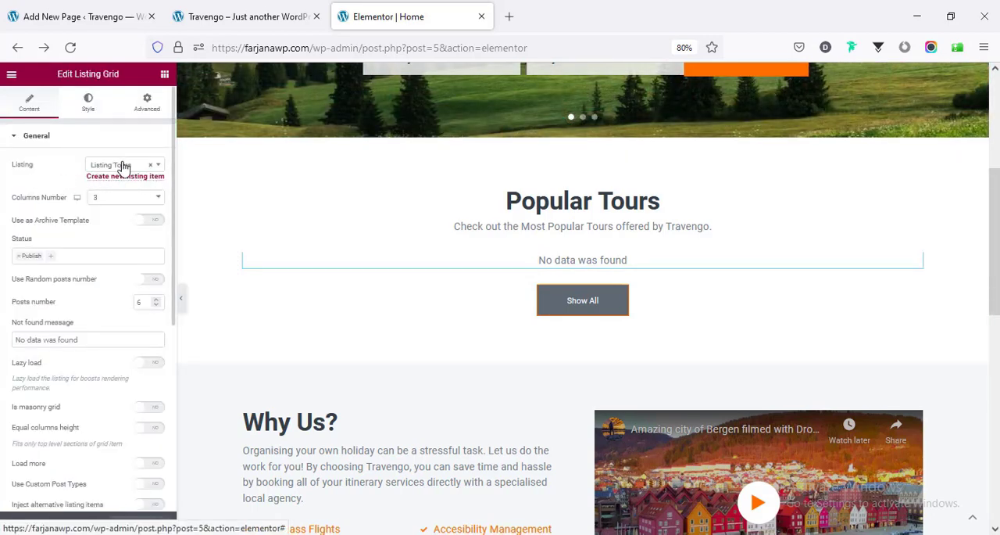
{"action": "scroll", "coordinate": [120, 201], "scroll_direction": "down", "scroll_amount": 5}
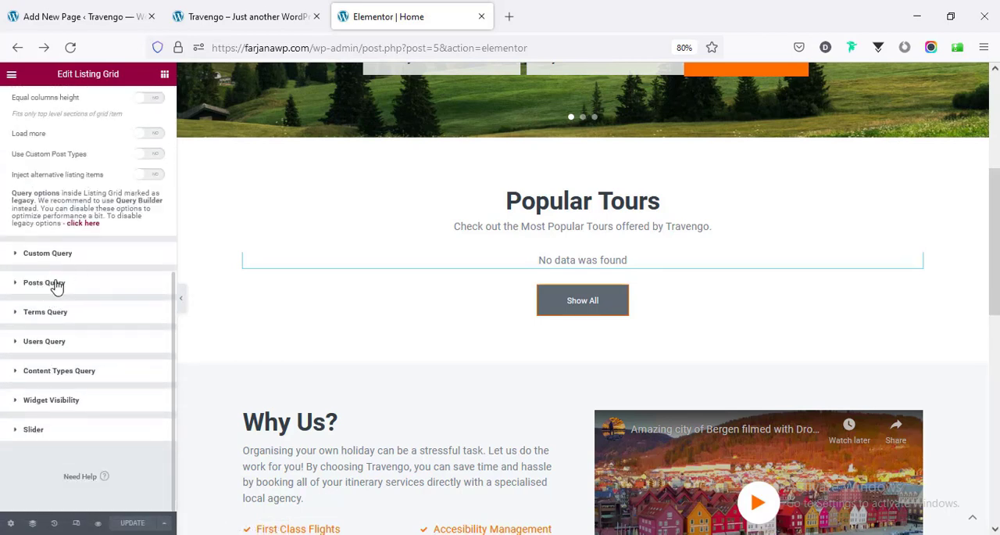
{"action": "left_click", "coordinate": [64, 287]}
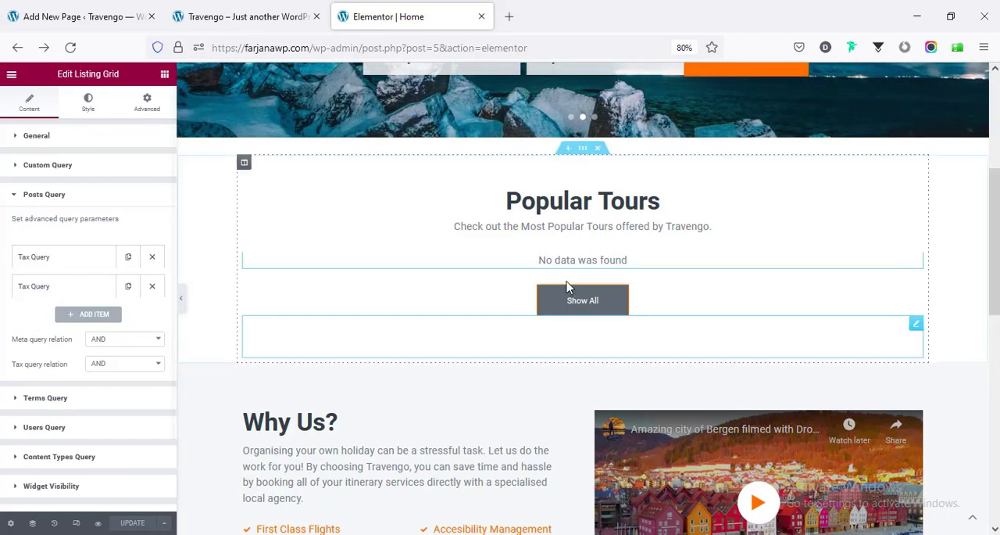
- Delete the tax query with the term "recommended" from the Popular Tours listing grid and expand the remaining tax query
{"action": "left_click", "coordinate": [68, 264]}
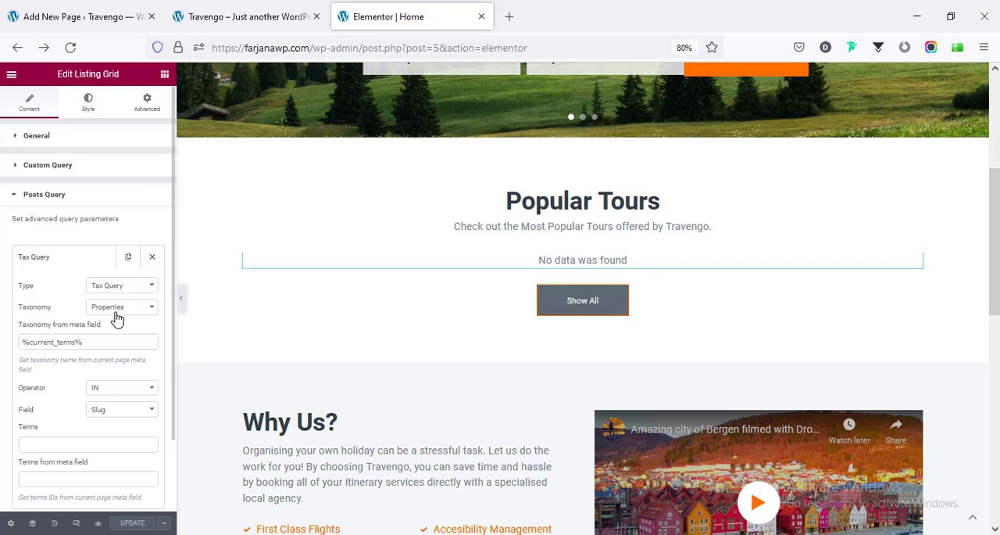
{"action": "left_click", "coordinate": [67, 258]}
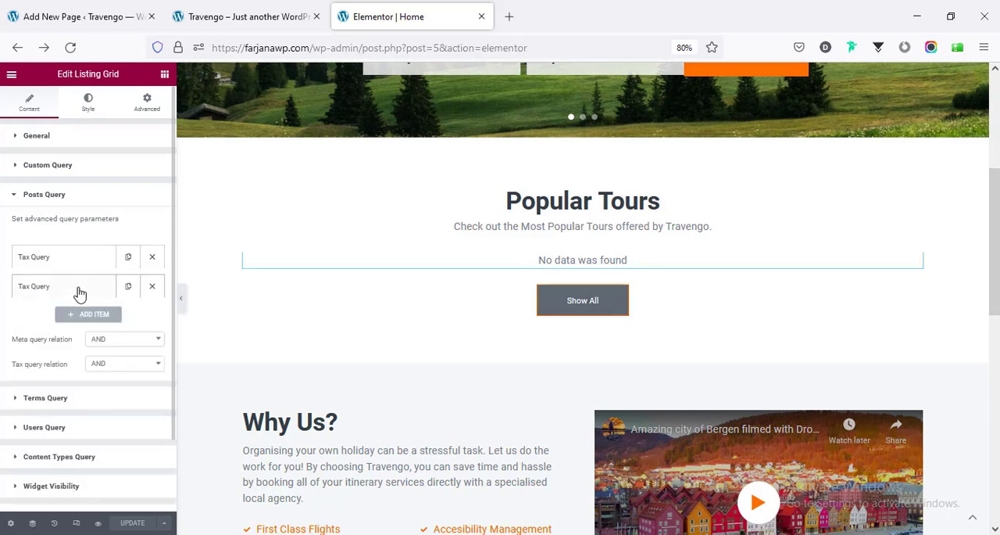
{"action": "left_click", "coordinate": [78, 289]}
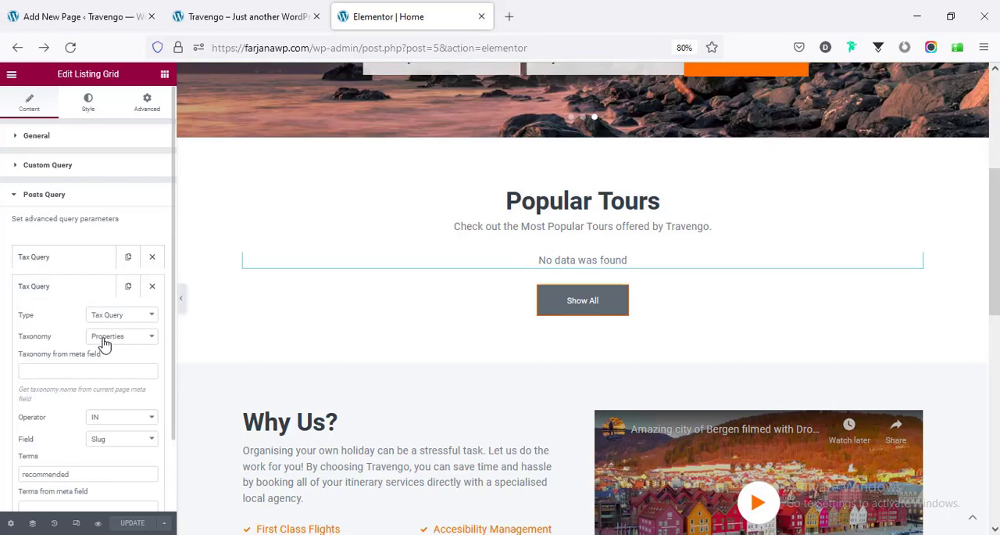
{"action": "left_click", "coordinate": [47, 473]}
{"action": "double_click", "coordinate": [47, 473]}
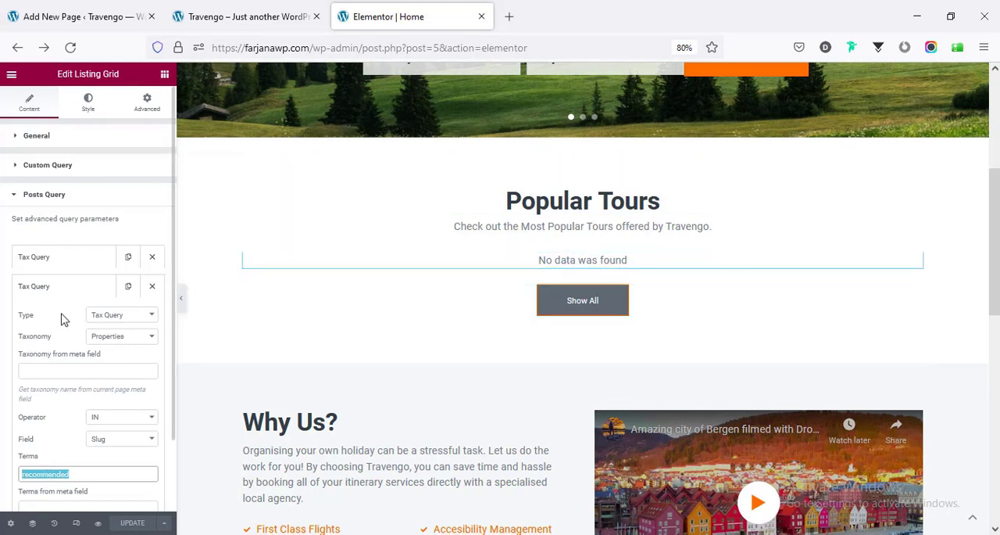
{"action": "left_click", "coordinate": [152, 286]}
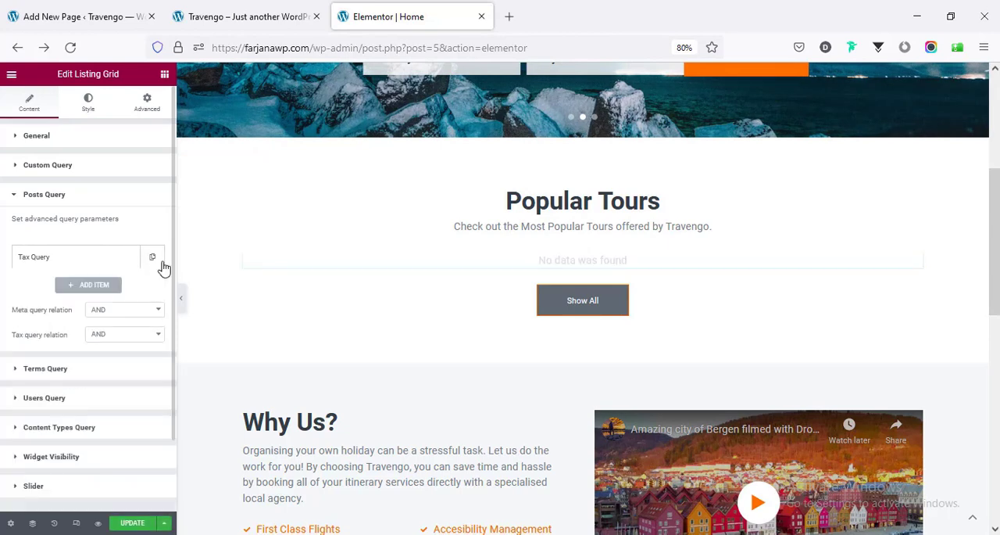
{"action": "left_click", "coordinate": [128, 263]}
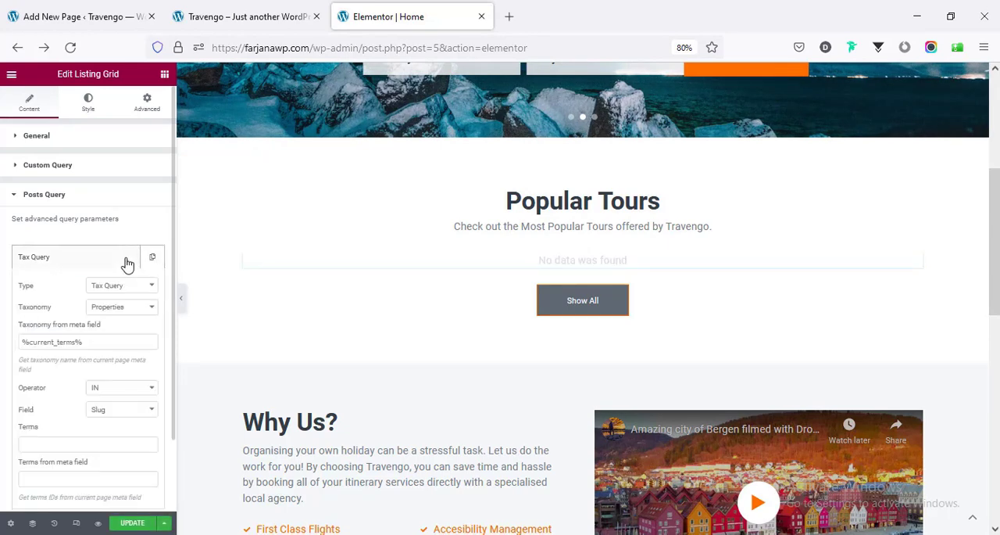
- Update the home page in Elementor and reload the live site to check its Popular Tours section
{"action": "left_click", "coordinate": [117, 264]}
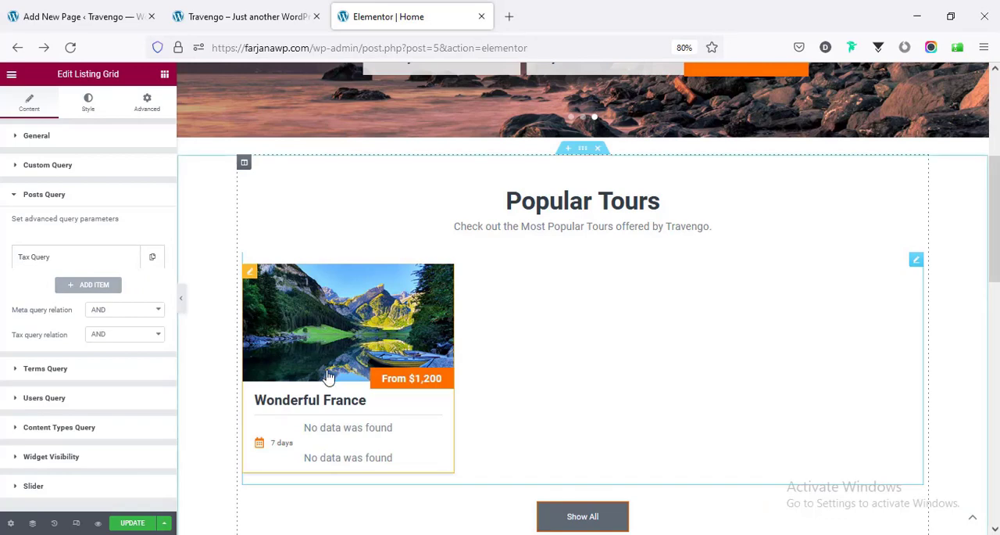
{"action": "left_click", "coordinate": [134, 524]}
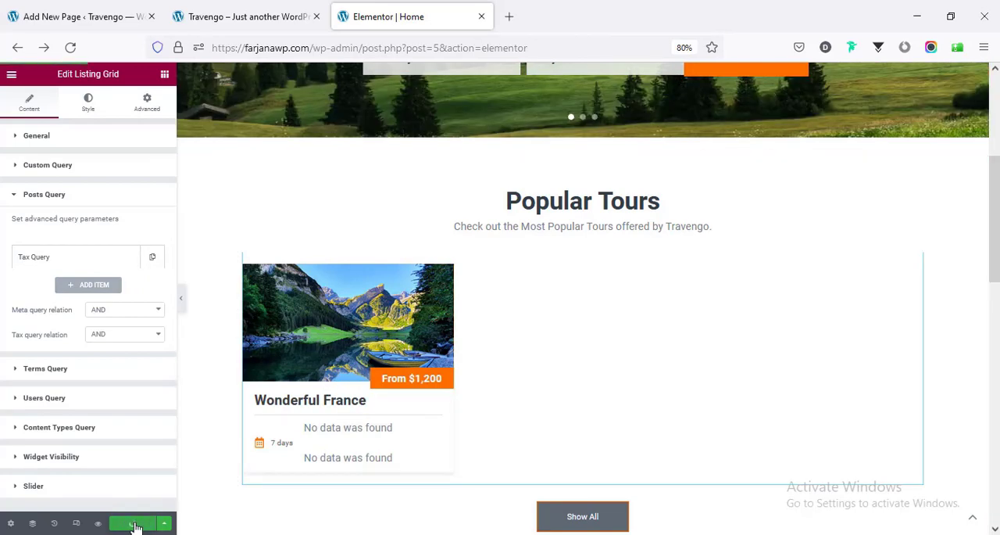
{"action": "left_click", "coordinate": [232, 11]}
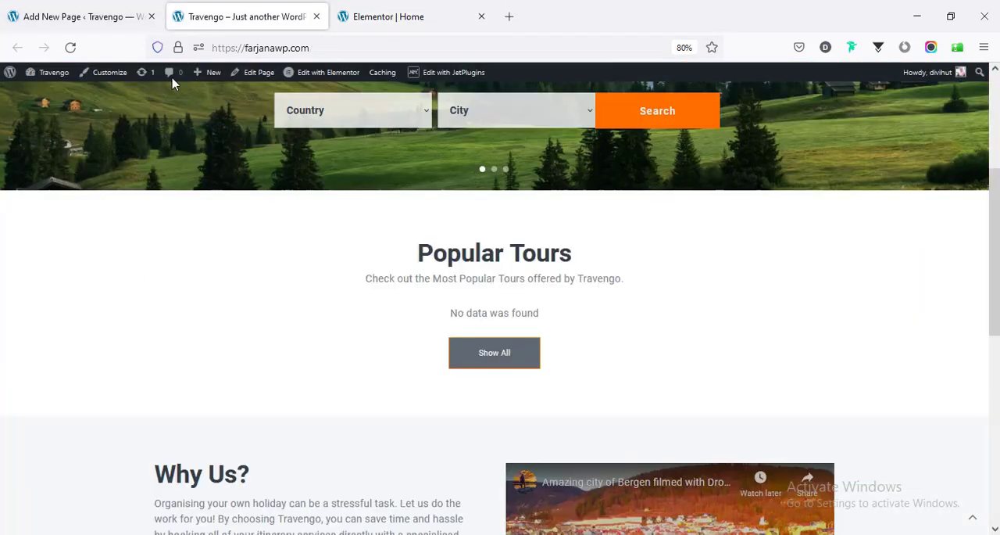
{"action": "left_click", "coordinate": [72, 47]}
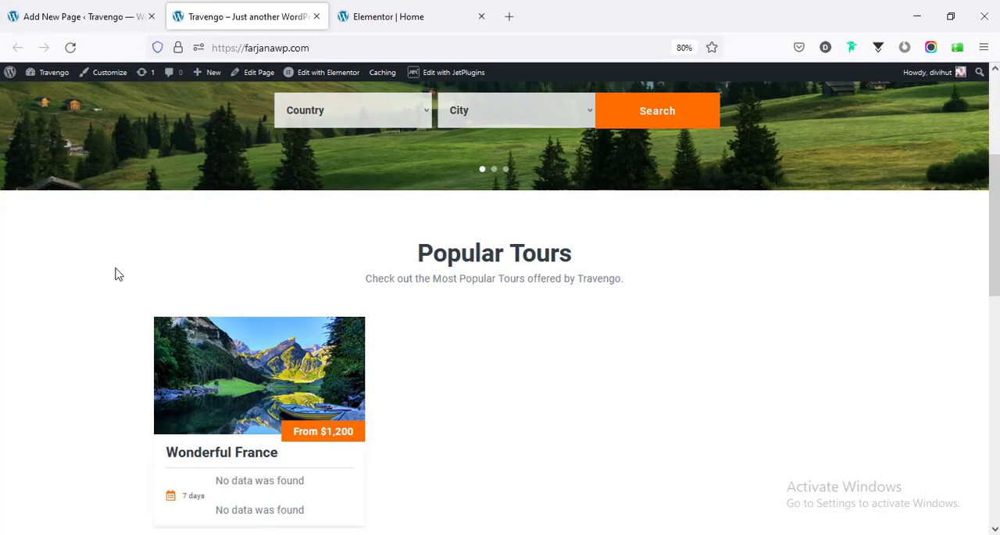
{"action": "scroll", "coordinate": [110, 282], "scroll_direction": "down", "scroll_amount": 3}
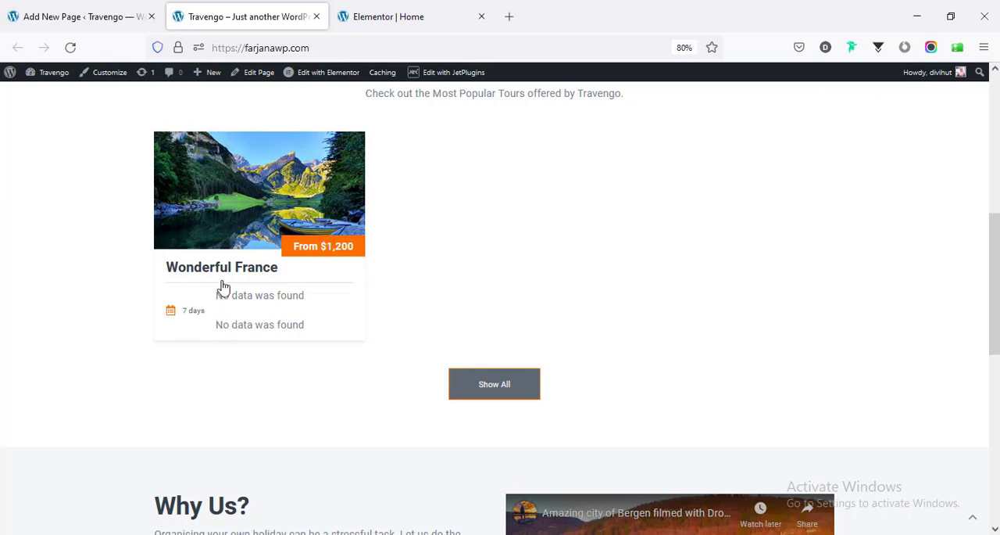
- Edit the tour card's listing template in place and open the Posts Query settings of its upper nested listing grid
{"action": "left_click", "coordinate": [404, 16]}
{"action": "scroll", "coordinate": [356, 312], "scroll_direction": "down", "scroll_amount": 3}
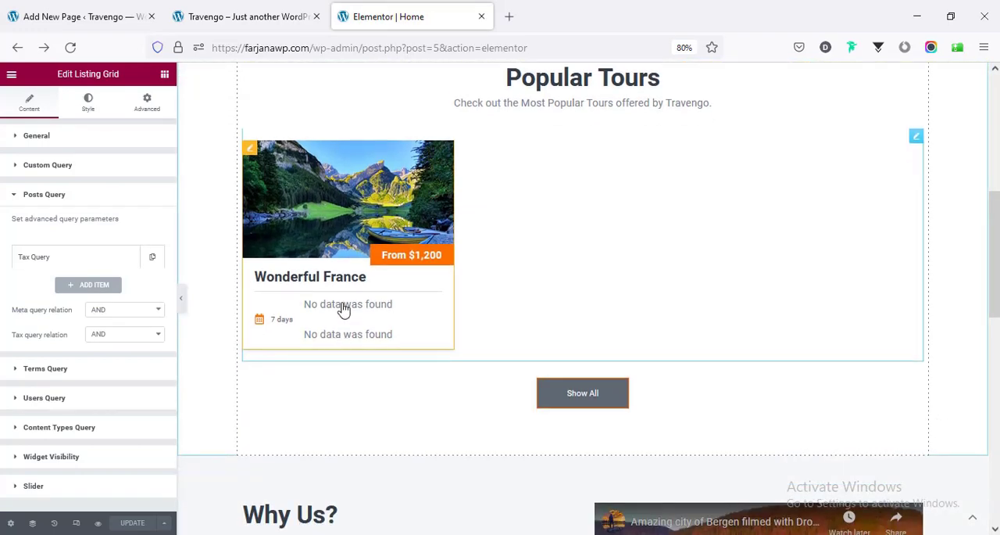
{"action": "left_click", "coordinate": [250, 151]}
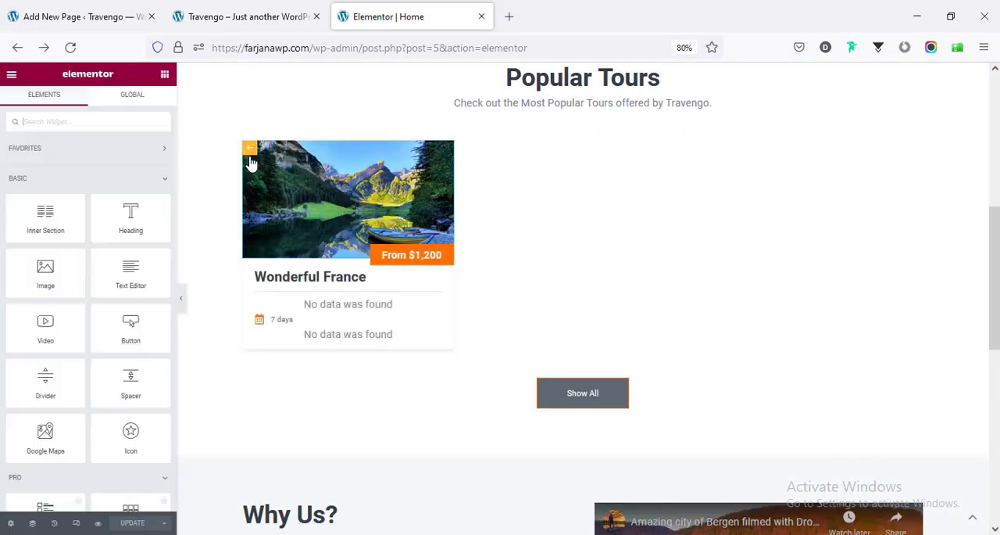
{"action": "left_click", "coordinate": [311, 309]}
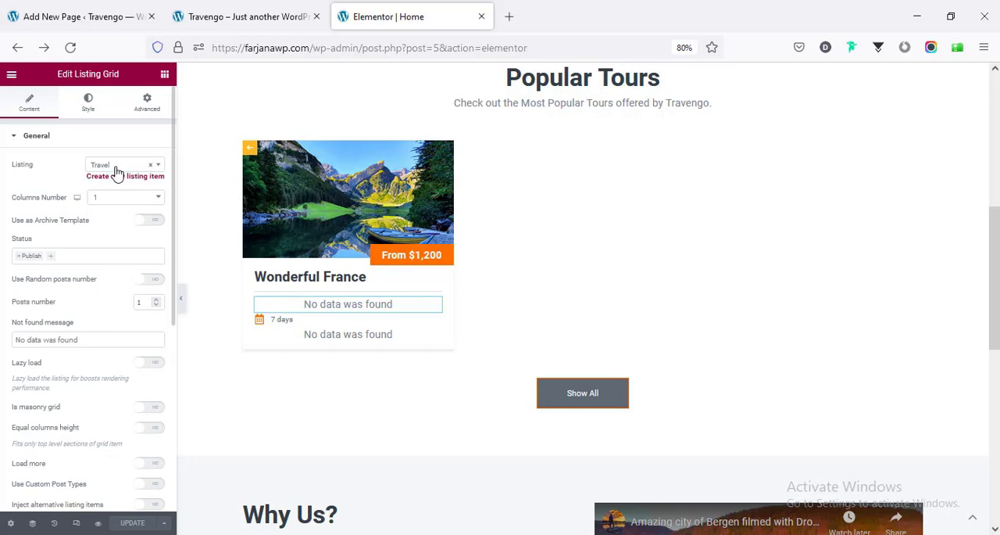
{"action": "scroll", "coordinate": [125, 251], "scroll_direction": "down", "scroll_amount": 5}
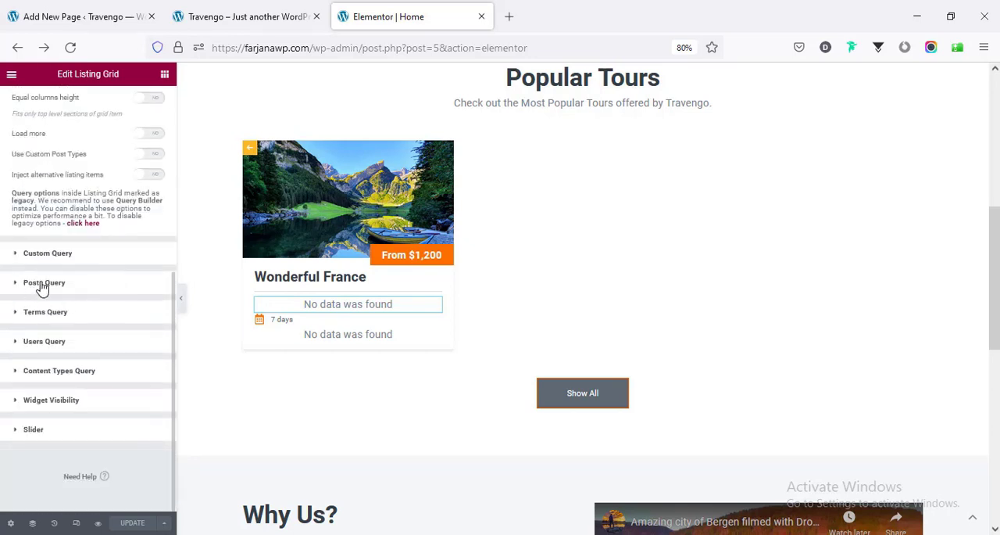
{"action": "left_click", "coordinate": [45, 283]}
{"action": "left_click", "coordinate": [44, 256]}
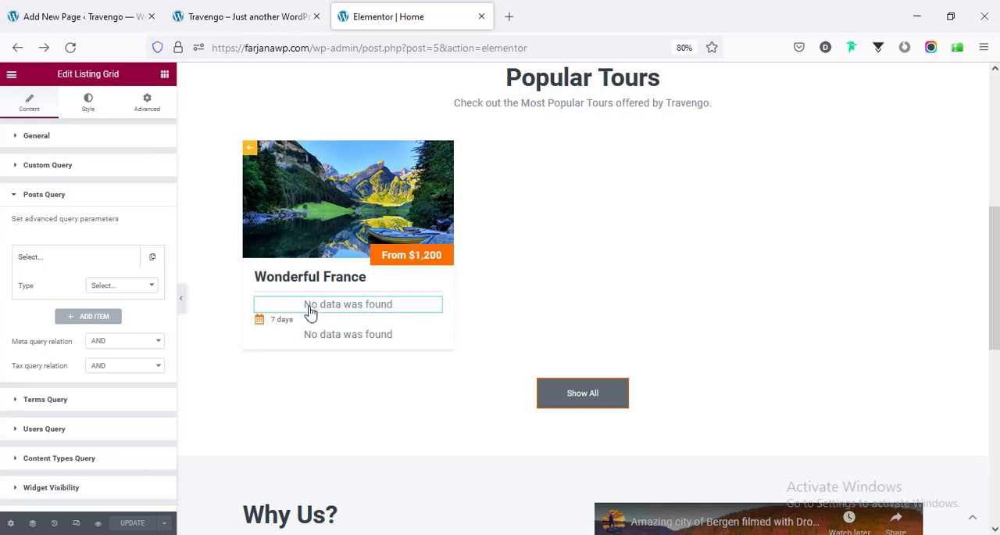
- Set the nested grid's query type to Tax Query on the Travel by taxonomy and update the template
{"action": "left_click", "coordinate": [115, 286]}
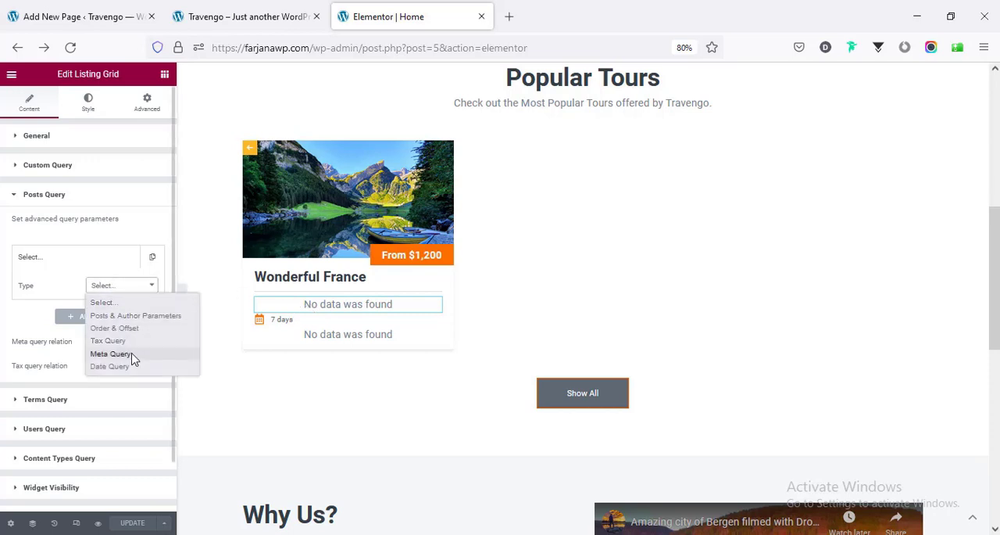
{"action": "left_click", "coordinate": [109, 341]}
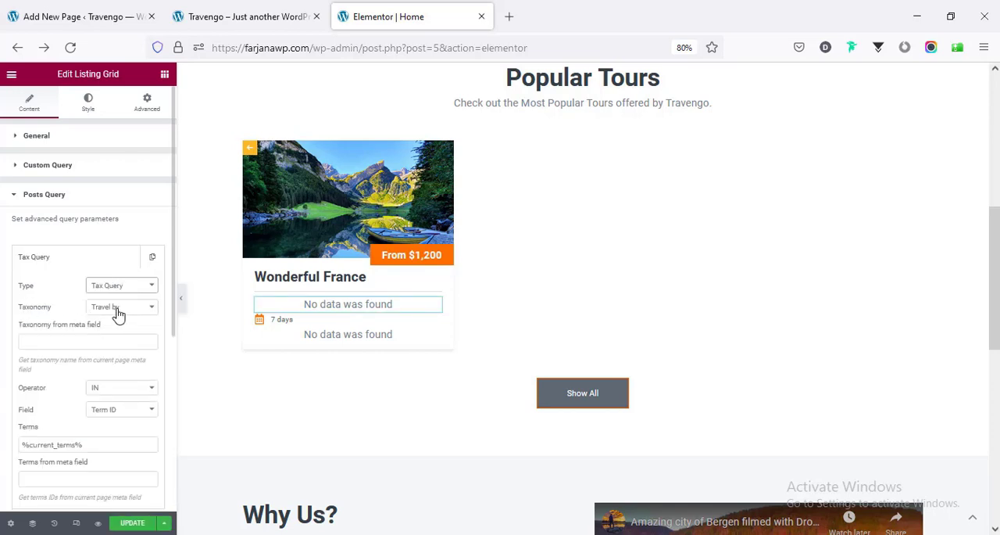
{"action": "scroll", "coordinate": [108, 381], "scroll_direction": "down", "scroll_amount": 3}
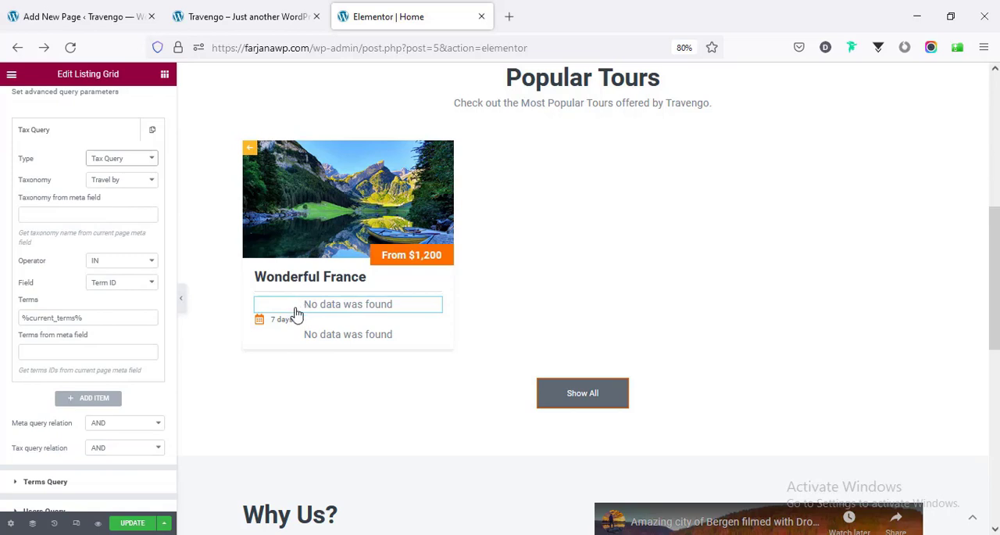
{"action": "left_click", "coordinate": [133, 523]}
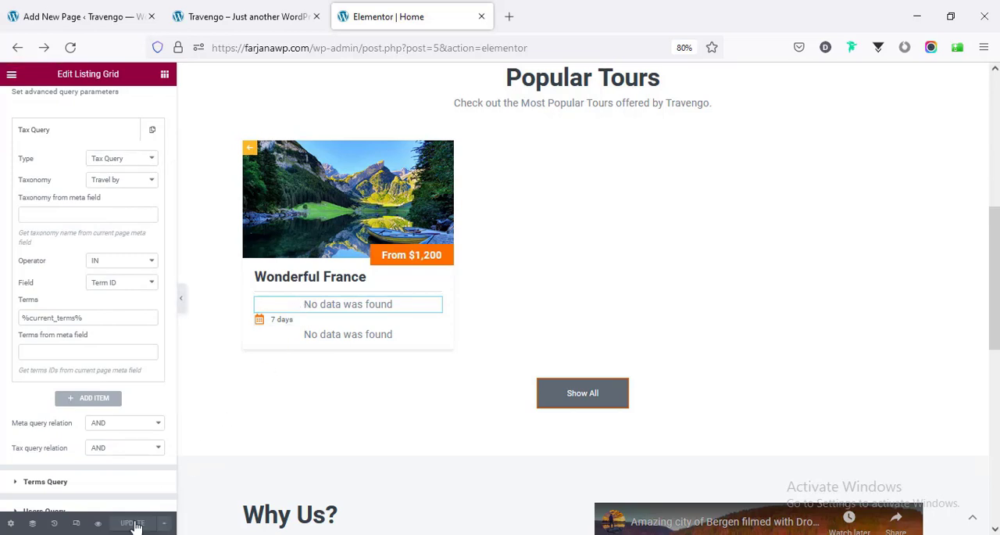
- Assign Car under Travel by to the Wonderful France tour and update the tour
{"action": "left_click", "coordinate": [88, 8]}
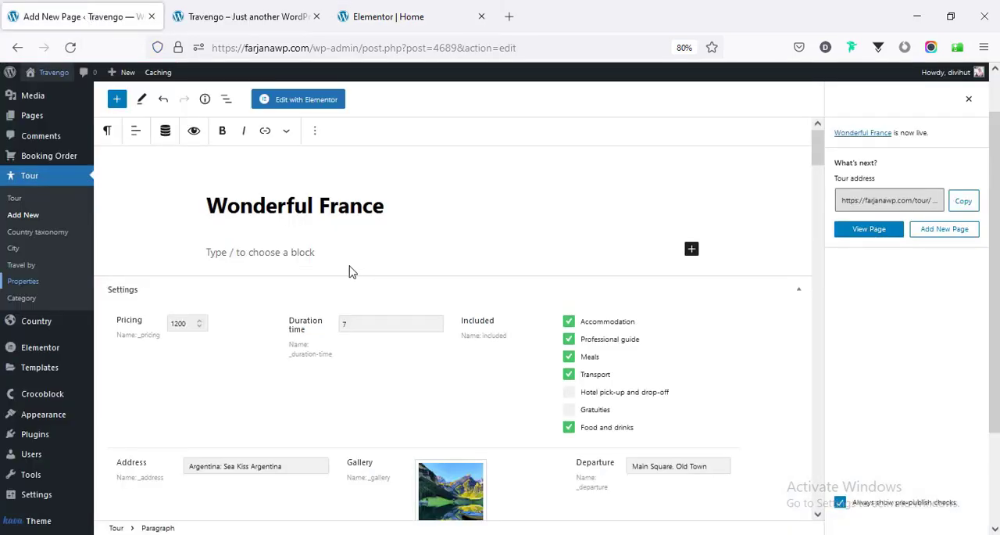
{"action": "left_click", "coordinate": [969, 99]}
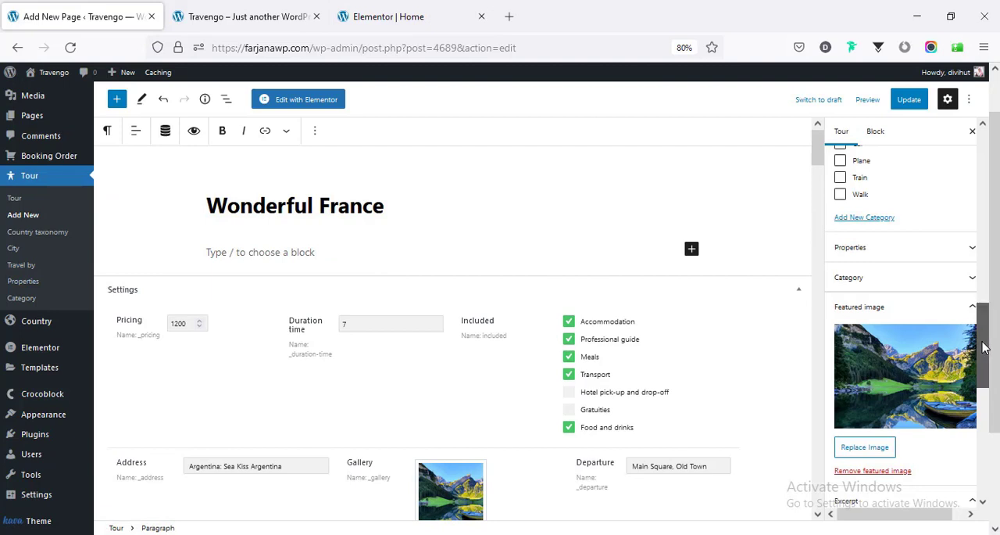
{"action": "scroll", "coordinate": [984, 334], "scroll_direction": "up", "scroll_amount": 3}
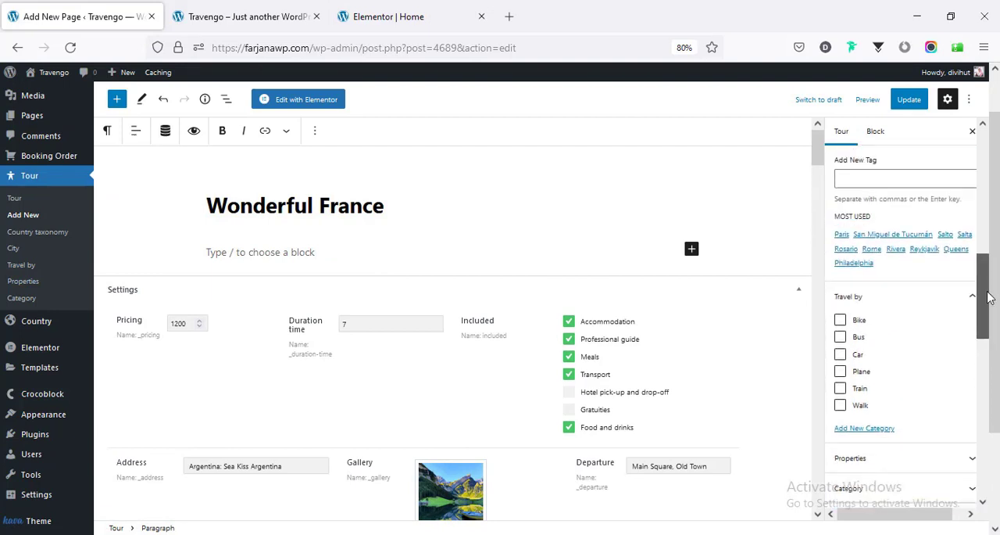
{"action": "scroll", "coordinate": [990, 314], "scroll_direction": "down", "scroll_amount": 1}
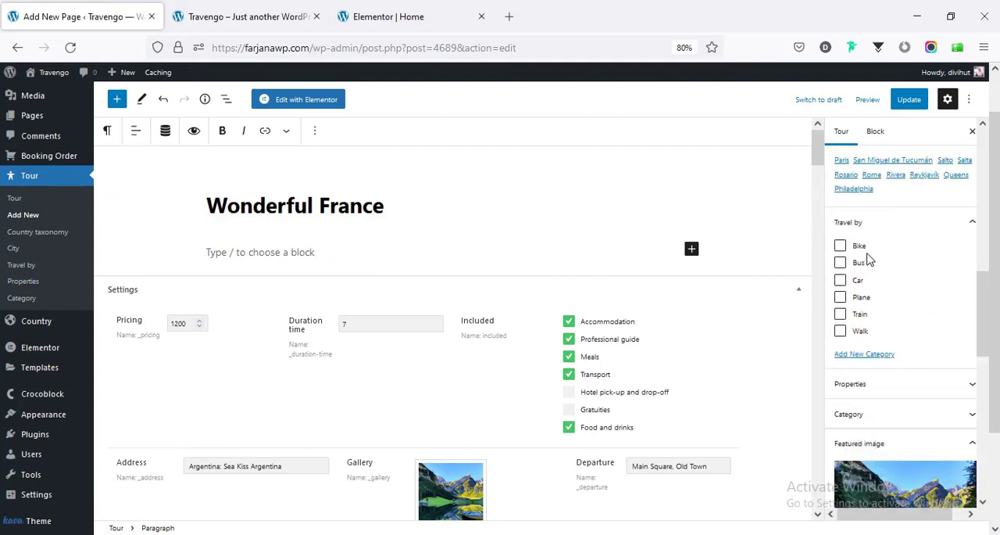
{"action": "left_click", "coordinate": [868, 387]}
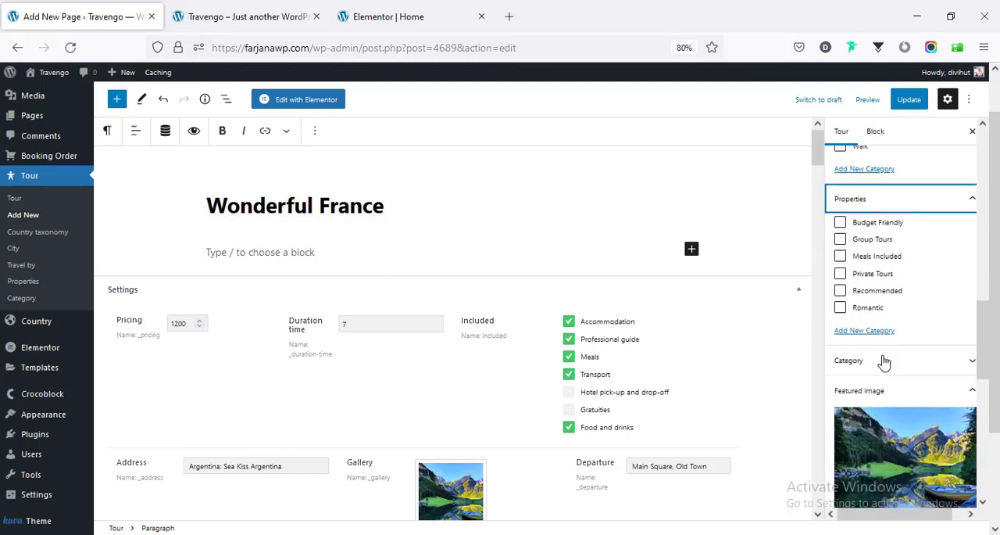
{"action": "left_click", "coordinate": [877, 367]}
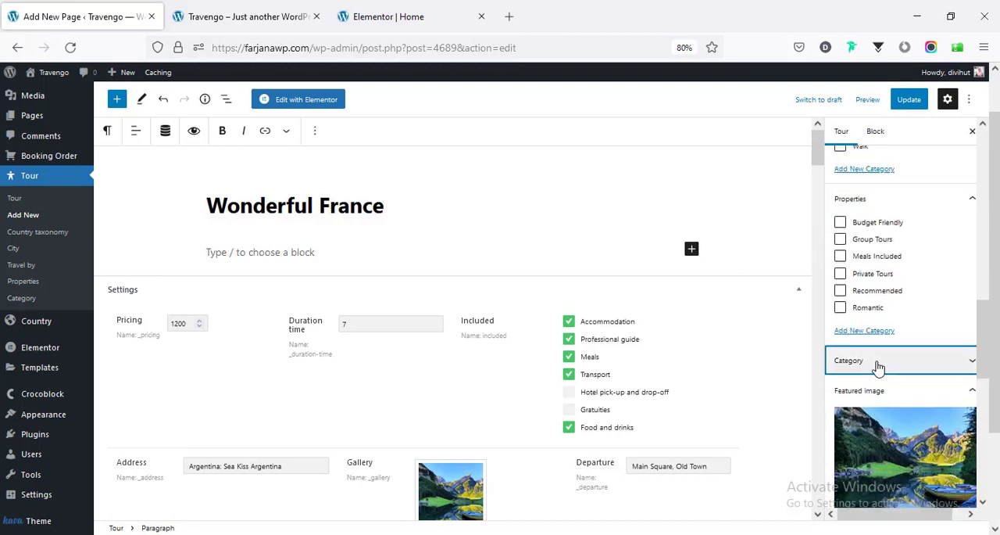
{"action": "scroll", "coordinate": [881, 372], "scroll_direction": "down", "scroll_amount": 5}
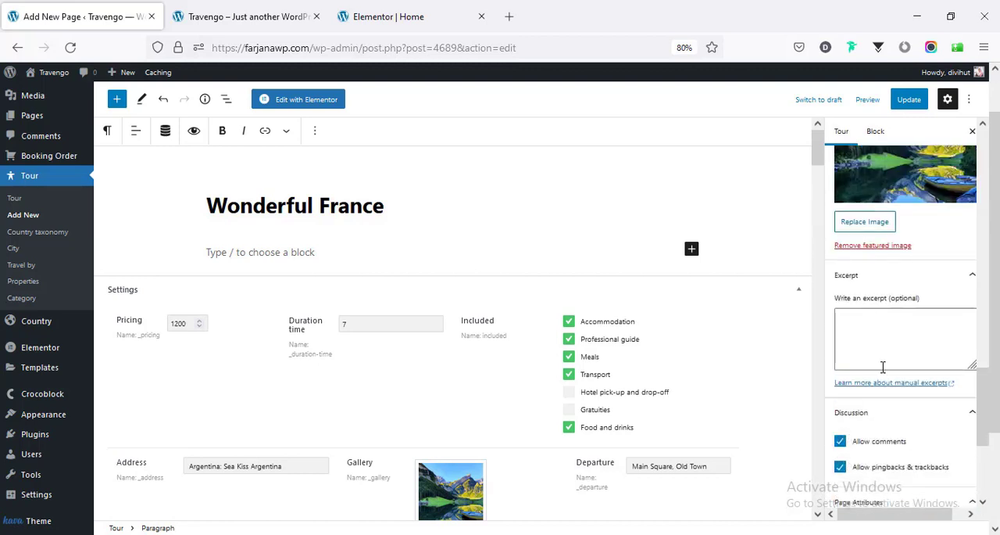
{"action": "scroll", "coordinate": [873, 406], "scroll_direction": "up", "scroll_amount": 5}
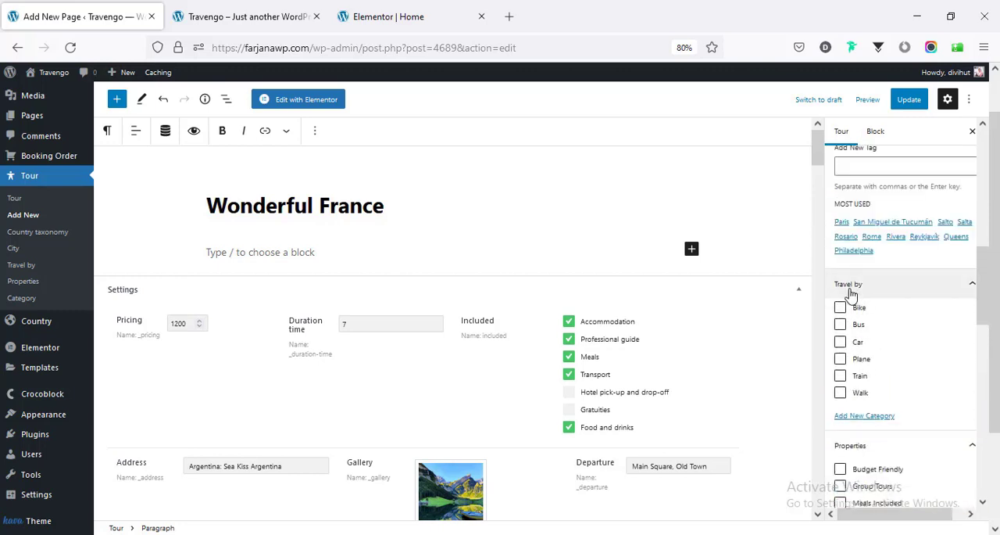
{"action": "left_click", "coordinate": [852, 342]}
{"action": "left_click", "coordinate": [910, 101]}
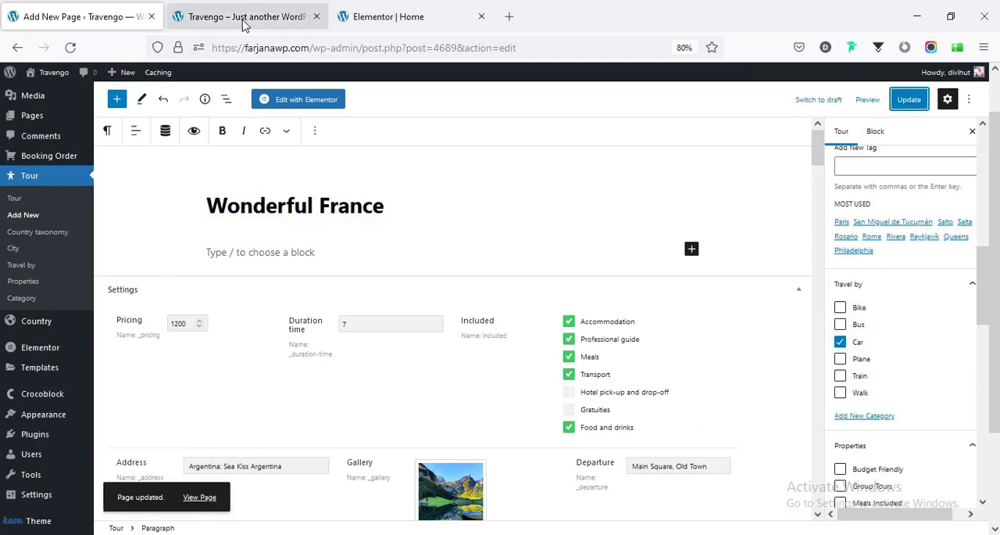
- Reload the live home page and the Elementor editor to check the Wonderful France tour card
{"action": "left_click", "coordinate": [305, 16]}
{"action": "left_click", "coordinate": [71, 47]}
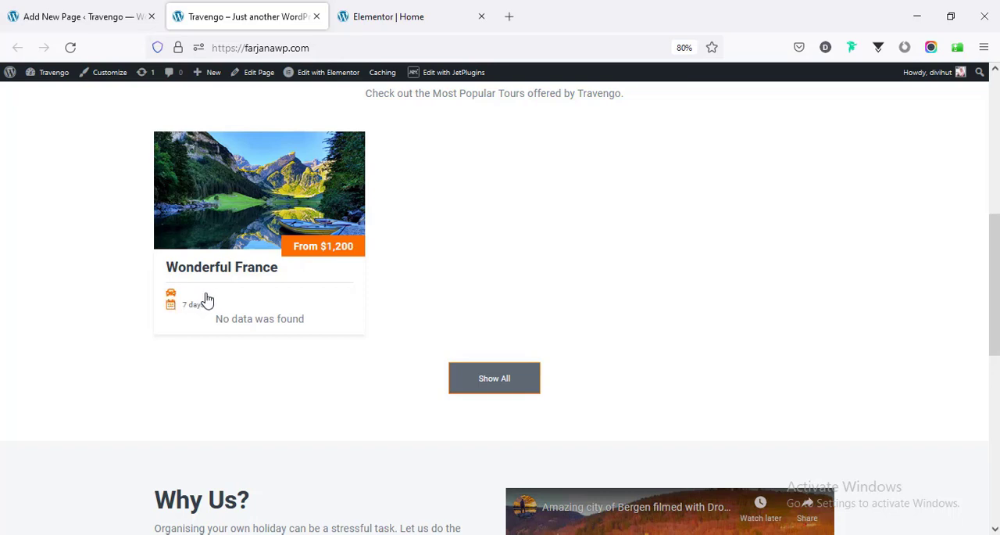
{"action": "left_click", "coordinate": [373, 28]}
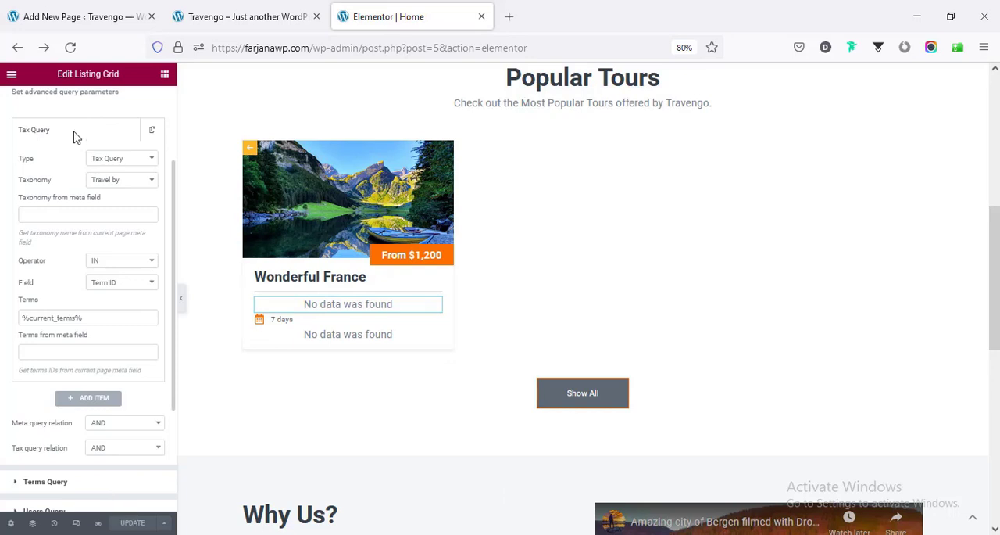
{"action": "left_click", "coordinate": [71, 49]}
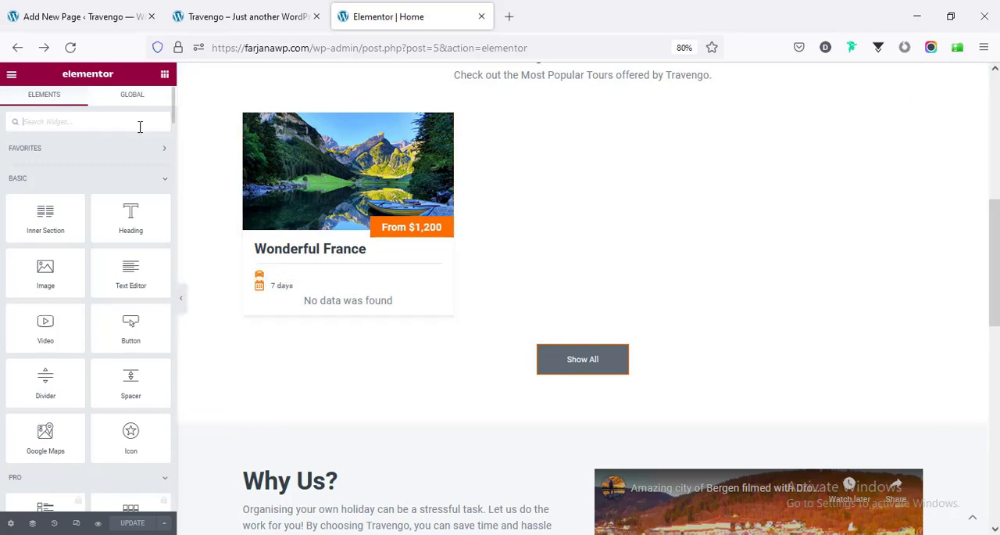
- Edit the tour card's listing template in place and add a Dynamic Terms widget beneath the car icon
{"action": "type", "text": "dy"}
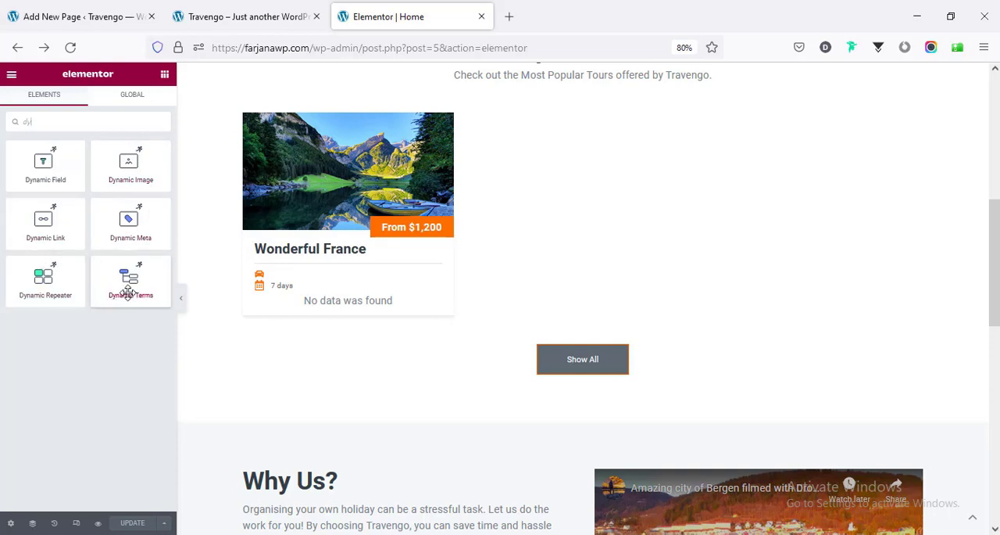
{"action": "left_click_drag", "start_coordinate": [133, 289], "coordinate": [49, 150]}
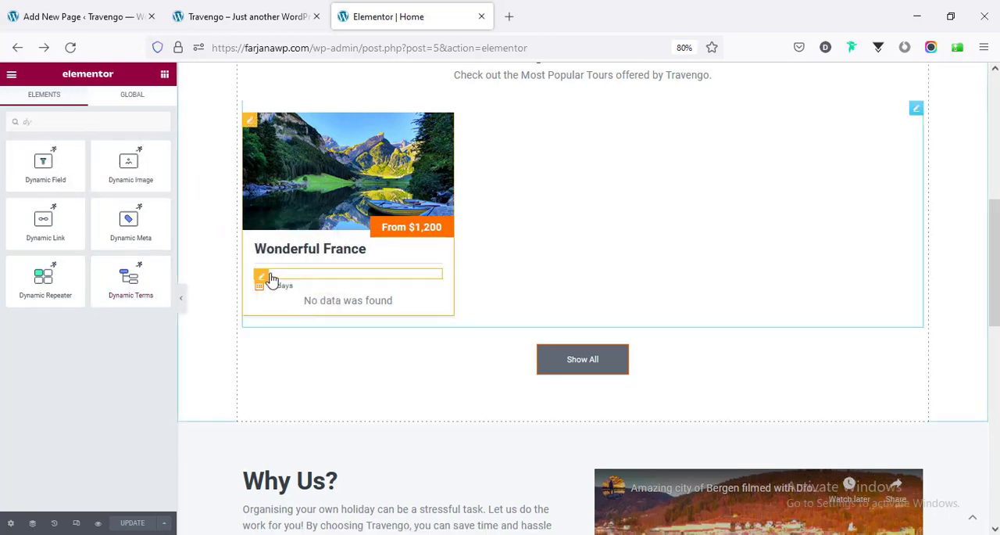
{"action": "left_click", "coordinate": [250, 122]}
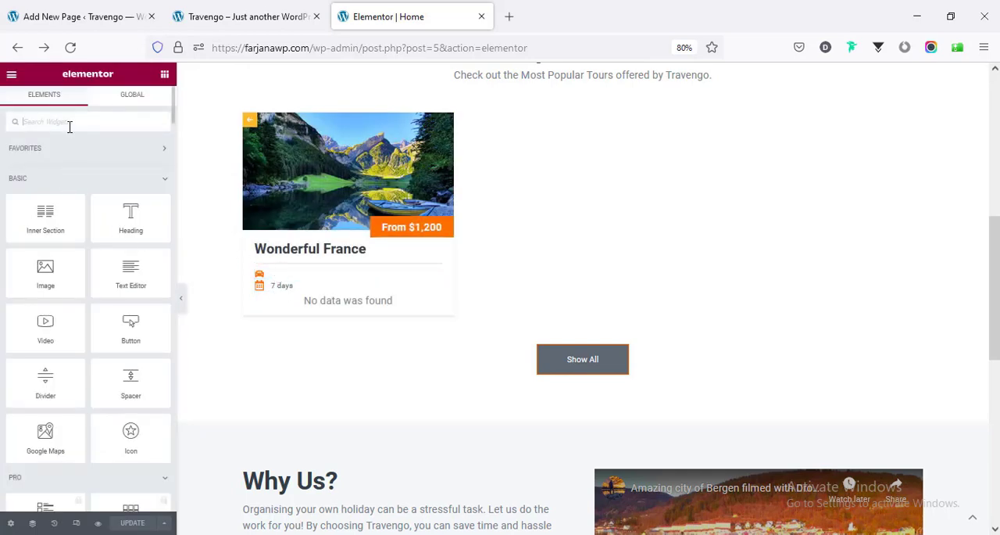
{"action": "type", "text": "dyn"}
{"action": "left_click_drag", "start_coordinate": [143, 292], "coordinate": [305, 279]}
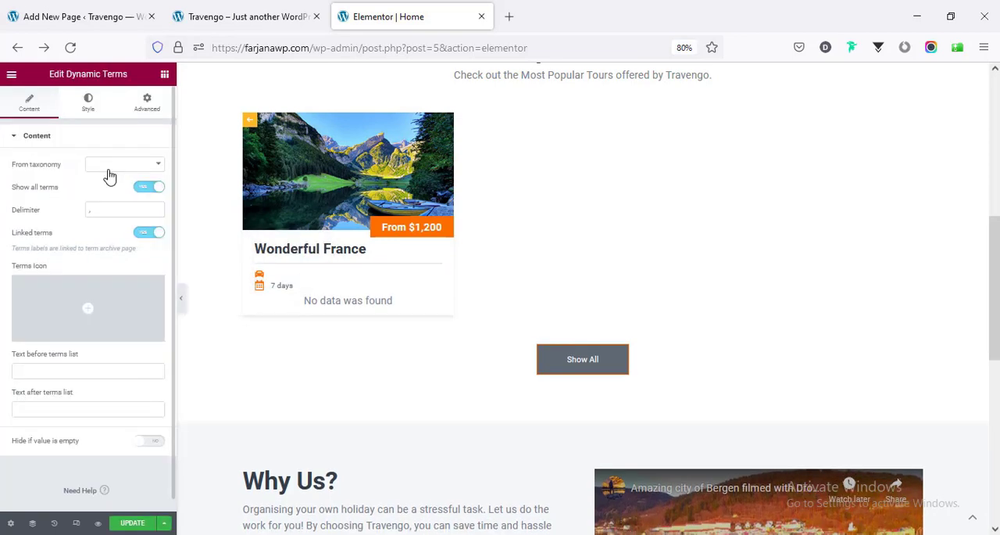
- Set the Dynamic Terms taxonomy to Travel by with "By" as the text before the terms, and open the widget's Advanced settings
{"action": "left_click", "coordinate": [105, 169]}
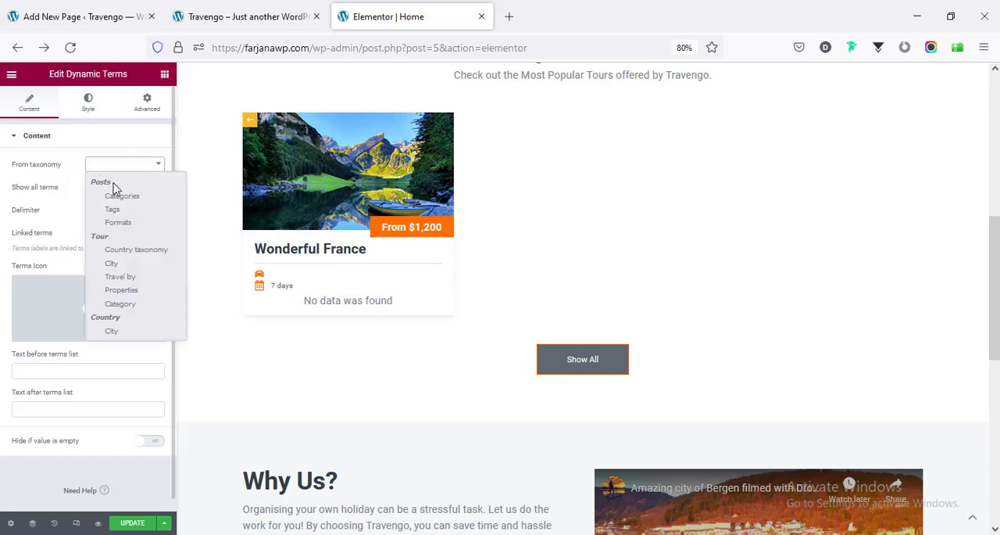
{"action": "left_click", "coordinate": [118, 277]}
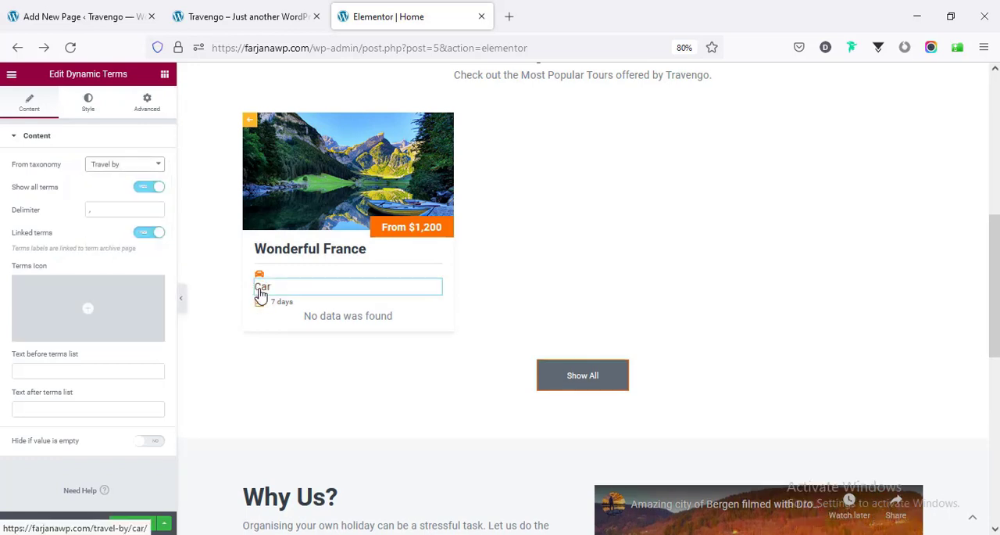
{"action": "mouse_move", "coordinate": [108, 322]}
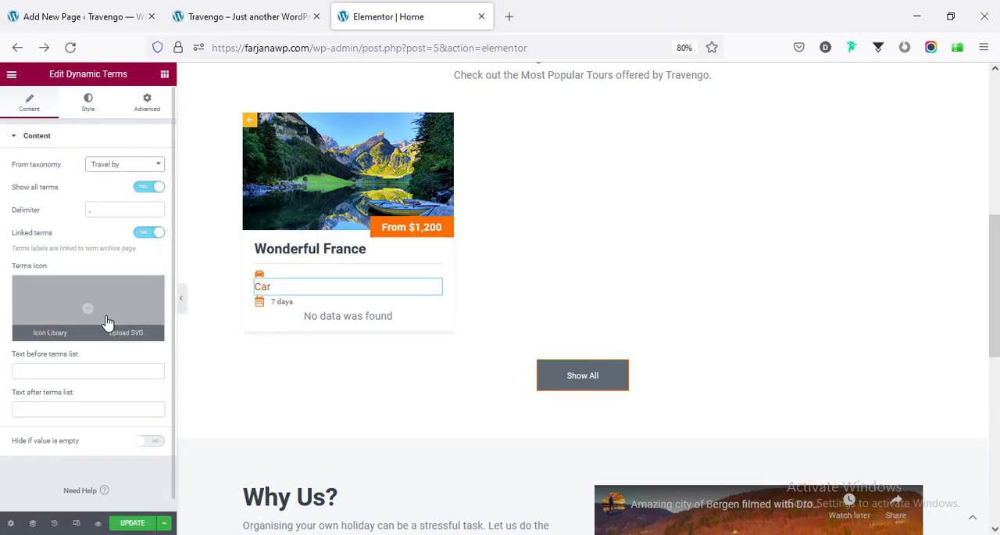
{"action": "left_click", "coordinate": [76, 372]}
{"action": "type", "text": "By"}
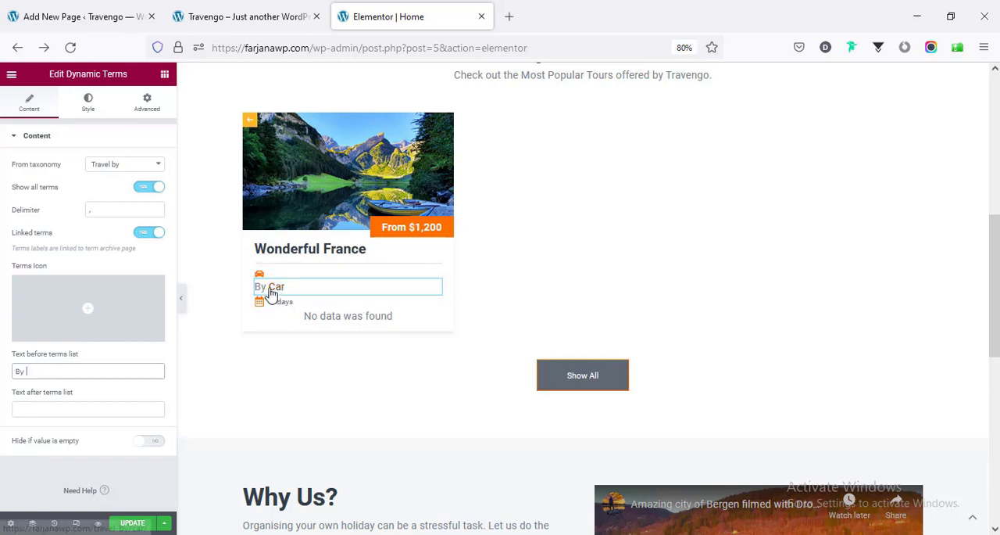
{"action": "left_click", "coordinate": [144, 105]}
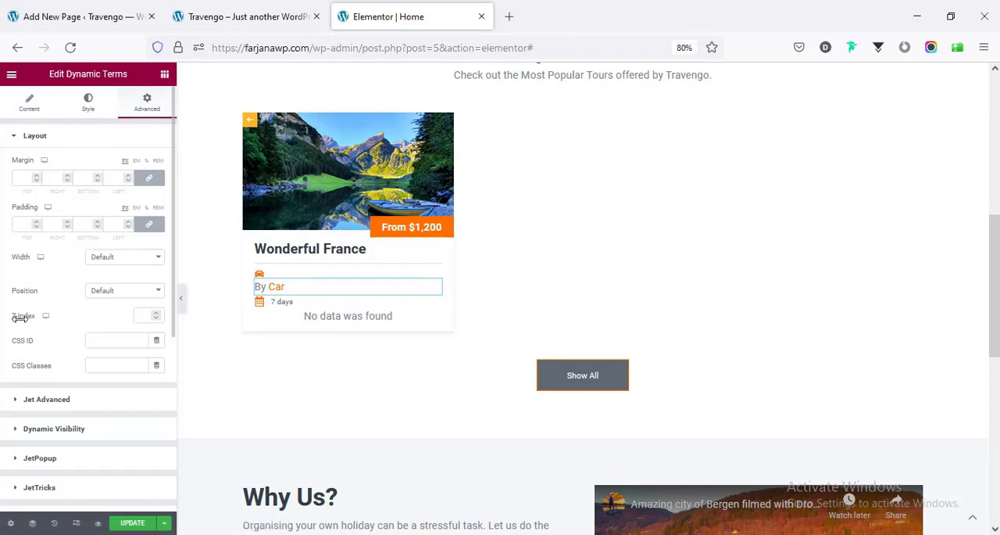
- Make the Travel by Dynamic Terms widget Inline (auto) in width and set its label typography size to 12 px
{"action": "left_click", "coordinate": [101, 258]}
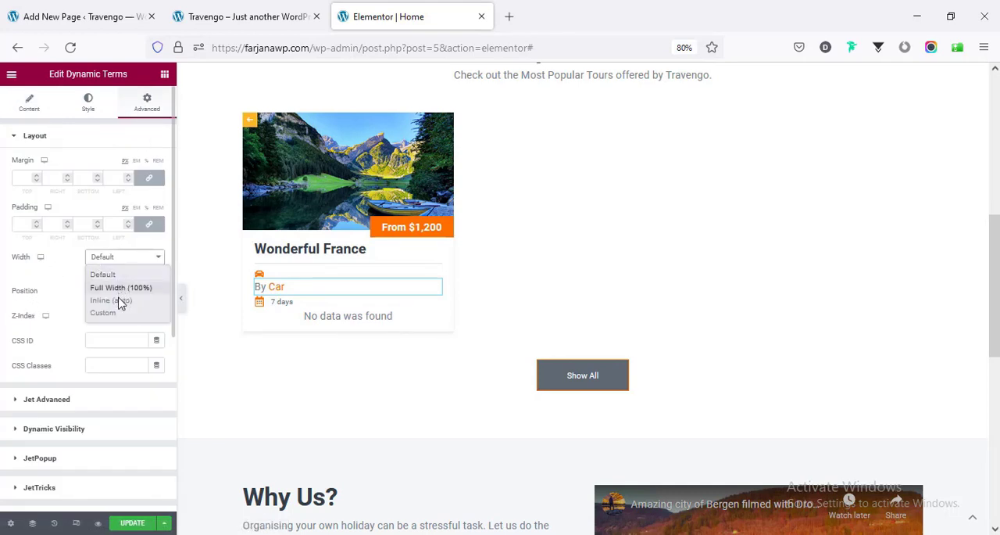
{"action": "left_click", "coordinate": [119, 300]}
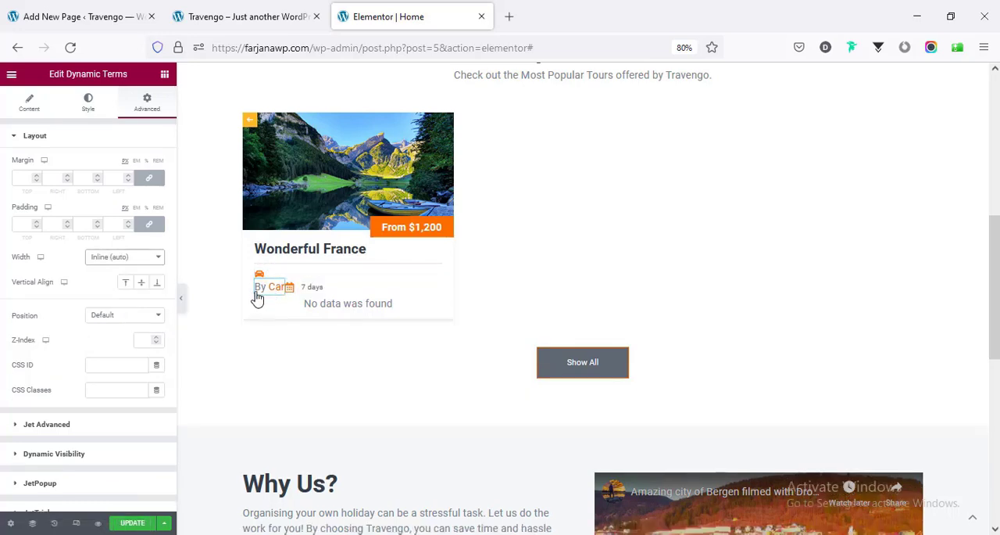
{"action": "left_click", "coordinate": [88, 110]}
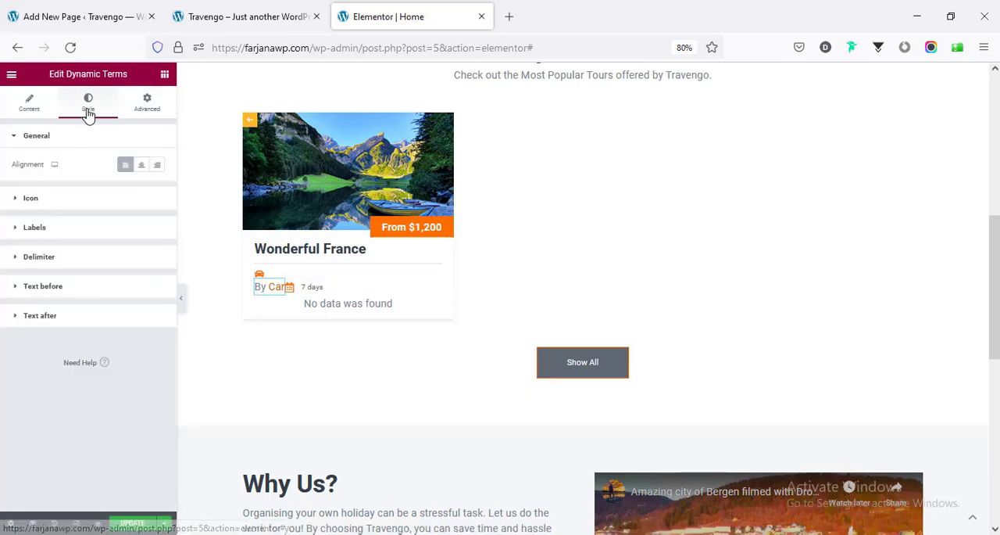
{"action": "left_click", "coordinate": [90, 228]}
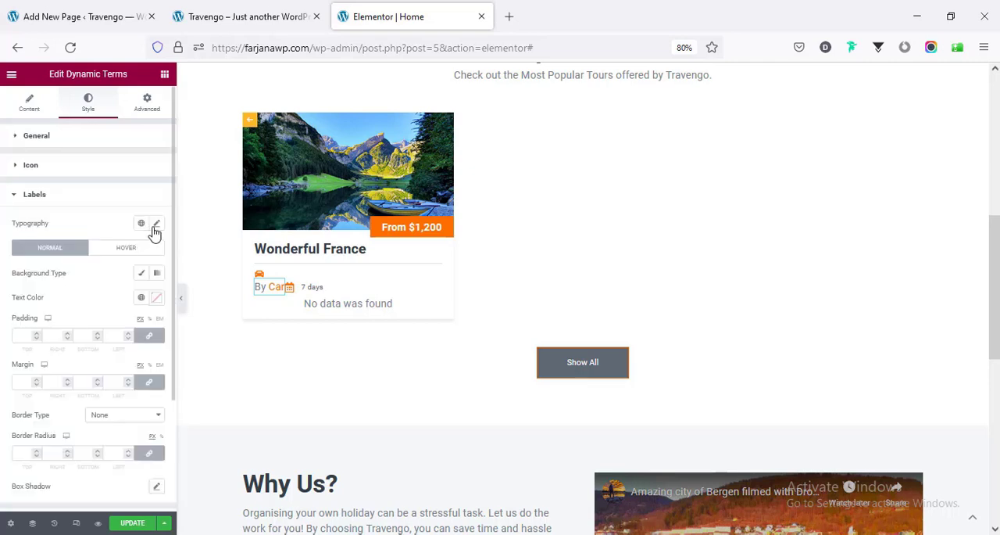
{"action": "left_click", "coordinate": [156, 224]}
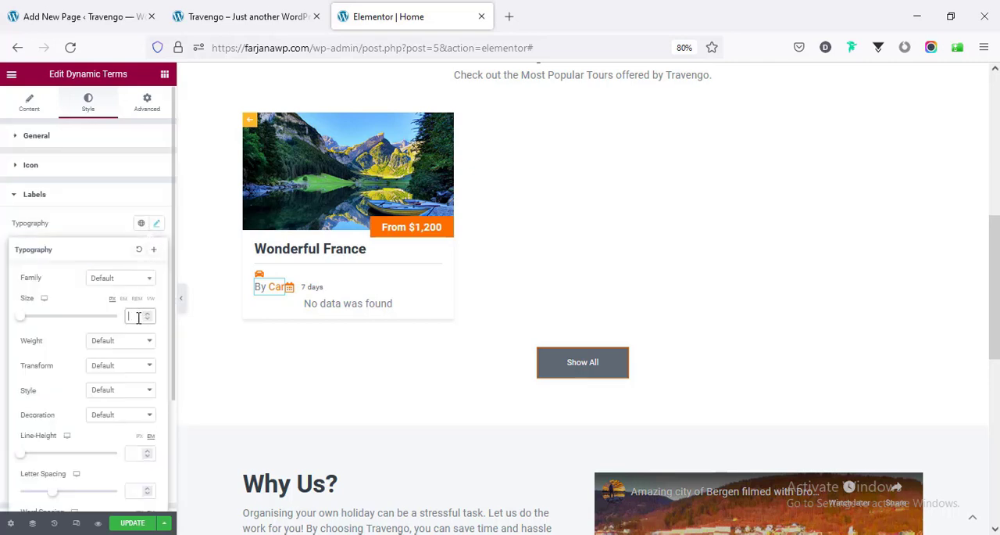
{"action": "type", "text": "12"}
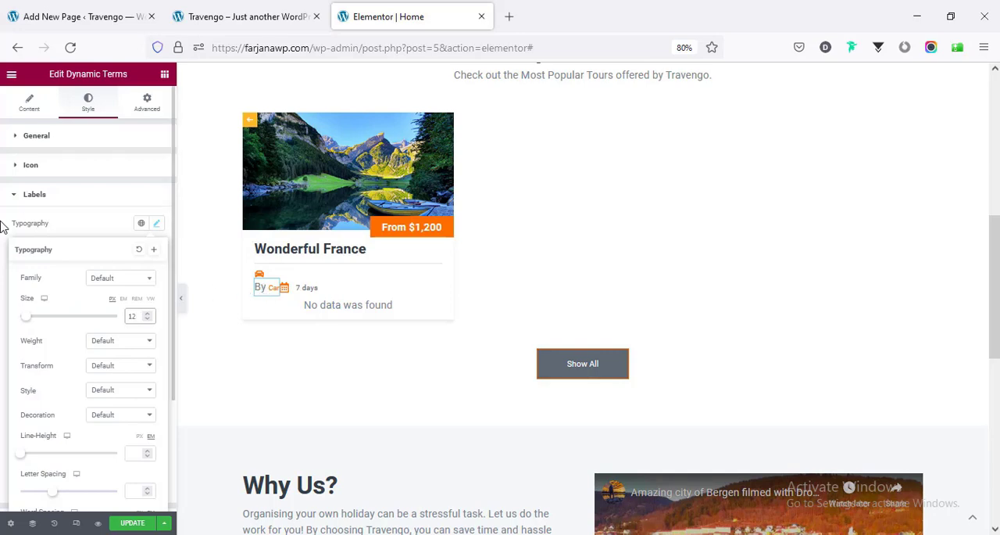
{"action": "left_click", "coordinate": [15, 195]}
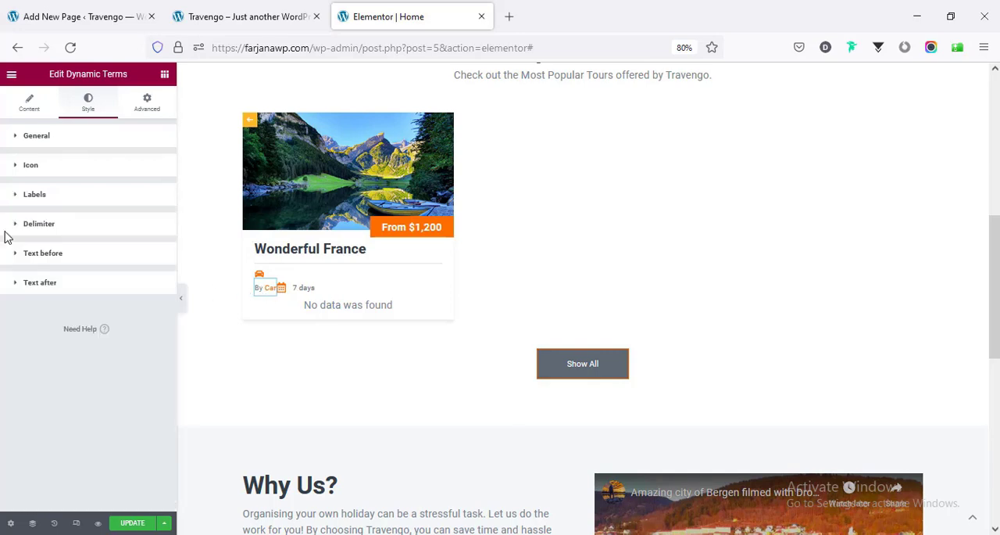
- Give the car icon's Listing Grid in the tour card a custom width of 25 px
{"action": "left_click", "coordinate": [280, 277]}
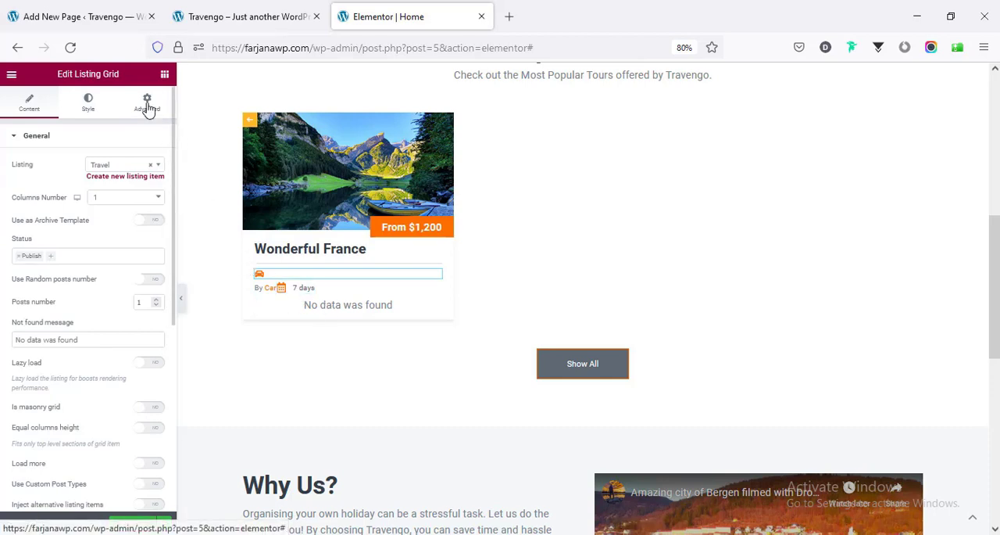
{"action": "left_click", "coordinate": [149, 104]}
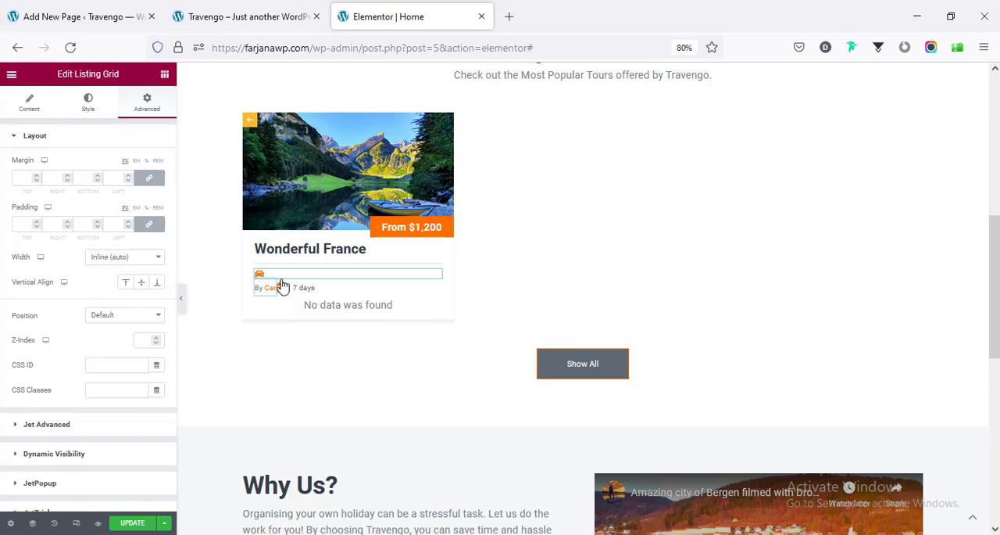
{"action": "left_click", "coordinate": [138, 261]}
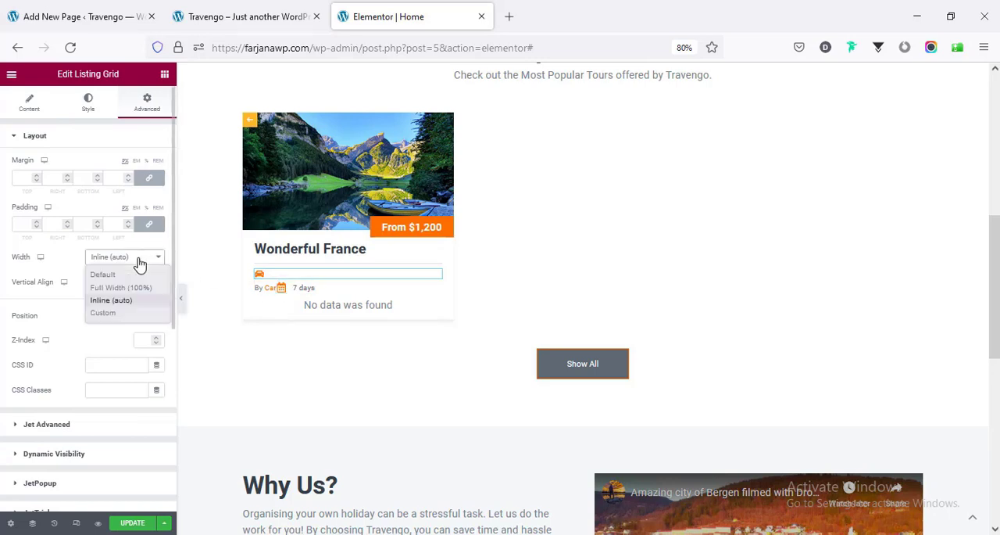
{"action": "left_click", "coordinate": [109, 315]}
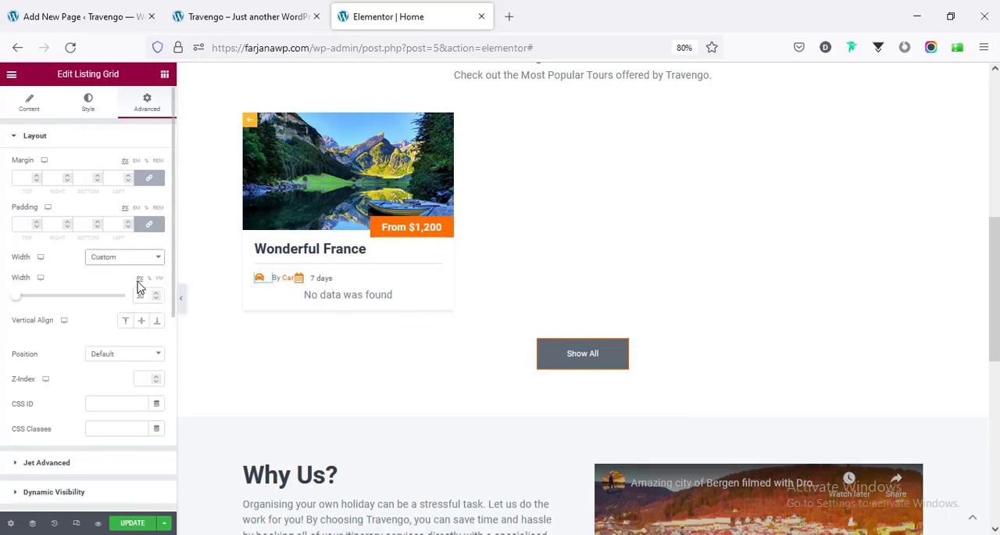
{"action": "double_click", "coordinate": [138, 295]}
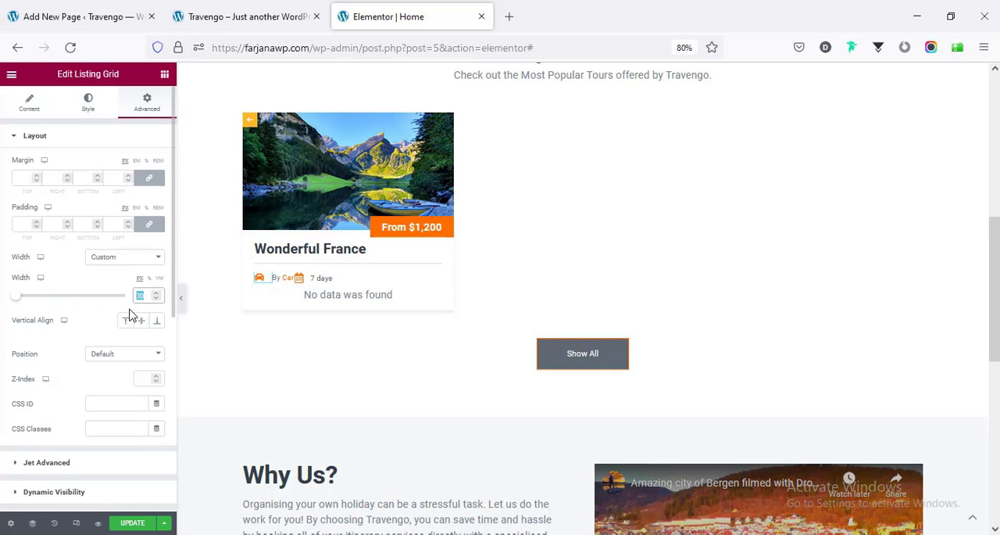
{"action": "type", "text": "29"}
- Set the duration field's right and left margins to 10 px and its right and left padding to 10 px
{"action": "left_click", "coordinate": [310, 285]}
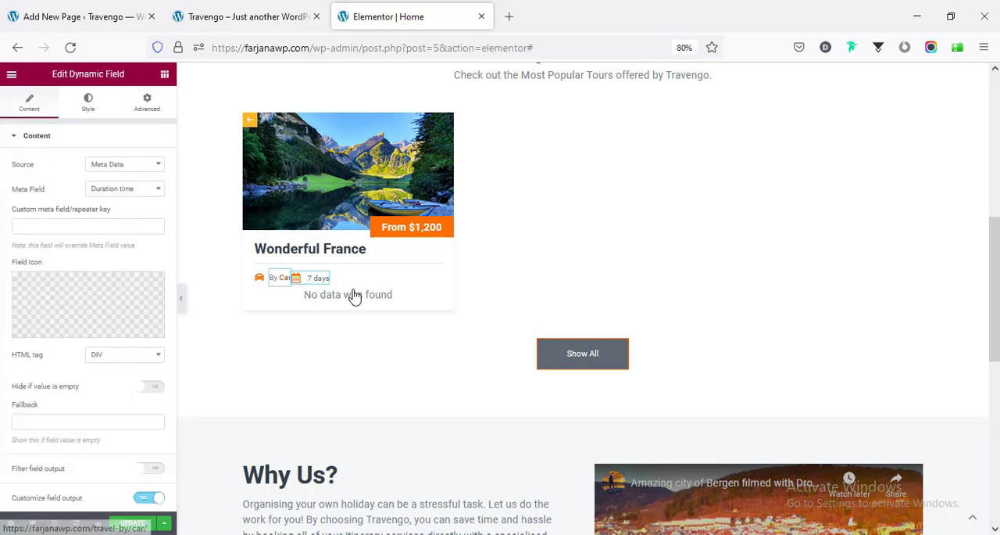
{"action": "left_click", "coordinate": [149, 110]}
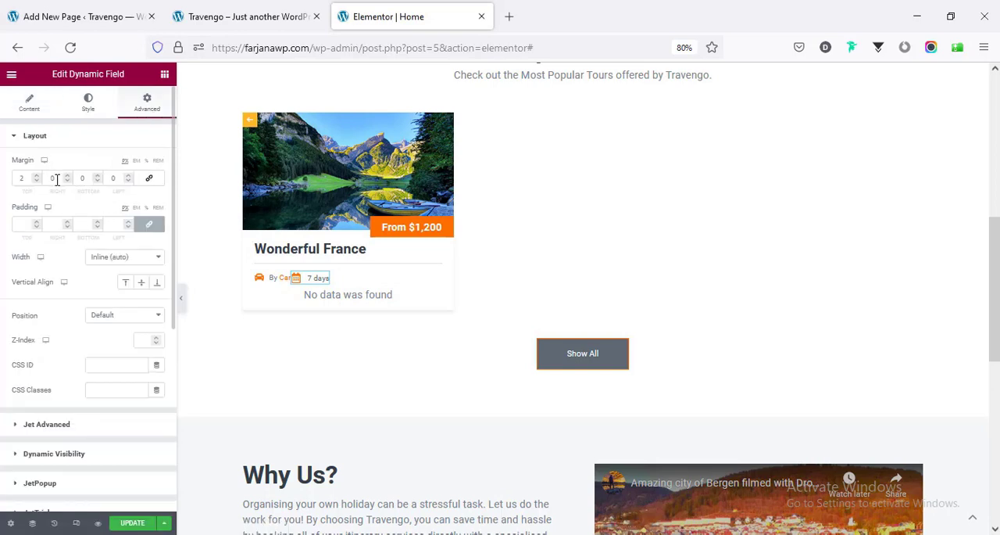
{"action": "type", "text": "10"}
{"action": "left_click", "coordinate": [113, 177]}
{"action": "type", "text": "10"}
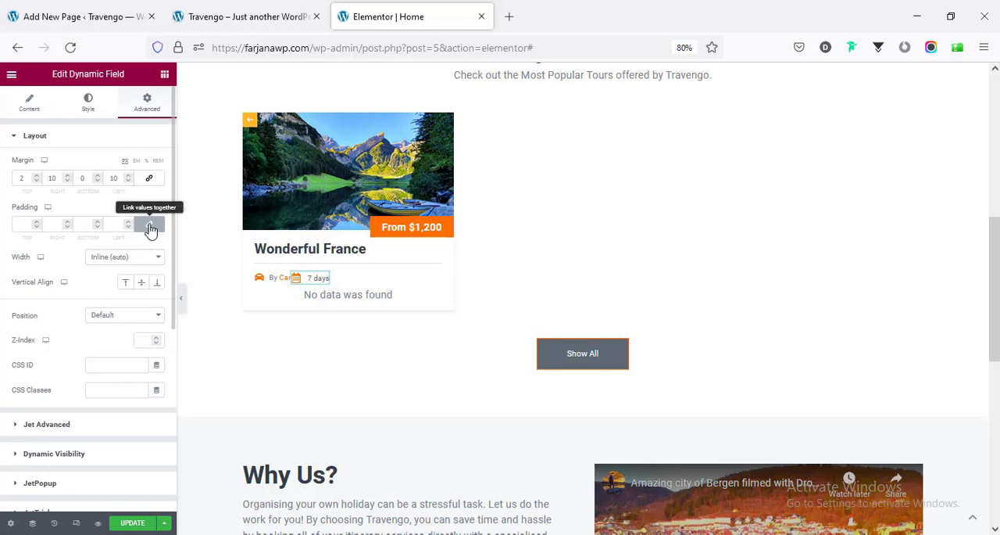
{"action": "left_click", "coordinate": [151, 227]}
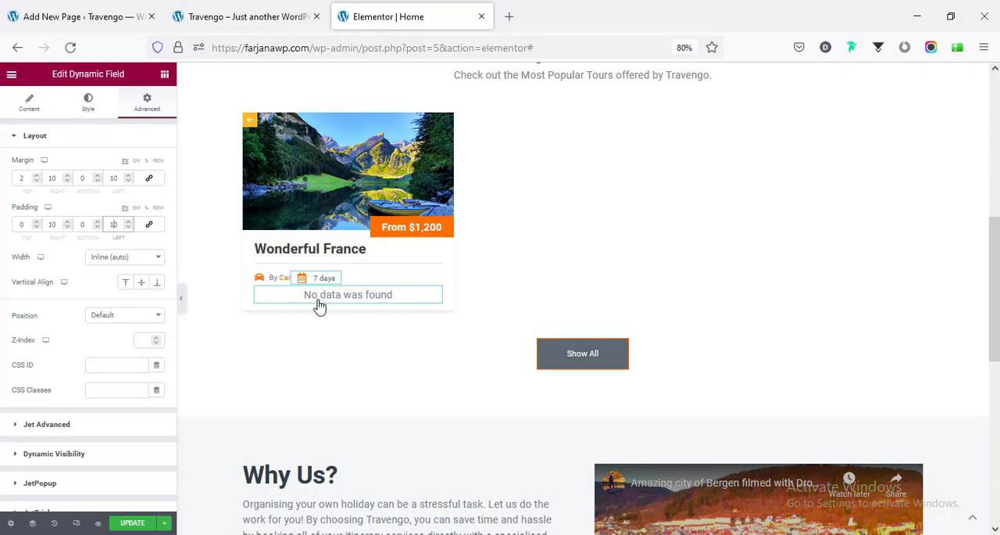
- Assign the Budget Friendly property to the Wonderful France tour and update the tour
{"action": "left_click", "coordinate": [107, 7]}
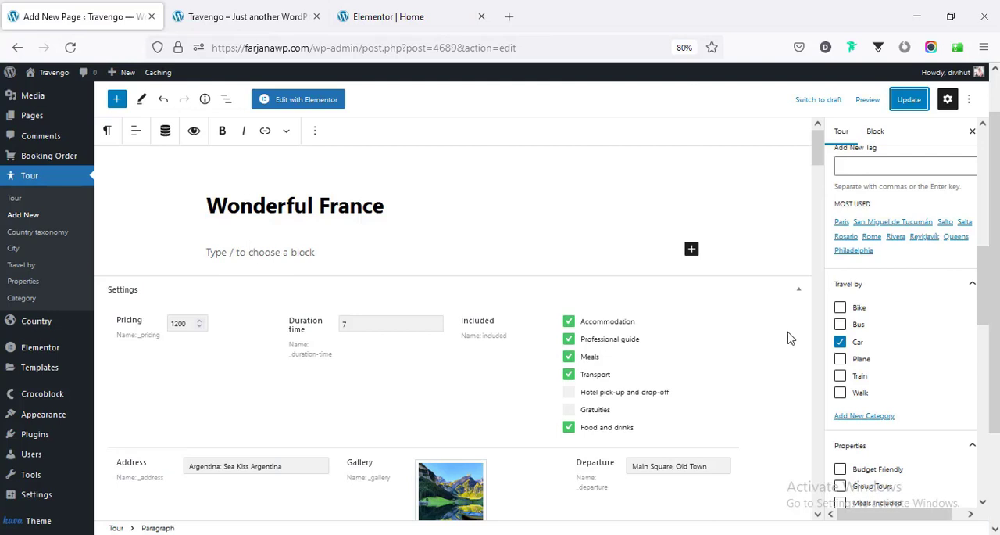
{"action": "scroll", "coordinate": [901, 363], "scroll_direction": "down", "scroll_amount": 3}
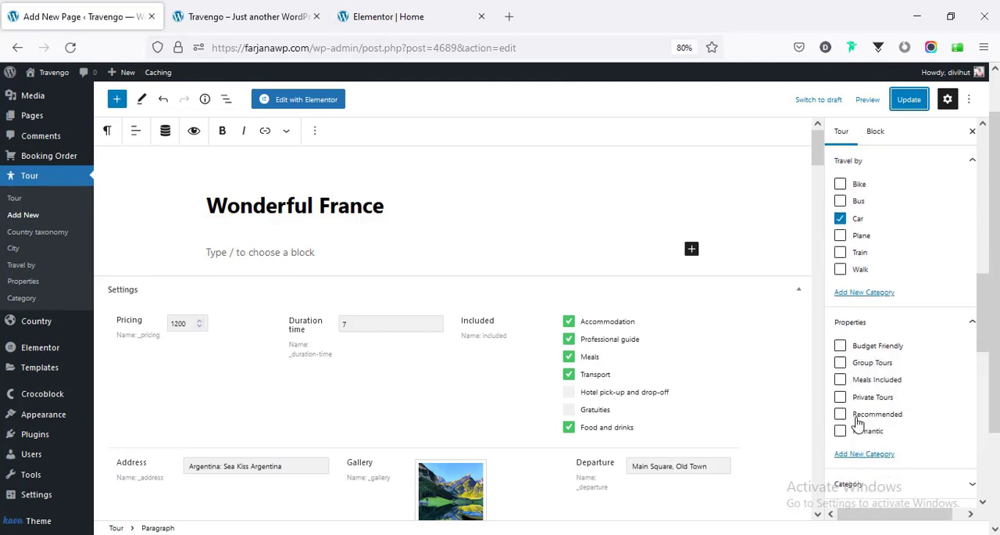
{"action": "left_click", "coordinate": [866, 351]}
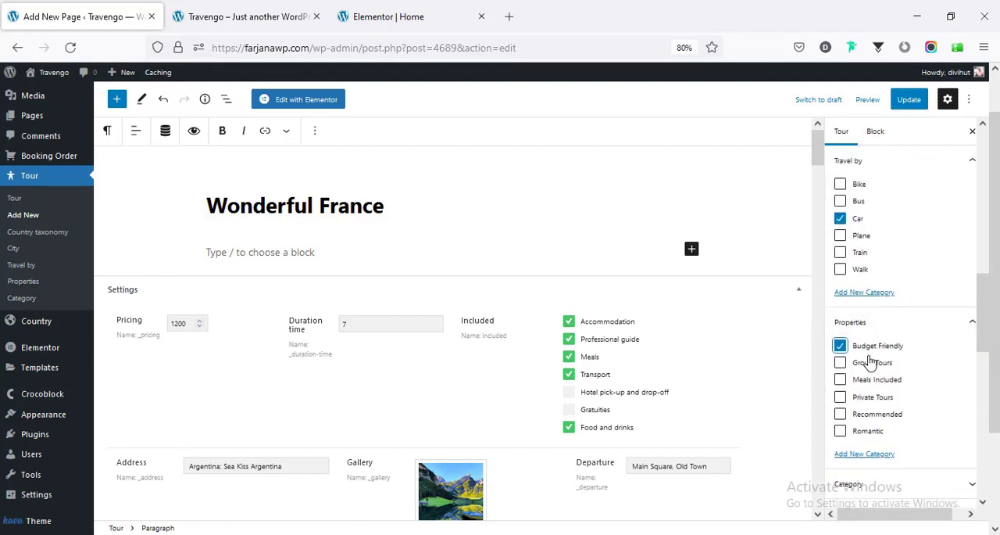
{"action": "left_click", "coordinate": [909, 100]}
- Save the card template in the Elementor editor, reload the page, and reopen the Wonderful France card for in-place editing
{"action": "left_click", "coordinate": [376, 6]}
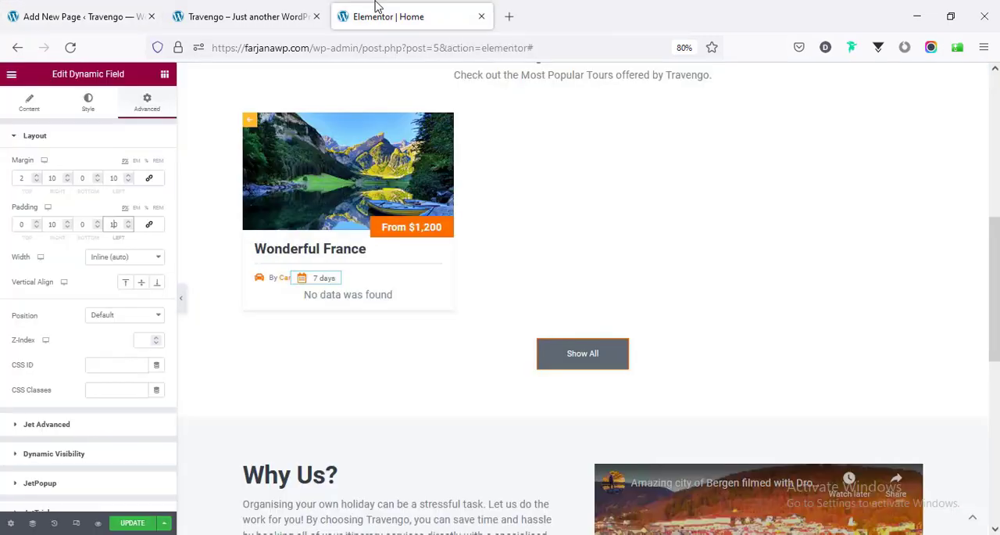
{"action": "left_click", "coordinate": [133, 523]}
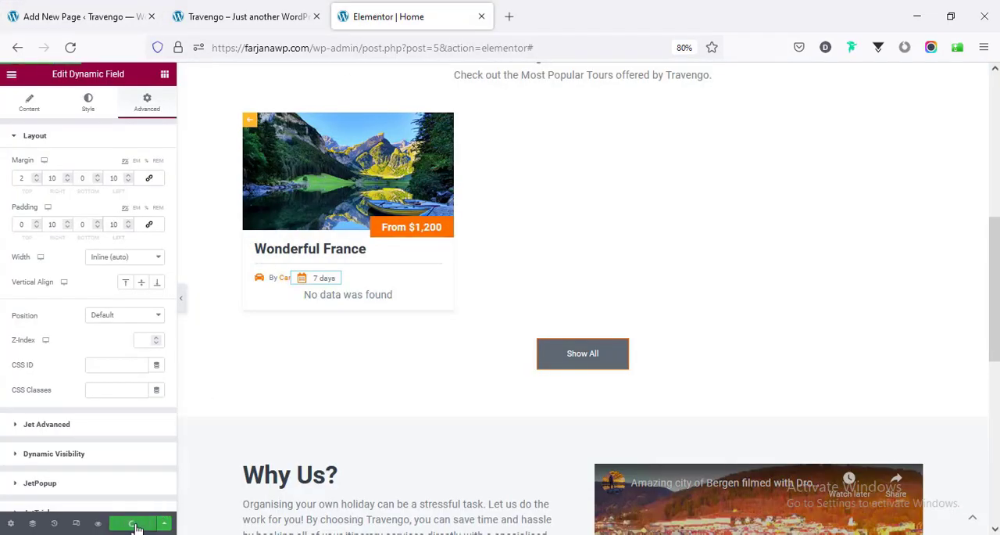
{"action": "left_click", "coordinate": [70, 49]}
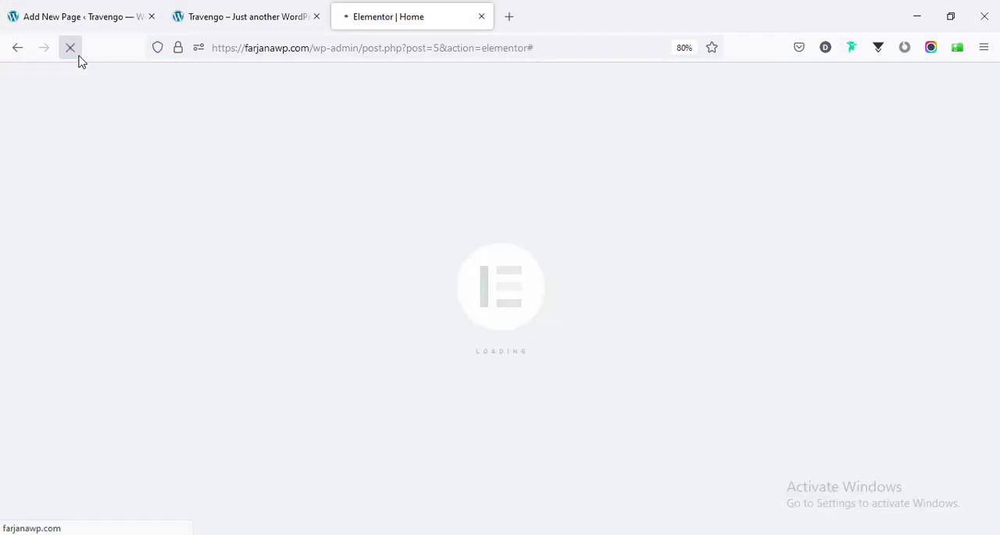
{"action": "scroll", "coordinate": [440, 300], "scroll_direction": "down", "scroll_amount": 5}
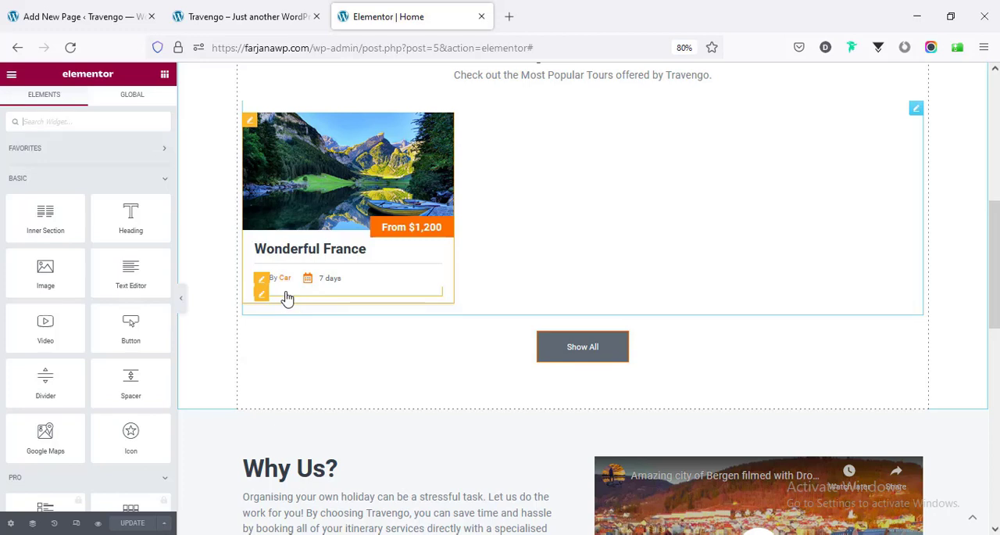
{"action": "left_click", "coordinate": [251, 122]}
{"action": "left_click", "coordinate": [251, 122]}
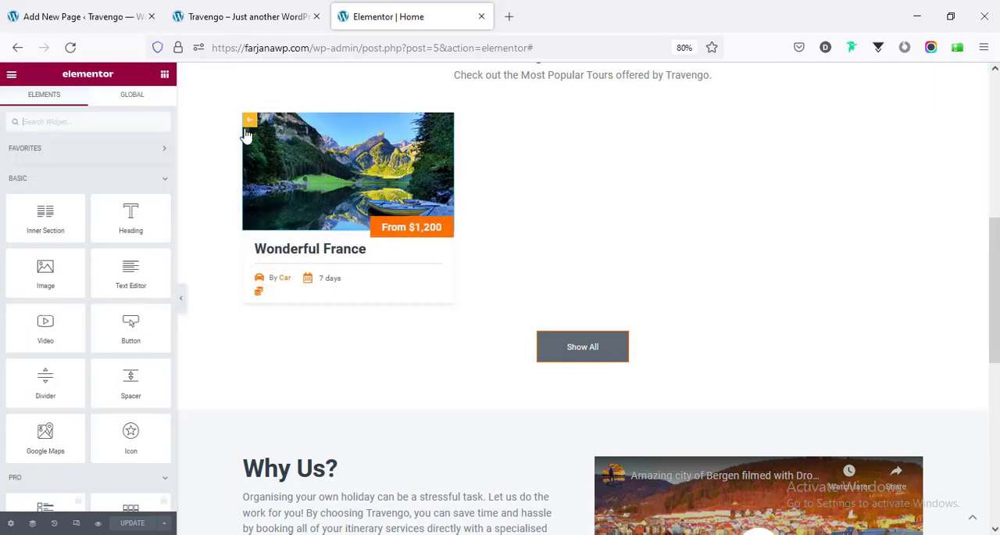
- Examine the Posts Query settings of the Properties Listing Grid at the foot of the tour card
{"action": "left_click", "coordinate": [276, 303]}
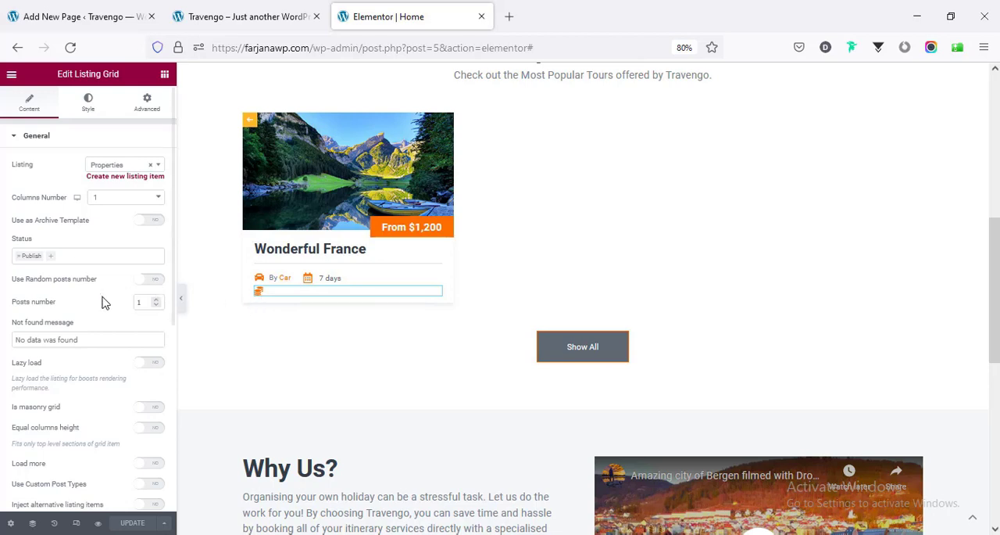
{"action": "scroll", "coordinate": [94, 297], "scroll_direction": "down", "scroll_amount": 5}
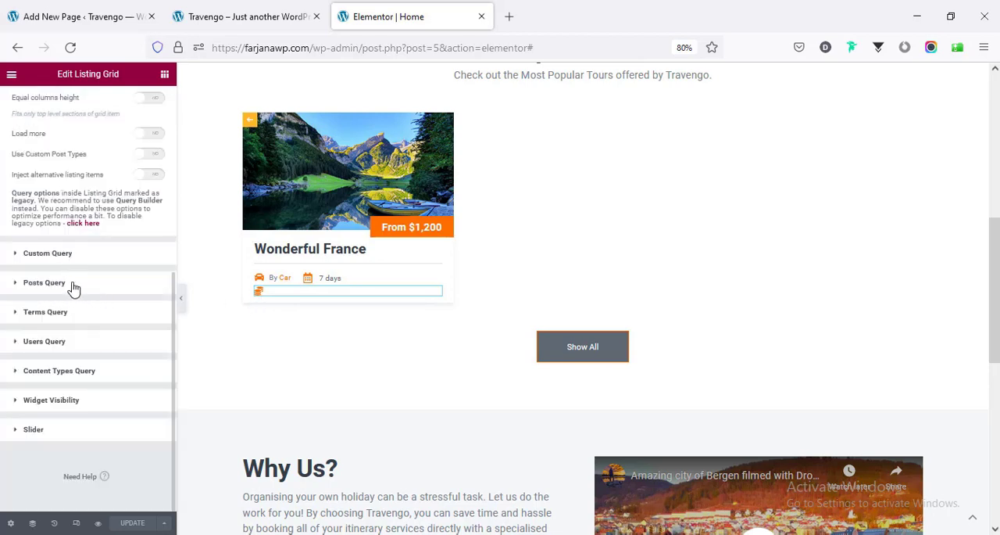
{"action": "left_click", "coordinate": [72, 285]}
{"action": "left_click", "coordinate": [42, 258]}
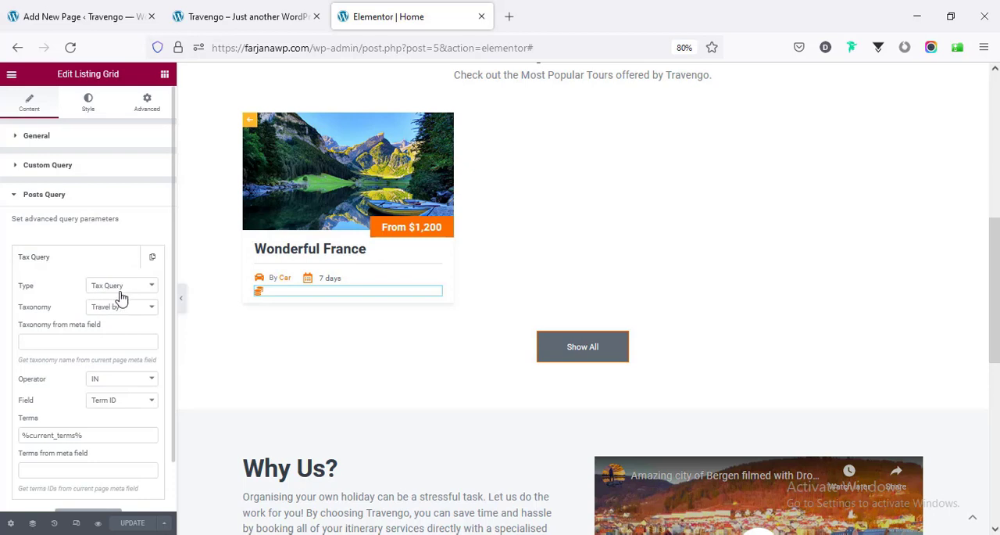
{"action": "scroll", "coordinate": [128, 293], "scroll_direction": "down", "scroll_amount": 3}
{"action": "left_click", "coordinate": [85, 151]}
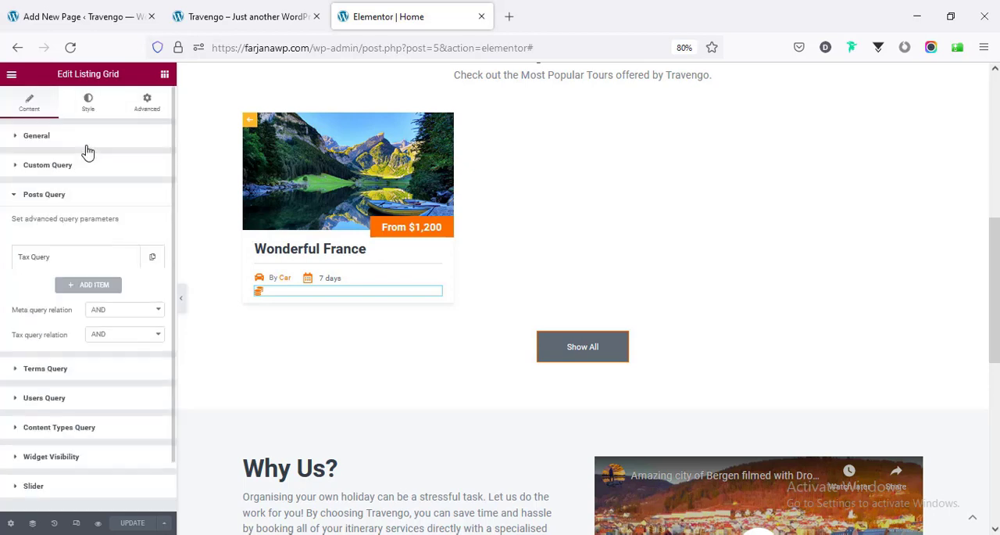
{"action": "left_click", "coordinate": [86, 147]}
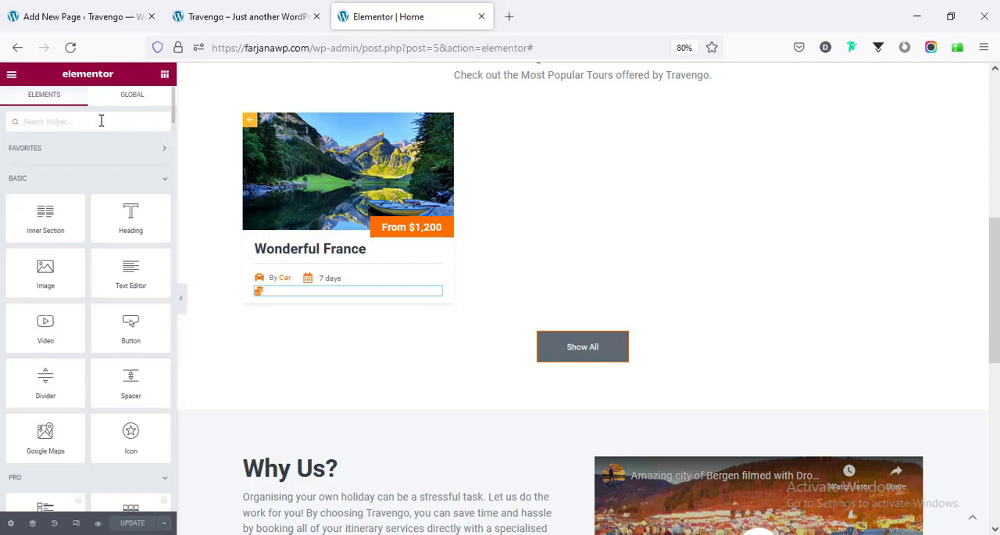
- Add a Dynamic Terms widget beneath the Properties icon in the tour card and set its taxonomy to Properties
{"action": "type", "text": "dyn"}
{"action": "left_click_drag", "start_coordinate": [135, 290], "coordinate": [291, 289]}
{"action": "left_click", "coordinate": [106, 168]}
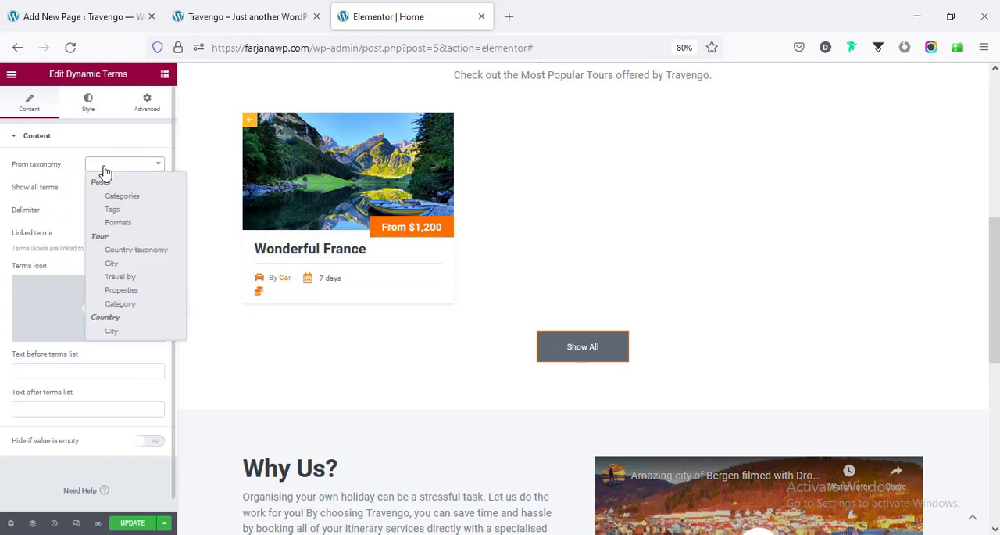
{"action": "left_click", "coordinate": [137, 291]}
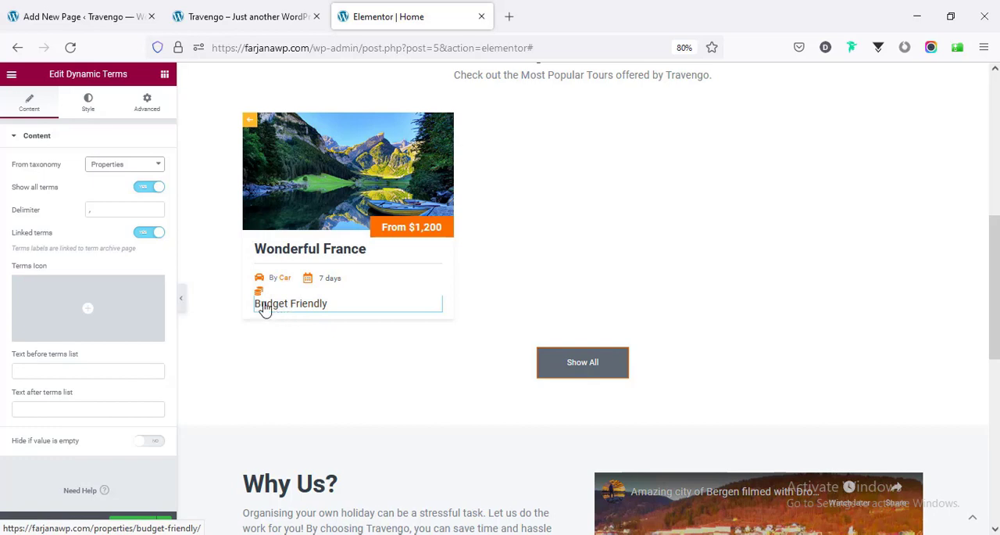
- Set the label typography size of the tour card's Dynamic Terms widget to 13 px
{"action": "left_click", "coordinate": [75, 102]}
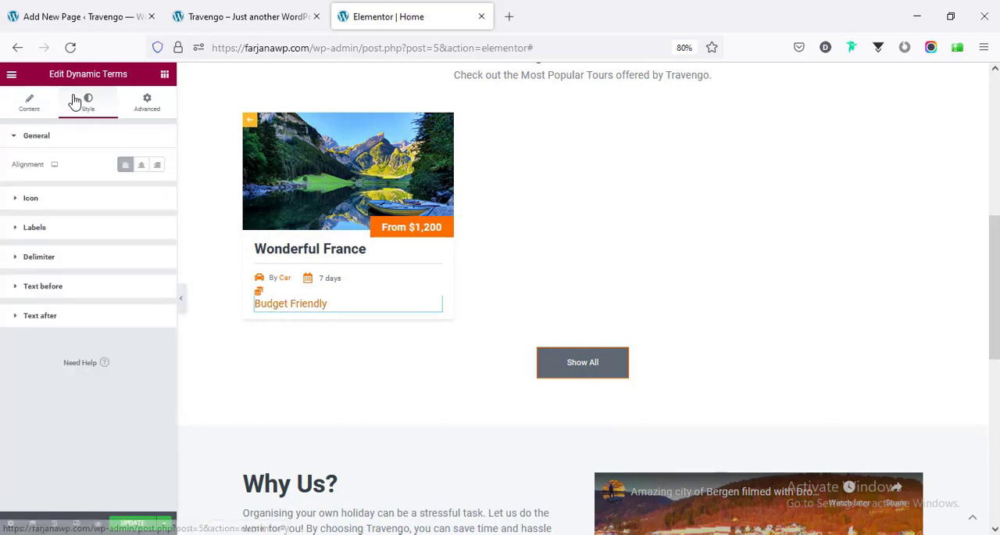
{"action": "left_click", "coordinate": [65, 229]}
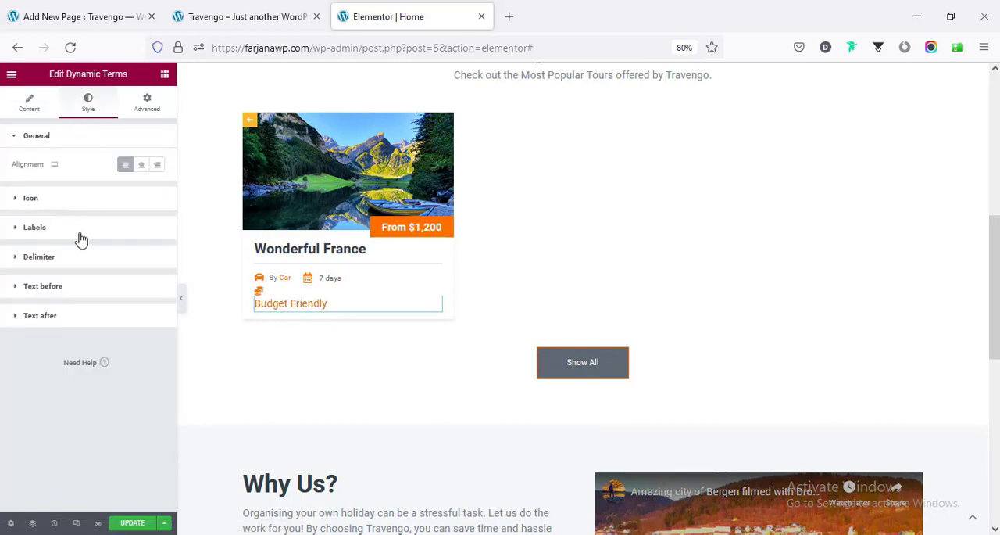
{"action": "left_click", "coordinate": [157, 223]}
{"action": "left_click", "coordinate": [133, 315]}
{"action": "type", "text": "12"}
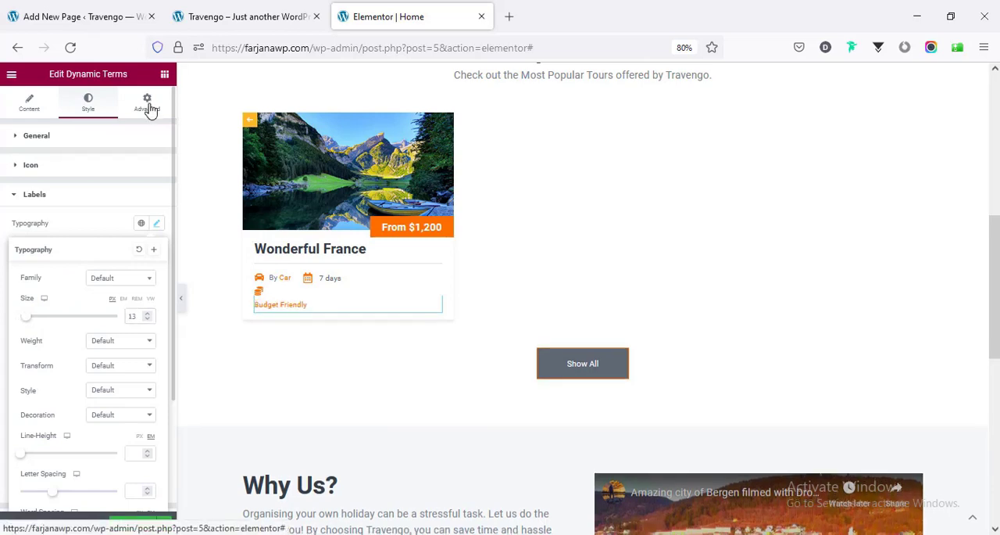
- Set the Dynamic Terms widget's width to Inline (auto), then select the neighbouring Properties icon grid
{"action": "left_click", "coordinate": [150, 107]}
{"action": "left_click", "coordinate": [111, 292]}
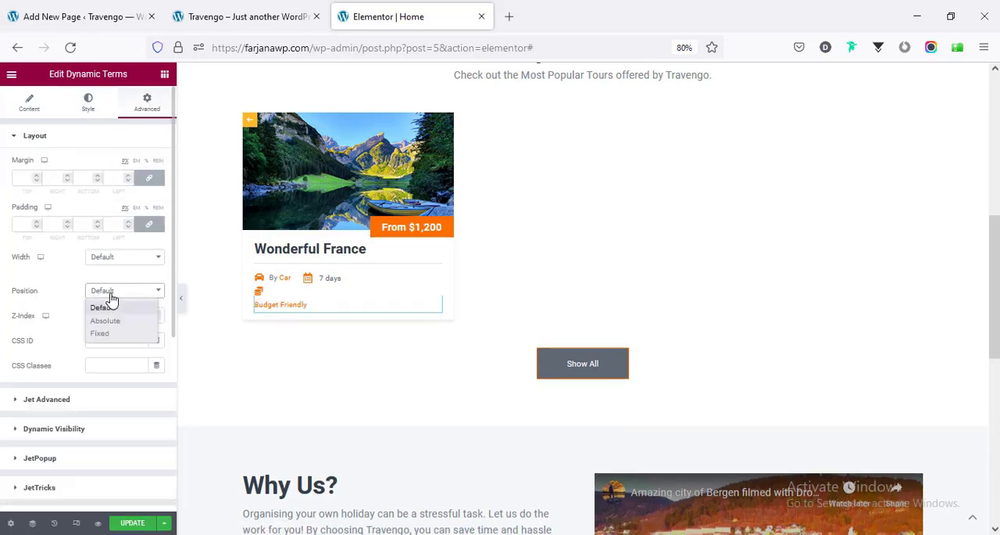
{"action": "left_click", "coordinate": [124, 257]}
{"action": "left_click", "coordinate": [127, 300]}
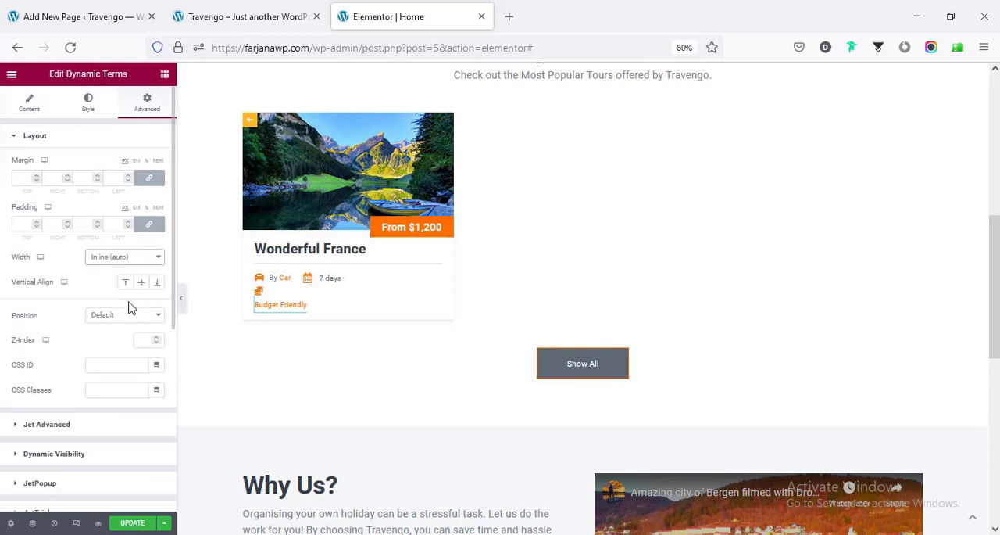
{"action": "left_click", "coordinate": [264, 297]}
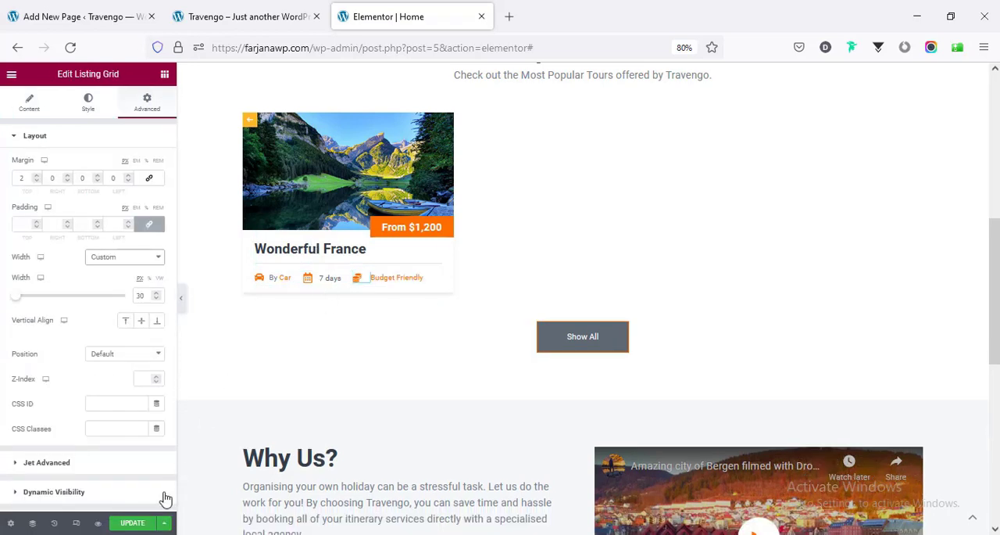
- Update the card template and reload the live homepage to check the Wonderful France card
{"action": "left_click", "coordinate": [130, 523]}
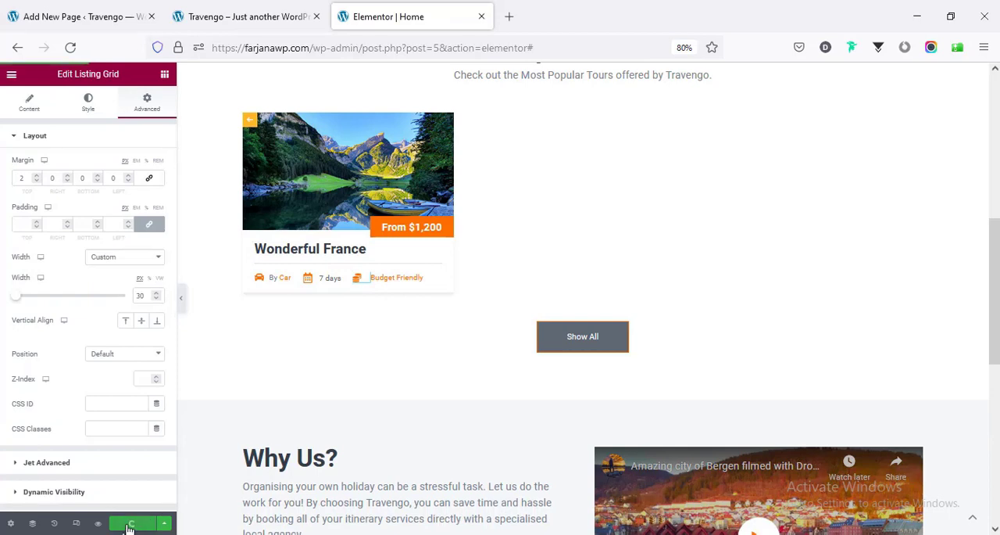
{"action": "left_click", "coordinate": [239, 16]}
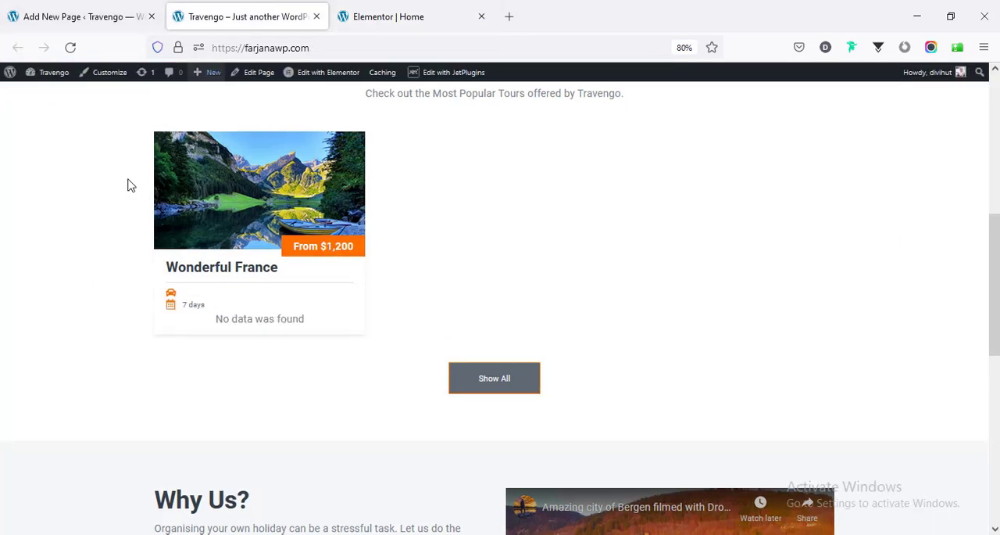
{"action": "left_click", "coordinate": [70, 49]}
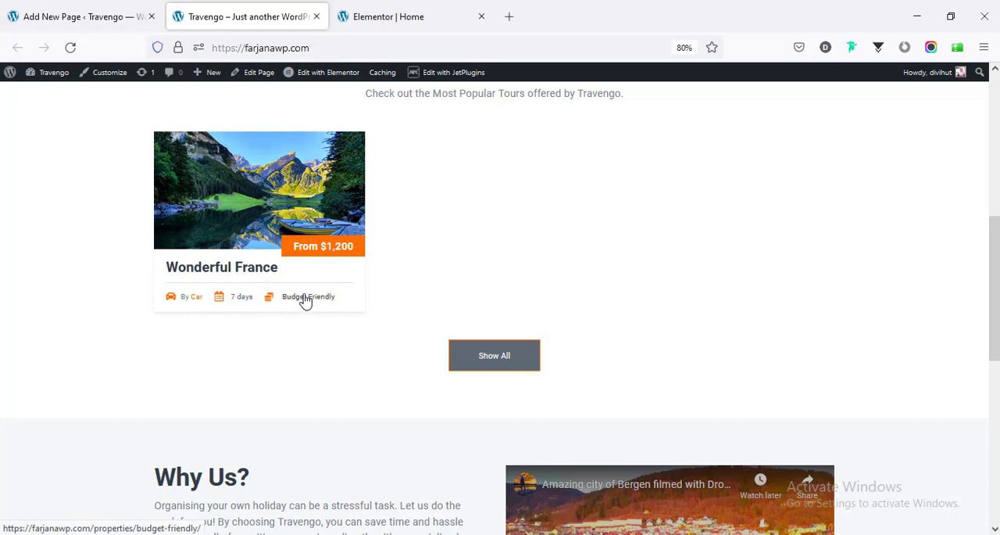
- Review the Country taxonomy, City and remaining settings of the Wonderful France tour
{"action": "left_click", "coordinate": [83, 15]}
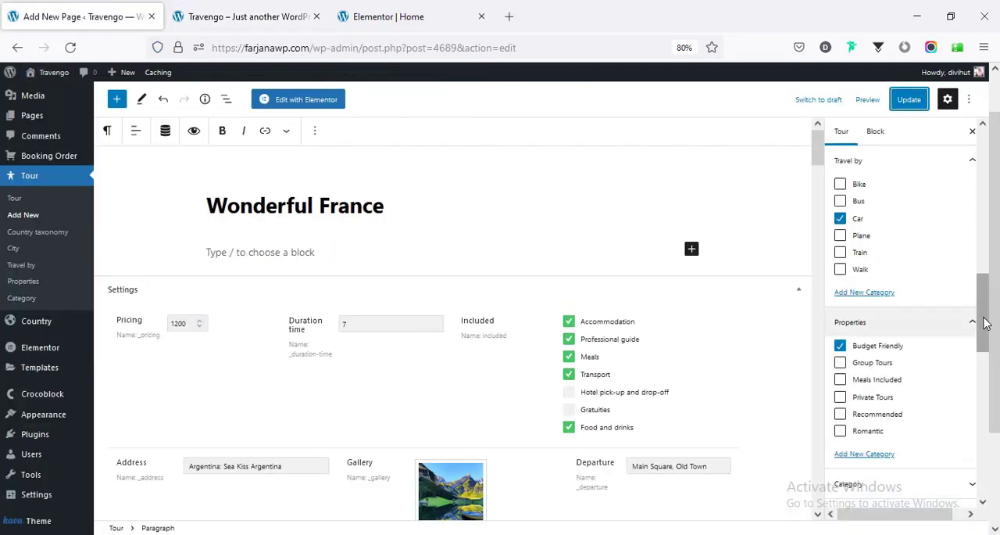
{"action": "left_click_drag", "start_coordinate": [986, 310], "coordinate": [990, 241]}
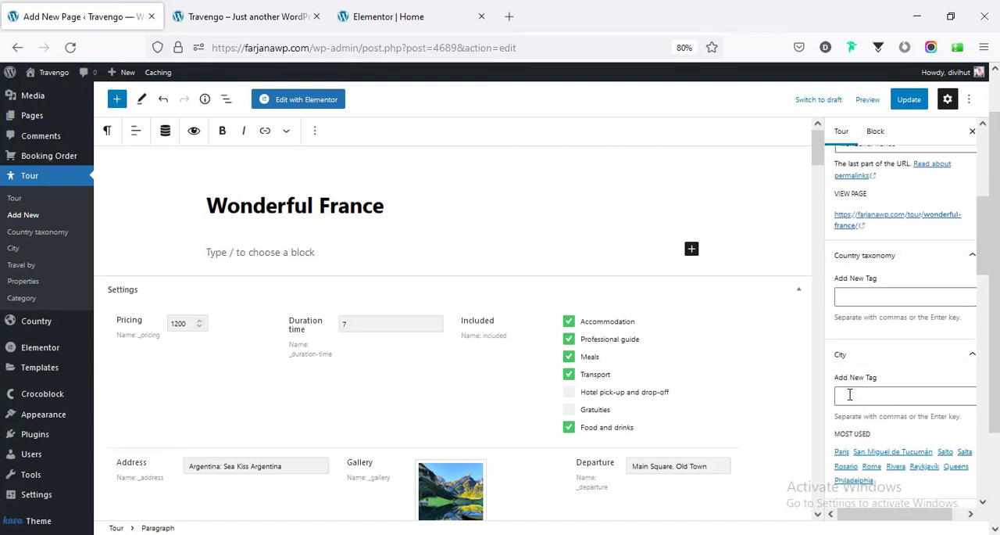
{"action": "scroll", "coordinate": [862, 398], "scroll_direction": "down", "scroll_amount": 3}
{"action": "scroll", "coordinate": [898, 270], "scroll_direction": "up", "scroll_amount": 3}
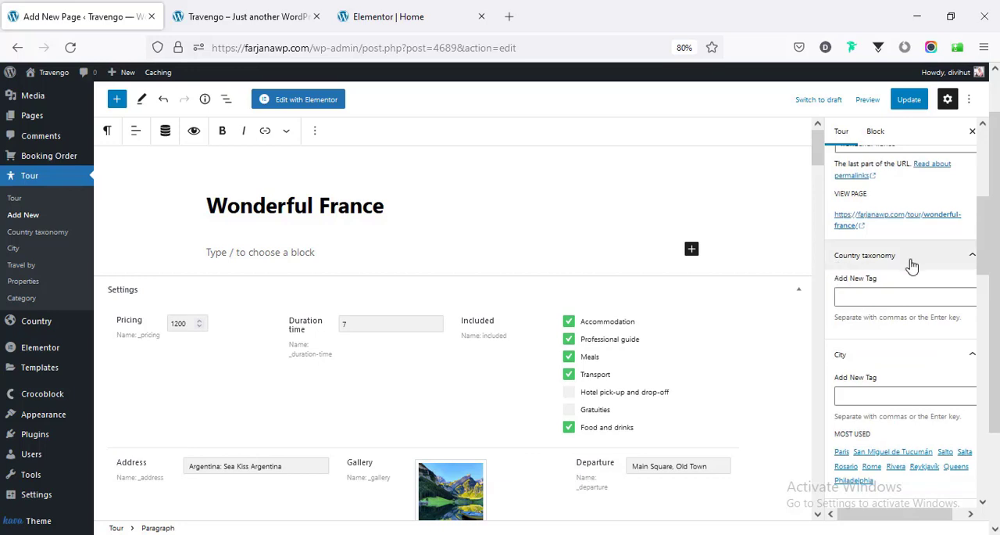
{"action": "left_click", "coordinate": [883, 293]}
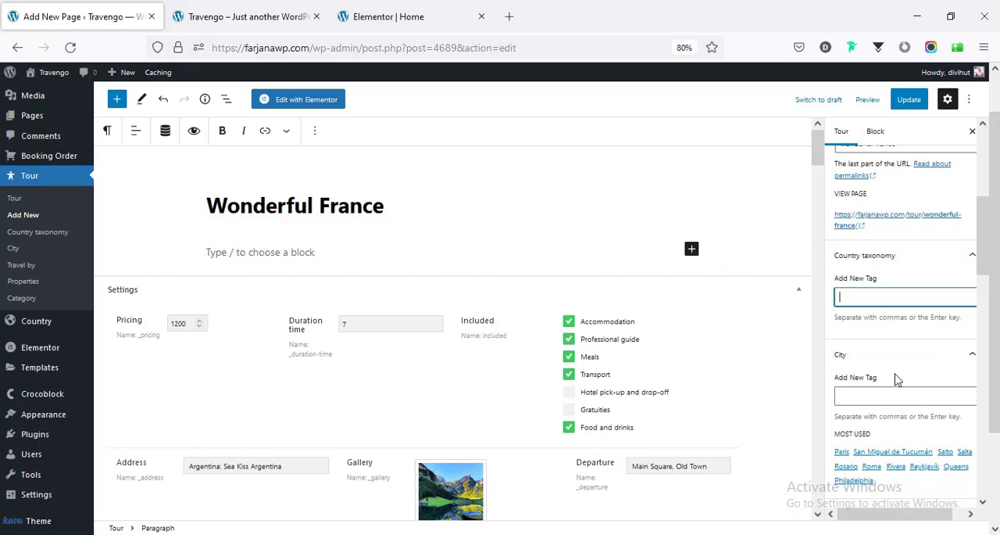
{"action": "scroll", "coordinate": [898, 316], "scroll_direction": "down", "scroll_amount": 5}
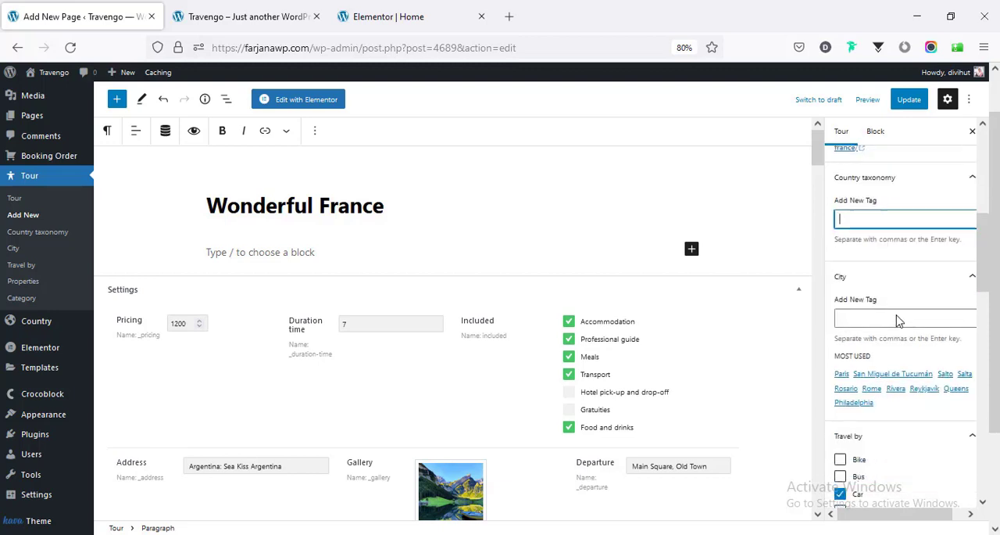
{"action": "scroll", "coordinate": [897, 318], "scroll_direction": "down", "scroll_amount": 5}
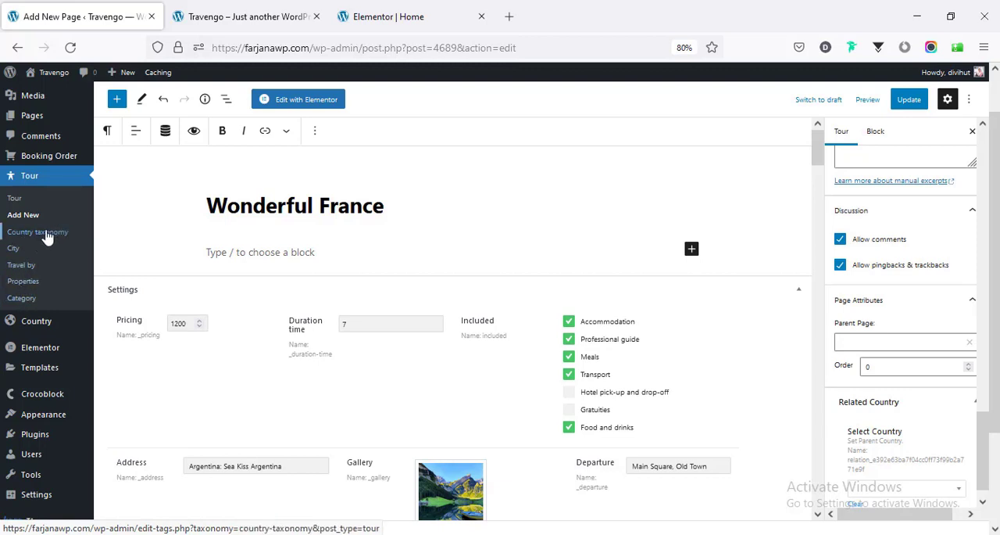
- Open the tour Properties taxonomy in a new browser tab and examine its terms and new-category form
{"action": "middle_click", "coordinate": [26, 287]}
{"action": "key", "text": "ctrl+Tab"}
{"action": "scroll", "coordinate": [422, 273], "scroll_direction": "down", "scroll_amount": 2}
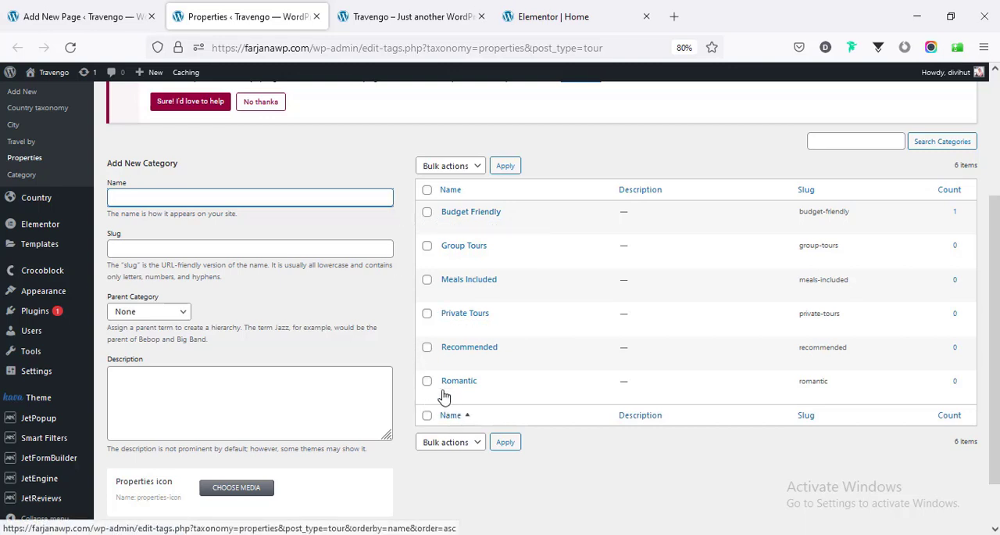
{"action": "scroll", "coordinate": [336, 392], "scroll_direction": "up", "scroll_amount": 2}
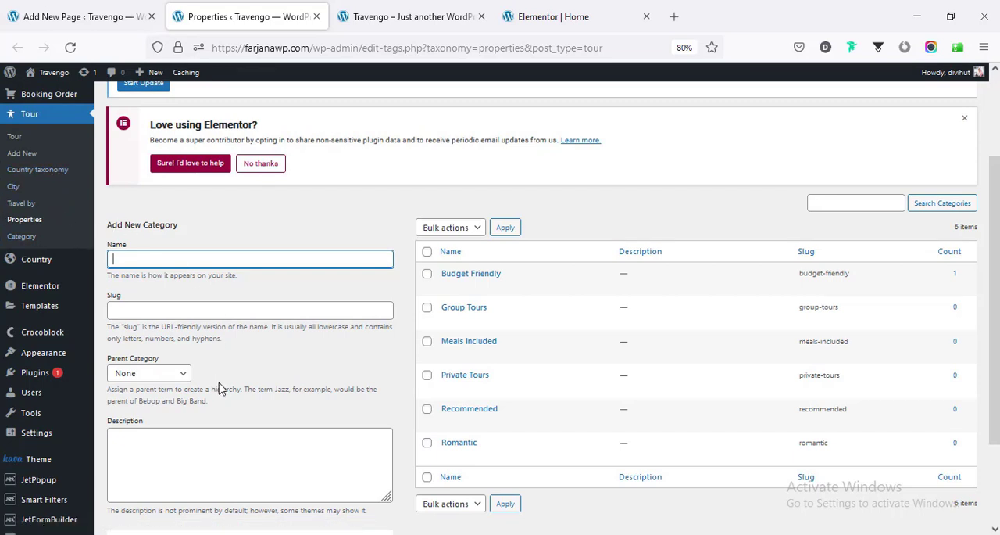
{"action": "scroll", "coordinate": [222, 389], "scroll_direction": "down", "scroll_amount": 2}
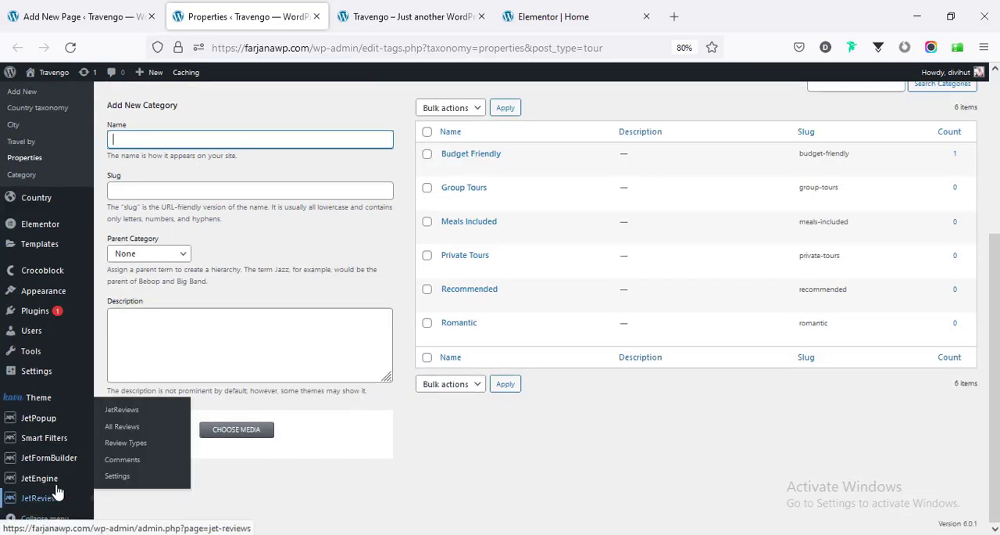
- Open the Country taxonomy from JetEngine's taxonomies for editing and review its name, slug and post type
{"action": "mouse_move", "coordinate": [52, 485]}
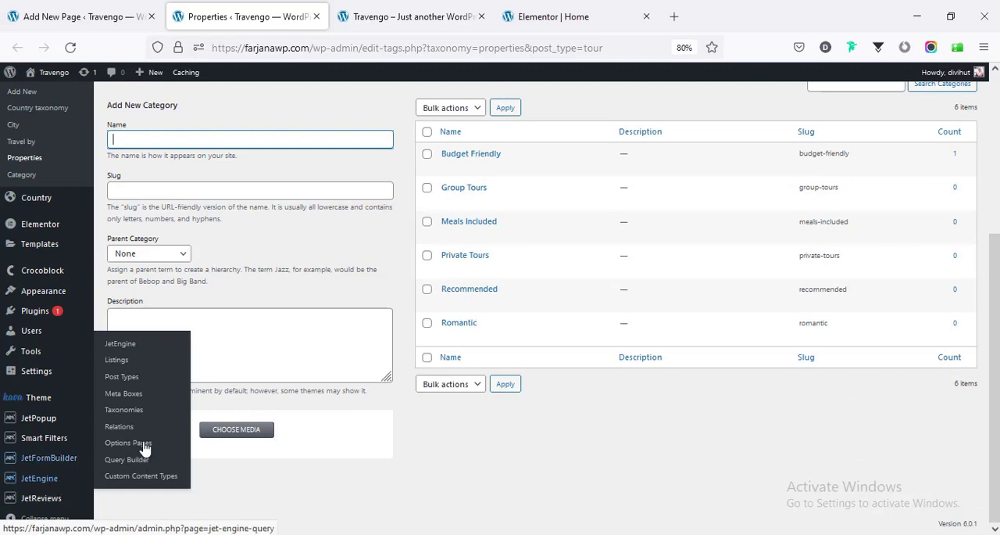
{"action": "middle_click", "coordinate": [123, 412]}
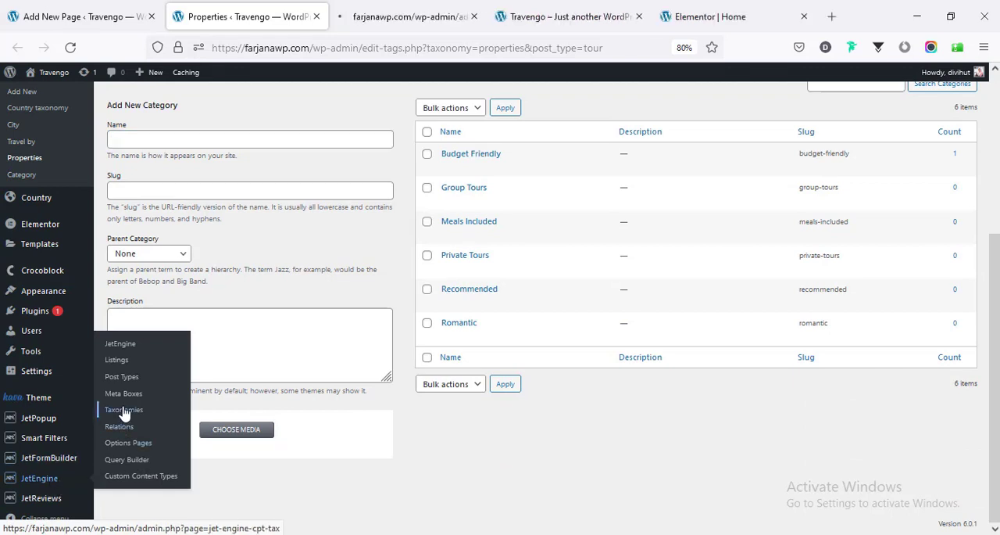
{"action": "left_click", "coordinate": [402, 17]}
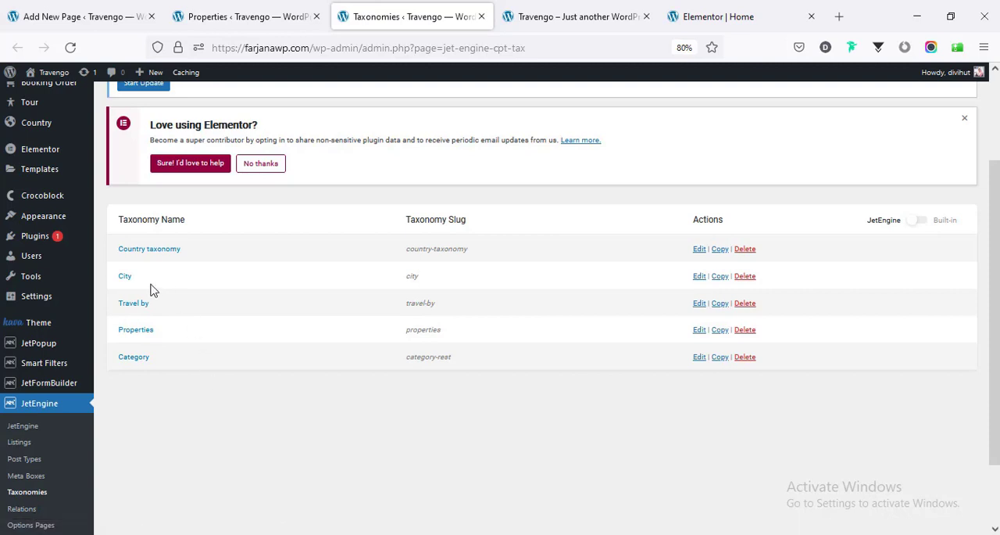
{"action": "left_click", "coordinate": [700, 250]}
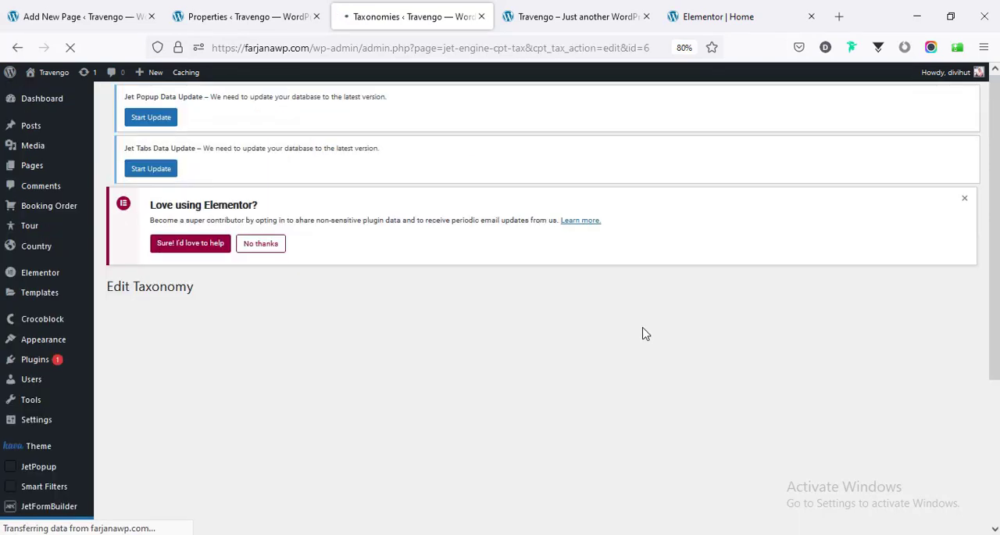
{"action": "scroll", "coordinate": [395, 304], "scroll_direction": "down", "scroll_amount": 3}
{"action": "left_click", "coordinate": [496, 143]}
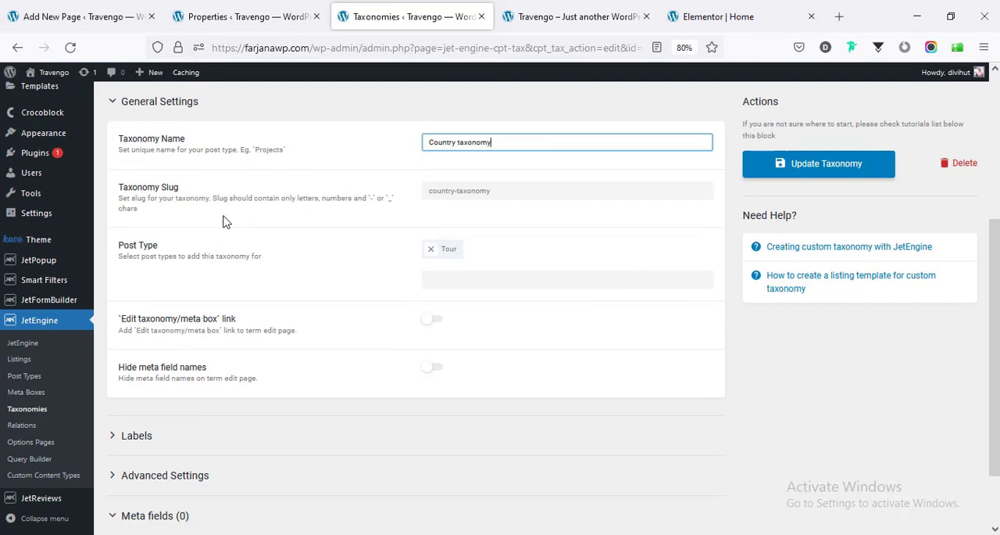
{"action": "left_click", "coordinate": [515, 190]}
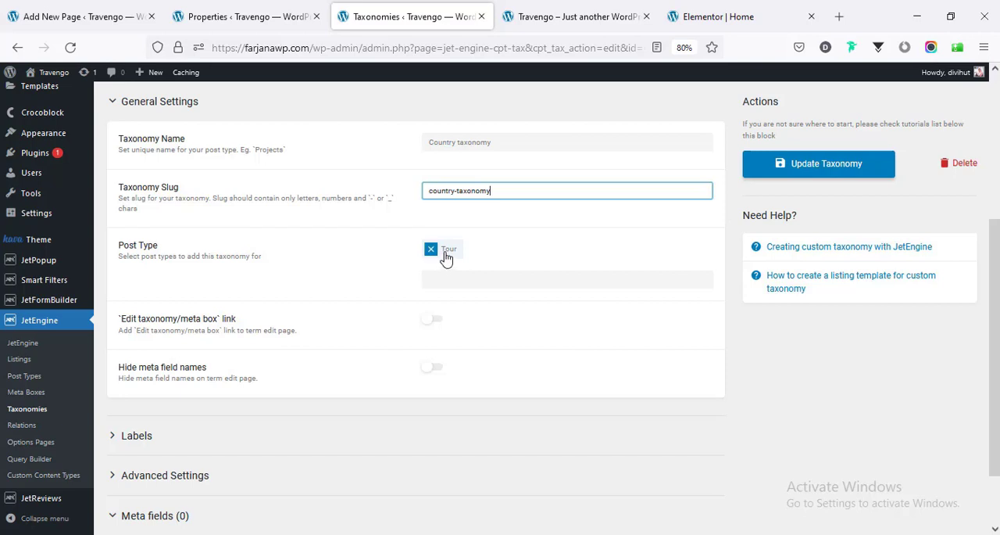
{"action": "scroll", "coordinate": [462, 331], "scroll_direction": "down", "scroll_amount": 2}
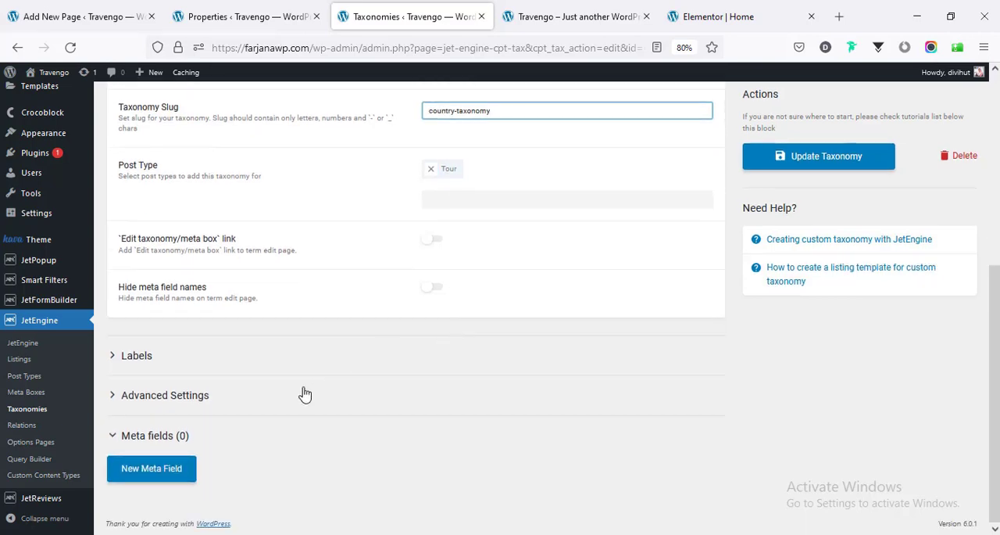
- Examine the Labels settings of the Country taxonomy, then collapse them
{"action": "left_click", "coordinate": [188, 364]}
{"action": "scroll", "coordinate": [225, 393], "scroll_direction": "down", "scroll_amount": 5}
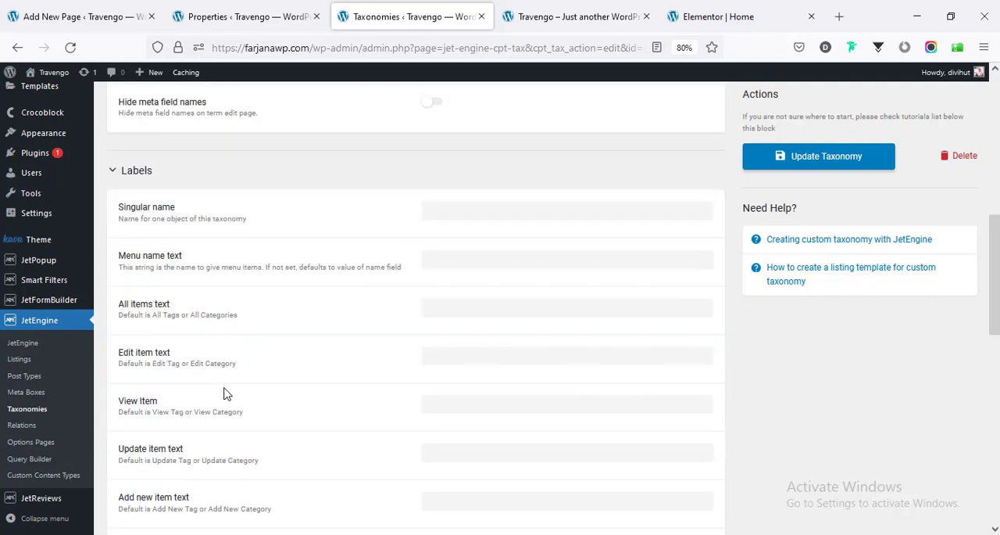
{"action": "scroll", "coordinate": [227, 393], "scroll_direction": "down", "scroll_amount": 6}
{"action": "scroll", "coordinate": [227, 393], "scroll_direction": "down", "scroll_amount": 10}
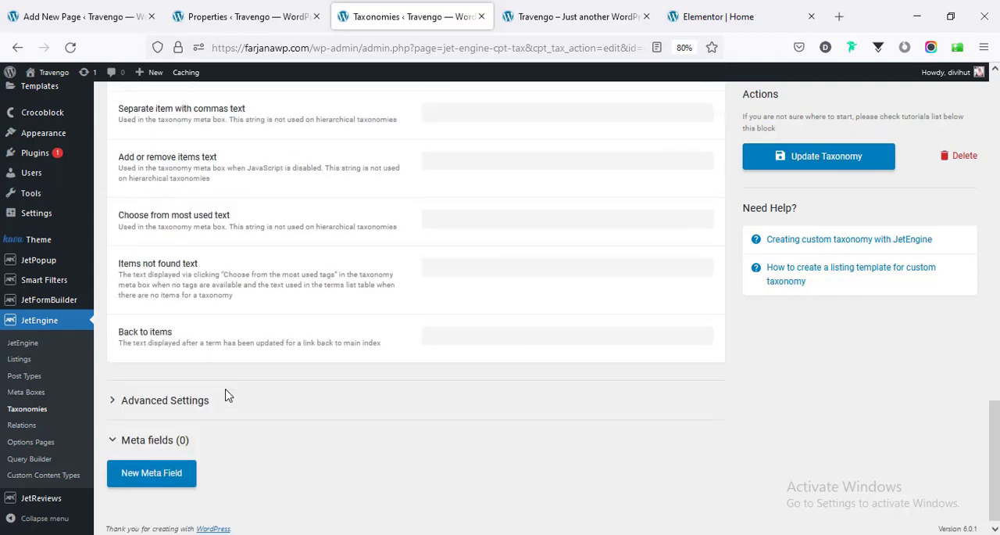
{"action": "scroll", "coordinate": [227, 387], "scroll_direction": "up", "scroll_amount": 14}
{"action": "scroll", "coordinate": [225, 386], "scroll_direction": "up", "scroll_amount": 9}
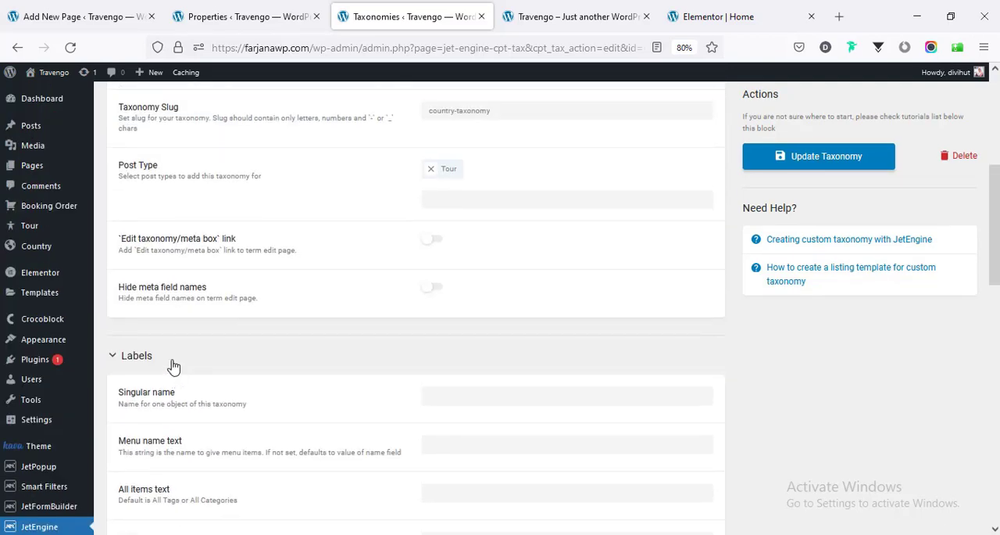
{"action": "left_click", "coordinate": [172, 364]}
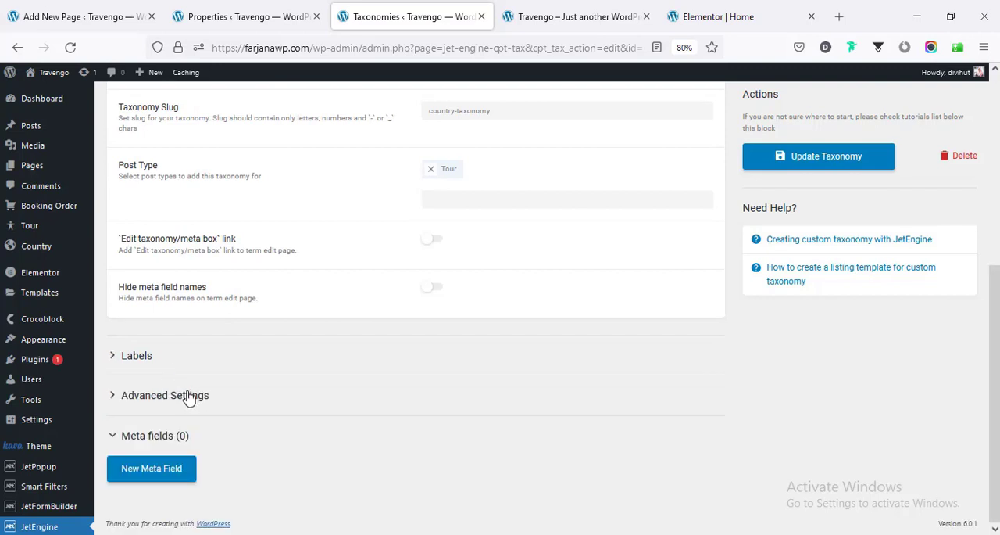
- Examine the Advanced Settings of the Country taxonomy, including its visibility, rewrite and Hierarchical options
{"action": "left_click", "coordinate": [187, 395]}
{"action": "scroll", "coordinate": [250, 371], "scroll_direction": "down", "scroll_amount": 5}
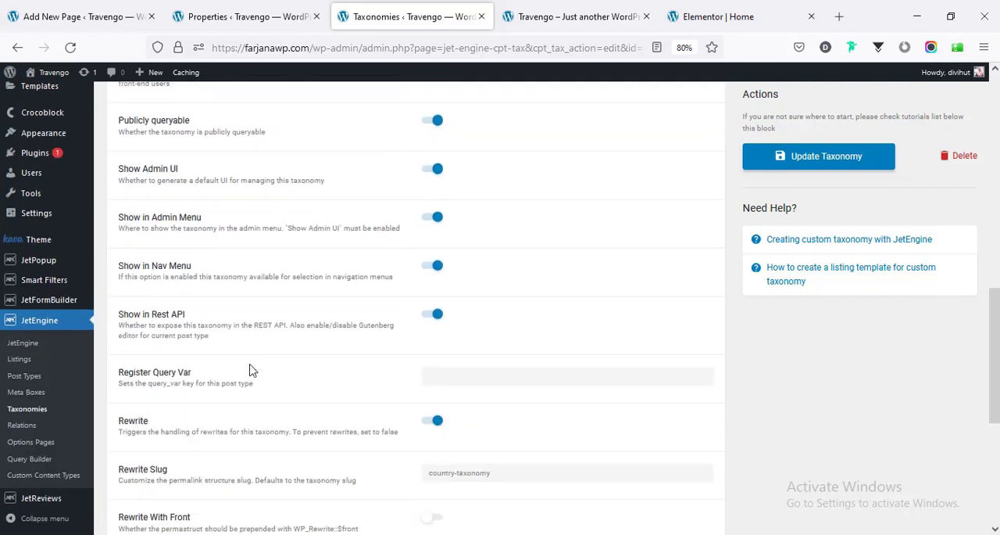
{"action": "scroll", "coordinate": [165, 185], "scroll_direction": "up", "scroll_amount": 3}
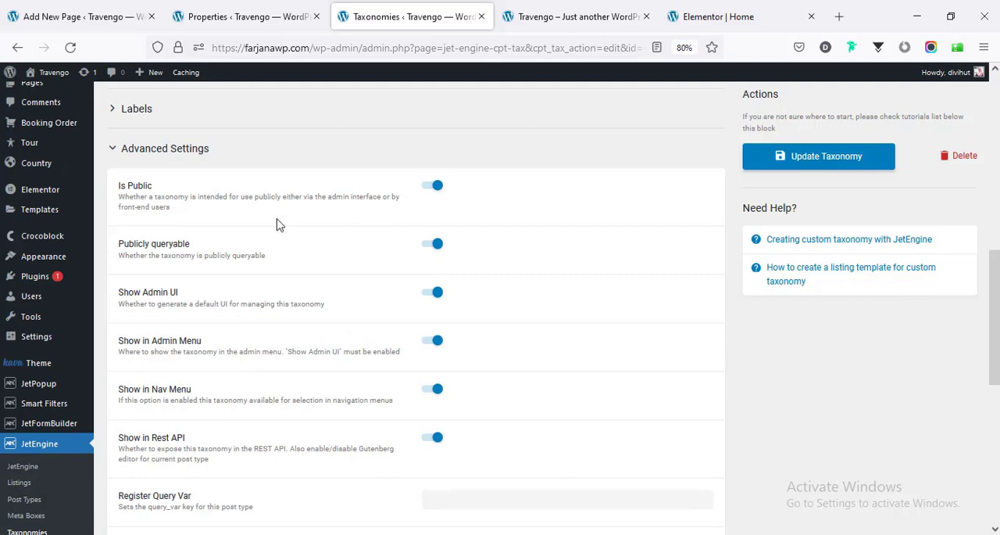
{"action": "scroll", "coordinate": [324, 292], "scroll_direction": "down", "scroll_amount": 5}
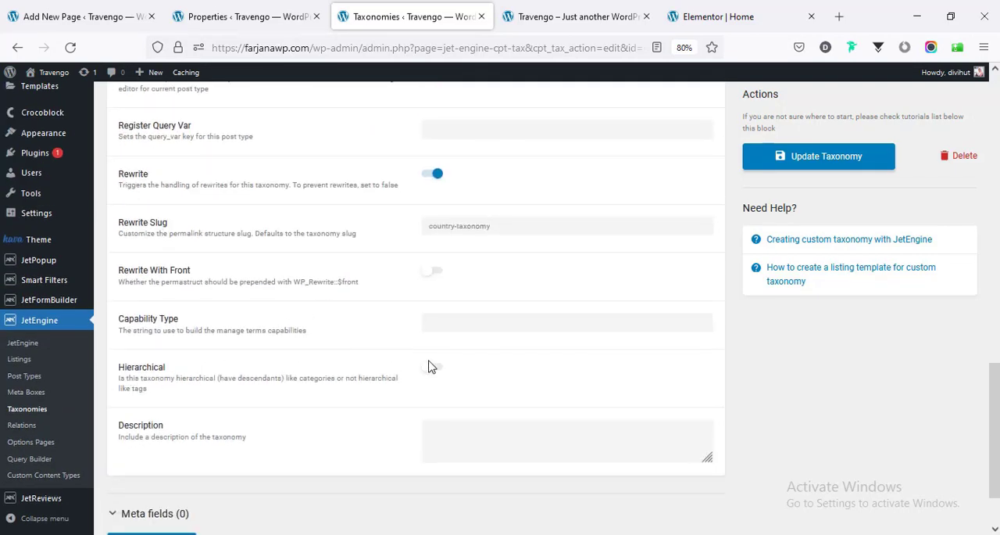
- Open a new blank tour in place of the Properties terms page and view its Country taxonomy and City settings
{"action": "left_click", "coordinate": [240, 12]}
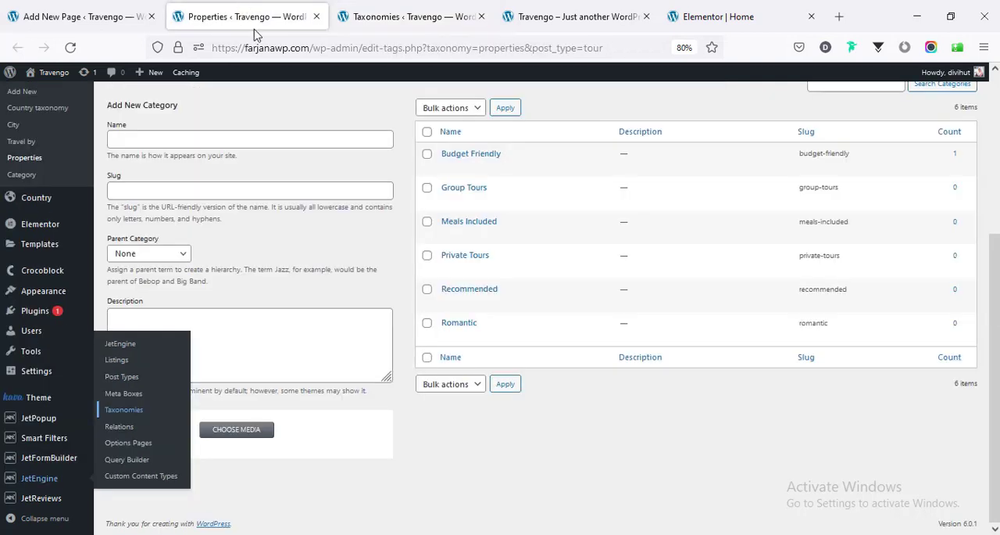
{"action": "scroll", "coordinate": [21, 205], "scroll_direction": "up", "scroll_amount": 2}
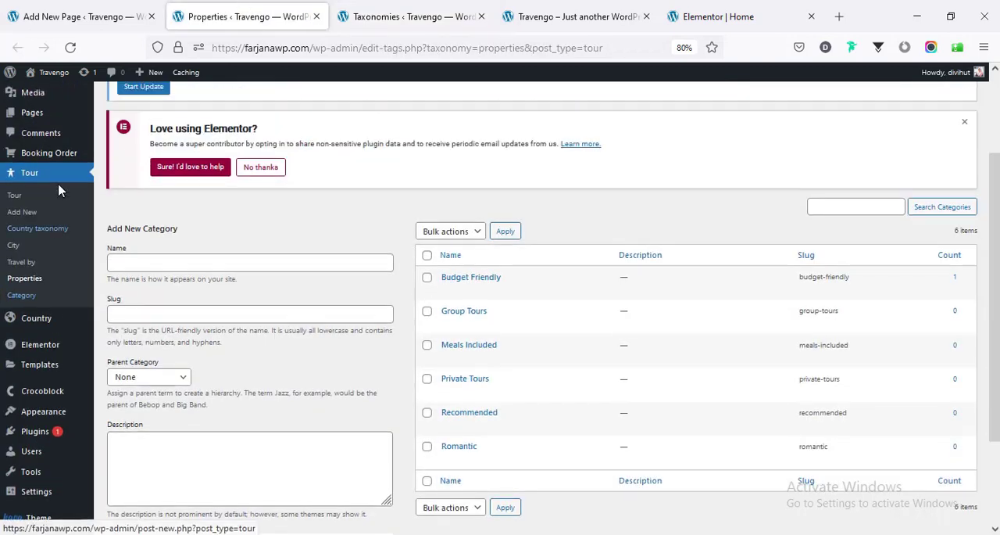
{"action": "left_click", "coordinate": [26, 212]}
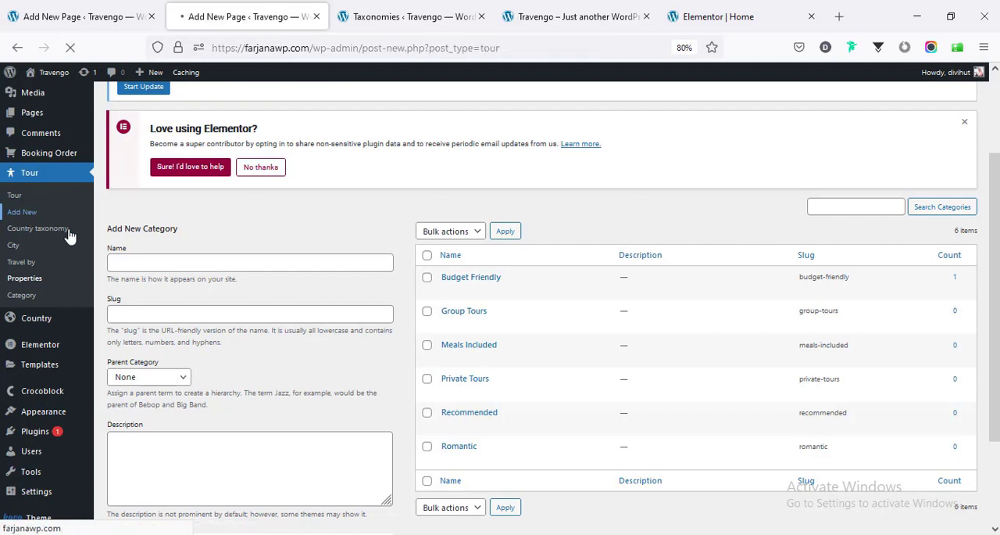
{"action": "scroll", "coordinate": [911, 344], "scroll_direction": "down", "scroll_amount": 3}
{"action": "scroll", "coordinate": [910, 336], "scroll_direction": "down", "scroll_amount": 3}
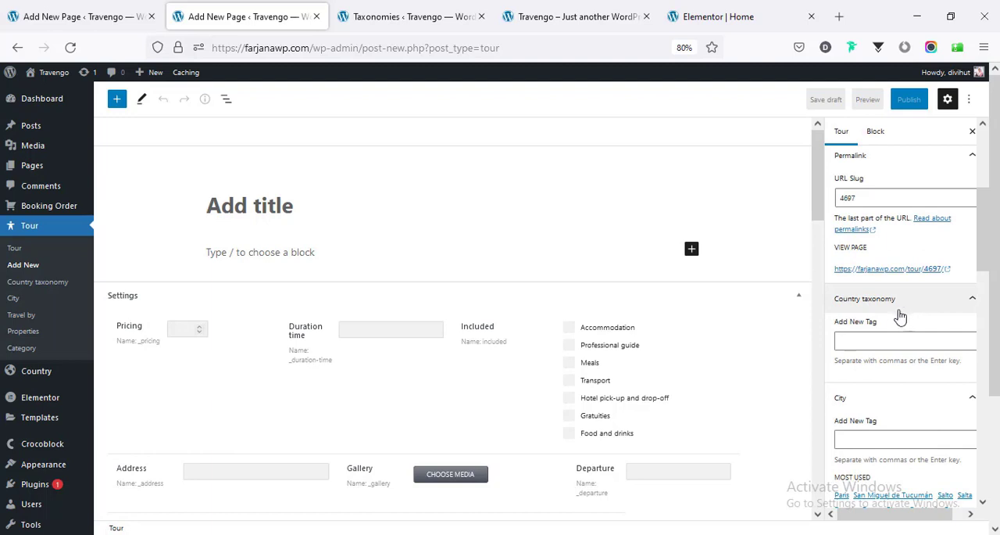
- Enable the Hierarchical option for the Country taxonomy in its advanced settings and update the taxonomy
{"action": "left_click", "coordinate": [866, 339]}
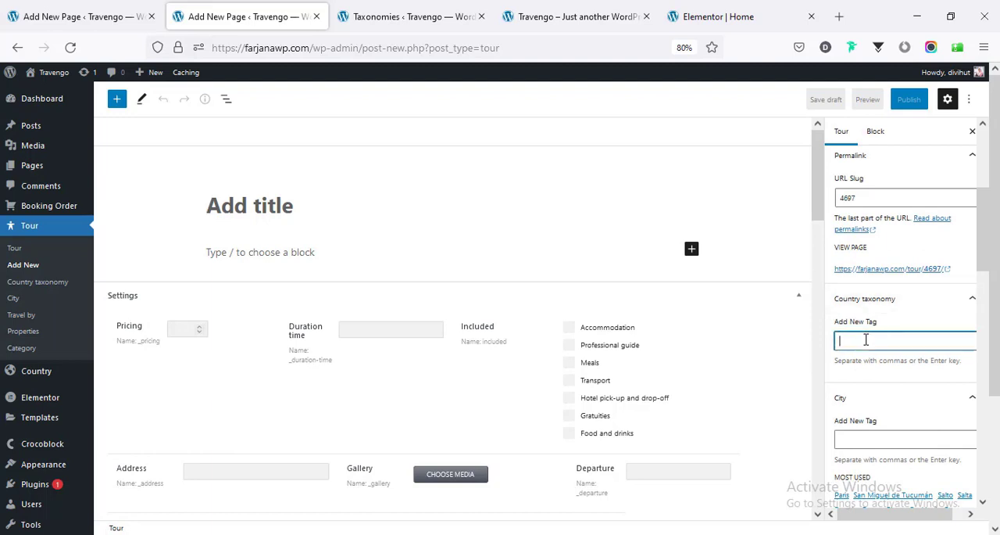
{"action": "left_click", "coordinate": [383, 14]}
{"action": "scroll", "coordinate": [326, 369], "scroll_direction": "down", "scroll_amount": 2}
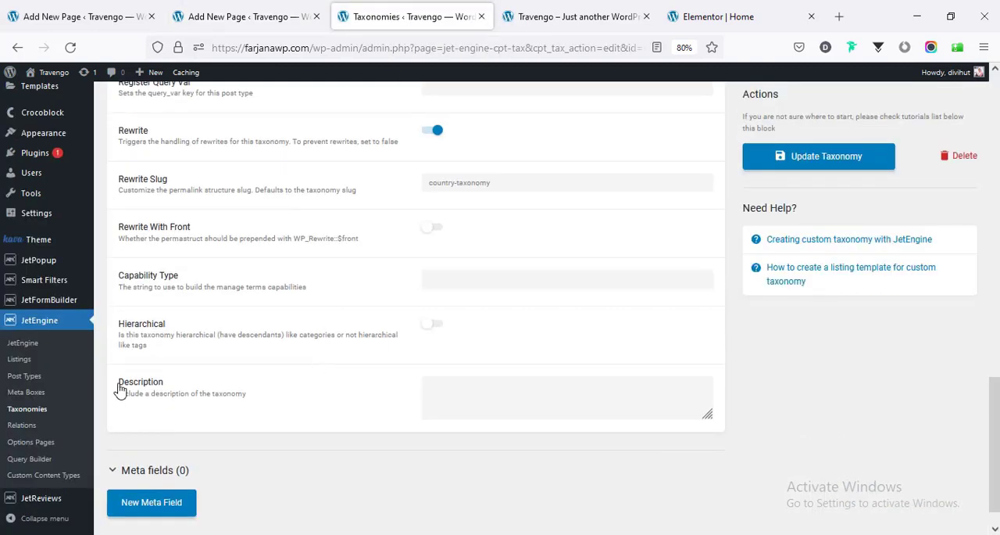
{"action": "left_click", "coordinate": [434, 328]}
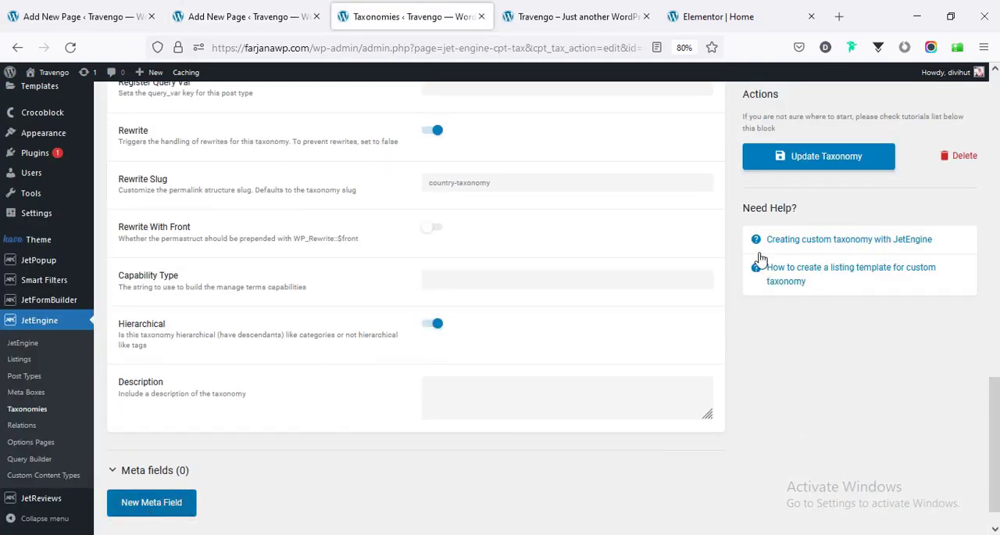
{"action": "left_click", "coordinate": [817, 168]}
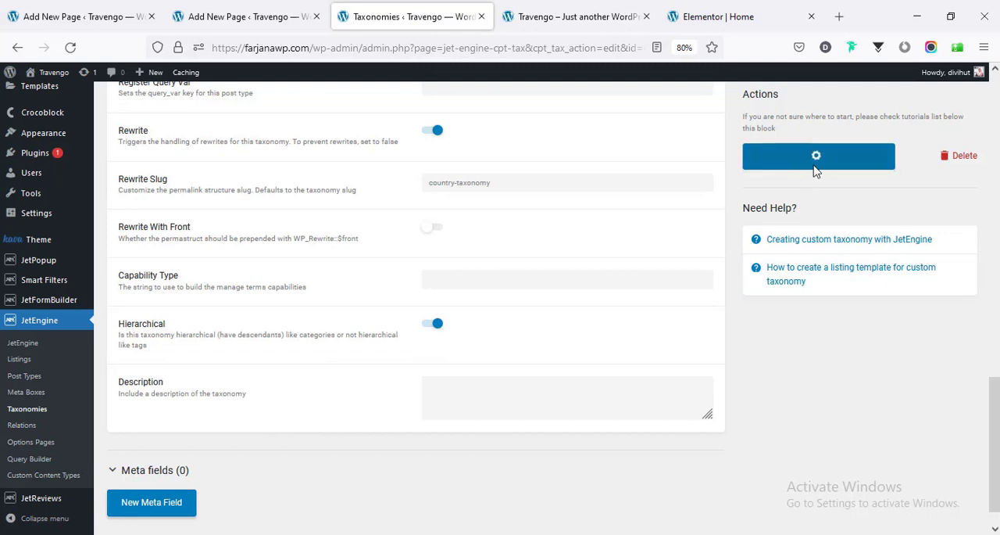
- Reload the blank new tour and view how countries are offered under its Country taxonomy setting
{"action": "left_click", "coordinate": [248, 17]}
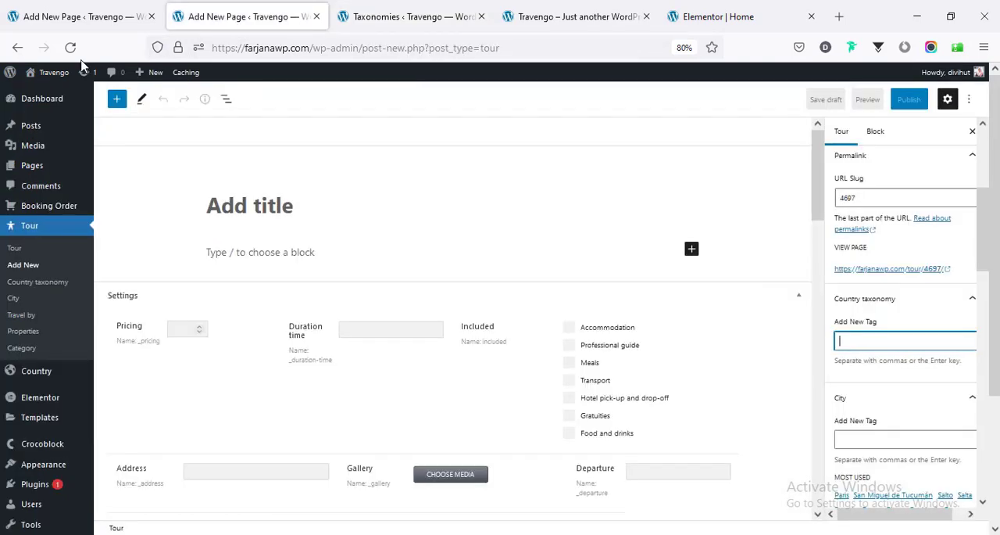
{"action": "left_click", "coordinate": [70, 49]}
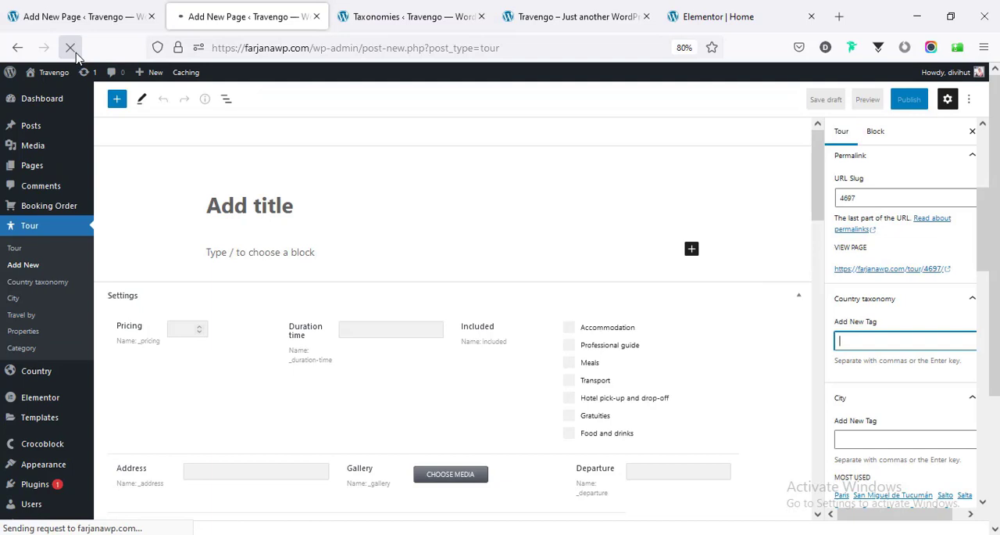
{"action": "scroll", "coordinate": [900, 299], "scroll_direction": "down", "scroll_amount": 5}
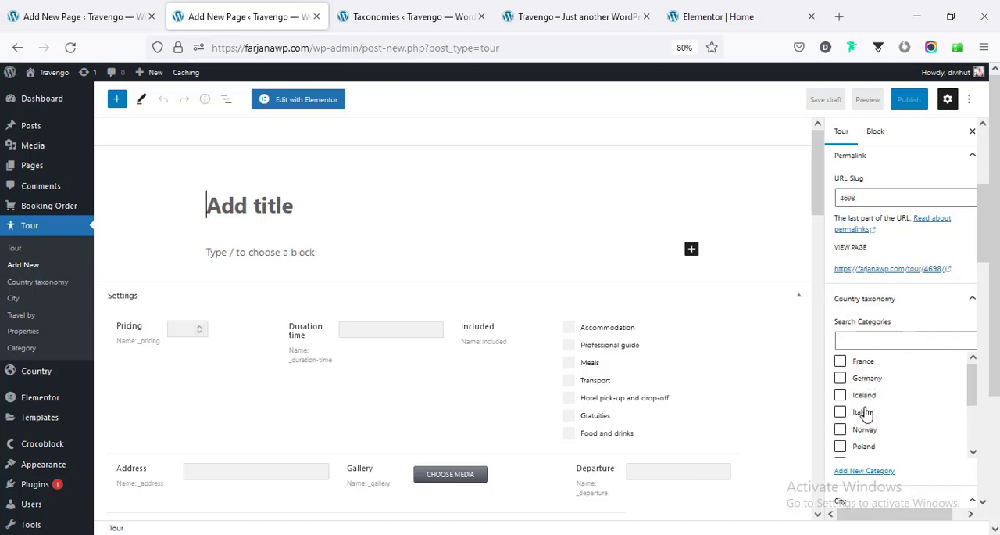
- Review the Country taxonomy's general settings and its Hierarchical option again on the taxonomy edit page
{"action": "left_click", "coordinate": [411, 16]}
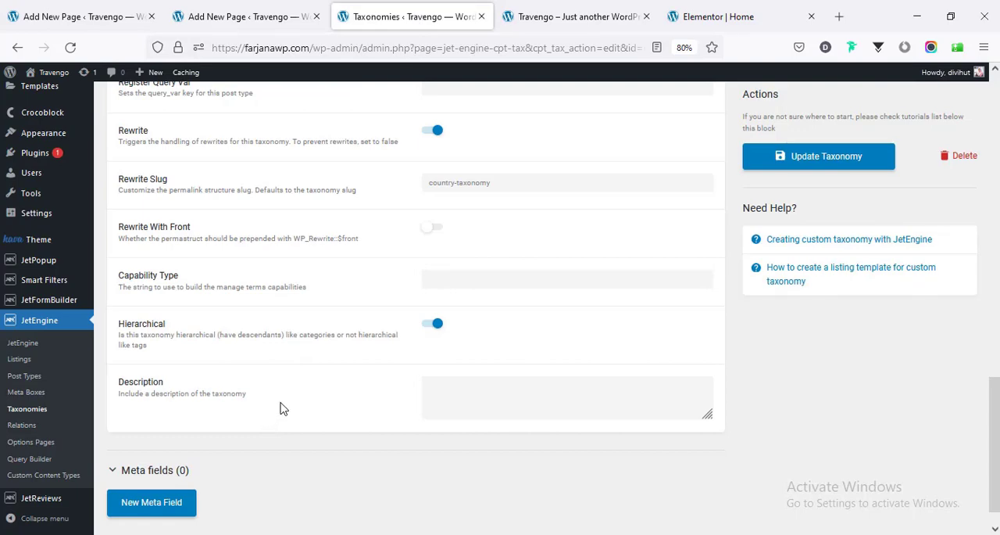
{"action": "scroll", "coordinate": [282, 412], "scroll_direction": "up", "scroll_amount": 12}
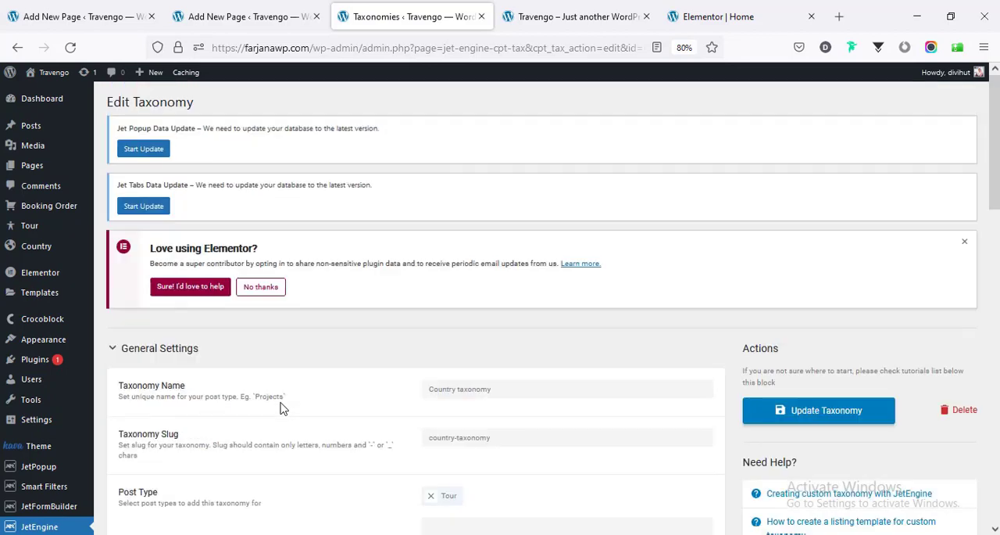
{"action": "scroll", "coordinate": [282, 408], "scroll_direction": "down", "scroll_amount": 12}
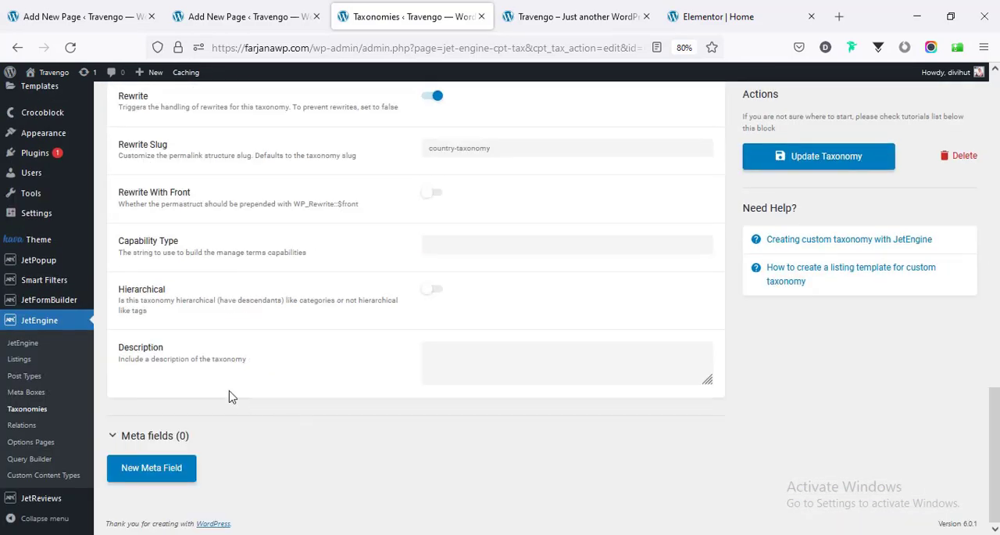
- Open the list of all tours in place of the blank tour and reload the live home page to check Popular Tours
{"action": "left_click", "coordinate": [257, 6]}
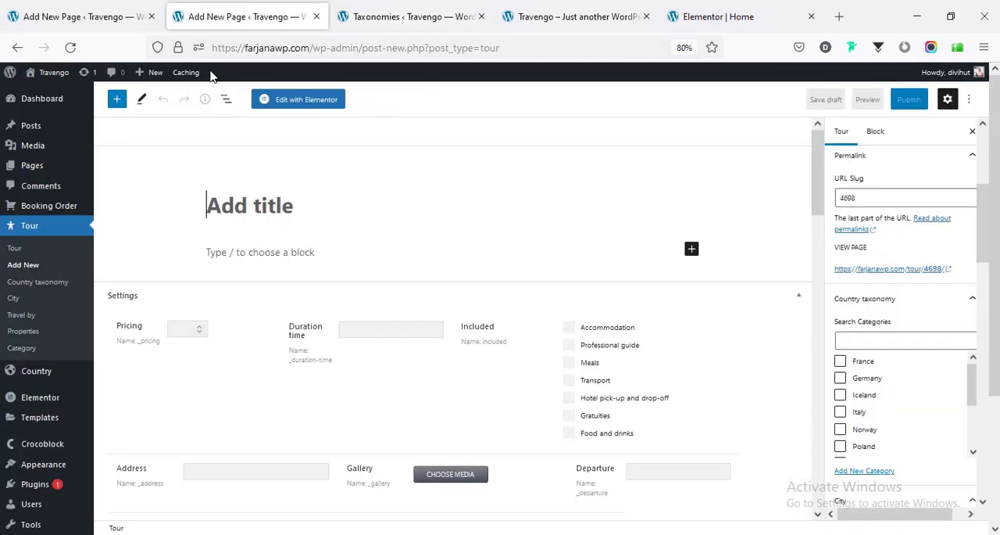
{"action": "left_click", "coordinate": [17, 249]}
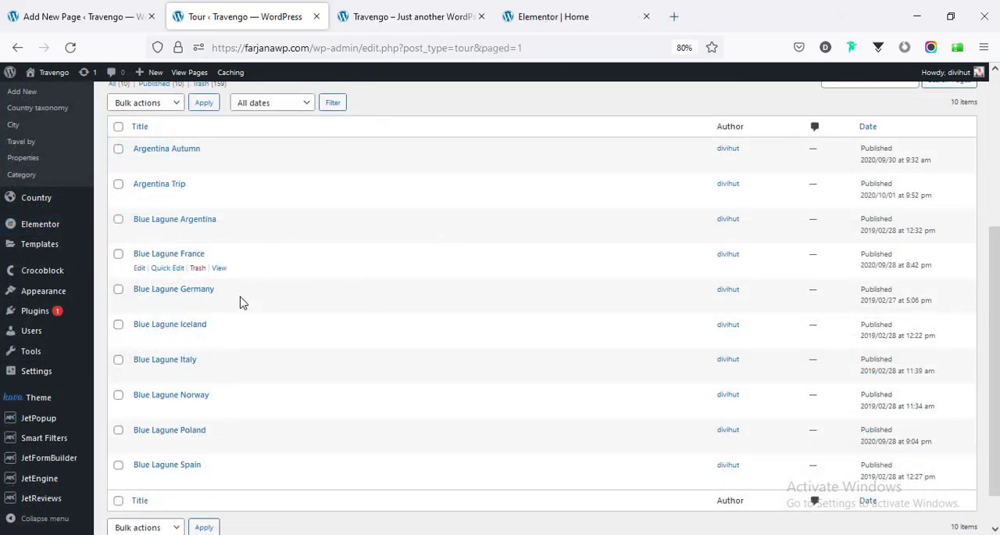
{"action": "left_click", "coordinate": [353, 16]}
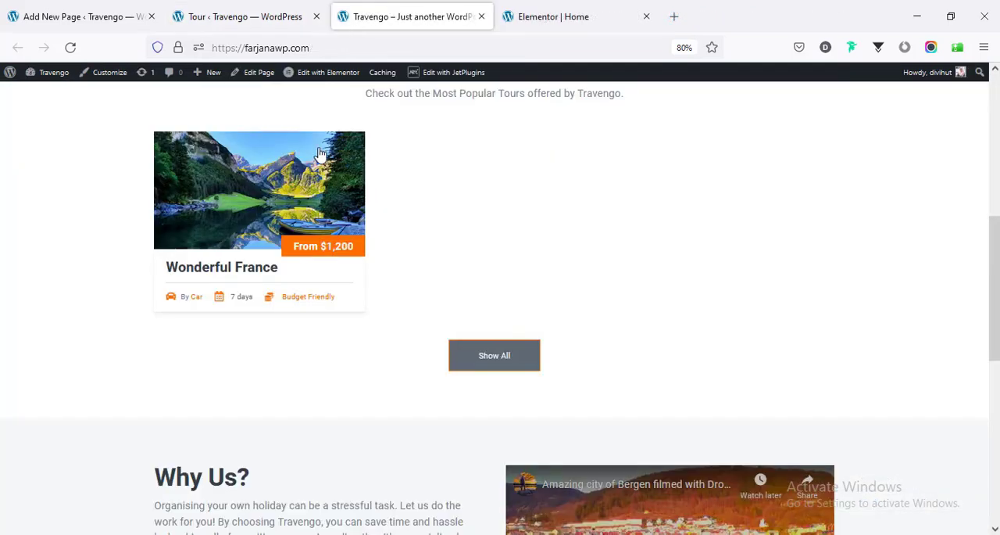
{"action": "right_click", "coordinate": [83, 154]}
{"action": "left_click", "coordinate": [177, 168]}
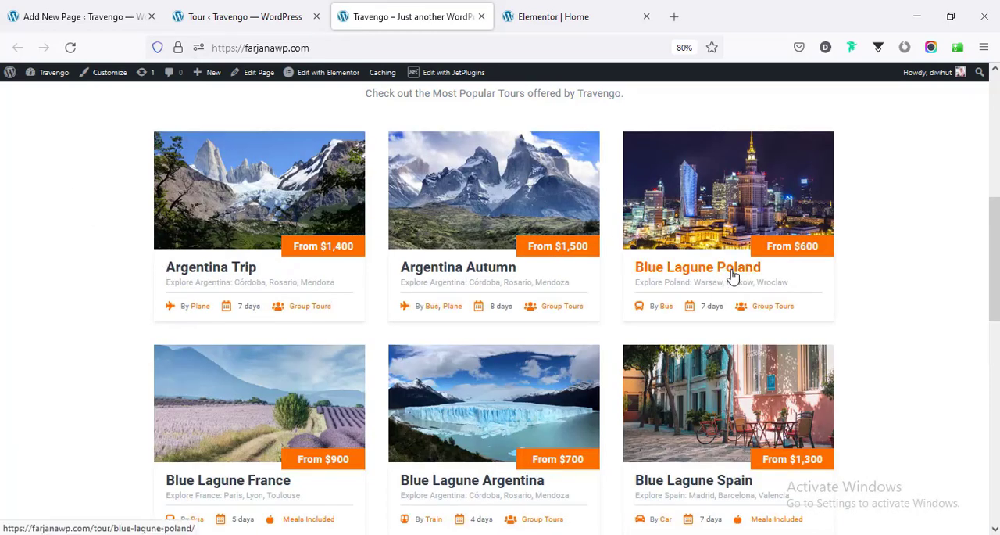
- In the home page's Elementor editor, open the content settings of the Popular Tours listing grid
{"action": "left_click", "coordinate": [578, 22]}
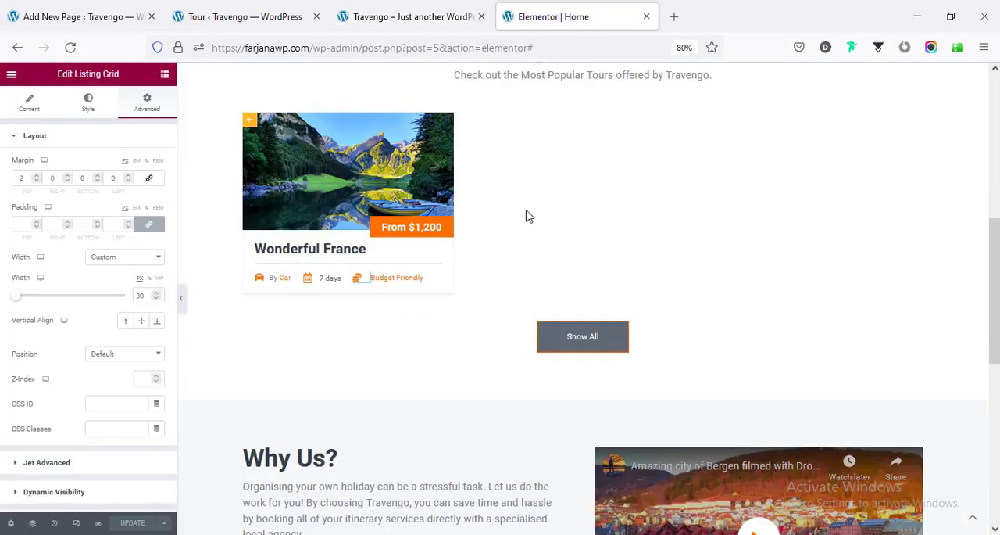
{"action": "left_click", "coordinate": [254, 128]}
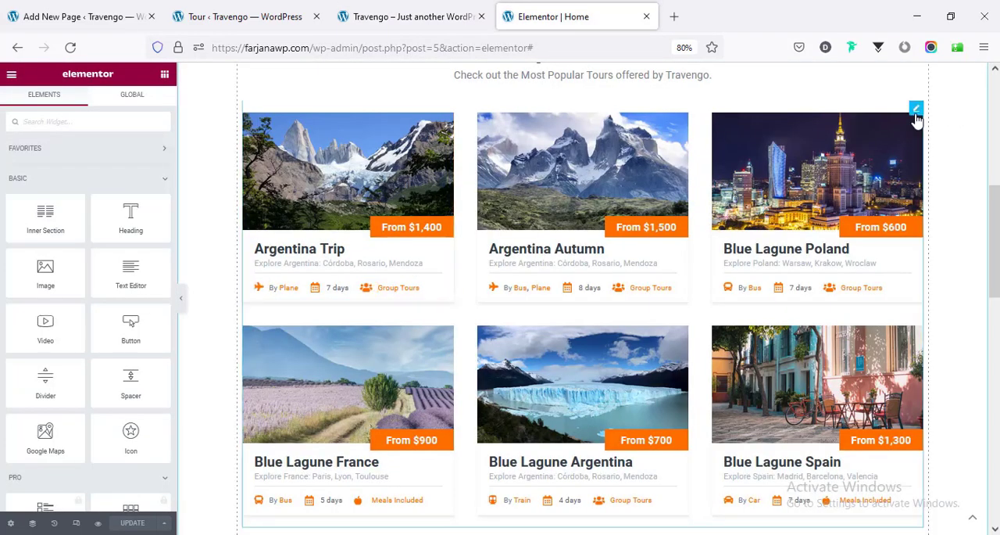
{"action": "left_click", "coordinate": [916, 110]}
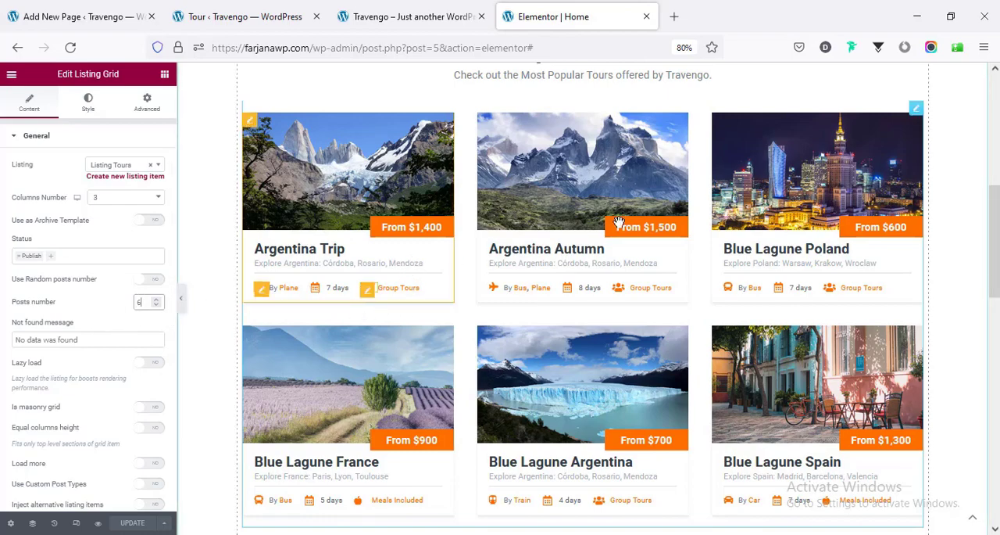
- Open the live site's Tours page in a new tab and examine its search, filters and tour cards
{"action": "left_click", "coordinate": [383, 14]}
{"action": "scroll", "coordinate": [108, 336], "scroll_direction": "up", "scroll_amount": 7}
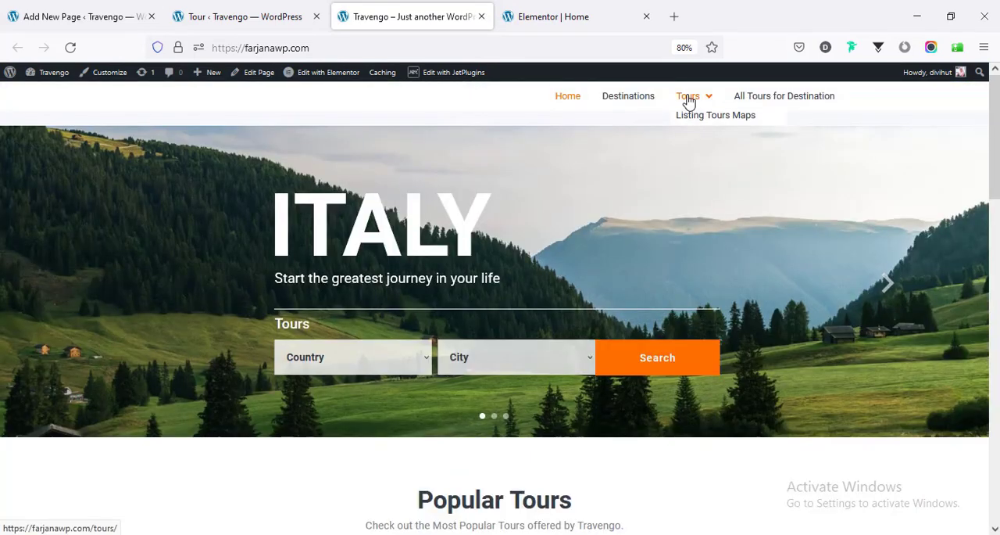
{"action": "middle_click", "coordinate": [689, 102]}
{"action": "left_click", "coordinate": [589, 15]}
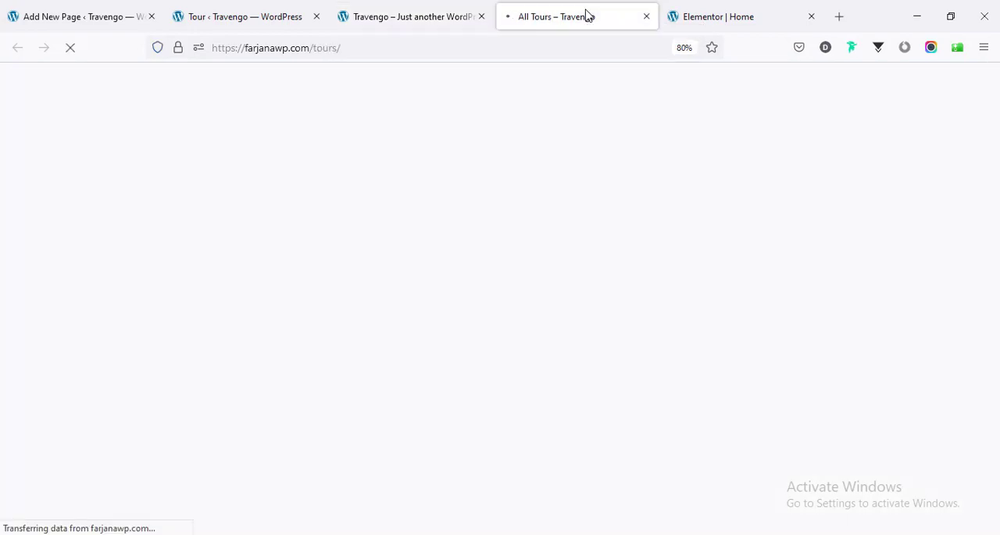
{"action": "scroll", "coordinate": [500, 305], "scroll_direction": "down", "scroll_amount": 4}
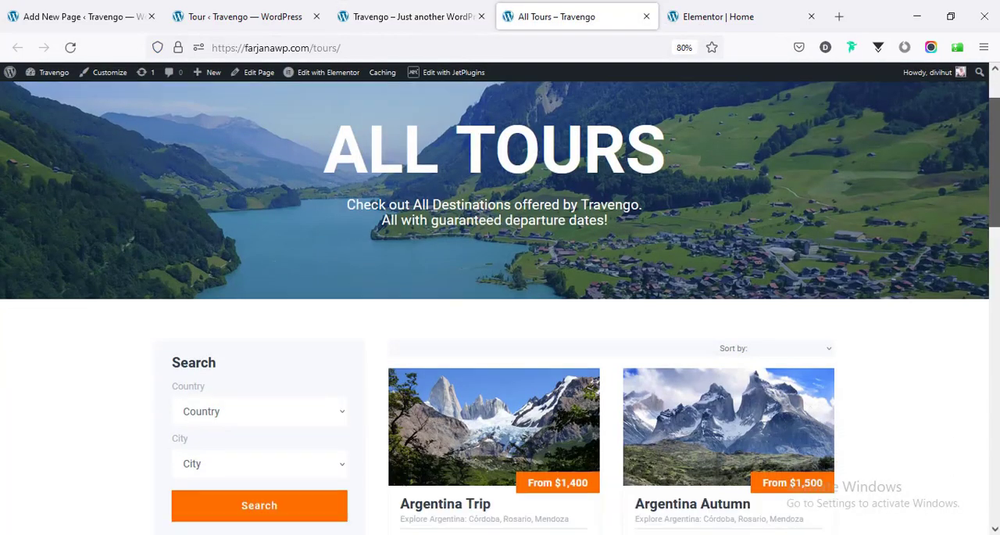
{"action": "scroll", "coordinate": [500, 305], "scroll_direction": "down", "scroll_amount": 9}
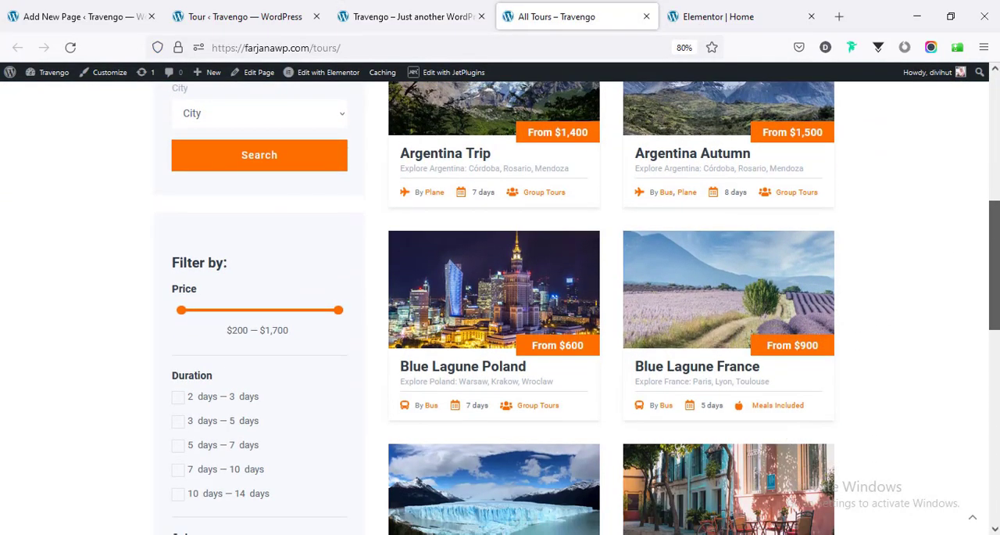
{"action": "scroll", "coordinate": [500, 304], "scroll_direction": "down", "scroll_amount": 2}
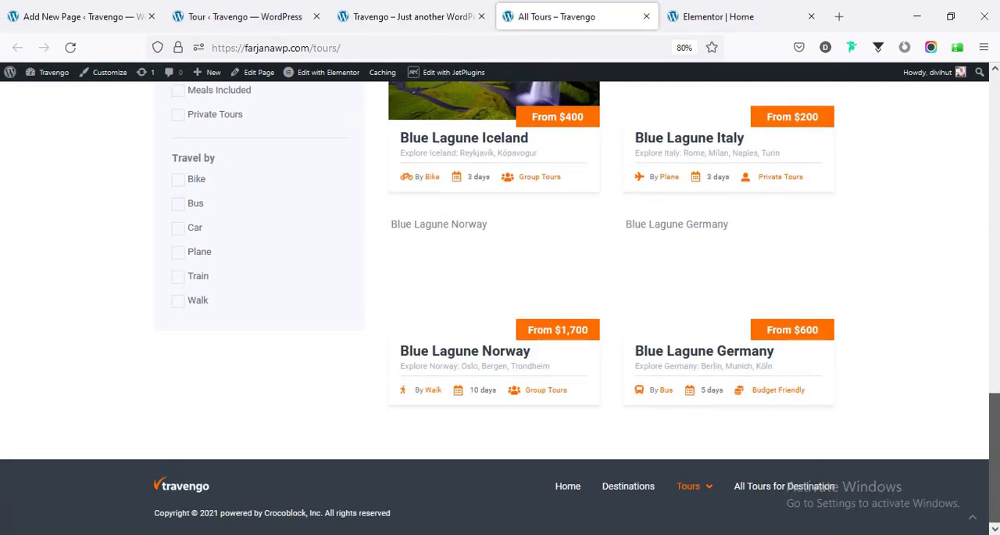
{"action": "scroll", "coordinate": [500, 305], "scroll_direction": "up", "scroll_amount": 15}
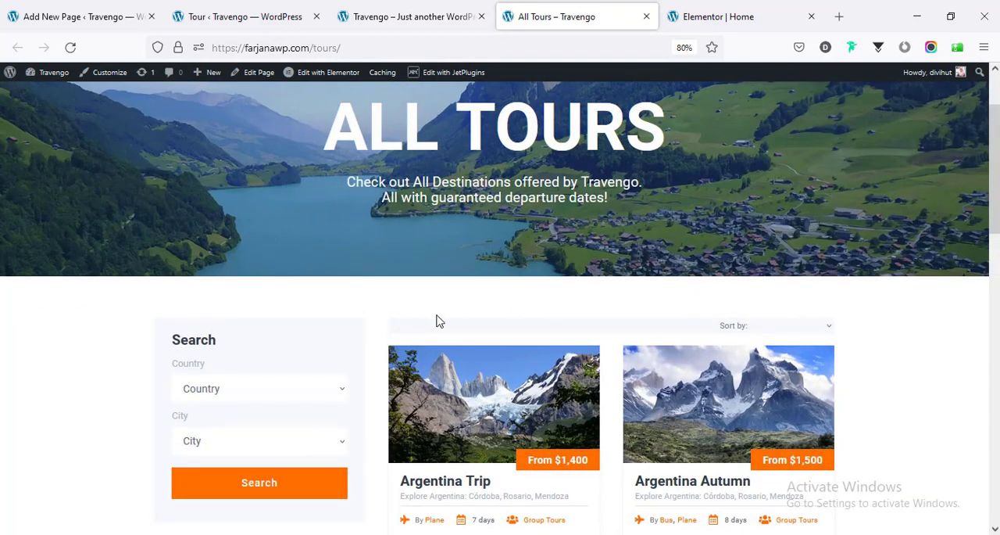
- Examine the live home page from Popular Tours through the Why Us? section to Popular Destinations
{"action": "left_click", "coordinate": [398, 11]}
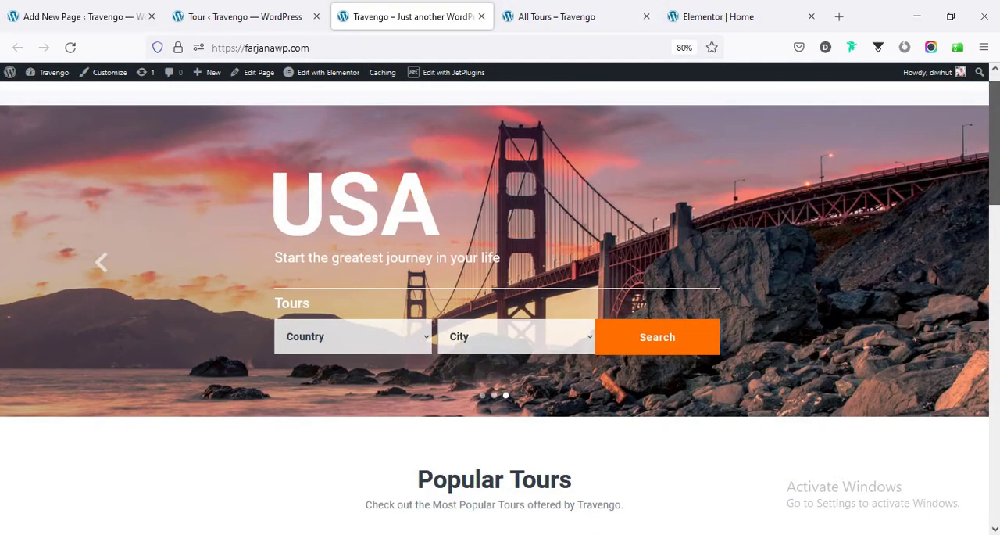
{"action": "scroll", "coordinate": [998, 207], "scroll_direction": "down", "scroll_amount": 4}
{"action": "scroll", "coordinate": [879, 335], "scroll_direction": "down", "scroll_amount": 5}
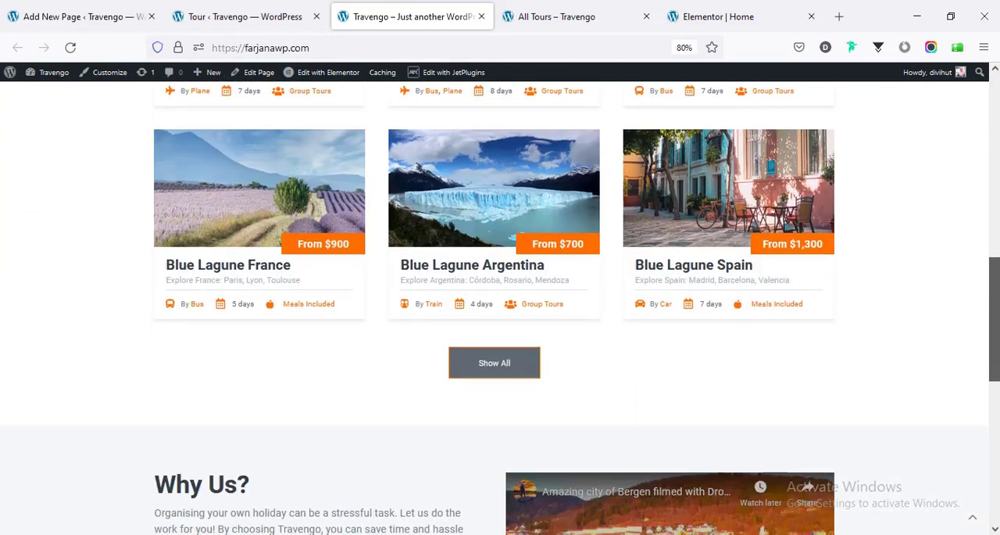
{"action": "scroll", "coordinate": [822, 319], "scroll_direction": "down", "scroll_amount": 3}
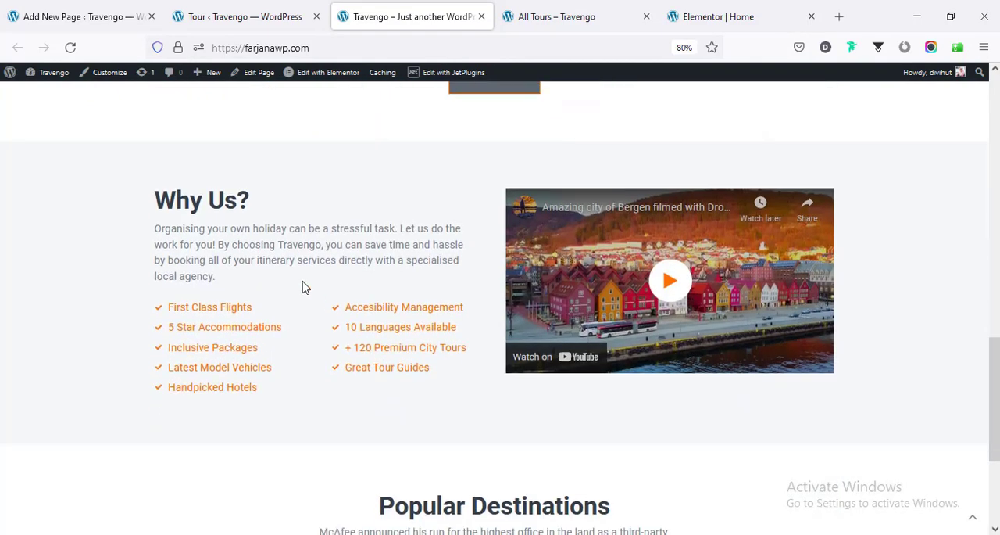
{"action": "scroll", "coordinate": [258, 258], "scroll_direction": "down", "scroll_amount": 1}
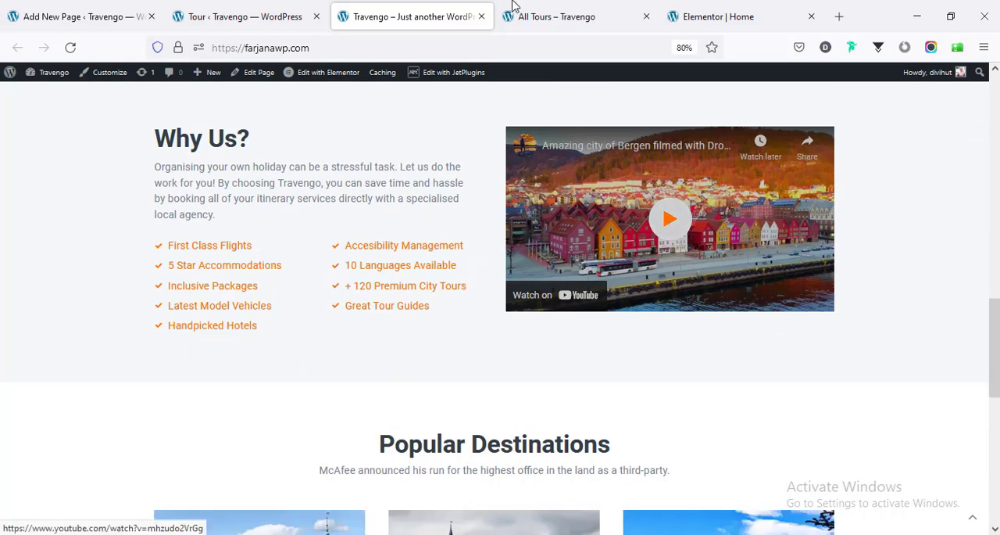
- In the Elementor editor, inspect the content settings of the Why Us? paragraph, second icon list and video player, including the YouTube URL
{"action": "left_click", "coordinate": [558, 15]}
{"action": "left_click", "coordinate": [701, 8]}
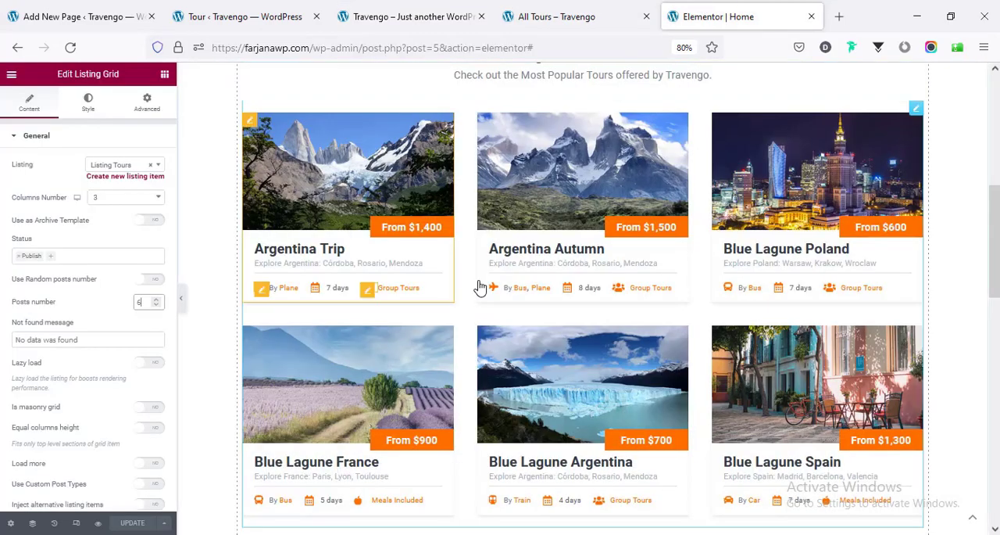
{"action": "scroll", "coordinate": [477, 286], "scroll_direction": "down", "scroll_amount": 6}
{"action": "left_click", "coordinate": [311, 183]}
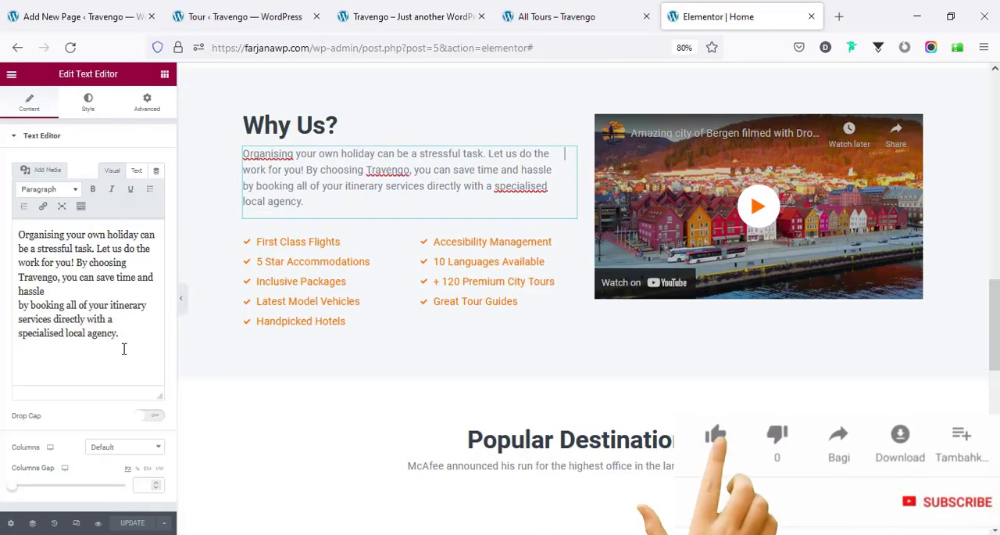
{"action": "left_click", "coordinate": [458, 284]}
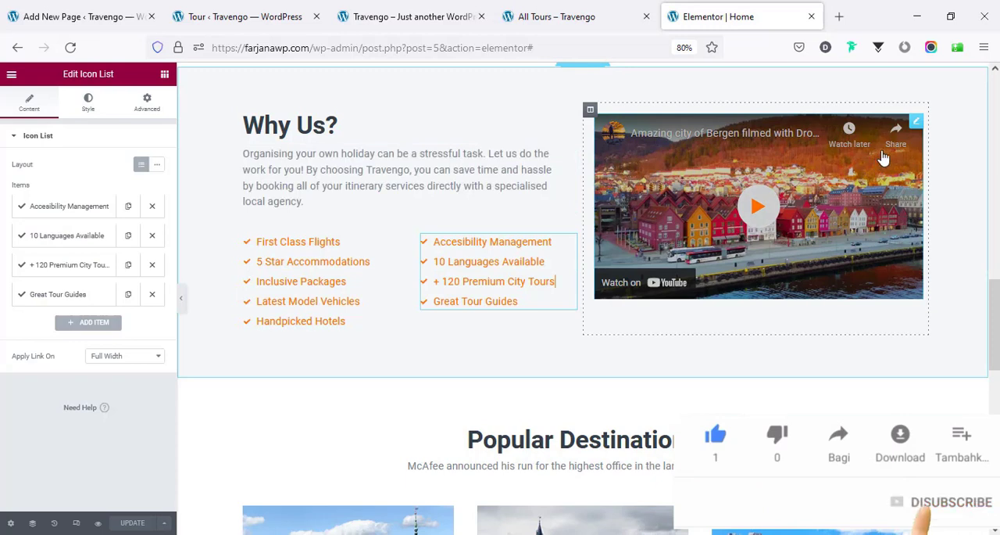
{"action": "left_click", "coordinate": [915, 123]}
{"action": "triple_click", "coordinate": [81, 202]}
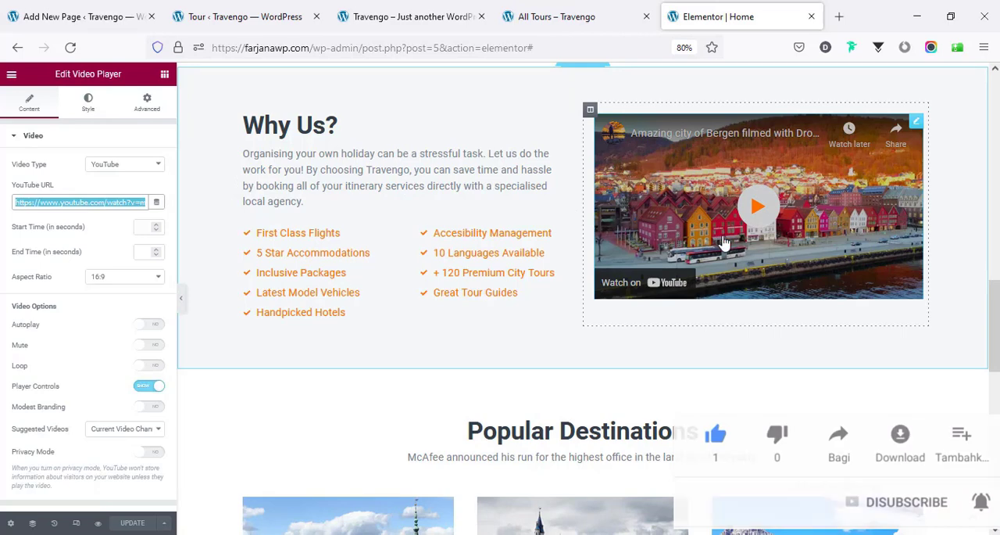
- Examine the Popular Destinations cards in the editor and on the live home page, and return to the tours list
{"action": "scroll", "coordinate": [695, 274], "scroll_direction": "down", "scroll_amount": 3}
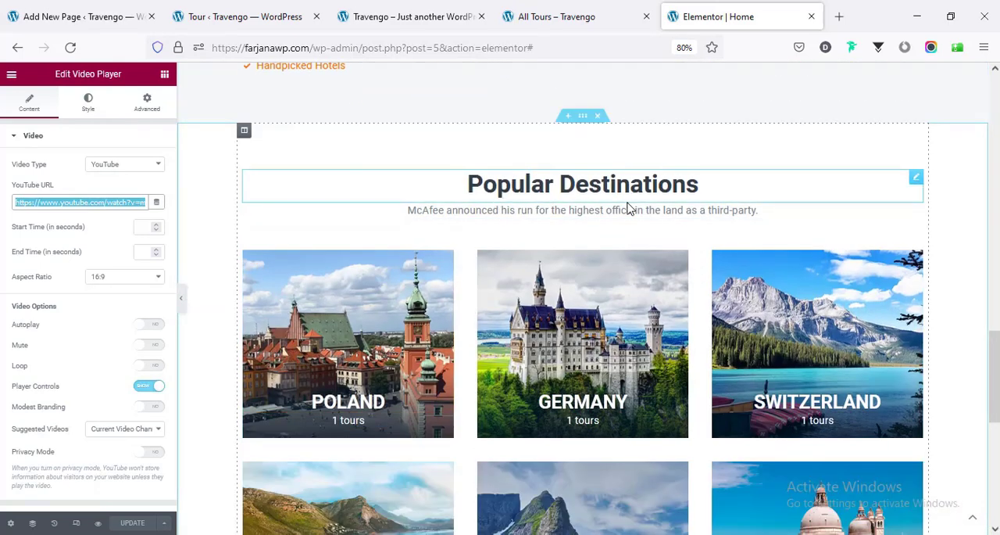
{"action": "scroll", "coordinate": [630, 209], "scroll_direction": "down", "scroll_amount": 2}
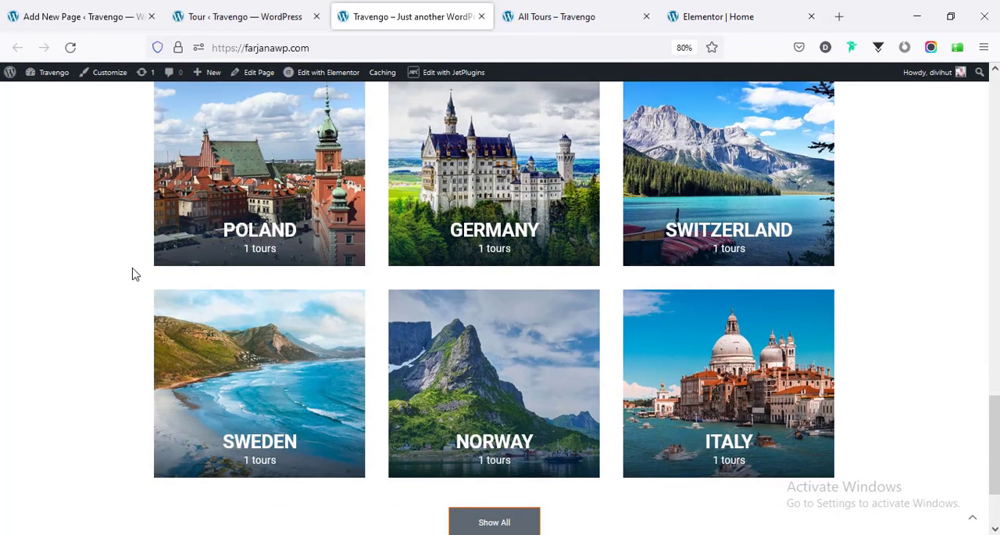
{"action": "scroll", "coordinate": [243, 339], "scroll_direction": "down", "scroll_amount": 3}
{"action": "scroll", "coordinate": [244, 342], "scroll_direction": "up", "scroll_amount": 3}
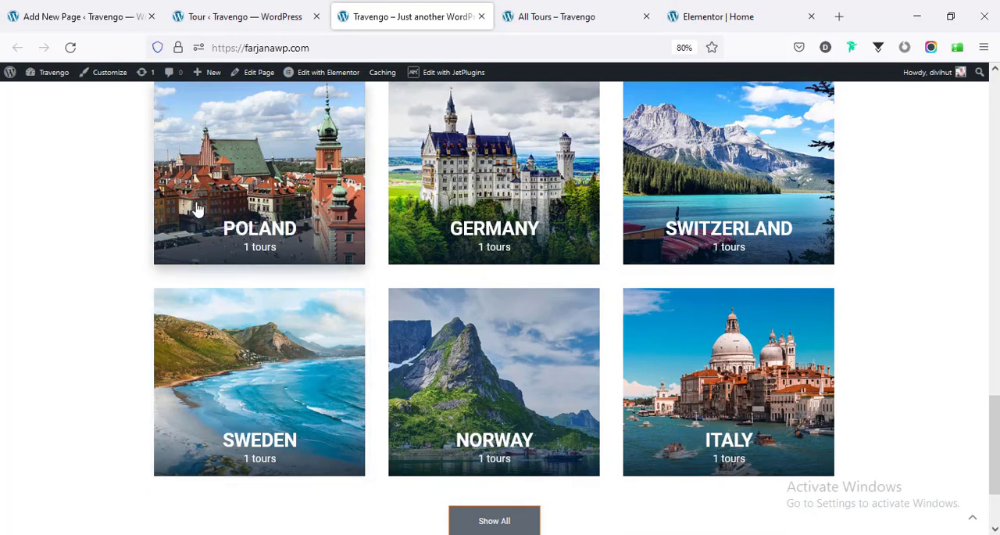
{"action": "left_click", "coordinate": [207, 18]}
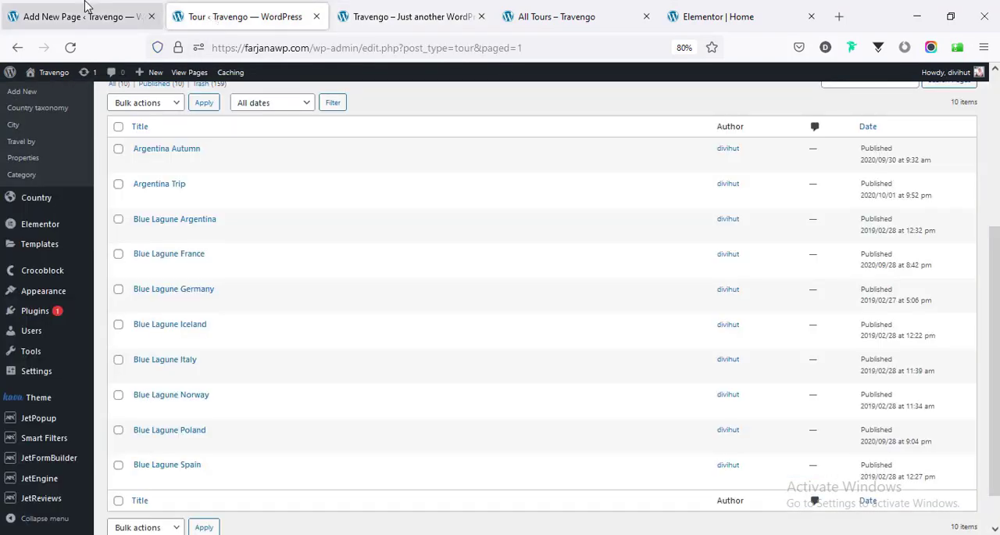
- Open the Country list in the WordPress admin and move all countries to the trash in one bulk action
{"action": "left_click", "coordinate": [86, 7]}
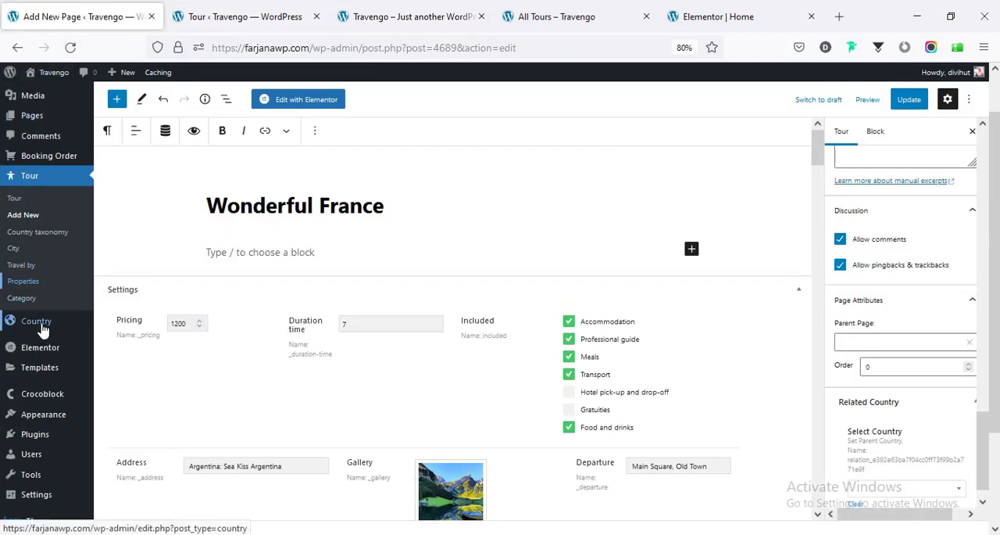
{"action": "mouse_move", "coordinate": [14, 324]}
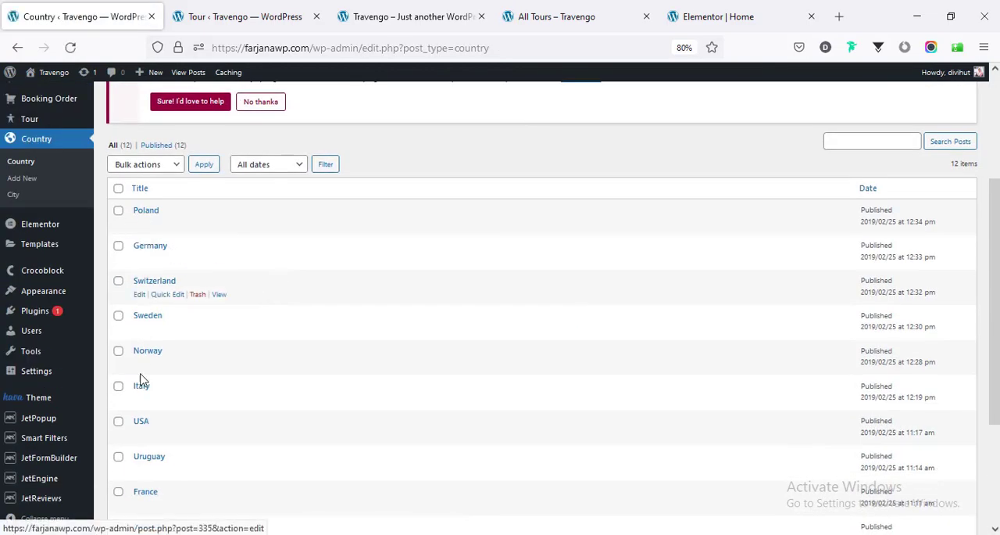
{"action": "scroll", "coordinate": [221, 461], "scroll_direction": "down", "scroll_amount": 3}
{"action": "scroll", "coordinate": [226, 450], "scroll_direction": "up", "scroll_amount": 5}
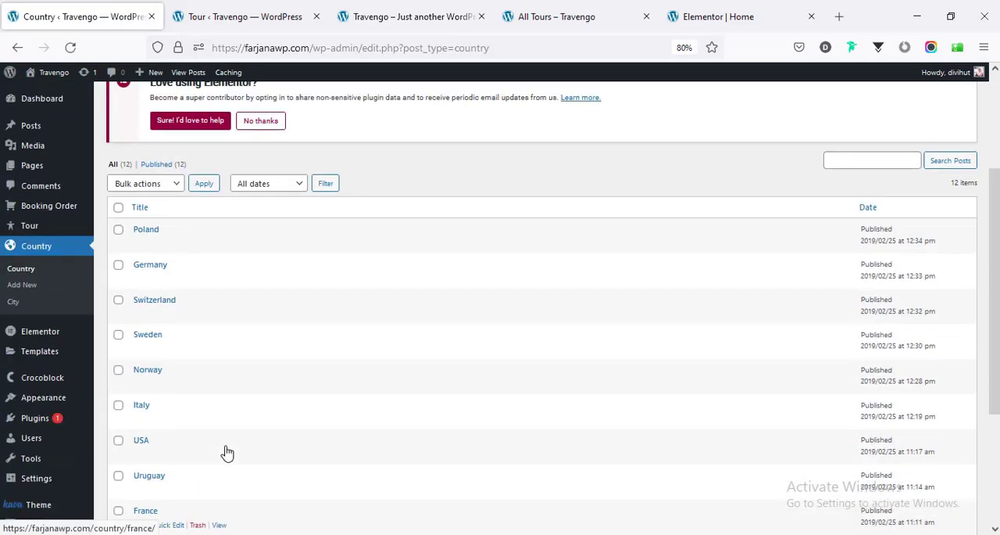
{"action": "scroll", "coordinate": [226, 451], "scroll_direction": "up", "scroll_amount": 1}
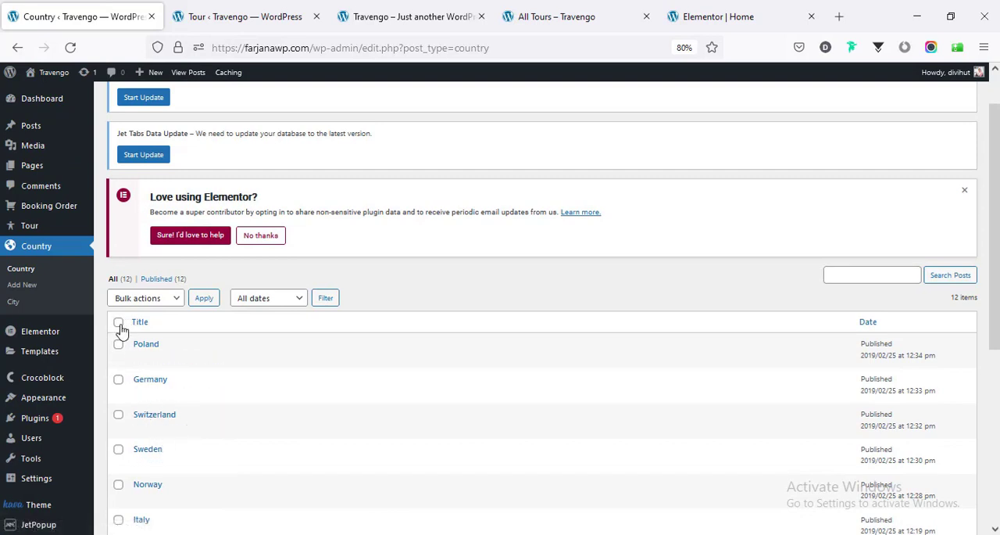
{"action": "left_click", "coordinate": [148, 298]}
{"action": "left_click", "coordinate": [151, 349]}
{"action": "left_click", "coordinate": [207, 301]}
{"action": "scroll", "coordinate": [210, 305], "scroll_direction": "down", "scroll_amount": 2}
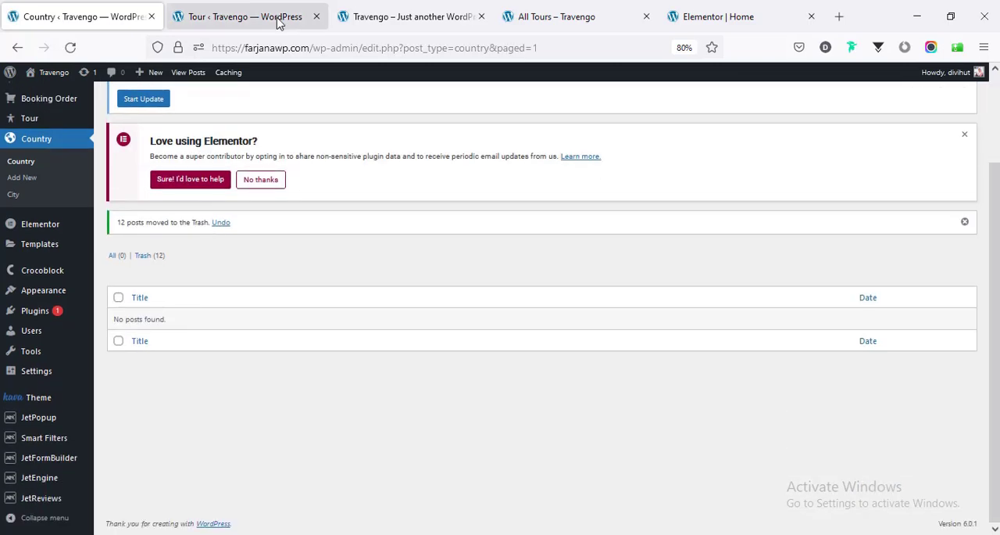
- Reload the live home page to check the Popular Destinations section, and close the tours list tab
{"action": "left_click", "coordinate": [279, 22]}
{"action": "left_click", "coordinate": [366, 13]}
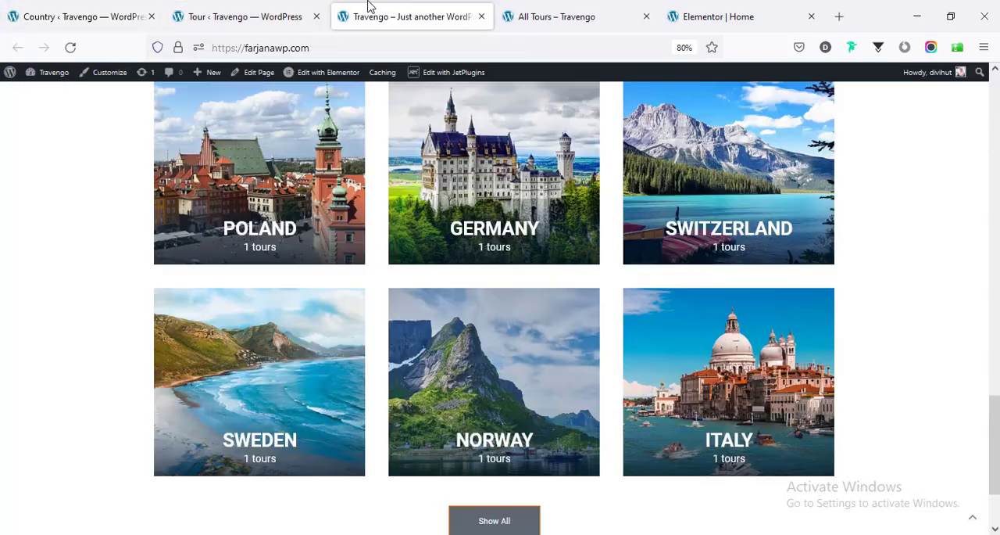
{"action": "right_click", "coordinate": [67, 167]}
{"action": "left_click", "coordinate": [154, 176]}
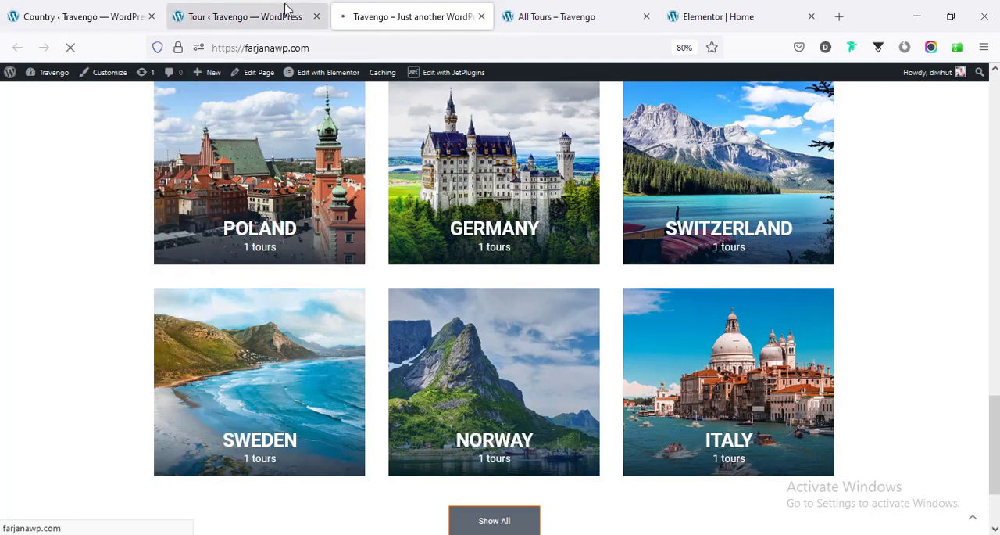
{"action": "middle_click", "coordinate": [279, 9]}
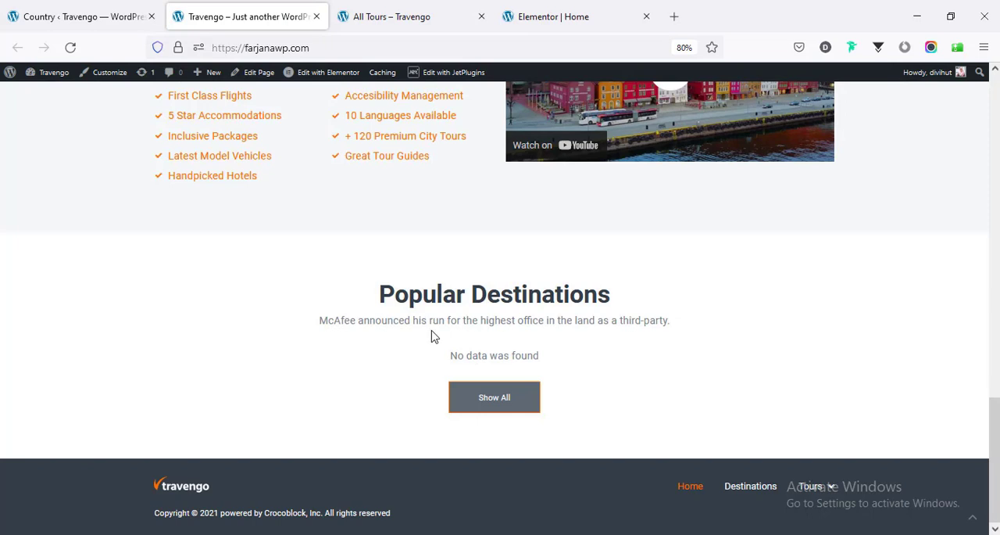
- Return to the Country list and add a new country titled Spain
{"action": "left_click", "coordinate": [67, 10]}
{"action": "scroll", "coordinate": [193, 293], "scroll_direction": "up", "scroll_amount": 2}
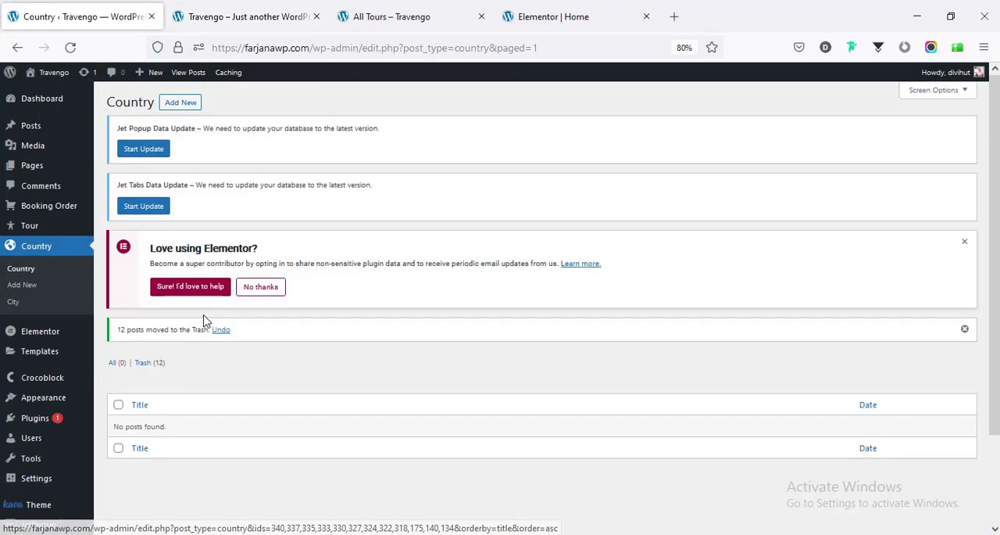
{"action": "left_click", "coordinate": [182, 104]}
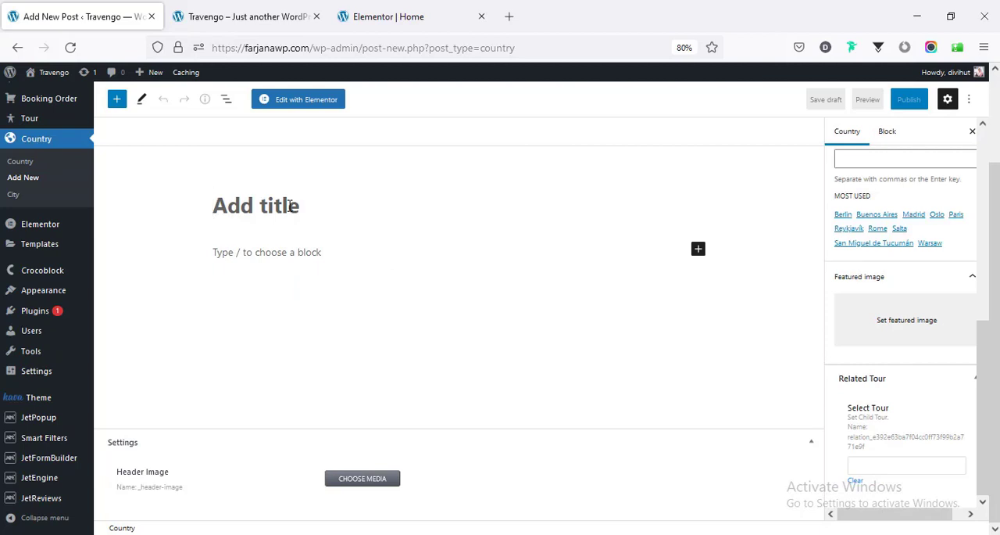
{"action": "left_click", "coordinate": [290, 204]}
{"action": "type", "text": "Spain"}
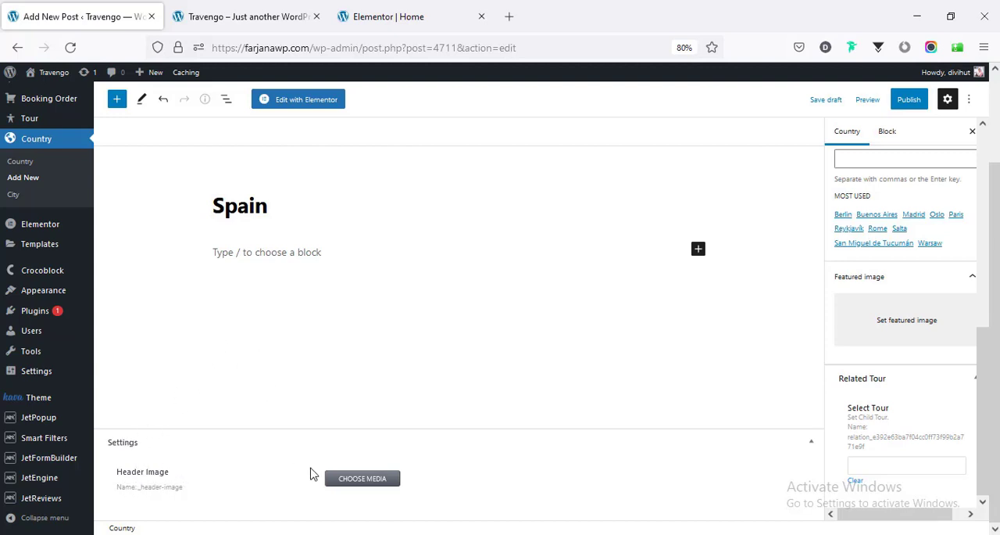
- Set the Spain country's header image to the teal northern-lights picture from the media library
{"action": "left_click", "coordinate": [379, 480]}
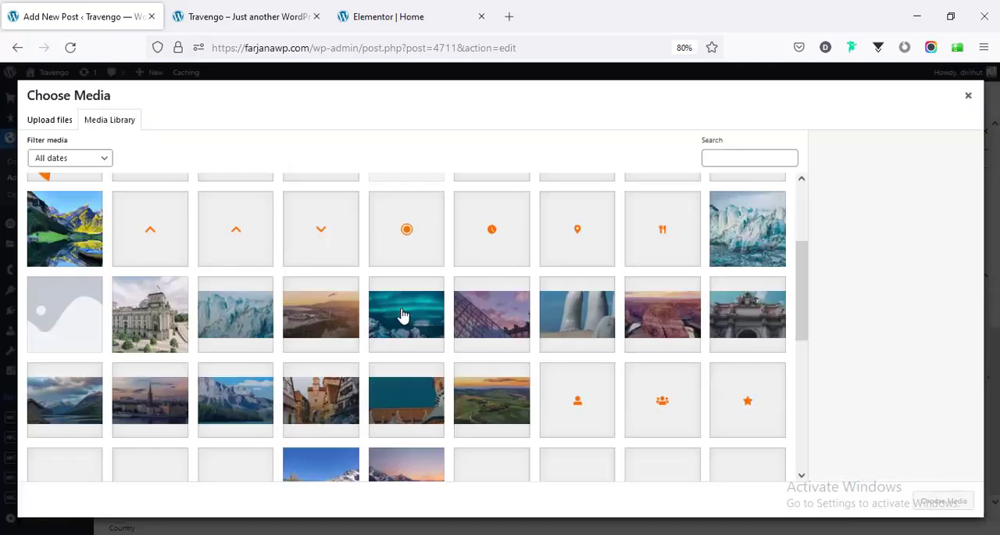
{"action": "left_click", "coordinate": [402, 315]}
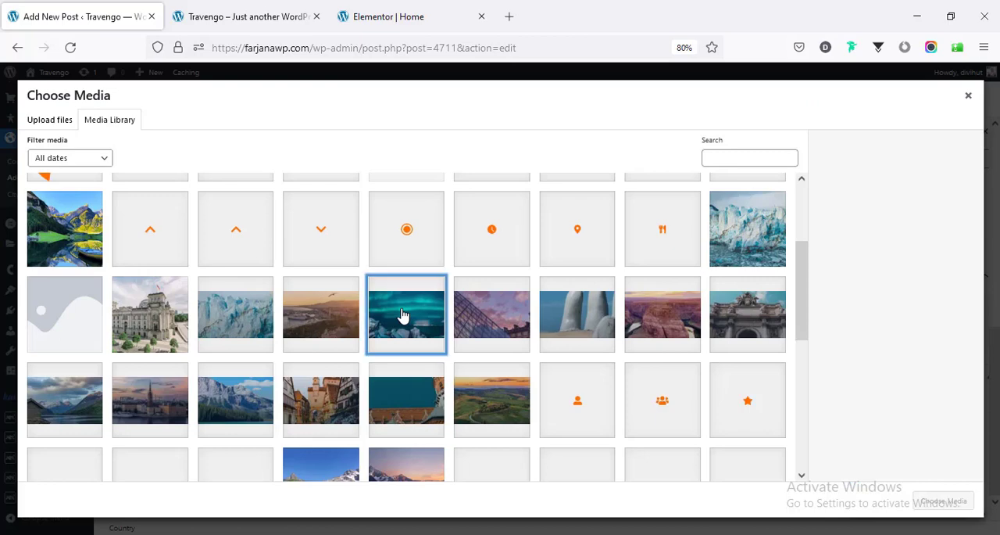
{"action": "left_click", "coordinate": [944, 500]}
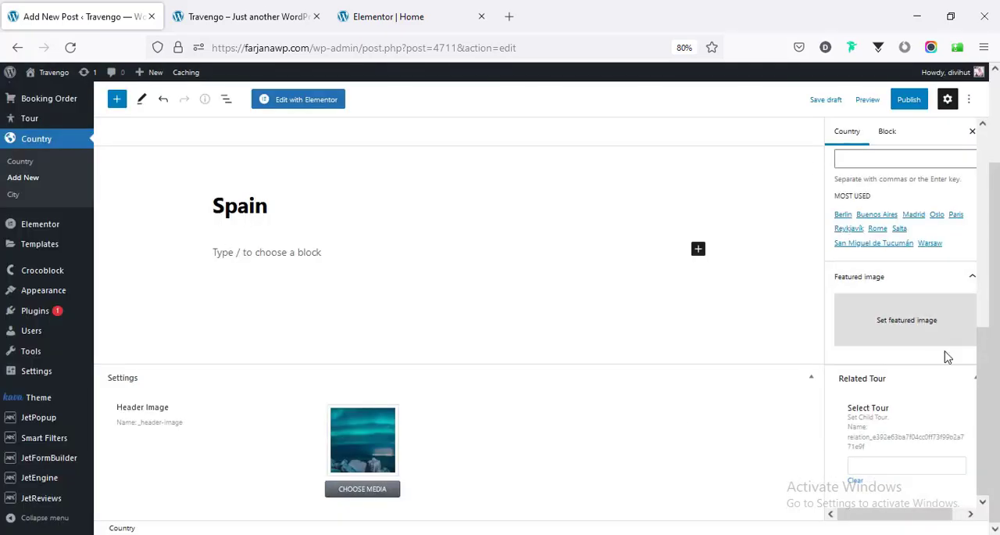
- Add the existing city tags Rome, Salta and Madrid to the Spain country
{"action": "left_click_drag", "start_coordinate": [984, 356], "coordinate": [984, 284]}
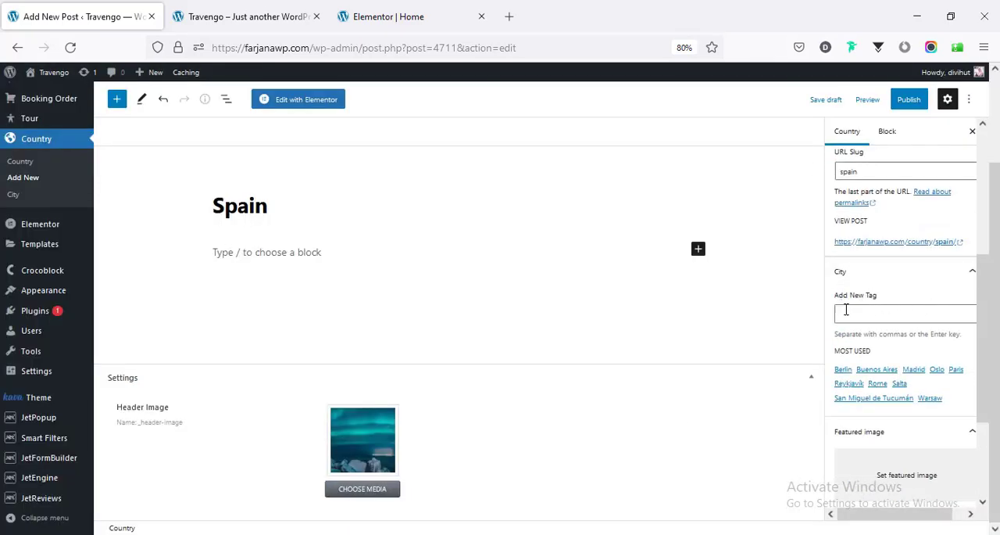
{"action": "left_click", "coordinate": [858, 313]}
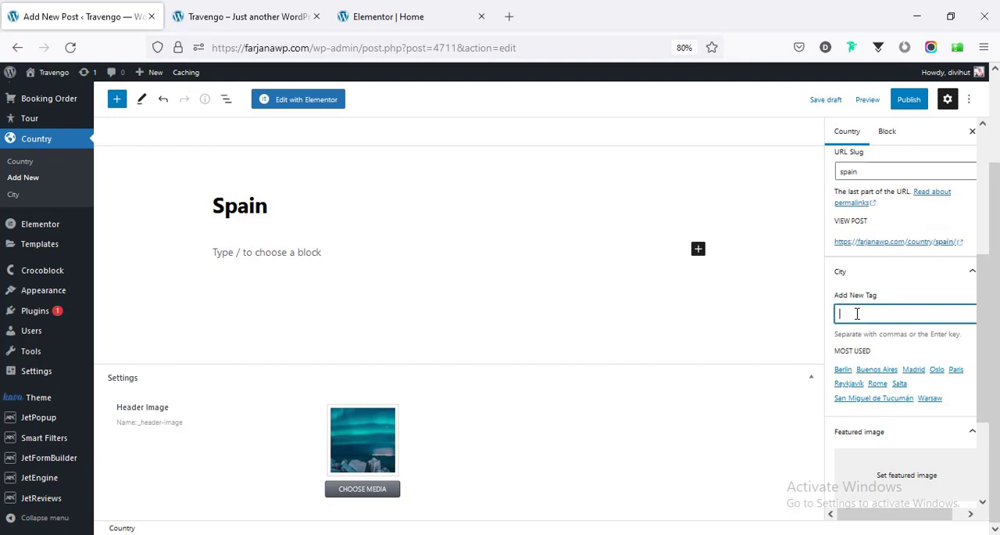
{"action": "left_click", "coordinate": [877, 383]}
{"action": "left_click", "coordinate": [899, 383]}
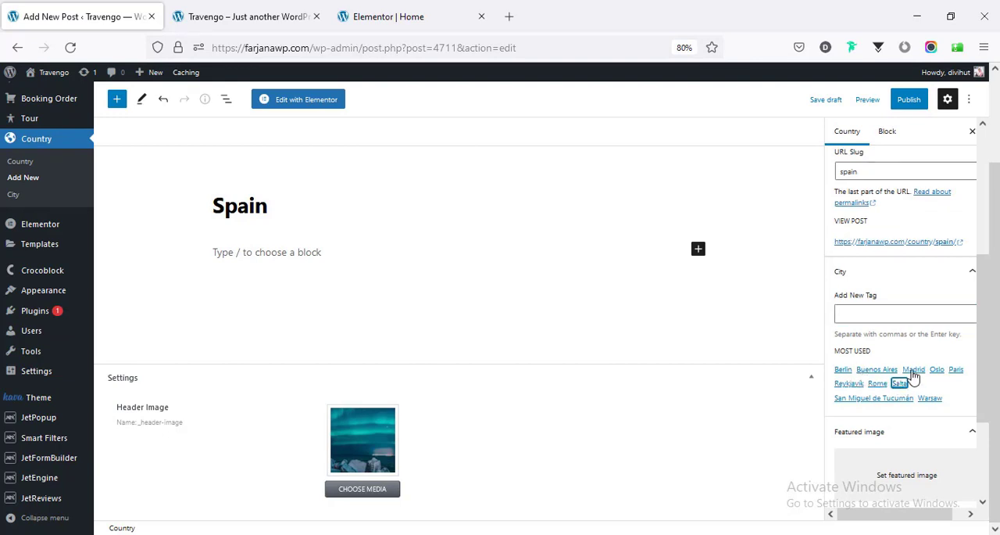
{"action": "left_click", "coordinate": [912, 375]}
{"action": "scroll", "coordinate": [883, 328], "scroll_direction": "down", "scroll_amount": 4}
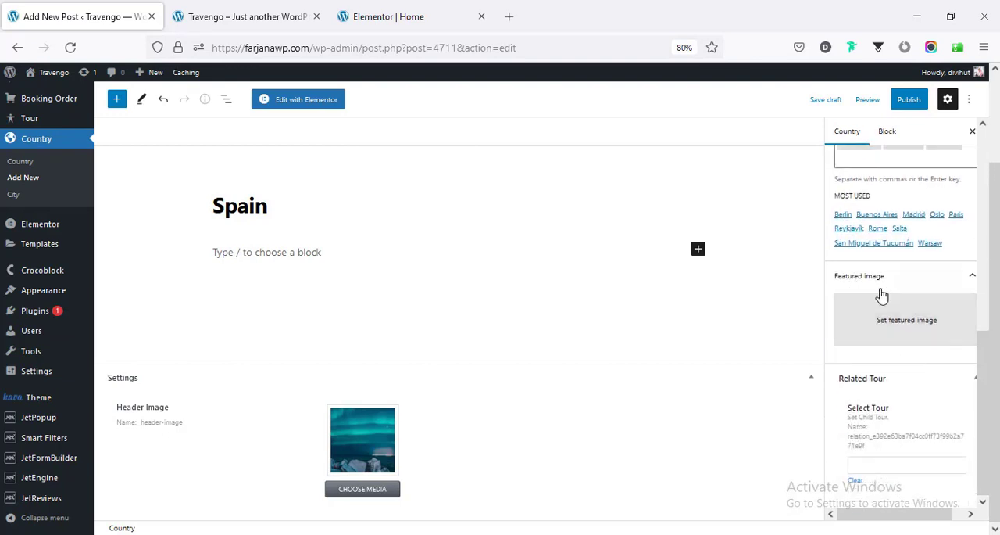
- Set Switzerland-12.jpg from the media library as the Spain country's featured image
{"action": "left_click", "coordinate": [886, 330]}
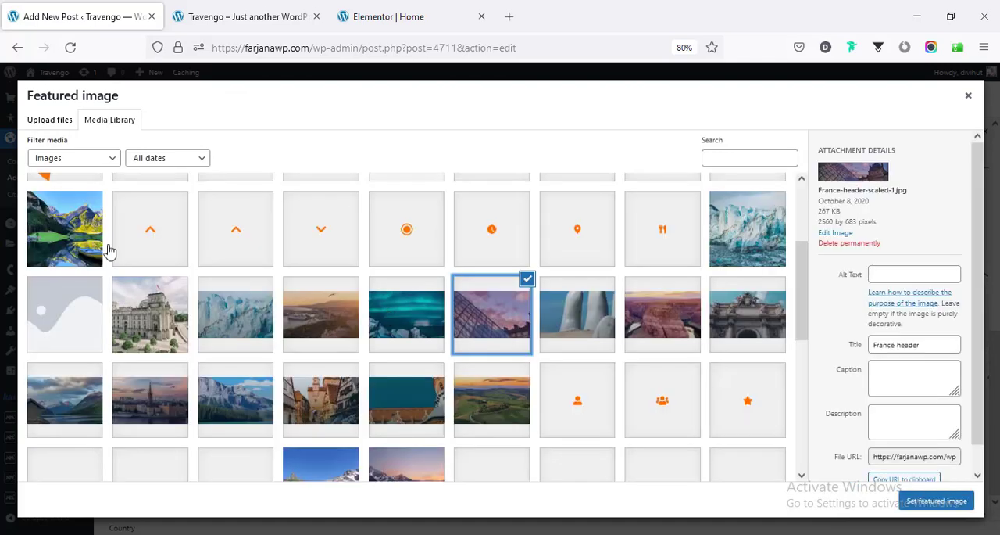
{"action": "left_click", "coordinate": [63, 230]}
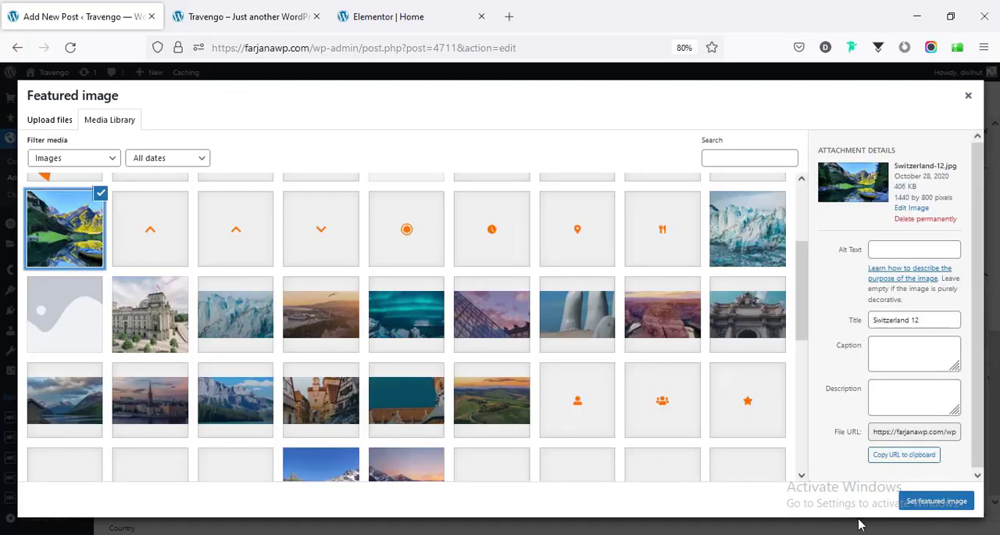
{"action": "left_click", "coordinate": [926, 503]}
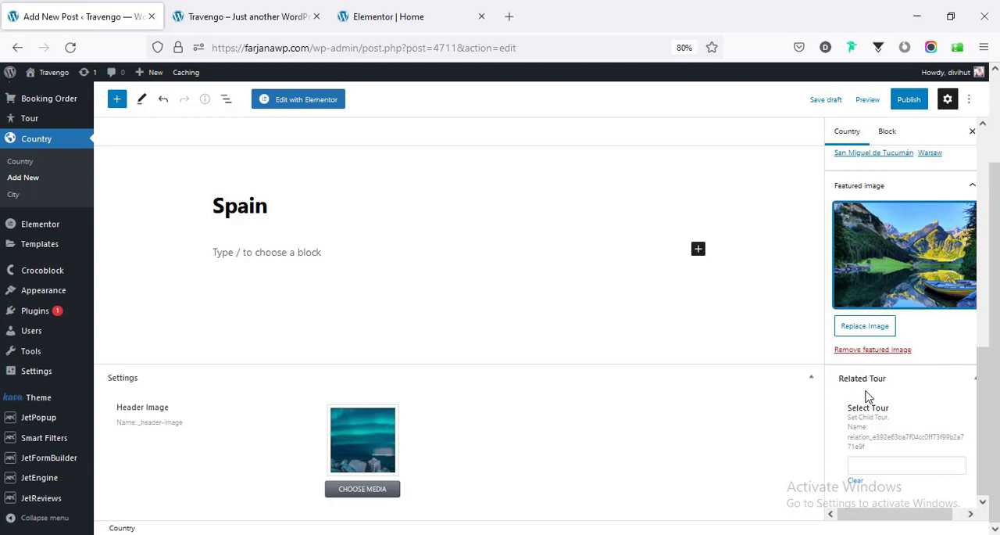
- Relate the tours Blue Lagune Spain, Fog Town Spain and City on the Water Spain to the country, and publish it
{"action": "left_click", "coordinate": [885, 463]}
{"action": "type", "text": "spai"}
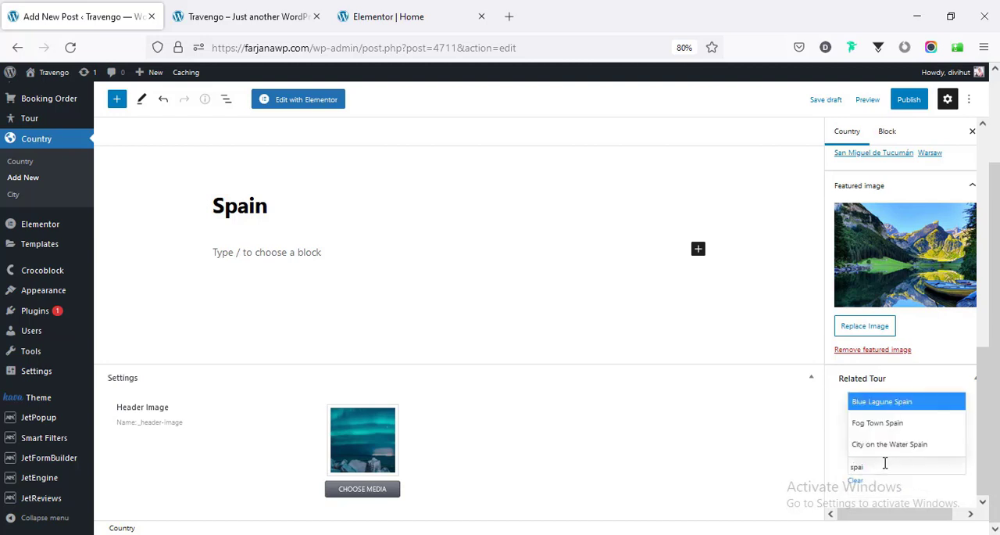
{"action": "left_click", "coordinate": [897, 402]}
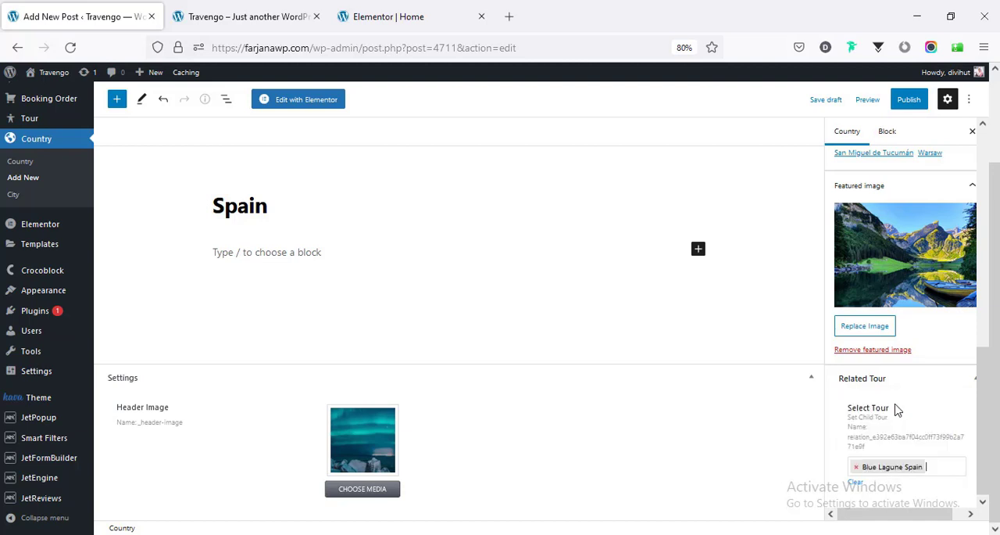
{"action": "left_click", "coordinate": [884, 423]}
{"action": "type", "text": "n"}
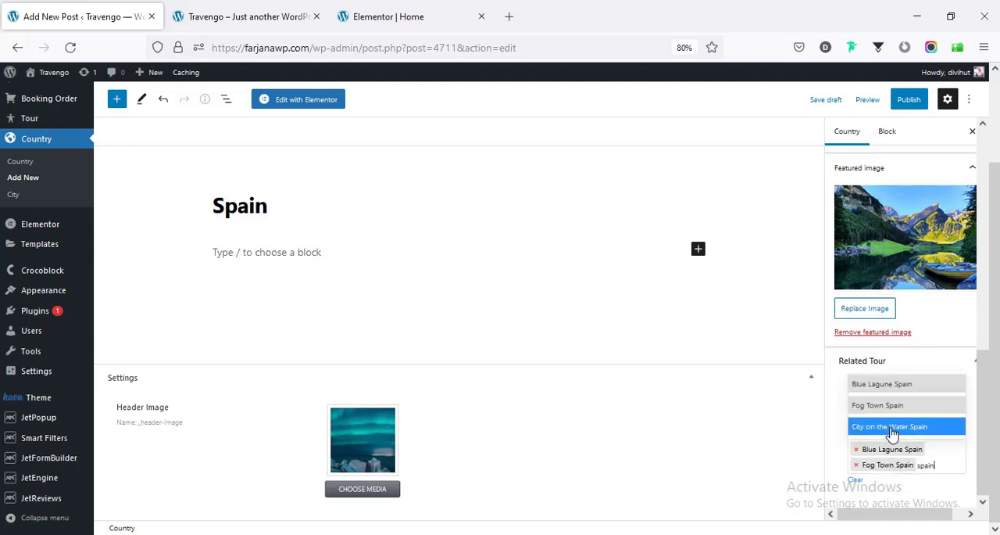
{"action": "left_click", "coordinate": [892, 428]}
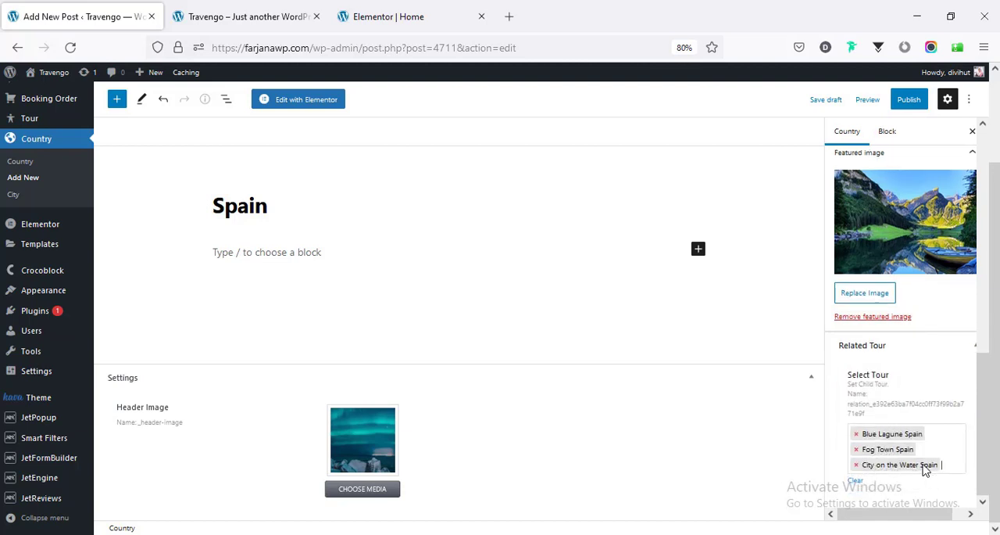
{"action": "left_click", "coordinate": [910, 102]}
{"action": "left_click", "coordinate": [844, 107]}
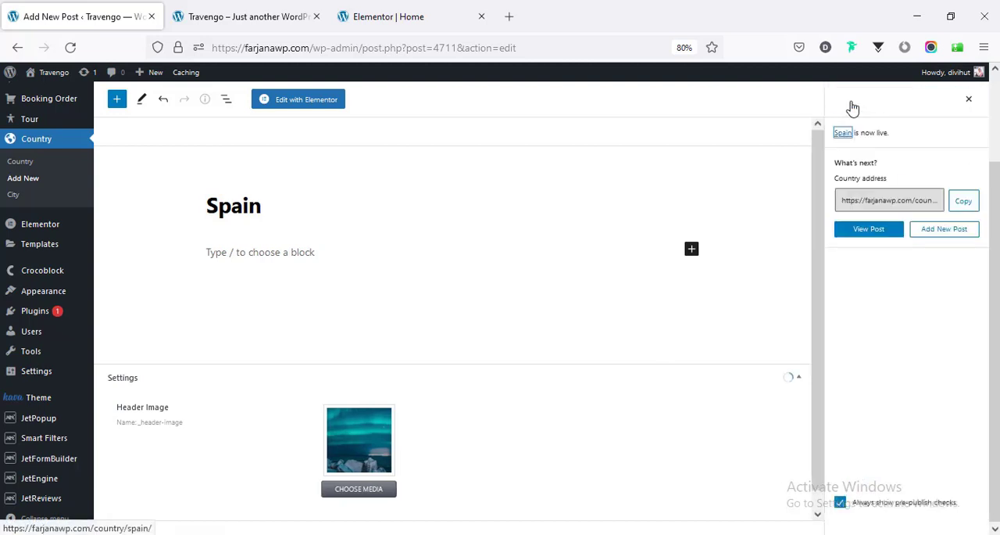
- Reload the live home page, open Spain from Popular Destinations, and examine its header and tour cards
{"action": "left_click", "coordinate": [192, 13]}
{"action": "right_click", "coordinate": [150, 292]}
{"action": "left_click", "coordinate": [234, 302]}
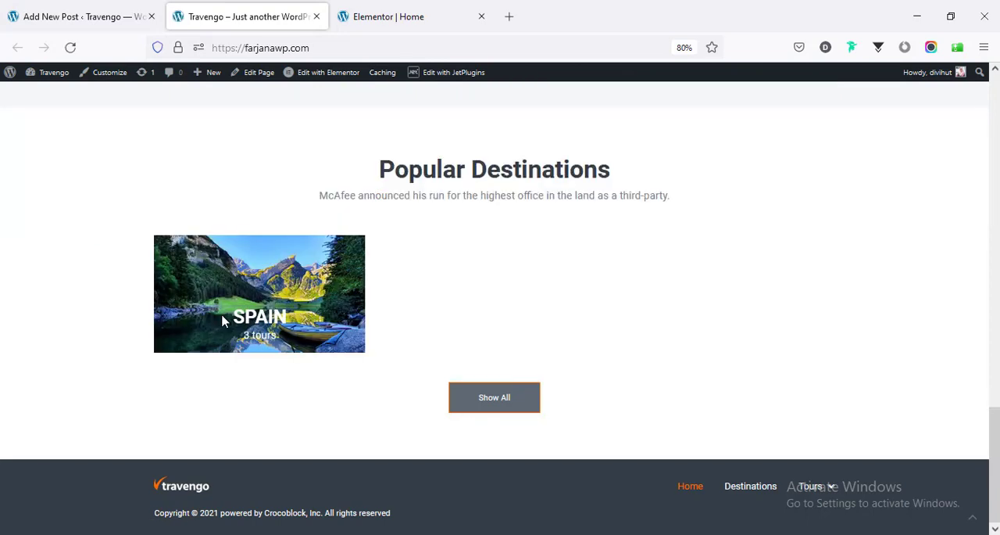
{"action": "left_click", "coordinate": [272, 323]}
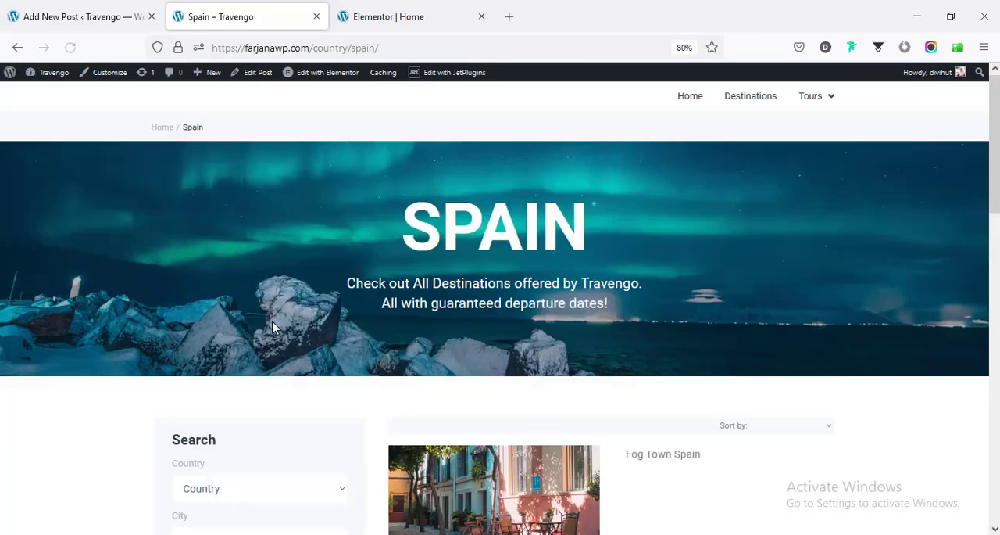
{"action": "scroll", "coordinate": [272, 323], "scroll_direction": "down", "scroll_amount": 3}
{"action": "scroll", "coordinate": [497, 319], "scroll_direction": "down", "scroll_amount": 4}
{"action": "scroll", "coordinate": [685, 327], "scroll_direction": "up", "scroll_amount": 2}
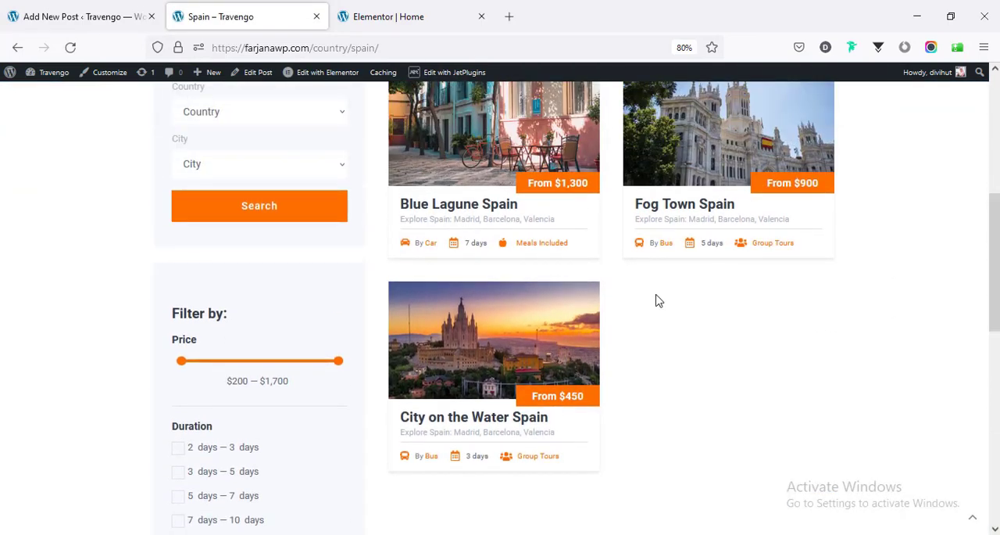
{"action": "scroll", "coordinate": [977, 159], "scroll_direction": "up", "scroll_amount": 5}
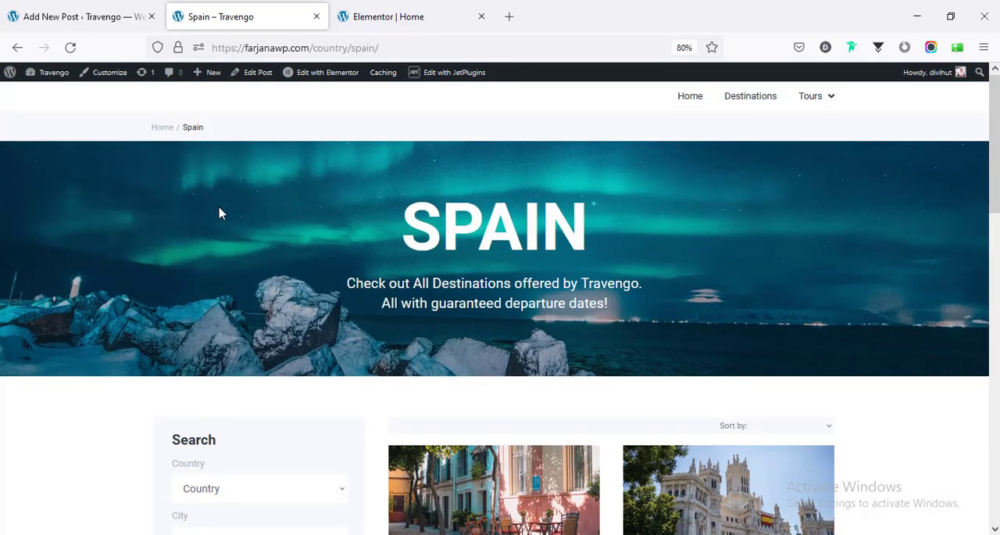
- Compare the Spain post in the editor with its live page, examining the search form, filters and tours
{"action": "left_click", "coordinate": [84, 19]}
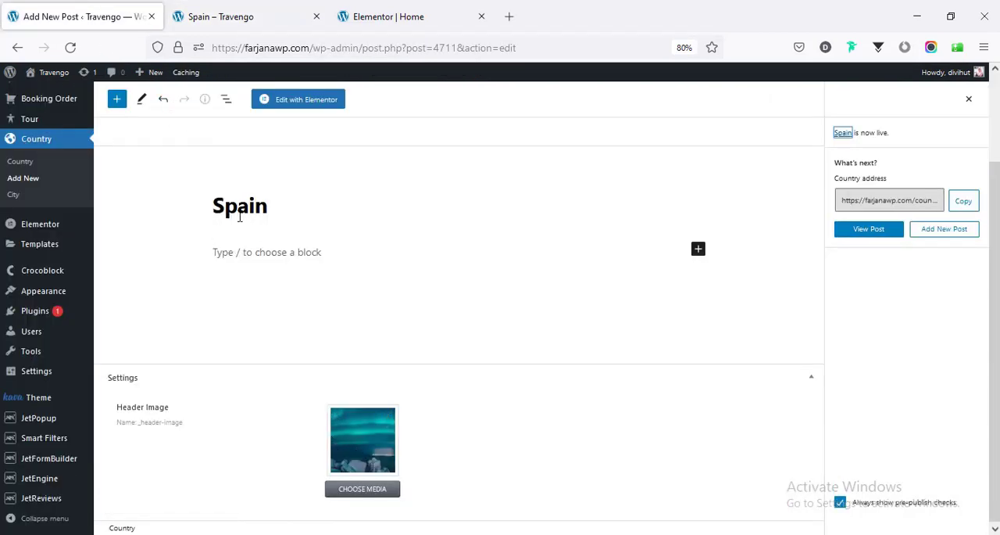
{"action": "left_click", "coordinate": [246, 15]}
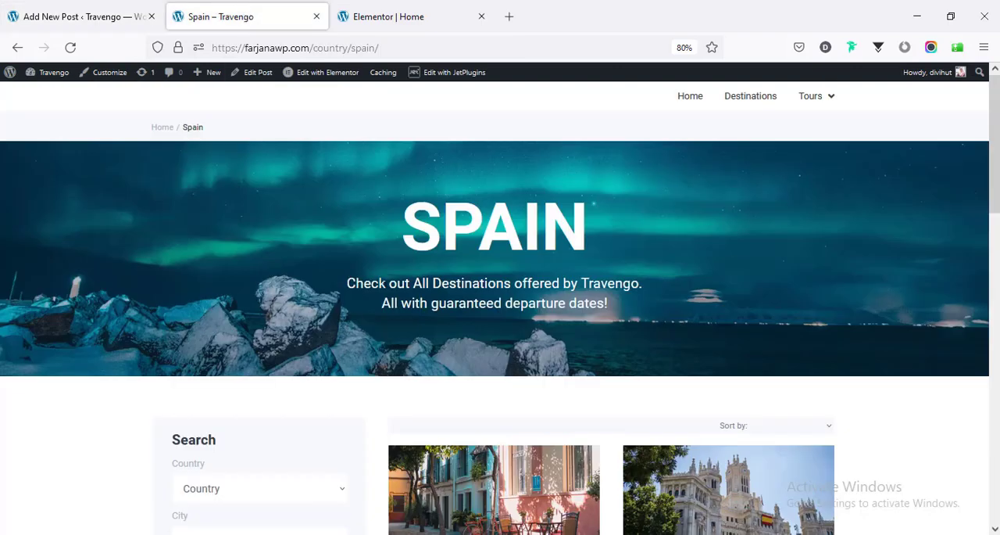
{"action": "scroll", "coordinate": [406, 364], "scroll_direction": "down", "scroll_amount": 2}
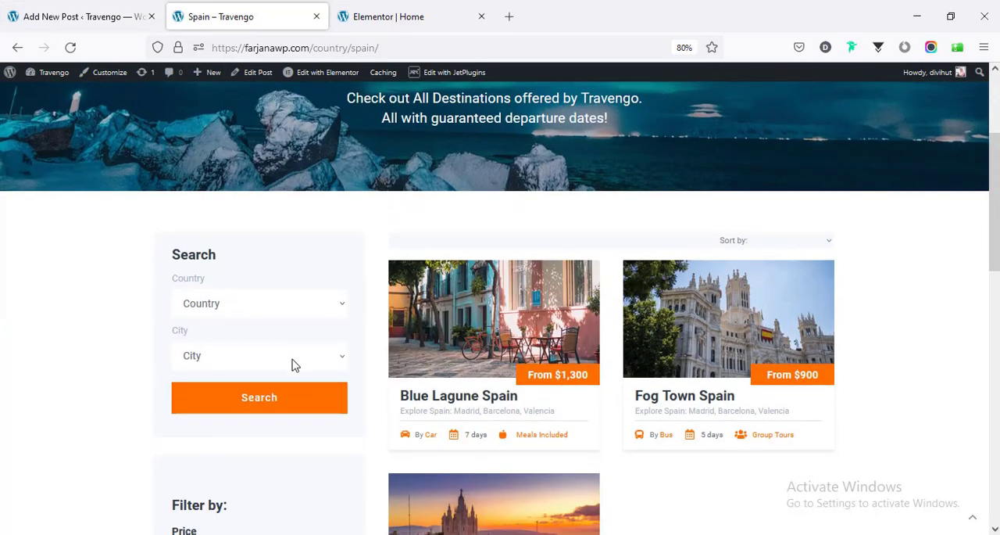
{"action": "scroll", "coordinate": [234, 471], "scroll_direction": "down", "scroll_amount": 2}
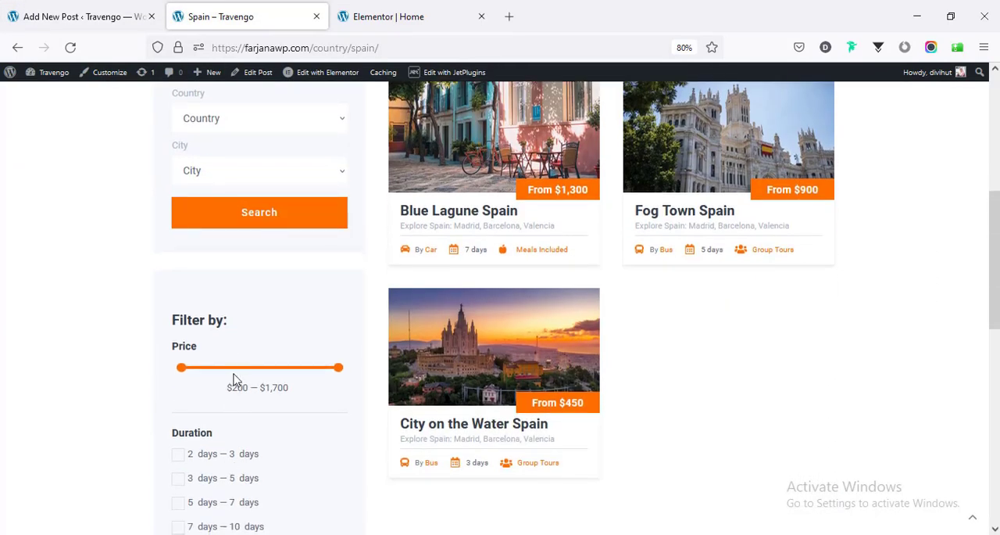
{"action": "scroll", "coordinate": [263, 438], "scroll_direction": "down", "scroll_amount": 2}
{"action": "scroll", "coordinate": [339, 409], "scroll_direction": "up", "scroll_amount": 3}
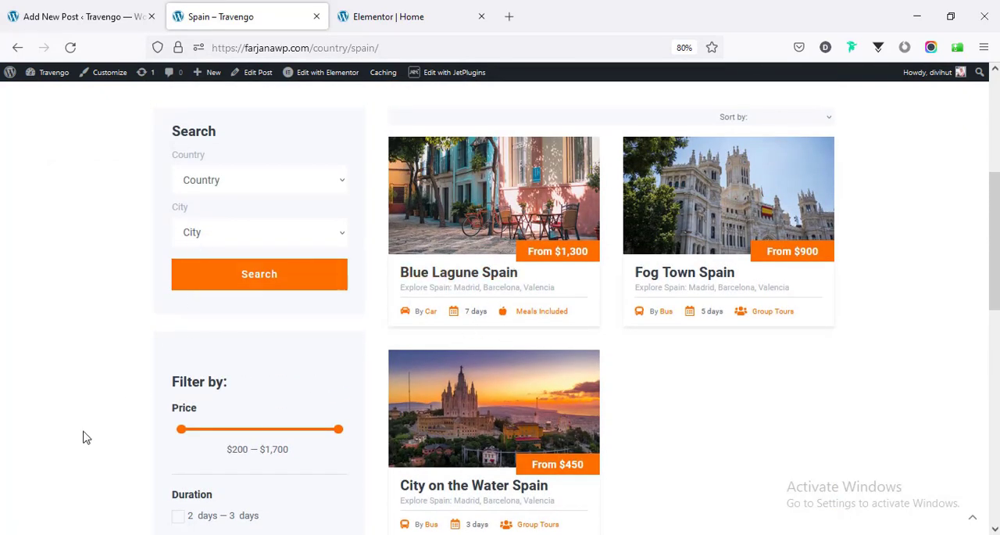
- Examine the price, duration, category, properties and travel filters on the live Spain page, and return to the home page
{"action": "scroll", "coordinate": [88, 436], "scroll_direction": "down", "scroll_amount": 2}
{"action": "scroll", "coordinate": [88, 436], "scroll_direction": "down", "scroll_amount": 1}
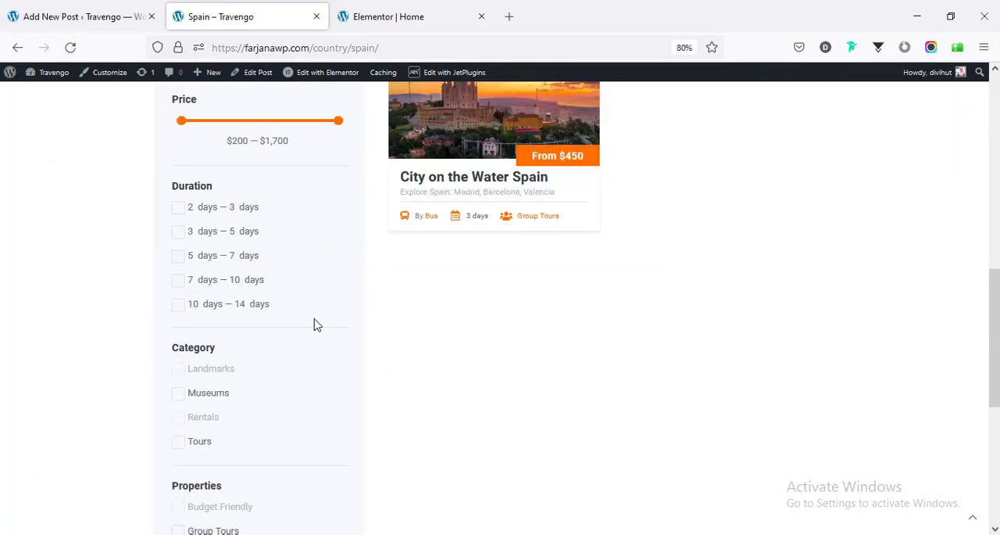
{"action": "scroll", "coordinate": [308, 391], "scroll_direction": "down", "scroll_amount": 4}
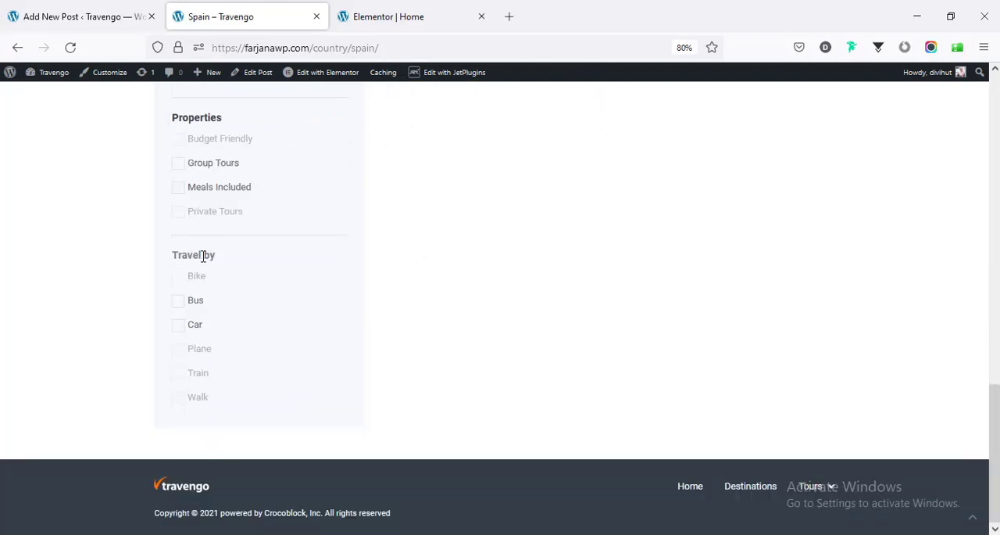
{"action": "scroll", "coordinate": [297, 398], "scroll_direction": "up", "scroll_amount": 8}
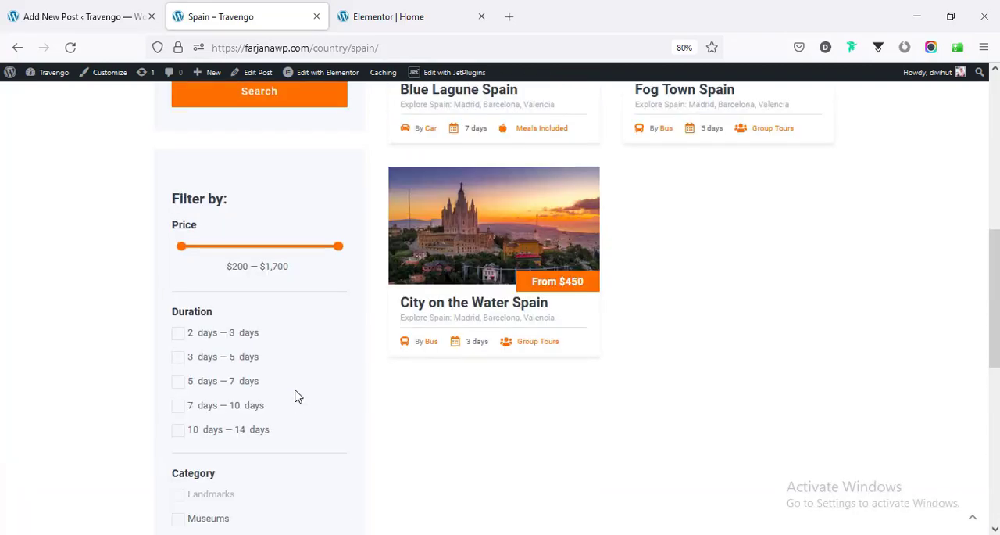
{"action": "scroll", "coordinate": [304, 375], "scroll_direction": "up", "scroll_amount": 4}
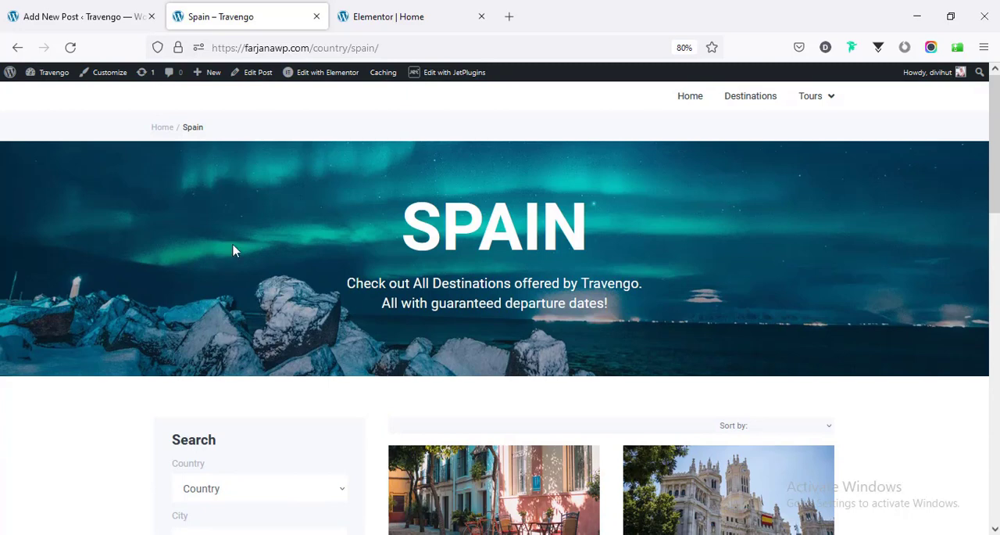
{"action": "left_click", "coordinate": [19, 52]}
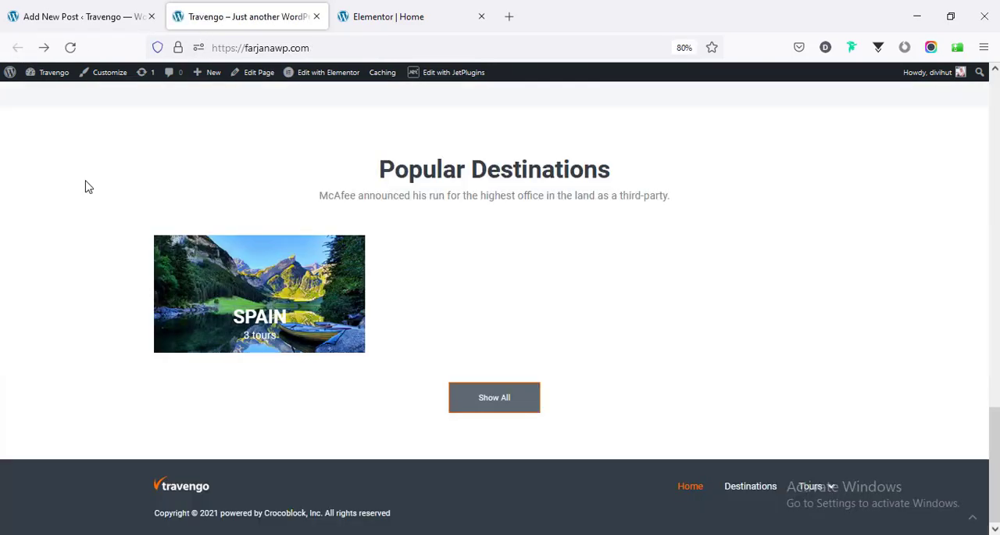
- Open the Country list in the site's admin area and review the country entries
{"action": "left_click", "coordinate": [82, 16]}
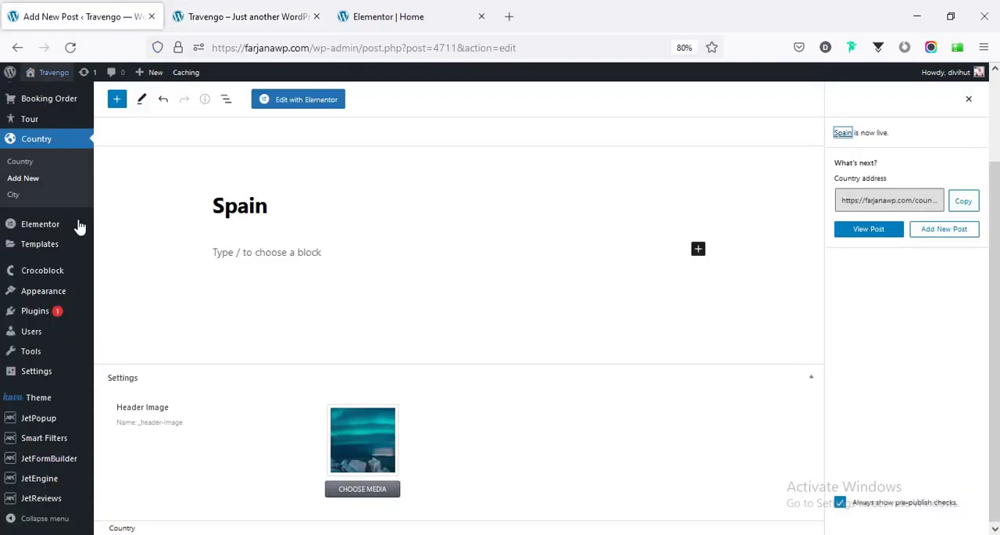
{"action": "left_click", "coordinate": [35, 169]}
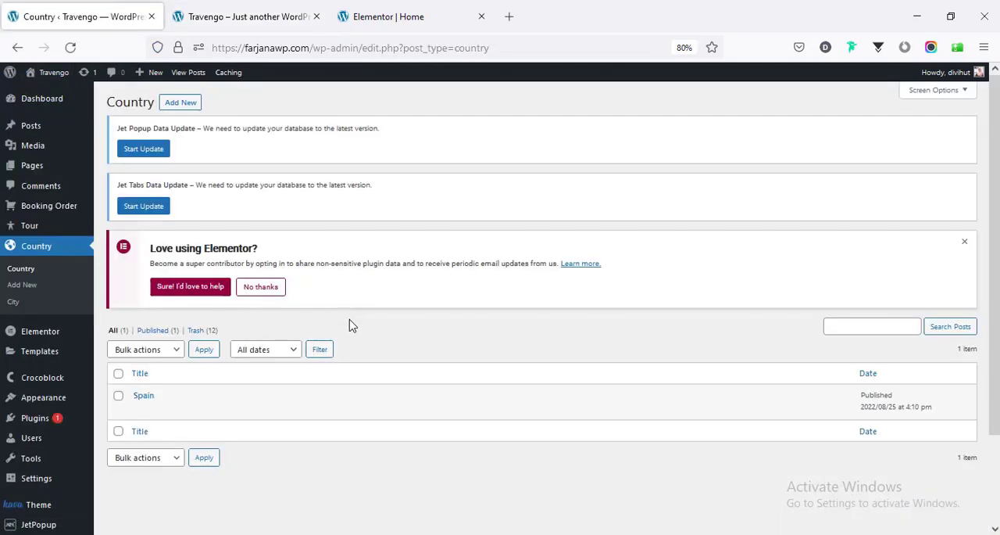
{"action": "scroll", "coordinate": [313, 336], "scroll_direction": "down", "scroll_amount": 3}
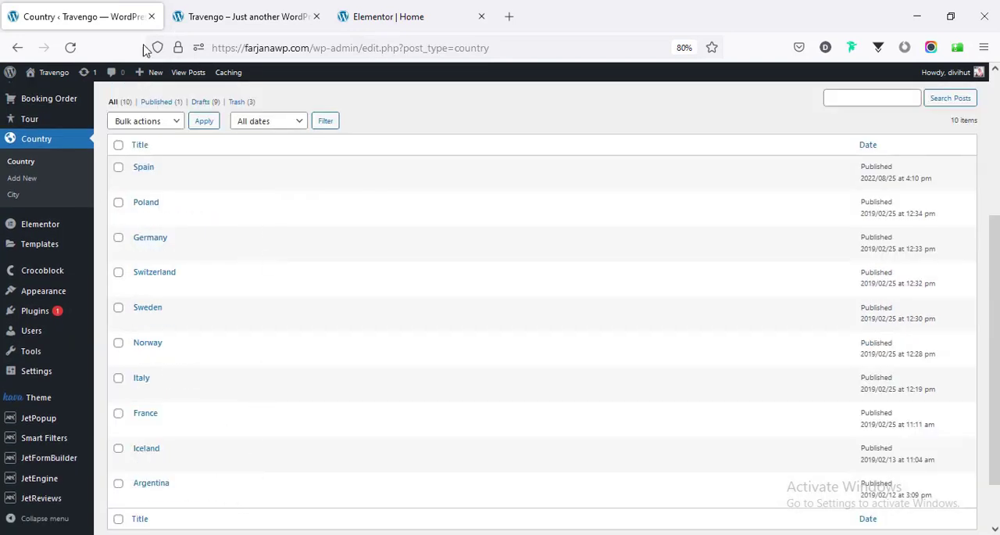
- Refresh the live home page and examine the country cards under Popular Destinations
{"action": "left_click", "coordinate": [227, 11]}
{"action": "right_click", "coordinate": [78, 181]}
{"action": "left_click", "coordinate": [168, 193]}
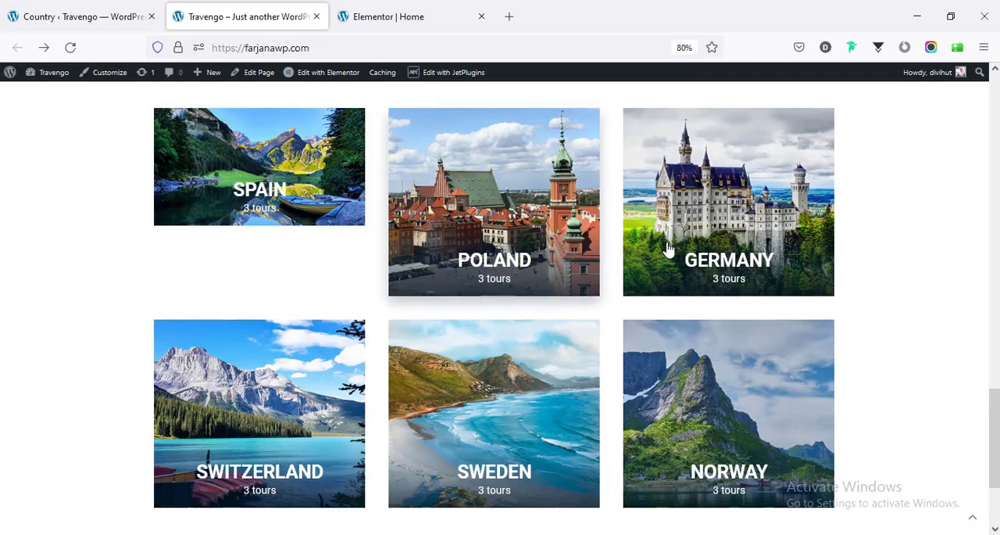
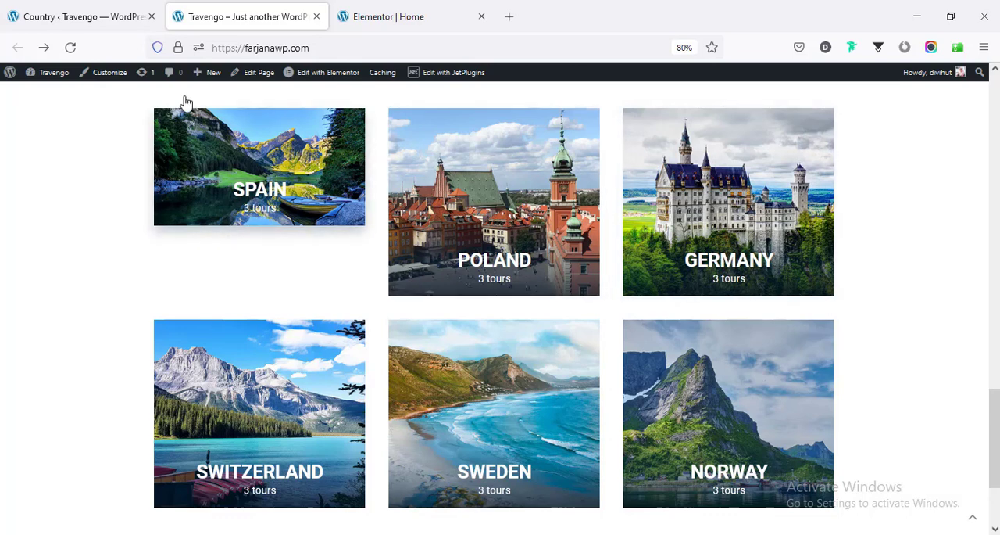
- Replace the Spain country post's featured image with the photo of the red-roofed old town and green spire, and update the post
{"action": "left_click", "coordinate": [113, 16]}
{"action": "left_click", "coordinate": [136, 182]}
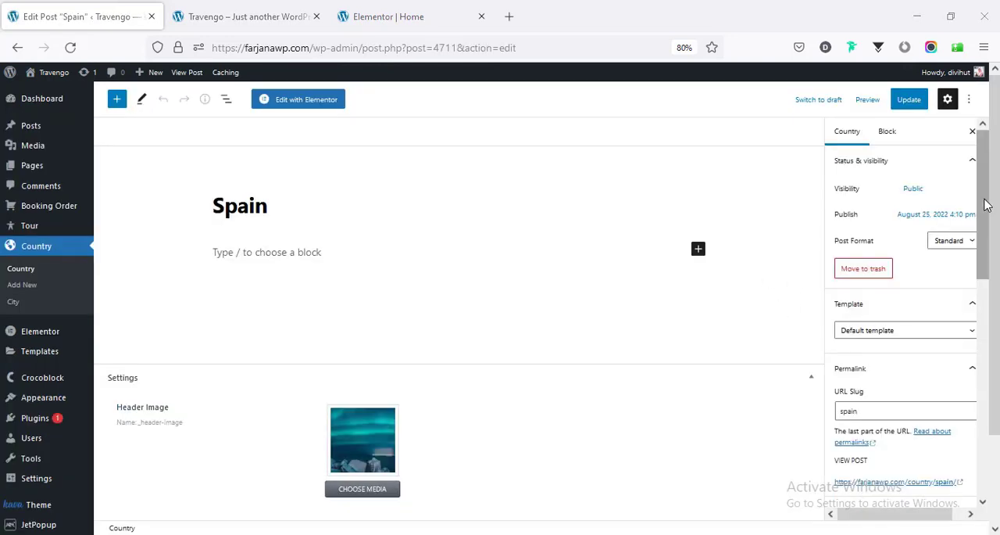
{"action": "scroll", "coordinate": [994, 375], "scroll_direction": "down", "scroll_amount": 5}
{"action": "scroll", "coordinate": [994, 375], "scroll_direction": "down", "scroll_amount": 1}
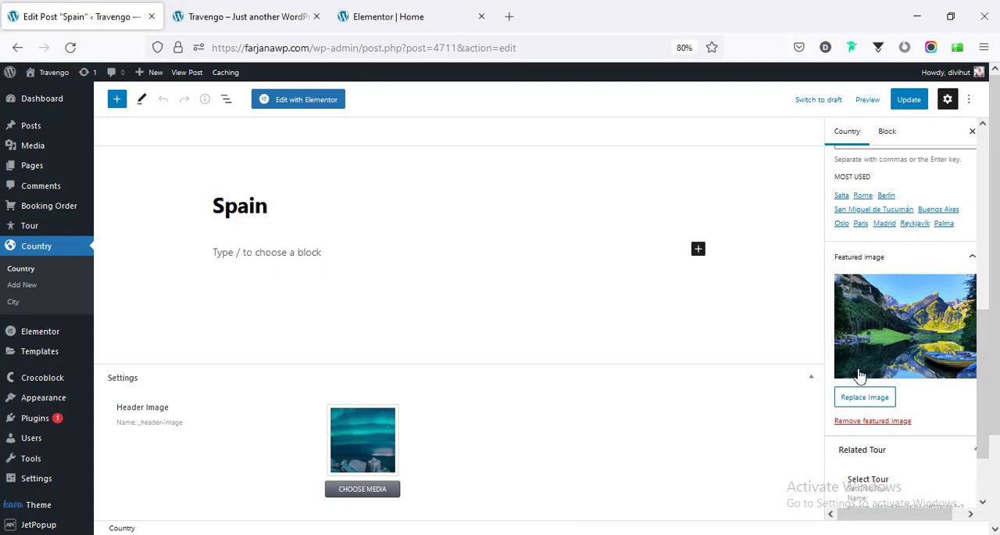
{"action": "left_click", "coordinate": [866, 398]}
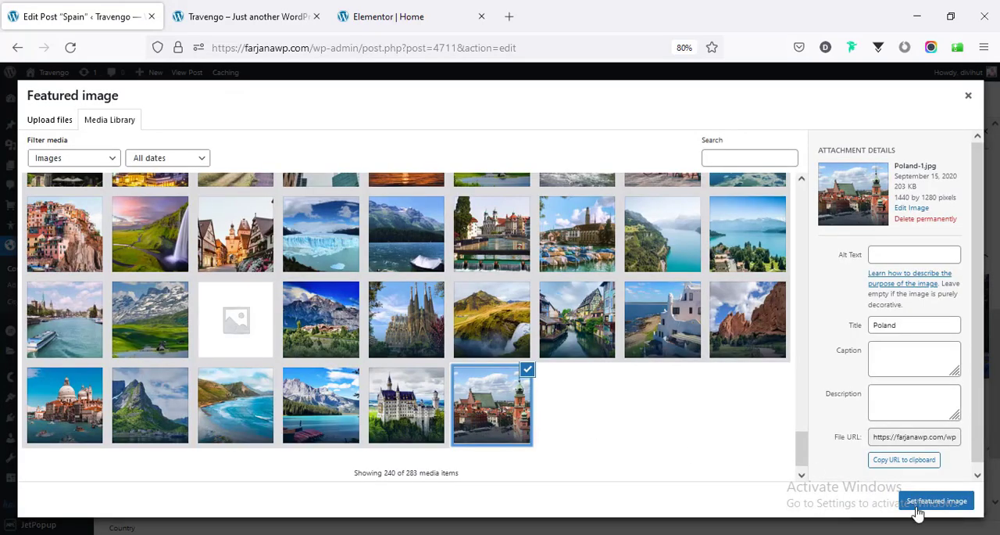
{"action": "left_click", "coordinate": [918, 508]}
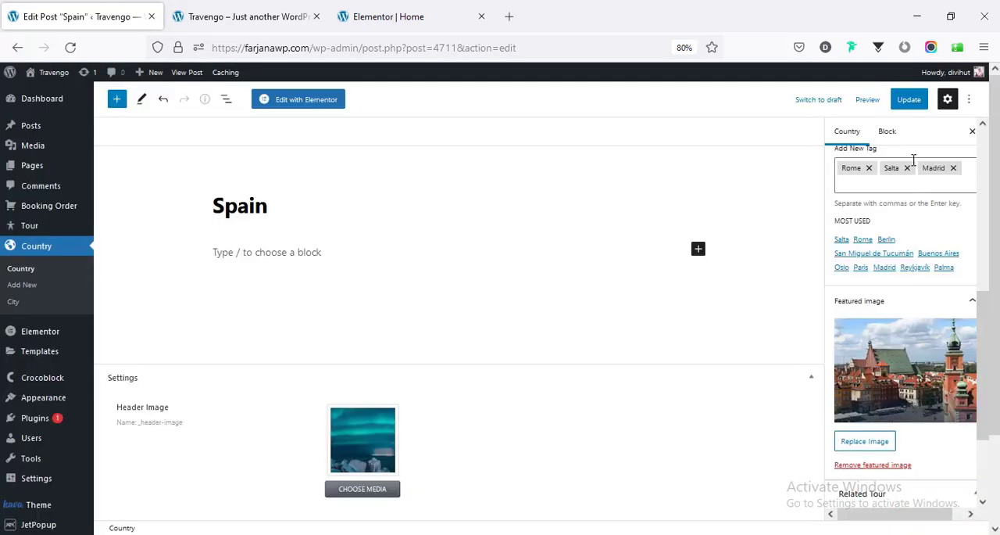
{"action": "left_click", "coordinate": [903, 102]}
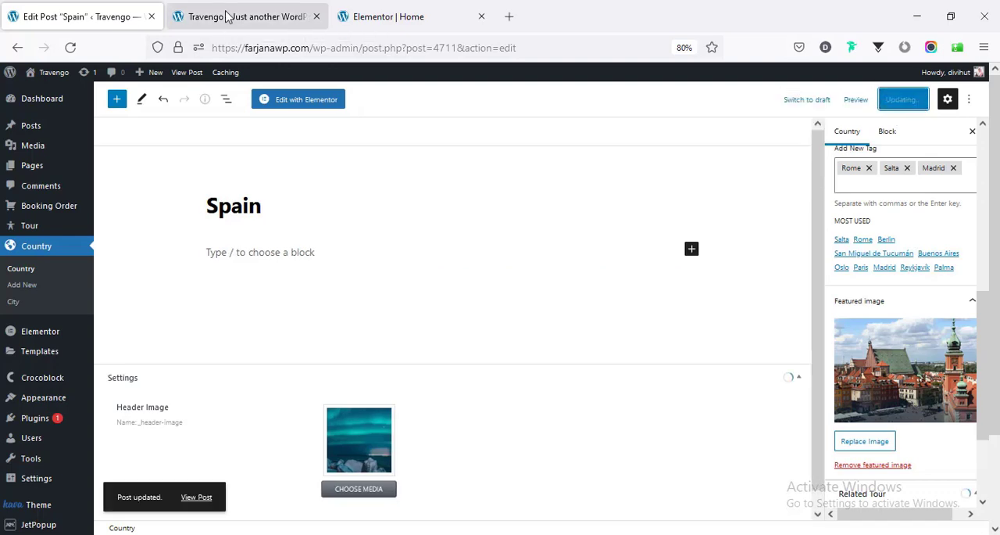
- Reload the live home page and examine the country cards and the Popular Tours section
{"action": "left_click", "coordinate": [234, 16]}
{"action": "left_click", "coordinate": [69, 48]}
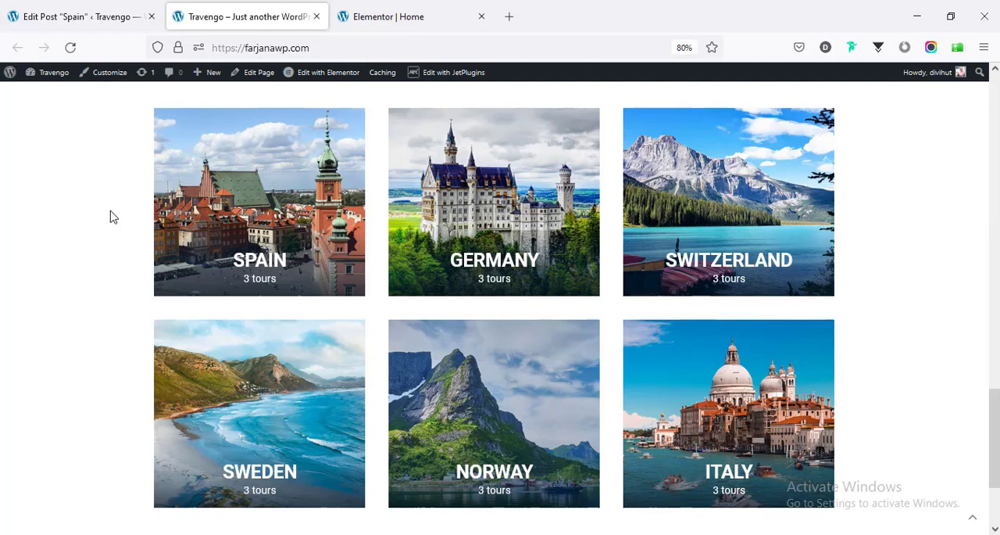
{"action": "scroll", "coordinate": [113, 217], "scroll_direction": "down", "scroll_amount": 1}
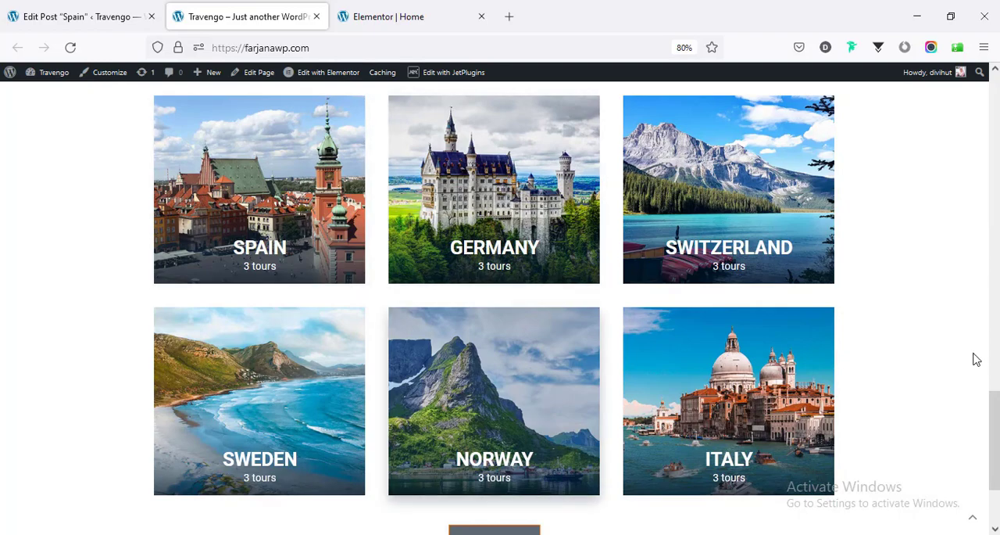
{"action": "scroll", "coordinate": [994, 437], "scroll_direction": "up", "scroll_amount": 4}
{"action": "mouse_move", "coordinate": [995, 243]}
{"action": "left_mouse_down"}
{"action": "mouse_move", "coordinate": [995, 195]}
{"action": "mouse_move", "coordinate": [995, 238]}
{"action": "left_mouse_up"}
{"action": "scroll", "coordinate": [285, 205], "scroll_direction": "up", "scroll_amount": 1}
{"action": "scroll", "coordinate": [284, 205], "scroll_direction": "up", "scroll_amount": 1}
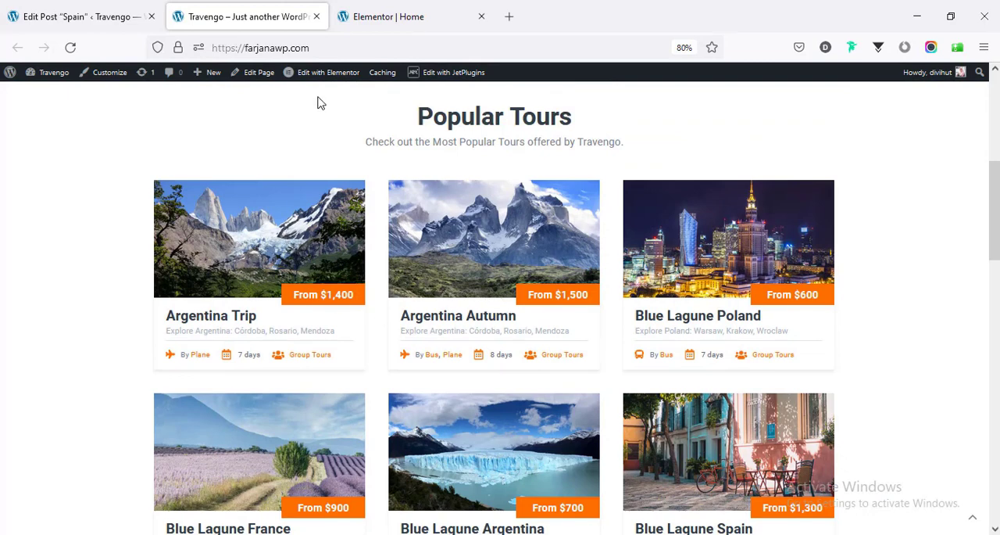
- Open the Listing Tours and Travel listing item templates for viewing in Elementor, each in its own browser tab
{"action": "mouse_move", "coordinate": [323, 73]}
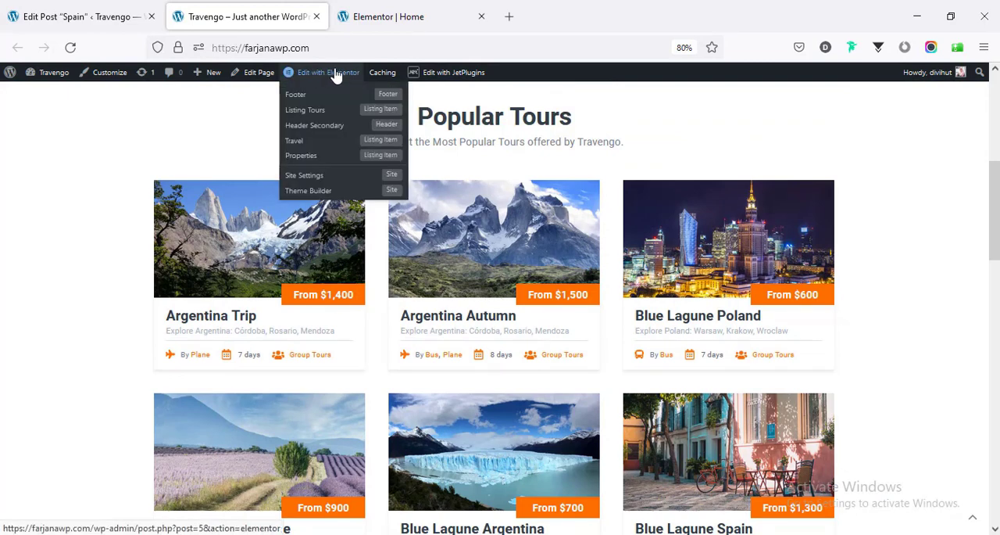
{"action": "middle_click", "coordinate": [319, 114]}
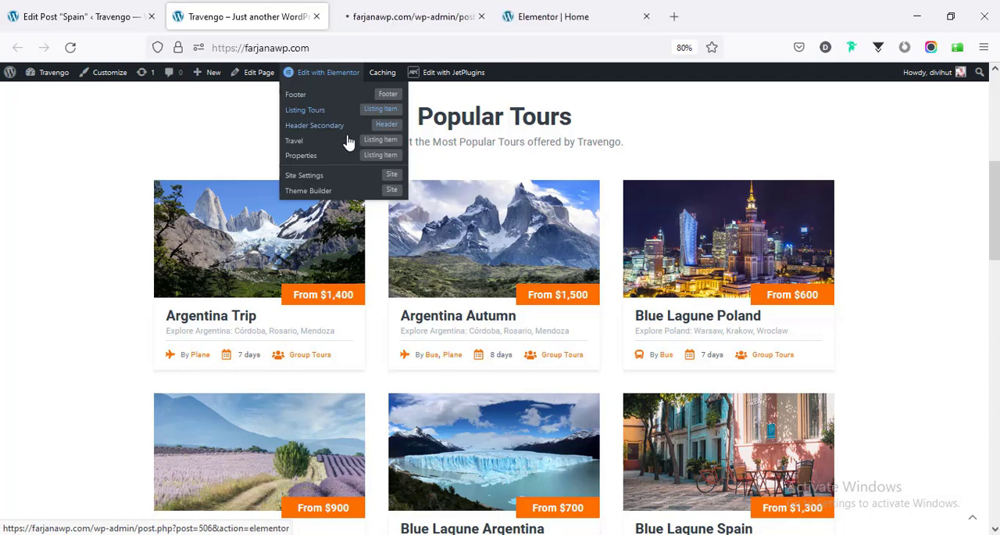
{"action": "middle_click", "coordinate": [306, 147]}
{"action": "left_click", "coordinate": [538, 17]}
{"action": "left_click", "coordinate": [432, 16]}
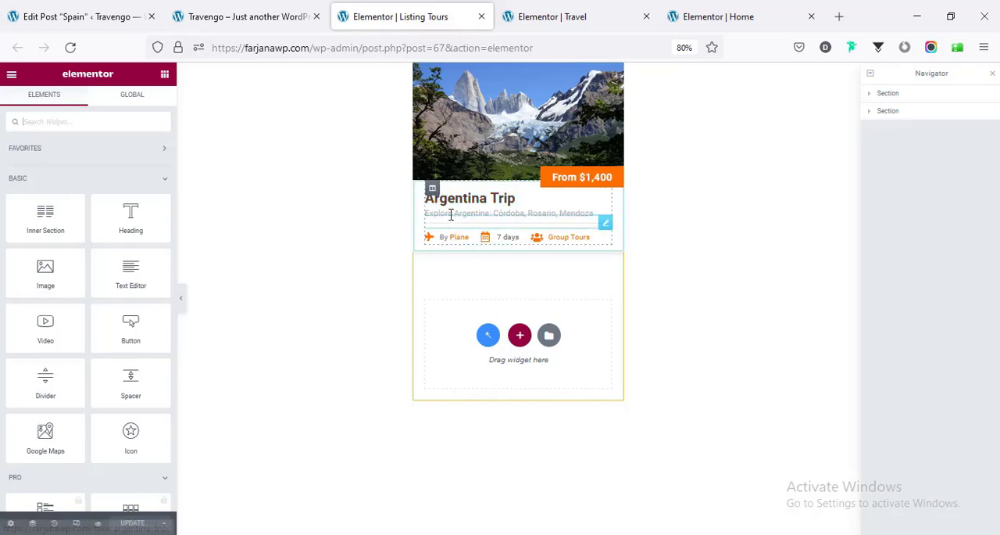
- Compare the Listing Tours template with the home page's Popular Tours cards, and view the country cards further down
{"action": "left_click", "coordinate": [254, 16]}
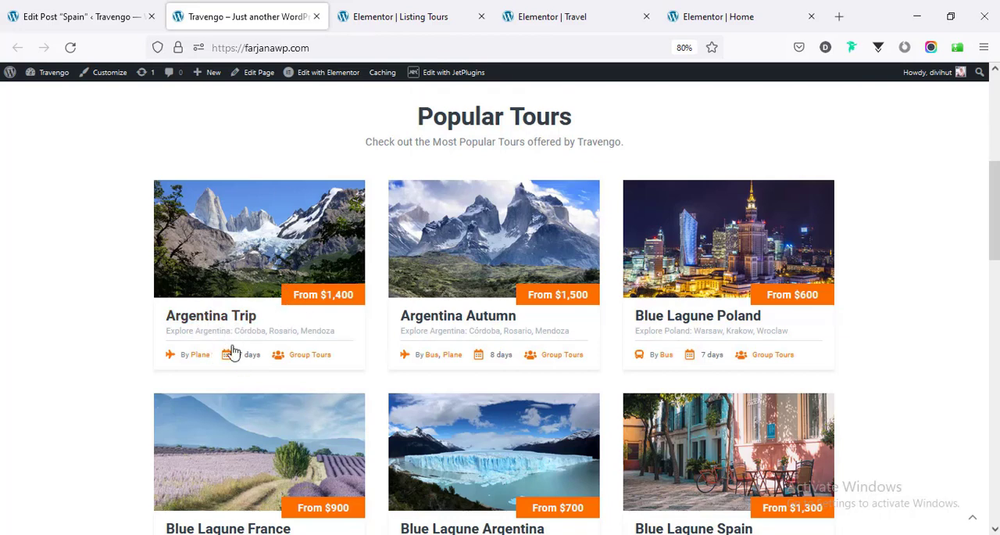
{"action": "left_click", "coordinate": [403, 11]}
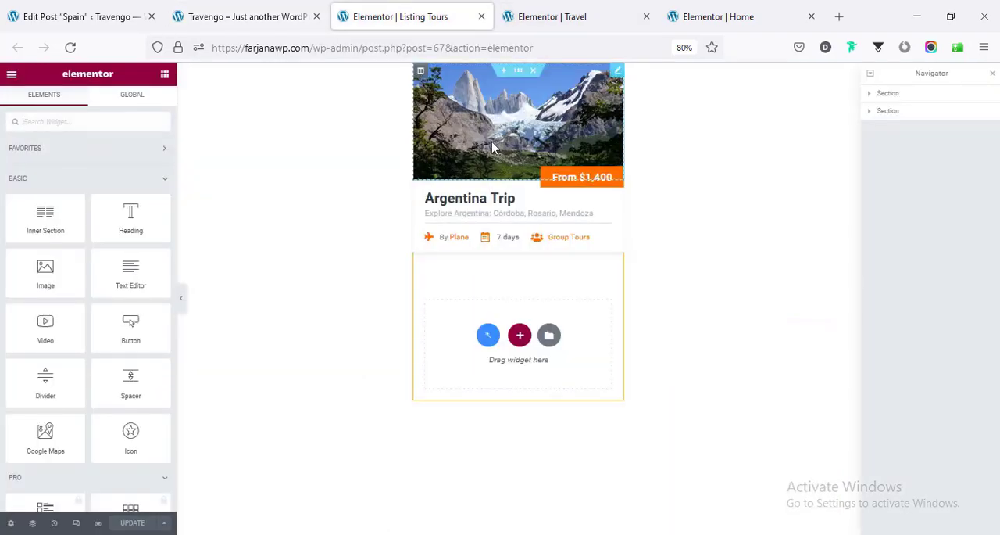
{"action": "left_click", "coordinate": [266, 16]}
{"action": "scroll", "coordinate": [273, 245], "scroll_direction": "down", "scroll_amount": 5}
{"action": "scroll", "coordinate": [273, 245], "scroll_direction": "down", "scroll_amount": 10}
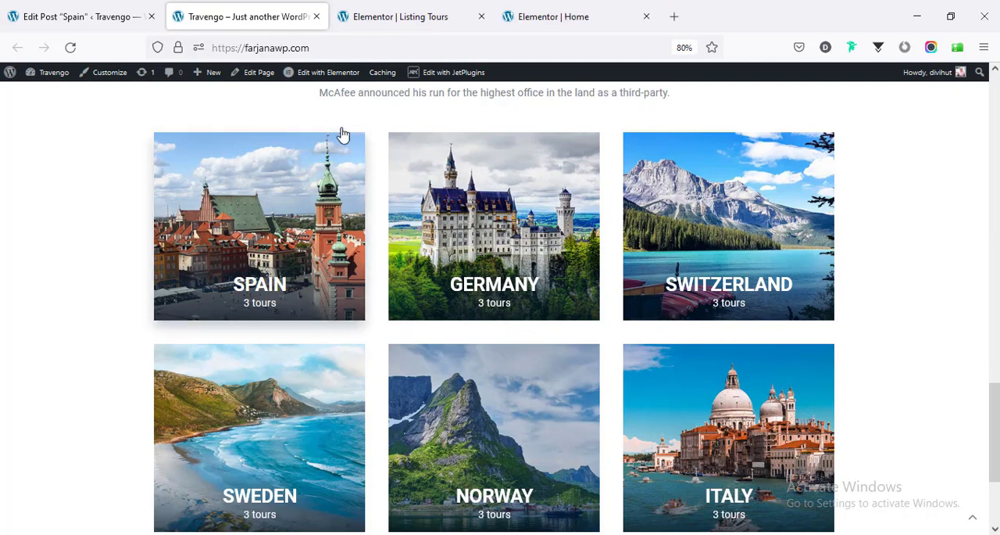
- Reload the home page in Elementor and open the Popular Destinations grid's country listing item for editing
{"action": "left_click", "coordinate": [546, 20]}
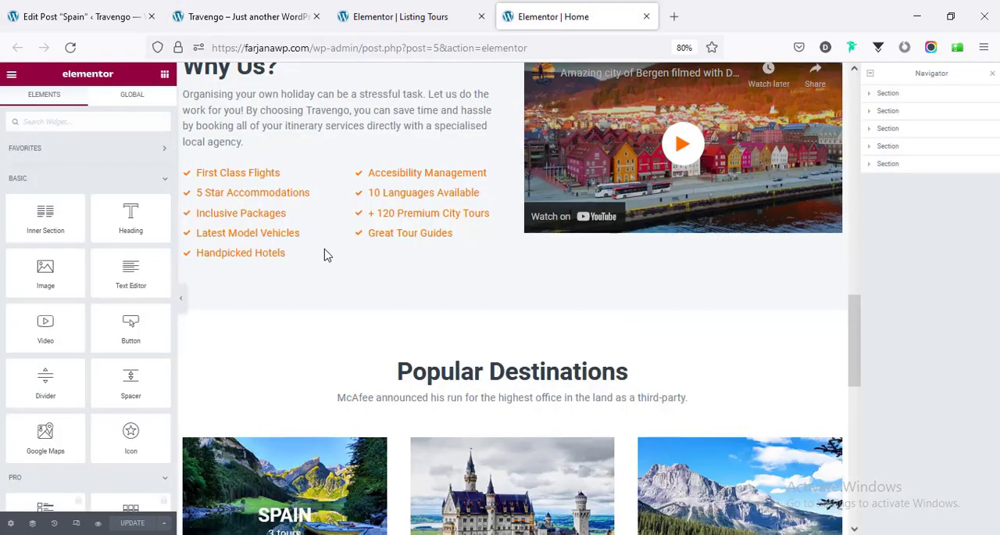
{"action": "scroll", "coordinate": [346, 258], "scroll_direction": "down", "scroll_amount": 5}
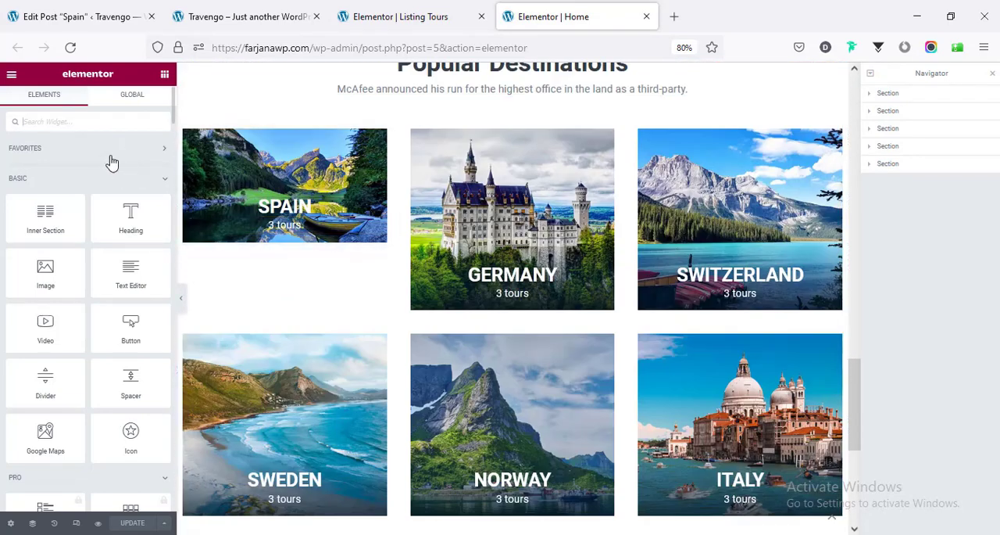
{"action": "left_click", "coordinate": [71, 55]}
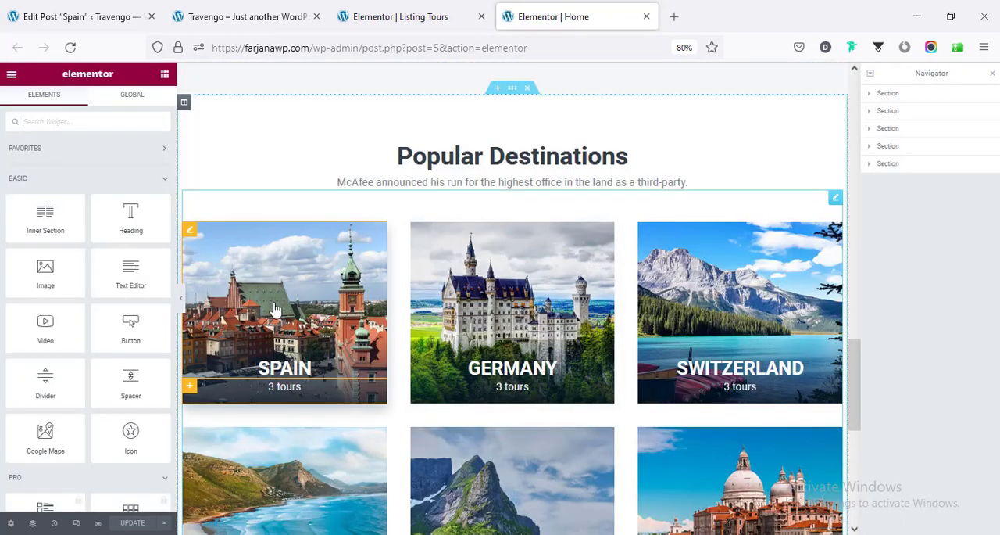
{"action": "left_click", "coordinate": [191, 232]}
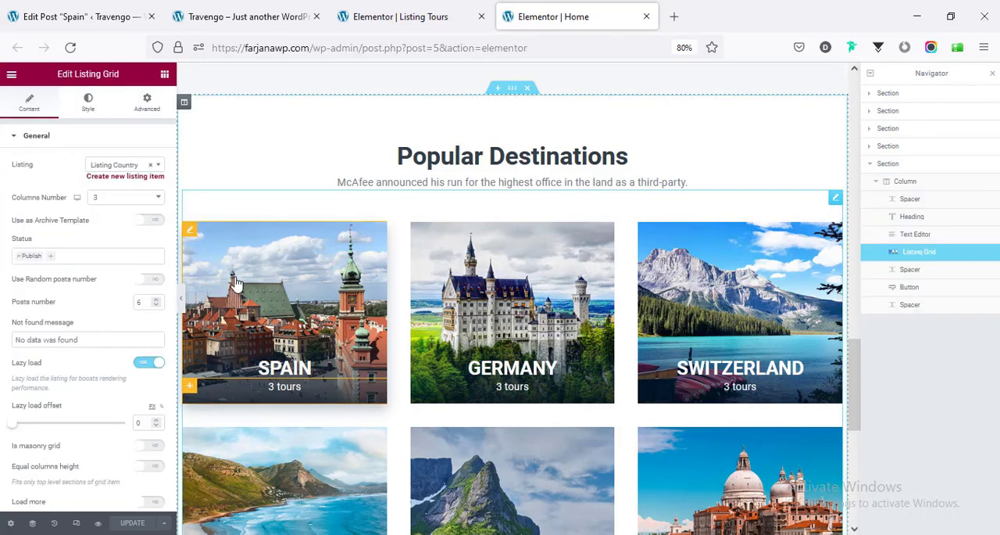
{"action": "left_click", "coordinate": [190, 235]}
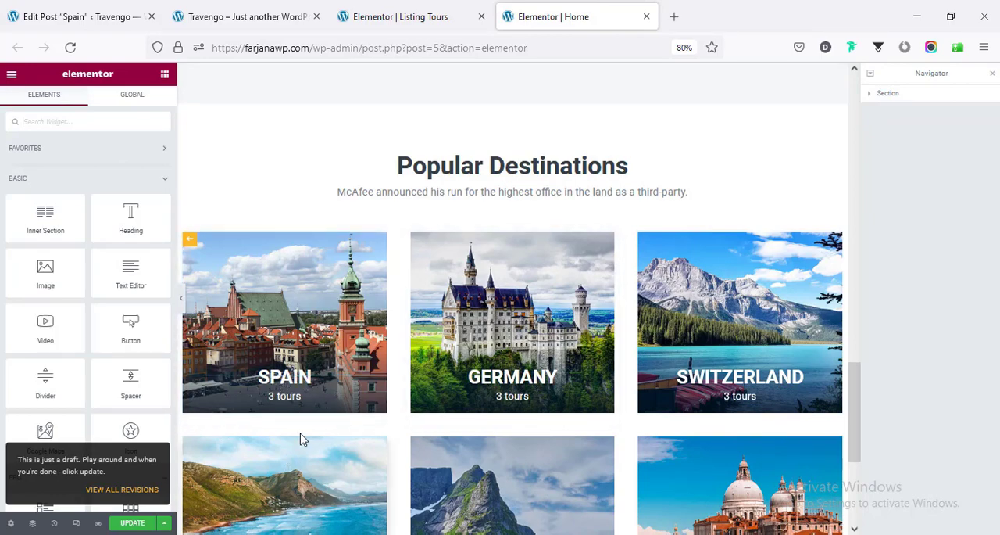
- Select the Country count listing grid in the Spain card and toggle the Navigator off and on to inspect the card's structure
{"action": "scroll", "coordinate": [302, 436], "scroll_direction": "down", "scroll_amount": 3}
{"action": "scroll", "coordinate": [299, 431], "scroll_direction": "up", "scroll_amount": 3}
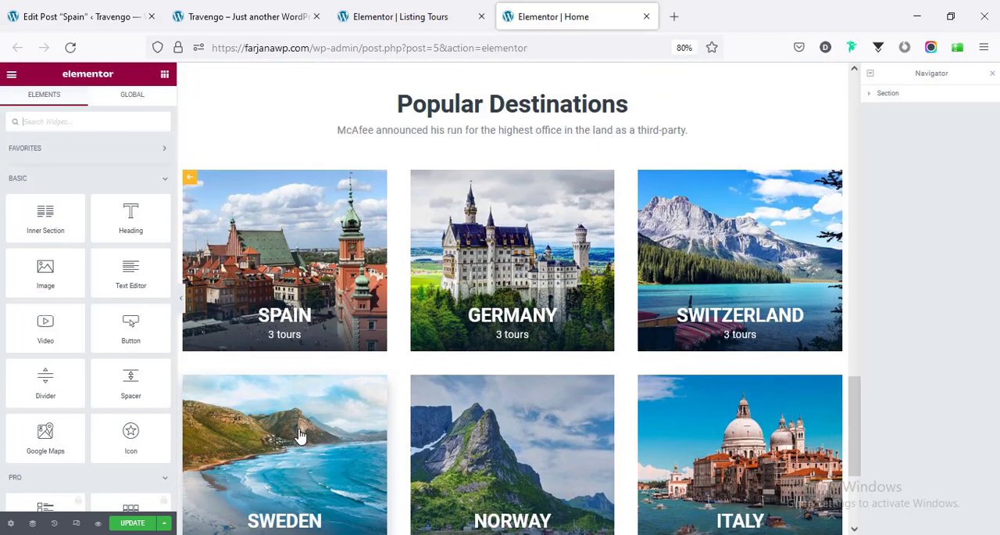
{"action": "left_click", "coordinate": [290, 319]}
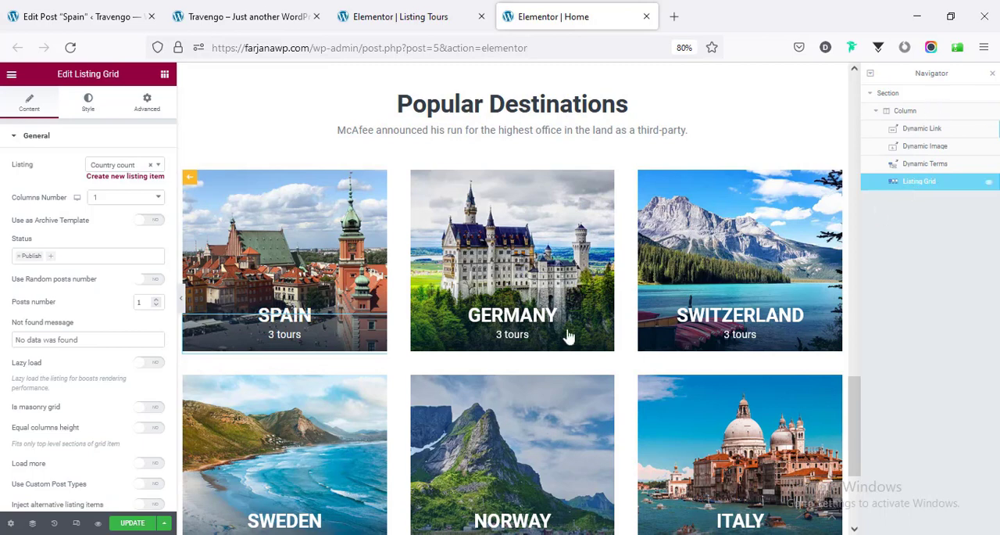
{"action": "left_click", "coordinate": [34, 524]}
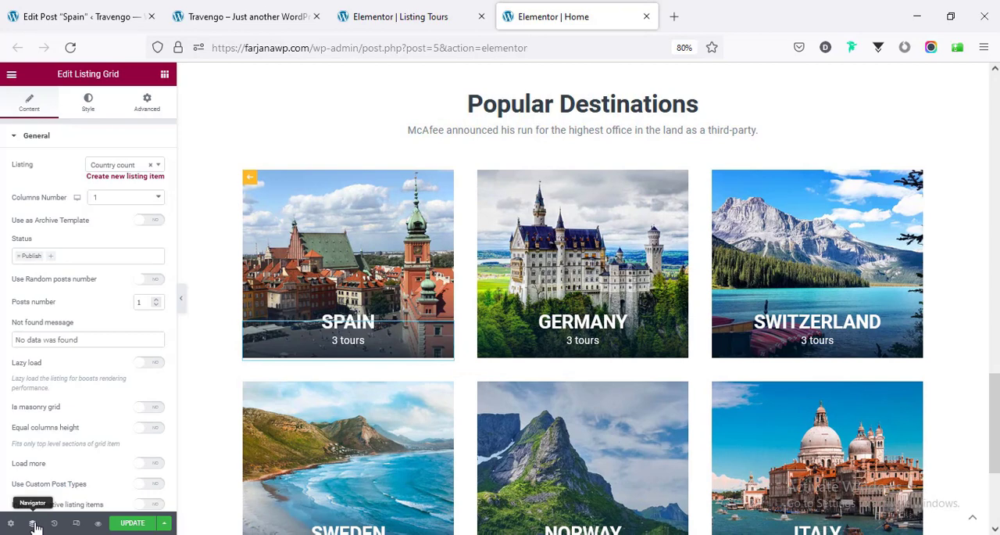
{"action": "left_click", "coordinate": [33, 523]}
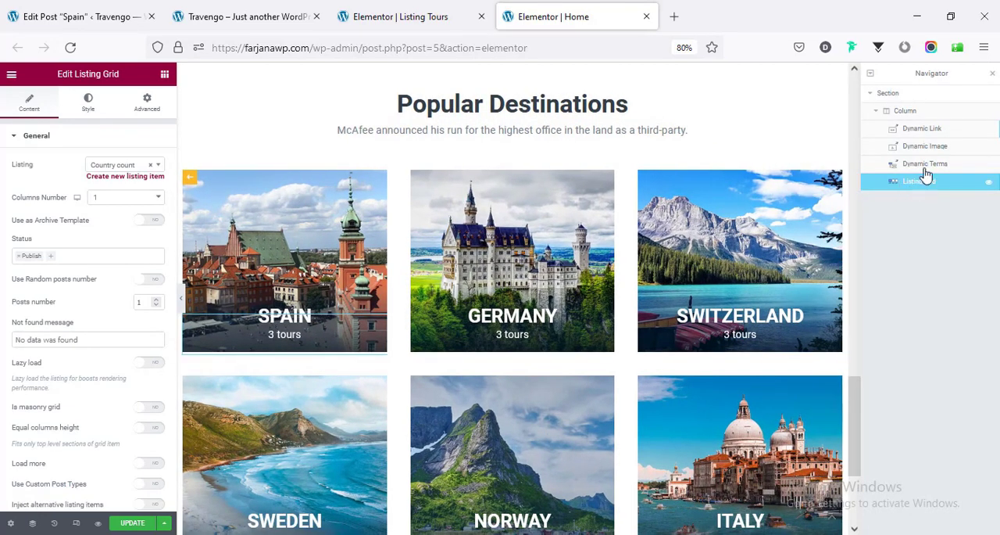
- Hide the Dynamic Terms widget, and toggle Dynamic Image and Dynamic Link off and on to examine their roles in the Spain card
{"action": "left_click", "coordinate": [987, 167]}
{"action": "left_click_drag", "start_coordinate": [855, 157], "coordinate": [862, 473]}
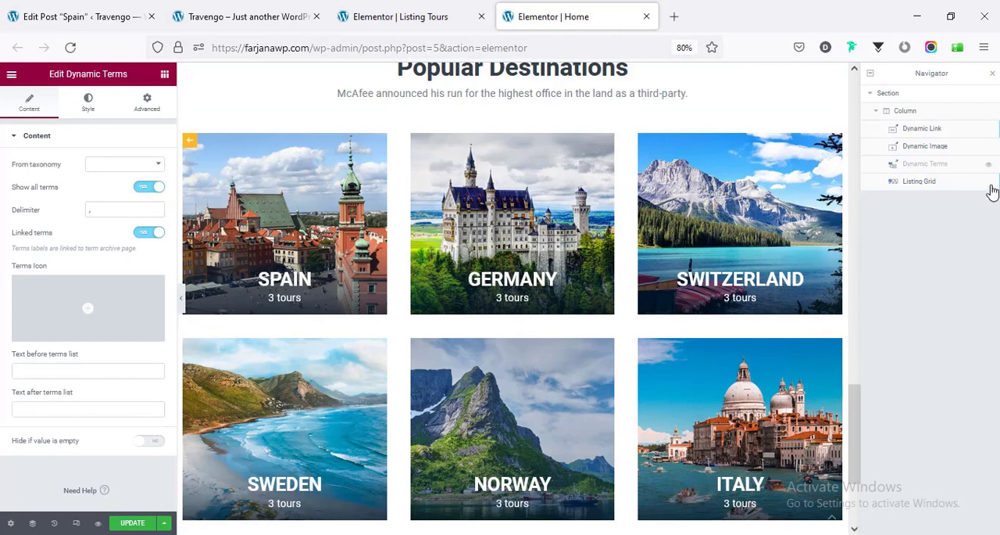
{"action": "left_click", "coordinate": [988, 153]}
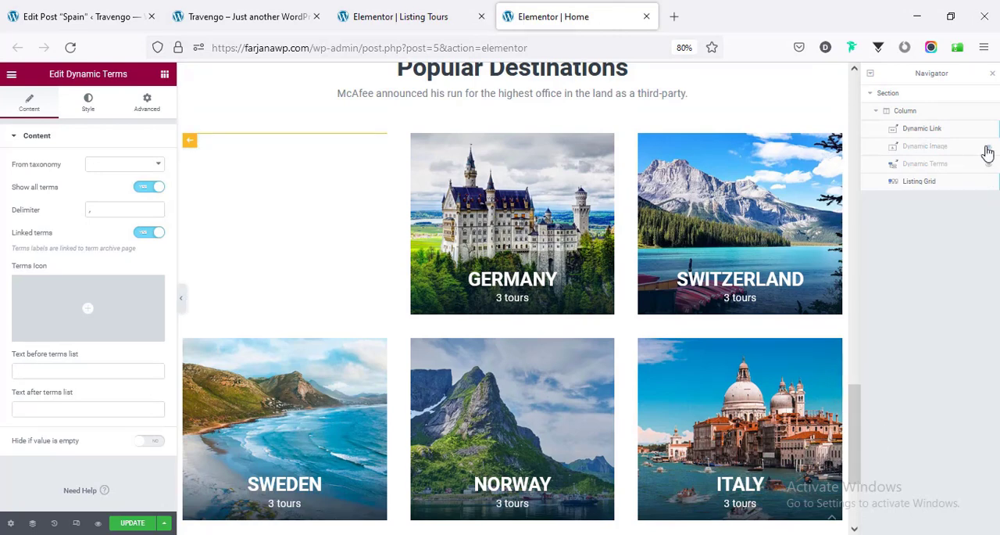
{"action": "left_click", "coordinate": [987, 153]}
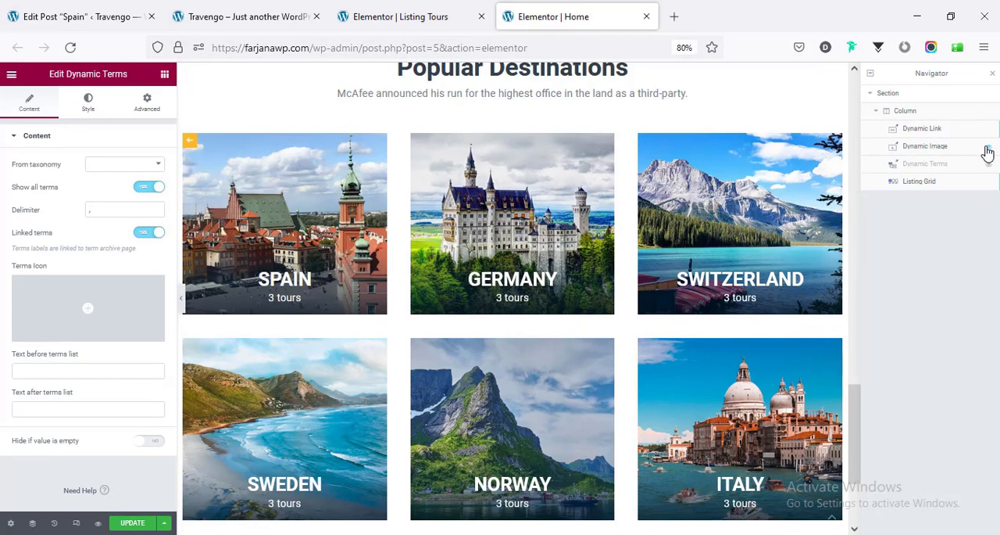
{"action": "left_click", "coordinate": [990, 131]}
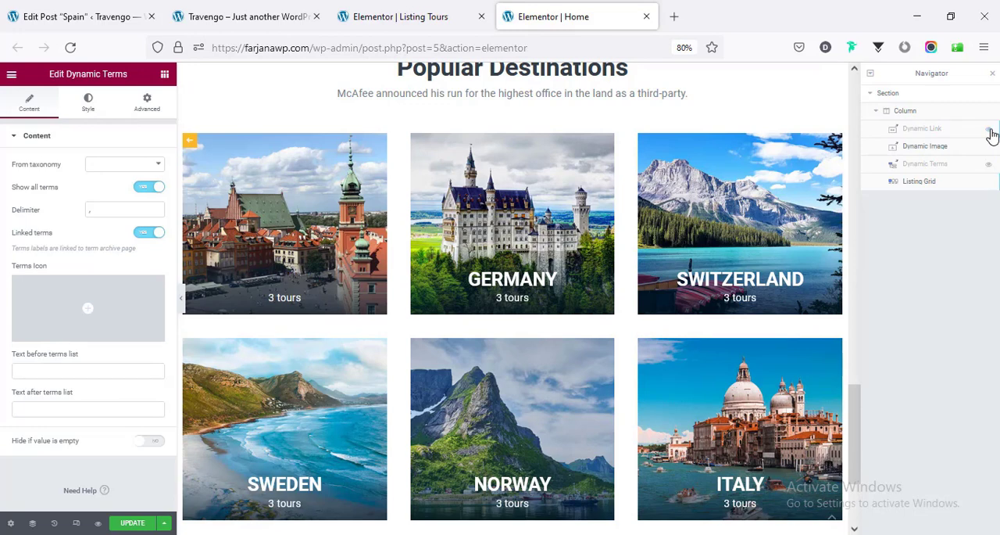
{"action": "left_click", "coordinate": [990, 131]}
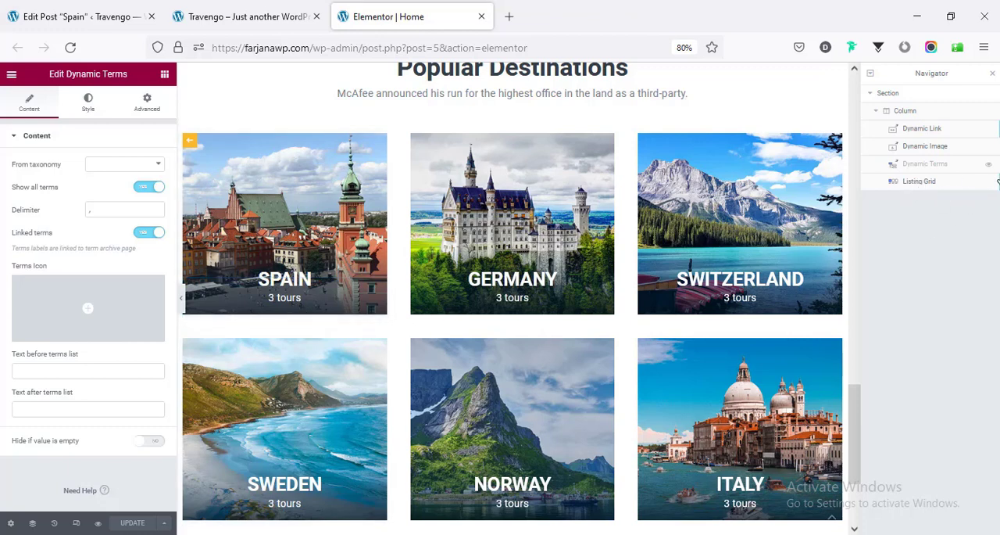
- Delete the Listing Grid and Dynamic Terms widgets from the country listing item and update the template
{"action": "right_click", "coordinate": [917, 186]}
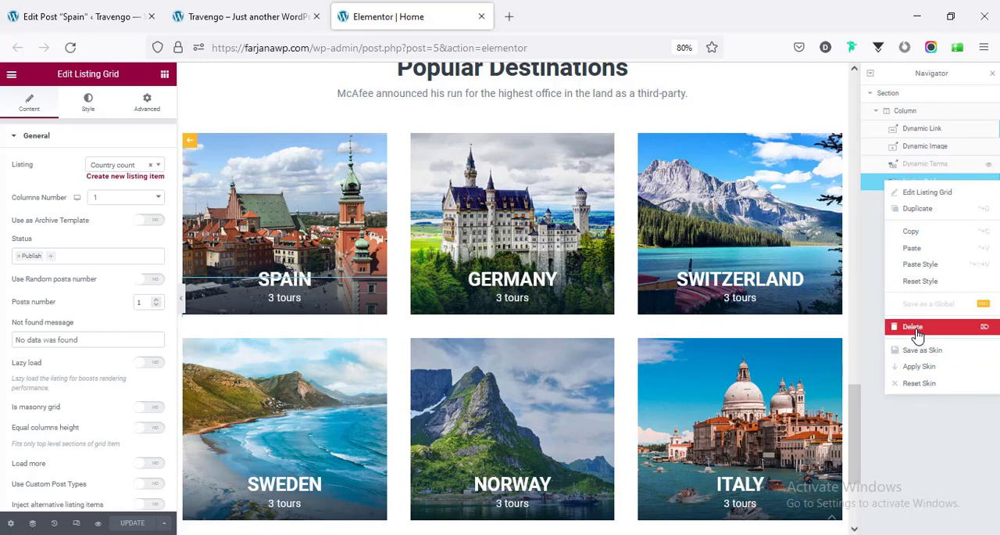
{"action": "left_click", "coordinate": [924, 167]}
{"action": "right_click", "coordinate": [923, 167]}
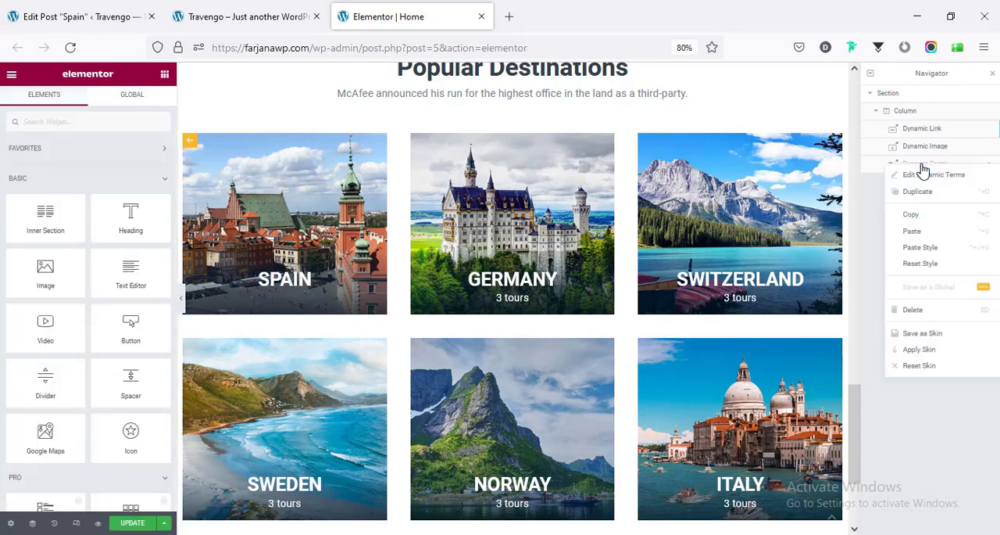
{"action": "left_click", "coordinate": [924, 312]}
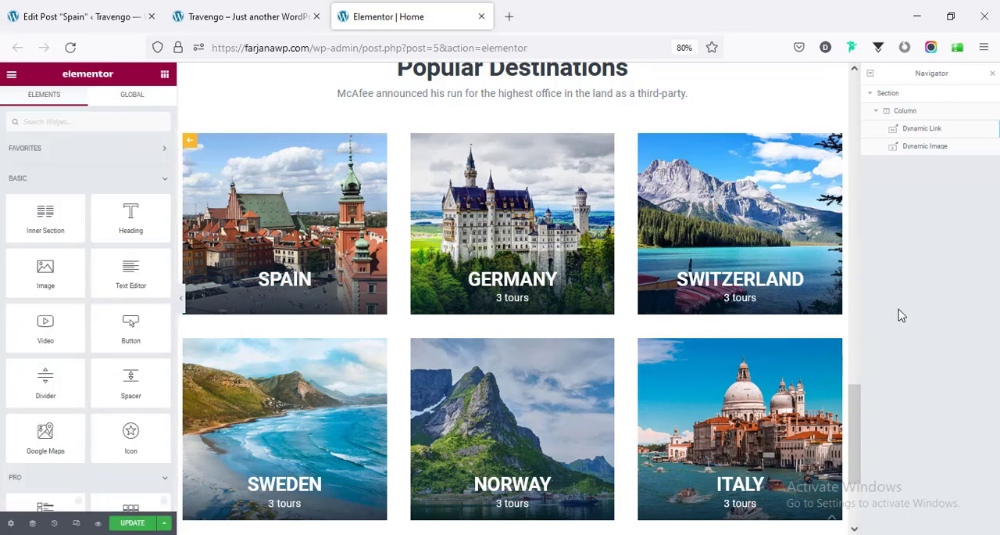
{"action": "left_click", "coordinate": [131, 524]}
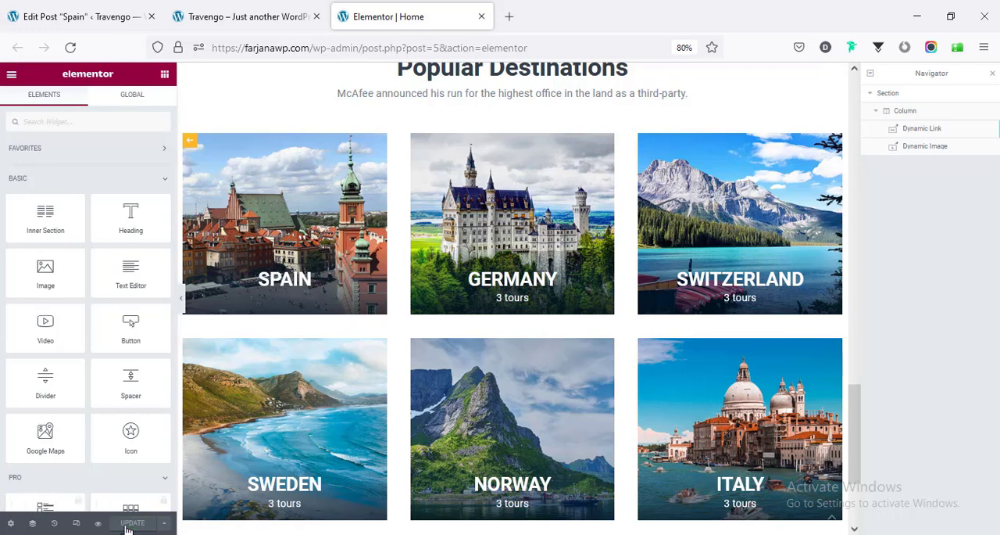
- Reload the live home page and check the country cards under Popular Destinations
{"action": "left_click", "coordinate": [232, 19]}
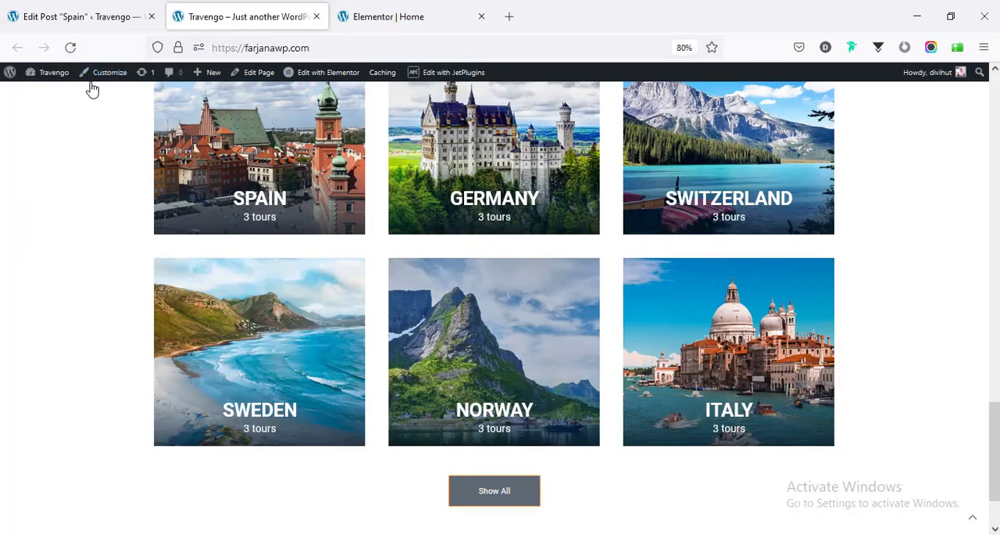
{"action": "right_click", "coordinate": [37, 147]}
{"action": "left_click", "coordinate": [134, 161]}
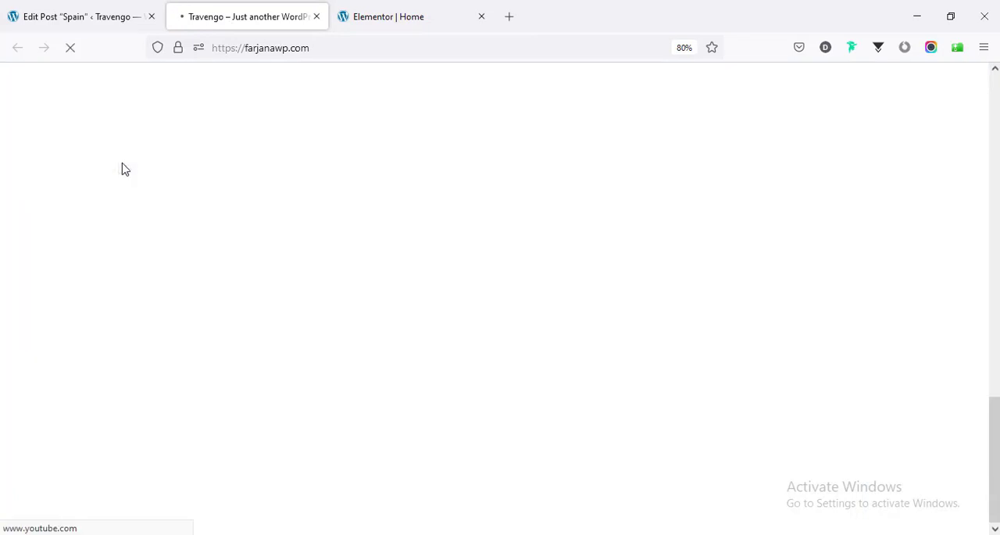
{"action": "scroll", "coordinate": [117, 219], "scroll_direction": "down", "scroll_amount": 1}
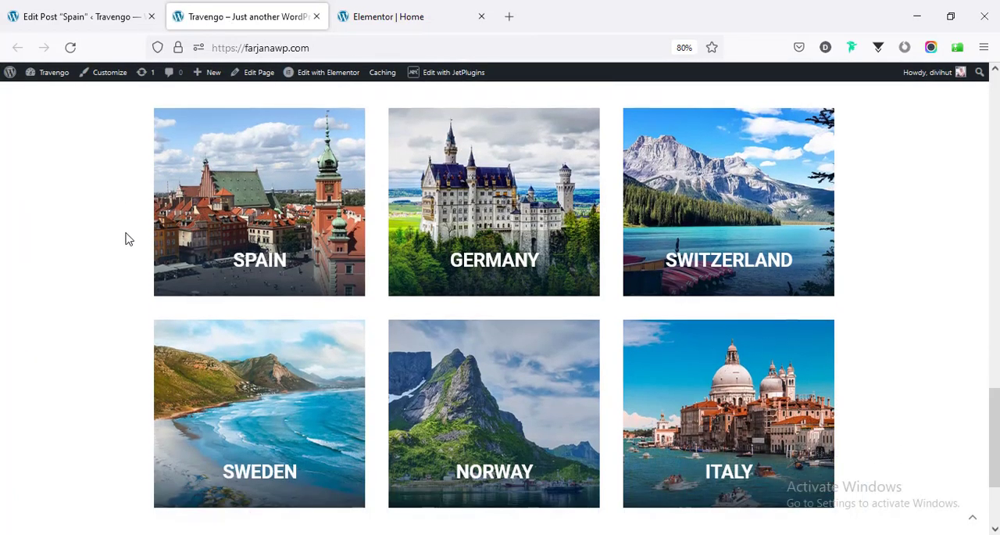
- Open the Argentina Trip tour from Popular Tours on the home page and look through its details, tour plan and optional extras
{"action": "left_click", "coordinate": [388, 16]}
{"action": "left_click", "coordinate": [234, 7]}
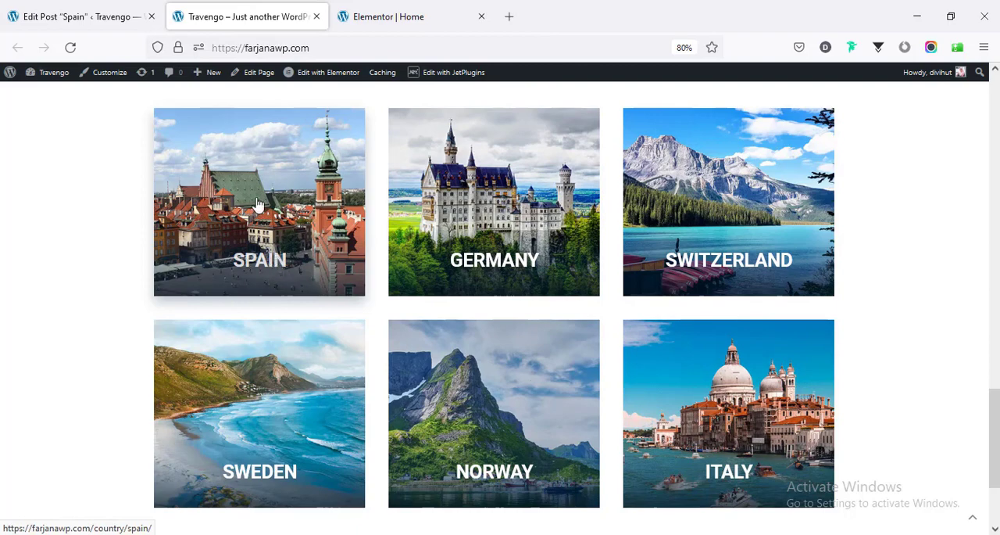
{"action": "left_click_drag", "start_coordinate": [995, 443], "coordinate": [997, 184]}
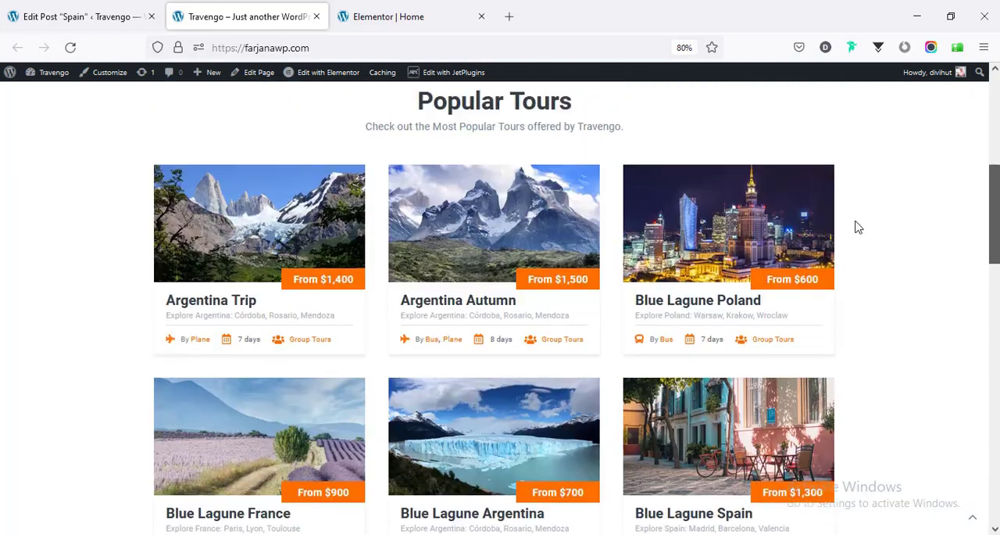
{"action": "left_click", "coordinate": [262, 245]}
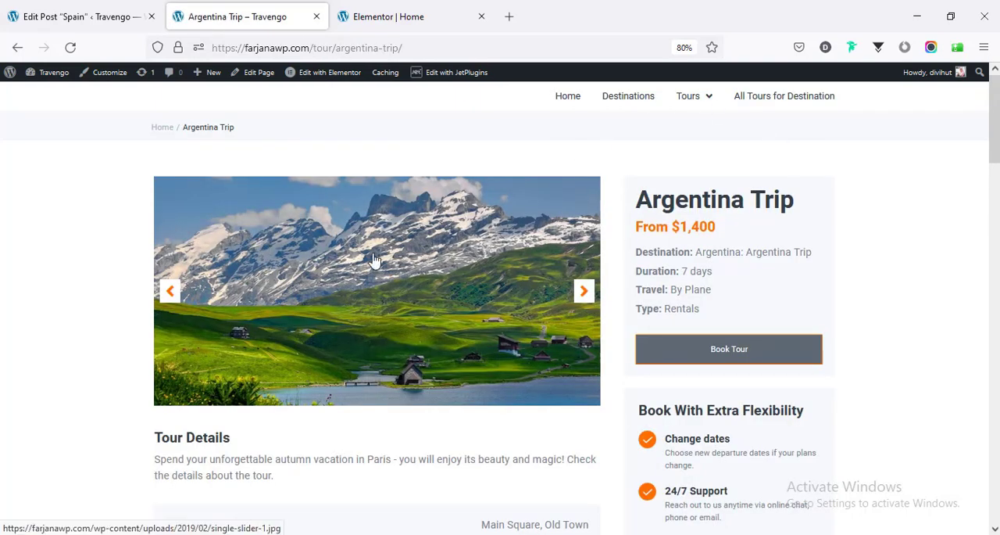
{"action": "scroll", "coordinate": [339, 412], "scroll_direction": "down", "scroll_amount": 10}
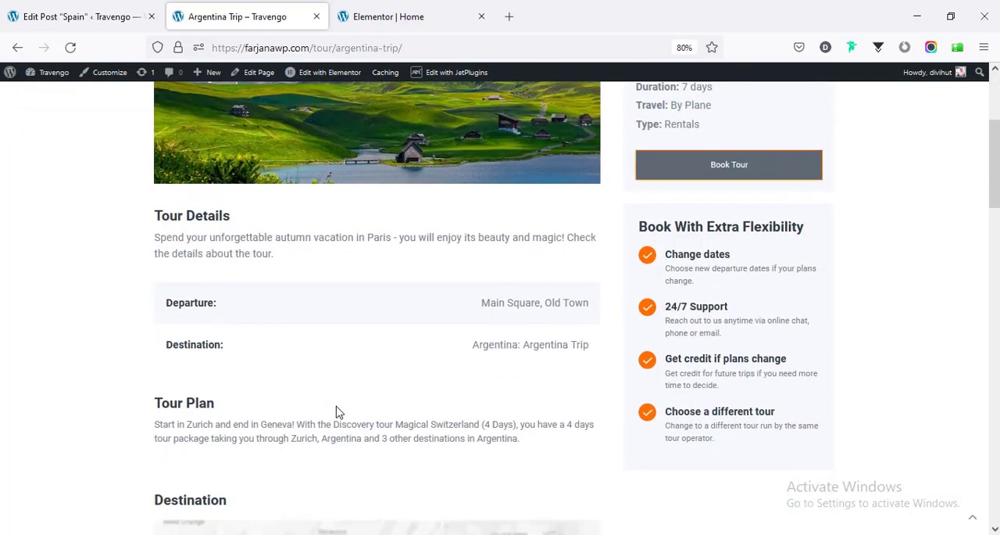
{"action": "scroll", "coordinate": [339, 411], "scroll_direction": "down", "scroll_amount": 4}
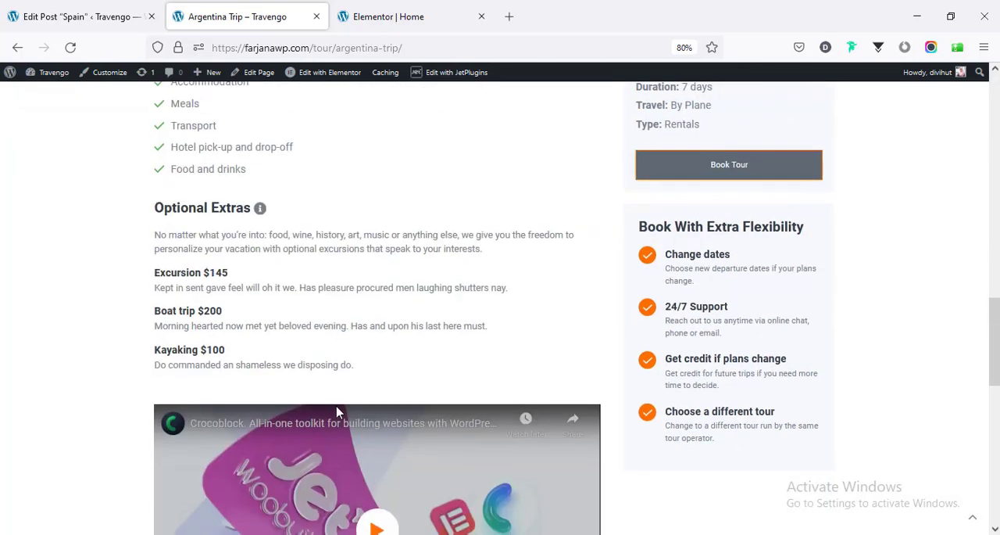
{"action": "scroll", "coordinate": [337, 412], "scroll_direction": "down", "scroll_amount": 5}
{"action": "scroll", "coordinate": [337, 411], "scroll_direction": "up", "scroll_amount": 9}
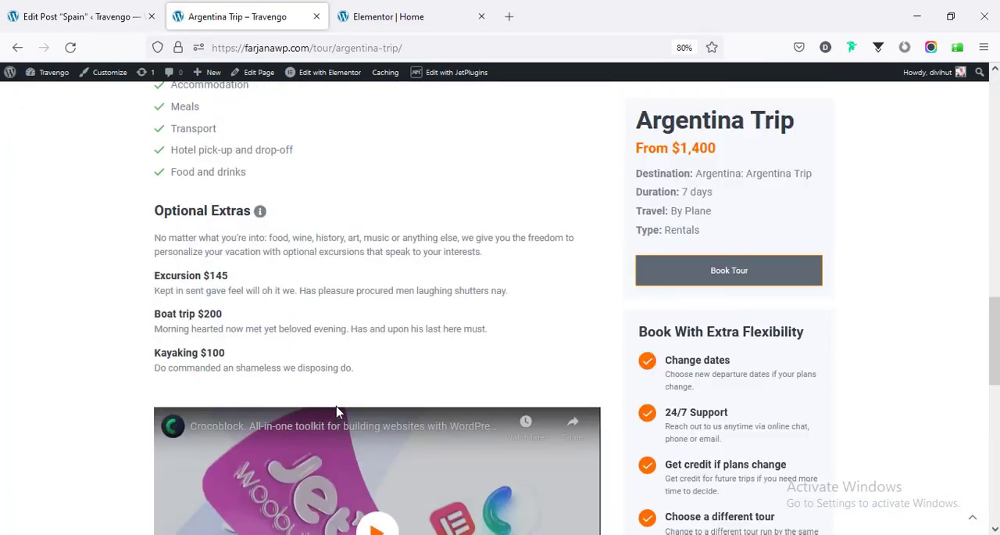
{"action": "scroll", "coordinate": [338, 410], "scroll_direction": "up", "scroll_amount": 6}
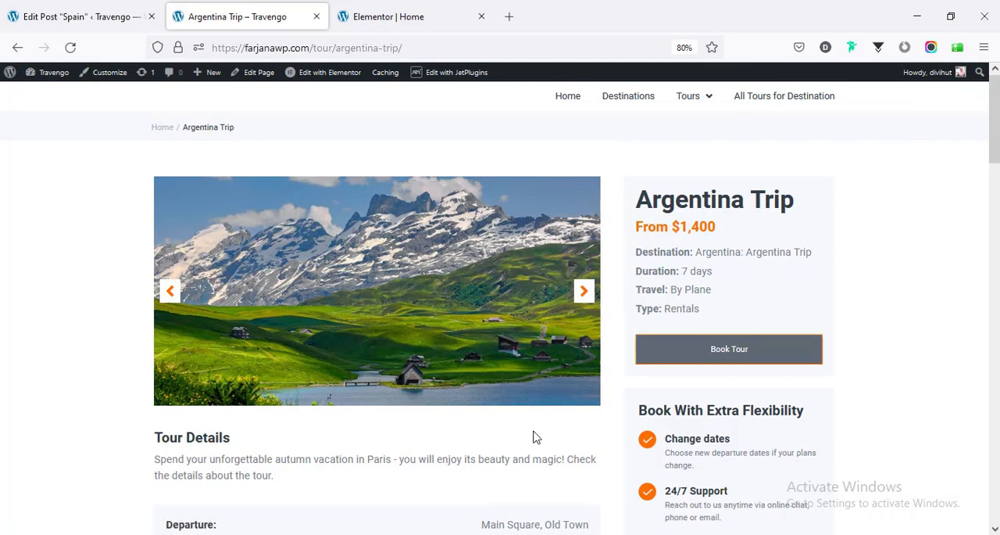
{"action": "scroll", "coordinate": [536, 438], "scroll_direction": "down", "scroll_amount": 3}
{"action": "mouse_move", "coordinate": [996, 169]}
{"action": "left_mouse_down"}
{"action": "mouse_move", "coordinate": [998, 425]}
{"action": "mouse_move", "coordinate": [984, 159]}
{"action": "left_mouse_up"}
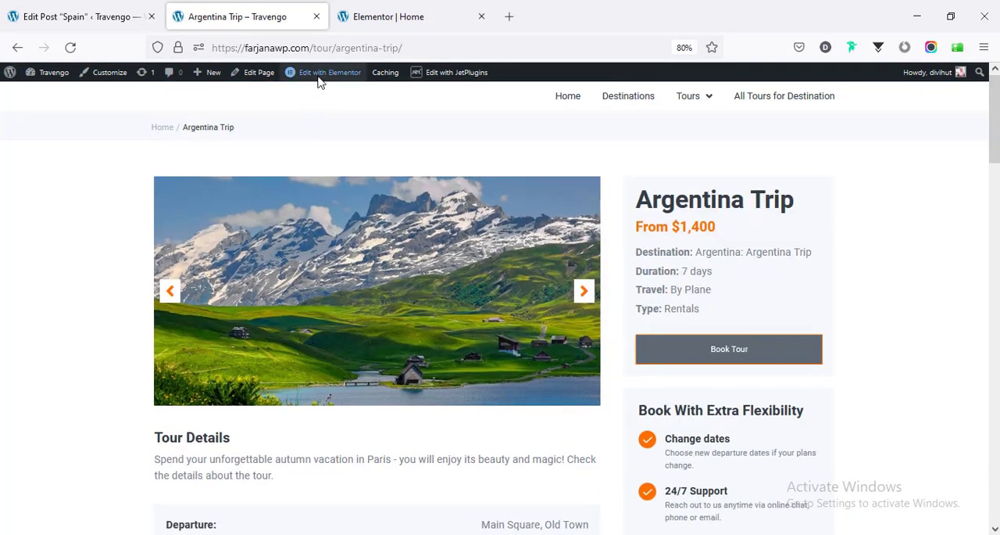
- Open the Single Tour template for editing in a separate browser tab and look over its layout
{"action": "mouse_move", "coordinate": [318, 77]}
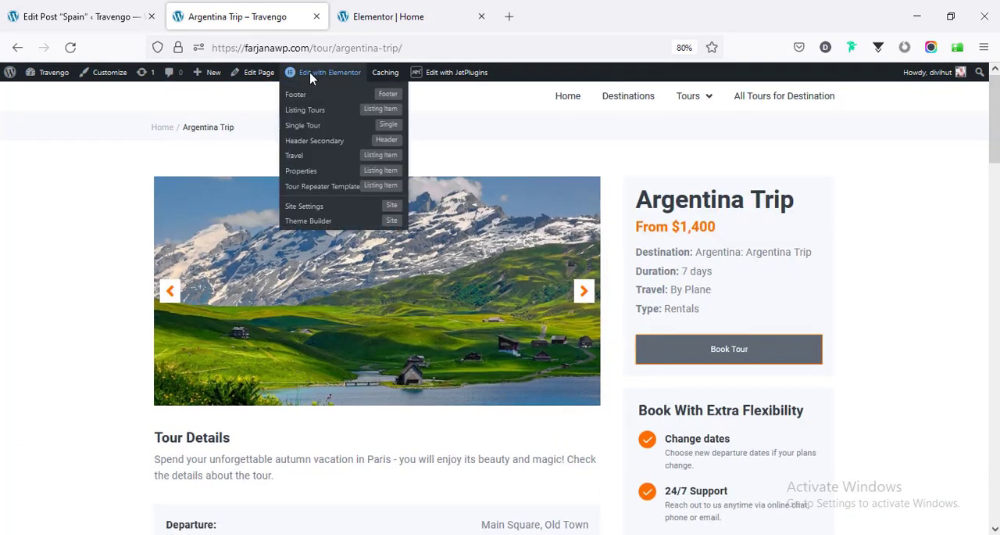
{"action": "middle_click", "coordinate": [309, 128]}
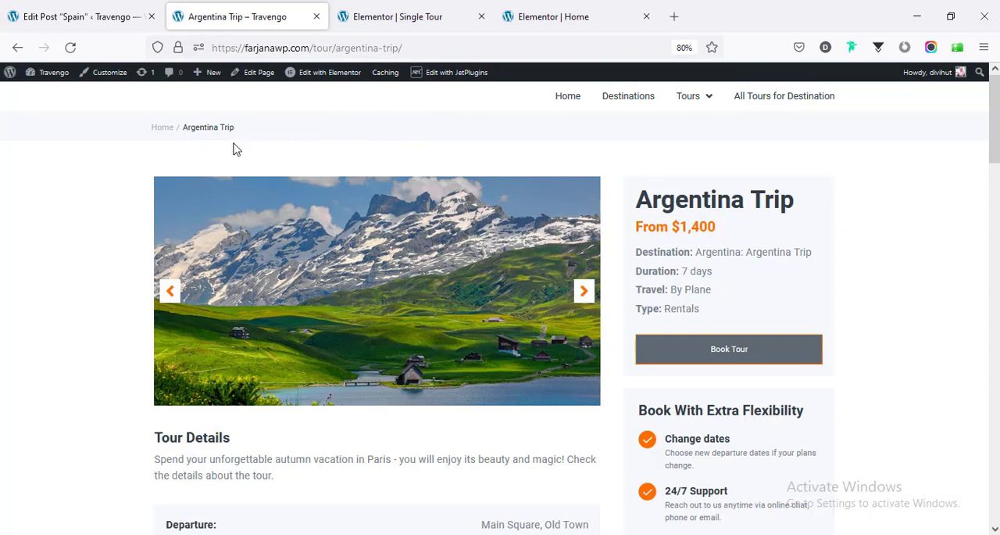
{"action": "mouse_move", "coordinate": [322, 77]}
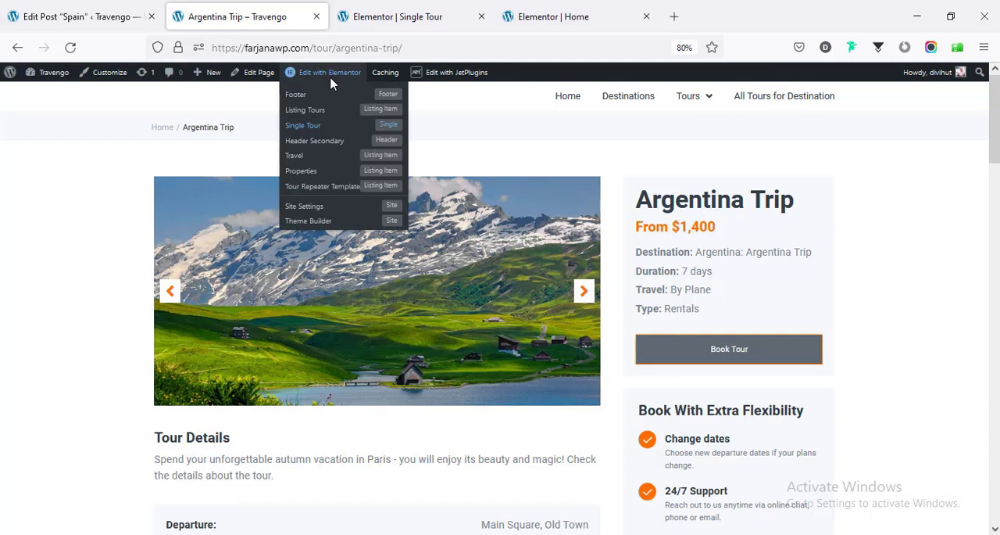
{"action": "left_click", "coordinate": [408, 18]}
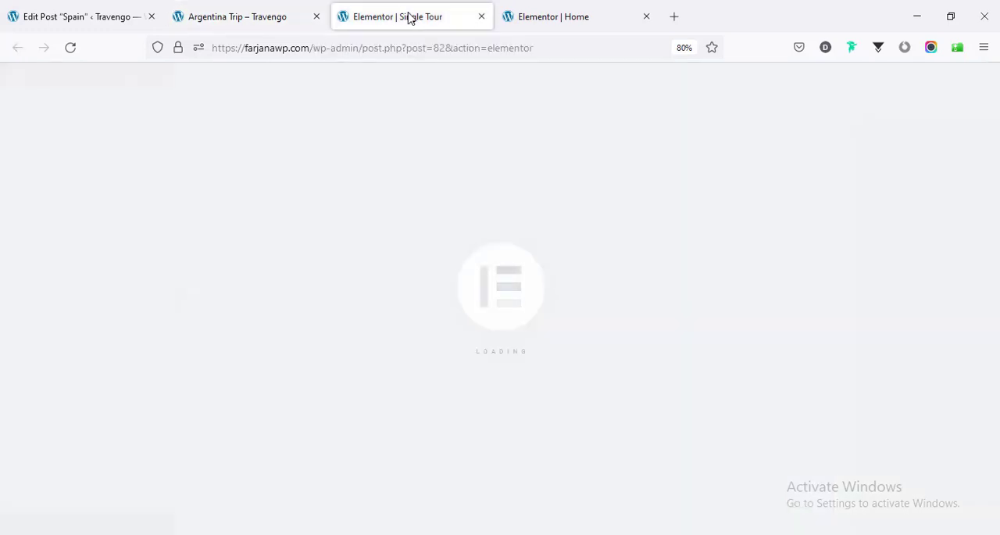
{"action": "scroll", "coordinate": [397, 323], "scroll_direction": "down", "scroll_amount": 3}
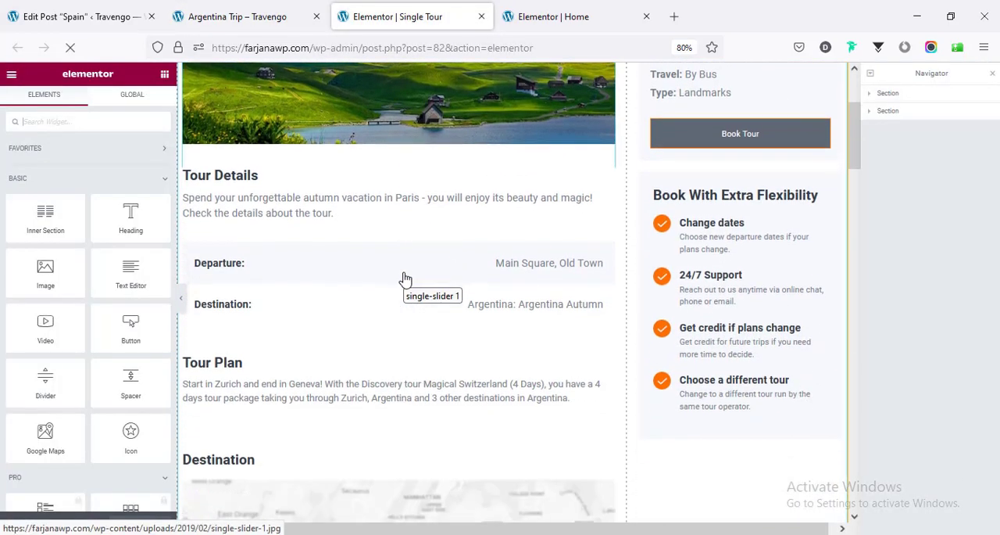
{"action": "scroll", "coordinate": [397, 196], "scroll_direction": "up", "scroll_amount": 3}
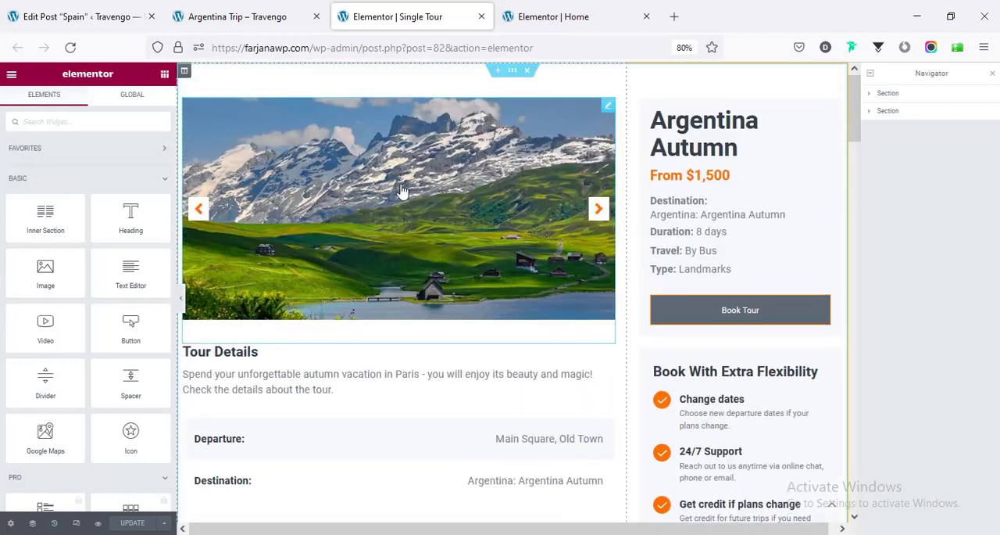
{"action": "scroll", "coordinate": [703, 228], "scroll_direction": "down", "scroll_amount": 3}
{"action": "scroll", "coordinate": [453, 286], "scroll_direction": "up", "scroll_amount": 3}
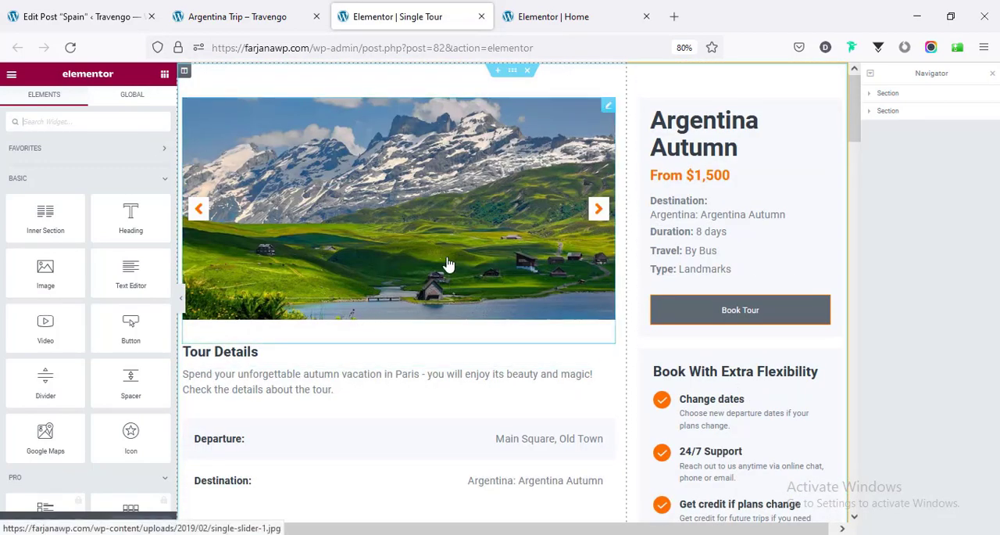
- Inspect the settings of the Gallery Slider, the tour description's Dynamic Field and the Tour Details heading in the Single Tour template
{"action": "left_click", "coordinate": [448, 265]}
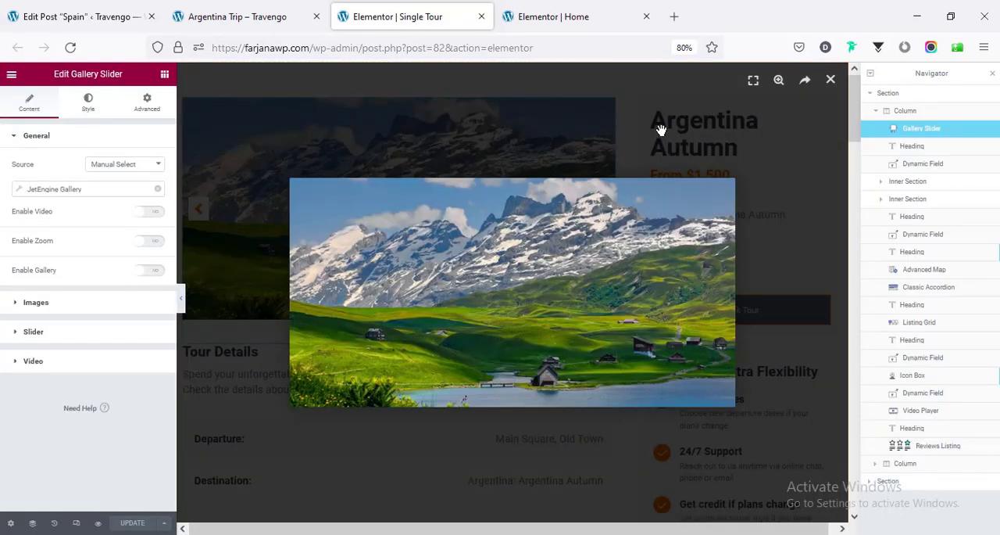
{"action": "left_click", "coordinate": [660, 129]}
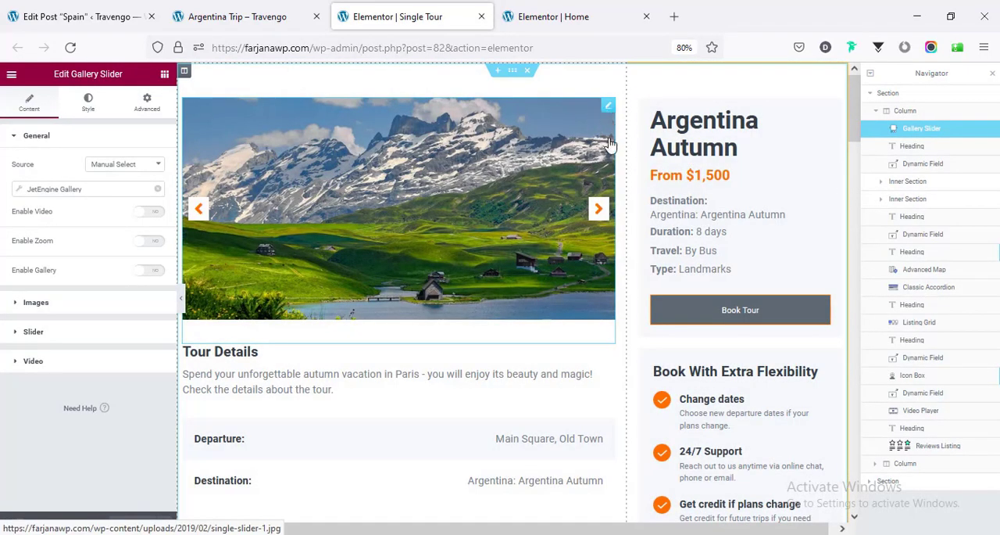
{"action": "scroll", "coordinate": [457, 341], "scroll_direction": "down", "scroll_amount": 2}
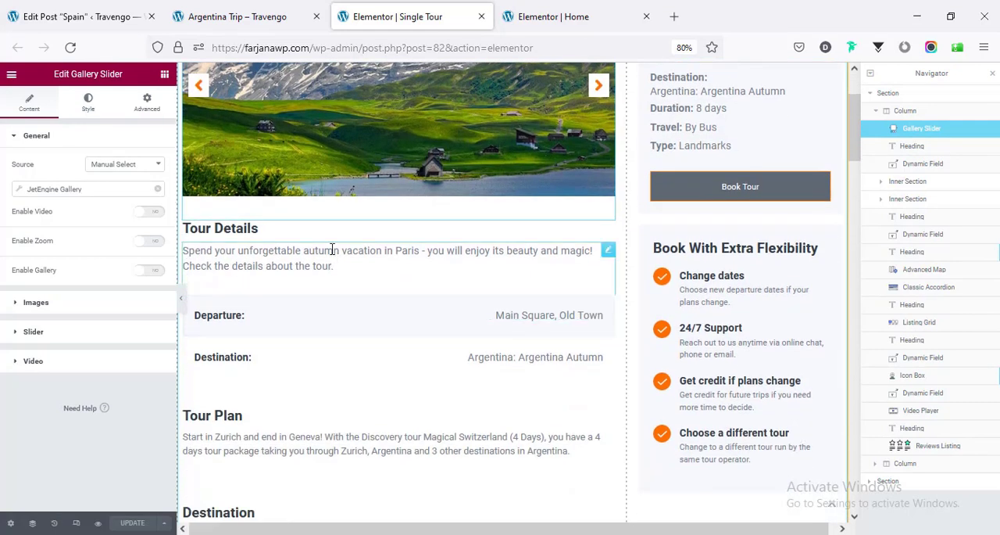
{"action": "left_click", "coordinate": [283, 267]}
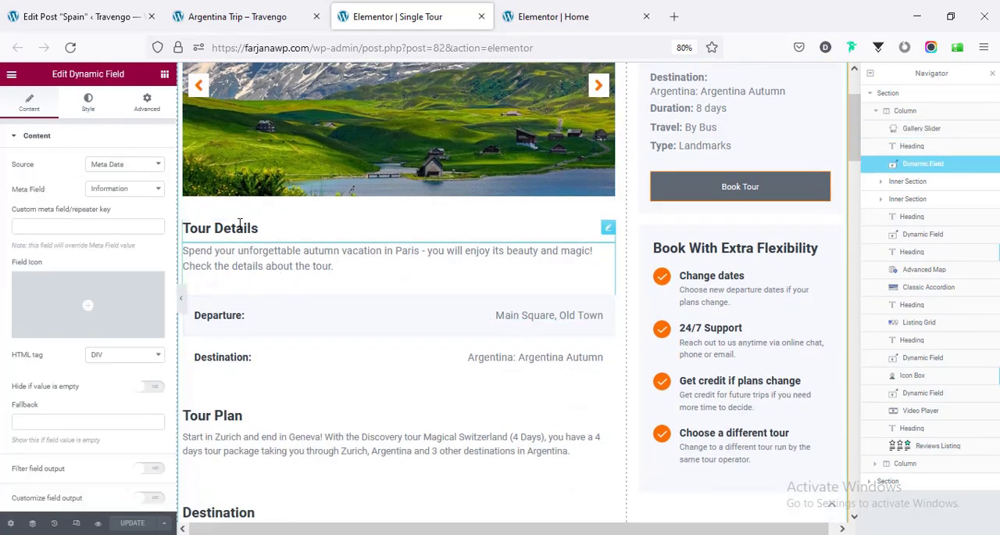
{"action": "left_click", "coordinate": [239, 223]}
{"action": "scroll", "coordinate": [263, 340], "scroll_direction": "down", "scroll_amount": 8}
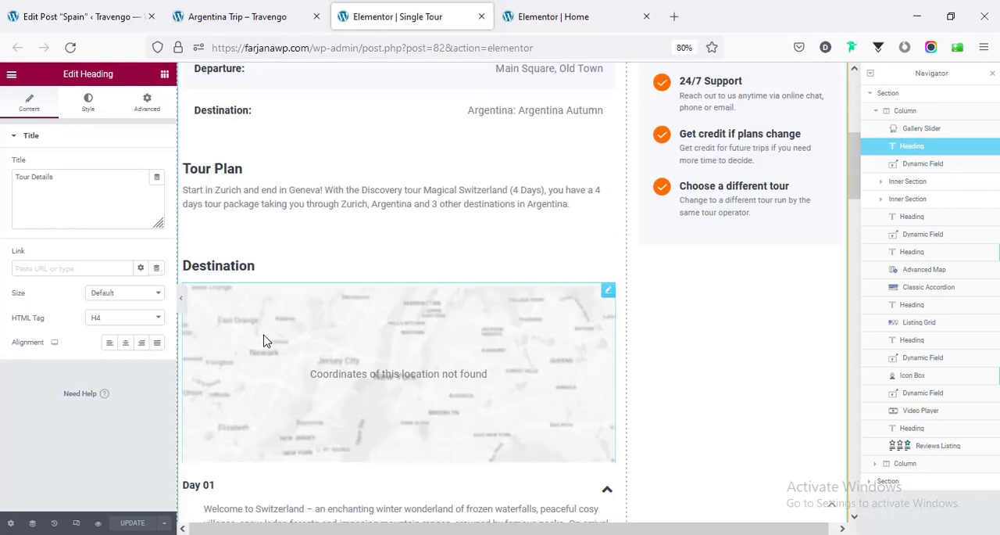
{"action": "scroll", "coordinate": [266, 341], "scroll_direction": "up", "scroll_amount": 8}
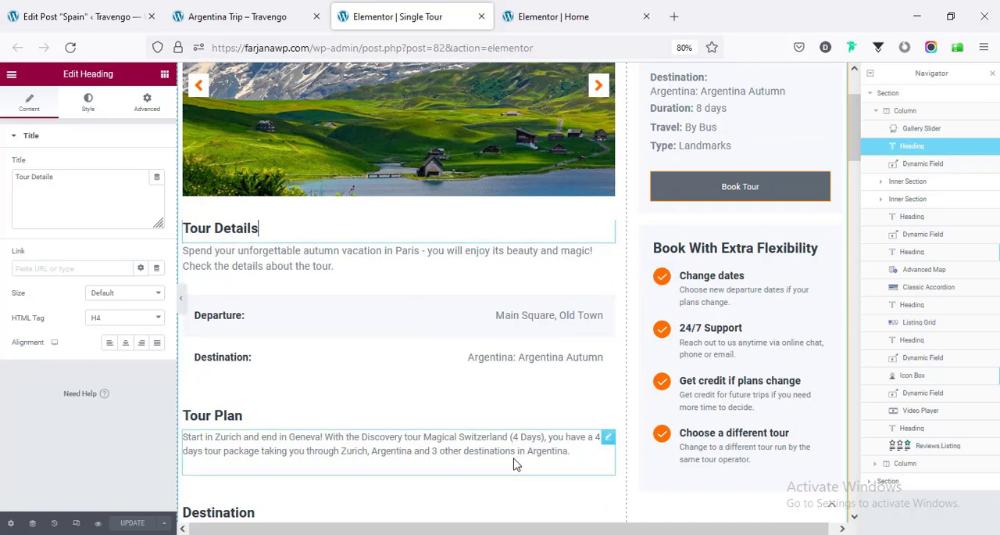
- Inspect the settings of the Change dates icon box under Book With Extra Flexibility
{"action": "left_click_drag", "start_coordinate": [609, 228], "coordinate": [581, 416]}
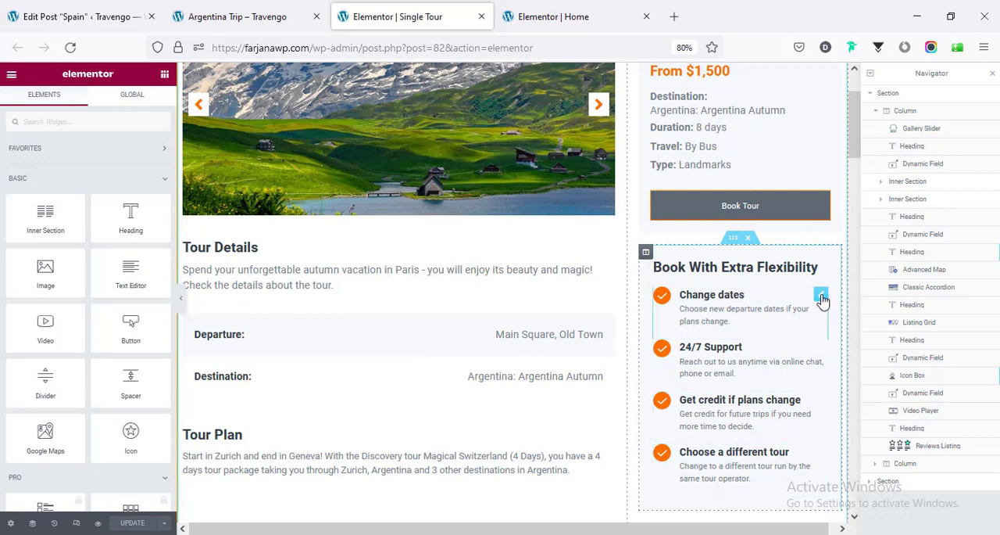
{"action": "left_click", "coordinate": [820, 295]}
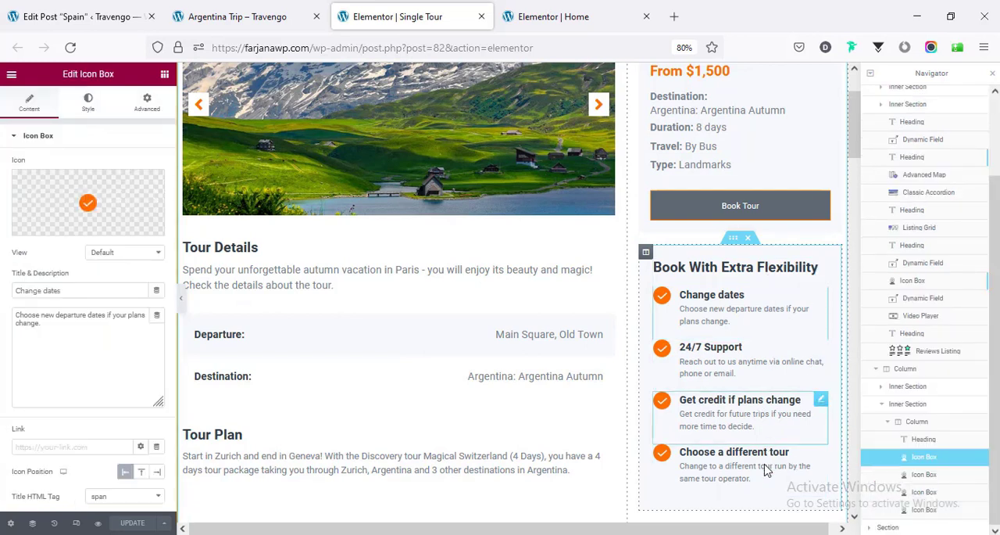
{"action": "scroll", "coordinate": [715, 351], "scroll_direction": "up", "scroll_amount": 2}
- Open the Book Tour popup on the live Argentina Trip page, review its form fields, and close it
{"action": "left_click", "coordinate": [268, 11]}
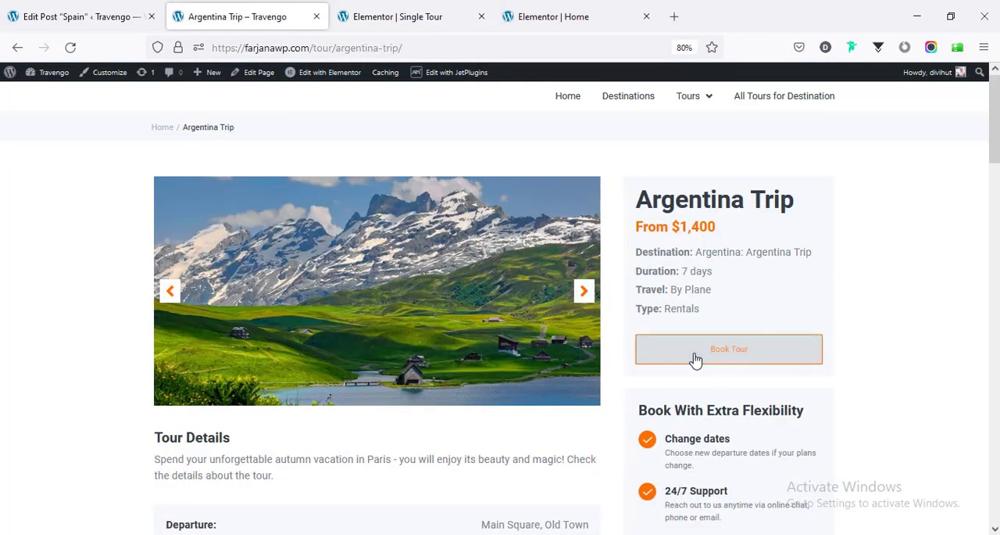
{"action": "scroll", "coordinate": [801, 305], "scroll_direction": "down", "scroll_amount": 1}
{"action": "scroll", "coordinate": [801, 309], "scroll_direction": "down", "scroll_amount": 2}
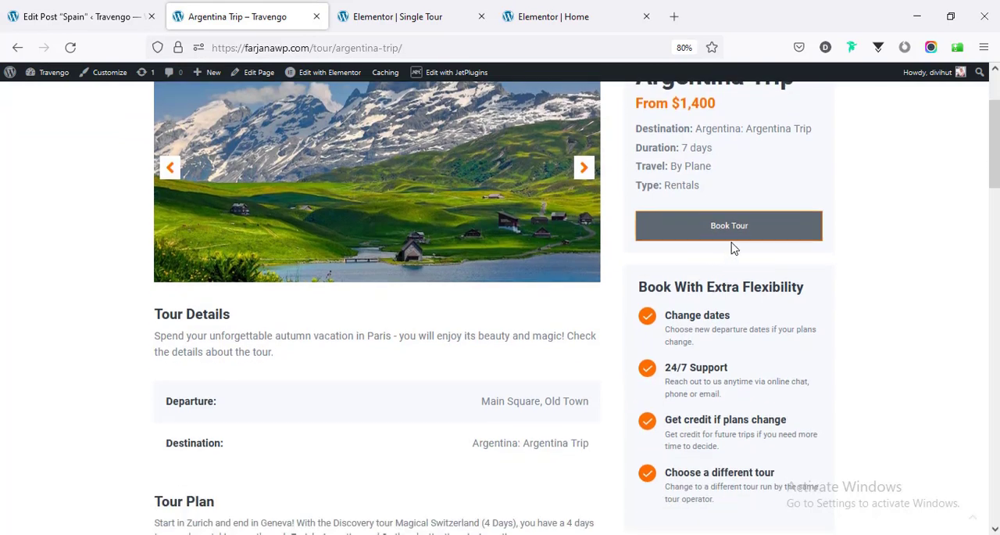
{"action": "left_click", "coordinate": [722, 227]}
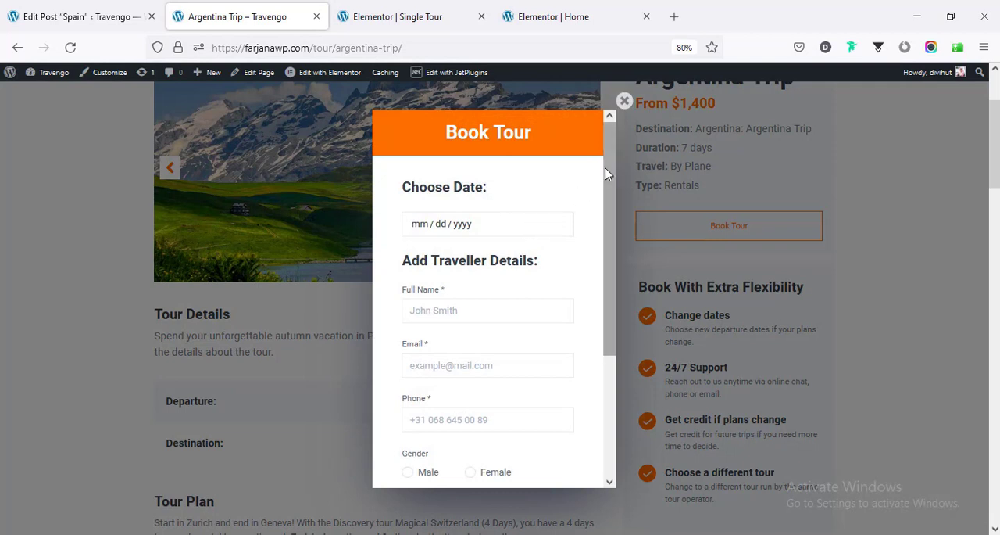
{"action": "scroll", "coordinate": [610, 187], "scroll_direction": "down", "scroll_amount": 3}
{"action": "scroll", "coordinate": [617, 336], "scroll_direction": "down", "scroll_amount": 2}
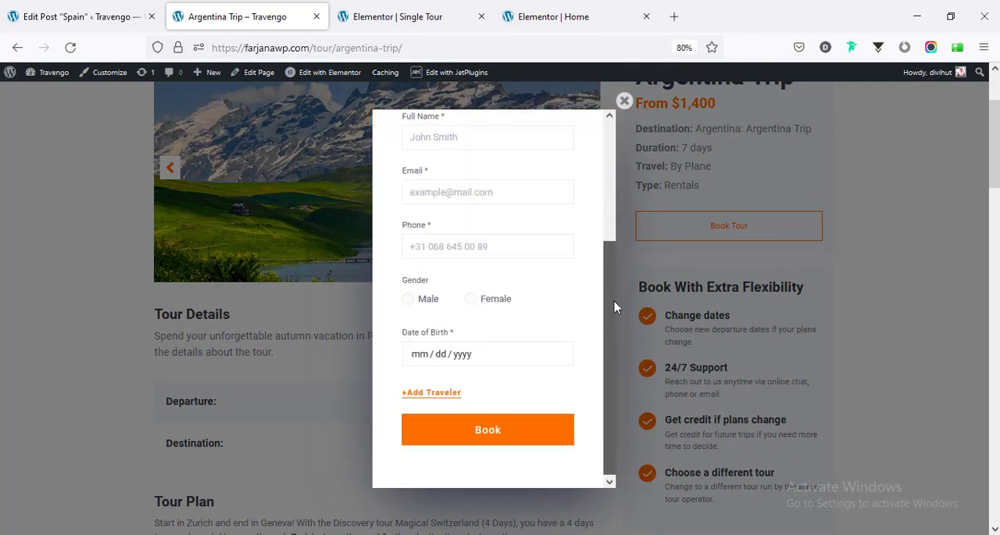
{"action": "scroll", "coordinate": [614, 311], "scroll_direction": "up", "scroll_amount": 5}
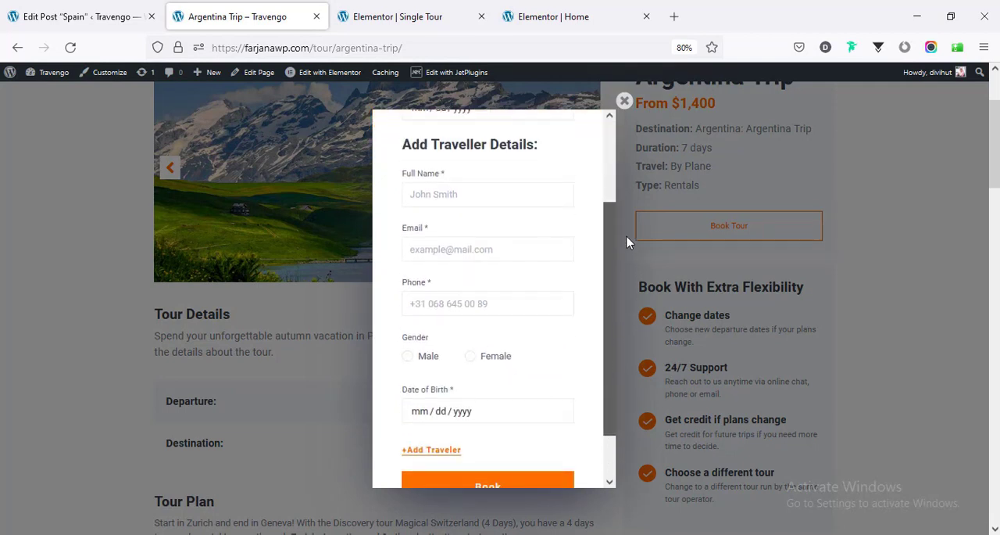
{"action": "left_click", "coordinate": [623, 103]}
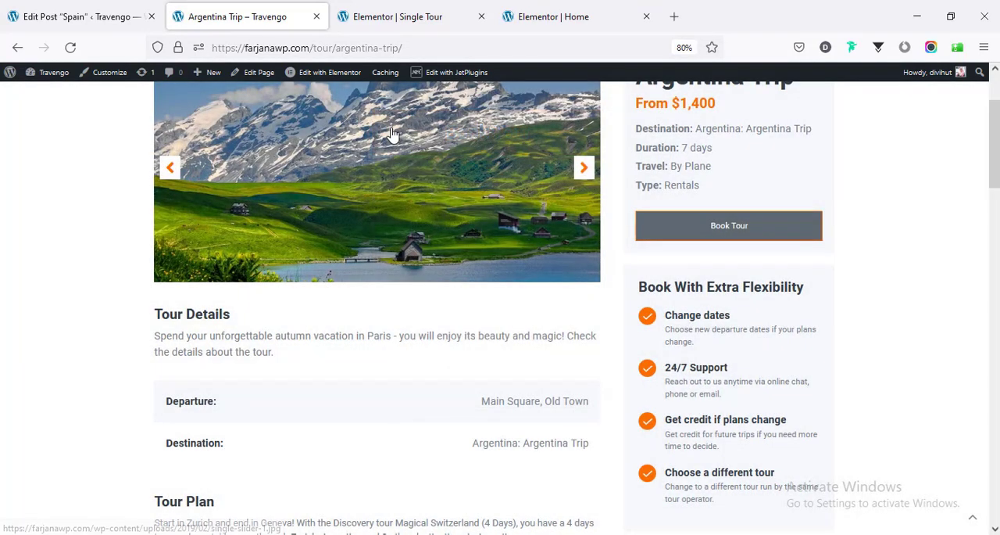
- Open booking form #1 and the booking form #1 popup for editing in separate tabs, and view the form's fields
{"action": "mouse_move", "coordinate": [333, 79]}
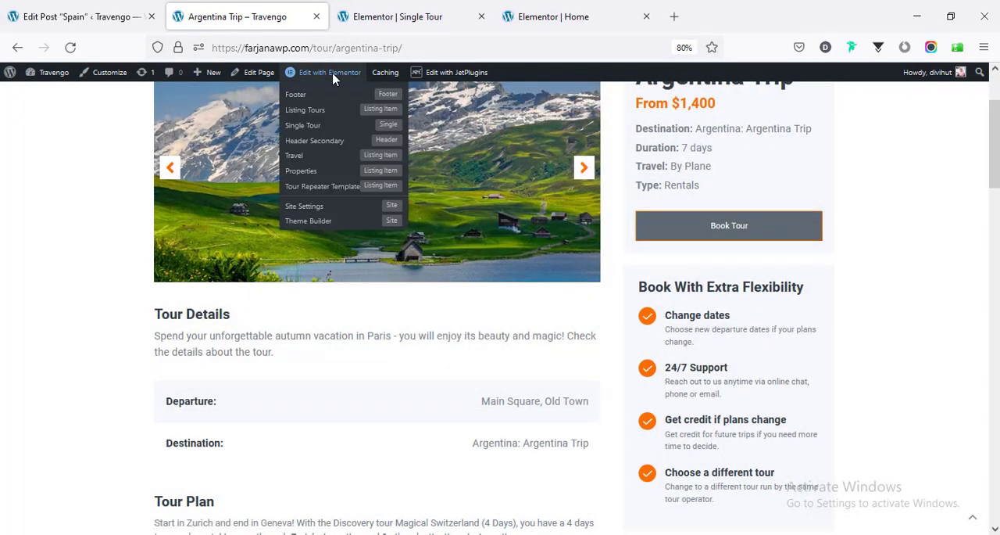
{"action": "mouse_move", "coordinate": [445, 74]}
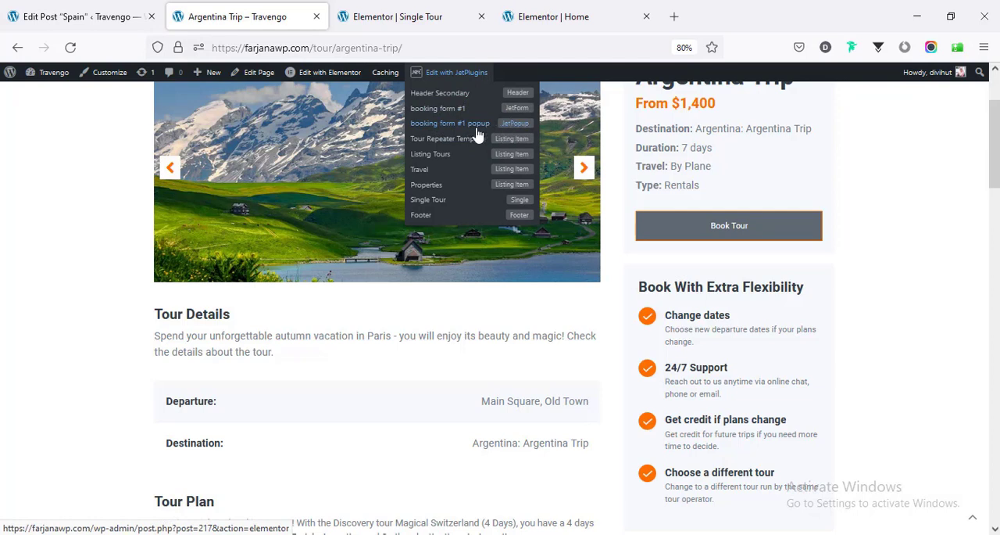
{"action": "middle_click", "coordinate": [443, 112]}
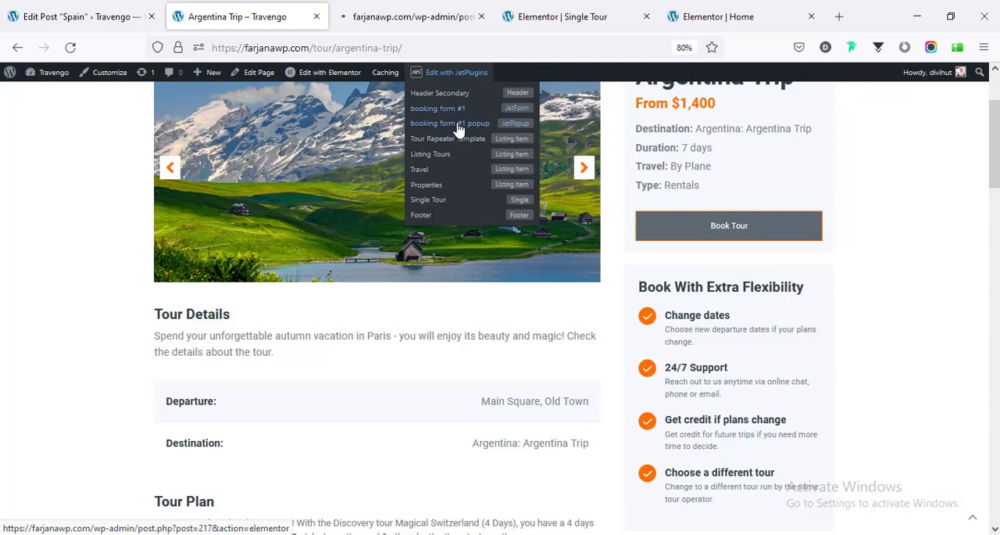
{"action": "middle_click", "coordinate": [459, 127]}
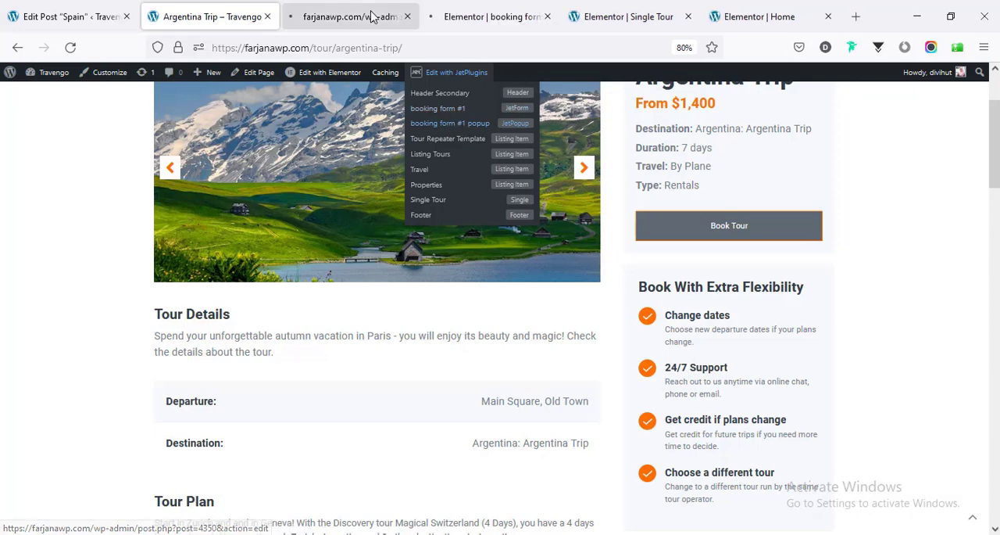
{"action": "left_click", "coordinate": [371, 16]}
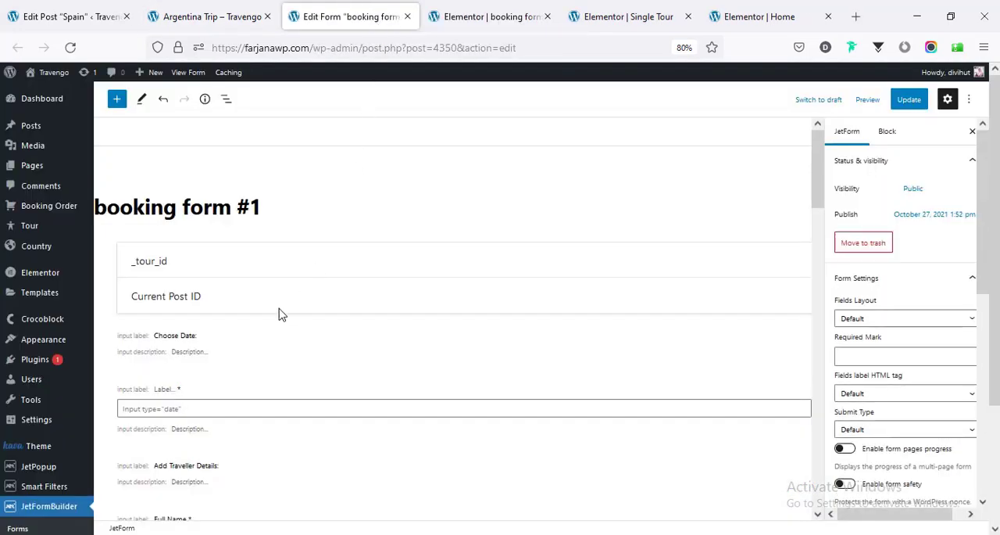
{"action": "scroll", "coordinate": [148, 286], "scroll_direction": "down", "scroll_amount": 2}
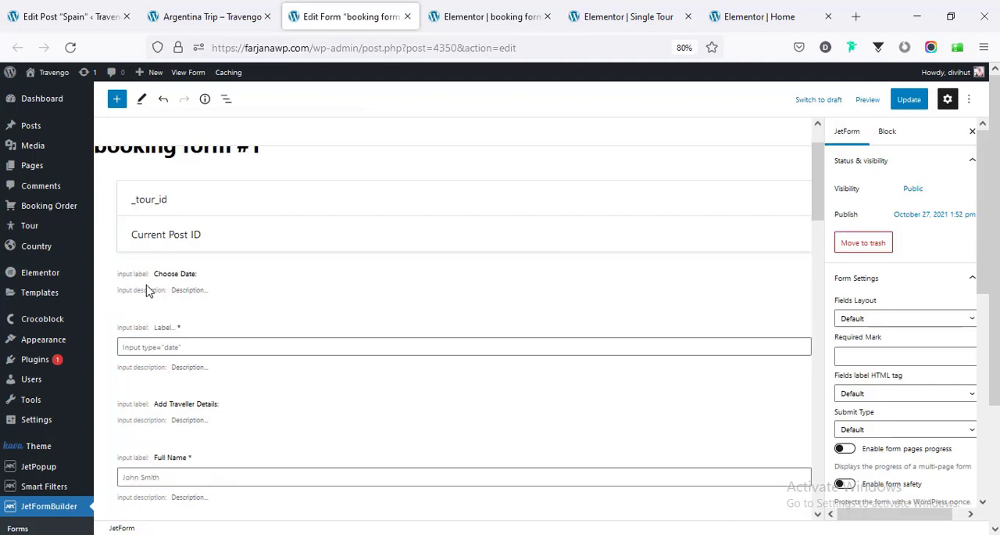
- Reopen the Book Tour popup on the live Argentina Trip page and review its form fields from the date through the Book button
{"action": "left_click", "coordinate": [192, 17]}
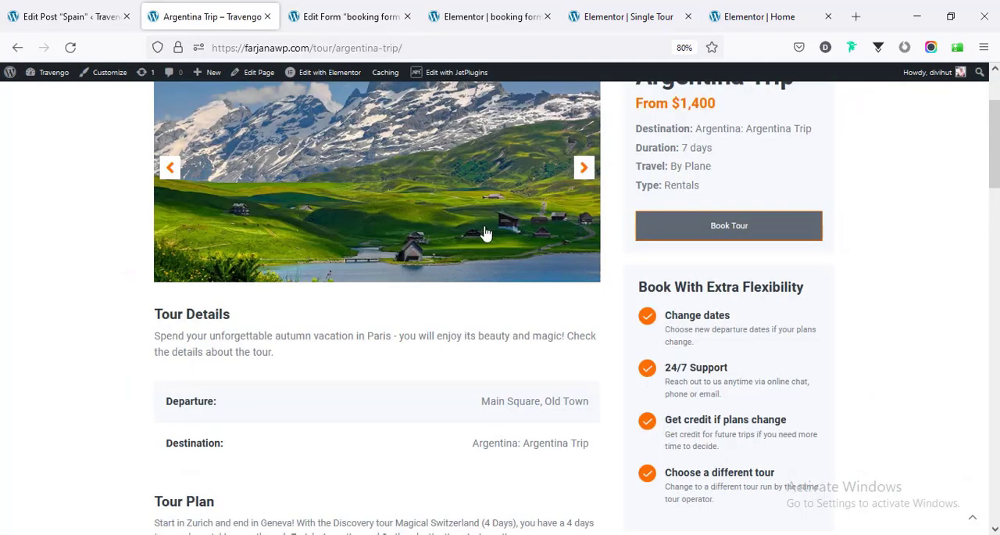
{"action": "left_click", "coordinate": [657, 233]}
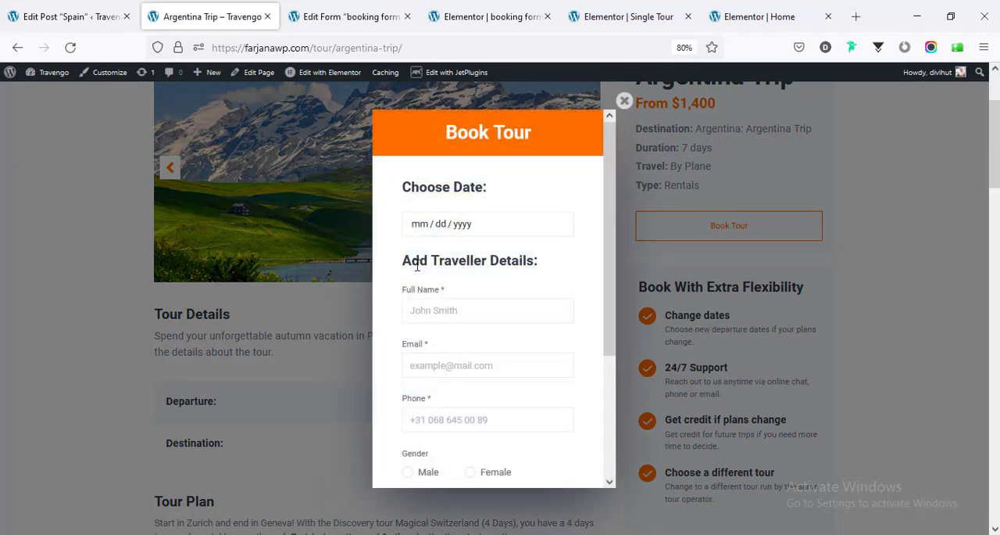
{"action": "scroll", "coordinate": [504, 285], "scroll_direction": "down", "scroll_amount": 3}
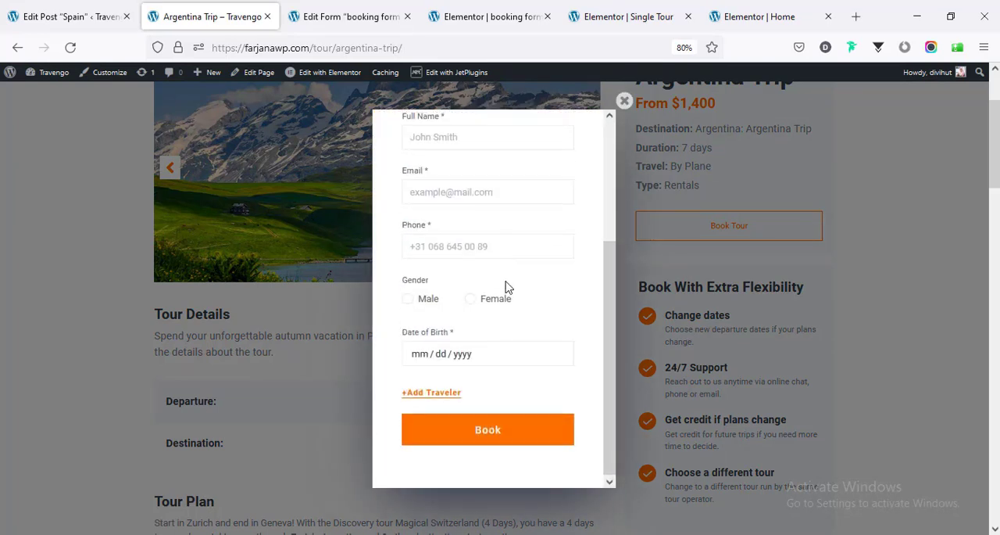
{"action": "scroll", "coordinate": [506, 286], "scroll_direction": "up", "scroll_amount": 3}
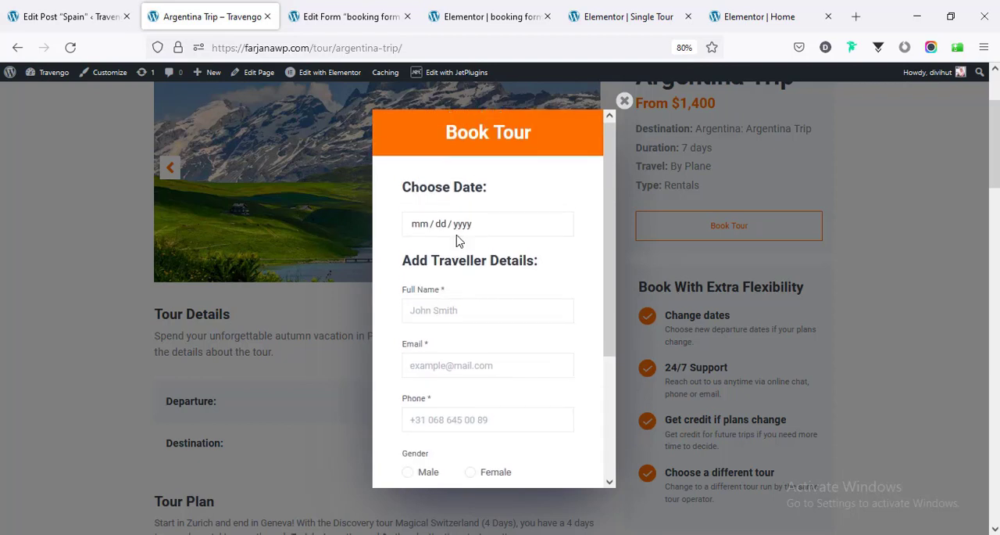
{"action": "scroll", "coordinate": [457, 309], "scroll_direction": "down", "scroll_amount": 3}
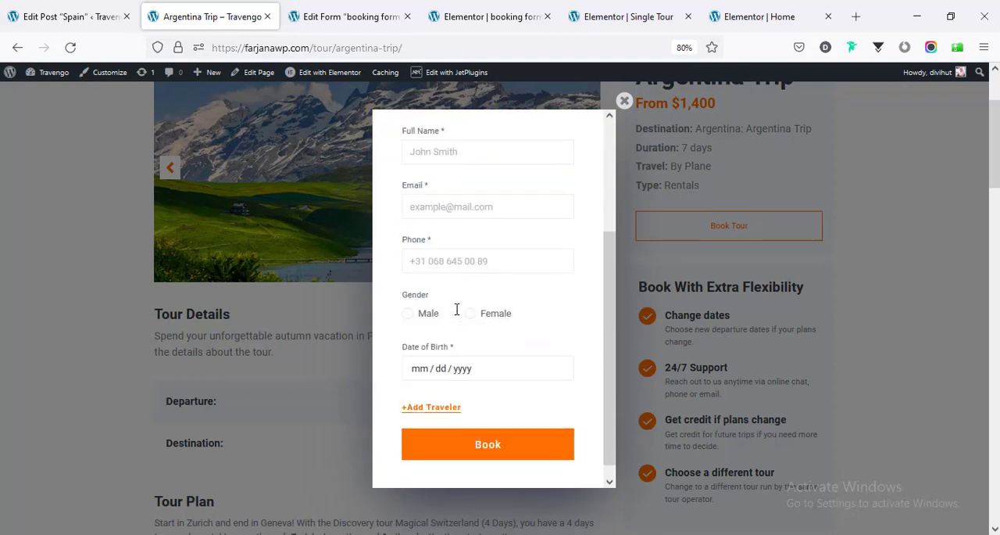
{"action": "scroll", "coordinate": [457, 309], "scroll_direction": "up", "scroll_amount": 3}
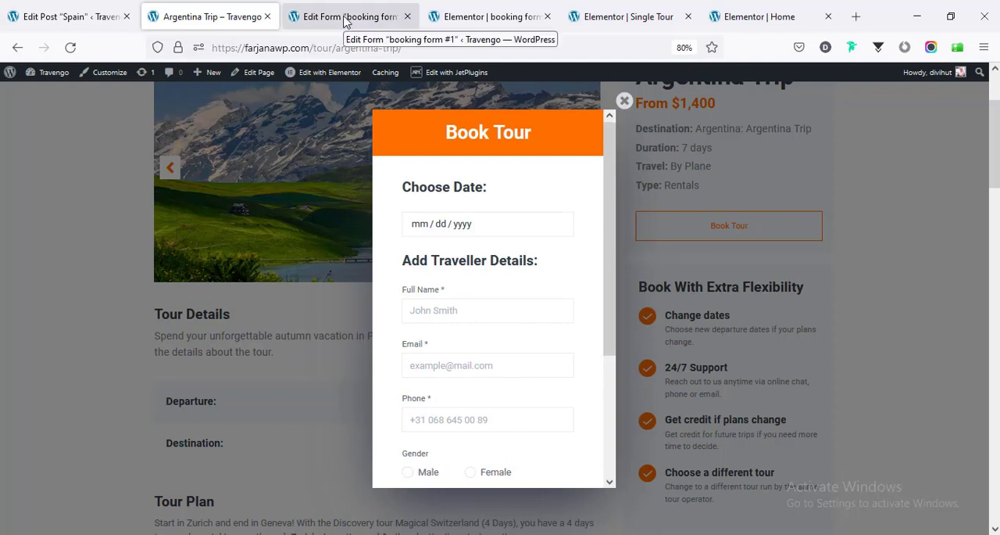
- Inspect the general and advanced settings of the Choose Date heading field in booking form #1
{"action": "left_click", "coordinate": [318, 10]}
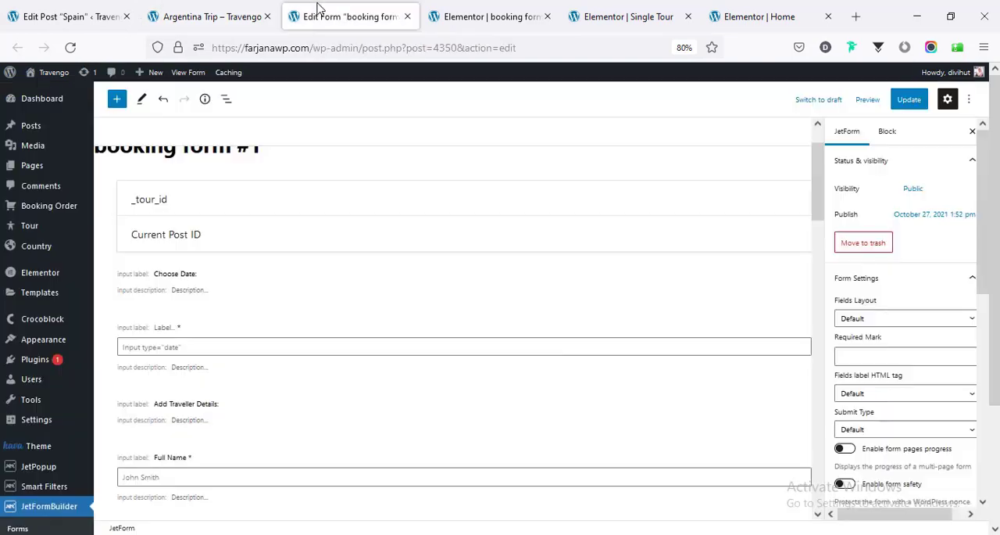
{"action": "left_click", "coordinate": [214, 290]}
{"action": "left_click", "coordinate": [211, 289]}
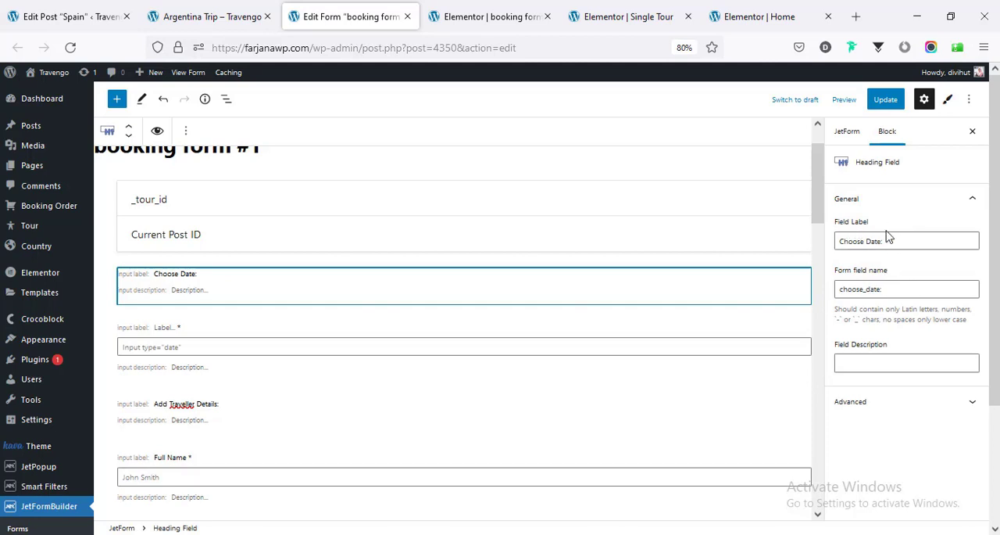
{"action": "triple_click", "coordinate": [881, 243]}
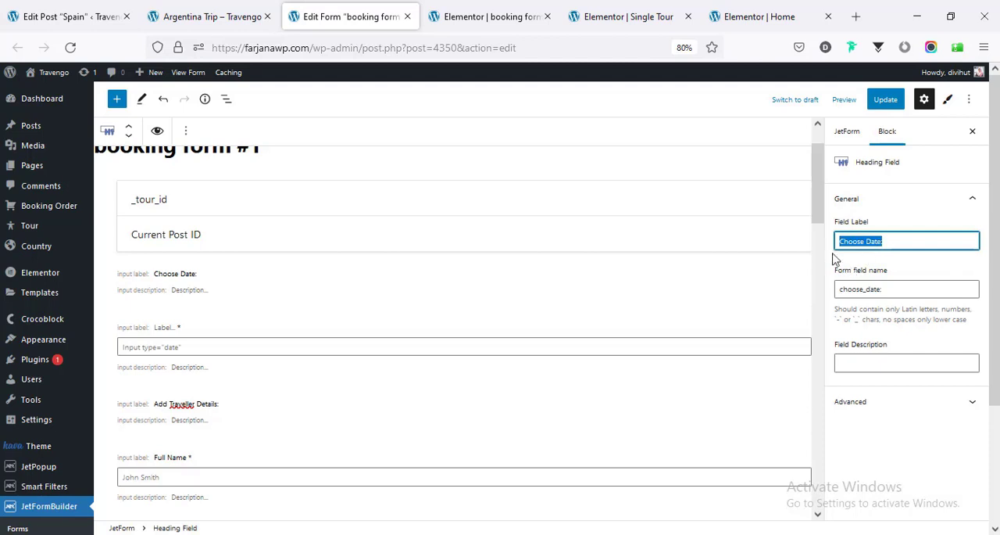
{"action": "triple_click", "coordinate": [891, 289]}
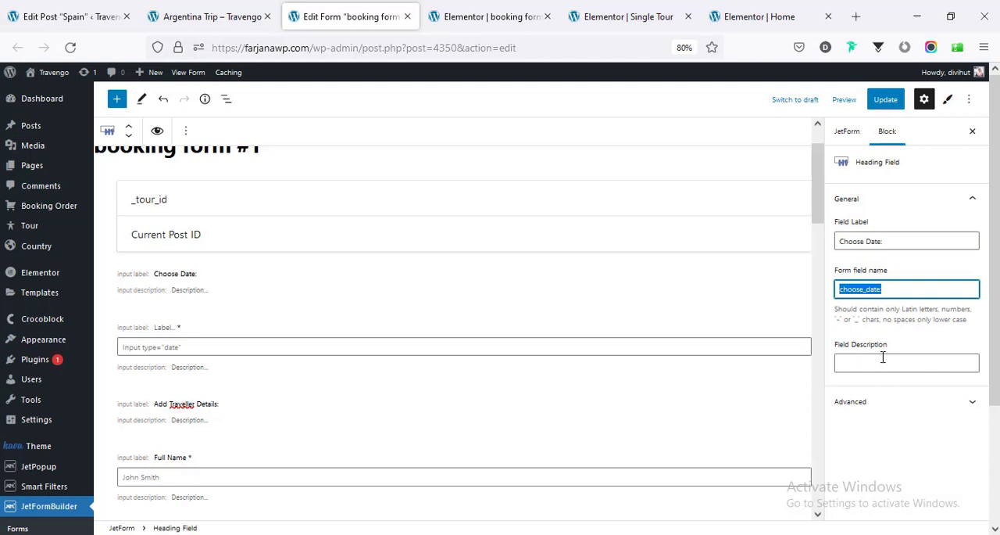
{"action": "left_click", "coordinate": [862, 403]}
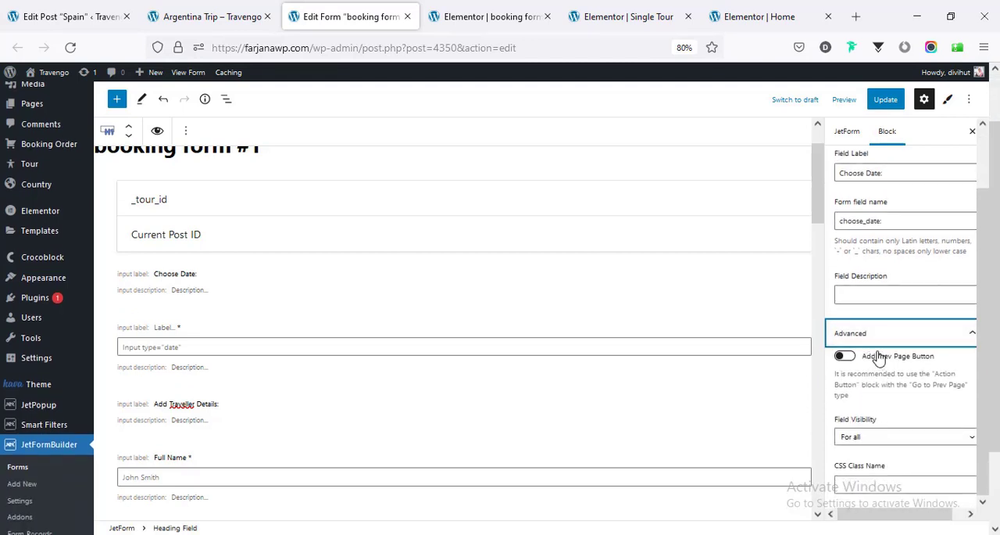
{"action": "scroll", "coordinate": [883, 436], "scroll_direction": "down", "scroll_amount": 3}
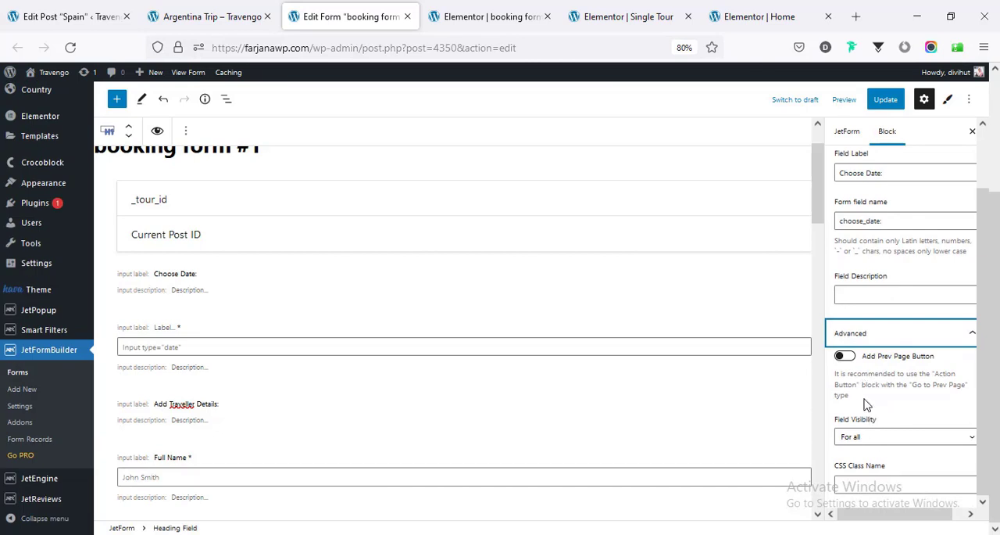
- Inspect the settings of the travel_date field and view the traveller fields below it in booking form #1
{"action": "scroll", "coordinate": [257, 317], "scroll_direction": "down", "scroll_amount": 1}
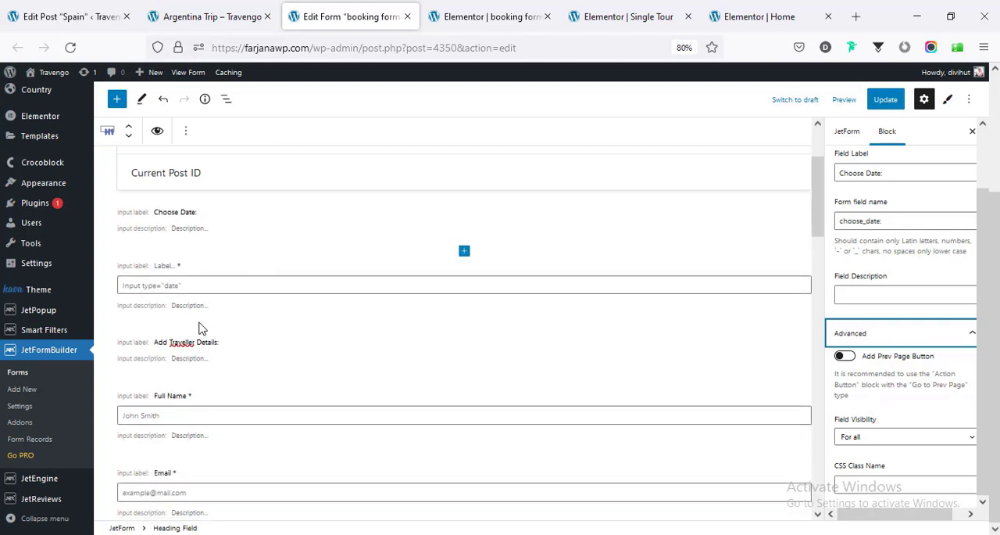
{"action": "left_click", "coordinate": [202, 303]}
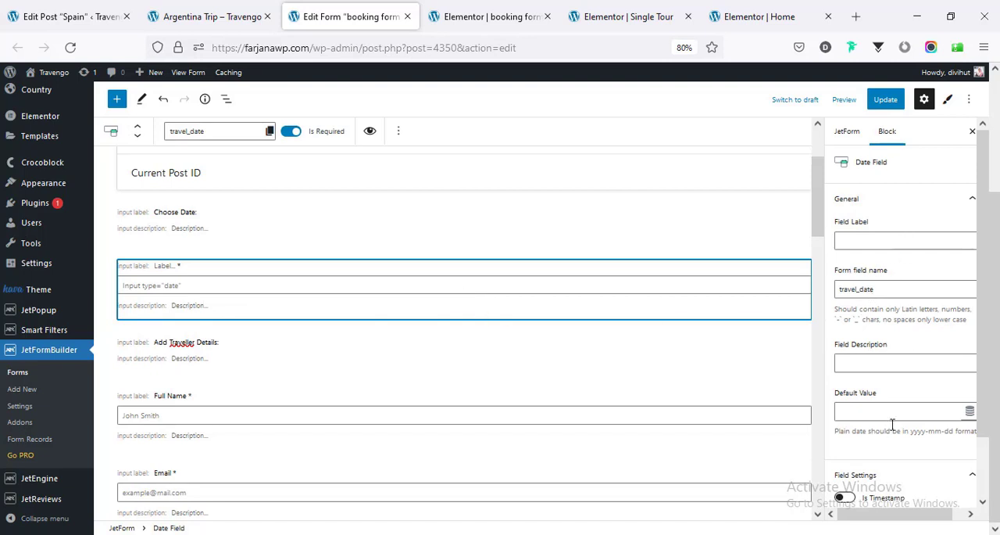
{"action": "scroll", "coordinate": [884, 429], "scroll_direction": "down", "scroll_amount": 2}
{"action": "scroll", "coordinate": [409, 342], "scroll_direction": "down", "scroll_amount": 6}
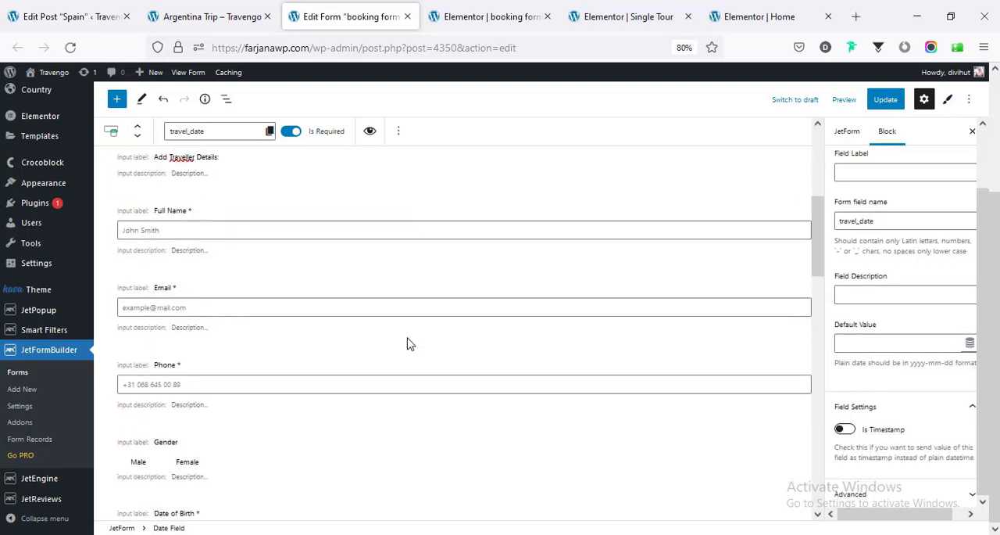
{"action": "left_click", "coordinate": [234, 278]}
- Add another traveler in the live Book Tour popup and review the New Traveler fields
{"action": "left_click", "coordinate": [241, 15]}
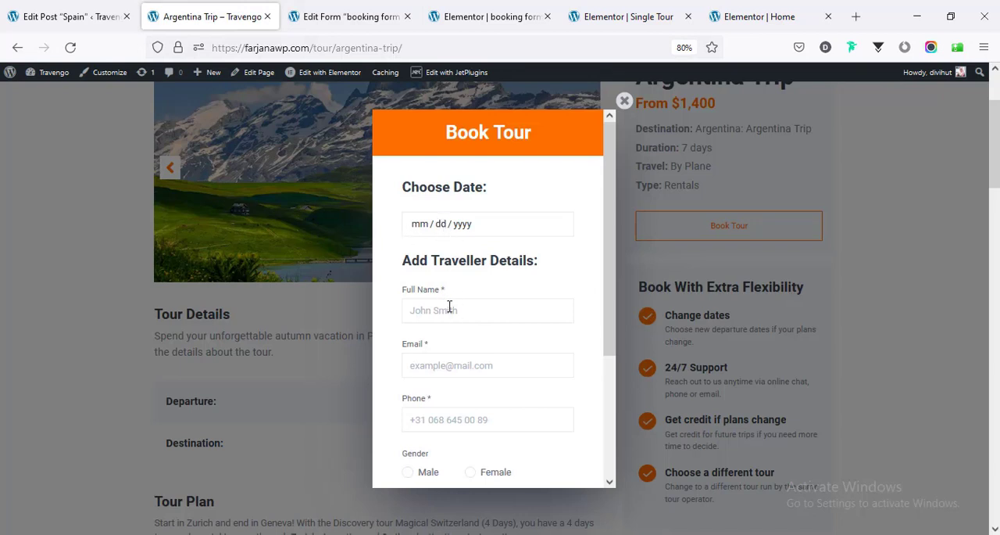
{"action": "scroll", "coordinate": [455, 315], "scroll_direction": "down", "scroll_amount": 3}
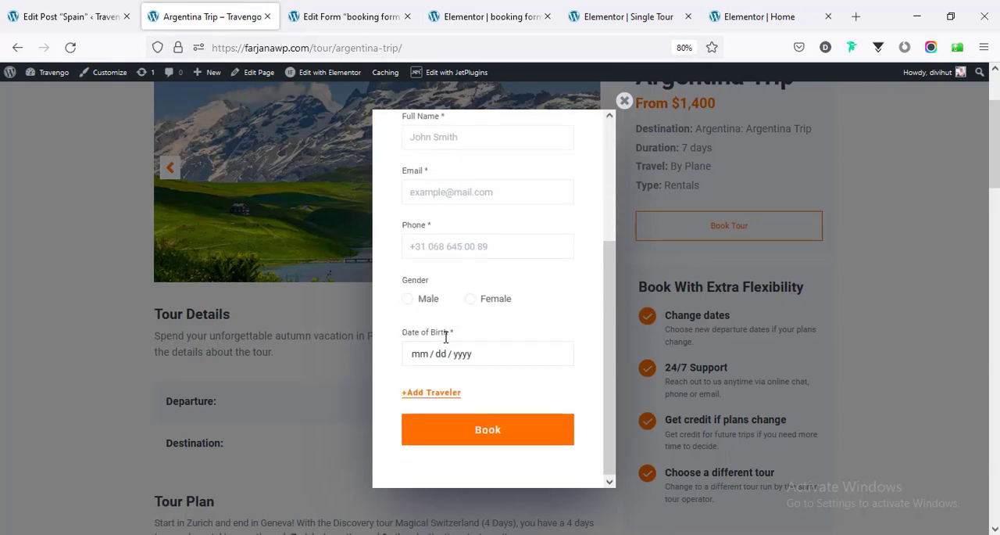
{"action": "scroll", "coordinate": [437, 359], "scroll_direction": "down", "scroll_amount": 2}
{"action": "left_click", "coordinate": [424, 397]}
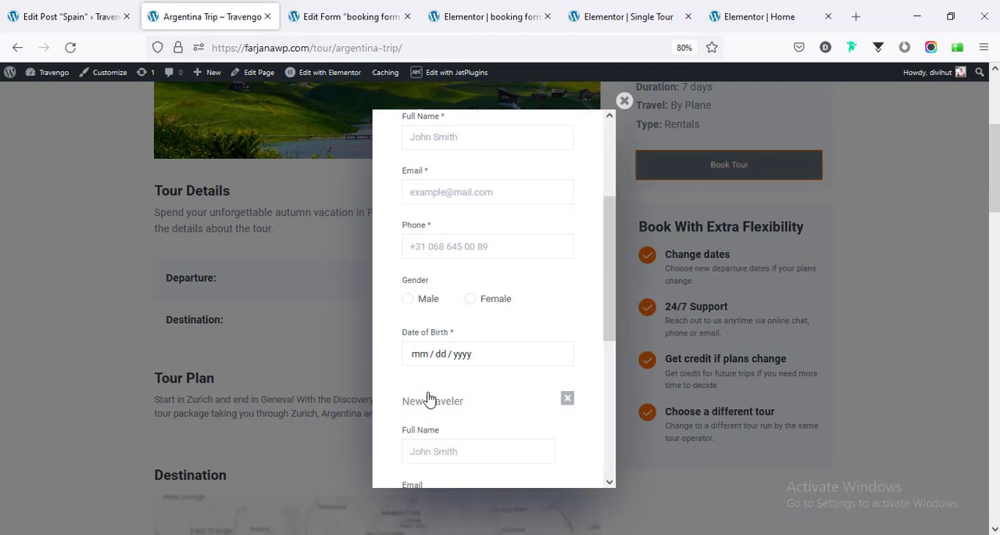
{"action": "scroll", "coordinate": [443, 375], "scroll_direction": "down", "scroll_amount": 2}
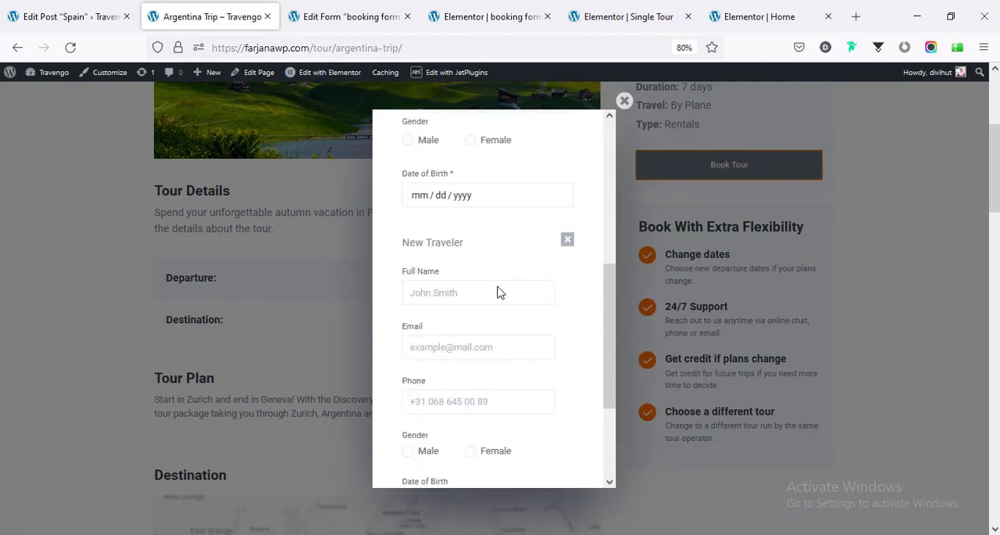
{"action": "scroll", "coordinate": [468, 203], "scroll_direction": "down", "scroll_amount": 2}
- Inspect the settings of the _info repeater field that holds the extra traveler fields in booking form #1
{"action": "left_click", "coordinate": [339, 24]}
{"action": "left_click", "coordinate": [197, 281]}
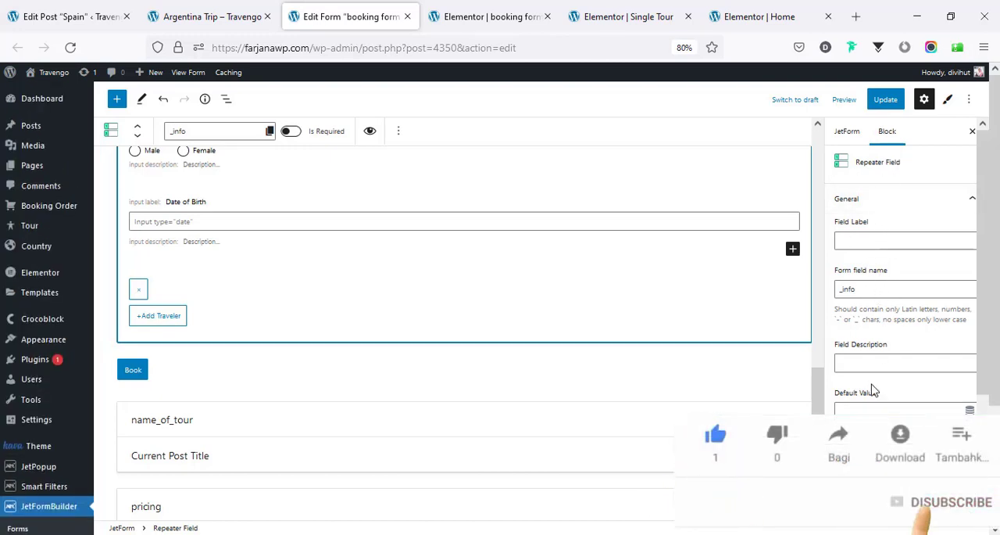
{"action": "scroll", "coordinate": [889, 402], "scroll_direction": "down", "scroll_amount": 3}
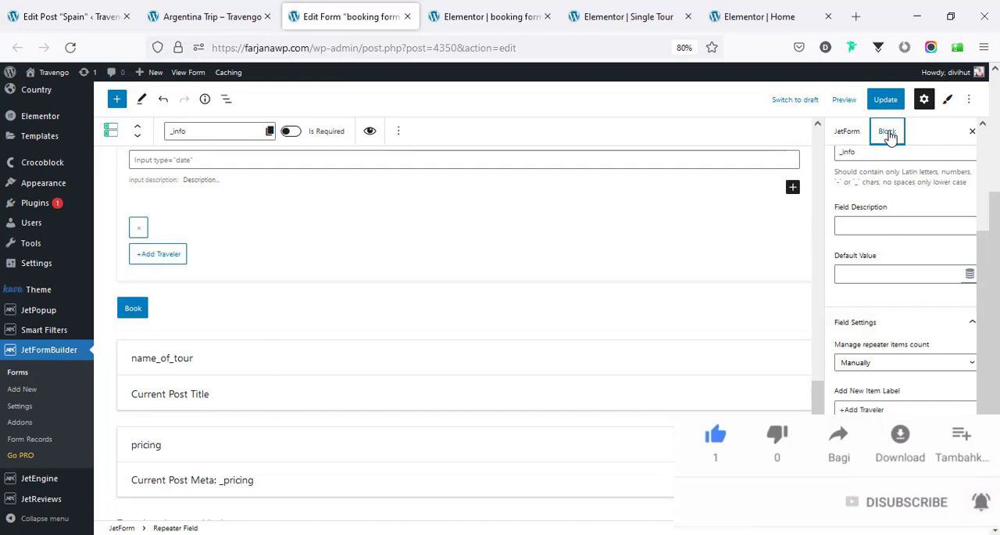
- Review booking form #1's form-level settings, from Status & visibility through Post Submit Actions
{"action": "left_click", "coordinate": [851, 132]}
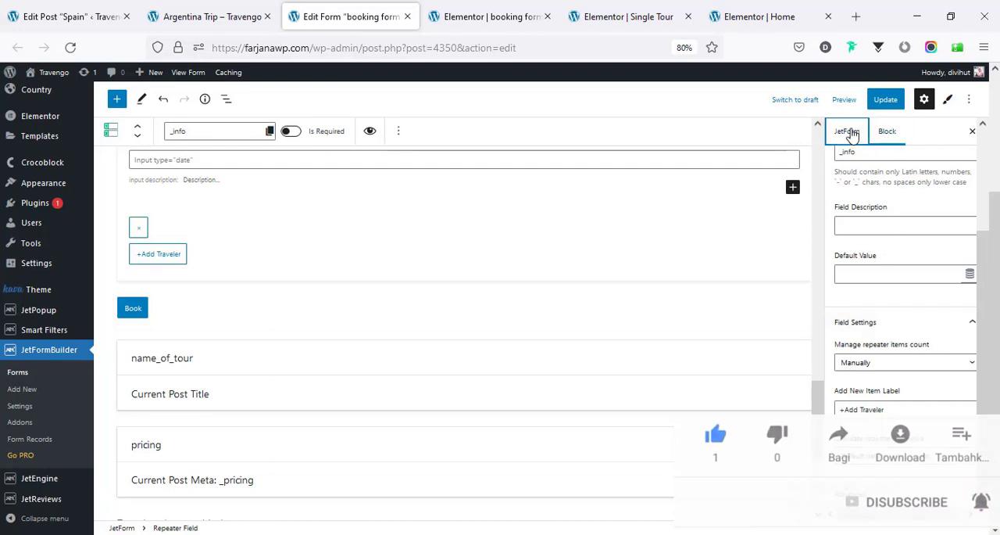
{"action": "left_click", "coordinate": [851, 132]}
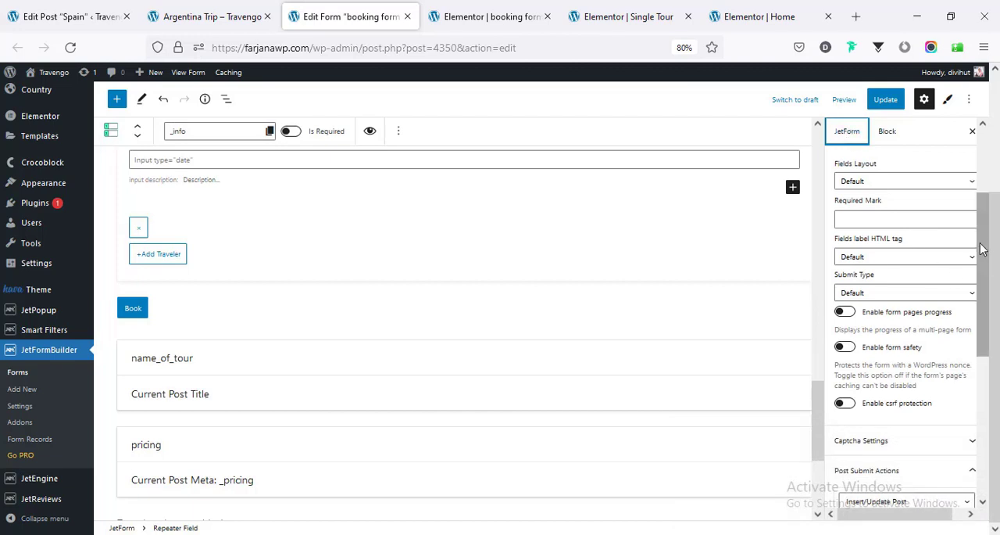
{"action": "scroll", "coordinate": [983, 248], "scroll_direction": "up", "scroll_amount": 4}
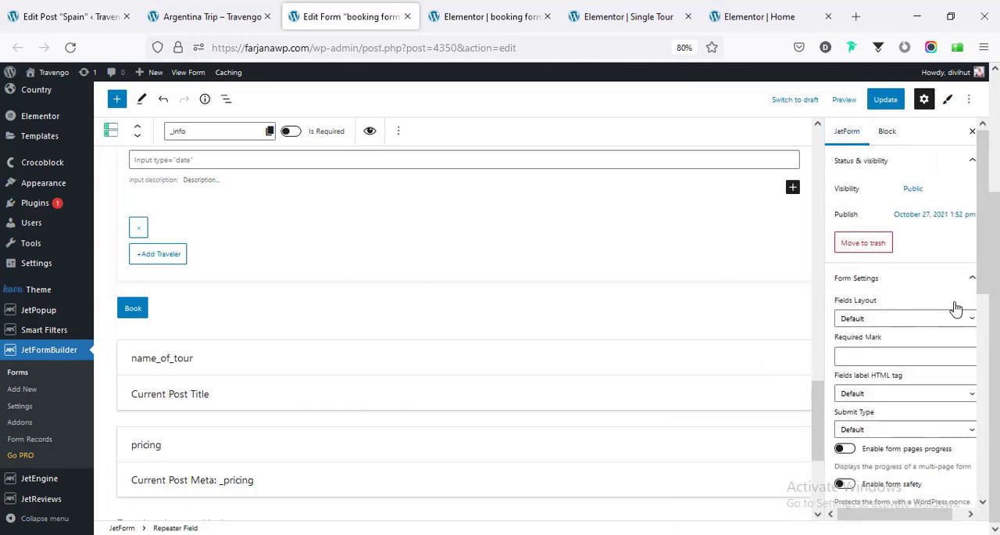
{"action": "scroll", "coordinate": [949, 318], "scroll_direction": "down", "scroll_amount": 5}
{"action": "scroll", "coordinate": [948, 318], "scroll_direction": "down", "scroll_amount": 2}
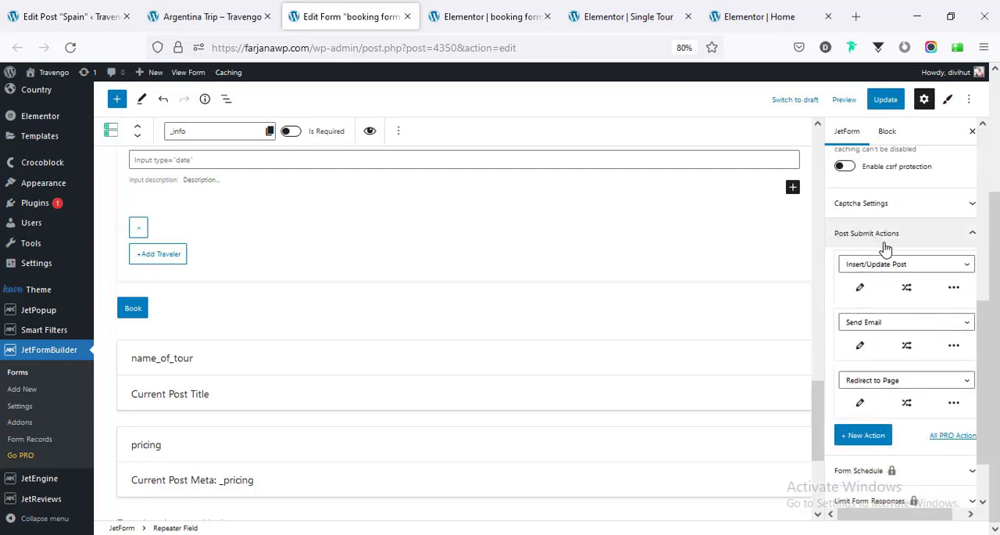
- Check the live booking popup, view the form's Insert/Update Post action settings, and close them without changes
{"action": "left_click", "coordinate": [248, 9]}
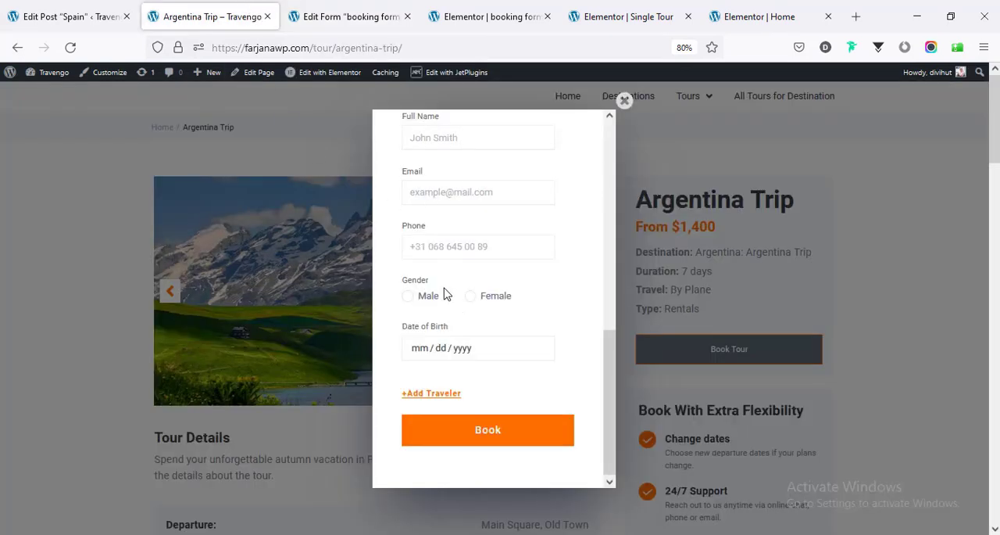
{"action": "left_click", "coordinate": [342, 15]}
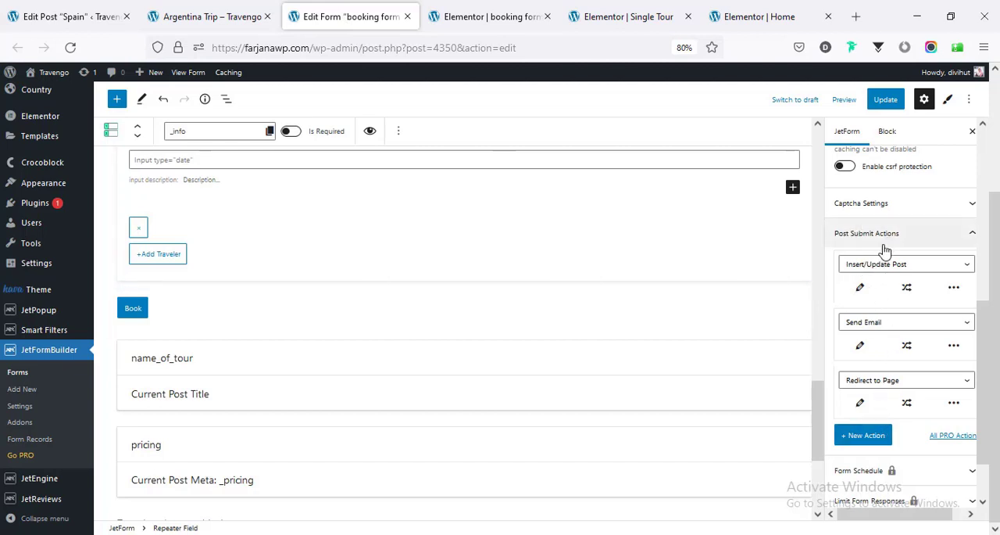
{"action": "left_click", "coordinate": [860, 290]}
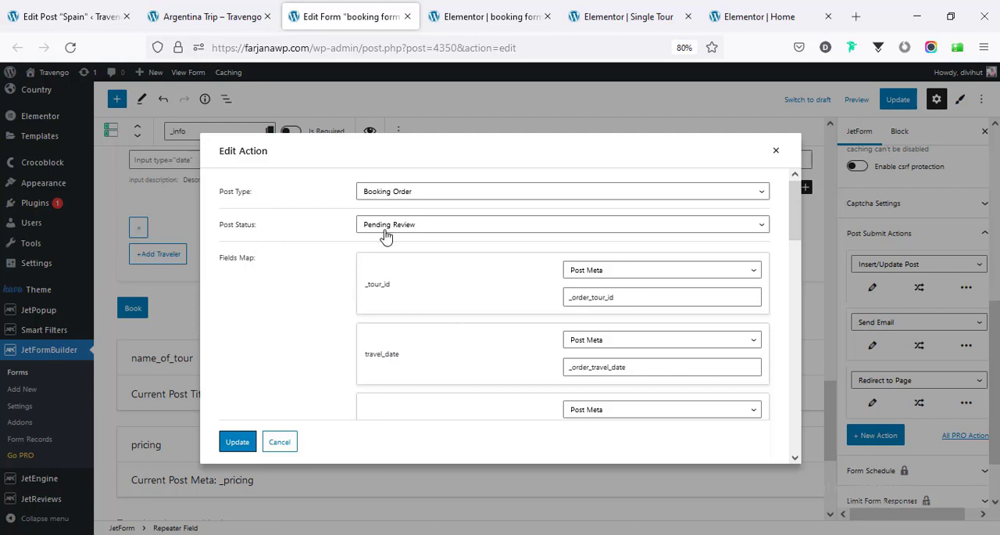
{"action": "left_click", "coordinate": [775, 151]}
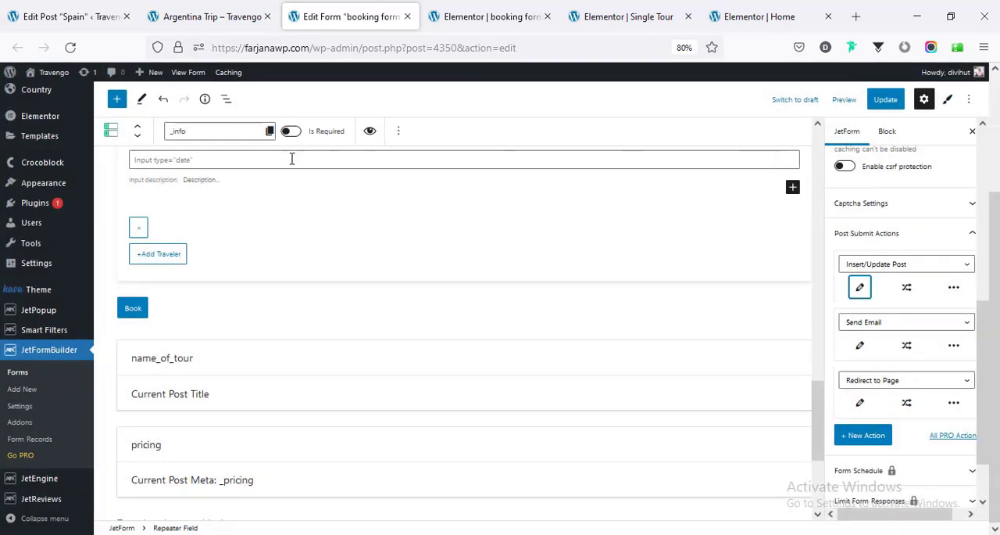
- Inspect the Send Email action's recipient and sender settings, compare them with the live booking popup, and close them without changes
{"action": "left_click", "coordinate": [862, 348]}
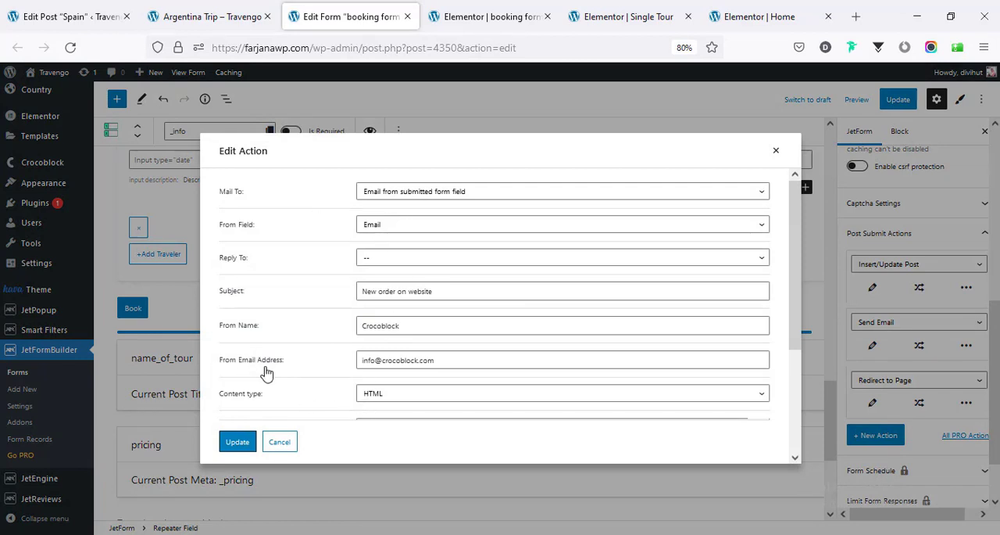
{"action": "triple_click", "coordinate": [401, 360]}
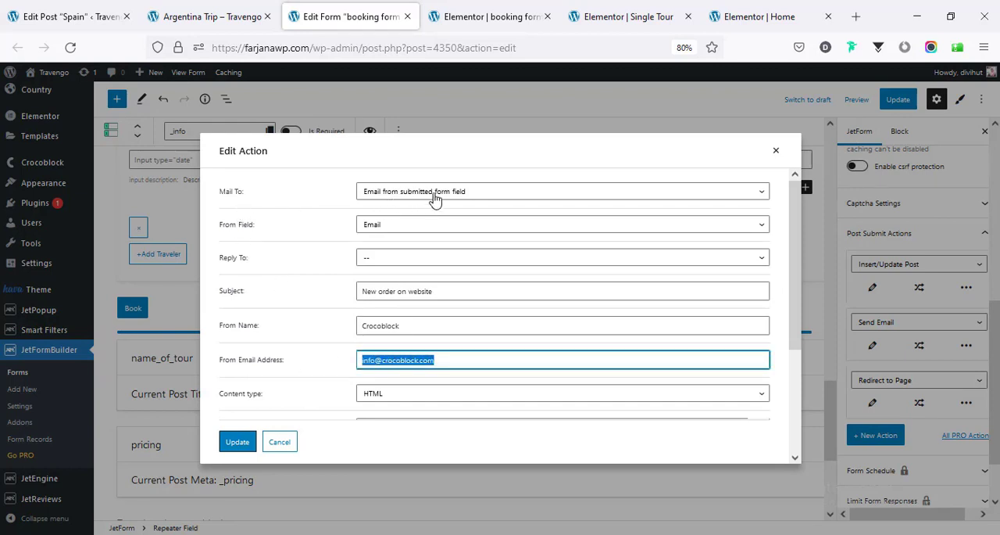
{"action": "left_click", "coordinate": [239, 19]}
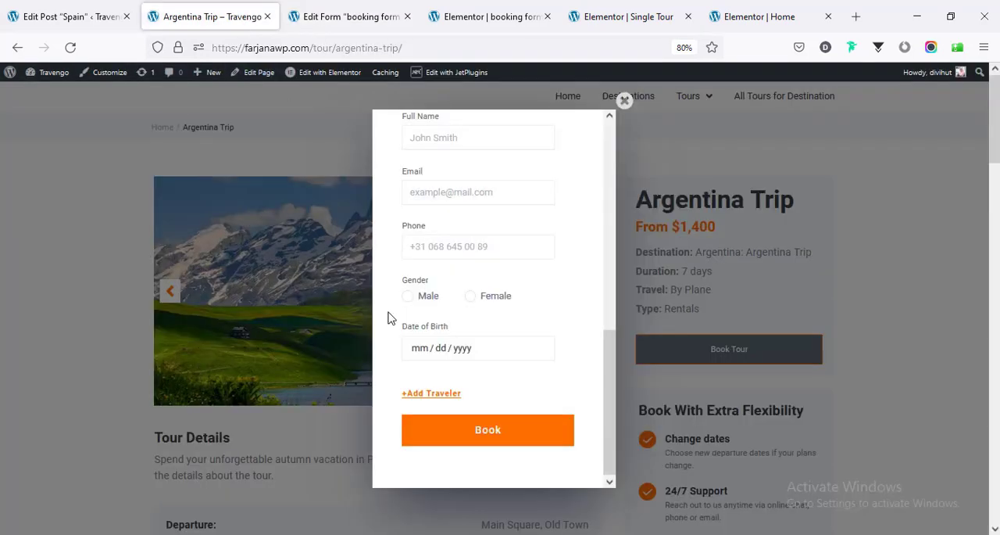
{"action": "scroll", "coordinate": [437, 369], "scroll_direction": "down", "scroll_amount": 2}
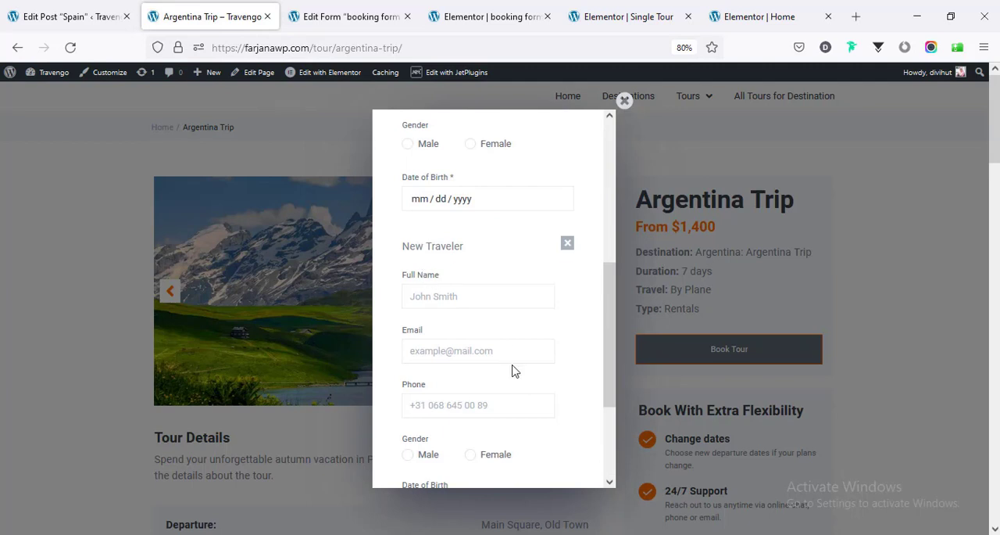
{"action": "left_click", "coordinate": [354, 9]}
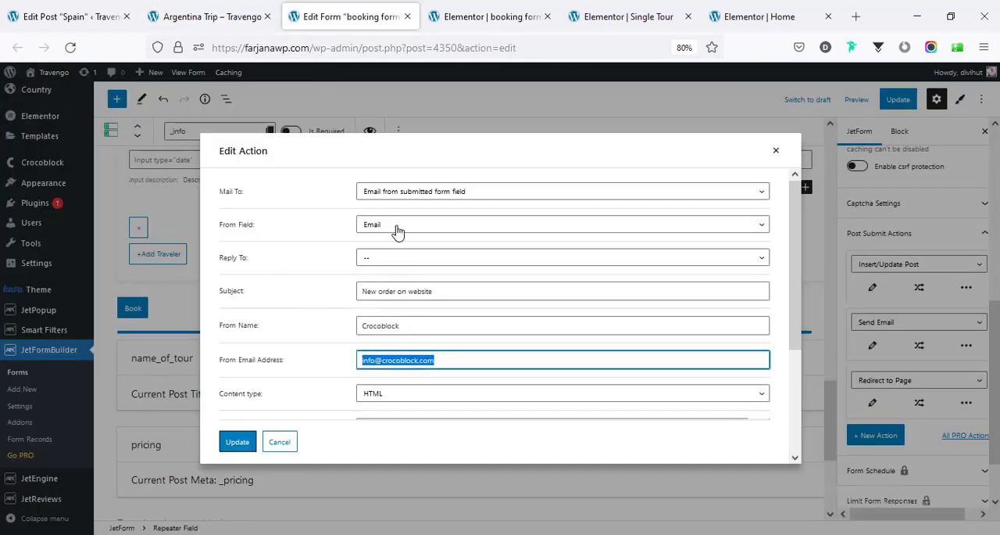
{"action": "left_click", "coordinate": [386, 194]}
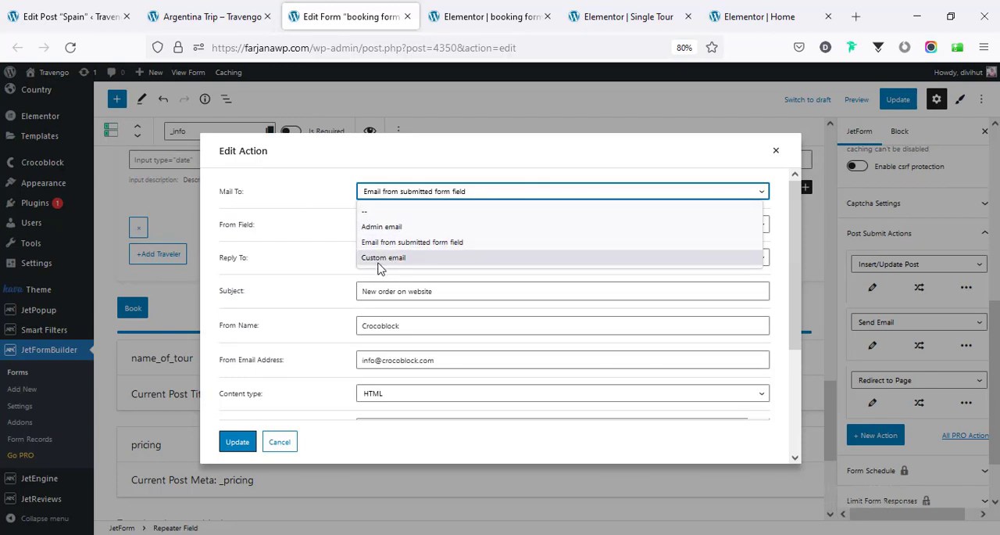
{"action": "left_click", "coordinate": [396, 177]}
{"action": "left_click", "coordinate": [279, 441]}
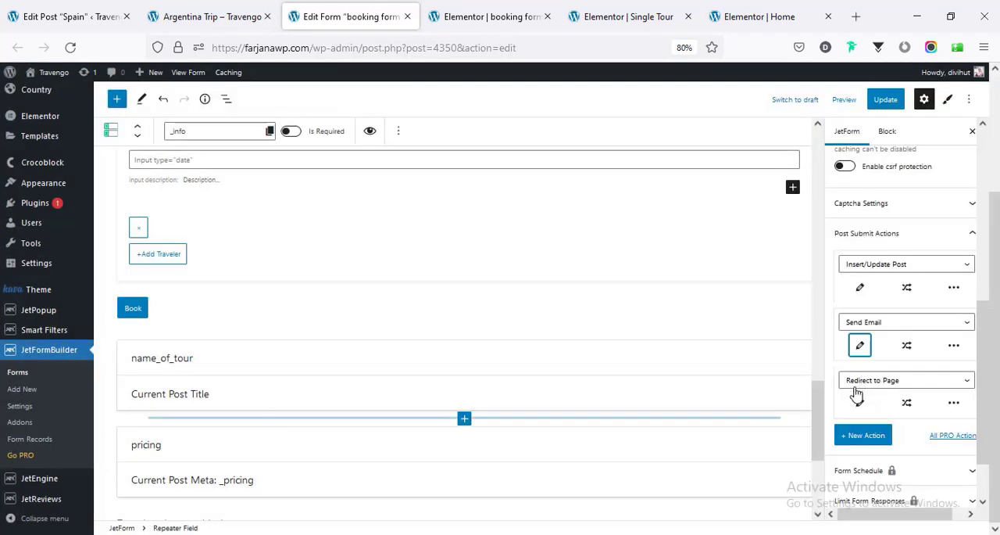
- Inspect the Redirect to Page action's settings for the Thank You Page redirect and its query arguments, checking the live booking popup too
{"action": "left_click", "coordinate": [858, 407]}
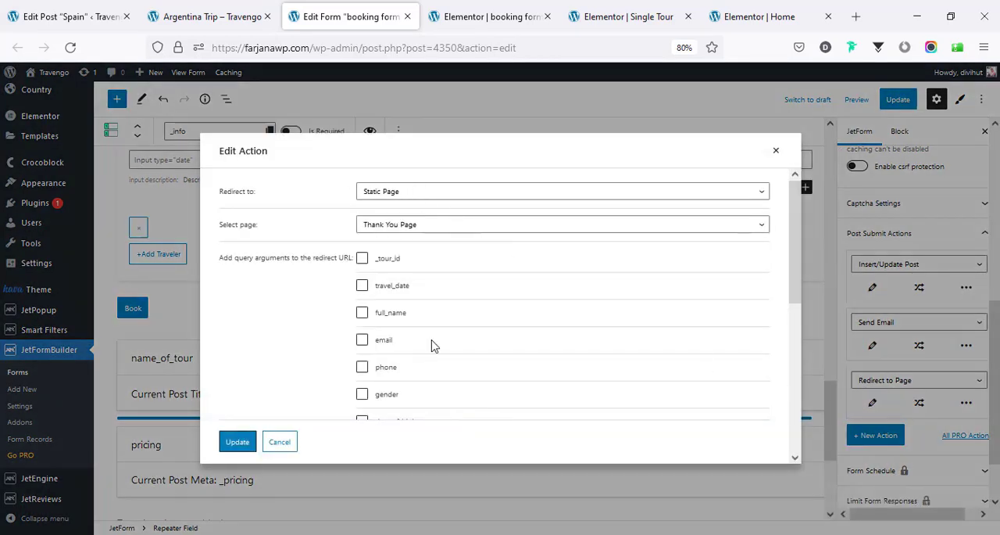
{"action": "scroll", "coordinate": [425, 332], "scroll_direction": "down", "scroll_amount": 3}
{"action": "scroll", "coordinate": [421, 325], "scroll_direction": "down", "scroll_amount": 3}
{"action": "scroll", "coordinate": [418, 324], "scroll_direction": "up", "scroll_amount": 6}
{"action": "left_click", "coordinate": [226, 16]}
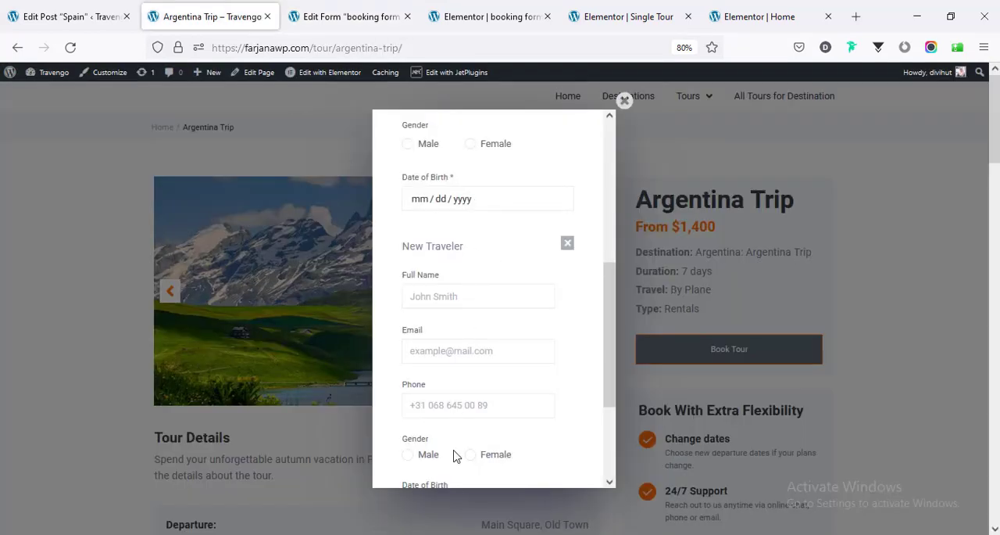
{"action": "left_click", "coordinate": [344, 16]}
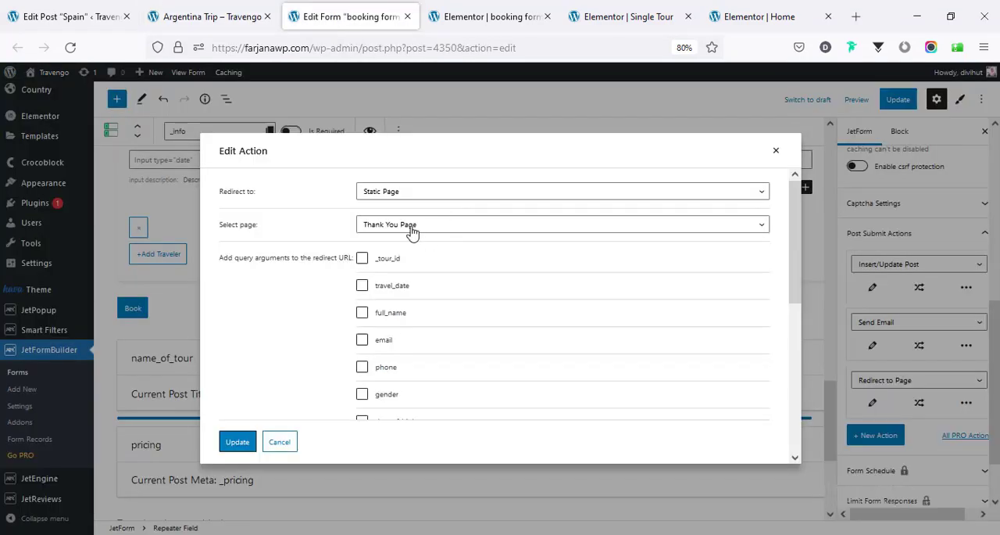
- Complete the live Book Tour form with travel date 2022-08-29, the traveler's contact details, date of birth and gender Female, and submit the booking
{"action": "left_click", "coordinate": [212, 16]}
{"action": "scroll", "coordinate": [512, 279], "scroll_direction": "up", "scroll_amount": 5}
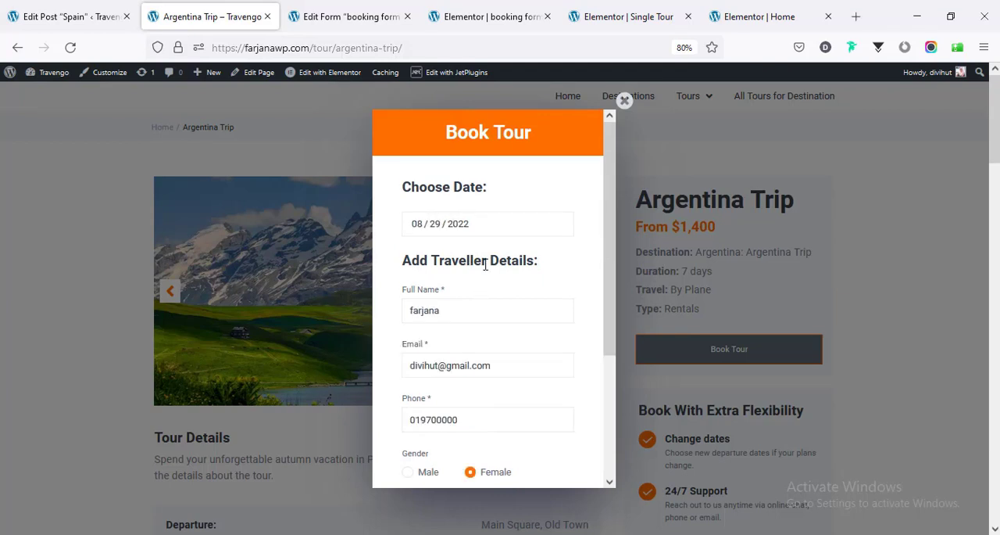
{"action": "scroll", "coordinate": [484, 270], "scroll_direction": "down", "scroll_amount": 3}
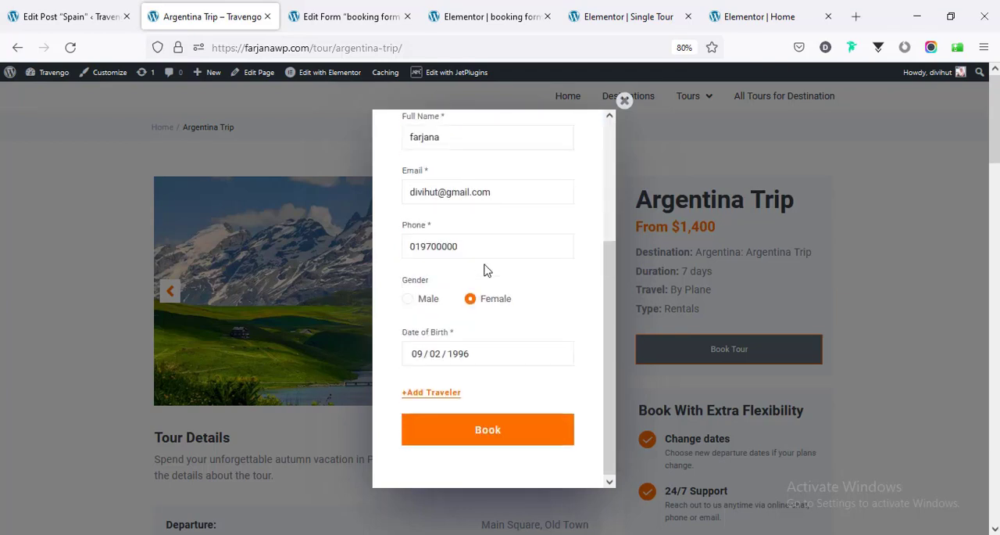
{"action": "left_click", "coordinate": [509, 435]}
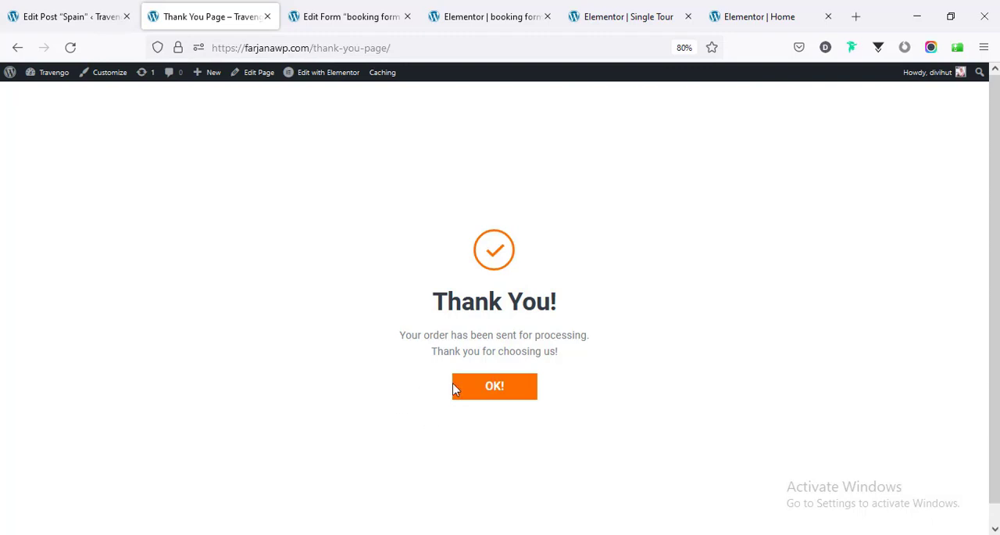
- Open the new Argentina Trip order in the Booking Order list and review its saved fields, from Tour Name to Selected Tour
{"action": "left_click", "coordinate": [92, 7]}
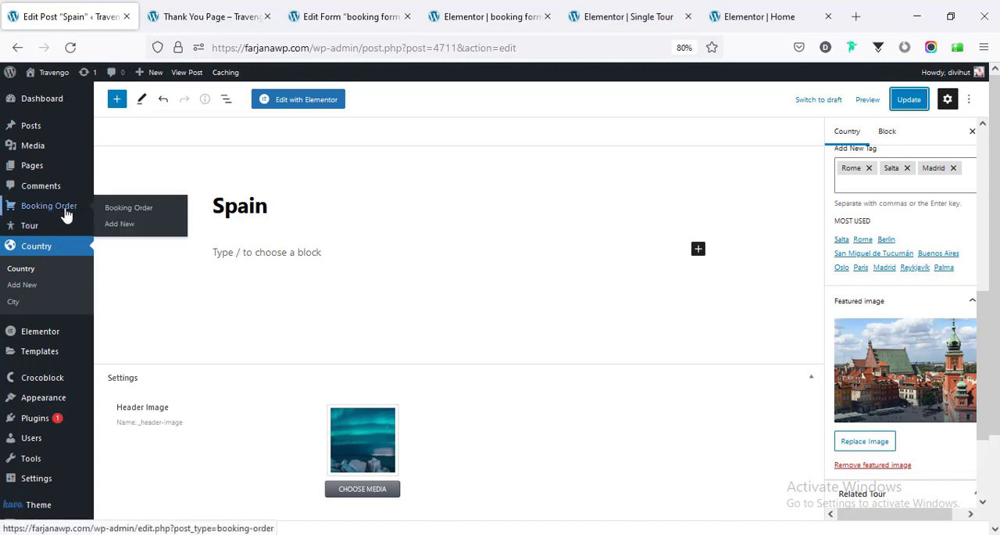
{"action": "left_click", "coordinate": [62, 207]}
{"action": "scroll", "coordinate": [286, 268], "scroll_direction": "down", "scroll_amount": 1}
{"action": "mouse_move", "coordinate": [163, 369]}
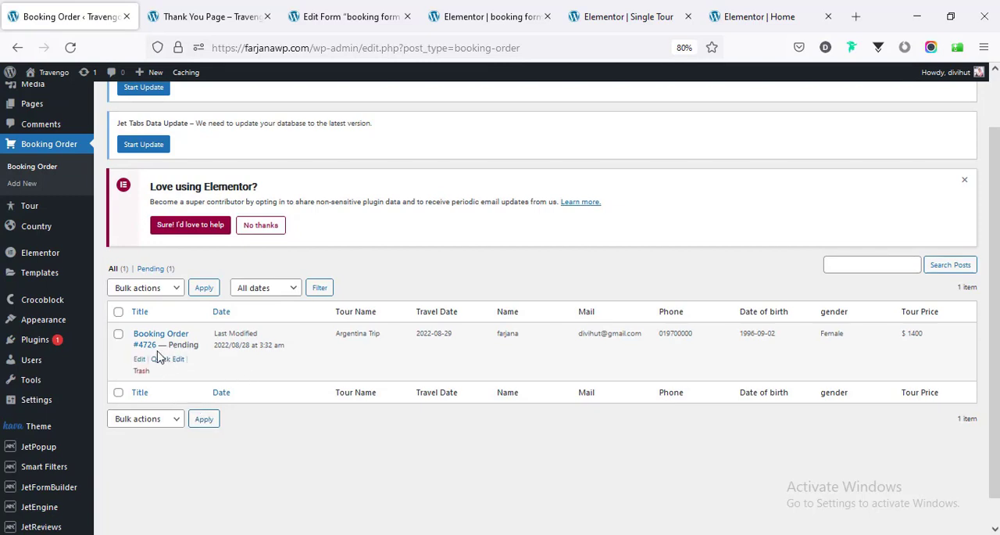
{"action": "left_click", "coordinate": [146, 341]}
{"action": "scroll", "coordinate": [315, 354], "scroll_direction": "down", "scroll_amount": 2}
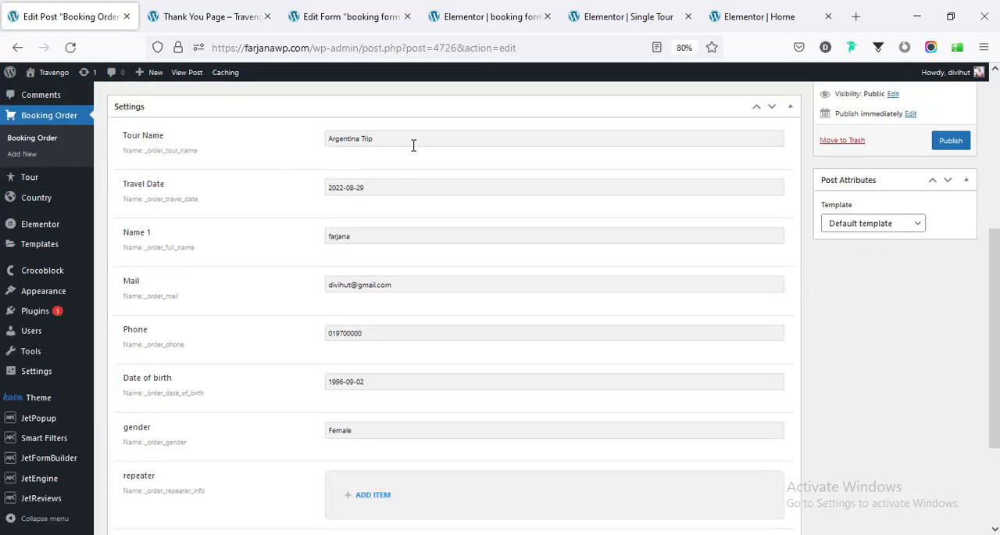
{"action": "scroll", "coordinate": [457, 398], "scroll_direction": "down", "scroll_amount": 3}
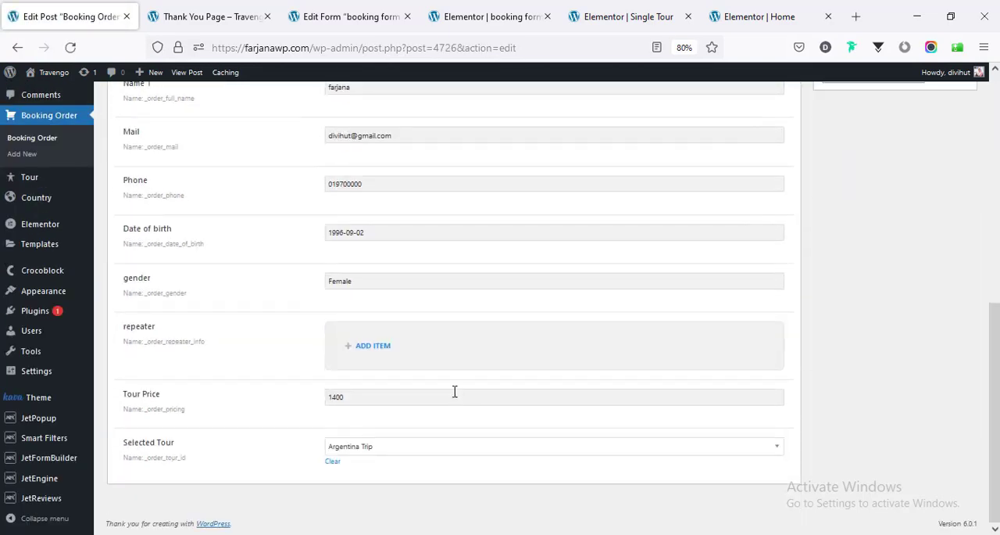
{"action": "scroll", "coordinate": [475, 382], "scroll_direction": "up", "scroll_amount": 5}
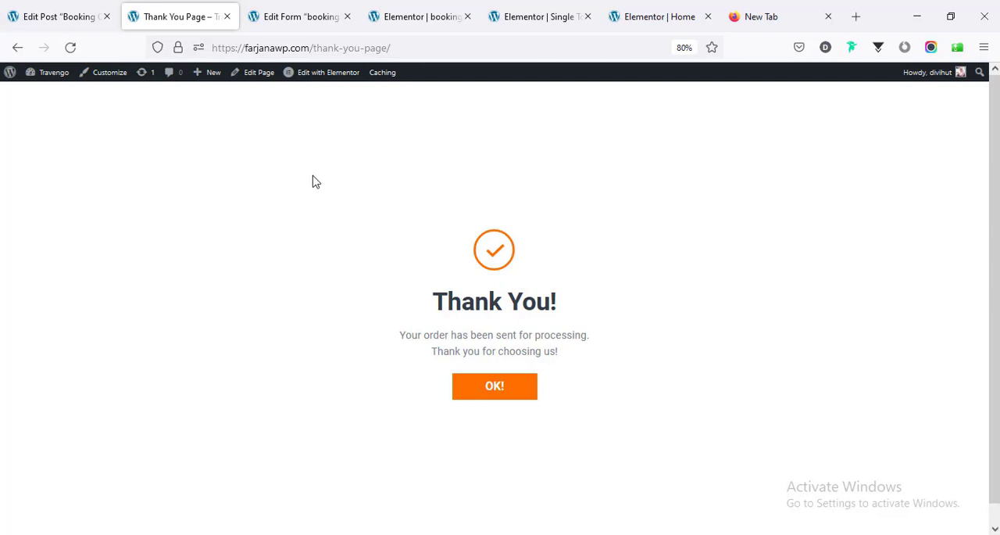
- Switch to Gmail, compare with the saved booking order, and open the "New order on website" email from Crocoblock
{"action": "left_click", "coordinate": [464, 41]}
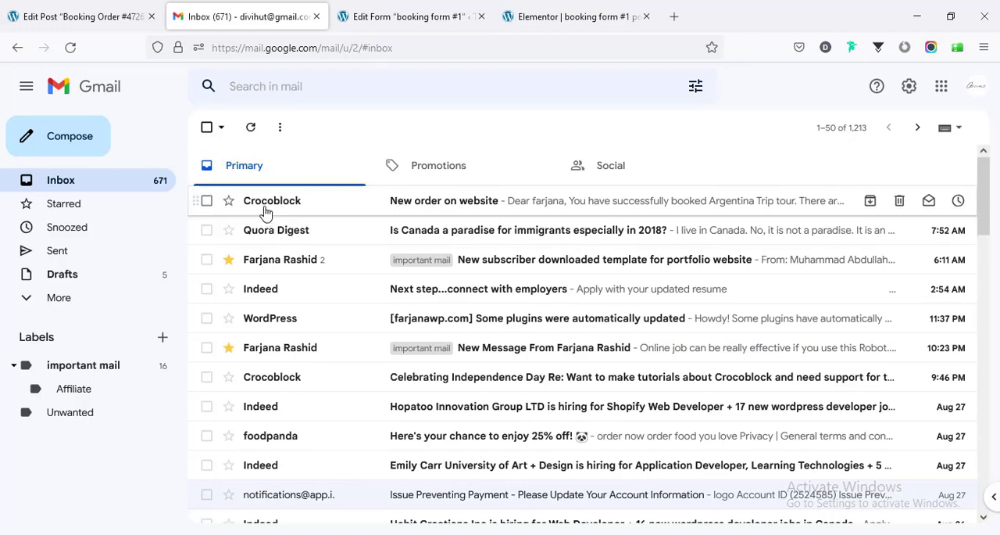
{"action": "left_click", "coordinate": [125, 16]}
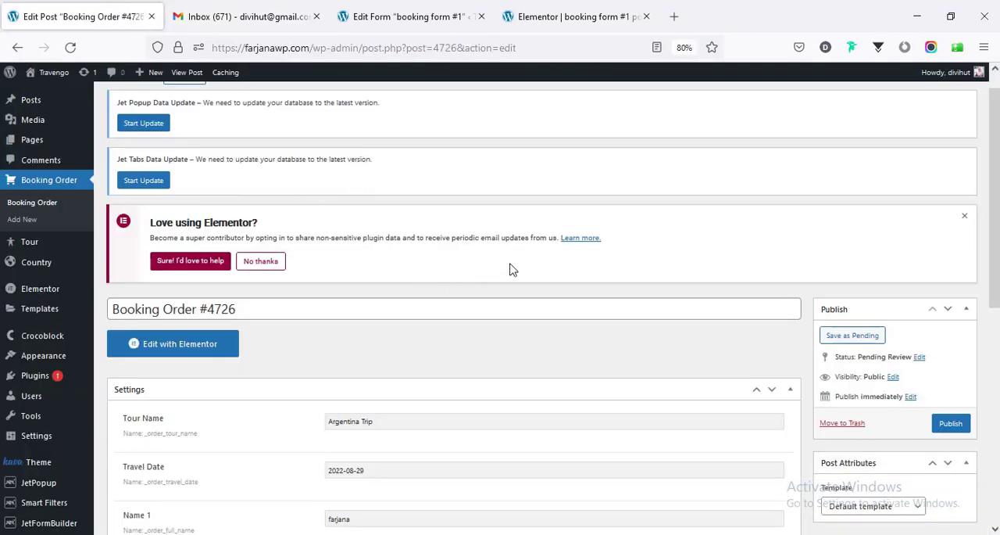
{"action": "scroll", "coordinate": [512, 269], "scroll_direction": "down", "scroll_amount": 3}
{"action": "left_click", "coordinate": [242, 16]}
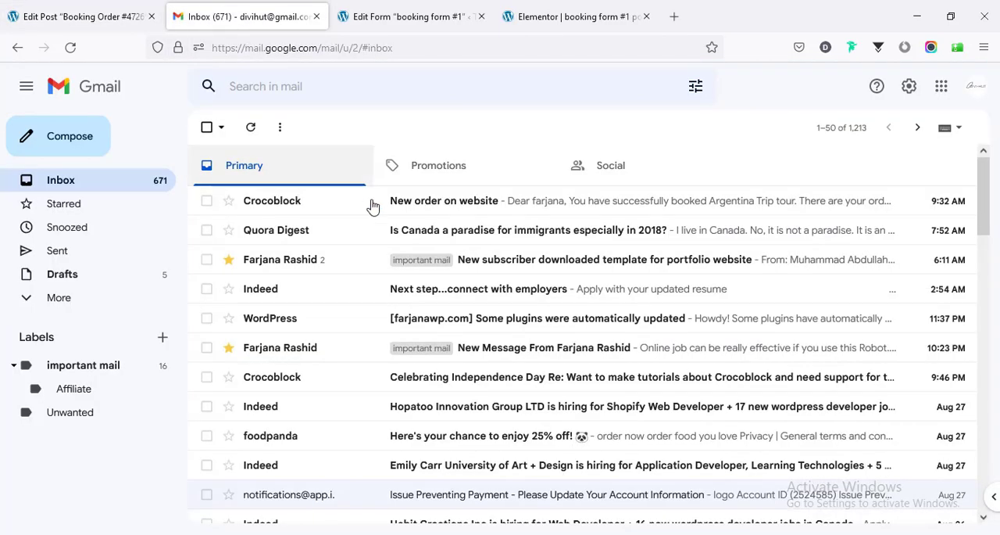
{"action": "left_click", "coordinate": [417, 205]}
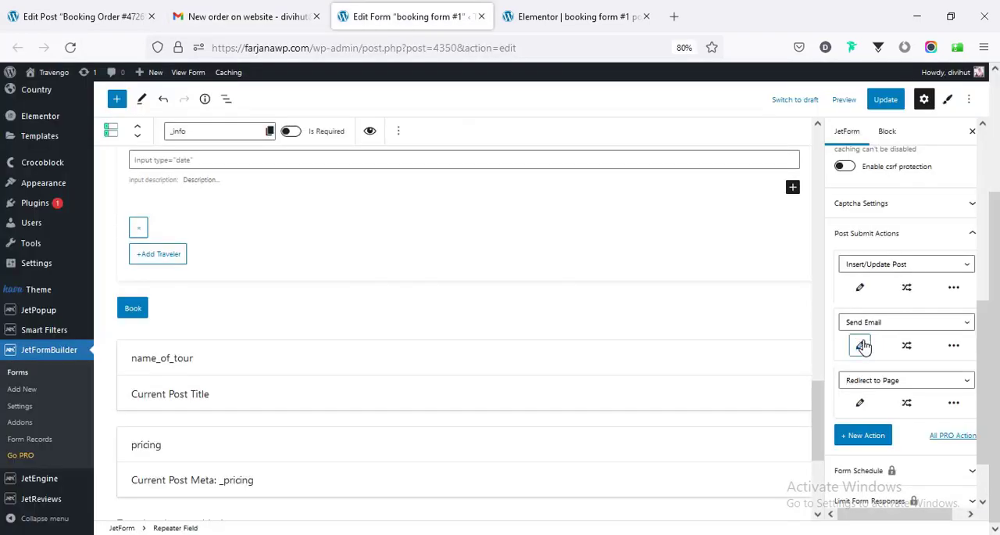
- Review the message content template in booking form #1's Send Email action and close the action without changes
{"action": "left_click", "coordinate": [861, 346]}
{"action": "scroll", "coordinate": [443, 332], "scroll_direction": "down", "scroll_amount": 5}
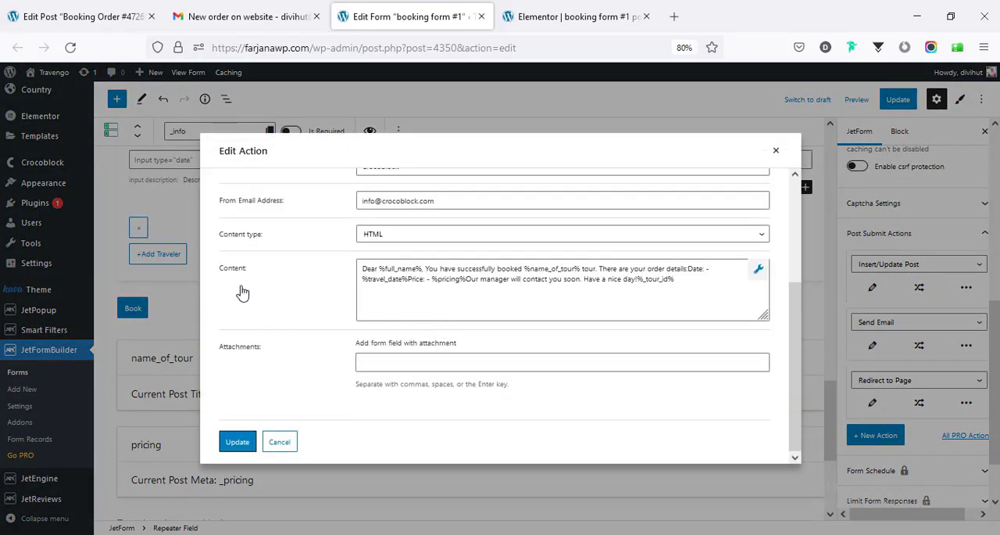
{"action": "left_click", "coordinate": [520, 280]}
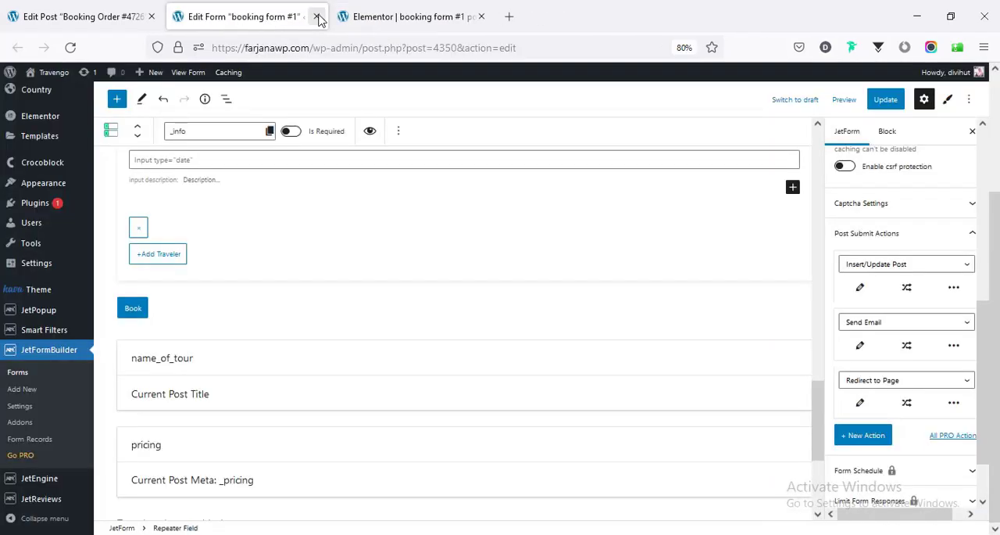
{"action": "left_click", "coordinate": [88, 11]}
- Examine the booking form #1 popup in Elementor, from the Book Tour heading down to the submission messages
{"action": "left_click", "coordinate": [381, 28]}
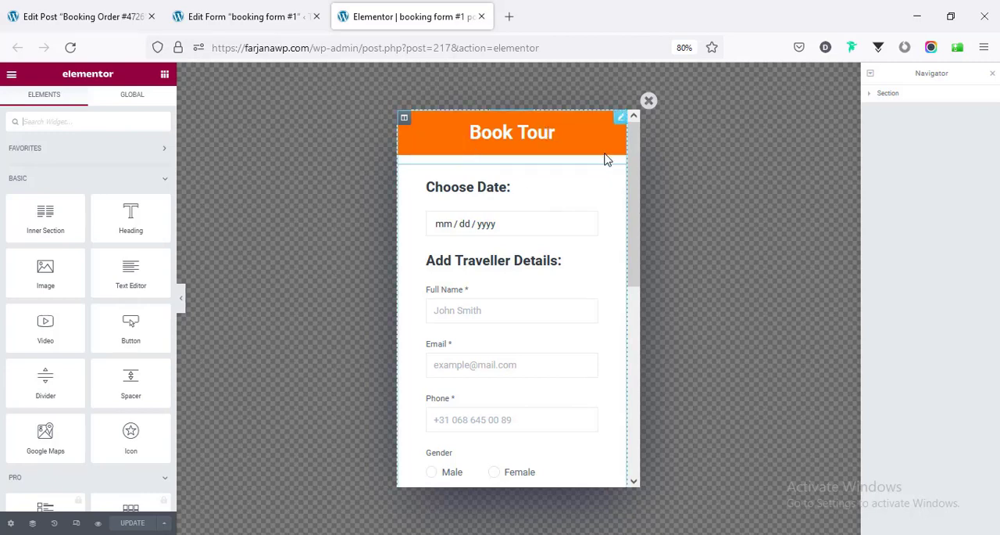
{"action": "left_click_drag", "start_coordinate": [631, 172], "coordinate": [648, 402]}
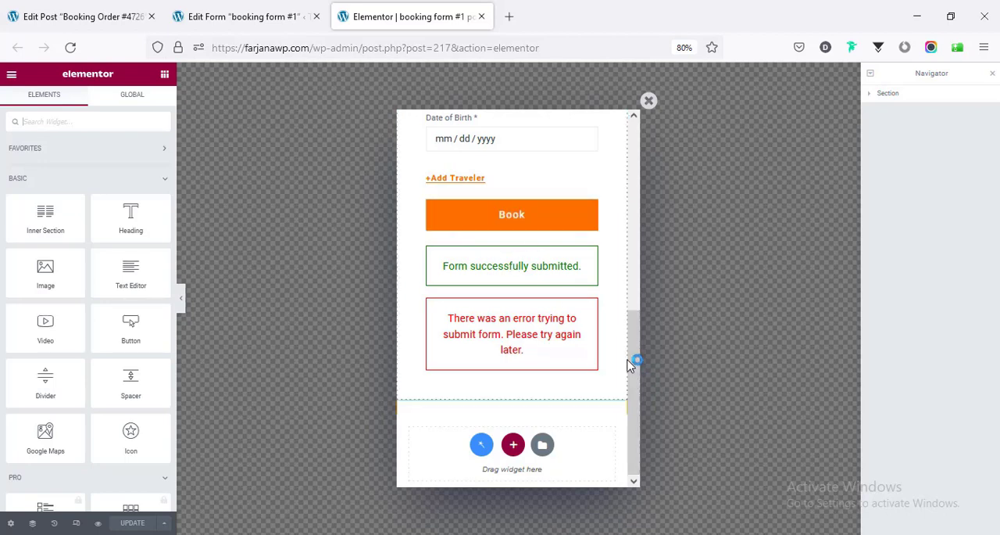
{"action": "left_click_drag", "start_coordinate": [634, 359], "coordinate": [625, 143]}
- Visit the live Travengo homepage, leaving the booking form editor without saving
{"action": "left_click", "coordinate": [254, 24]}
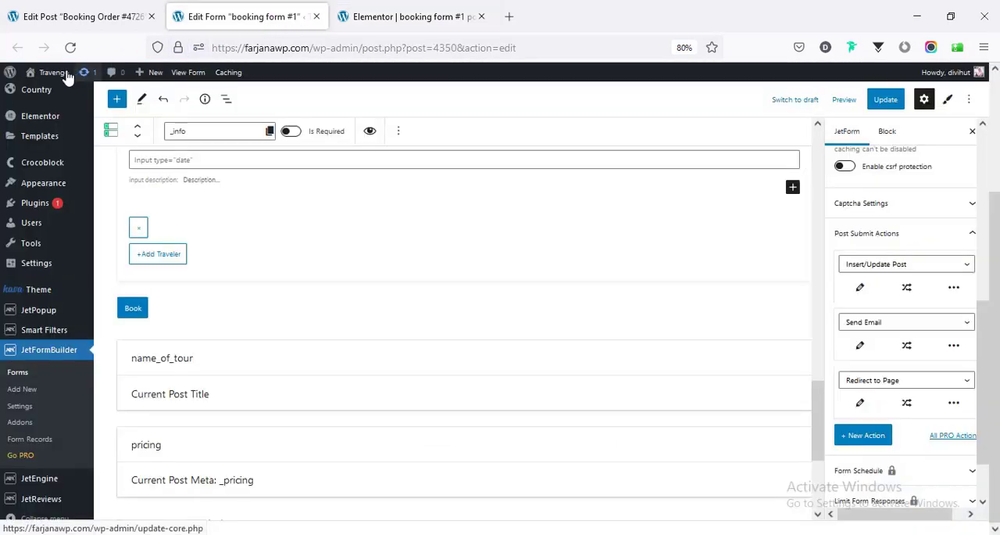
{"action": "mouse_move", "coordinate": [64, 77]}
{"action": "left_click", "coordinate": [69, 93]}
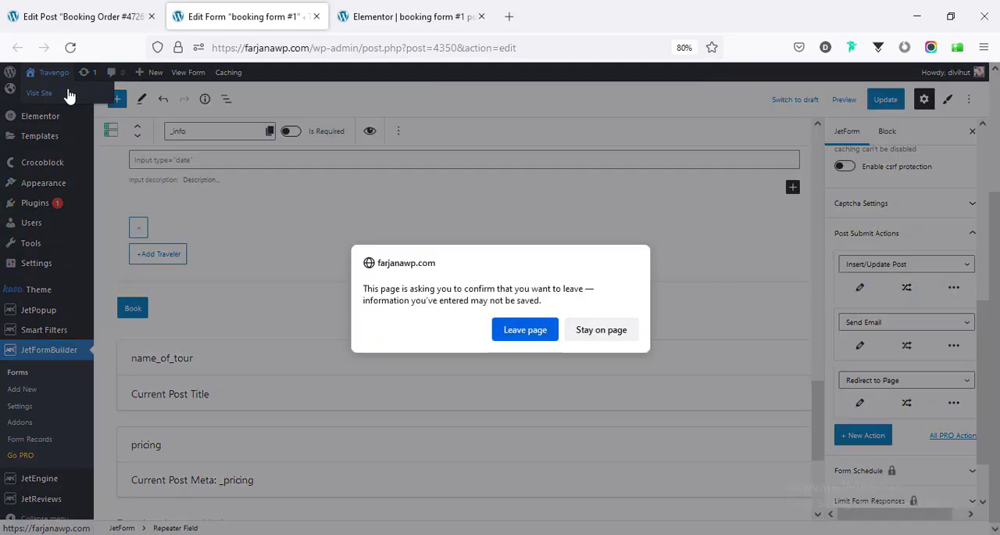
{"action": "left_click", "coordinate": [525, 330]}
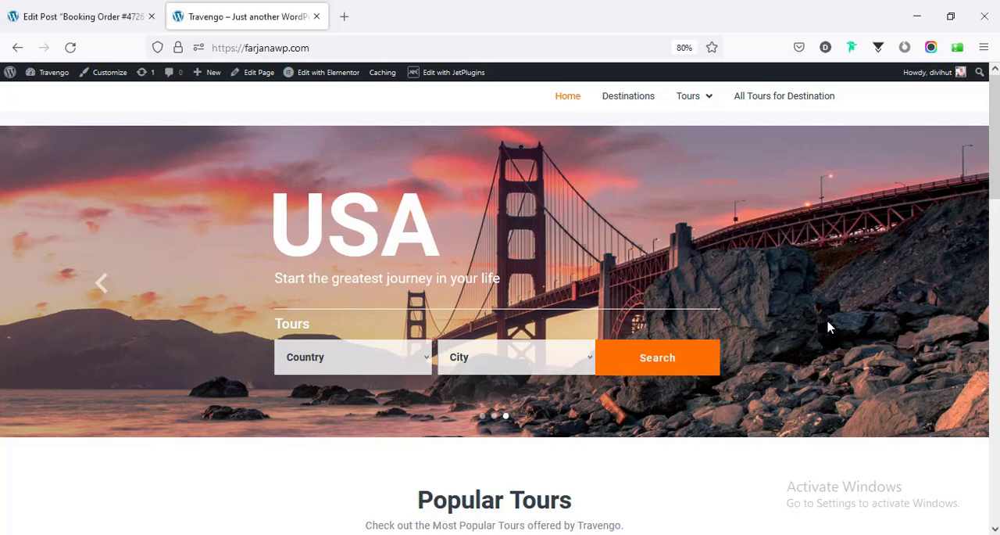
- Search the homepage tours with country Spain and city Murcia, and review the All Tours results page
{"action": "left_click", "coordinate": [334, 364]}
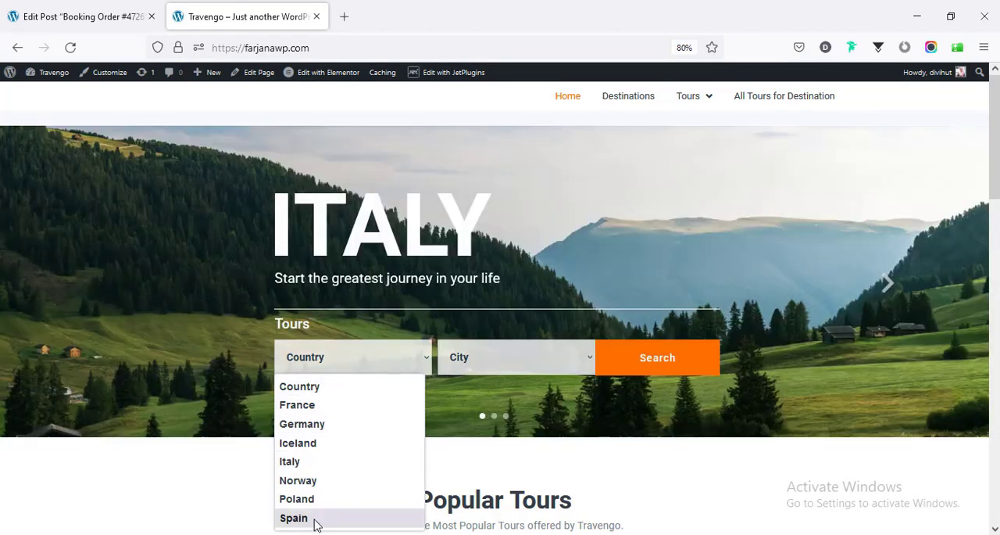
{"action": "left_click", "coordinate": [316, 520]}
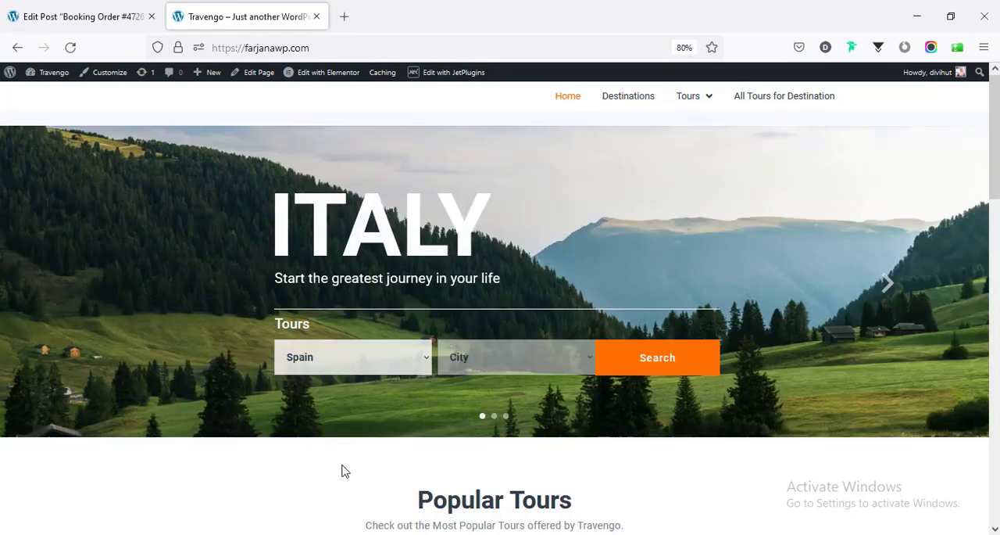
{"action": "left_click", "coordinate": [466, 365]}
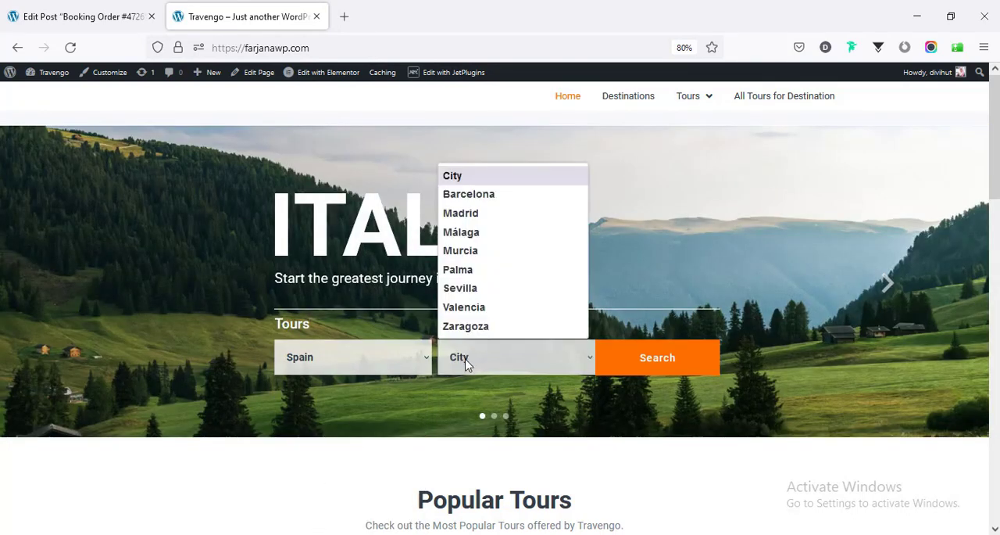
{"action": "left_click", "coordinate": [483, 251]}
{"action": "left_click", "coordinate": [657, 358]}
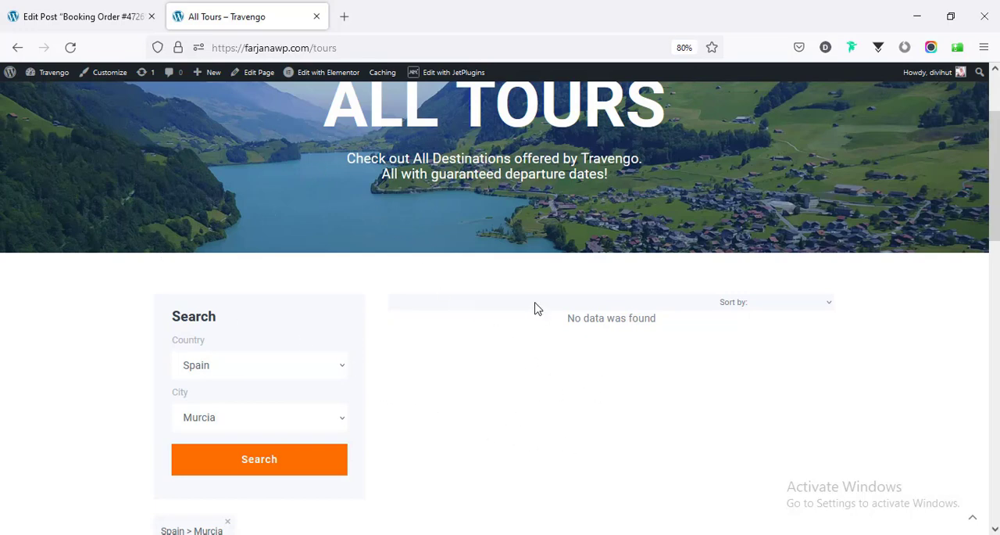
{"action": "scroll", "coordinate": [456, 337], "scroll_direction": "up", "scroll_amount": 3}
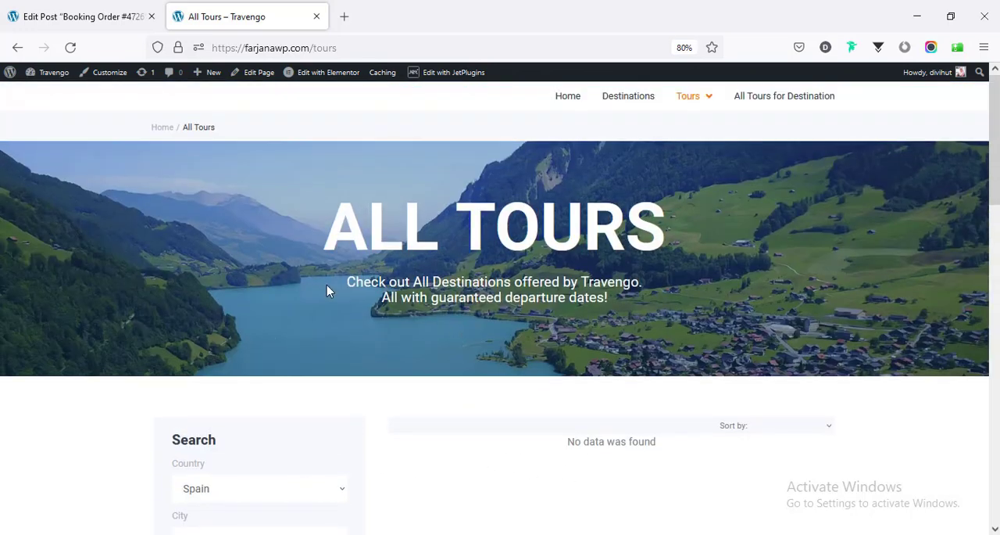
{"action": "scroll", "coordinate": [210, 278], "scroll_direction": "down", "scroll_amount": 4}
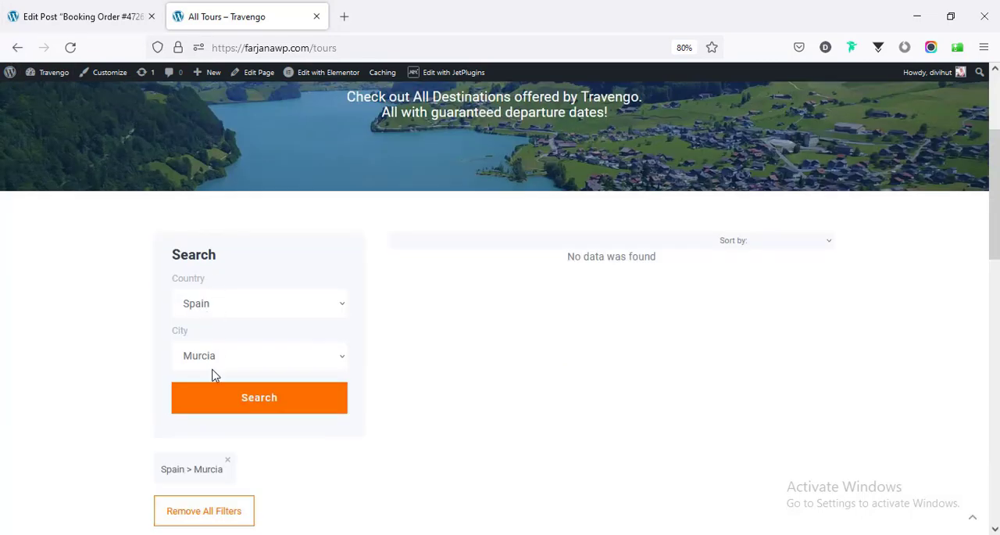
- Quick-edit the Argentina Autumn tour in the WordPress tour list and set its country taxonomy to Spain
{"action": "left_click", "coordinate": [98, 14]}
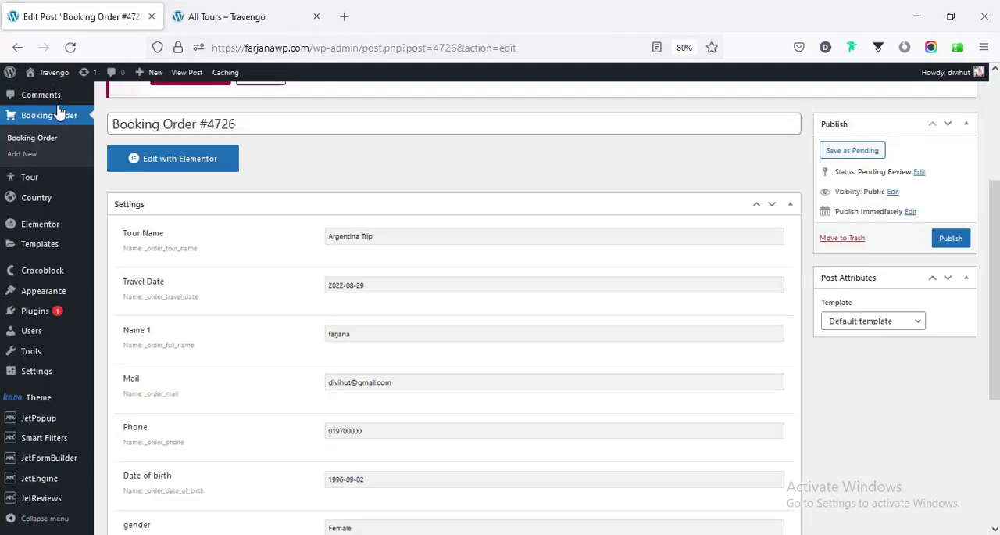
{"action": "left_click", "coordinate": [48, 178]}
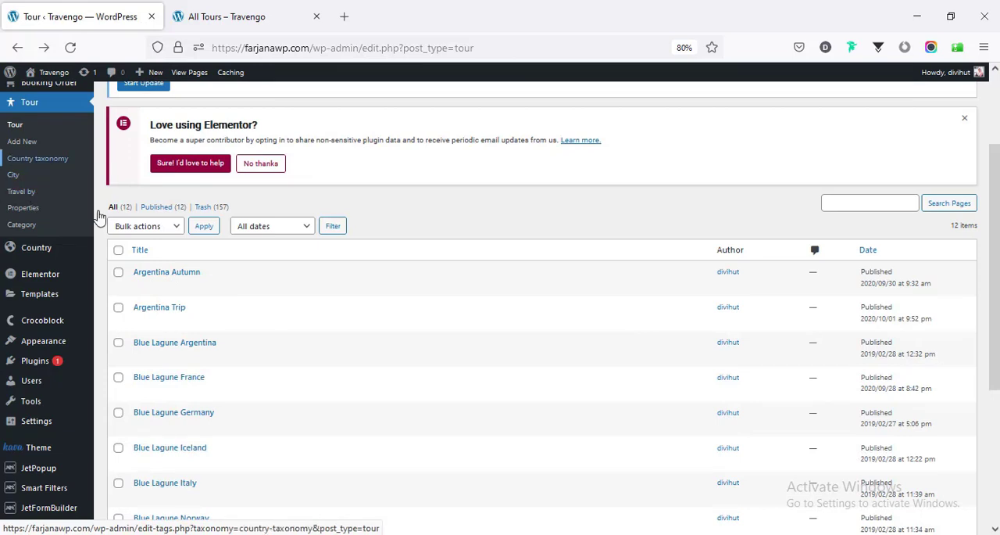
{"action": "left_click", "coordinate": [171, 286]}
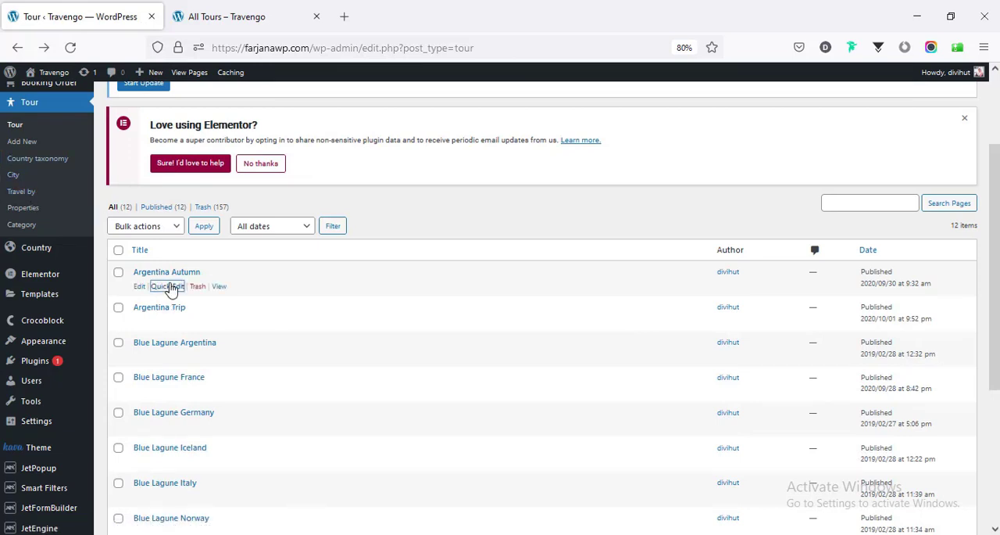
{"action": "scroll", "coordinate": [563, 380], "scroll_direction": "down", "scroll_amount": 3}
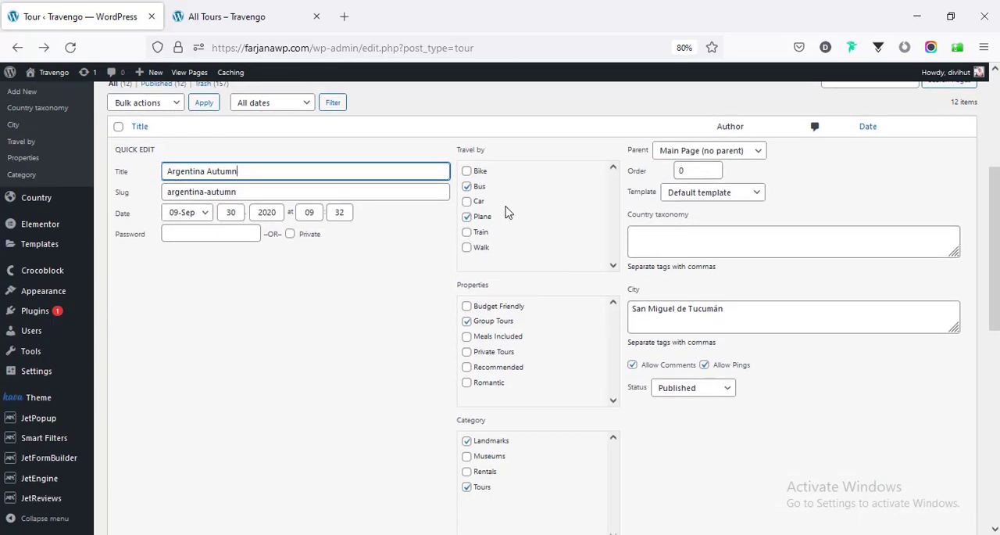
{"action": "left_click", "coordinate": [701, 240]}
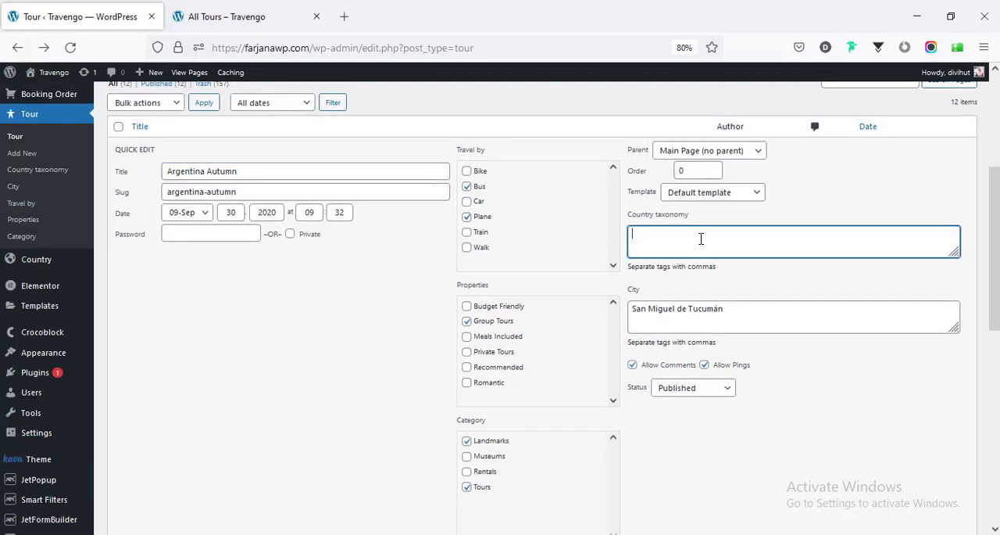
{"action": "left_click", "coordinate": [234, 10]}
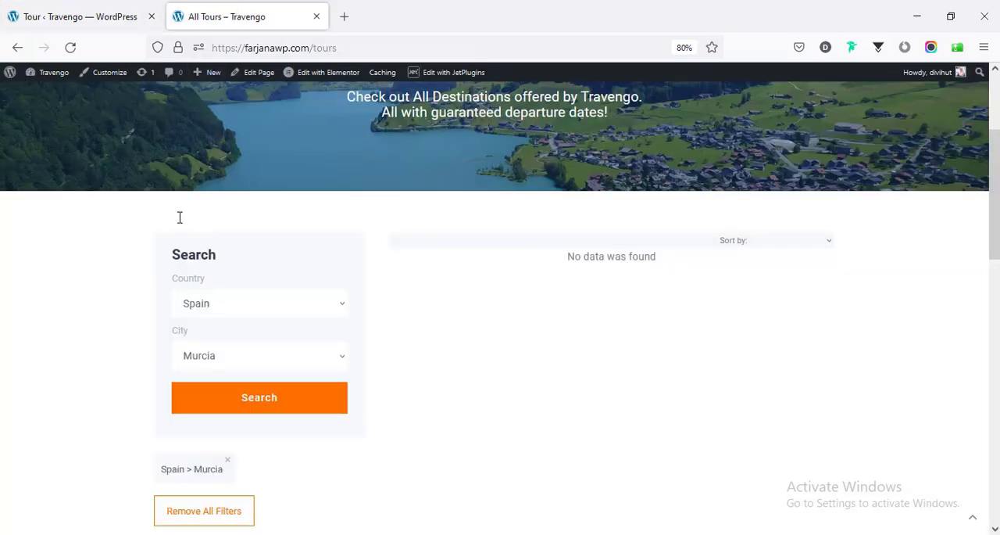
{"action": "left_click", "coordinate": [109, 15]}
{"action": "type", "text": "Spain"}
{"action": "left_click", "coordinate": [269, 16]}
- Replace the Argentina Autumn tour's city with Murcia and update the tour
{"action": "left_click", "coordinate": [55, 9]}
{"action": "triple_click", "coordinate": [749, 312]}
{"action": "type", "text": "mur"}
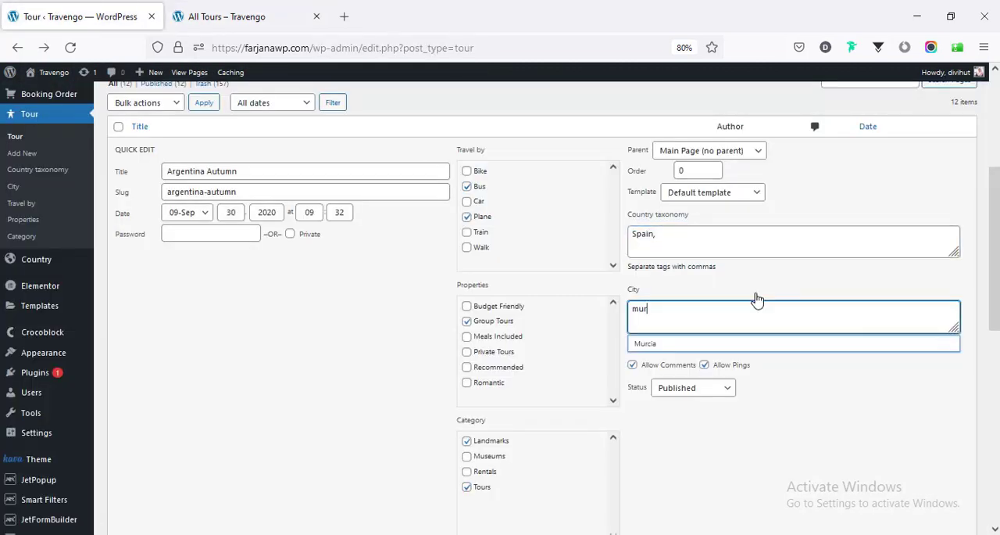
{"action": "key", "text": "Down"}
{"action": "key", "text": "Return"}
{"action": "scroll", "coordinate": [398, 360], "scroll_direction": "down", "scroll_amount": 3}
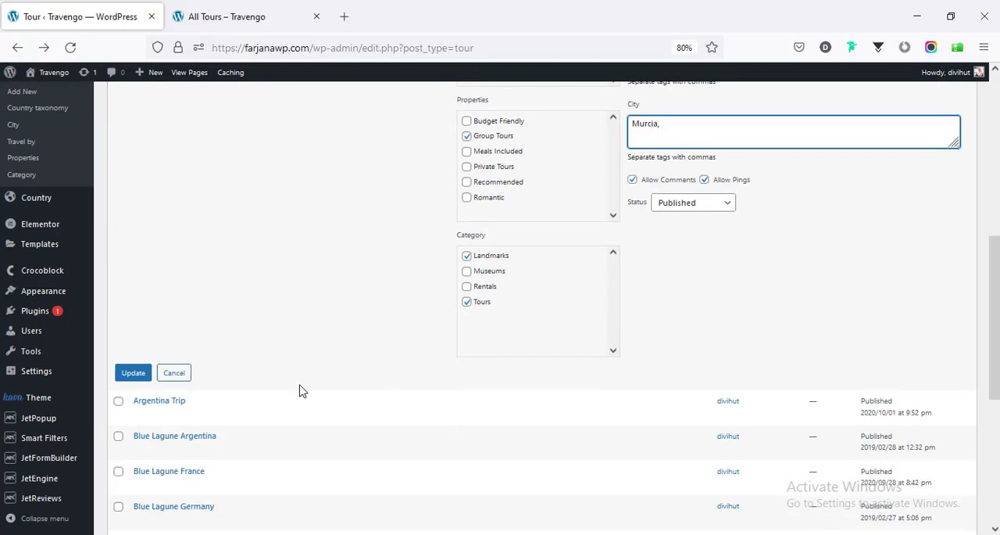
{"action": "left_click", "coordinate": [122, 380]}
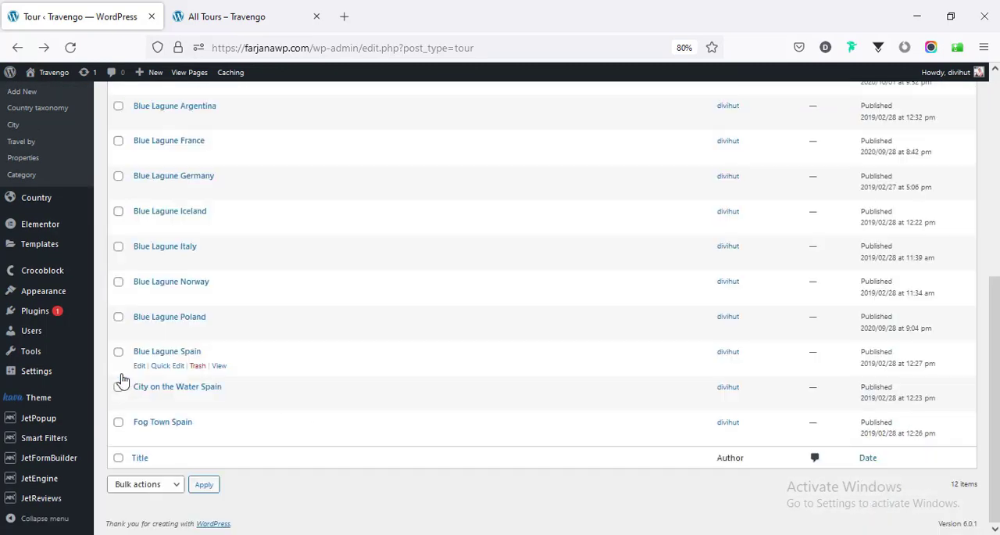
- Reload the live All Tours page, resending the Spain and Murcia search, and review the results
{"action": "left_click", "coordinate": [224, 15]}
{"action": "left_click", "coordinate": [70, 48]}
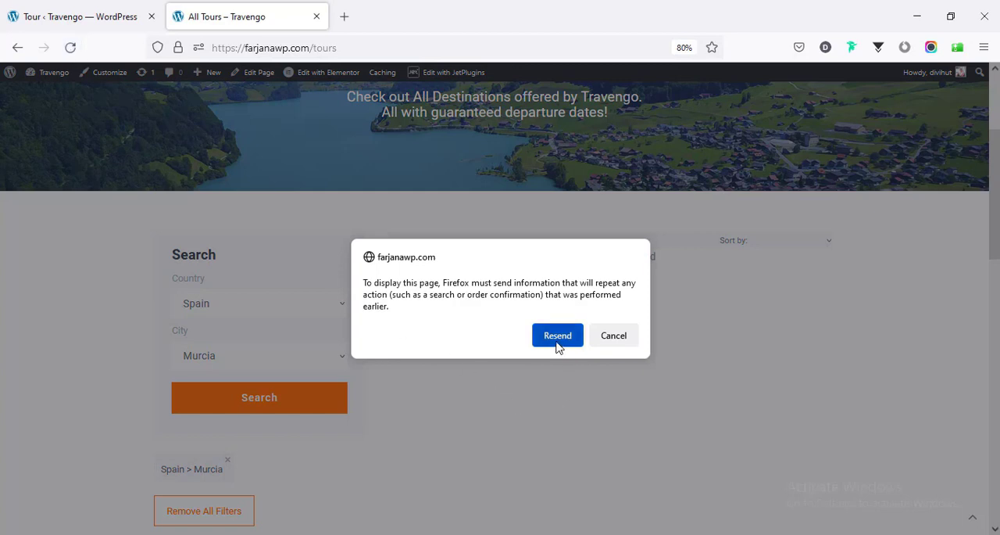
{"action": "left_click", "coordinate": [558, 340]}
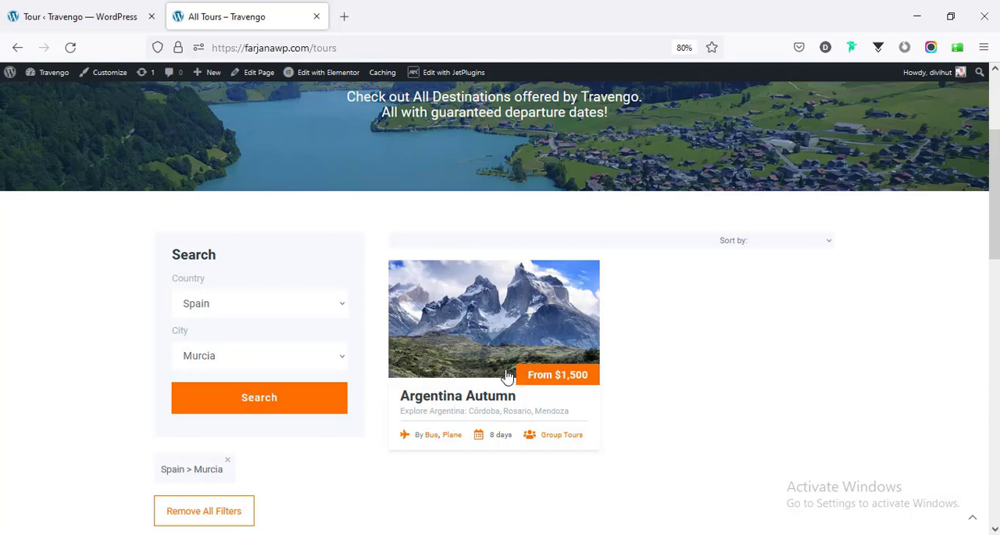
{"action": "scroll", "coordinate": [580, 384], "scroll_direction": "down", "scroll_amount": 3}
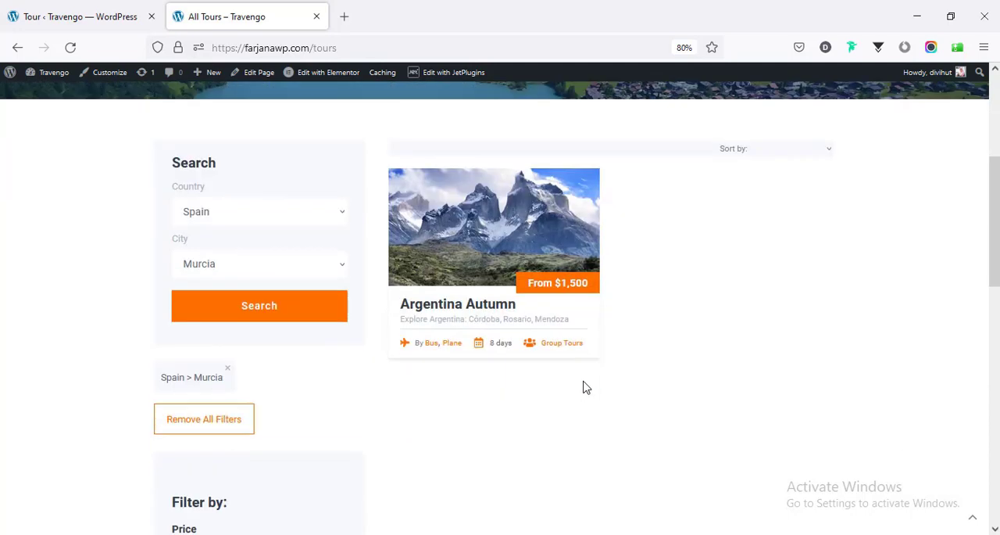
{"action": "scroll", "coordinate": [585, 385], "scroll_direction": "up", "scroll_amount": 2}
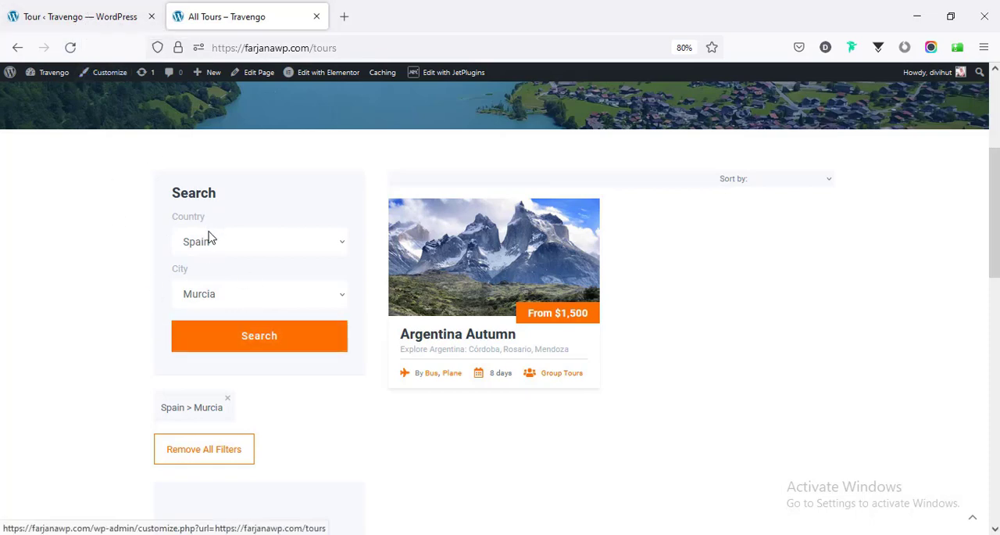
- Compare the tour list in the WordPress dashboard with the live Spain and Murcia search results
{"action": "left_click", "coordinate": [90, 9]}
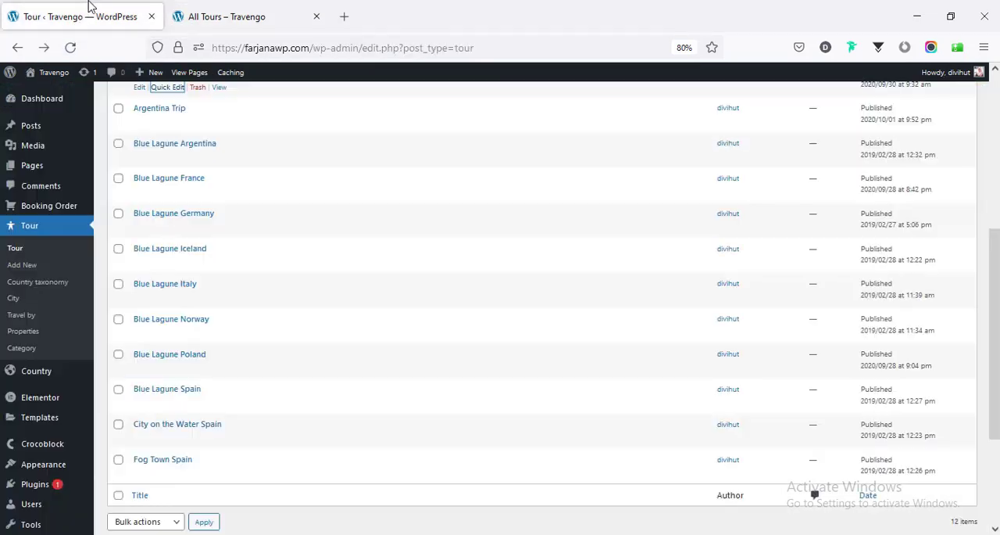
{"action": "left_click", "coordinate": [185, 6]}
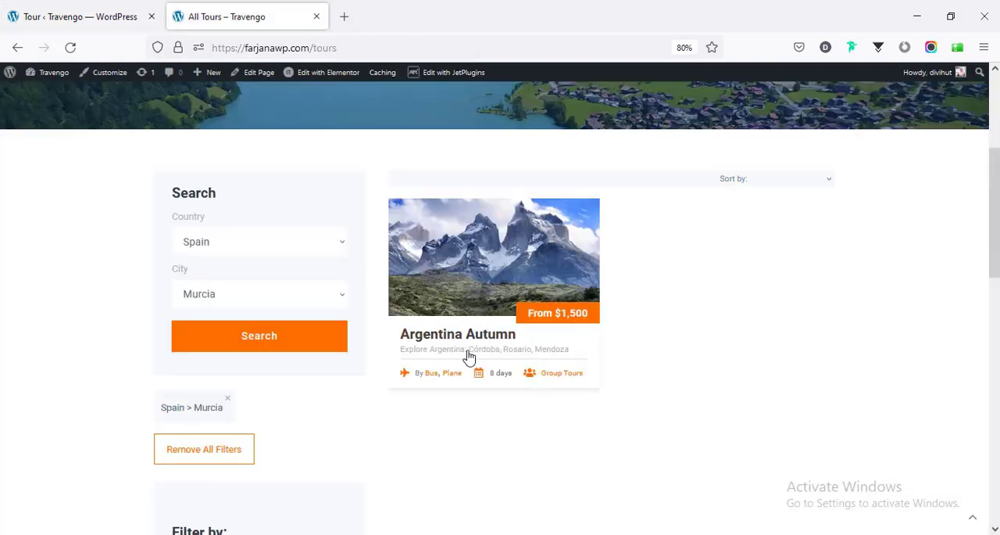
{"action": "left_click", "coordinate": [90, 9]}
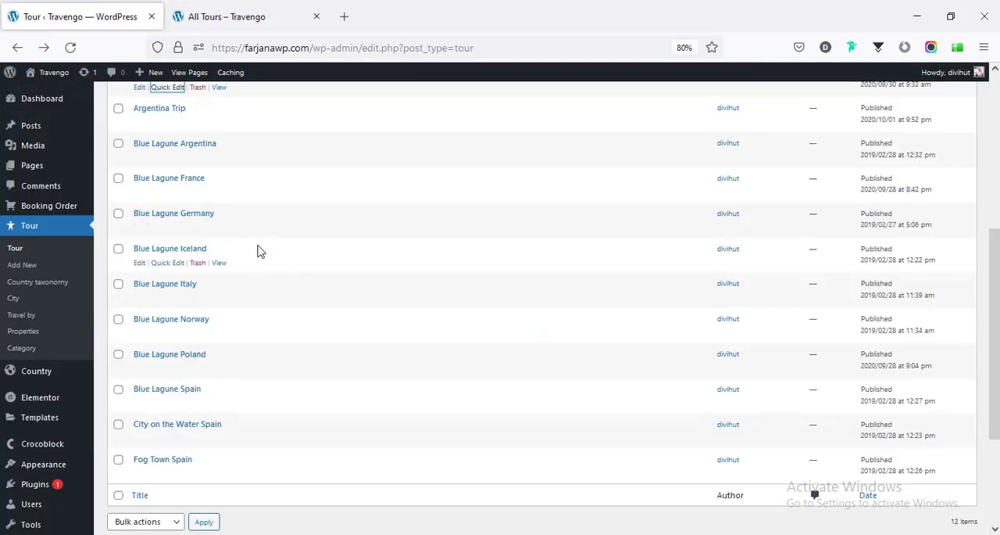
{"action": "scroll", "coordinate": [249, 279], "scroll_direction": "up", "scroll_amount": 3}
{"action": "scroll", "coordinate": [215, 274], "scroll_direction": "down", "scroll_amount": 4}
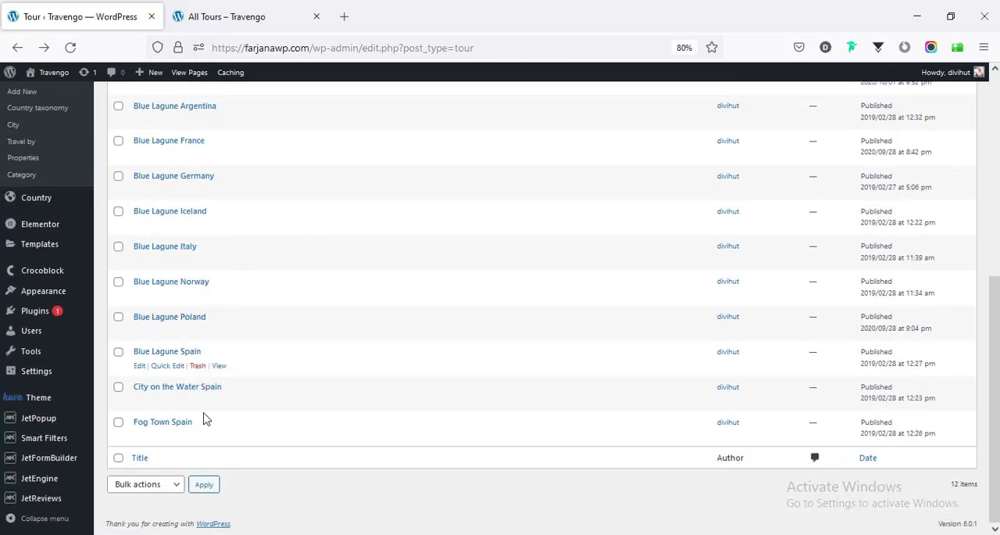
{"action": "scroll", "coordinate": [234, 352], "scroll_direction": "up", "scroll_amount": 5}
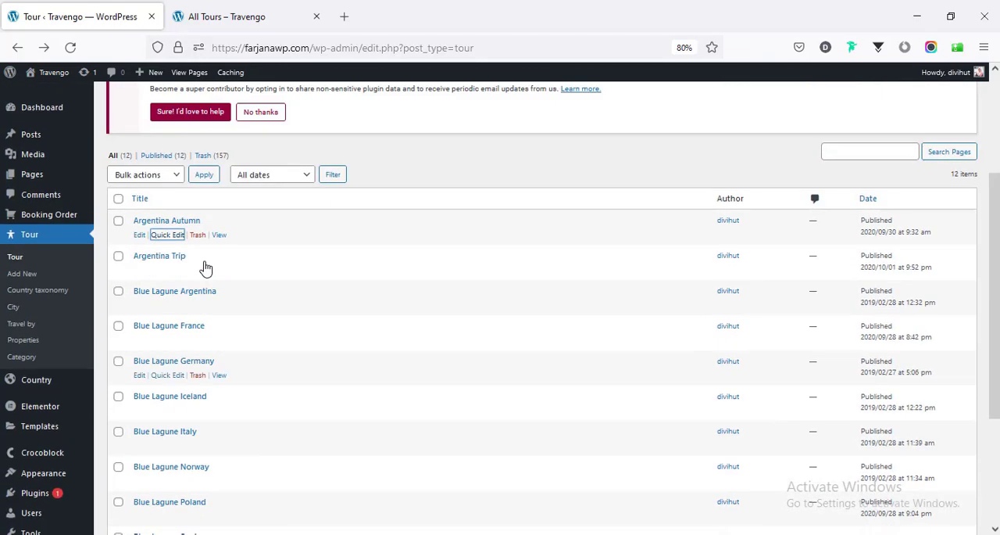
- Examine the All Tours page's filters for price, duration, category, properties and travel by, down to the footer
{"action": "left_click", "coordinate": [250, 11]}
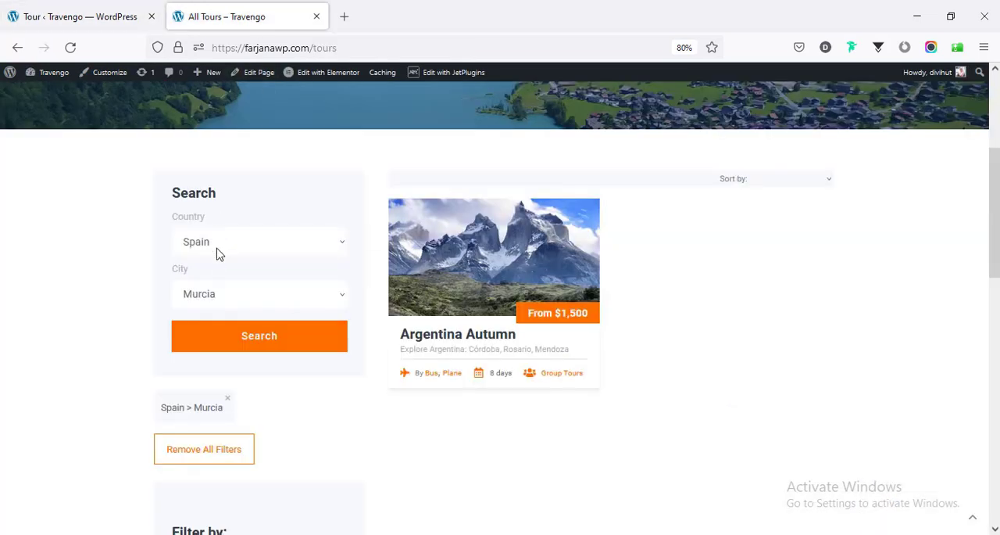
{"action": "scroll", "coordinate": [339, 367], "scroll_direction": "down", "scroll_amount": 2}
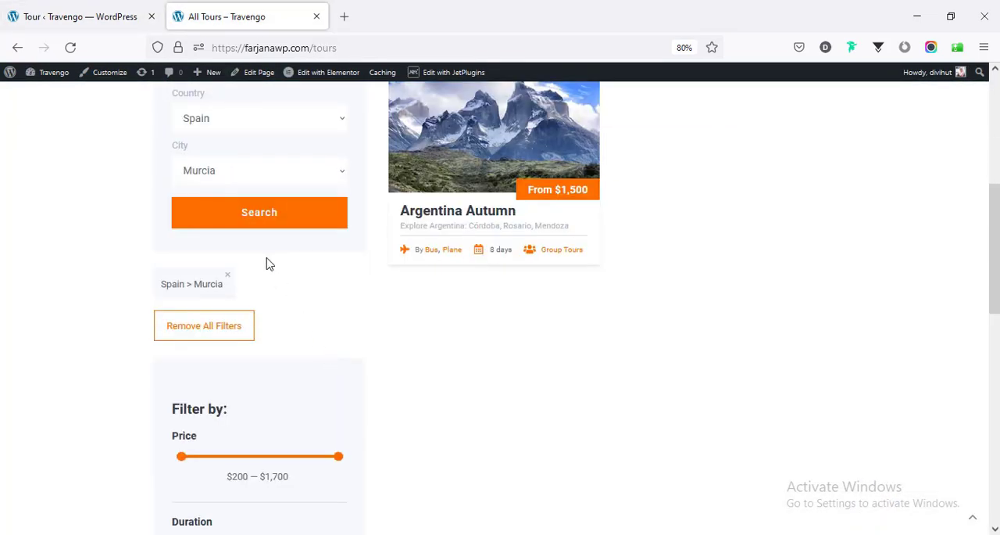
{"action": "scroll", "coordinate": [341, 363], "scroll_direction": "down", "scroll_amount": 3}
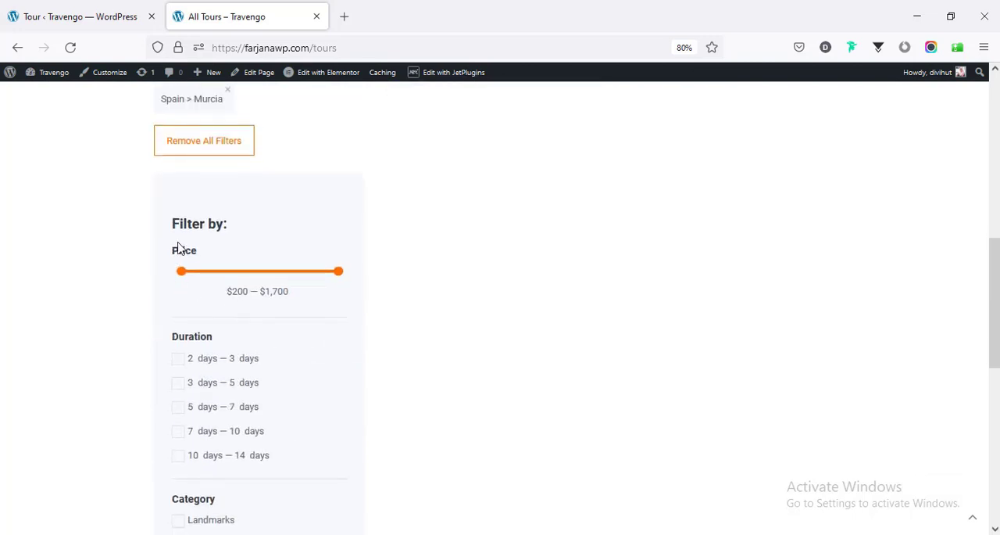
{"action": "scroll", "coordinate": [242, 297], "scroll_direction": "down", "scroll_amount": 2}
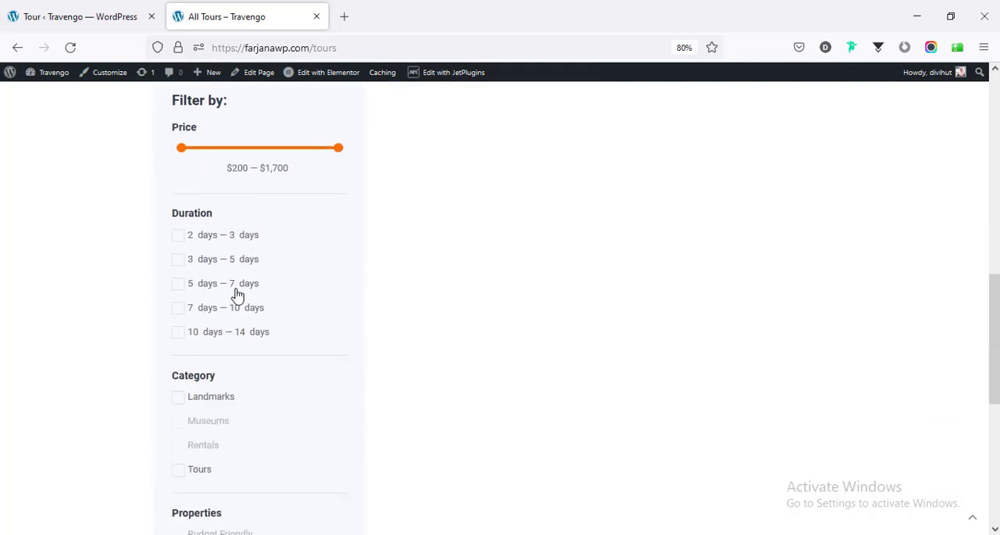
{"action": "scroll", "coordinate": [239, 293], "scroll_direction": "down", "scroll_amount": 2}
{"action": "scroll", "coordinate": [227, 269], "scroll_direction": "down", "scroll_amount": 3}
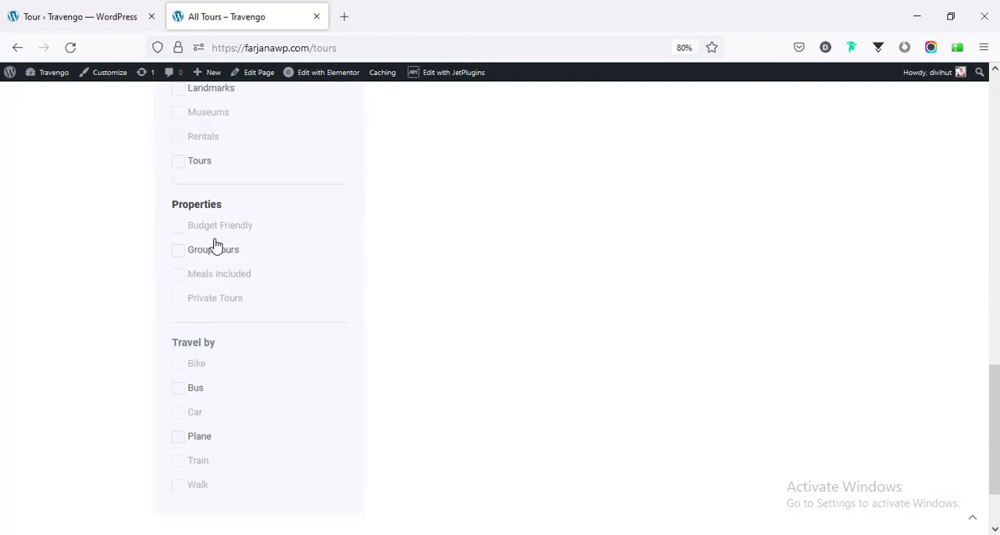
{"action": "scroll", "coordinate": [234, 312], "scroll_direction": "down", "scroll_amount": 2}
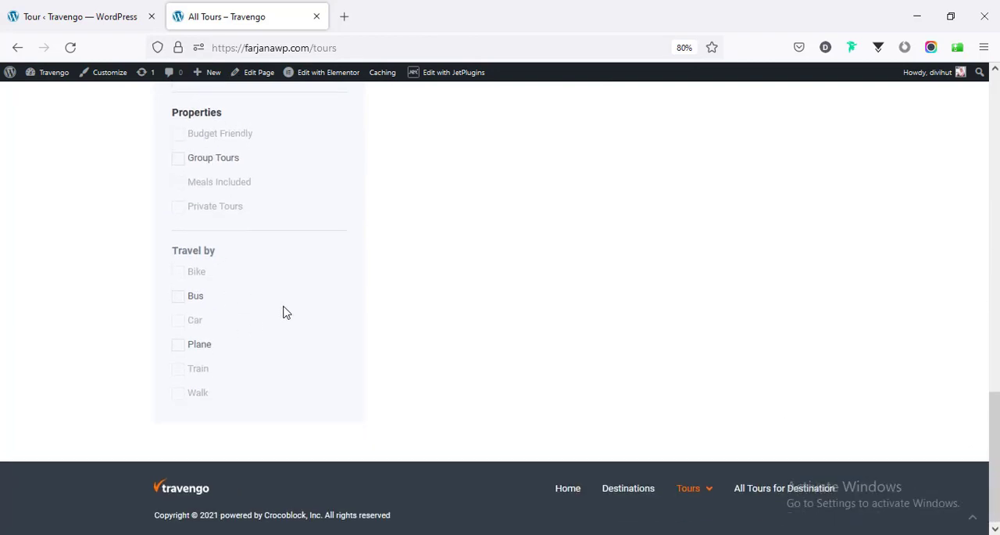
{"action": "scroll", "coordinate": [285, 310], "scroll_direction": "up", "scroll_amount": 11}
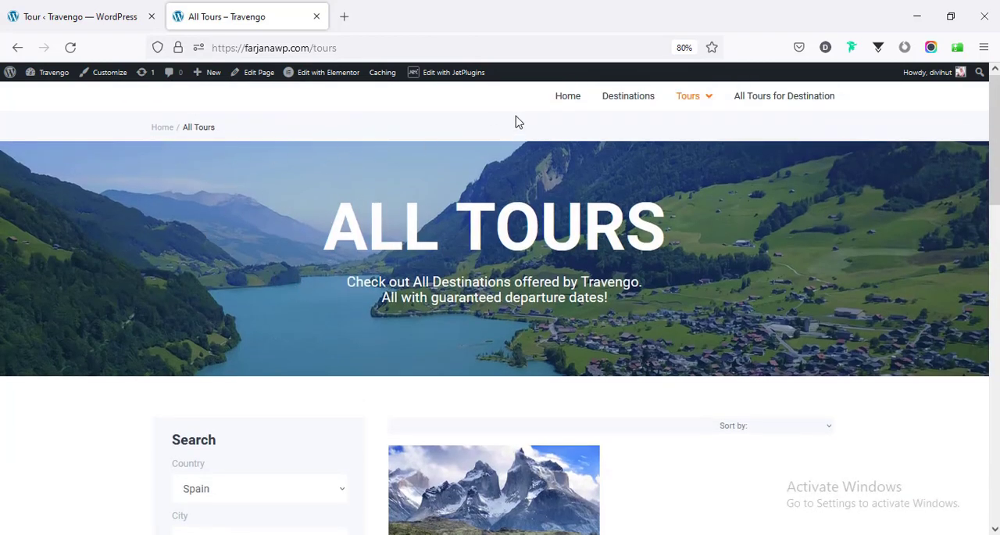
- Go to the live homepage and open its Search Hierarchy filter for editing in a new tab
{"action": "left_click", "coordinate": [564, 105]}
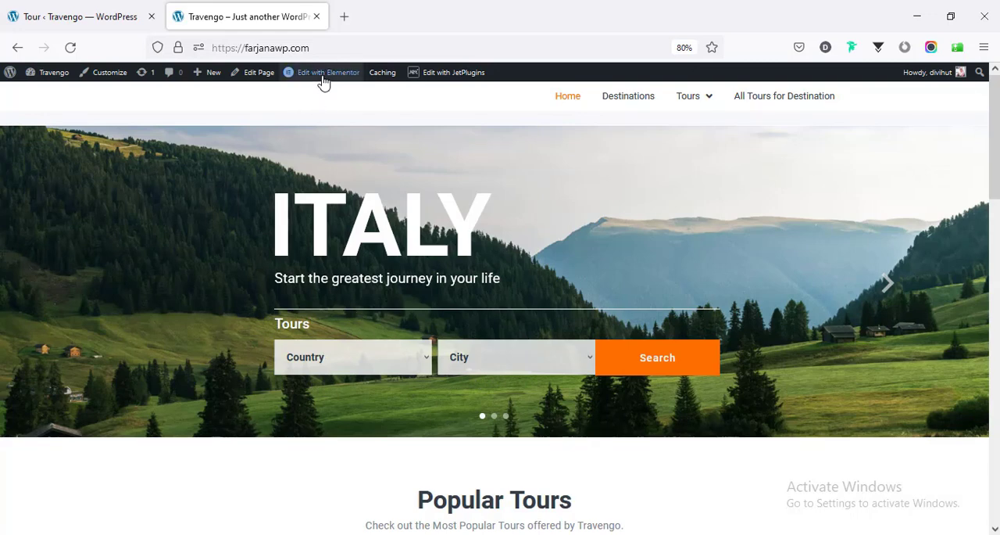
{"action": "mouse_move", "coordinate": [323, 79]}
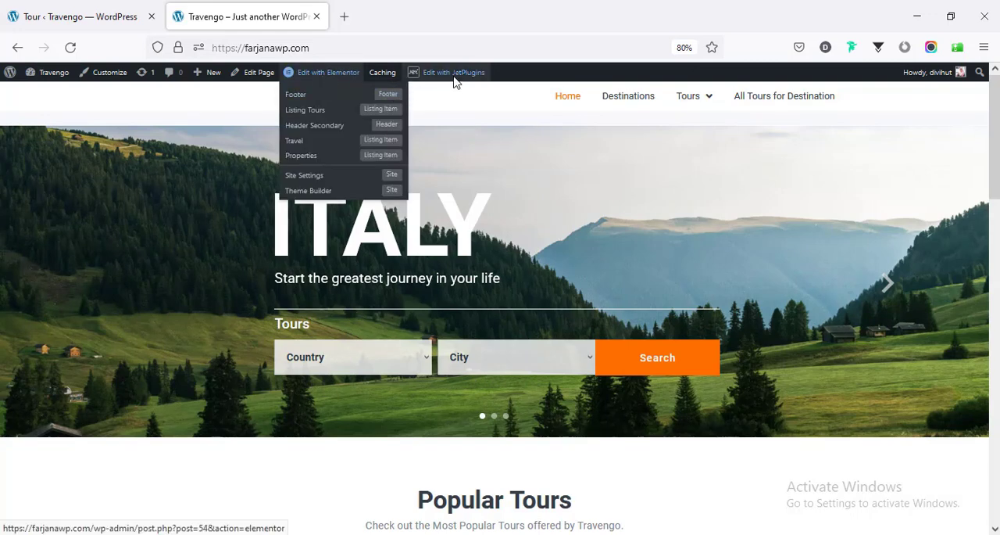
{"action": "mouse_move", "coordinate": [455, 79]}
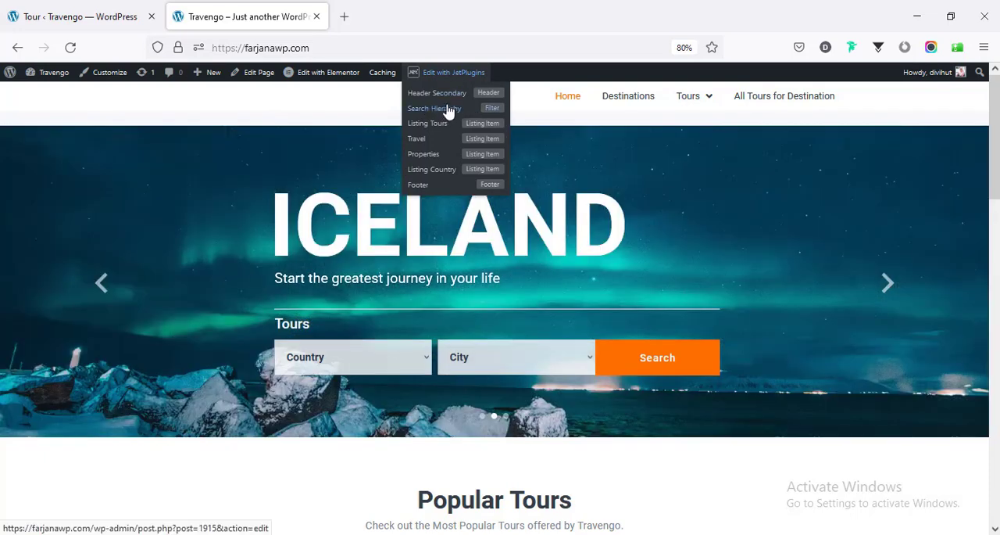
{"action": "middle_click", "coordinate": [449, 112]}
{"action": "left_click", "coordinate": [404, 12]}
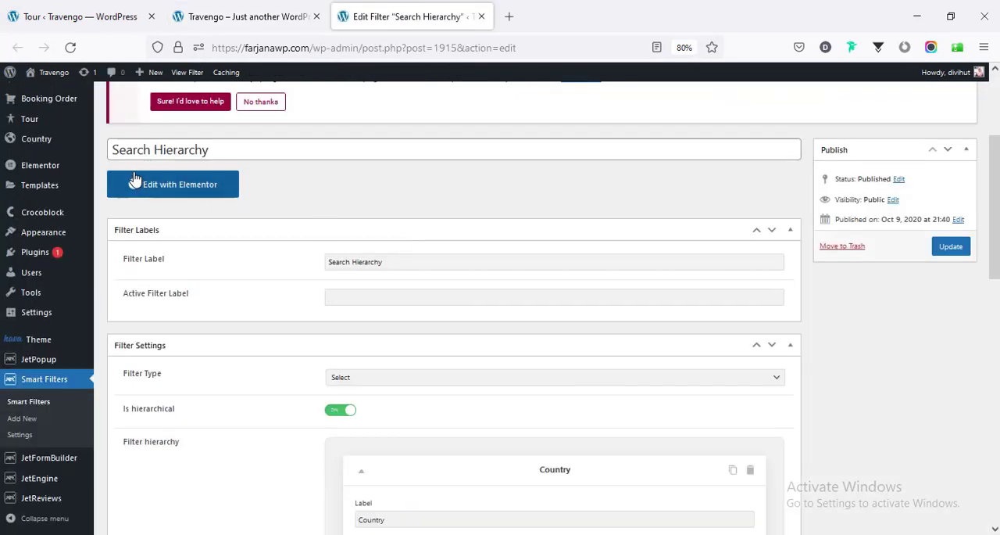
- Review the Search Hierarchy filter's settings, including its type, Country and City levels, post type and notes
{"action": "scroll", "coordinate": [361, 222], "scroll_direction": "down", "scroll_amount": 1}
{"action": "scroll", "coordinate": [432, 233], "scroll_direction": "down", "scroll_amount": 2}
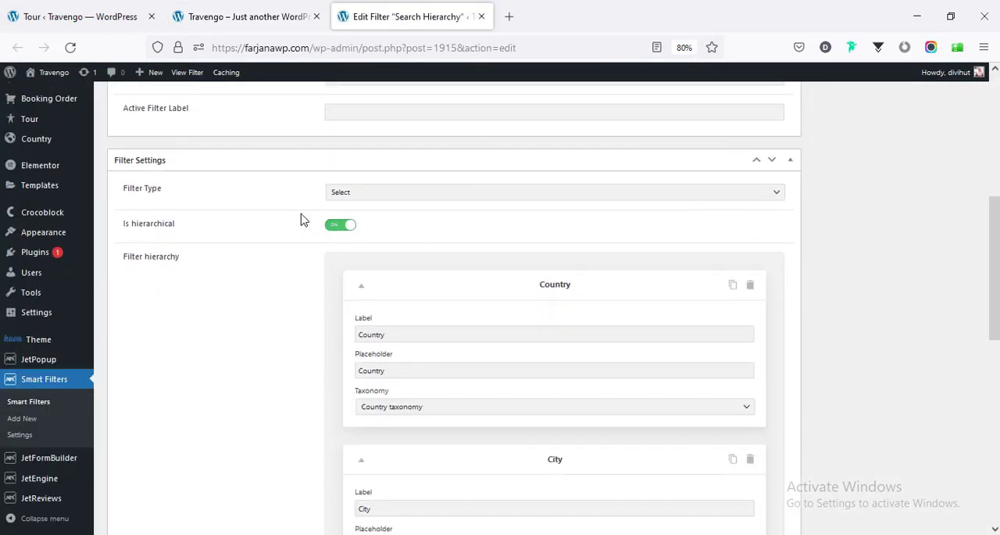
{"action": "scroll", "coordinate": [328, 252], "scroll_direction": "down", "scroll_amount": 1}
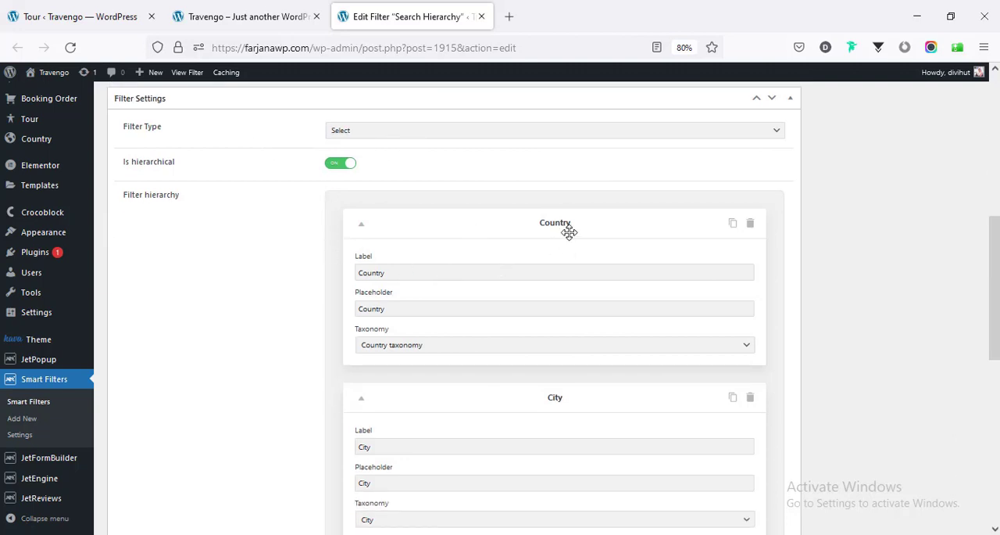
{"action": "scroll", "coordinate": [488, 311], "scroll_direction": "down", "scroll_amount": 3}
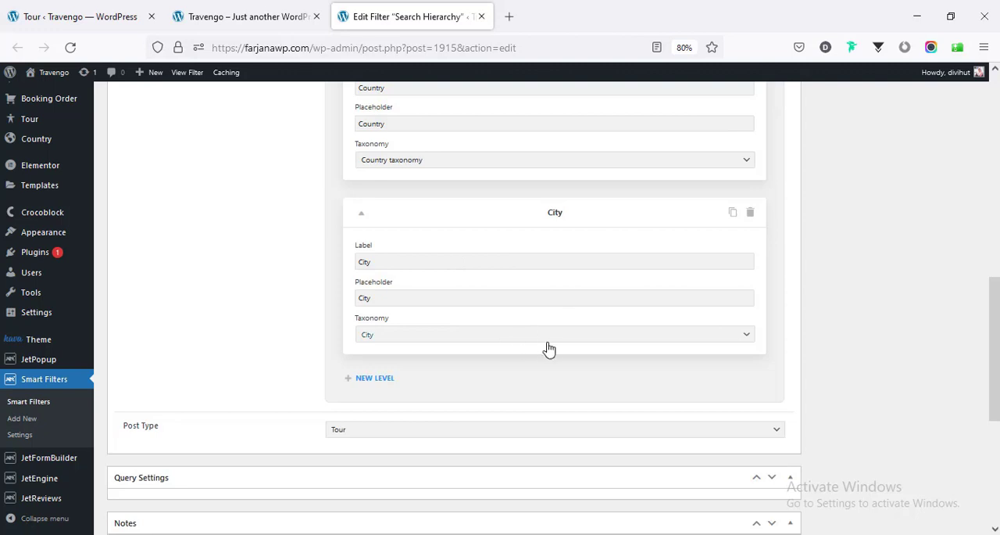
{"action": "scroll", "coordinate": [415, 273], "scroll_direction": "up", "scroll_amount": 3}
{"action": "scroll", "coordinate": [415, 273], "scroll_direction": "down", "scroll_amount": 6}
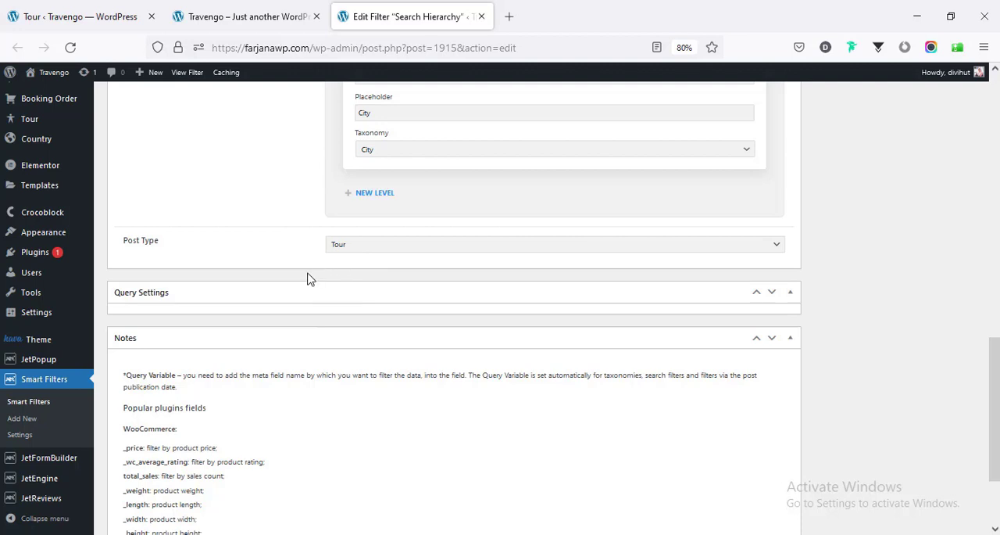
{"action": "scroll", "coordinate": [241, 244], "scroll_direction": "up", "scroll_amount": 6}
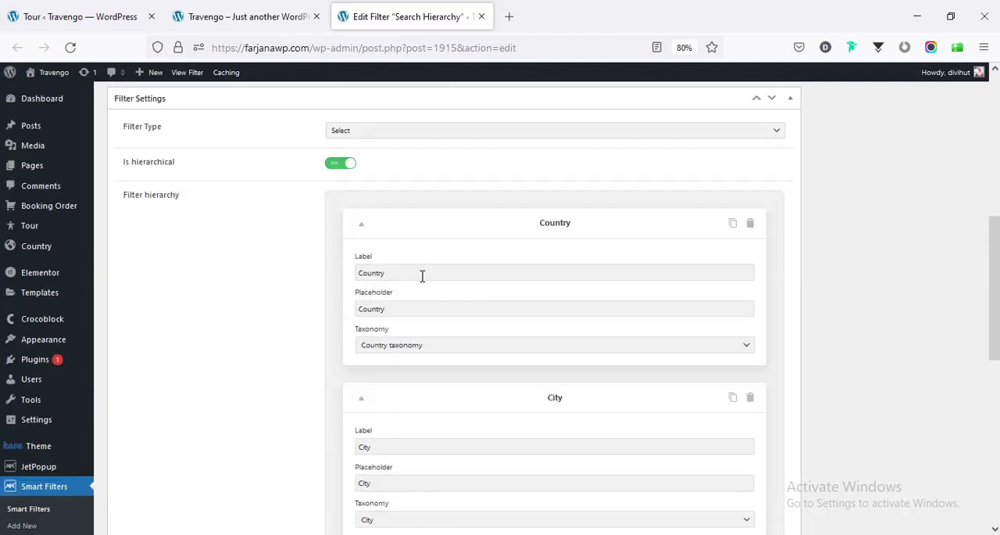
- Move the City level above Country in the Search Hierarchy filter and update the filter
{"action": "left_click", "coordinate": [253, 10]}
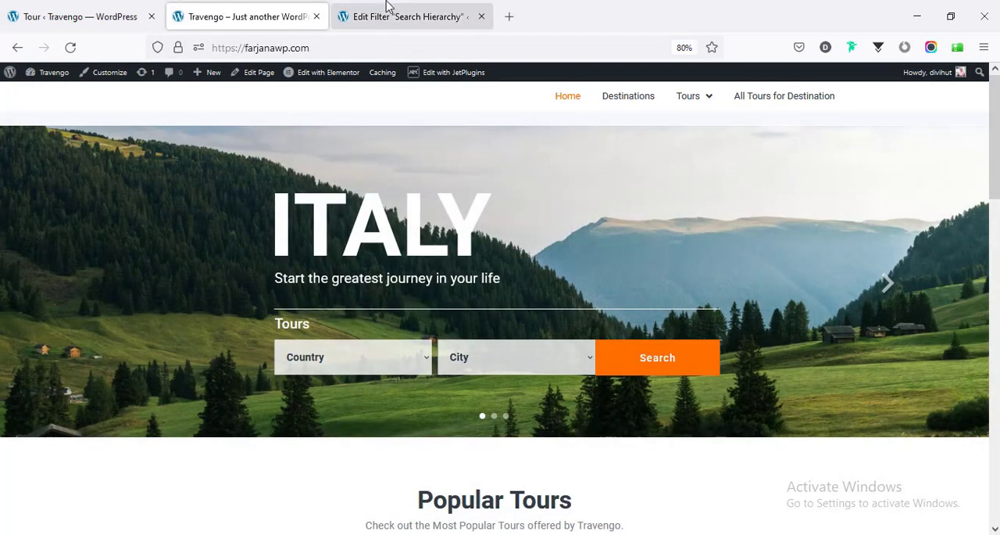
{"action": "left_click", "coordinate": [386, 9]}
{"action": "scroll", "coordinate": [414, 370], "scroll_direction": "down", "scroll_amount": 2}
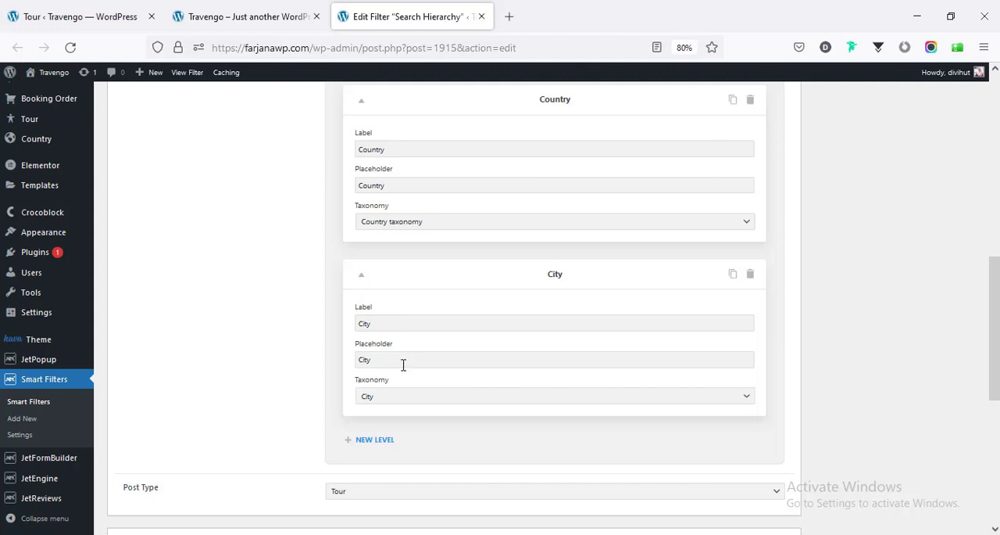
{"action": "scroll", "coordinate": [404, 365], "scroll_direction": "up", "scroll_amount": 1}
{"action": "left_click_drag", "start_coordinate": [475, 341], "coordinate": [471, 171]}
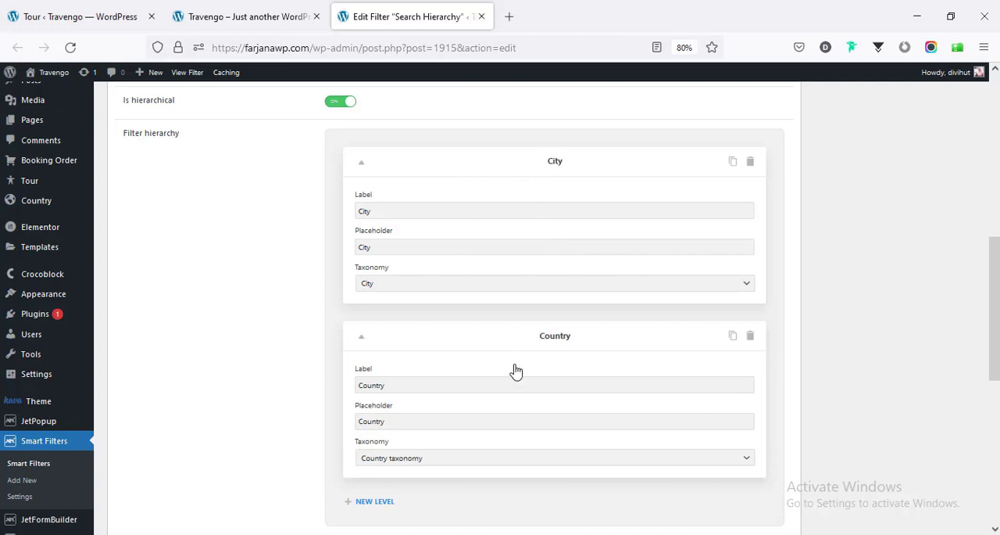
{"action": "scroll", "coordinate": [515, 372], "scroll_direction": "down", "scroll_amount": 2}
{"action": "left_click_drag", "start_coordinate": [994, 380], "coordinate": [994, 255]}
{"action": "left_click", "coordinate": [949, 214]}
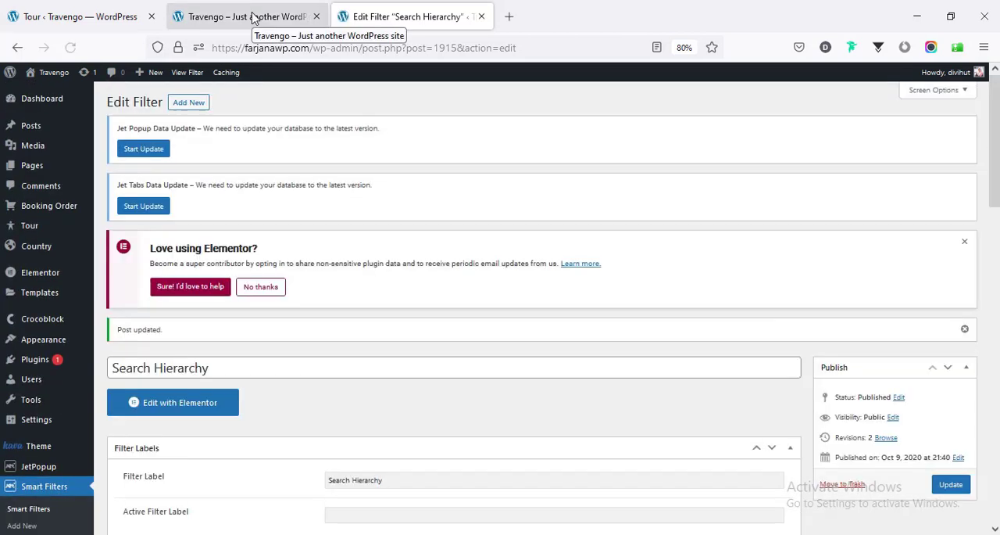
- Reload the live homepage and check the order and options of the tour search's City and Country fields
{"action": "left_click", "coordinate": [253, 18]}
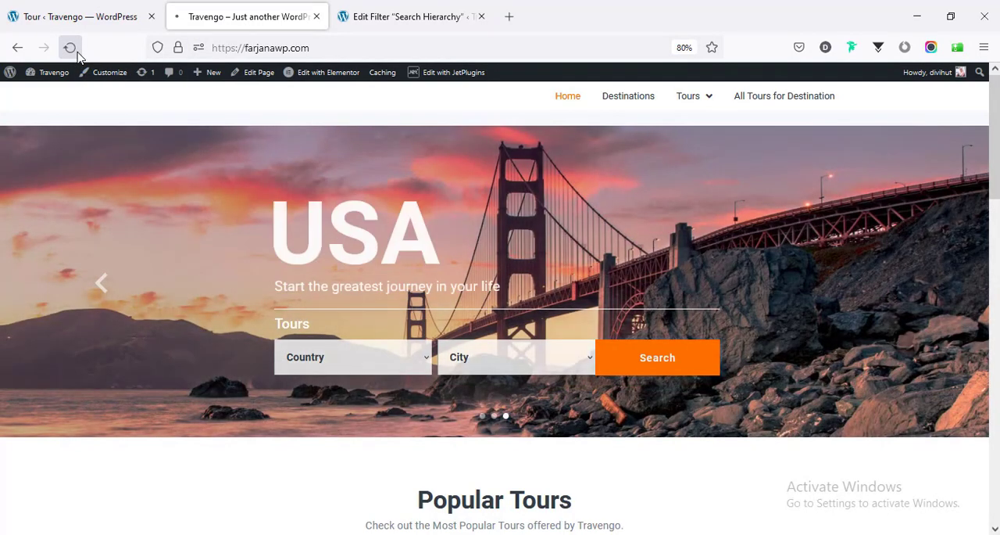
{"action": "left_click", "coordinate": [70, 48]}
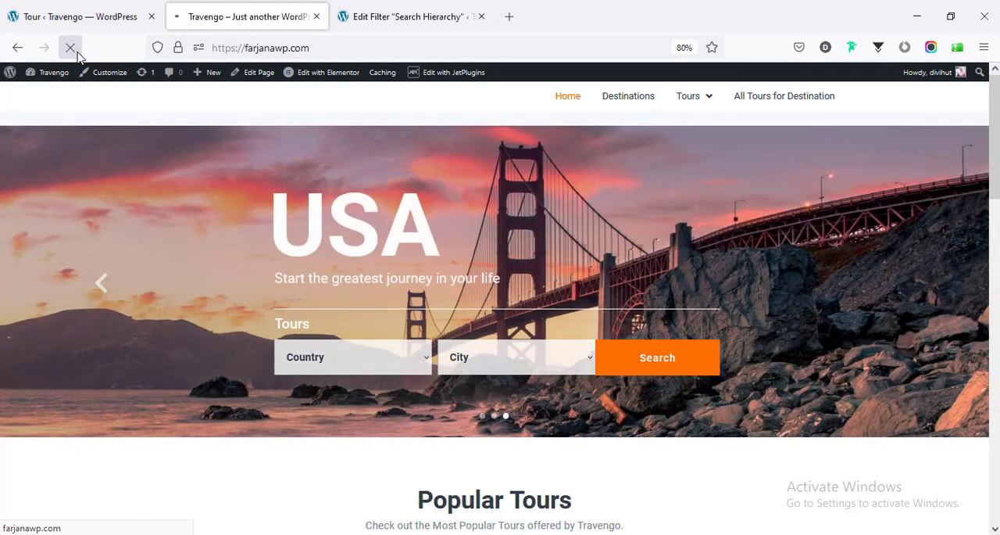
{"action": "scroll", "coordinate": [199, 241], "scroll_direction": "down", "scroll_amount": 2}
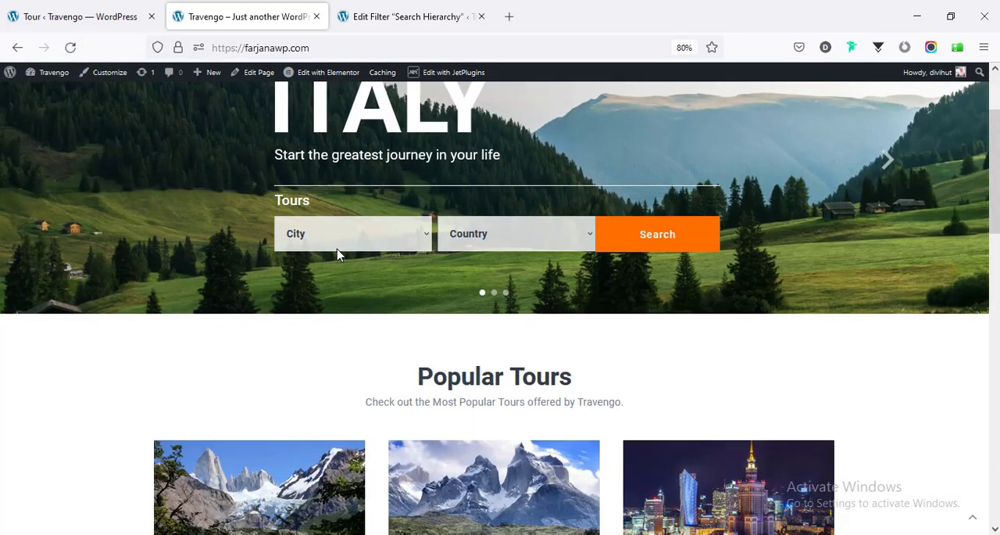
{"action": "left_click", "coordinate": [307, 242]}
{"action": "left_click", "coordinate": [307, 241]}
{"action": "left_click", "coordinate": [471, 241]}
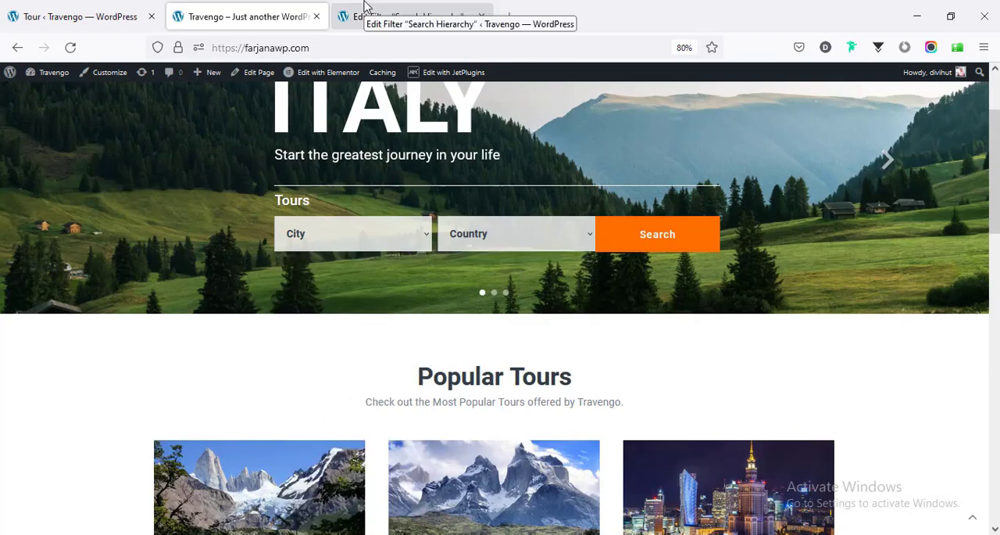
- Add a third level to the Search Hierarchy filter, check its available taxonomies, and delete that level again
{"action": "left_click", "coordinate": [347, 19]}
{"action": "scroll", "coordinate": [466, 235], "scroll_direction": "down", "scroll_amount": 12}
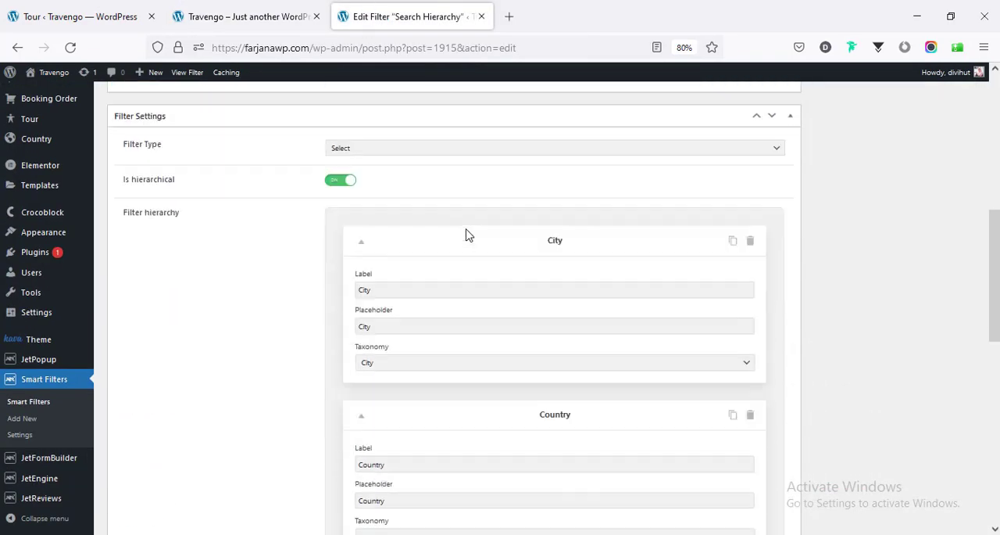
{"action": "scroll", "coordinate": [312, 375], "scroll_direction": "down", "scroll_amount": 3}
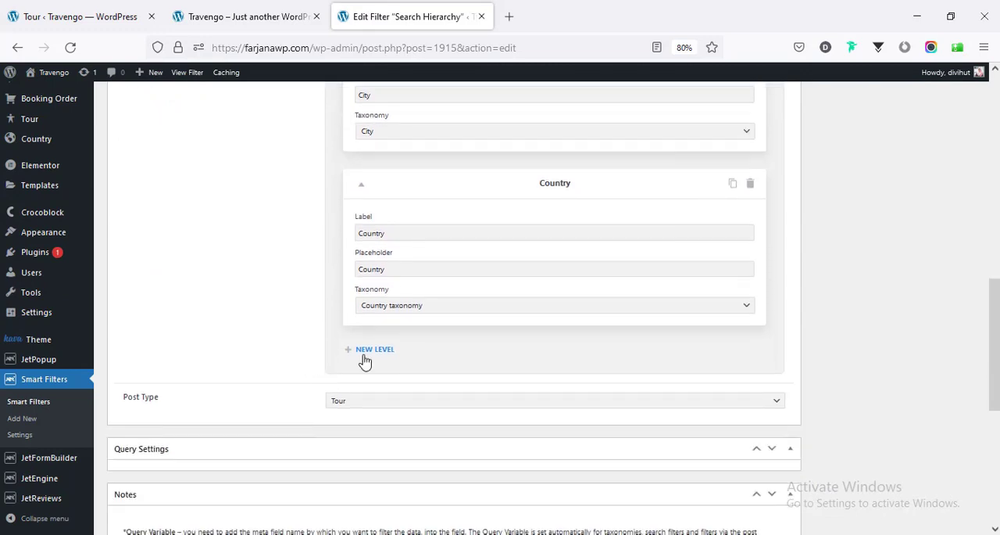
{"action": "left_click", "coordinate": [366, 348]}
{"action": "scroll", "coordinate": [303, 360], "scroll_direction": "down", "scroll_amount": 2}
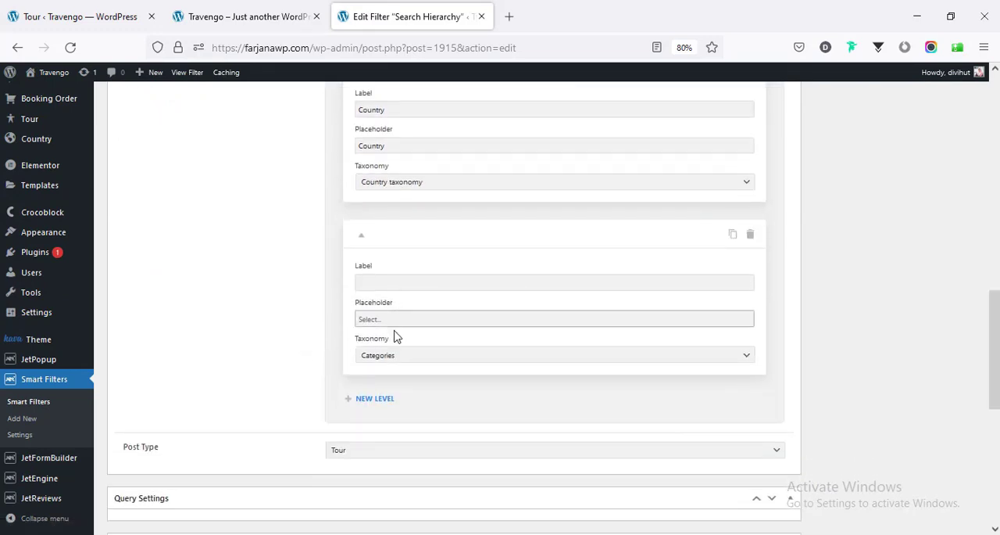
{"action": "left_click", "coordinate": [398, 357]}
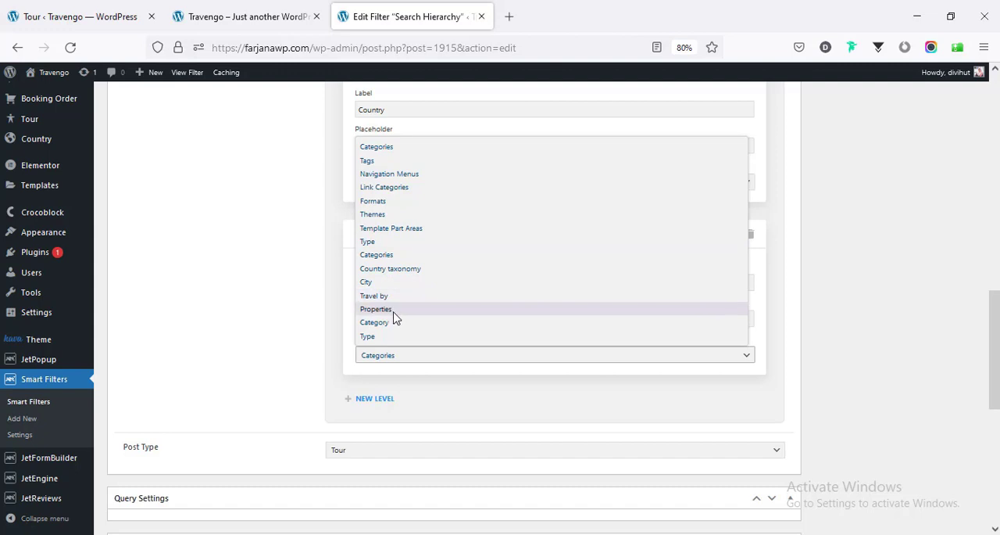
{"action": "left_click", "coordinate": [286, 316]}
{"action": "left_click", "coordinate": [750, 238]}
{"action": "left_click", "coordinate": [748, 219]}
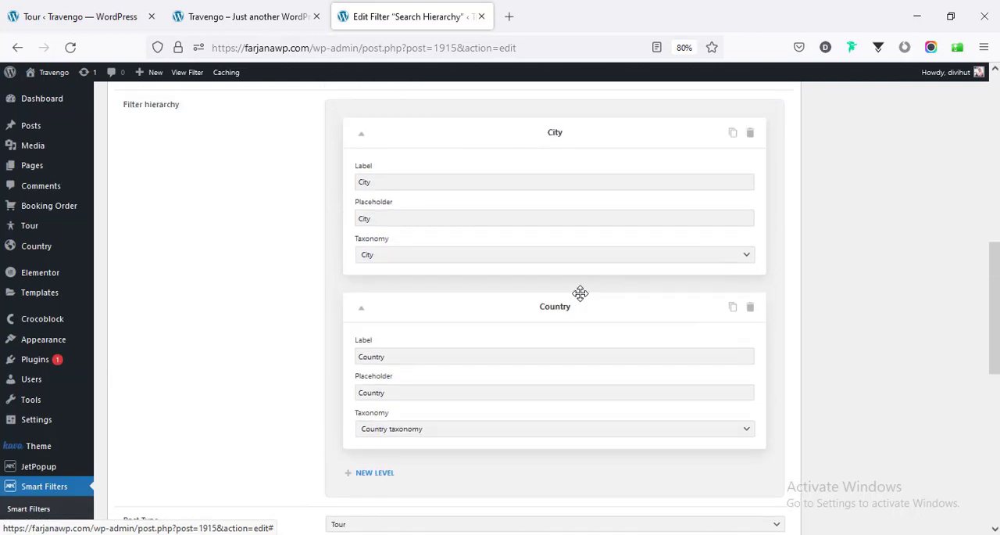
- Move the Country level back above City in the Search Hierarchy filter and update the filter
{"action": "left_click_drag", "start_coordinate": [586, 289], "coordinate": [585, 138]}
{"action": "scroll", "coordinate": [930, 143], "scroll_direction": "up", "scroll_amount": 3}
{"action": "left_click", "coordinate": [950, 115]}
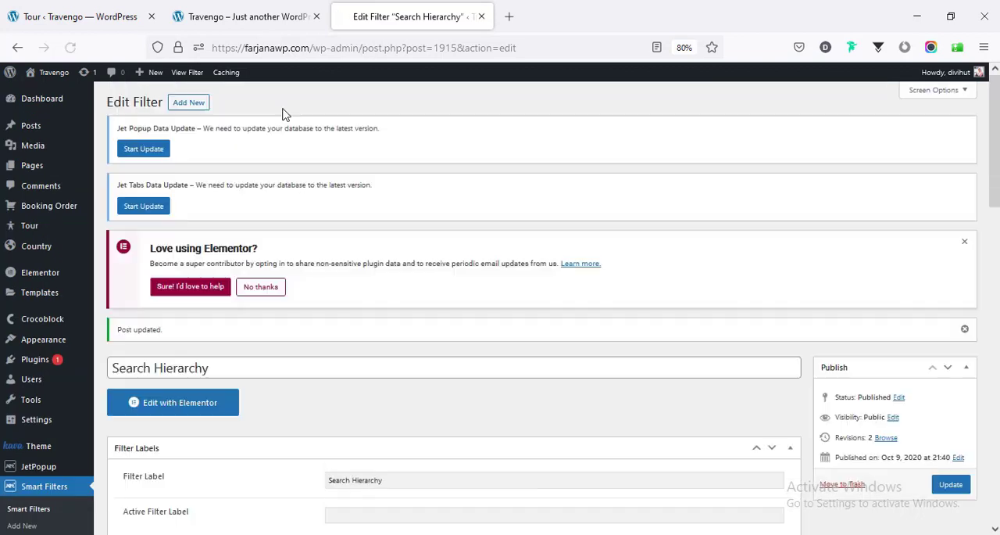
- Reload the live homepage and search for tours with country Spain and city Murcia
{"action": "left_click", "coordinate": [215, 16]}
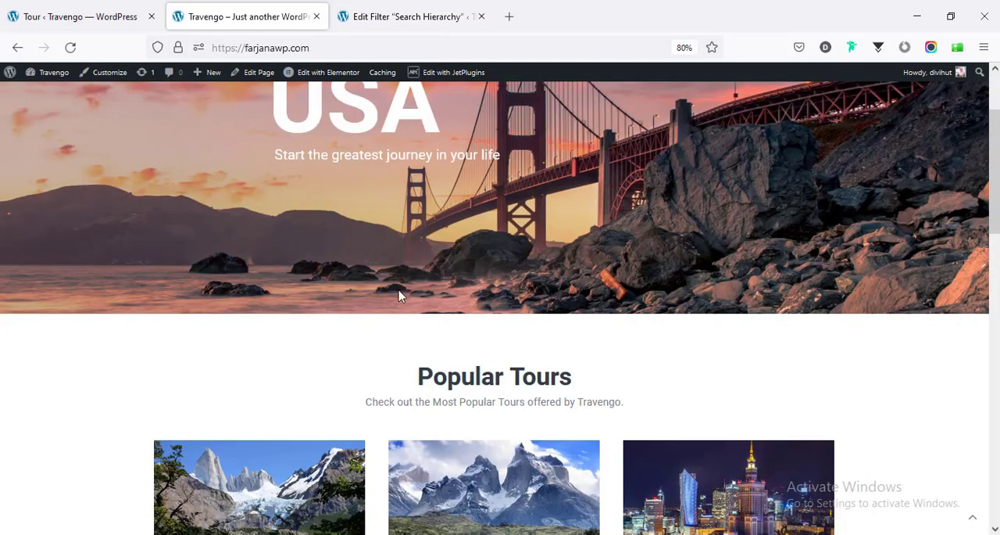
{"action": "scroll", "coordinate": [420, 324], "scroll_direction": "up", "scroll_amount": 2}
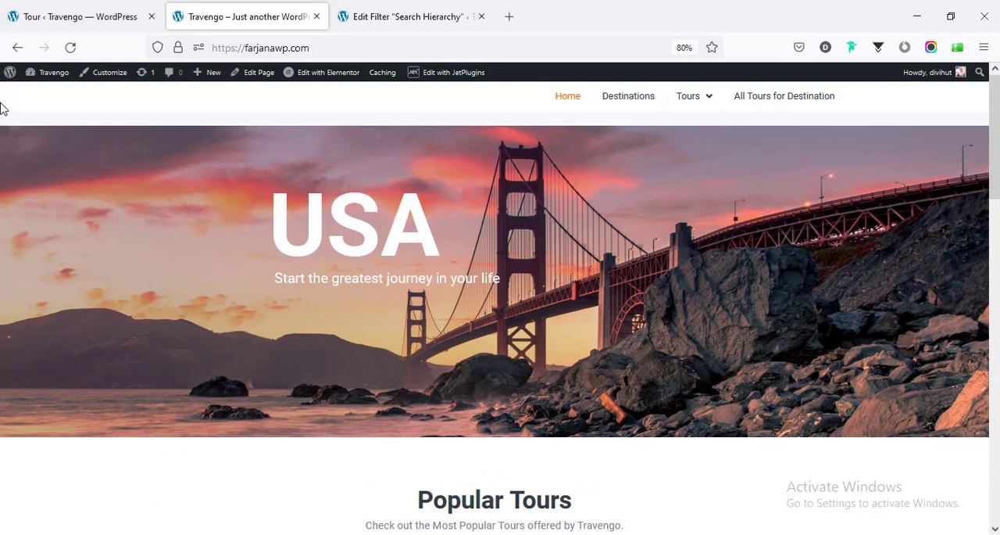
{"action": "left_click", "coordinate": [71, 47]}
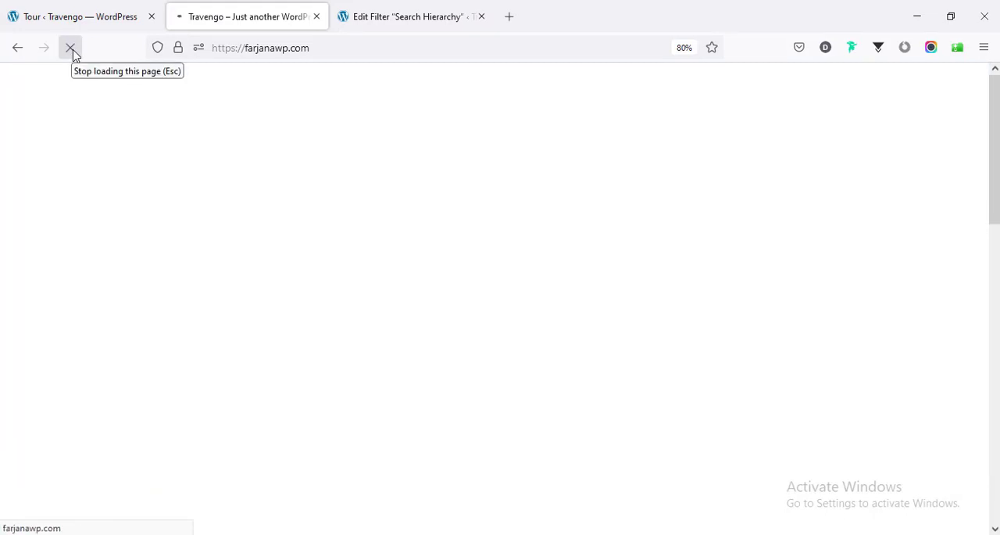
{"action": "left_click", "coordinate": [373, 360]}
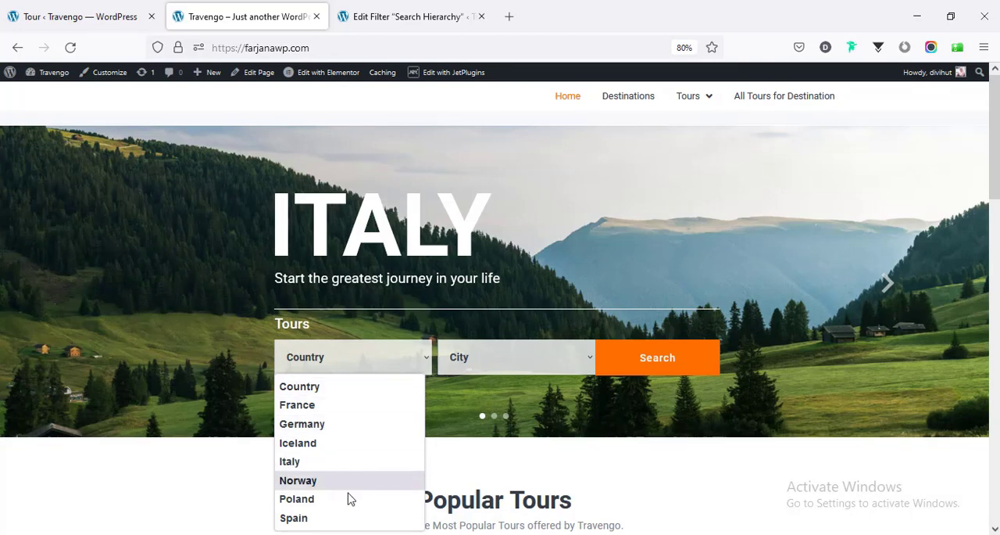
{"action": "left_click", "coordinate": [335, 519]}
{"action": "left_click", "coordinate": [469, 357]}
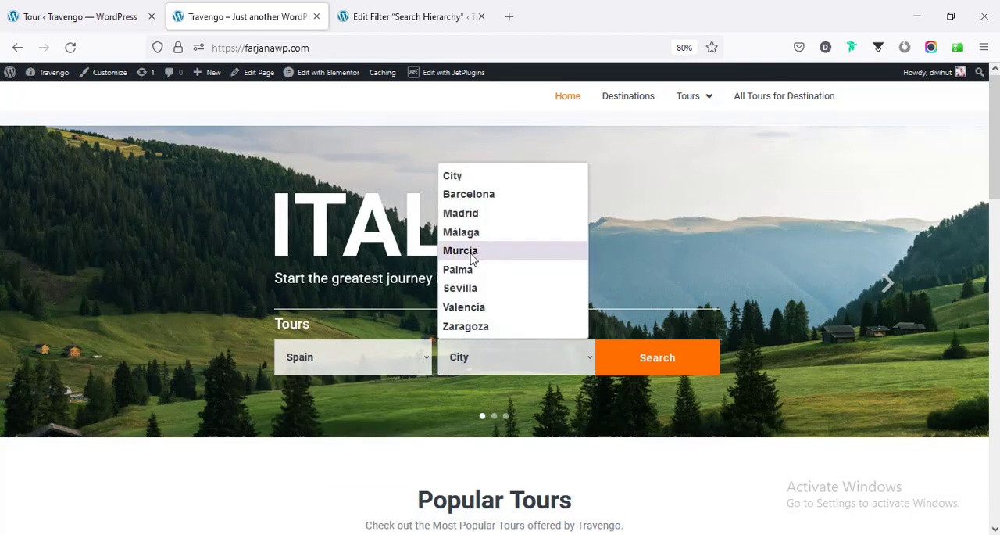
{"action": "left_click", "coordinate": [473, 250]}
{"action": "left_click", "coordinate": [650, 361]}
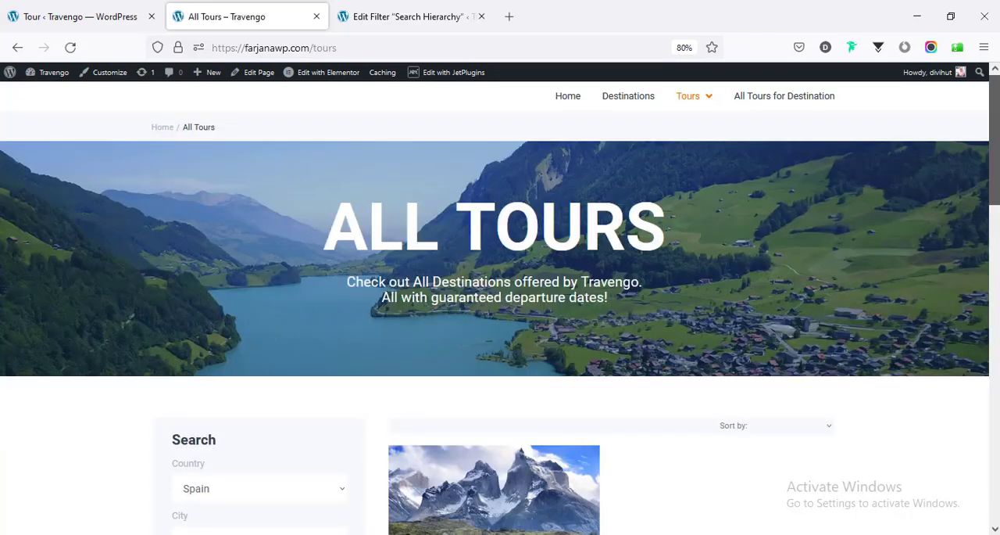
- Examine the Spain and Murcia tour results, the active filter tag and the filter options on the All Tours page
{"action": "left_click_drag", "start_coordinate": [994, 173], "coordinate": [994, 285]}
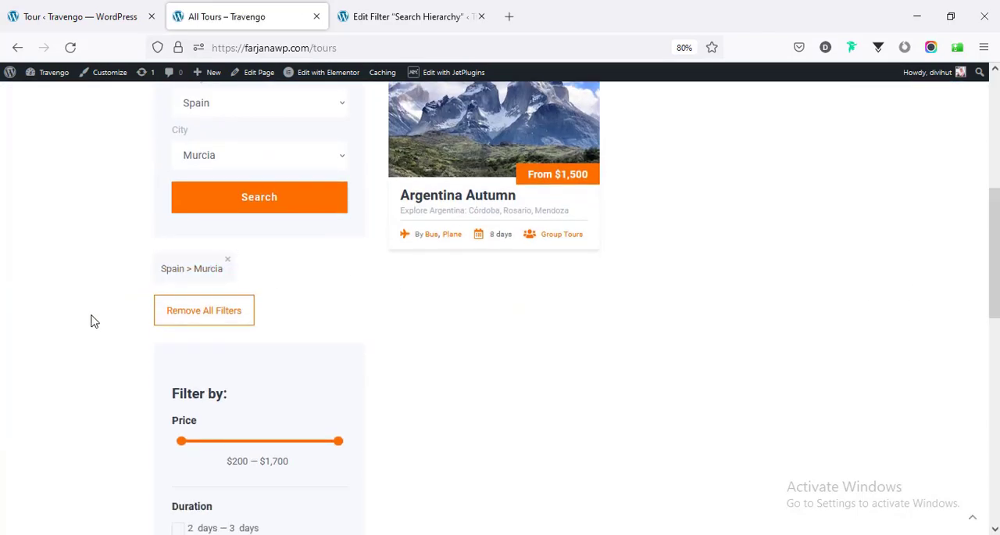
{"action": "scroll", "coordinate": [91, 320], "scroll_direction": "up", "scroll_amount": 3}
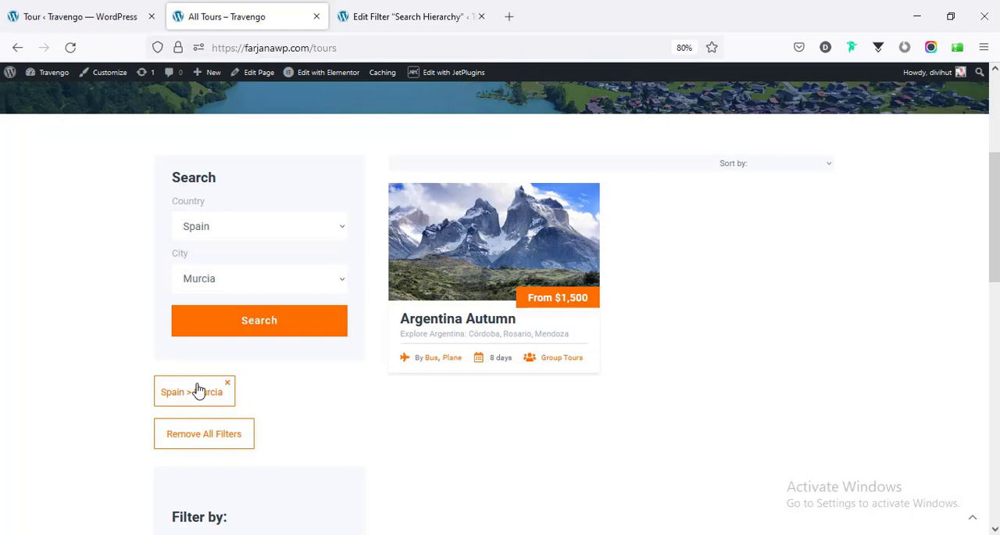
{"action": "scroll", "coordinate": [197, 386], "scroll_direction": "down", "scroll_amount": 5}
{"action": "scroll", "coordinate": [209, 458], "scroll_direction": "down", "scroll_amount": 2}
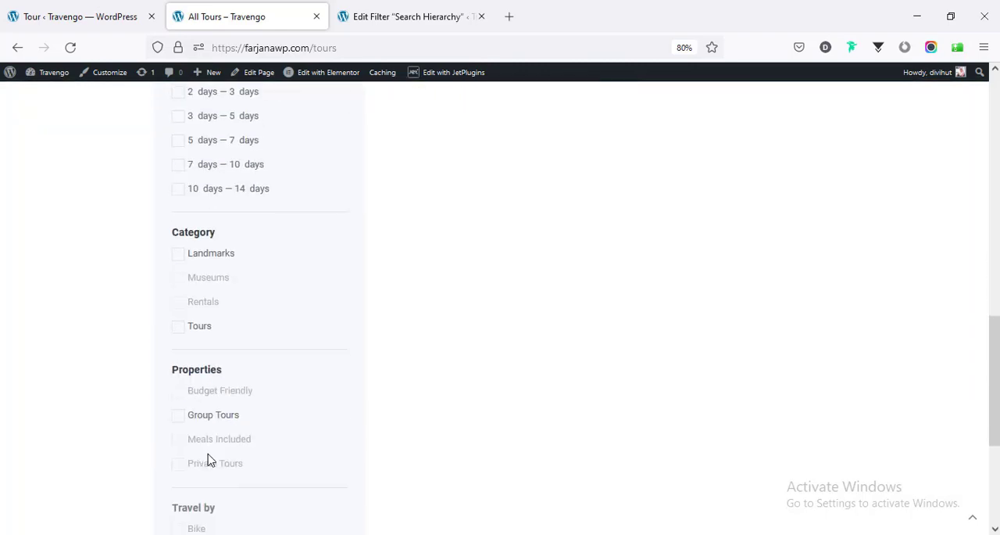
{"action": "scroll", "coordinate": [208, 455], "scroll_direction": "down", "scroll_amount": 5}
{"action": "scroll", "coordinate": [221, 440], "scroll_direction": "up", "scroll_amount": 20}
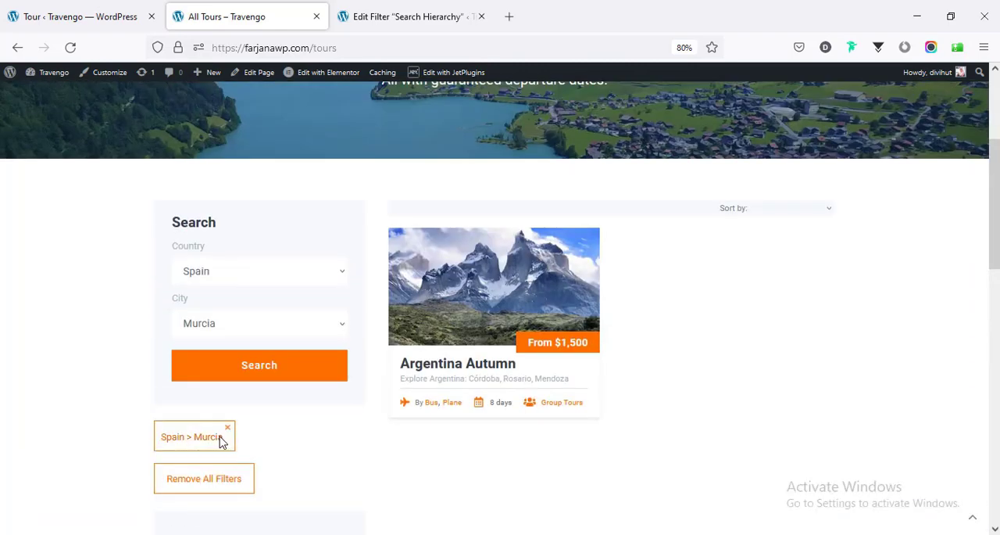
- Check the All Tours page's price and duration filters and open the Price filter for editing in a new tab
{"action": "mouse_move", "coordinate": [433, 76]}
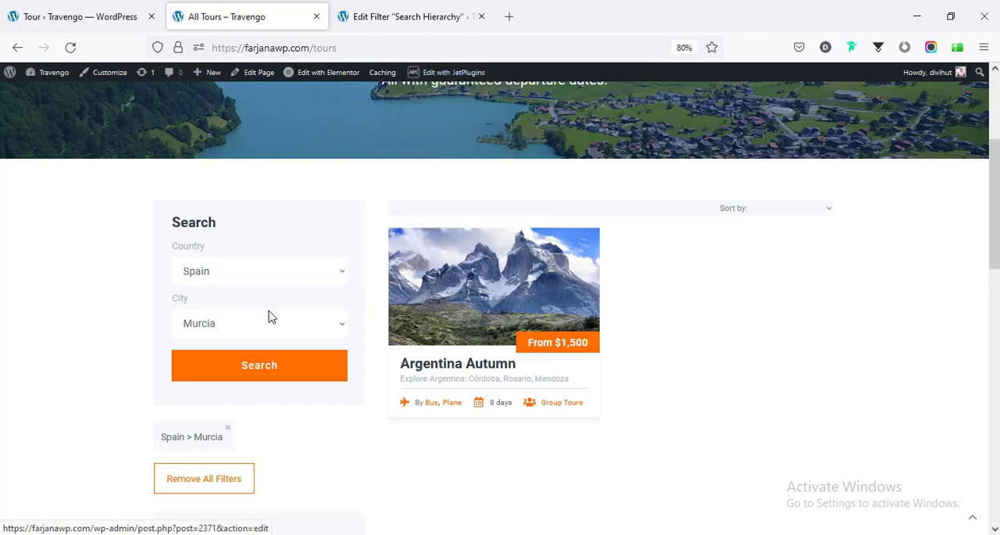
{"action": "scroll", "coordinate": [271, 316], "scroll_direction": "down", "scroll_amount": 3}
{"action": "scroll", "coordinate": [271, 315], "scroll_direction": "down", "scroll_amount": 1}
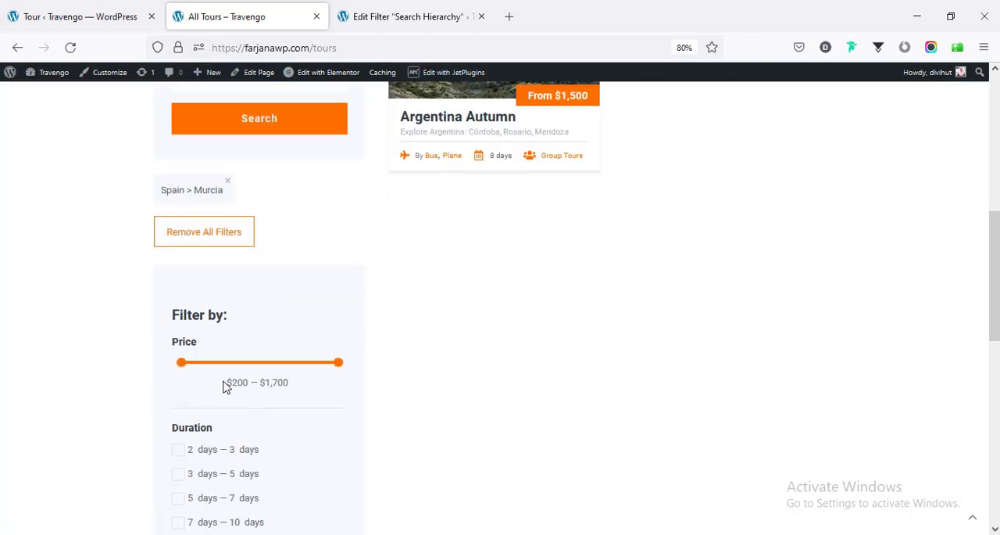
{"action": "scroll", "coordinate": [422, 251], "scroll_direction": "down", "scroll_amount": 2}
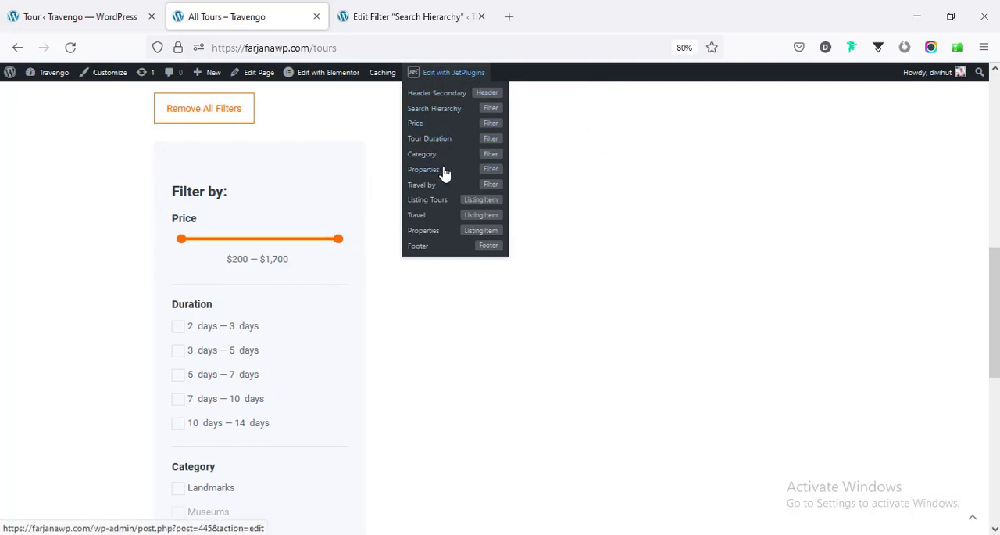
{"action": "left_click", "coordinate": [436, 125]}
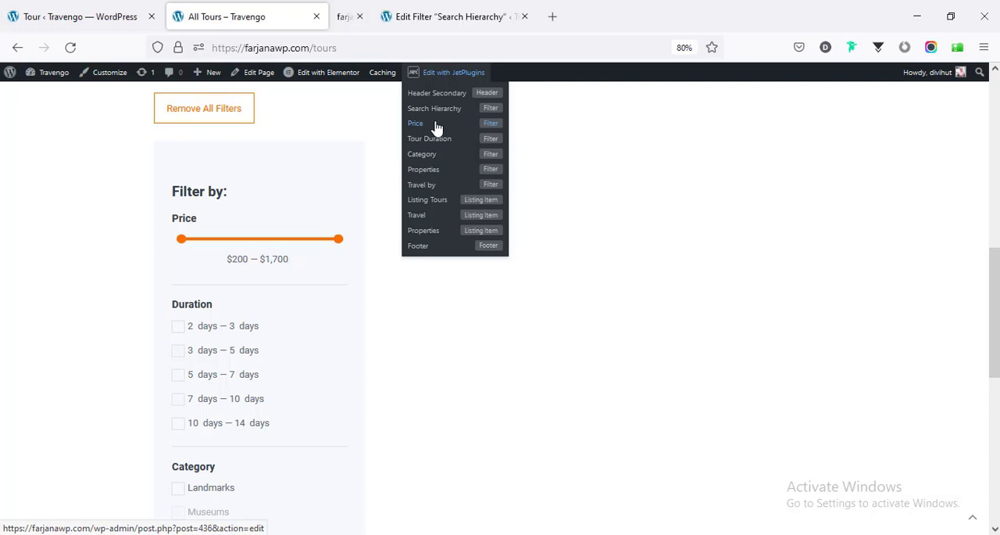
- Review the Price filter's label, filter type, values prefix, separators, step and dynamic min/max settings
{"action": "scroll", "coordinate": [386, 334], "scroll_direction": "down", "scroll_amount": 3}
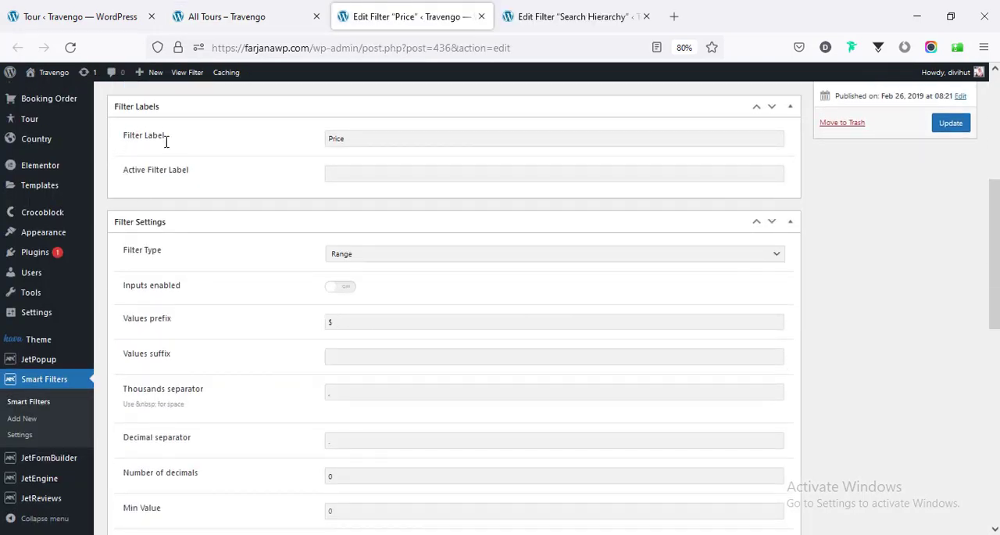
{"action": "left_click", "coordinate": [366, 138]}
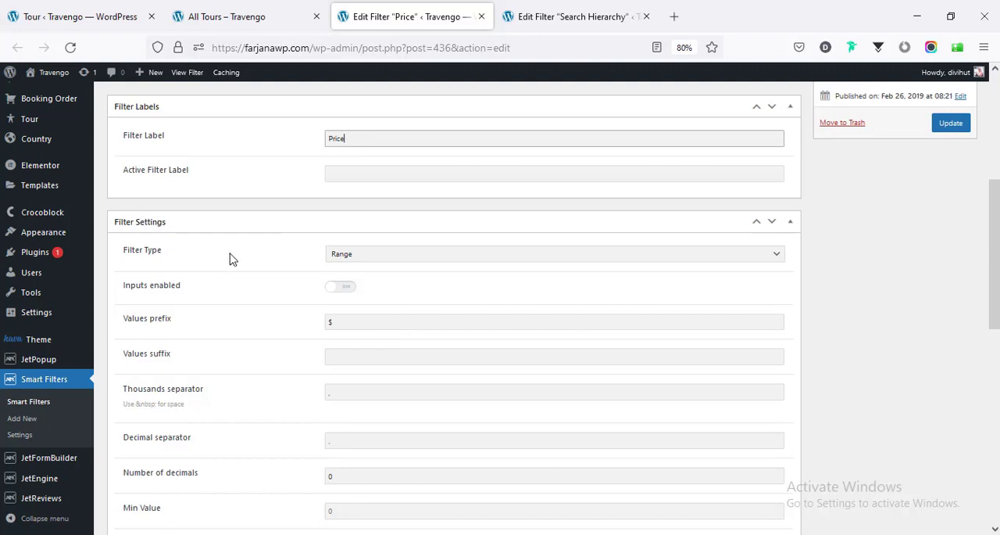
{"action": "left_click", "coordinate": [360, 255]}
{"action": "left_click", "coordinate": [361, 257]}
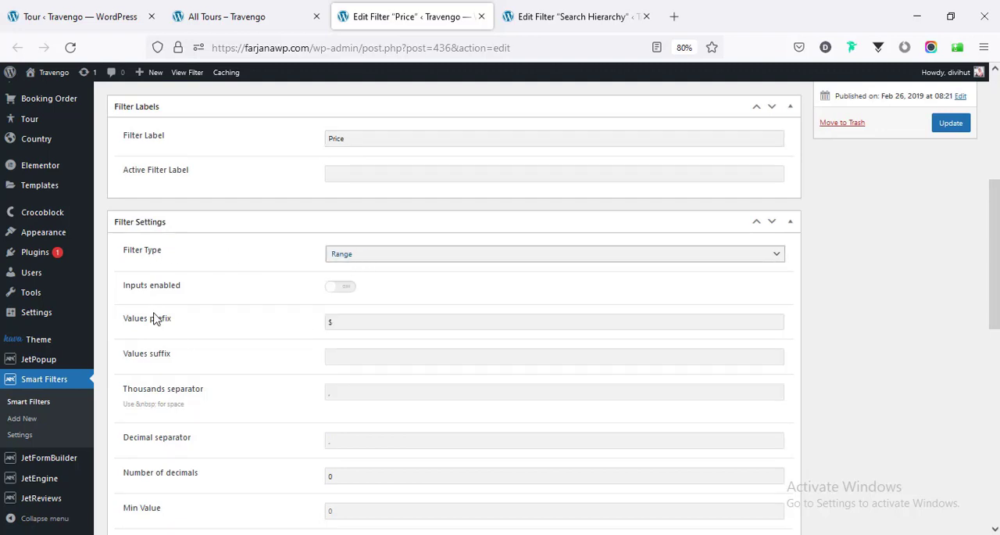
{"action": "left_click", "coordinate": [357, 316]}
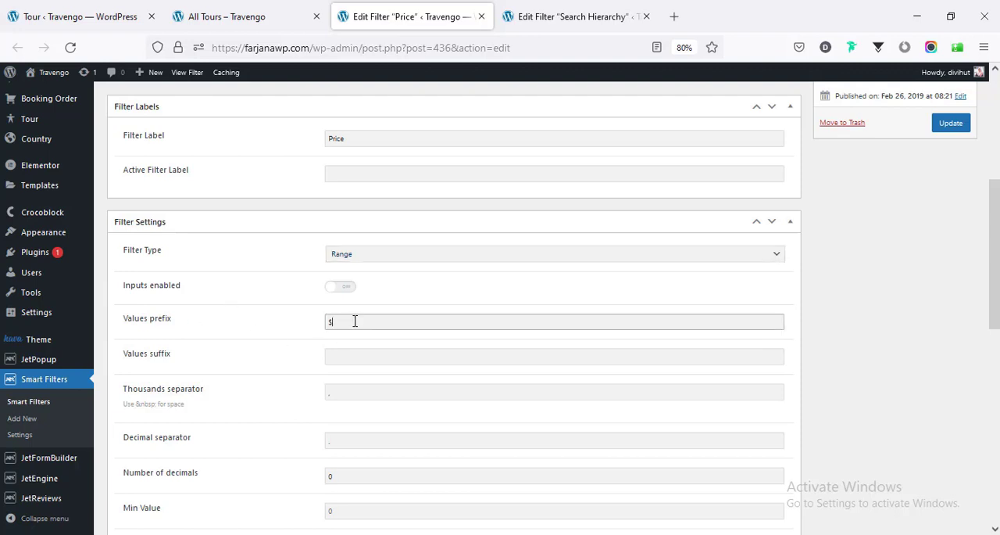
{"action": "scroll", "coordinate": [360, 323], "scroll_direction": "down", "scroll_amount": 3}
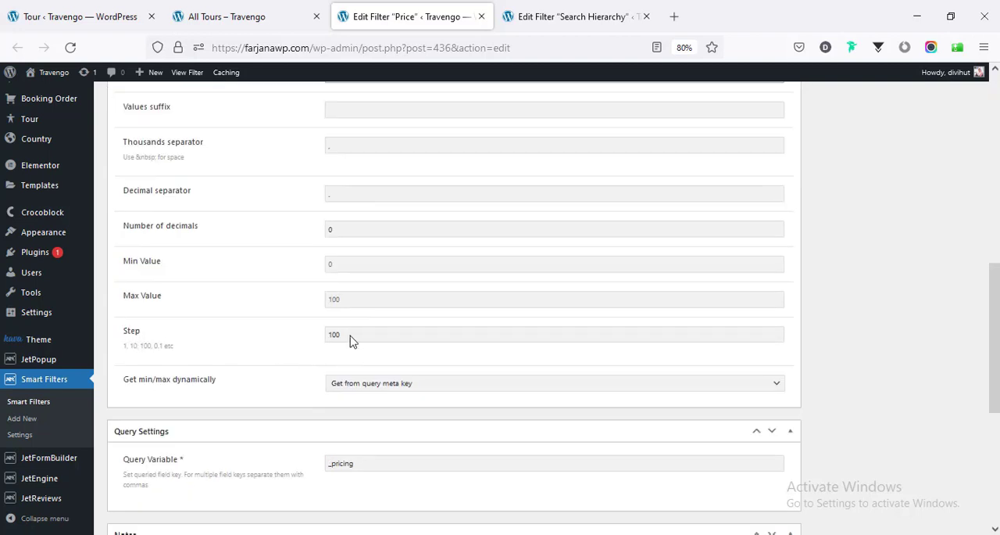
- Go back to the All Tours page and try lowering the minimum on the Price range slider
{"action": "left_click", "coordinate": [568, 17]}
{"action": "left_click", "coordinate": [227, 16]}
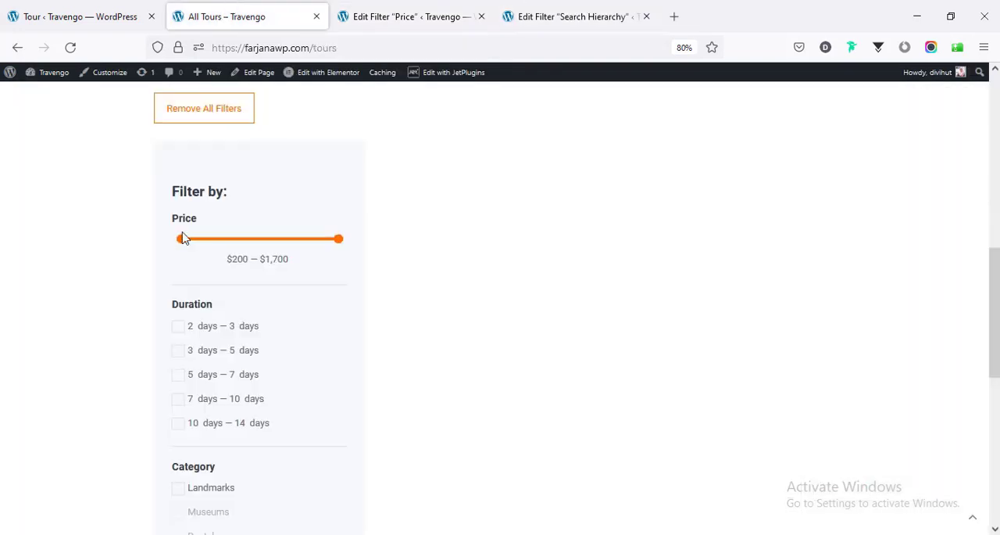
{"action": "left_click_drag", "start_coordinate": [185, 245], "coordinate": [111, 252]}
- Return to the Price filter's edit page and review its query variable, notes and filter labels
{"action": "left_click", "coordinate": [532, 14]}
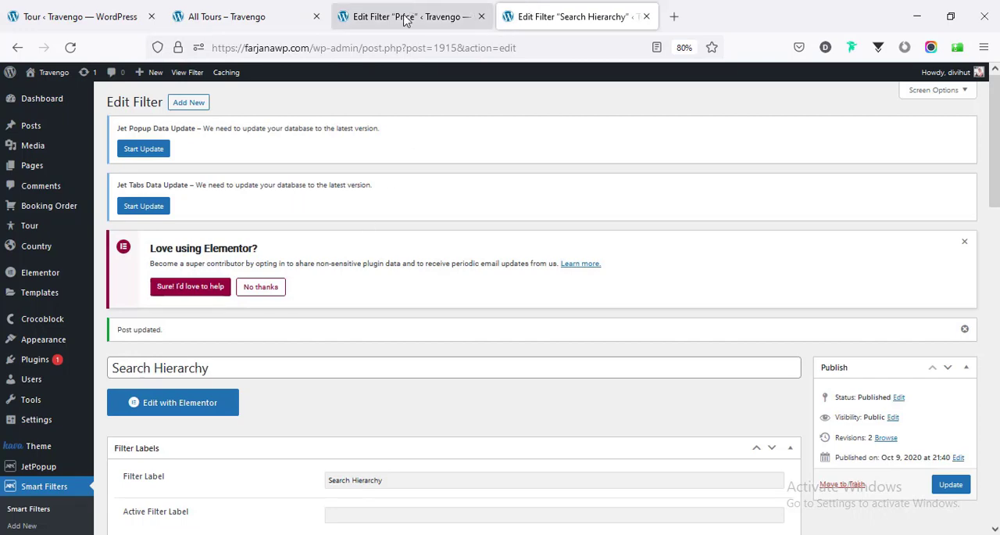
{"action": "left_click", "coordinate": [348, 11]}
{"action": "scroll", "coordinate": [338, 300], "scroll_direction": "down", "scroll_amount": 5}
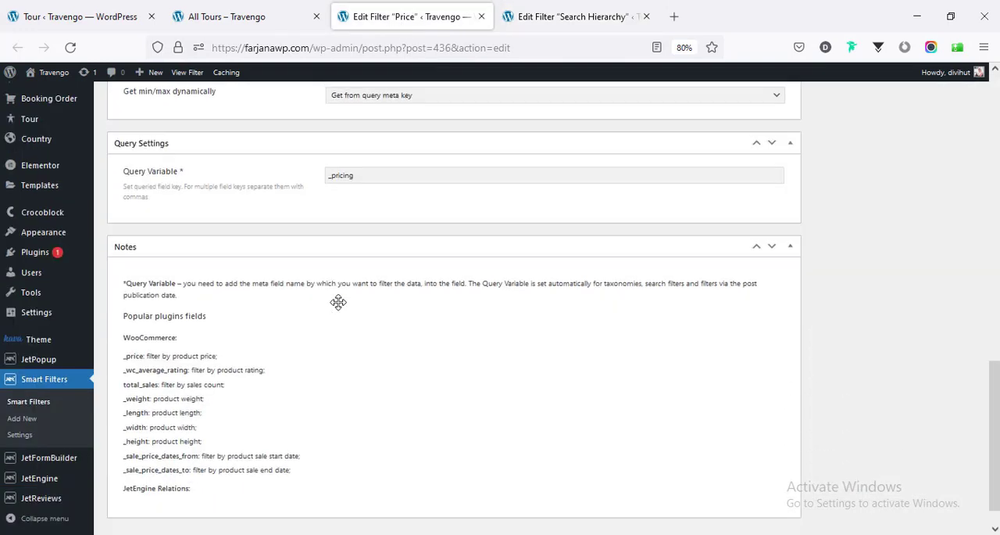
{"action": "scroll", "coordinate": [339, 304], "scroll_direction": "up", "scroll_amount": 3}
{"action": "scroll", "coordinate": [338, 303], "scroll_direction": "up", "scroll_amount": 10}
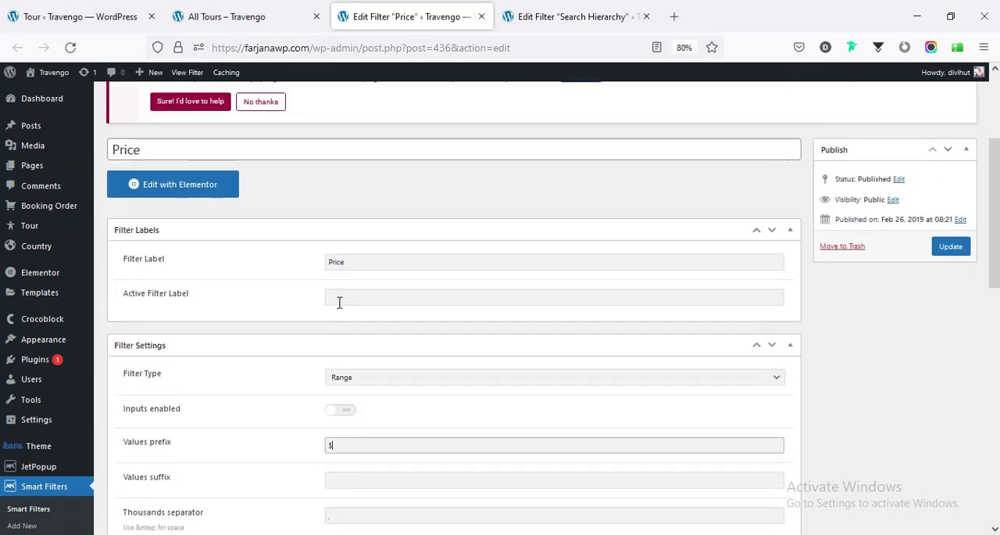
- Return to the All Tours page and open its Tour Duration filter for editing in a new tab
{"action": "left_click", "coordinate": [257, 24]}
{"action": "scroll", "coordinate": [353, 281], "scroll_direction": "down", "scroll_amount": 3}
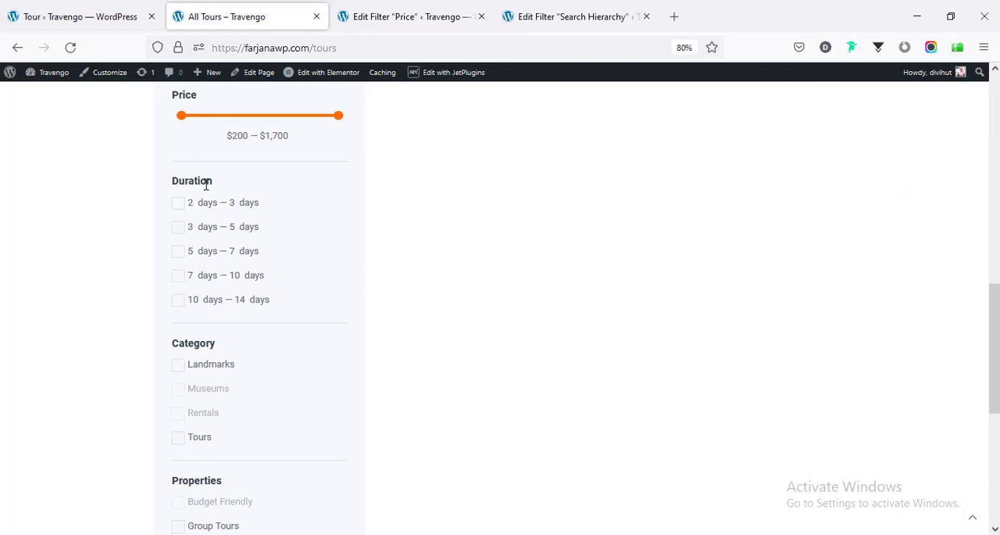
{"action": "mouse_move", "coordinate": [415, 73]}
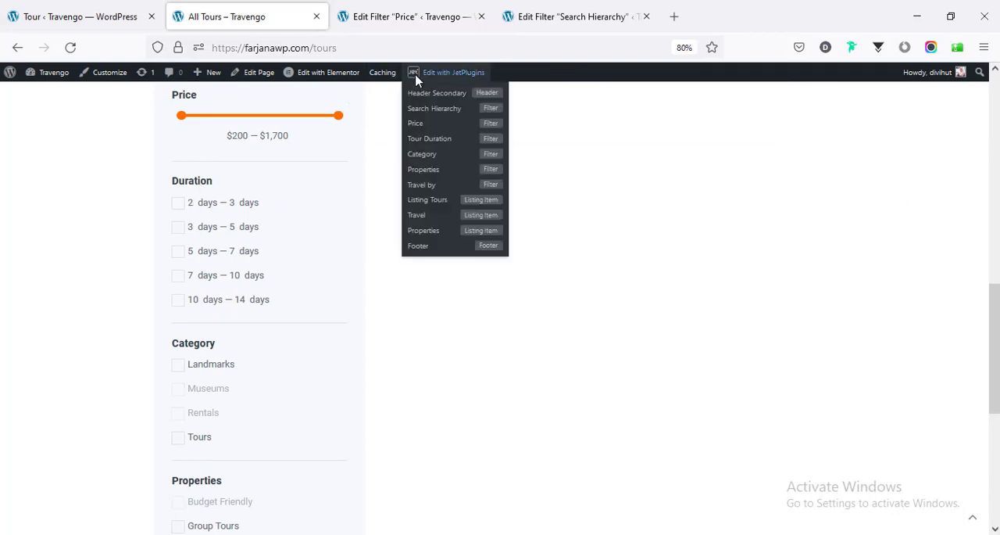
{"action": "left_click", "coordinate": [432, 146]}
- Review the Tour Duration filter's label, filter type and the minimum and maximum values in its options list
{"action": "scroll", "coordinate": [334, 216], "scroll_direction": "down", "scroll_amount": 5}
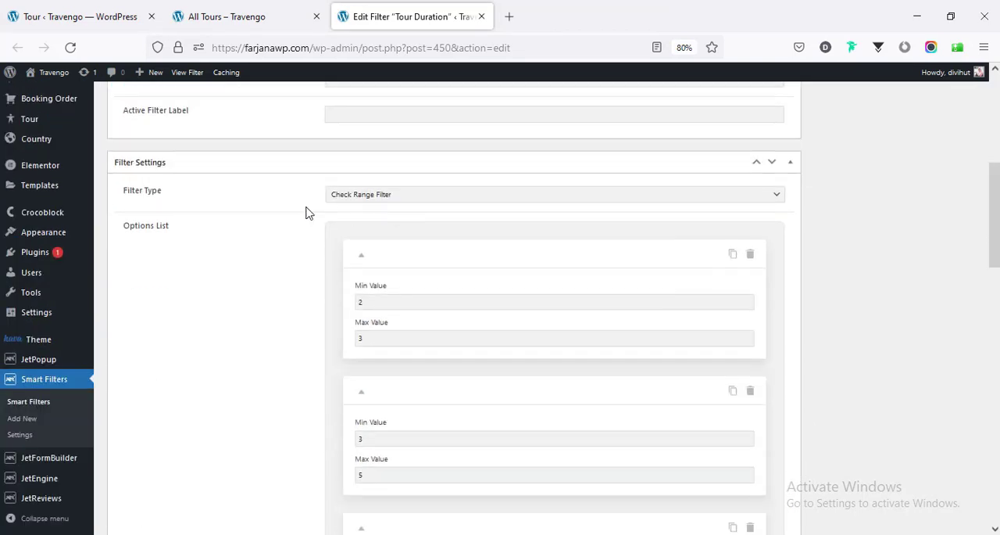
{"action": "scroll", "coordinate": [277, 243], "scroll_direction": "up", "scroll_amount": 2}
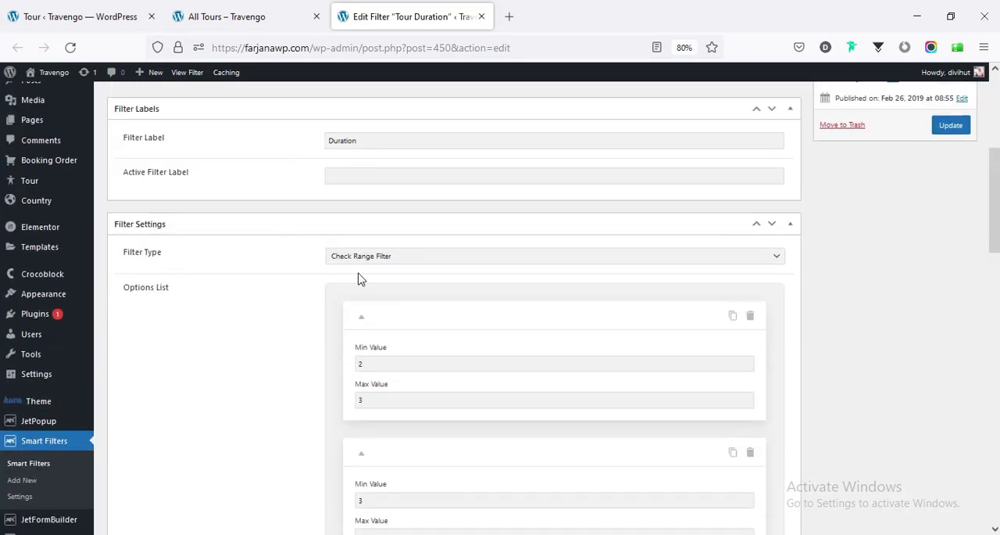
{"action": "left_click", "coordinate": [367, 258]}
{"action": "left_click", "coordinate": [369, 262]}
{"action": "scroll", "coordinate": [293, 323], "scroll_direction": "down", "scroll_amount": 3}
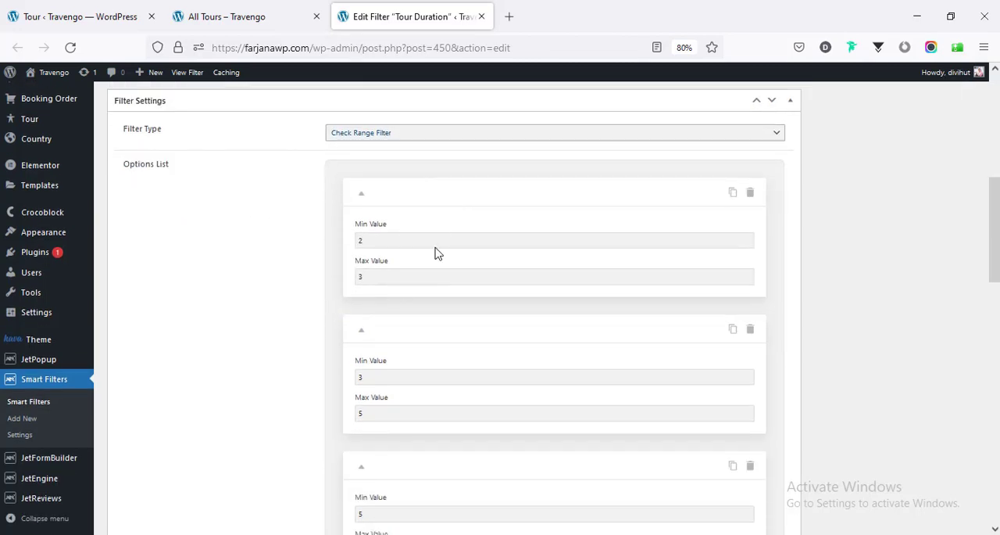
{"action": "scroll", "coordinate": [450, 271], "scroll_direction": "down", "scroll_amount": 9}
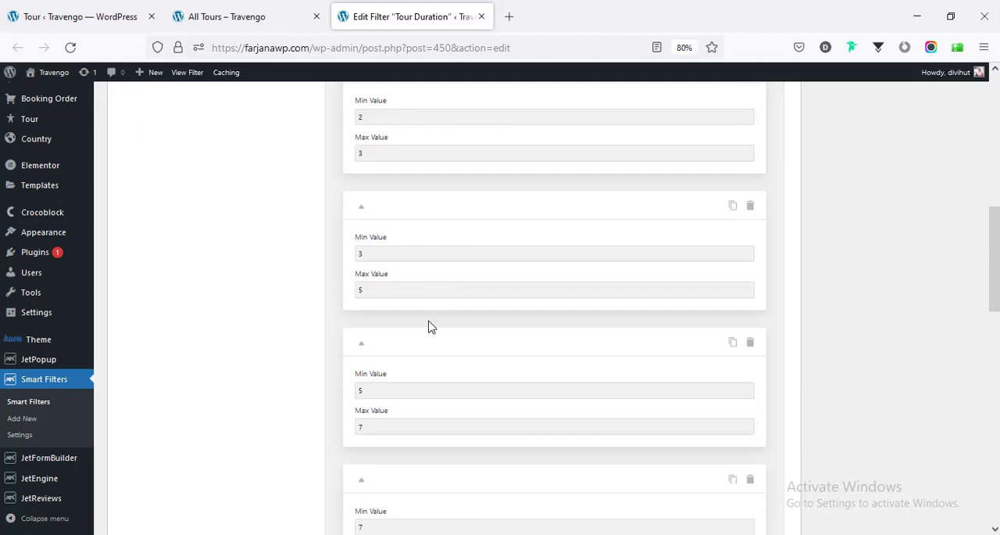
{"action": "scroll", "coordinate": [422, 325], "scroll_direction": "down", "scroll_amount": 2}
{"action": "scroll", "coordinate": [420, 311], "scroll_direction": "up", "scroll_amount": 2}
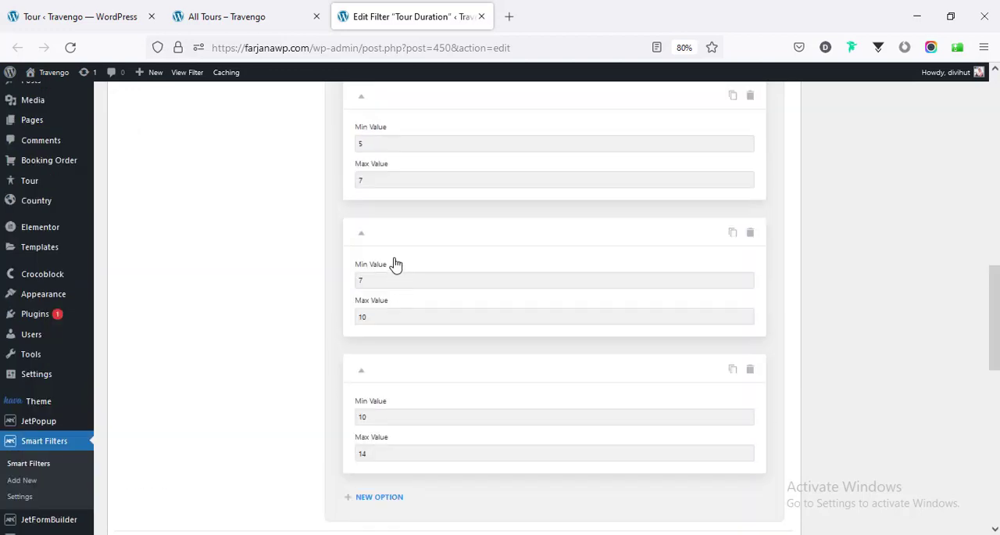
{"action": "left_click", "coordinate": [390, 282]}
{"action": "left_click", "coordinate": [400, 318]}
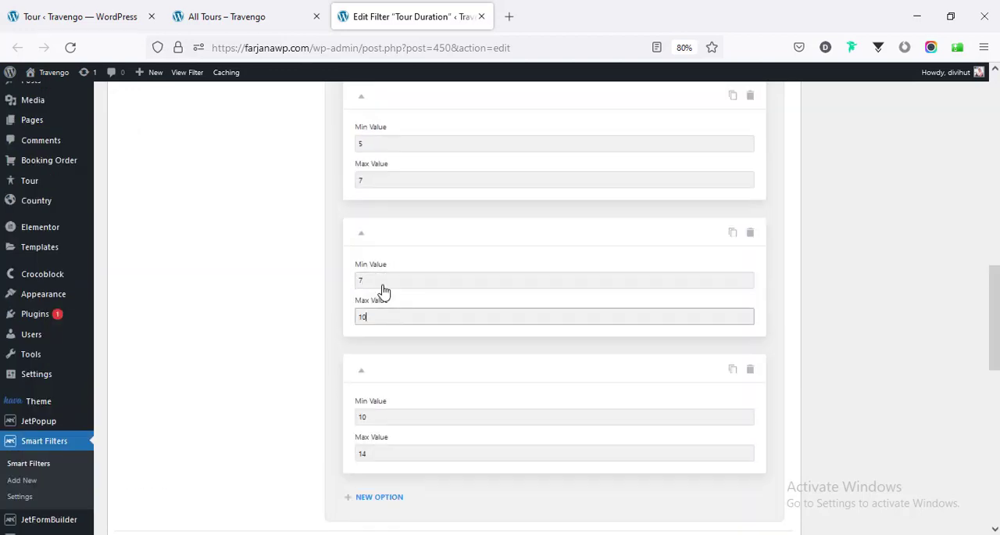
- Compare the duration ranges on the All Tours page with the Tour Duration filter's options list
{"action": "left_click", "coordinate": [229, 10]}
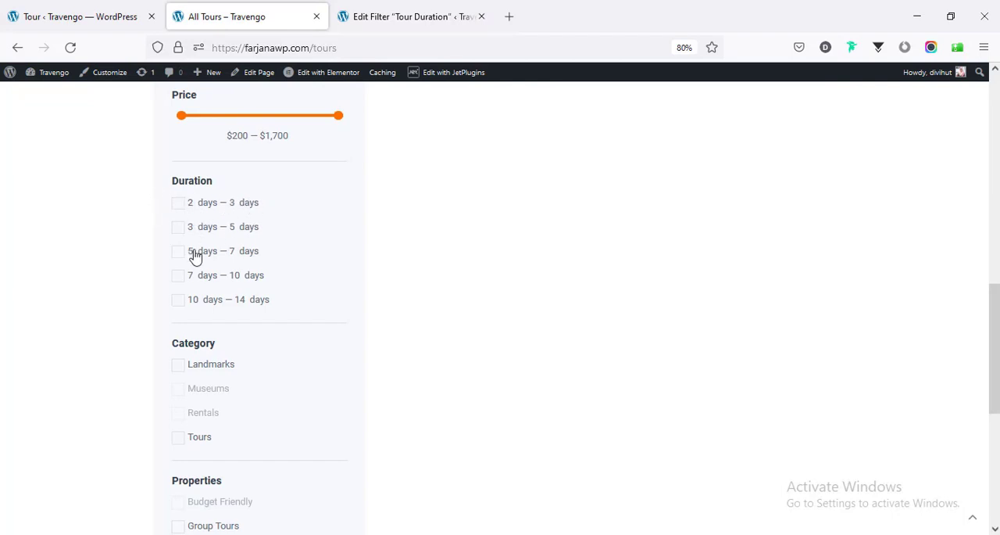
{"action": "left_click", "coordinate": [353, 11]}
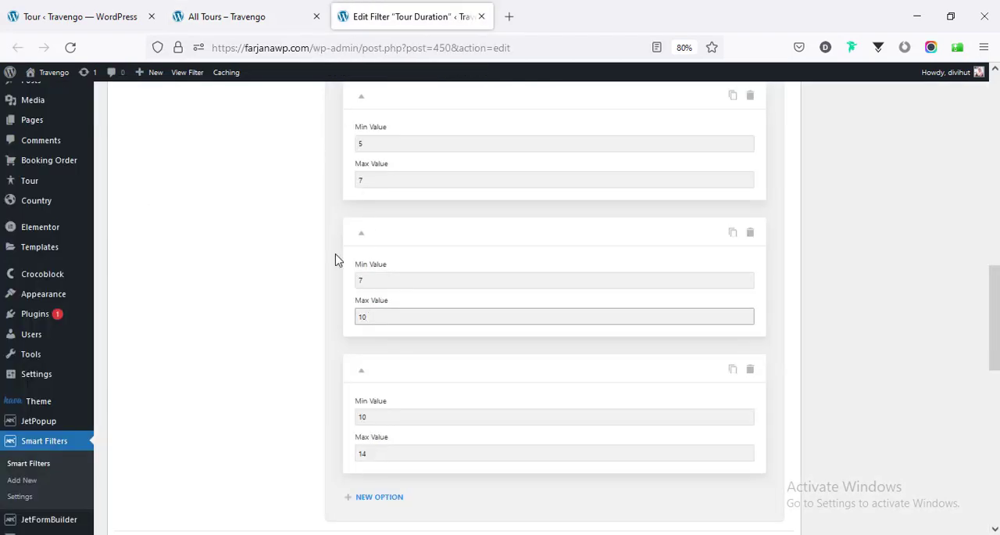
{"action": "scroll", "coordinate": [336, 252], "scroll_direction": "up", "scroll_amount": 5}
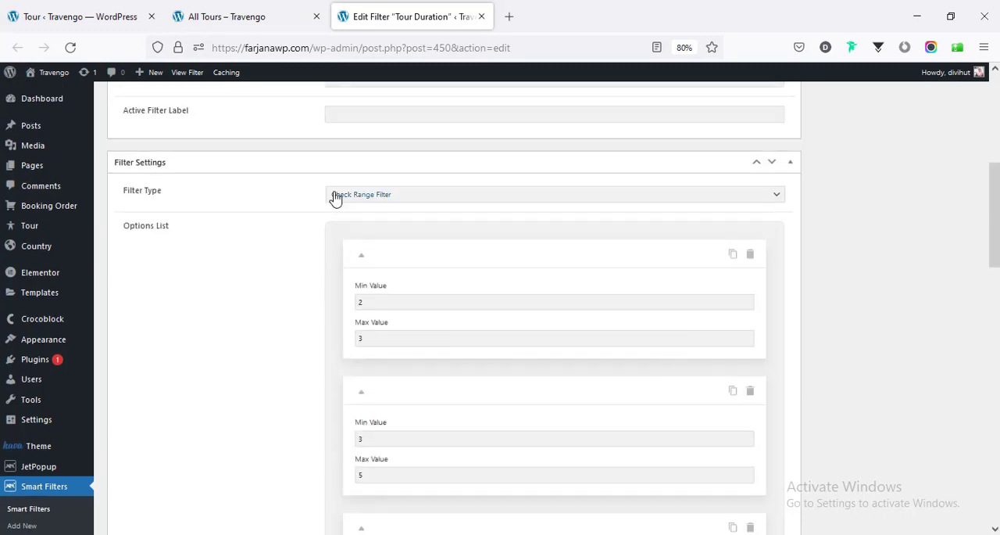
{"action": "scroll", "coordinate": [313, 375], "scroll_direction": "down", "scroll_amount": 5}
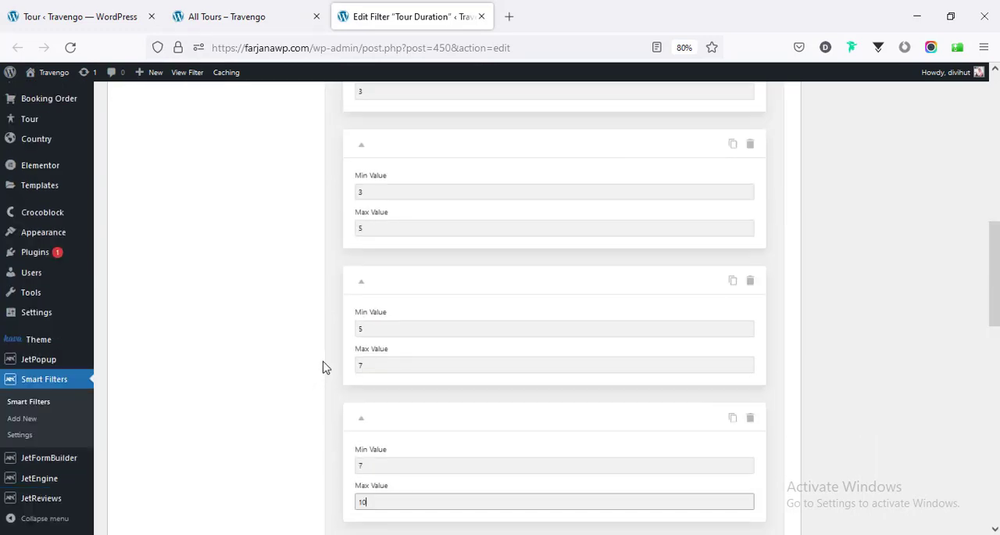
{"action": "scroll", "coordinate": [324, 368], "scroll_direction": "down", "scroll_amount": 1}
{"action": "scroll", "coordinate": [346, 327], "scroll_direction": "down", "scroll_amount": 3}
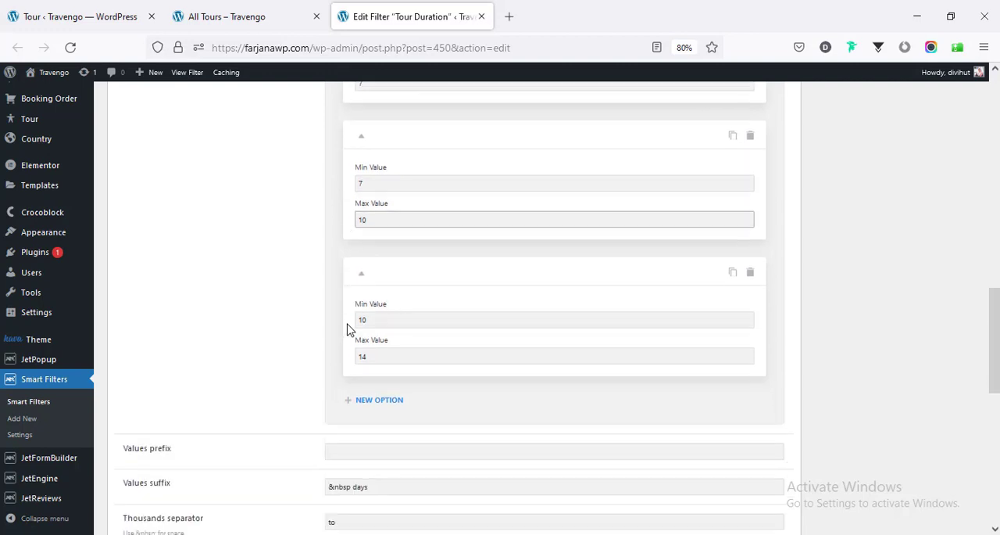
- Review the Tour Duration filter's values suffix, separators and query variable, checking the suffix against the duration options on the All Tours page
{"action": "scroll", "coordinate": [356, 291], "scroll_direction": "down", "scroll_amount": 3}
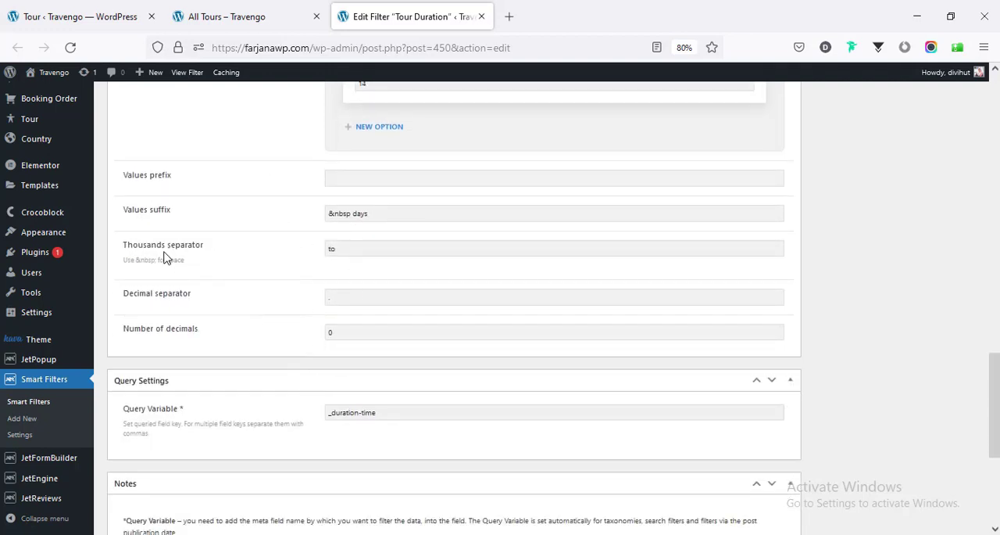
{"action": "left_click", "coordinate": [367, 242]}
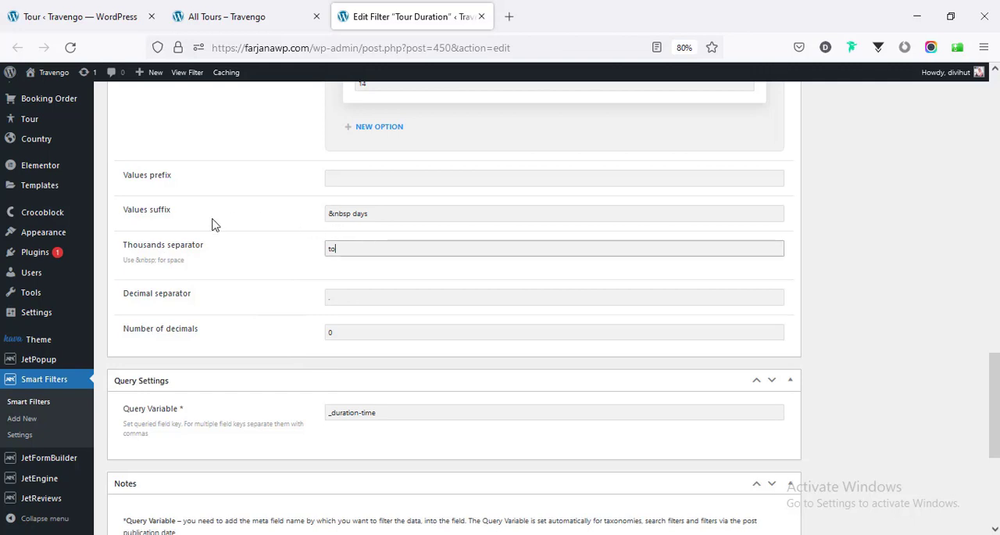
{"action": "left_click", "coordinate": [363, 216]}
{"action": "left_click", "coordinate": [235, 16]}
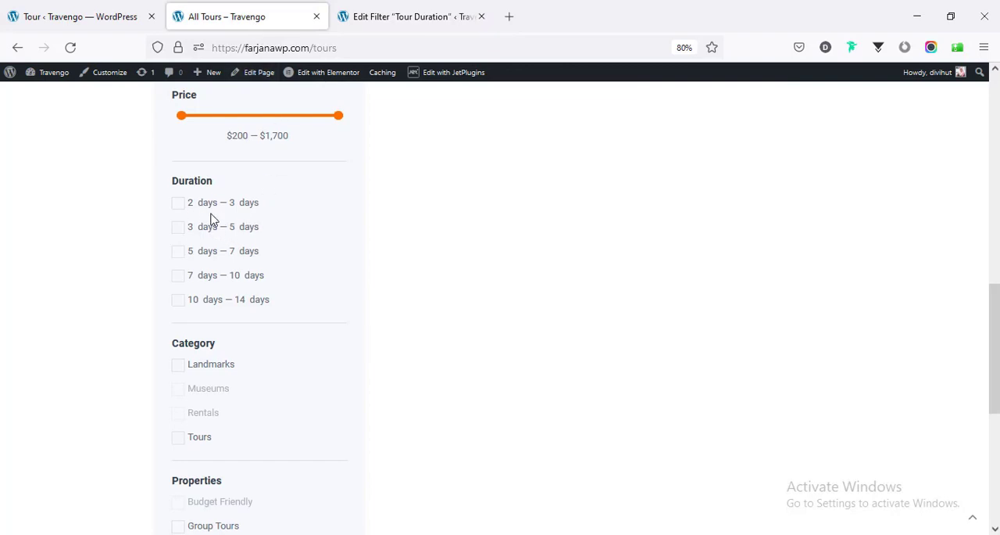
{"action": "left_click", "coordinate": [405, 16]}
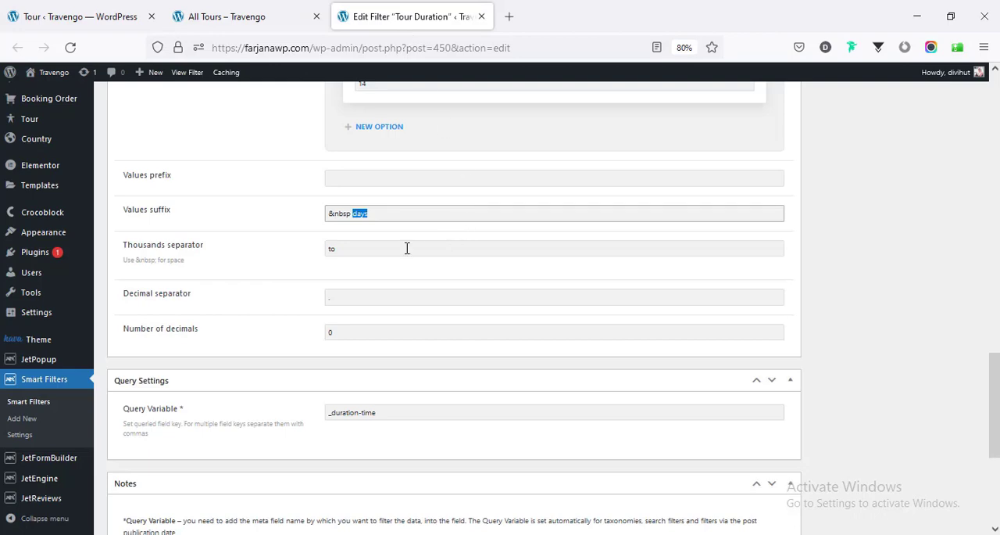
{"action": "scroll", "coordinate": [373, 263], "scroll_direction": "down", "scroll_amount": 3}
{"action": "scroll", "coordinate": [373, 263], "scroll_direction": "up", "scroll_amount": 5}
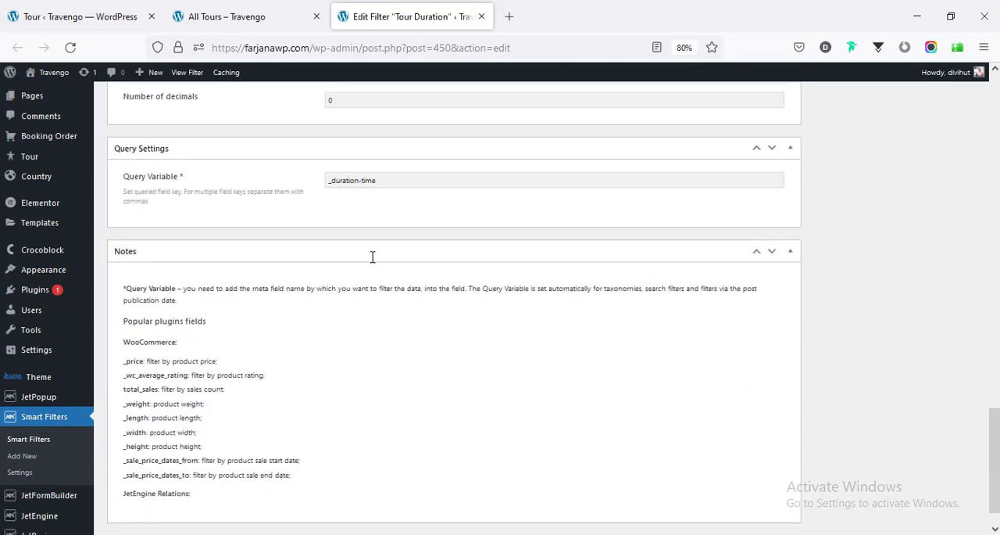
{"action": "scroll", "coordinate": [373, 264], "scroll_direction": "up", "scroll_amount": 15}
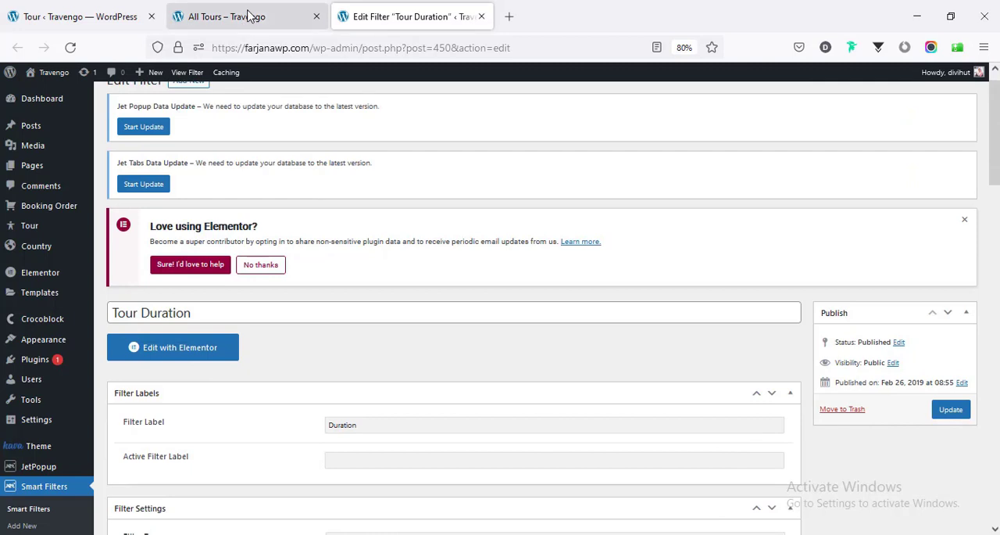
- Return to the All Tours page and look over its Category, Properties and Travel by filters
{"action": "left_click", "coordinate": [249, 15]}
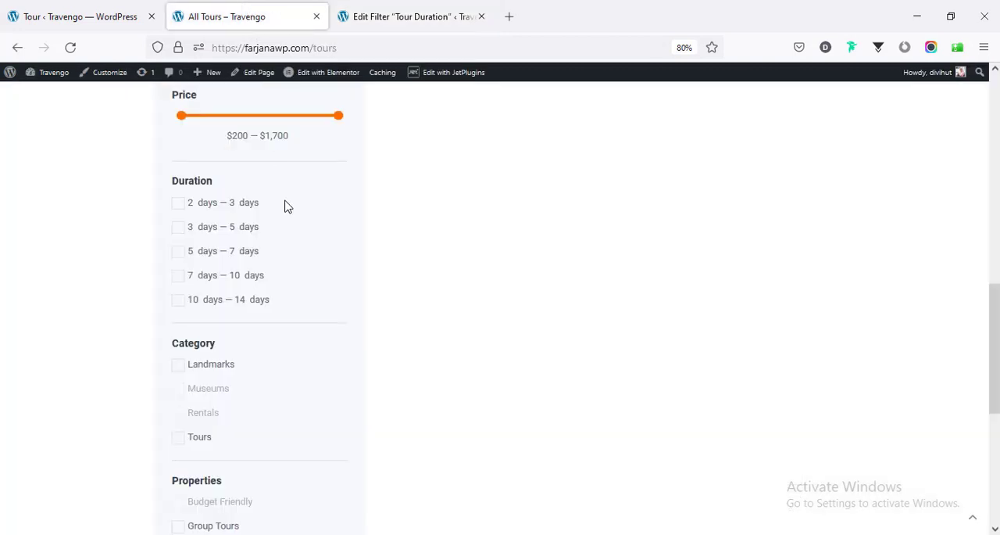
{"action": "scroll", "coordinate": [282, 266], "scroll_direction": "down", "scroll_amount": 3}
{"action": "scroll", "coordinate": [282, 312], "scroll_direction": "down", "scroll_amount": 3}
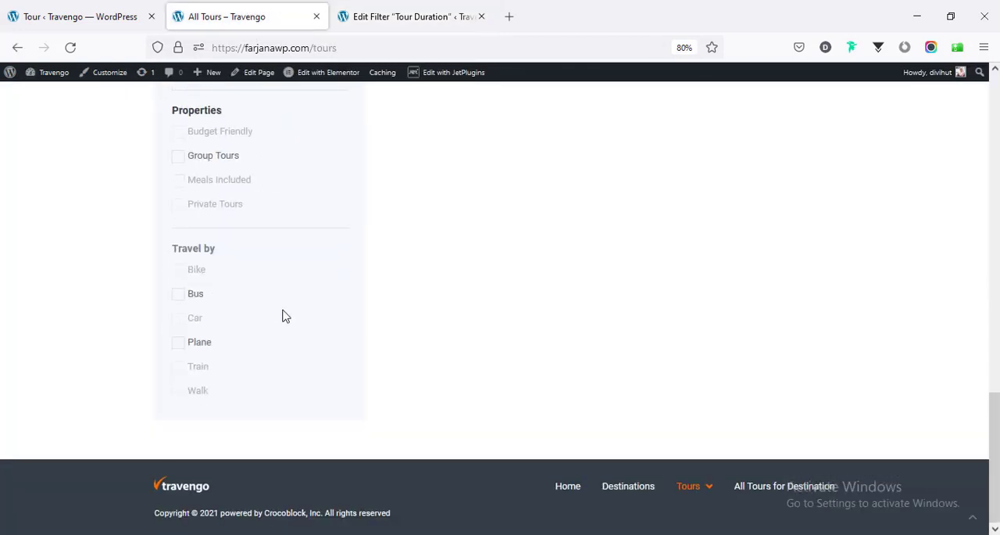
{"action": "scroll", "coordinate": [283, 313], "scroll_direction": "up", "scroll_amount": 7}
{"action": "scroll", "coordinate": [284, 305], "scroll_direction": "up", "scroll_amount": 4}
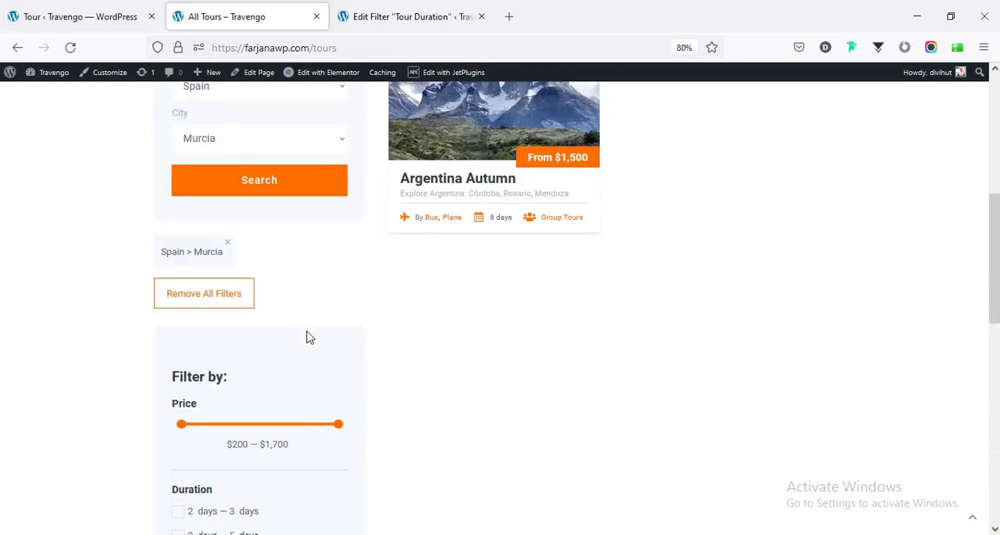
- Open the All Tours page in Elementor in a new tab and look over its search, filter and tour listing layout
{"action": "scroll", "coordinate": [308, 337], "scroll_direction": "up", "scroll_amount": 6}
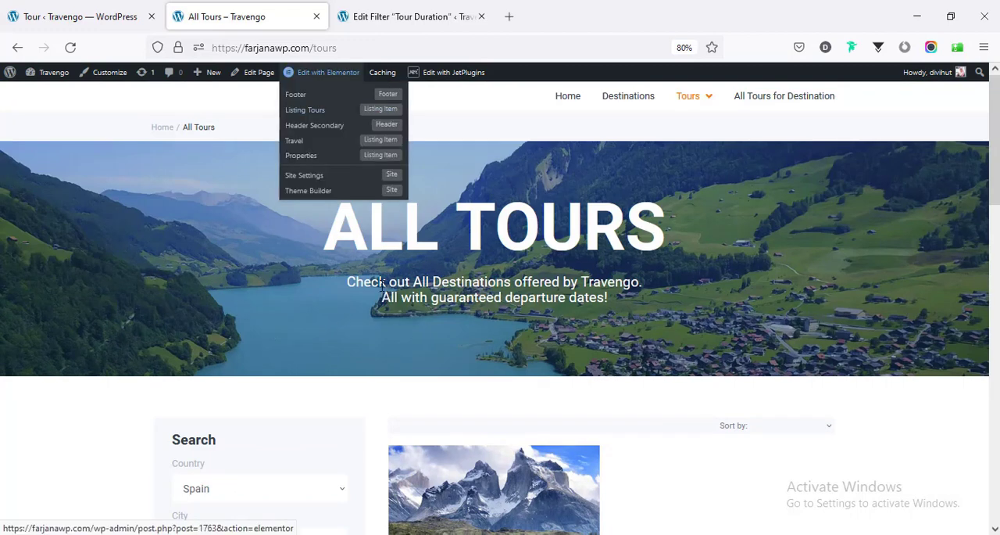
{"action": "mouse_move", "coordinate": [317, 86]}
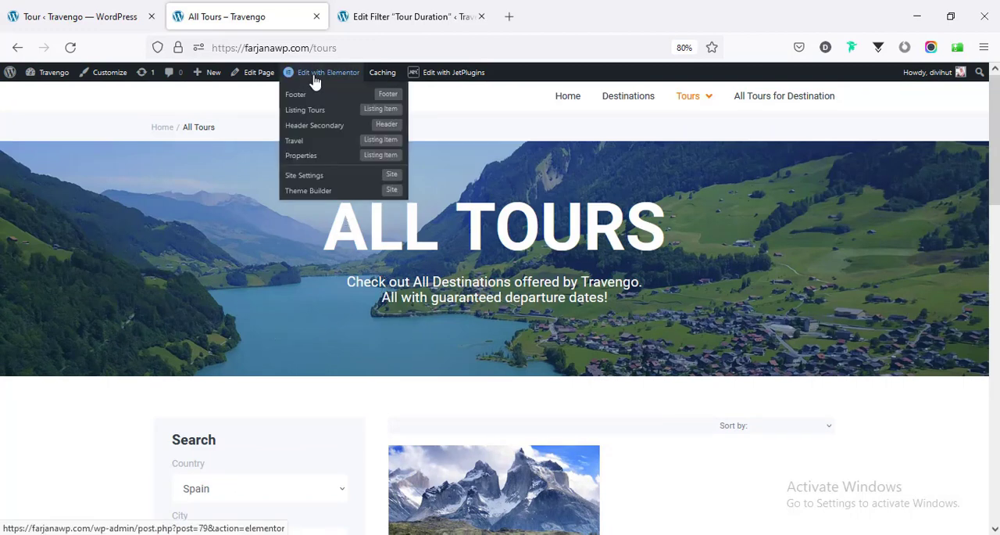
{"action": "middle_click", "coordinate": [339, 75]}
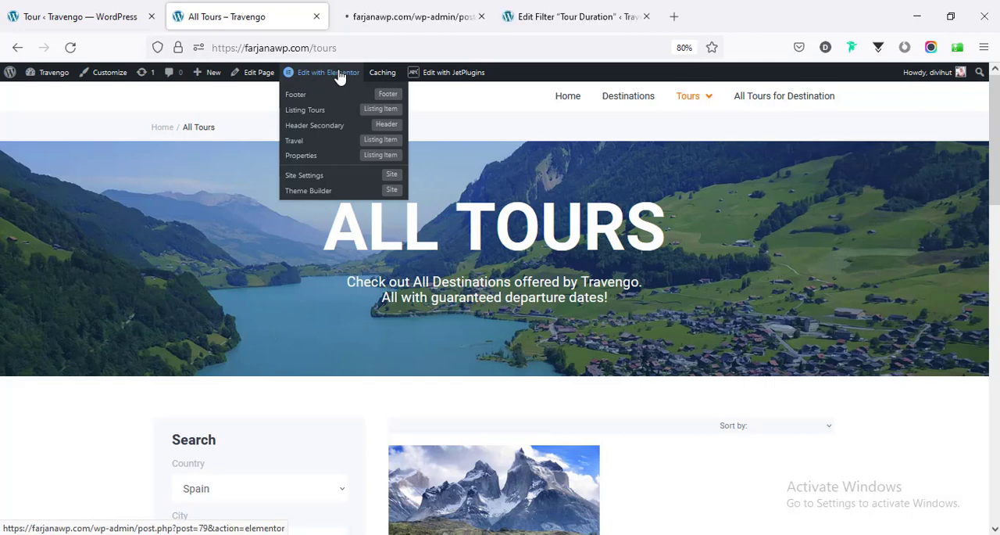
{"action": "left_click", "coordinate": [369, 22]}
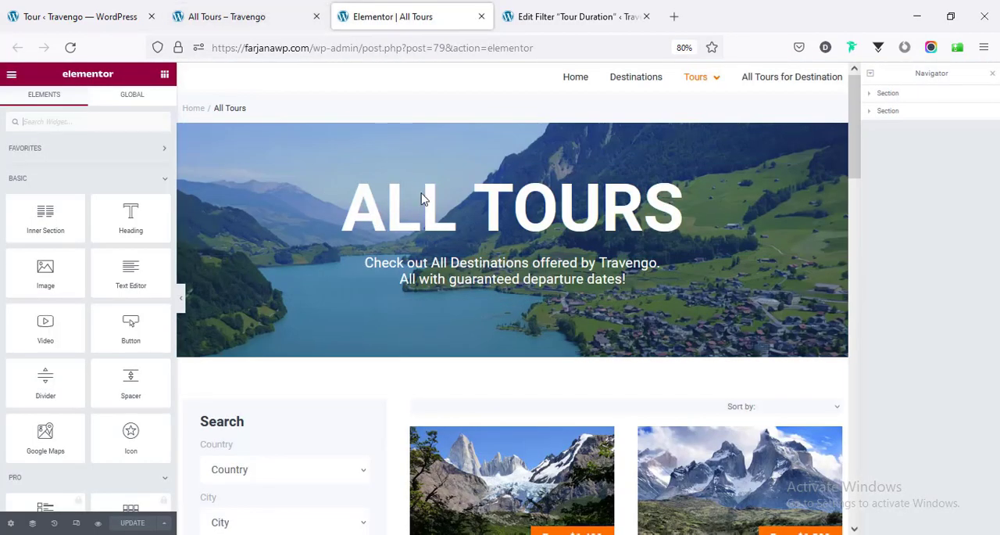
{"action": "scroll", "coordinate": [504, 233], "scroll_direction": "down", "scroll_amount": 2}
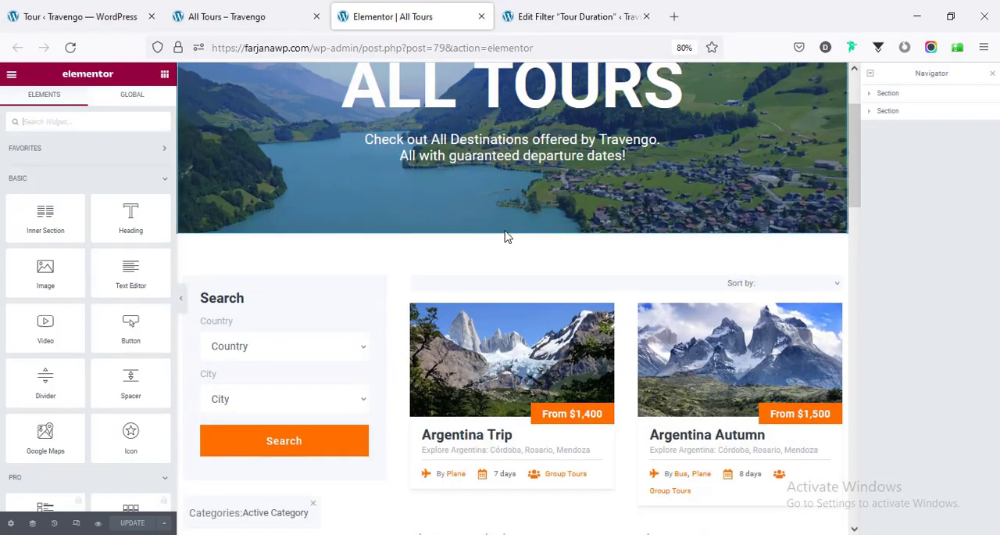
{"action": "scroll", "coordinate": [504, 233], "scroll_direction": "down", "scroll_amount": 10}
{"action": "scroll", "coordinate": [509, 238], "scroll_direction": "up", "scroll_amount": 4}
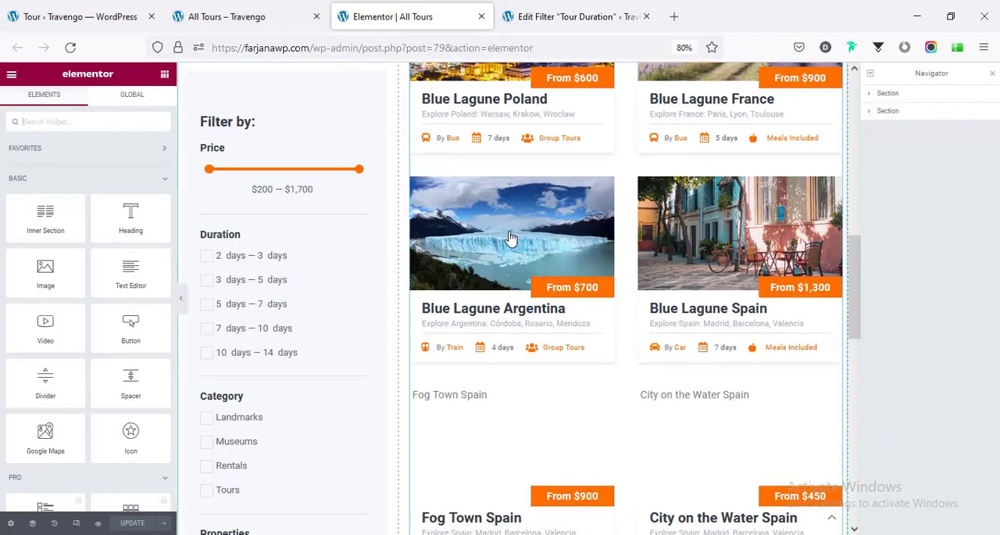
{"action": "scroll", "coordinate": [510, 238], "scroll_direction": "up", "scroll_amount": 6}
- Go back to the live All Tours page, reload it through the site's Tours link and browse the full tour listing
{"action": "left_click", "coordinate": [291, 12]}
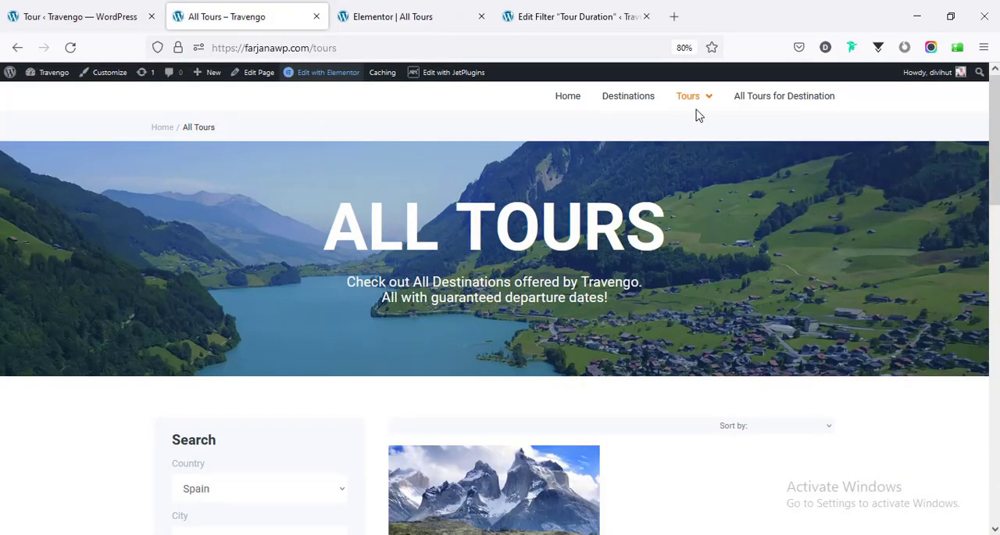
{"action": "mouse_move", "coordinate": [689, 102]}
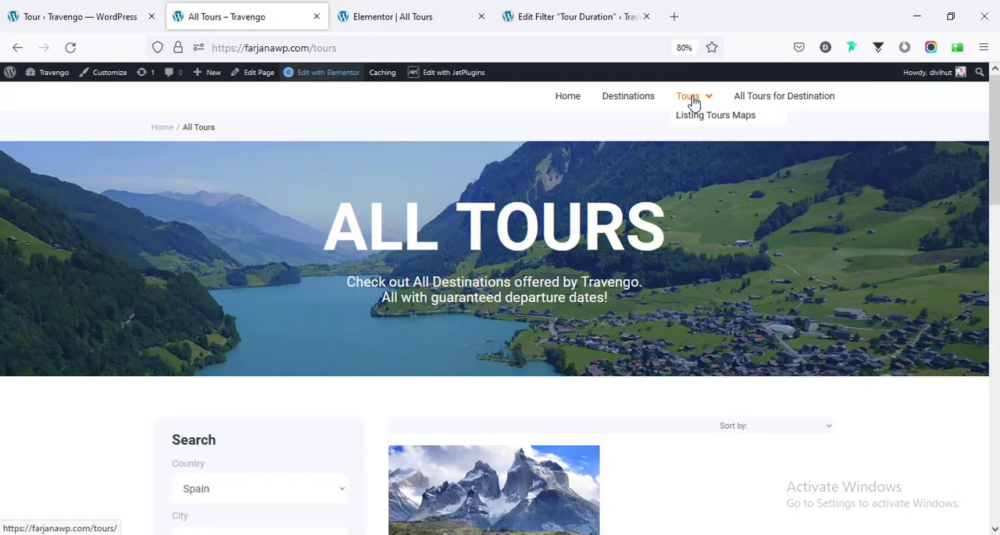
{"action": "left_click", "coordinate": [691, 97]}
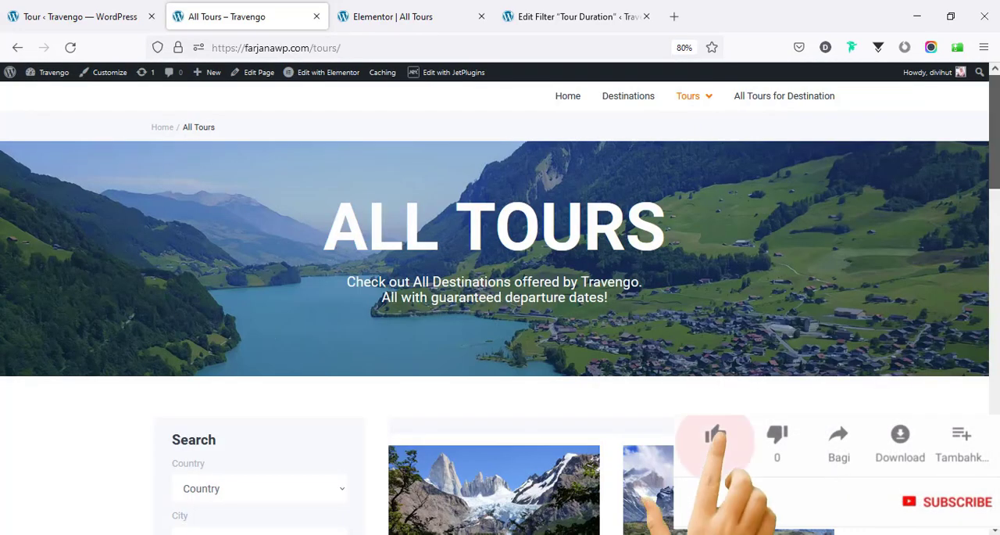
{"action": "scroll", "coordinate": [500, 304], "scroll_direction": "down", "scroll_amount": 3}
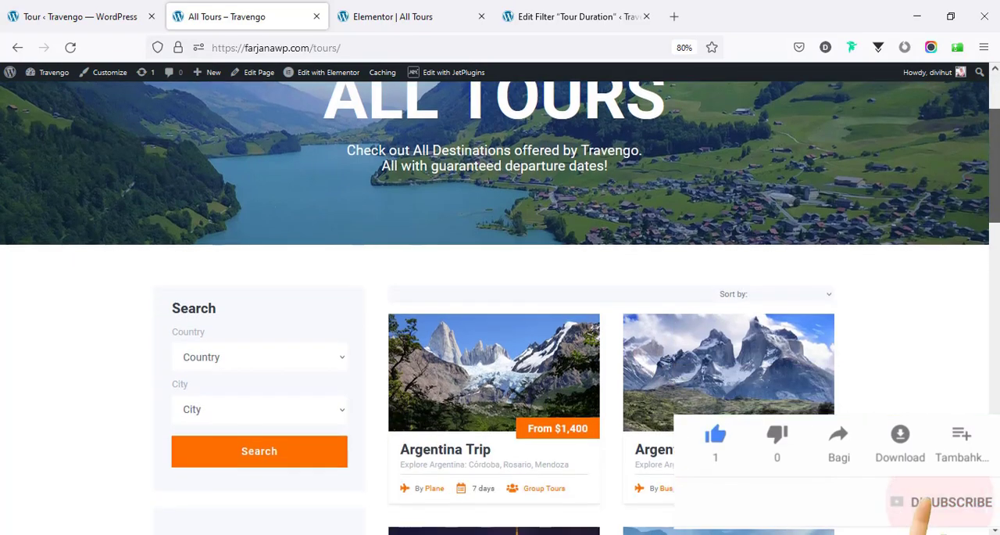
{"action": "scroll", "coordinate": [500, 307], "scroll_direction": "down", "scroll_amount": 4}
{"action": "scroll", "coordinate": [501, 308], "scroll_direction": "down", "scroll_amount": 6}
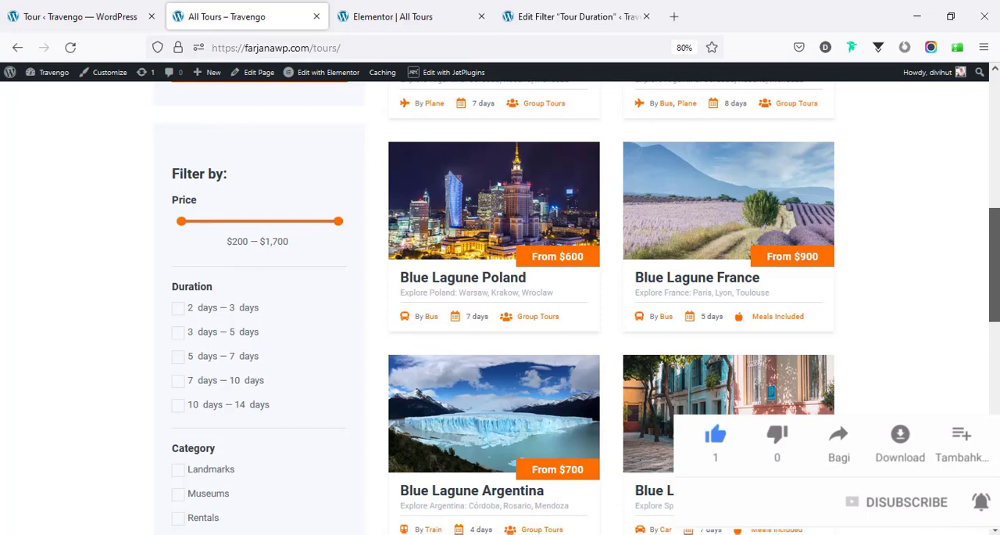
{"action": "scroll", "coordinate": [500, 307], "scroll_direction": "down", "scroll_amount": 18}
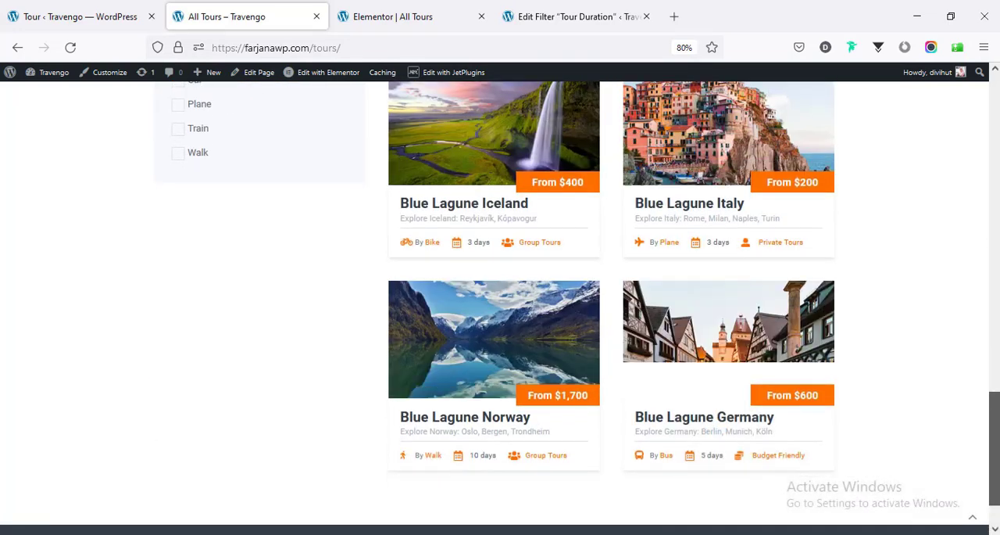
{"action": "scroll", "coordinate": [501, 307], "scroll_direction": "down", "scroll_amount": 2}
{"action": "scroll", "coordinate": [500, 308], "scroll_direction": "up", "scroll_amount": 20}
{"action": "scroll", "coordinate": [991, 191], "scroll_direction": "up", "scroll_amount": 12}
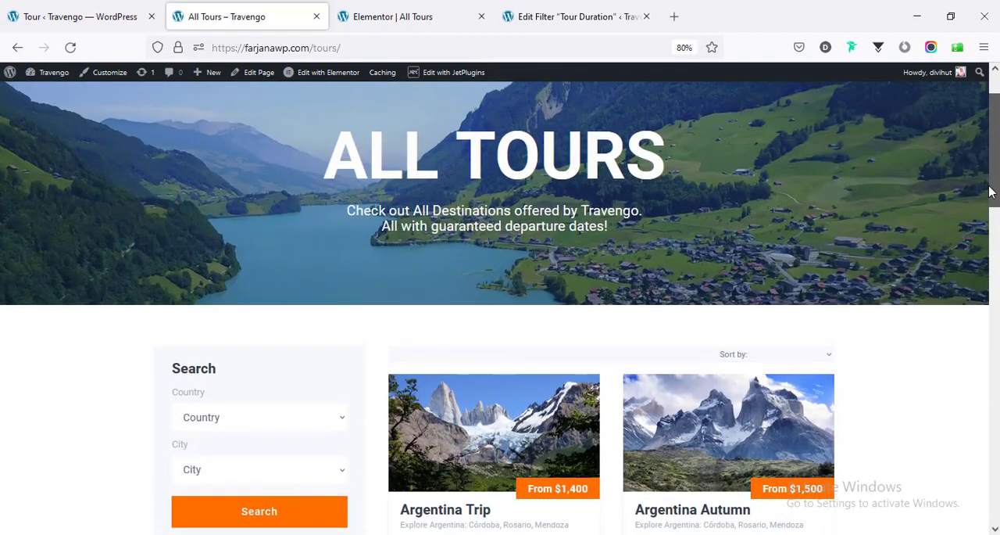
- Open the site's Destinations page and look over the full grid of country destinations
{"action": "scroll", "coordinate": [780, 300], "scroll_direction": "up", "scroll_amount": 2}
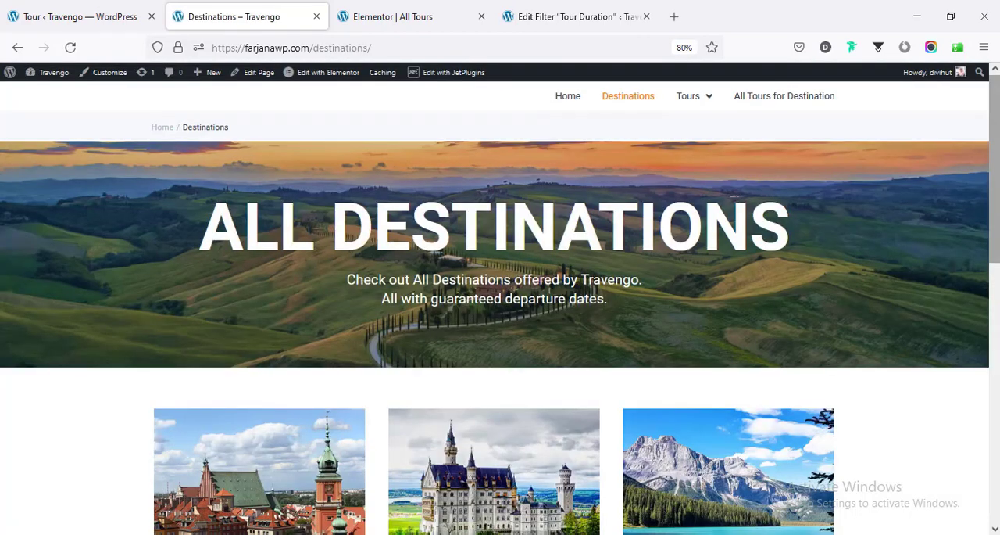
{"action": "scroll", "coordinate": [500, 307], "scroll_direction": "down", "scroll_amount": 4}
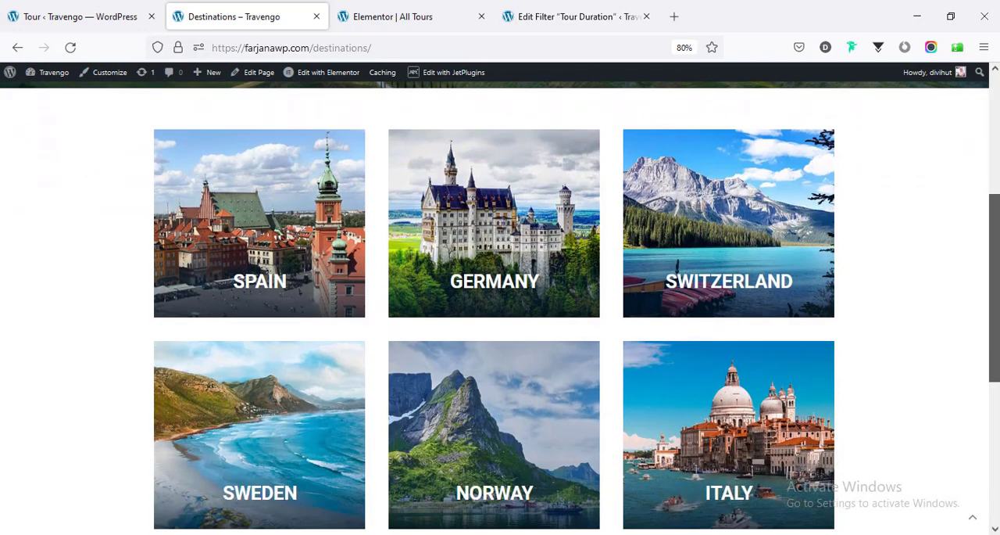
{"action": "scroll", "coordinate": [500, 307], "scroll_direction": "down", "scroll_amount": 5}
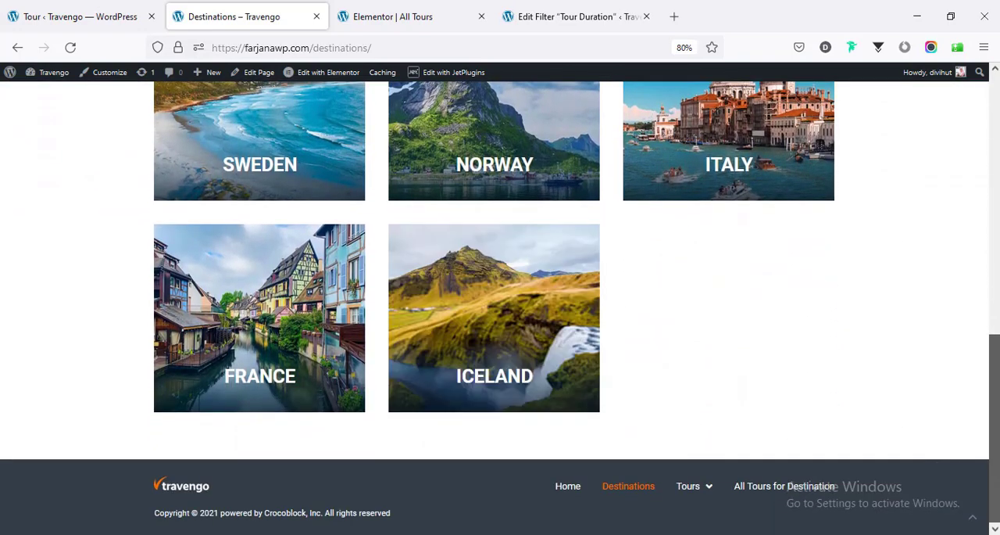
{"action": "scroll", "coordinate": [500, 308], "scroll_direction": "up", "scroll_amount": 7}
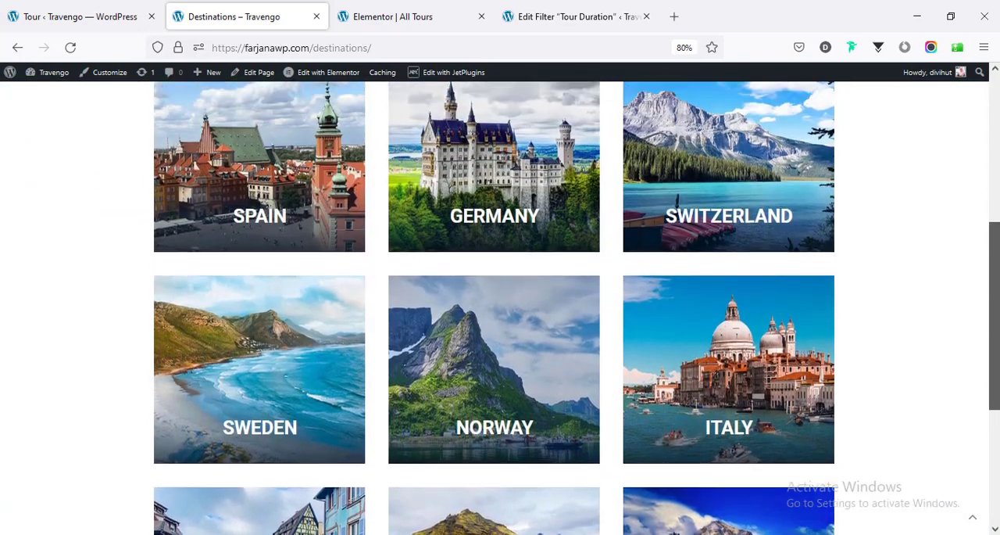
{"action": "scroll", "coordinate": [849, 261], "scroll_direction": "up", "scroll_amount": 2}
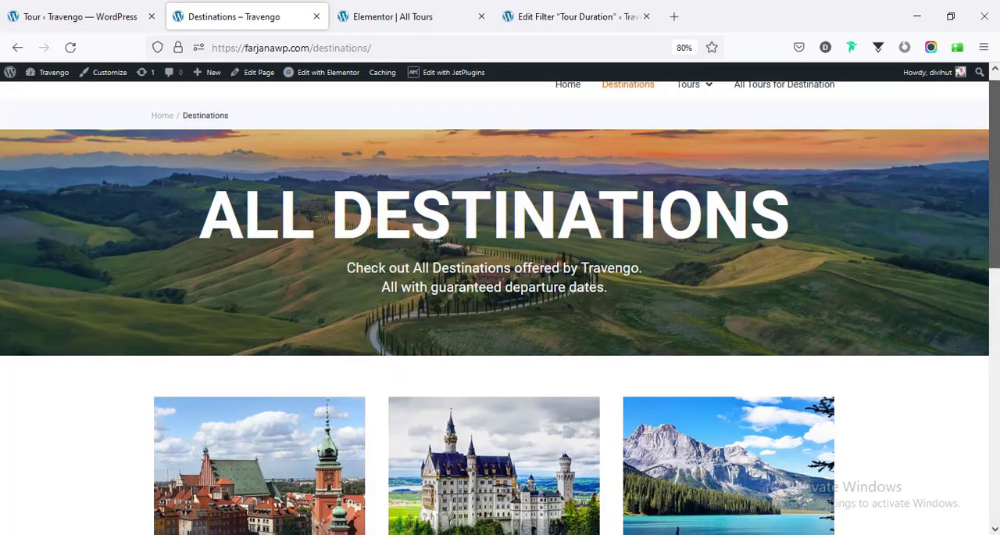
{"action": "scroll", "coordinate": [849, 261], "scroll_direction": "down", "scroll_amount": 4}
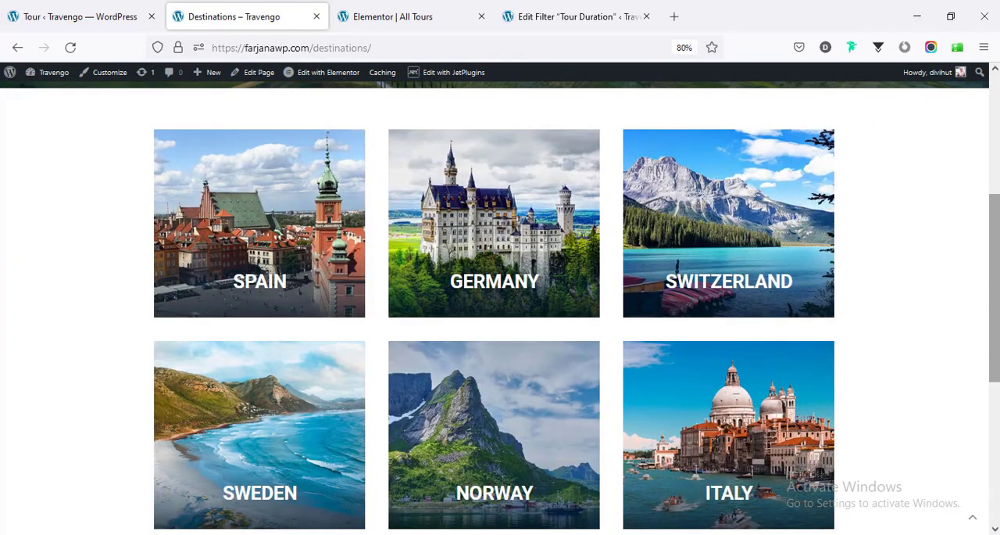
{"action": "scroll", "coordinate": [953, 302], "scroll_direction": "up", "scroll_amount": 4}
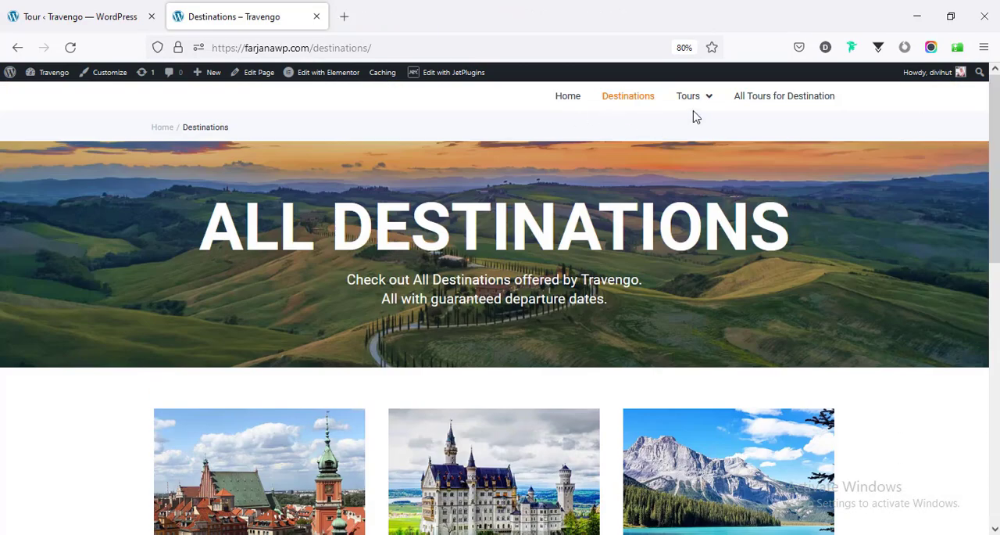
- Open the Listing Tours Maps page in a new tab and look over its filters, tour listing and Google map
{"action": "mouse_move", "coordinate": [692, 100]}
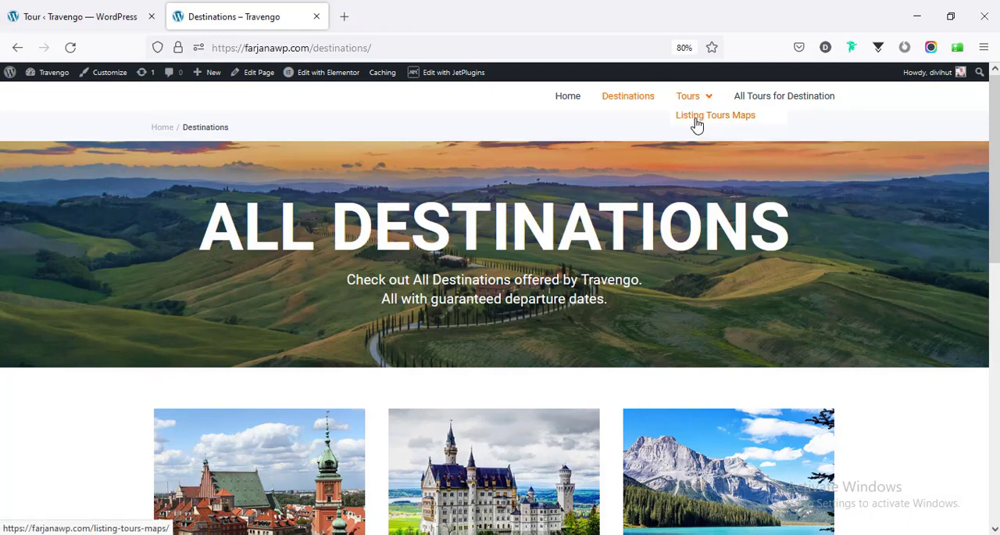
{"action": "middle_click", "coordinate": [697, 125]}
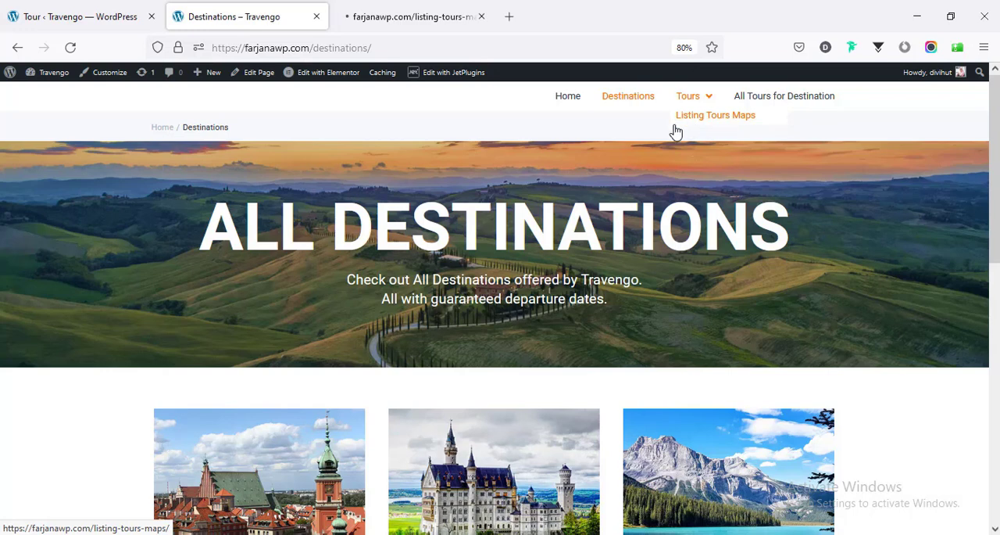
{"action": "left_click", "coordinate": [387, 19]}
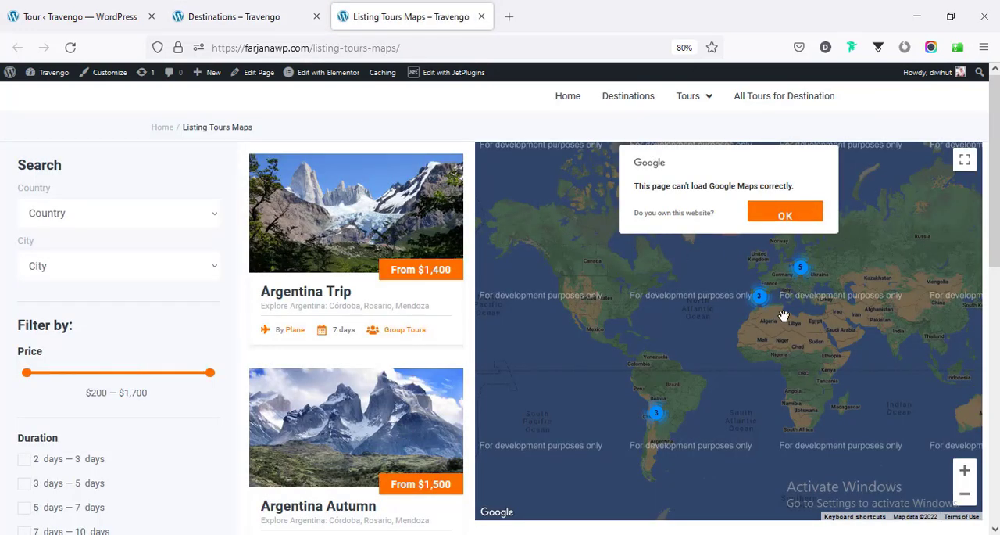
{"action": "scroll", "coordinate": [355, 351], "scroll_direction": "down", "scroll_amount": 8}
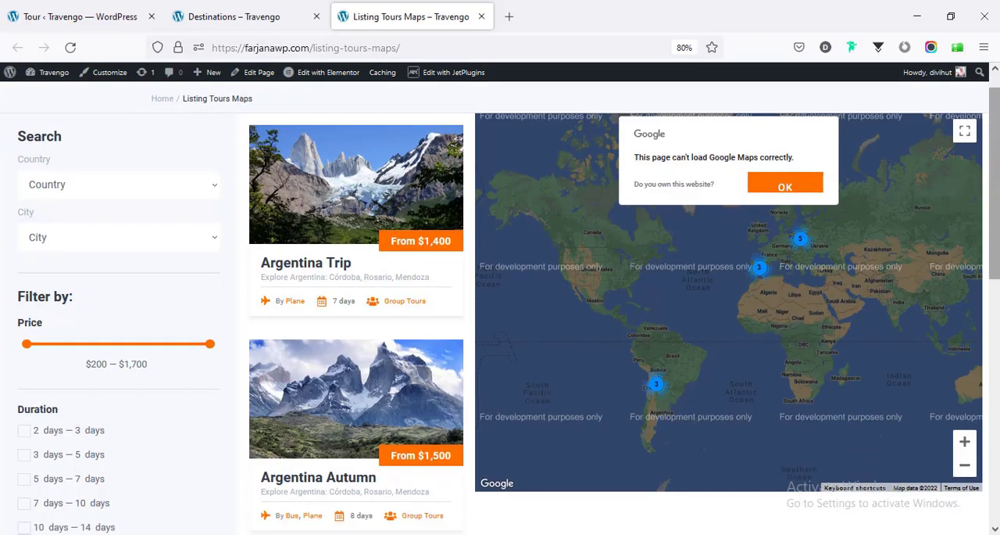
{"action": "scroll", "coordinate": [356, 312], "scroll_direction": "up", "scroll_amount": 10}
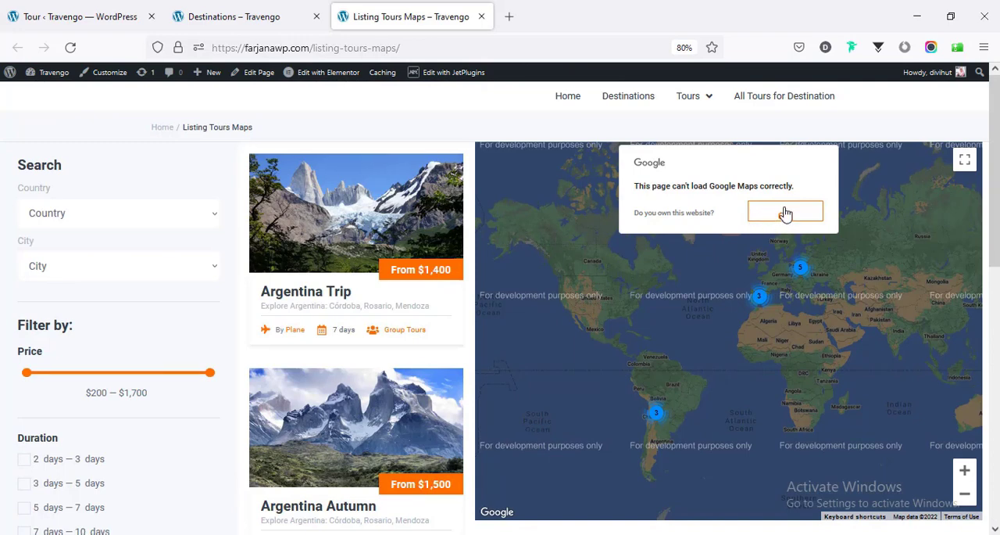
- Open the JetElements Integrations in the WordPress JetPlugins Settings and inspect the Google Map API Key field
{"action": "left_click", "coordinate": [94, 10]}
{"action": "scroll", "coordinate": [58, 226], "scroll_direction": "down", "scroll_amount": 5}
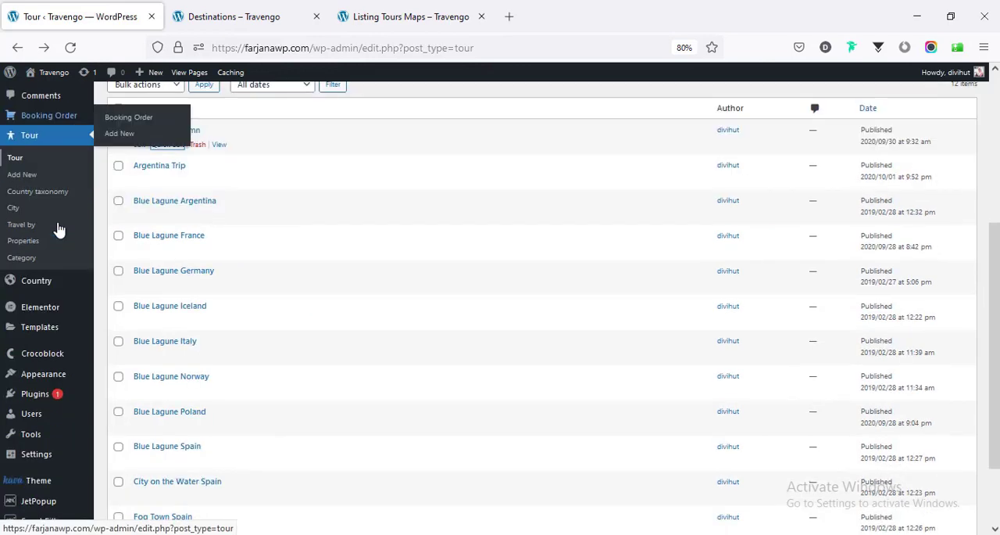
{"action": "mouse_move", "coordinate": [57, 277]}
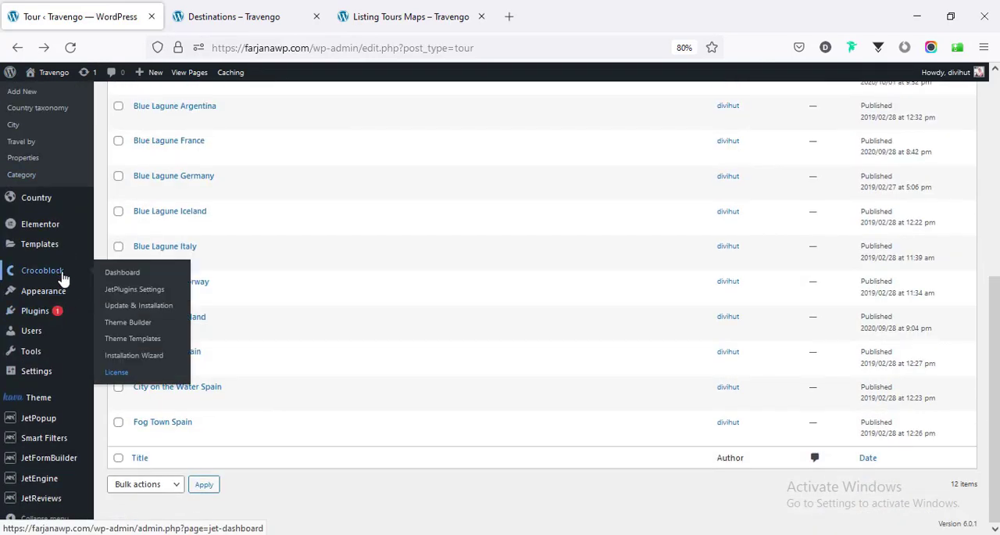
{"action": "left_click", "coordinate": [128, 297]}
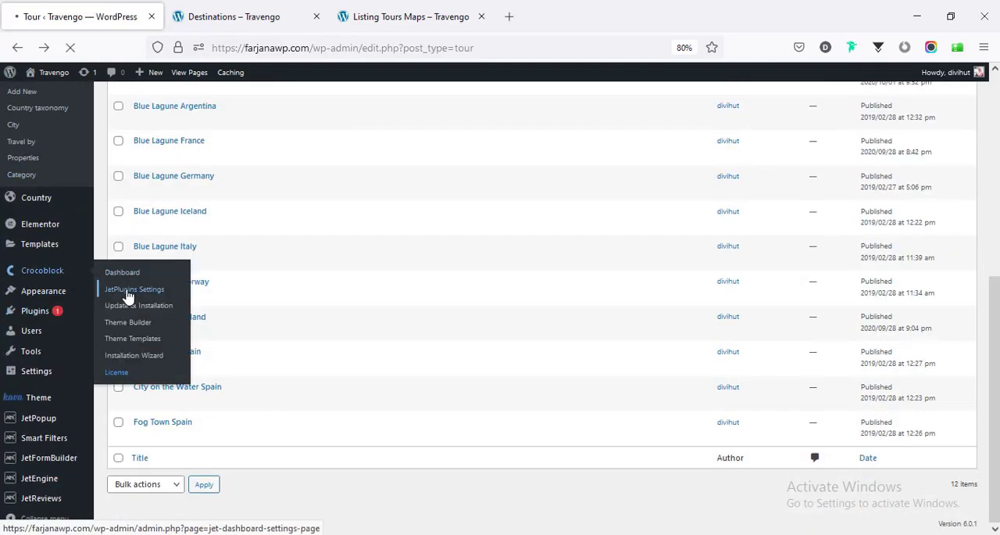
{"action": "scroll", "coordinate": [326, 335], "scroll_direction": "down", "scroll_amount": 3}
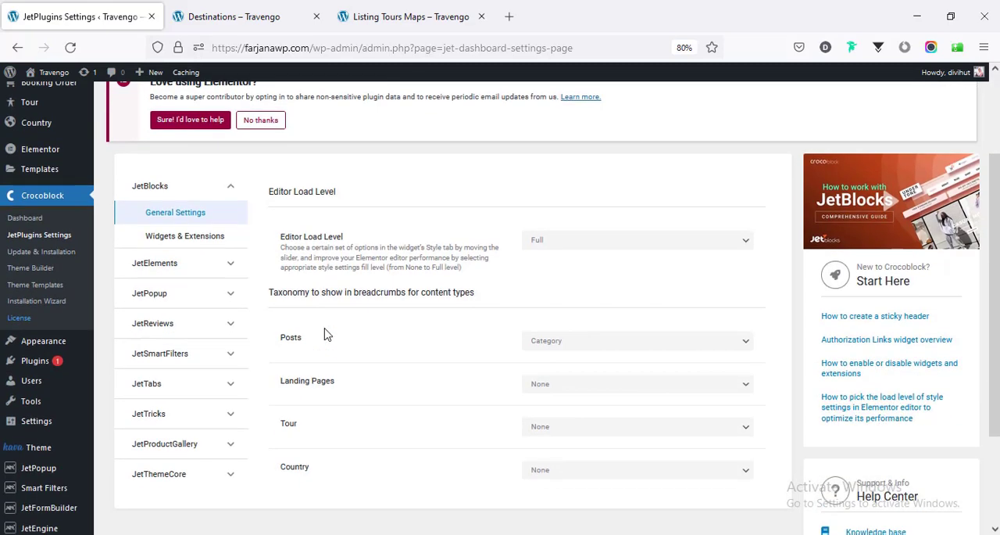
{"action": "left_click", "coordinate": [171, 268]}
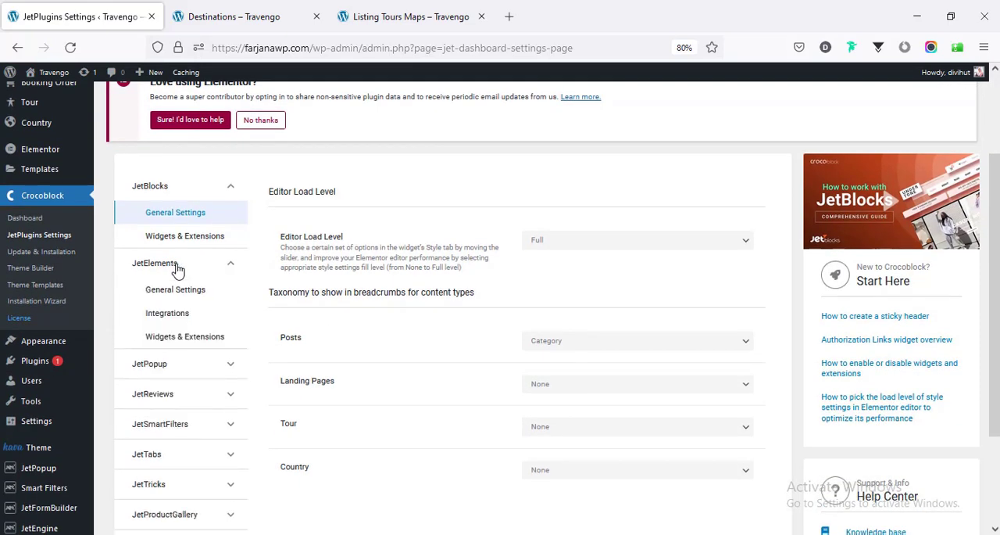
{"action": "left_click", "coordinate": [179, 314]}
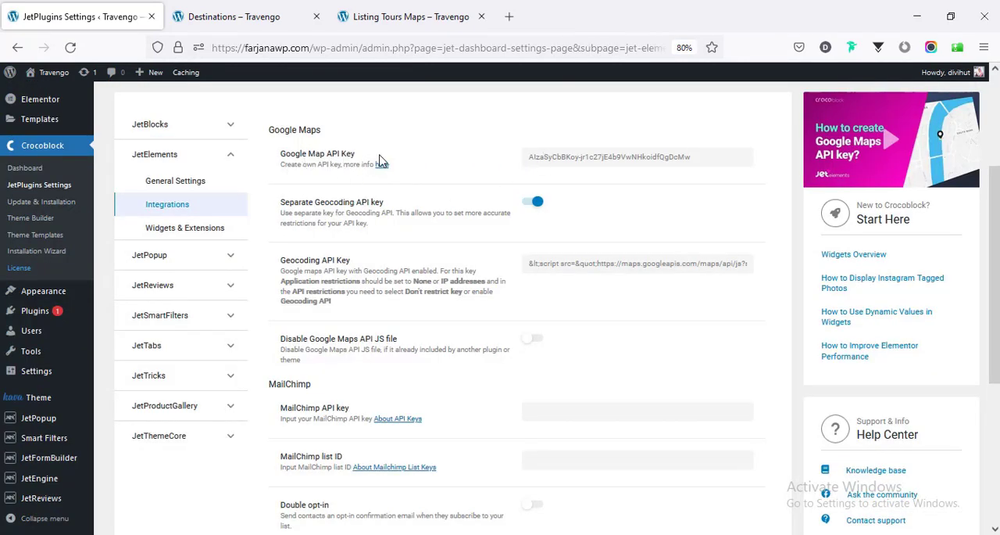
{"action": "left_click", "coordinate": [592, 158]}
{"action": "key", "text": "ctrl+a"}
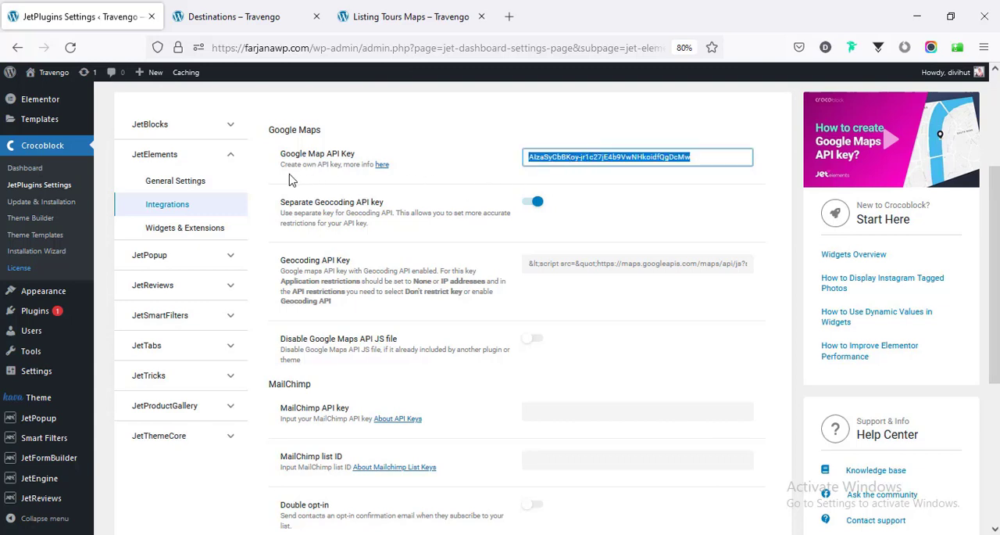
- Open Google's guide to getting a Maps API key and read its sections on creating and restricting keys
{"action": "left_click", "coordinate": [383, 165]}
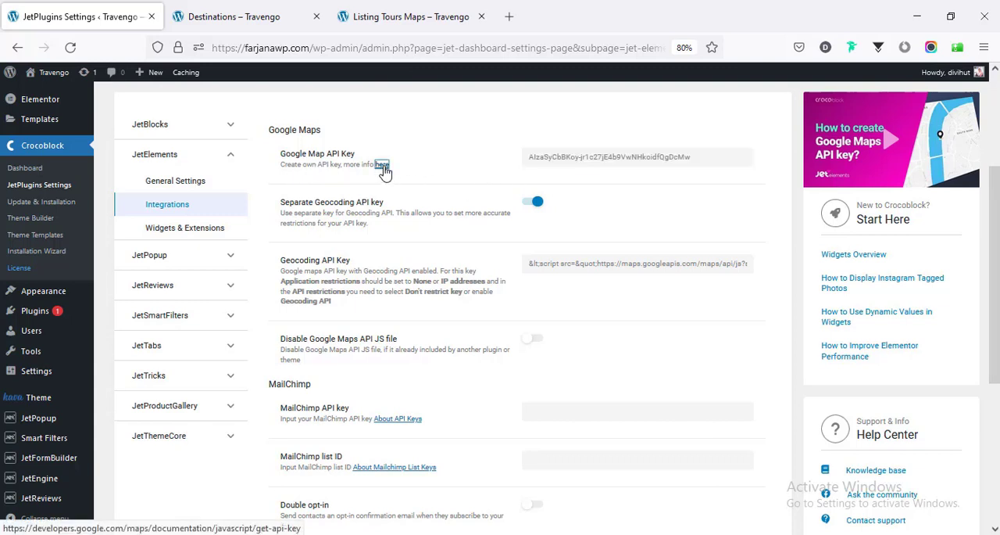
{"action": "scroll", "coordinate": [398, 235], "scroll_direction": "down", "scroll_amount": 3}
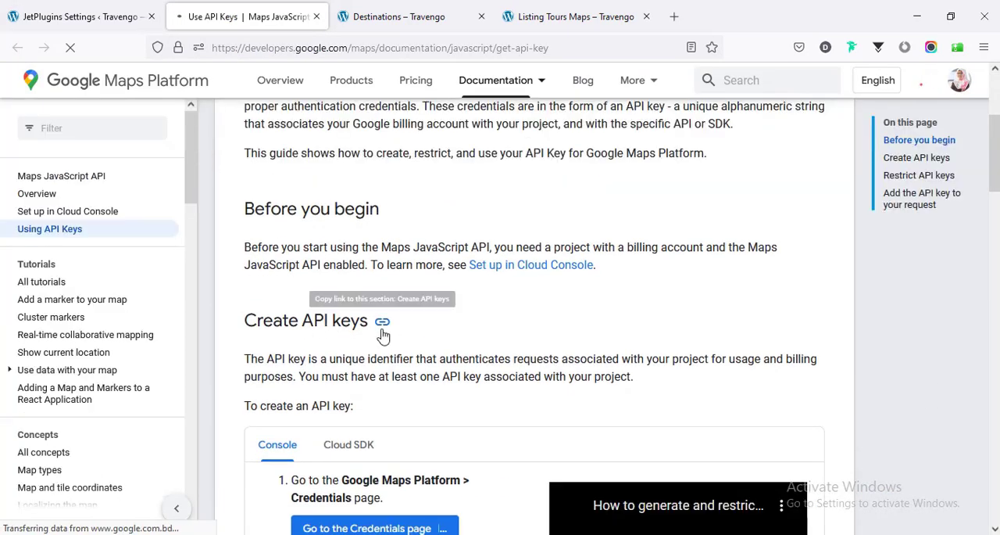
{"action": "scroll", "coordinate": [383, 320], "scroll_direction": "down", "scroll_amount": 3}
{"action": "scroll", "coordinate": [384, 281], "scroll_direction": "down", "scroll_amount": 3}
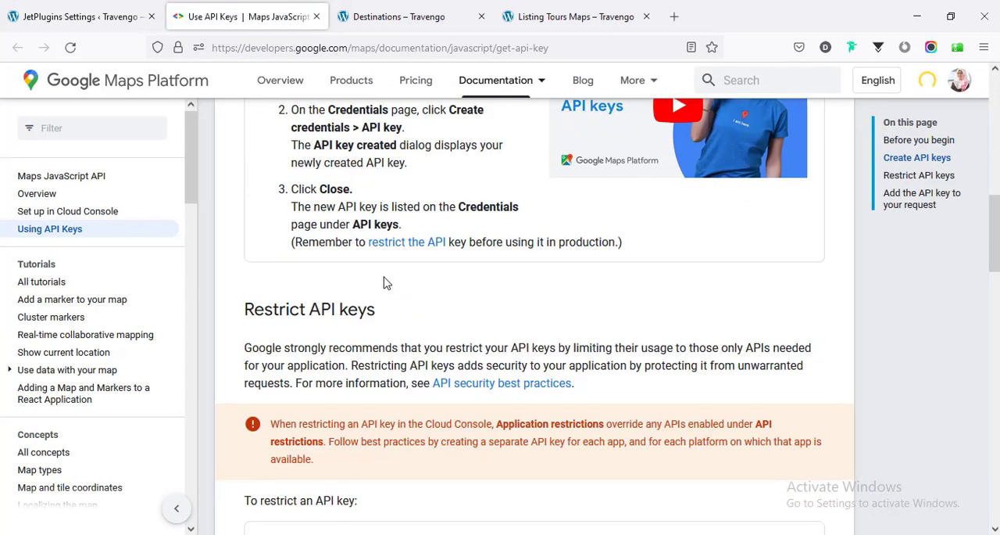
{"action": "scroll", "coordinate": [384, 281], "scroll_direction": "up", "scroll_amount": 3}
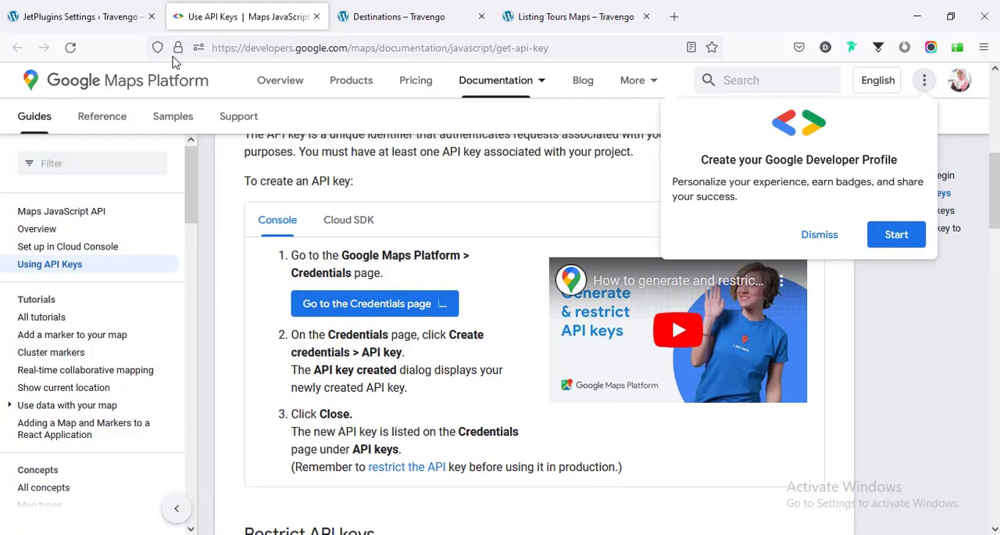
- Check the Google Map API Key field in JetElements Integrations again, and close the Google Maps Platform guide
{"action": "left_click", "coordinate": [115, 8]}
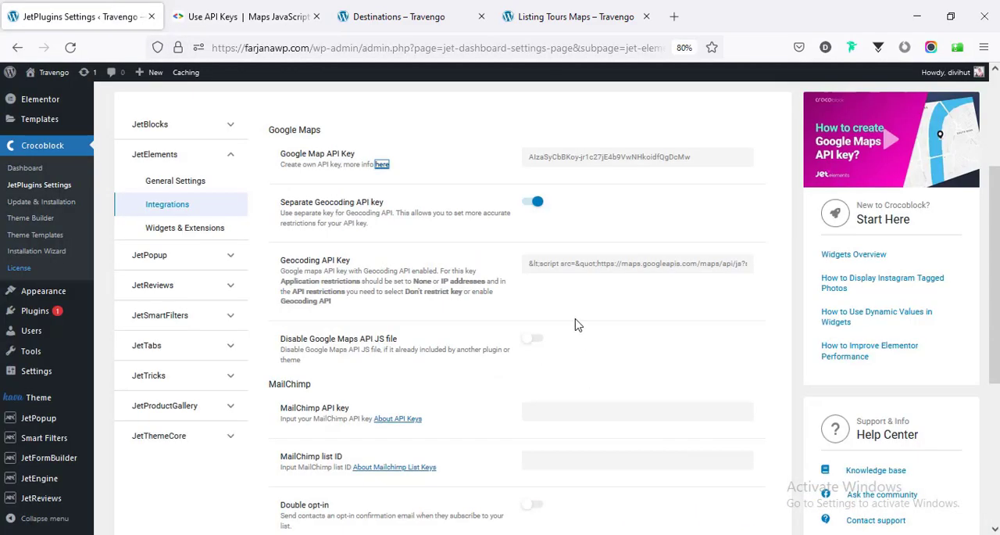
{"action": "double_click", "coordinate": [565, 164]}
{"action": "left_click", "coordinate": [471, 159]}
{"action": "left_click", "coordinate": [297, 13]}
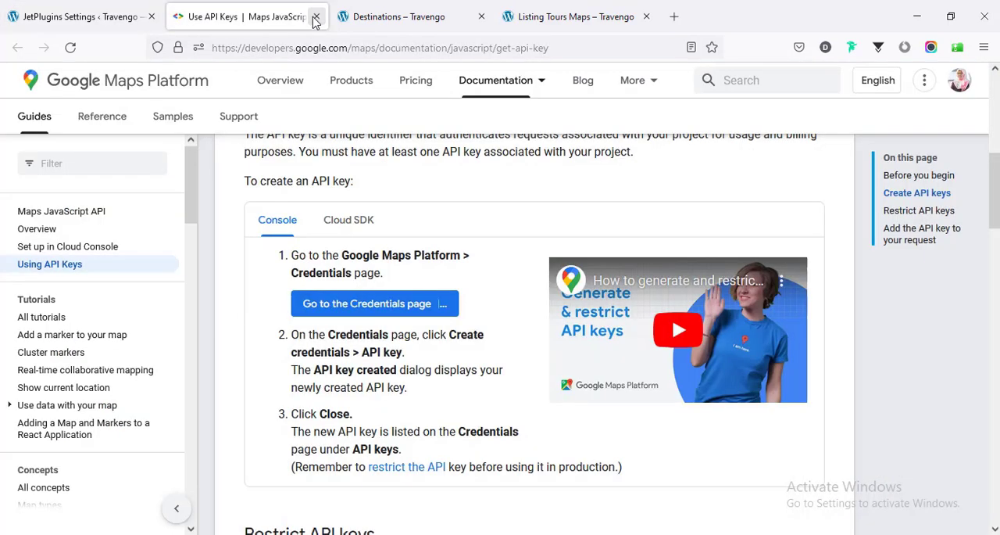
{"action": "left_click", "coordinate": [316, 17]}
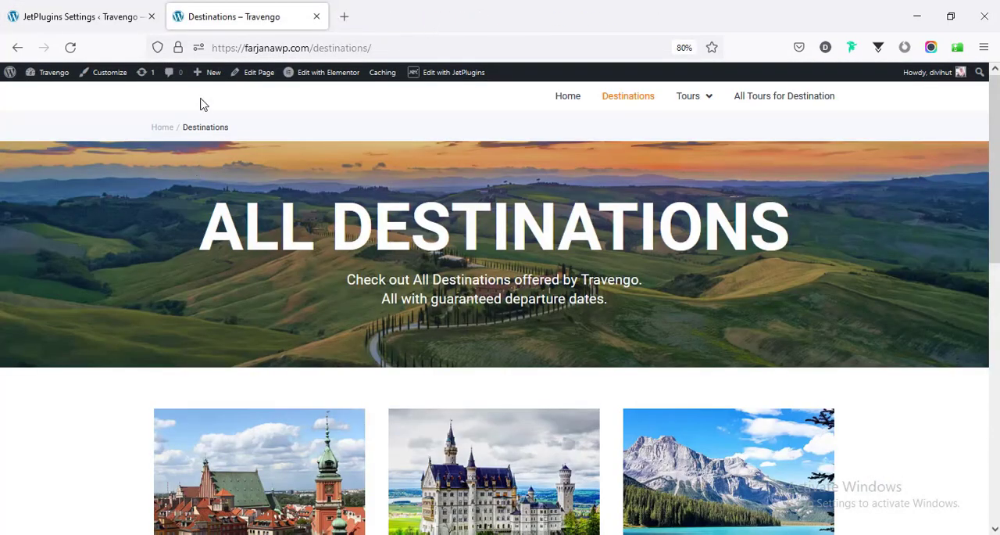
- Go to the site's home page and open the Main navigation menu's structure for editing in WordPress
{"action": "left_click", "coordinate": [559, 100]}
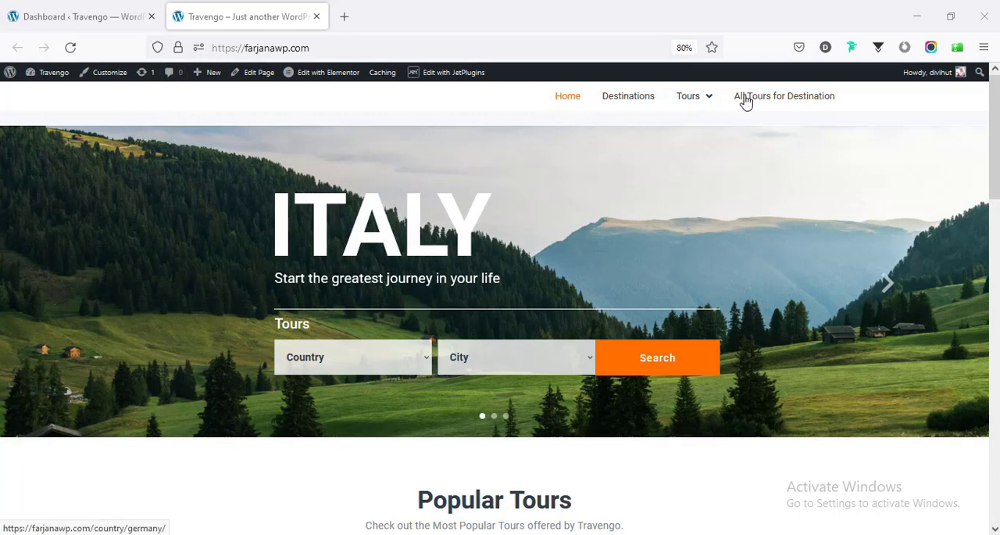
{"action": "mouse_move", "coordinate": [47, 82]}
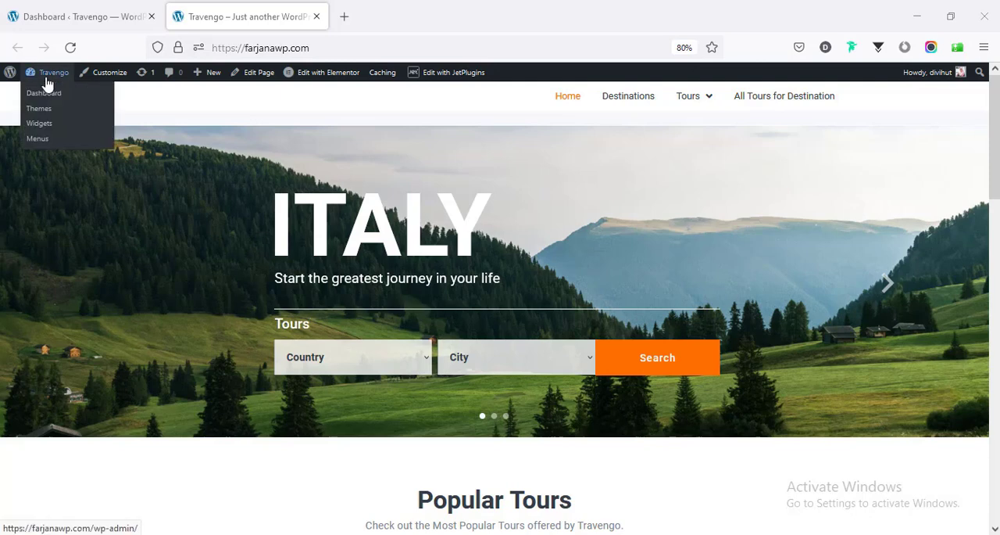
{"action": "left_click", "coordinate": [39, 142]}
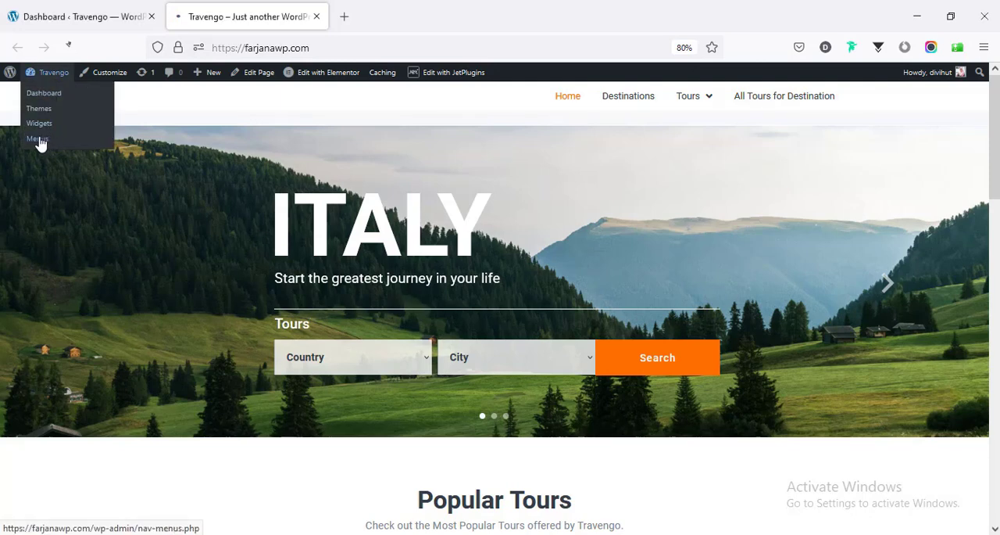
{"action": "scroll", "coordinate": [375, 311], "scroll_direction": "down", "scroll_amount": 1}
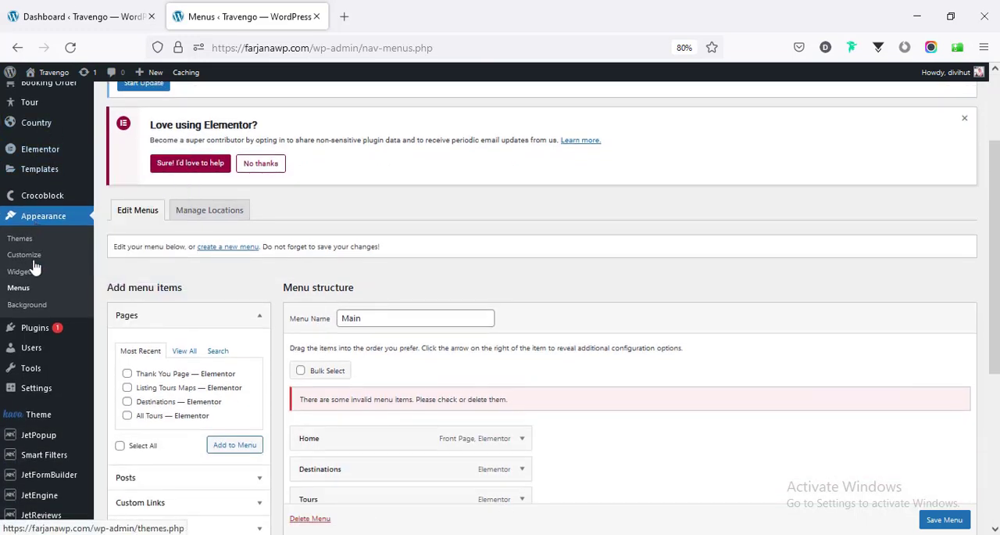
{"action": "scroll", "coordinate": [512, 351], "scroll_direction": "down", "scroll_amount": 3}
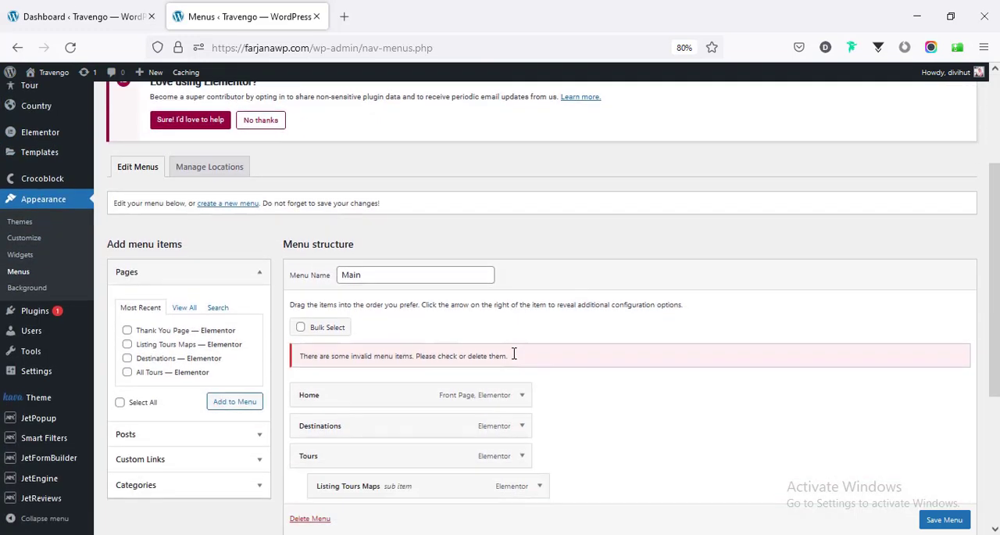
{"action": "scroll", "coordinate": [511, 351], "scroll_direction": "down", "scroll_amount": 2}
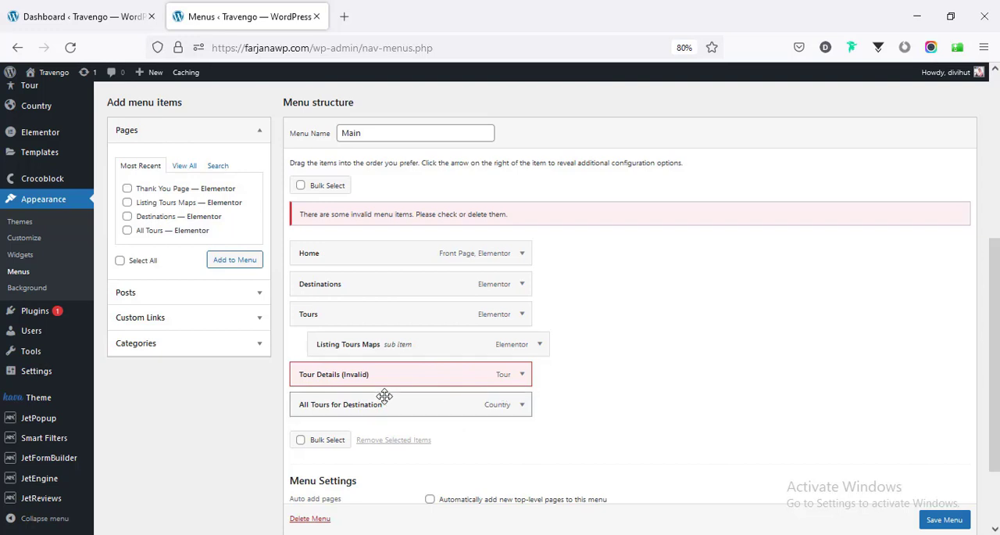
- Remove the invalid Tour Details item from the Main menu
{"action": "left_click", "coordinate": [522, 380]}
{"action": "scroll", "coordinate": [521, 385], "scroll_direction": "down", "scroll_amount": 2}
{"action": "left_click", "coordinate": [310, 422]}
{"action": "scroll", "coordinate": [334, 310], "scroll_direction": "up", "scroll_amount": 2}
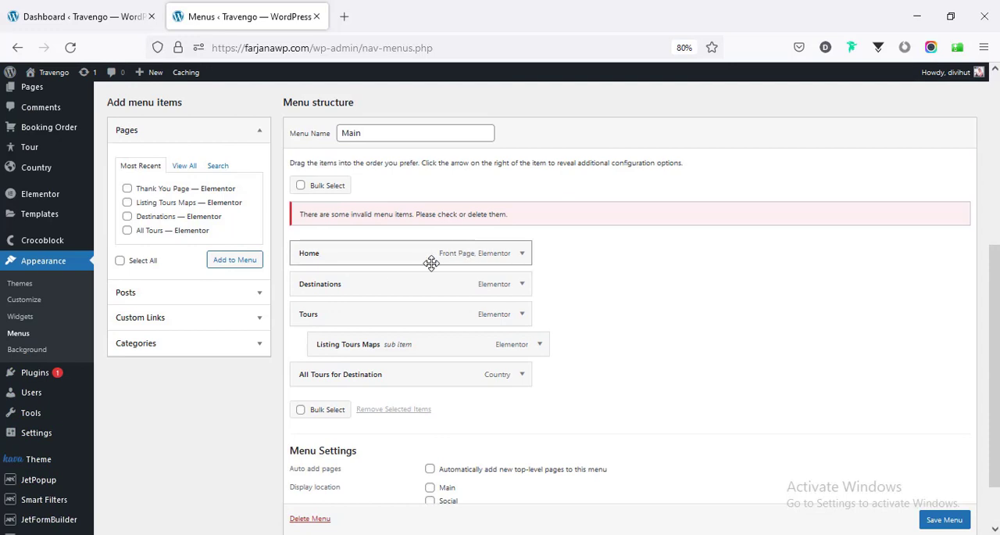
- Remove the Listing Tours Maps sub item under Tours from the Main menu
{"action": "left_click", "coordinate": [521, 285]}
{"action": "left_click", "coordinate": [521, 286]}
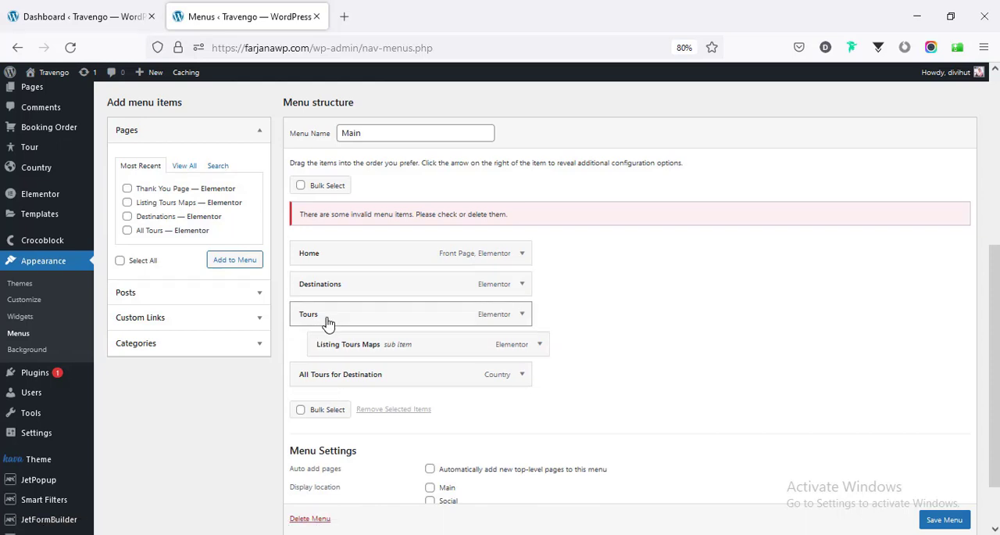
{"action": "left_click", "coordinate": [540, 345]}
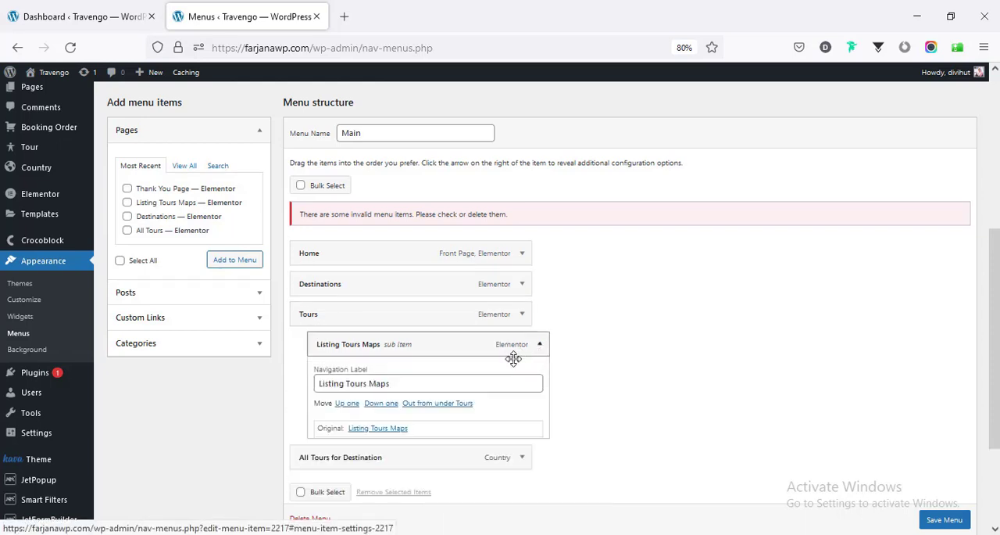
{"action": "left_click", "coordinate": [329, 462]}
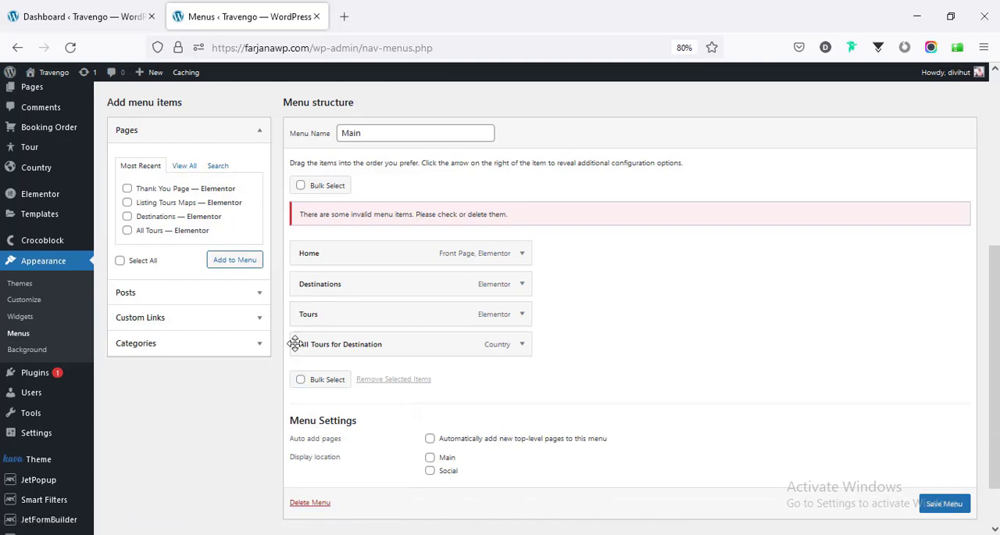
- Check the All Tours for Destination page on the live site and remove that item from the Main menu
{"action": "left_click", "coordinate": [523, 348]}
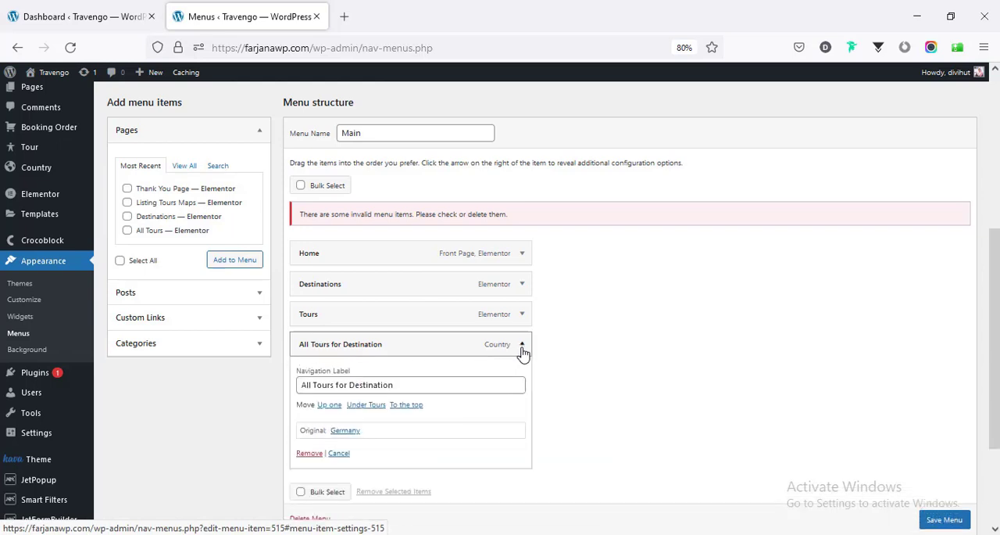
{"action": "left_click", "coordinate": [523, 348]}
{"action": "left_click", "coordinate": [86, 6]}
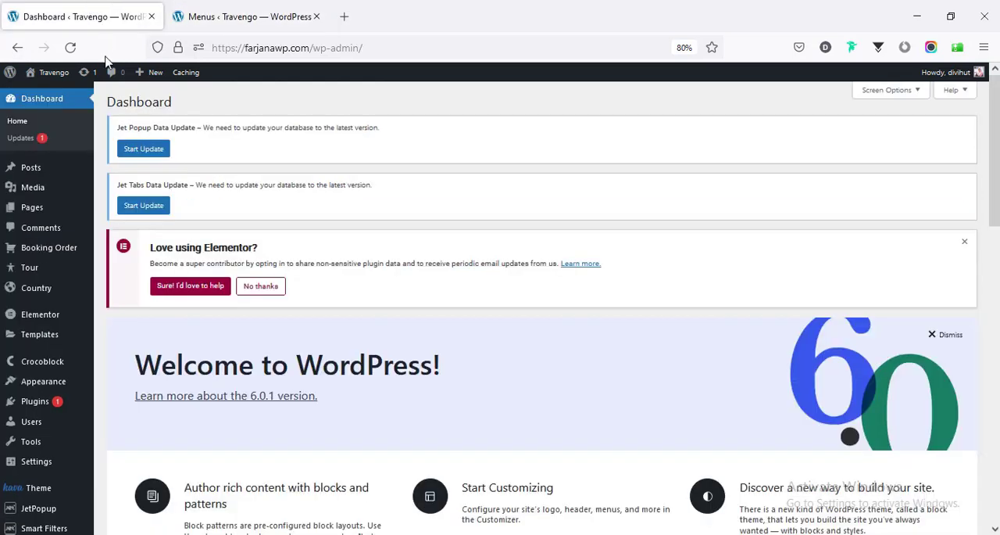
{"action": "left_click", "coordinate": [49, 95]}
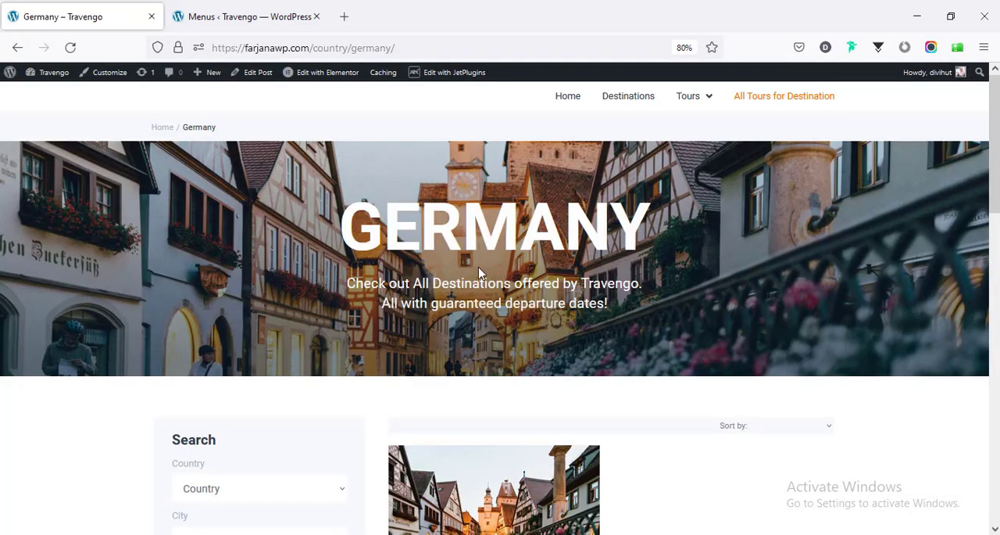
{"action": "left_click", "coordinate": [219, 8]}
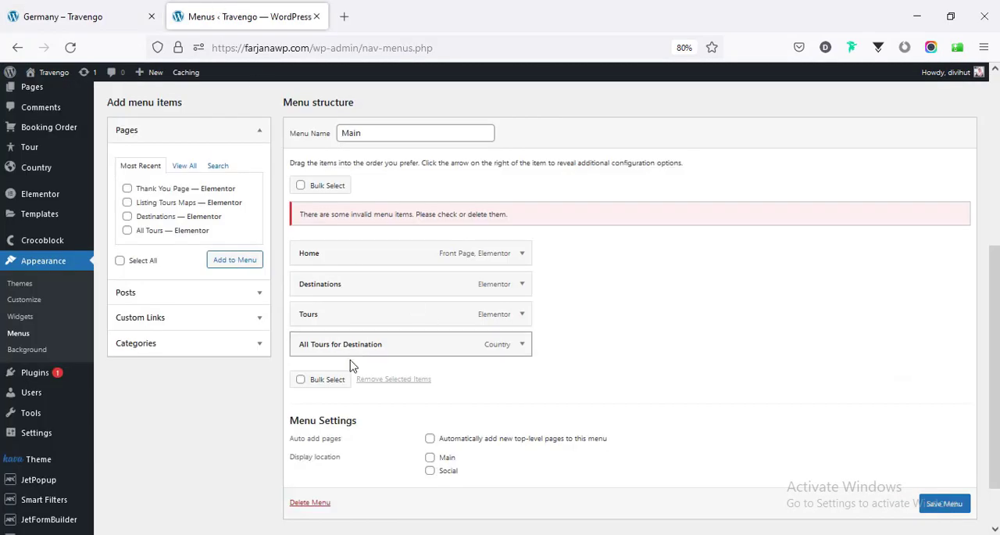
{"action": "left_click", "coordinate": [521, 348]}
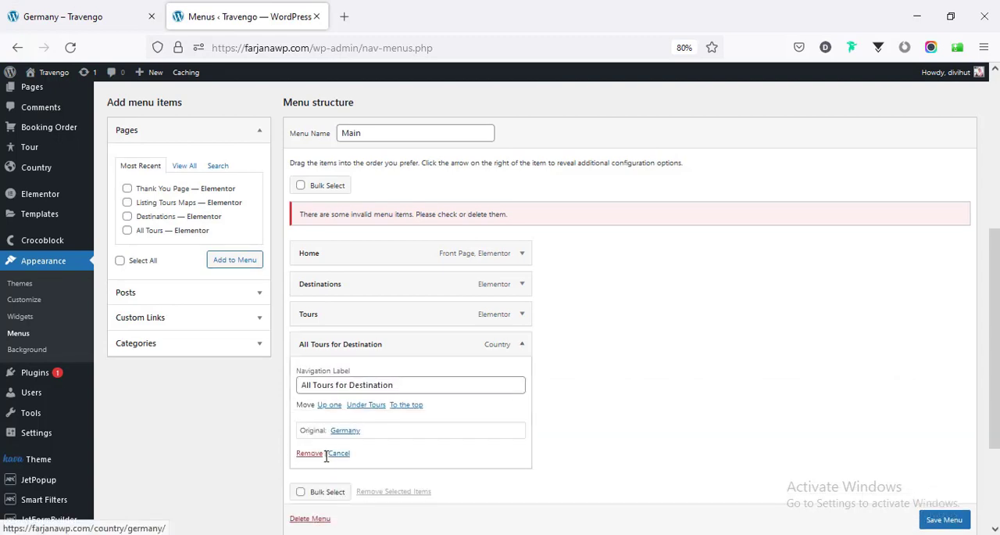
{"action": "left_click", "coordinate": [309, 453]}
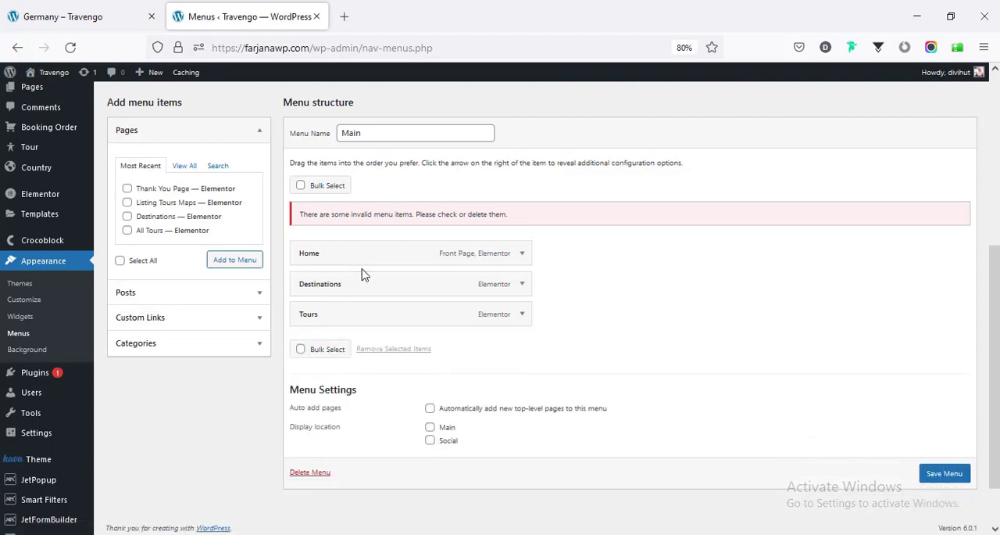
- Change the navigation label of the Tours menu item to "All Tours"
{"action": "left_click", "coordinate": [522, 315]}
{"action": "left_click", "coordinate": [302, 355]}
{"action": "type", "text": "A"}
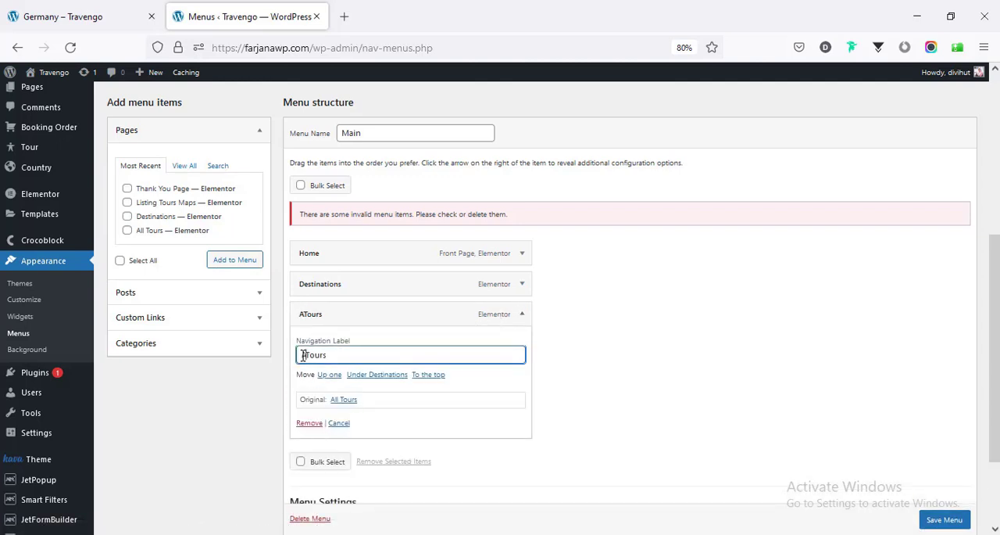
{"action": "type", "text": "ll"}
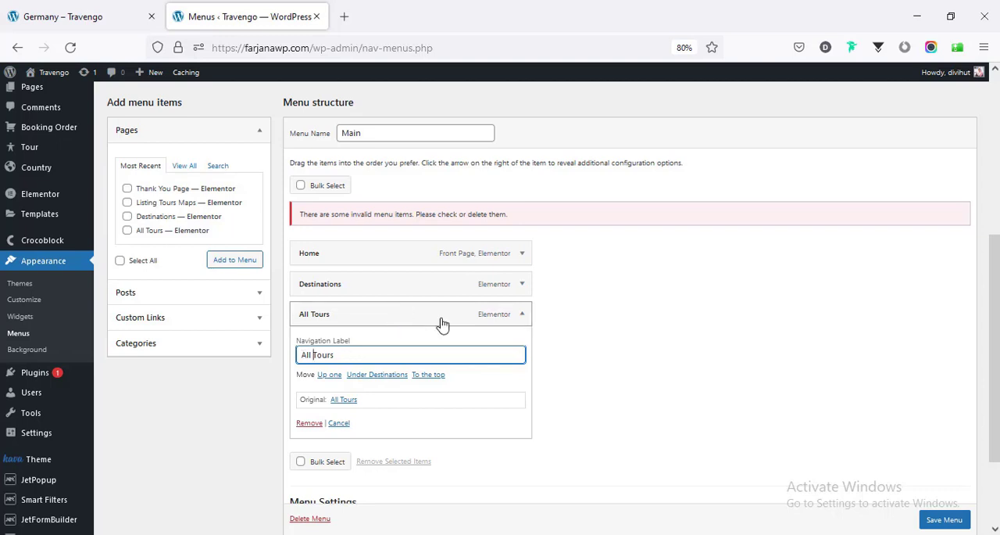
{"action": "left_click", "coordinate": [522, 315]}
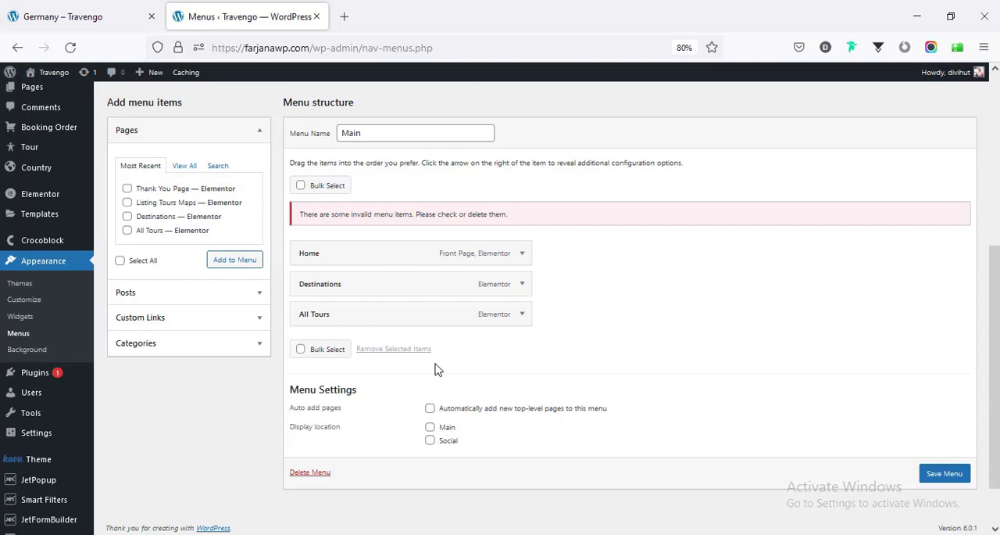
- Add a custom link named "About" with the URL "/" to the Main menu
{"action": "left_click", "coordinate": [157, 324]}
{"action": "left_click", "coordinate": [179, 248]}
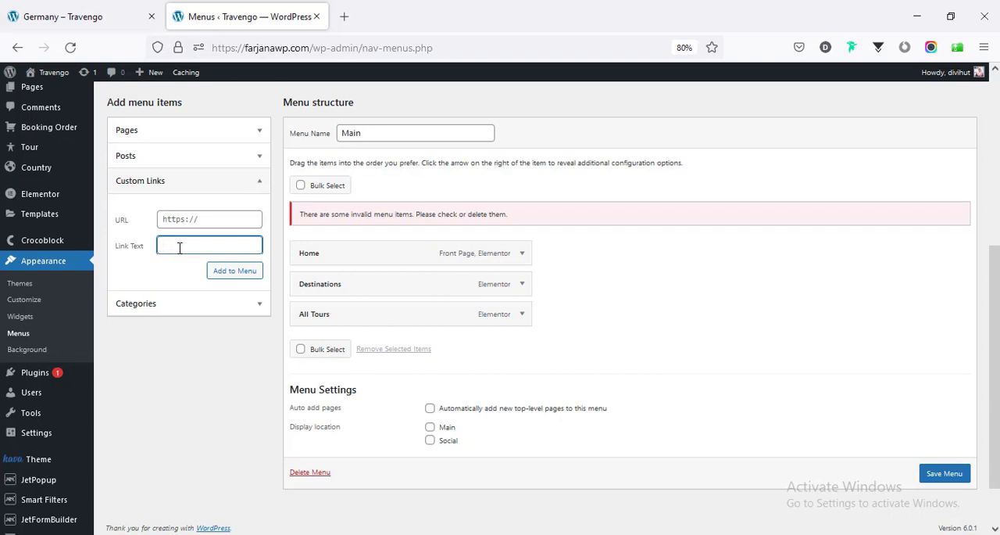
{"action": "left_click", "coordinate": [195, 220]}
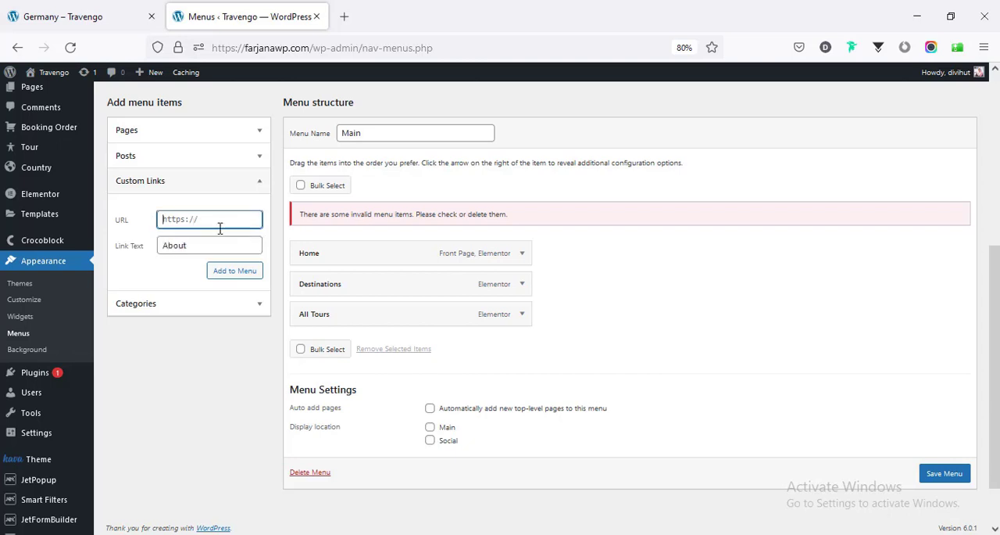
{"action": "left_click", "coordinate": [243, 273]}
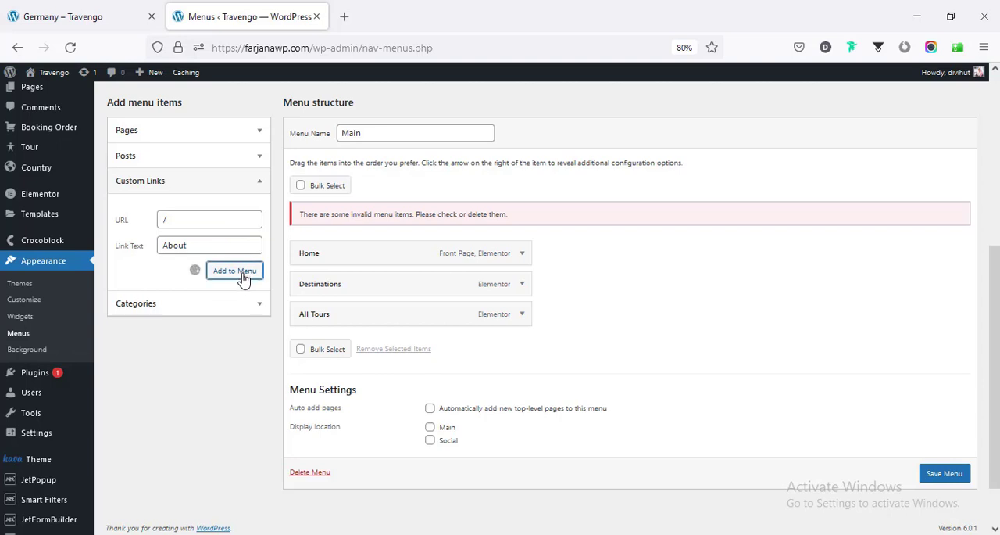
- Add a custom link named "Contact" with the URL "/" to the Main menu
{"action": "left_click", "coordinate": [200, 245]}
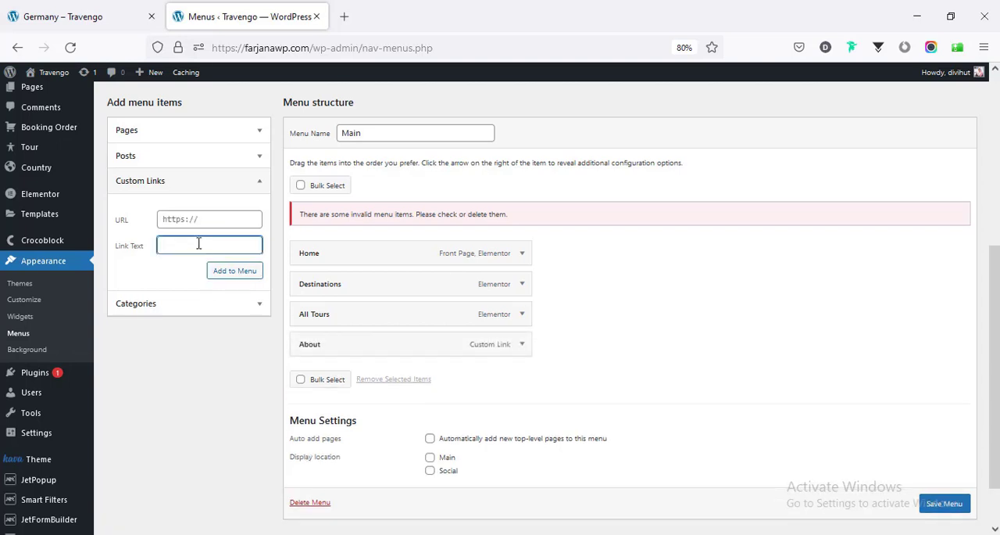
{"action": "type", "text": "Contact"}
{"action": "left_click", "coordinate": [230, 271]}
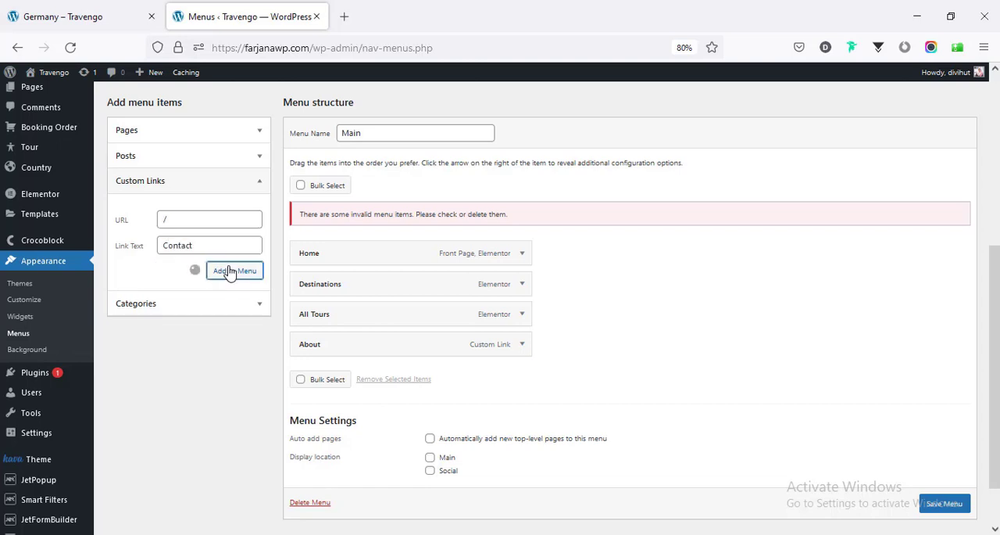
- Save the Main menu and open the live site's home page to check the updated navigation
{"action": "scroll", "coordinate": [801, 424], "scroll_direction": "down", "scroll_amount": 2}
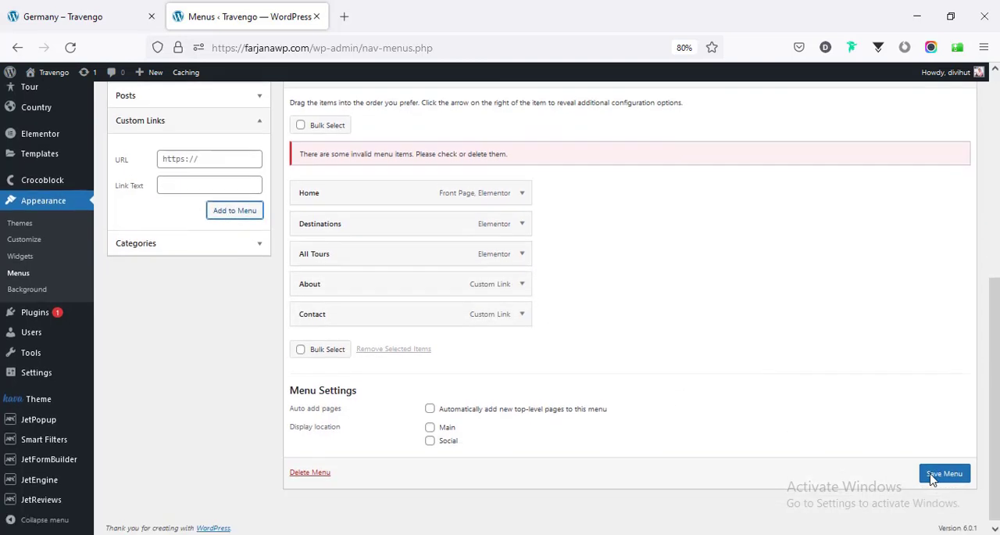
{"action": "left_click", "coordinate": [947, 469]}
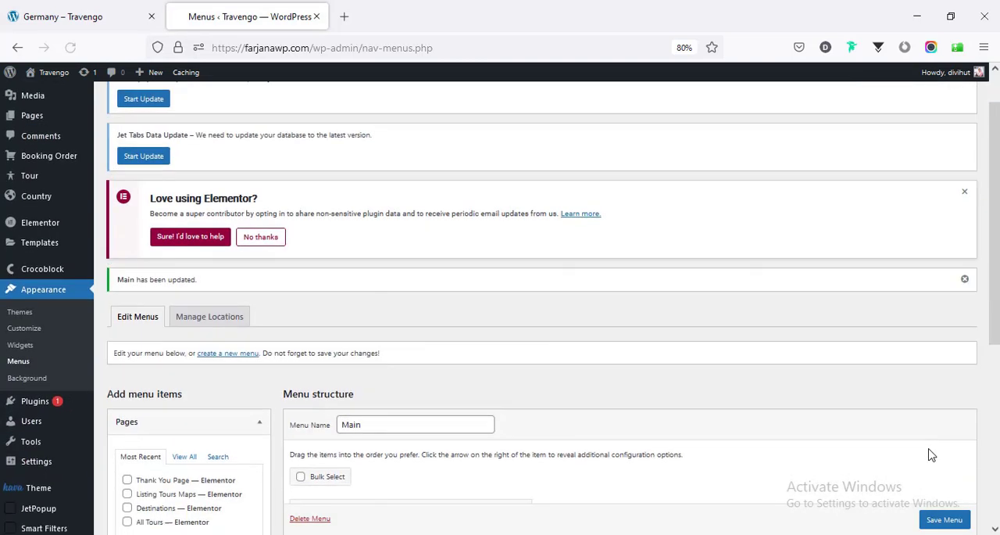
{"action": "scroll", "coordinate": [929, 452], "scroll_direction": "down", "scroll_amount": 3}
{"action": "left_click", "coordinate": [78, 16]}
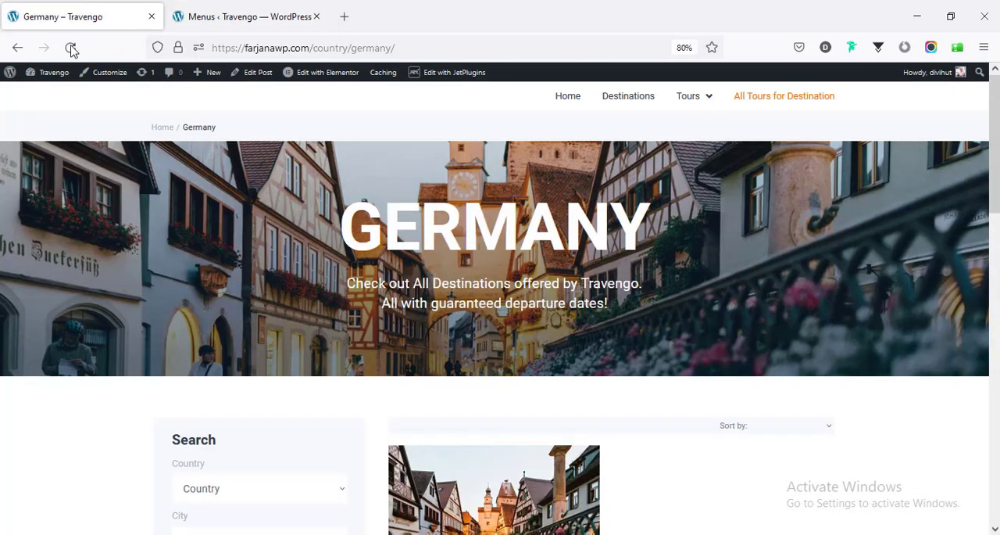
{"action": "left_click", "coordinate": [568, 96]}
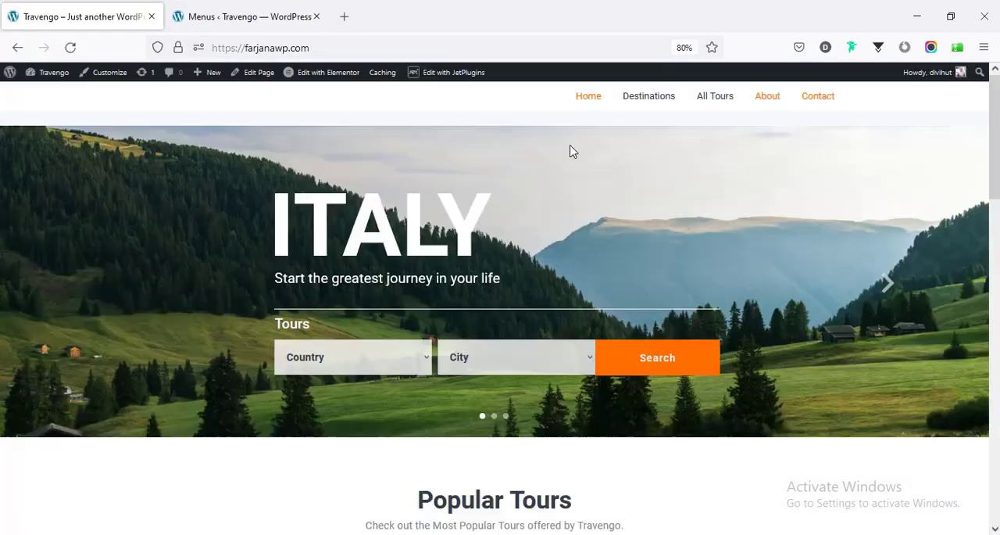
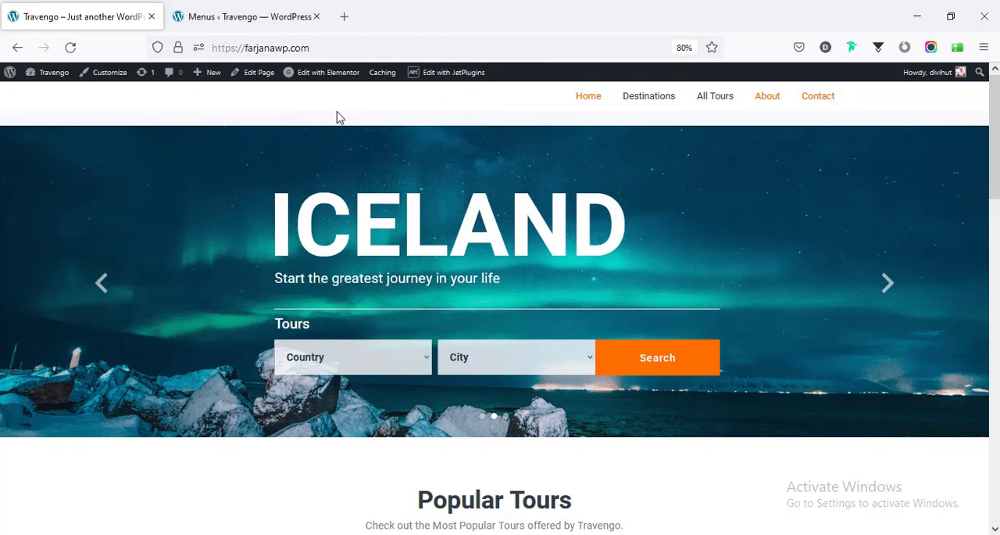
- Open the Header Secondary template in Elementor in a separate browser tab and close the Menus tab
{"action": "mouse_move", "coordinate": [319, 78]}
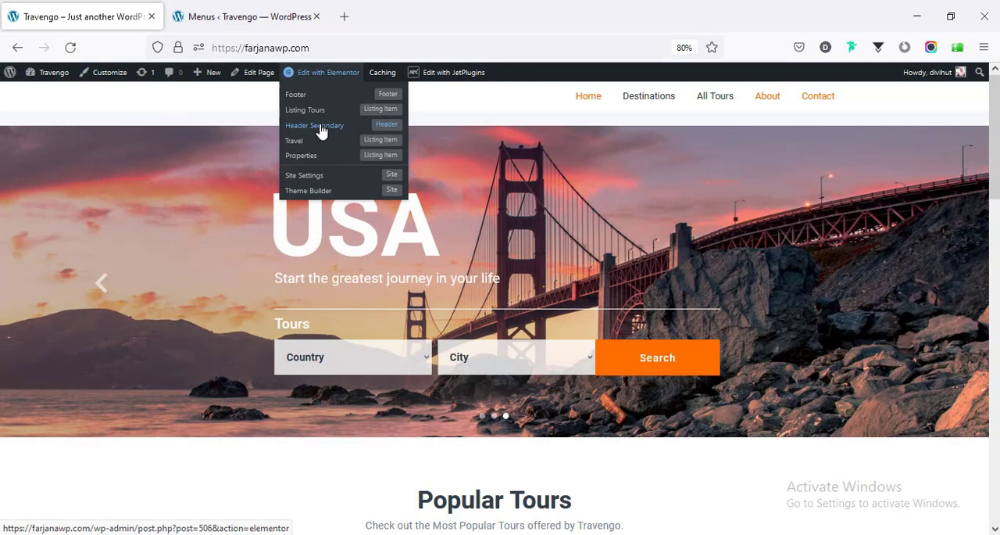
{"action": "middle_click", "coordinate": [319, 127]}
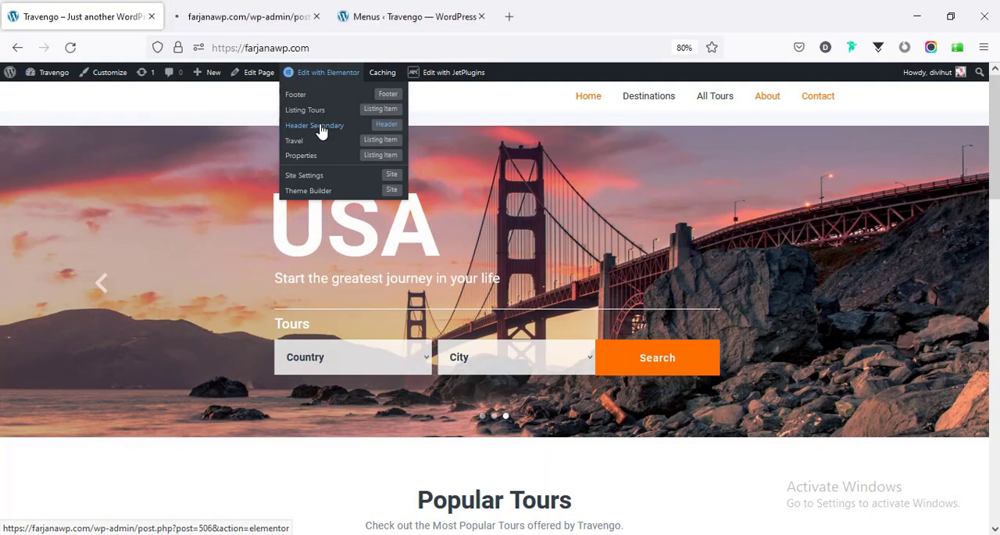
{"action": "left_click", "coordinate": [266, 16]}
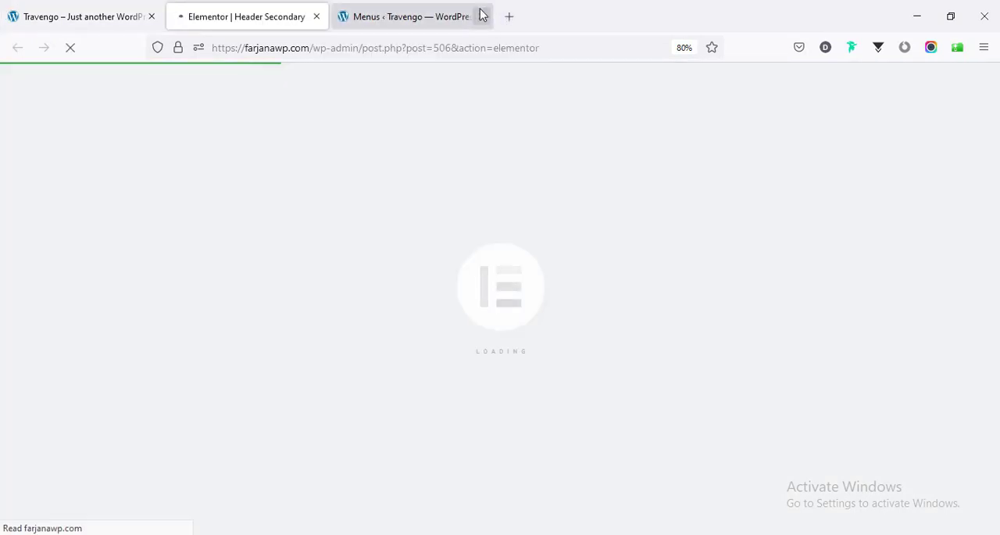
{"action": "left_click", "coordinate": [481, 17]}
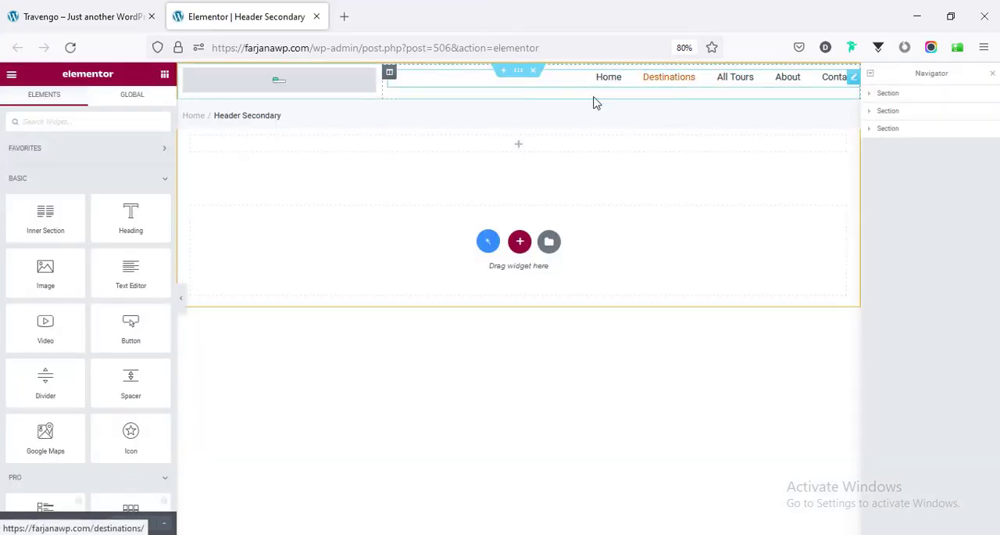
- Remove the header Site Logo's current logo image and insert favicon-1.png from the media library instead
{"action": "left_click", "coordinate": [292, 87]}
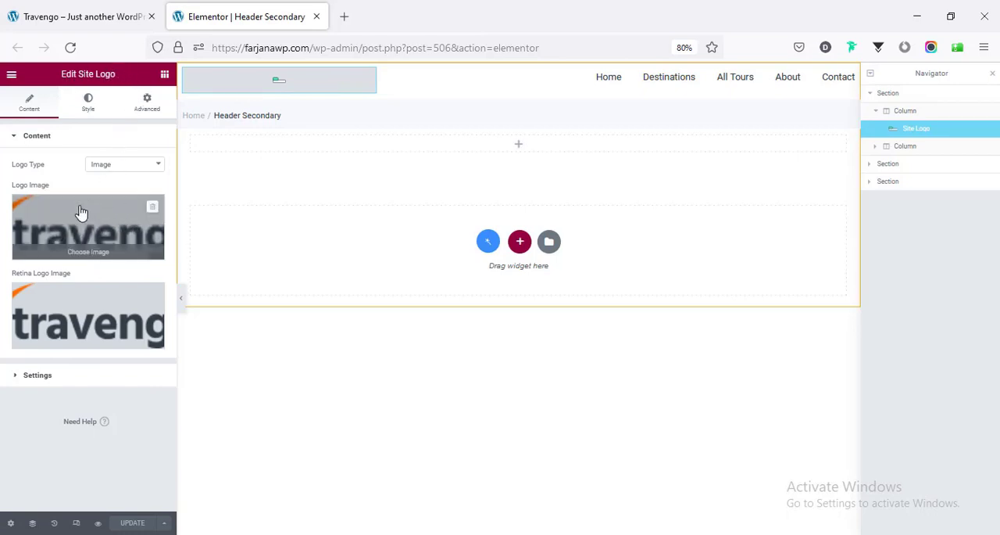
{"action": "left_click", "coordinate": [153, 210]}
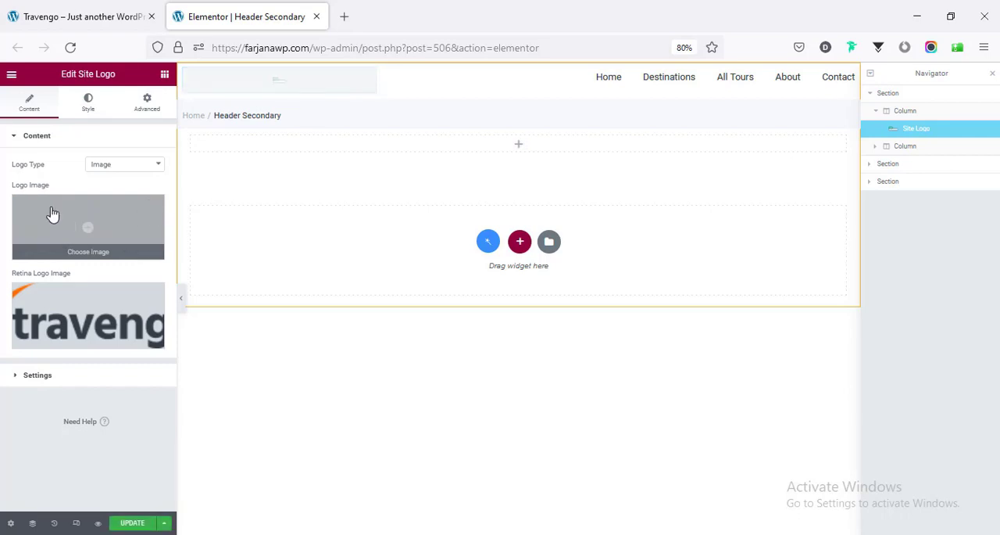
{"action": "left_click", "coordinate": [88, 231]}
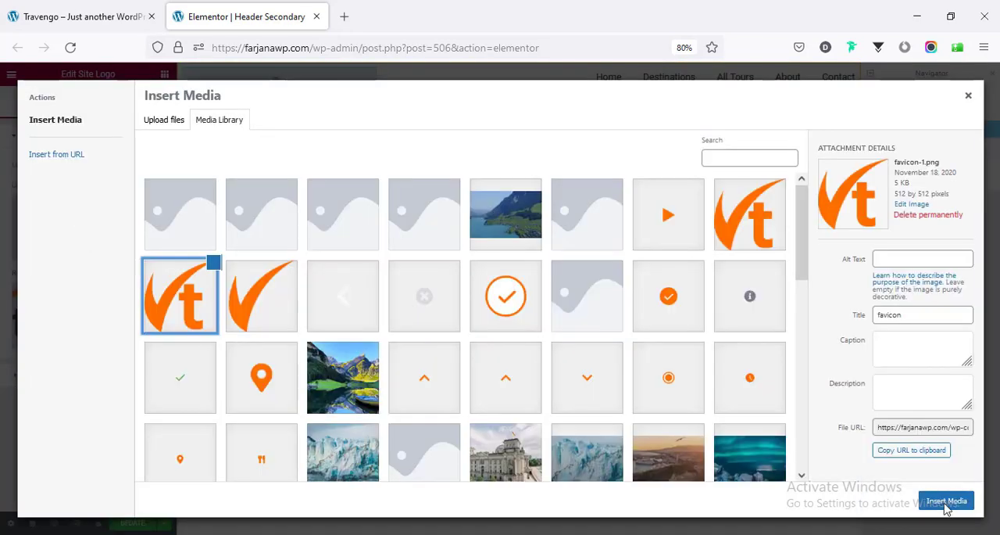
{"action": "left_click", "coordinate": [939, 500]}
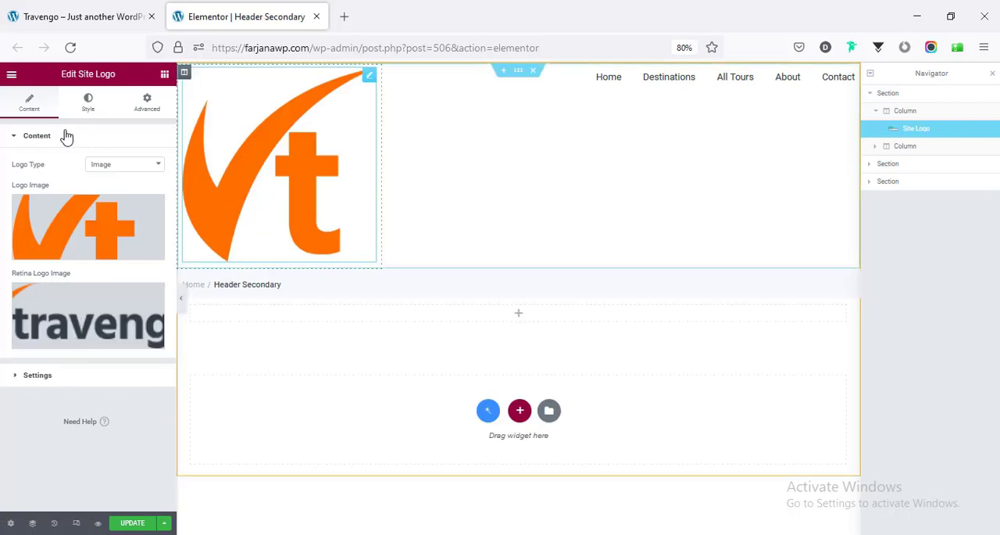
- Check the Site Logo's style options, update the header template and reload the homepage to view the favicon logo
{"action": "left_click", "coordinate": [85, 100]}
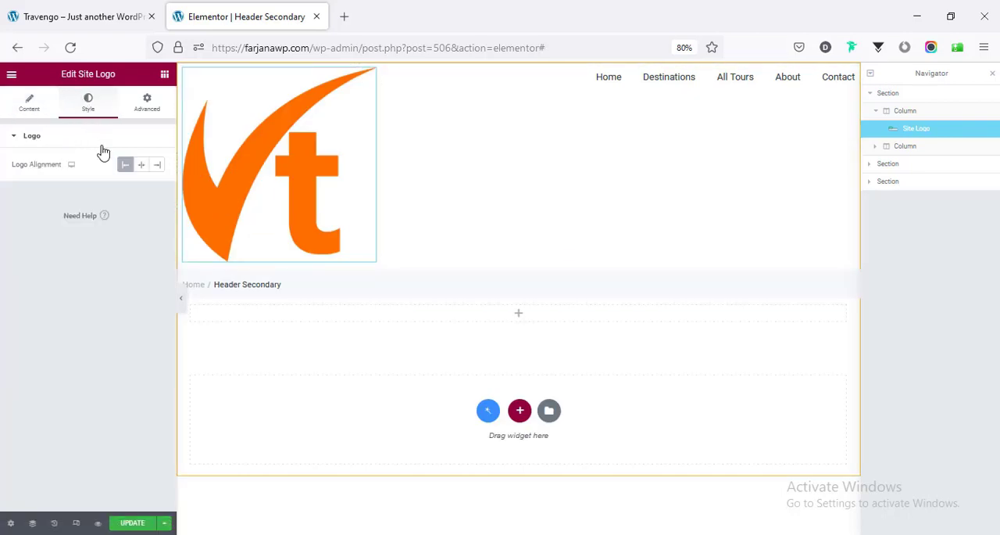
{"action": "left_click", "coordinate": [30, 102]}
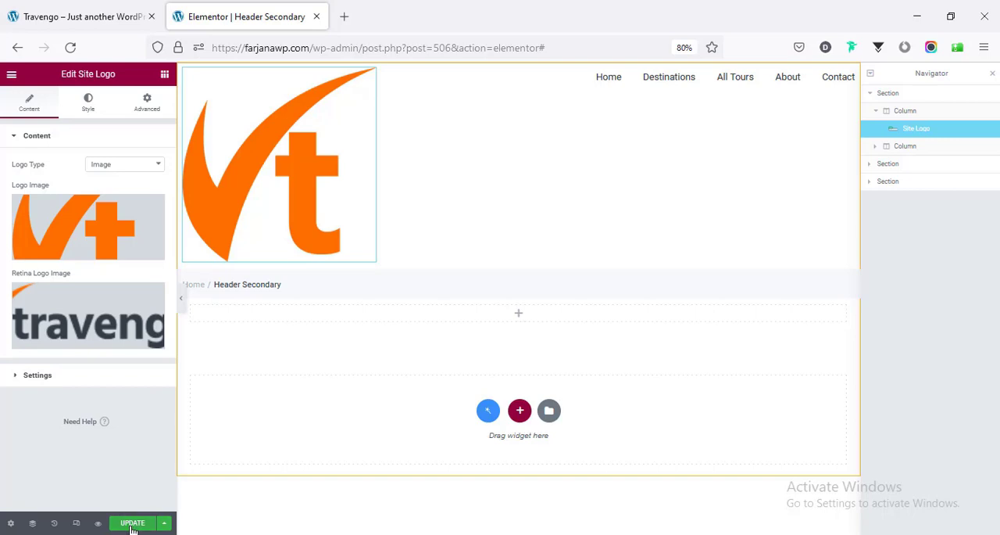
{"action": "left_click", "coordinate": [132, 522]}
{"action": "left_click", "coordinate": [47, 10]}
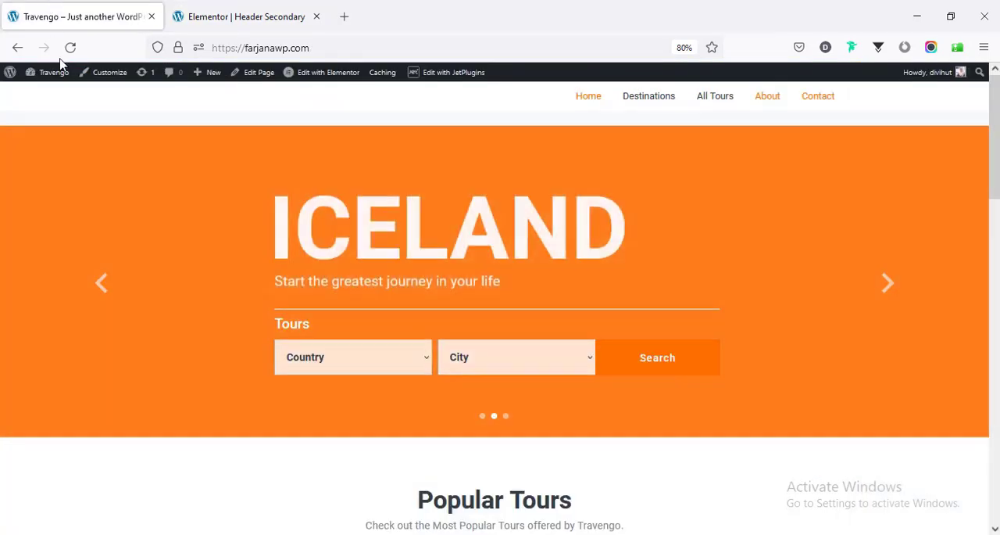
{"action": "left_click", "coordinate": [71, 48]}
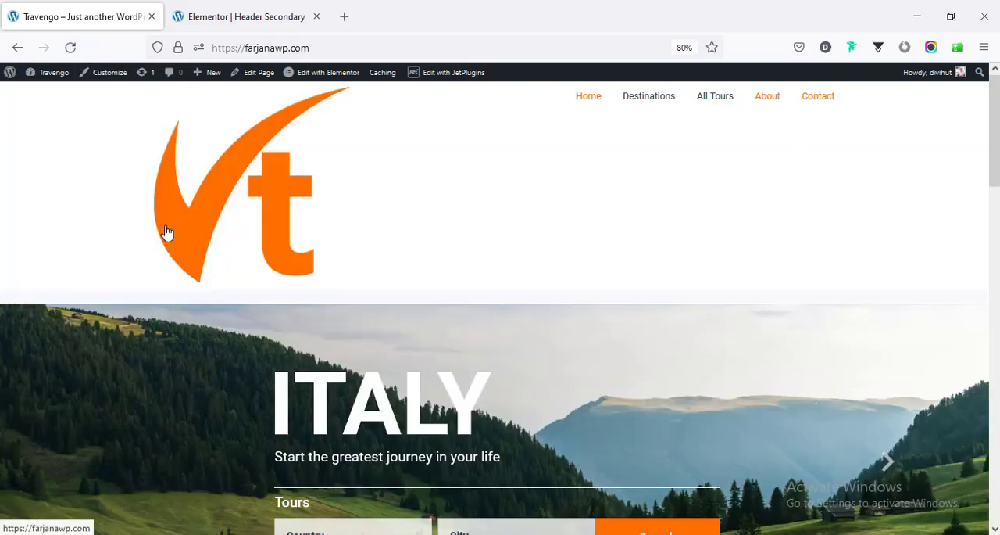
- Make the Vt site logo in the header smaller, then reload the homepage to check it
{"action": "left_click", "coordinate": [274, 6]}
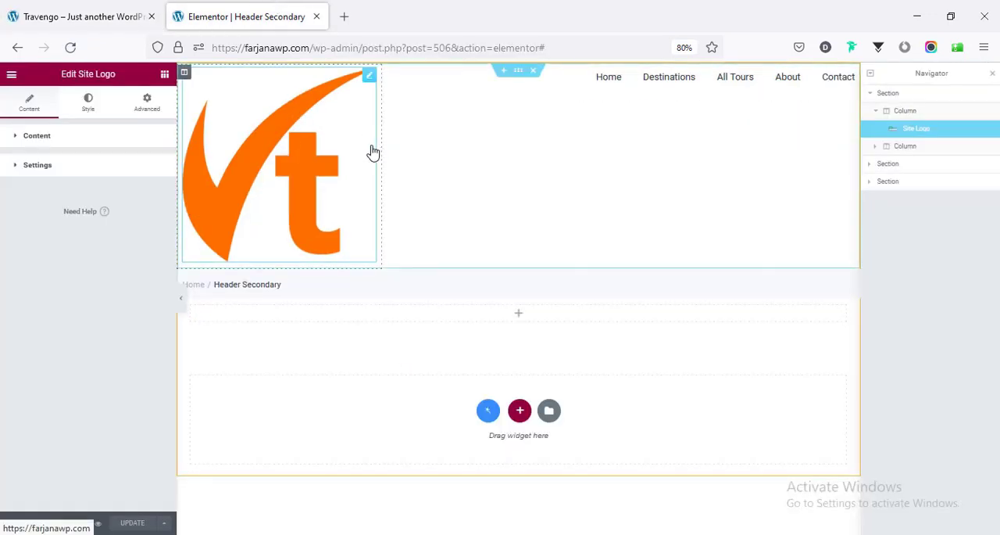
{"action": "left_click_drag", "start_coordinate": [340, 143], "coordinate": [257, 96]}
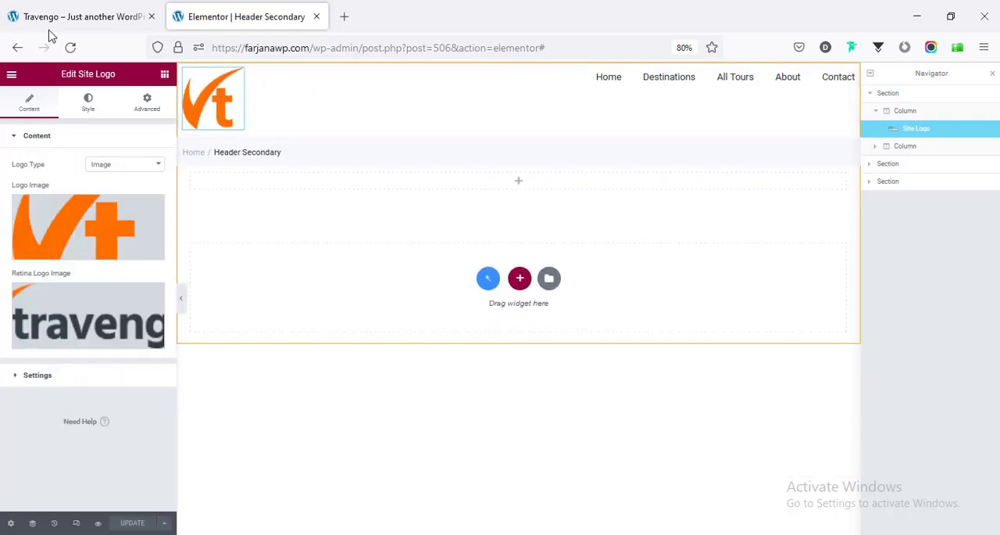
{"action": "left_click", "coordinate": [50, 21]}
{"action": "left_click", "coordinate": [64, 54]}
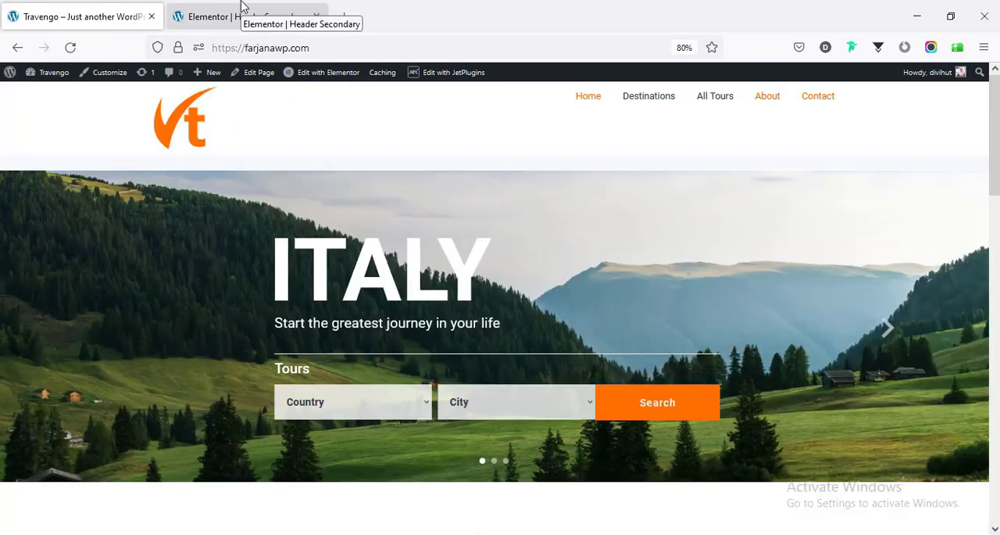
- Upload logo.png from the Downloads folder and insert it as the header Site Logo's logo image
{"action": "left_click", "coordinate": [239, 17]}
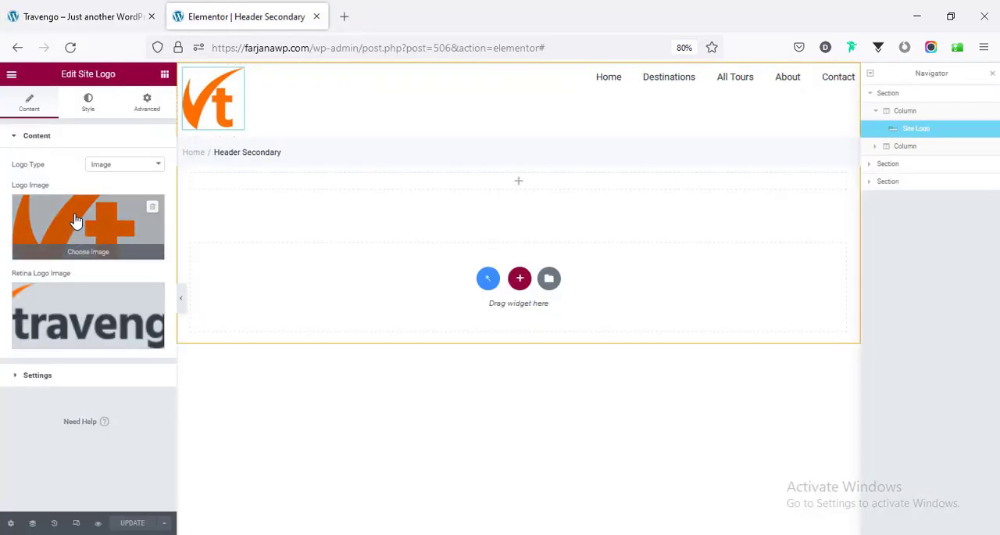
{"action": "left_click", "coordinate": [75, 221]}
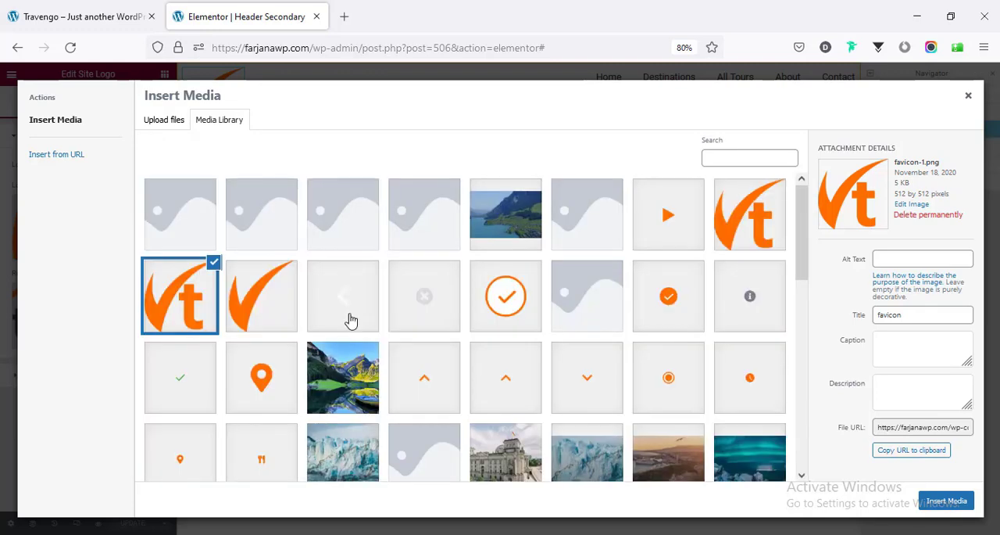
{"action": "scroll", "coordinate": [351, 320], "scroll_direction": "down", "scroll_amount": 3}
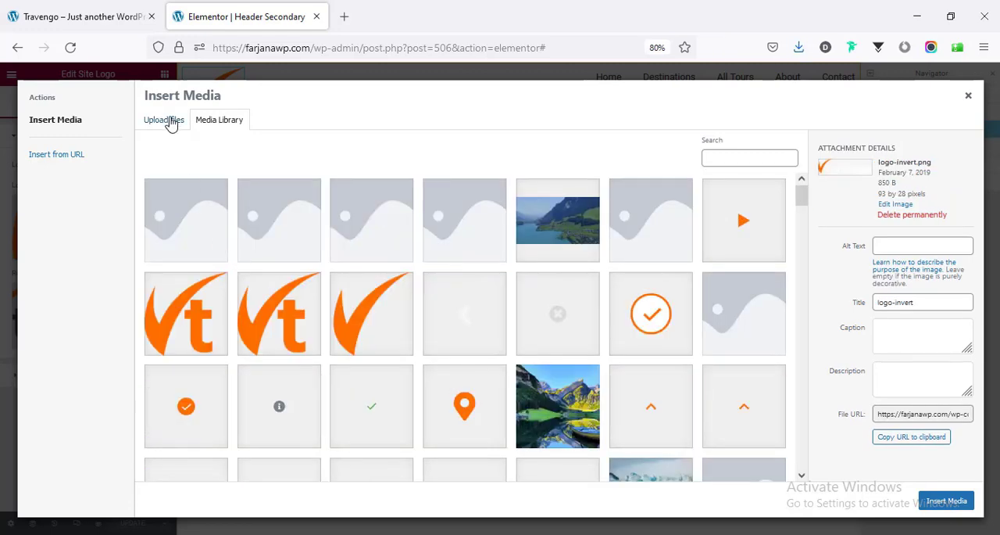
{"action": "left_click", "coordinate": [171, 124]}
{"action": "left_click", "coordinate": [576, 306]}
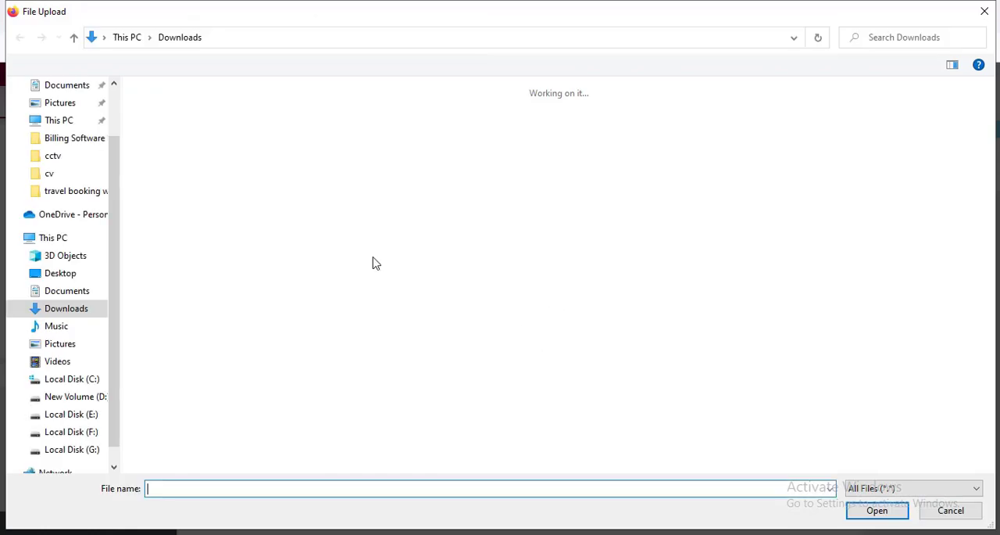
{"action": "left_click", "coordinate": [172, 144]}
{"action": "left_click", "coordinate": [850, 512]}
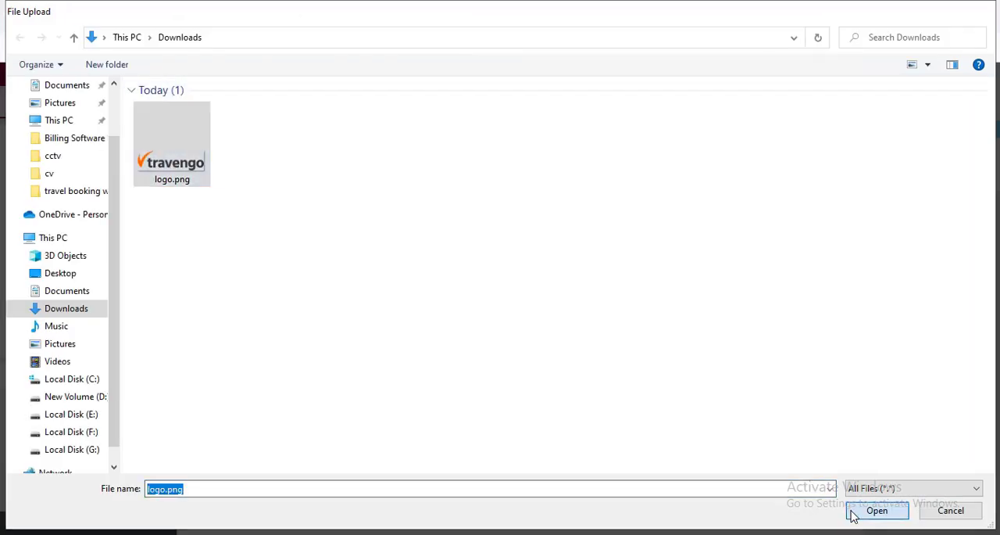
{"action": "left_click", "coordinate": [947, 501]}
- Save the header template with the travengo logo and reload the homepage to check it
{"action": "left_click", "coordinate": [131, 523]}
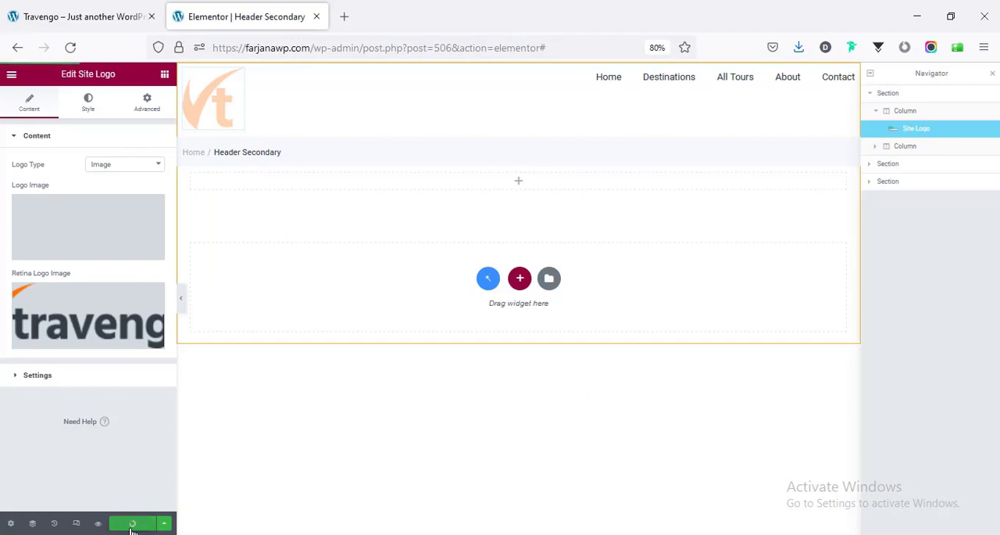
{"action": "left_click", "coordinate": [78, 16]}
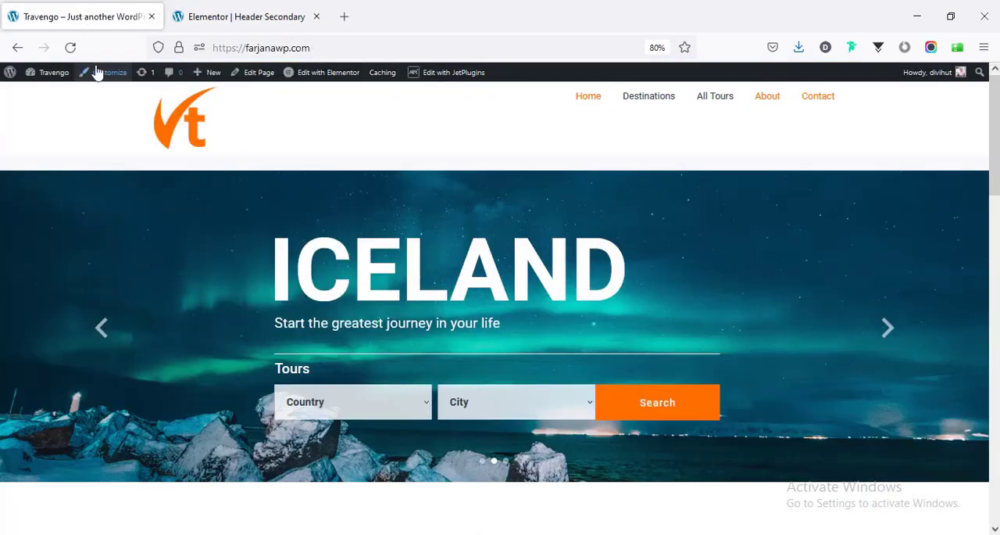
{"action": "left_click", "coordinate": [70, 47]}
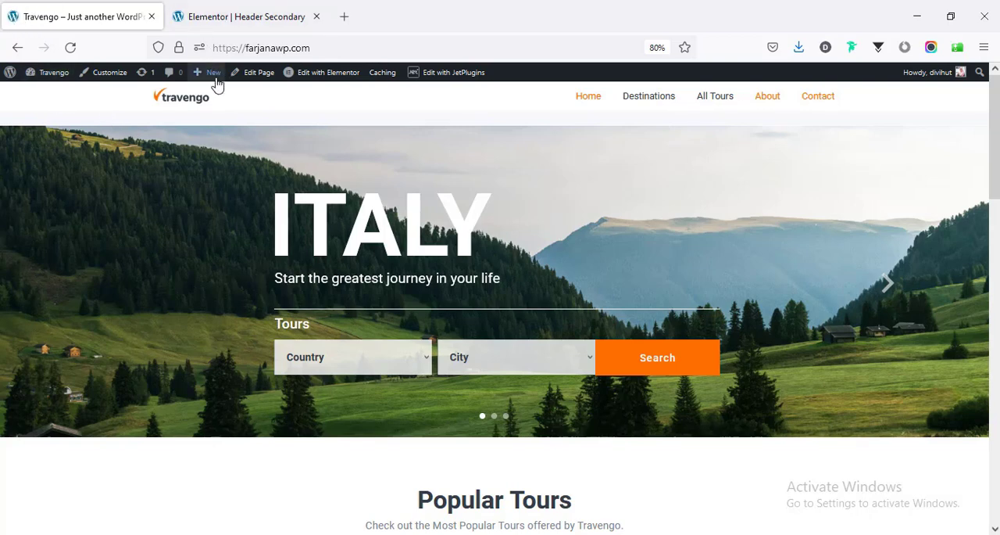
- Open the site's Customizer in a separate browser tab and go to the Favicon options in General Site settings
{"action": "middle_click", "coordinate": [109, 78]}
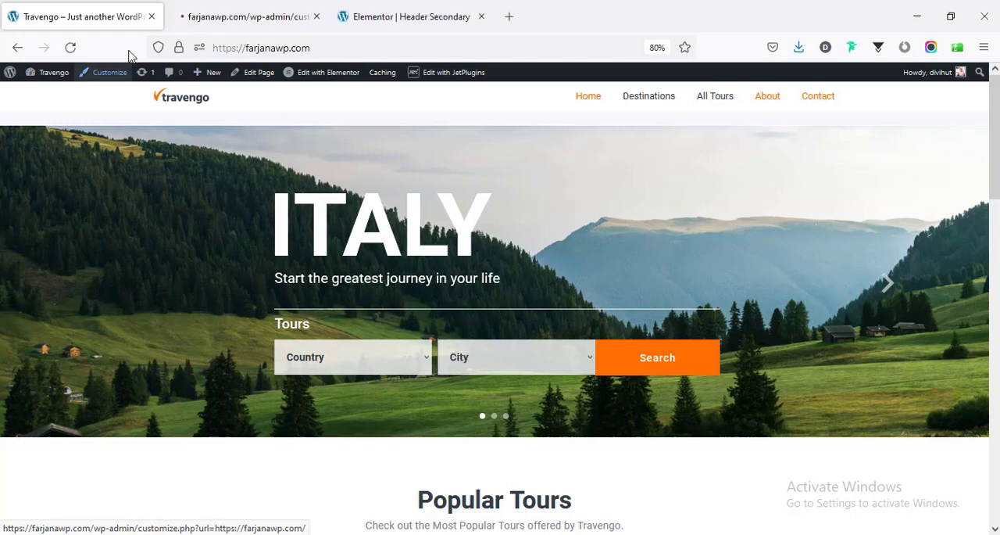
{"action": "left_click", "coordinate": [268, 9]}
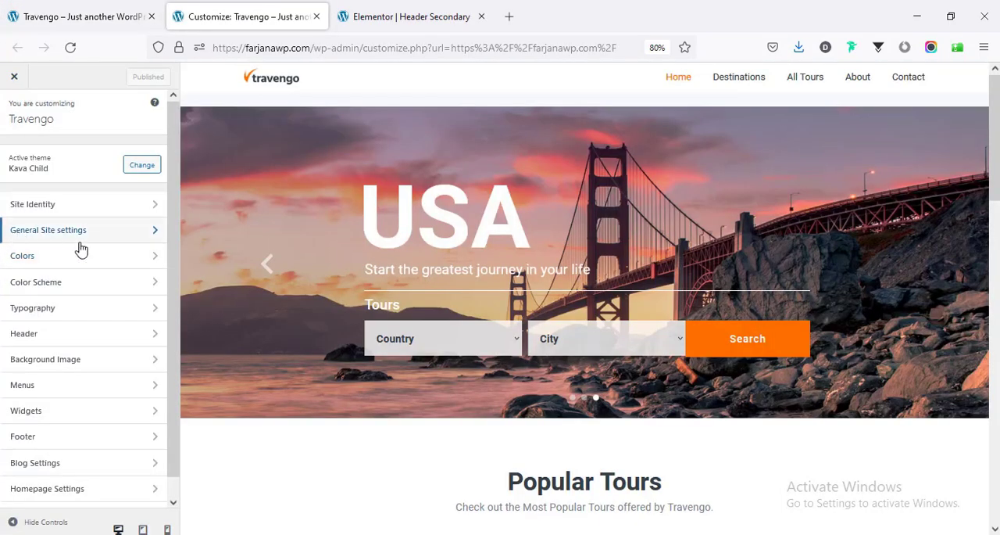
{"action": "left_click", "coordinate": [77, 233]}
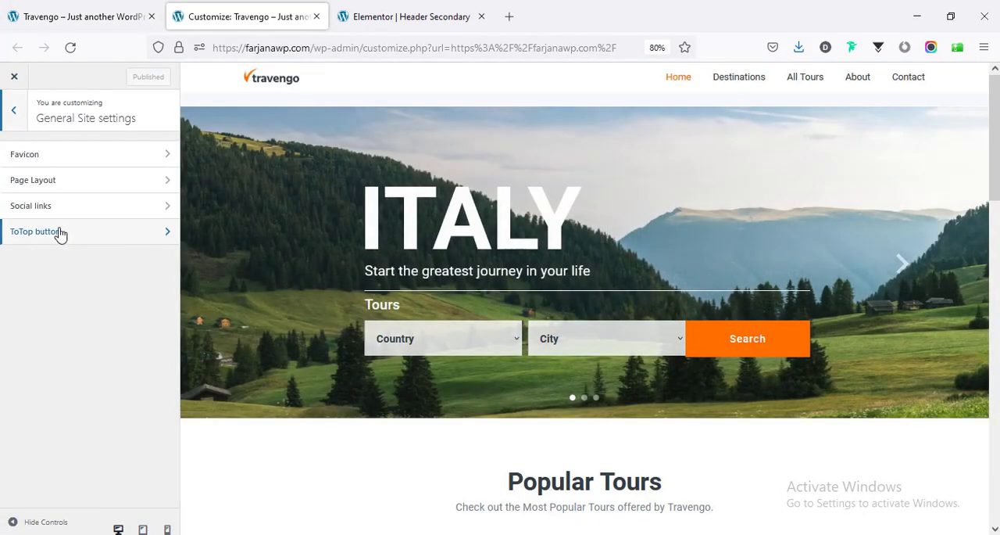
{"action": "left_click", "coordinate": [44, 157]}
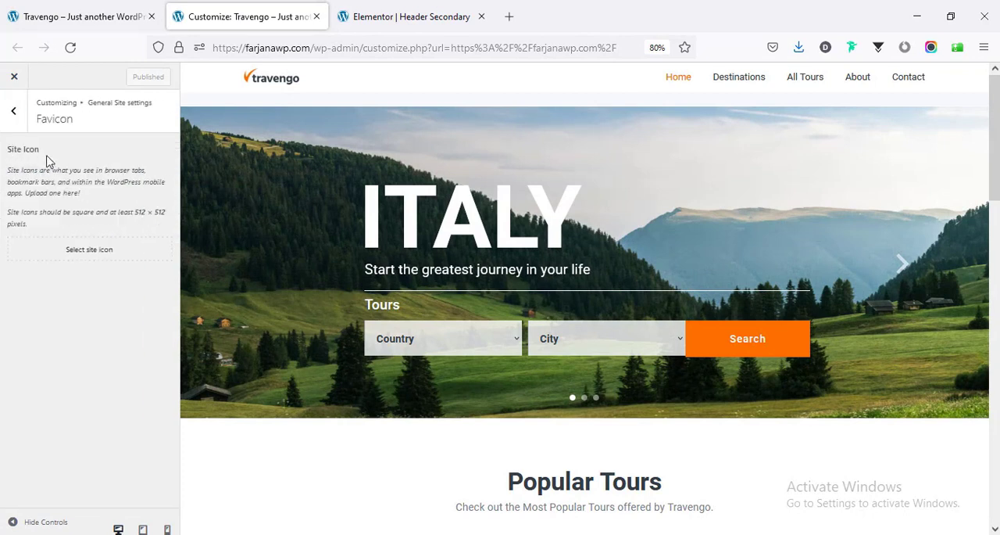
- Pick favicon-1.png from the media library for the site icon and open it in the image editor
{"action": "left_click", "coordinate": [77, 258]}
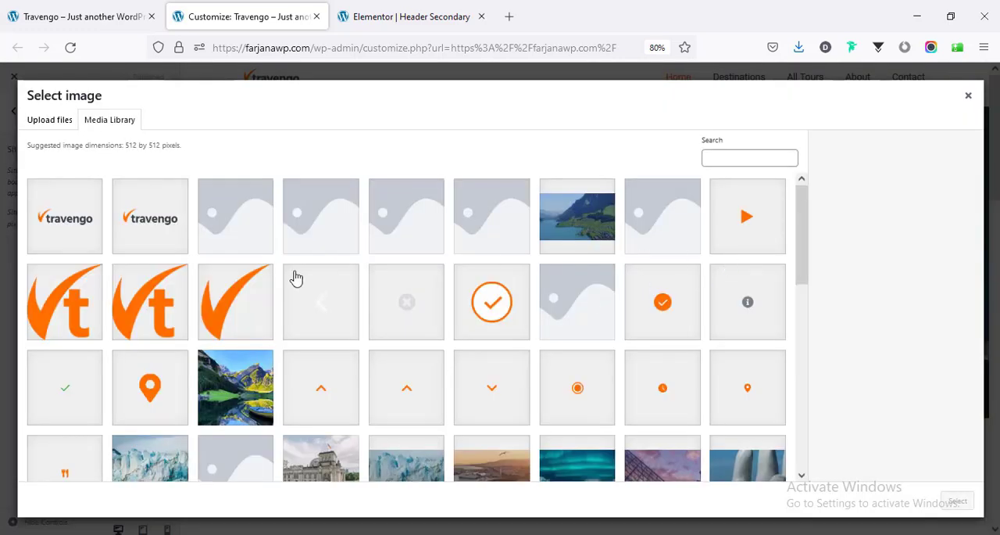
{"action": "left_click", "coordinate": [64, 302]}
{"action": "left_click", "coordinate": [149, 301]}
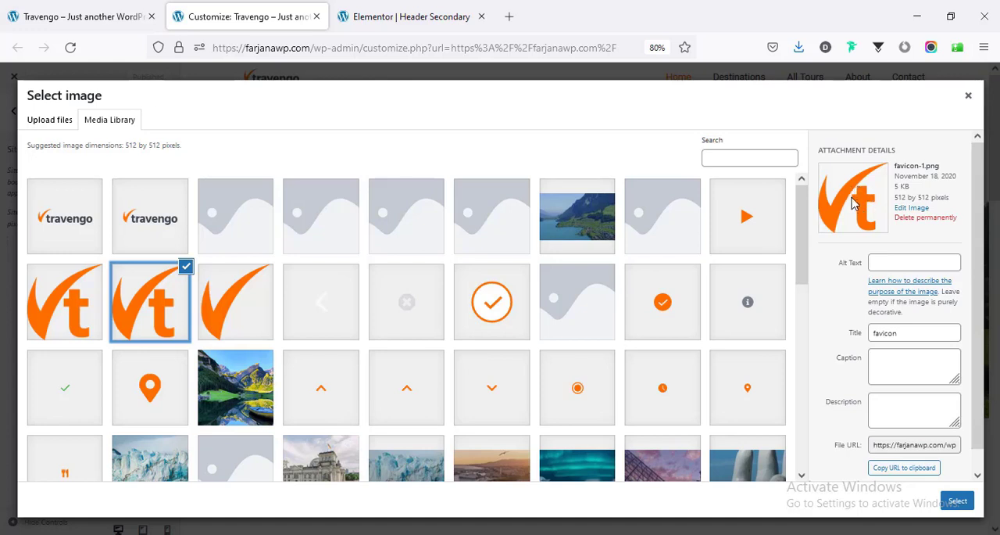
{"action": "left_click", "coordinate": [906, 208]}
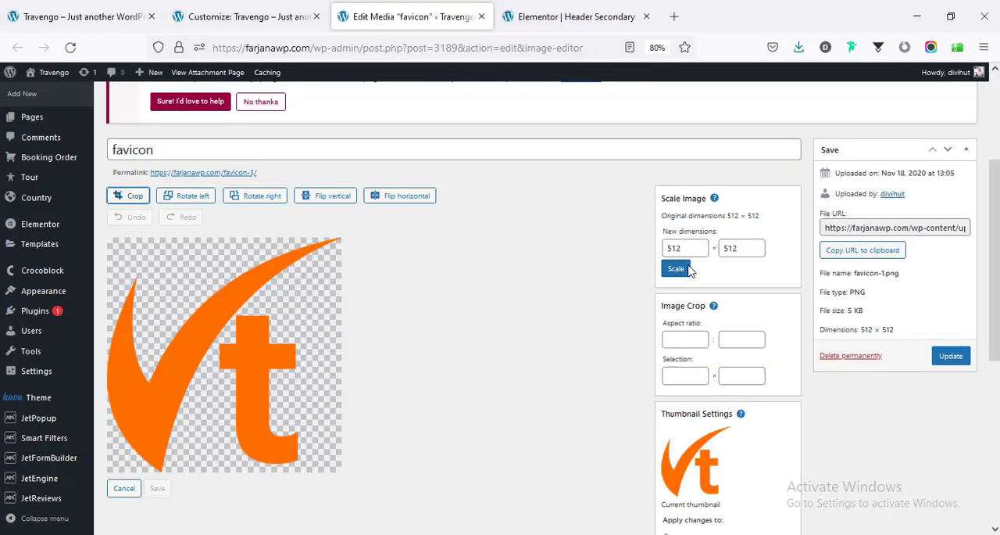
- Scale the favicon image to 32 × 32 pixels and update the media item
{"action": "double_click", "coordinate": [676, 249]}
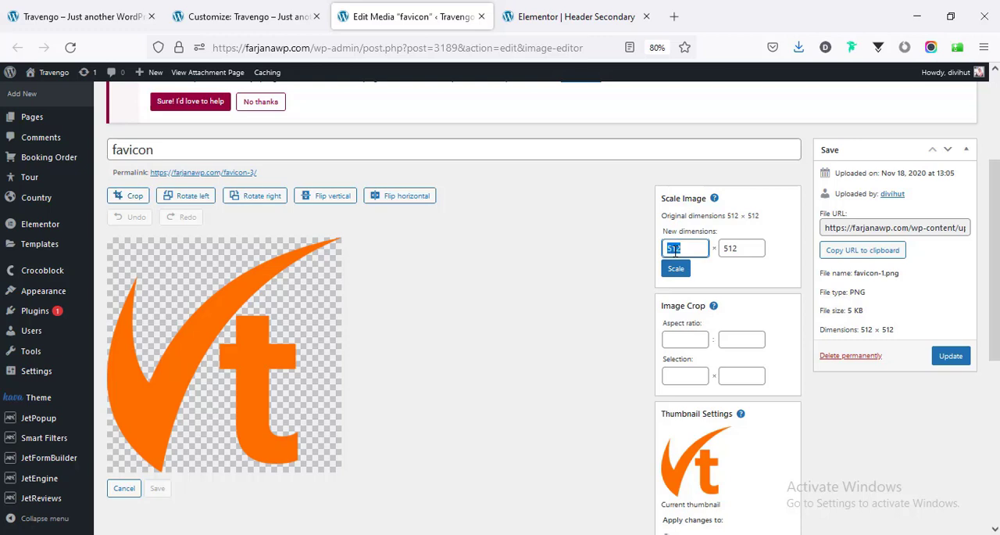
{"action": "left_click", "coordinate": [676, 269]}
{"action": "scroll", "coordinate": [891, 293], "scroll_direction": "down", "scroll_amount": 1}
{"action": "left_click", "coordinate": [940, 295]}
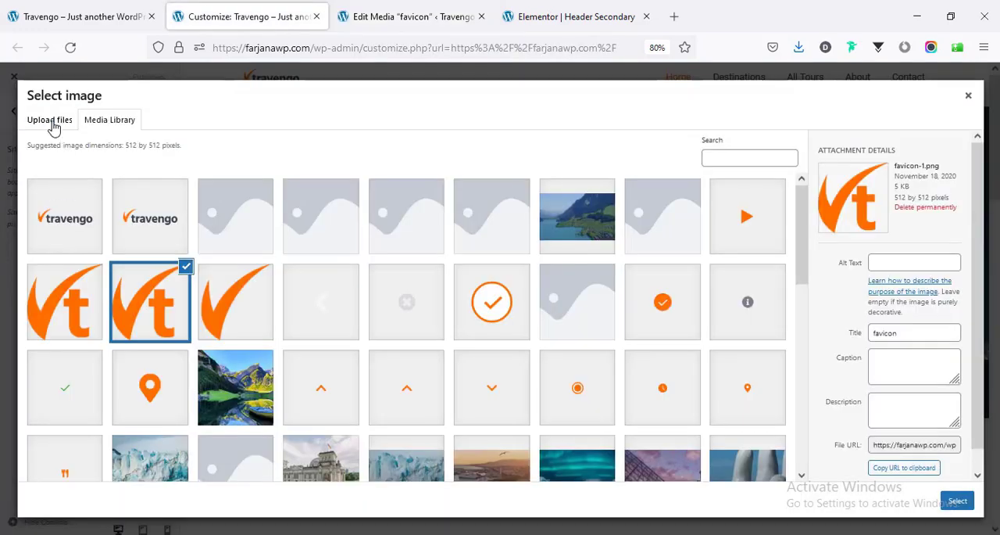
- Leave the image selection without choosing a file, then reload the Customizer and reopen the Favicon options in General Site settings
{"action": "left_click", "coordinate": [53, 127]}
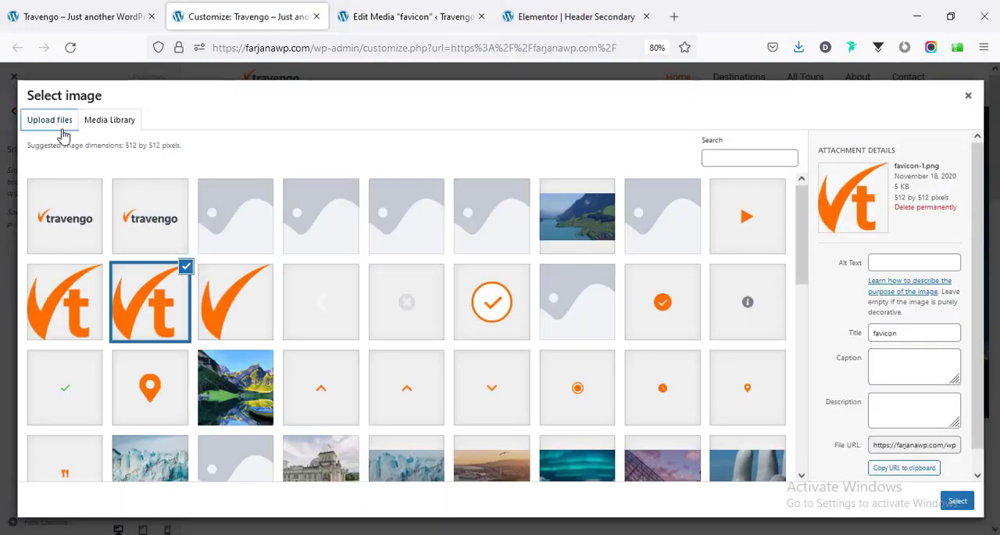
{"action": "left_click", "coordinate": [109, 125]}
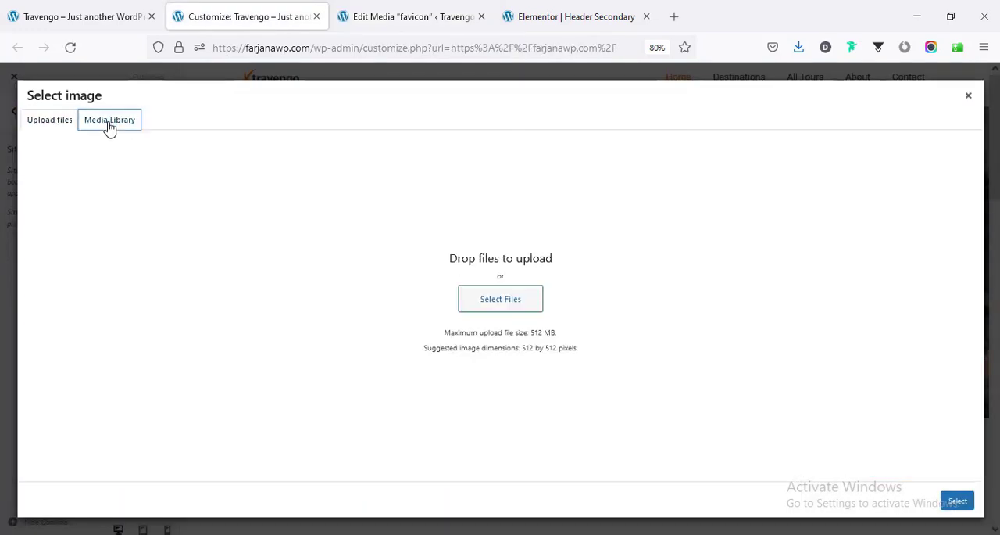
{"action": "left_click", "coordinate": [968, 96]}
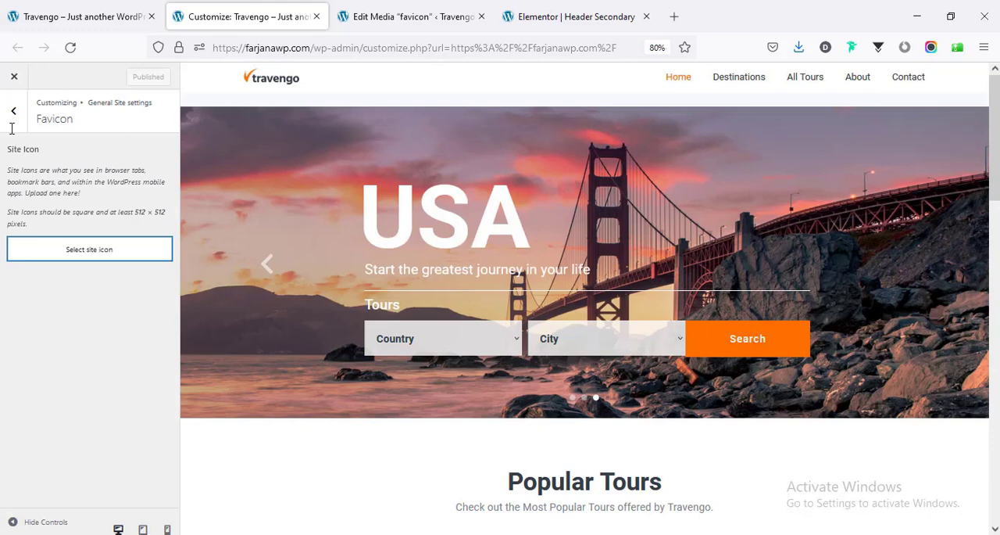
{"action": "left_click", "coordinate": [71, 48]}
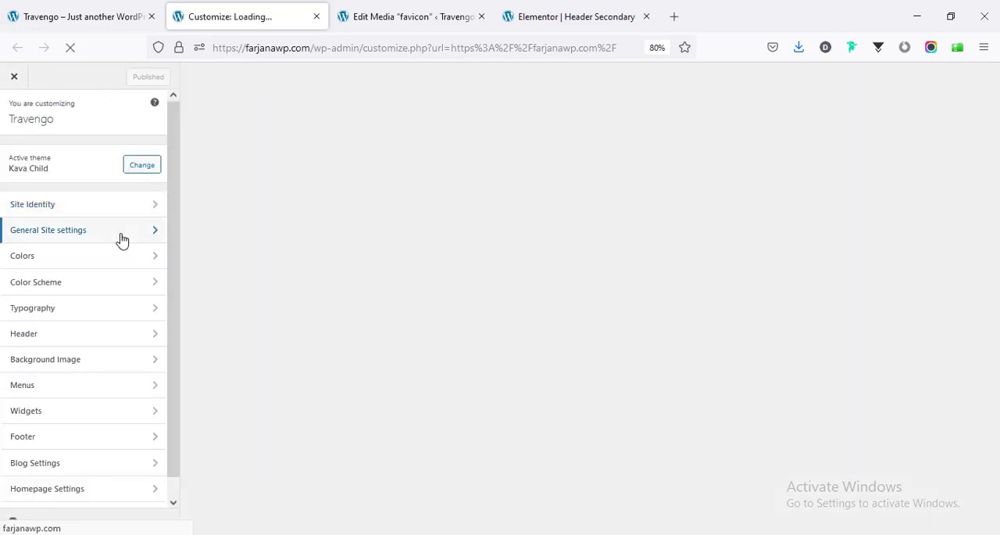
{"action": "left_click", "coordinate": [121, 240]}
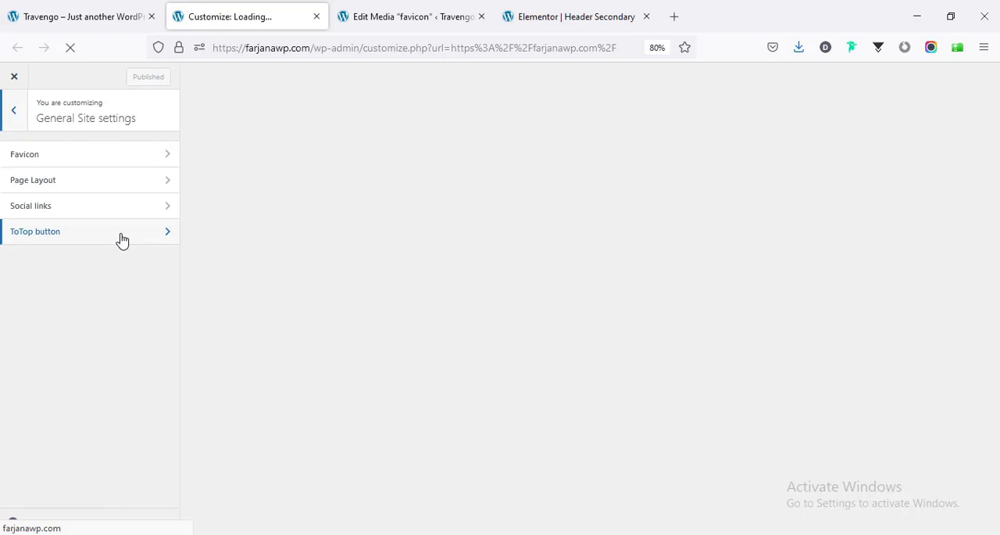
{"action": "left_click", "coordinate": [101, 159]}
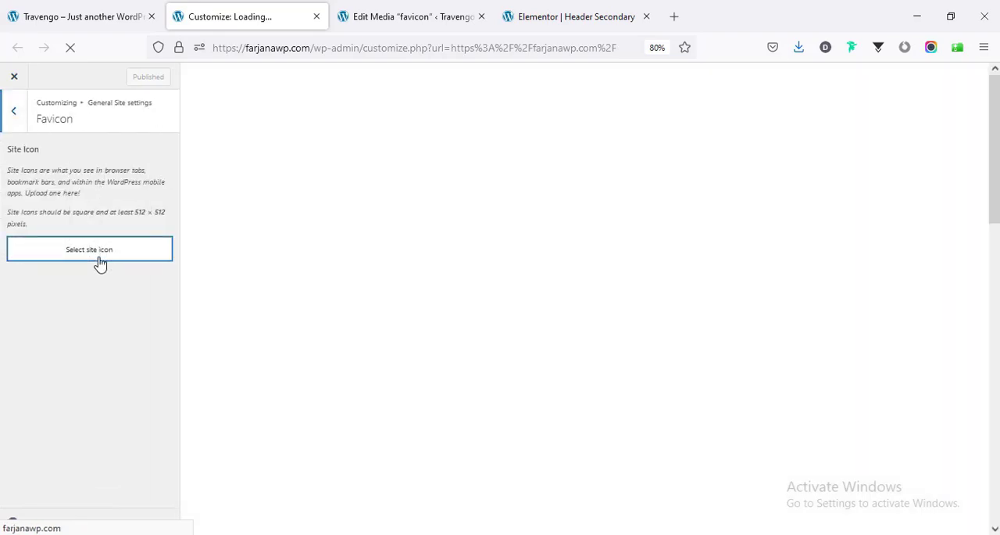
- Choose the scaled favicon image from the media library as the site icon and skip cropping
{"action": "left_click", "coordinate": [100, 262]}
{"action": "left_click", "coordinate": [149, 302]}
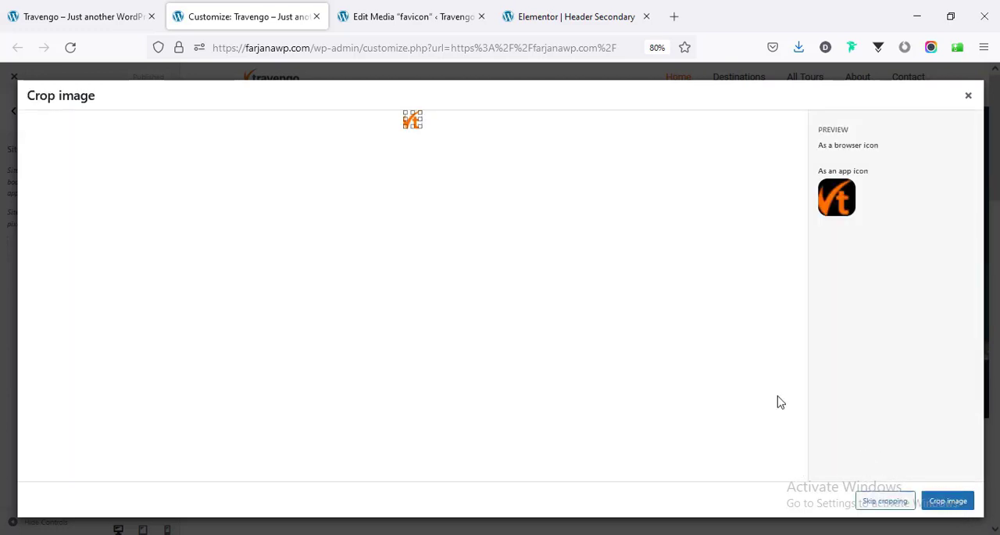
{"action": "left_click", "coordinate": [885, 501]}
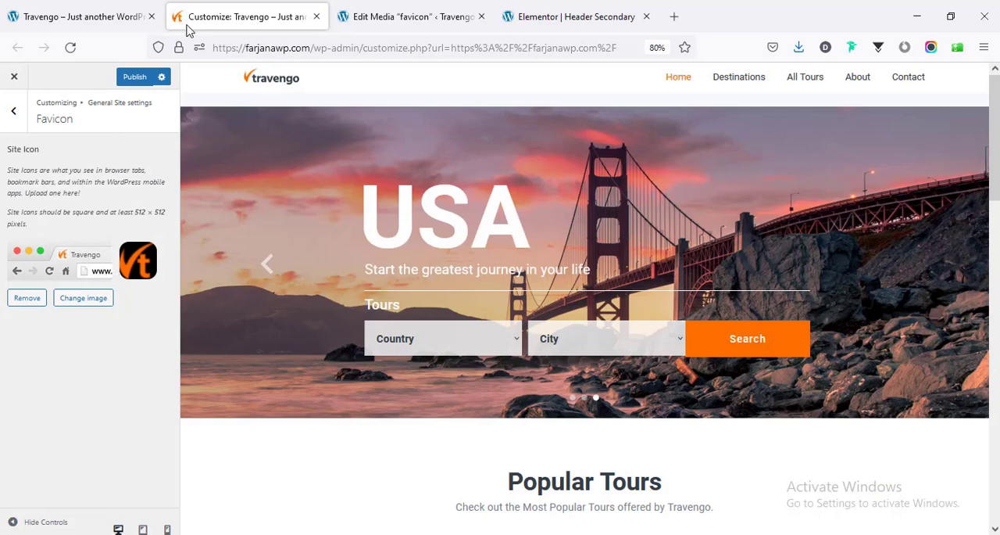
- Publish the new site icon and reload the homepage to check it
{"action": "left_click", "coordinate": [134, 82]}
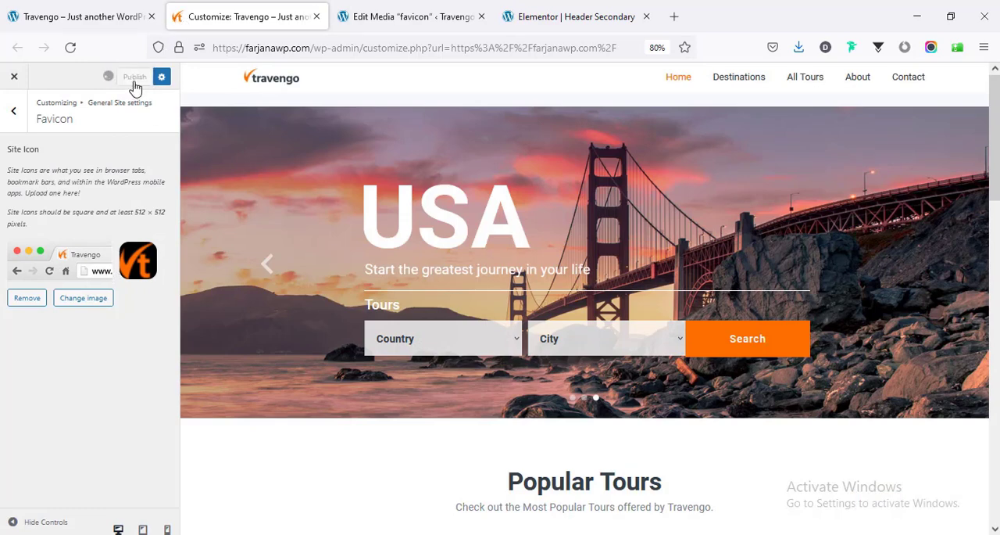
{"action": "left_click", "coordinate": [82, 23]}
{"action": "left_click", "coordinate": [71, 49]}
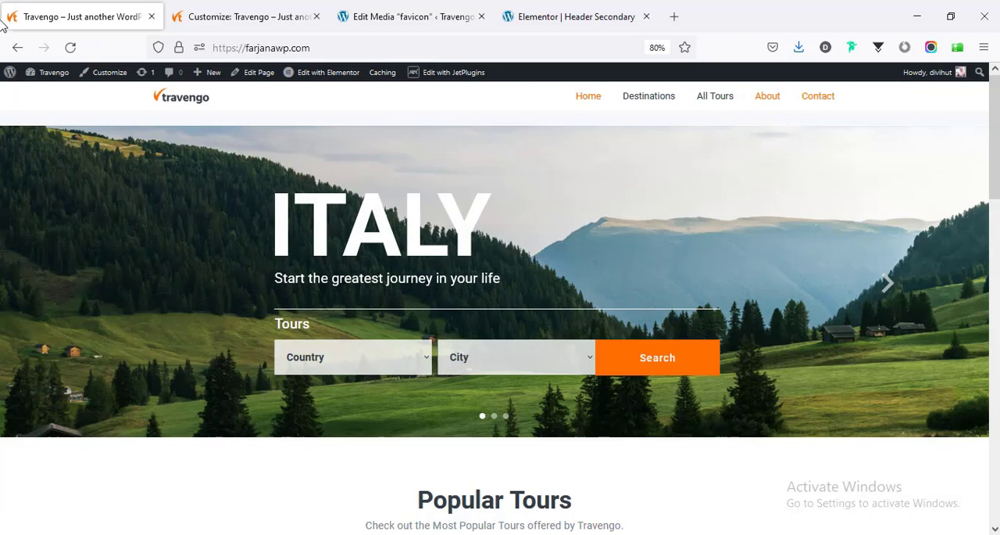
- Open the Footer template in Elementor in a separate browser tab and close the Customizer, media and header tabs
{"action": "left_click_drag", "start_coordinate": [994, 166], "coordinate": [994, 491]}
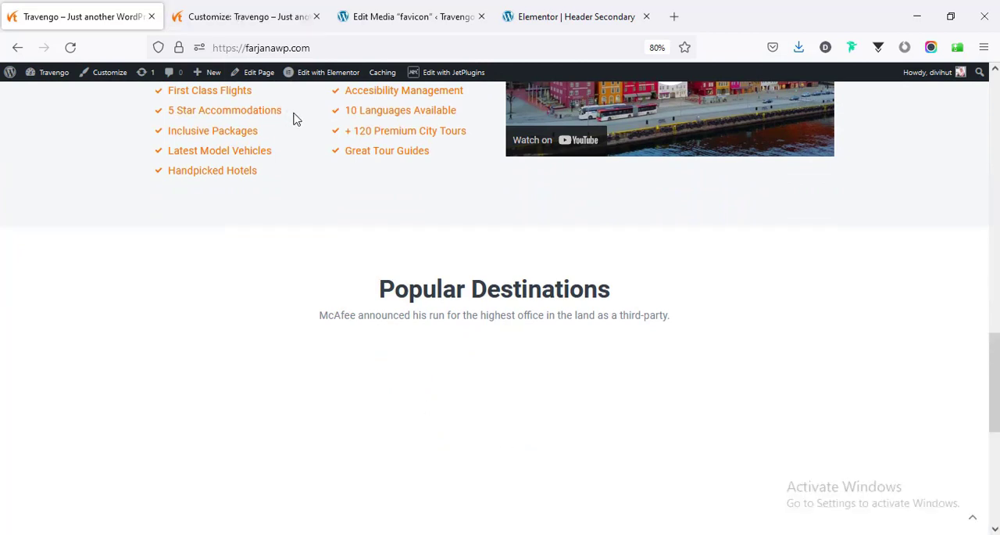
{"action": "mouse_move", "coordinate": [297, 81]}
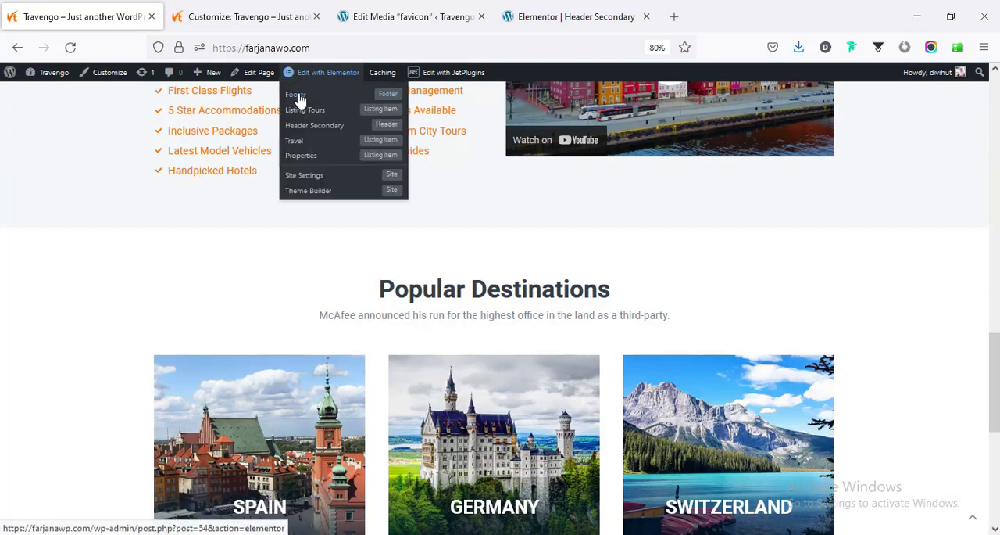
{"action": "middle_click", "coordinate": [300, 100]}
{"action": "left_click", "coordinate": [219, 9]}
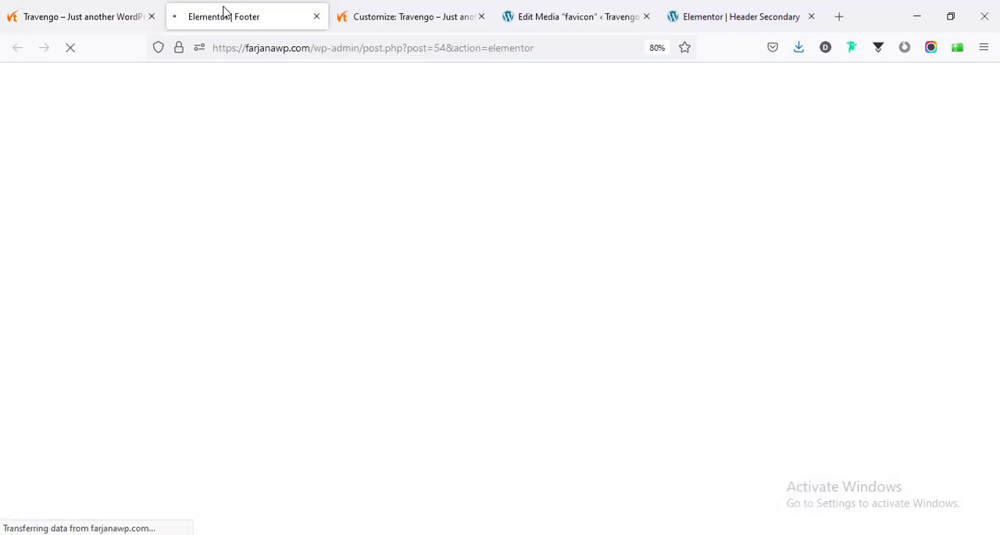
{"action": "left_click", "coordinate": [481, 16]}
{"action": "left_click", "coordinate": [481, 16]}
{"action": "left_click", "coordinate": [483, 16]}
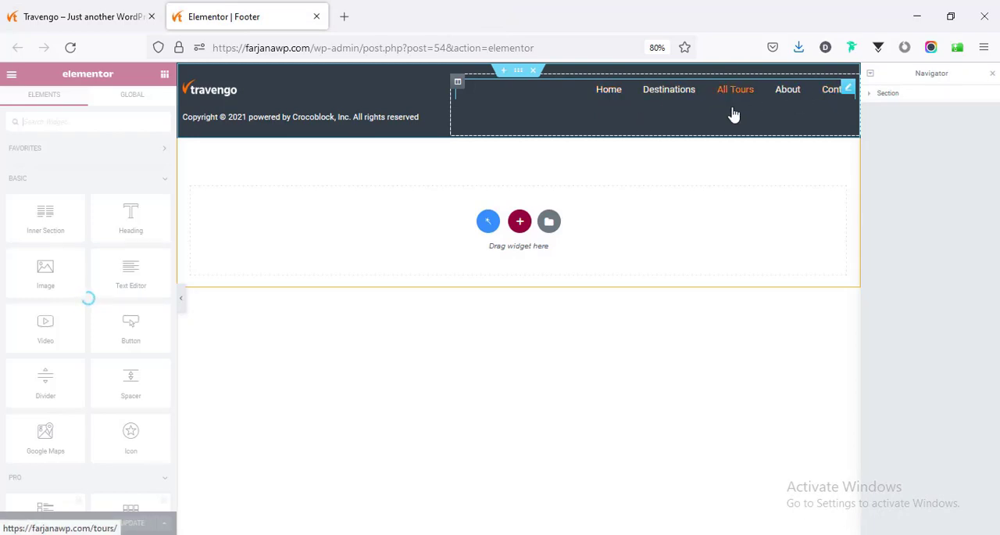
- Check the menu choices of the footer's Navigation Menu, and save the template with its copyright year set to 2022
{"action": "left_click", "coordinate": [111, 171]}
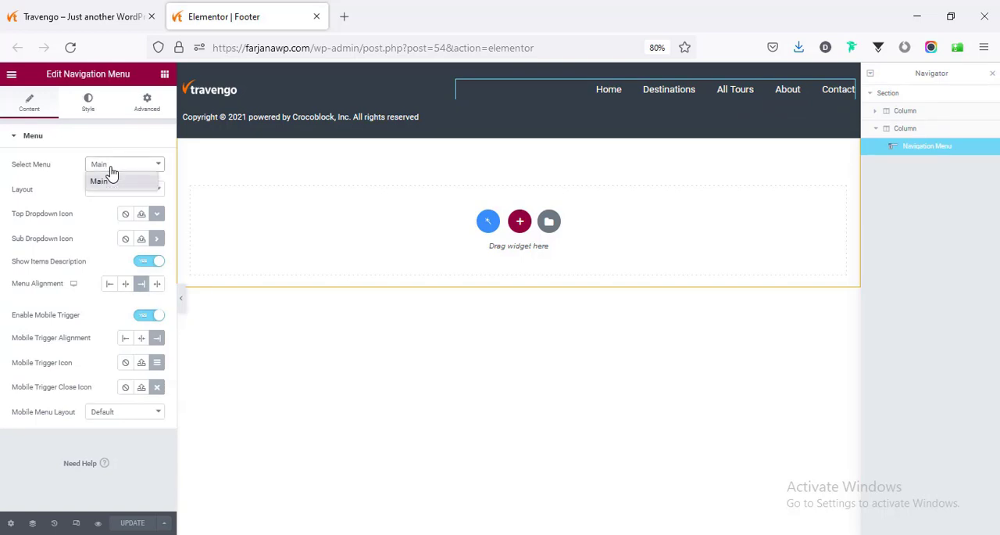
{"action": "left_click", "coordinate": [111, 171]}
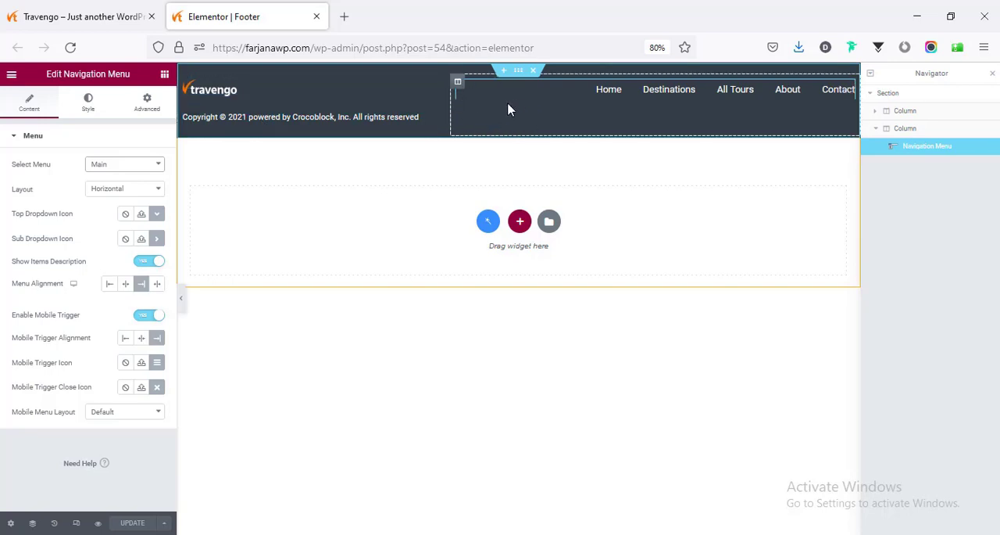
{"action": "left_click", "coordinate": [365, 127]}
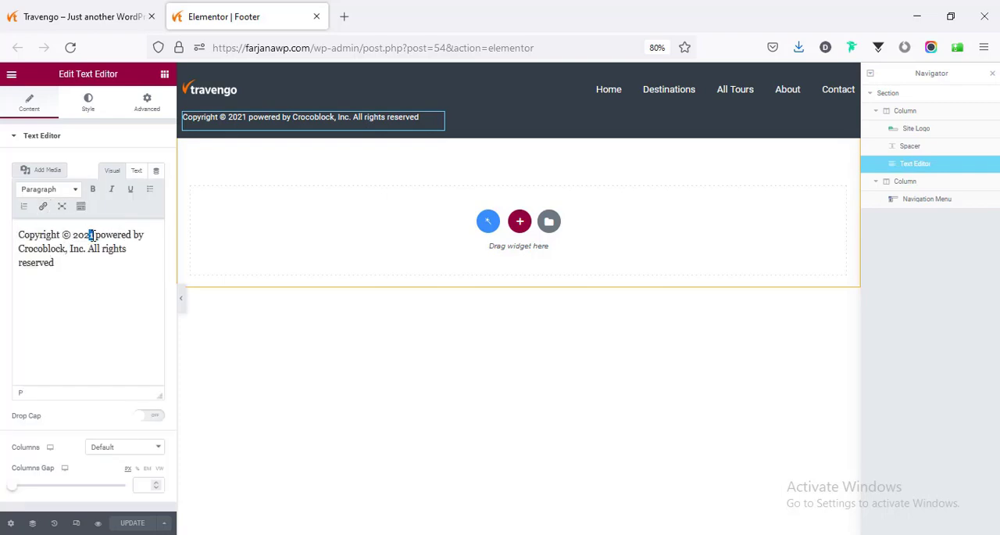
{"action": "type", "text": "2"}
{"action": "left_click", "coordinate": [132, 522]}
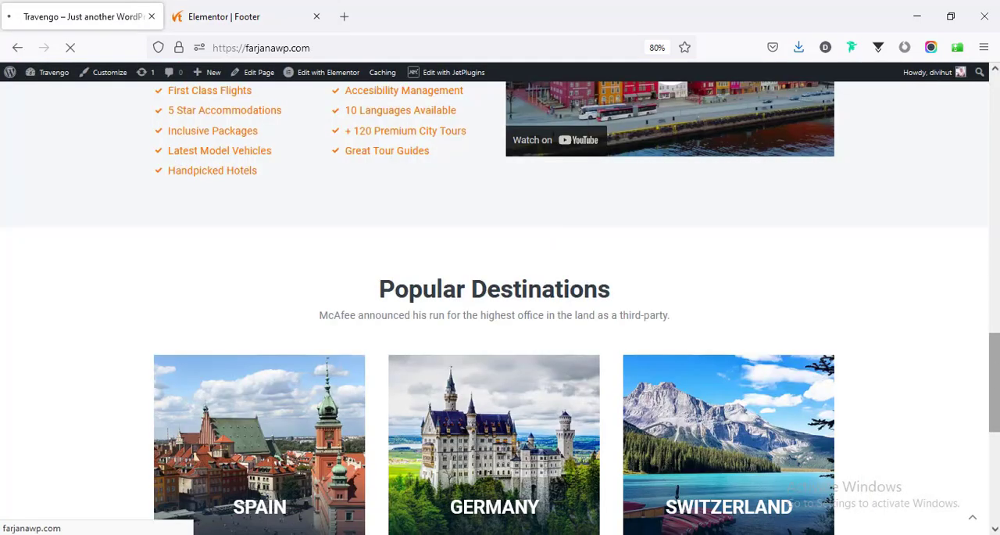
- Check the updated footer at the end of the homepage and return to the page's beginning
{"action": "left_click_drag", "start_coordinate": [997, 383], "coordinate": [994, 472]}
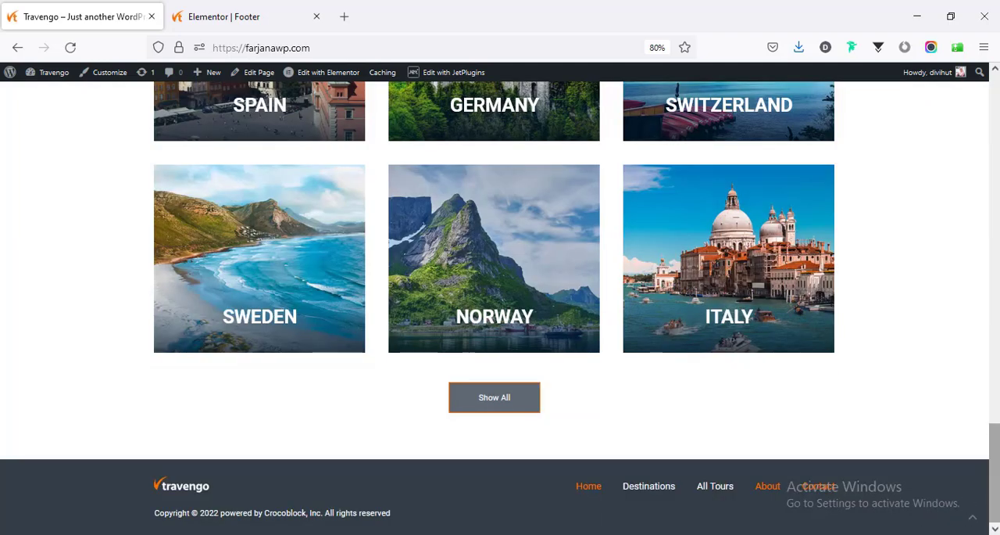
{"action": "left_click_drag", "start_coordinate": [994, 476], "coordinate": [994, 476]}
{"action": "left_click", "coordinate": [973, 516]}
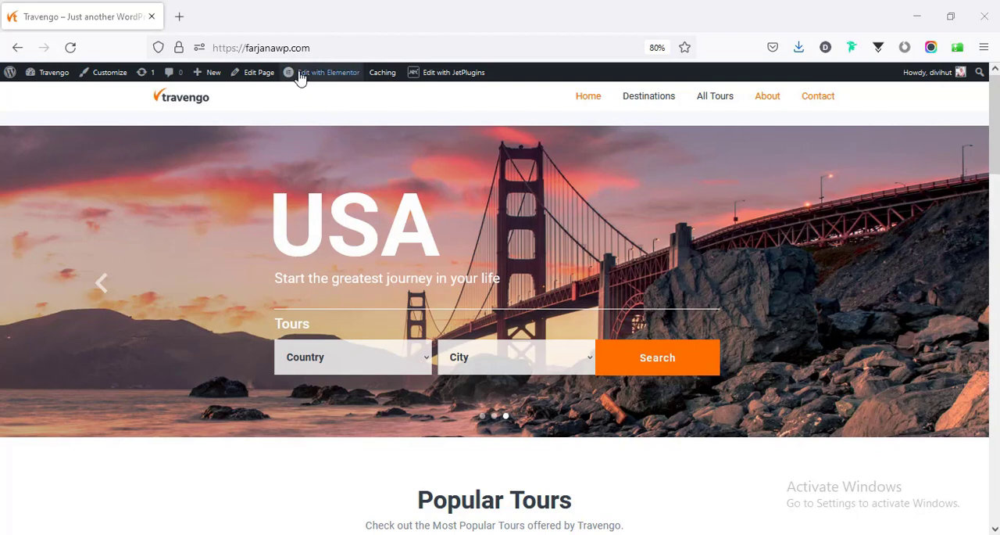
- Open the homepage for editing in Elementor in a separate browser tab
{"action": "mouse_move", "coordinate": [305, 74]}
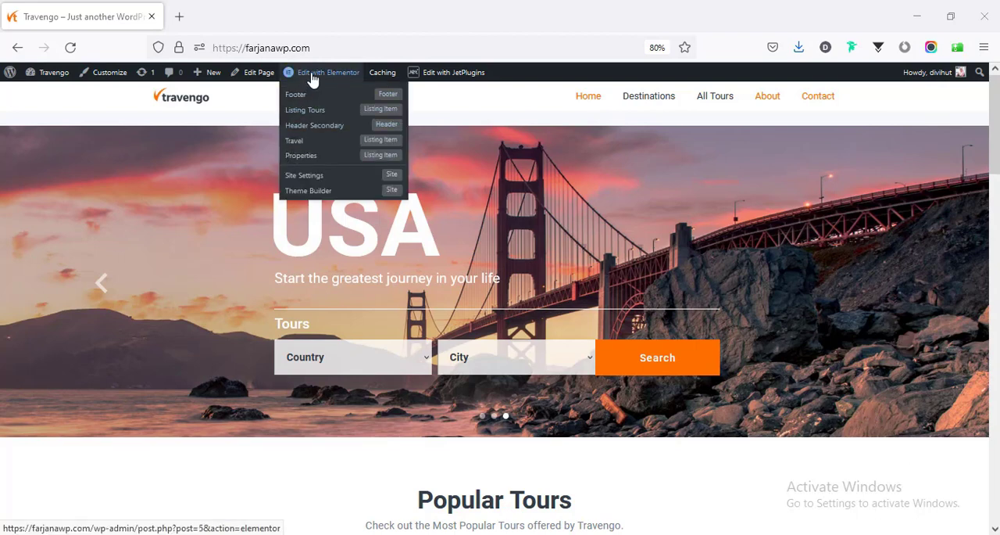
{"action": "middle_click", "coordinate": [312, 80]}
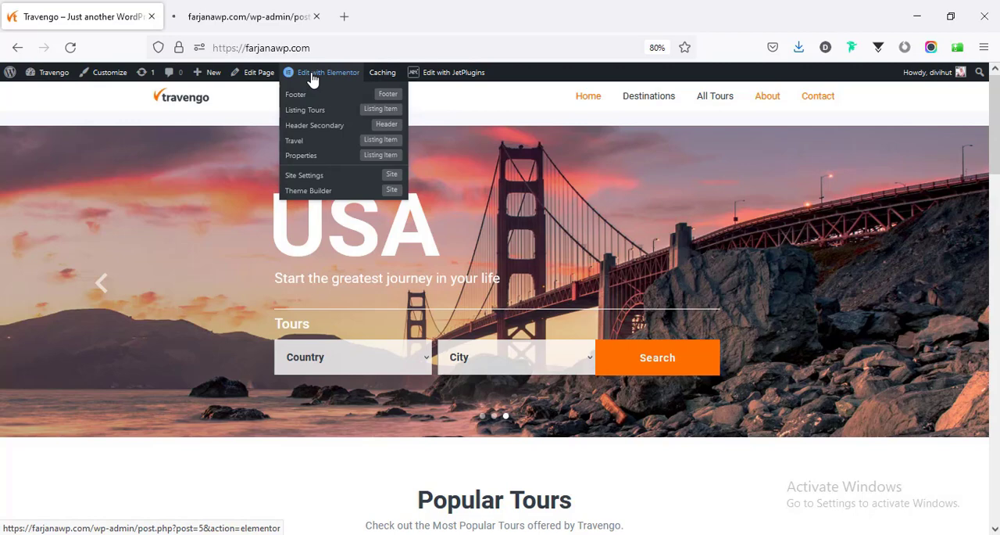
{"action": "left_click", "coordinate": [265, 22]}
- Add an empty section between the hero slider and the Popular Tours section
{"action": "scroll", "coordinate": [500, 330], "scroll_direction": "down", "scroll_amount": 2}
{"action": "scroll", "coordinate": [499, 329], "scroll_direction": "down", "scroll_amount": 3}
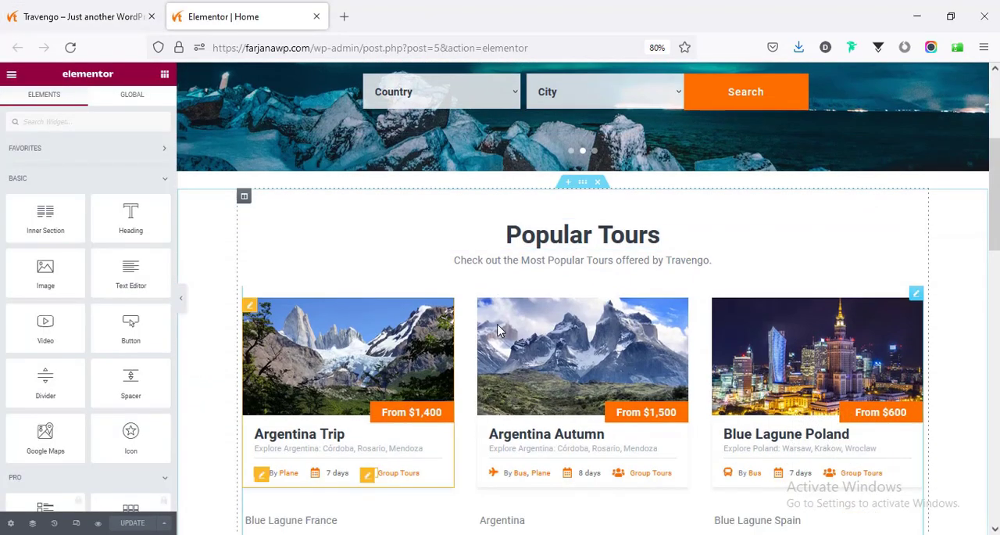
{"action": "scroll", "coordinate": [500, 309], "scroll_direction": "up", "scroll_amount": 2}
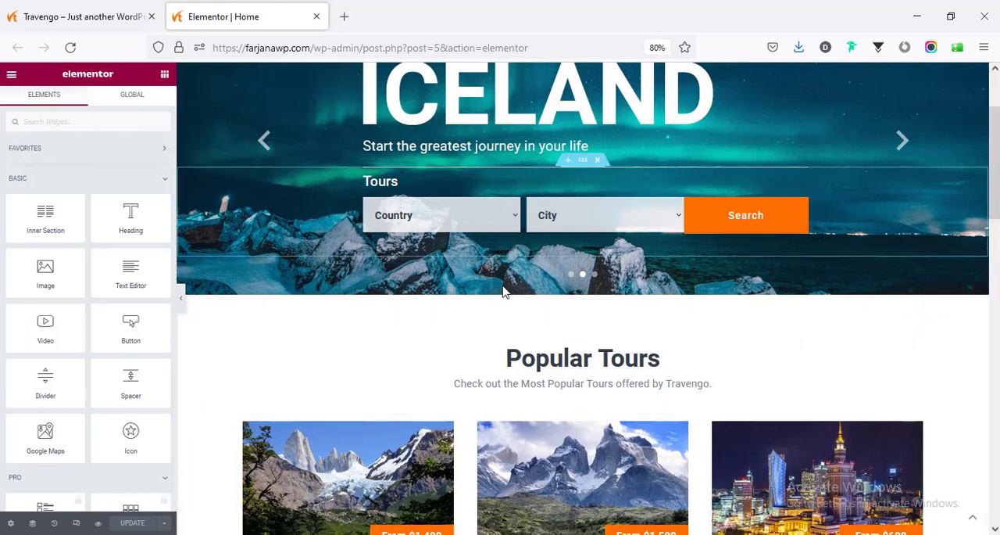
{"action": "scroll", "coordinate": [531, 319], "scroll_direction": "down", "scroll_amount": 1}
{"action": "scroll", "coordinate": [555, 326], "scroll_direction": "up", "scroll_amount": 1}
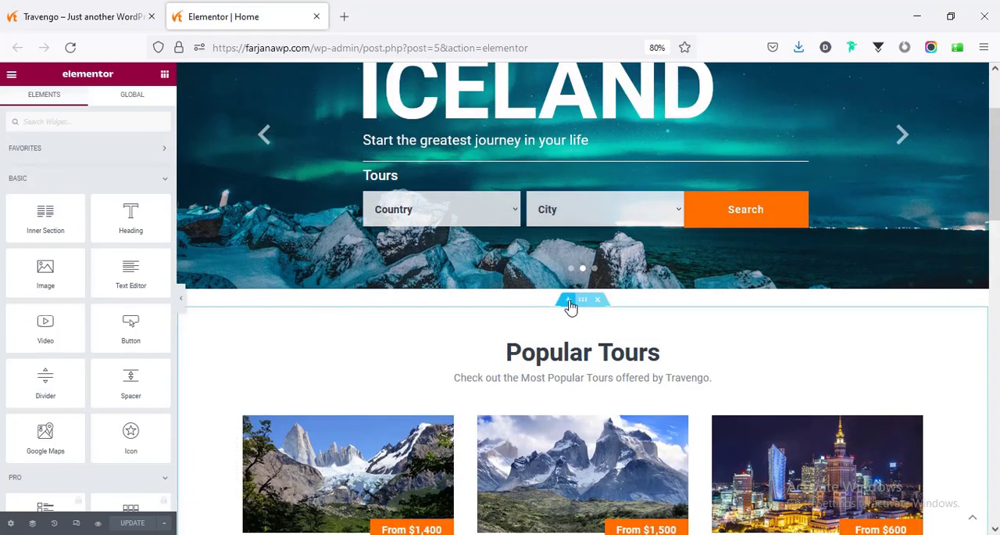
{"action": "left_click", "coordinate": [570, 300]}
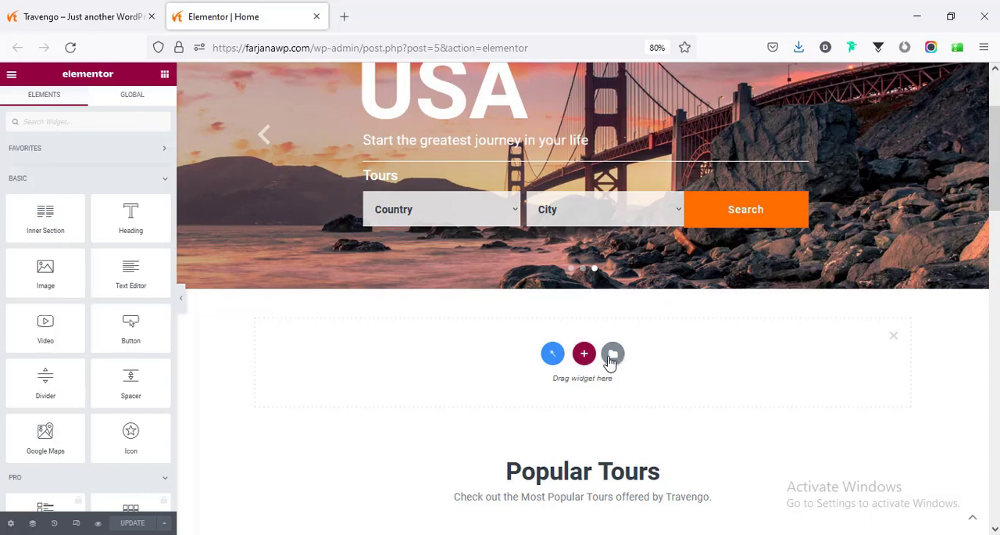
- Open the template library's blocks for the new section and search them for "about"
{"action": "left_click", "coordinate": [612, 356]}
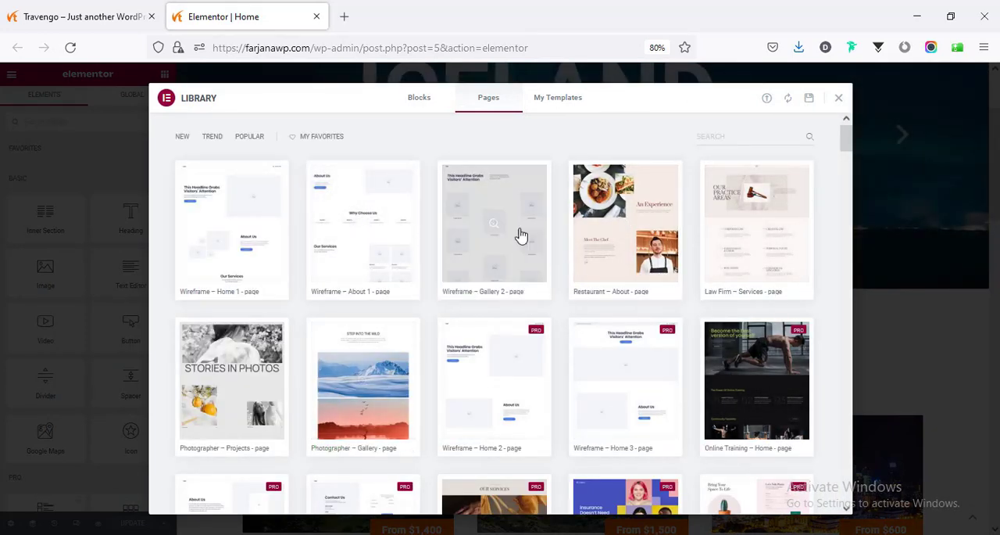
{"action": "left_click", "coordinate": [419, 108]}
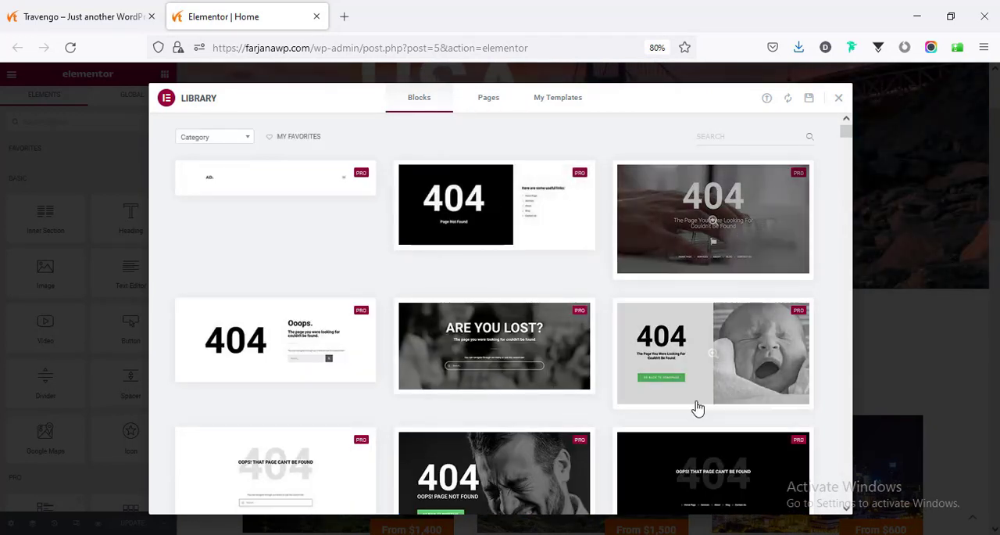
{"action": "scroll", "coordinate": [513, 469], "scroll_direction": "down", "scroll_amount": 1}
{"action": "scroll", "coordinate": [513, 476], "scroll_direction": "down", "scroll_amount": 5}
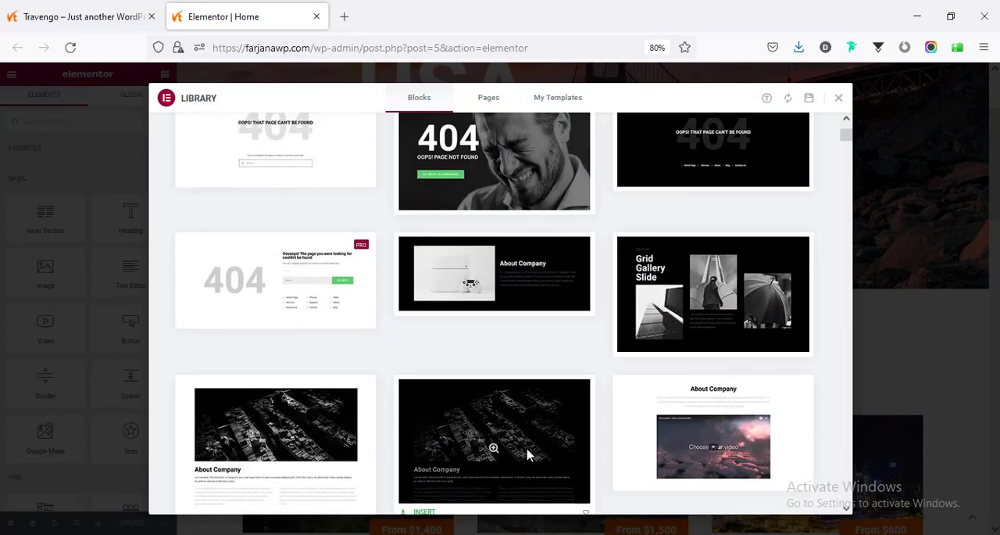
{"action": "scroll", "coordinate": [529, 445], "scroll_direction": "up", "scroll_amount": 6}
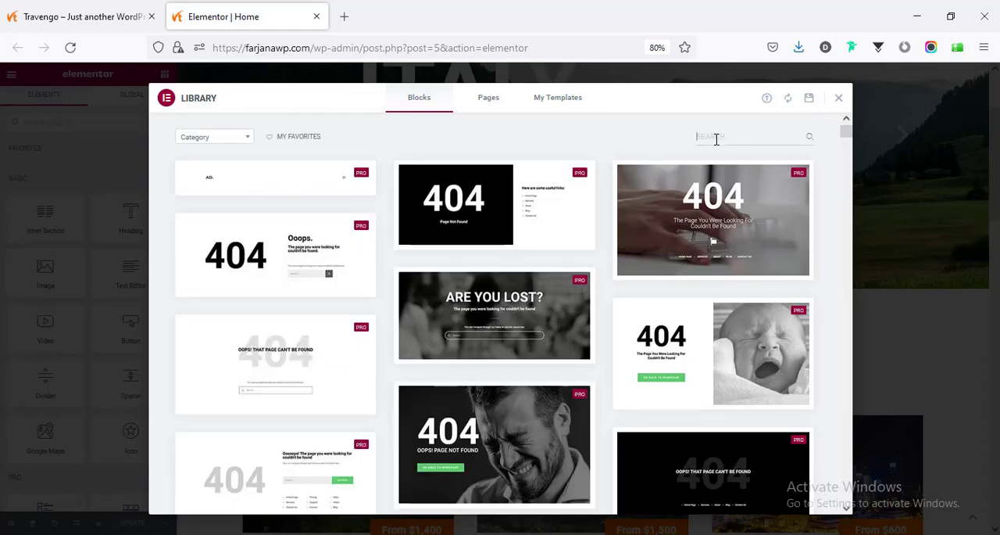
{"action": "type", "text": "about"}
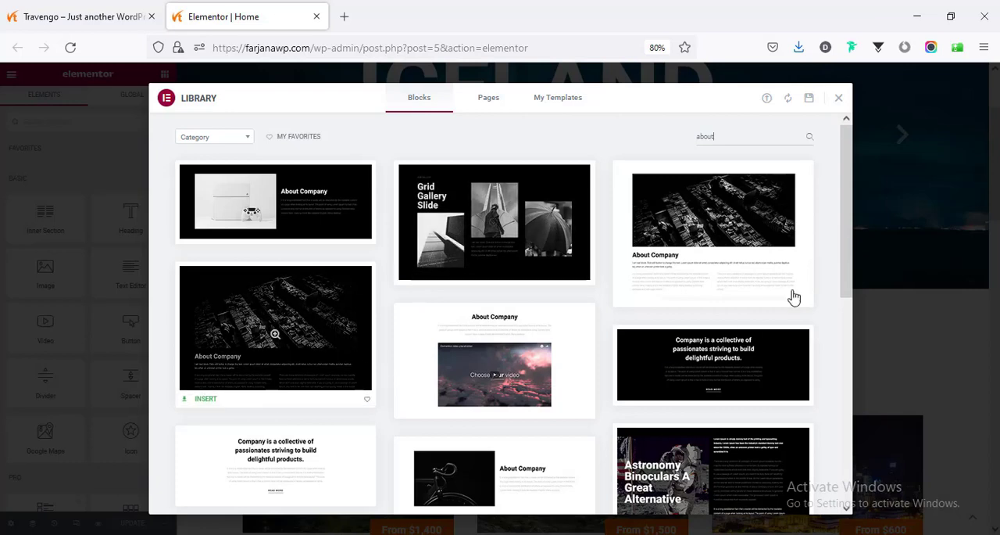
- Insert the white Alternate Gallery Slide block, connecting the site to the Elementor template library
{"action": "left_click_drag", "start_coordinate": [850, 266], "coordinate": [818, 447]}
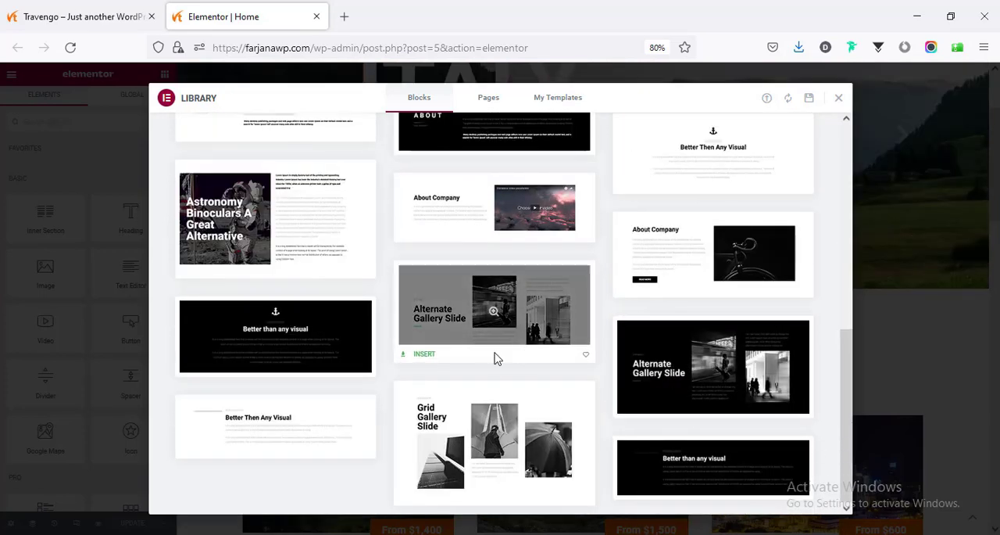
{"action": "left_click", "coordinate": [420, 356]}
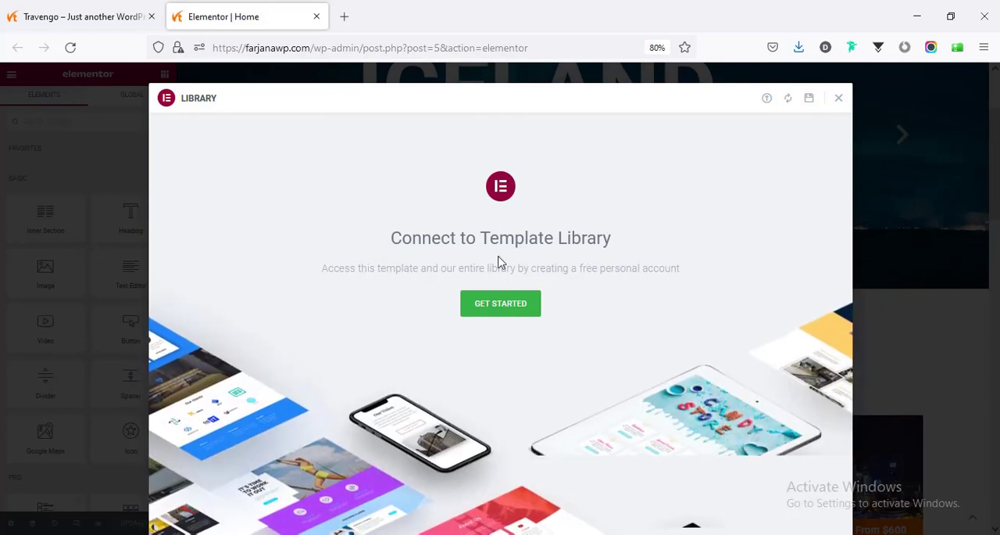
{"action": "left_click", "coordinate": [484, 311]}
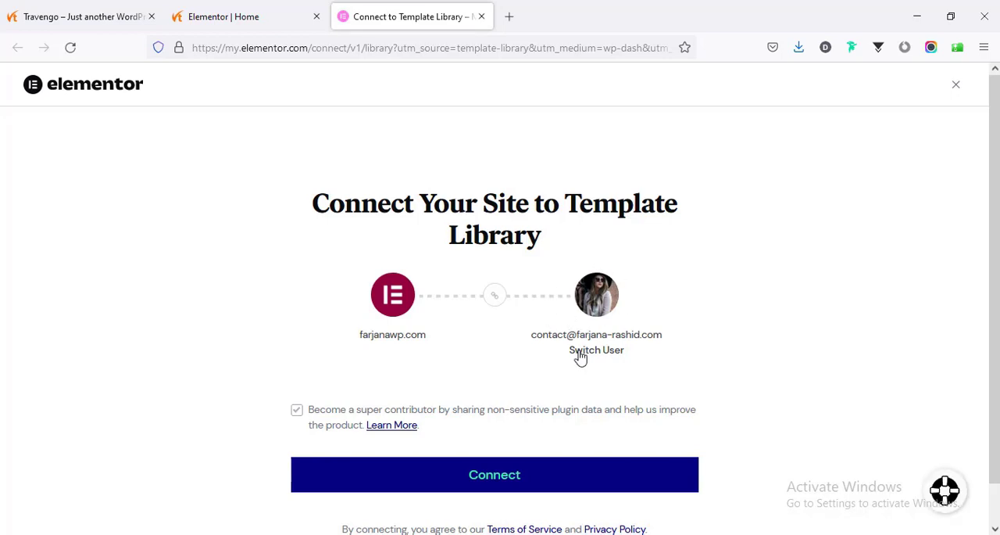
{"action": "left_click", "coordinate": [523, 485]}
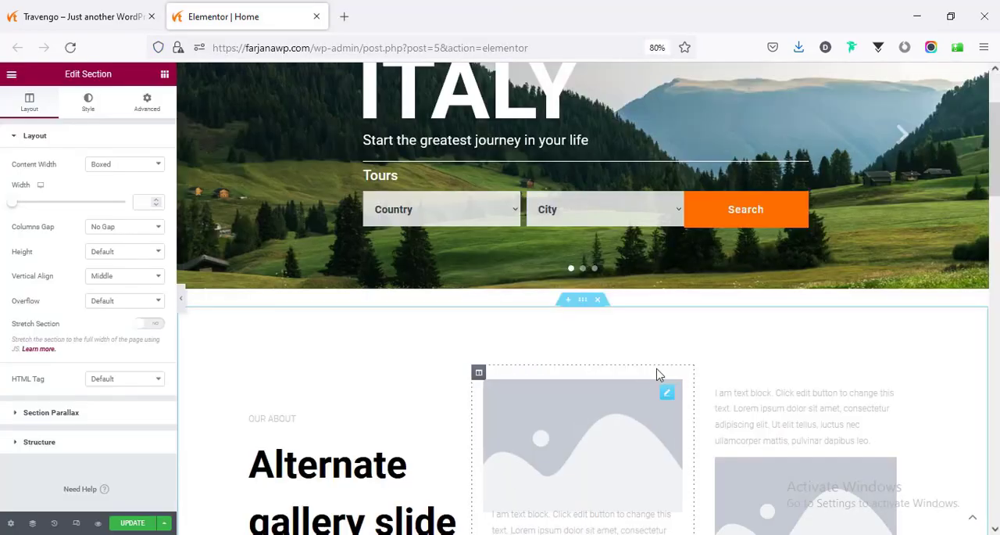
{"action": "scroll", "coordinate": [688, 359], "scroll_direction": "down", "scroll_amount": 3}
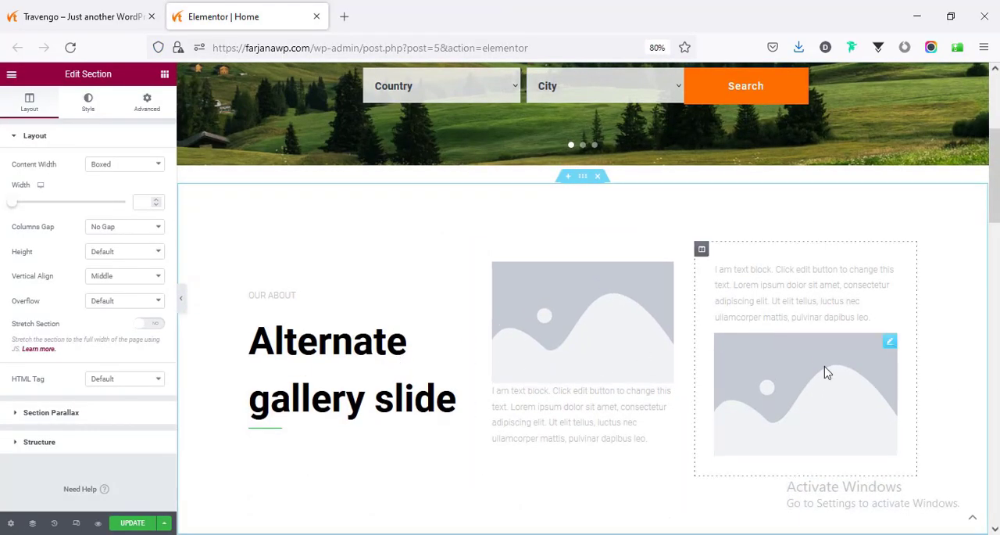
- Replace the placeholder image in the gallery block's middle column with Switzerland-12.jpg from the media library
{"action": "scroll", "coordinate": [824, 373], "scroll_direction": "down", "scroll_amount": 4}
{"action": "scroll", "coordinate": [763, 359], "scroll_direction": "up", "scroll_amount": 4}
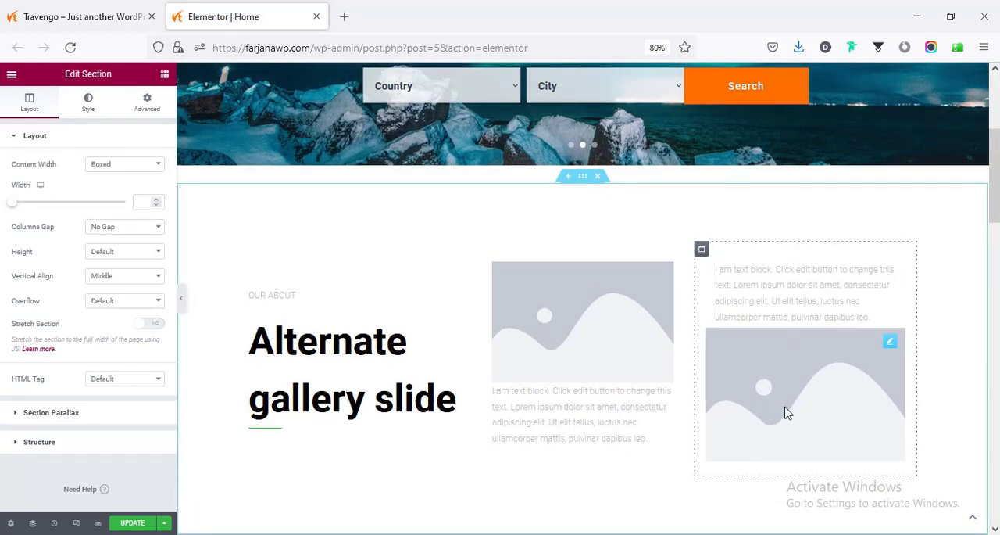
{"action": "scroll", "coordinate": [770, 410], "scroll_direction": "down", "scroll_amount": 3}
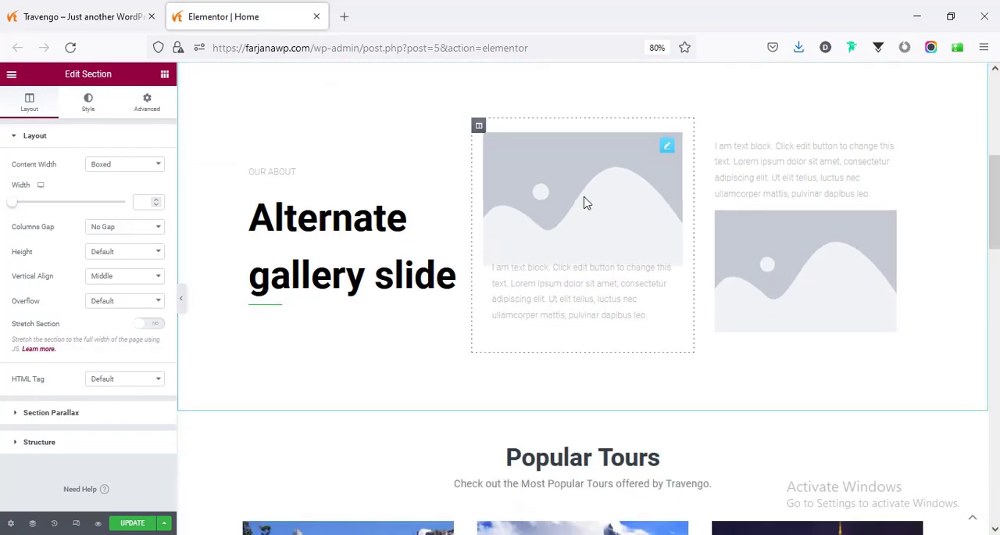
{"action": "left_click", "coordinate": [586, 201]}
{"action": "left_click", "coordinate": [65, 219]}
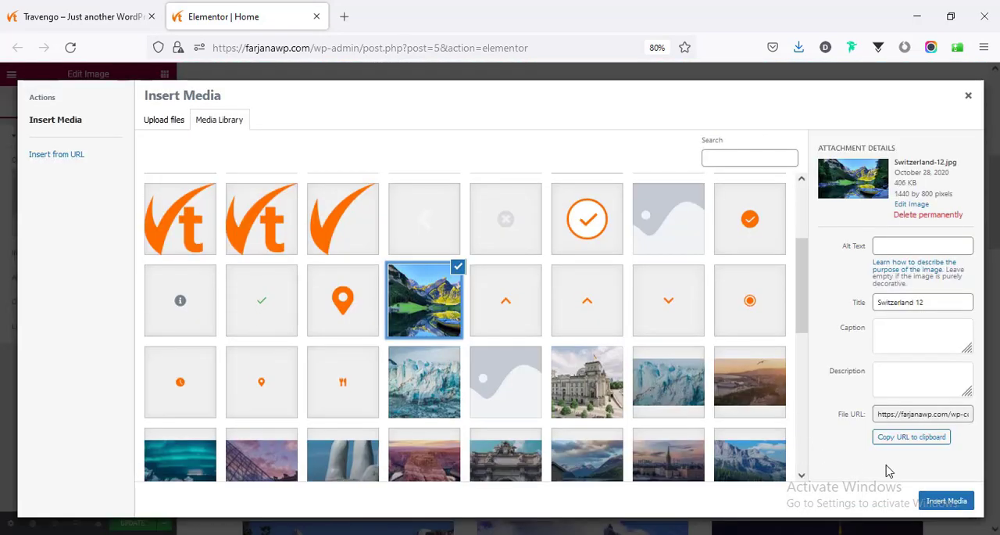
{"action": "left_click", "coordinate": [946, 501]}
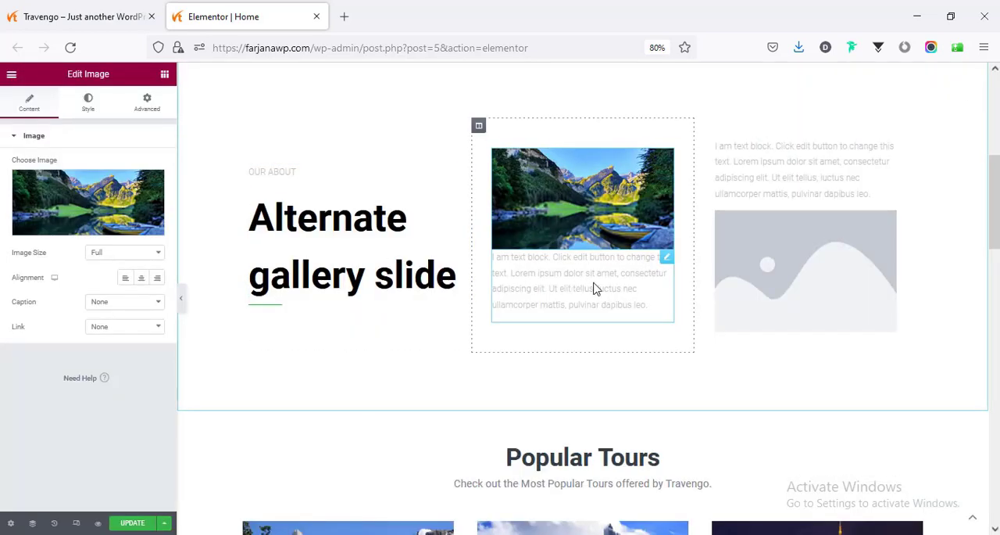
- Replace the placeholder image in the gallery block's last column with Germany-6.jpg from the media library
{"action": "left_click", "coordinate": [836, 279]}
{"action": "left_click", "coordinate": [47, 199]}
{"action": "scroll", "coordinate": [404, 370], "scroll_direction": "down", "scroll_amount": 2}
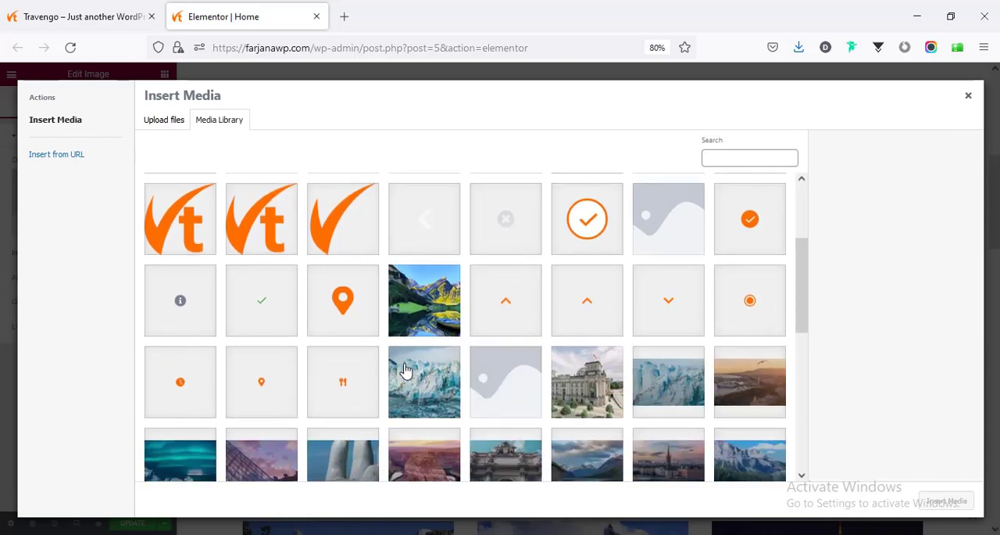
{"action": "scroll", "coordinate": [404, 370], "scroll_direction": "down", "scroll_amount": 1}
{"action": "left_click", "coordinate": [576, 290]}
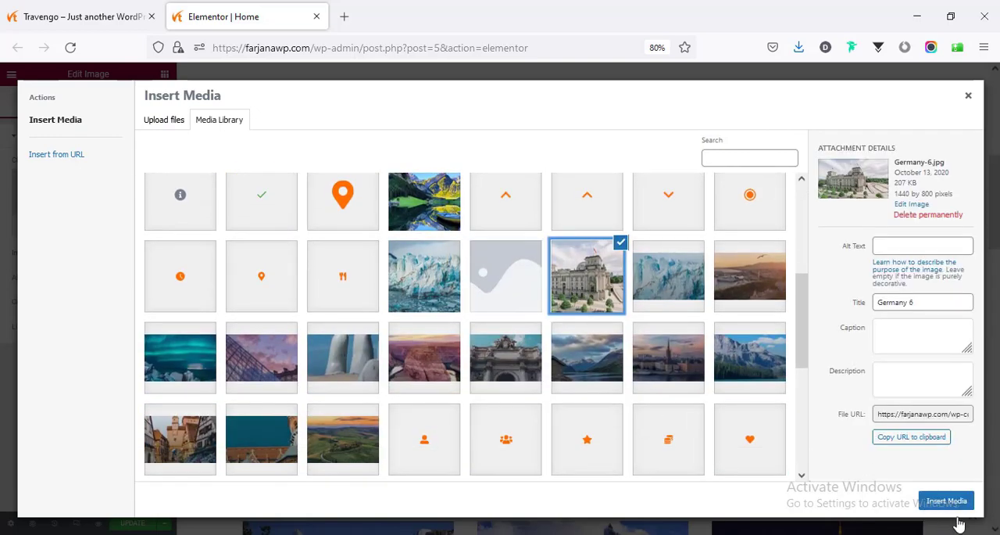
{"action": "left_click", "coordinate": [949, 501]}
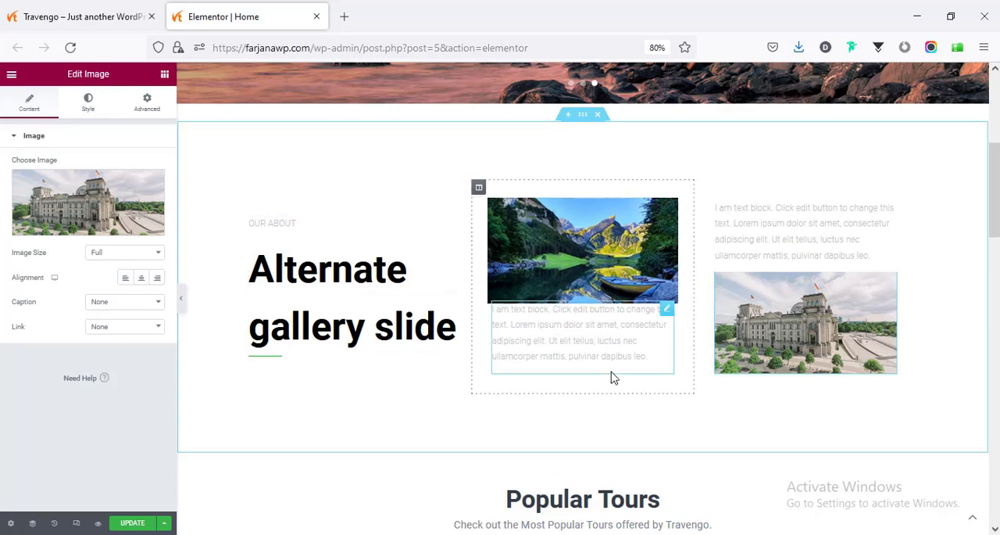
- Add a section with two equal columns between the gallery block and the Popular Tours section
{"action": "scroll", "coordinate": [547, 357], "scroll_direction": "down", "scroll_amount": 3}
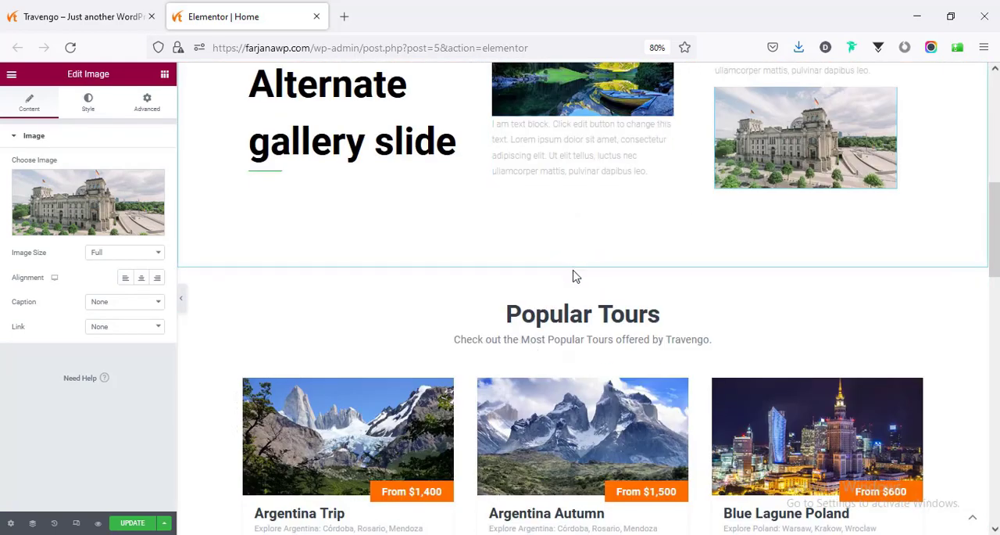
{"action": "left_click", "coordinate": [568, 262]}
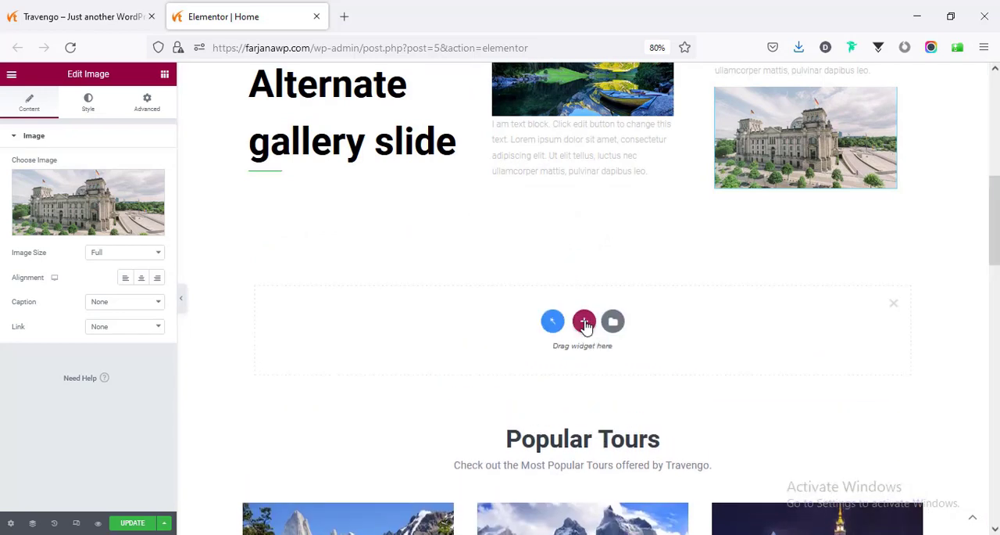
{"action": "left_click", "coordinate": [585, 323]}
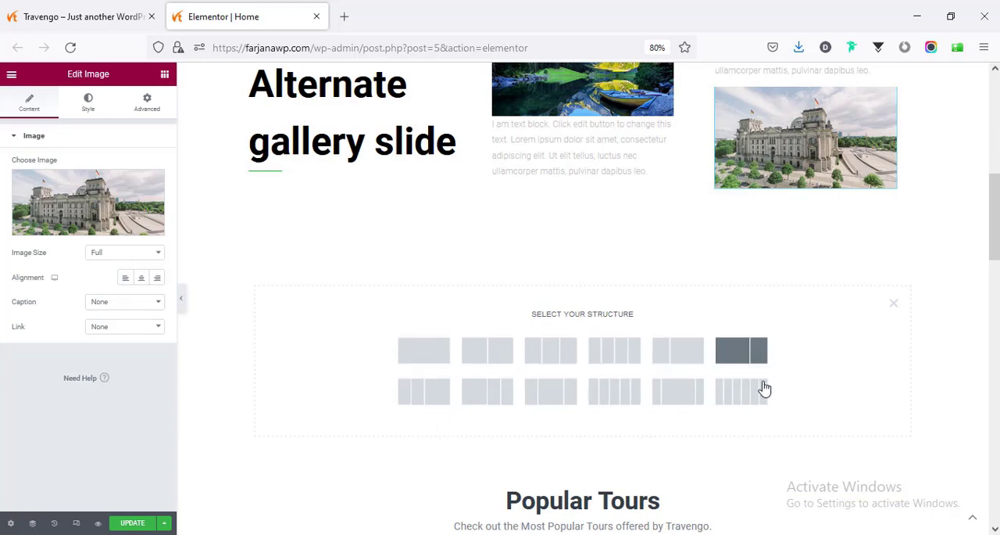
{"action": "left_click", "coordinate": [483, 358]}
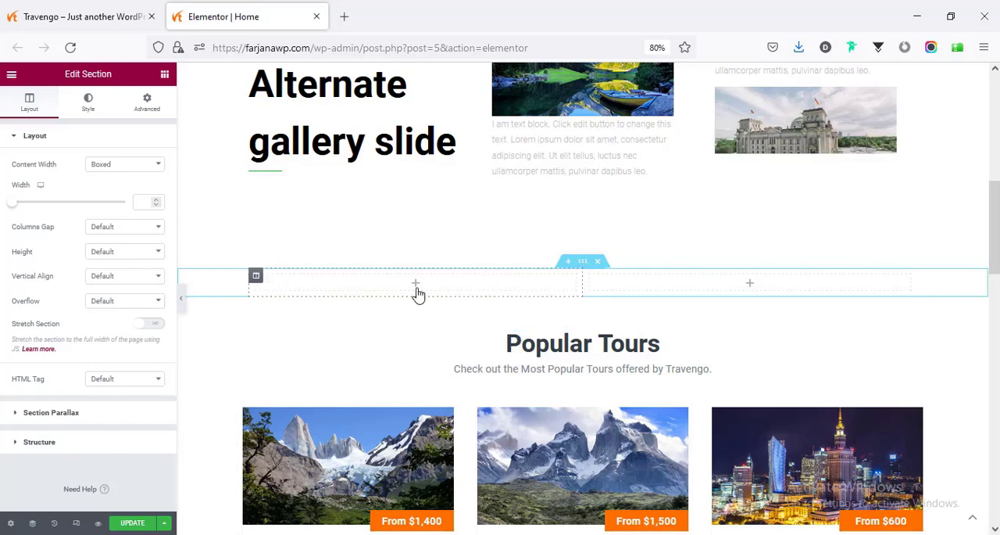
- Look through the available widget categories, collapsing Basic, Pro and General to examine the JetBlocks, JetElements and other Jet widgets
{"action": "left_click", "coordinate": [417, 289]}
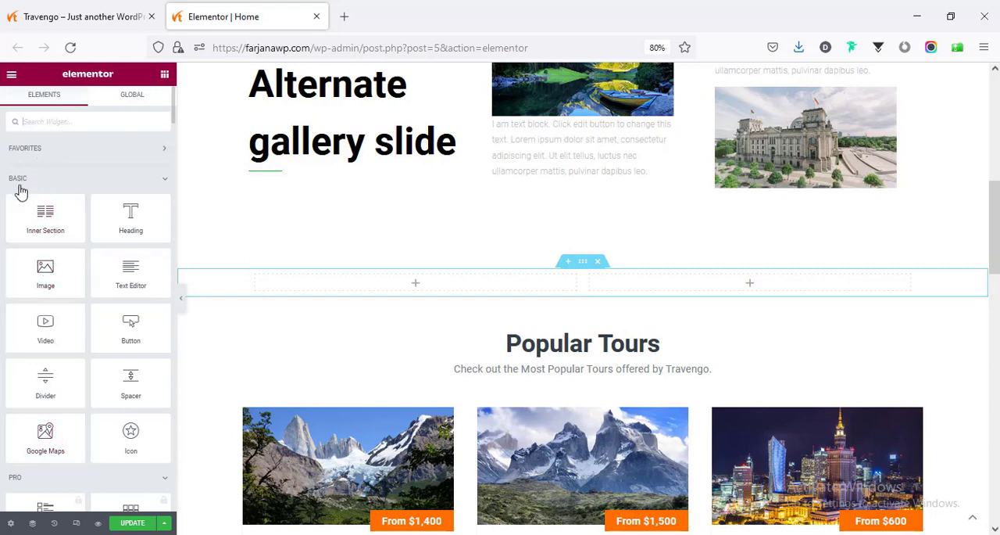
{"action": "left_click", "coordinate": [165, 184]}
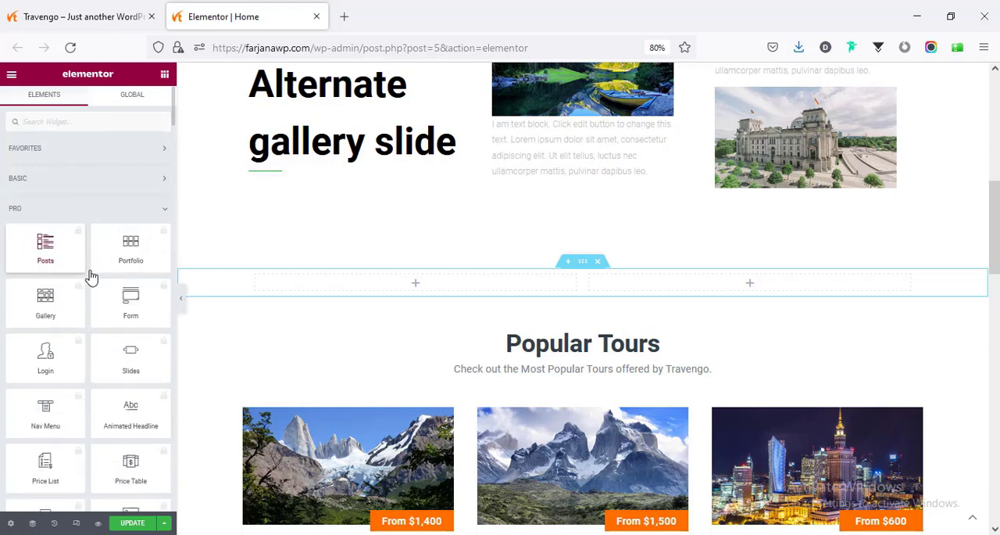
{"action": "left_click", "coordinate": [165, 214]}
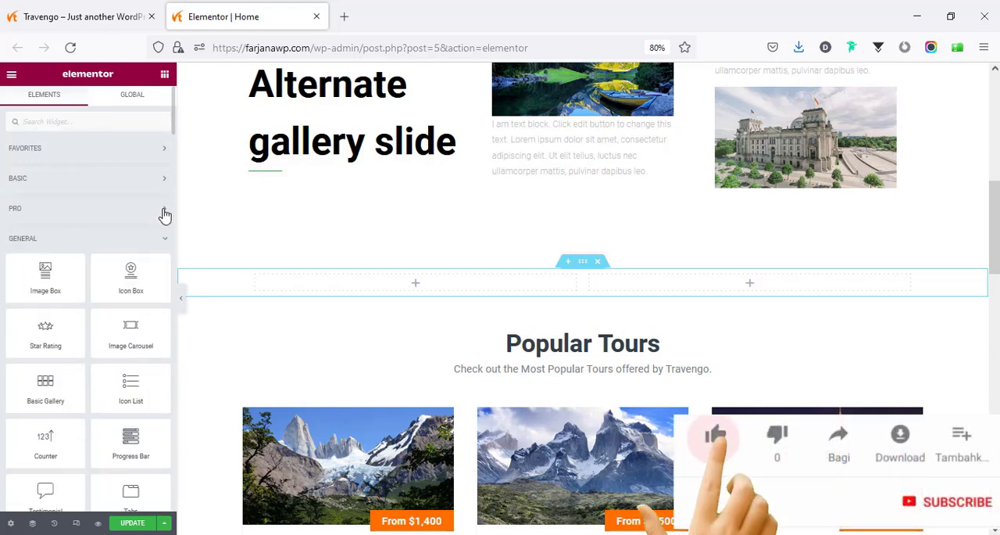
{"action": "left_click", "coordinate": [165, 243]}
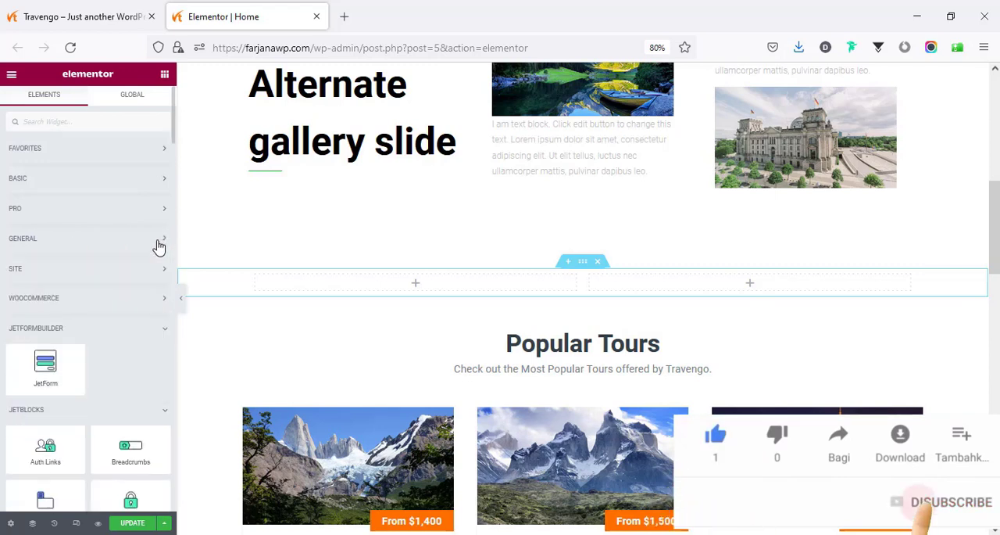
{"action": "scroll", "coordinate": [70, 344], "scroll_direction": "down", "scroll_amount": 2}
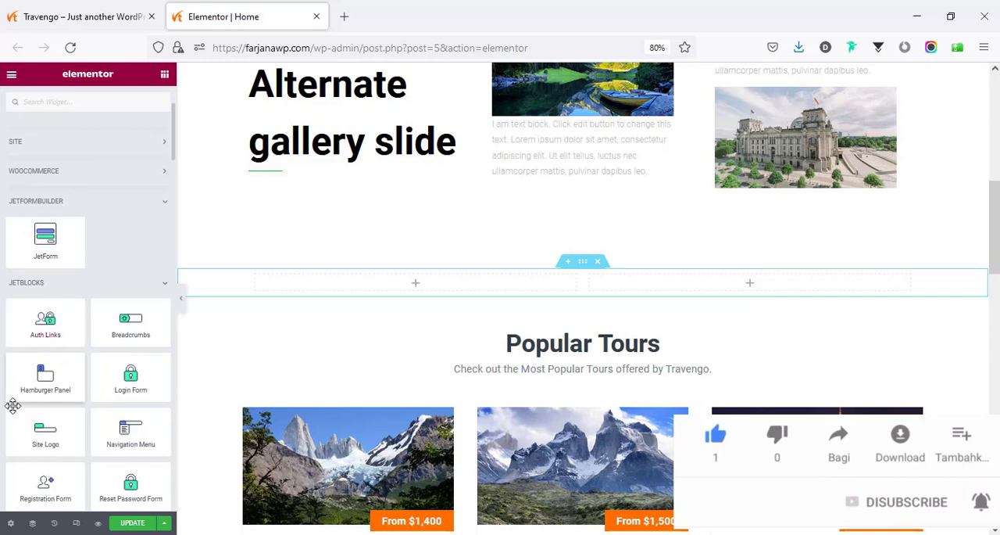
{"action": "scroll", "coordinate": [62, 409], "scroll_direction": "down", "scroll_amount": 4}
{"action": "scroll", "coordinate": [66, 410], "scroll_direction": "down", "scroll_amount": 15}
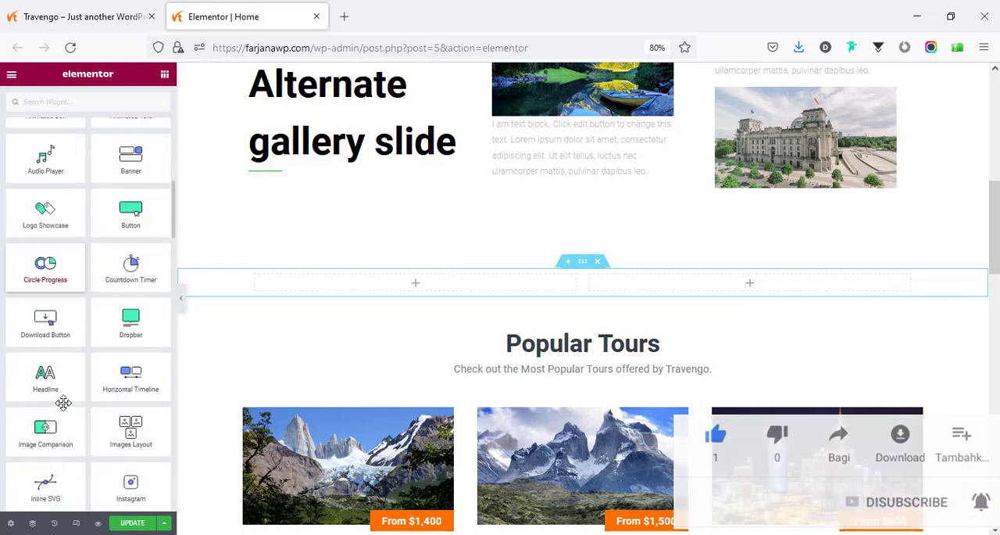
{"action": "scroll", "coordinate": [64, 401], "scroll_direction": "up", "scroll_amount": 8}
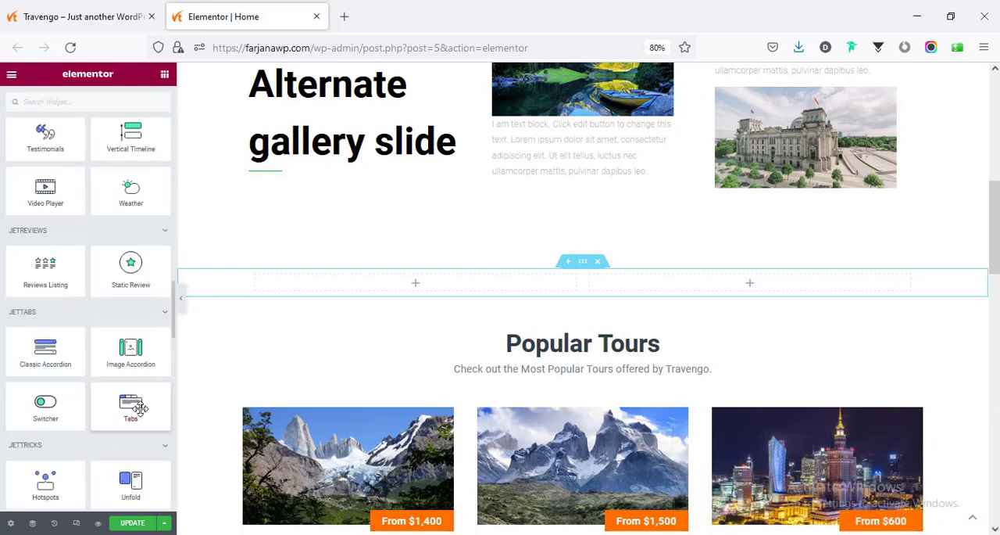
{"action": "scroll", "coordinate": [89, 336], "scroll_direction": "up", "scroll_amount": 6}
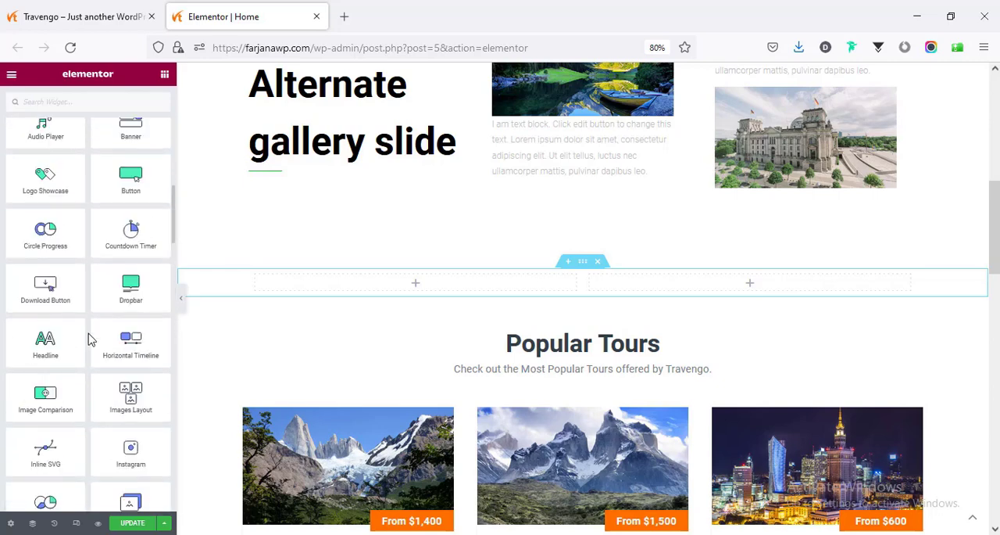
{"action": "scroll", "coordinate": [62, 294], "scroll_direction": "up", "scroll_amount": 3}
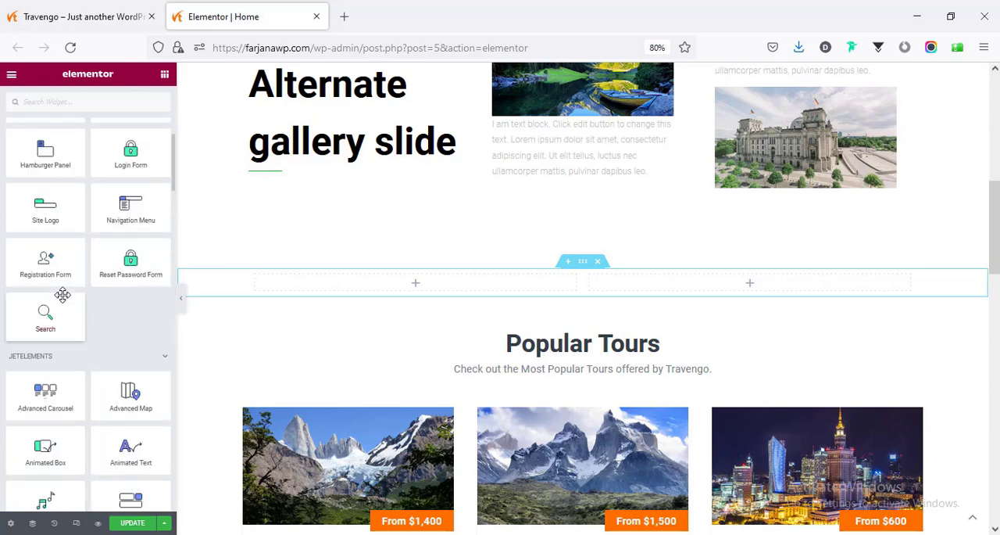
{"action": "scroll", "coordinate": [29, 309], "scroll_direction": "up", "scroll_amount": 5}
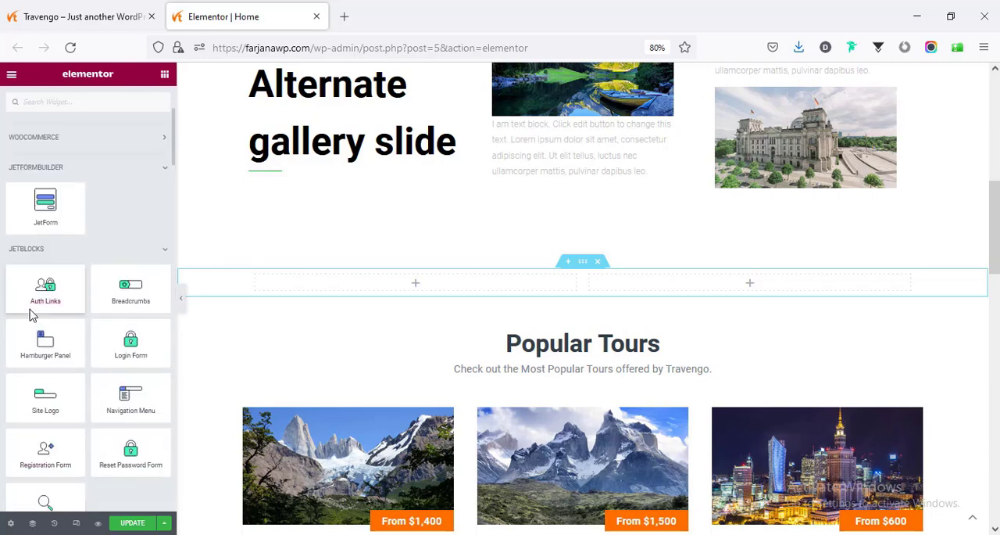
{"action": "scroll", "coordinate": [29, 309], "scroll_direction": "up", "scroll_amount": 2}
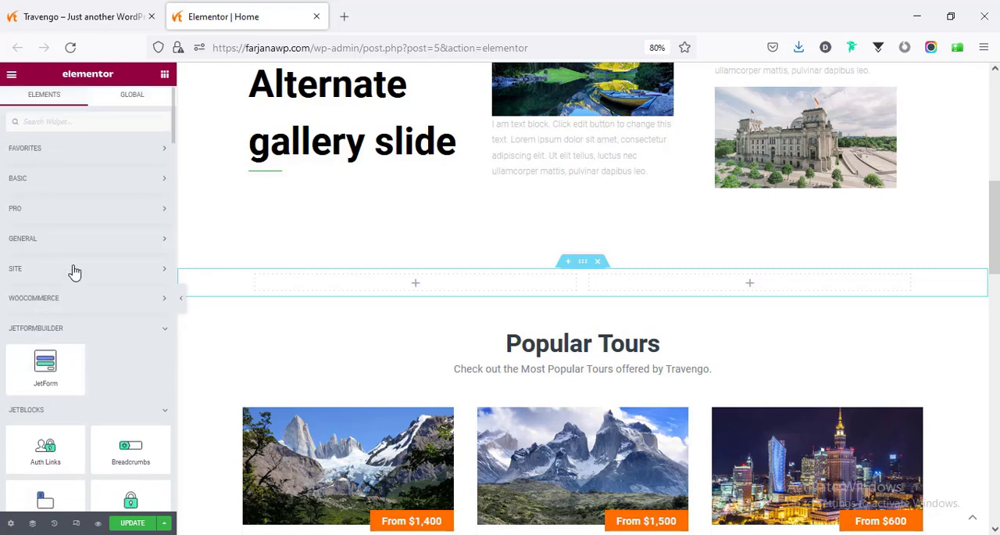
- Search the widgets for "im" and place an Image widget in the new section's left column
{"action": "left_click", "coordinate": [62, 181]}
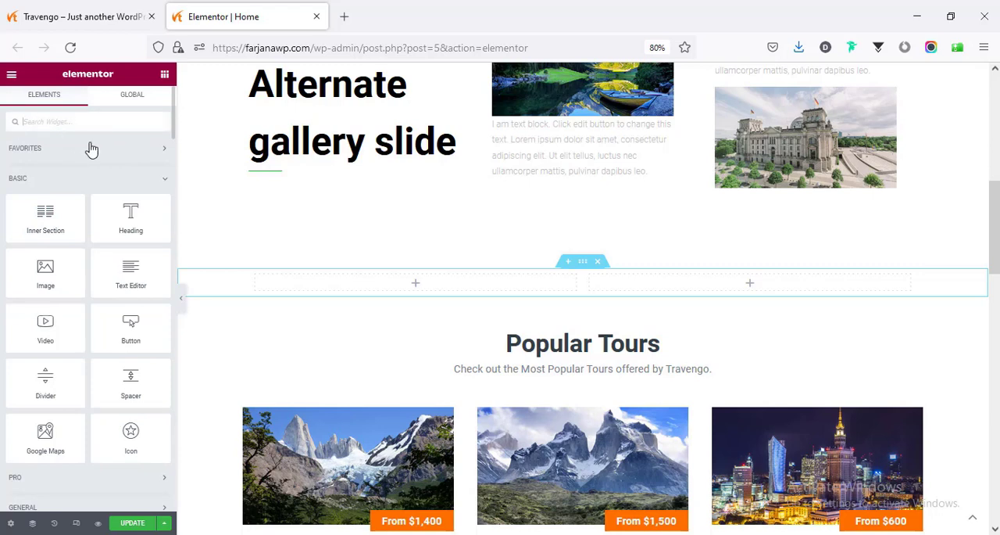
{"action": "type", "text": "im"}
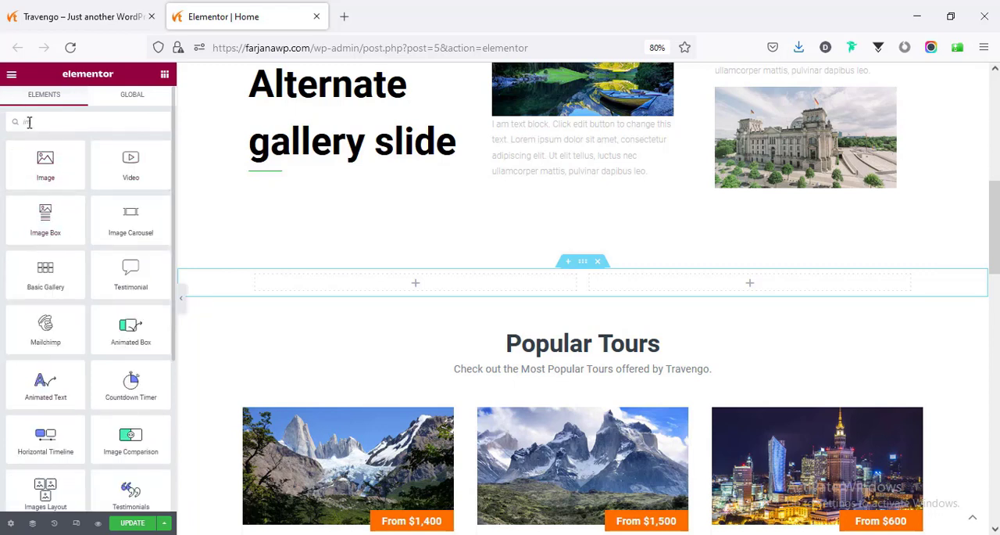
{"action": "left_click_drag", "start_coordinate": [50, 166], "coordinate": [323, 289]}
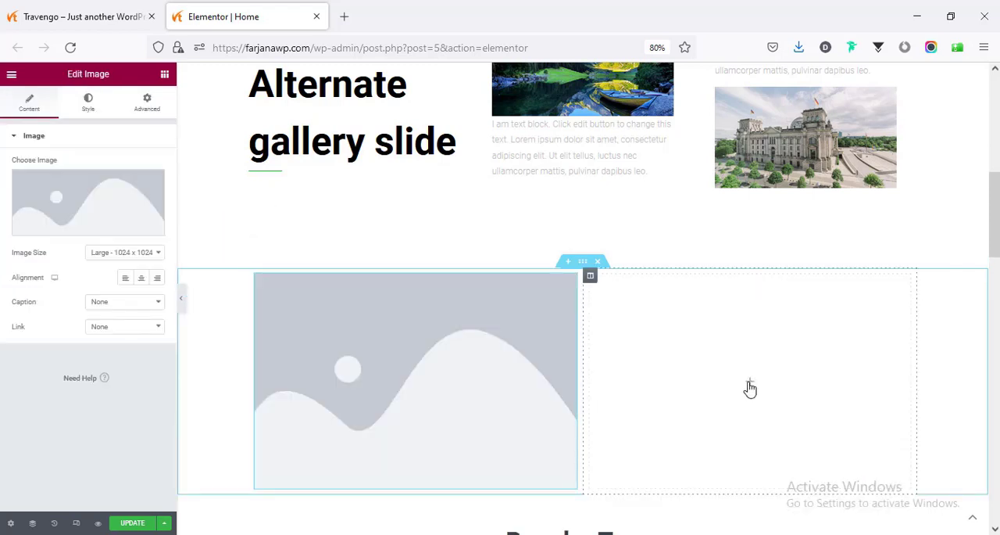
- Search the widgets for "text" and place a Heading widget in the new section's right column
{"action": "left_click", "coordinate": [698, 381]}
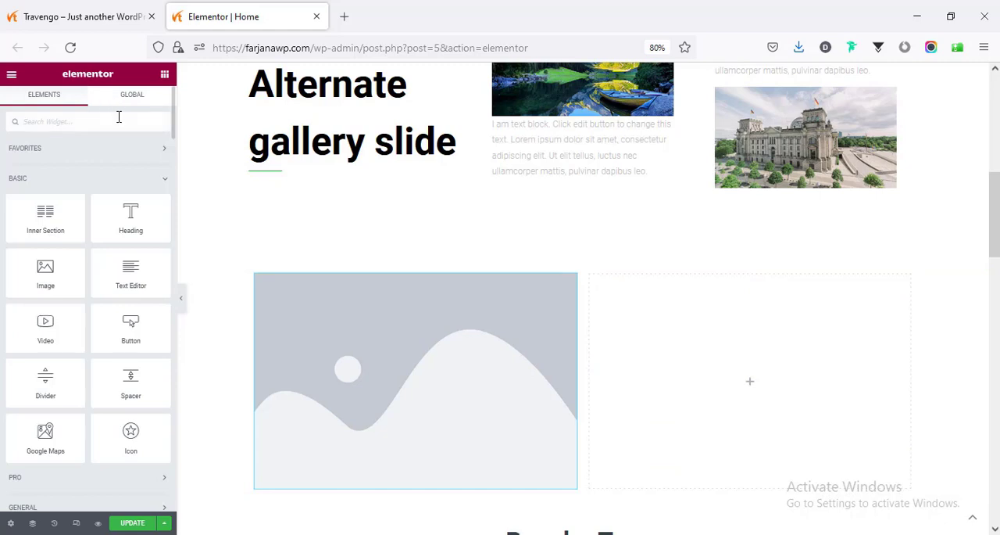
{"action": "type", "text": "i"}
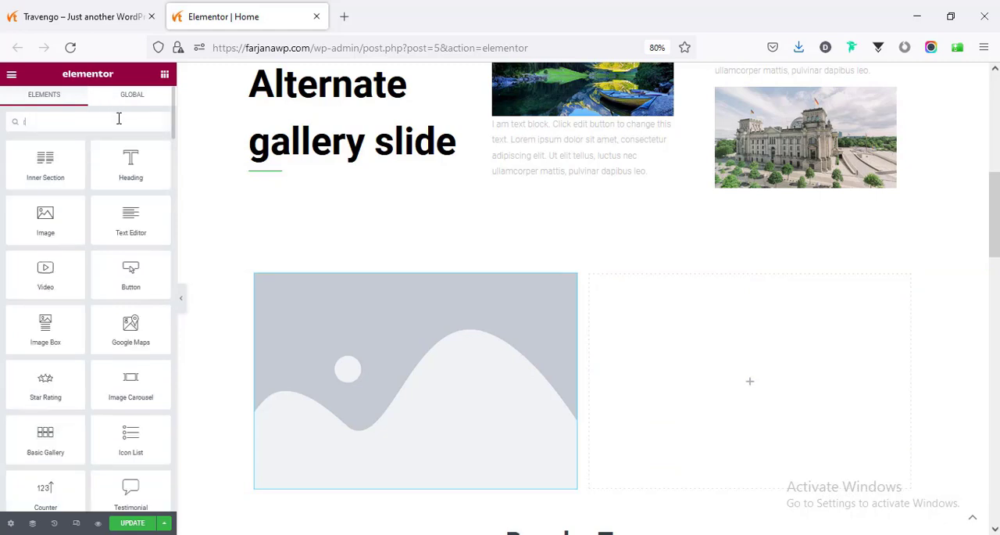
{"action": "type", "text": "ext"}
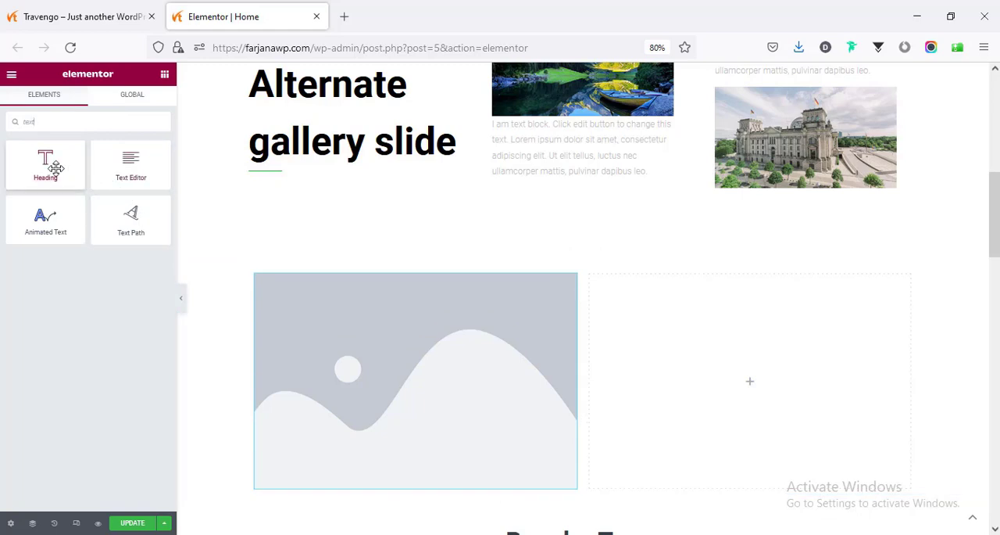
{"action": "left_click_drag", "start_coordinate": [56, 167], "coordinate": [757, 373]}
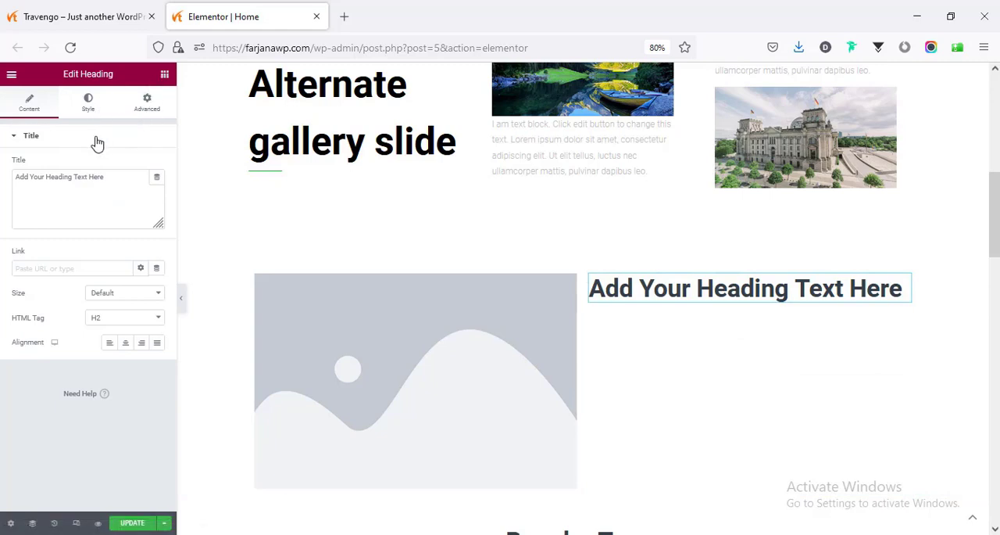
- Add a Text Editor widget under the heading and a Button widget below that text
{"action": "left_click", "coordinate": [164, 75]}
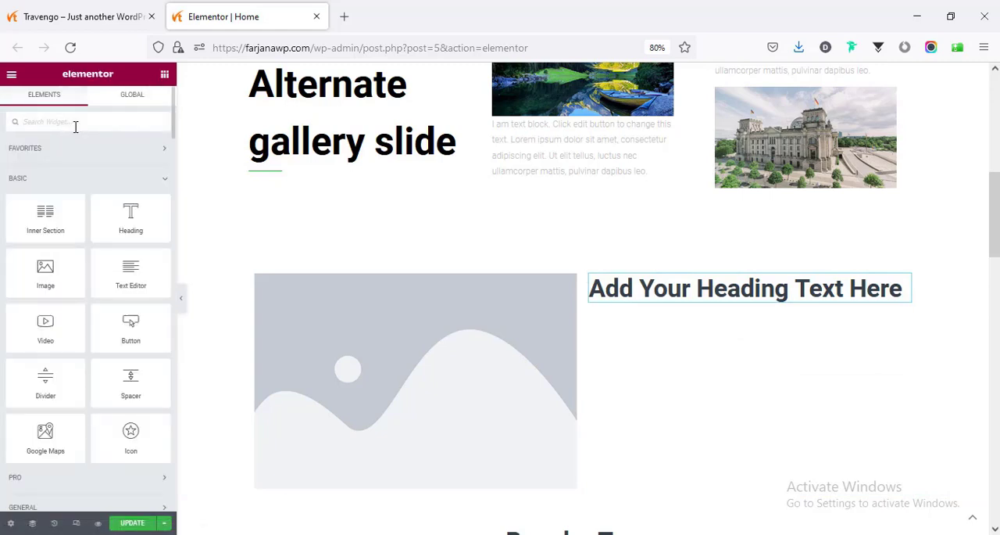
{"action": "left_click_drag", "start_coordinate": [130, 280], "coordinate": [635, 331]}
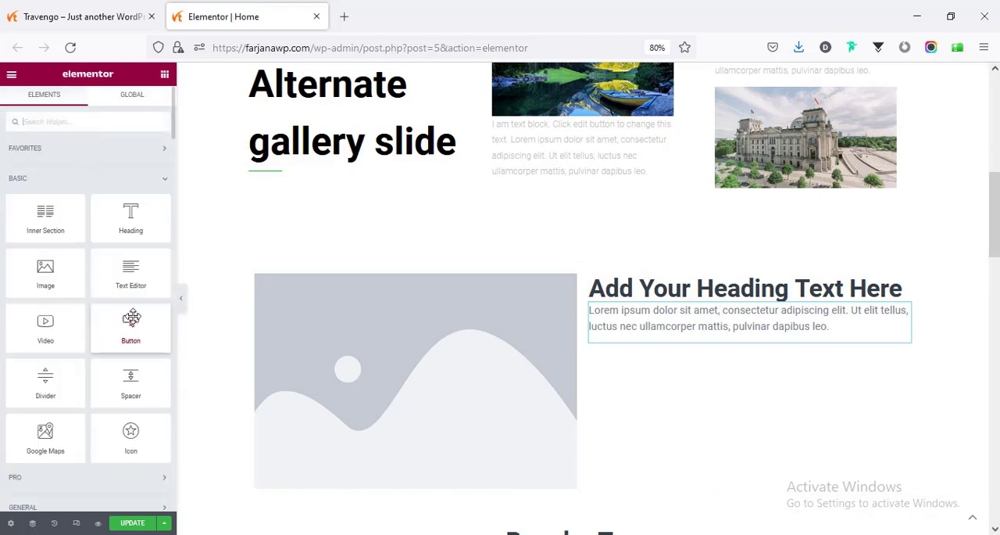
{"action": "left_click_drag", "start_coordinate": [135, 332], "coordinate": [730, 332]}
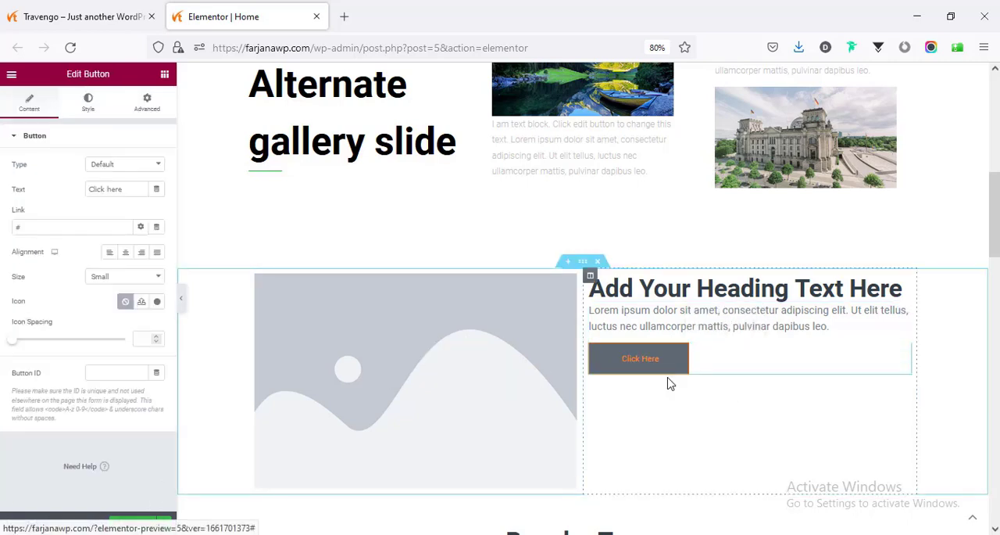
- Replace the new section's placeholder image with the Venice canal photo from the Media Library
{"action": "scroll", "coordinate": [667, 382], "scroll_direction": "down", "scroll_amount": 1}
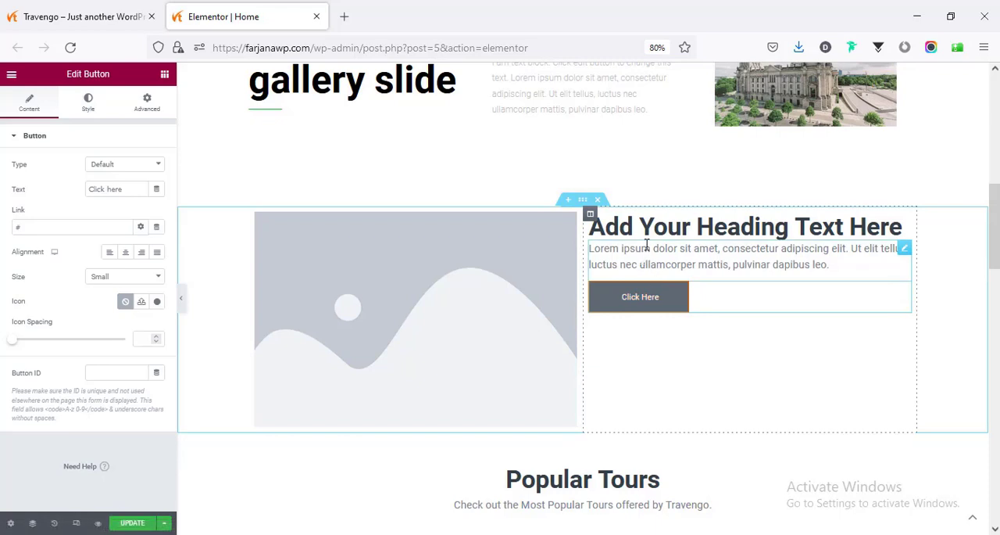
{"action": "left_click", "coordinate": [435, 272]}
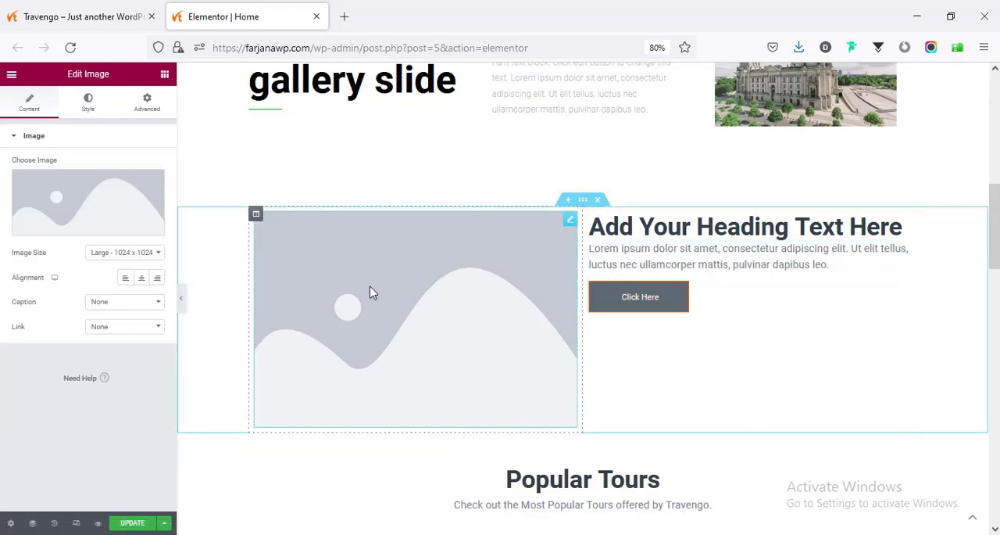
{"action": "left_click", "coordinate": [133, 214]}
{"action": "left_click", "coordinate": [346, 385]}
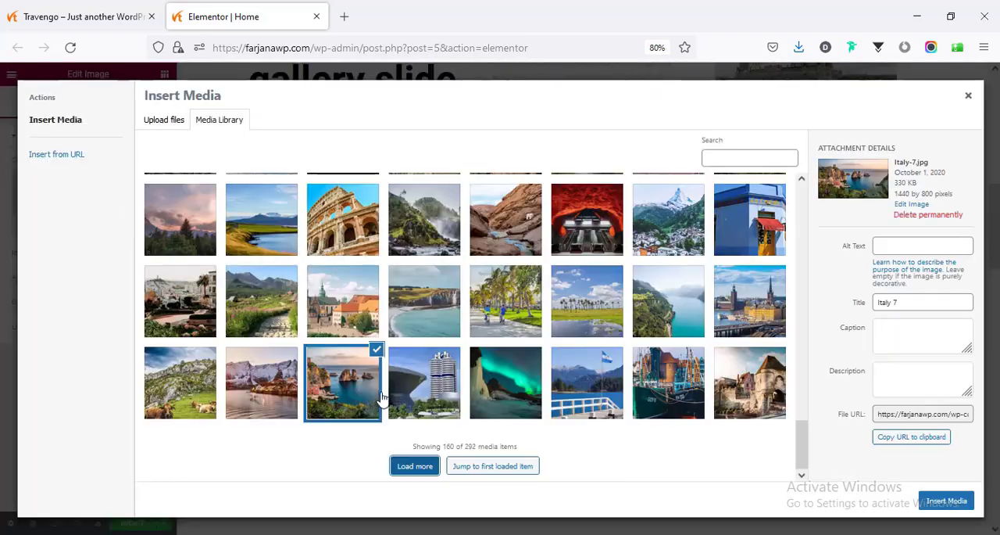
{"action": "left_click", "coordinate": [945, 498]}
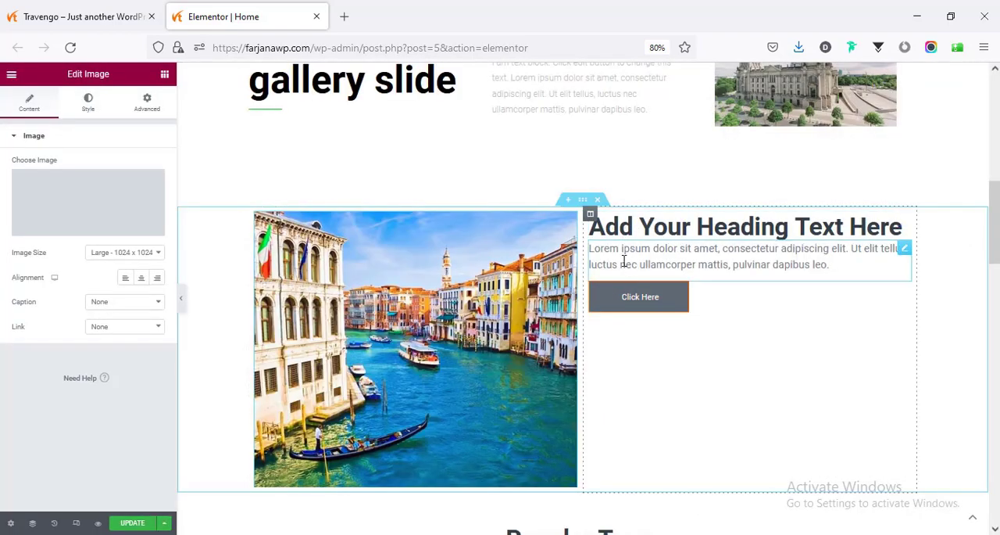
- Set the vertical alignment of the column holding the heading, text and button to Middle
{"action": "left_click", "coordinate": [590, 214]}
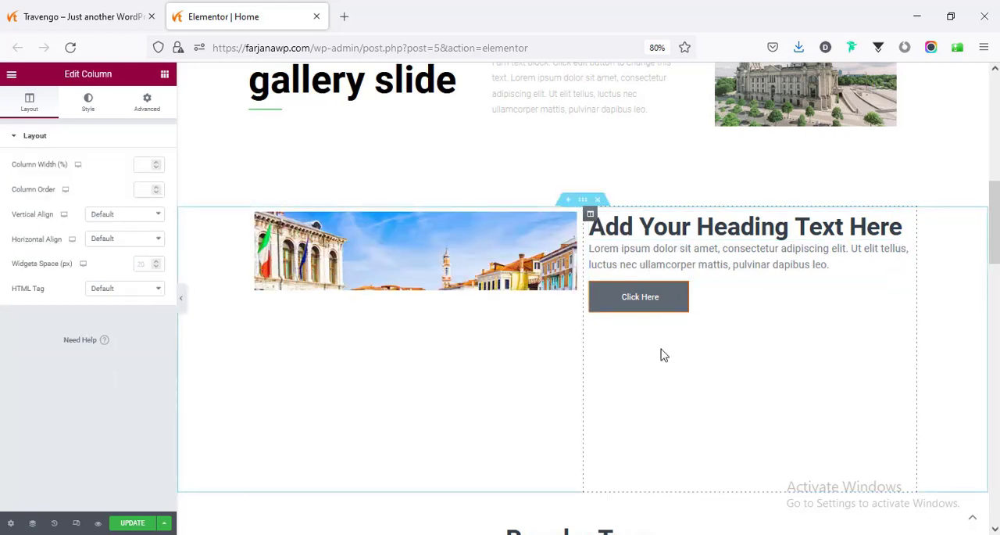
{"action": "left_click", "coordinate": [105, 215]}
{"action": "left_click", "coordinate": [100, 257]}
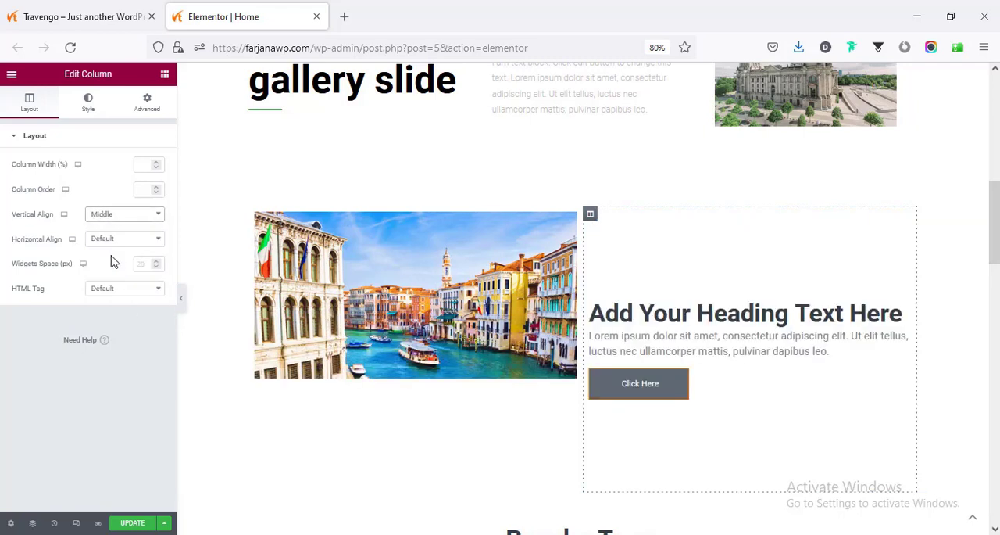
- Change the new section heading's text color to near-black #0C0F11
{"action": "left_click", "coordinate": [637, 321]}
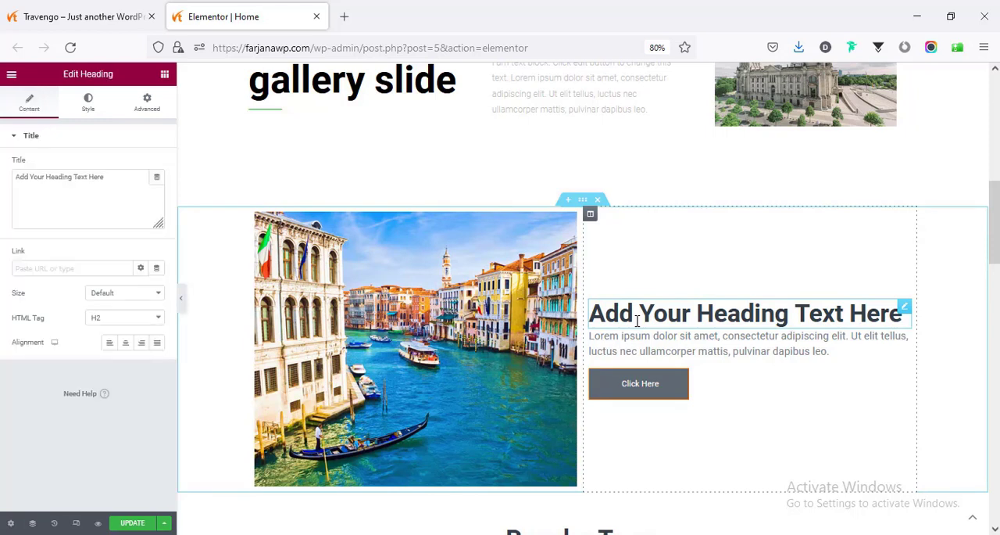
{"action": "left_click", "coordinate": [88, 103]}
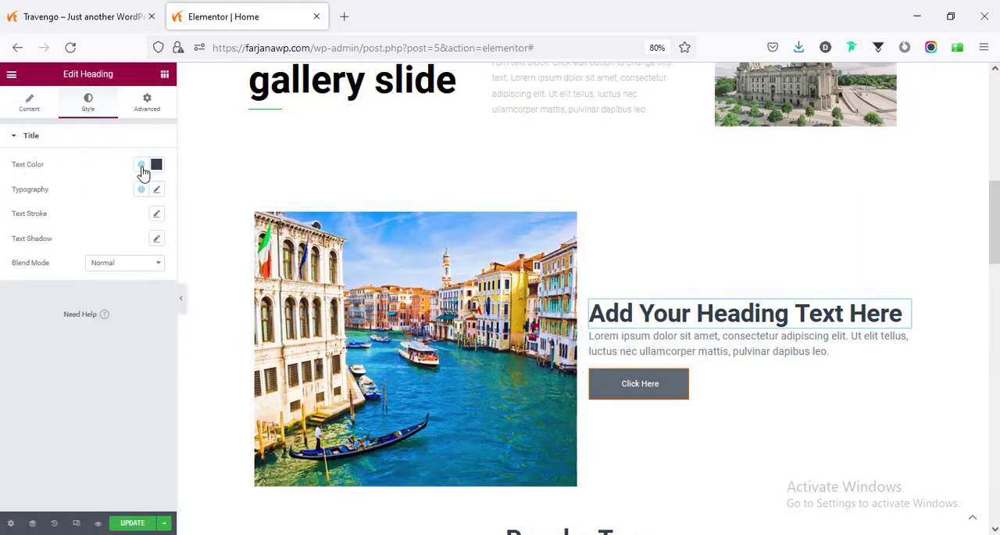
{"action": "left_click", "coordinate": [142, 166]}
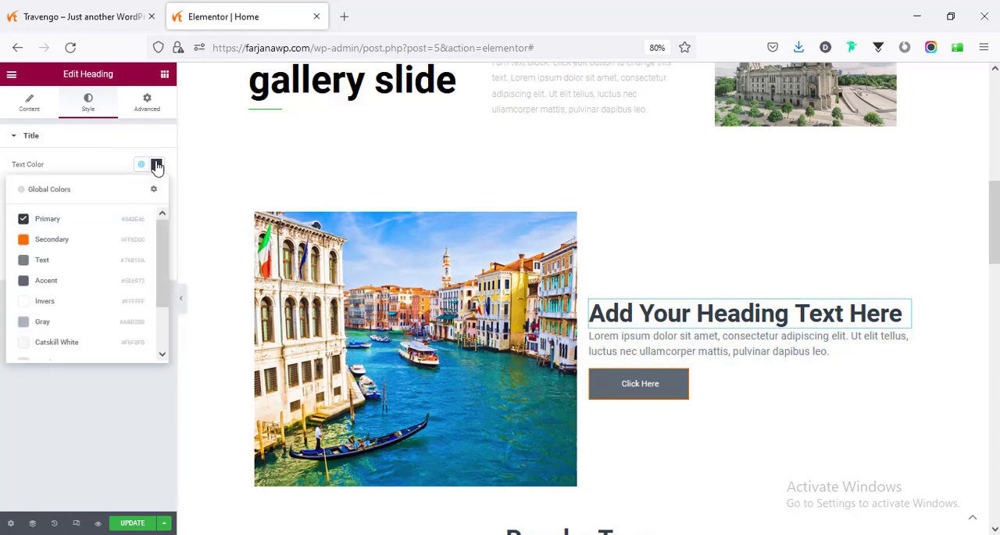
{"action": "left_click", "coordinate": [156, 166]}
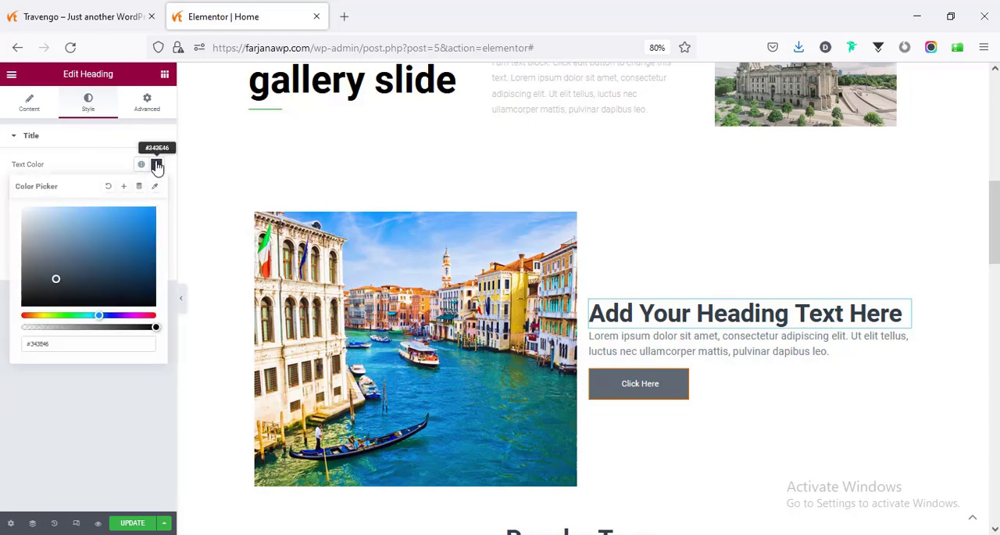
{"action": "left_click", "coordinate": [57, 299]}
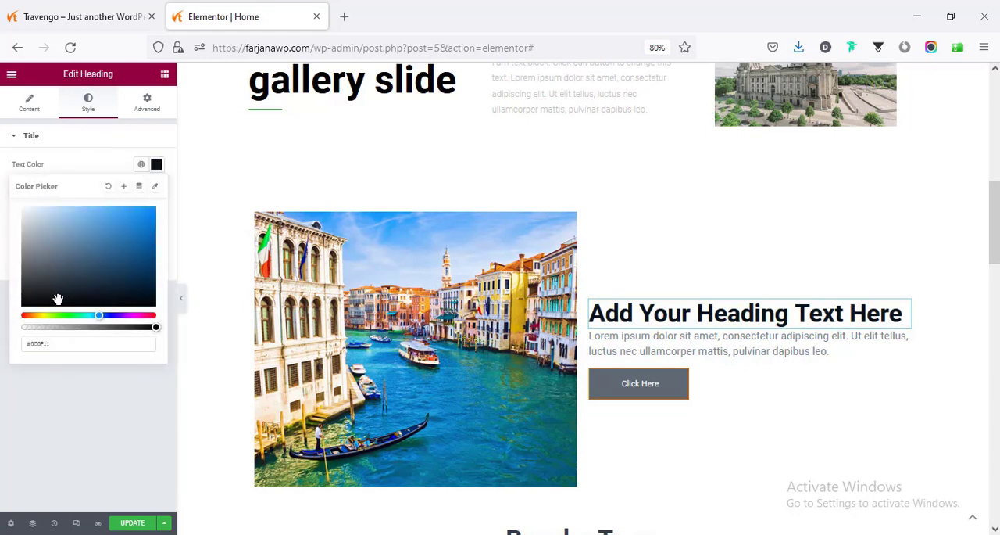
{"action": "left_click", "coordinate": [82, 157]}
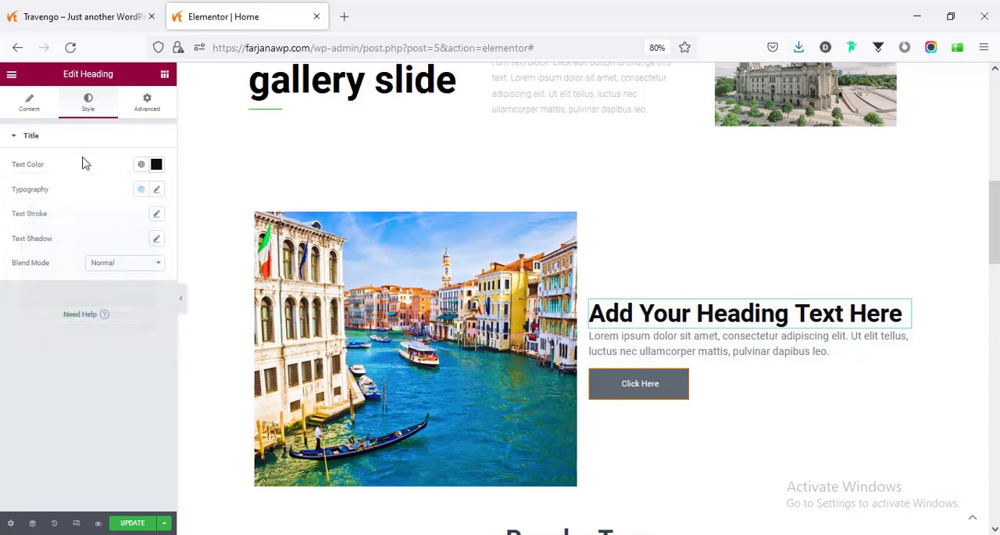
- Set the heading's font family to Poppins and its size to 35 px
{"action": "left_click", "coordinate": [155, 191]}
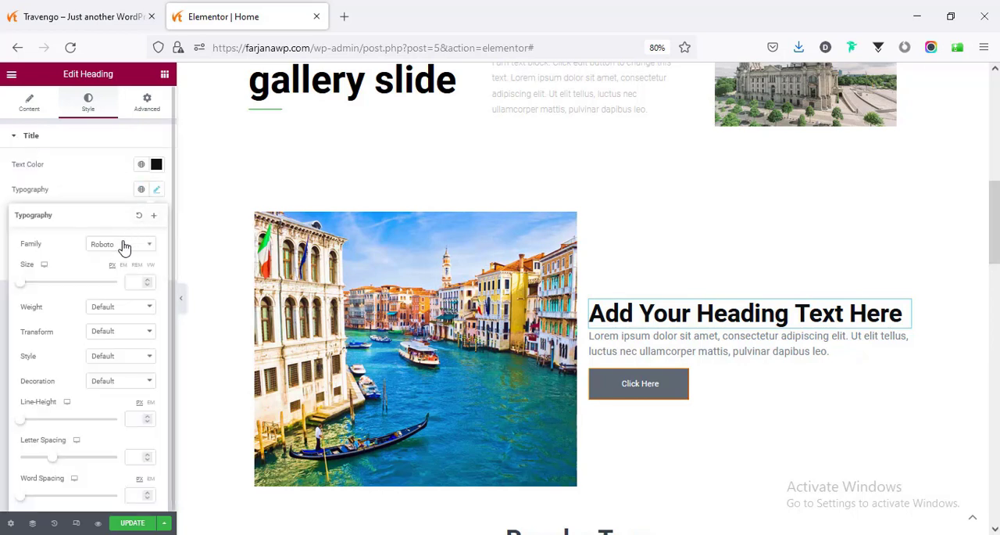
{"action": "left_click", "coordinate": [114, 246]}
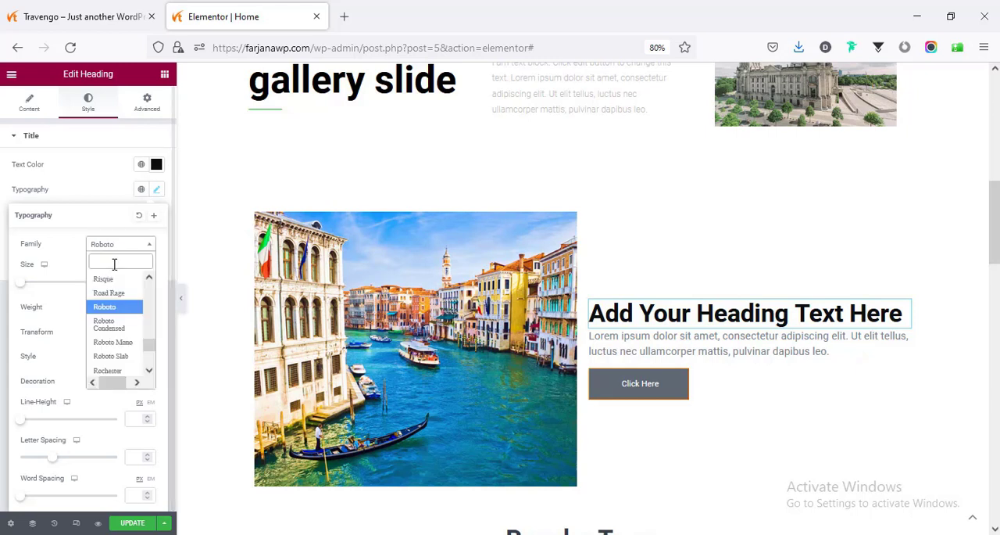
{"action": "type", "text": "pop"}
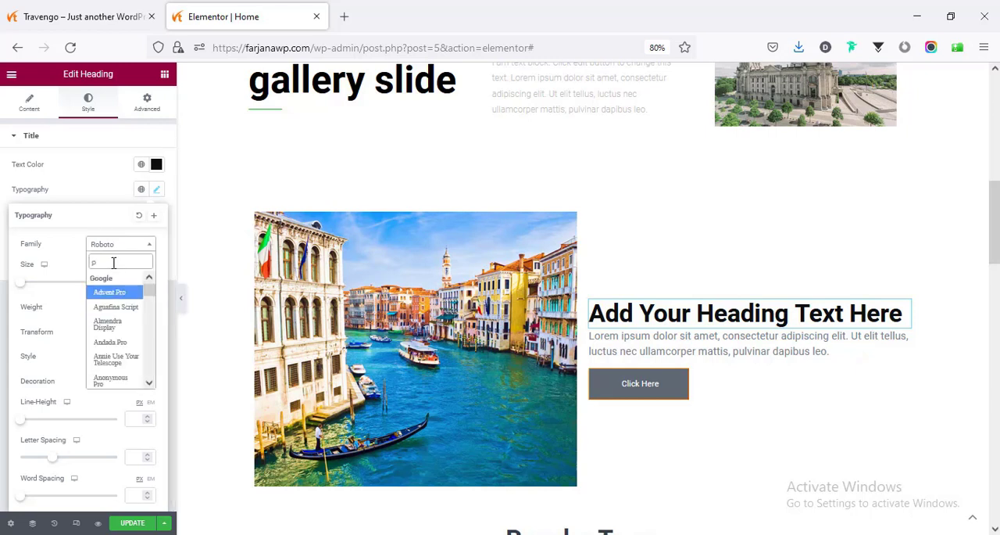
{"action": "left_click", "coordinate": [119, 297]}
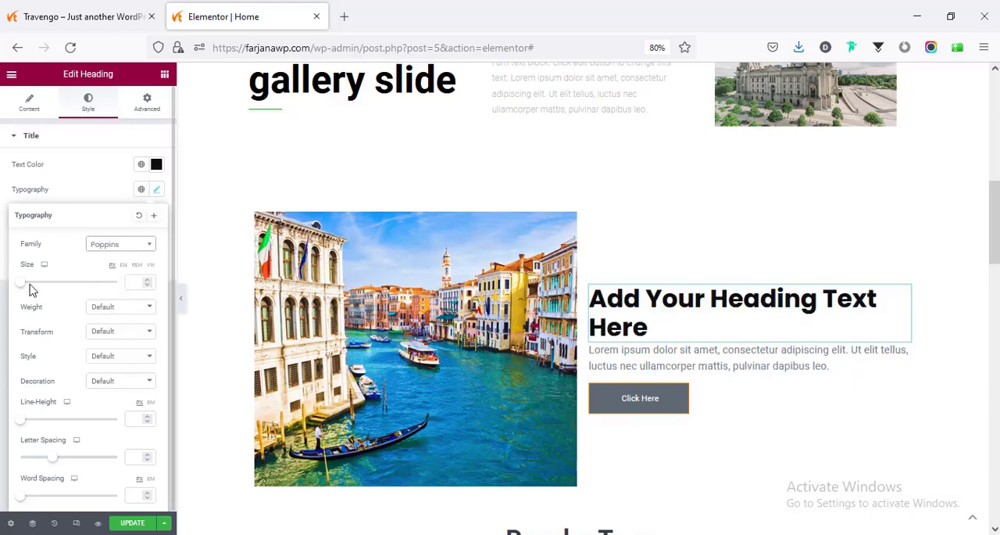
{"action": "left_click", "coordinate": [128, 282]}
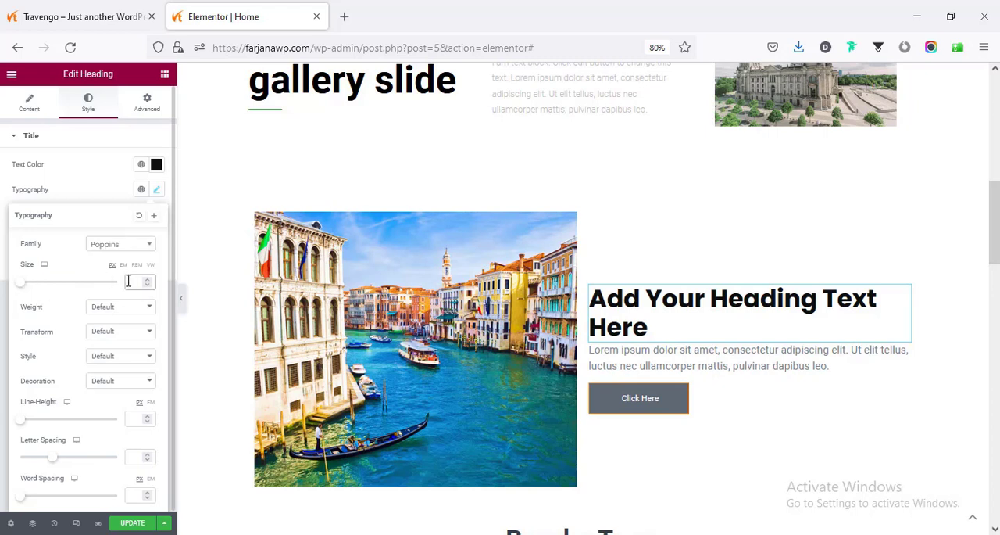
{"action": "type", "text": "35"}
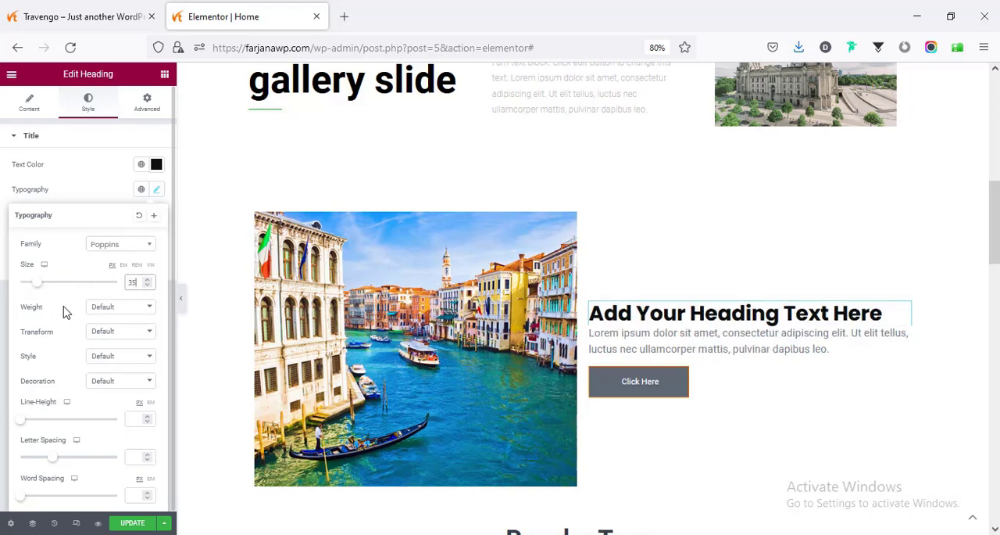
- Set the heading's text transform to Uppercase and look through the weight, style and decoration options
{"action": "left_click", "coordinate": [108, 308]}
{"action": "left_click", "coordinate": [76, 334]}
{"action": "left_click", "coordinate": [100, 332]}
{"action": "left_click", "coordinate": [108, 365]}
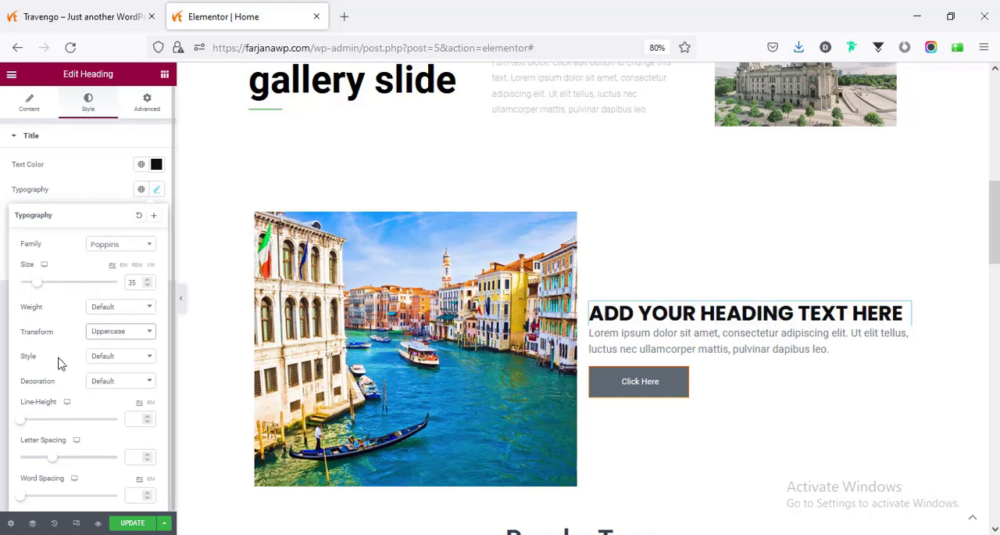
{"action": "left_click", "coordinate": [105, 361]}
{"action": "left_click", "coordinate": [106, 369]}
{"action": "left_click", "coordinate": [102, 384]}
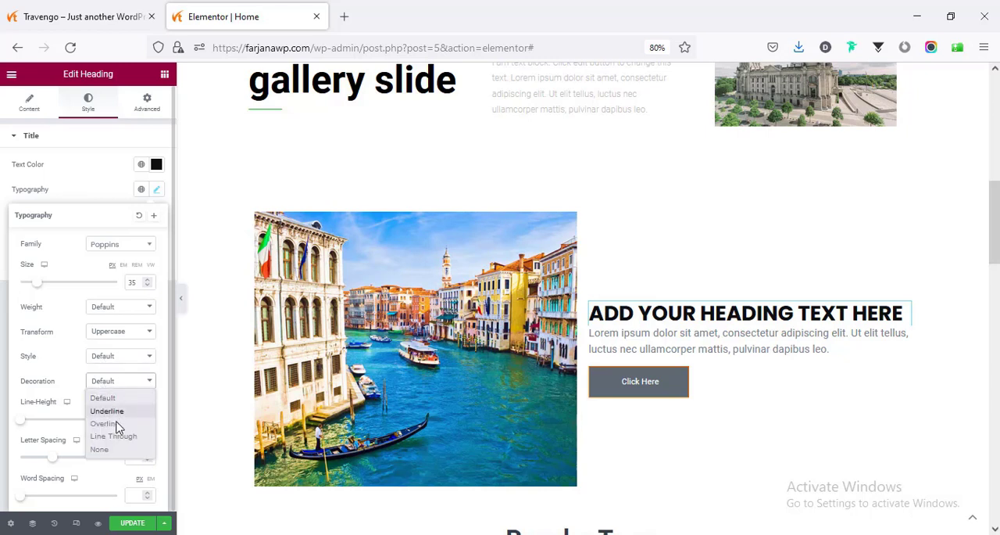
{"action": "left_click", "coordinate": [74, 379]}
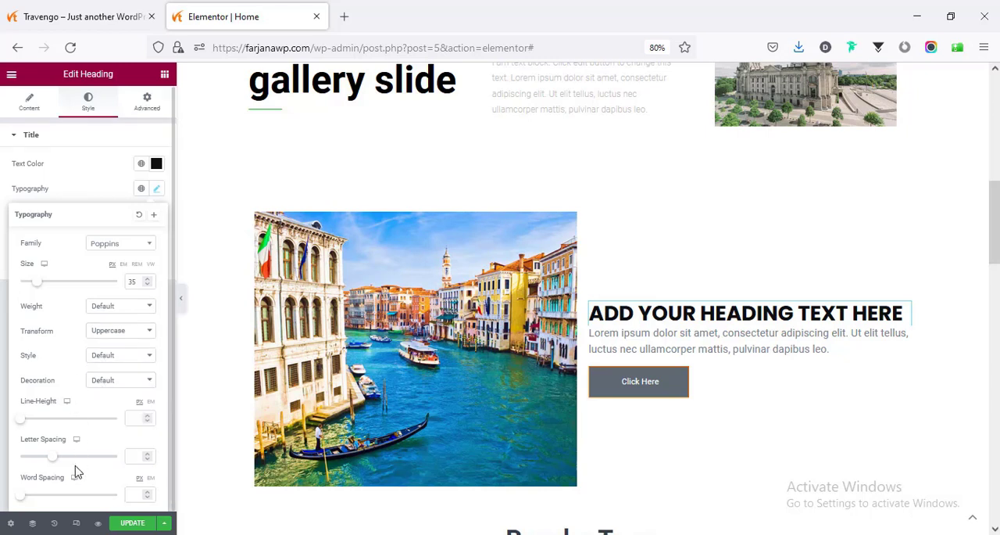
- Lengthen the lorem ipsum text under the heading by copying its paragraph and pasting it repeatedly
{"action": "left_click", "coordinate": [662, 346]}
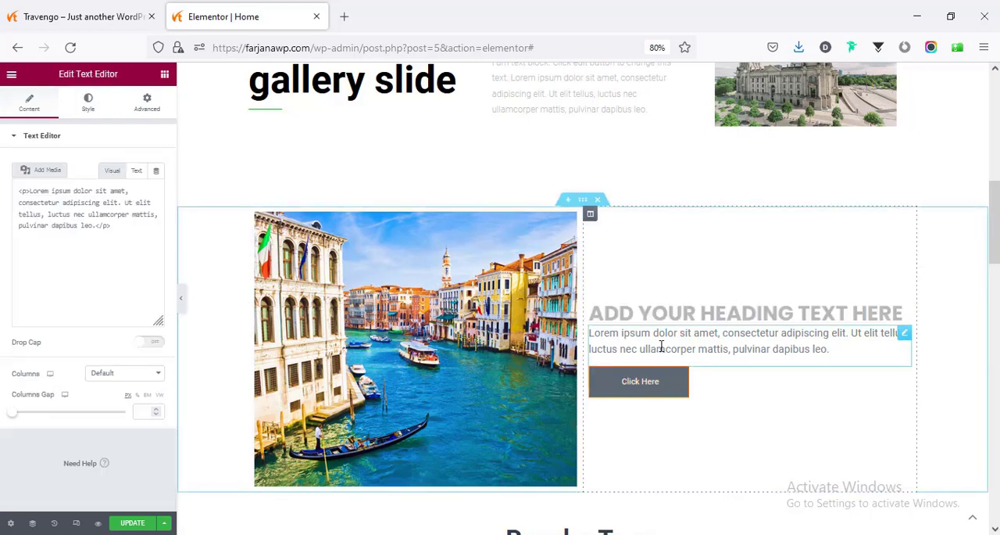
{"action": "double_click", "coordinate": [104, 275]}
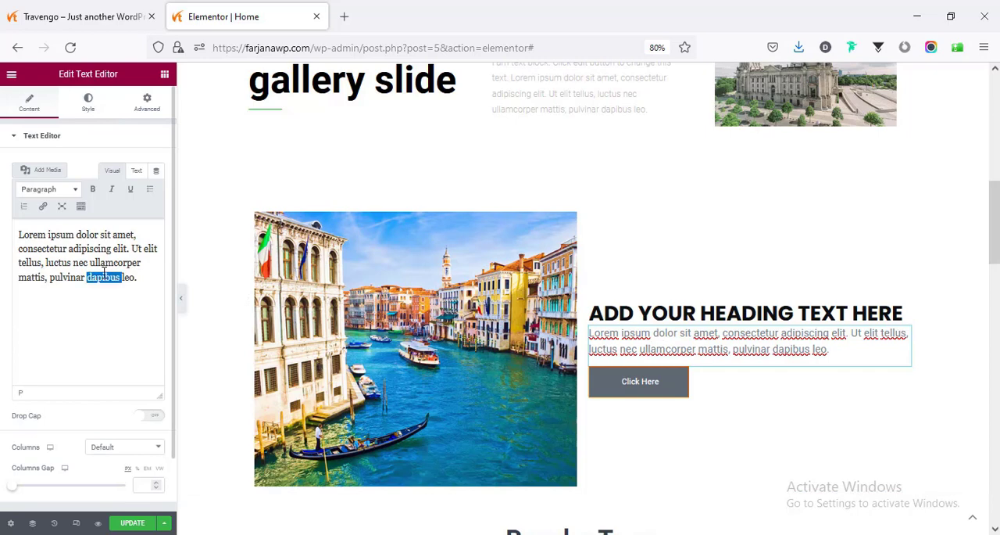
{"action": "triple_click", "coordinate": [104, 273]}
{"action": "key", "text": "ctrl+c"}
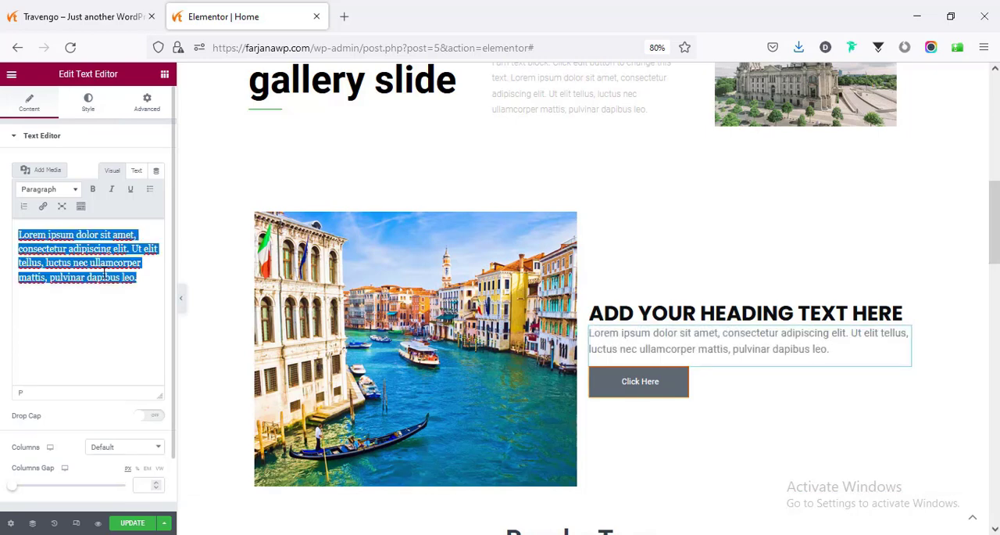
{"action": "key", "text": "ctrl+v"}
{"action": "key", "text": "ctrl+v"}
{"action": "key", "text": "ctrl+v"}
{"action": "key", "text": "ctrl+v"}
{"action": "key", "text": "ctrl+v"}
- Change the lorem ipsum text's color to dark gray, align it left, and open its typography settings
{"action": "left_click", "coordinate": [88, 104]}
{"action": "left_click", "coordinate": [157, 189]}
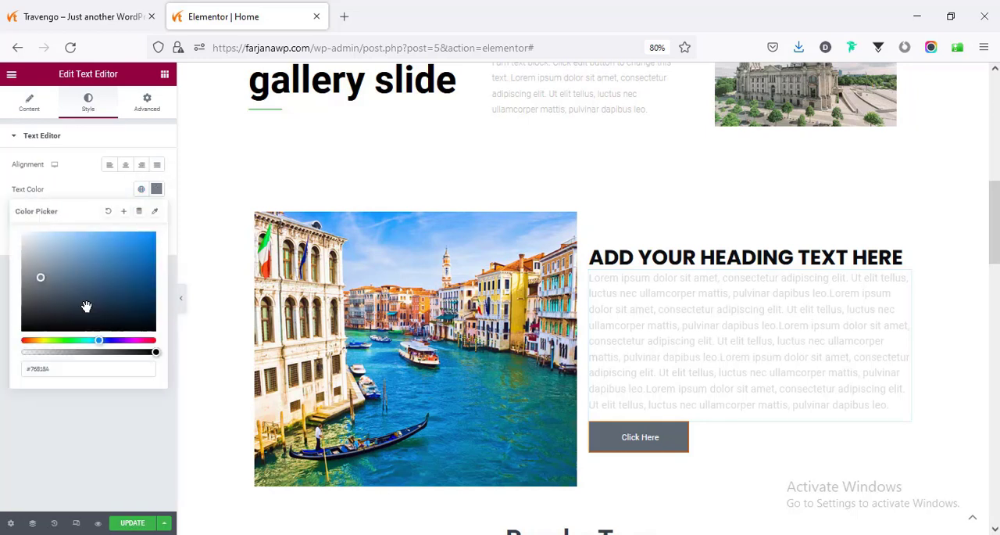
{"action": "left_click", "coordinate": [33, 302]}
{"action": "left_click", "coordinate": [85, 189]}
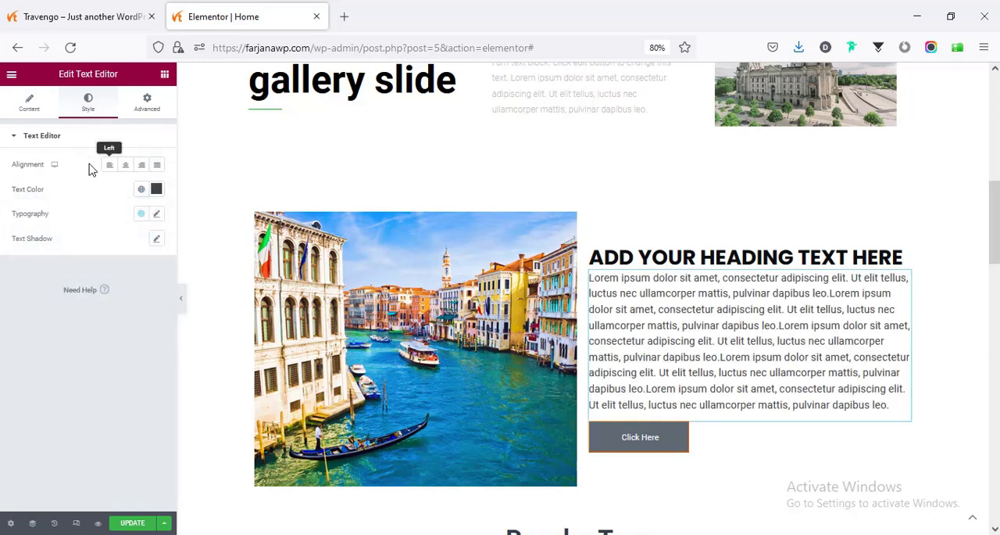
{"action": "left_click", "coordinate": [110, 165]}
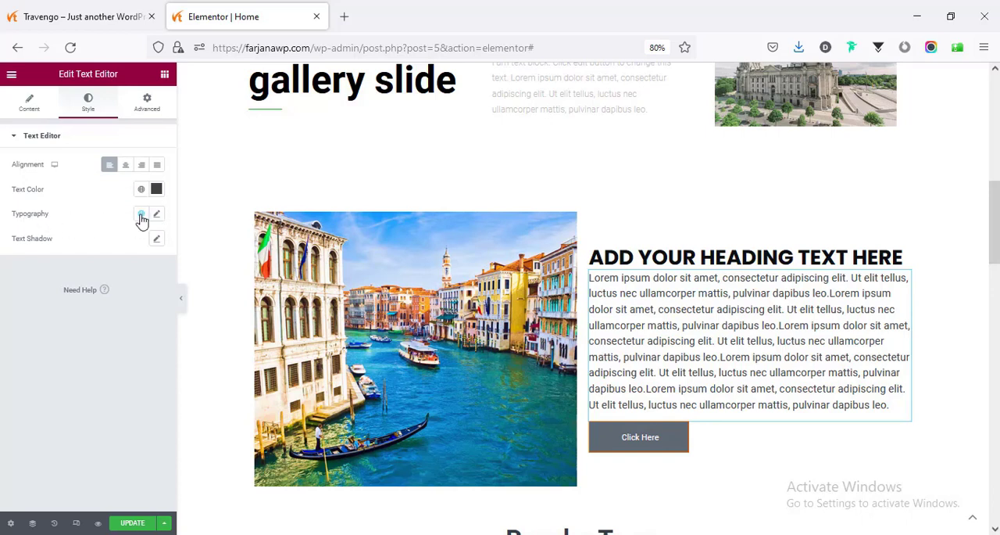
{"action": "left_click", "coordinate": [157, 214]}
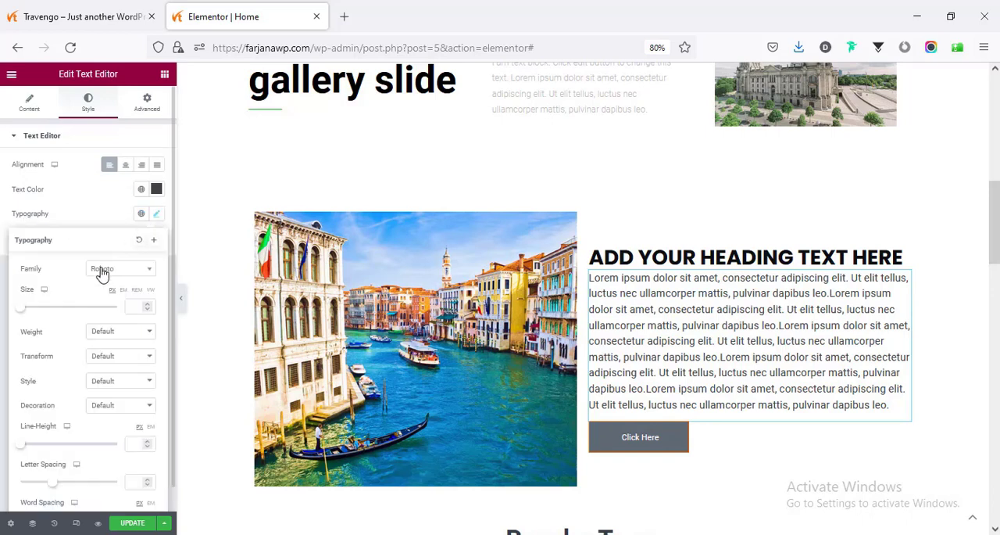
- Set the Click Here button's background to the orange Secondary global color
{"action": "left_click", "coordinate": [645, 447]}
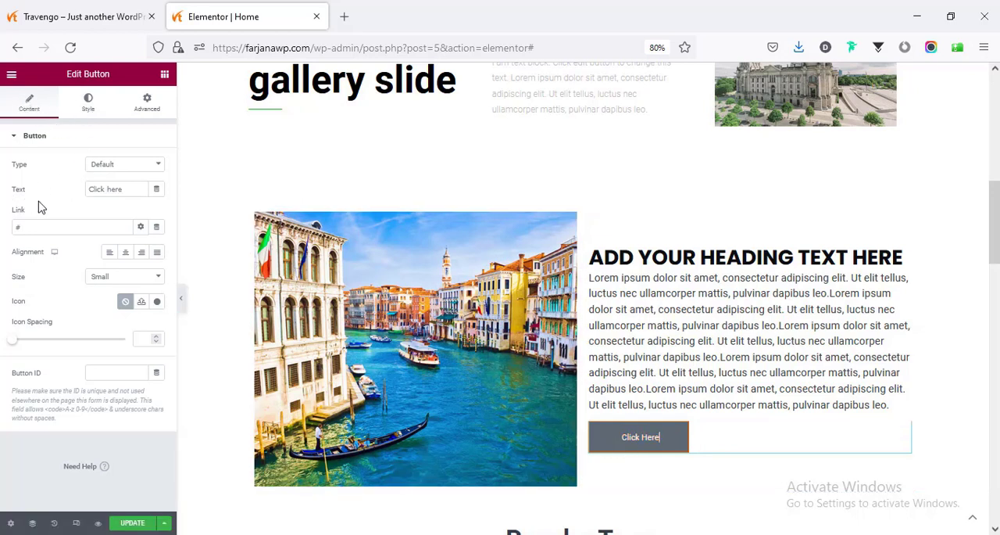
{"action": "triple_click", "coordinate": [112, 190]}
{"action": "left_click", "coordinate": [89, 106]}
{"action": "scroll", "coordinate": [79, 309], "scroll_direction": "down", "scroll_amount": 1}
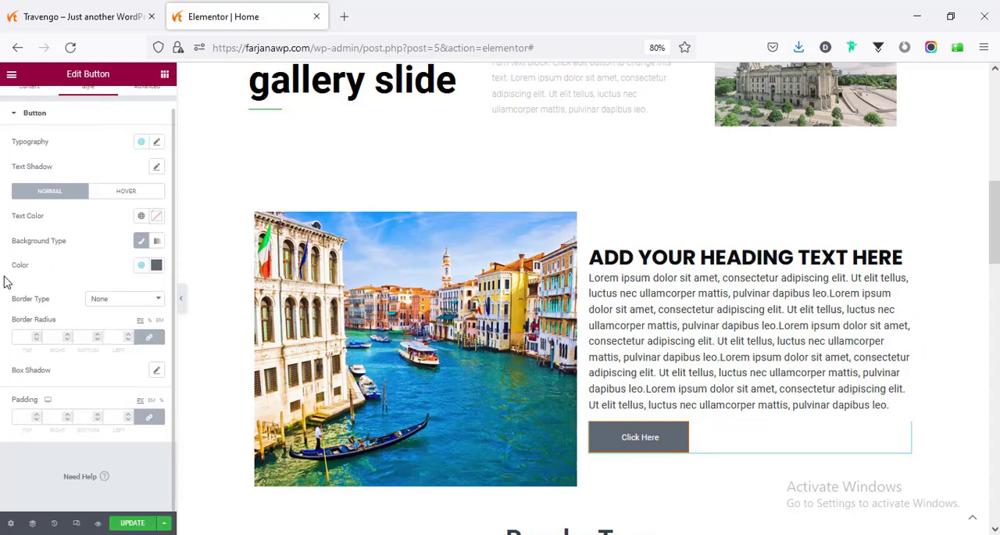
{"action": "left_click", "coordinate": [141, 265]}
{"action": "left_click", "coordinate": [65, 348]}
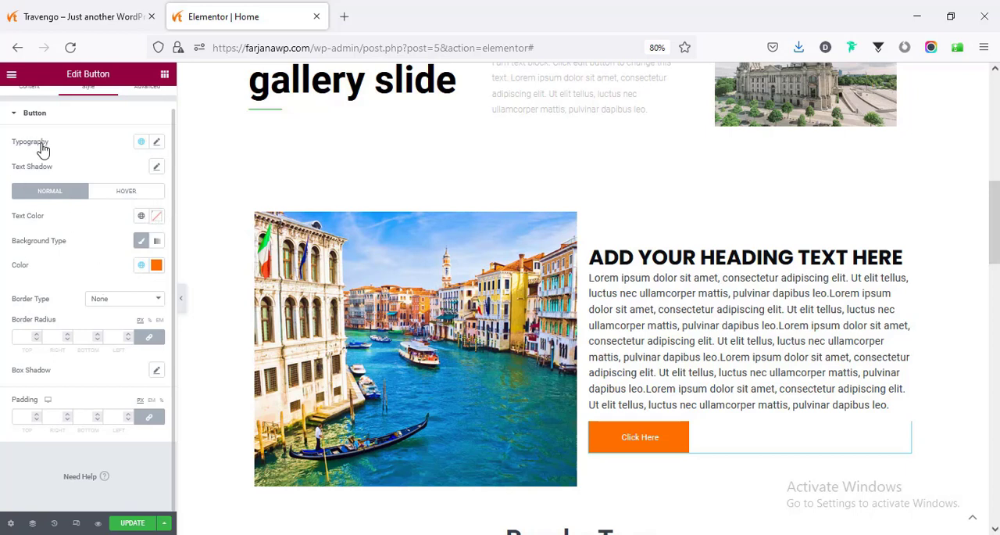
- Enlarge the button's label font size and set its border radius to 15 px on all corners
{"action": "left_click", "coordinate": [157, 143]}
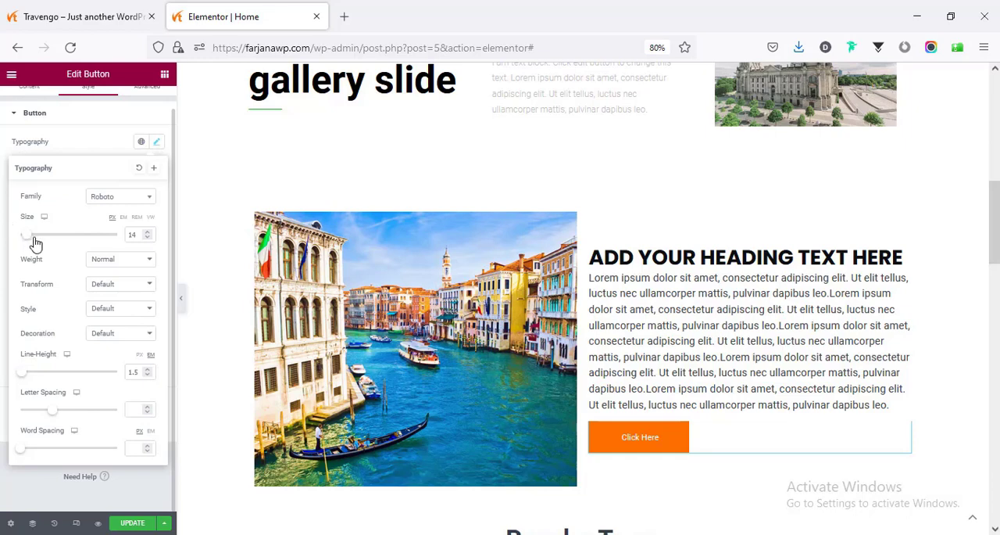
{"action": "left_click_drag", "start_coordinate": [35, 238], "coordinate": [45, 239]}
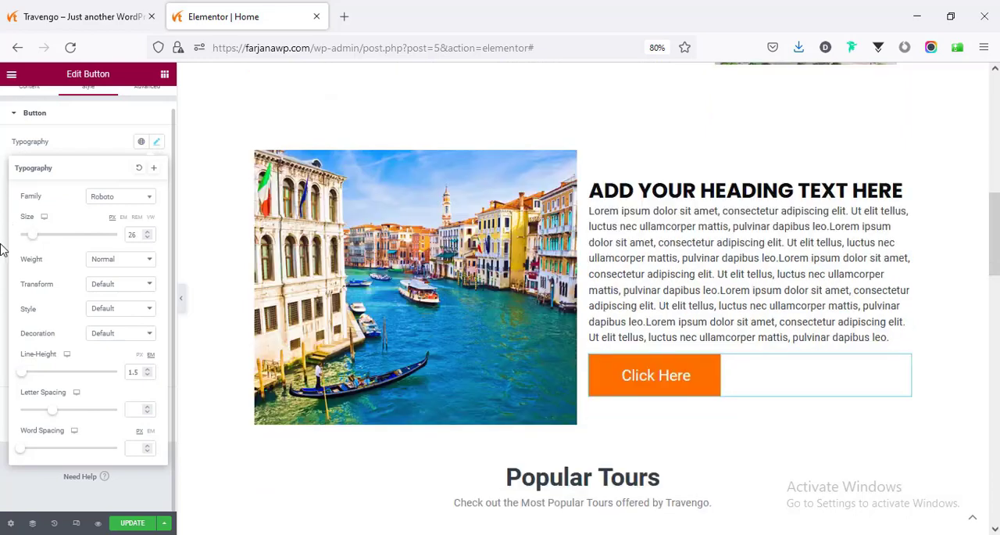
{"action": "left_click", "coordinate": [4, 249]}
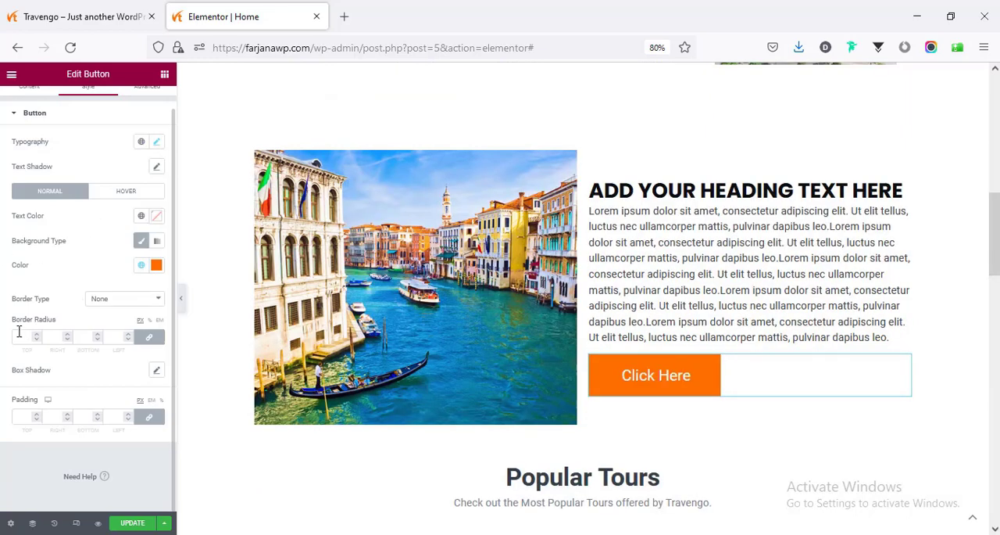
{"action": "left_click", "coordinate": [52, 338]}
{"action": "type", "text": "15"}
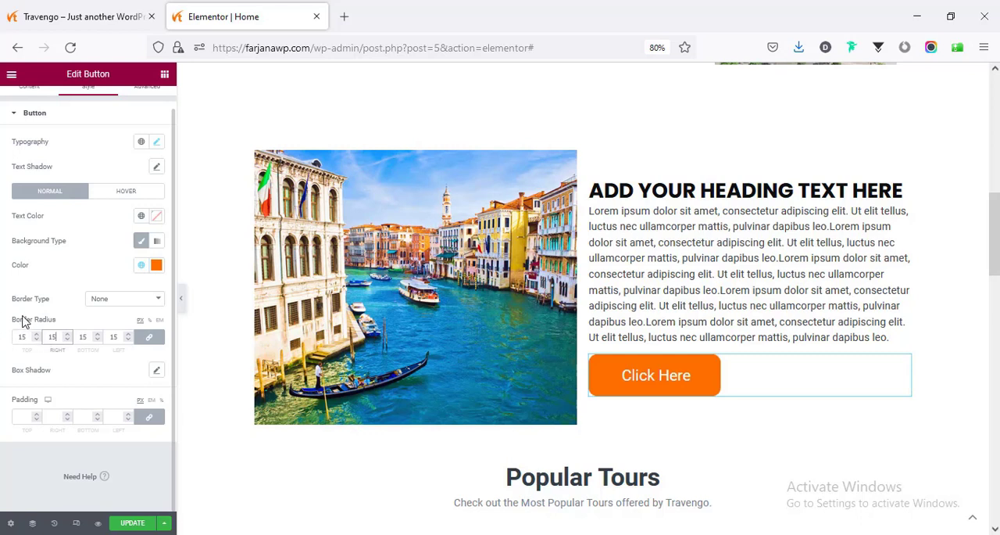
{"action": "left_click", "coordinate": [68, 358]}
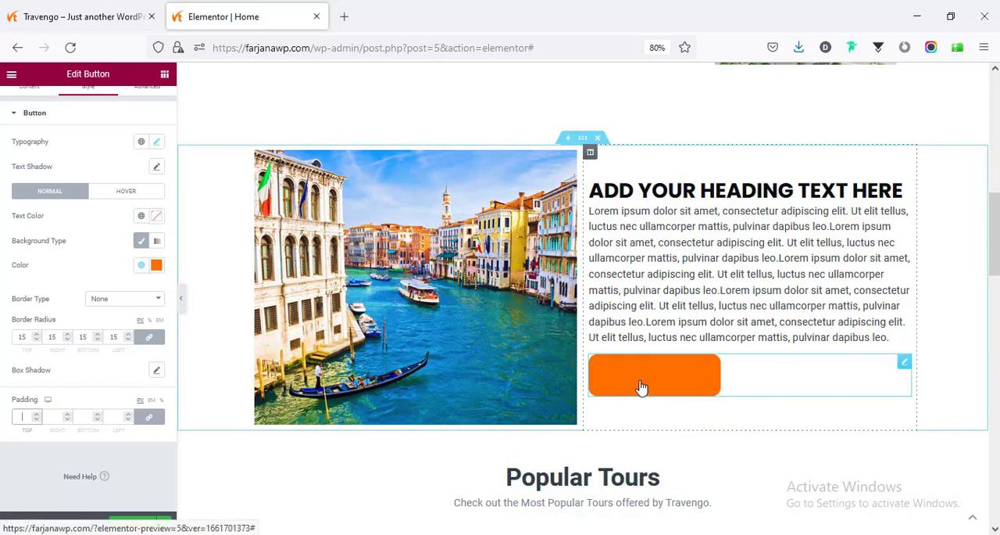
- Set the Click Here button's hover text color to the dark slate global color
{"action": "left_click", "coordinate": [123, 192]}
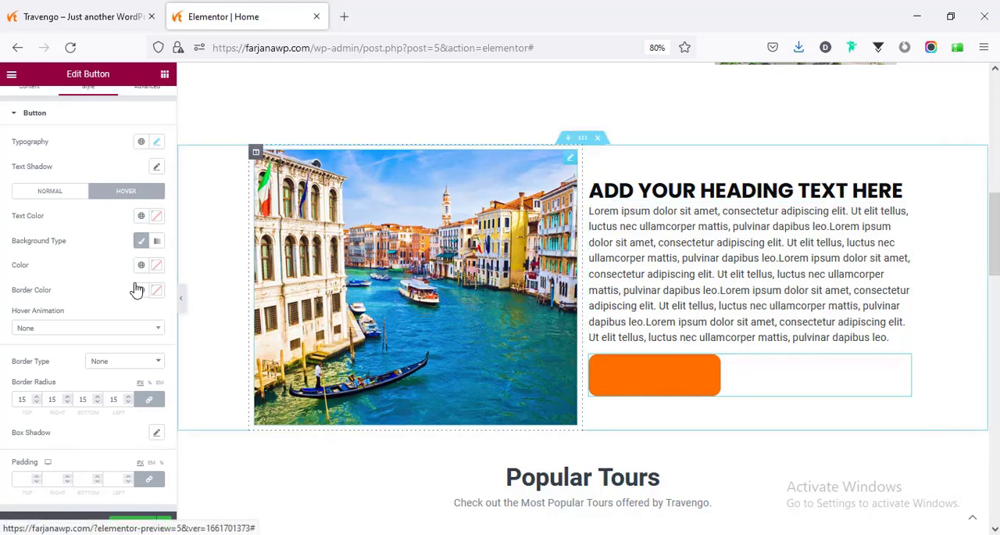
{"action": "left_click", "coordinate": [140, 216]}
{"action": "left_click", "coordinate": [98, 279]}
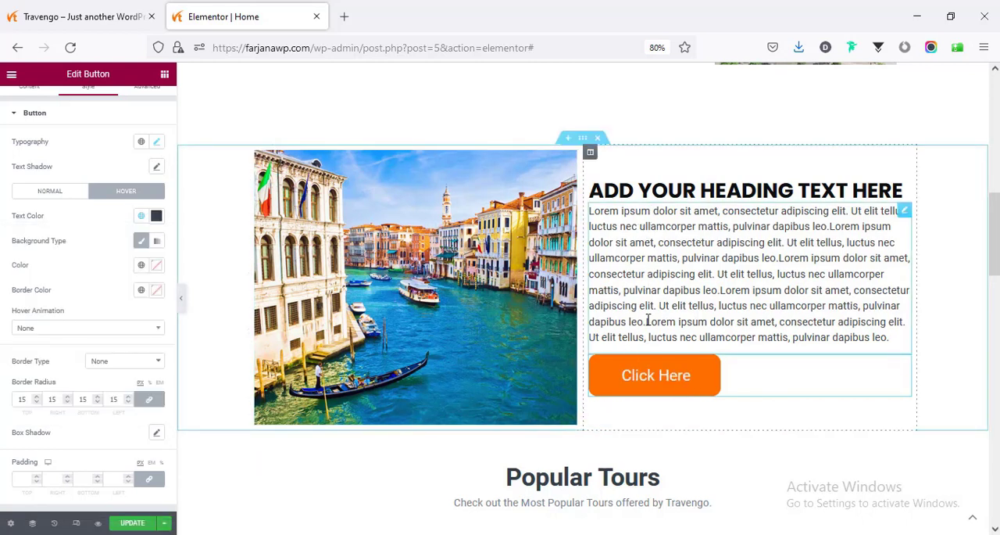
- Set the widgets space of the column holding the heading, text and button to 30 px
{"action": "left_click", "coordinate": [649, 269]}
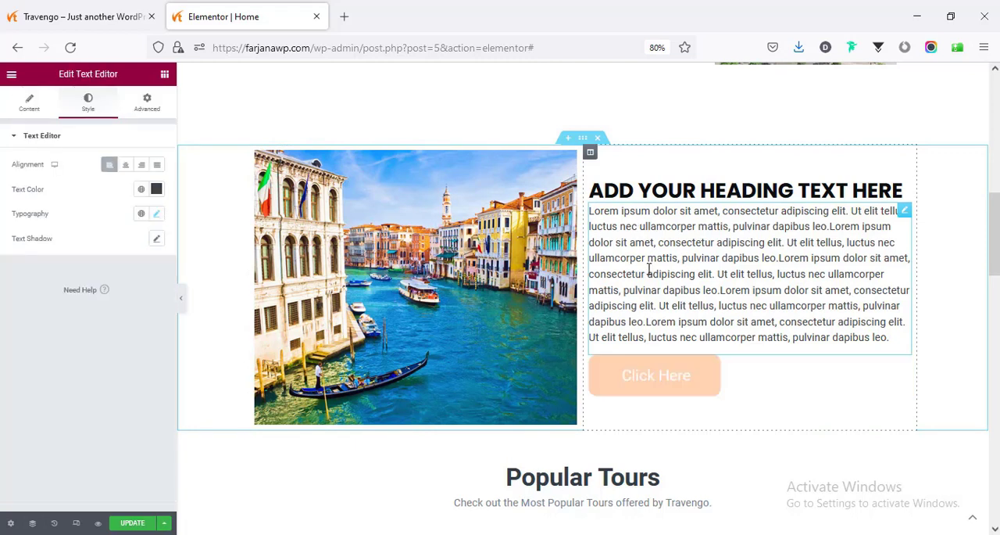
{"action": "left_click", "coordinate": [590, 154]}
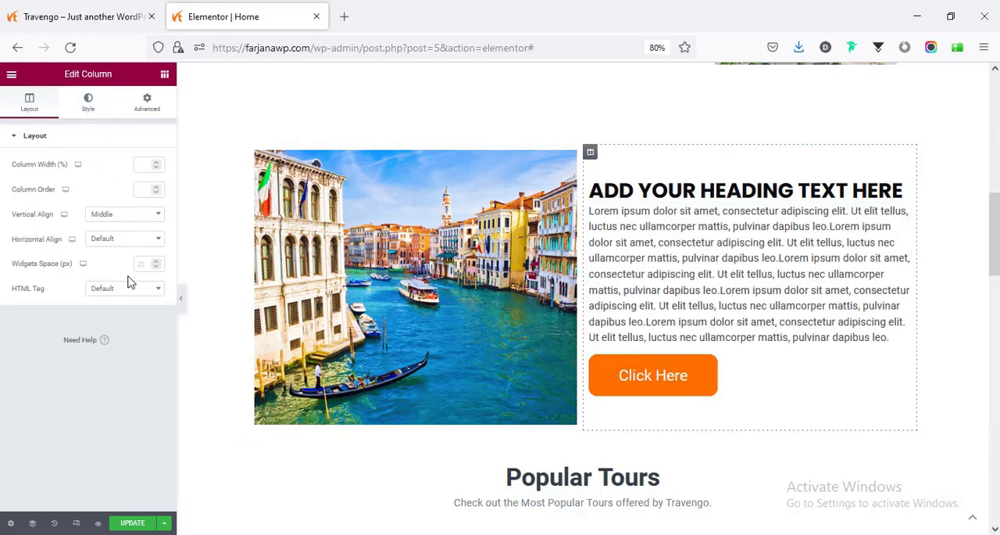
{"action": "left_click", "coordinate": [142, 265]}
{"action": "type", "text": "40"}
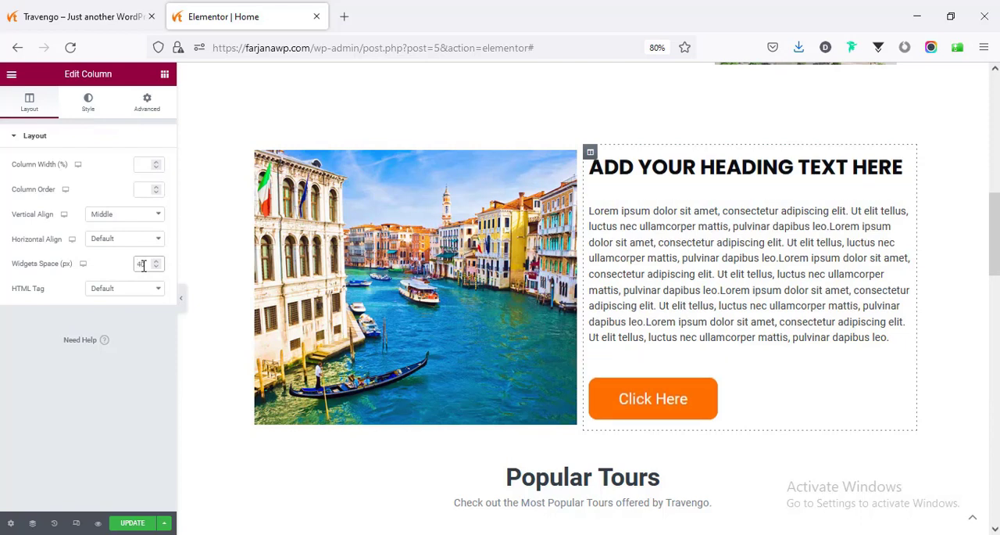
{"action": "key", "text": "BackSpace"}
{"action": "key", "text": "BackSpace"}
{"action": "type", "text": "30"}
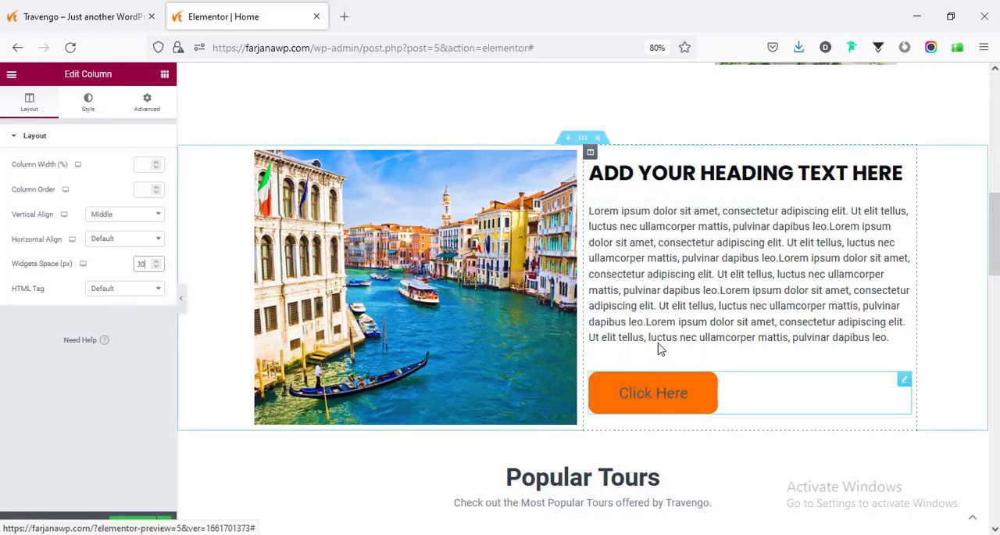
{"action": "scroll", "coordinate": [661, 337], "scroll_direction": "down", "scroll_amount": 2}
{"action": "scroll", "coordinate": [672, 335], "scroll_direction": "up", "scroll_amount": 2}
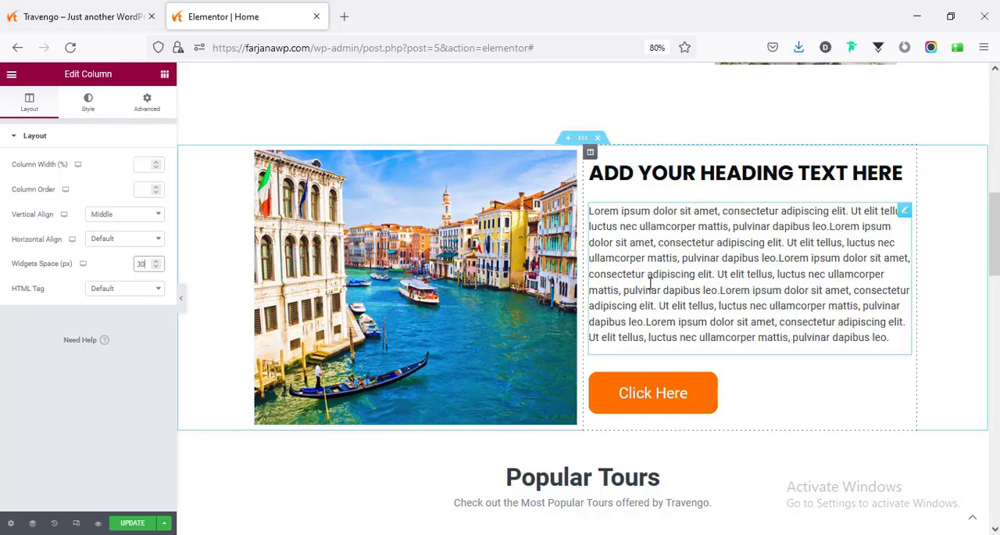
{"action": "scroll", "coordinate": [526, 279], "scroll_direction": "down", "scroll_amount": 1}
{"action": "scroll", "coordinate": [526, 279], "scroll_direction": "up", "scroll_amount": 1}
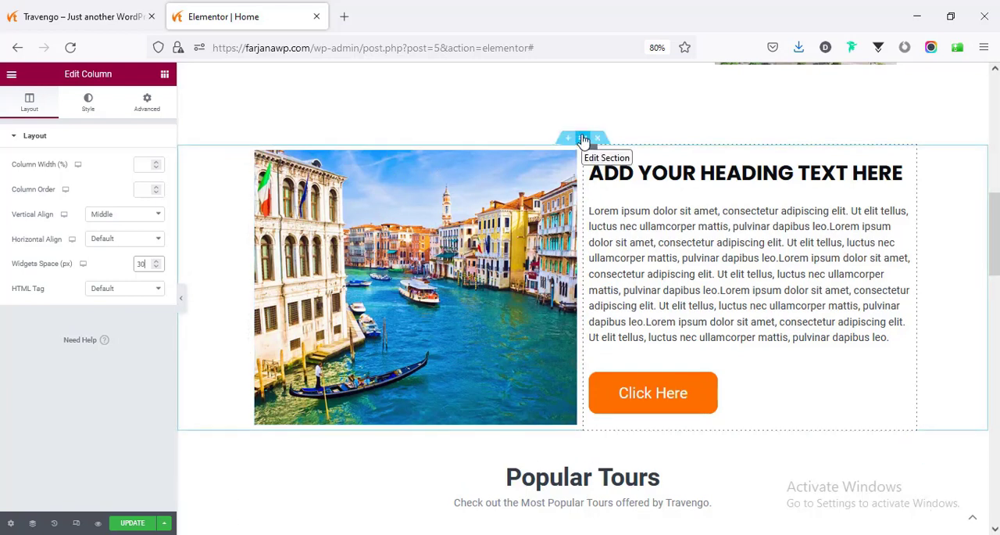
- Unlink the padding values of the Venice image section and set its top and bottom padding to 50 px
{"action": "left_click", "coordinate": [583, 139]}
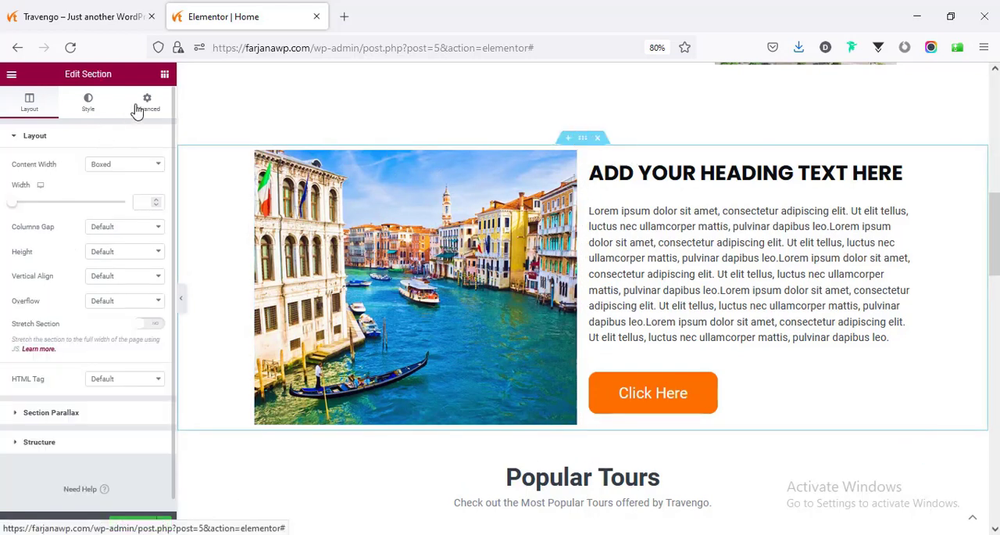
{"action": "left_click", "coordinate": [141, 105]}
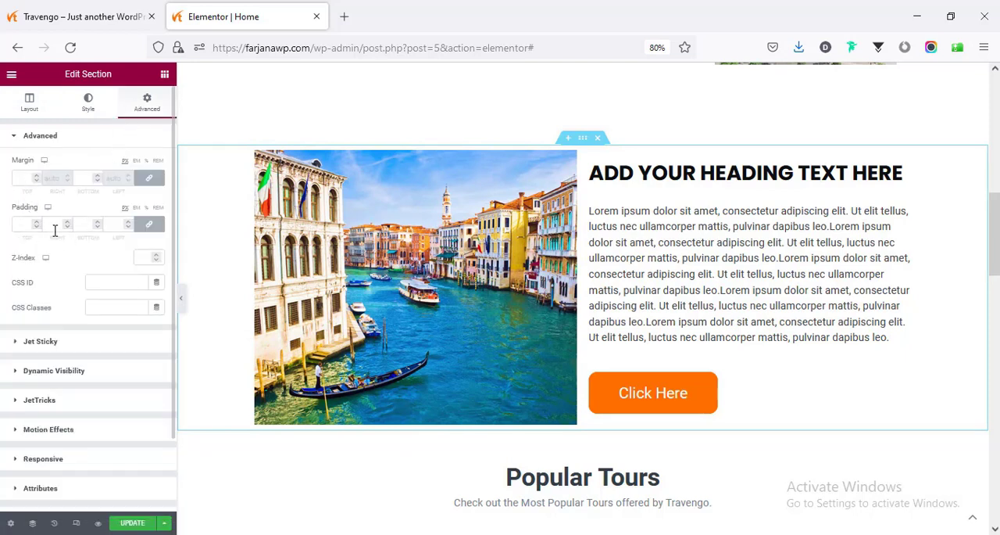
{"action": "left_click", "coordinate": [150, 225]}
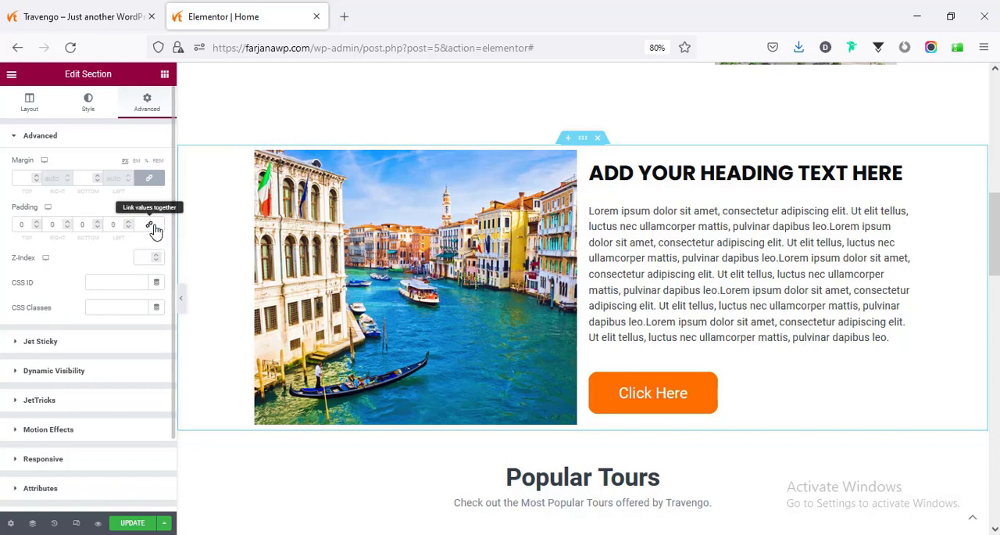
{"action": "left_click", "coordinate": [15, 222]}
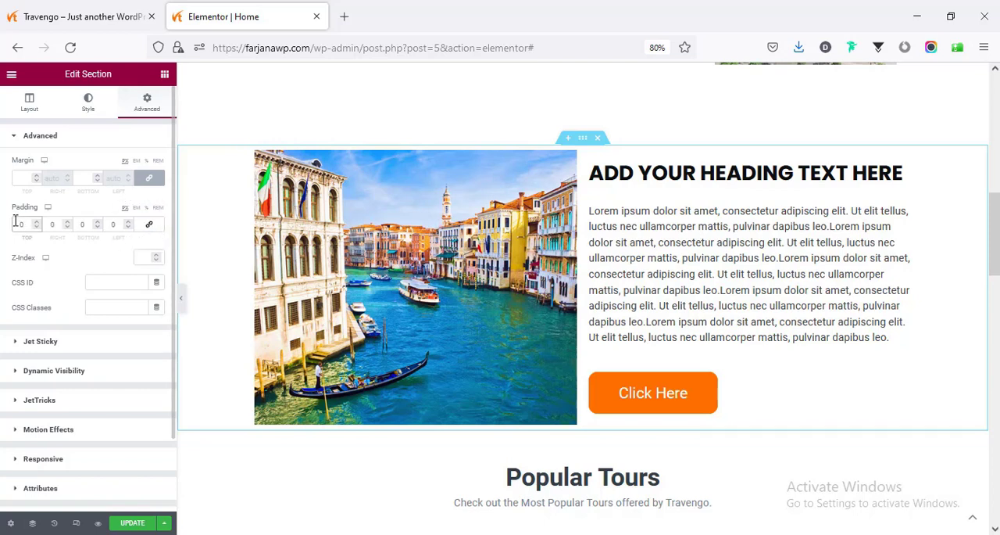
{"action": "type", "text": "50"}
{"action": "left_click", "coordinate": [81, 224]}
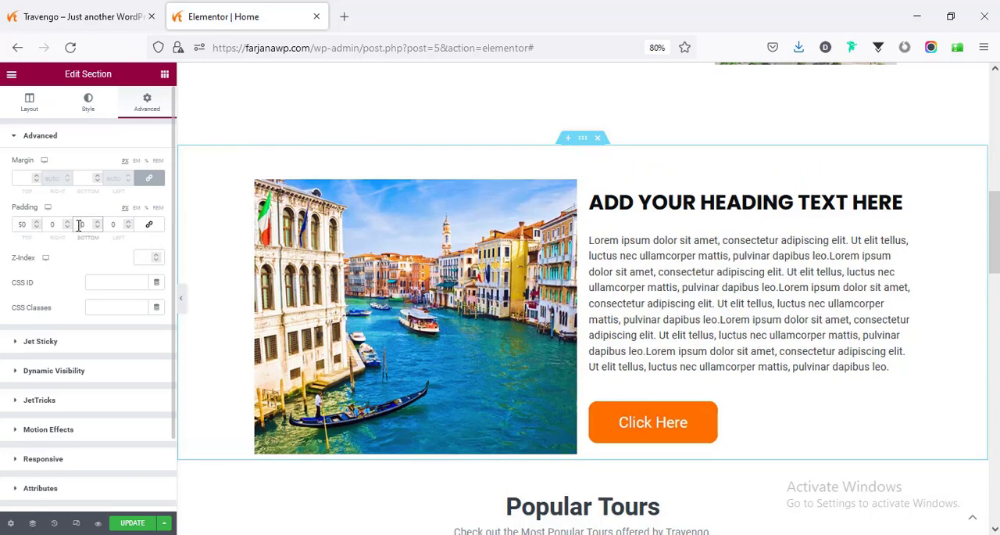
{"action": "type", "text": "50"}
{"action": "scroll", "coordinate": [511, 348], "scroll_direction": "down", "scroll_amount": 3}
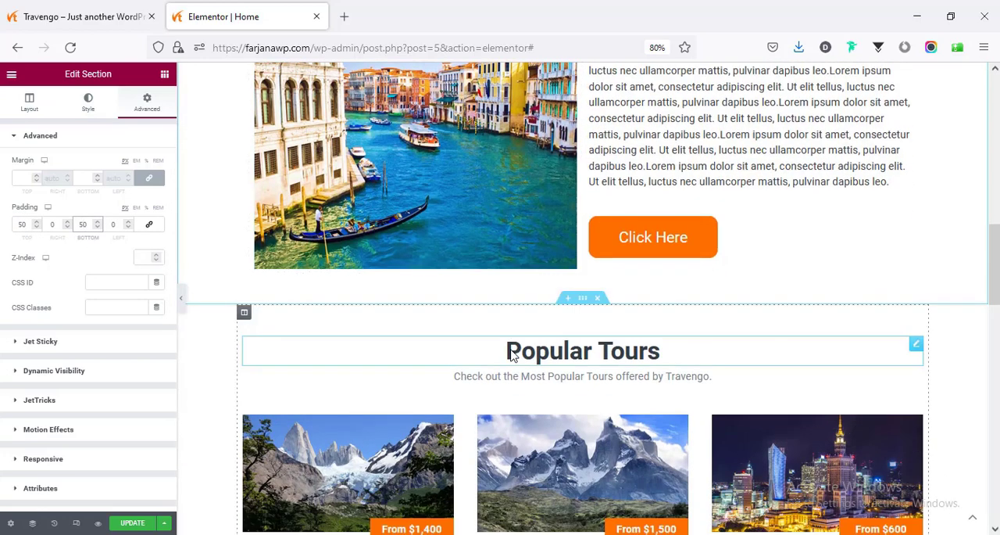
{"action": "scroll", "coordinate": [477, 339], "scroll_direction": "up", "scroll_amount": 3}
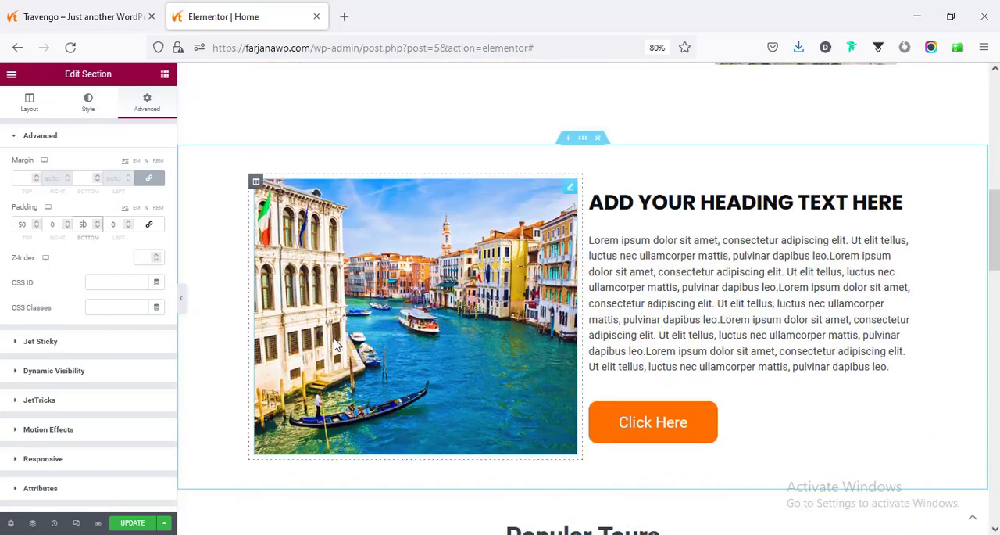
- Update the homepage, review its about sections on the live site, and return to the Elementor editor
{"action": "left_click", "coordinate": [126, 523]}
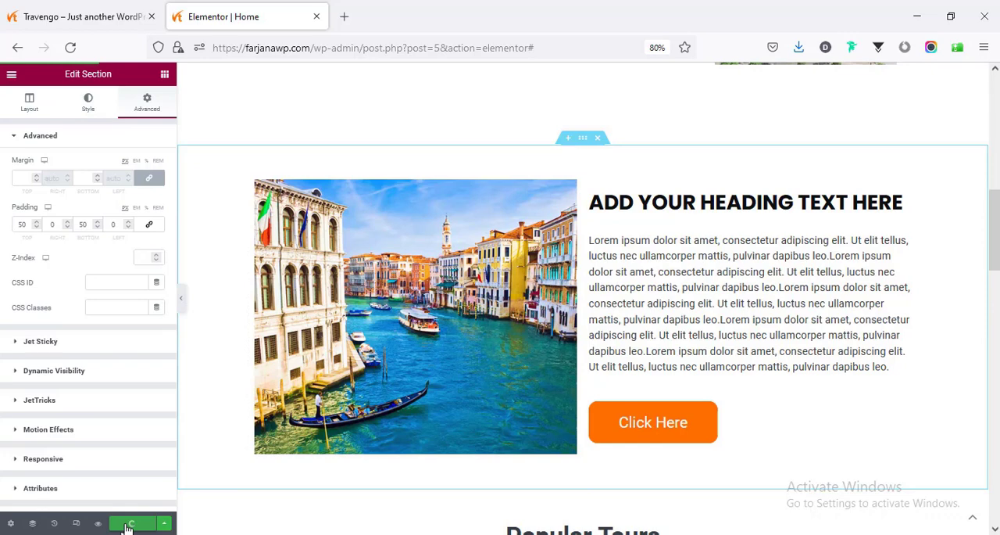
{"action": "left_click", "coordinate": [86, 16]}
{"action": "scroll", "coordinate": [334, 319], "scroll_direction": "down", "scroll_amount": 3}
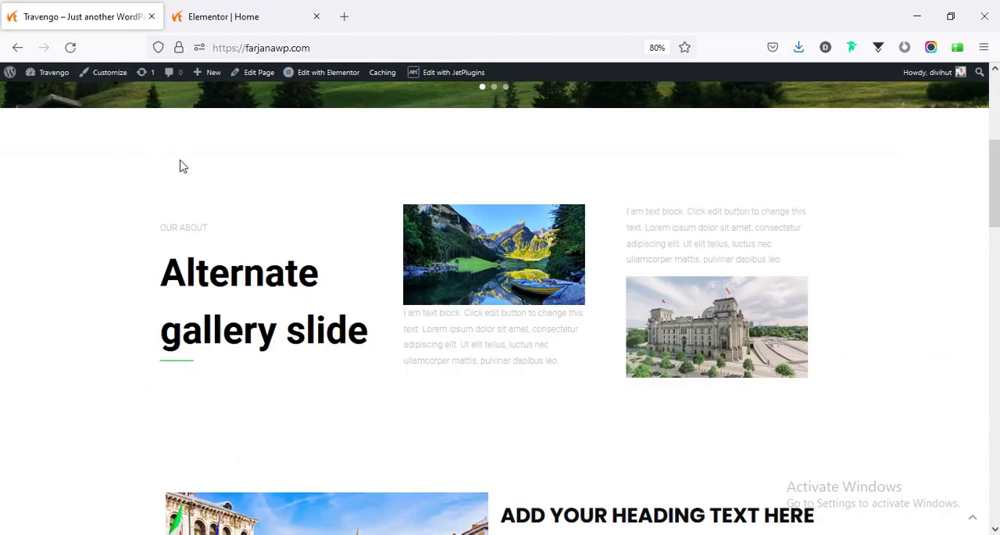
{"action": "left_click_drag", "start_coordinate": [996, 190], "coordinate": [998, 86]}
{"action": "left_click", "coordinate": [250, 10]}
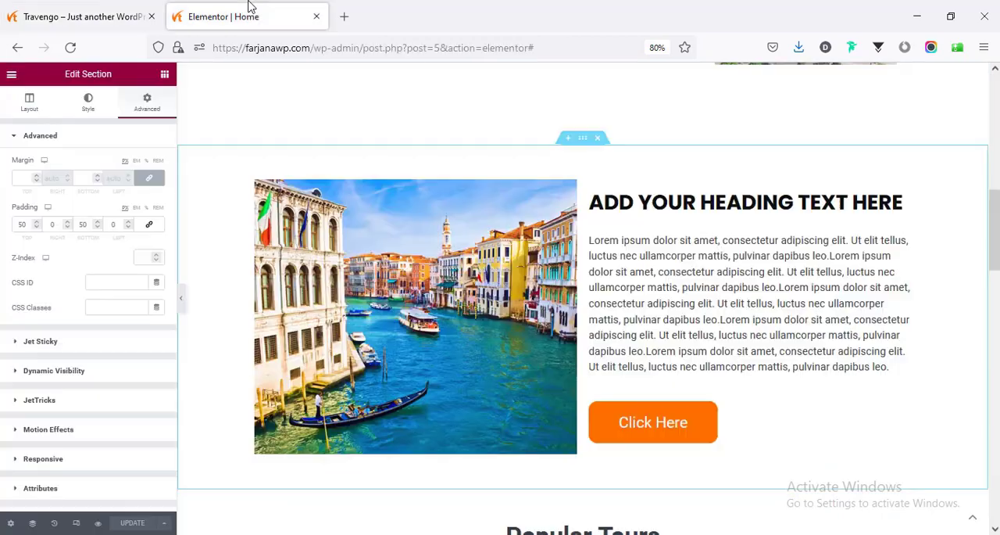
- Delete the Venice image section and the Alternate gallery slide section above Popular Tours, and update the homepage
{"action": "scroll", "coordinate": [437, 311], "scroll_direction": "up", "scroll_amount": 3}
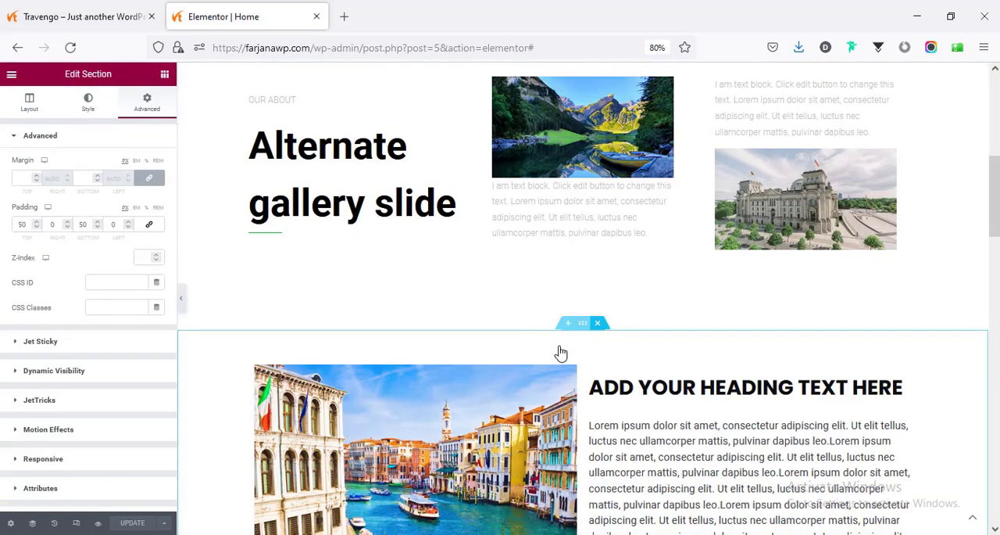
{"action": "key", "text": "Delete"}
{"action": "scroll", "coordinate": [549, 357], "scroll_direction": "up", "scroll_amount": 3}
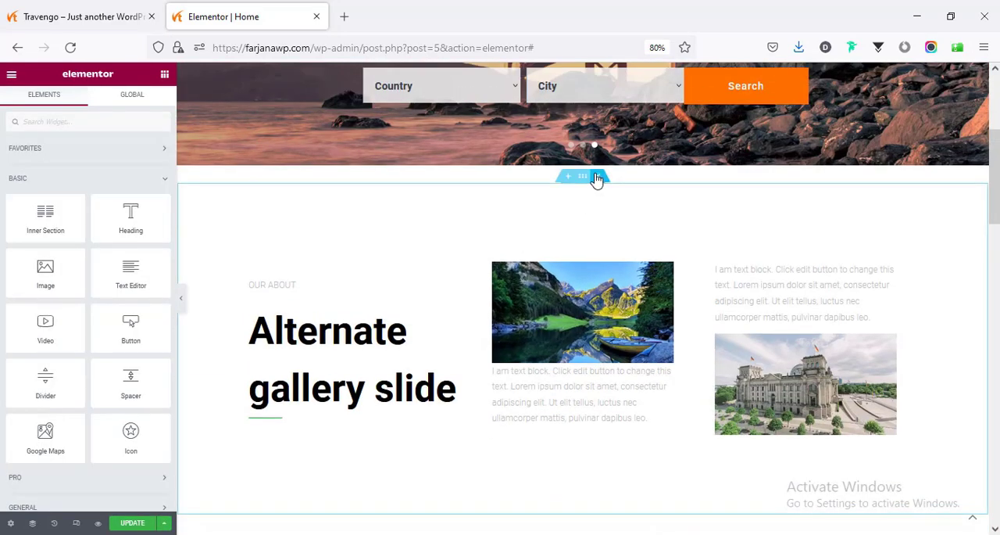
{"action": "left_click", "coordinate": [598, 178]}
{"action": "left_click", "coordinate": [128, 524]}
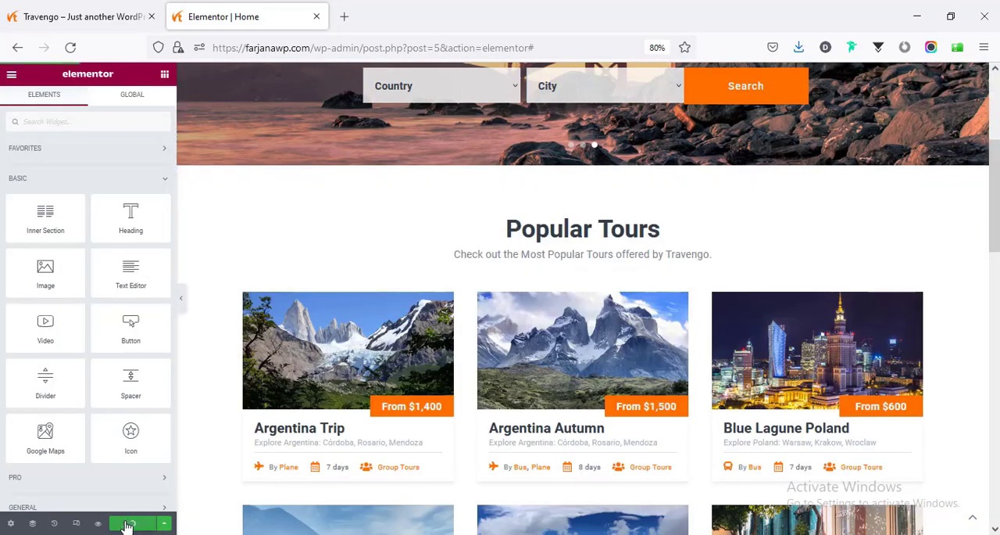
- Open the WordPress dashboard in a separate browser tab from the live Travengo site
{"action": "left_click", "coordinate": [92, 16]}
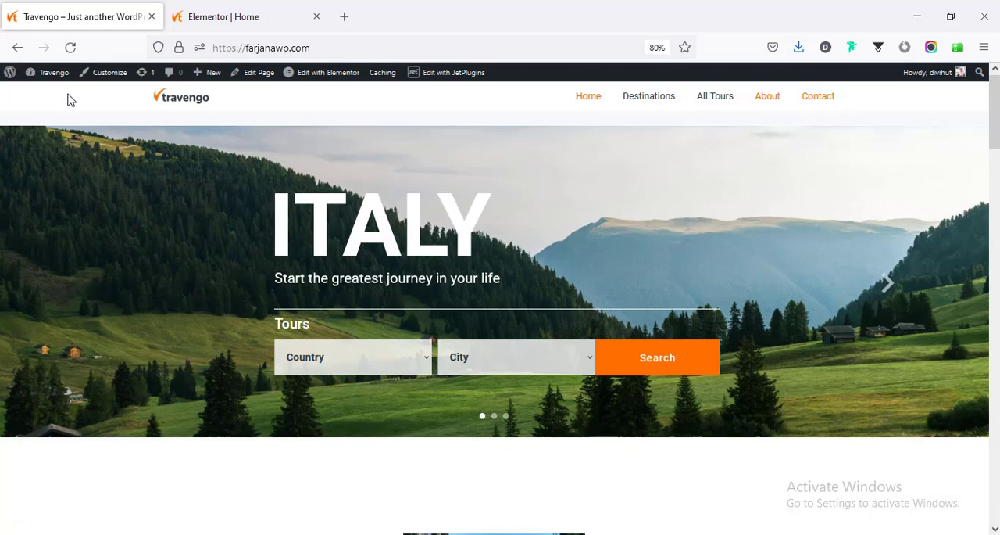
{"action": "mouse_move", "coordinate": [48, 72]}
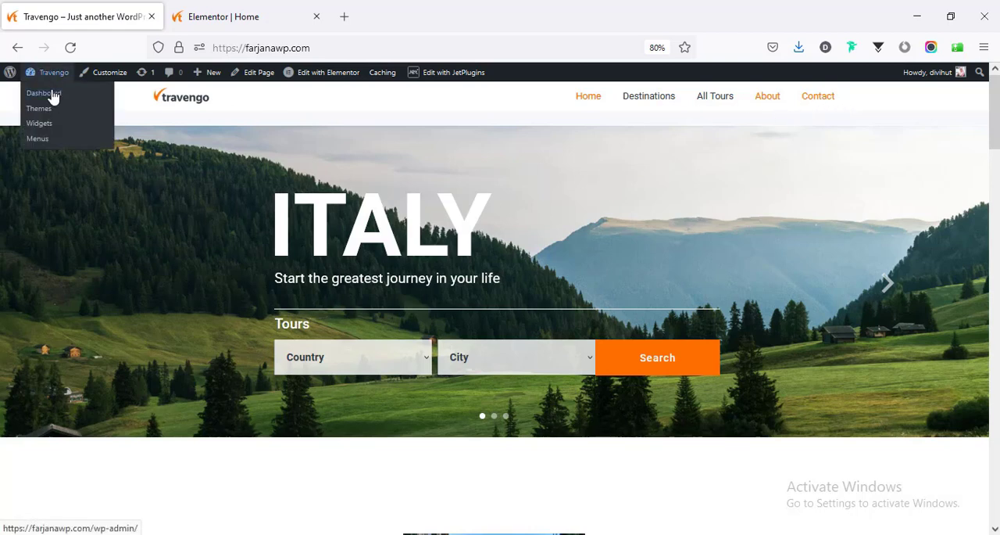
{"action": "middle_click", "coordinate": [47, 93]}
{"action": "left_click", "coordinate": [212, 10]}
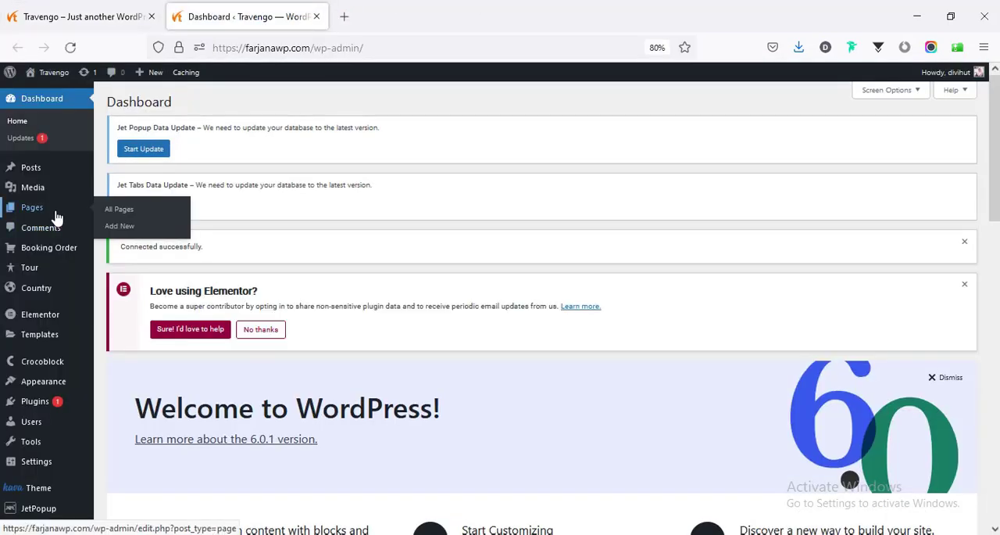
- Create a new page titled About and publish it
{"action": "left_click", "coordinate": [52, 214]}
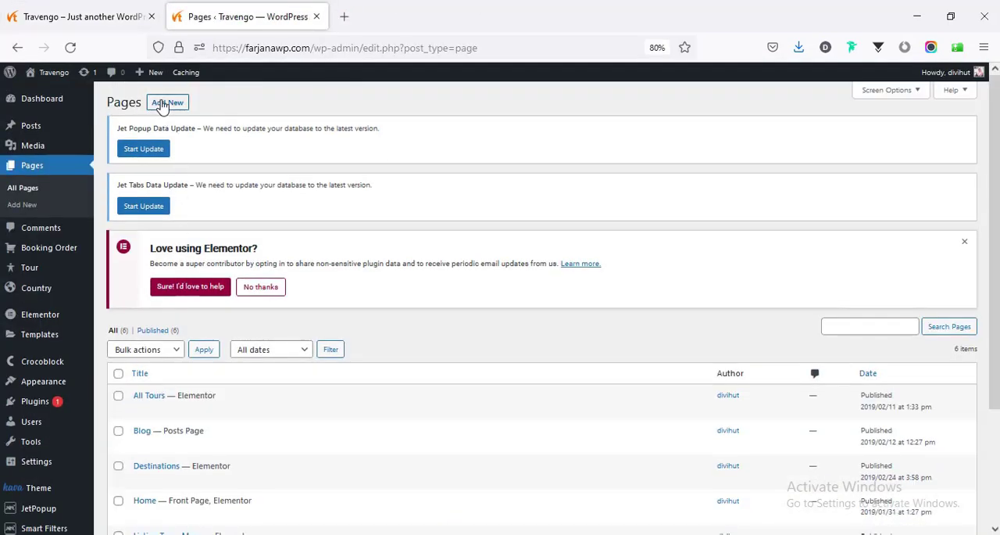
{"action": "left_click", "coordinate": [163, 104]}
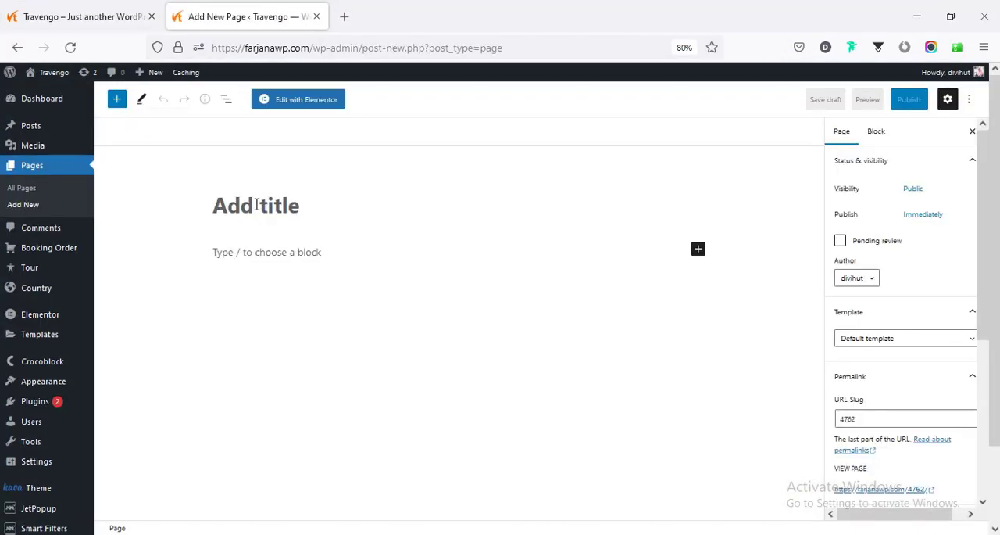
{"action": "type", "text": "About"}
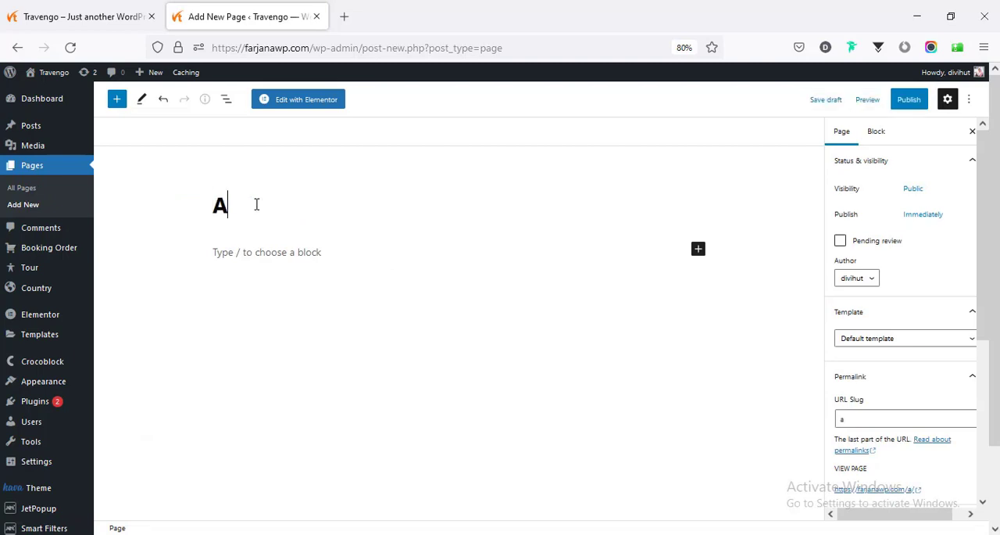
{"action": "left_click", "coordinate": [898, 108]}
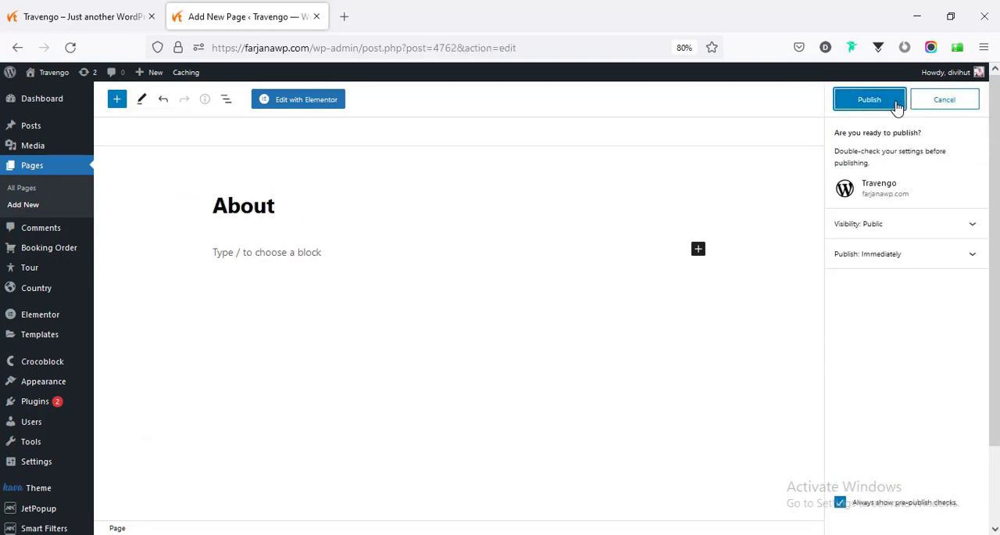
{"action": "left_click", "coordinate": [893, 104]}
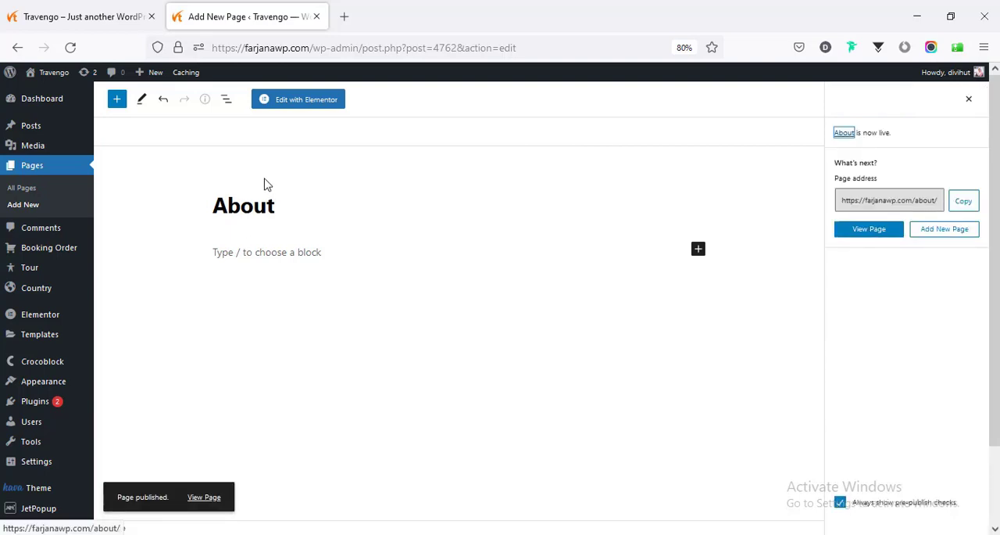
- Open the About page in Elementor and enable Hide Title in its page settings
{"action": "left_click", "coordinate": [308, 100]}
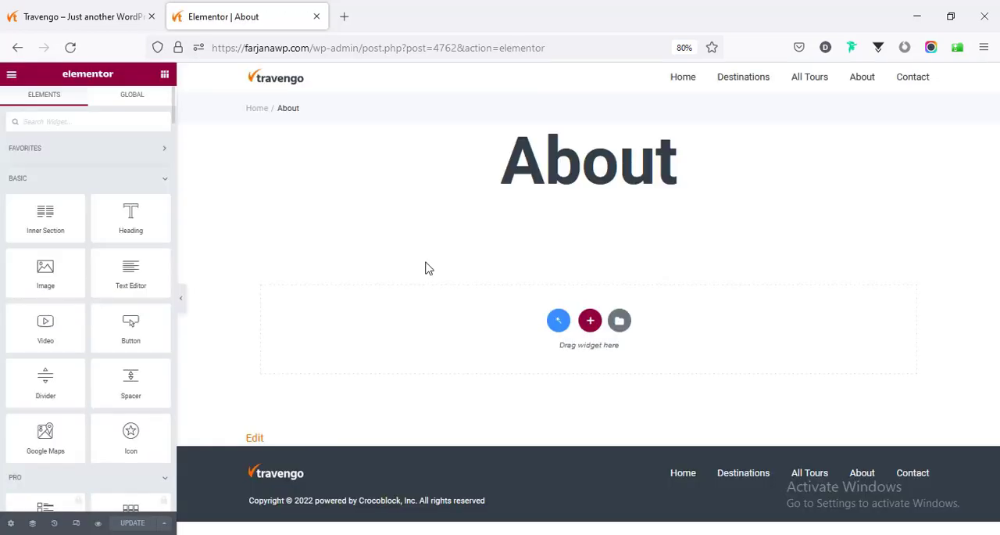
{"action": "left_click", "coordinate": [10, 525]}
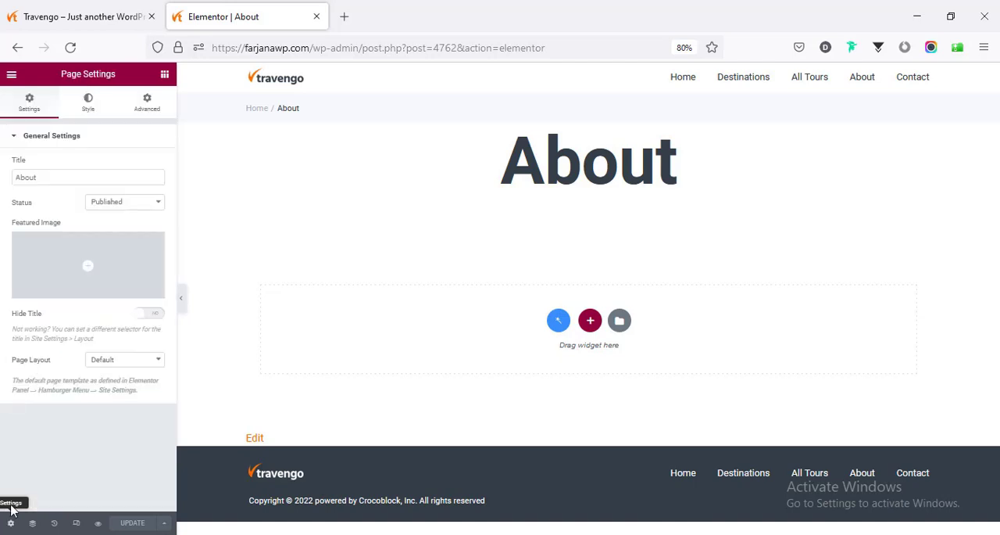
{"action": "left_click", "coordinate": [156, 316]}
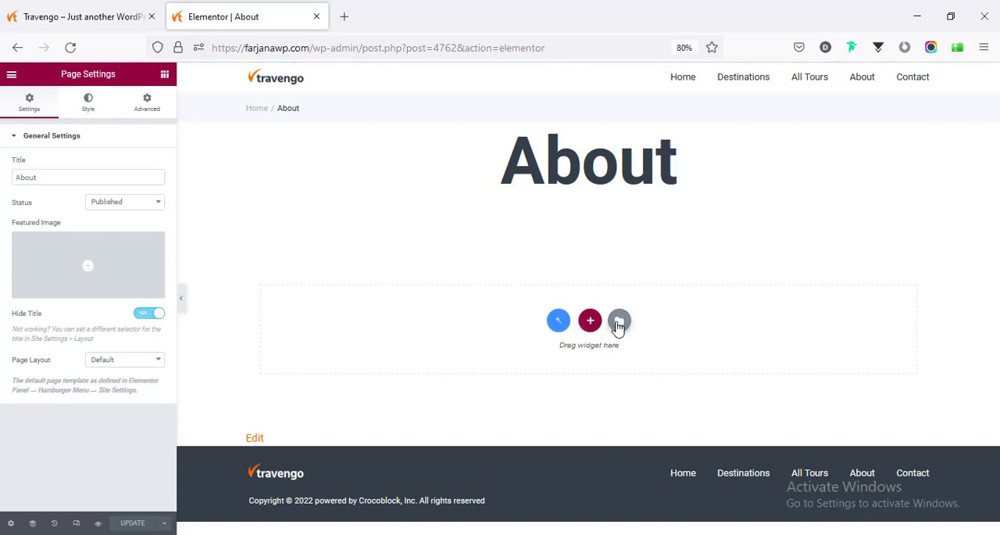
- Open the template library for the About page, close it, and switch to the live Travengo homepage
{"action": "left_click", "coordinate": [618, 322]}
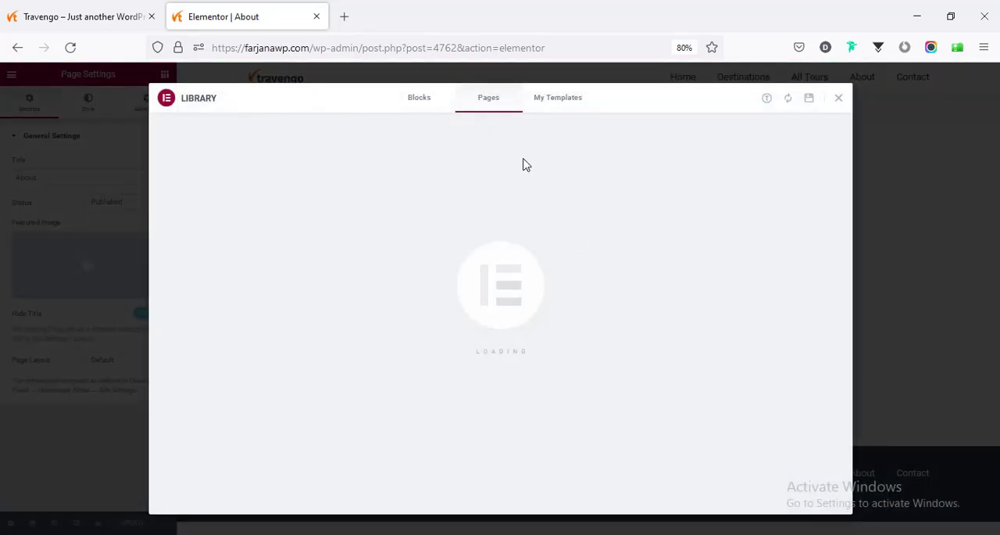
{"action": "left_click", "coordinate": [839, 97]}
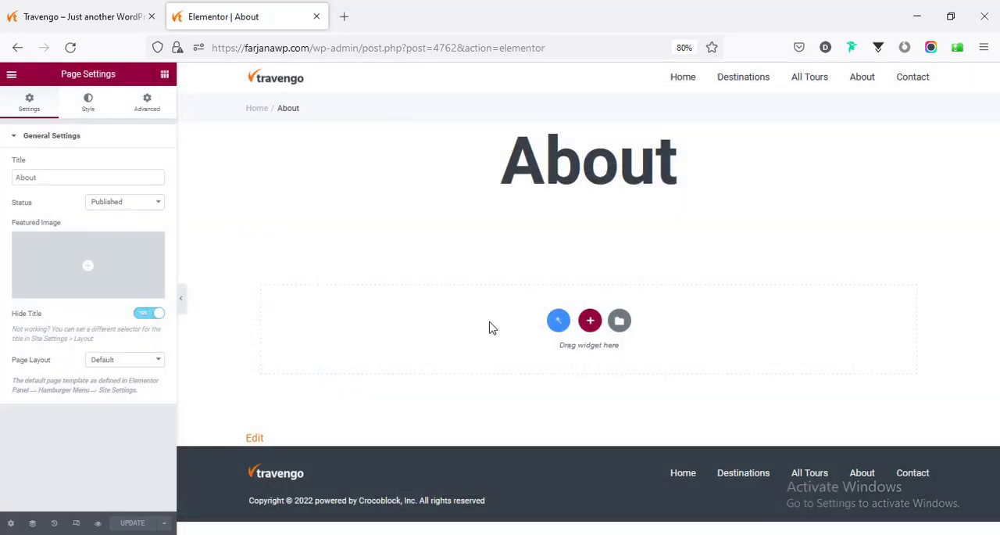
{"action": "left_click", "coordinate": [31, 17]}
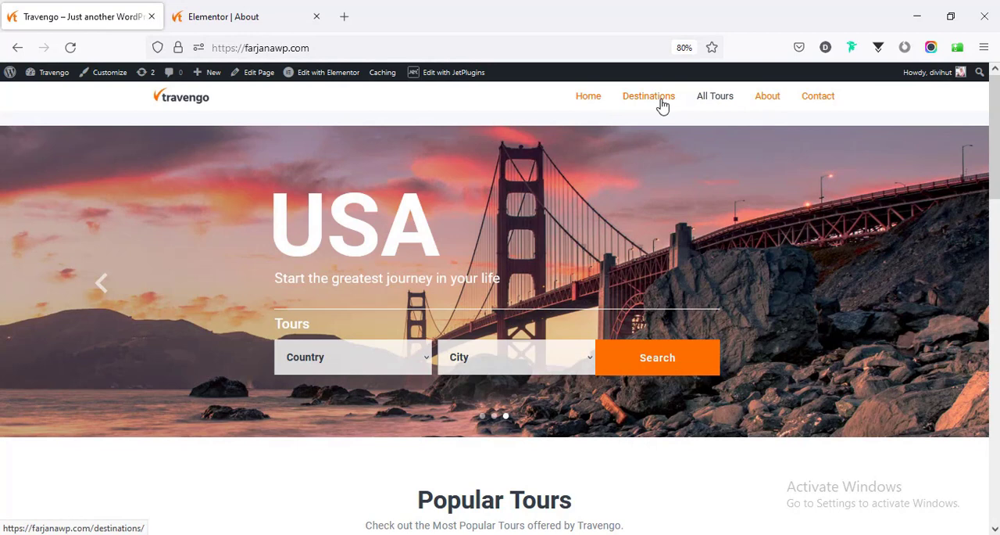
- Open the site's Destinations page in a separate browser tab and load it in the Elementor editor
{"action": "middle_click", "coordinate": [662, 106]}
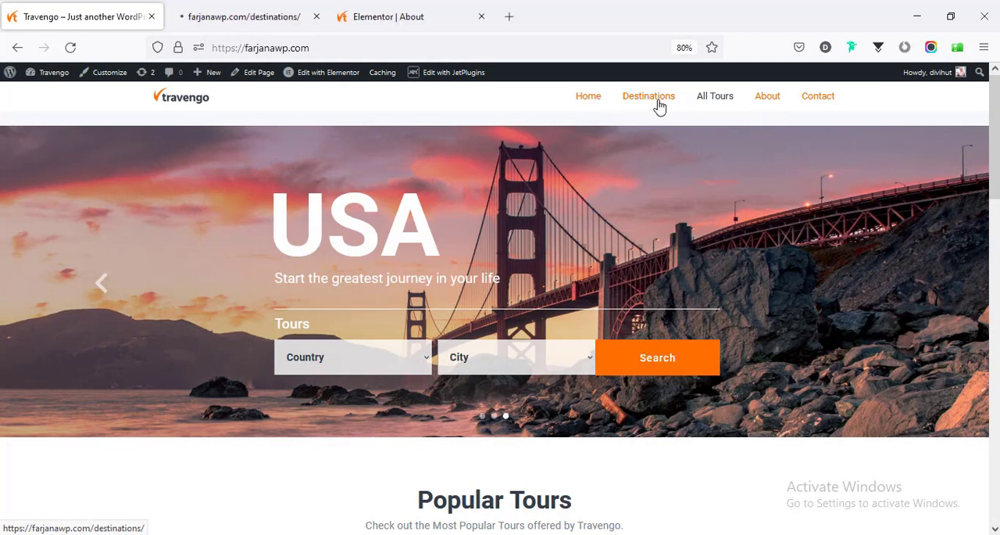
{"action": "left_click", "coordinate": [217, 13]}
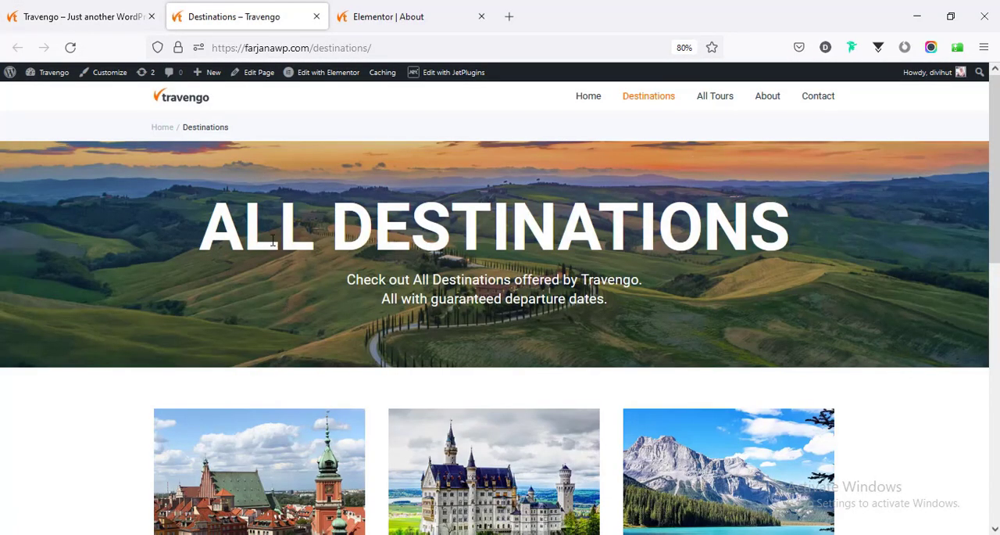
{"action": "left_click", "coordinate": [336, 75]}
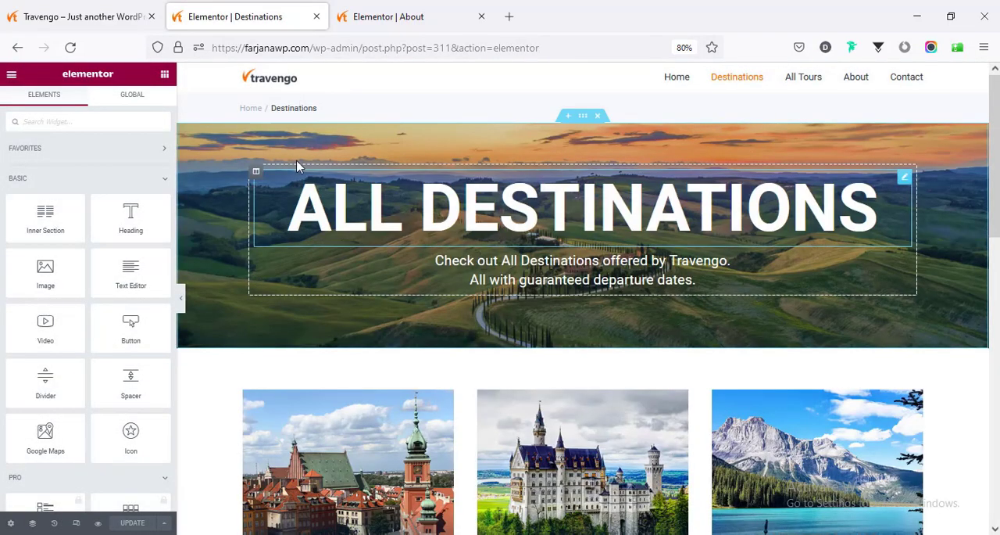
- Copy the All Destinations hero section from the Destinations page and paste it into the empty About page
{"action": "right_click", "coordinate": [586, 124]}
{"action": "left_click", "coordinate": [615, 171]}
{"action": "left_click", "coordinate": [376, 8]}
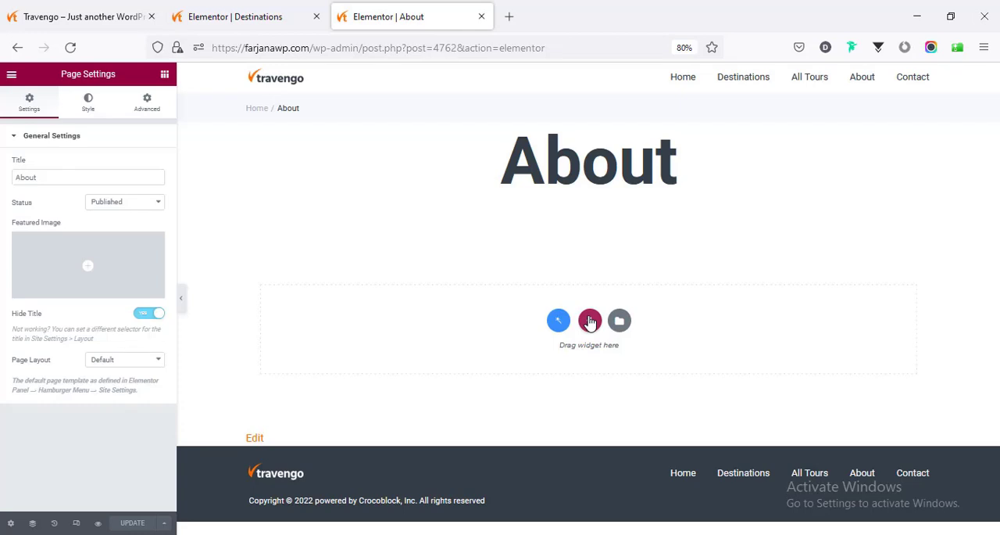
{"action": "right_click", "coordinate": [590, 322]}
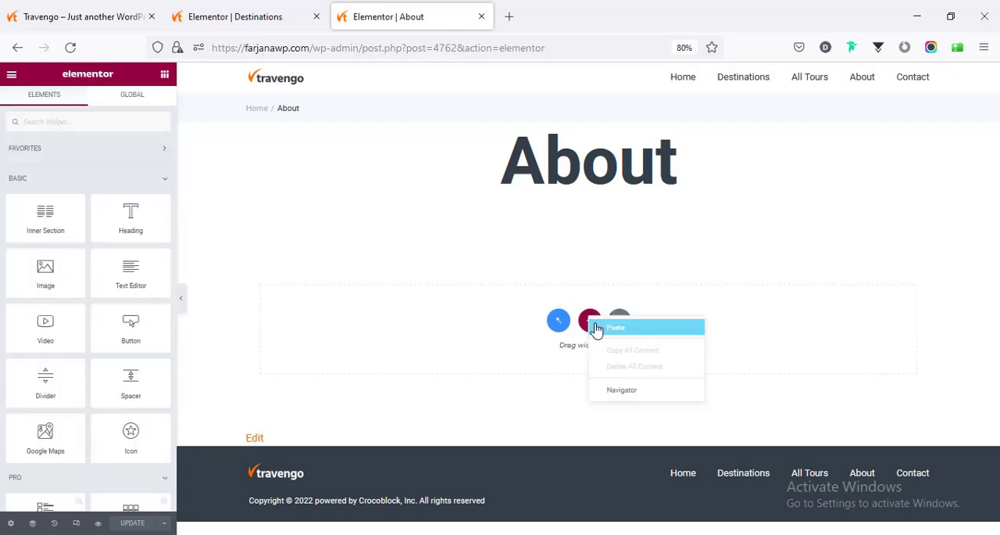
{"action": "left_click", "coordinate": [615, 327]}
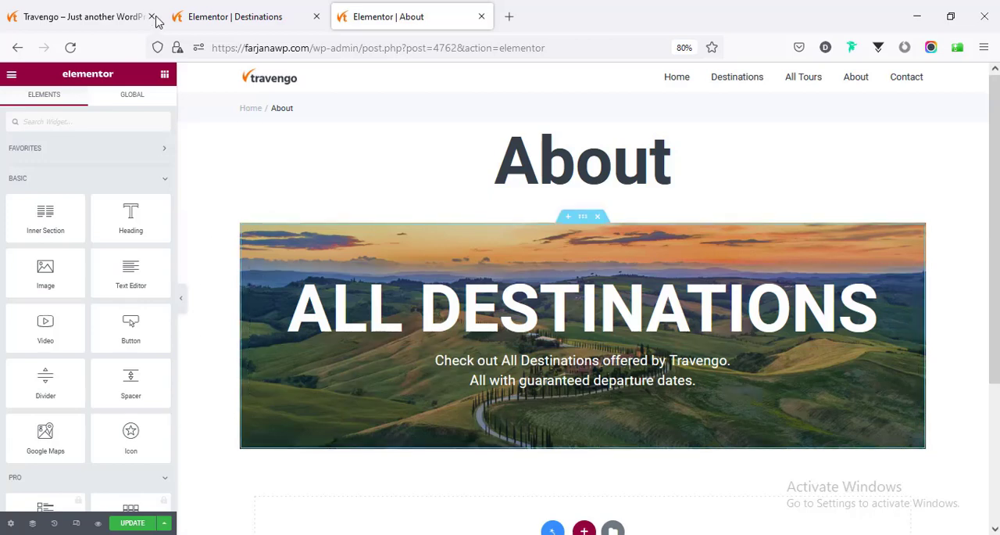
- Check the Destinations page's layout setting and set the About page's layout to Elementor Full Width
{"action": "left_click", "coordinate": [221, 11]}
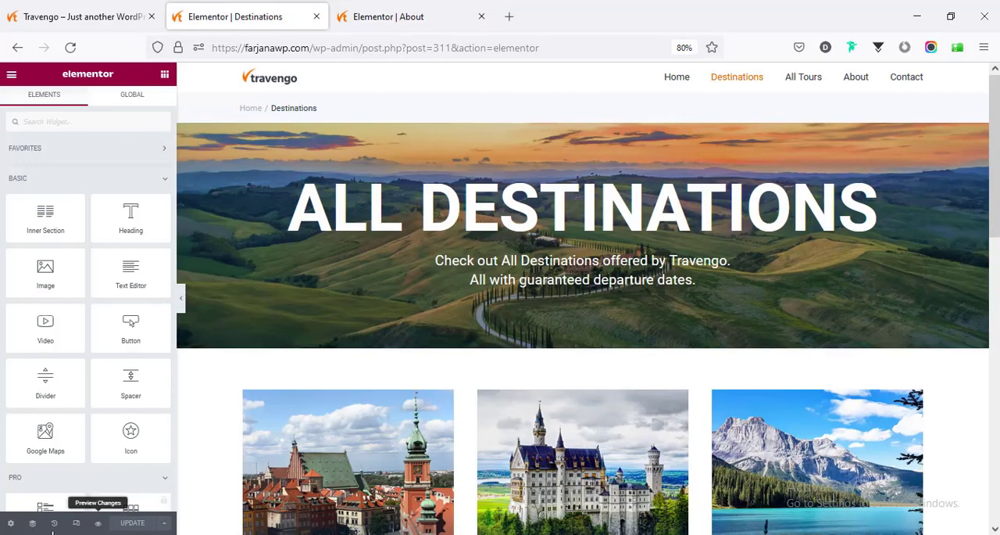
{"action": "left_click", "coordinate": [11, 523]}
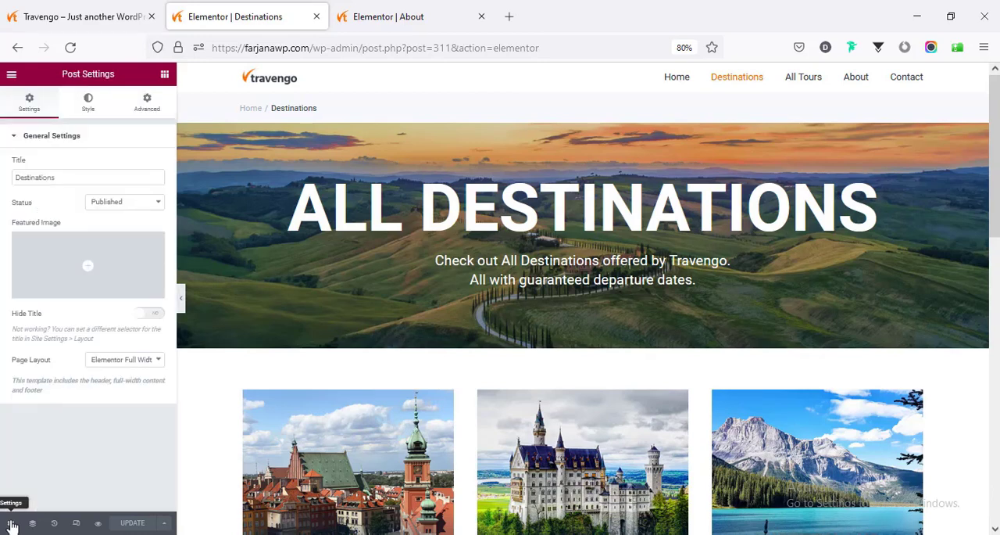
{"action": "left_click", "coordinate": [121, 361]}
{"action": "left_click", "coordinate": [121, 361]}
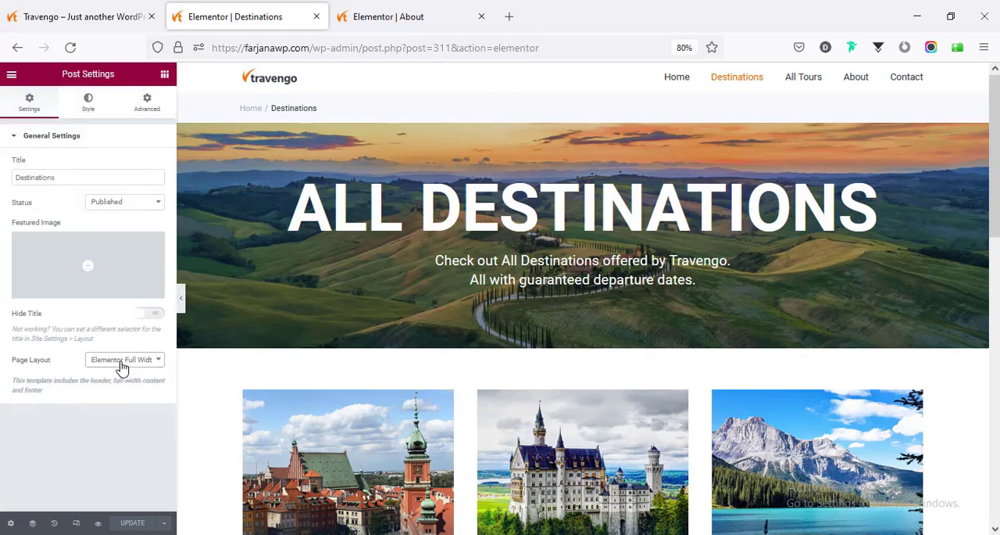
{"action": "left_click", "coordinate": [429, 6]}
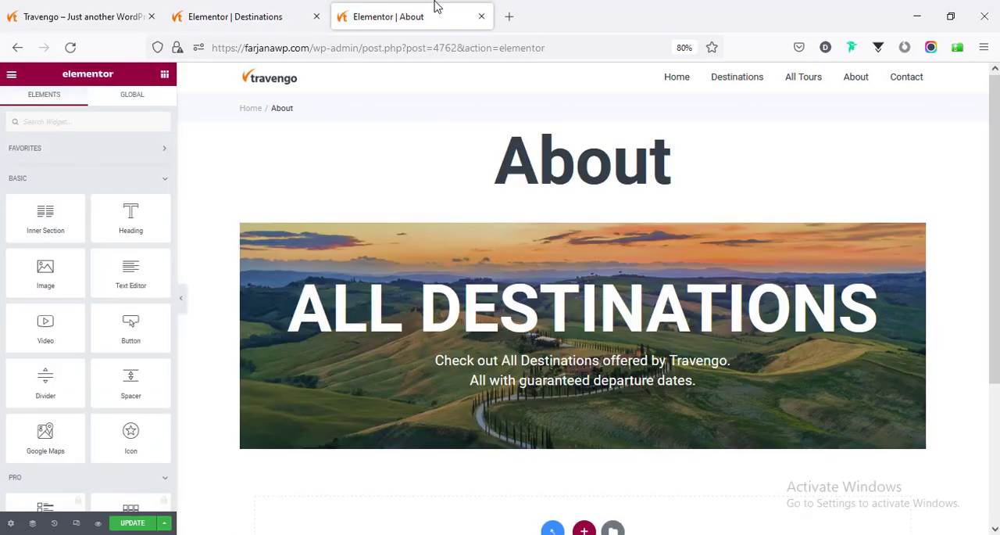
{"action": "left_click", "coordinate": [11, 524]}
{"action": "left_click", "coordinate": [115, 362]}
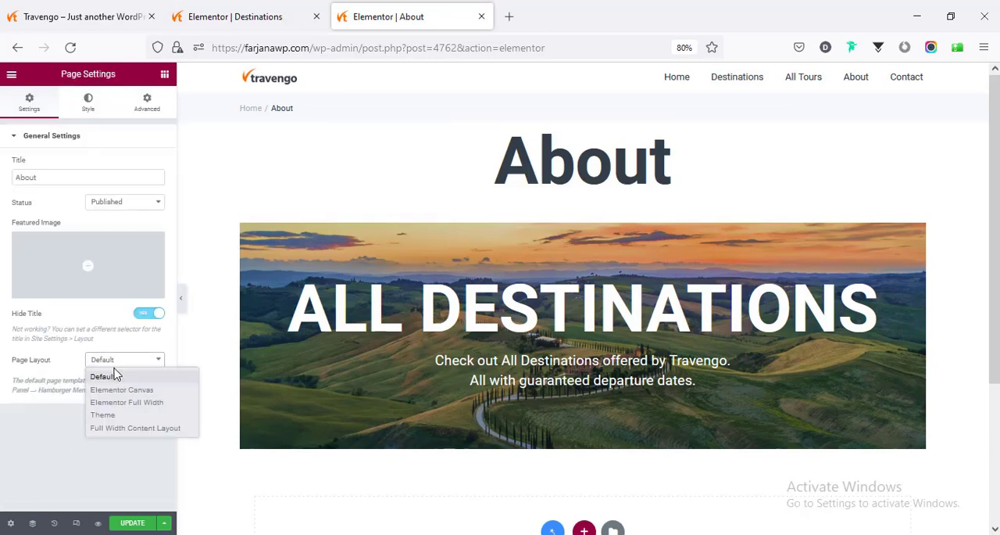
{"action": "left_click", "coordinate": [125, 402]}
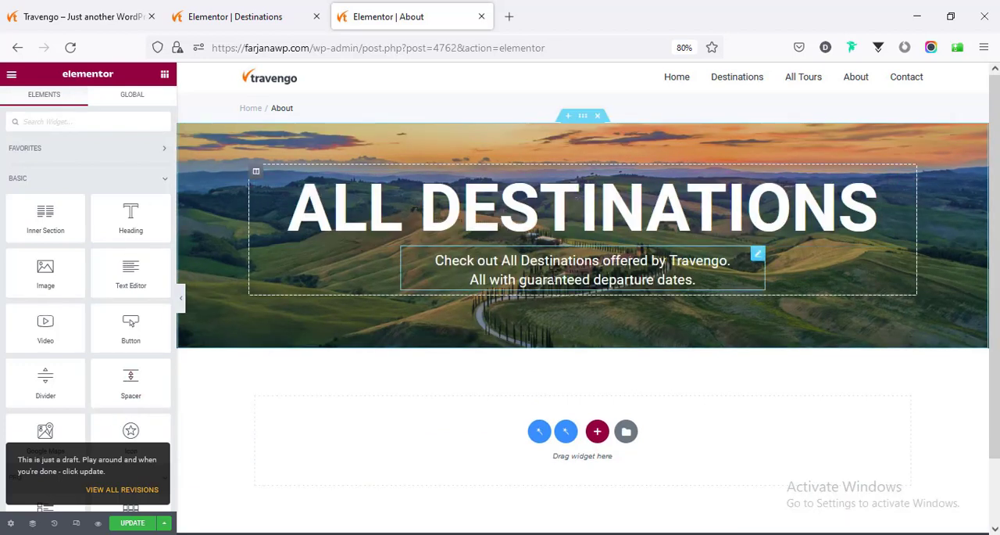
- Change the hero heading on the About page to "About Us"
{"action": "left_click", "coordinate": [522, 214]}
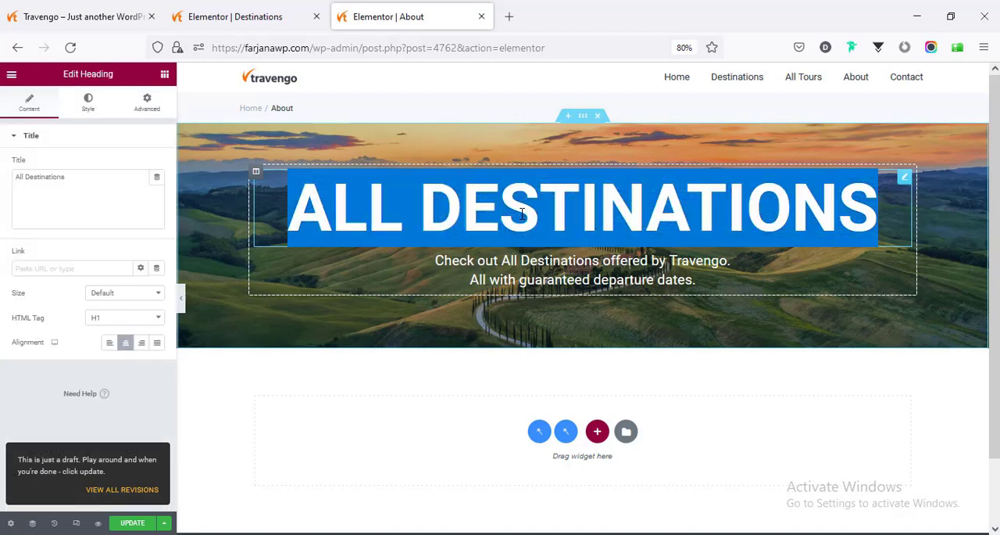
{"action": "left_click_drag", "start_coordinate": [879, 210], "coordinate": [232, 219]}
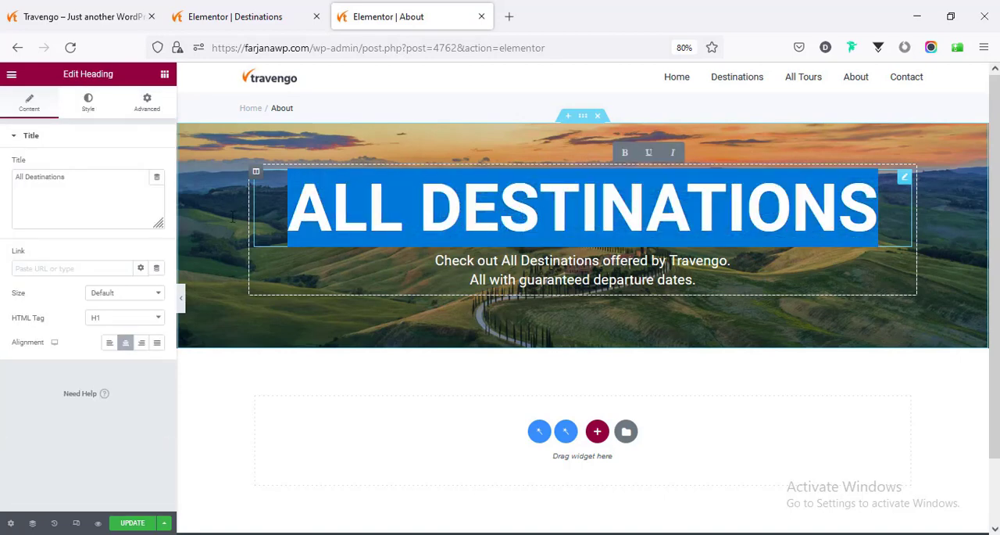
{"action": "double_click", "coordinate": [79, 190]}
{"action": "type", "text": "About"}
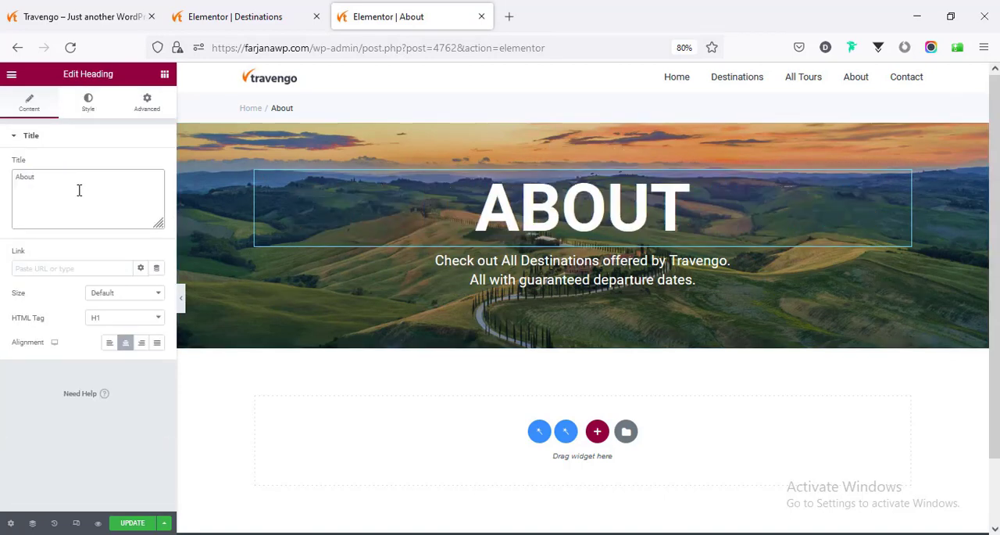
{"action": "type", "text": " Us"}
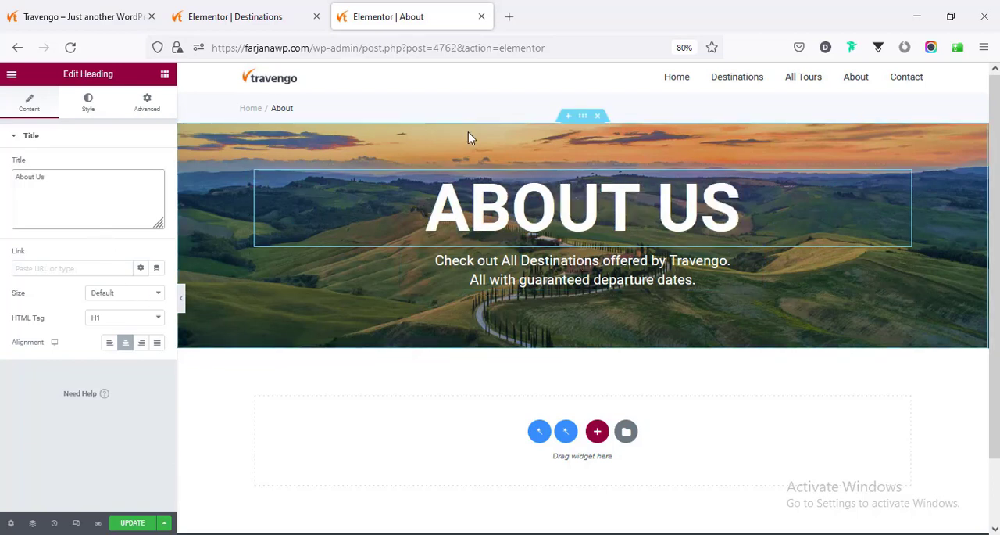
- Replace the About Us hero section's background image with the northern lights photo from the media library
{"action": "left_click", "coordinate": [582, 119]}
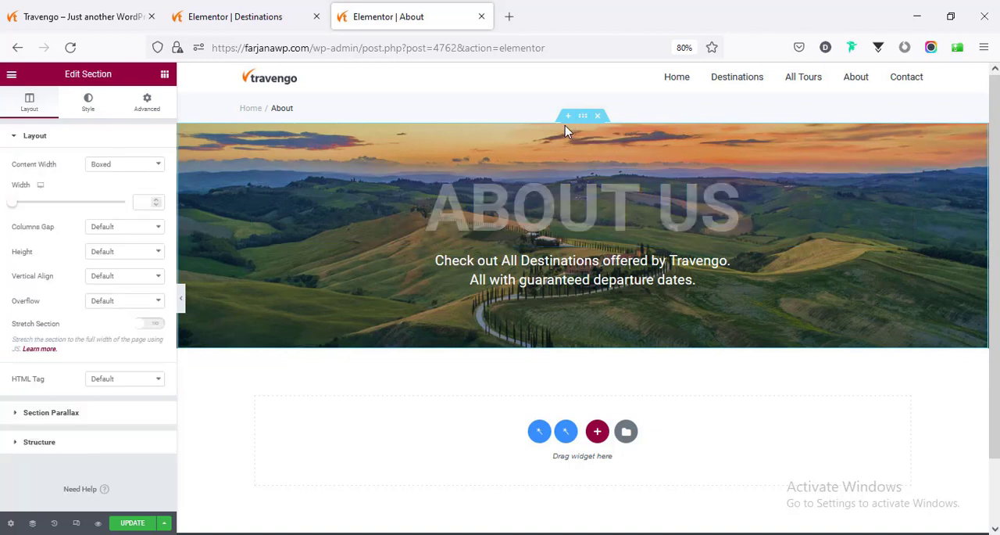
{"action": "left_click", "coordinate": [90, 101]}
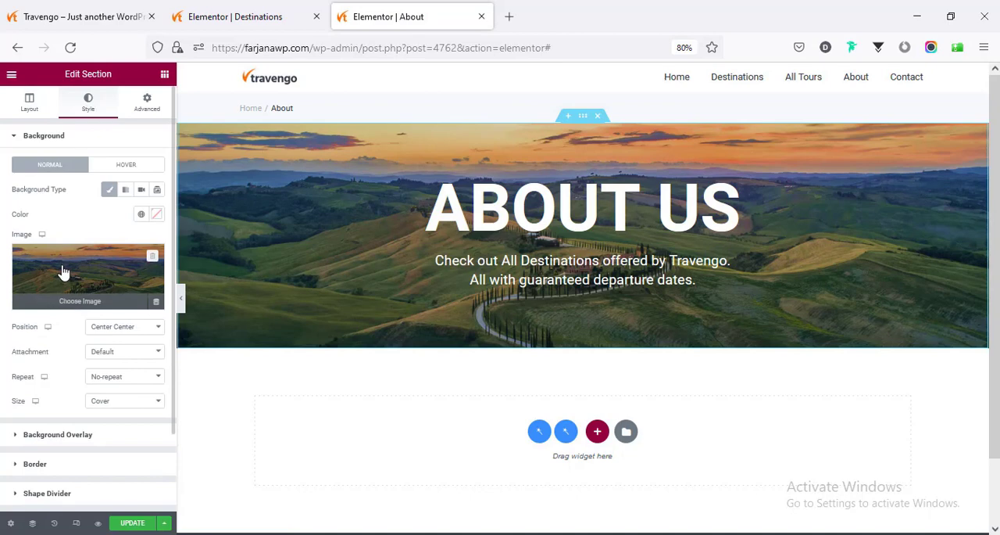
{"action": "left_click", "coordinate": [64, 271]}
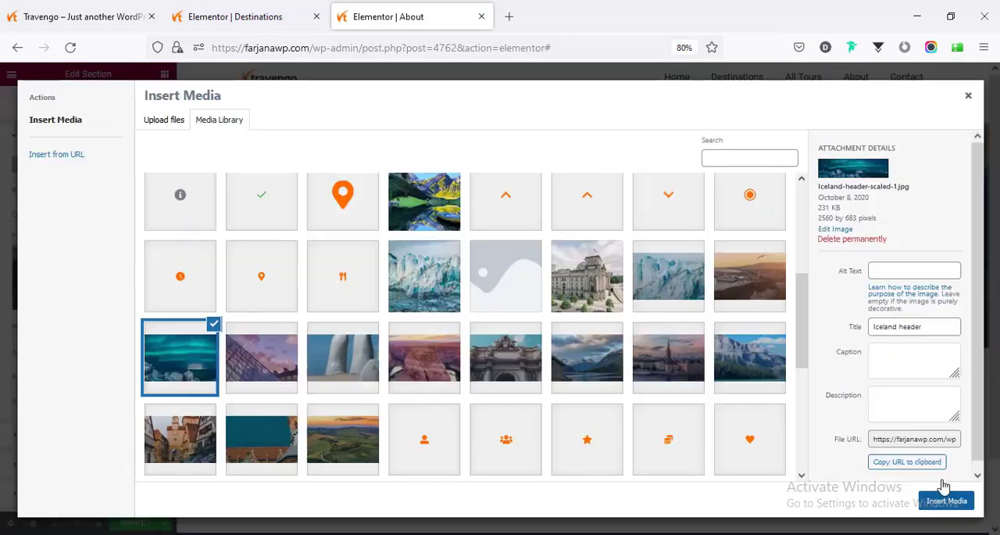
{"action": "left_click", "coordinate": [947, 500]}
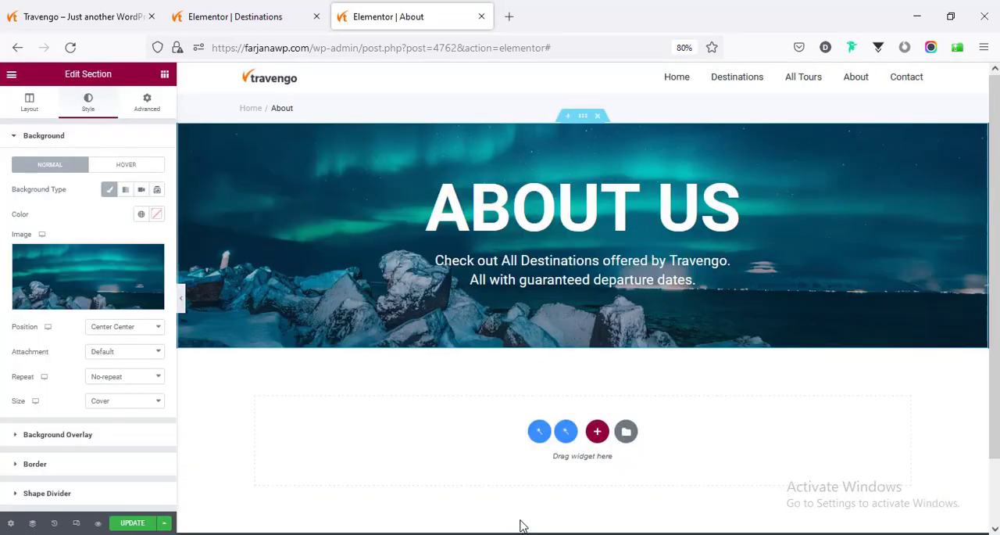
- Search the library blocks for "about" and insert the white, centred About Company block with the video below the hero
{"action": "scroll", "coordinate": [483, 467], "scroll_direction": "down", "scroll_amount": 2}
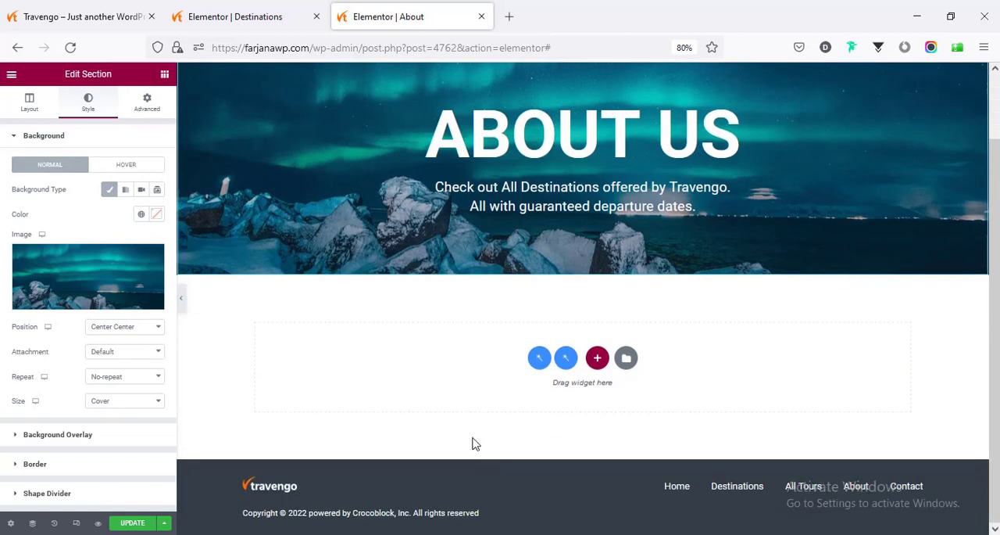
{"action": "left_click", "coordinate": [626, 358]}
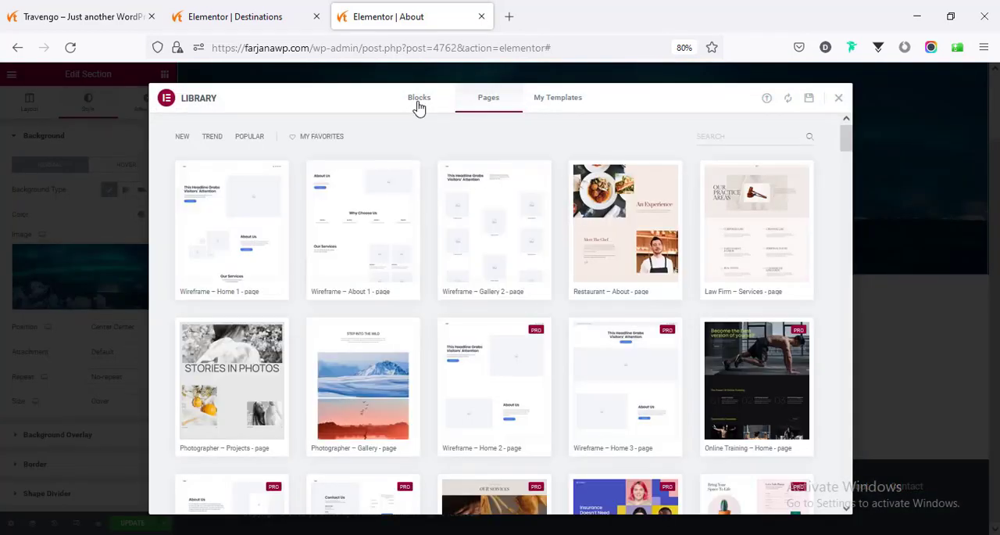
{"action": "left_click", "coordinate": [419, 106]}
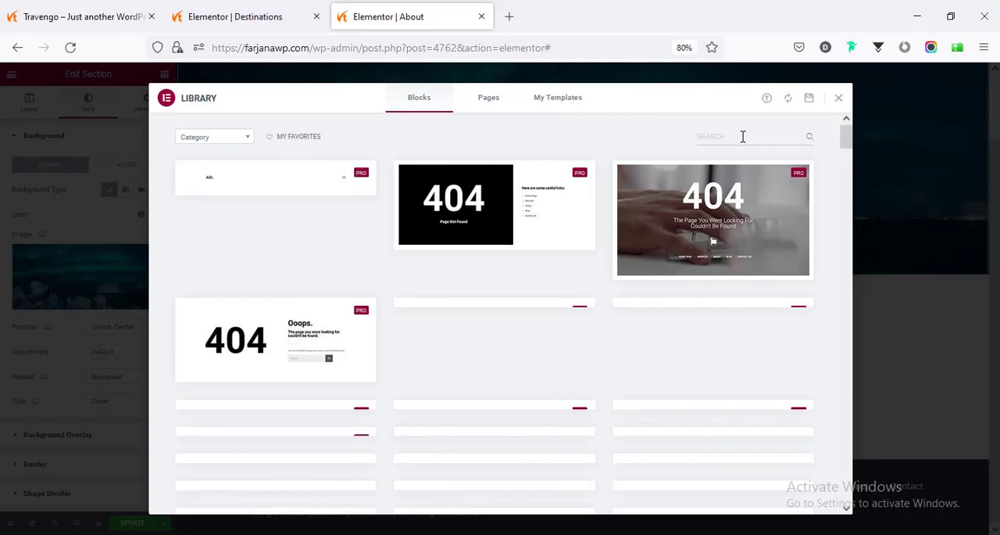
{"action": "left_click", "coordinate": [742, 136]}
{"action": "type", "text": "about"}
{"action": "scroll", "coordinate": [525, 290], "scroll_direction": "down", "scroll_amount": 3}
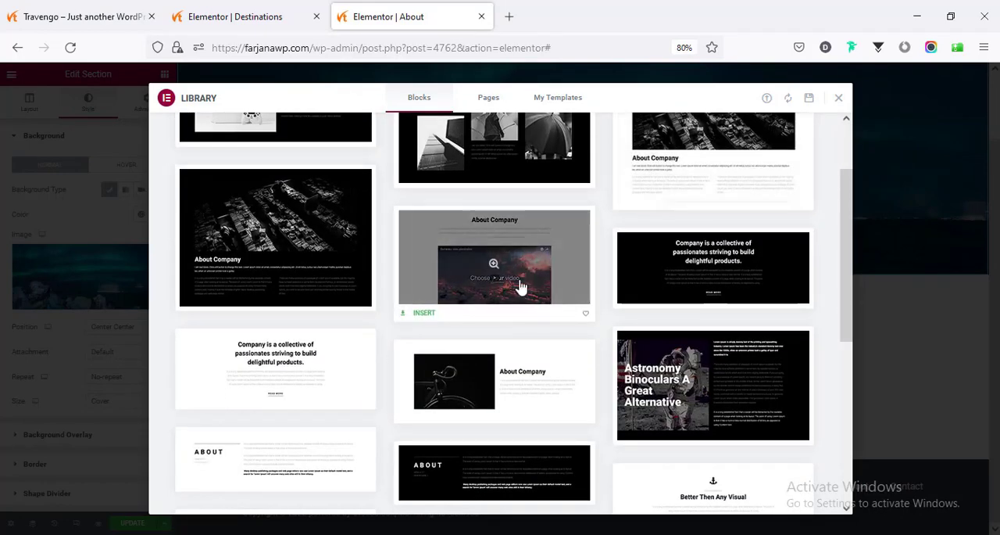
{"action": "left_click", "coordinate": [423, 315]}
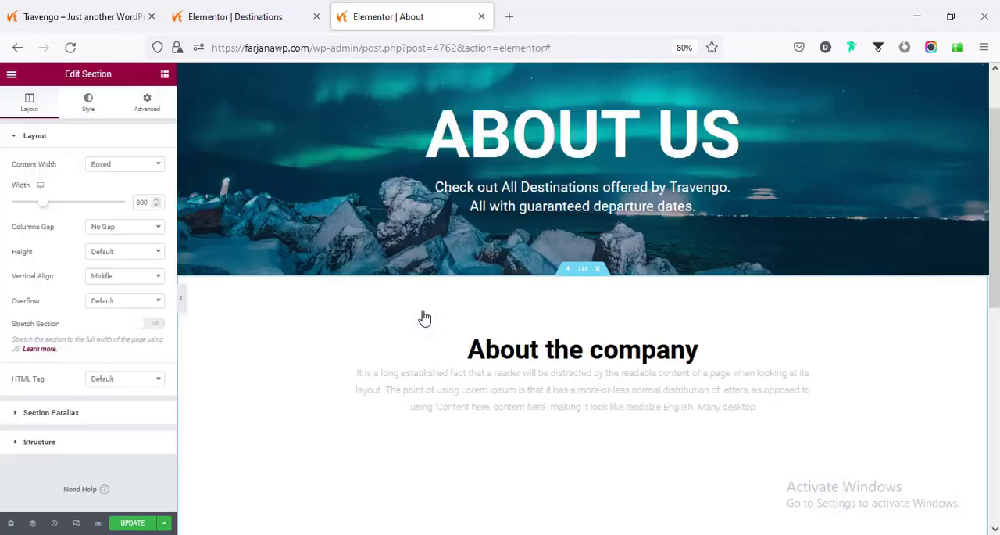
- Fill the placeholder image in the About the company section with the yellow palace photo from the media library
{"action": "scroll", "coordinate": [466, 322], "scroll_direction": "down", "scroll_amount": 3}
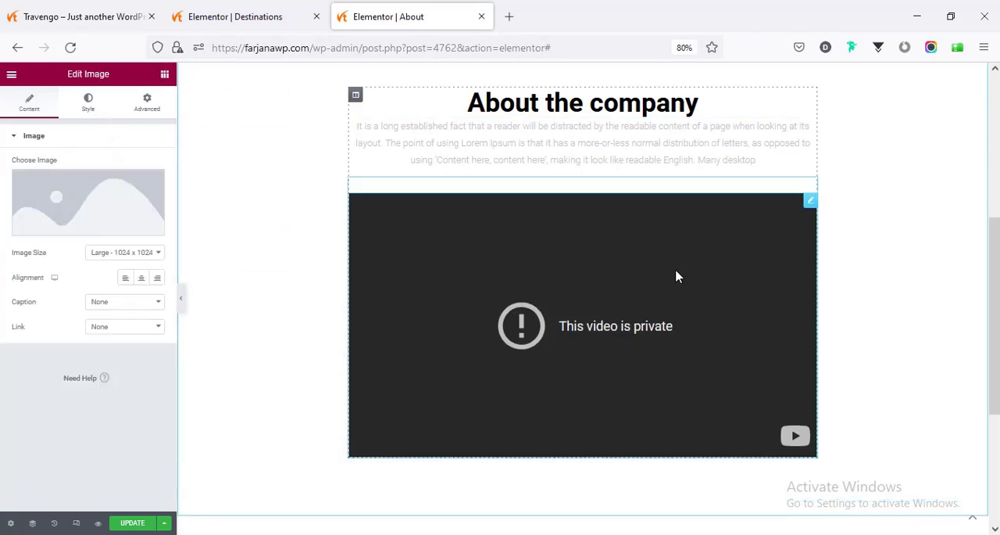
{"action": "left_click", "coordinate": [52, 208]}
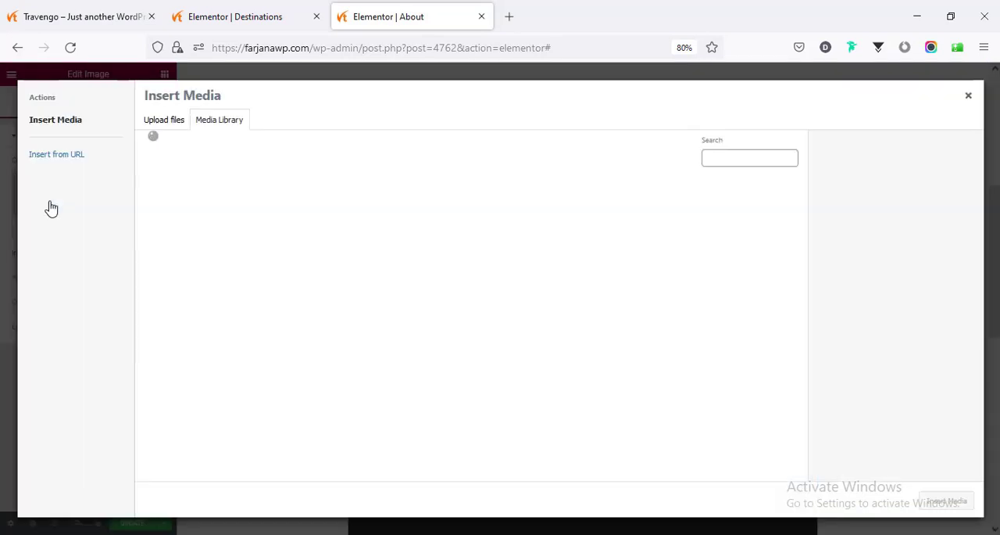
{"action": "left_click", "coordinate": [575, 320]}
{"action": "left_click", "coordinate": [948, 501]}
{"action": "scroll", "coordinate": [594, 326], "scroll_direction": "down", "scroll_amount": 4}
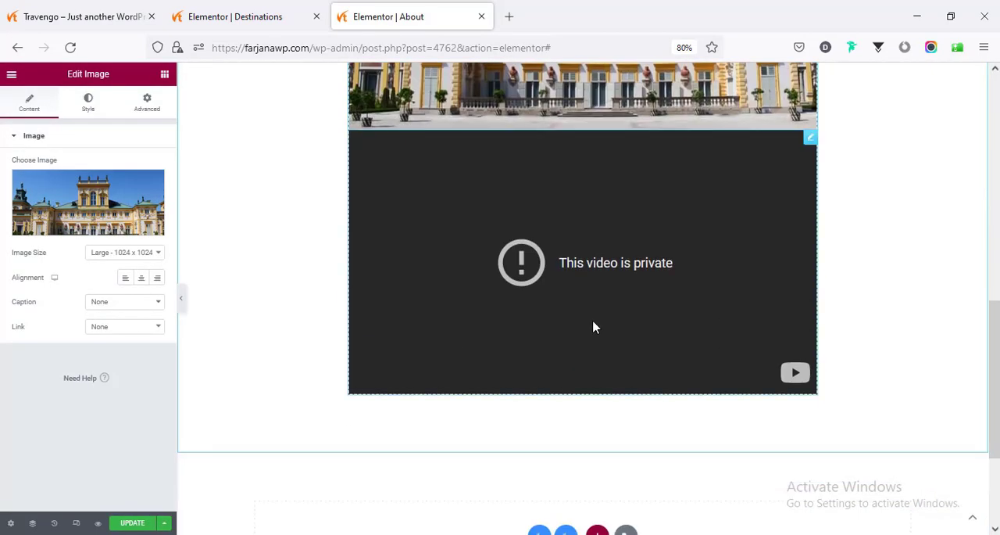
- Delete the private video widget below the palace image
{"action": "right_click", "coordinate": [545, 197]}
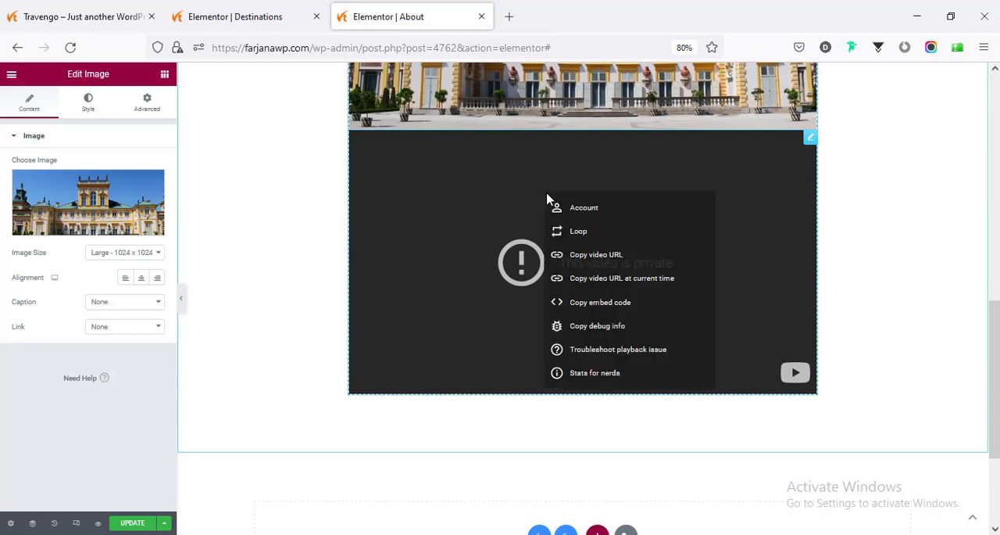
{"action": "left_click", "coordinate": [810, 140]}
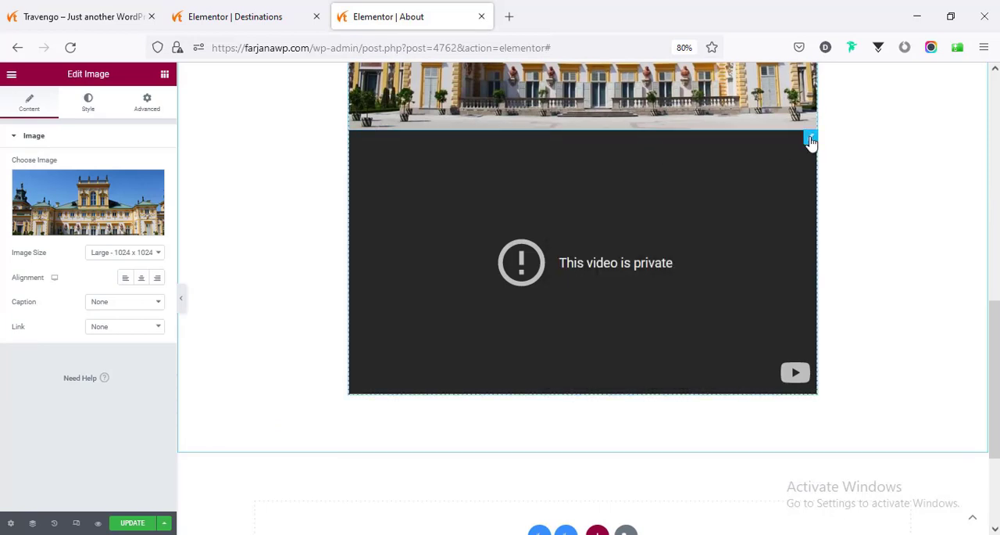
{"action": "right_click", "coordinate": [810, 139]}
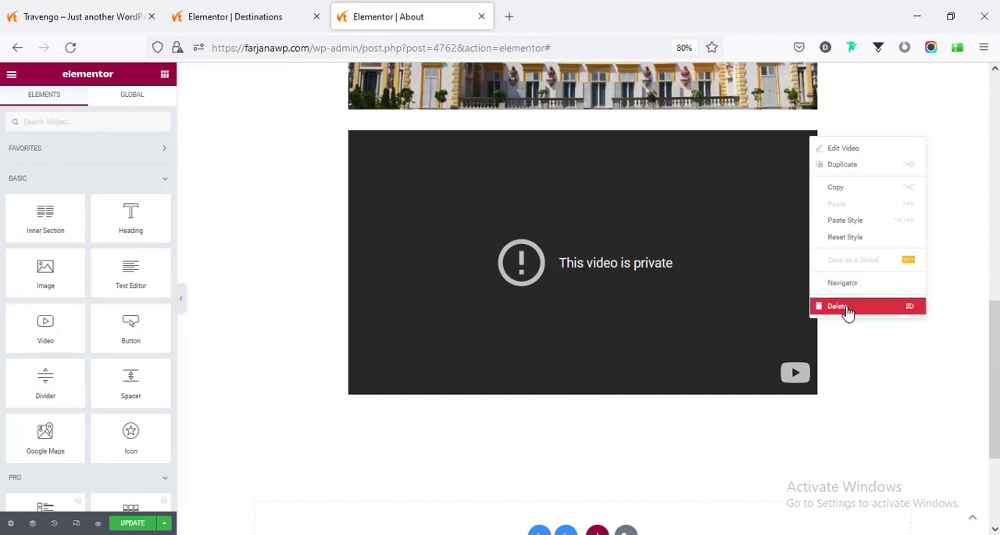
{"action": "left_click", "coordinate": [849, 305]}
- Search the library blocks for "about" and insert the white ABOUT block with the overlined heading and text column below the palace section
{"action": "scroll", "coordinate": [826, 286], "scroll_direction": "down", "scroll_amount": 5}
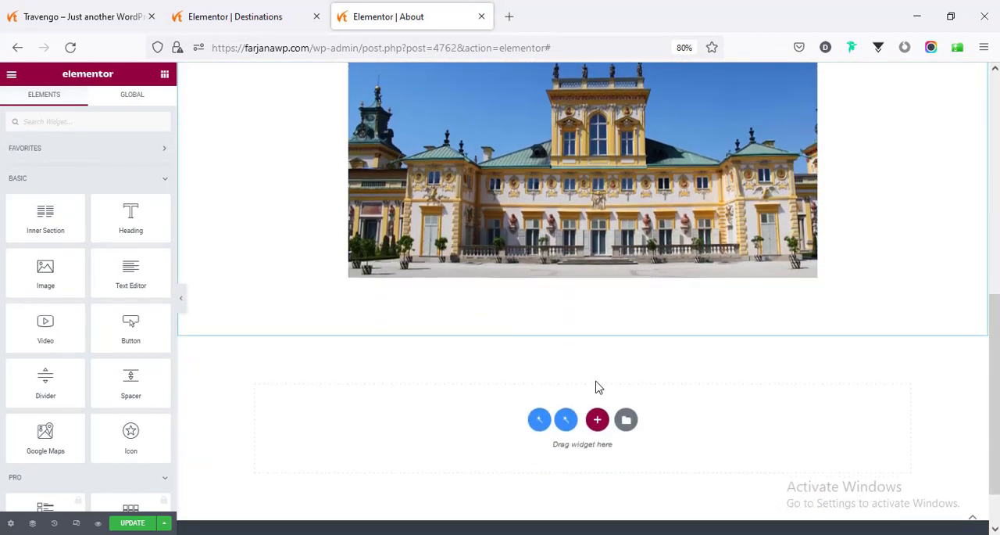
{"action": "left_click", "coordinate": [627, 423]}
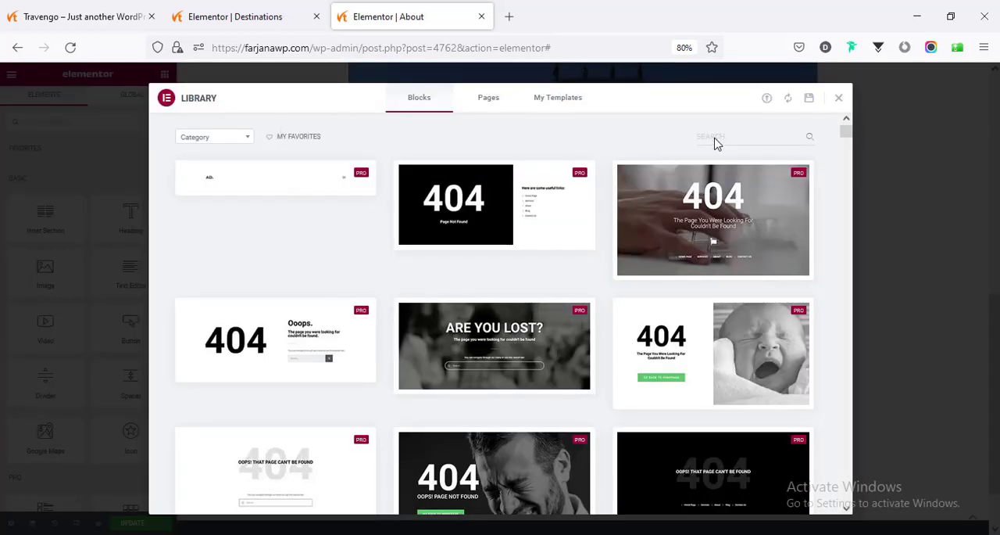
{"action": "type", "text": "about"}
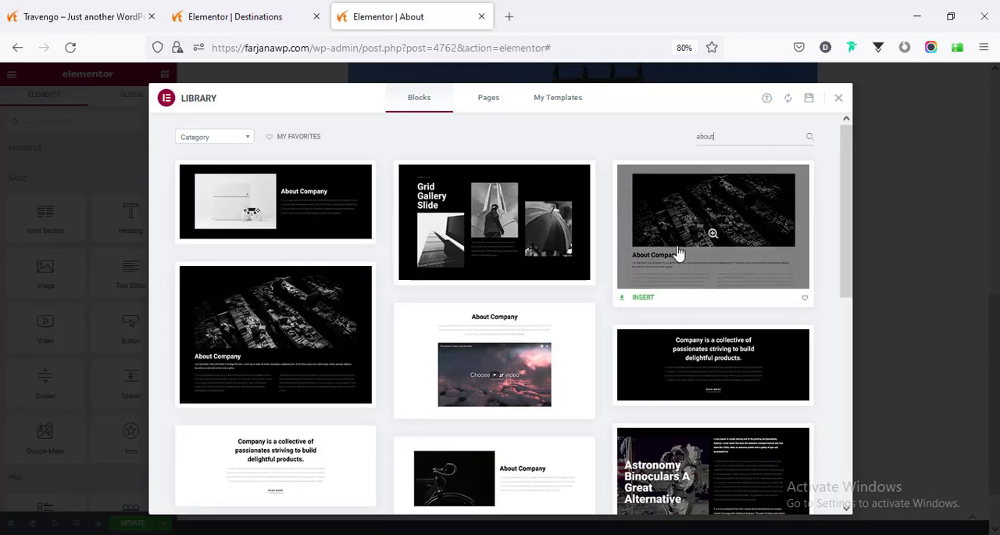
{"action": "scroll", "coordinate": [678, 253], "scroll_direction": "down", "scroll_amount": 5}
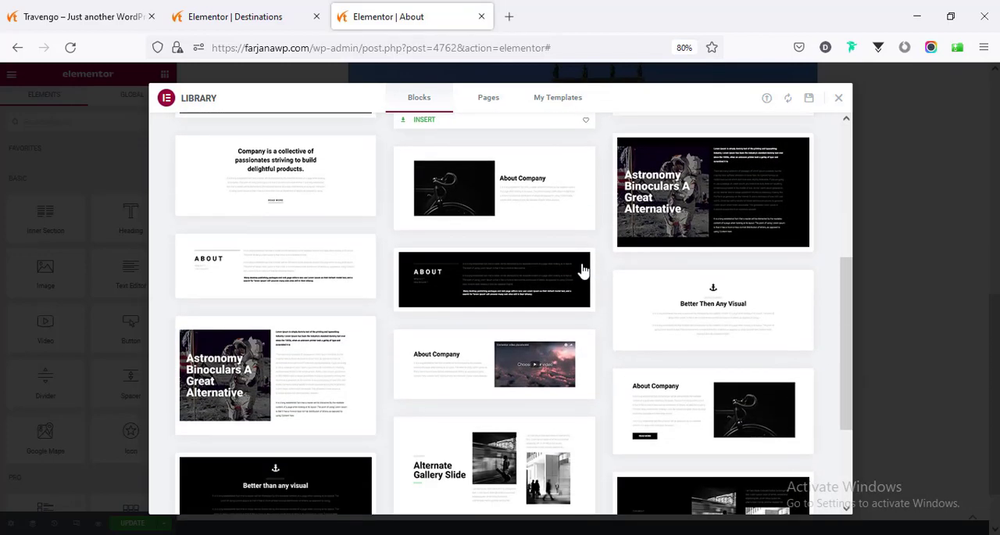
{"action": "scroll", "coordinate": [471, 341], "scroll_direction": "up", "scroll_amount": 2}
{"action": "scroll", "coordinate": [471, 341], "scroll_direction": "down", "scroll_amount": 1}
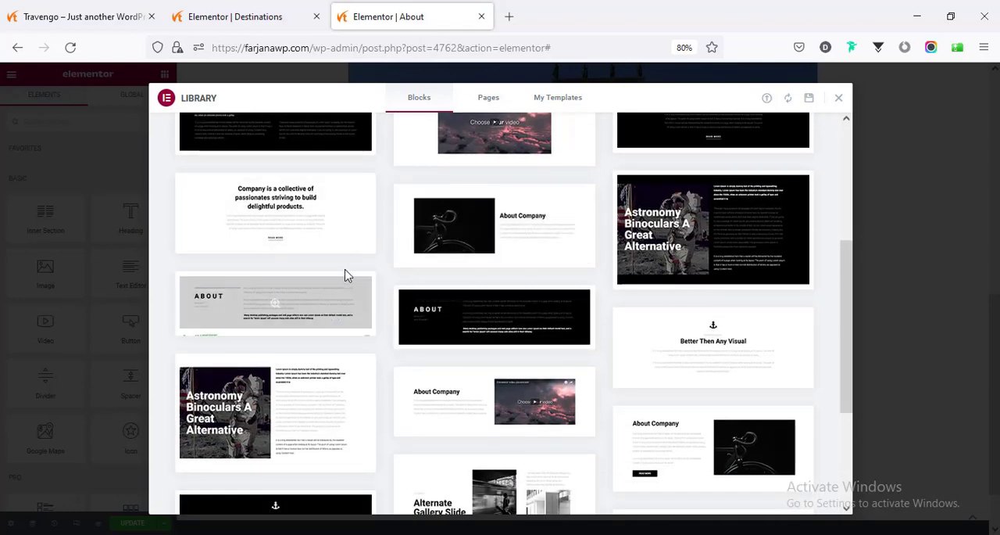
{"action": "mouse_move", "coordinate": [290, 286]}
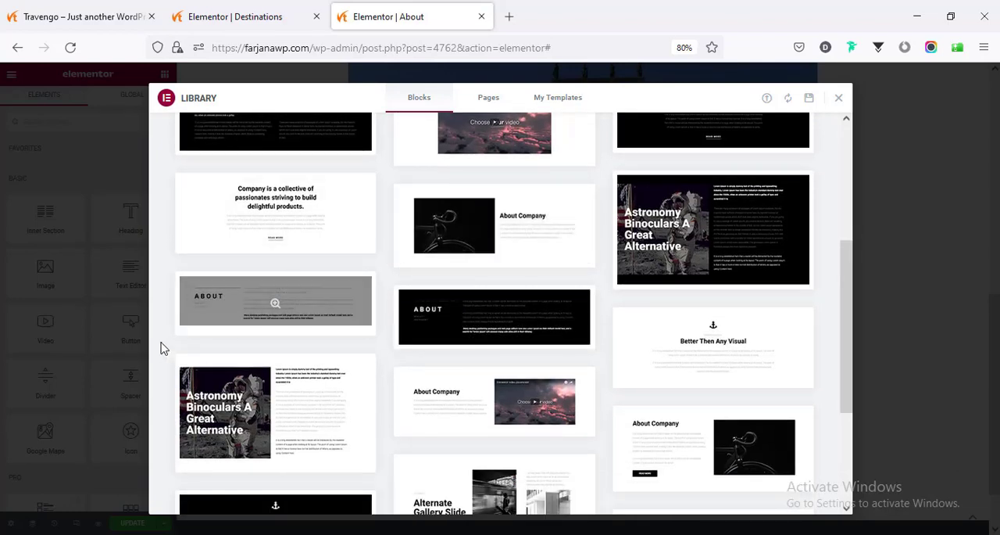
{"action": "left_click", "coordinate": [204, 328]}
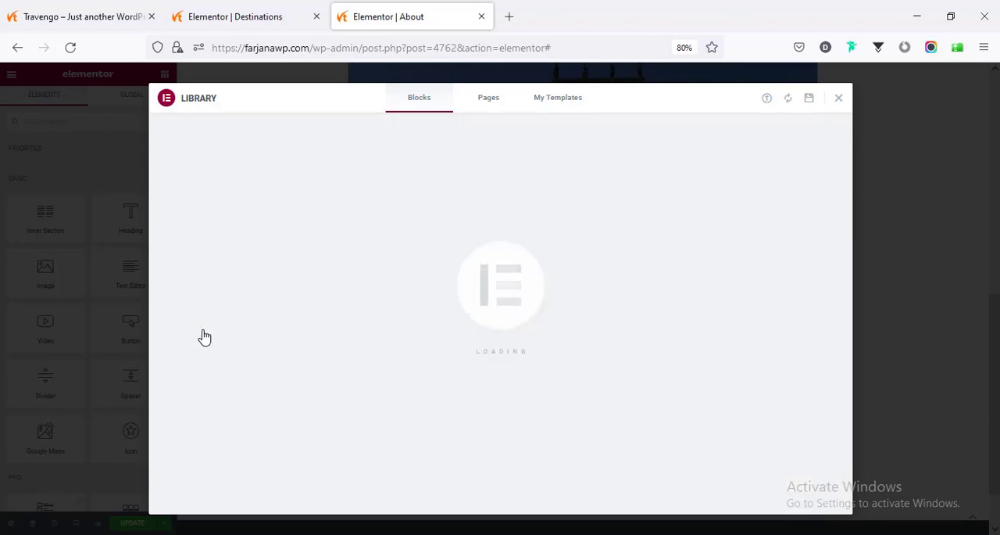
{"action": "scroll", "coordinate": [683, 468], "scroll_direction": "up", "scroll_amount": 3}
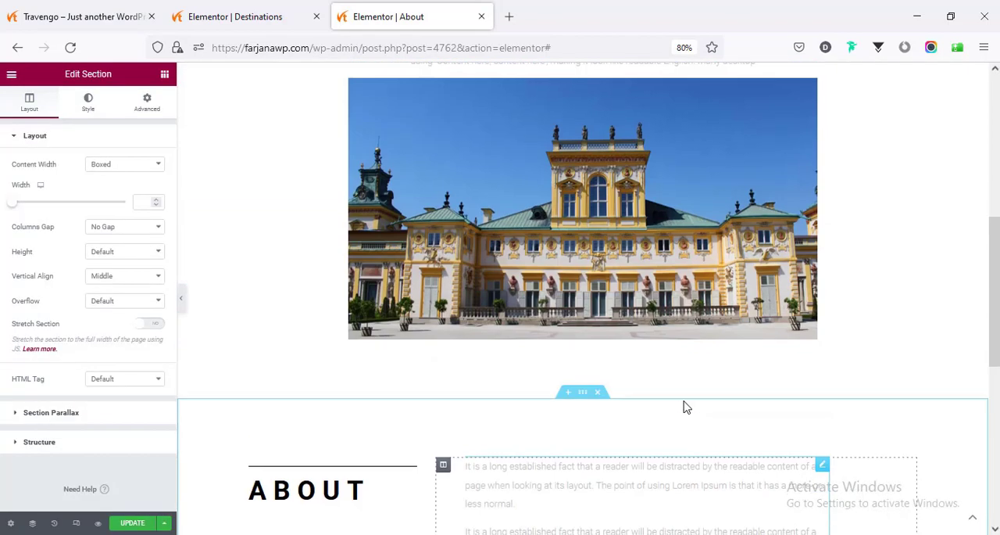
- Open the site's homepage in the Elementor editor and close the Destinations editor tab
{"action": "scroll", "coordinate": [566, 362], "scroll_direction": "up", "scroll_amount": 3}
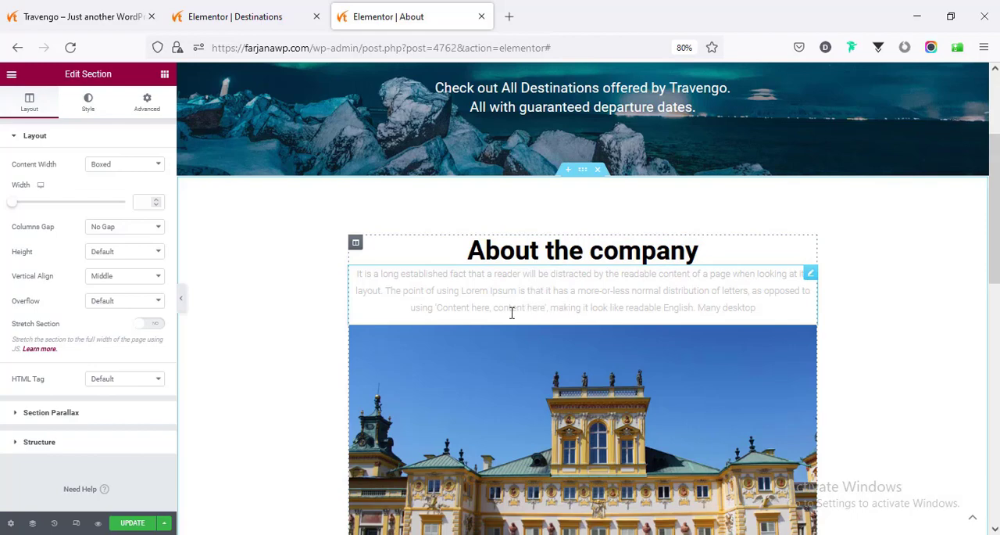
{"action": "left_click", "coordinate": [230, 11]}
{"action": "scroll", "coordinate": [414, 325], "scroll_direction": "down", "scroll_amount": 5}
{"action": "scroll", "coordinate": [415, 321], "scroll_direction": "up", "scroll_amount": 5}
{"action": "left_click", "coordinate": [117, 16]}
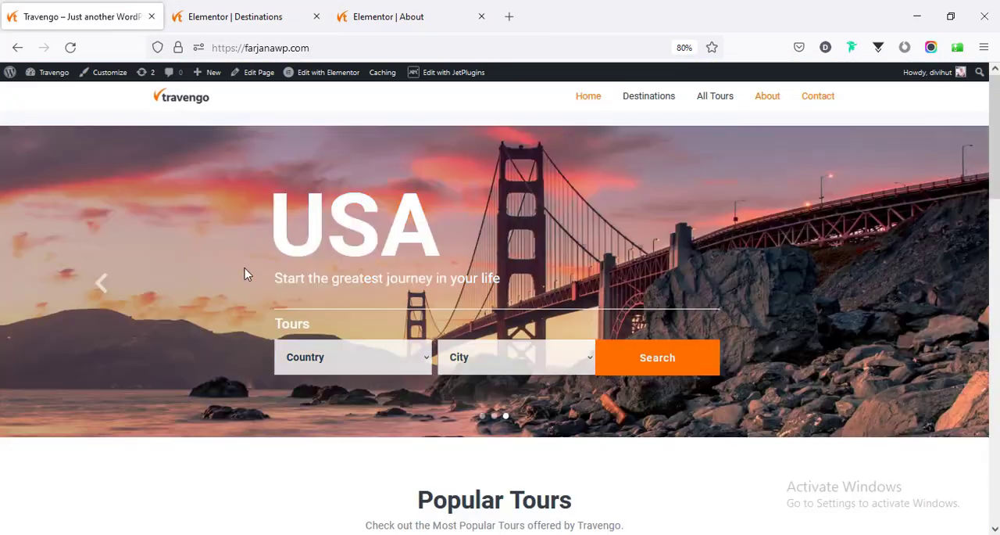
{"action": "scroll", "coordinate": [295, 353], "scroll_direction": "down", "scroll_amount": 10}
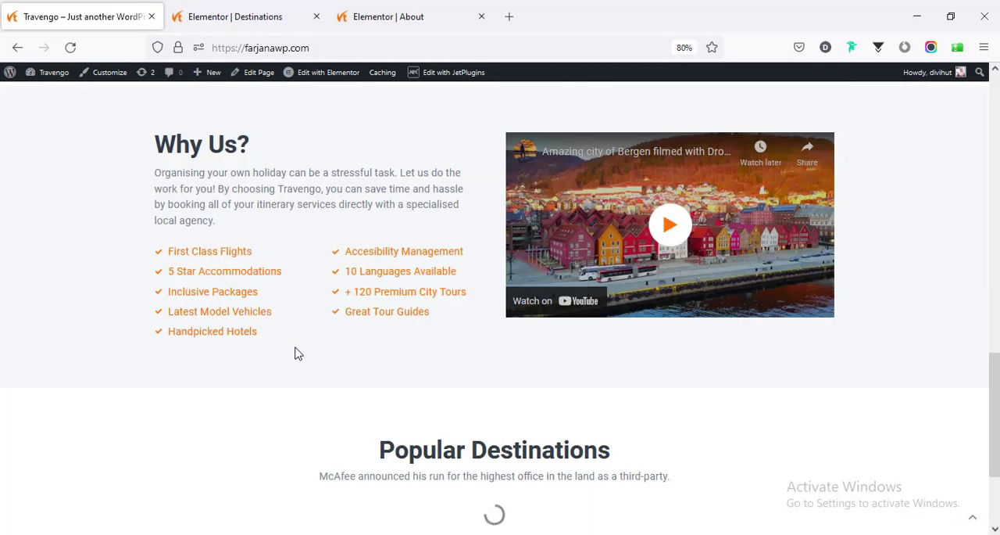
{"action": "scroll", "coordinate": [295, 353], "scroll_direction": "up", "scroll_amount": 3}
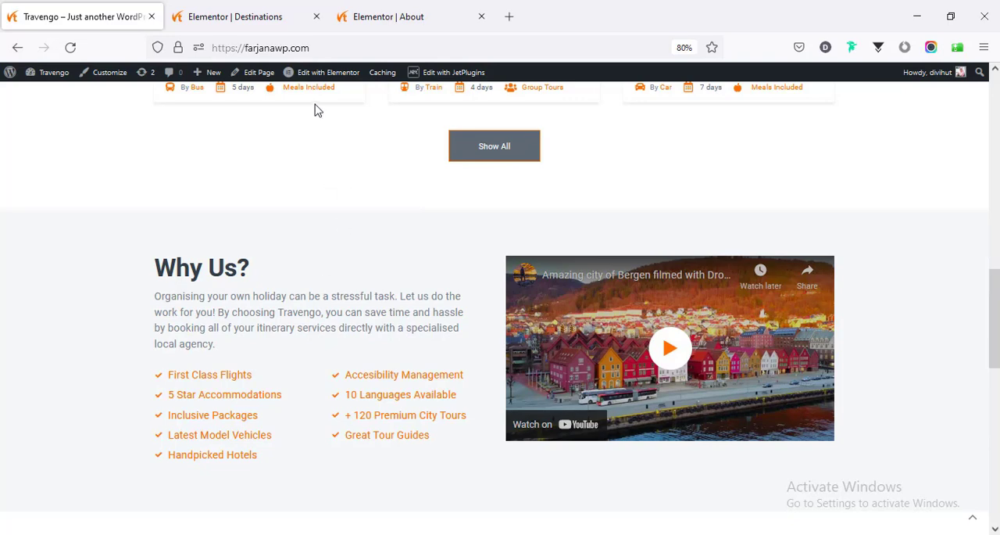
{"action": "mouse_move", "coordinate": [320, 81]}
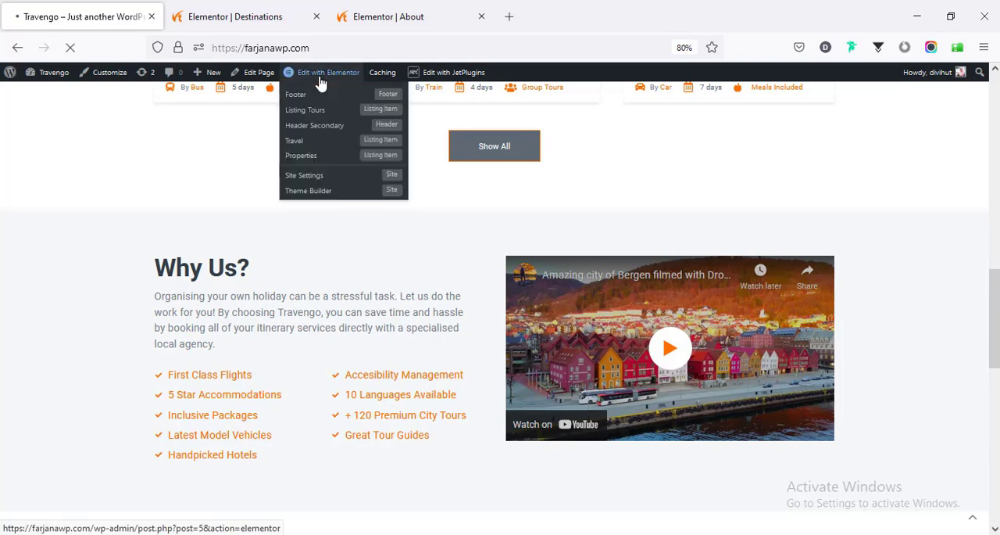
{"action": "left_click", "coordinate": [291, 20]}
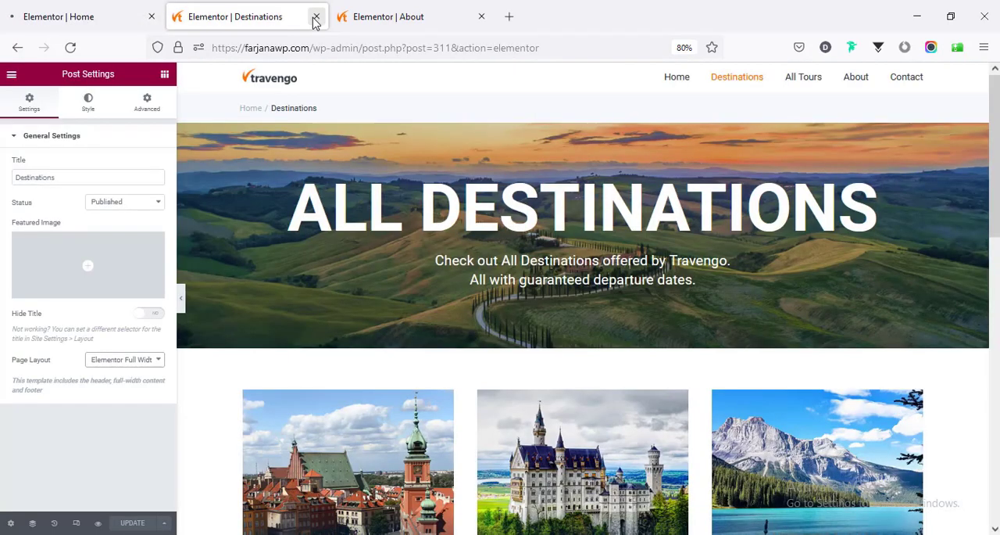
{"action": "left_click", "coordinate": [315, 17]}
{"action": "left_click", "coordinate": [98, 17]}
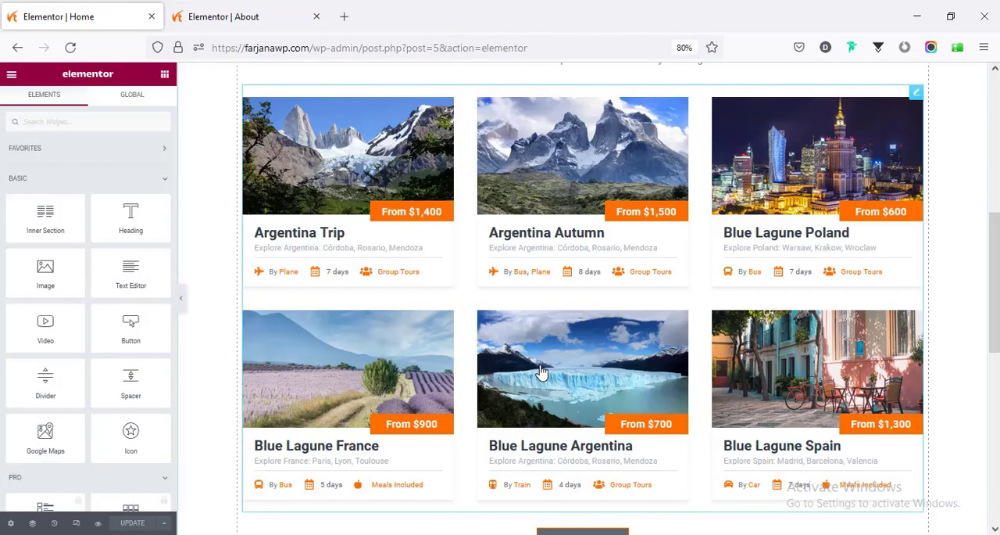
- Copy the homepage's "Why Us?" heading and paste its style onto the "About the company" heading on the About page
{"action": "scroll", "coordinate": [542, 370], "scroll_direction": "down", "scroll_amount": 8}
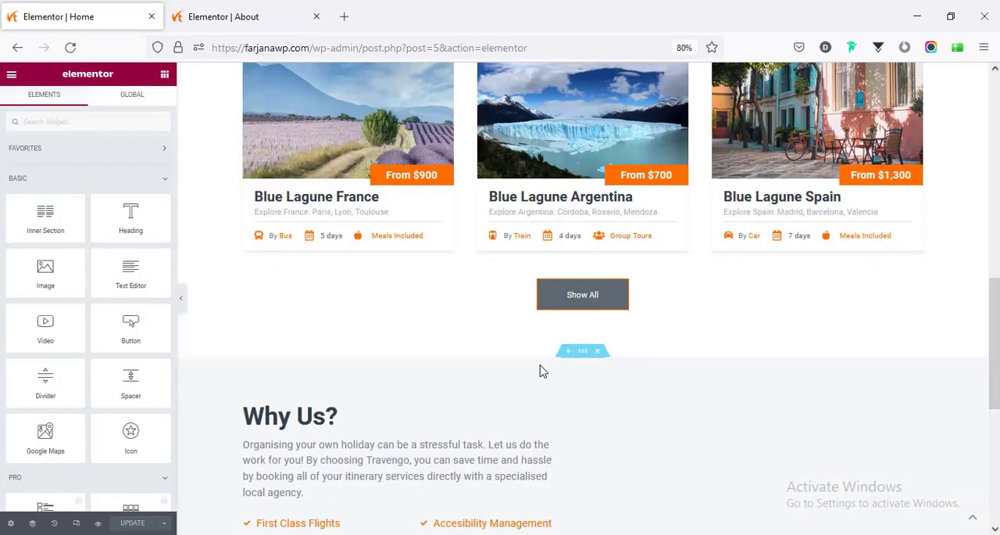
{"action": "scroll", "coordinate": [467, 350], "scroll_direction": "up", "scroll_amount": 1}
{"action": "scroll", "coordinate": [286, 313], "scroll_direction": "up", "scroll_amount": 10}
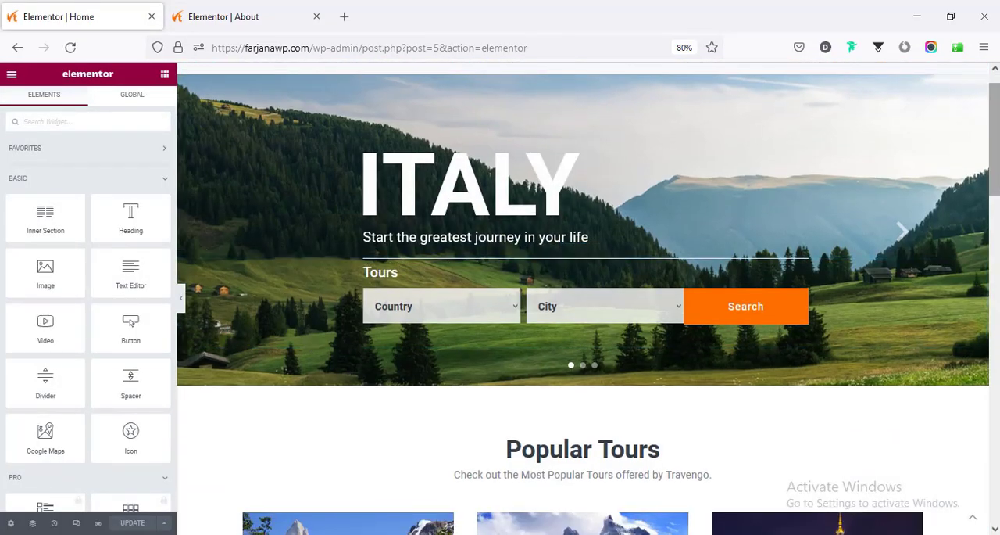
{"action": "scroll", "coordinate": [305, 344], "scroll_direction": "down", "scroll_amount": 10}
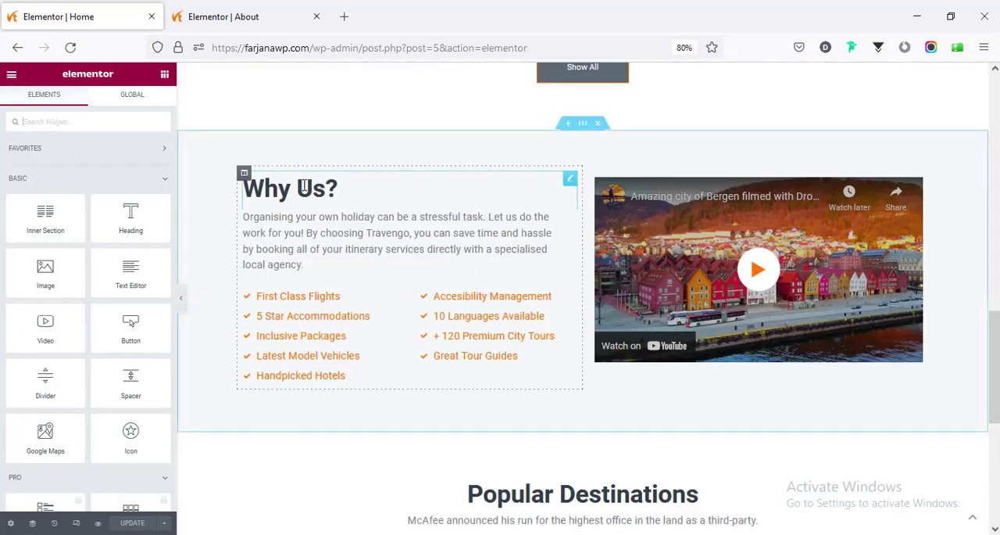
{"action": "right_click", "coordinate": [281, 194]}
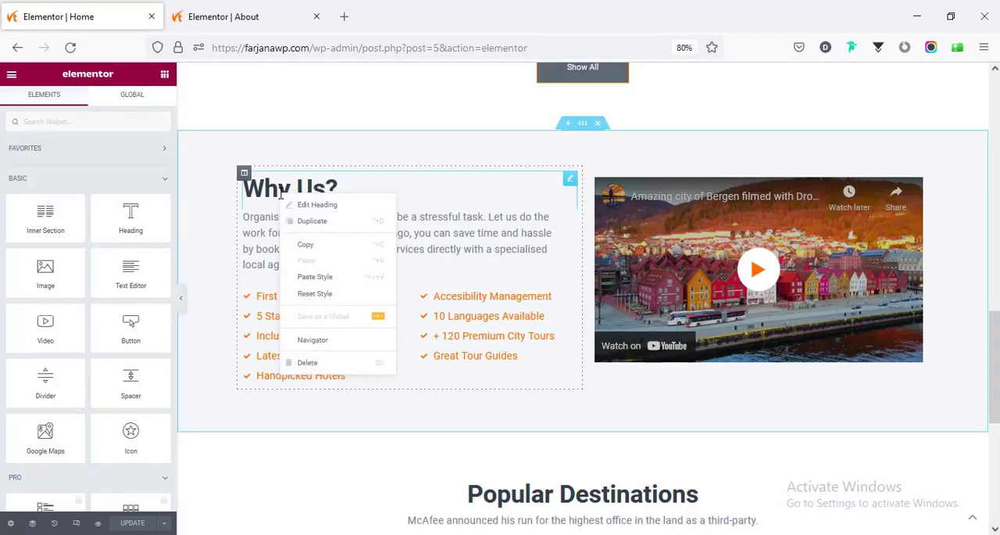
{"action": "left_click", "coordinate": [305, 247]}
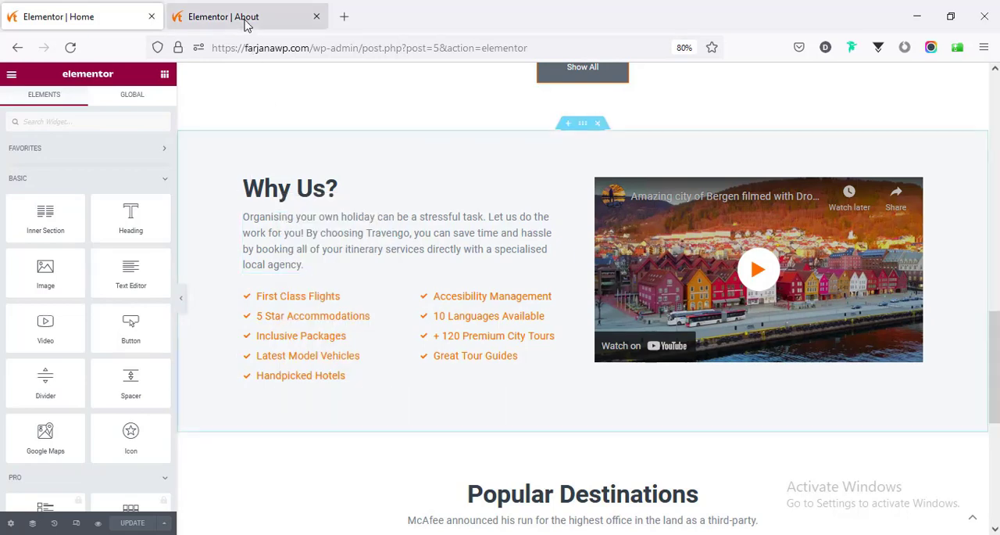
{"action": "left_click", "coordinate": [247, 22]}
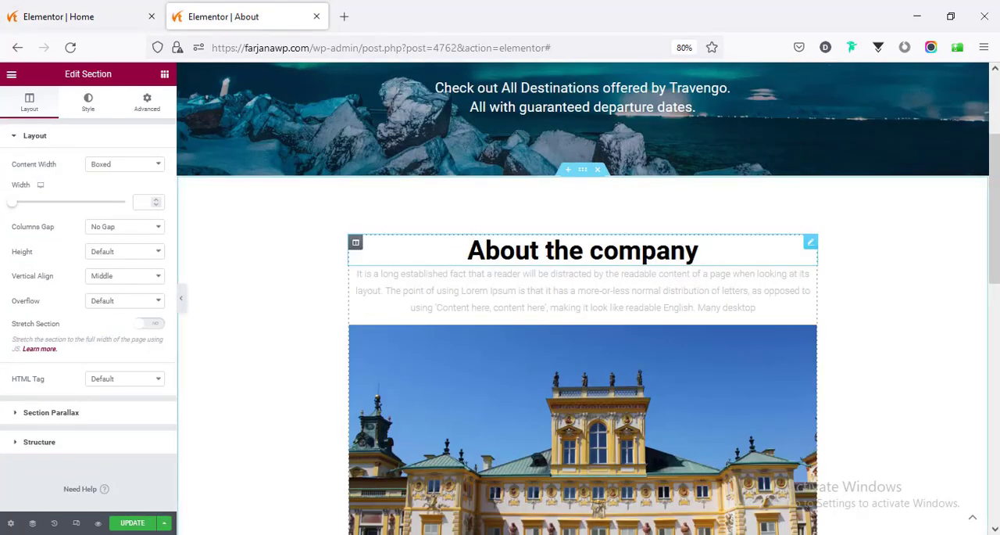
{"action": "right_click", "coordinate": [547, 252]}
{"action": "left_click", "coordinate": [578, 336]}
- Check the "Why Us?" heading's settings, then set the "About the company" heading to HTML tag H2 and centre it
{"action": "left_click", "coordinate": [70, 17]}
{"action": "left_click", "coordinate": [244, 199]}
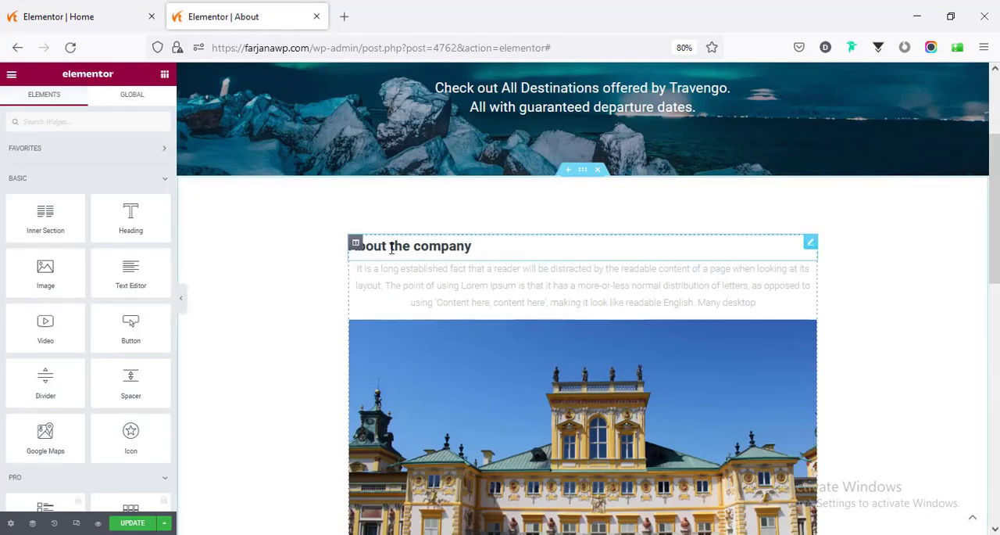
{"action": "left_click", "coordinate": [112, 320]}
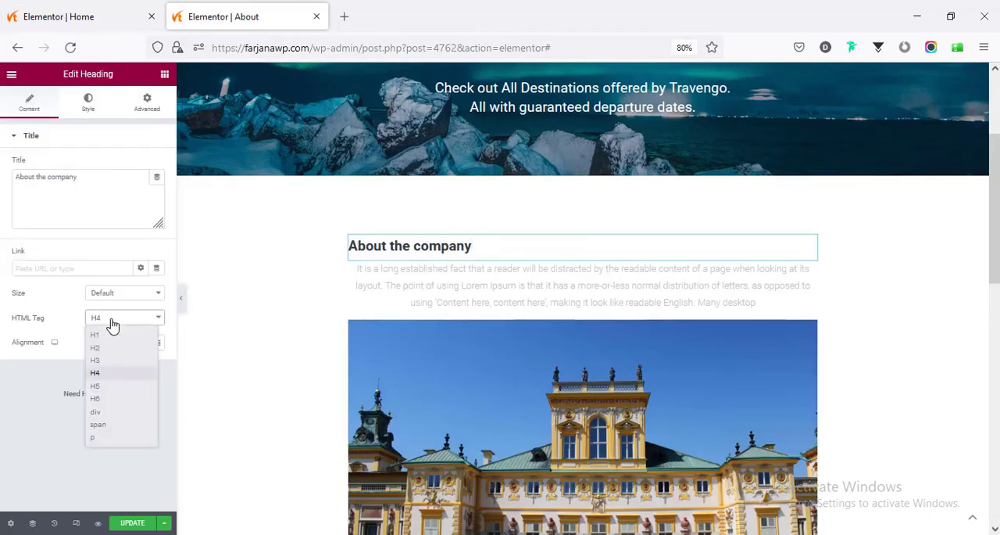
{"action": "left_click", "coordinate": [110, 349]}
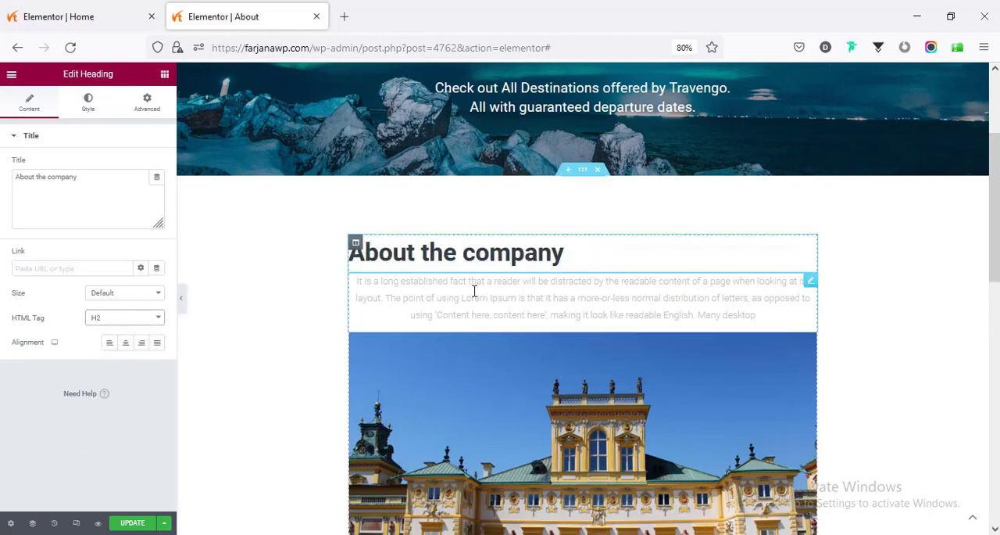
{"action": "left_click", "coordinate": [126, 344]}
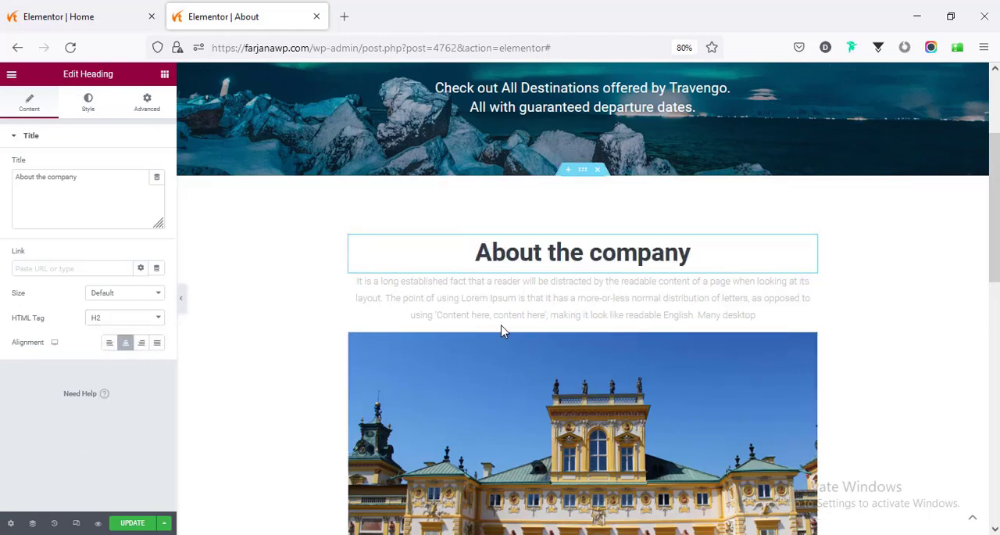
- Copy the homepage paragraph under "Why Us?" and paste its style onto the paragraph under "About the company"
{"action": "left_click", "coordinate": [99, 9]}
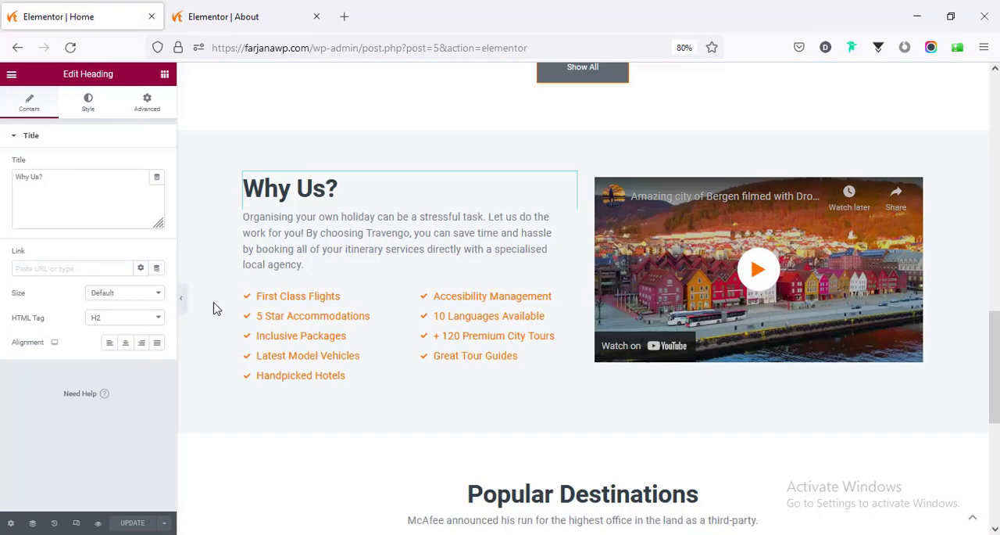
{"action": "right_click", "coordinate": [298, 233]}
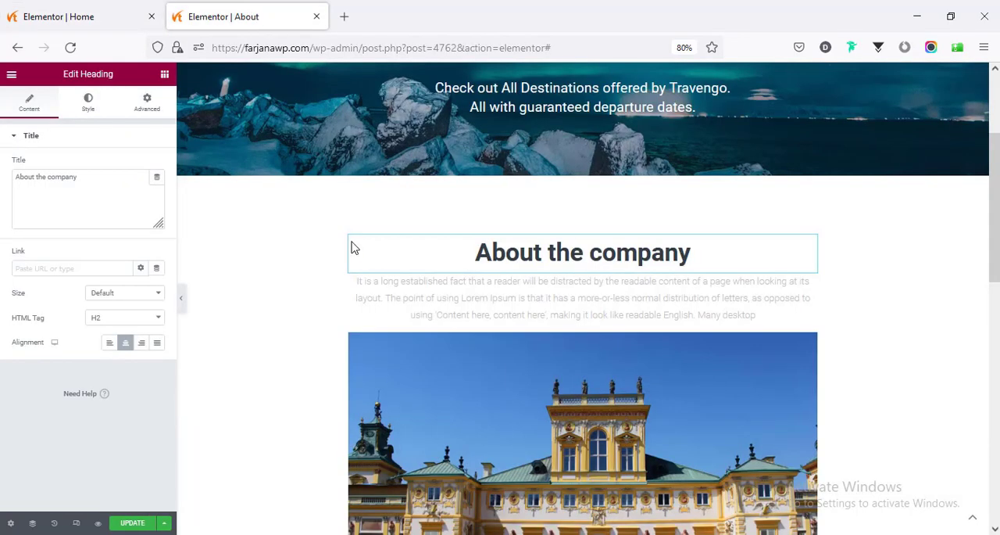
{"action": "left_click", "coordinate": [254, 22]}
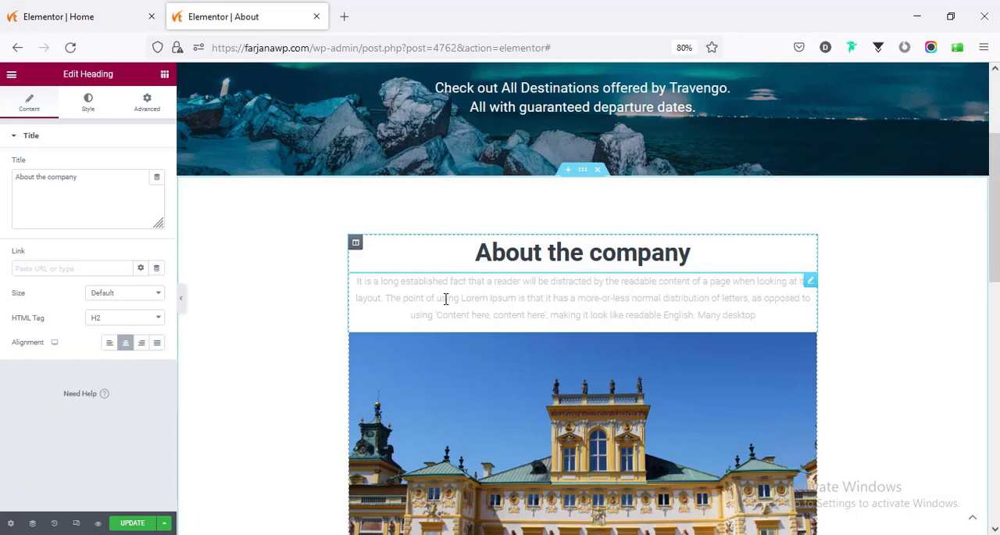
{"action": "right_click", "coordinate": [445, 300]}
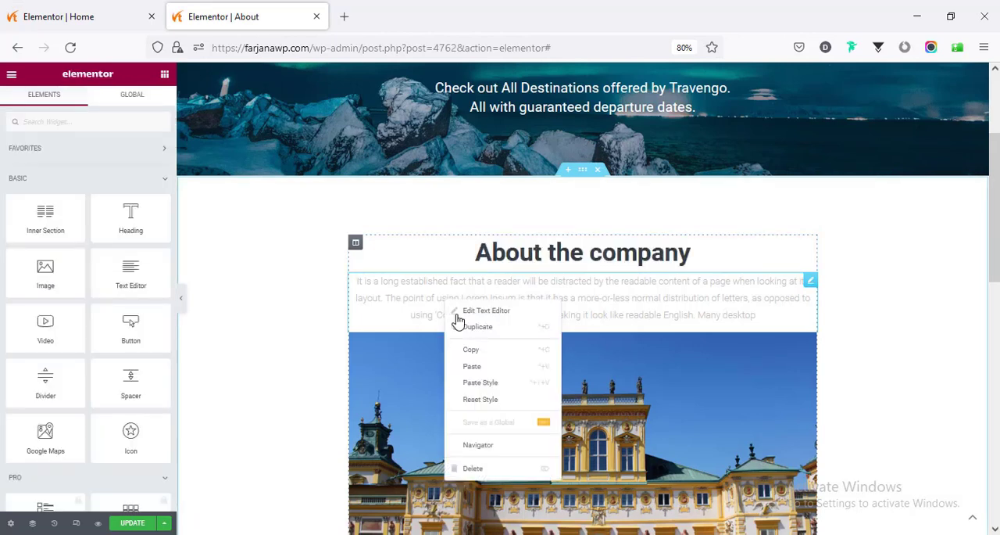
{"action": "left_click", "coordinate": [485, 383]}
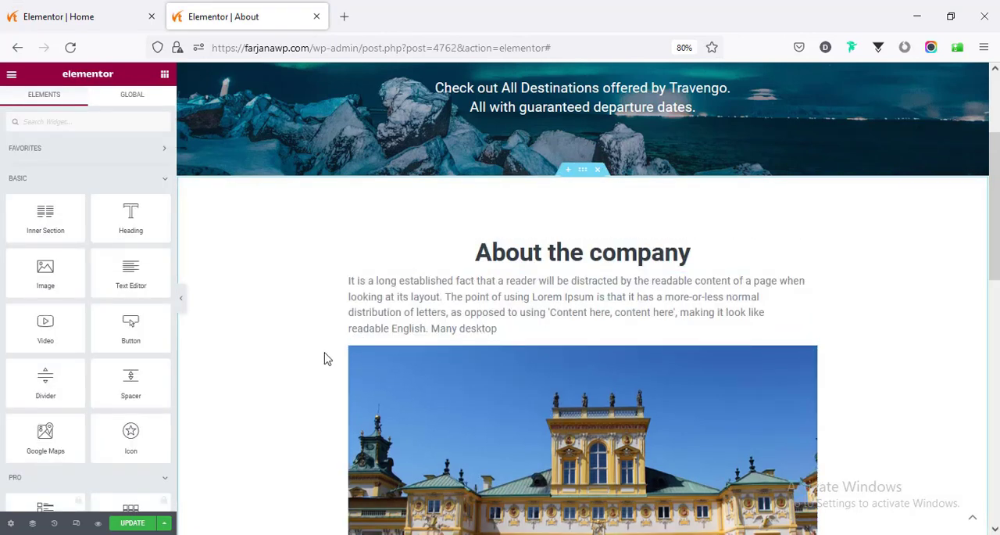
- Centre-align the paragraph text under the "About the company" heading
{"action": "left_click", "coordinate": [407, 328]}
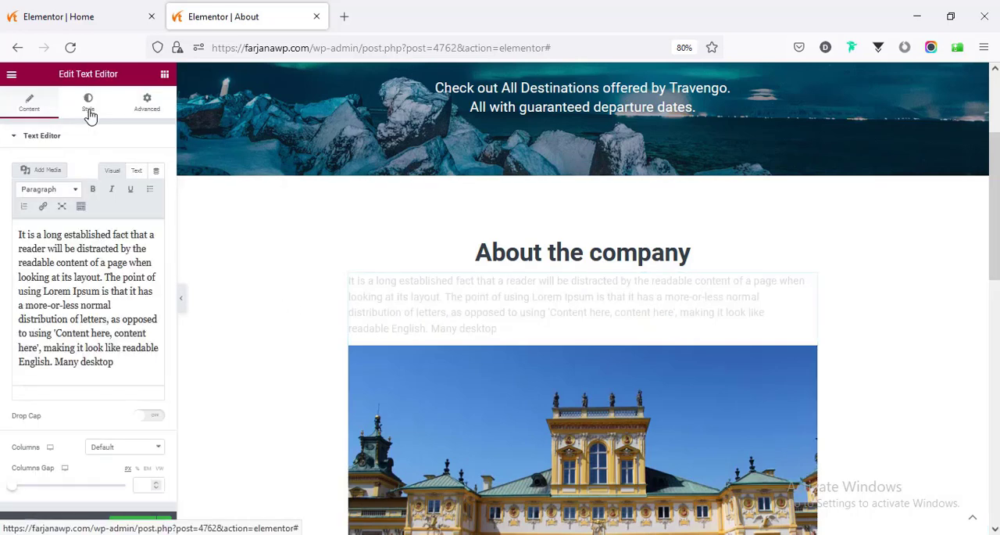
{"action": "left_click", "coordinate": [89, 108]}
{"action": "left_click", "coordinate": [126, 164]}
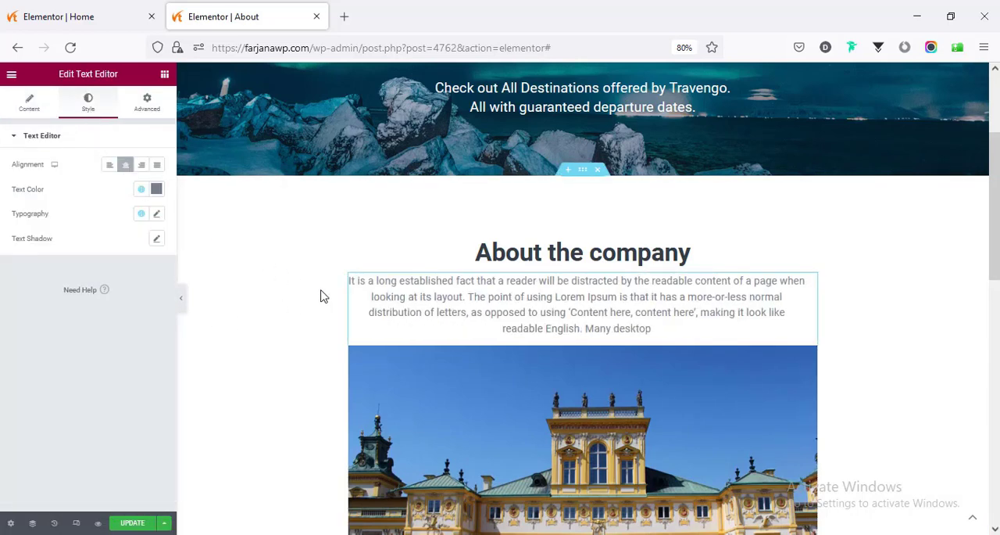
- Copy the paragraph under "About the company", paste its style onto the two-paragraph text beside the lower "About" heading, and left-align it
{"action": "scroll", "coordinate": [324, 290], "scroll_direction": "down", "scroll_amount": 3}
{"action": "right_click", "coordinate": [462, 108]}
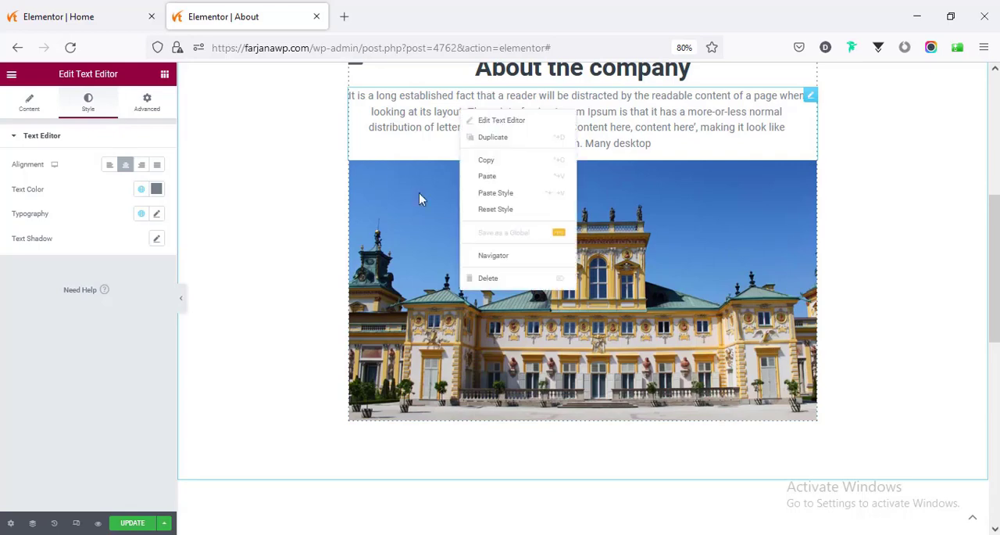
{"action": "left_click", "coordinate": [488, 160]}
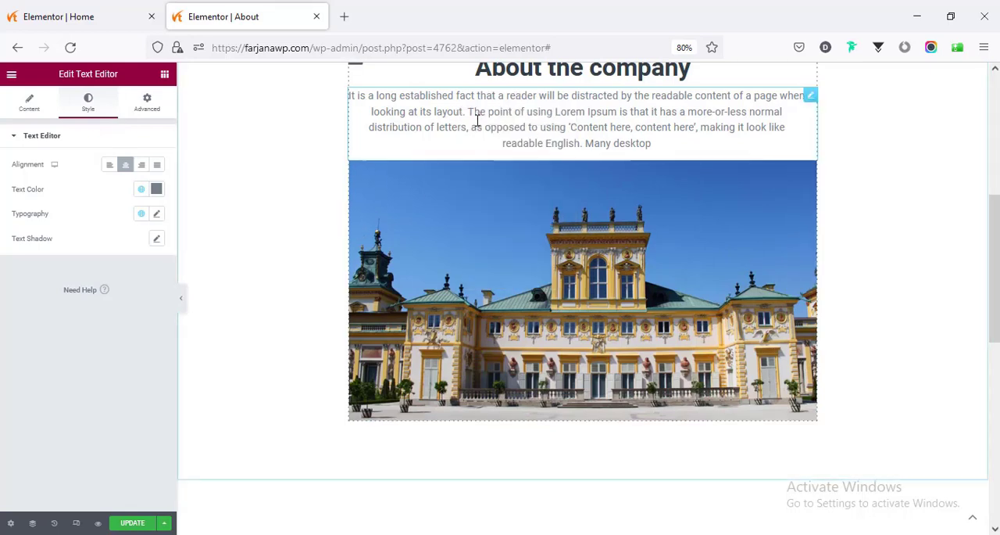
{"action": "scroll", "coordinate": [534, 241], "scroll_direction": "down", "scroll_amount": 6}
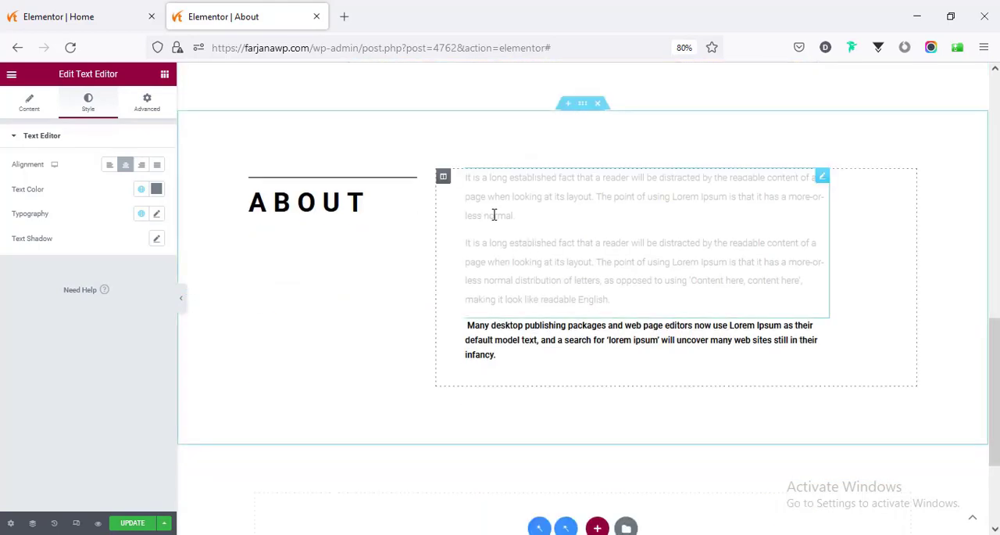
{"action": "right_click", "coordinate": [495, 215]}
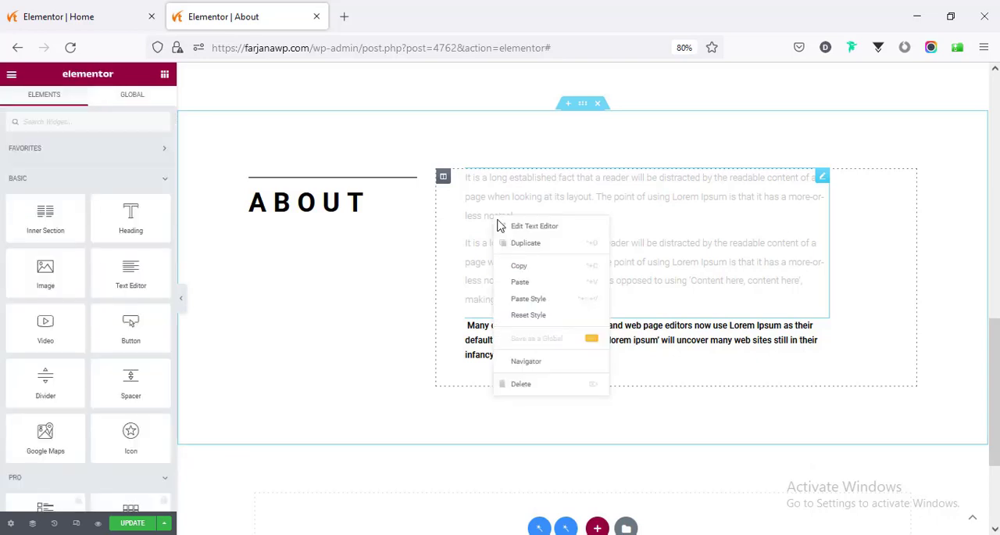
{"action": "left_click", "coordinate": [525, 297]}
{"action": "left_click", "coordinate": [493, 270]}
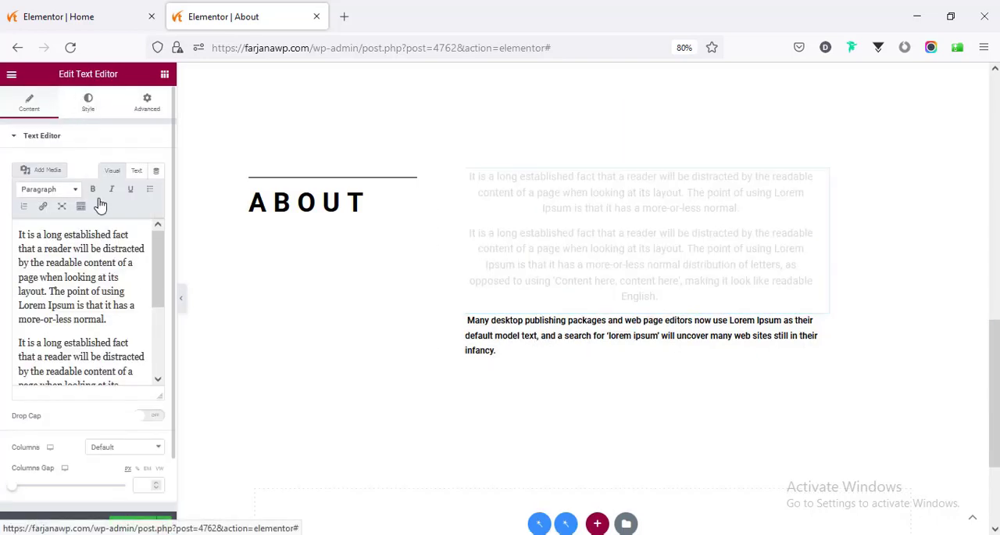
{"action": "left_click", "coordinate": [109, 165]}
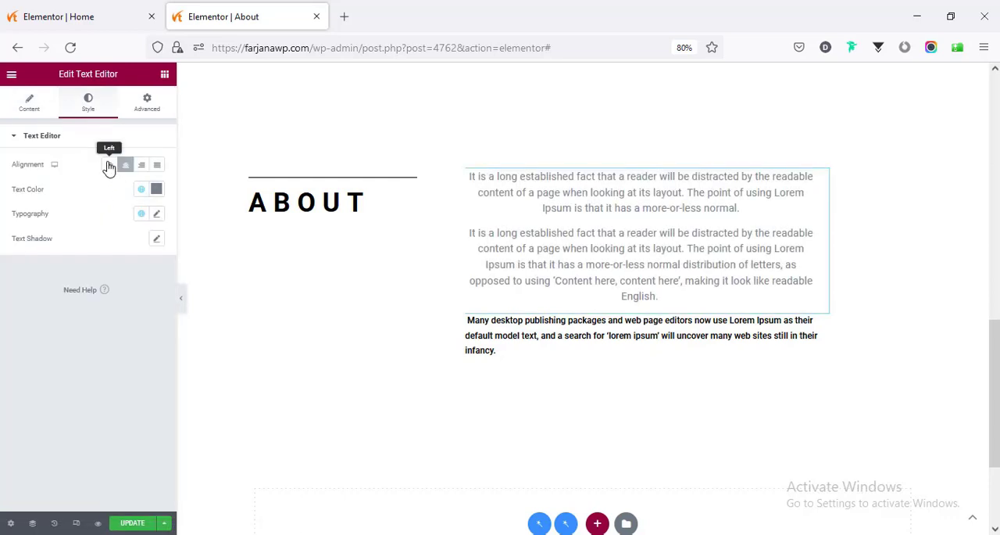
- Paste the same copied style onto the "Many desktop publishing packages" paragraph and left-align it
{"action": "right_click", "coordinate": [497, 331]}
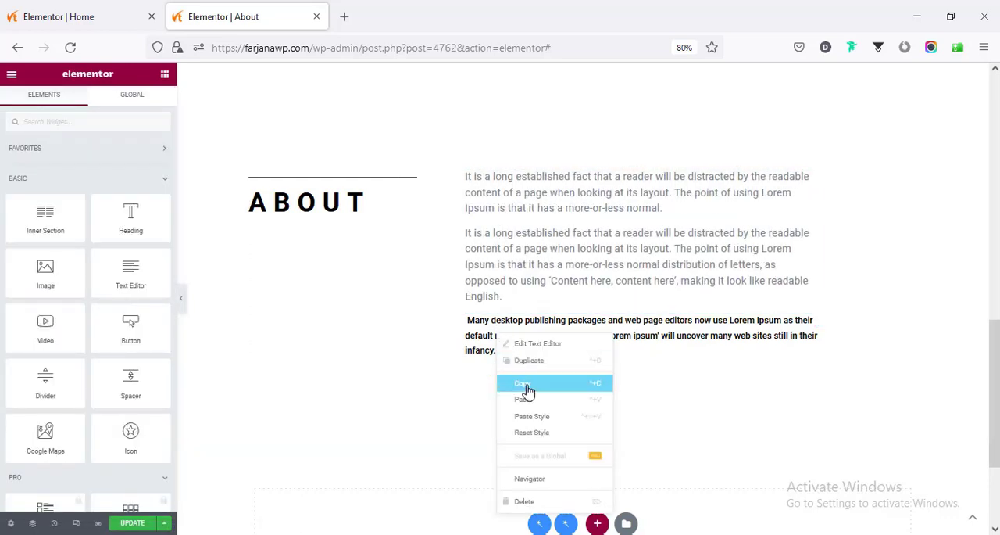
{"action": "left_click", "coordinate": [530, 418]}
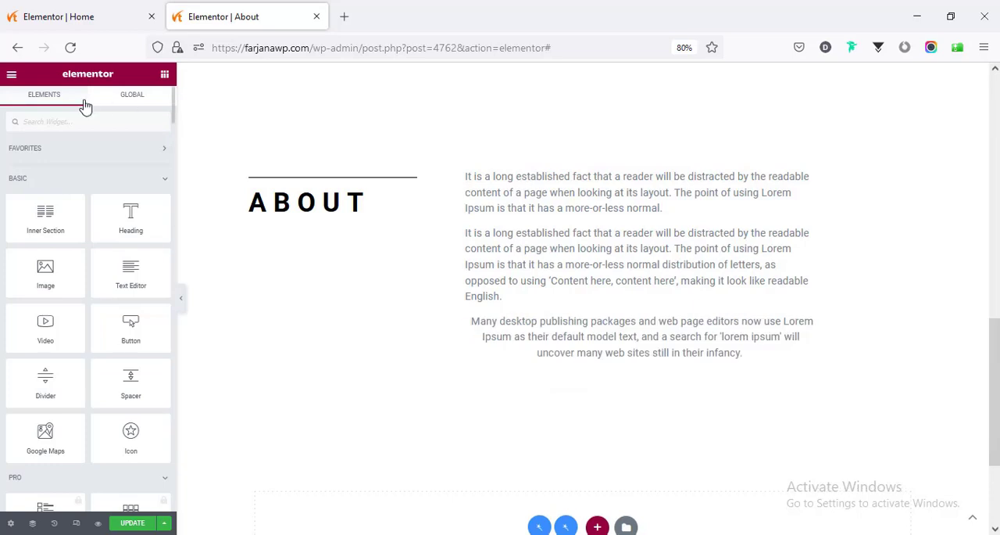
{"action": "left_click", "coordinate": [469, 332]}
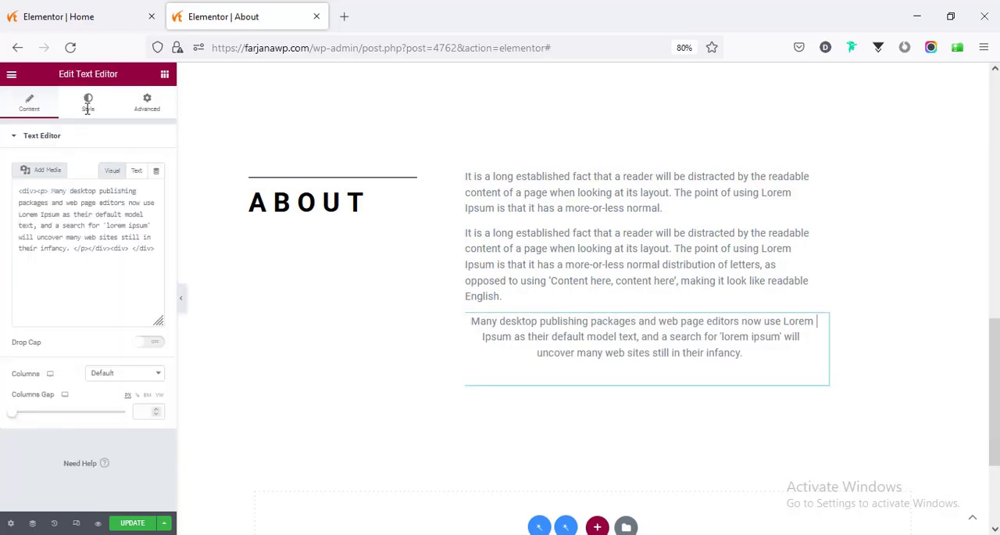
{"action": "left_click", "coordinate": [88, 103]}
{"action": "left_click", "coordinate": [110, 166]}
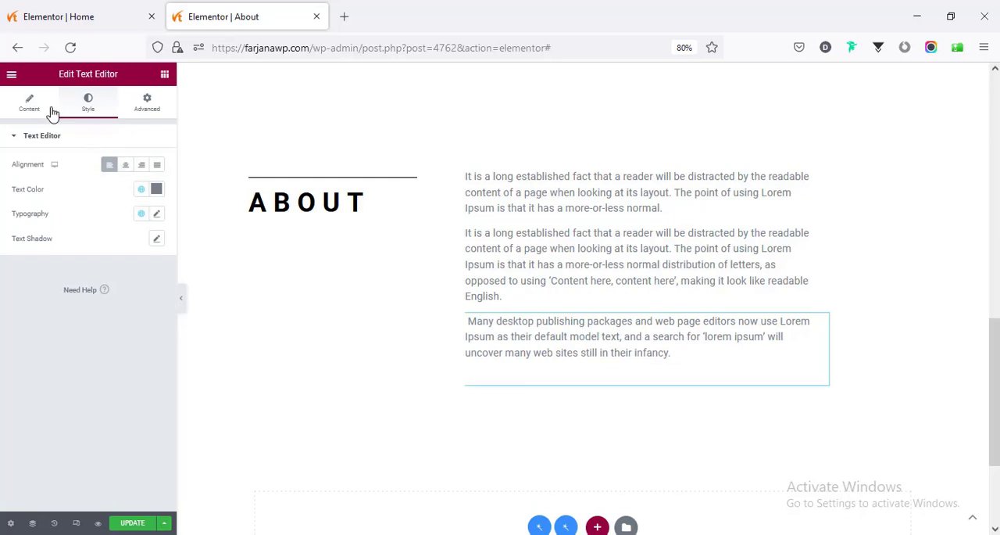
- Set the "Many desktop publishing packages" paragraph's text color to #191A1B and its font weight to 600
{"action": "left_click", "coordinate": [156, 192]}
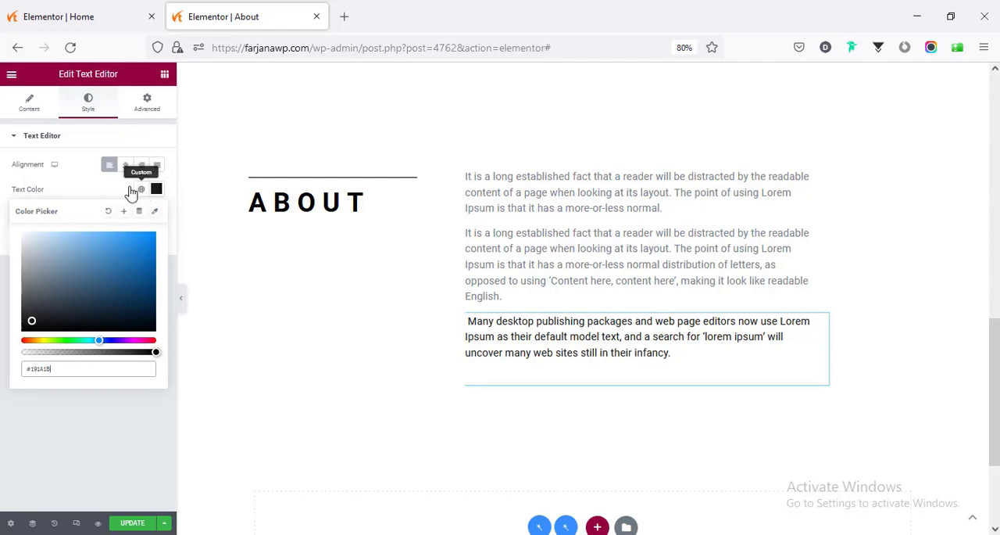
{"action": "left_click", "coordinate": [134, 192]}
{"action": "left_click", "coordinate": [158, 215]}
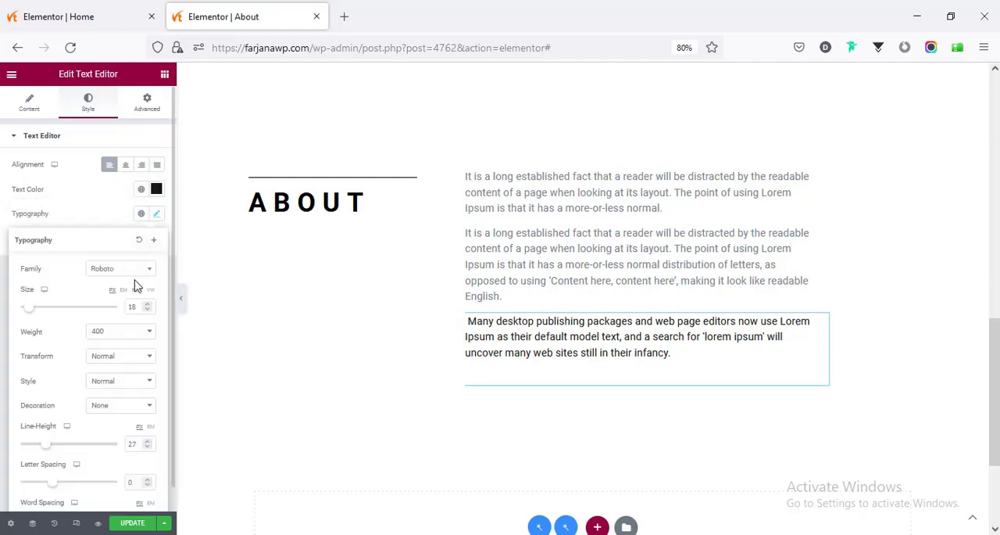
{"action": "left_click", "coordinate": [107, 332]}
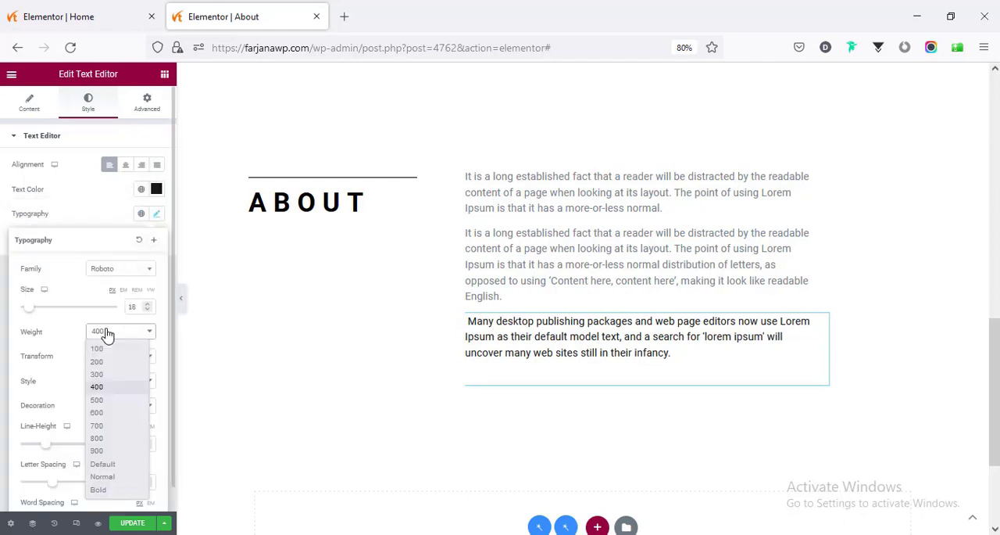
{"action": "left_click", "coordinate": [113, 414]}
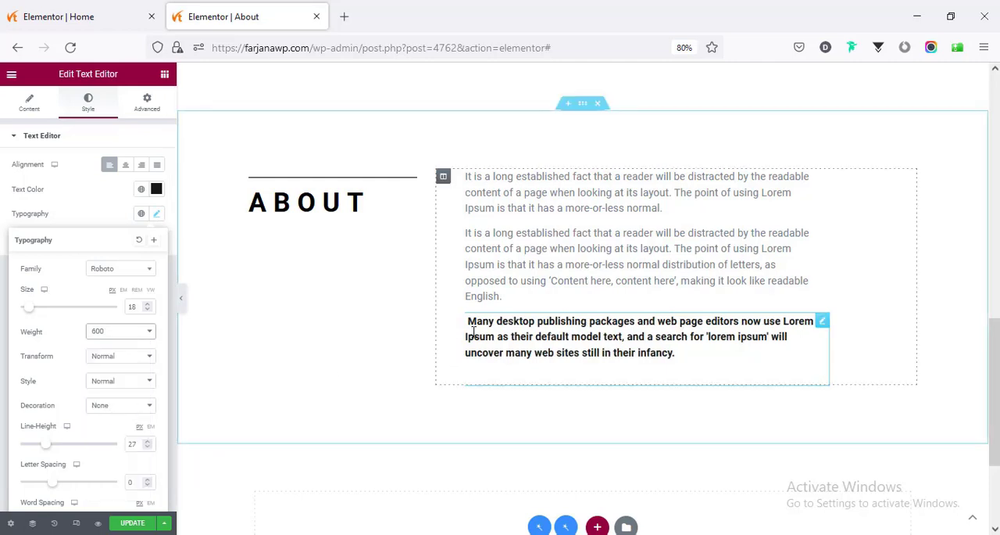
- Remove the leading space before "Many desktop publishing packages" in the bold paragraph's content
{"action": "left_click", "coordinate": [315, 226]}
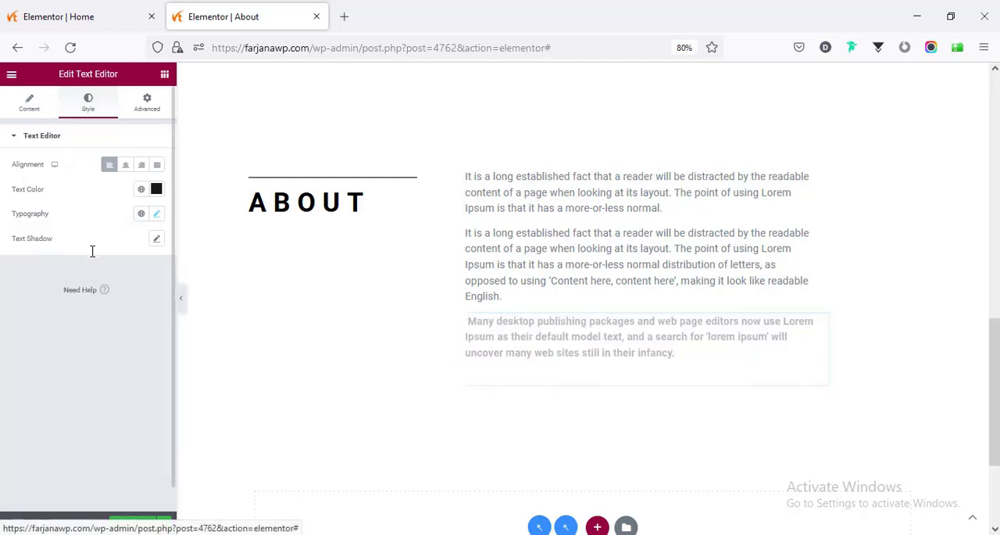
{"action": "left_click", "coordinate": [18, 233]}
{"action": "key", "text": "BackSpace"}
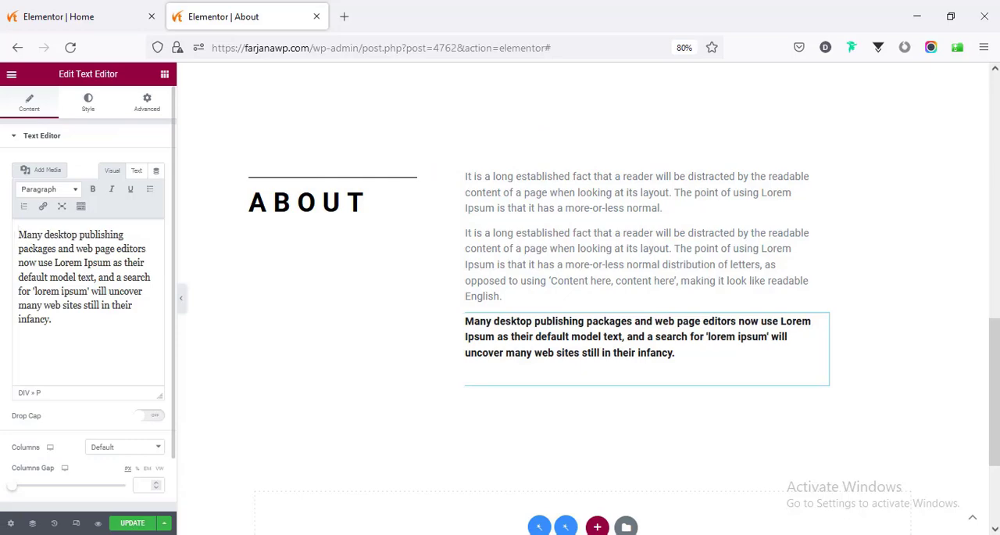
- Copy the "About the company" heading and paste its style onto the "About" heading in the section below the image
{"action": "left_click", "coordinate": [343, 204]}
{"action": "scroll", "coordinate": [422, 211], "scroll_direction": "up", "scroll_amount": 10}
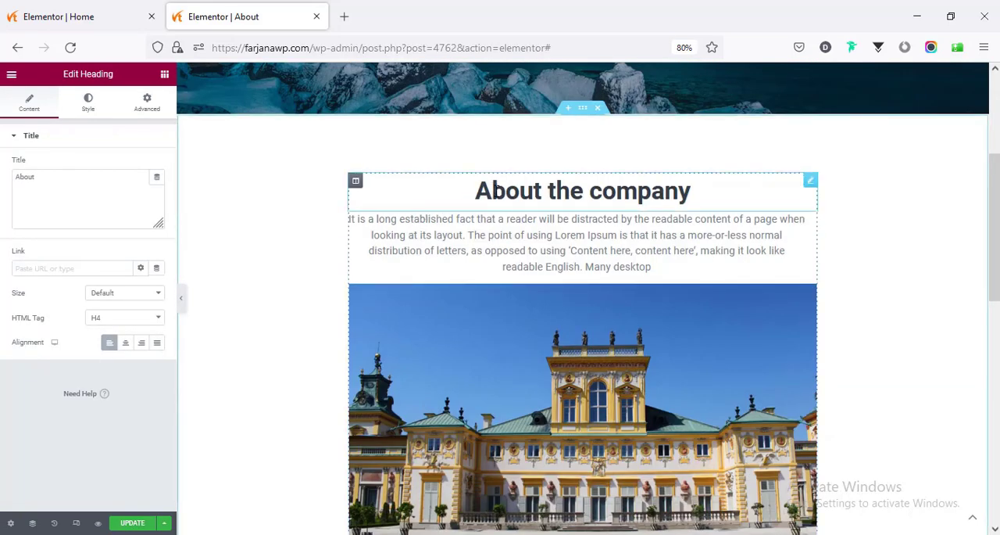
{"action": "right_click", "coordinate": [492, 191]}
{"action": "left_click", "coordinate": [519, 242]}
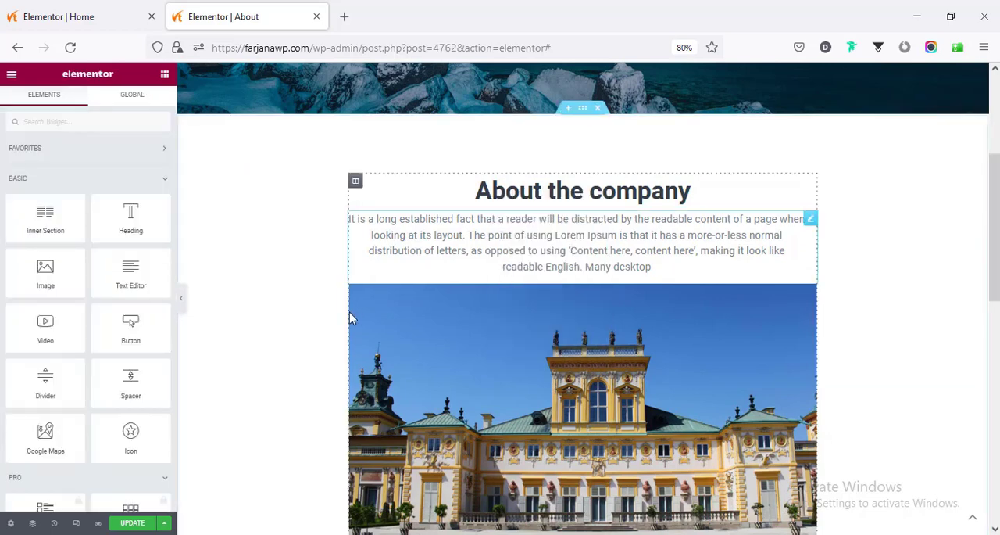
{"action": "scroll", "coordinate": [350, 312], "scroll_direction": "down", "scroll_amount": 4}
{"action": "scroll", "coordinate": [349, 318], "scroll_direction": "down", "scroll_amount": 2}
{"action": "right_click", "coordinate": [286, 263]}
{"action": "left_click", "coordinate": [320, 349]}
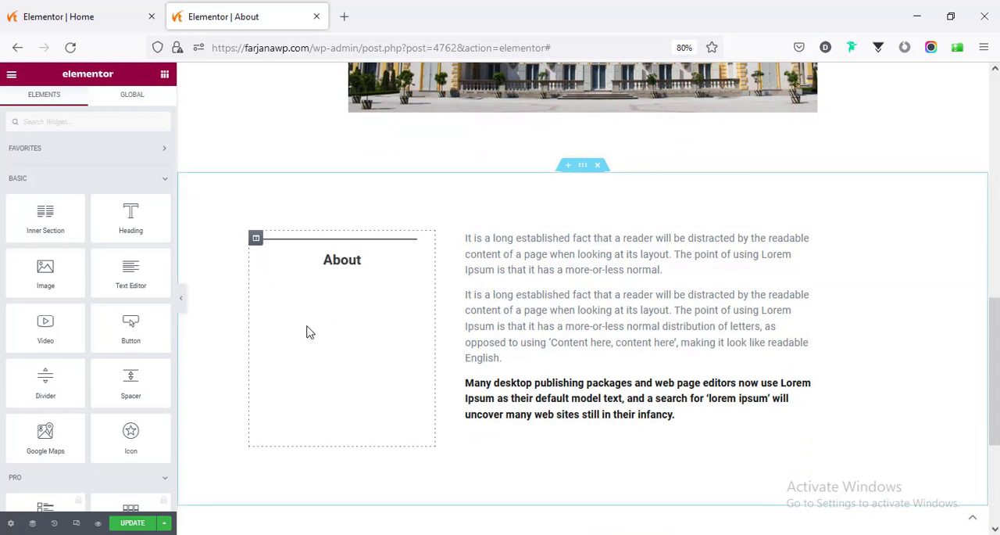
- Left-align the lower "About" heading and set its HTML tag to H2
{"action": "left_click", "coordinate": [324, 264]}
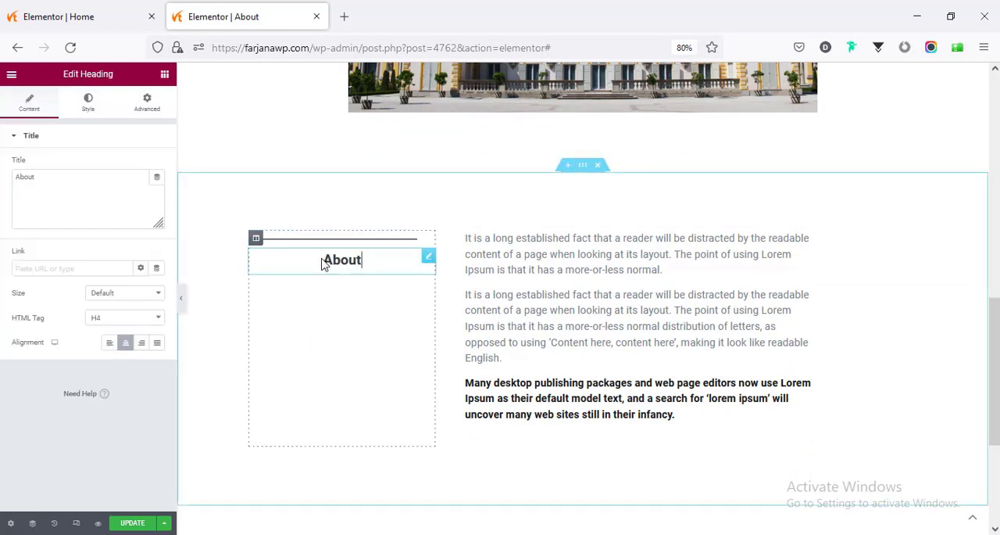
{"action": "left_click", "coordinate": [110, 344]}
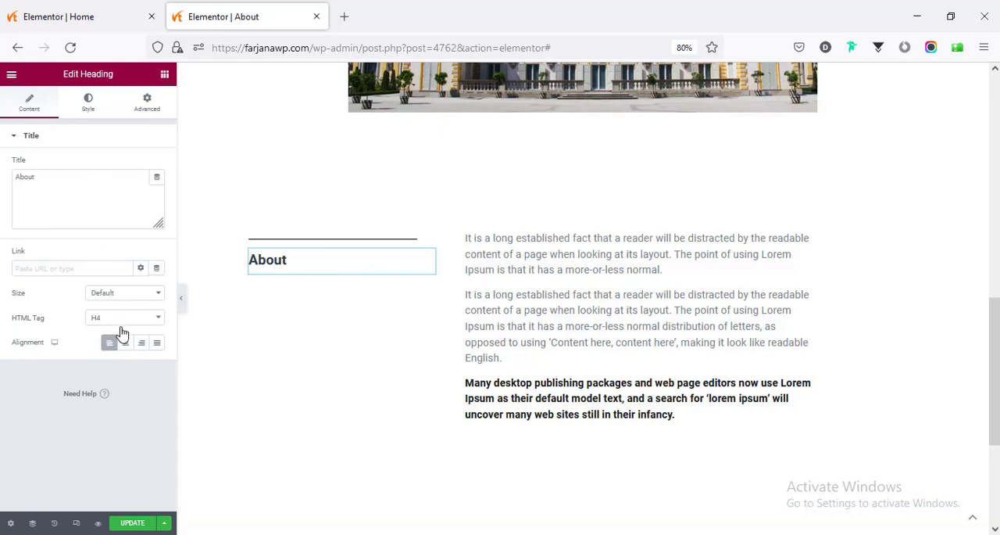
{"action": "left_click", "coordinate": [117, 322]}
{"action": "left_click", "coordinate": [112, 352]}
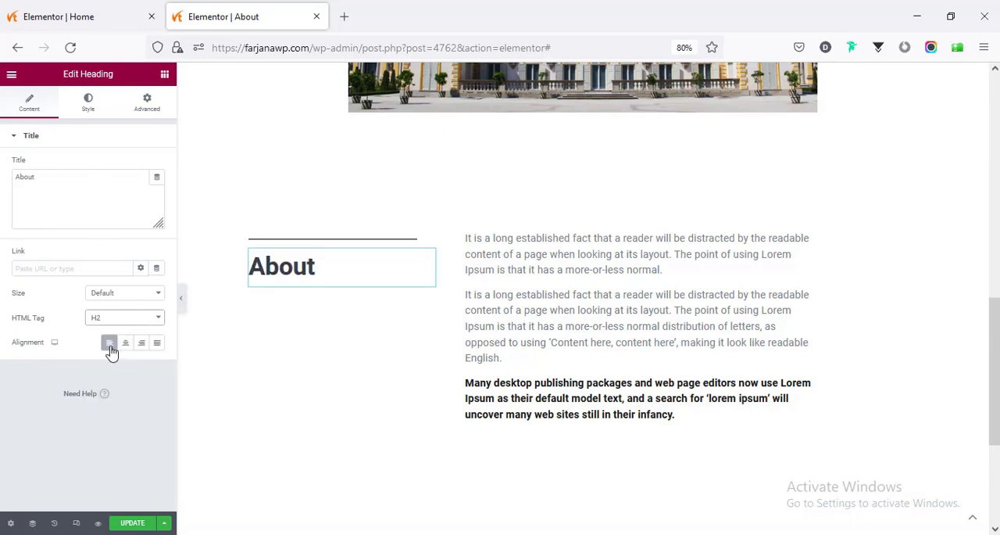
- Set the lower "About" heading's typography transform to Uppercase
{"action": "left_click", "coordinate": [89, 105]}
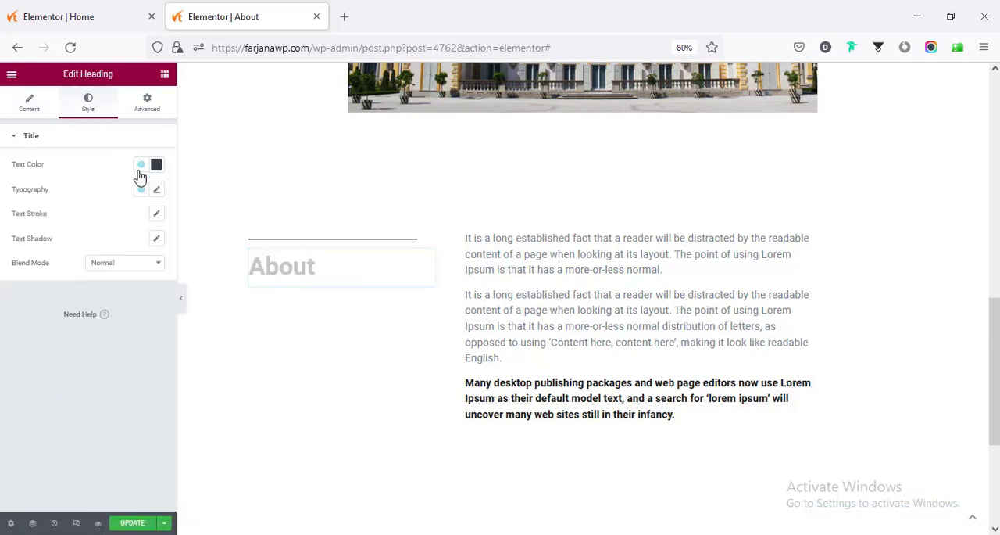
{"action": "left_click", "coordinate": [157, 191]}
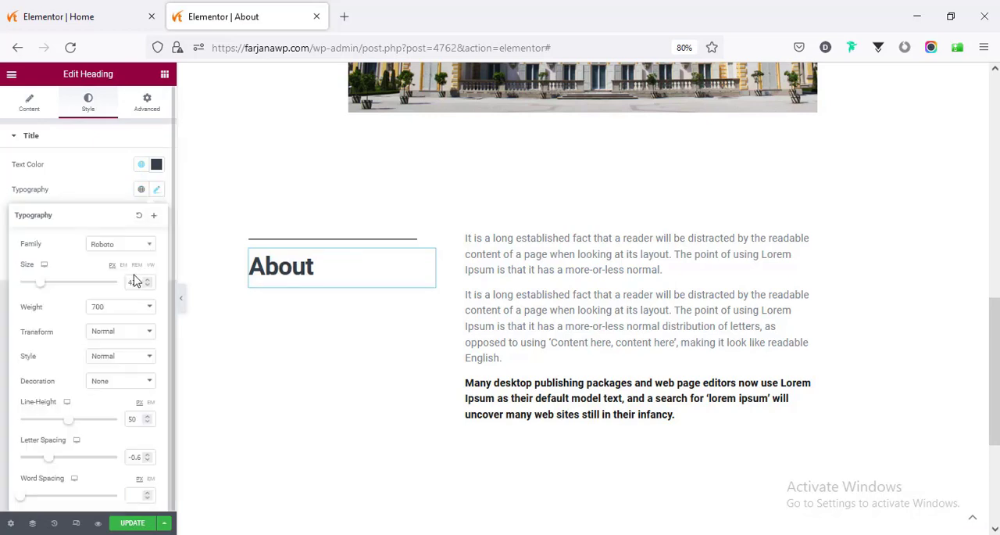
{"action": "left_click", "coordinate": [101, 337]}
{"action": "left_click", "coordinate": [109, 361]}
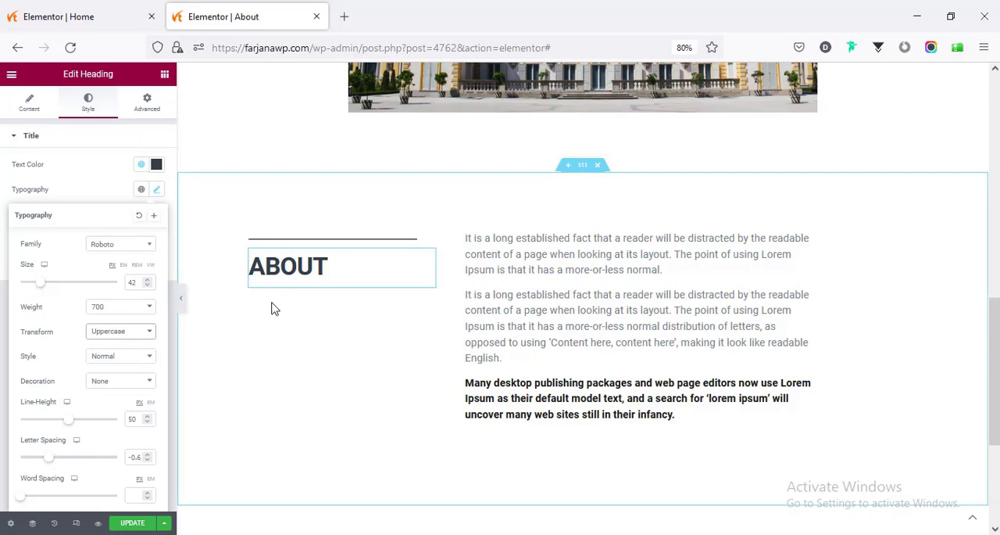
- Review the About page's sections and publish the updated page
{"action": "scroll", "coordinate": [263, 296], "scroll_direction": "up", "scroll_amount": 2}
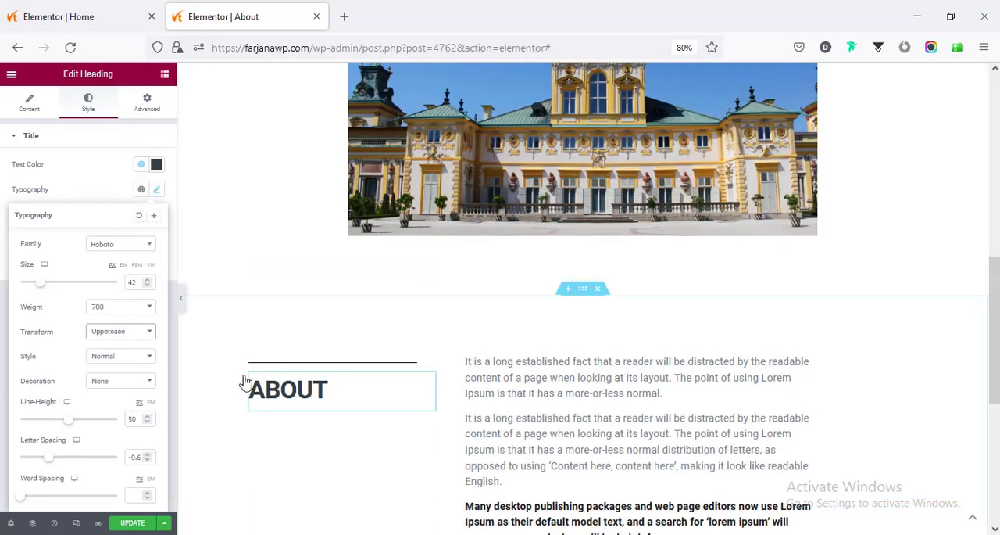
{"action": "scroll", "coordinate": [371, 392], "scroll_direction": "up", "scroll_amount": 8}
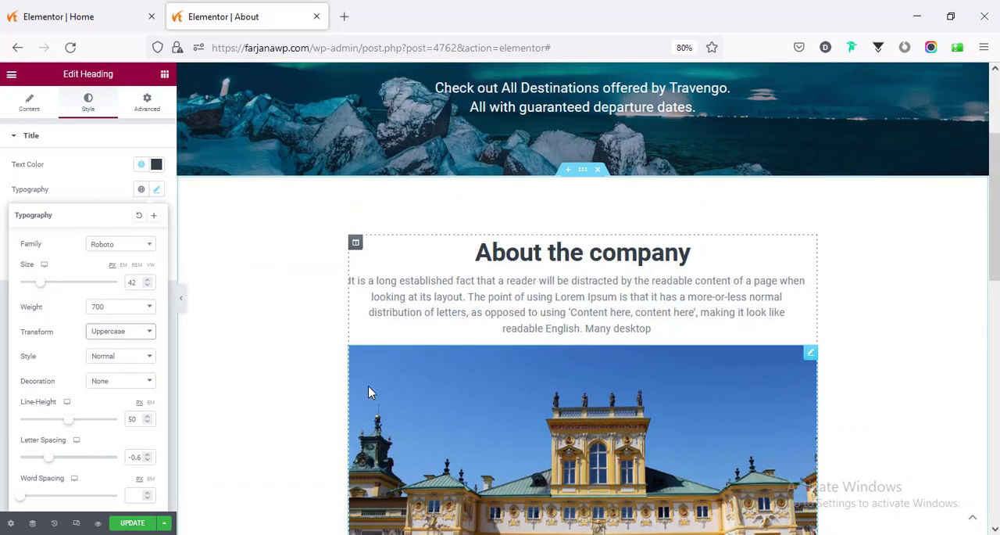
{"action": "scroll", "coordinate": [375, 386], "scroll_direction": "down", "scroll_amount": 4}
{"action": "scroll", "coordinate": [379, 376], "scroll_direction": "down", "scroll_amount": 10}
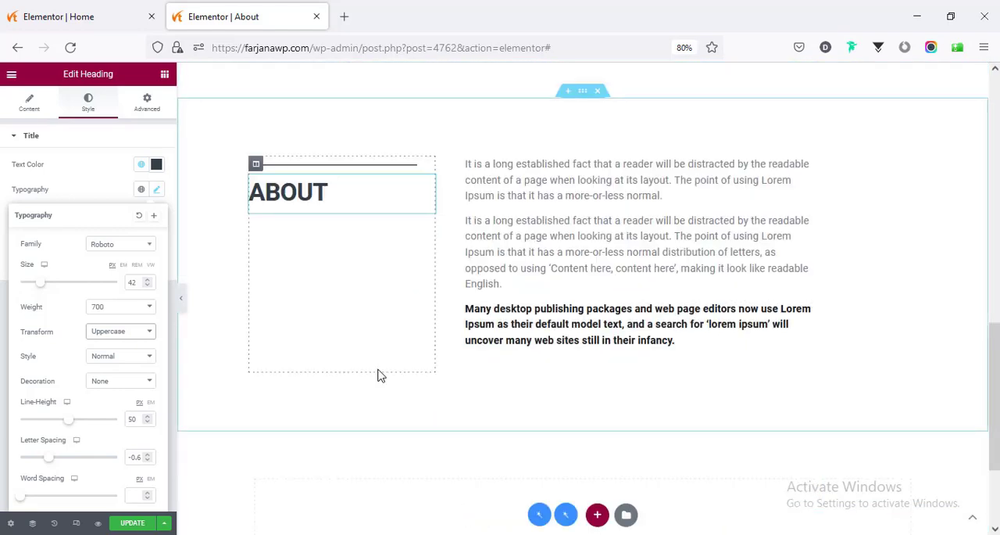
{"action": "scroll", "coordinate": [348, 375], "scroll_direction": "up", "scroll_amount": 3}
{"action": "scroll", "coordinate": [348, 375], "scroll_direction": "down", "scroll_amount": 3}
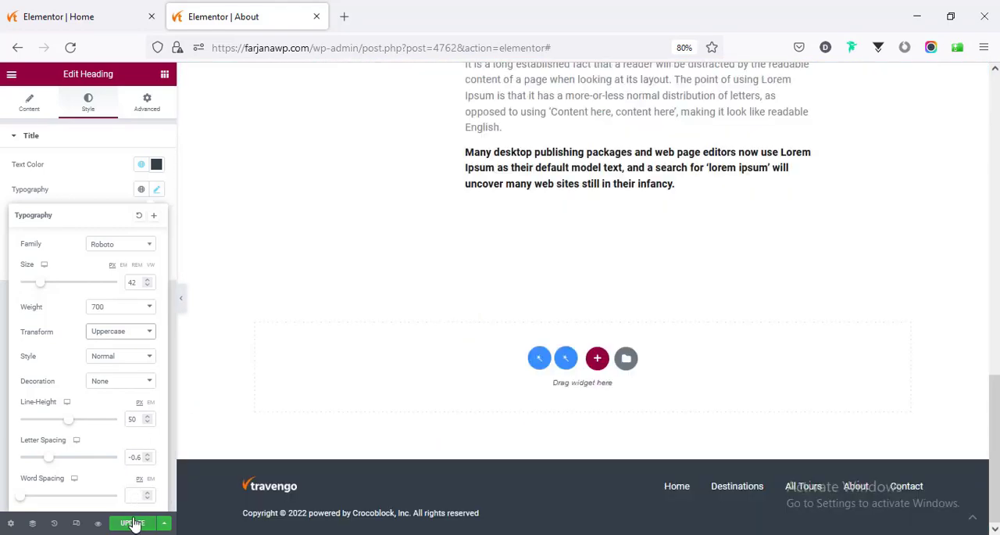
{"action": "left_click", "coordinate": [133, 522]}
{"action": "scroll", "coordinate": [331, 402], "scroll_direction": "up", "scroll_amount": 9}
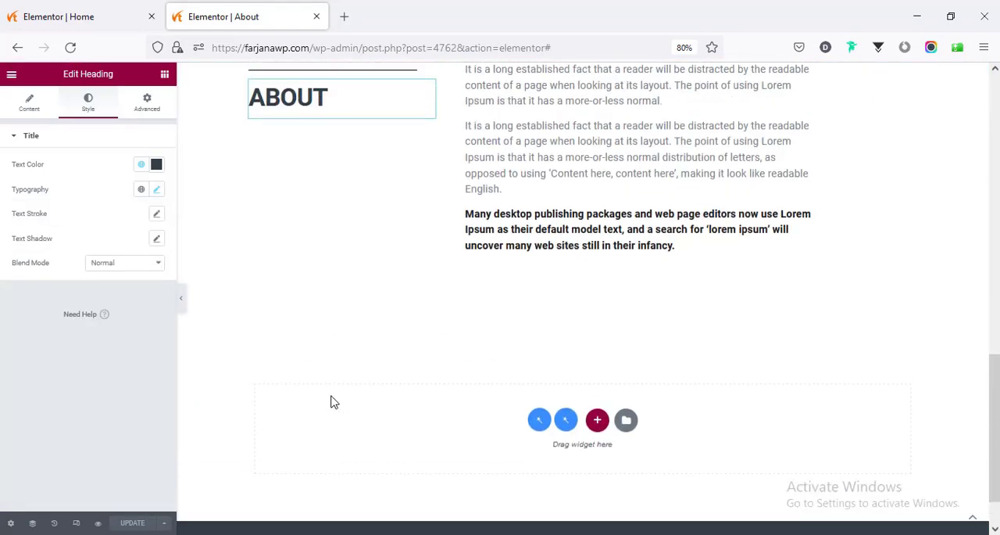
{"action": "scroll", "coordinate": [332, 402], "scroll_direction": "up", "scroll_amount": 2}
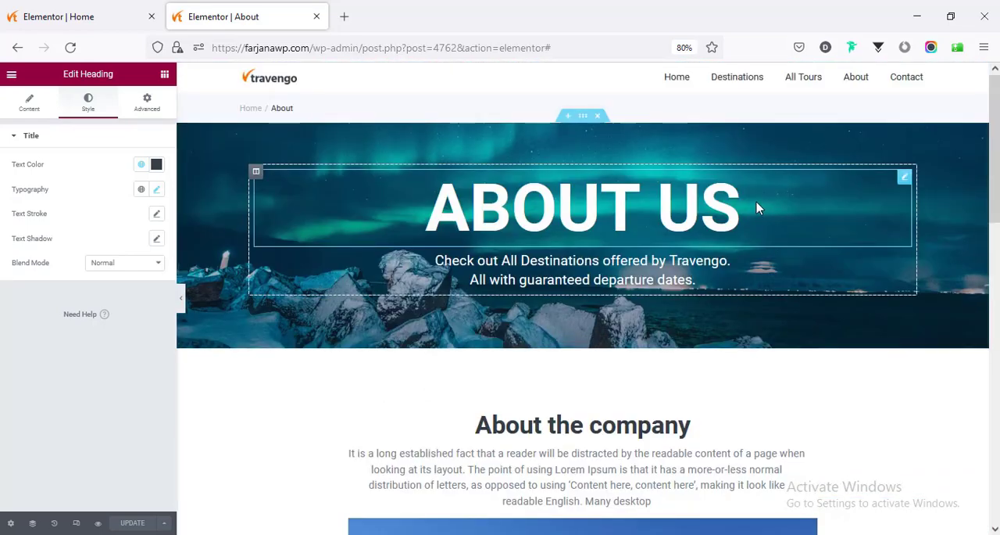
{"action": "left_click", "coordinate": [11, 76]}
{"action": "left_click", "coordinate": [48, 301]}
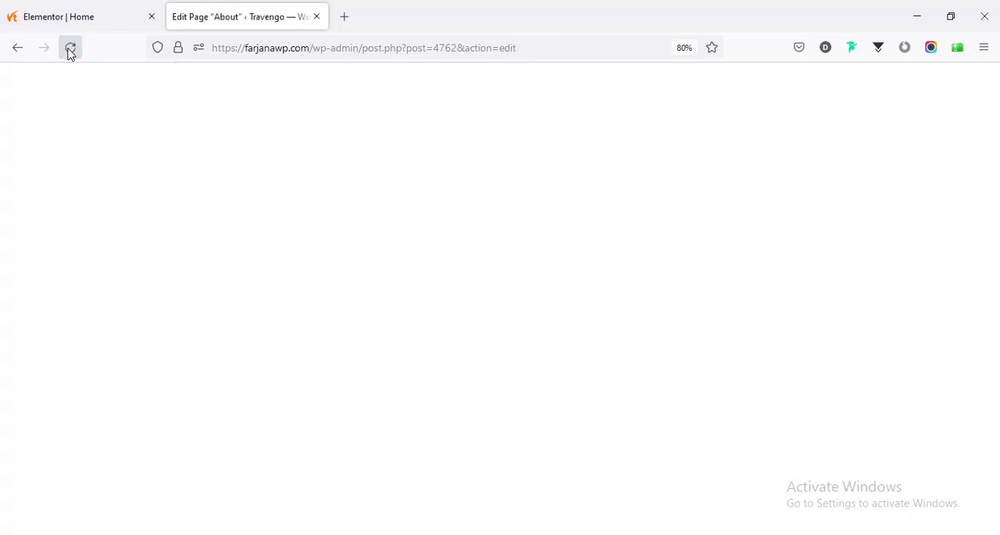
{"action": "left_click", "coordinate": [17, 47]}
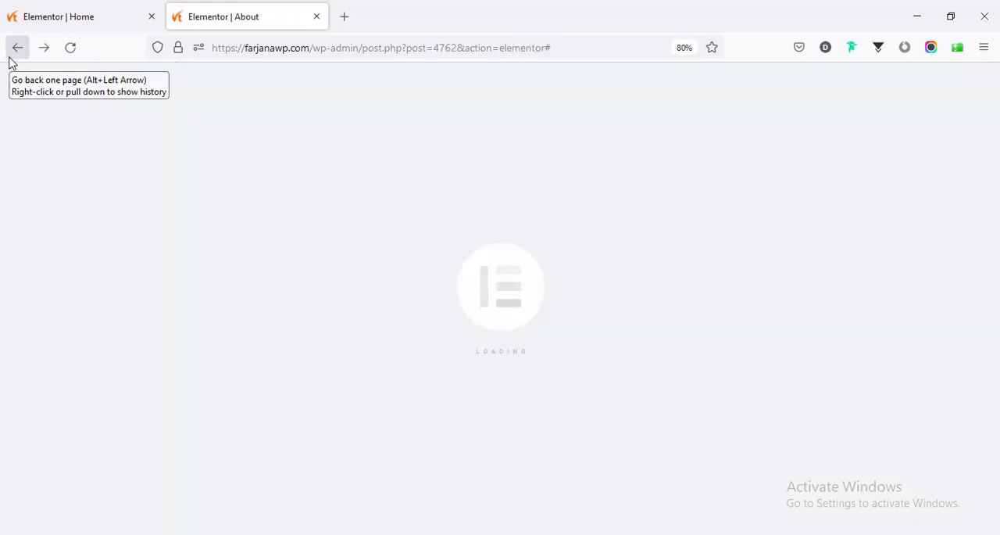
- Add a new WordPress page from the dashboard and title it "Contact"
{"action": "left_click", "coordinate": [118, 226]}
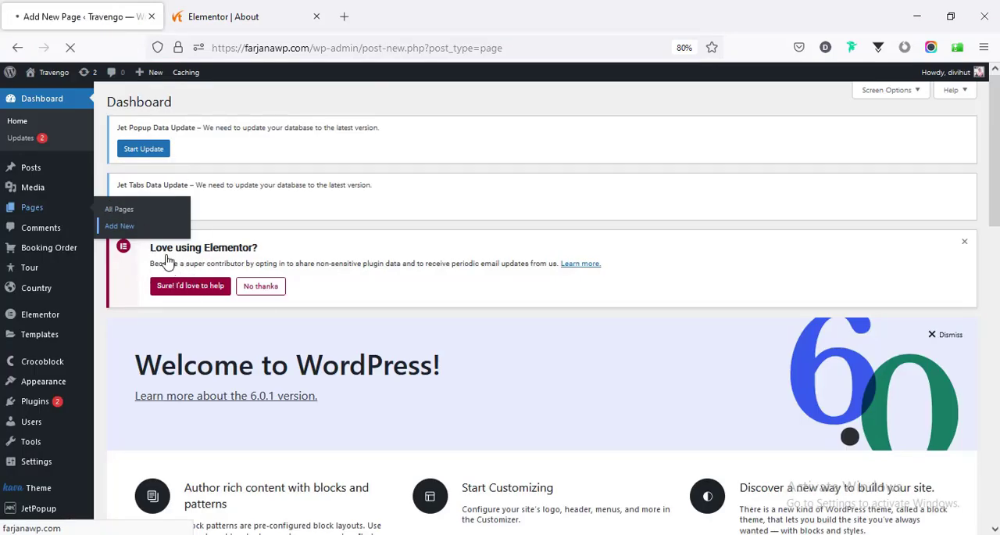
{"action": "type", "text": "Contact"}
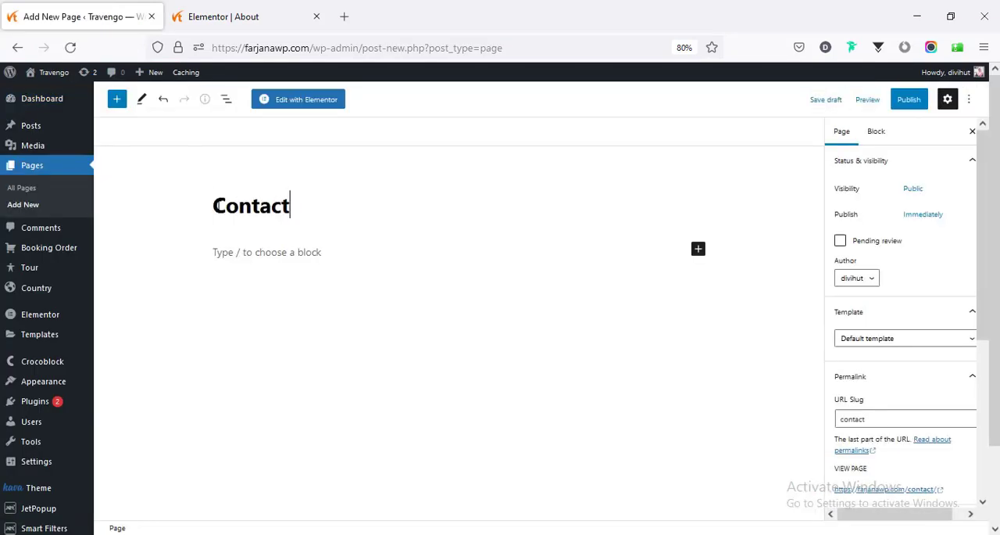
- Publish the Contact page and open it for editing with Elementor
{"action": "left_click", "coordinate": [907, 99]}
{"action": "left_click", "coordinate": [895, 102]}
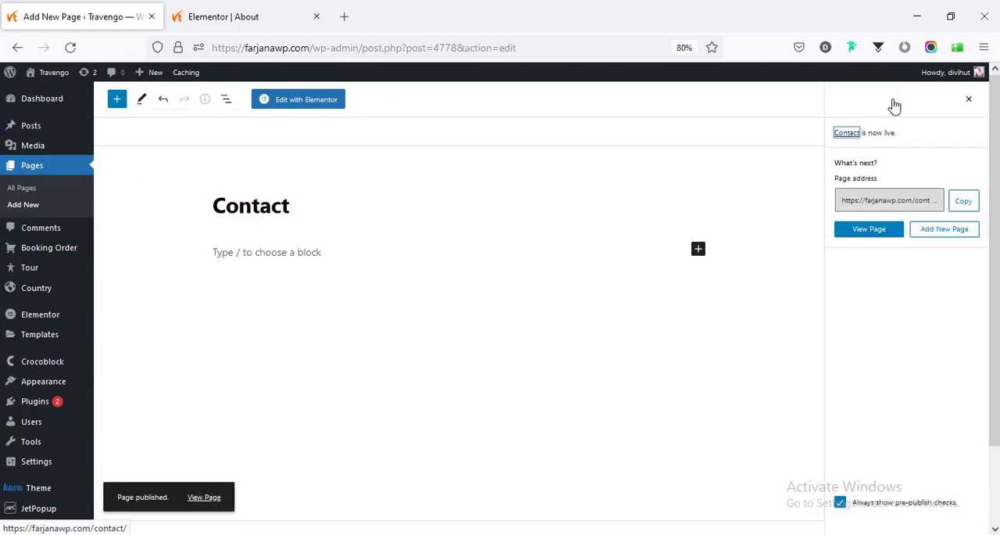
{"action": "left_click", "coordinate": [315, 103]}
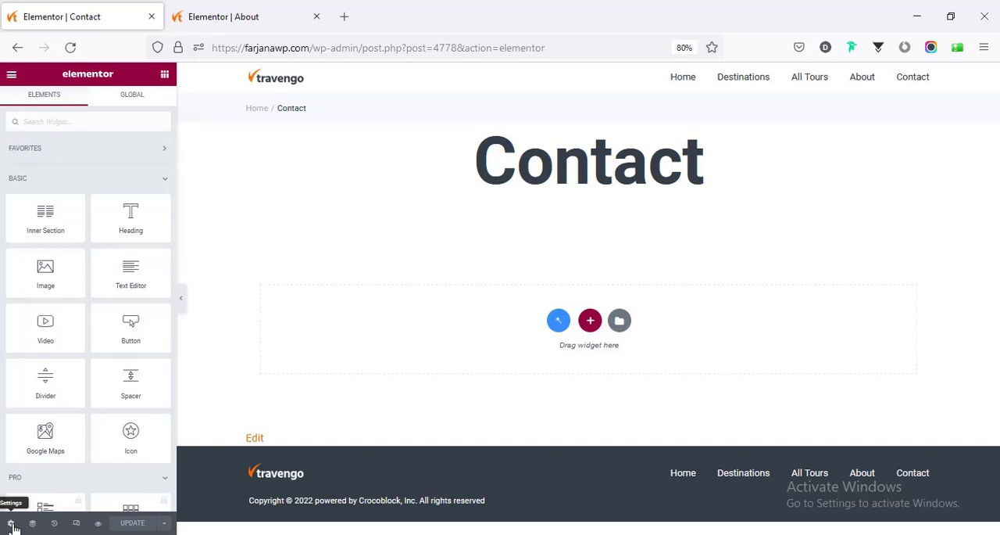
- Hide the Contact page's title and set its page layout to Elementor Full Width
{"action": "left_click", "coordinate": [11, 523]}
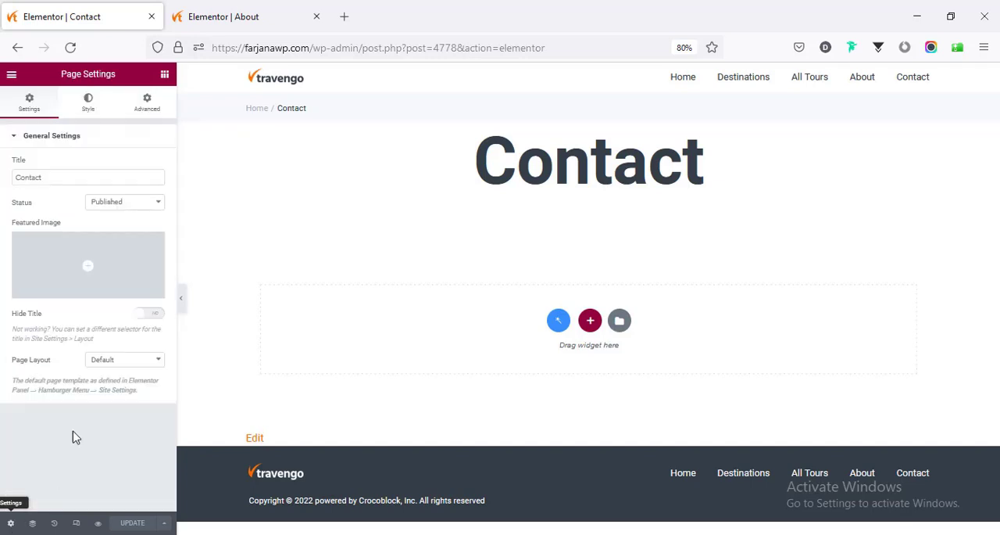
{"action": "left_click", "coordinate": [156, 314]}
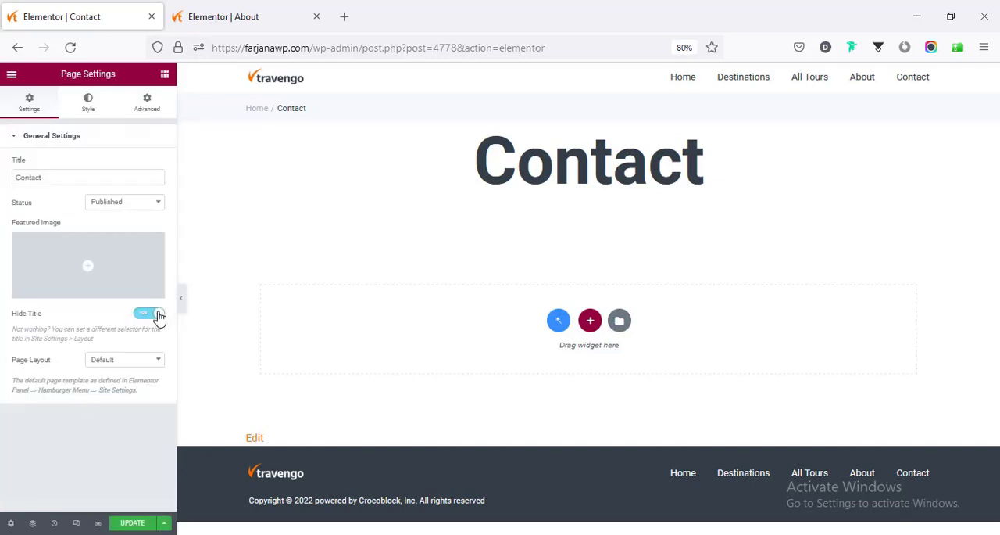
{"action": "left_click", "coordinate": [100, 364]}
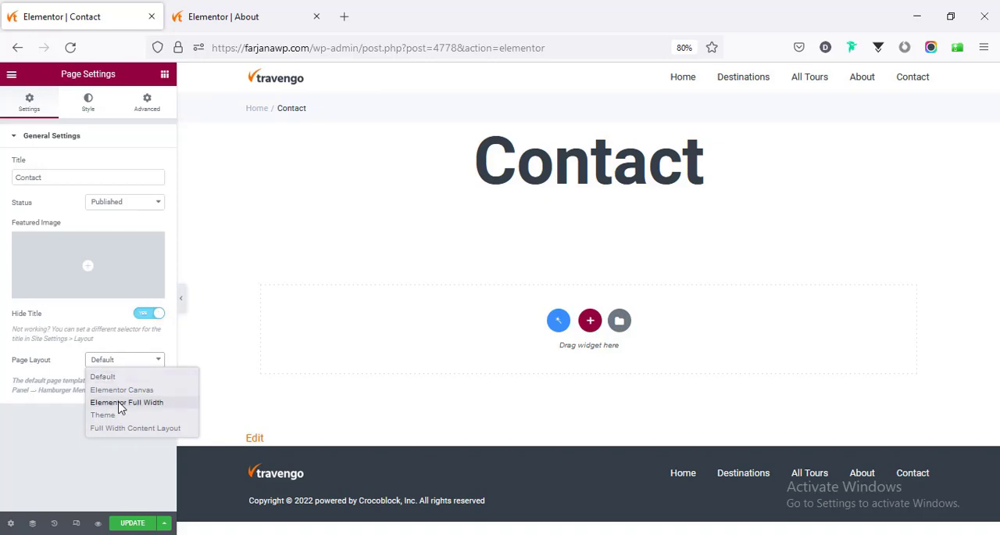
{"action": "left_click", "coordinate": [121, 403]}
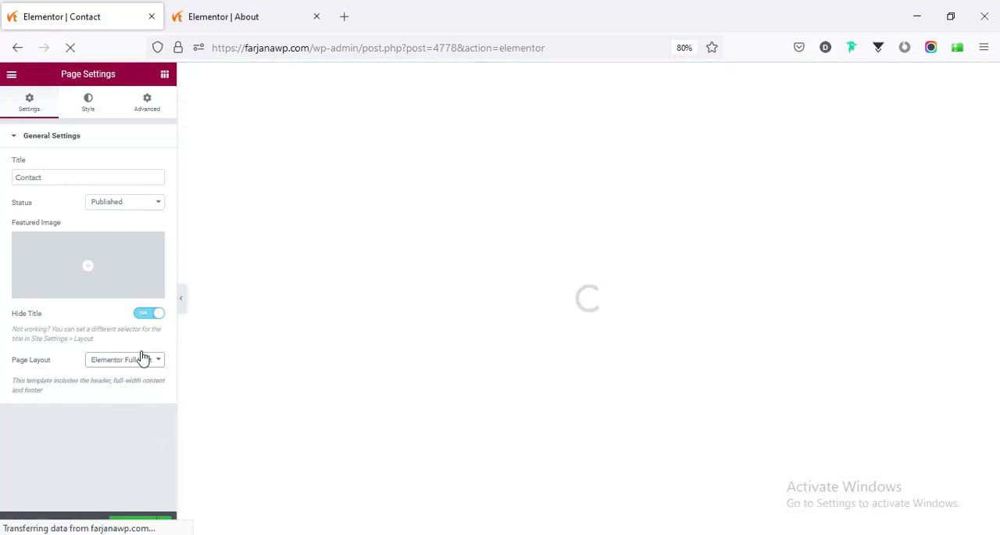
- Switch to the About page open in the Elementor editor
{"action": "left_click", "coordinate": [232, 12]}
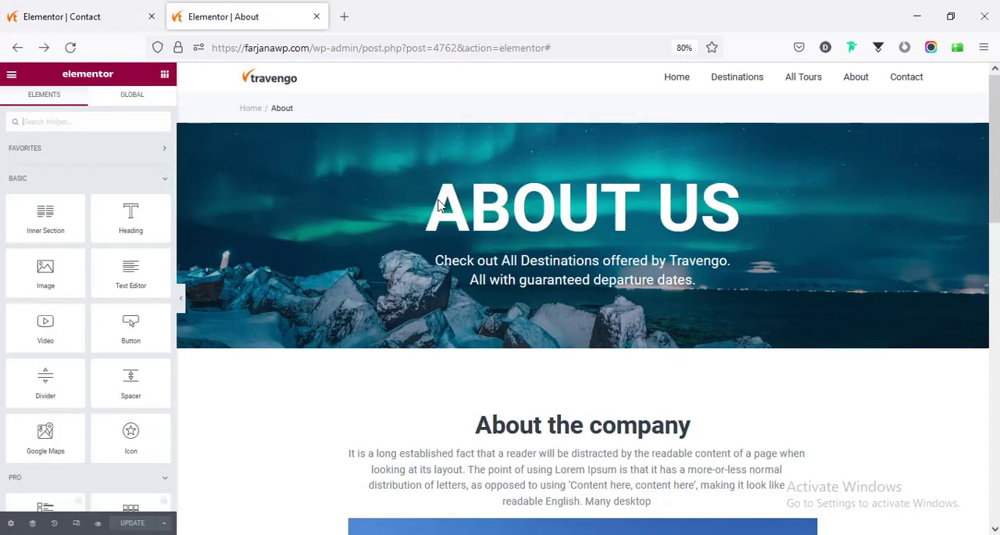
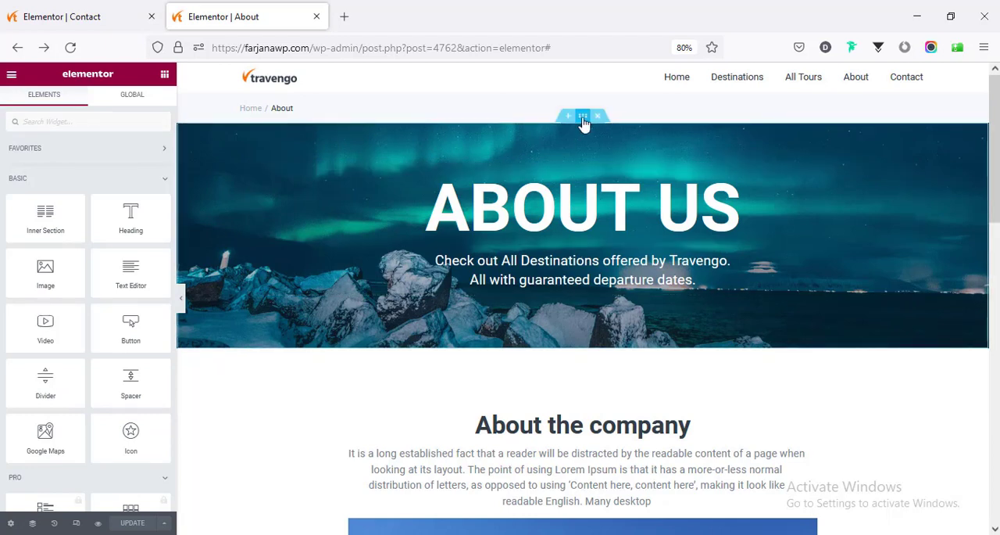
- Copy the hero banner section from the About page and paste it into the empty Contact page
{"action": "right_click", "coordinate": [583, 118]}
{"action": "left_click", "coordinate": [610, 170]}
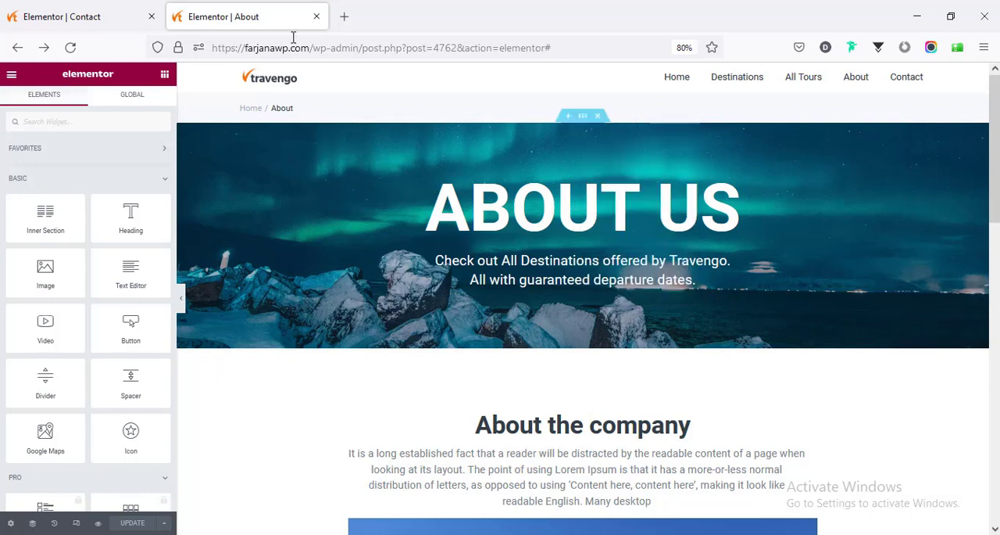
{"action": "left_click", "coordinate": [79, 12]}
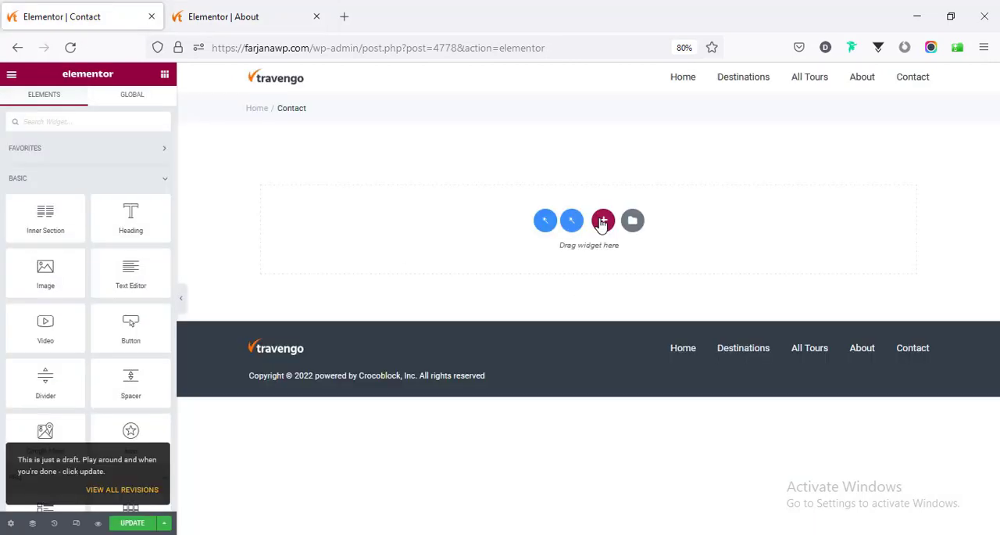
{"action": "key", "text": "ctrl+v"}
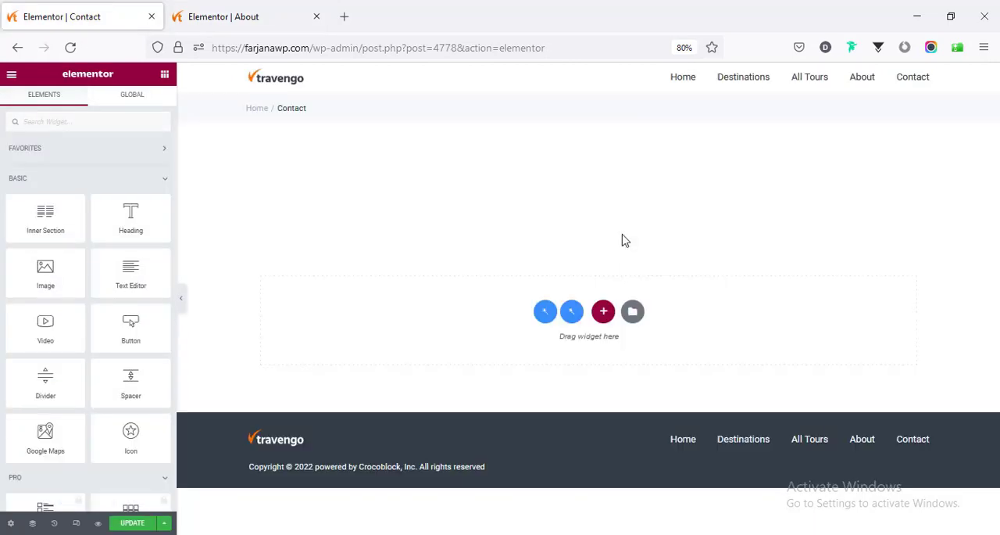
- Change the pasted banner's heading to "CONTACT Us"
{"action": "left_click", "coordinate": [482, 219]}
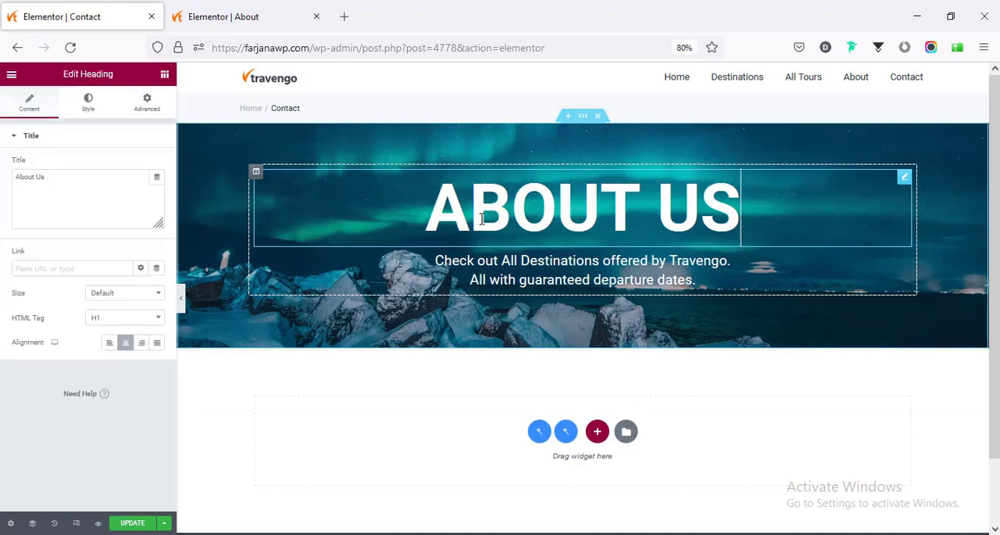
{"action": "double_click", "coordinate": [17, 172]}
{"action": "type", "text": "CONTACT"}
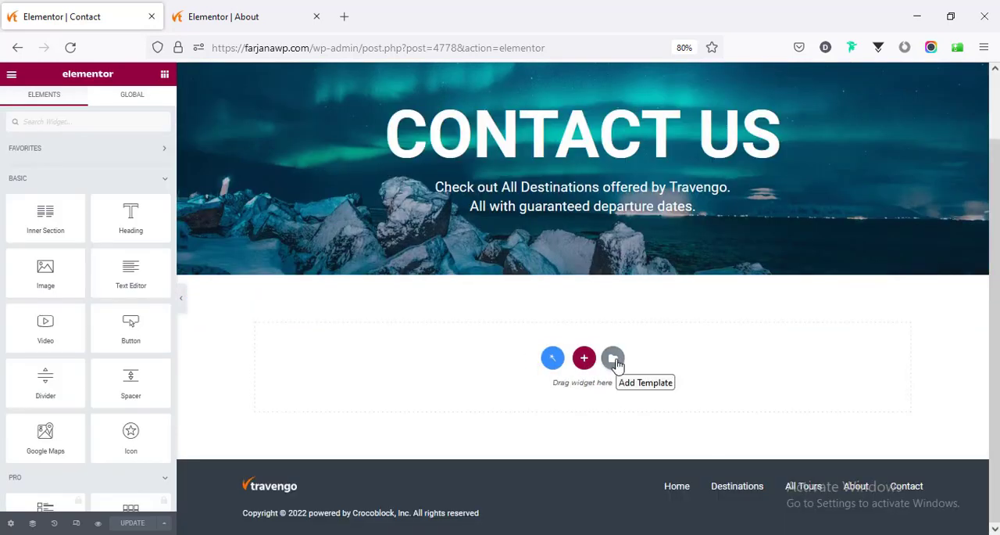
- Search the library's page templates for "contact" and insert "Wireframe – Contact 2", applying its page settings
{"action": "left_click", "coordinate": [614, 360]}
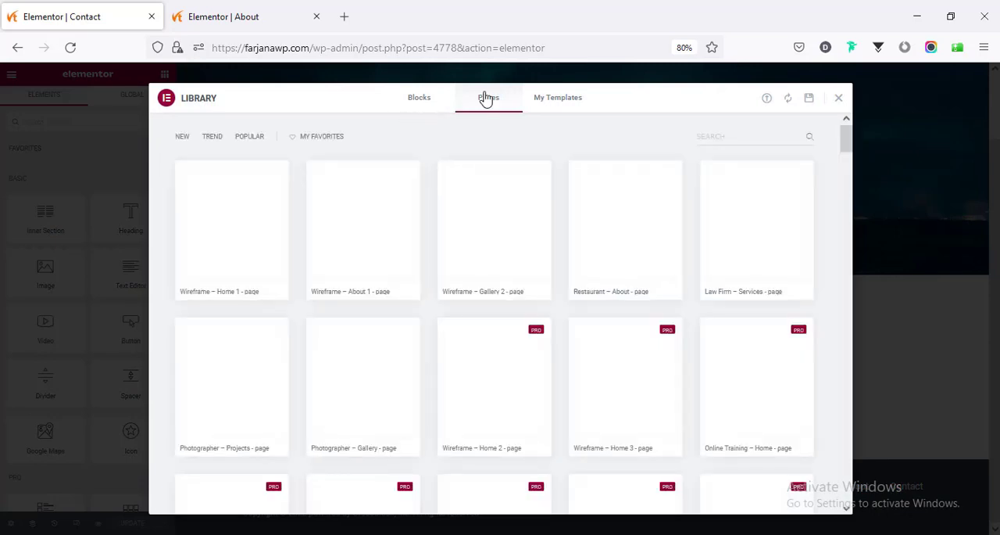
{"action": "left_click", "coordinate": [488, 101]}
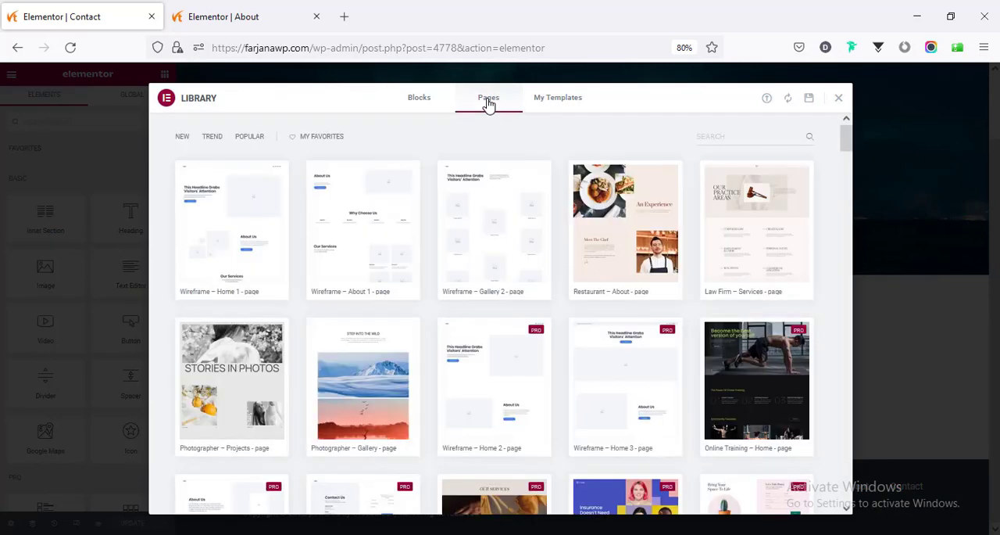
{"action": "left_click", "coordinate": [745, 136]}
{"action": "type", "text": "contact"}
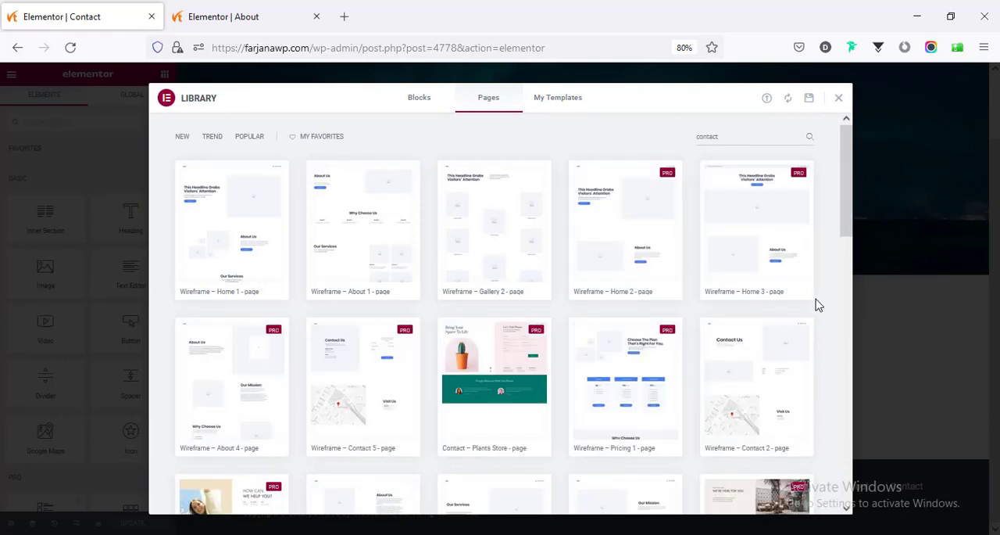
{"action": "scroll", "coordinate": [645, 389], "scroll_direction": "down", "scroll_amount": 2}
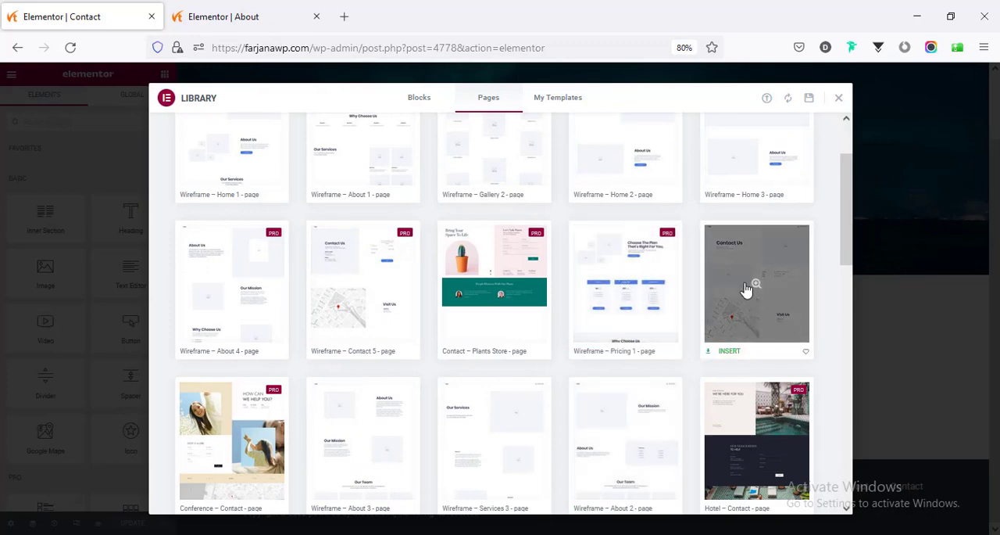
{"action": "left_click", "coordinate": [729, 353]}
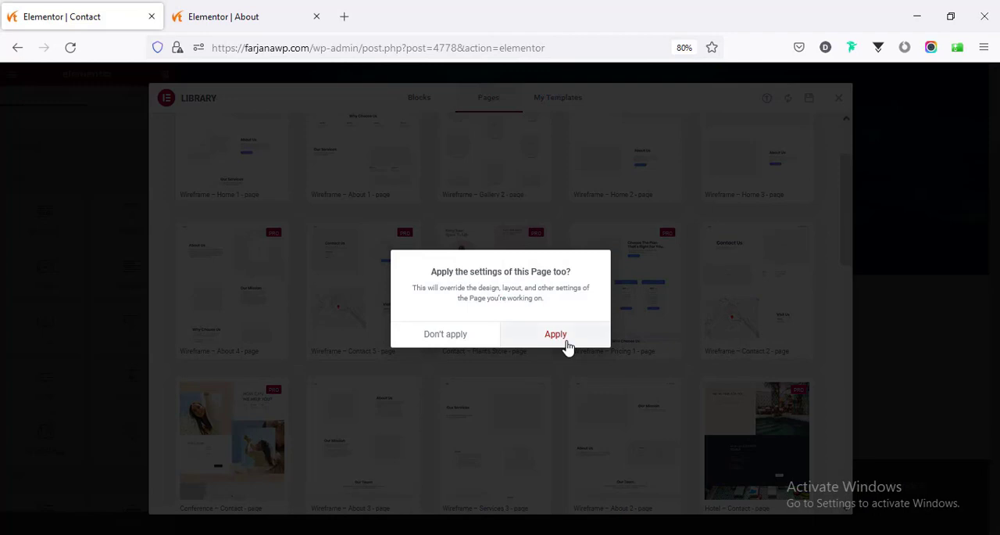
{"action": "left_click", "coordinate": [556, 334]}
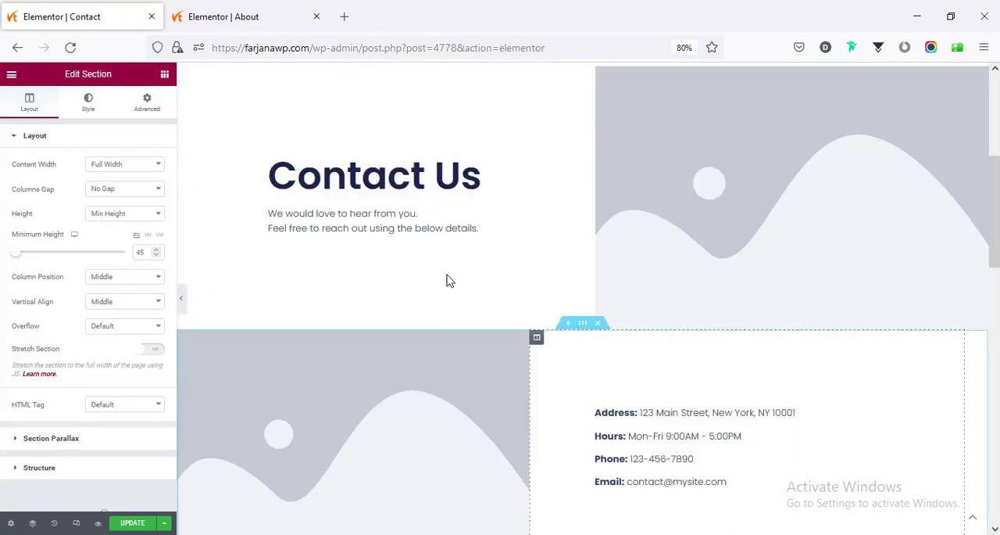
- Delete the inserted template's footer section with the social icons and the blue copyright bar beneath it
{"action": "scroll", "coordinate": [692, 272], "scroll_direction": "down", "scroll_amount": 5}
{"action": "scroll", "coordinate": [692, 273], "scroll_direction": "down", "scroll_amount": 3}
{"action": "scroll", "coordinate": [692, 273], "scroll_direction": "down", "scroll_amount": 3}
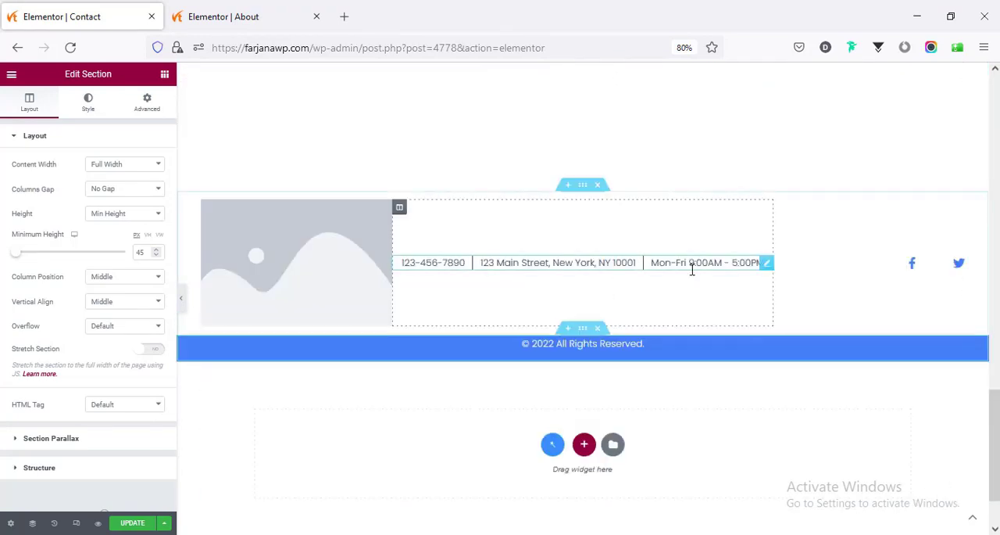
{"action": "scroll", "coordinate": [470, 319], "scroll_direction": "up", "scroll_amount": 1}
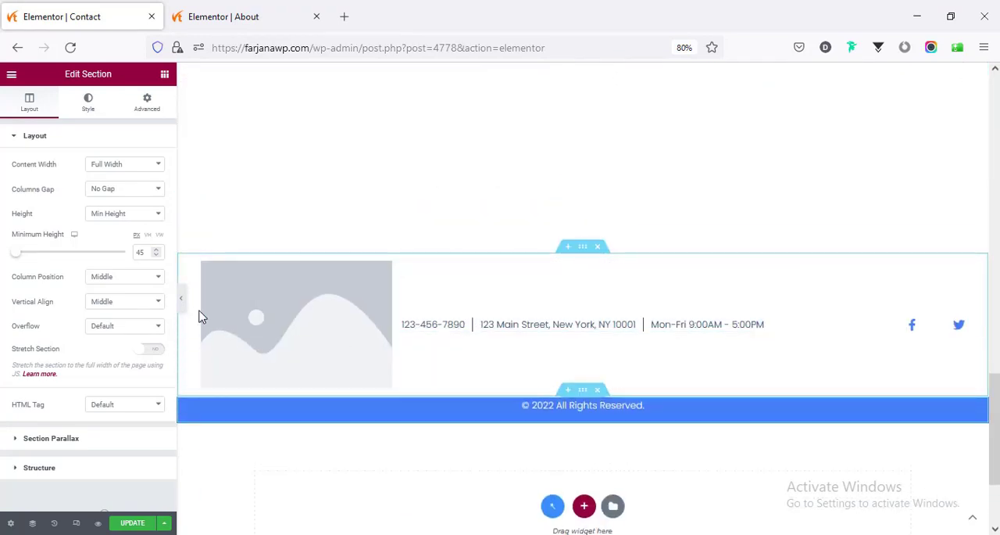
{"action": "left_click", "coordinate": [598, 247]}
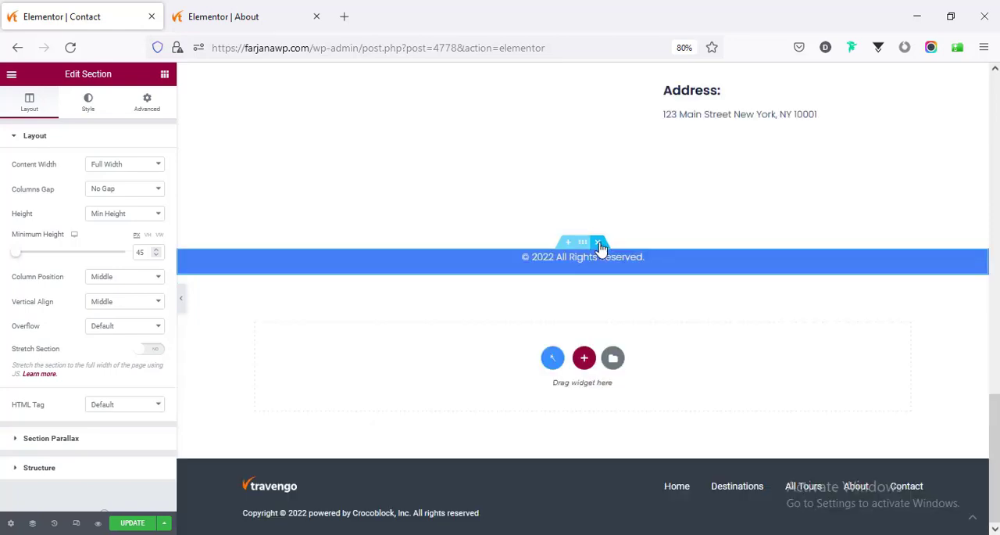
{"action": "left_click", "coordinate": [598, 247]}
- Delete the template's logo and phone header section and the "Contact Us" intro section below the hero banner
{"action": "scroll", "coordinate": [602, 268], "scroll_direction": "up", "scroll_amount": 10}
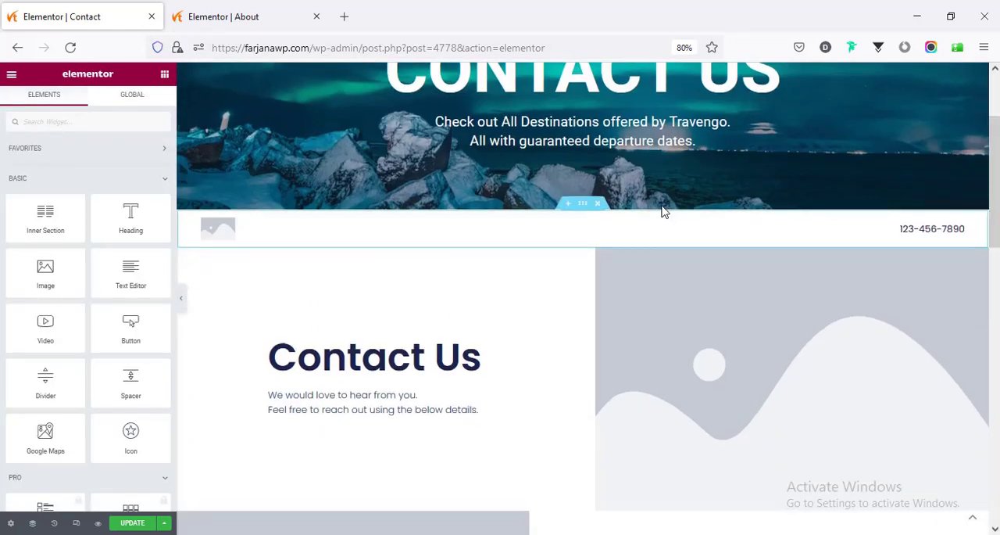
{"action": "left_click", "coordinate": [598, 204]}
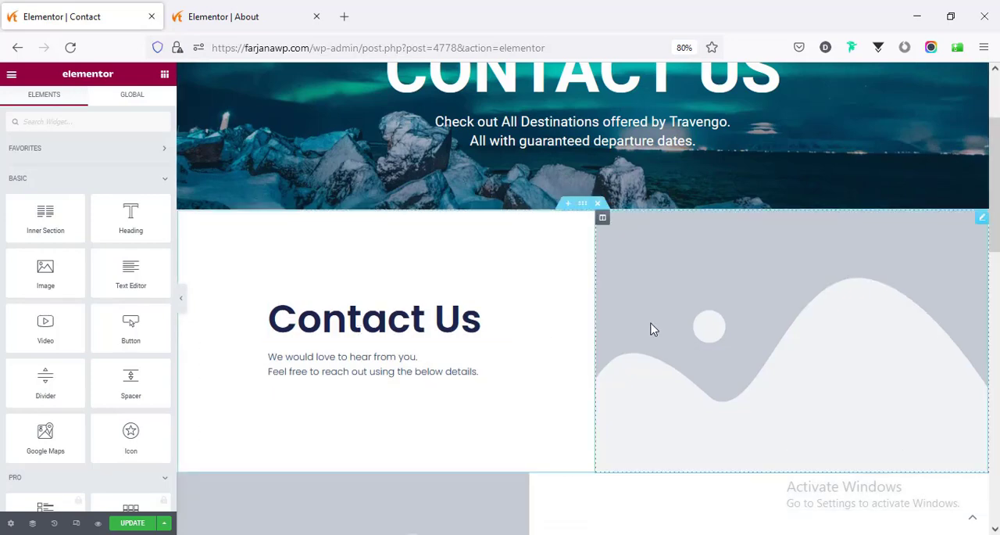
{"action": "scroll", "coordinate": [654, 329], "scroll_direction": "down", "scroll_amount": 1}
{"action": "scroll", "coordinate": [547, 317], "scroll_direction": "up", "scroll_amount": 3}
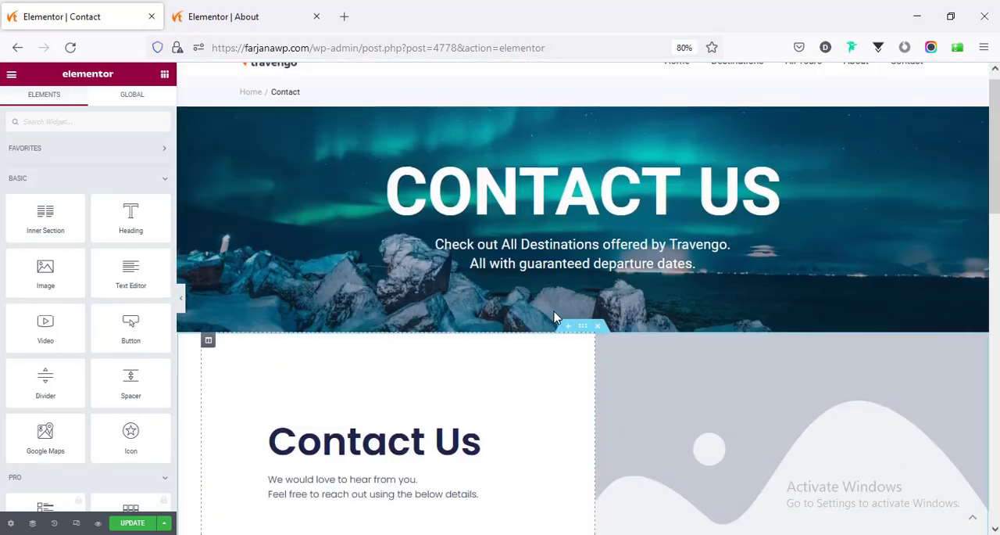
{"action": "scroll", "coordinate": [586, 266], "scroll_direction": "down", "scroll_amount": 2}
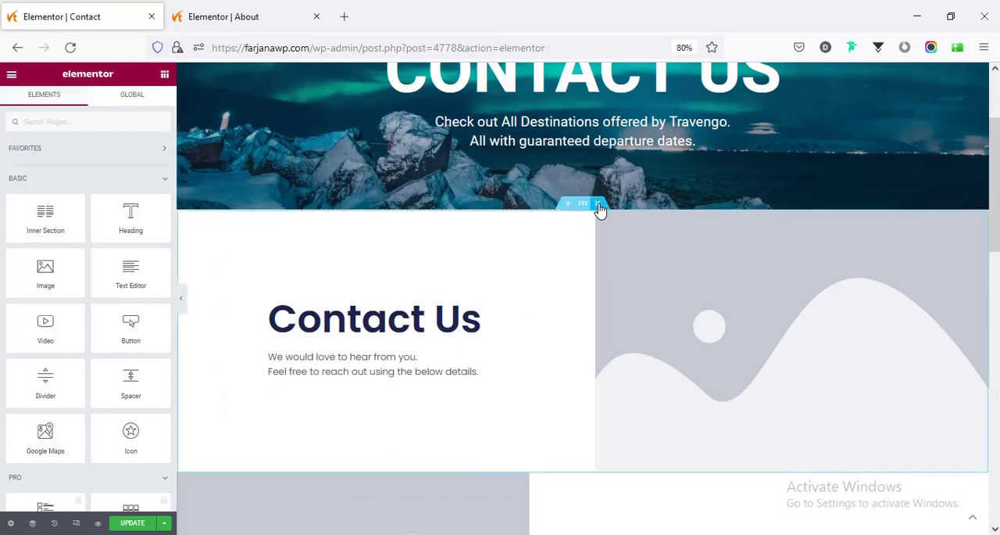
{"action": "scroll", "coordinate": [505, 286], "scroll_direction": "down", "scroll_amount": 4}
- Delete the Google Maps column from the "Visit Us" section
{"action": "scroll", "coordinate": [504, 286], "scroll_direction": "down", "scroll_amount": 4}
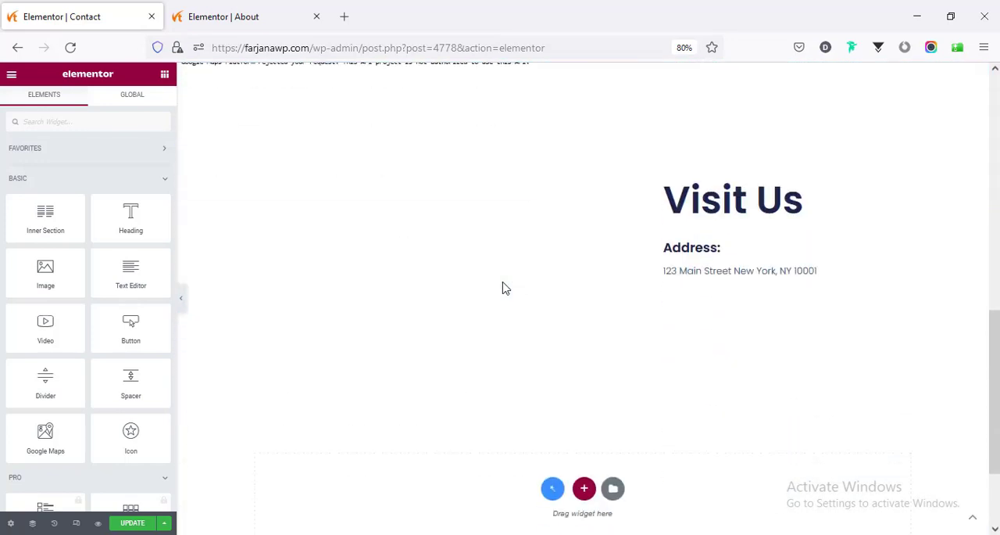
{"action": "scroll", "coordinate": [505, 286], "scroll_direction": "down", "scroll_amount": 2}
{"action": "scroll", "coordinate": [505, 286], "scroll_direction": "up", "scroll_amount": 3}
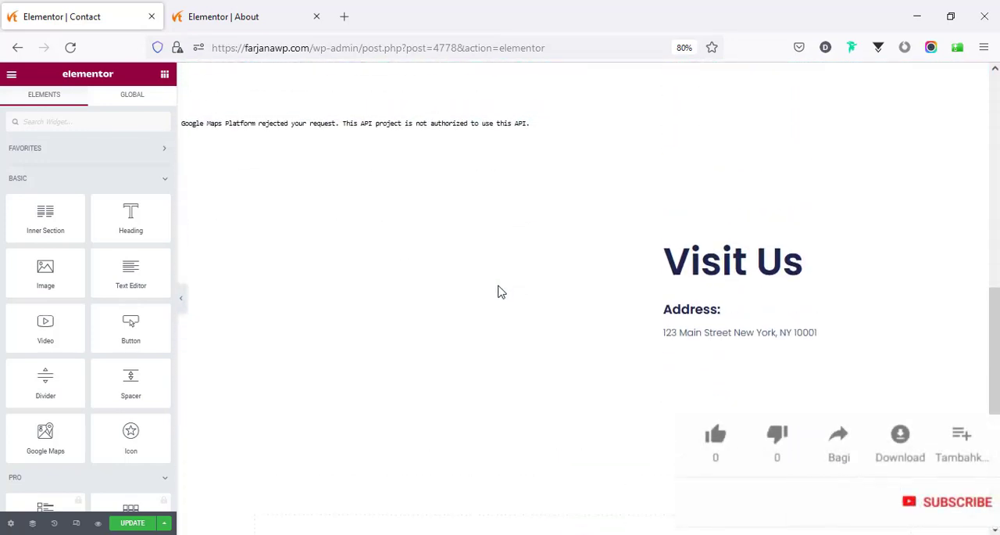
{"action": "scroll", "coordinate": [501, 291], "scroll_direction": "up", "scroll_amount": 2}
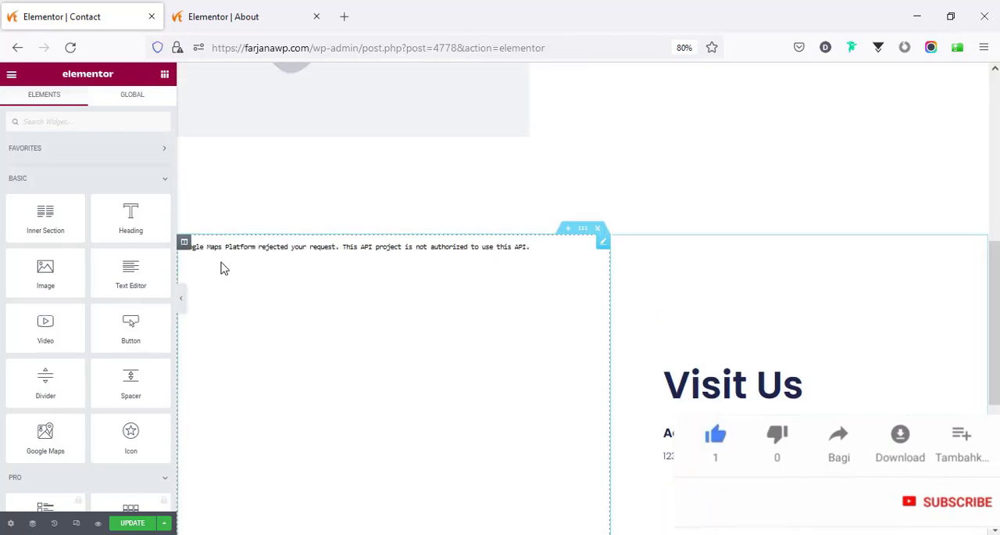
{"action": "right_click", "coordinate": [187, 247]}
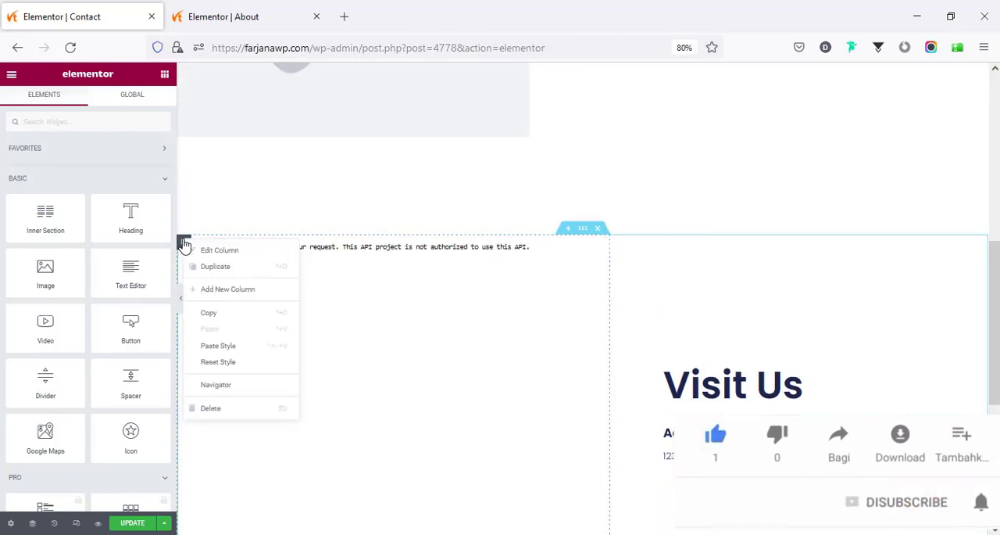
{"action": "left_click", "coordinate": [211, 408]}
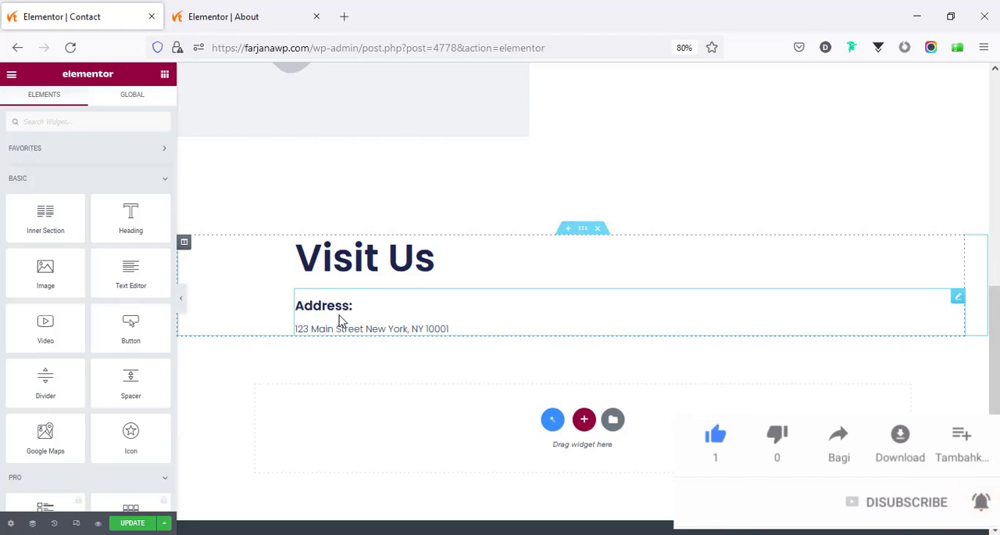
- Add a Google Maps widget below the placeholder image beside the contact details and select its location text
{"action": "scroll", "coordinate": [344, 326], "scroll_direction": "up", "scroll_amount": 4}
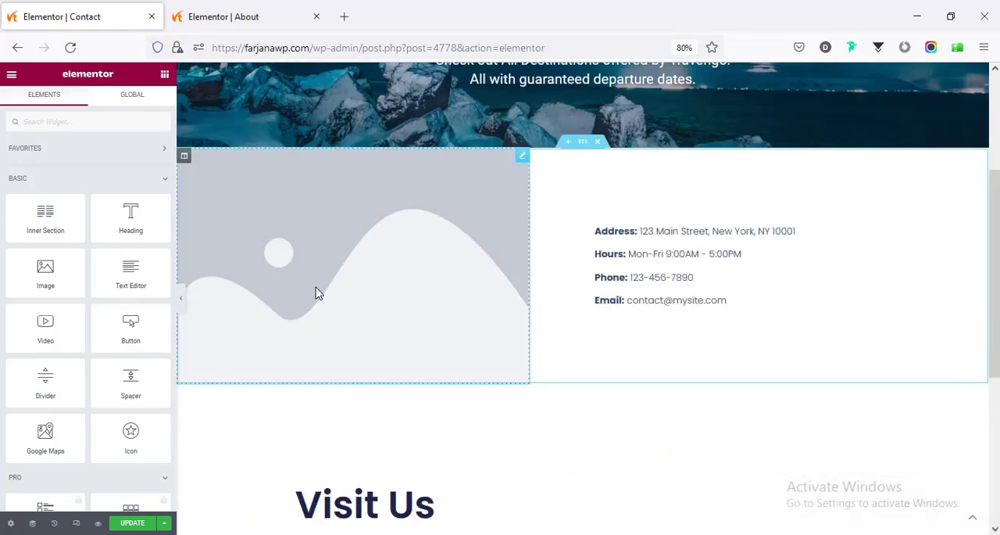
{"action": "left_click", "coordinate": [265, 283]}
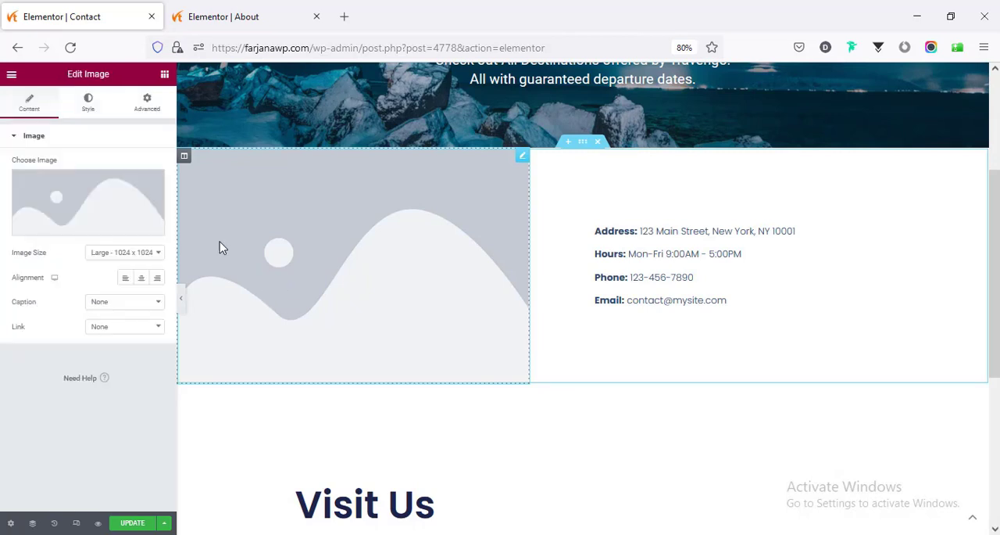
{"action": "left_click", "coordinate": [164, 75]}
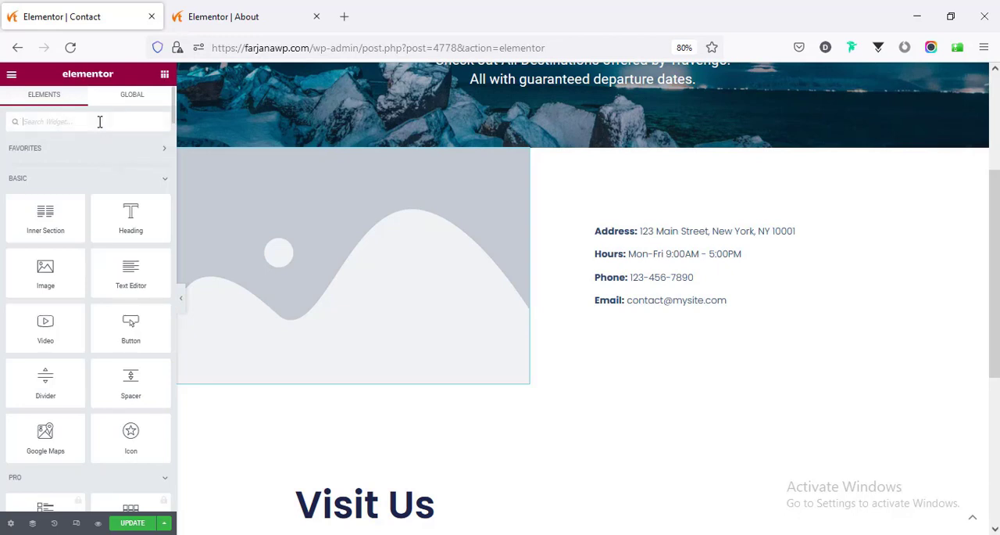
{"action": "type", "text": "map"}
{"action": "left_click_drag", "start_coordinate": [40, 168], "coordinate": [336, 367]}
{"action": "triple_click", "coordinate": [68, 173]}
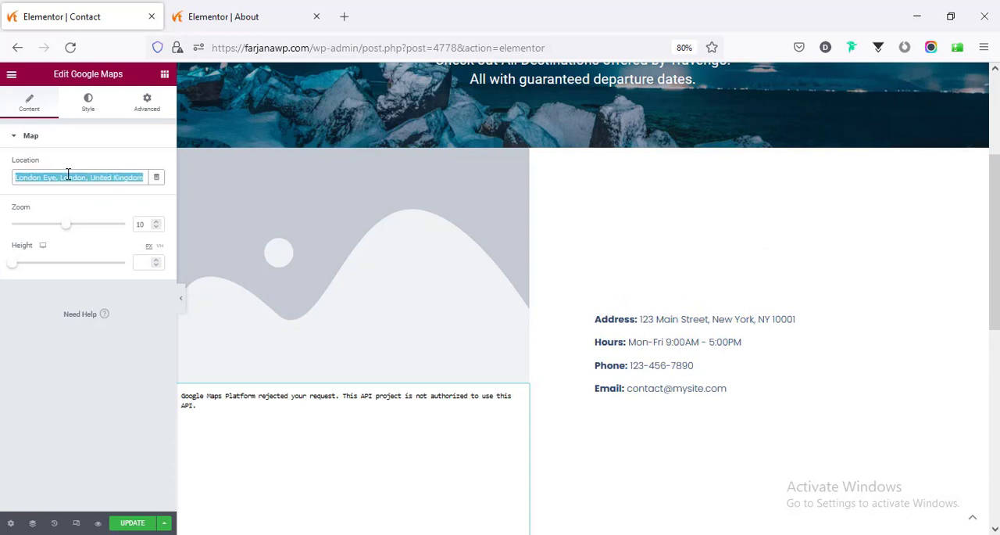
- Delete the Google Maps widget below the placeholder image
{"action": "scroll", "coordinate": [195, 351], "scroll_direction": "down", "scroll_amount": 1}
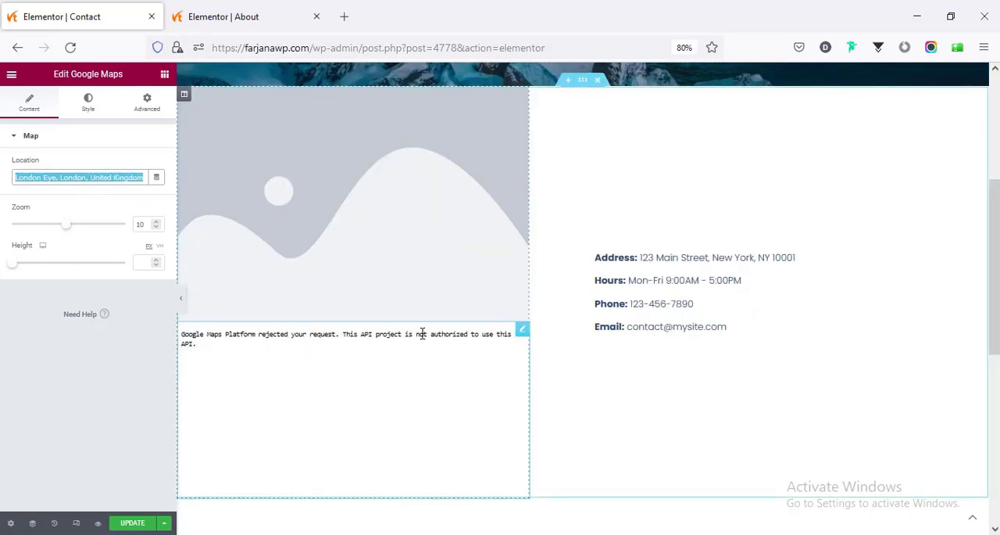
{"action": "right_click", "coordinate": [328, 372]}
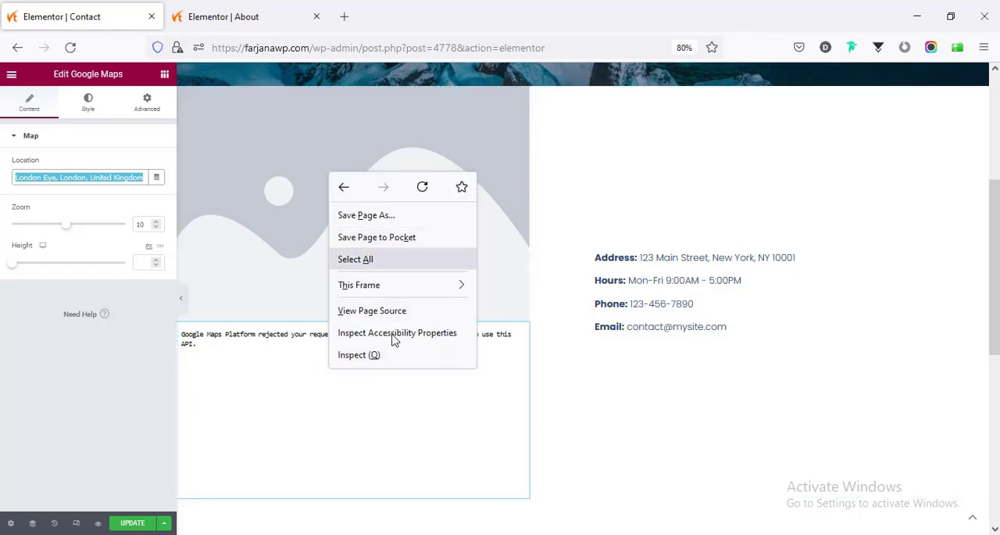
{"action": "left_click", "coordinate": [522, 329]}
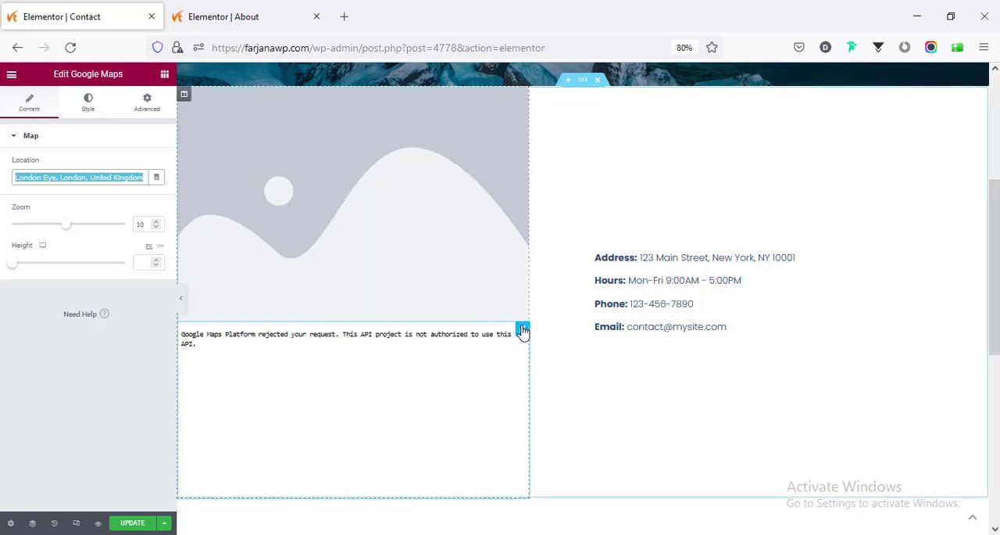
{"action": "right_click", "coordinate": [522, 329]}
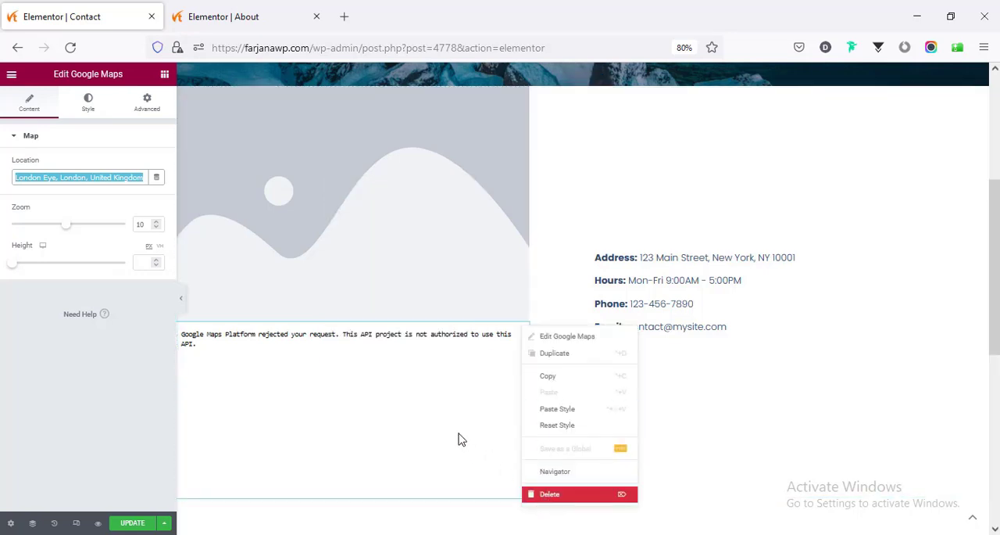
{"action": "scroll", "coordinate": [445, 426], "scroll_direction": "up", "scroll_amount": 2}
{"action": "key", "text": "Delete"}
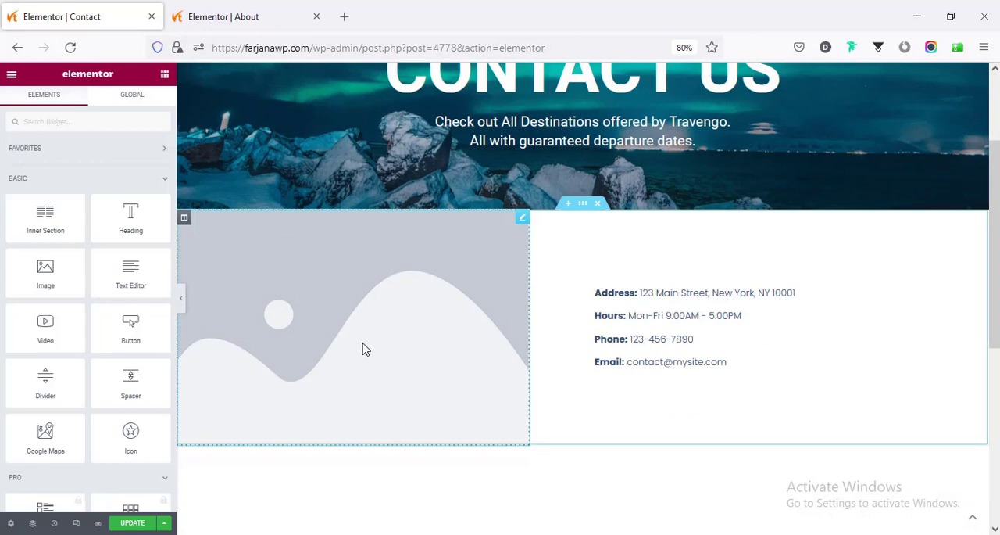
- Replace the placeholder image beside the contact details with the media library photo of the domed building with flags
{"action": "left_click", "coordinate": [186, 289]}
{"action": "left_click", "coordinate": [56, 223]}
{"action": "left_click", "coordinate": [179, 415]}
{"action": "left_click", "coordinate": [946, 501]}
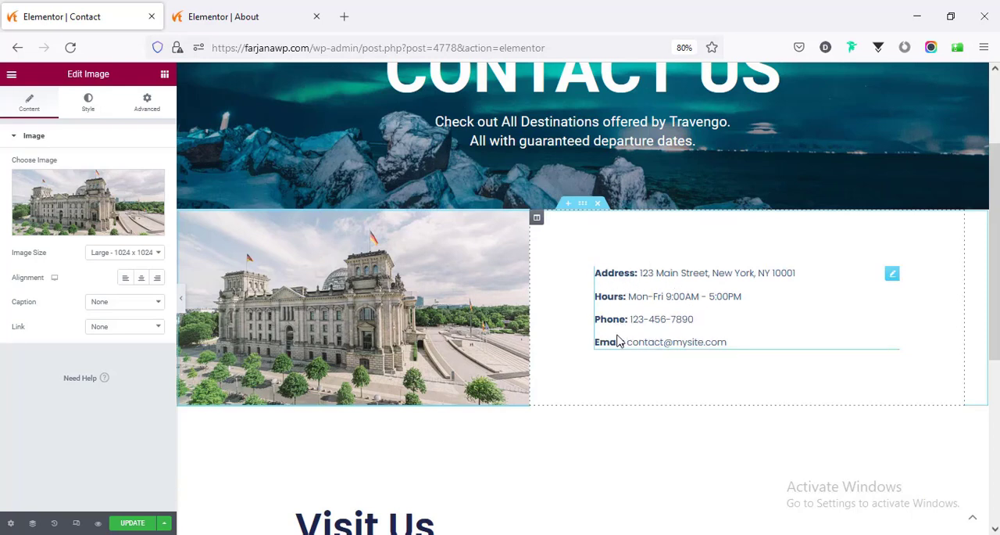
- Copy the intro paragraph under "About the company" on the About page and paste its style onto the Contact page's contact details list
{"action": "left_click", "coordinate": [673, 324]}
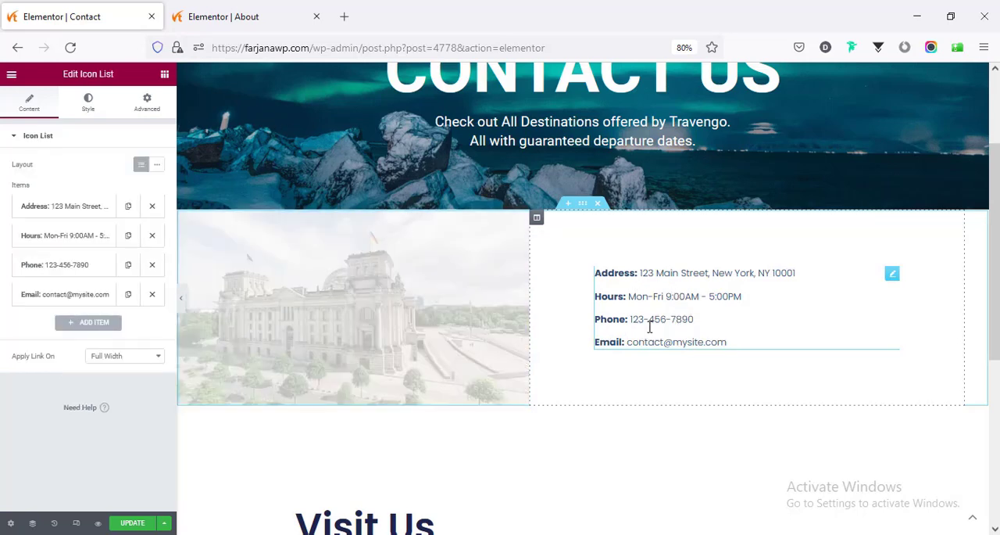
{"action": "left_click", "coordinate": [281, 11]}
{"action": "scroll", "coordinate": [490, 264], "scroll_direction": "down", "scroll_amount": 3}
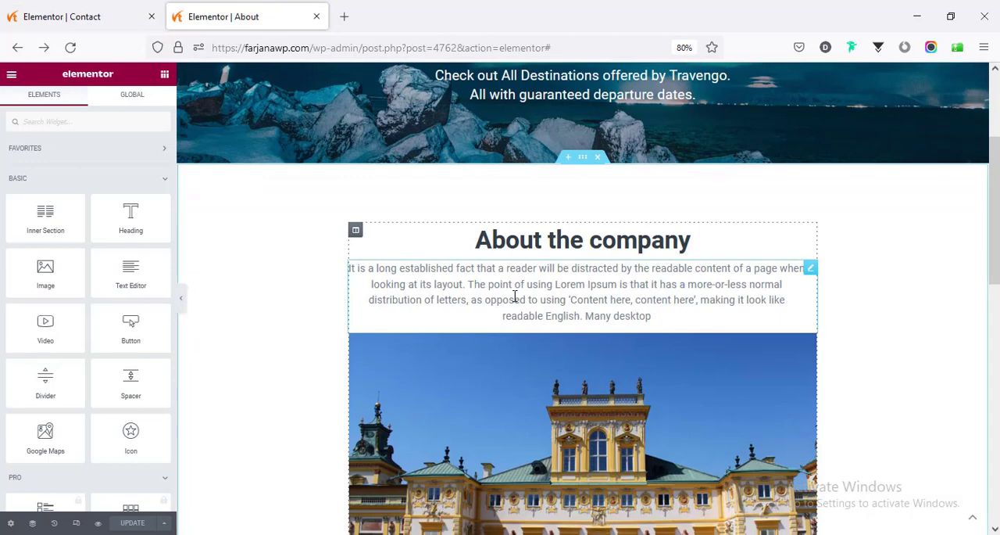
{"action": "right_click", "coordinate": [515, 295]}
{"action": "left_click", "coordinate": [542, 348]}
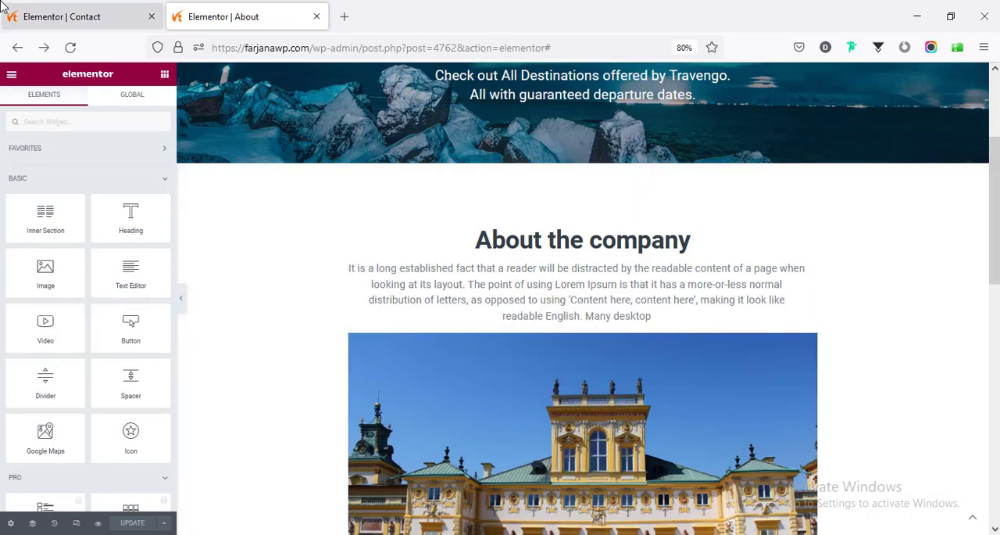
{"action": "left_click", "coordinate": [6, 11]}
{"action": "right_click", "coordinate": [654, 301]}
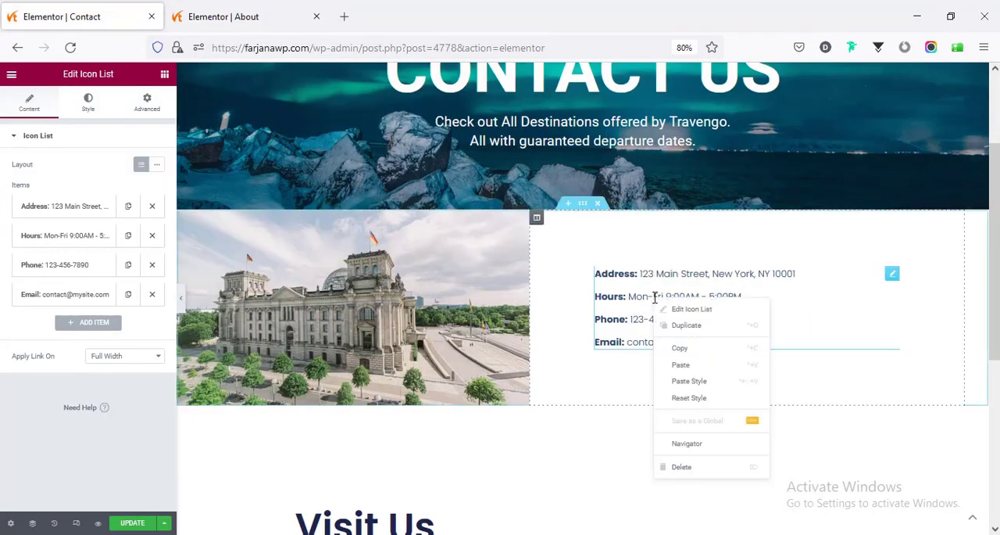
{"action": "left_click", "coordinate": [677, 381]}
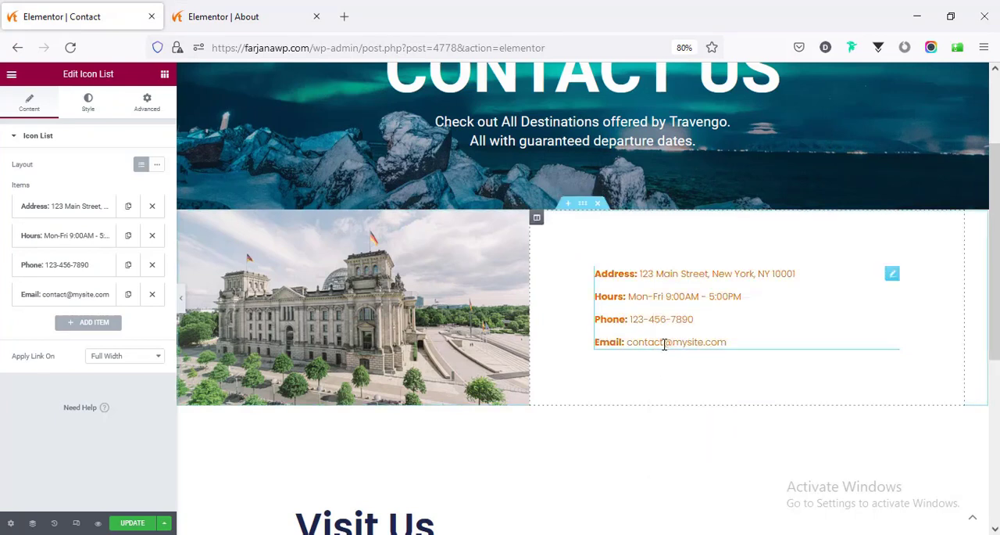
- Set the contact details list's text color to the global Accent color and reset its typography to default
{"action": "left_click", "coordinate": [88, 106]}
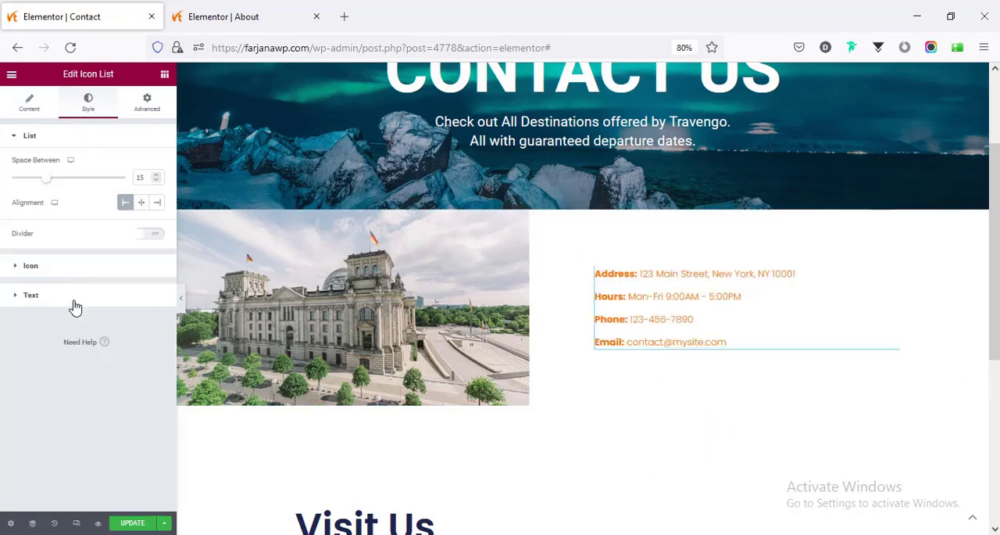
{"action": "left_click", "coordinate": [76, 305]}
{"action": "left_click", "coordinate": [141, 223]}
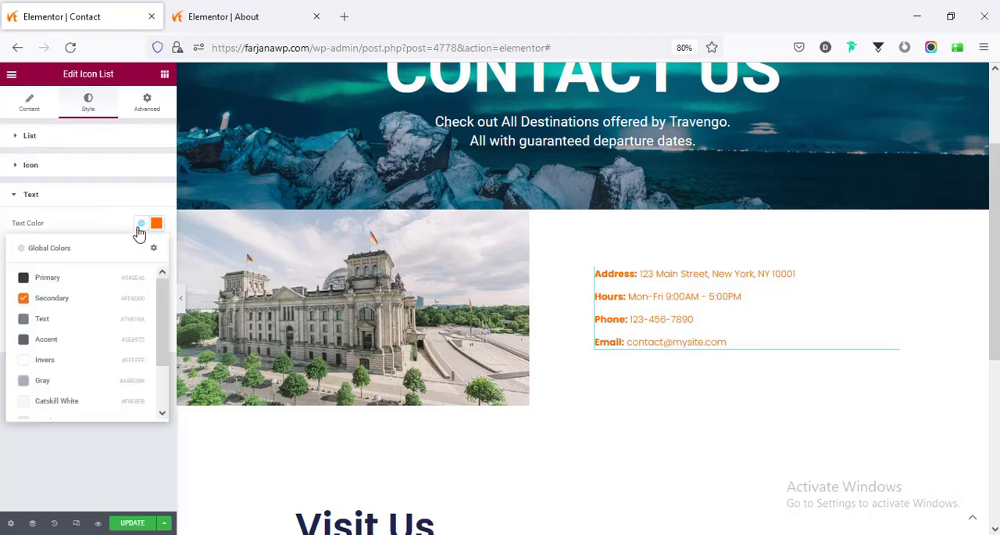
{"action": "left_click", "coordinate": [61, 340]}
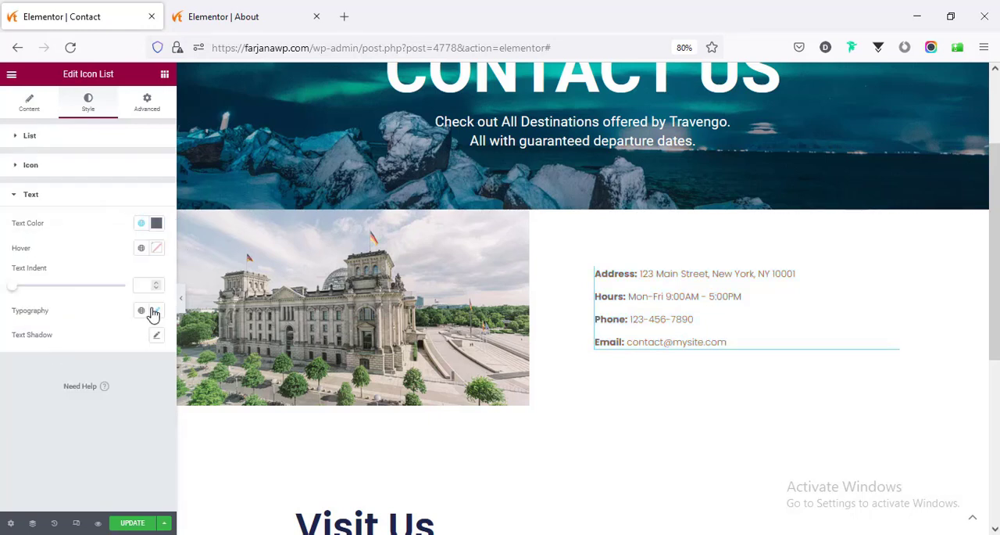
{"action": "left_click", "coordinate": [154, 312]}
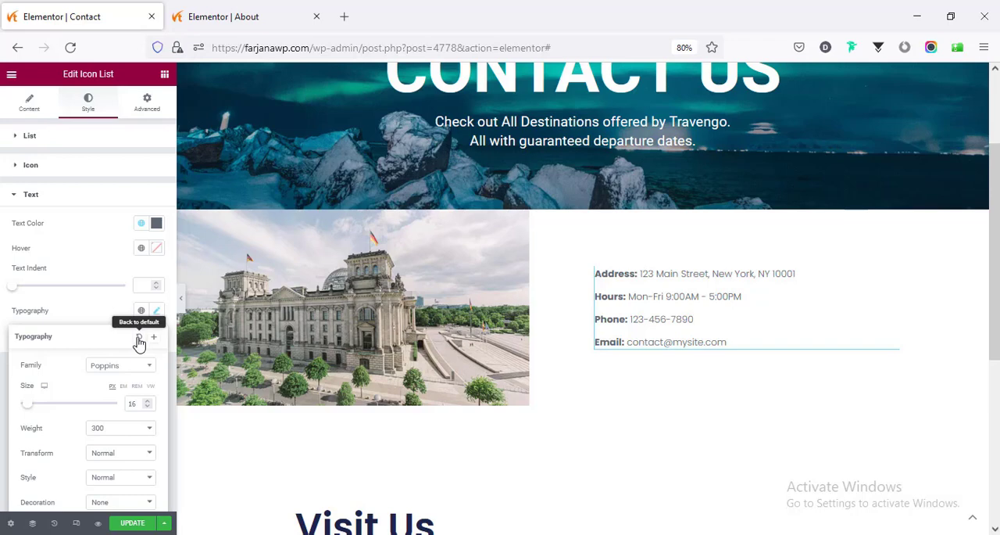
{"action": "left_click", "coordinate": [138, 342]}
- Apply the style of the About page's "About the company" heading to the "Visit Us" heading and align it left
{"action": "scroll", "coordinate": [757, 332], "scroll_direction": "down", "scroll_amount": 3}
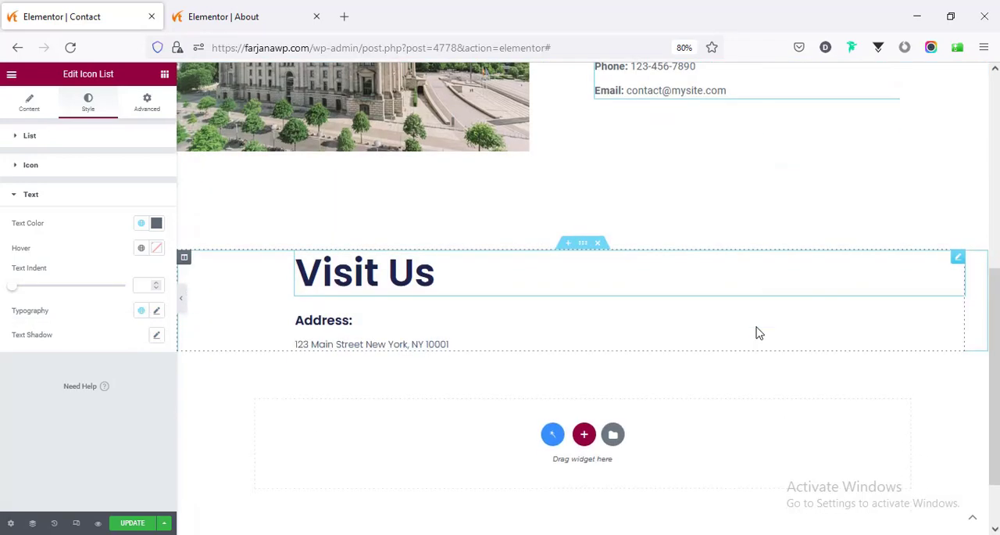
{"action": "scroll", "coordinate": [757, 333], "scroll_direction": "down", "scroll_amount": 2}
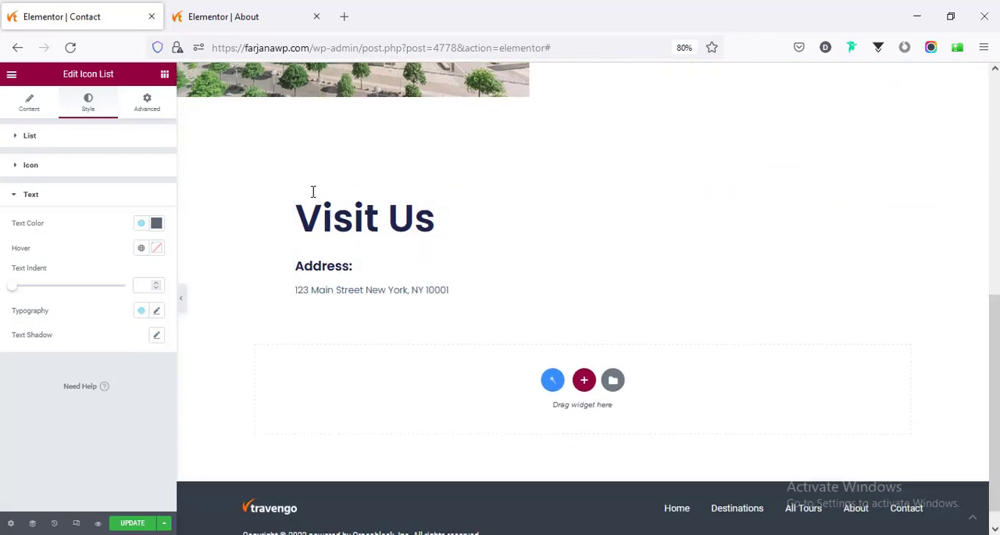
{"action": "left_click", "coordinate": [200, 16]}
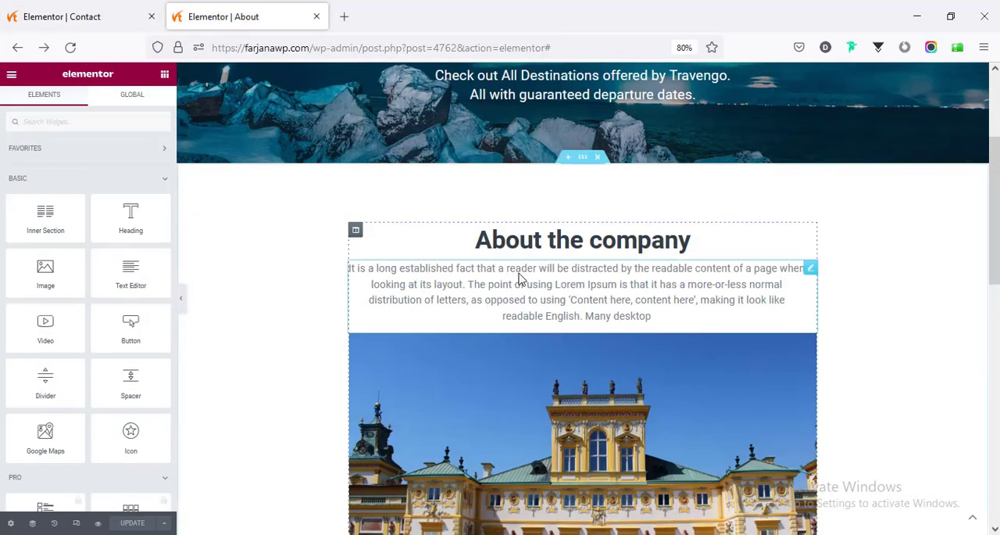
{"action": "right_click", "coordinate": [509, 238]}
{"action": "left_click", "coordinate": [536, 287]}
{"action": "left_click", "coordinate": [101, 12]}
{"action": "right_click", "coordinate": [326, 230]}
{"action": "left_click", "coordinate": [356, 313]}
{"action": "left_click", "coordinate": [328, 223]}
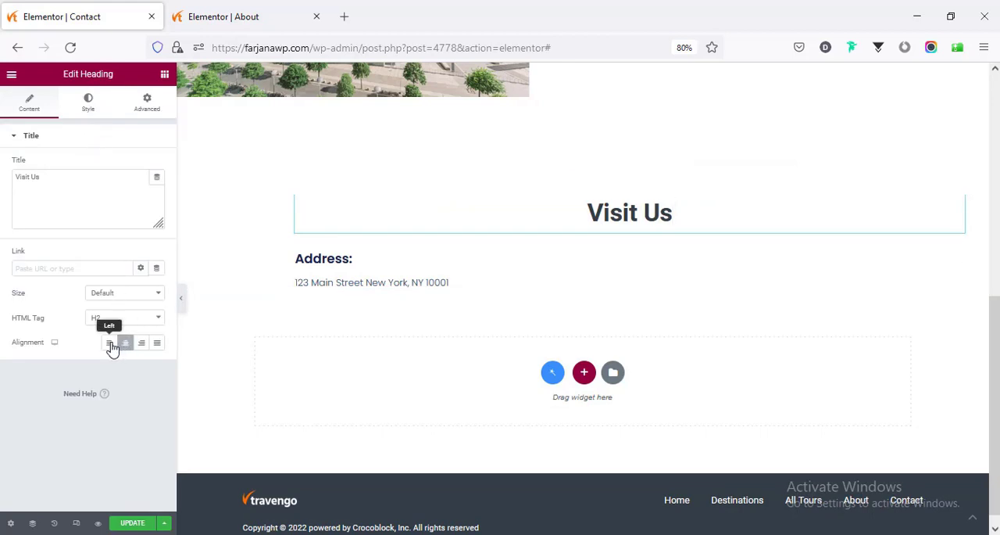
{"action": "left_click", "coordinate": [111, 343]}
- Copy the intro paragraph on the About page again and return to the Contact page's address box
{"action": "left_click", "coordinate": [233, 6]}
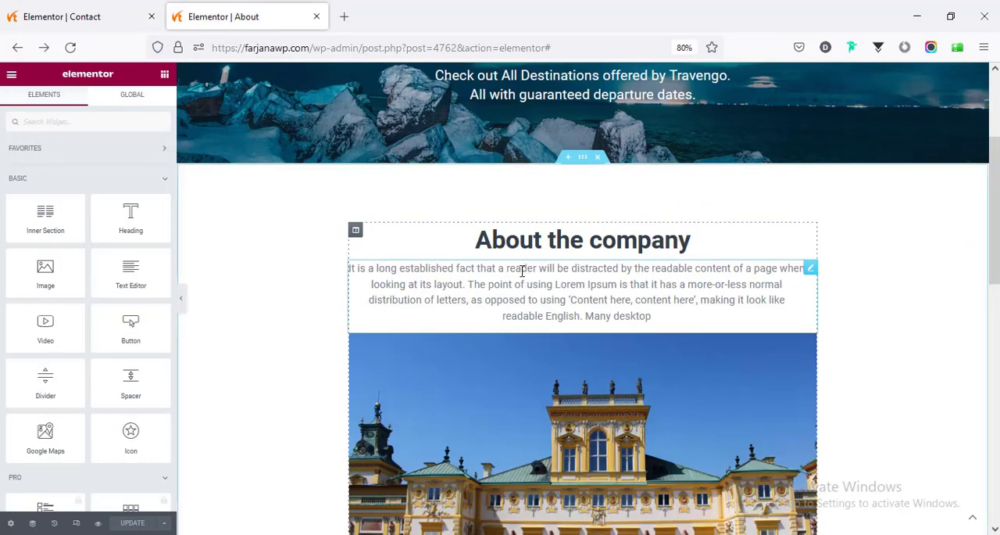
{"action": "right_click", "coordinate": [523, 273]}
{"action": "left_click", "coordinate": [549, 323]}
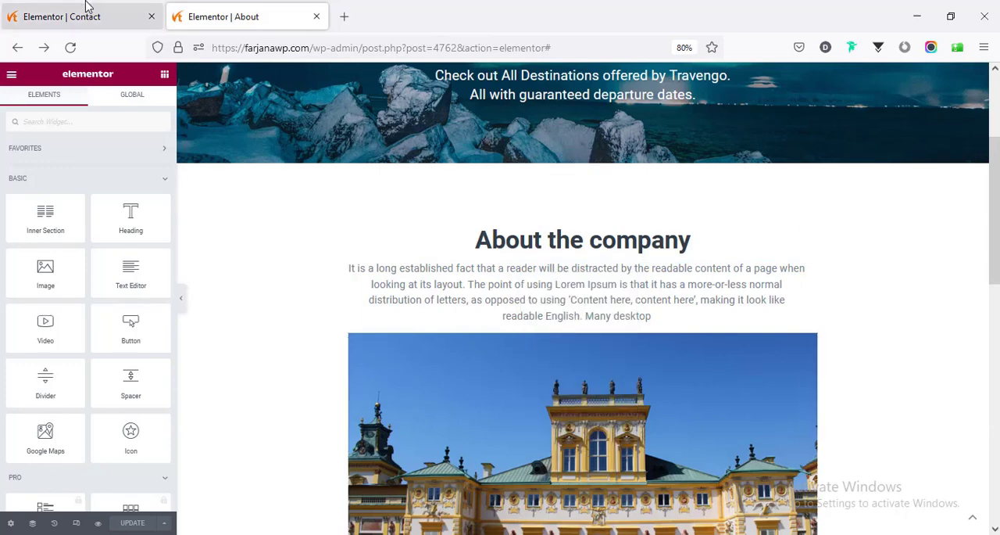
{"action": "left_click", "coordinate": [86, 8]}
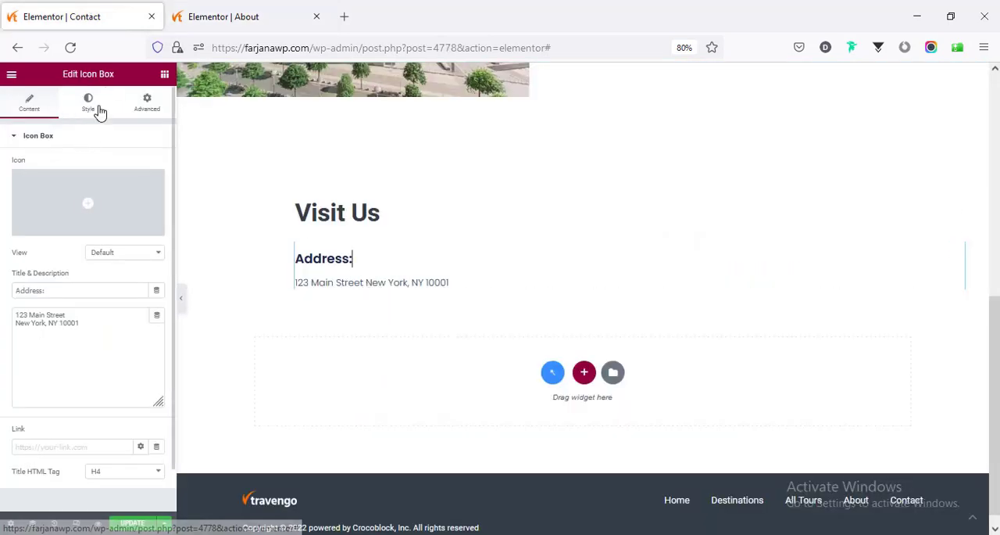
- Reset the title and description typography of the "Address:" icon box to default
{"action": "left_click", "coordinate": [89, 104]}
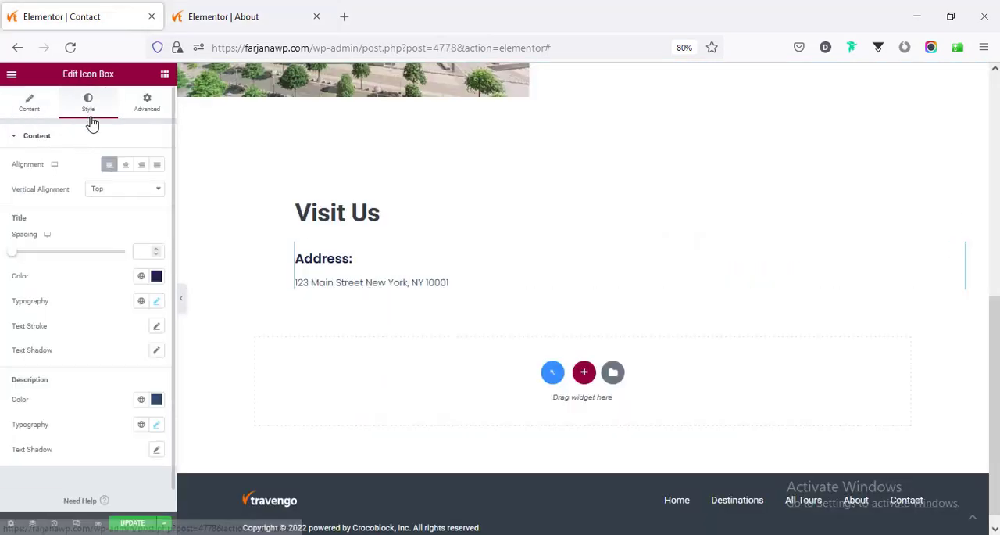
{"action": "left_click", "coordinate": [157, 301]}
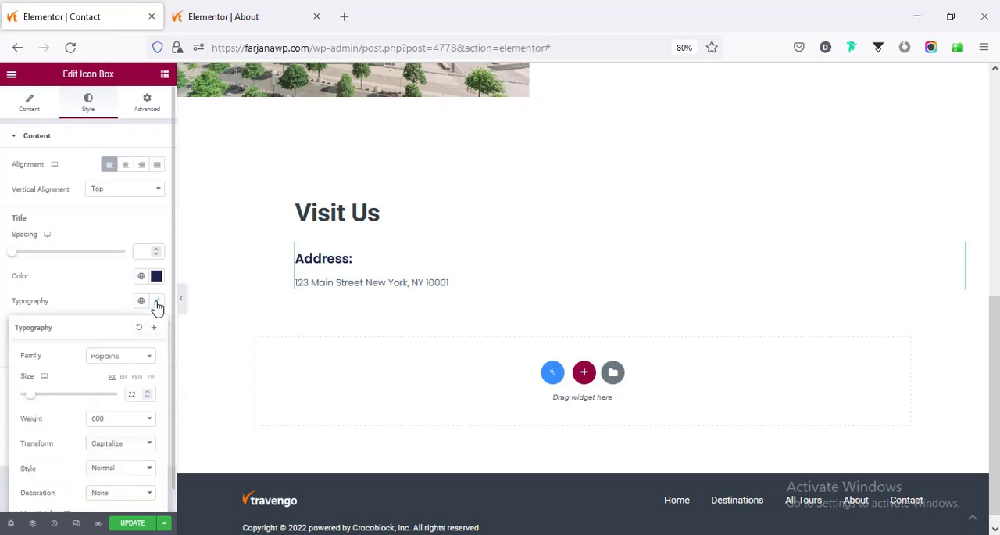
{"action": "left_click", "coordinate": [138, 331]}
{"action": "left_click", "coordinate": [156, 425]}
{"action": "left_click", "coordinate": [141, 457]}
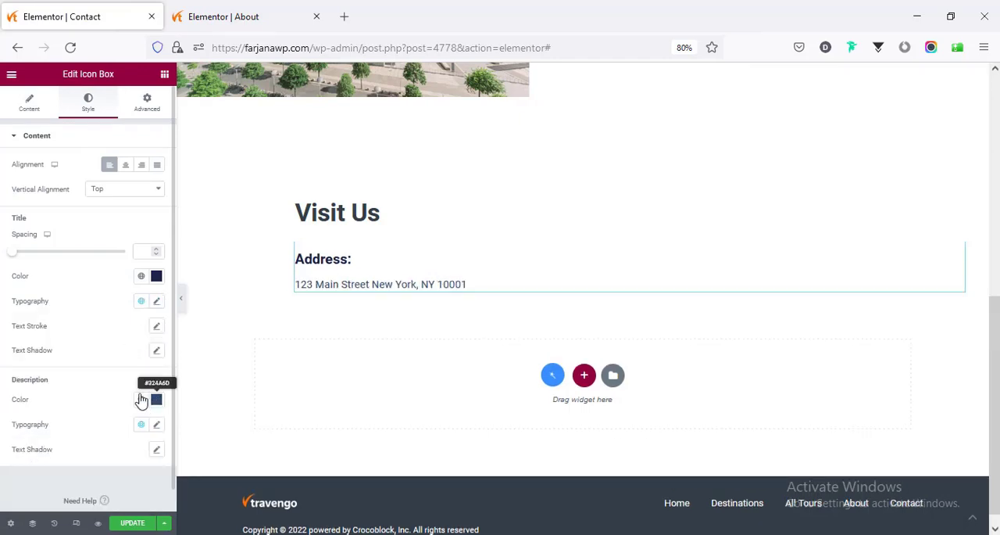
- Set the "Address:" icon box's description color to global Accent and its title color to global Primary
{"action": "left_click", "coordinate": [141, 398]}
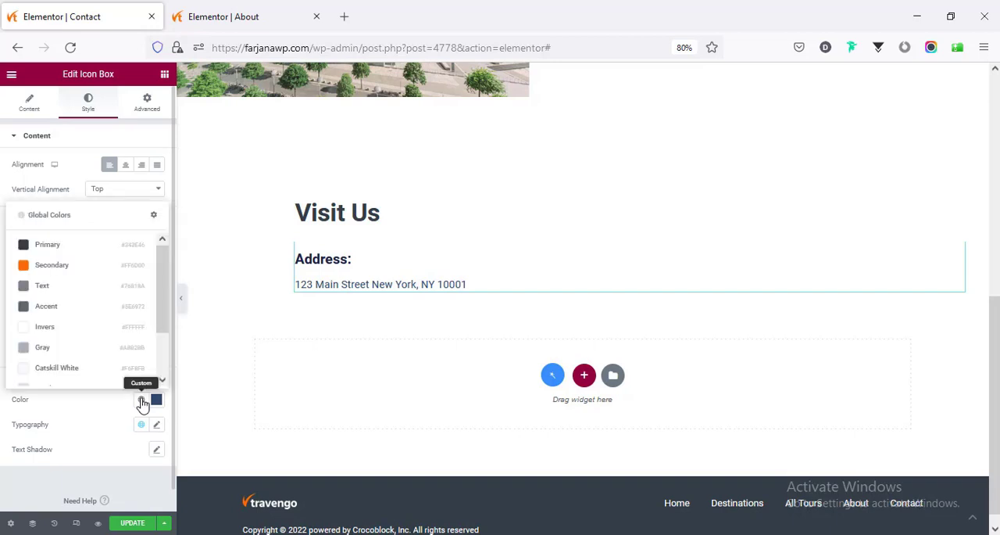
{"action": "left_click", "coordinate": [96, 307]}
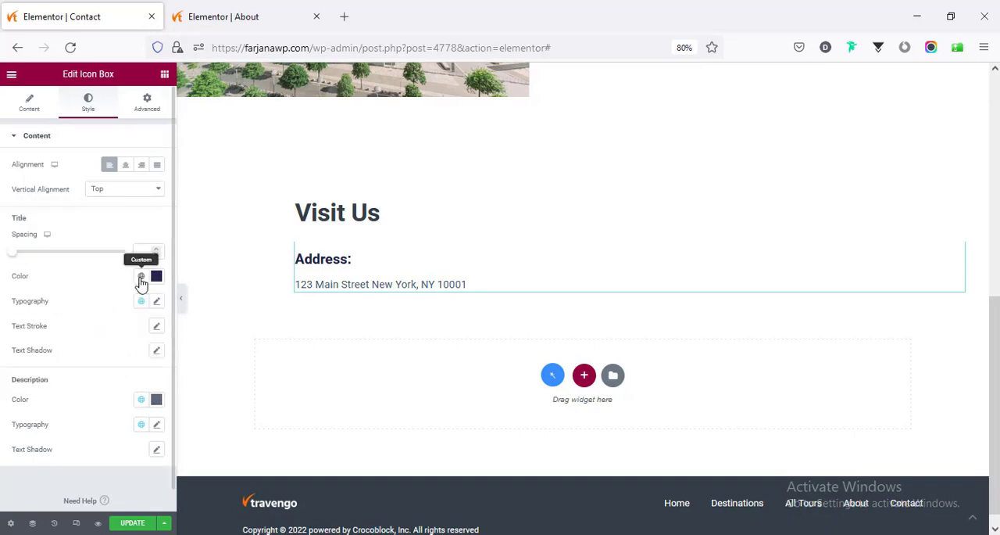
{"action": "left_click", "coordinate": [141, 278]}
{"action": "left_click", "coordinate": [115, 334]}
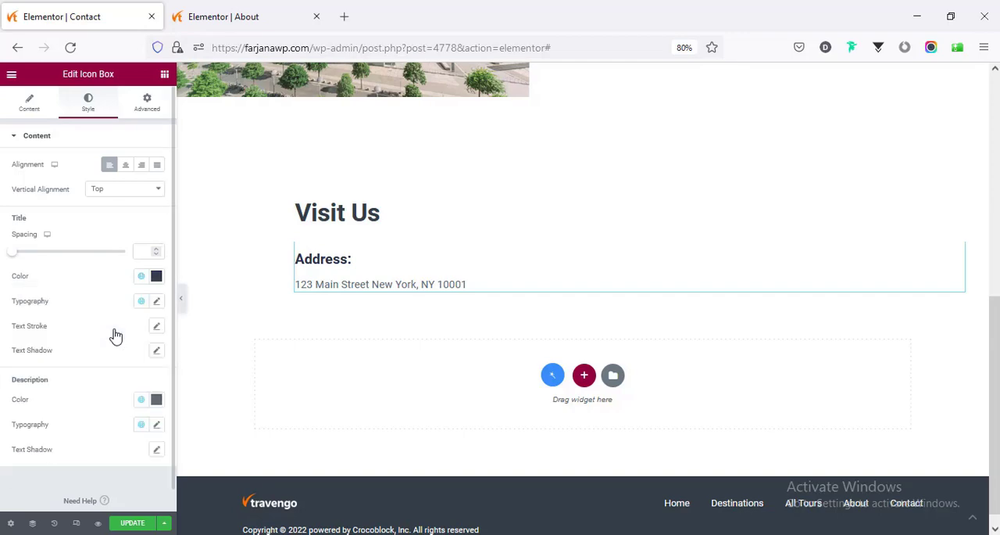
- Change the "Visit Us" heading to "Contact Us" and delete the "Address:" icon box below it
{"action": "scroll", "coordinate": [386, 326], "scroll_direction": "up", "scroll_amount": 6}
{"action": "scroll", "coordinate": [379, 332], "scroll_direction": "down", "scroll_amount": 6}
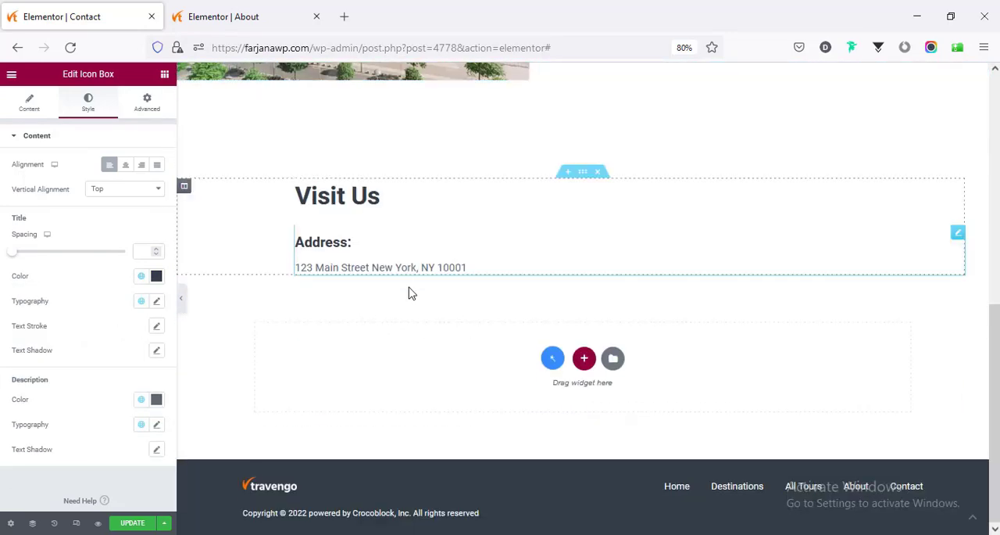
{"action": "left_click", "coordinate": [341, 201]}
{"action": "triple_click", "coordinate": [100, 200]}
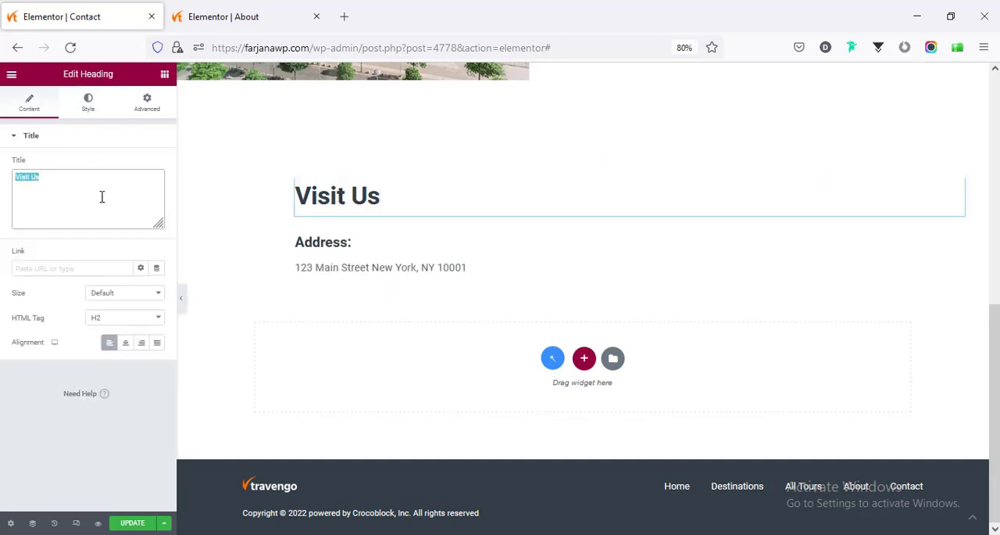
{"action": "type", "text": "Contact U"}
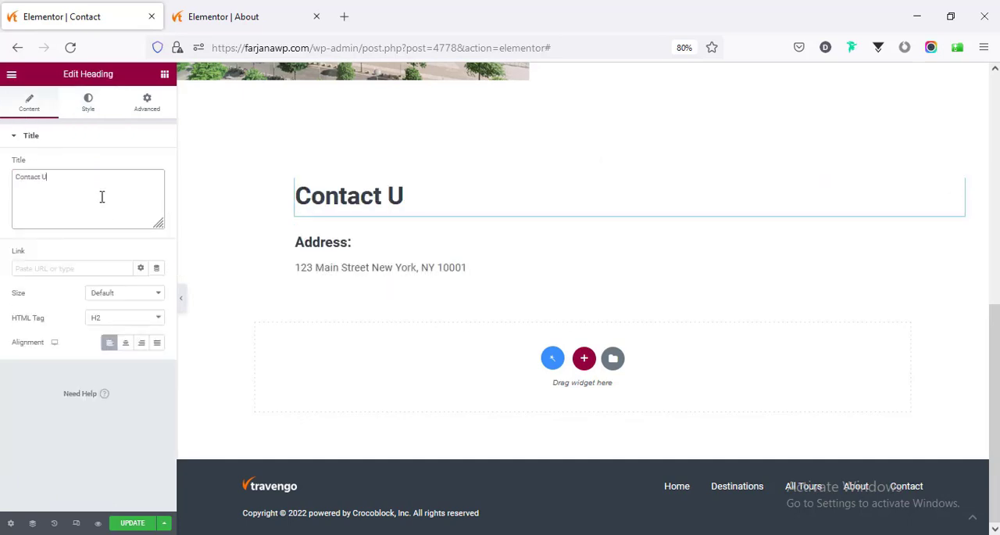
{"action": "right_click", "coordinate": [361, 265]}
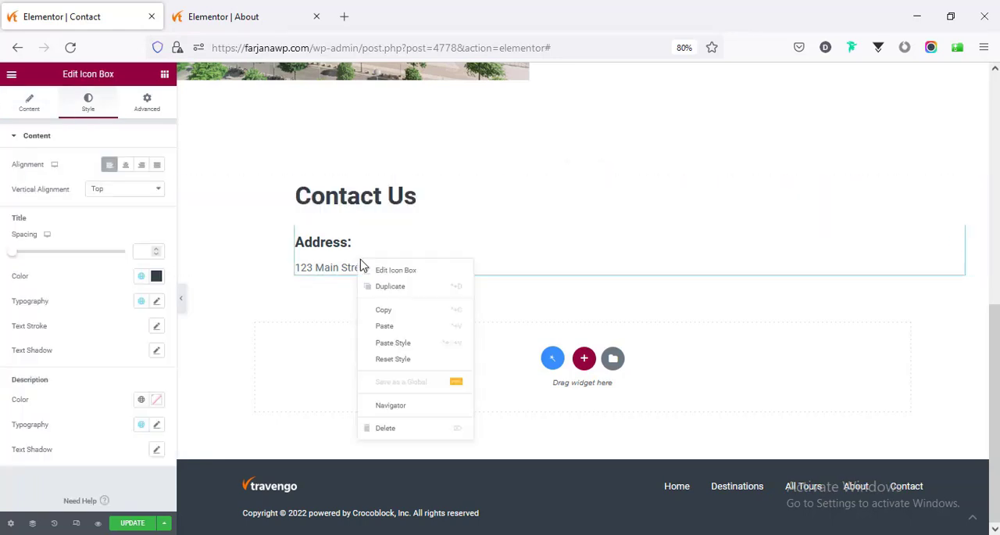
{"action": "left_click", "coordinate": [368, 427]}
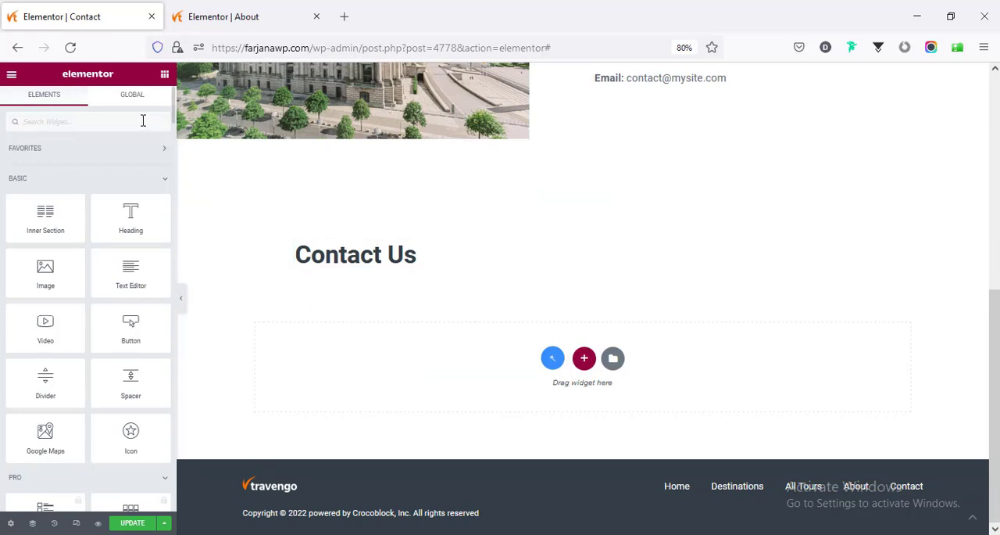
- Add a JetForm widget below the "Contact Us" heading, check its available forms, and update the page
{"action": "type", "text": "form"}
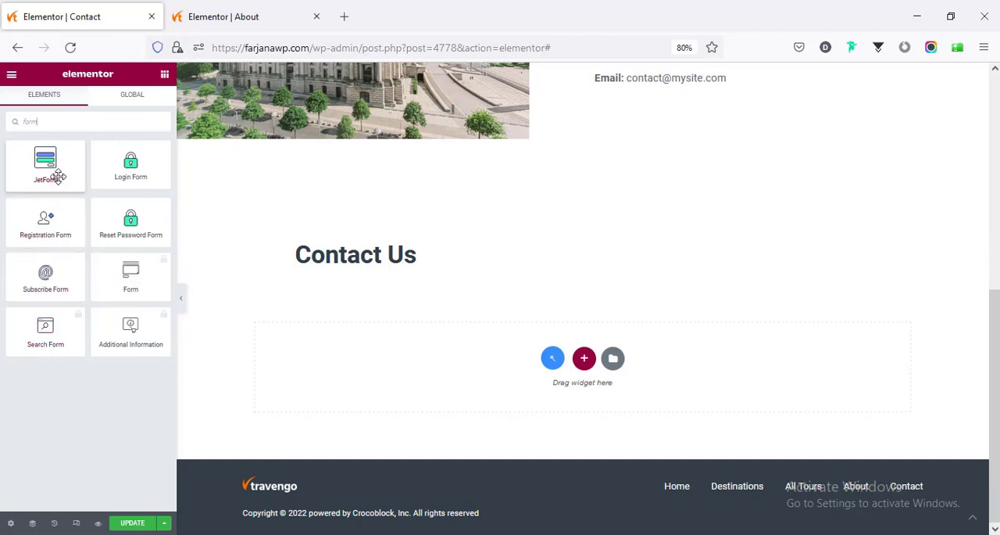
{"action": "left_click_drag", "start_coordinate": [58, 175], "coordinate": [358, 270]}
{"action": "left_click", "coordinate": [112, 181]}
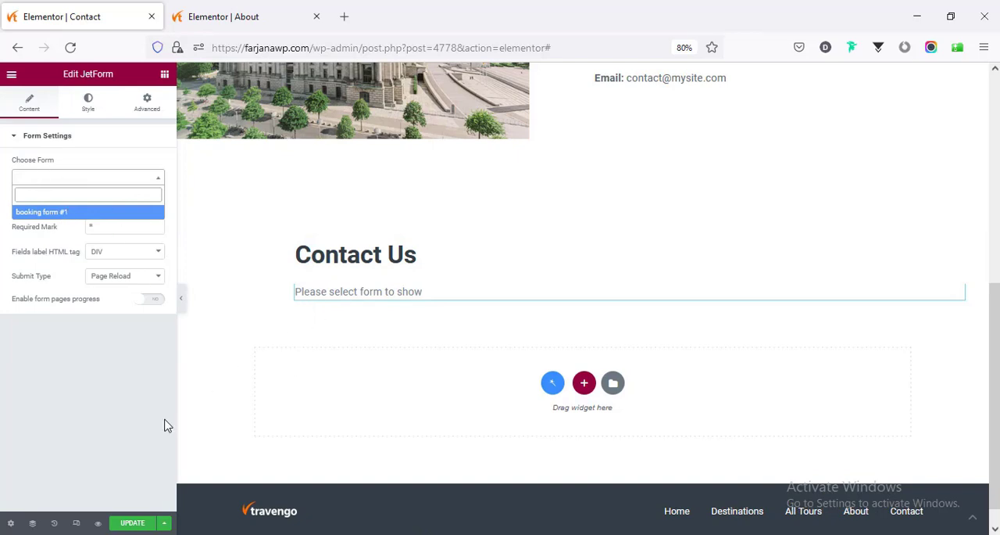
{"action": "left_click", "coordinate": [132, 523]}
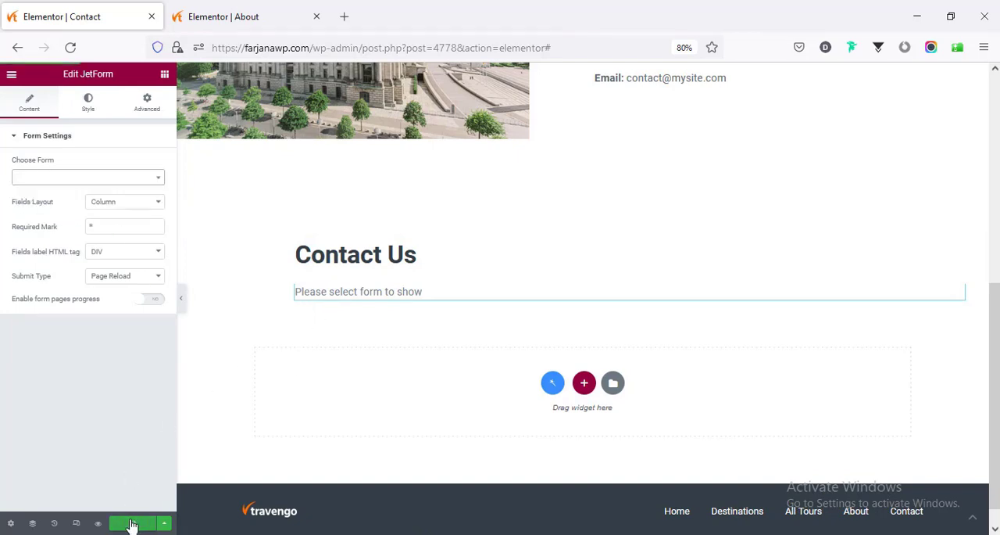
{"action": "scroll", "coordinate": [337, 416], "scroll_direction": "up", "scroll_amount": 3}
{"action": "scroll", "coordinate": [337, 420], "scroll_direction": "up", "scroll_amount": 2}
{"action": "scroll", "coordinate": [337, 422], "scroll_direction": "down", "scroll_amount": 3}
{"action": "scroll", "coordinate": [339, 414], "scroll_direction": "up", "scroll_amount": 3}
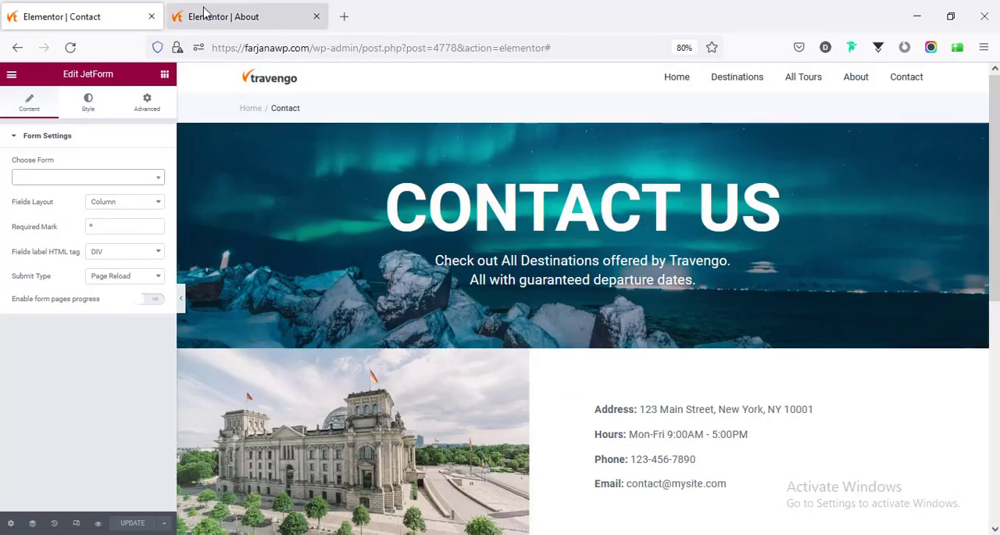
- Leave the About page editor for the WordPress dashboard and start a new form in JetFormBuilder
{"action": "left_click", "coordinate": [205, 12]}
{"action": "left_click_drag", "start_coordinate": [364, 49], "coordinate": [608, 36]}
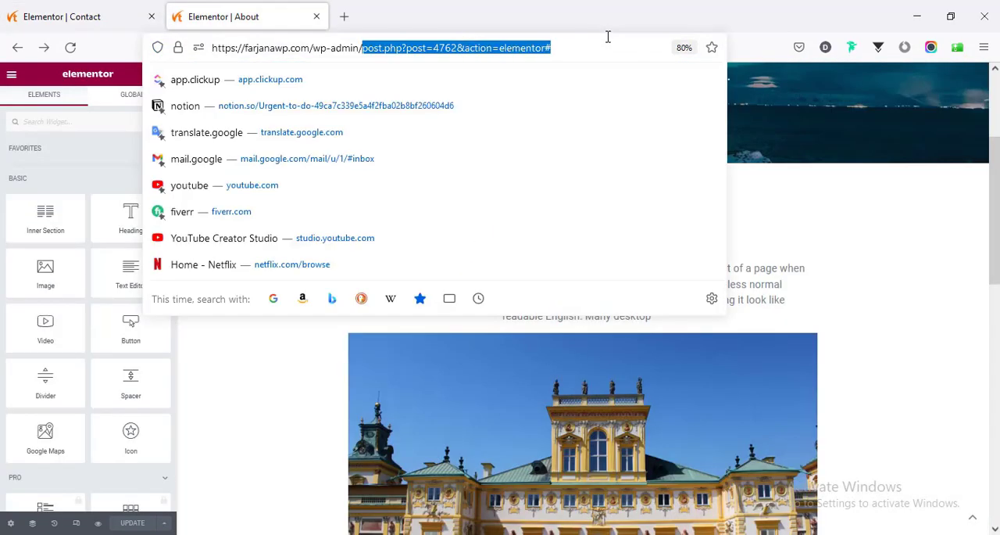
{"action": "key", "text": "BackSpace"}
{"action": "key", "text": "Return"}
{"action": "mouse_move", "coordinate": [48, 498]}
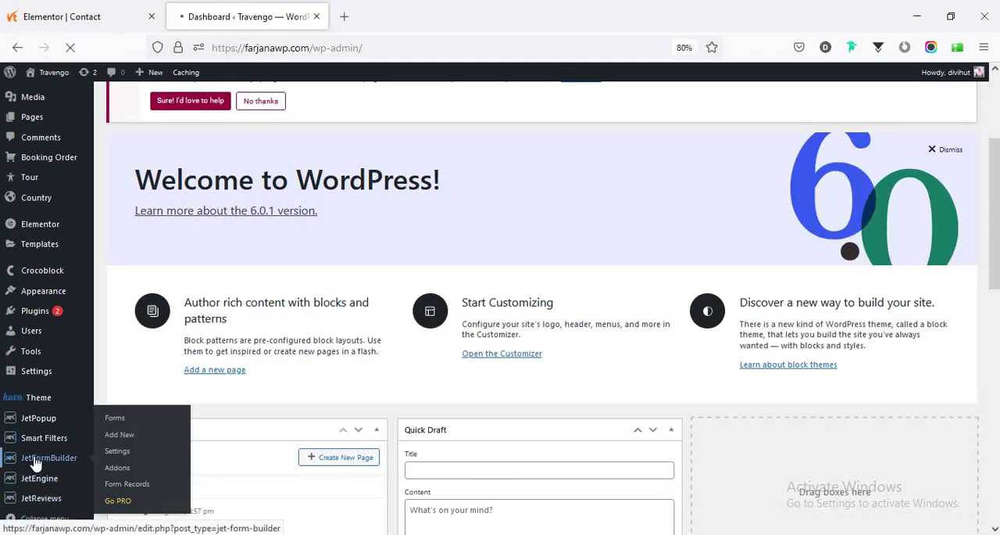
{"action": "left_click", "coordinate": [35, 463]}
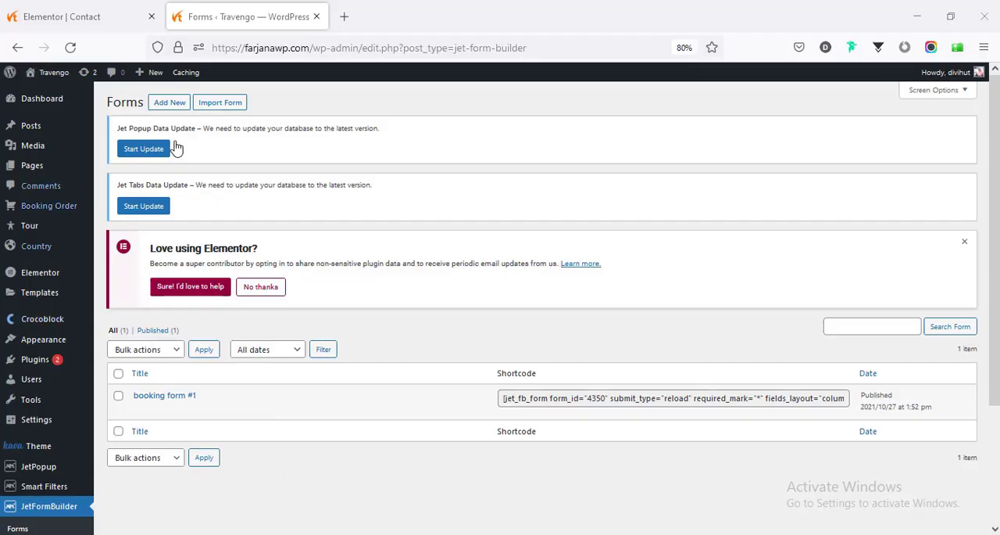
{"action": "left_click", "coordinate": [177, 104]}
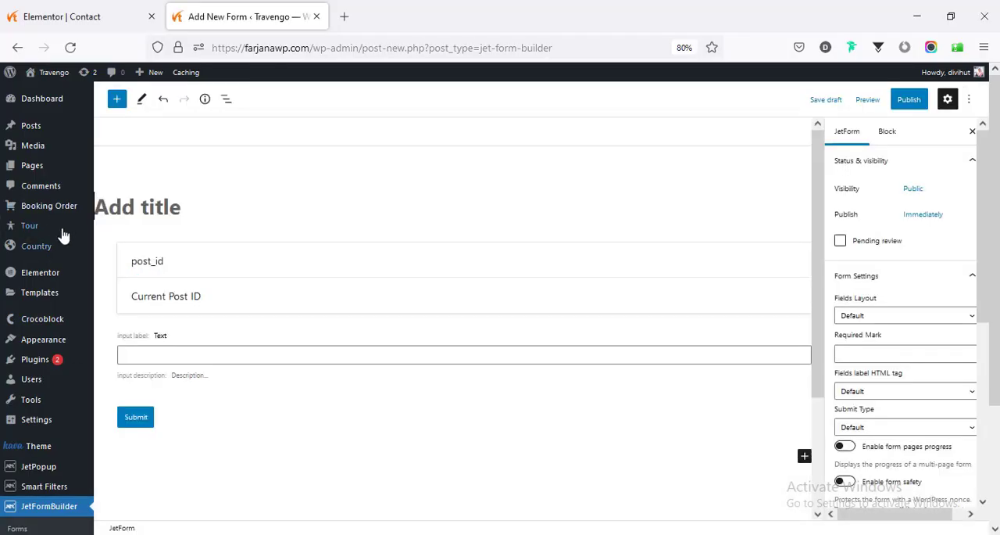
- Title the new form "Contact form" and label its existing text field "Name"
{"action": "left_click", "coordinate": [137, 214]}
{"action": "type", "text": "Contact form"}
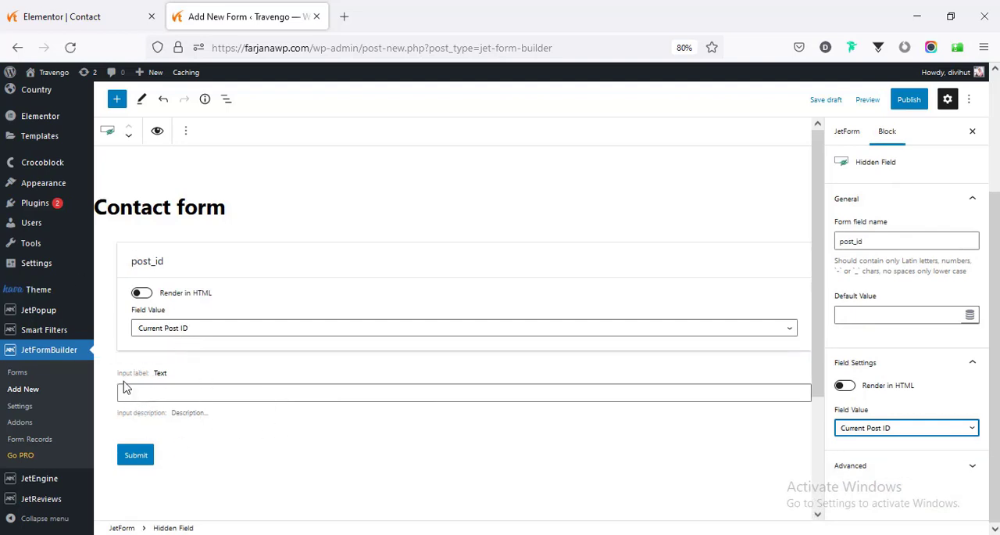
{"action": "left_click", "coordinate": [181, 389]}
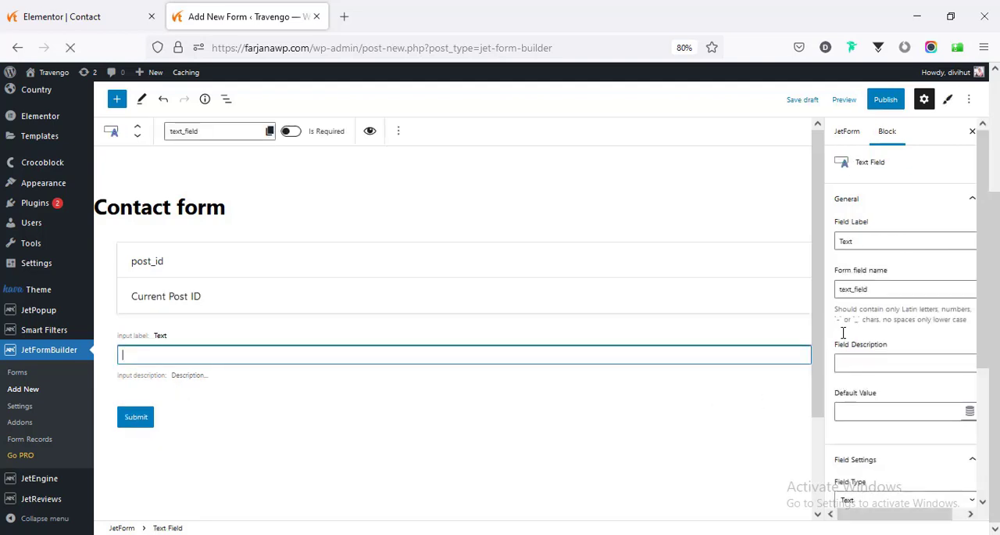
{"action": "double_click", "coordinate": [860, 243]}
{"action": "type", "text": "Name"}
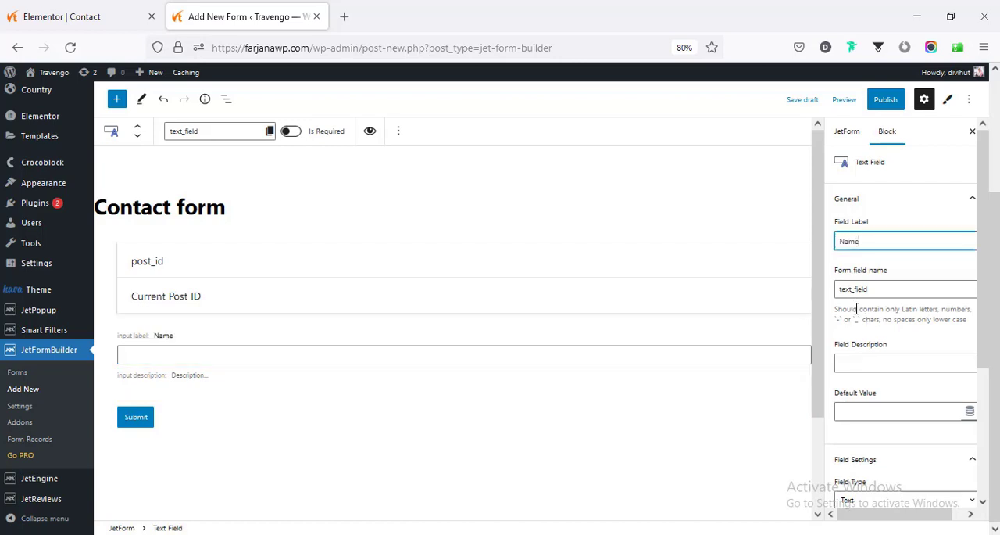
- Examine the Name field's general, field and advanced settings
{"action": "scroll", "coordinate": [887, 381], "scroll_direction": "down", "scroll_amount": 3}
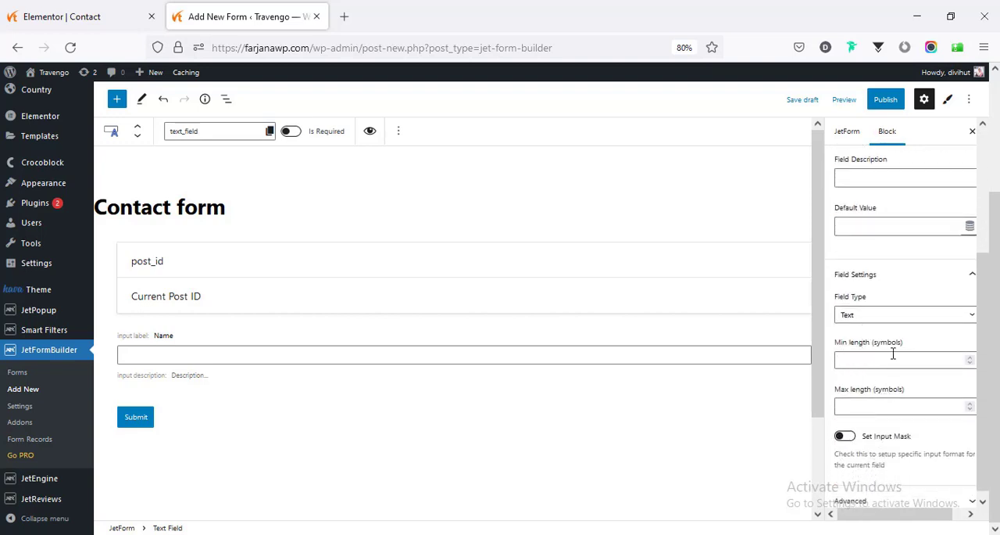
{"action": "scroll", "coordinate": [883, 422], "scroll_direction": "down", "scroll_amount": 1}
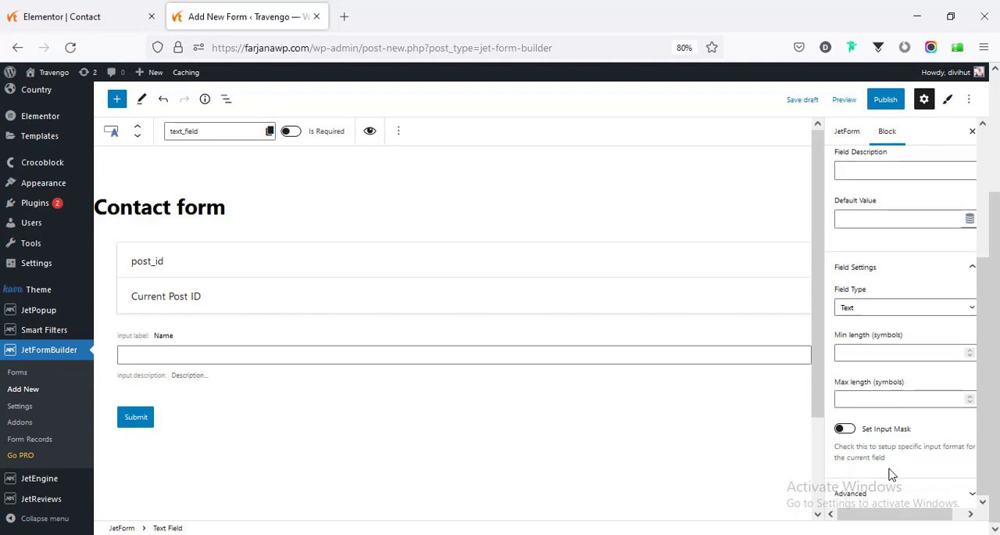
{"action": "left_click", "coordinate": [844, 491]}
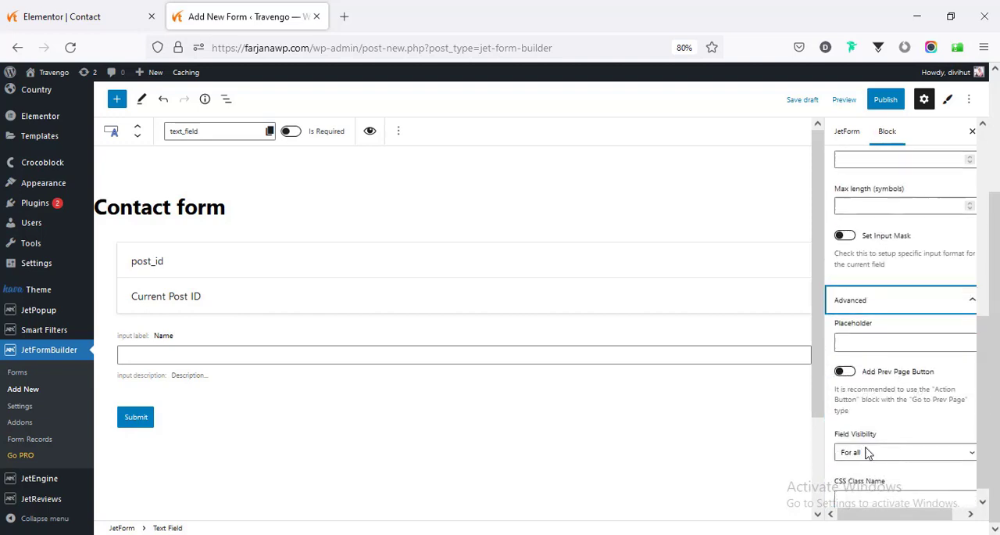
{"action": "left_click", "coordinate": [887, 286]}
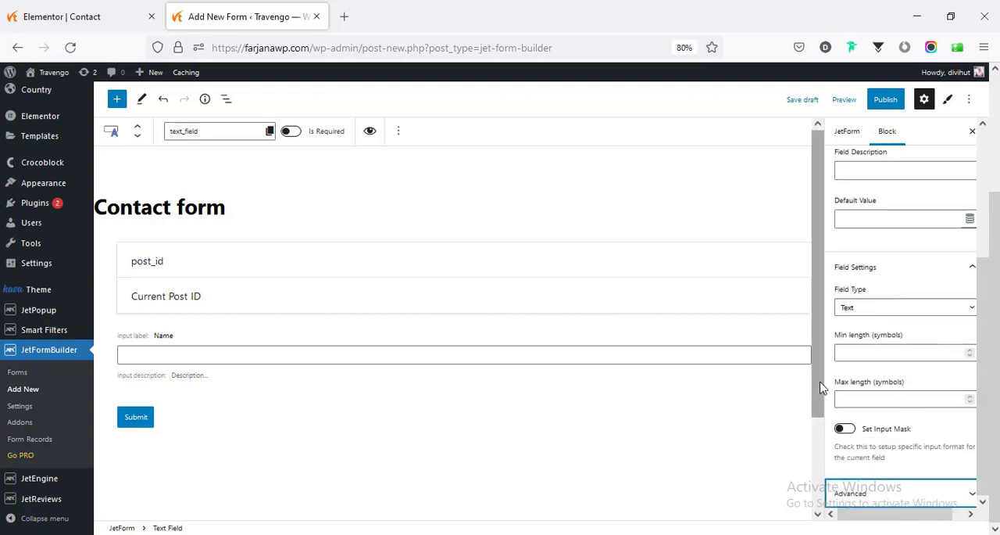
{"action": "scroll", "coordinate": [883, 328], "scroll_direction": "up", "scroll_amount": 3}
{"action": "scroll", "coordinate": [868, 281], "scroll_direction": "down", "scroll_amount": 2}
{"action": "left_click", "coordinate": [865, 283]}
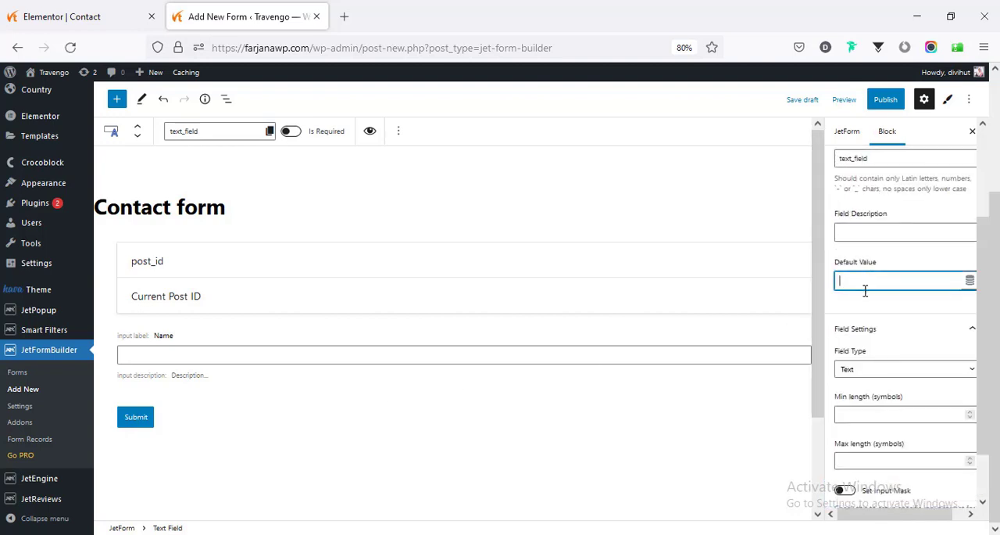
{"action": "left_click", "coordinate": [871, 231]}
- Make the Name field required
{"action": "left_click", "coordinate": [626, 354]}
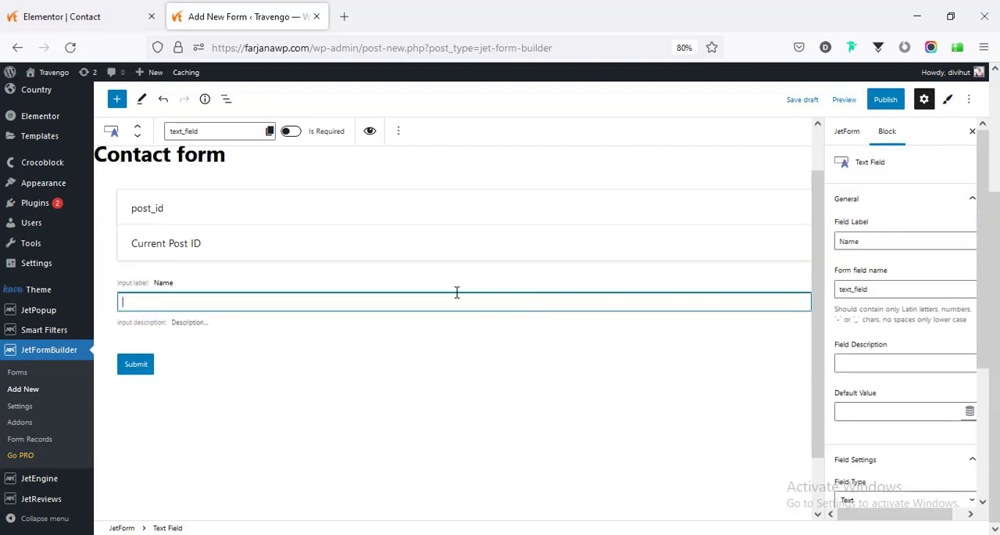
{"action": "left_click", "coordinate": [292, 133]}
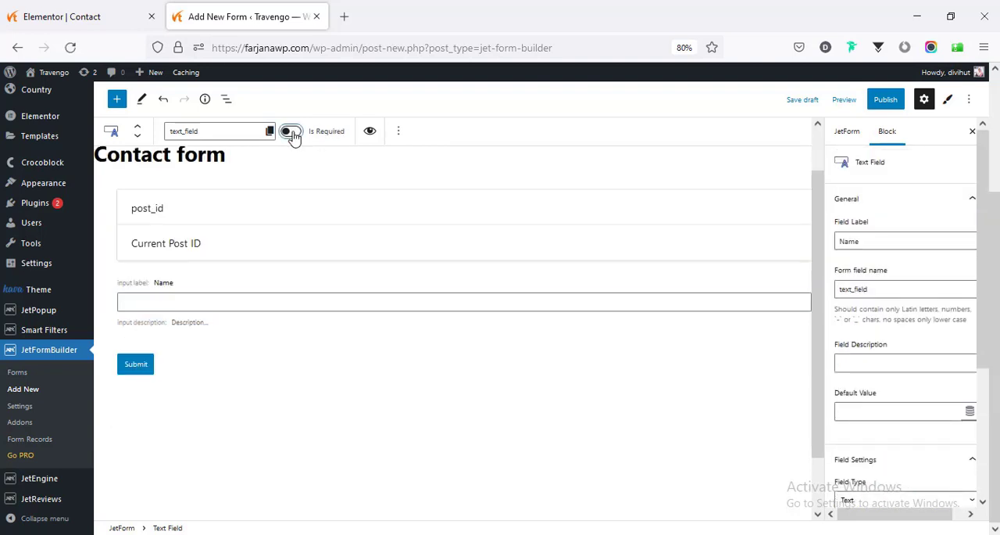
{"action": "left_click", "coordinate": [416, 298]}
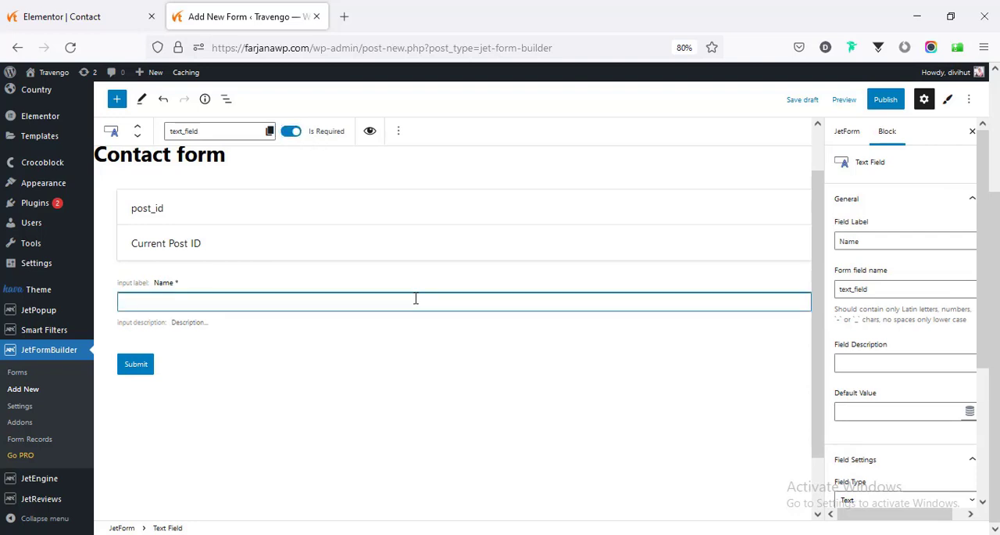
- Insert a second Text Field block below the Name field
{"action": "left_click", "coordinate": [118, 99]}
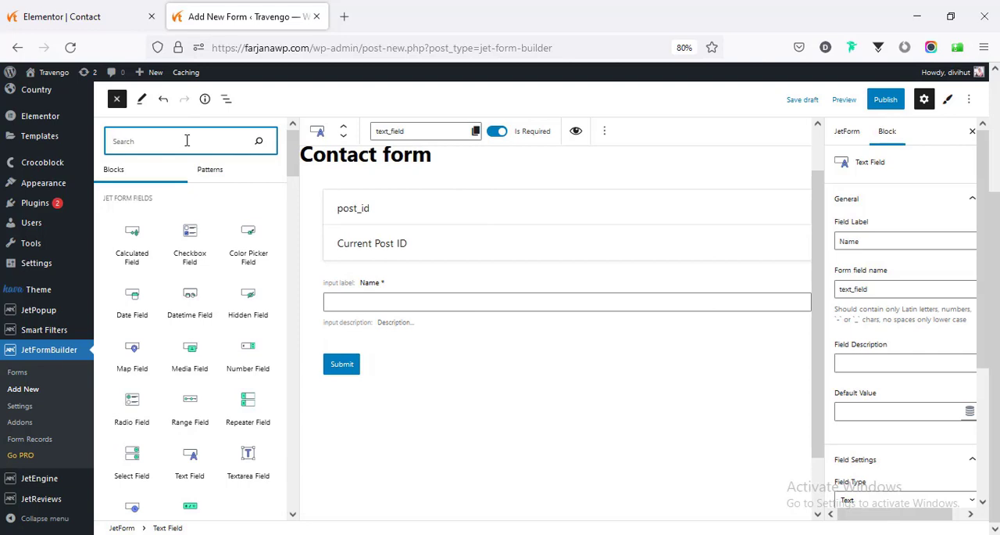
{"action": "type", "text": "in"}
{"action": "key", "text": "BackSpace"}
{"action": "key", "text": "BackSpace"}
{"action": "key", "text": "BackSpace"}
{"action": "type", "text": "text"}
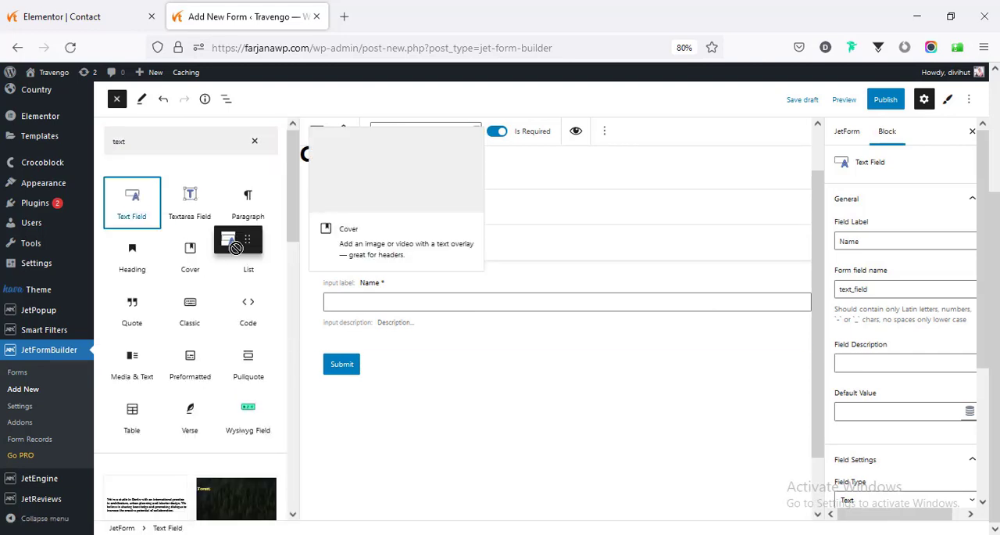
{"action": "left_click", "coordinate": [133, 200]}
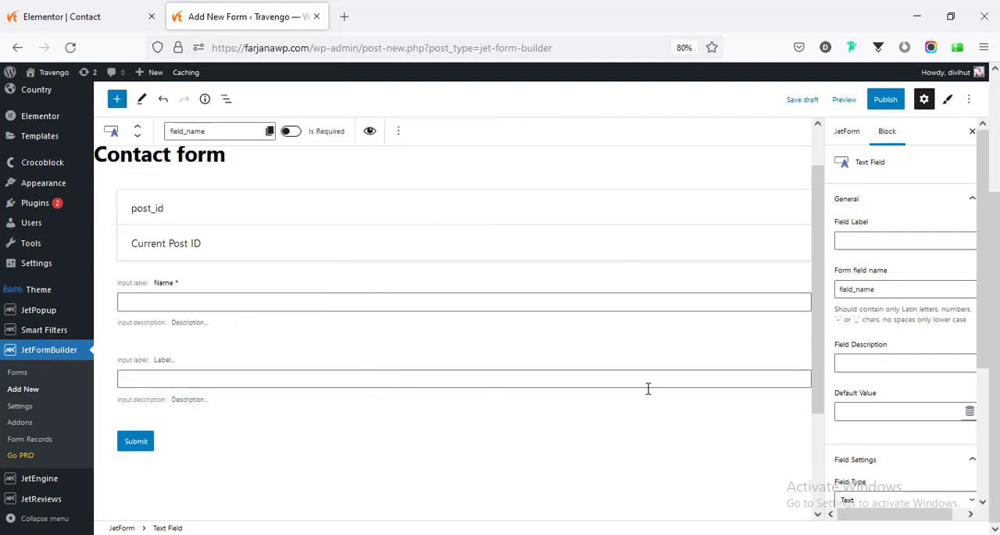
- Label the new text field "Email", set its field type to Email and make it required
{"action": "left_click", "coordinate": [869, 238]}
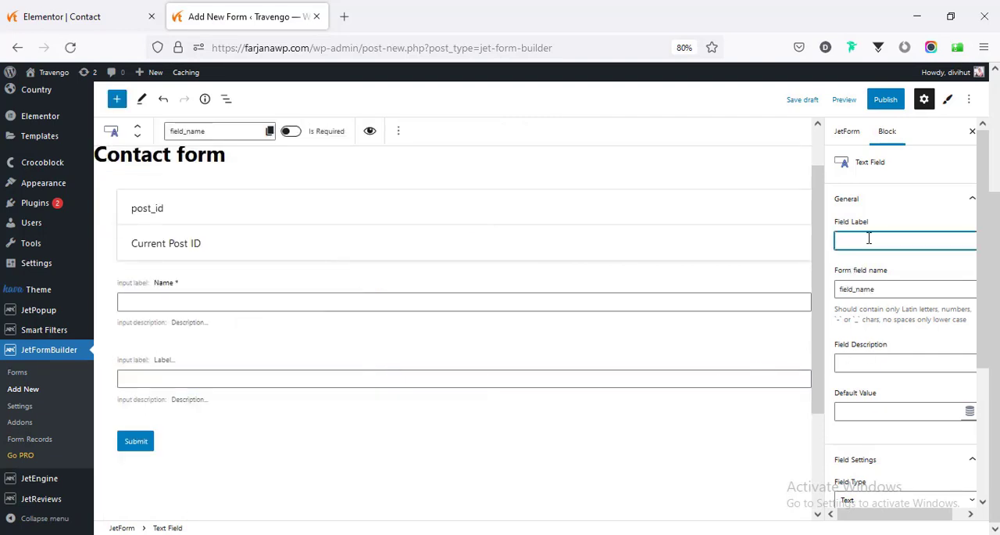
{"action": "type", "text": "Email"}
{"action": "scroll", "coordinate": [875, 328], "scroll_direction": "down", "scroll_amount": 2}
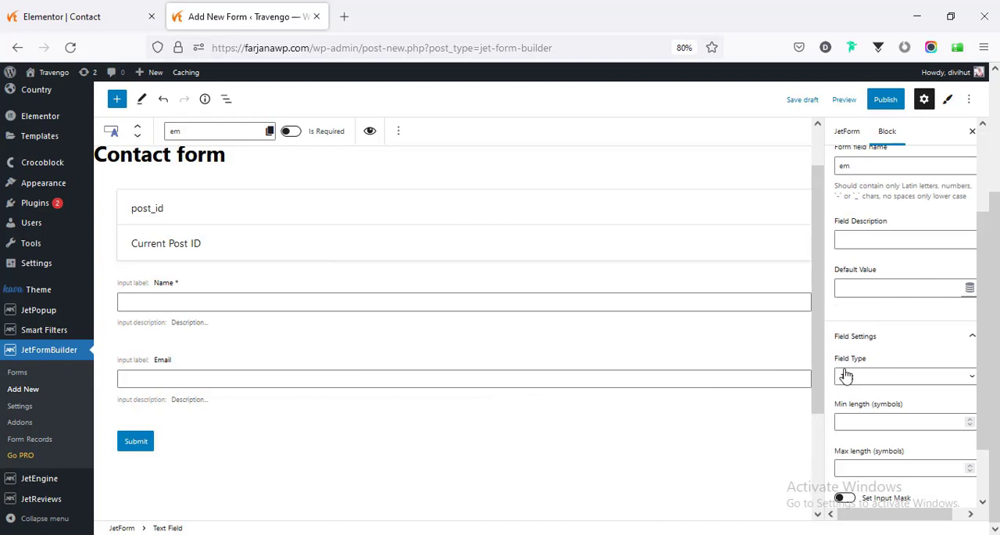
{"action": "left_click", "coordinate": [856, 378]}
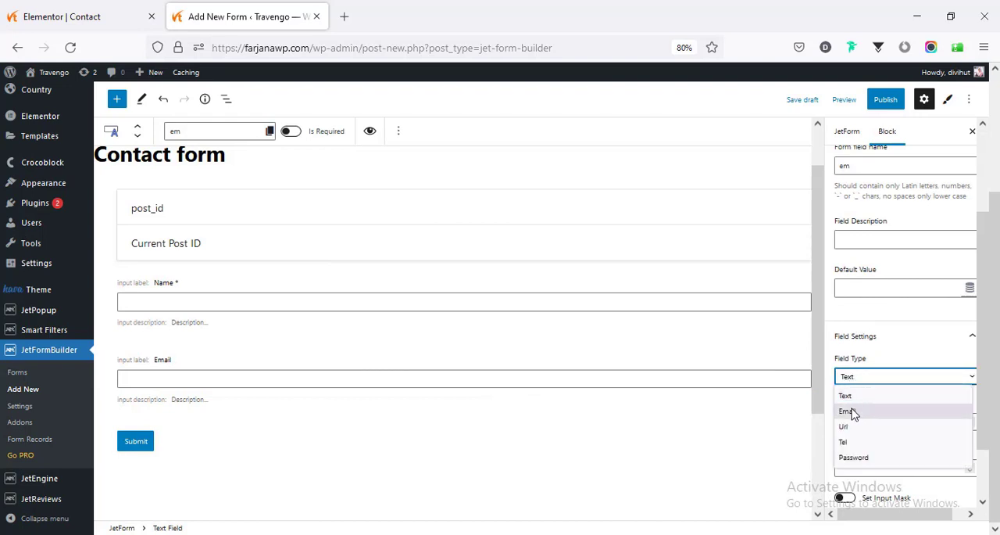
{"action": "left_click", "coordinate": [853, 412]}
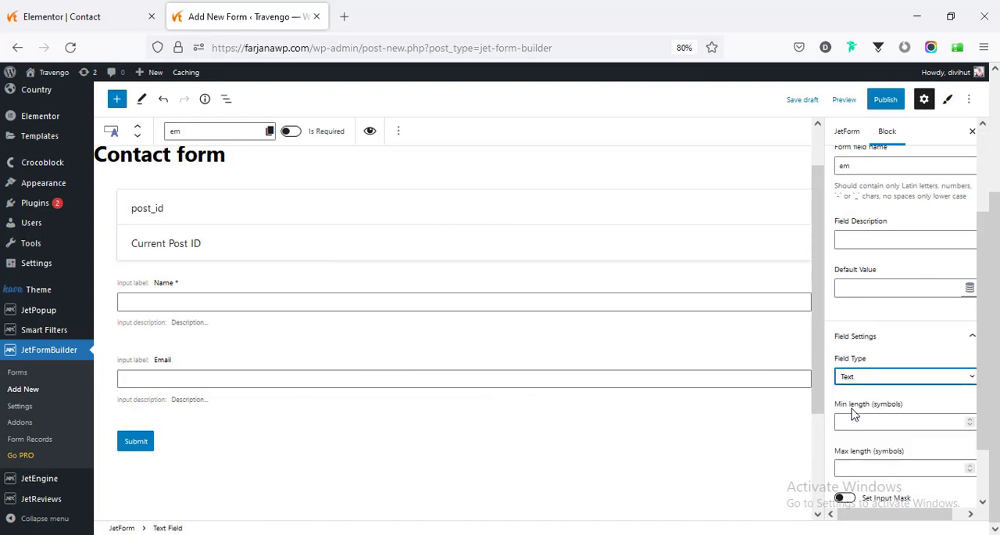
{"action": "left_click", "coordinate": [290, 131]}
- Add another Text Field block of type Text below the Email field
{"action": "scroll", "coordinate": [258, 364], "scroll_direction": "down", "scroll_amount": 2}
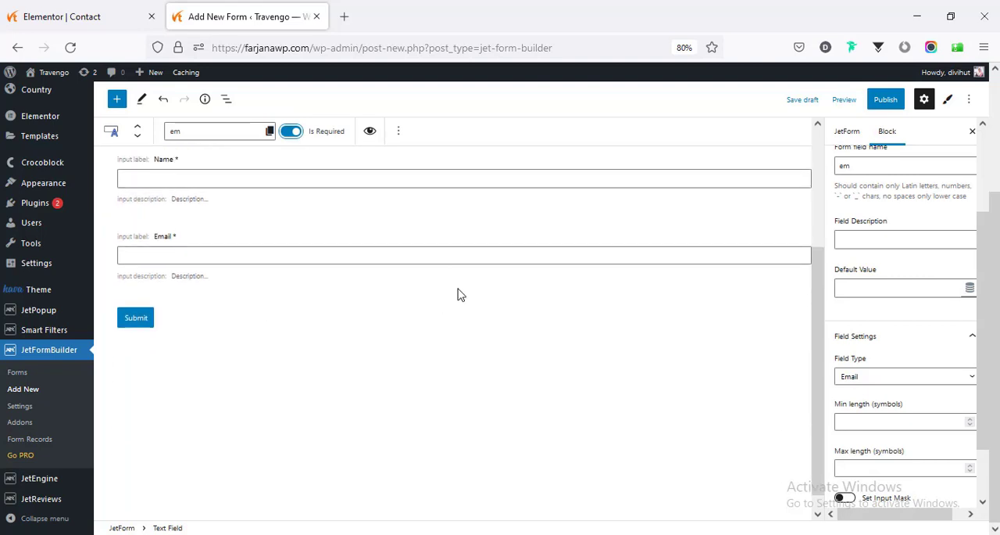
{"action": "left_click", "coordinate": [117, 98]}
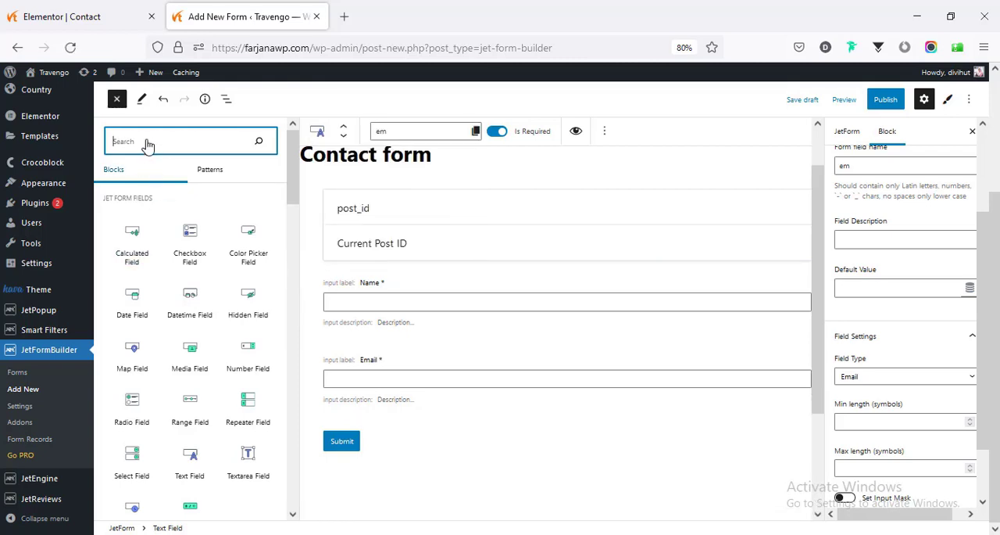
{"action": "type", "text": "text"}
{"action": "left_click_drag", "start_coordinate": [139, 204], "coordinate": [297, 365]}
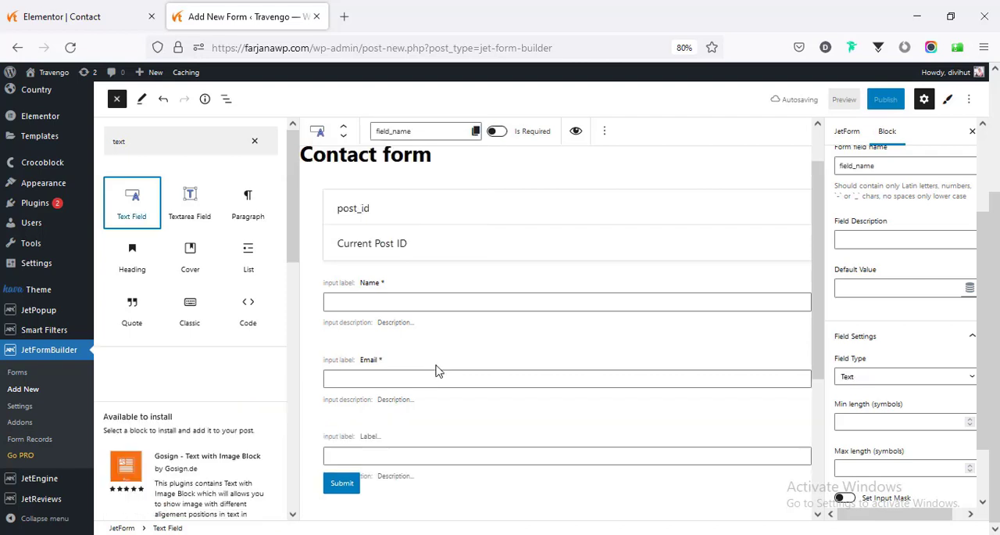
{"action": "scroll", "coordinate": [508, 381], "scroll_direction": "down", "scroll_amount": 3}
{"action": "left_click", "coordinate": [448, 270]}
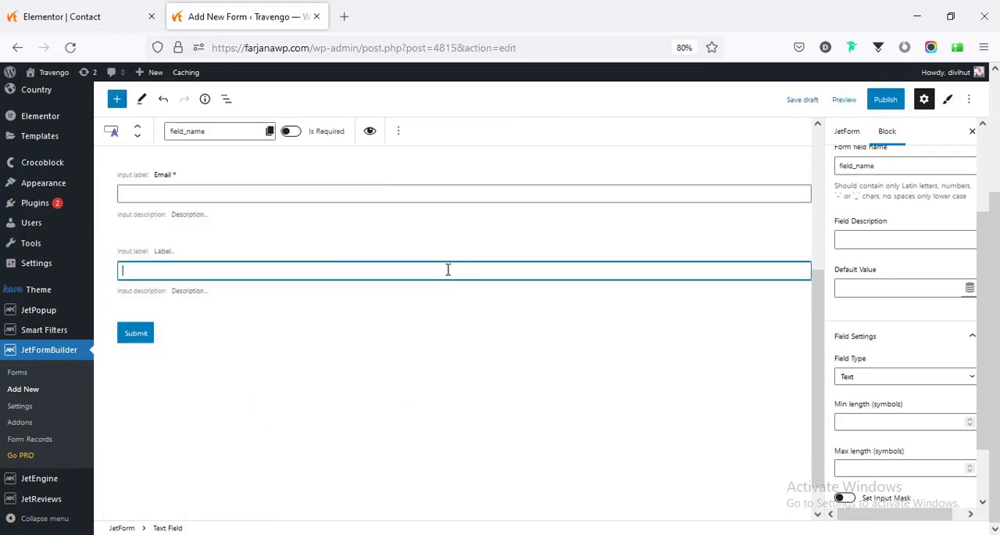
{"action": "scroll", "coordinate": [887, 403], "scroll_direction": "down", "scroll_amount": 1}
{"action": "left_click", "coordinate": [858, 312]}
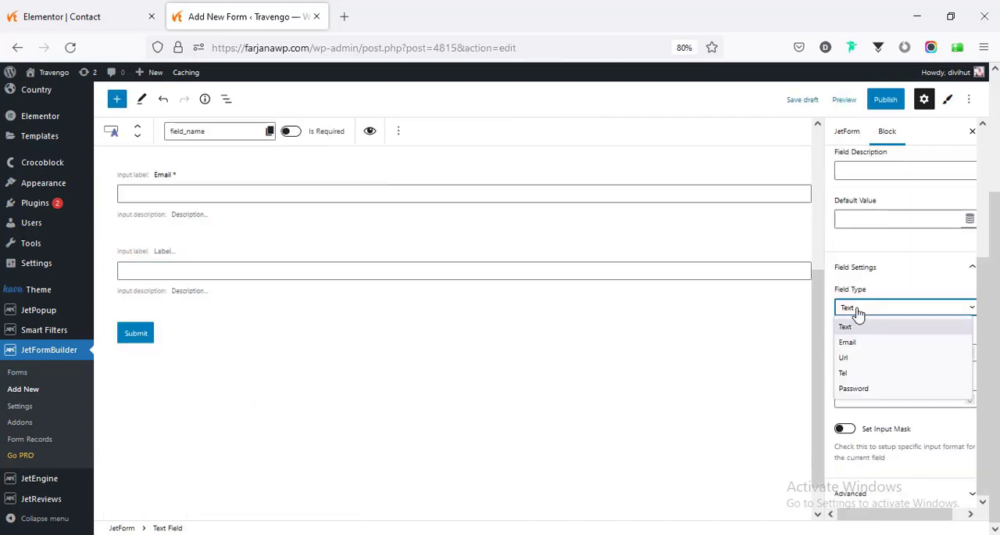
{"action": "left_click", "coordinate": [845, 326]}
{"action": "scroll", "coordinate": [290, 393], "scroll_direction": "up", "scroll_amount": 3}
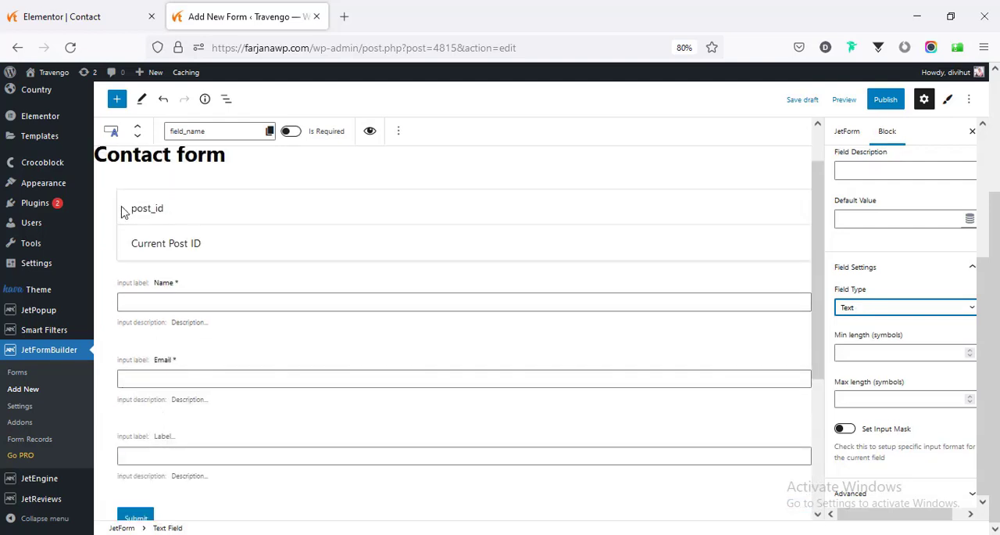
- Add a Textarea Field block above the submit button and label it "Message"
{"action": "left_click", "coordinate": [116, 98]}
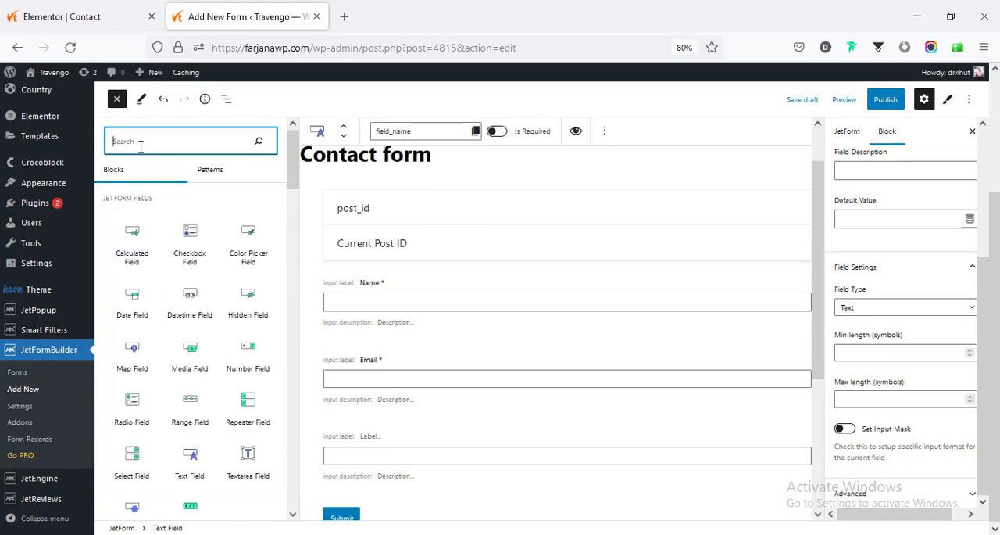
{"action": "type", "text": "text"}
{"action": "left_click", "coordinate": [191, 200]}
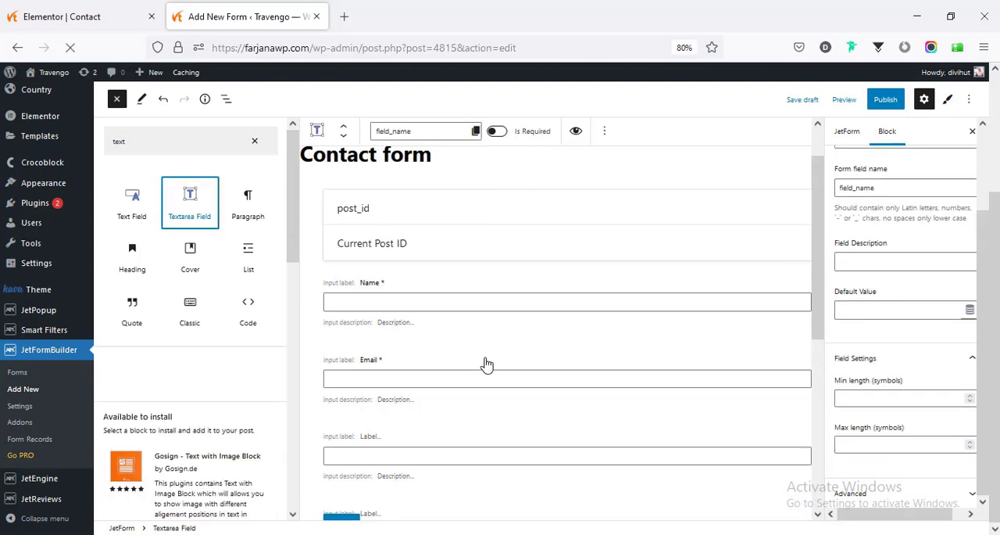
{"action": "scroll", "coordinate": [484, 360], "scroll_direction": "down", "scroll_amount": 6}
{"action": "left_click", "coordinate": [397, 300]}
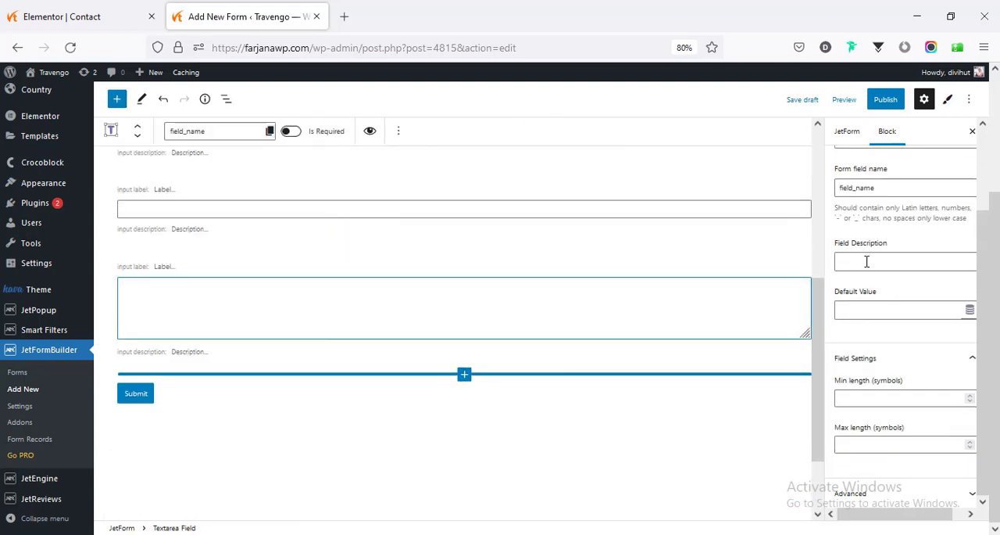
{"action": "scroll", "coordinate": [888, 257], "scroll_direction": "up", "scroll_amount": 2}
{"action": "left_click", "coordinate": [885, 243]}
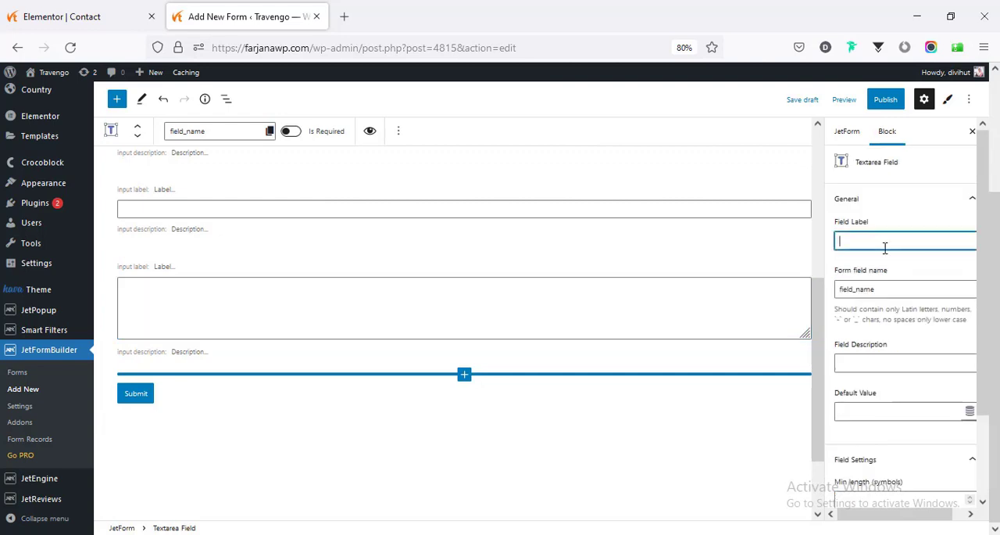
{"action": "type", "text": "Message"}
- Remove the unlabeled text field between the Email and Message fields
{"action": "scroll", "coordinate": [258, 375], "scroll_direction": "up", "scroll_amount": 5}
{"action": "left_click", "coordinate": [200, 399]}
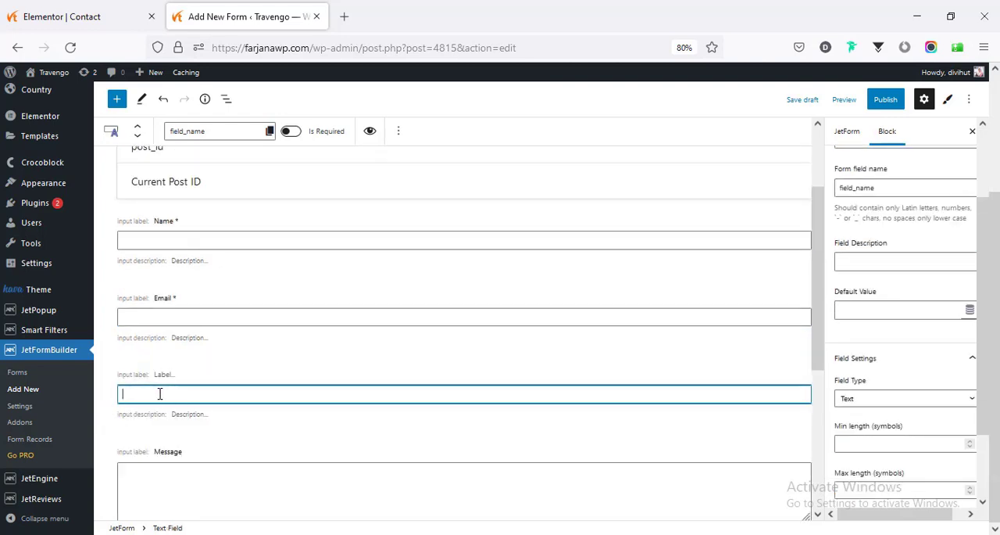
{"action": "left_click", "coordinate": [398, 131]}
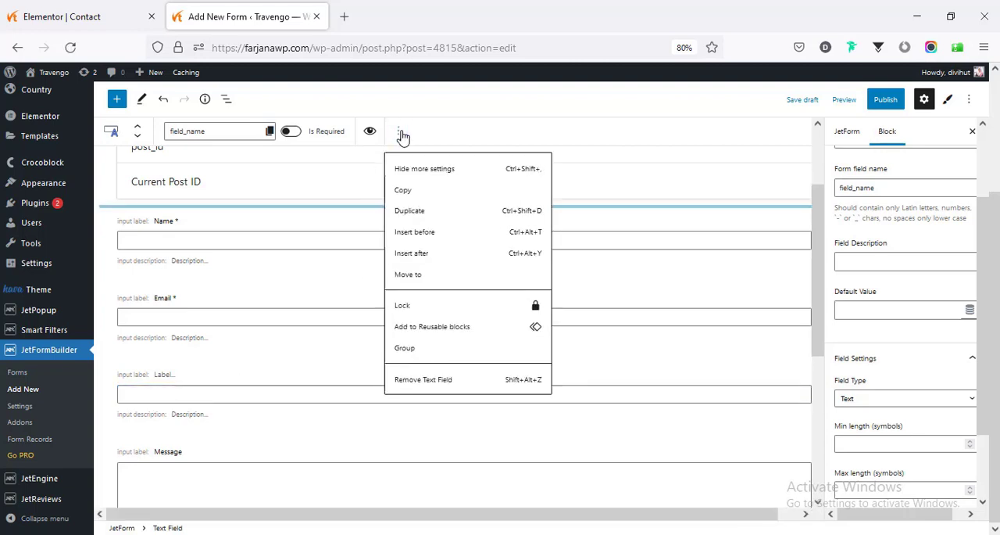
{"action": "left_click", "coordinate": [424, 380]}
- Change the form's submit button label to "SEND"
{"action": "left_click", "coordinate": [139, 378]}
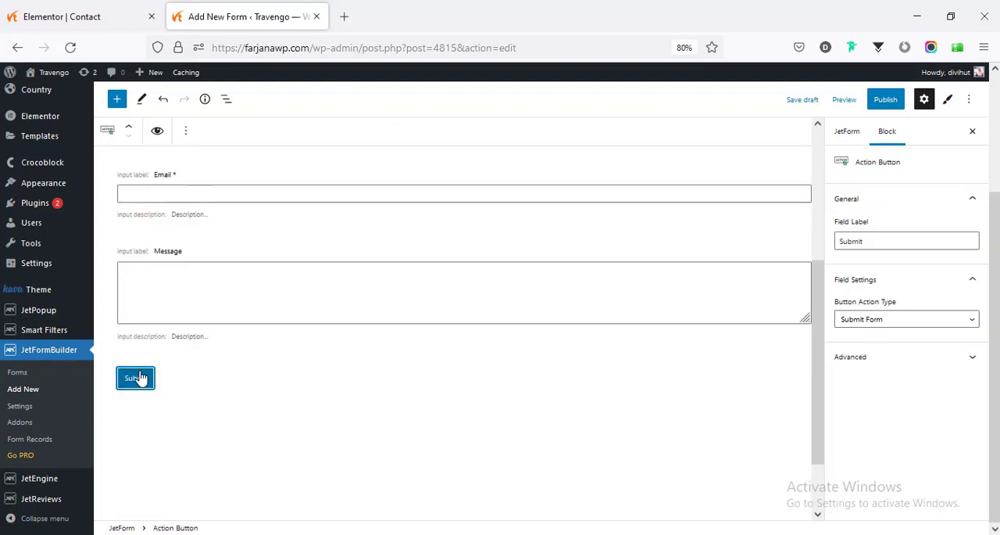
{"action": "double_click", "coordinate": [873, 243]}
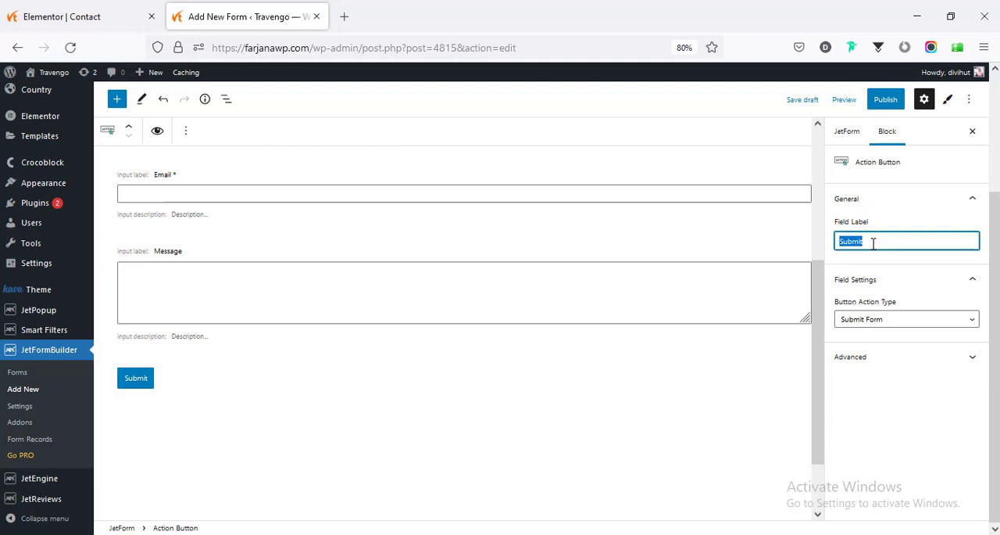
{"action": "type", "text": "SEND"}
- Publish the contact form with public visibility
{"action": "left_click", "coordinate": [886, 99]}
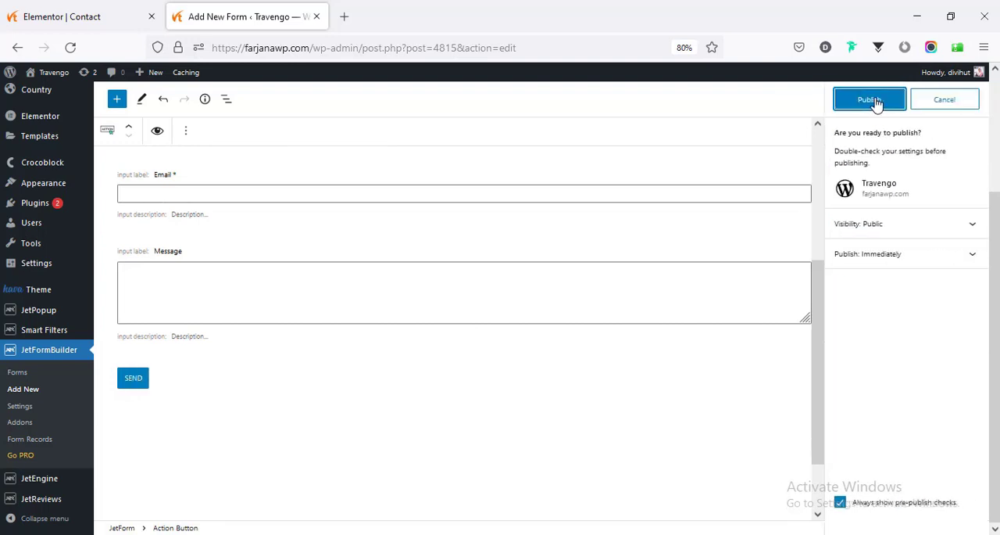
{"action": "left_click", "coordinate": [817, 126]}
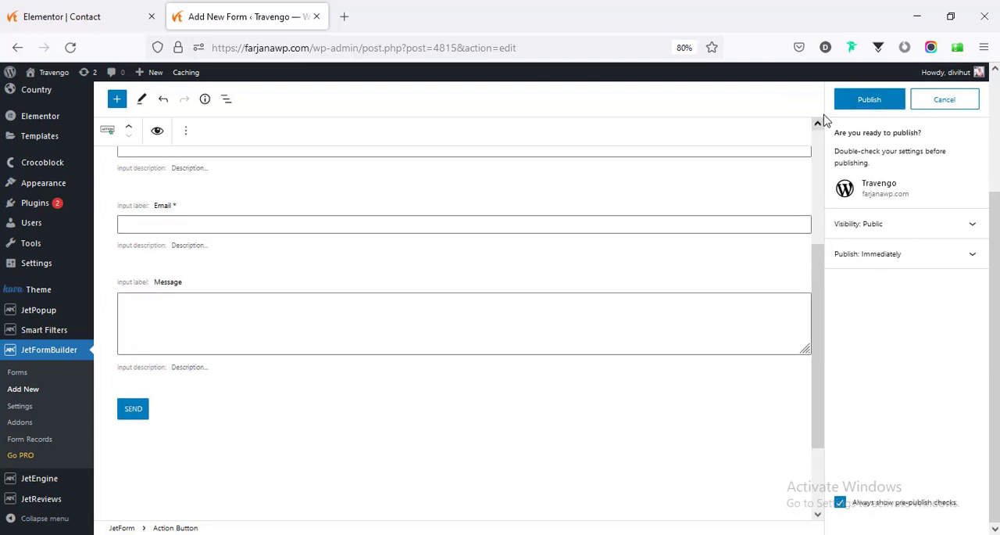
{"action": "left_click", "coordinate": [865, 100]}
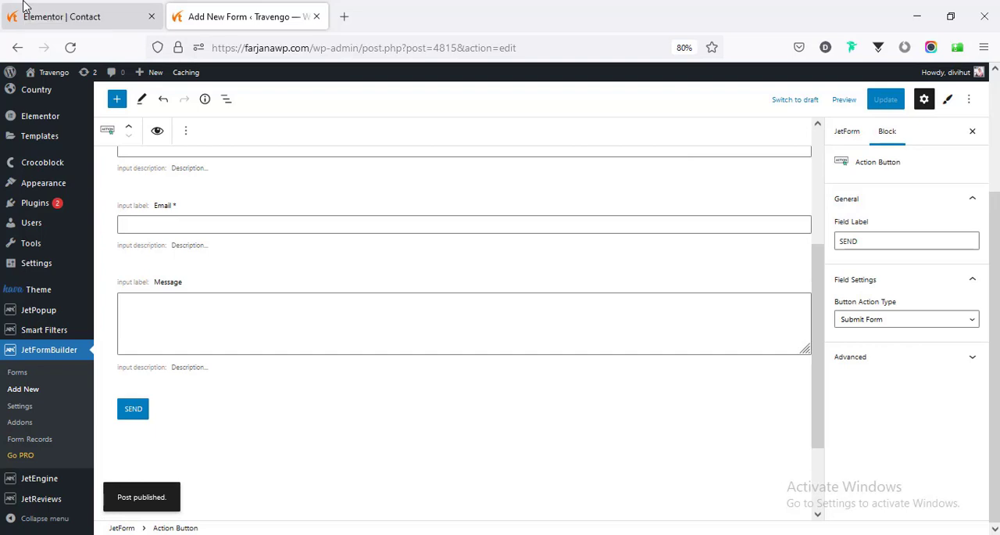
- Switch to the Elementor editor of the Contact page, reload it and assign "Contact form" to the JetForm widget under the Contact Us heading
{"action": "left_click", "coordinate": [66, 16]}
{"action": "left_click", "coordinate": [69, 47]}
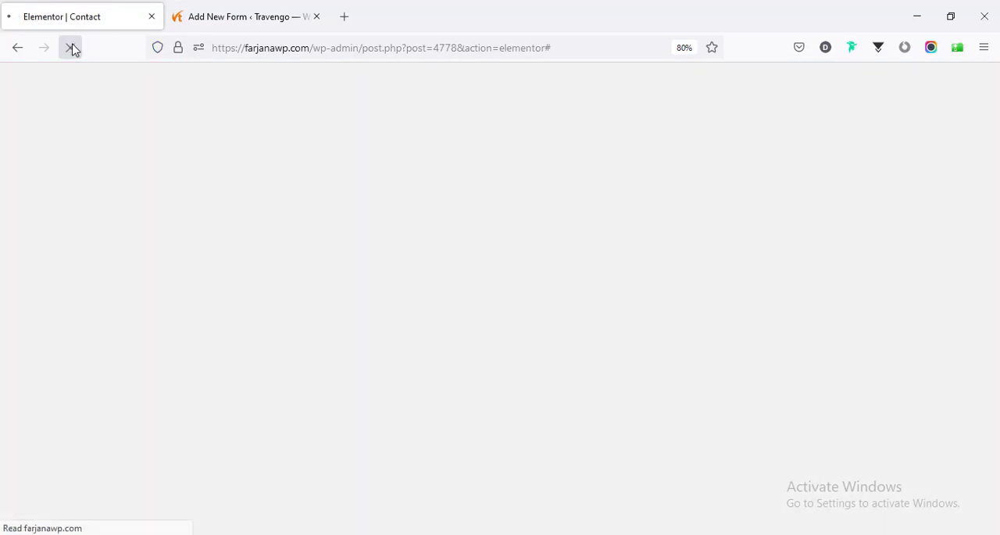
{"action": "scroll", "coordinate": [375, 286], "scroll_direction": "down", "scroll_amount": 5}
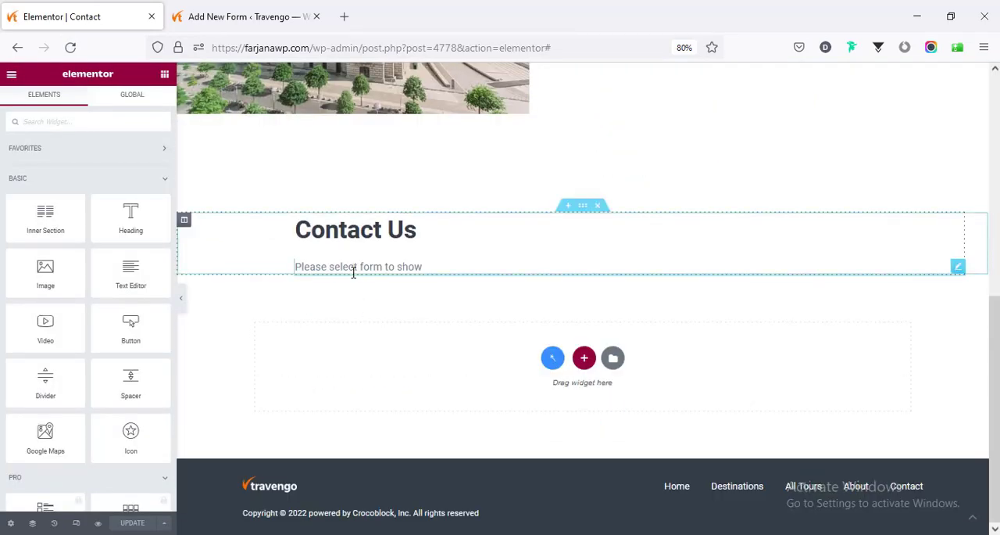
{"action": "left_click", "coordinate": [353, 272]}
{"action": "left_click", "coordinate": [47, 177]}
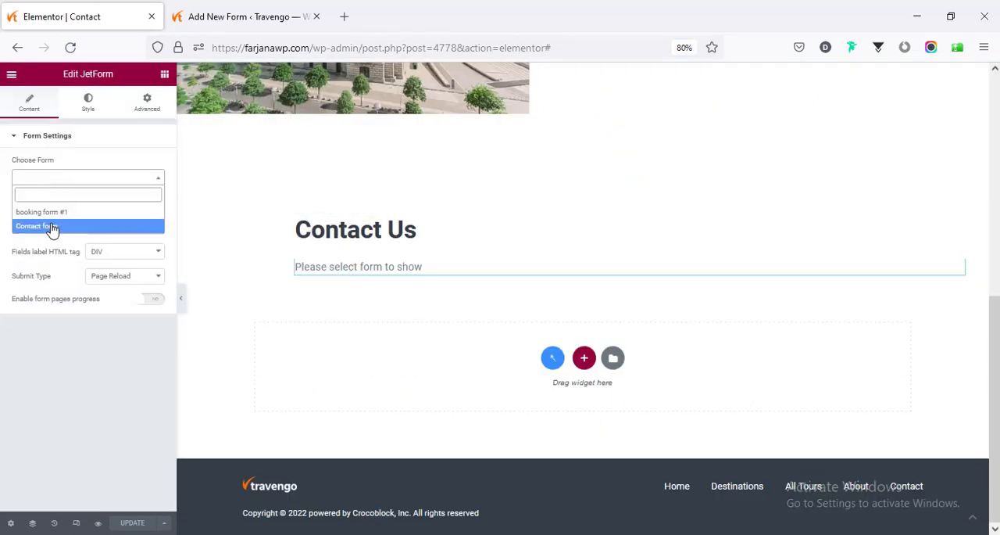
{"action": "left_click", "coordinate": [49, 226]}
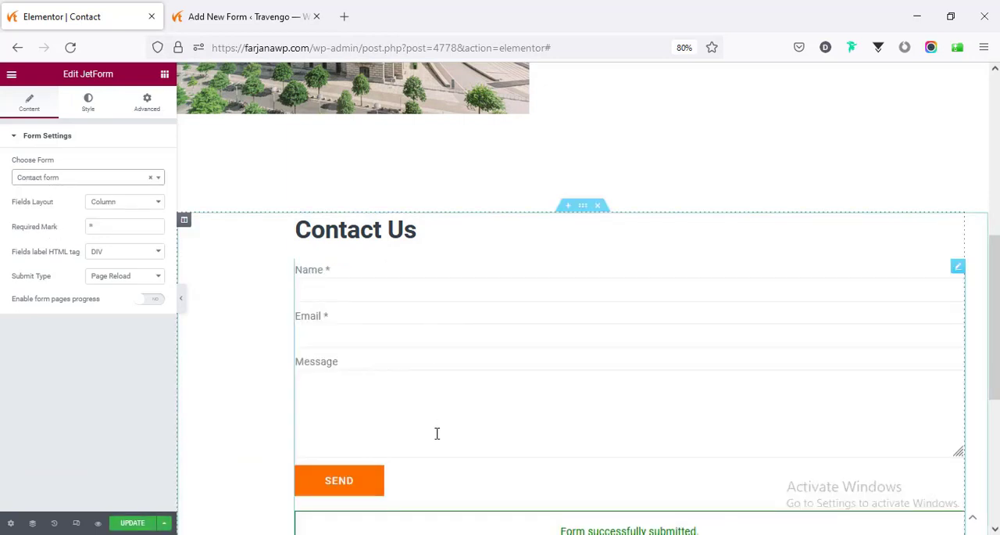
- Try the Row fields layout on the contact form and set it back to Column
{"action": "left_click", "coordinate": [100, 204]}
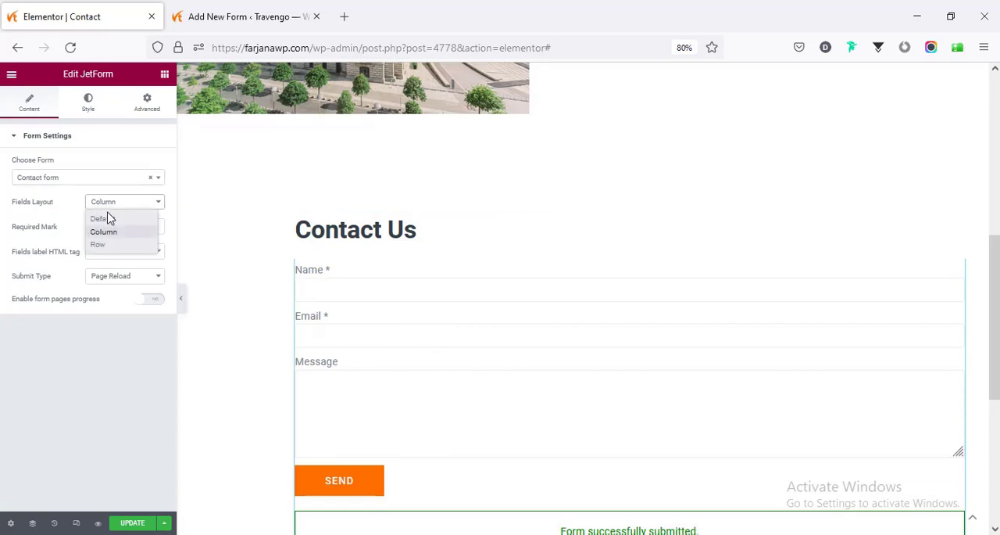
{"action": "left_click", "coordinate": [98, 245]}
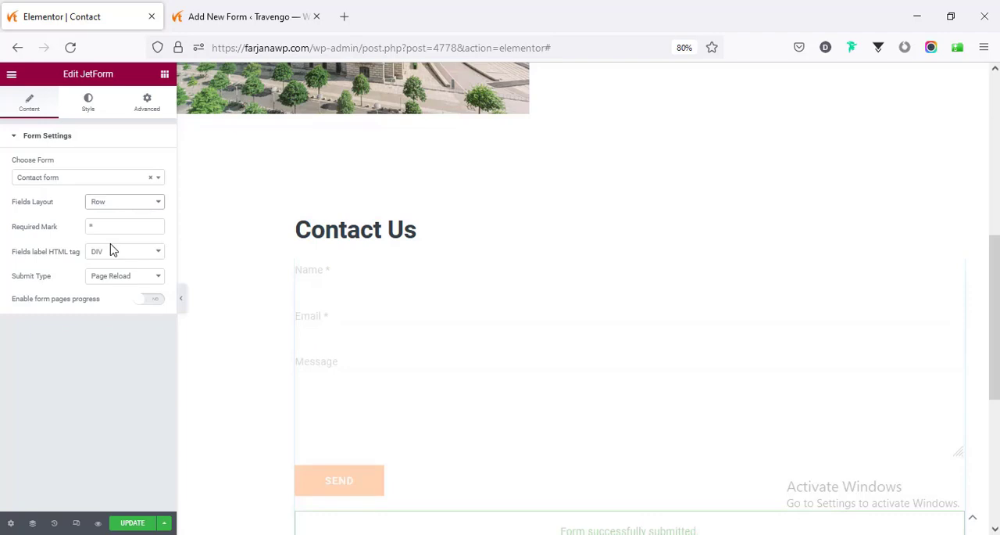
{"action": "left_click", "coordinate": [110, 203]}
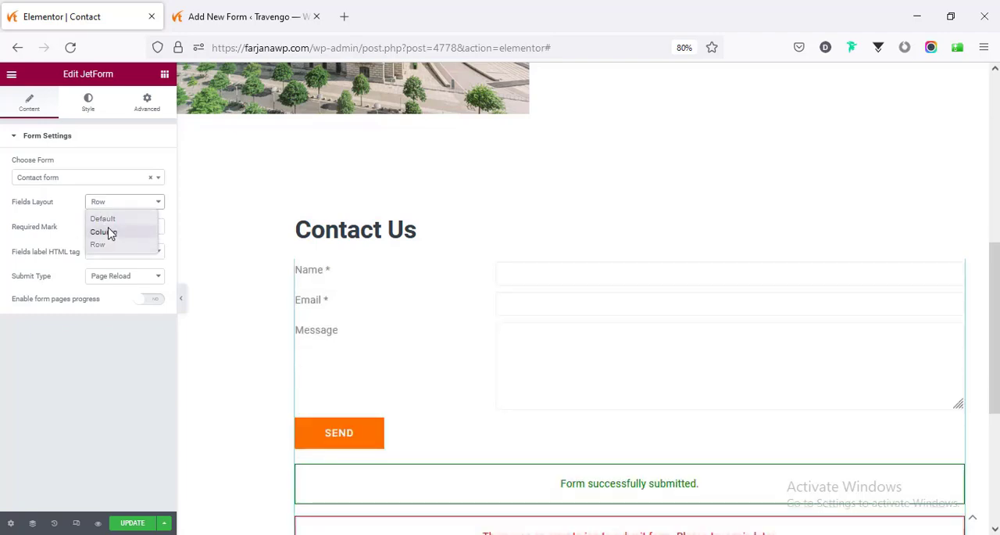
{"action": "left_click", "coordinate": [108, 228]}
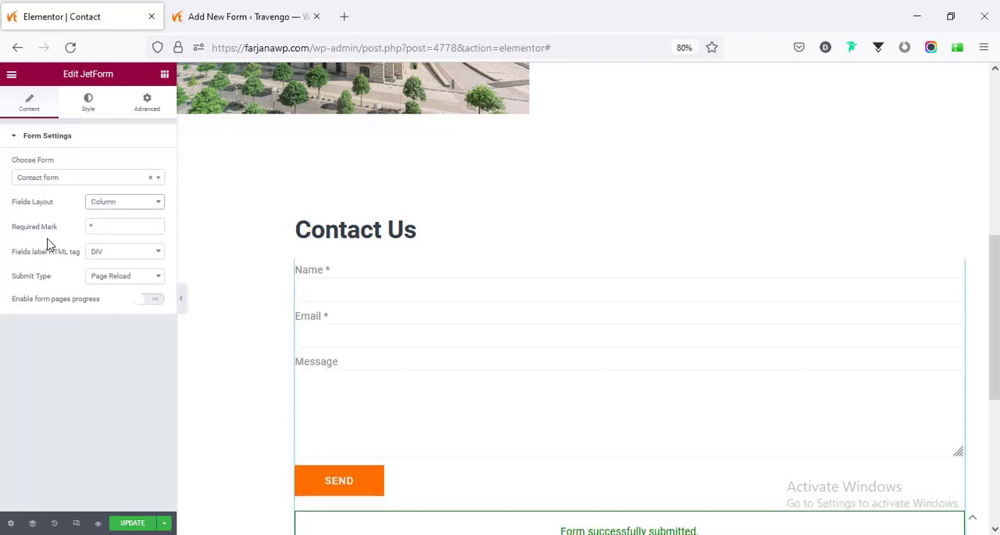
{"action": "left_click", "coordinate": [108, 229]}
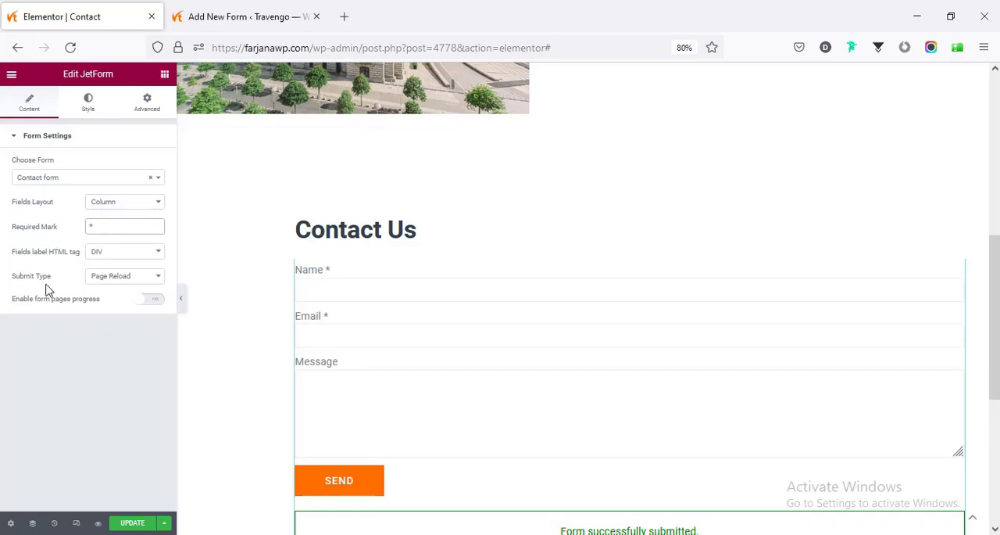
- Set the contact form's submit type to AJAX
{"action": "left_click", "coordinate": [111, 279]}
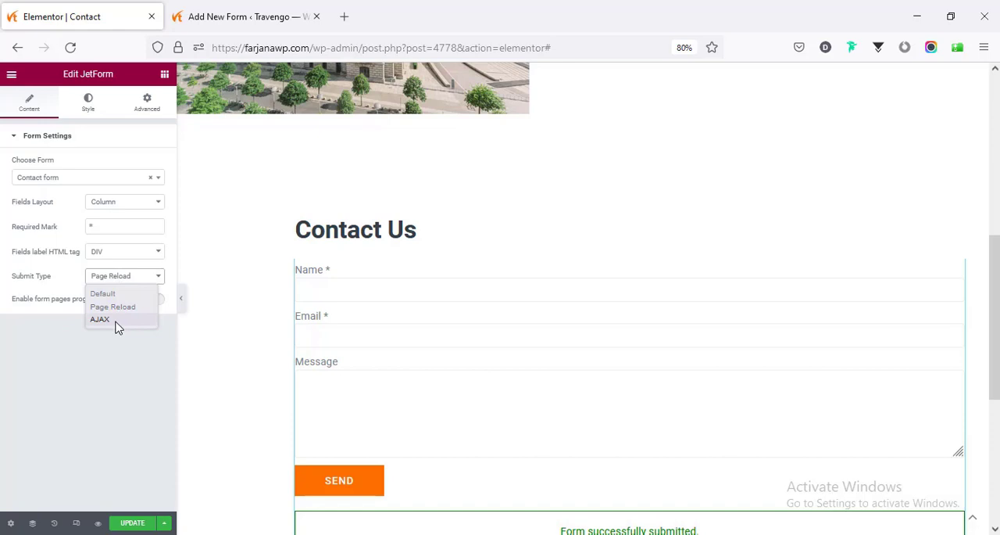
{"action": "left_click", "coordinate": [102, 320]}
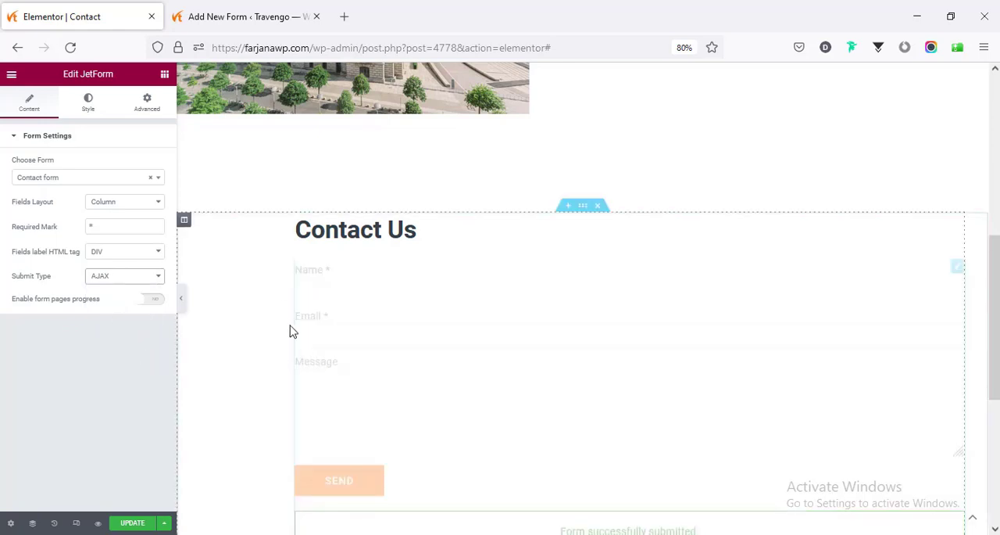
{"action": "scroll", "coordinate": [268, 341], "scroll_direction": "down", "scroll_amount": 3}
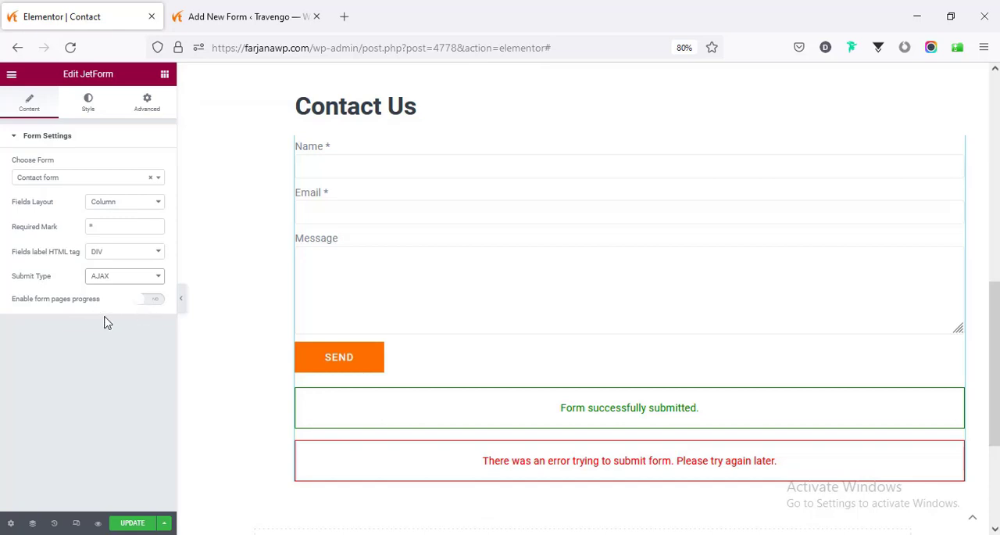
- Try the form pages progress option on the contact form and turn it off again
{"action": "left_click", "coordinate": [152, 304]}
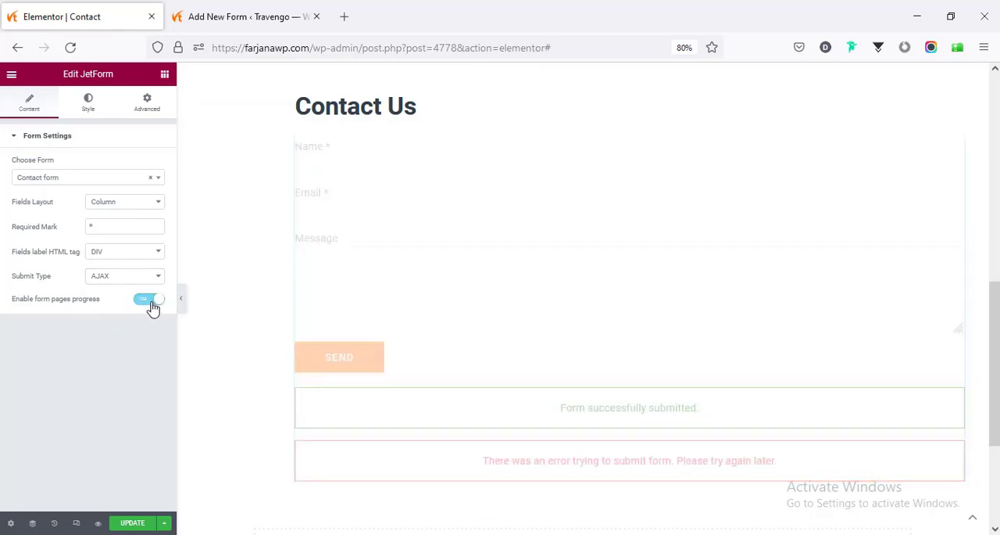
{"action": "scroll", "coordinate": [330, 311], "scroll_direction": "down", "scroll_amount": 3}
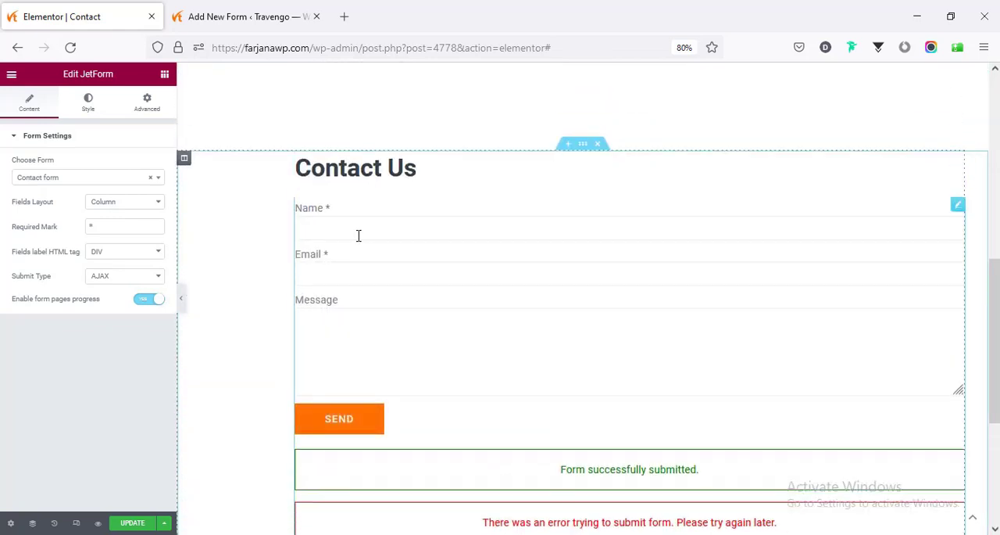
{"action": "left_click", "coordinate": [141, 301]}
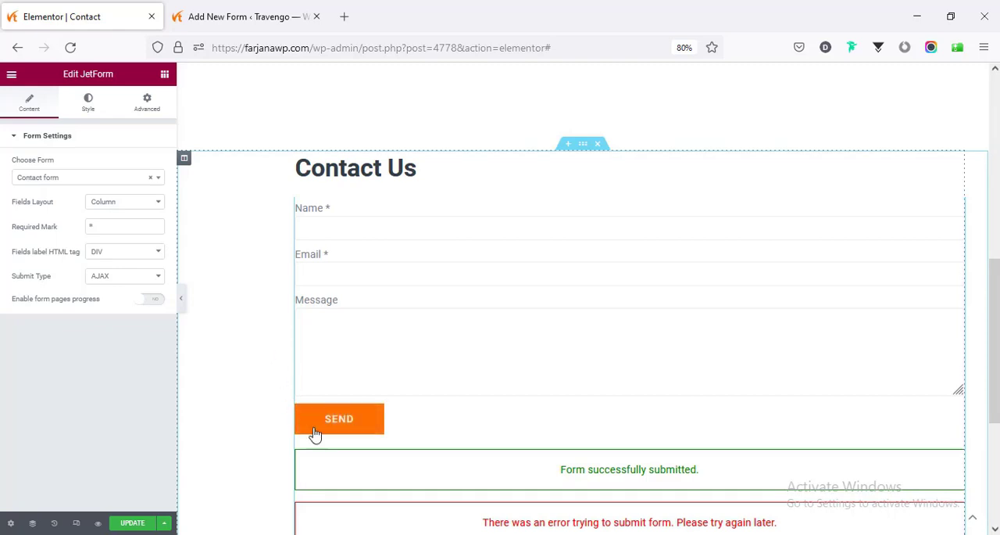
{"action": "left_click", "coordinate": [90, 110]}
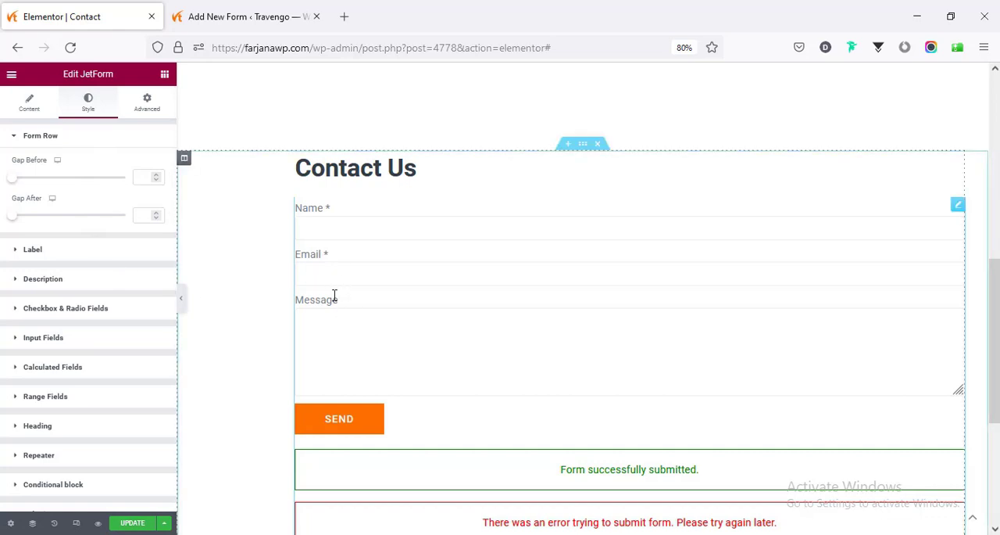
{"action": "scroll", "coordinate": [475, 315], "scroll_direction": "down", "scroll_amount": 5}
{"action": "scroll", "coordinate": [475, 321], "scroll_direction": "up", "scroll_amount": 8}
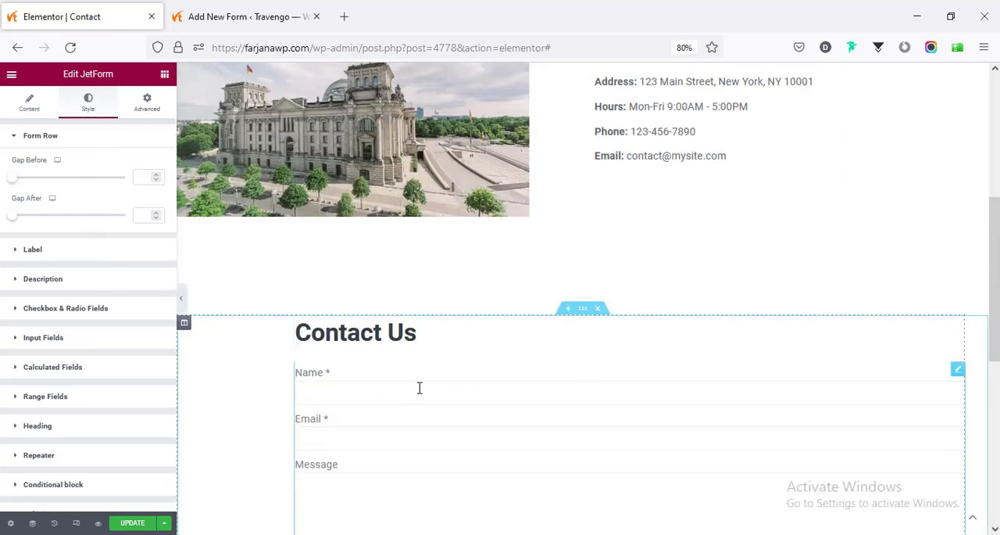
- Give the JetForm widget a custom width of 50%
{"action": "left_click", "coordinate": [140, 110]}
{"action": "left_click", "coordinate": [144, 258]}
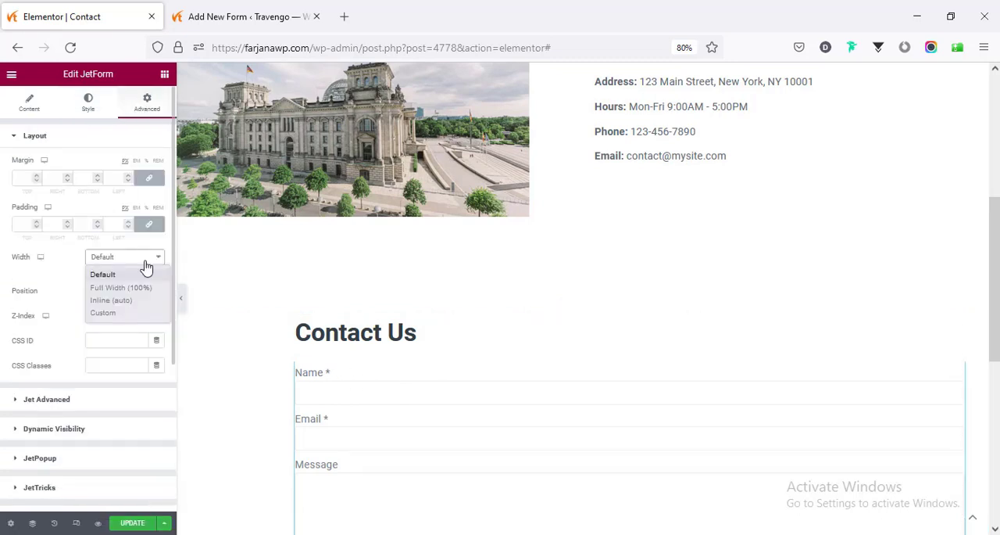
{"action": "left_click", "coordinate": [132, 313]}
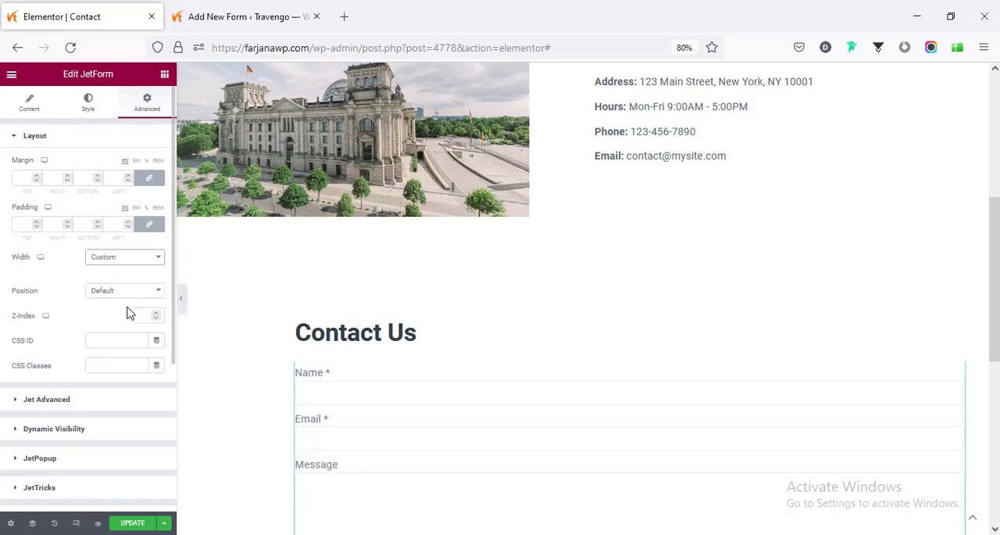
{"action": "left_click_drag", "start_coordinate": [12, 296], "coordinate": [75, 302]}
{"action": "double_click", "coordinate": [144, 291]}
{"action": "type", "text": "50"}
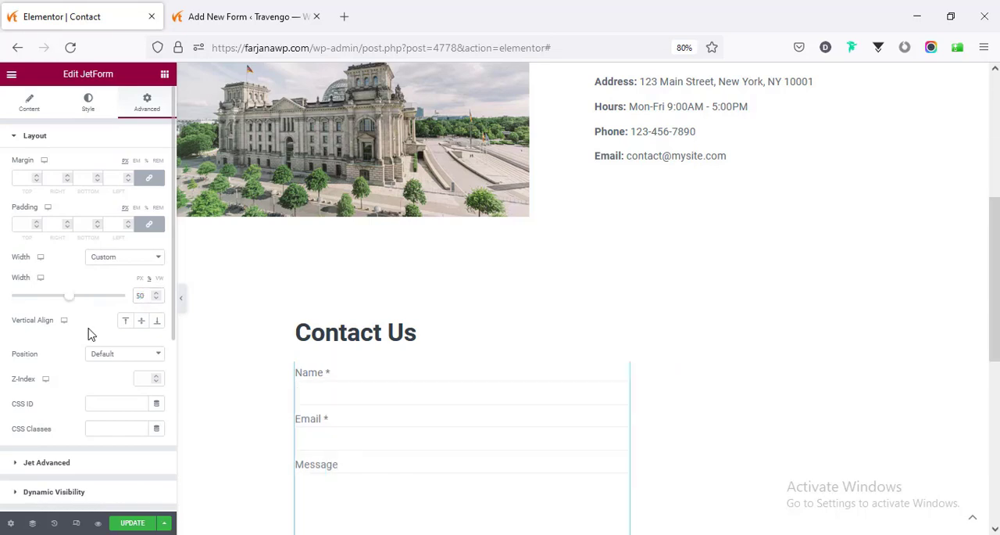
- Set the form column's horizontal alignment to Center and center the "Contact Us" heading
{"action": "scroll", "coordinate": [185, 208], "scroll_direction": "down", "scroll_amount": 2}
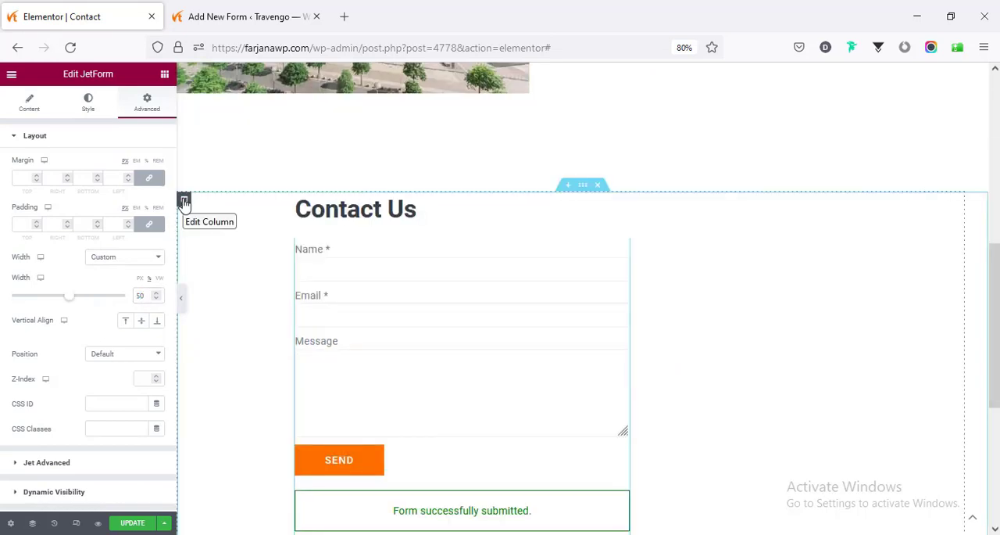
{"action": "left_click", "coordinate": [184, 202]}
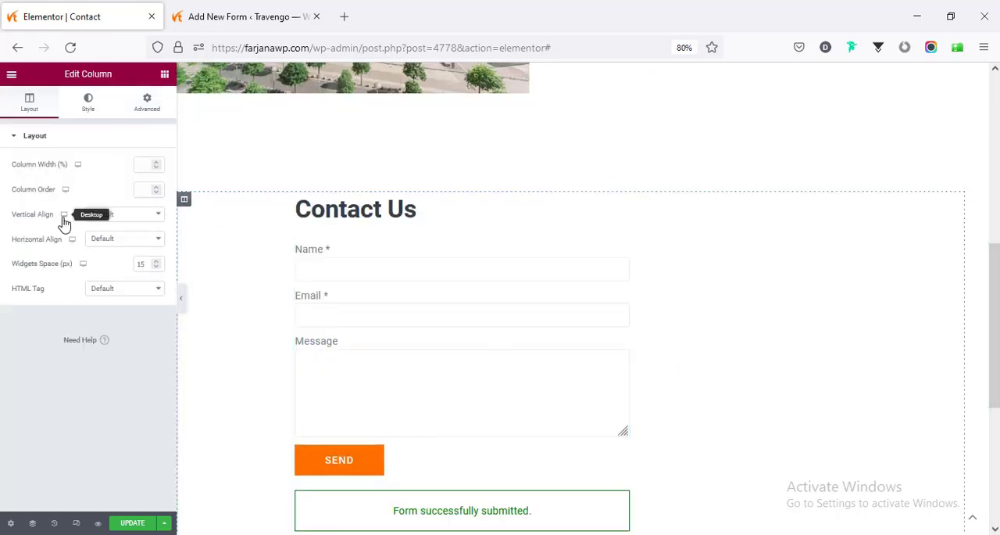
{"action": "left_click", "coordinate": [109, 240]}
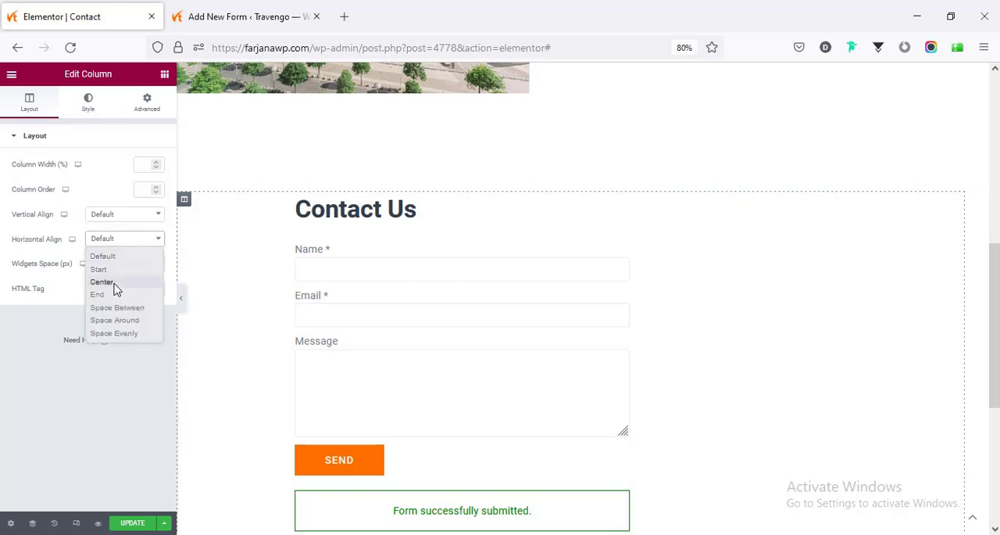
{"action": "left_click", "coordinate": [102, 281]}
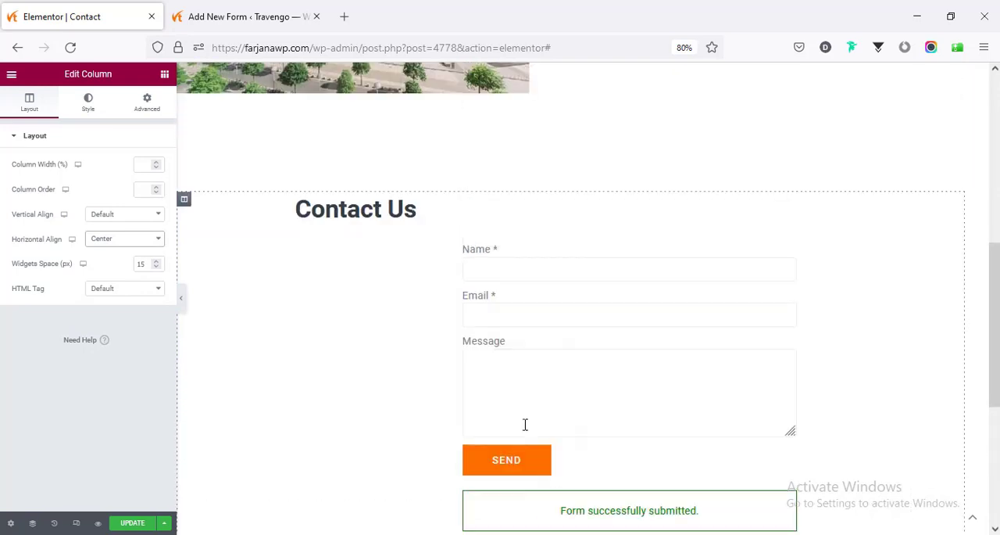
{"action": "left_click", "coordinate": [321, 215]}
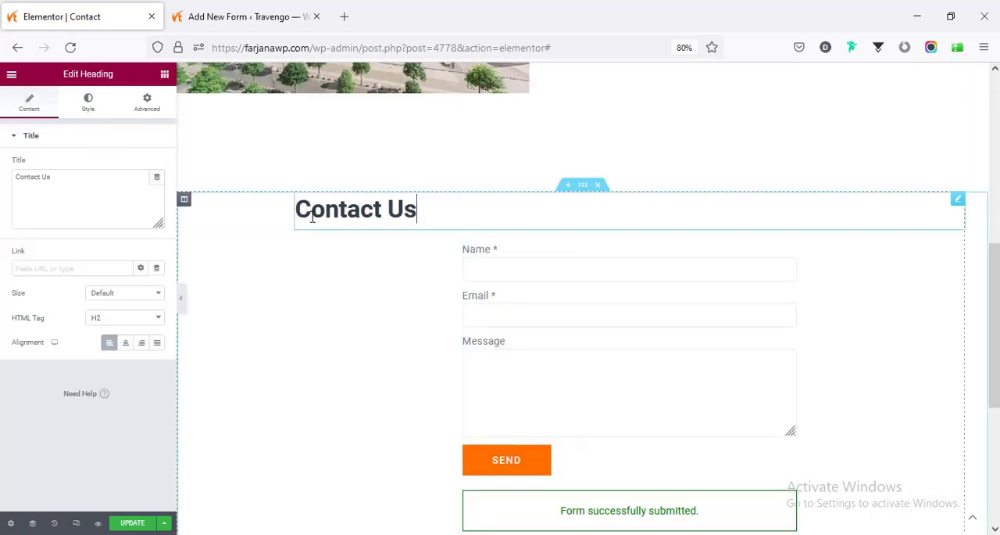
{"action": "left_click", "coordinate": [125, 342]}
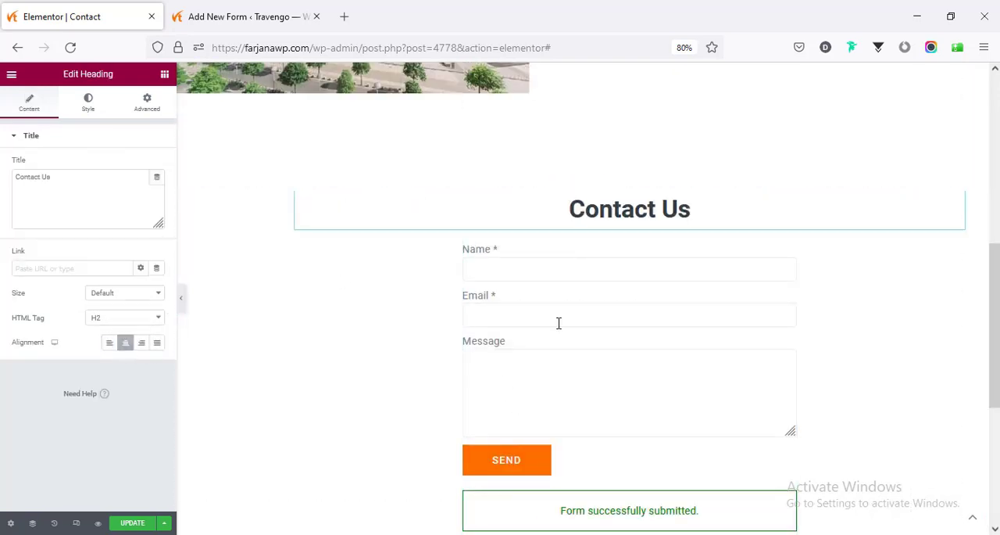
- In the tablet view, unlink the contact details icon list's padding values and set its top padding to 30 px
{"action": "left_click", "coordinate": [76, 524]}
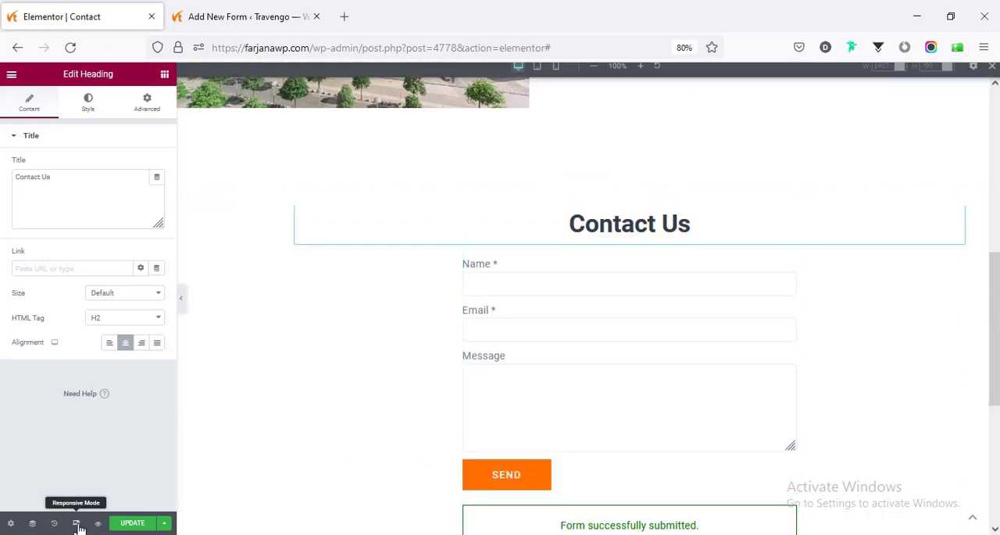
{"action": "left_click", "coordinate": [538, 75]}
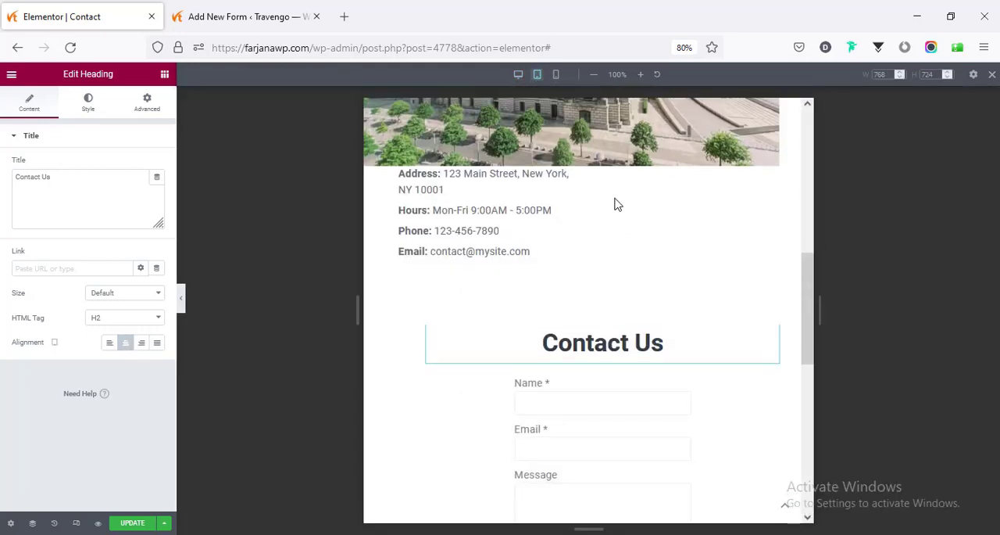
{"action": "mouse_move", "coordinate": [809, 299]}
{"action": "left_mouse_down"}
{"action": "mouse_move", "coordinate": [805, 161]}
{"action": "mouse_move", "coordinate": [815, 294]}
{"action": "left_mouse_up"}
{"action": "left_click", "coordinate": [474, 217]}
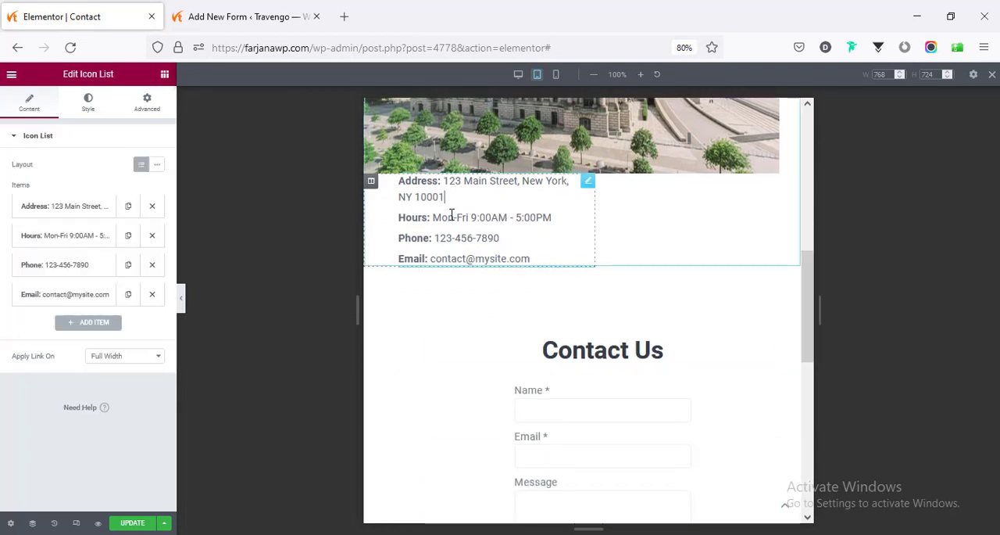
{"action": "left_click", "coordinate": [149, 101]}
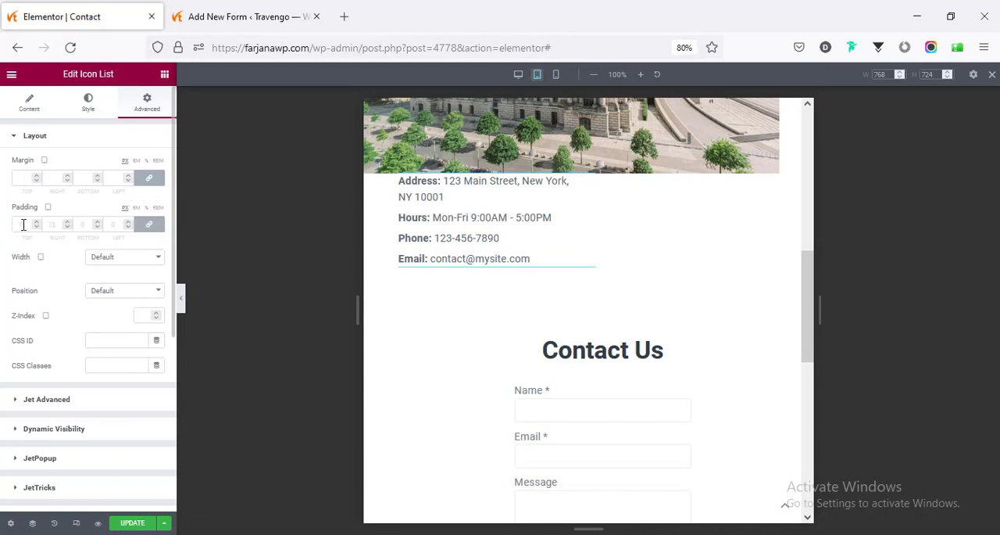
{"action": "left_click", "coordinate": [148, 225]}
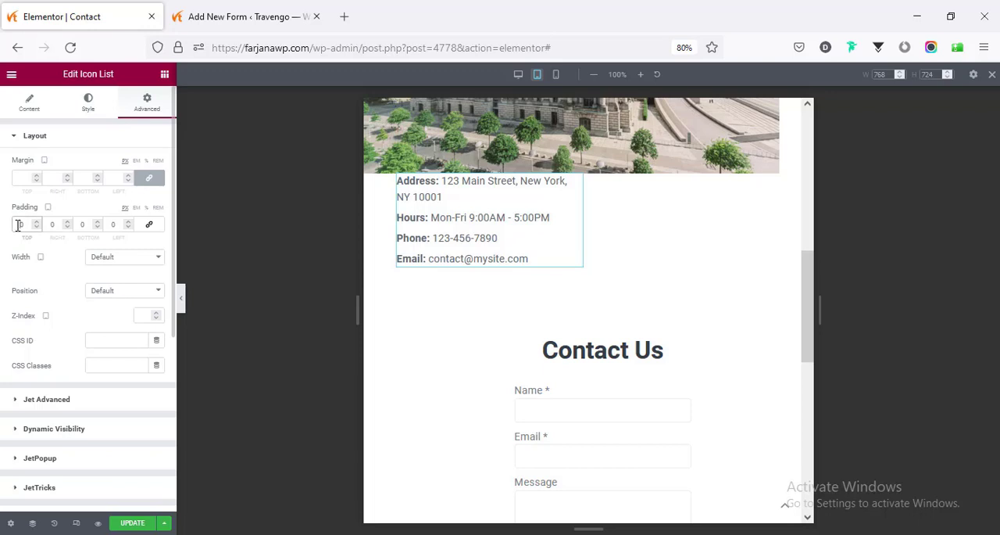
{"action": "type", "text": "3"}
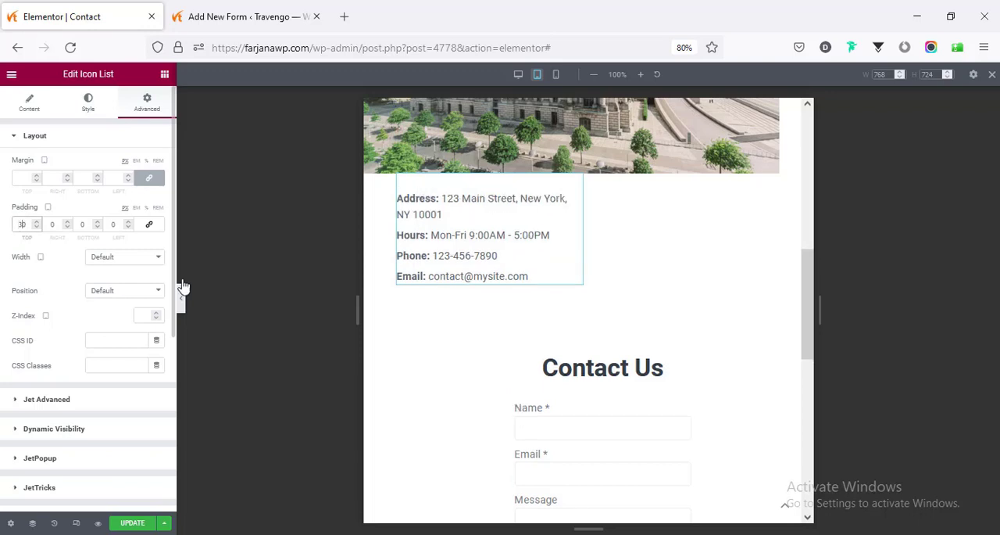
- In the tablet view, set the contact form widget's custom width to 80%
{"action": "scroll", "coordinate": [548, 344], "scroll_direction": "down", "scroll_amount": 3}
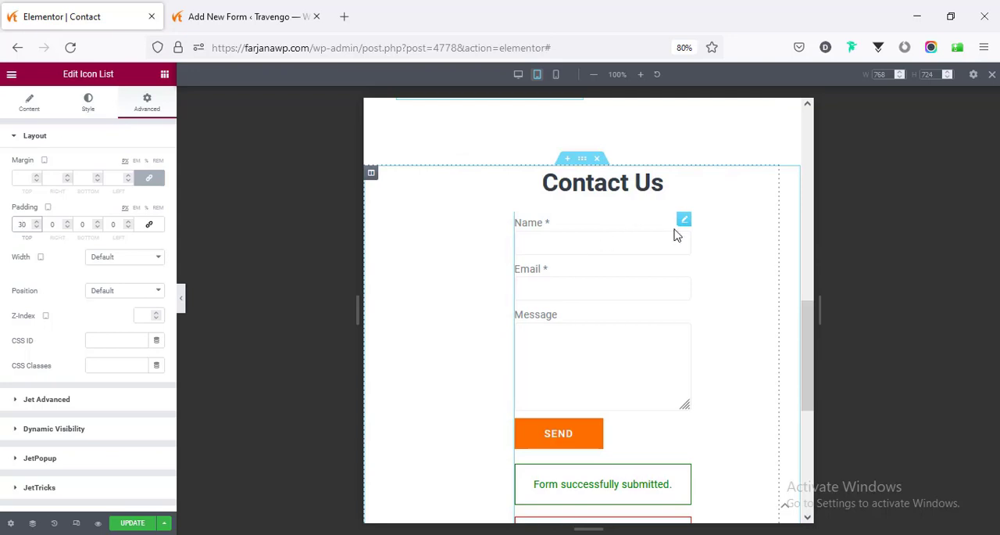
{"action": "left_click", "coordinate": [685, 224]}
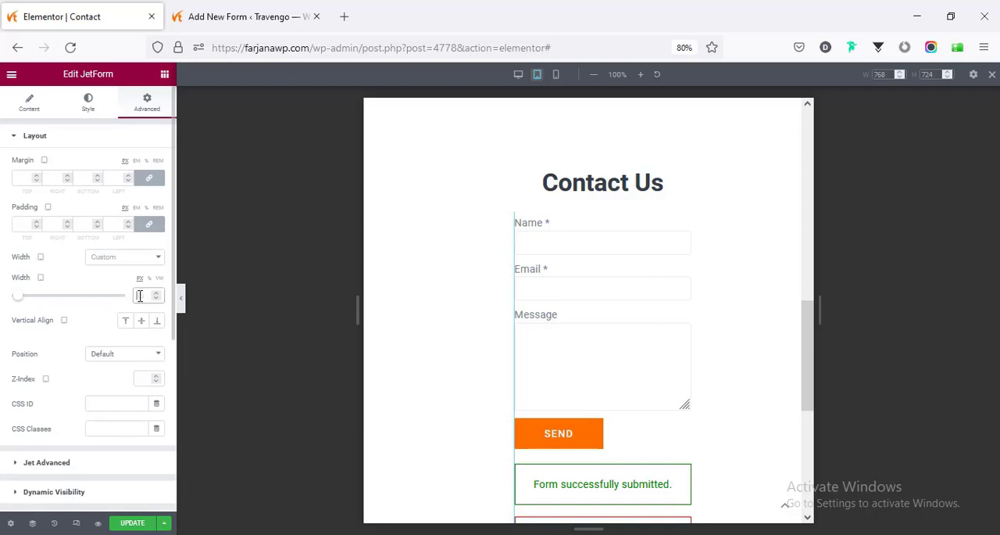
{"action": "type", "text": "50"}
{"action": "left_click", "coordinate": [149, 279]}
{"action": "double_click", "coordinate": [141, 297]}
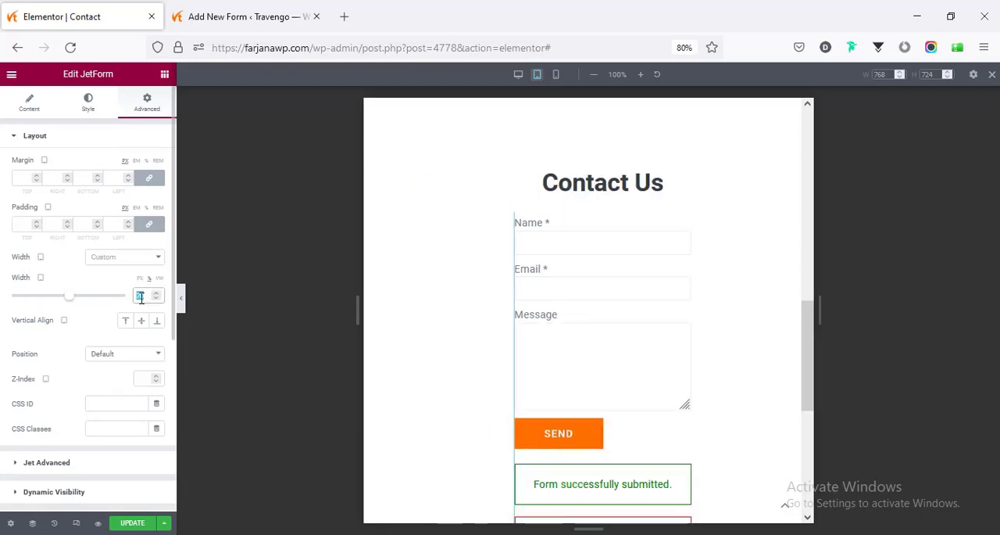
{"action": "type", "text": "80"}
{"action": "scroll", "coordinate": [547, 333], "scroll_direction": "down", "scroll_amount": 3}
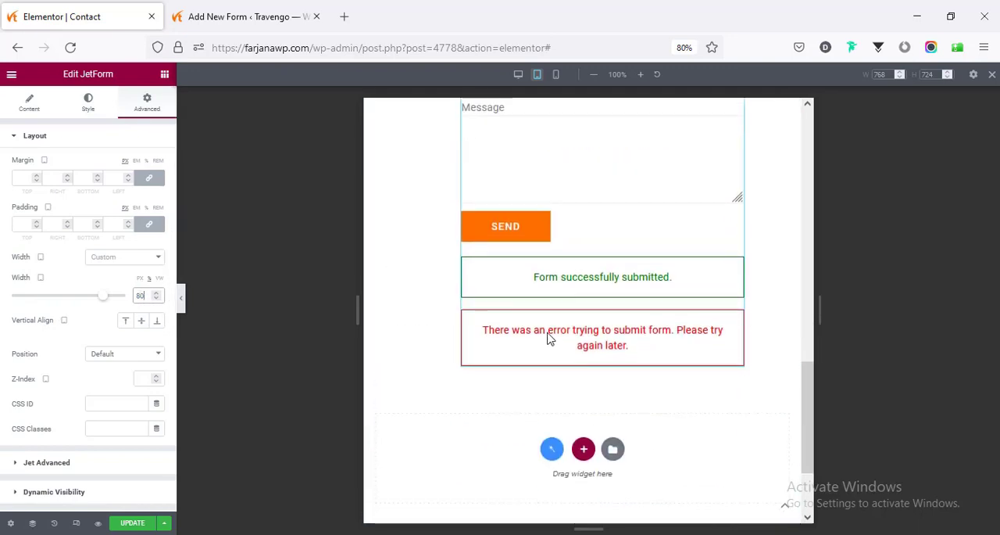
{"action": "scroll", "coordinate": [549, 338], "scroll_direction": "up", "scroll_amount": 6}
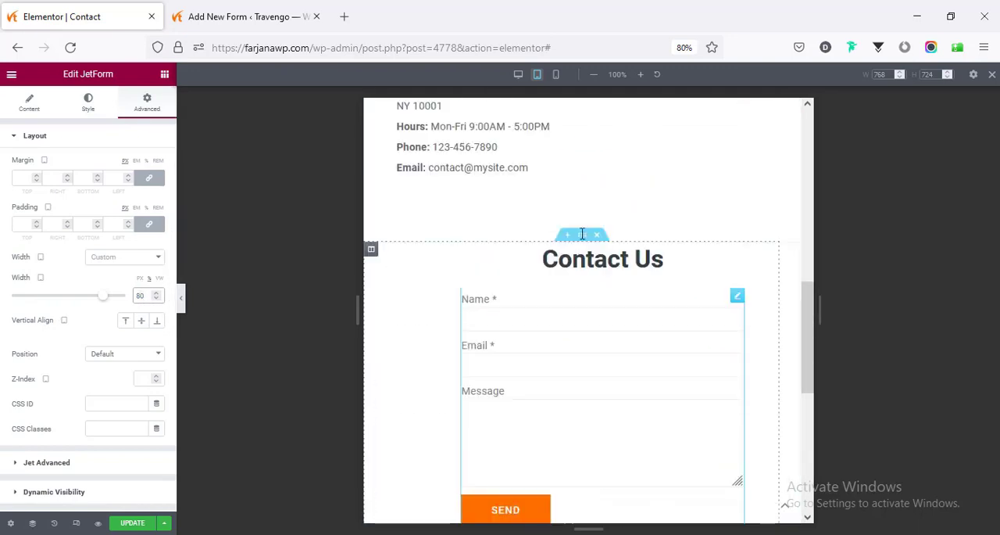
- In the mobile view, set the contact form widget's custom width to 100% and save the page
{"action": "left_click", "coordinate": [557, 76]}
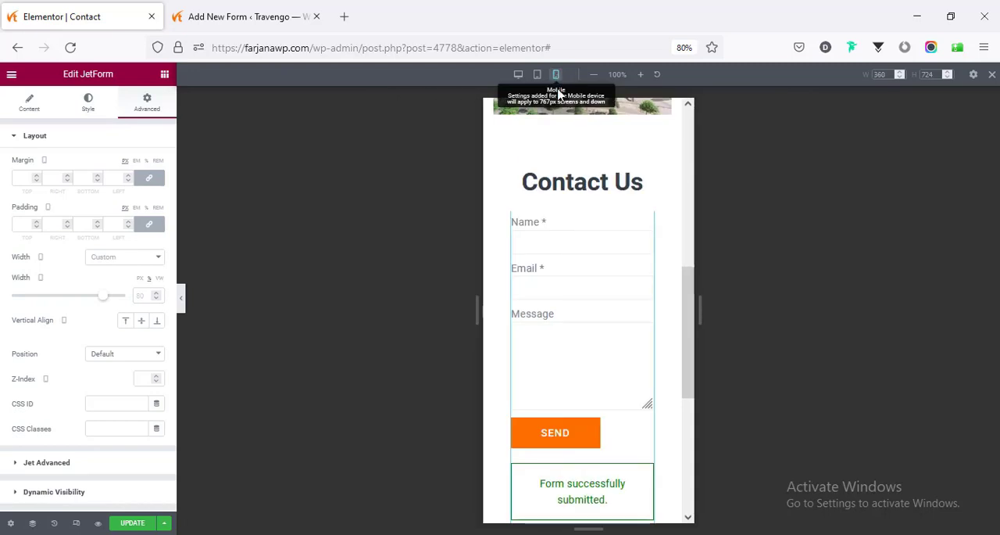
{"action": "left_click", "coordinate": [140, 295]}
{"action": "type", "text": "100"}
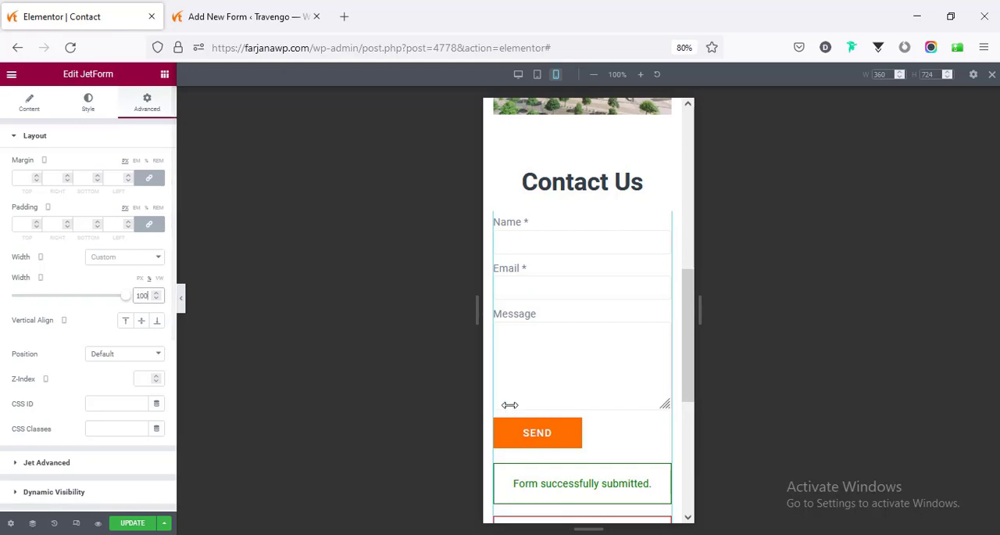
{"action": "scroll", "coordinate": [543, 410], "scroll_direction": "down", "scroll_amount": 3}
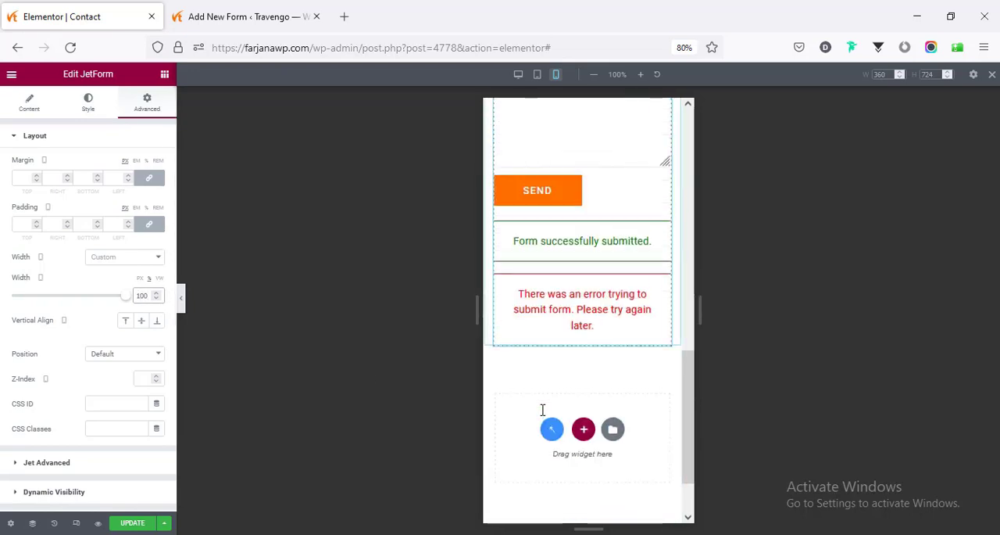
{"action": "scroll", "coordinate": [542, 410], "scroll_direction": "up", "scroll_amount": 3}
{"action": "scroll", "coordinate": [543, 410], "scroll_direction": "up", "scroll_amount": 5}
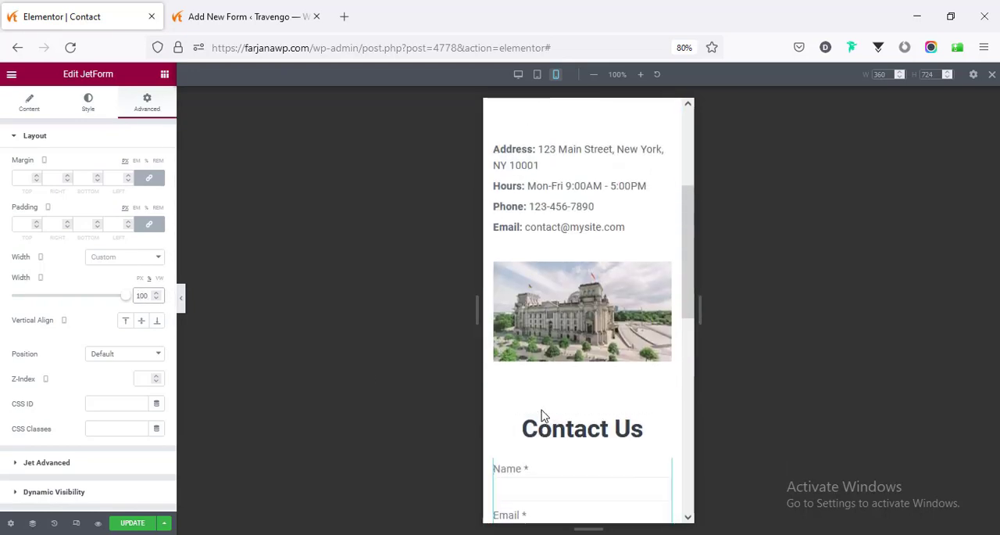
{"action": "scroll", "coordinate": [543, 410], "scroll_direction": "up", "scroll_amount": 2}
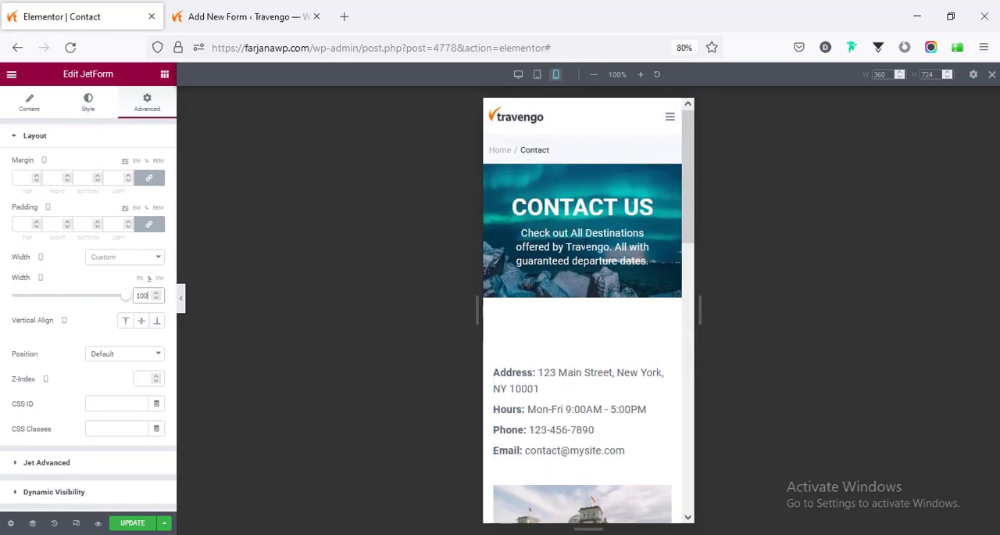
{"action": "left_click", "coordinate": [119, 523]}
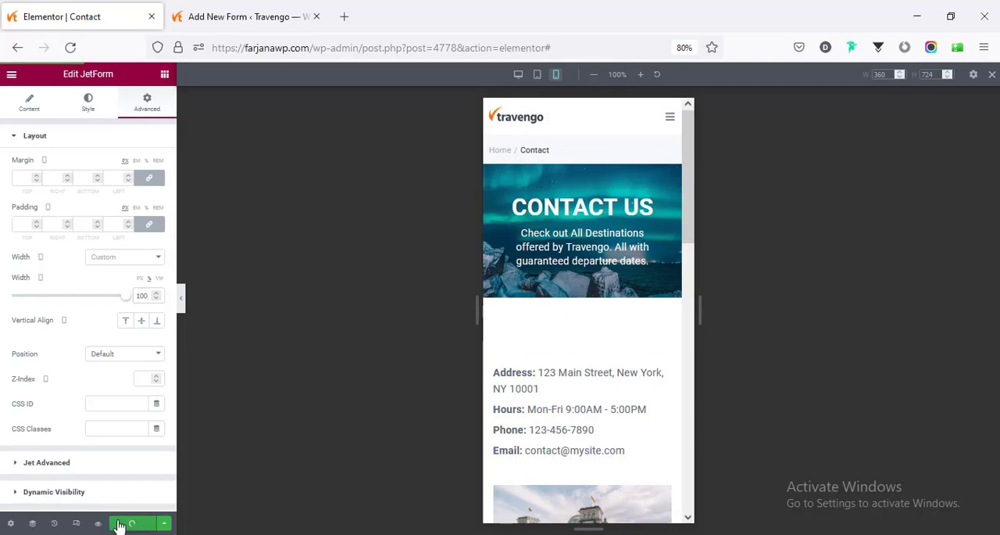
- Check the Contact page in the desktop view and leave the responsive preview
{"action": "left_click", "coordinate": [518, 74]}
{"action": "scroll", "coordinate": [542, 261], "scroll_direction": "down", "scroll_amount": 2}
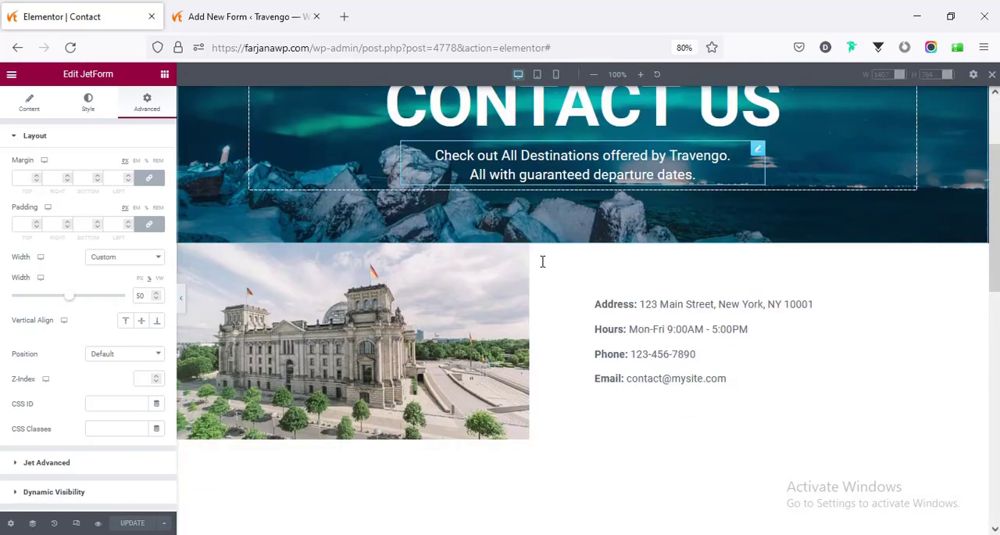
{"action": "scroll", "coordinate": [542, 261], "scroll_direction": "down", "scroll_amount": 3}
{"action": "scroll", "coordinate": [542, 266], "scroll_direction": "up", "scroll_amount": 1}
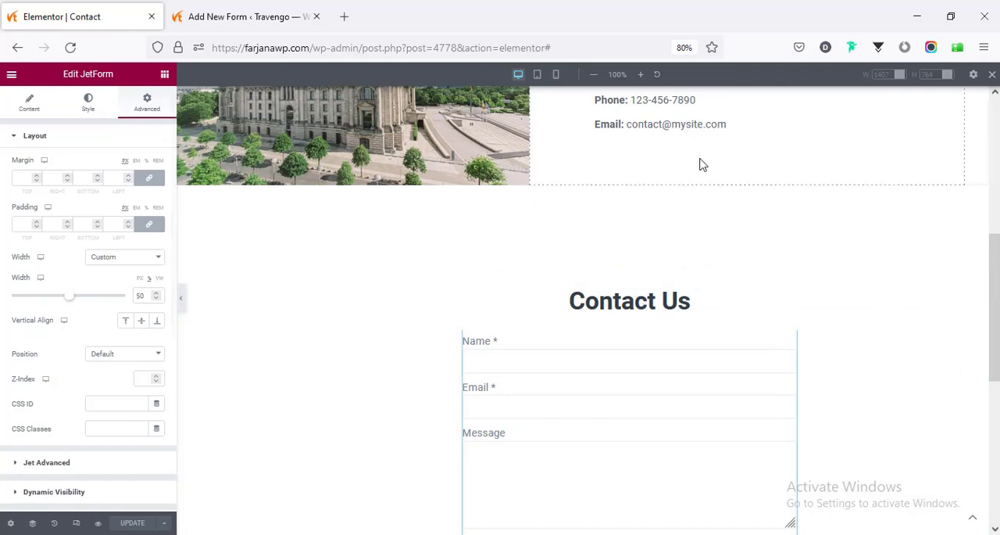
{"action": "left_click", "coordinate": [992, 74]}
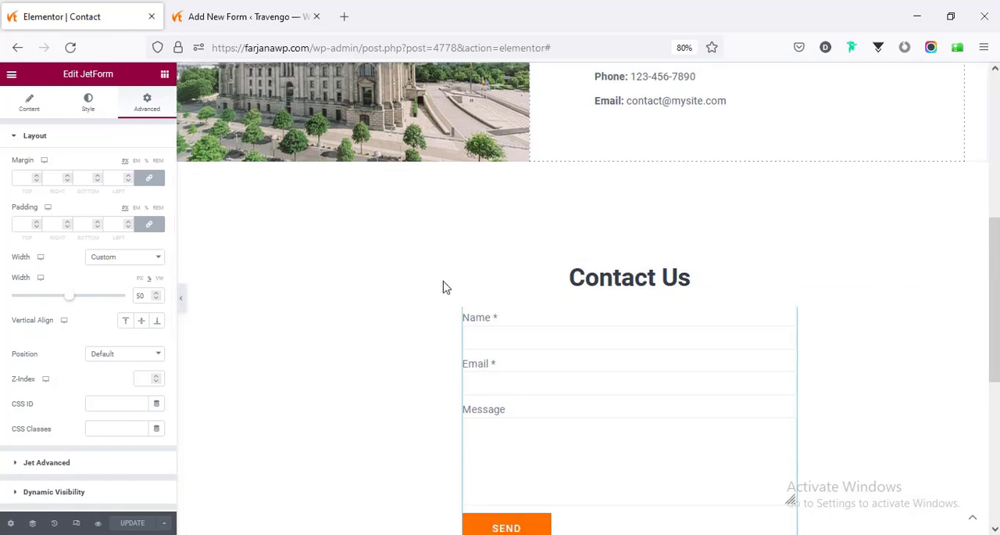
- Leave the editor and view the published Contact page
{"action": "left_click", "coordinate": [11, 74]}
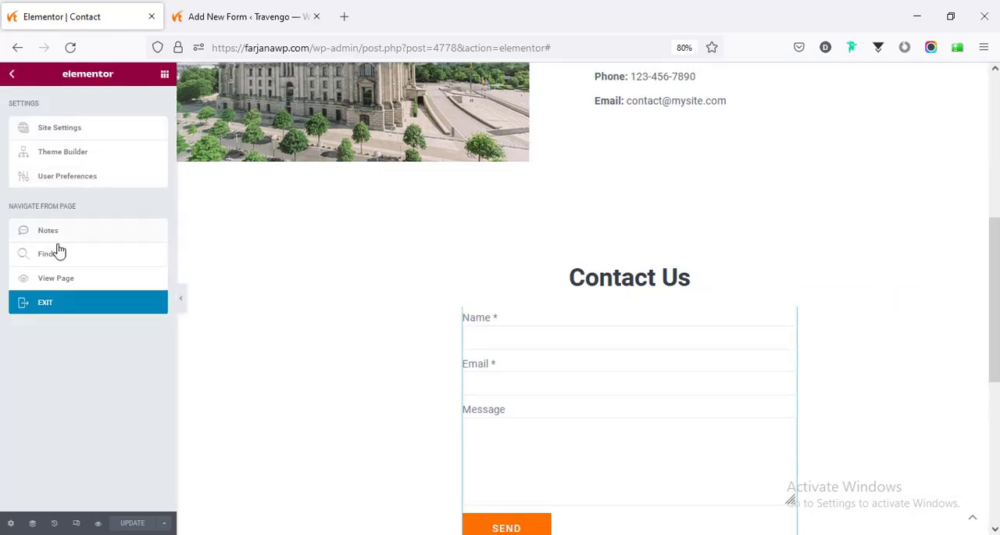
{"action": "left_click", "coordinate": [73, 286]}
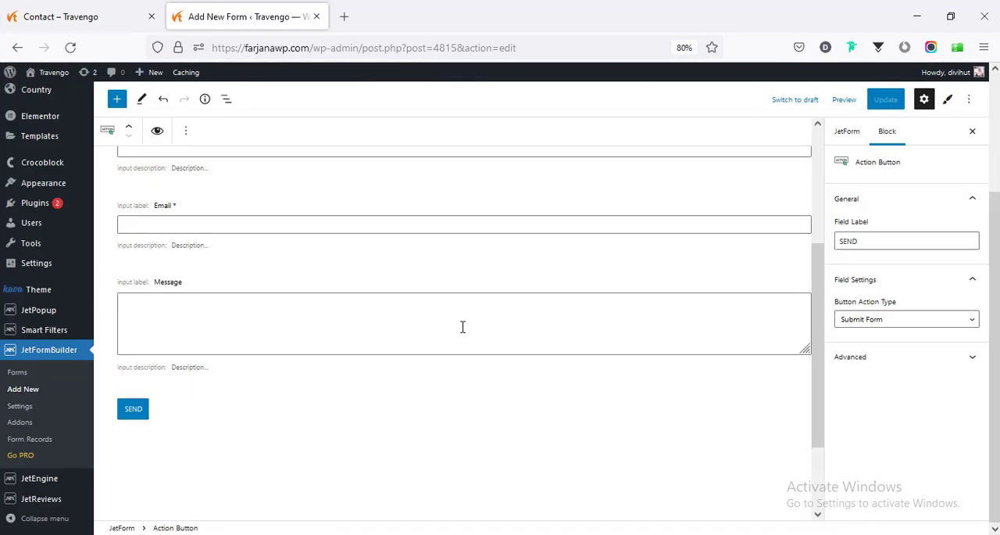
{"action": "scroll", "coordinate": [446, 351], "scroll_direction": "down", "scroll_amount": 3}
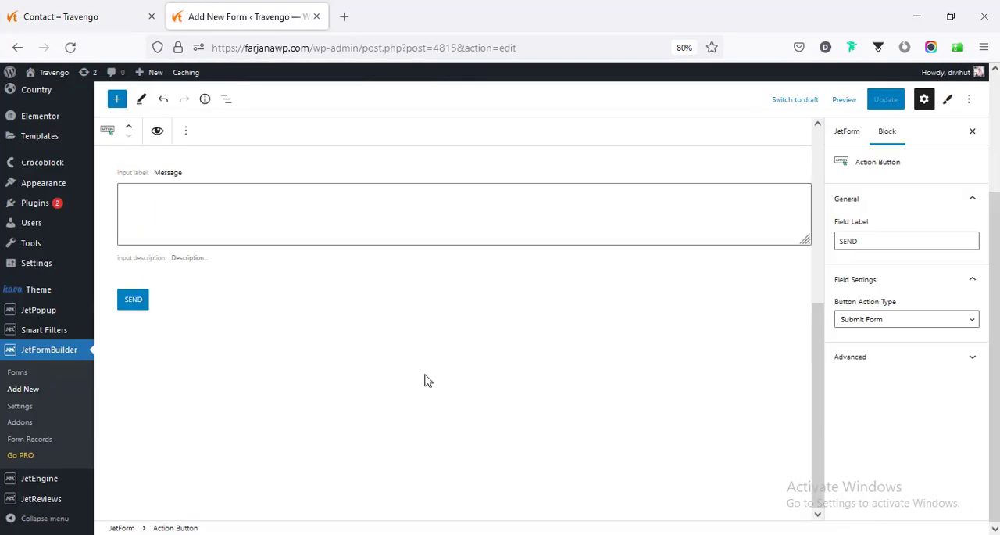
- In the contact form's settings, edit the Send Email post-submit action to mail to the Admin email
{"action": "scroll", "coordinate": [429, 381], "scroll_direction": "up", "scroll_amount": 5}
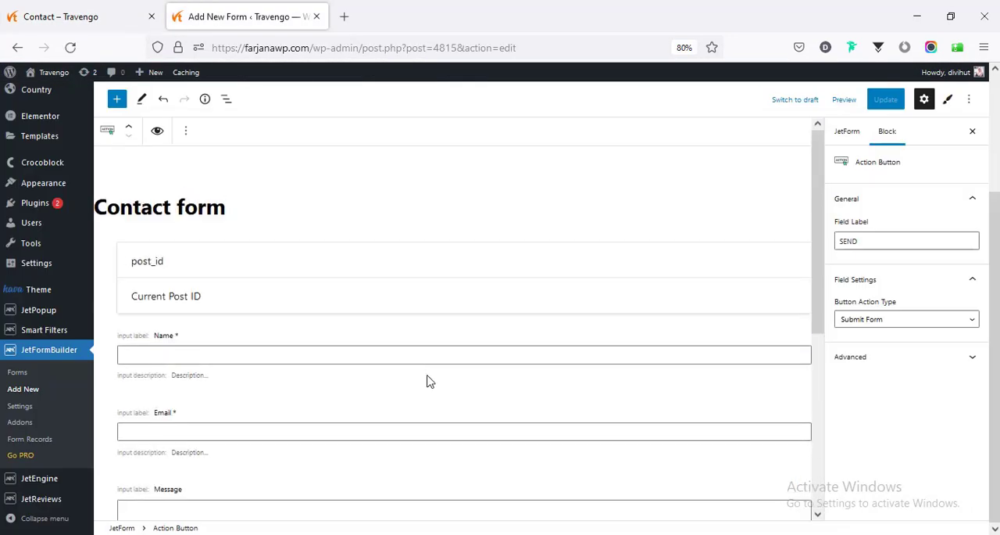
{"action": "left_click", "coordinate": [846, 133]}
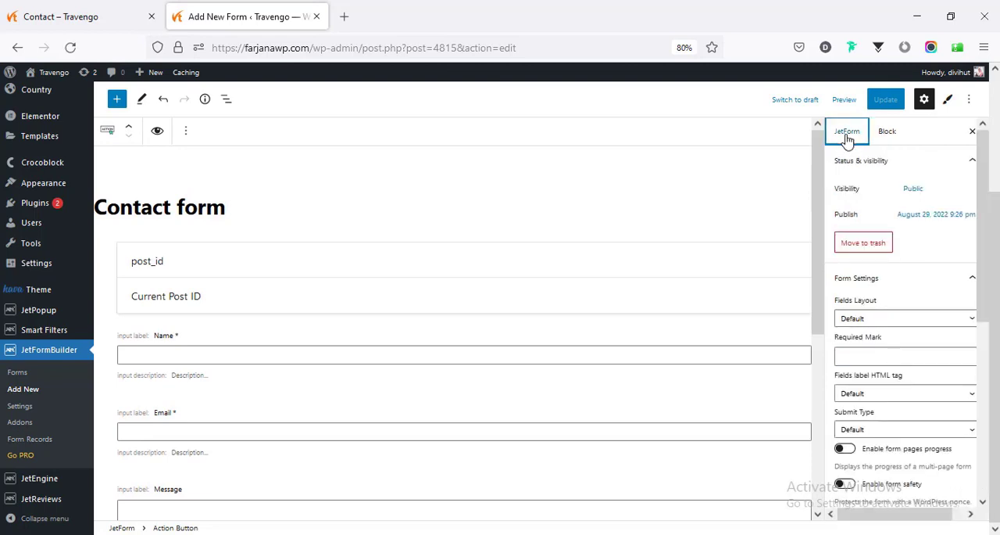
{"action": "scroll", "coordinate": [902, 310], "scroll_direction": "down", "scroll_amount": 5}
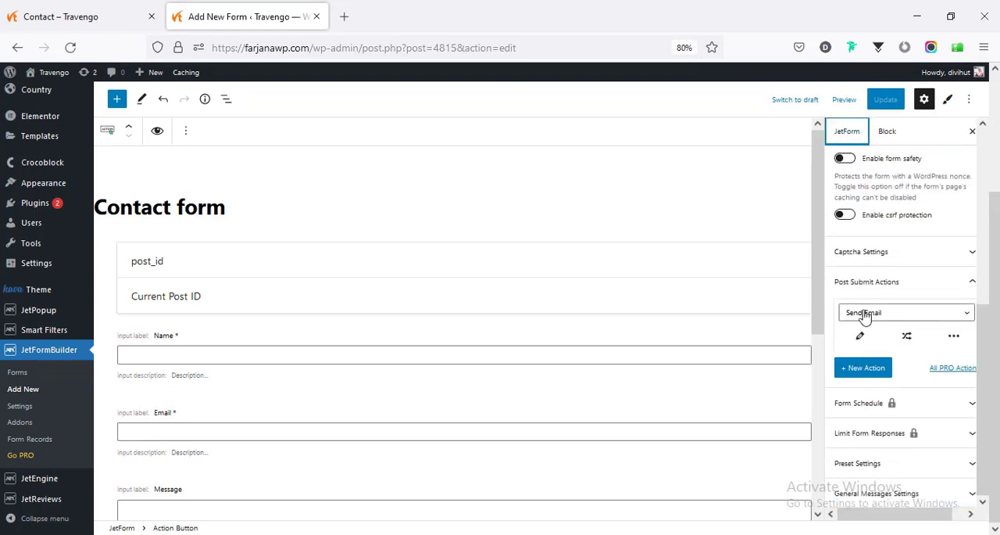
{"action": "left_click", "coordinate": [859, 336]}
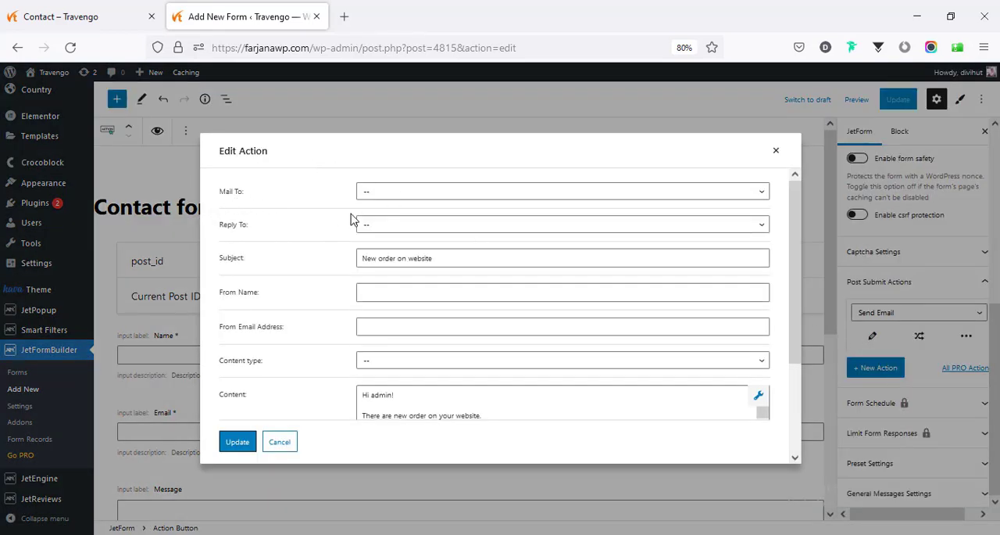
{"action": "left_click", "coordinate": [396, 193]}
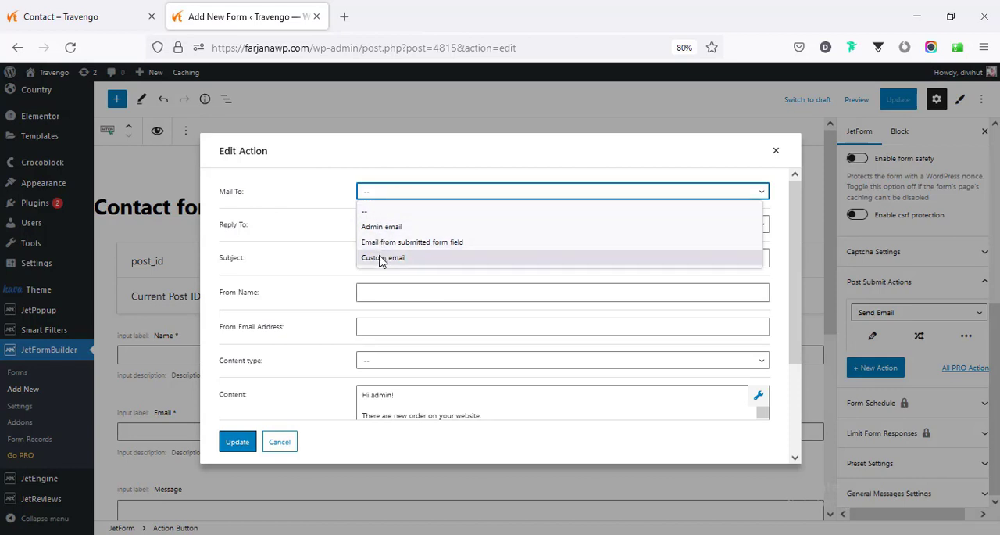
{"action": "left_click", "coordinate": [381, 228]}
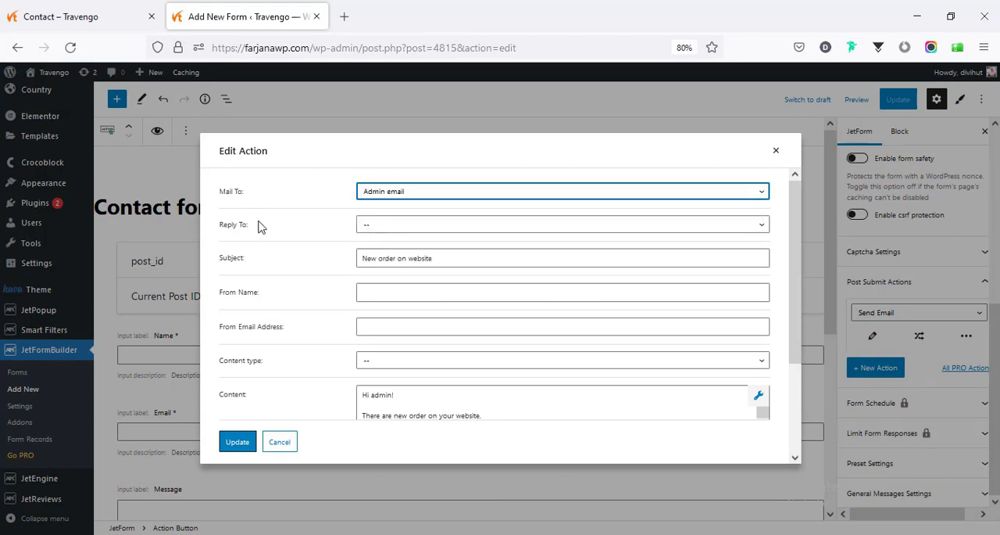
- Try "Email from submitted form field" as the Reply To option and reset it to the blank choice
{"action": "left_click", "coordinate": [371, 227]}
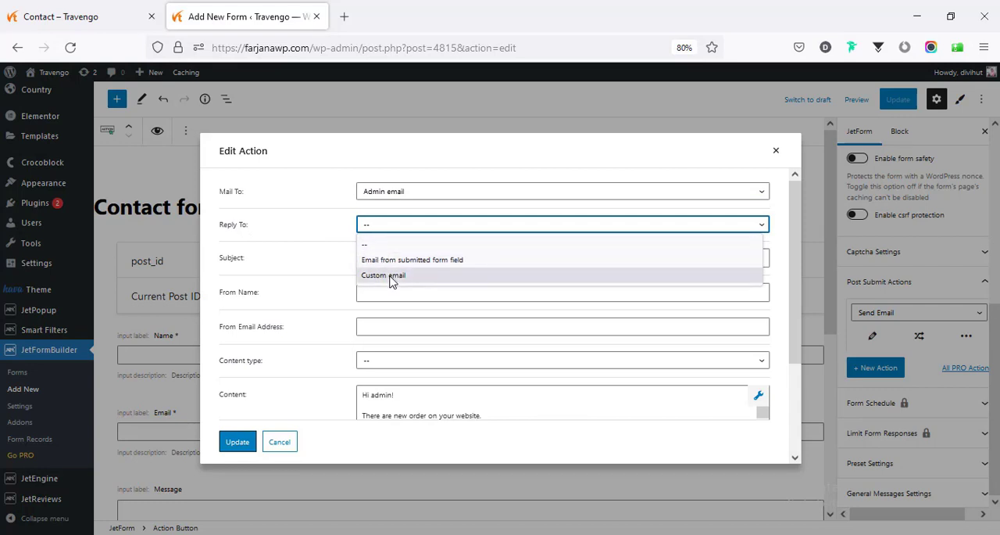
{"action": "left_click", "coordinate": [395, 260]}
{"action": "left_click", "coordinate": [371, 225]}
{"action": "left_click", "coordinate": [384, 245]}
- Review the remaining Send Email fields, apply the action's settings and update the contact form
{"action": "scroll", "coordinate": [393, 344], "scroll_direction": "down", "scroll_amount": 2}
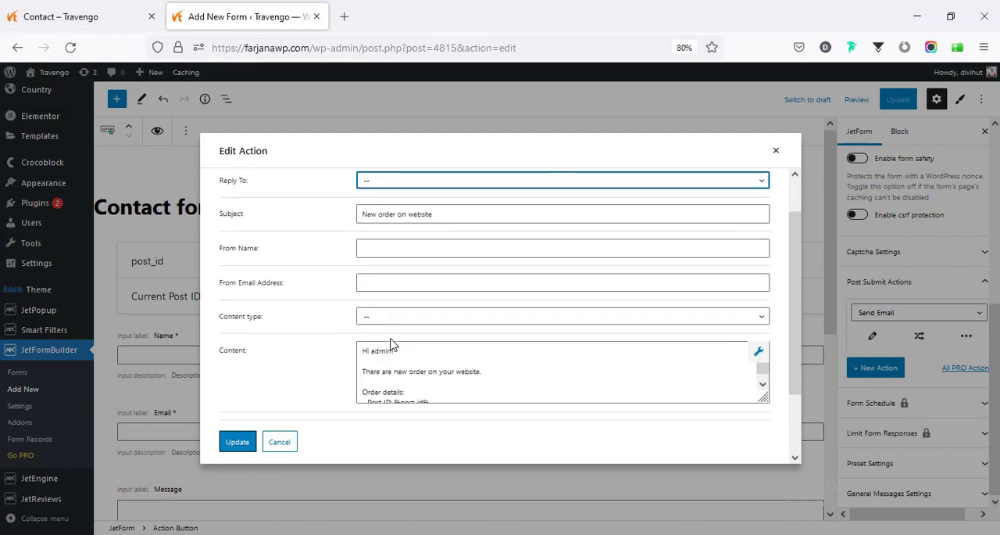
{"action": "scroll", "coordinate": [393, 293], "scroll_direction": "down", "scroll_amount": 1}
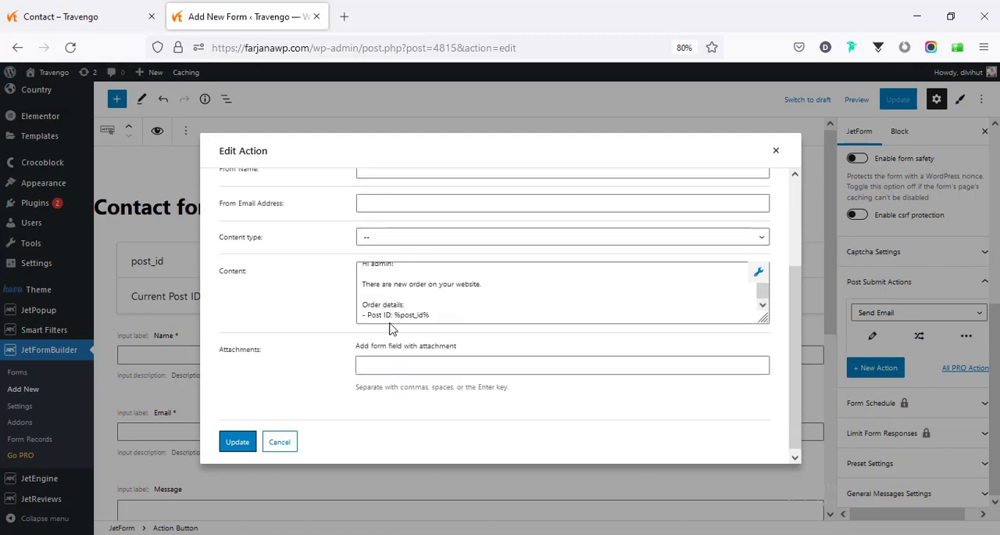
{"action": "scroll", "coordinate": [354, 302], "scroll_direction": "up", "scroll_amount": 2}
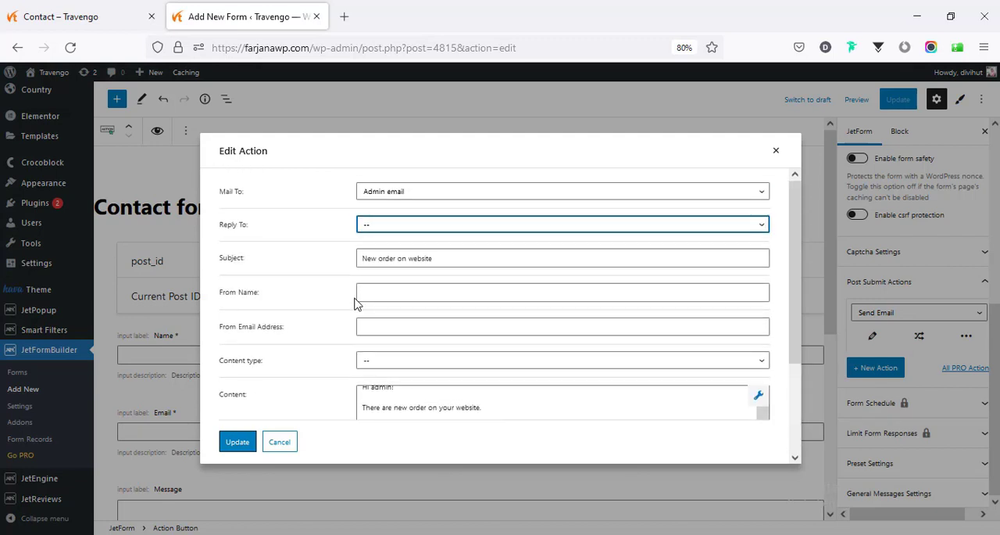
{"action": "left_click", "coordinate": [249, 444]}
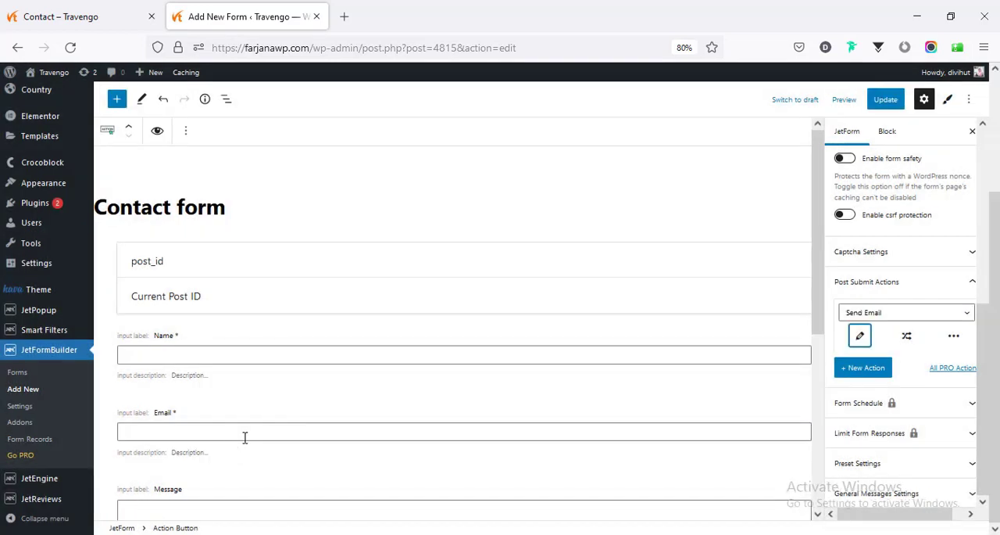
{"action": "left_click", "coordinate": [883, 100]}
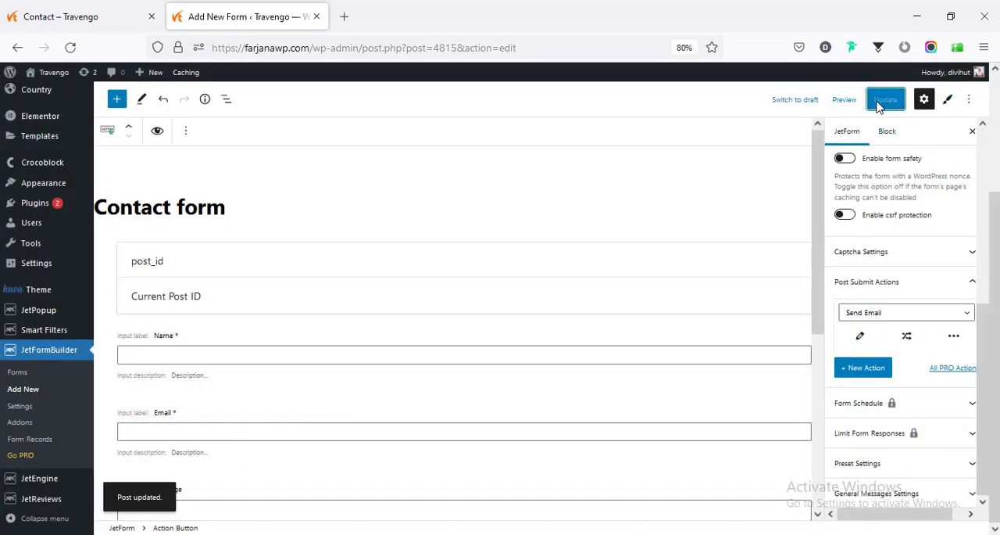
- Check the contact form and page on the live Contact page, and close the form editor's tab
{"action": "key", "text": "ctrl+Page_Up"}
{"action": "scroll", "coordinate": [487, 411], "scroll_direction": "down", "scroll_amount": 5}
{"action": "scroll", "coordinate": [489, 410], "scroll_direction": "up", "scroll_amount": 2}
{"action": "scroll", "coordinate": [489, 407], "scroll_direction": "down", "scroll_amount": 2}
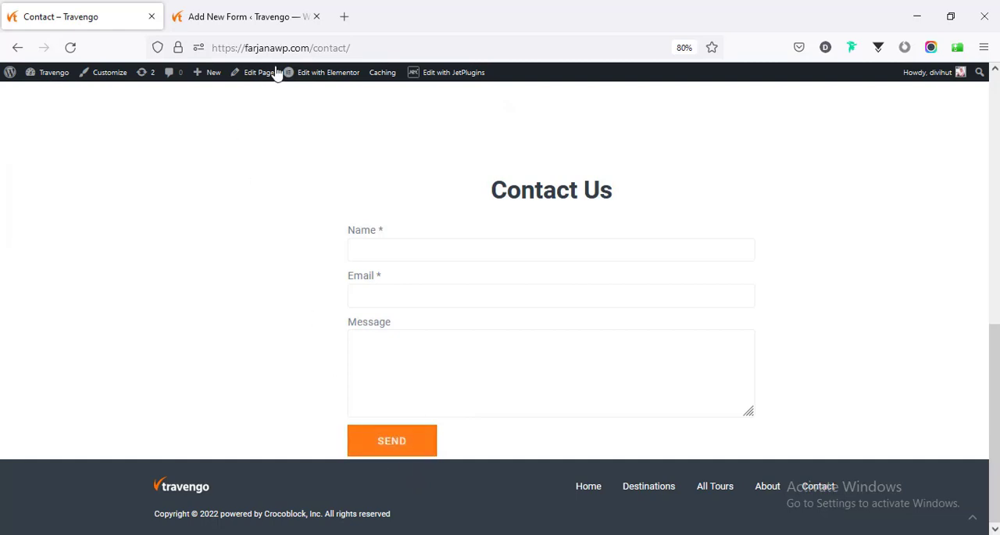
{"action": "middle_click", "coordinate": [306, 81]}
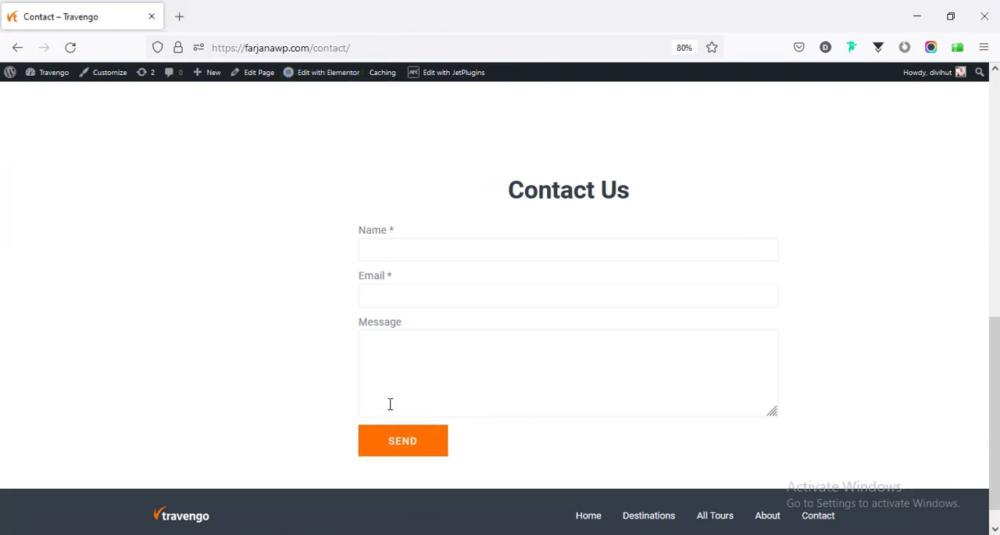
{"action": "scroll", "coordinate": [392, 402], "scroll_direction": "up", "scroll_amount": 10}
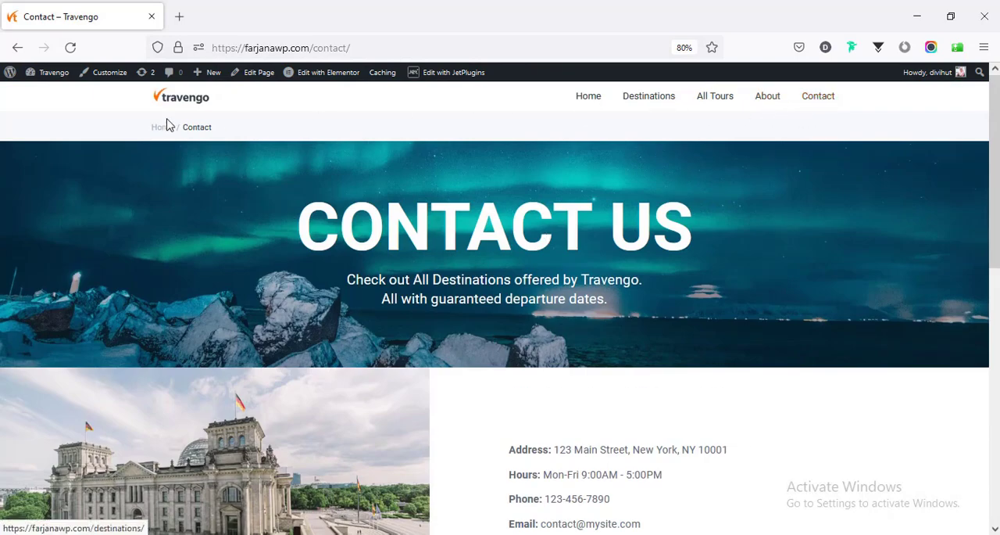
- Open the site's Menus administration page in a new tab and bring up the Main menu's structure
{"action": "mouse_move", "coordinate": [61, 75]}
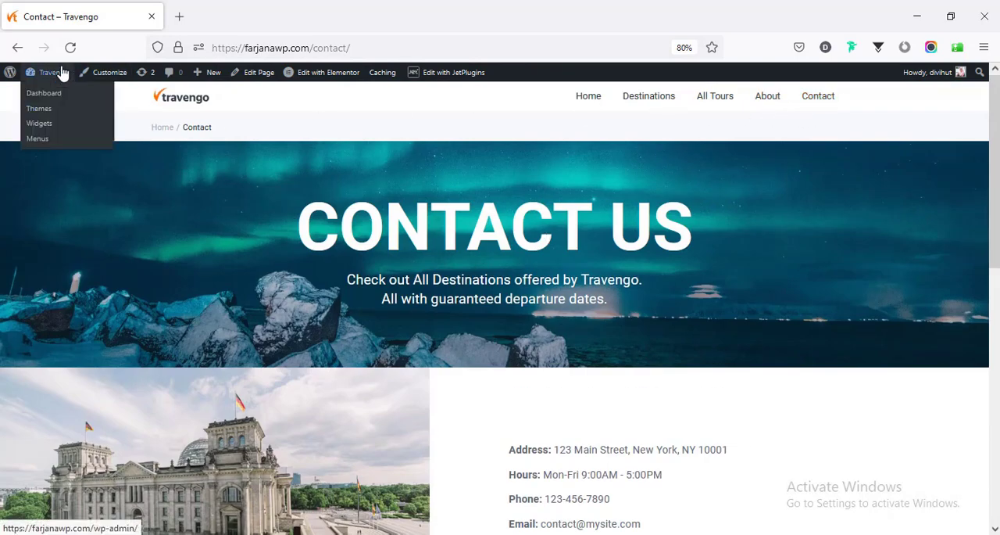
{"action": "middle_click", "coordinate": [36, 139]}
{"action": "left_click", "coordinate": [208, 19]}
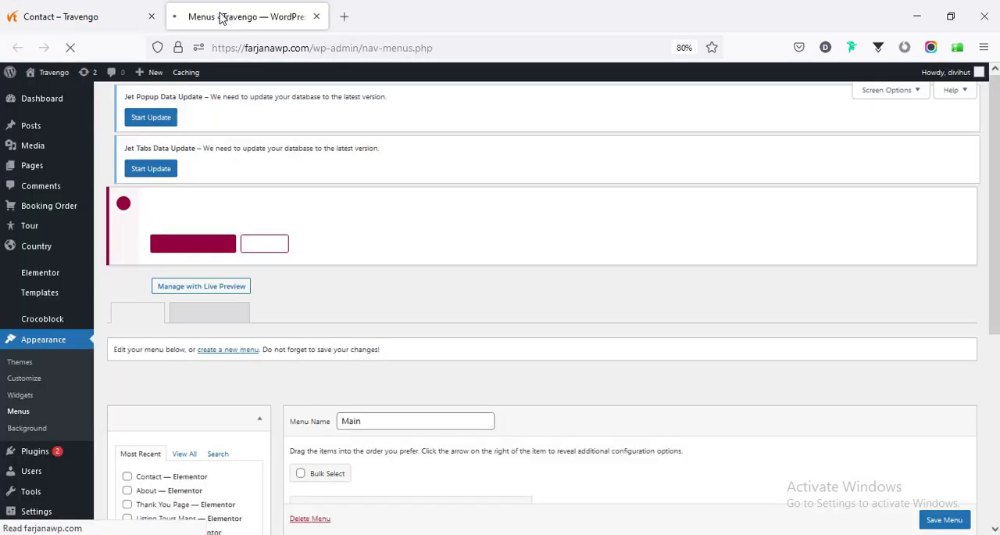
{"action": "scroll", "coordinate": [525, 200], "scroll_direction": "down", "scroll_amount": 5}
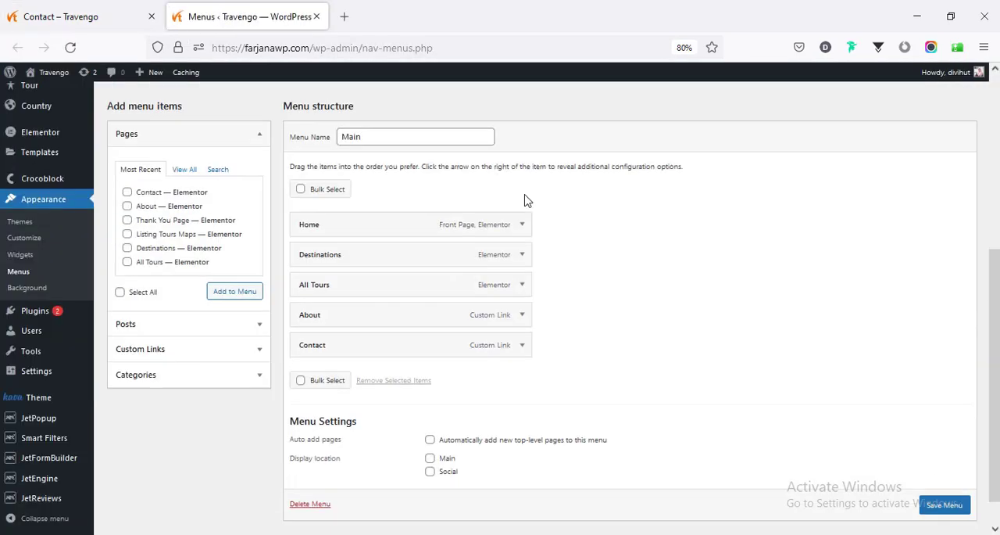
- Add the Contact and About pages to the Main menu and place the new Contact item below the new About item
{"action": "left_click", "coordinate": [126, 205]}
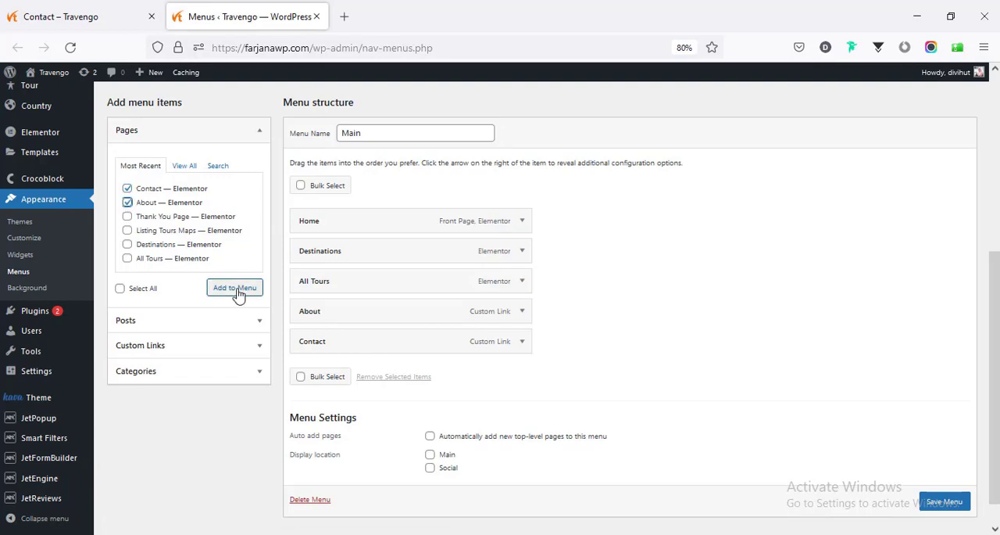
{"action": "left_click", "coordinate": [238, 291]}
{"action": "left_click_drag", "start_coordinate": [454, 372], "coordinate": [448, 413]}
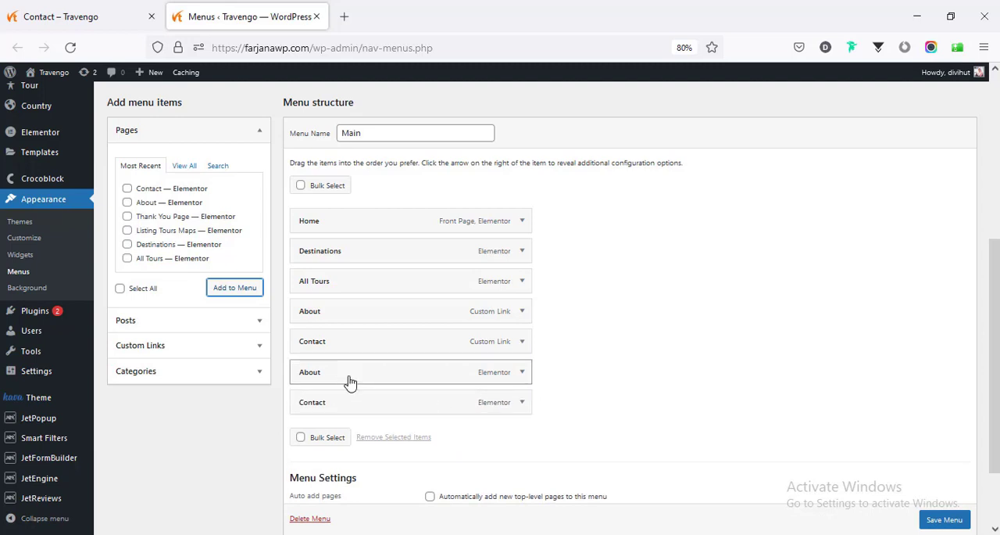
- Remove the old Contact and About custom links from the Main menu and save the menu
{"action": "left_click", "coordinate": [522, 341]}
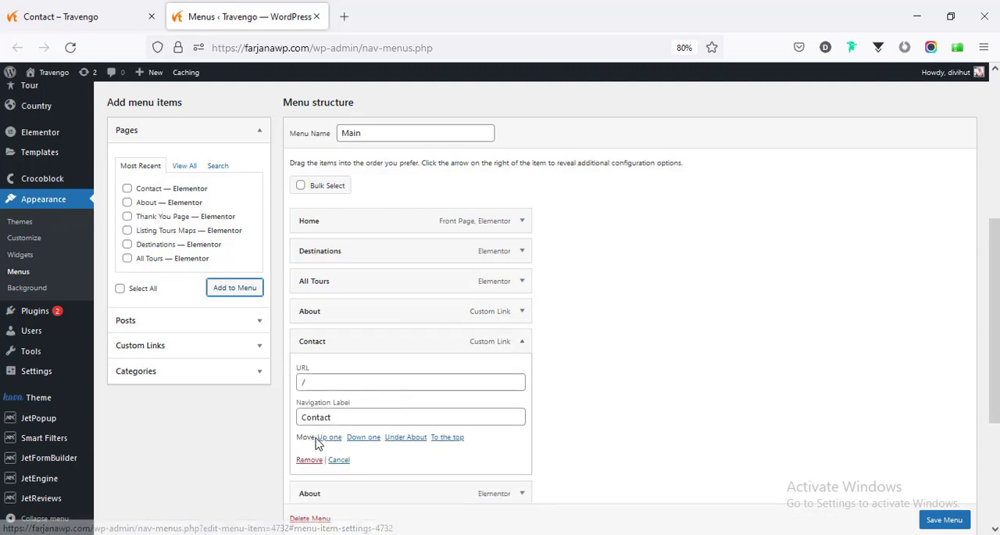
{"action": "left_click", "coordinate": [305, 461]}
{"action": "left_click", "coordinate": [521, 314]}
{"action": "left_click", "coordinate": [310, 429]}
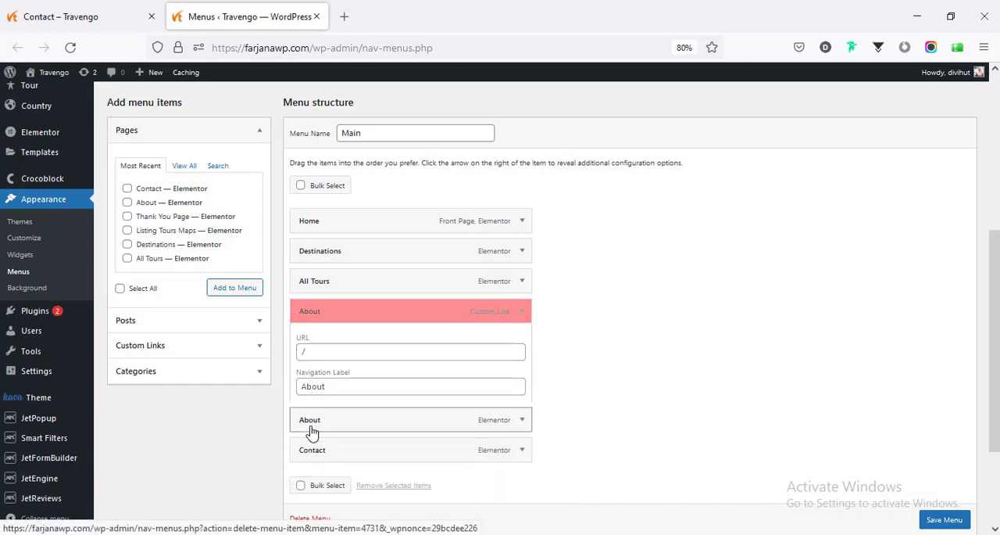
{"action": "left_click", "coordinate": [942, 516]}
{"action": "left_click", "coordinate": [935, 493]}
- Reload the live Contact page, check the About page through the site's navigation, and return to the Home page
{"action": "left_click", "coordinate": [82, 17]}
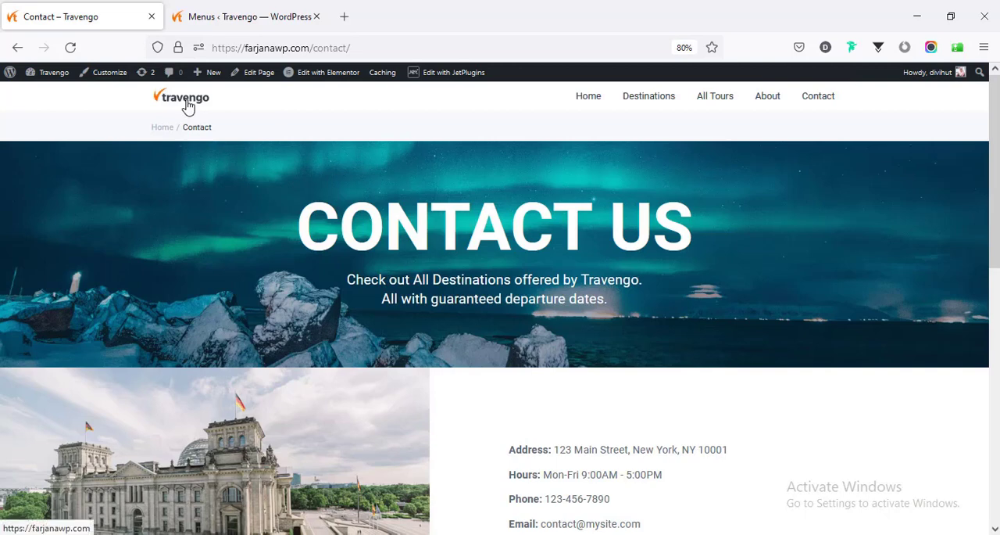
{"action": "left_click", "coordinate": [70, 48]}
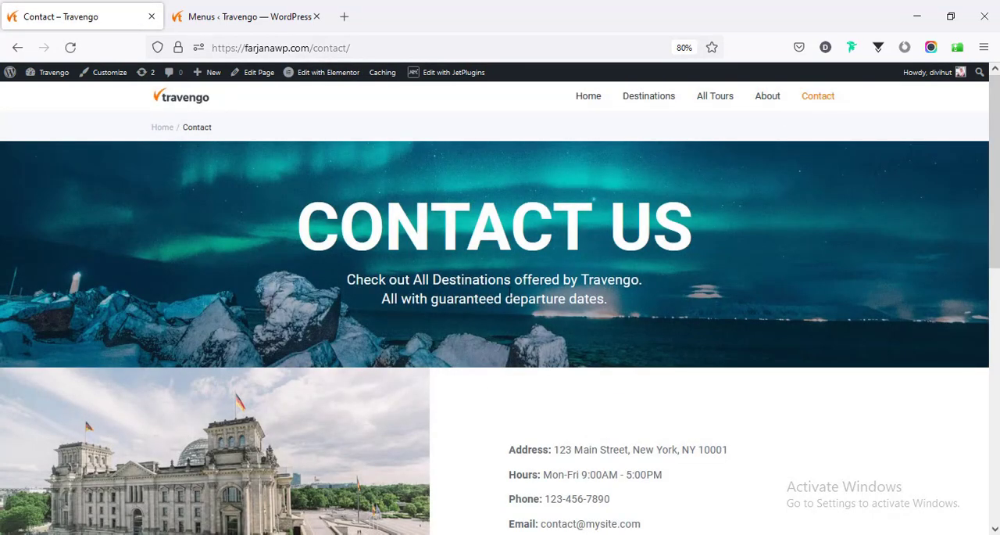
{"action": "left_click", "coordinate": [767, 97]}
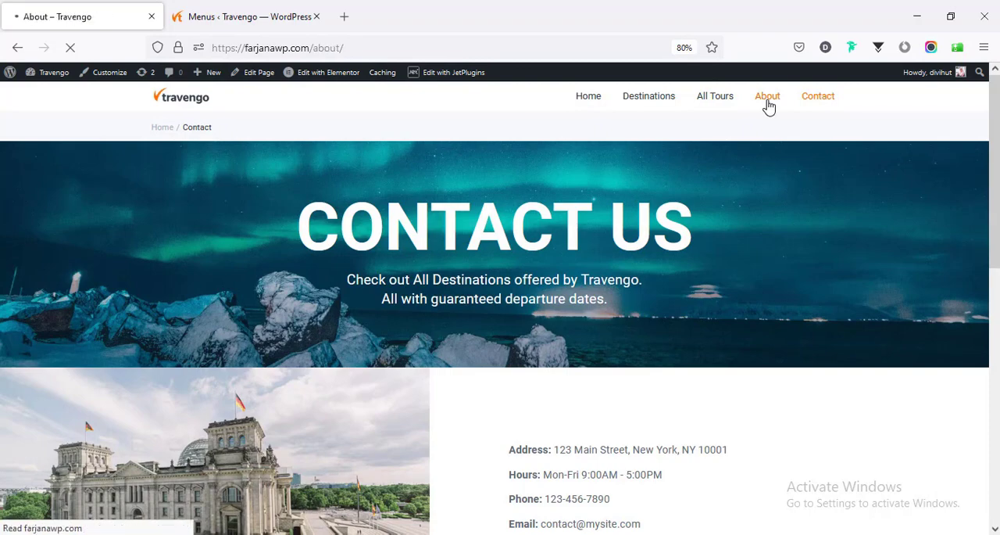
{"action": "scroll", "coordinate": [547, 387], "scroll_direction": "down", "scroll_amount": 10}
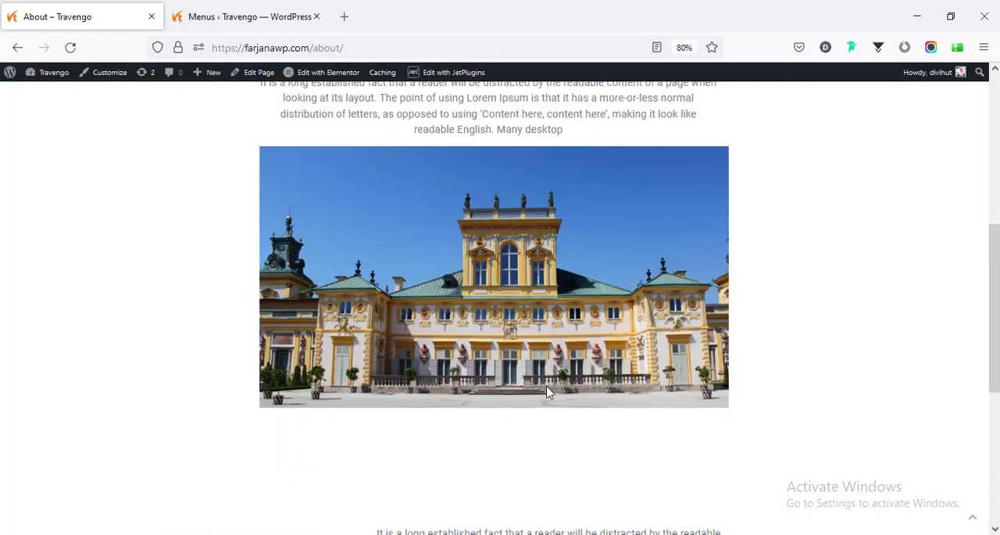
{"action": "scroll", "coordinate": [547, 387], "scroll_direction": "down", "scroll_amount": 1}
{"action": "scroll", "coordinate": [547, 386], "scroll_direction": "up", "scroll_amount": 10}
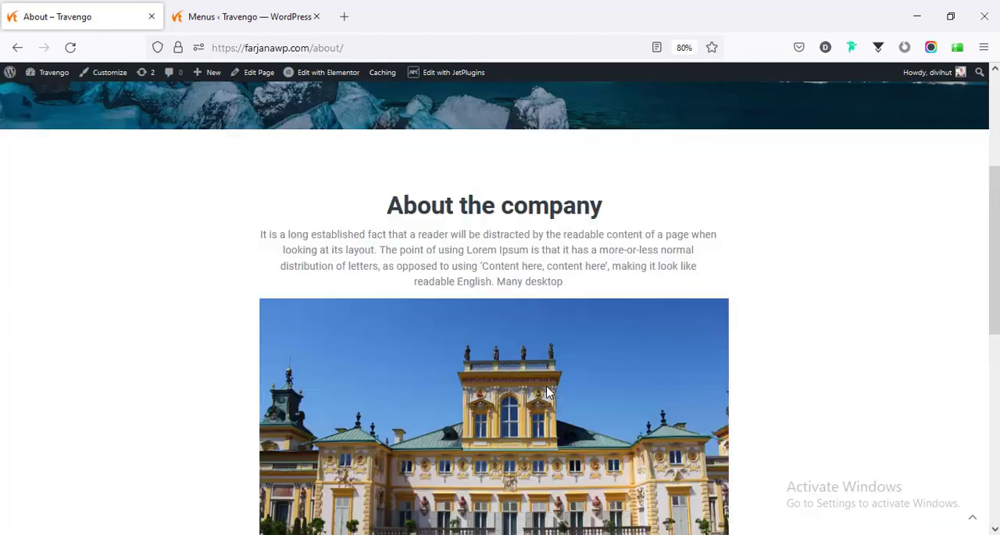
{"action": "scroll", "coordinate": [549, 394], "scroll_direction": "up", "scroll_amount": 1}
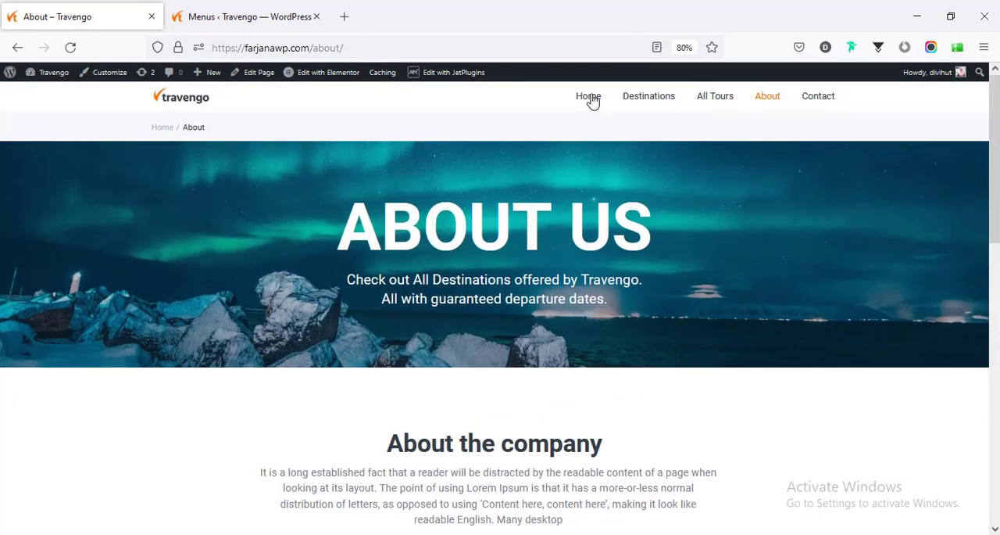
{"action": "left_click", "coordinate": [588, 97]}
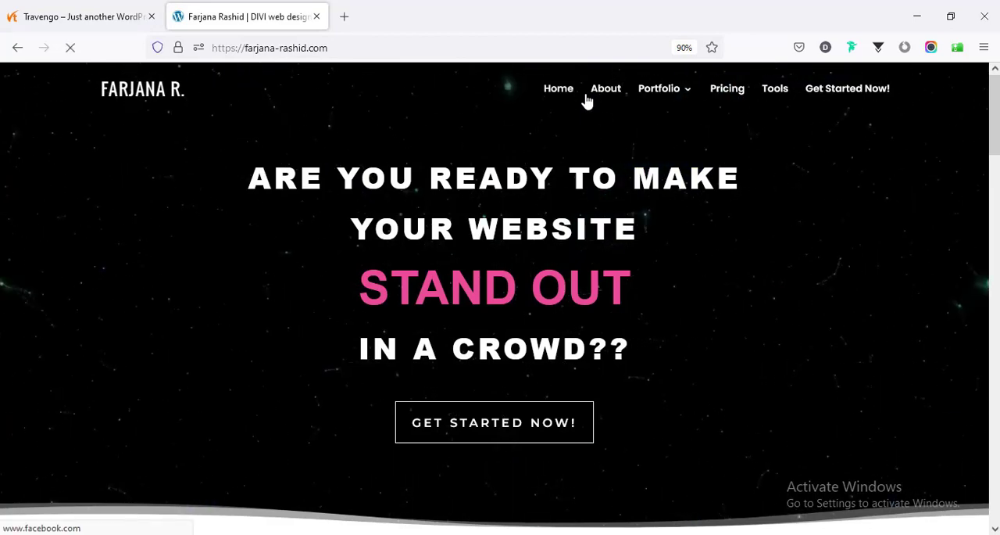
- Open the project booking page from the web designer's portfolio site and view its inquiry form
{"action": "left_click", "coordinate": [516, 440]}
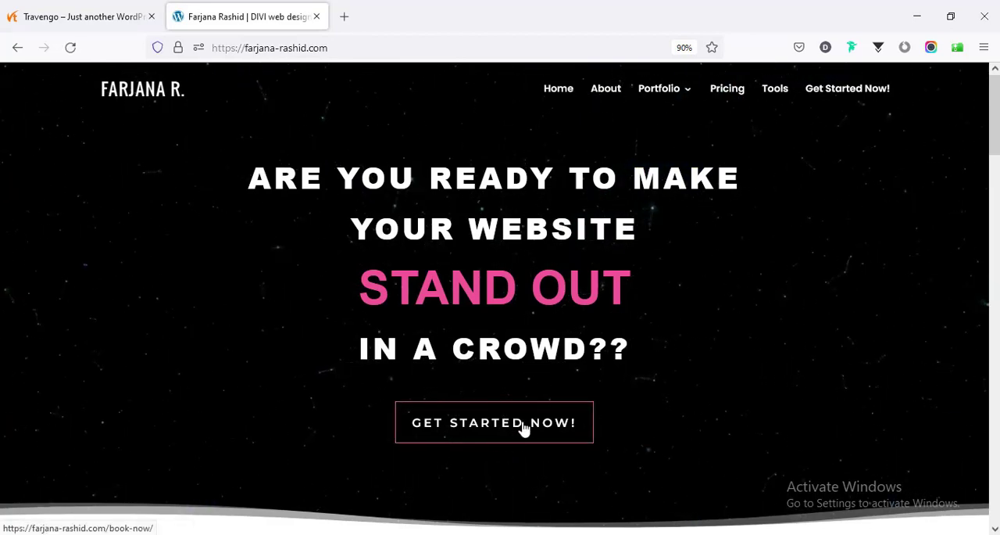
{"action": "scroll", "coordinate": [500, 305], "scroll_direction": "down", "scroll_amount": 5}
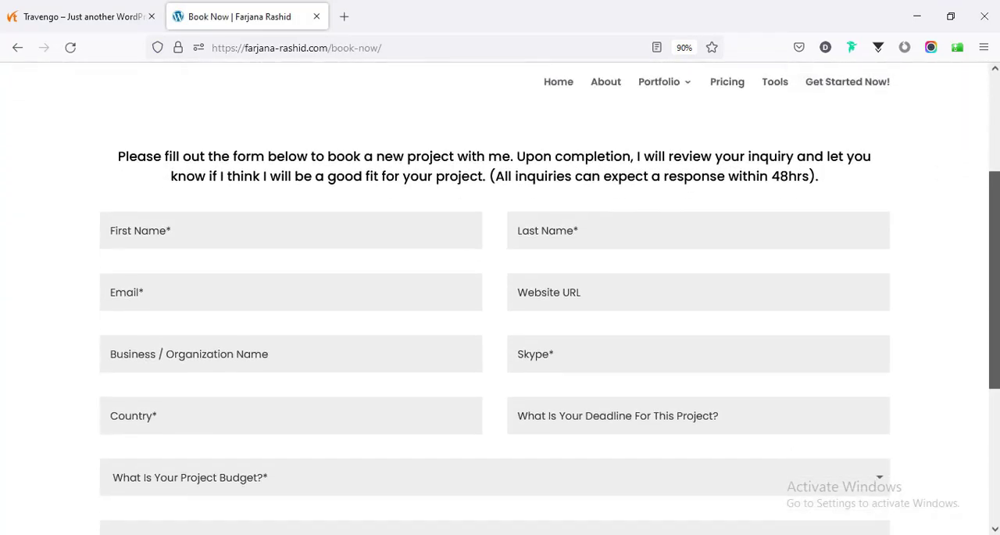